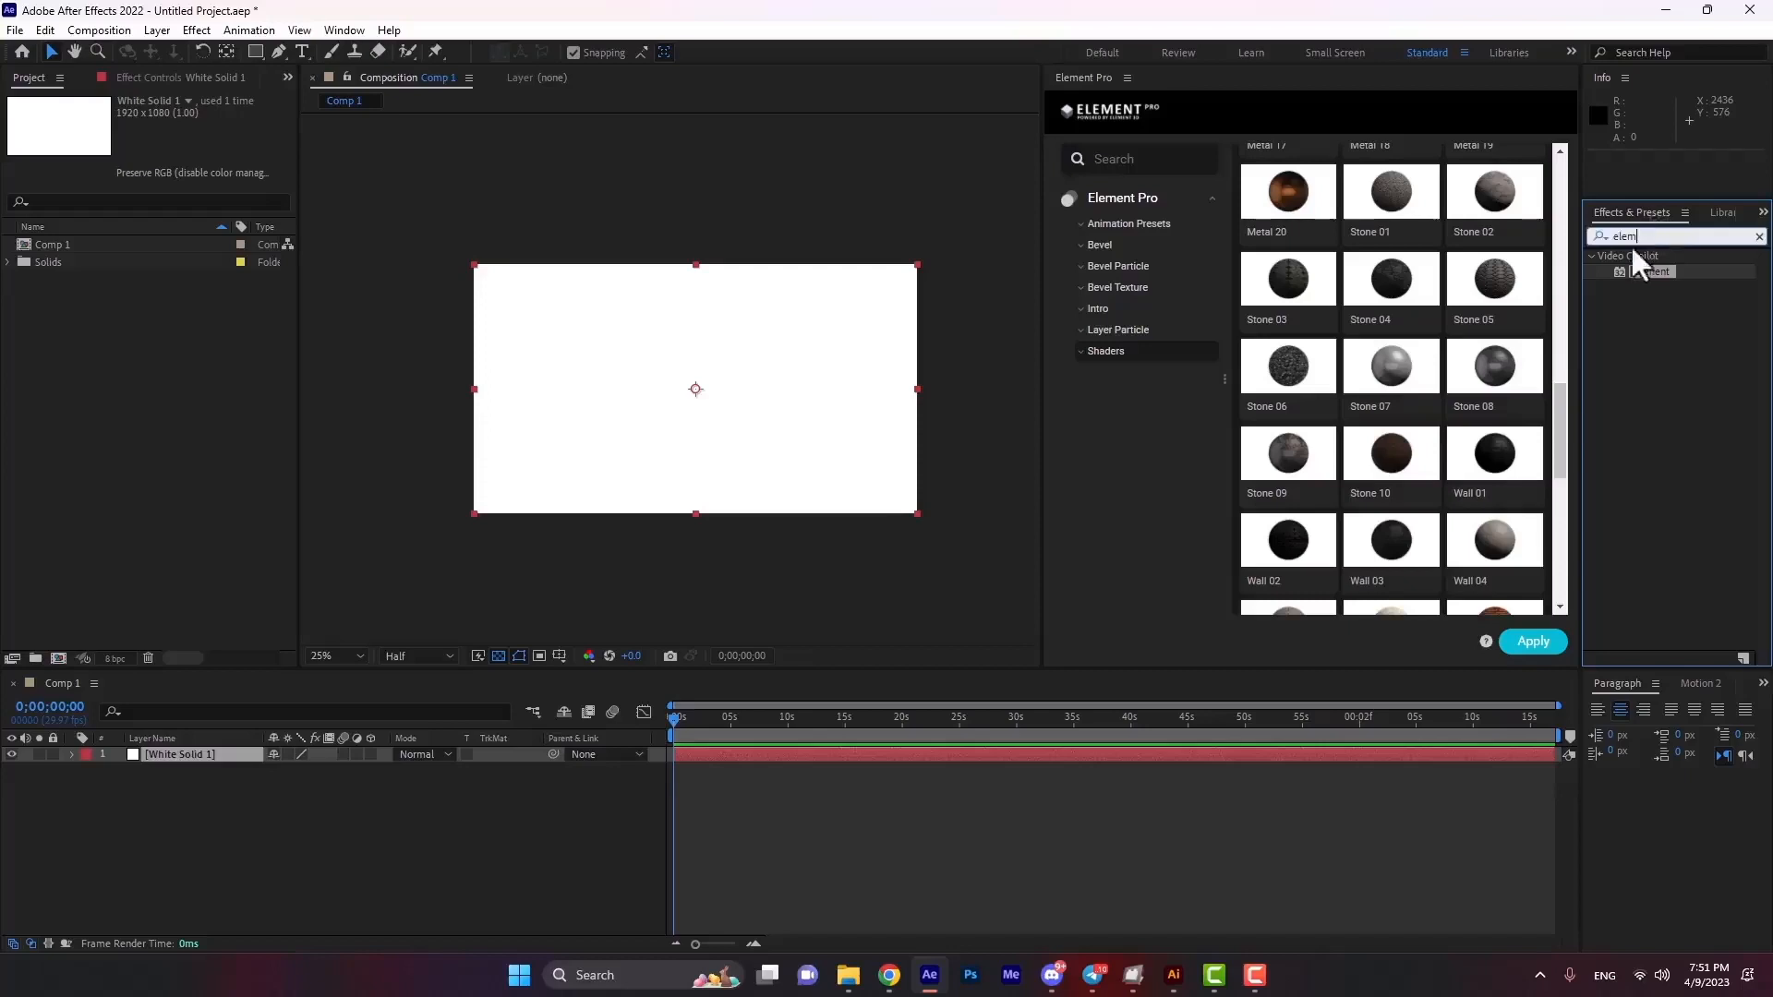
Apply the Element effect to the white solid and add the alarm_clock model from Starter_Pack_Physical to its scene.
drag(1653, 282, 750, 391)
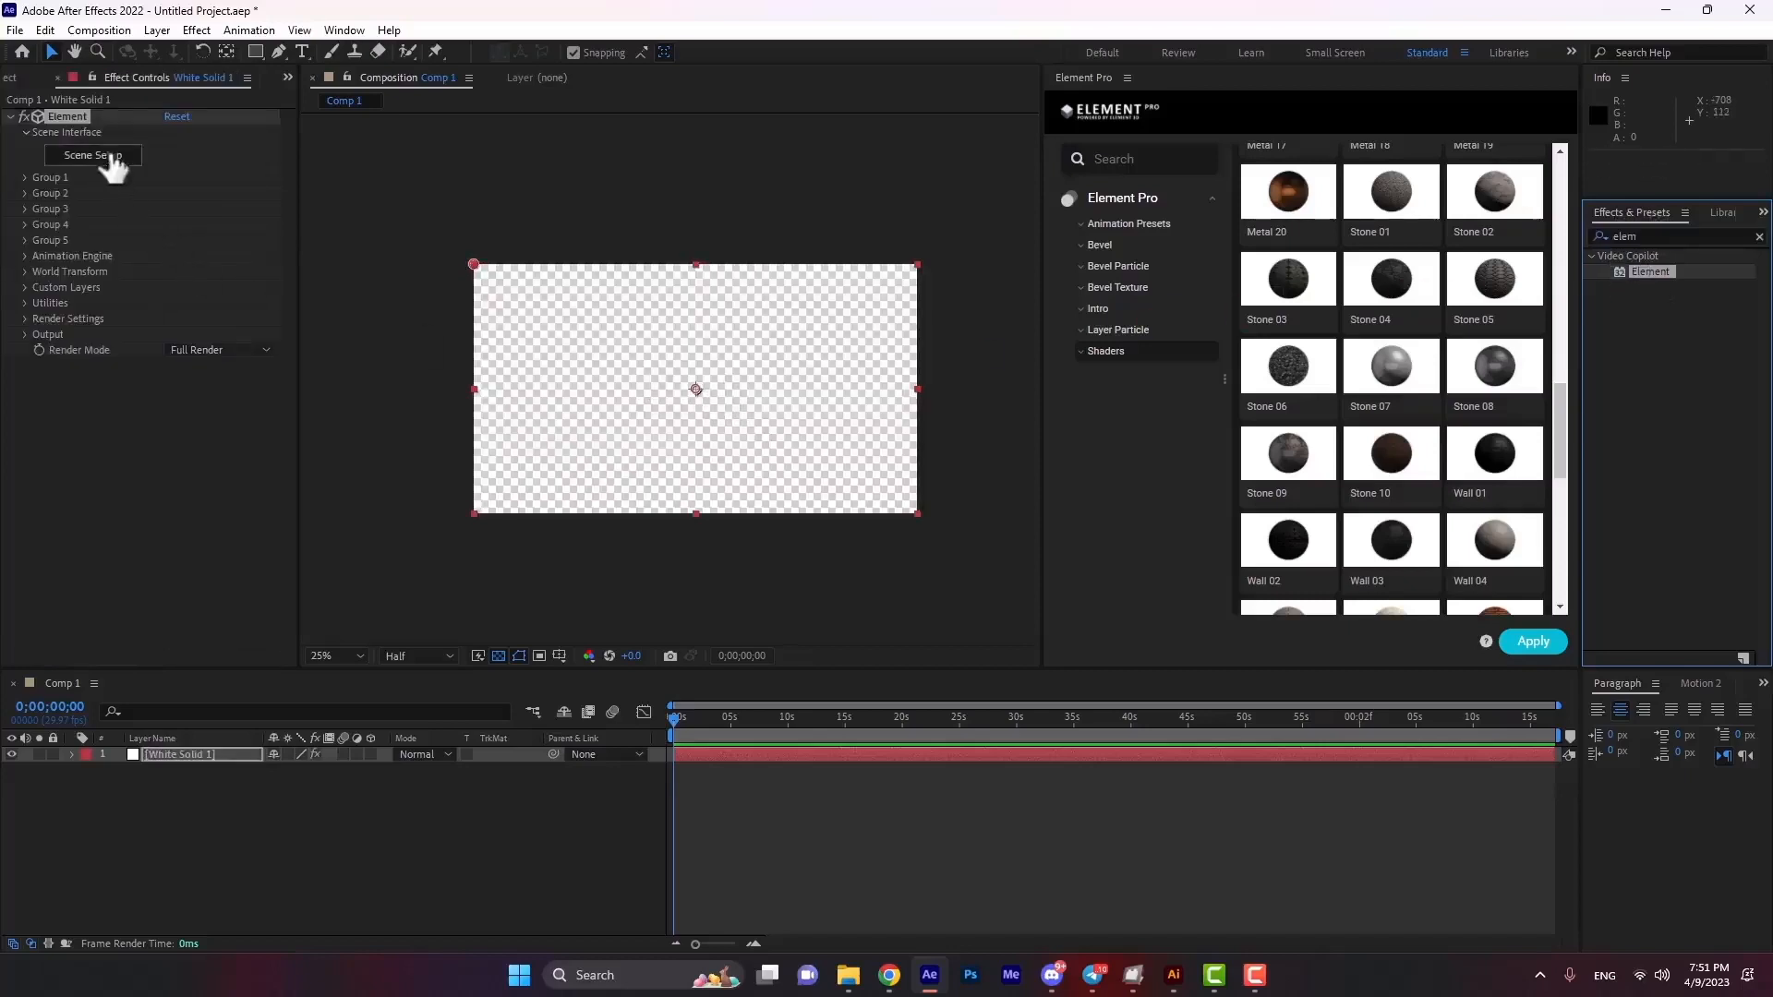
click(106, 157)
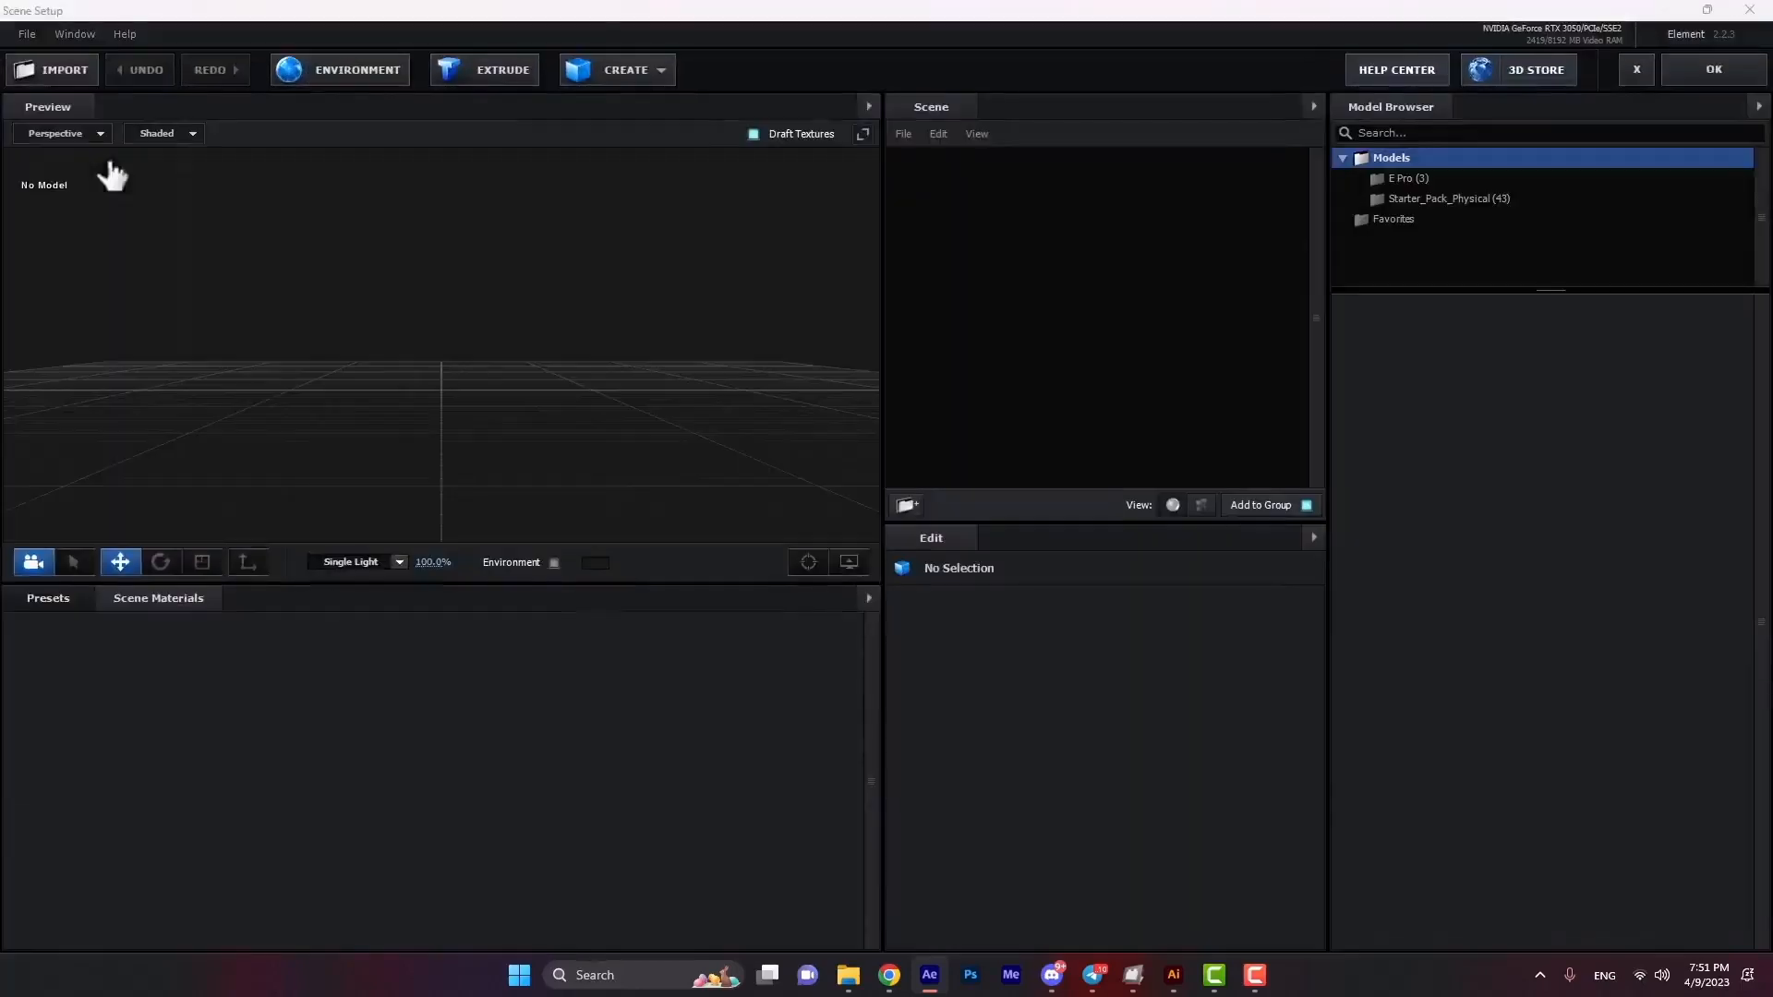
click(1422, 197)
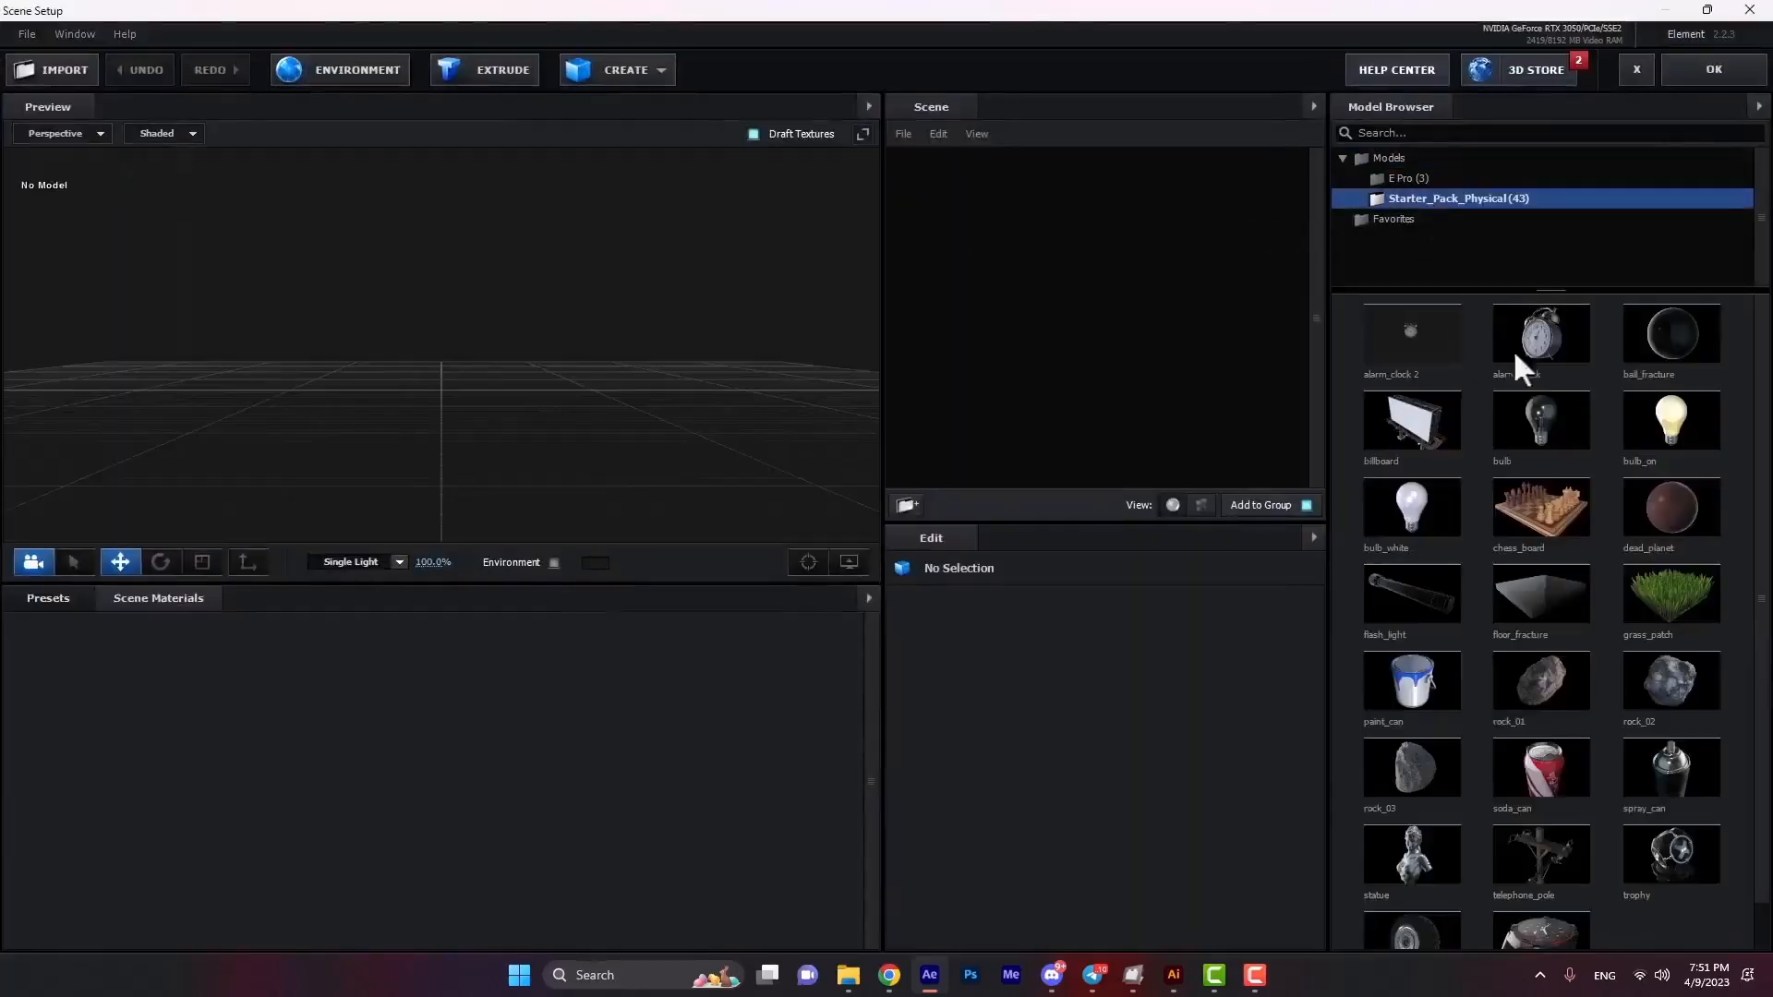
drag(1513, 349, 517, 286)
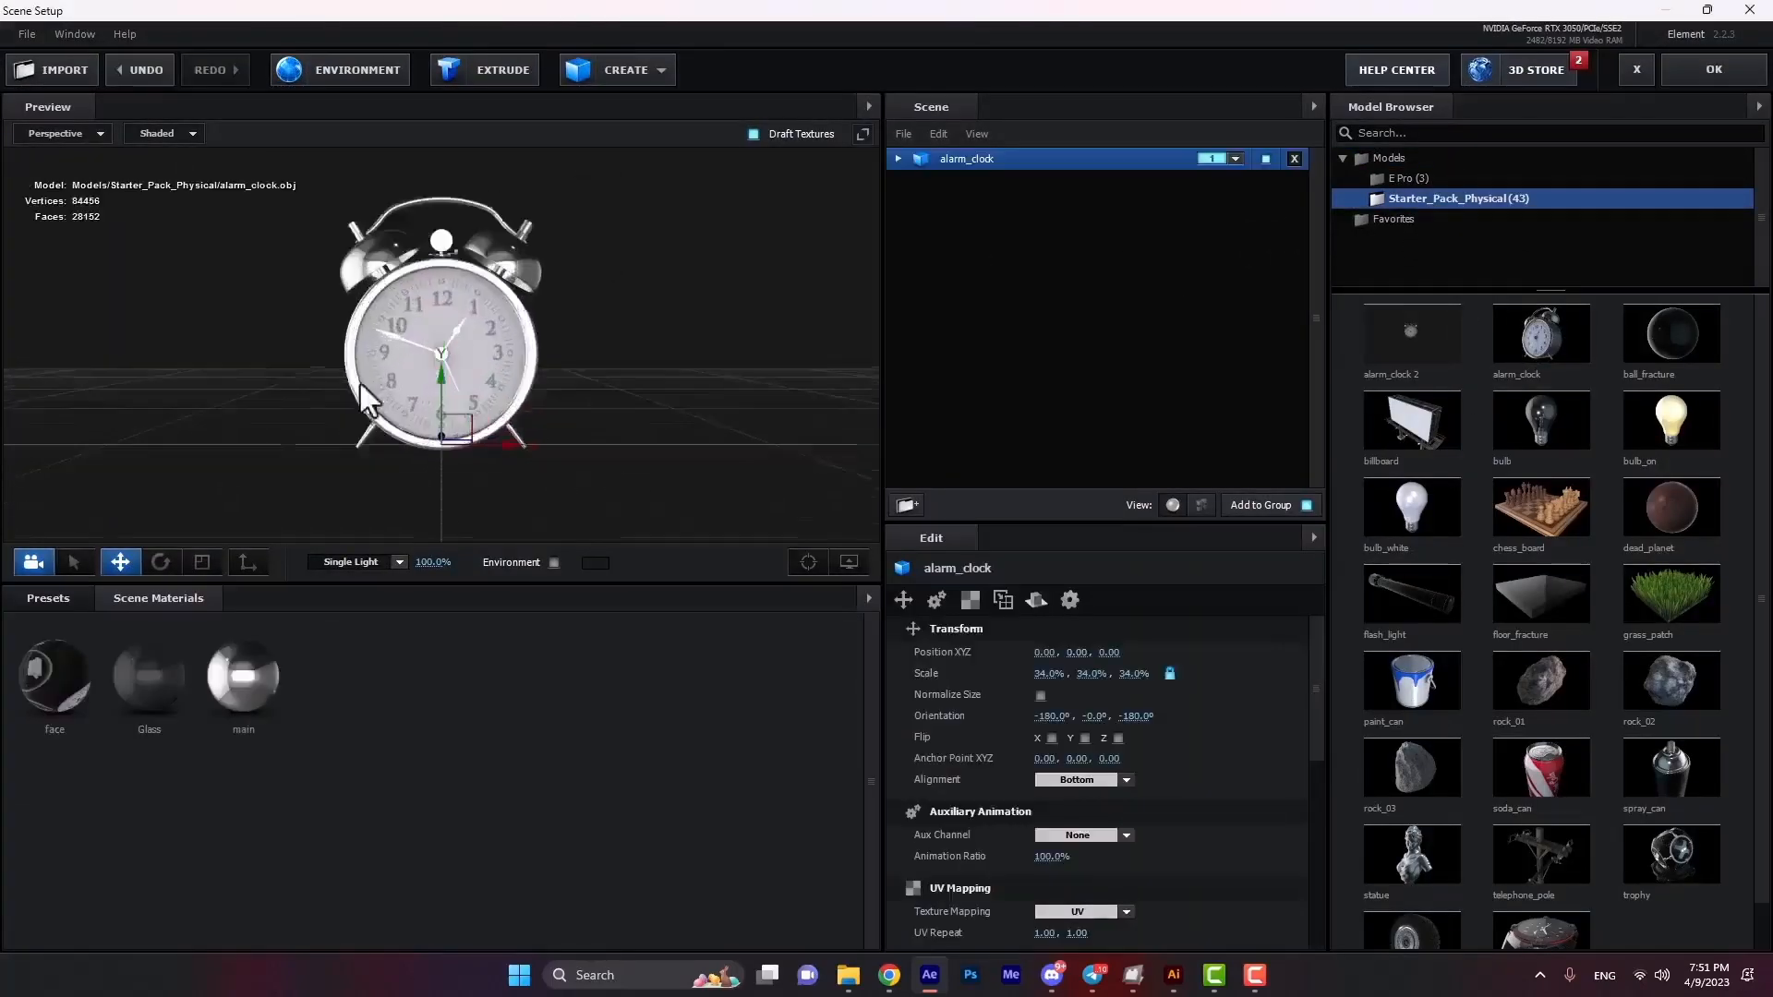
drag(361, 386, 270, 423)
Try the Metal 01 shader from the E Pro metal materials on the whole alarm_clock model, and undo it.
click(50, 596)
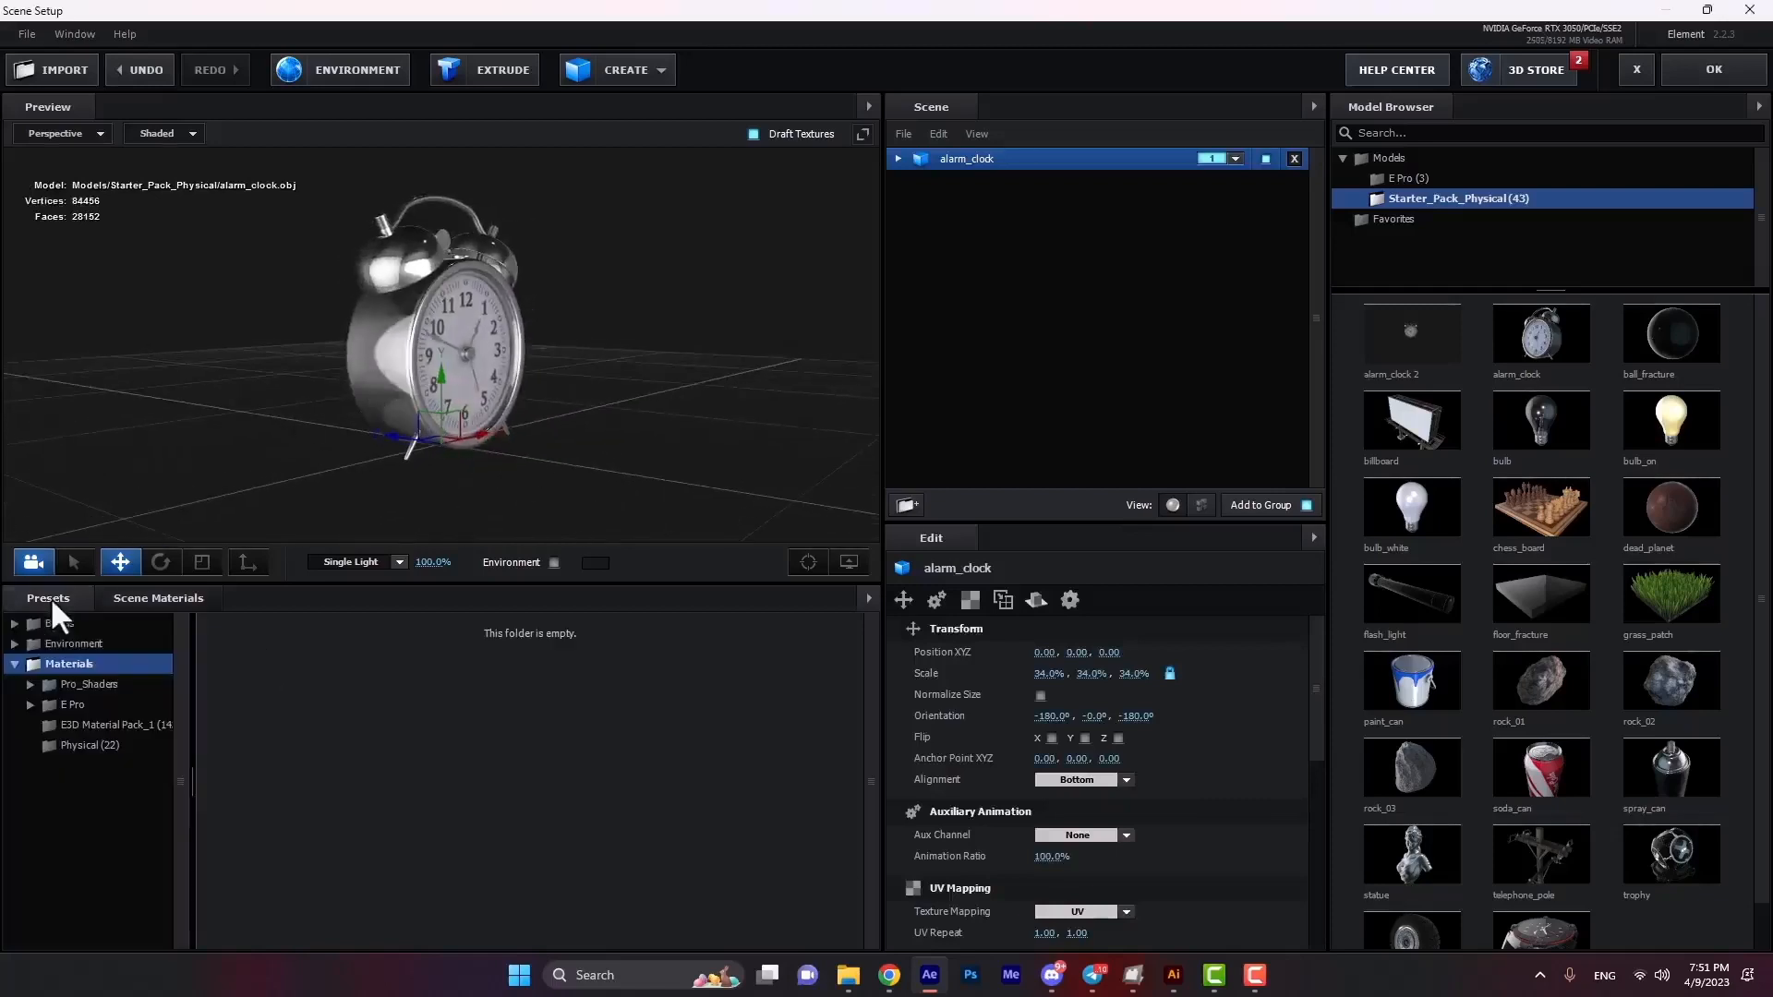
click(14, 664)
double_click(63, 704)
click(105, 724)
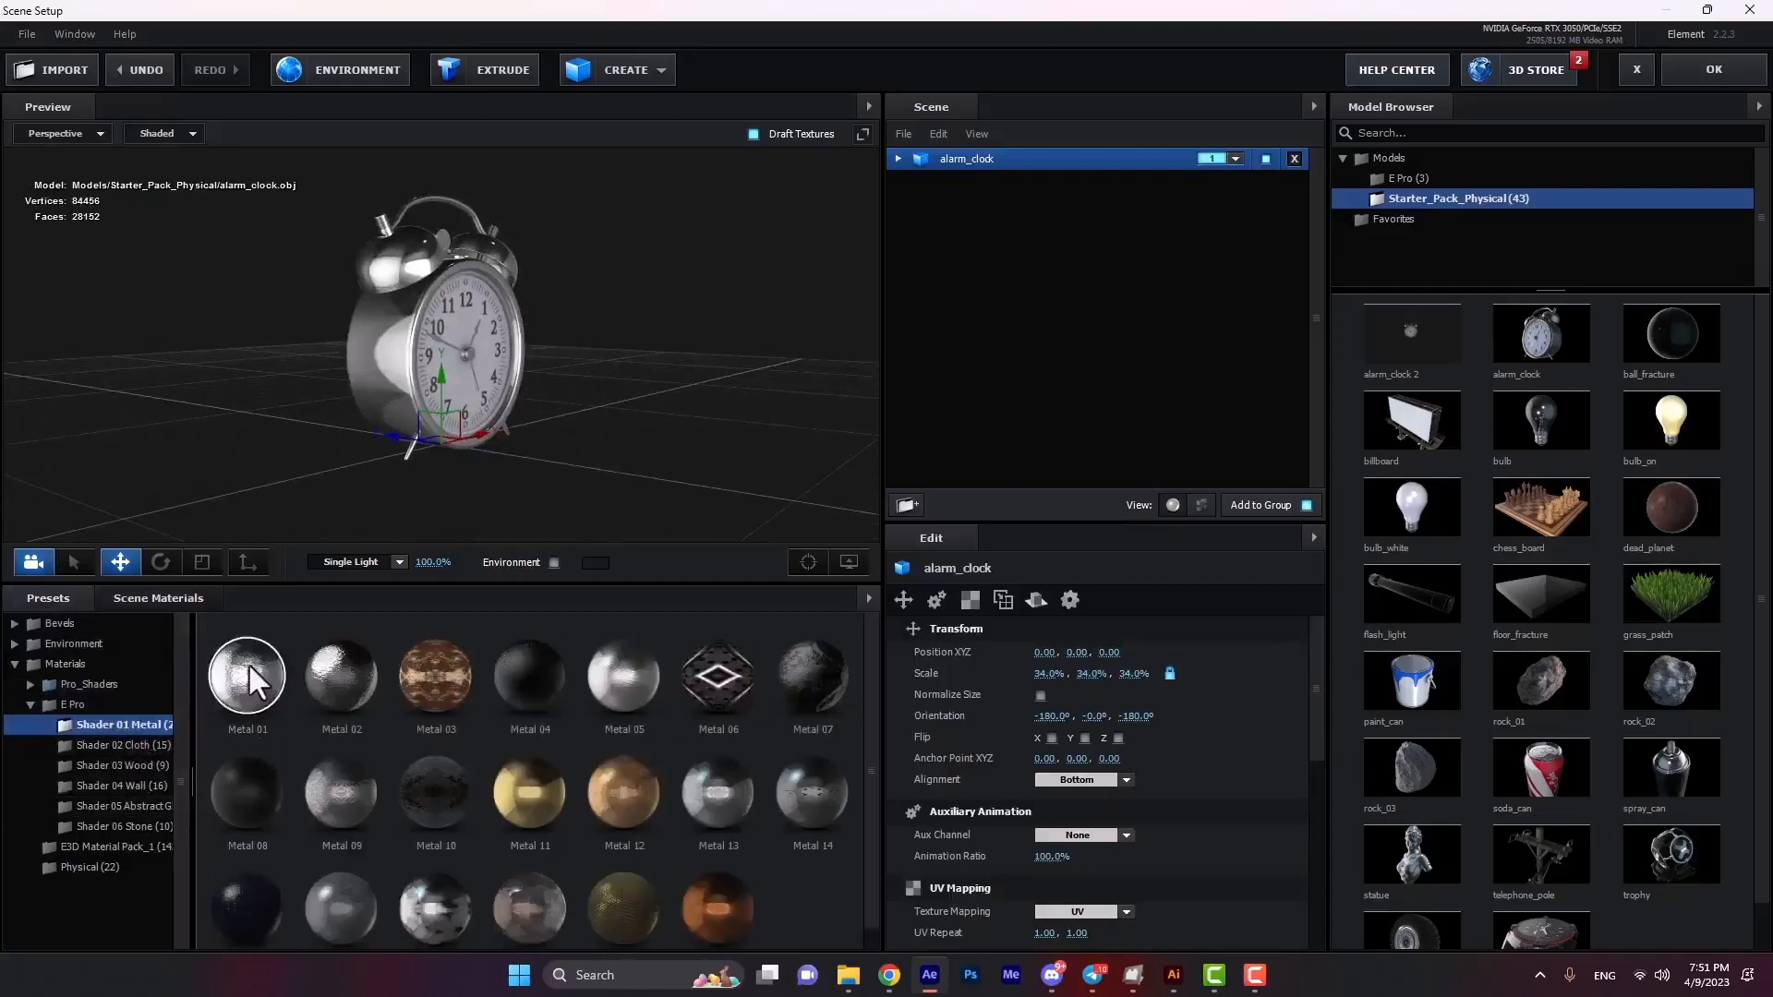
drag(248, 663, 971, 165)
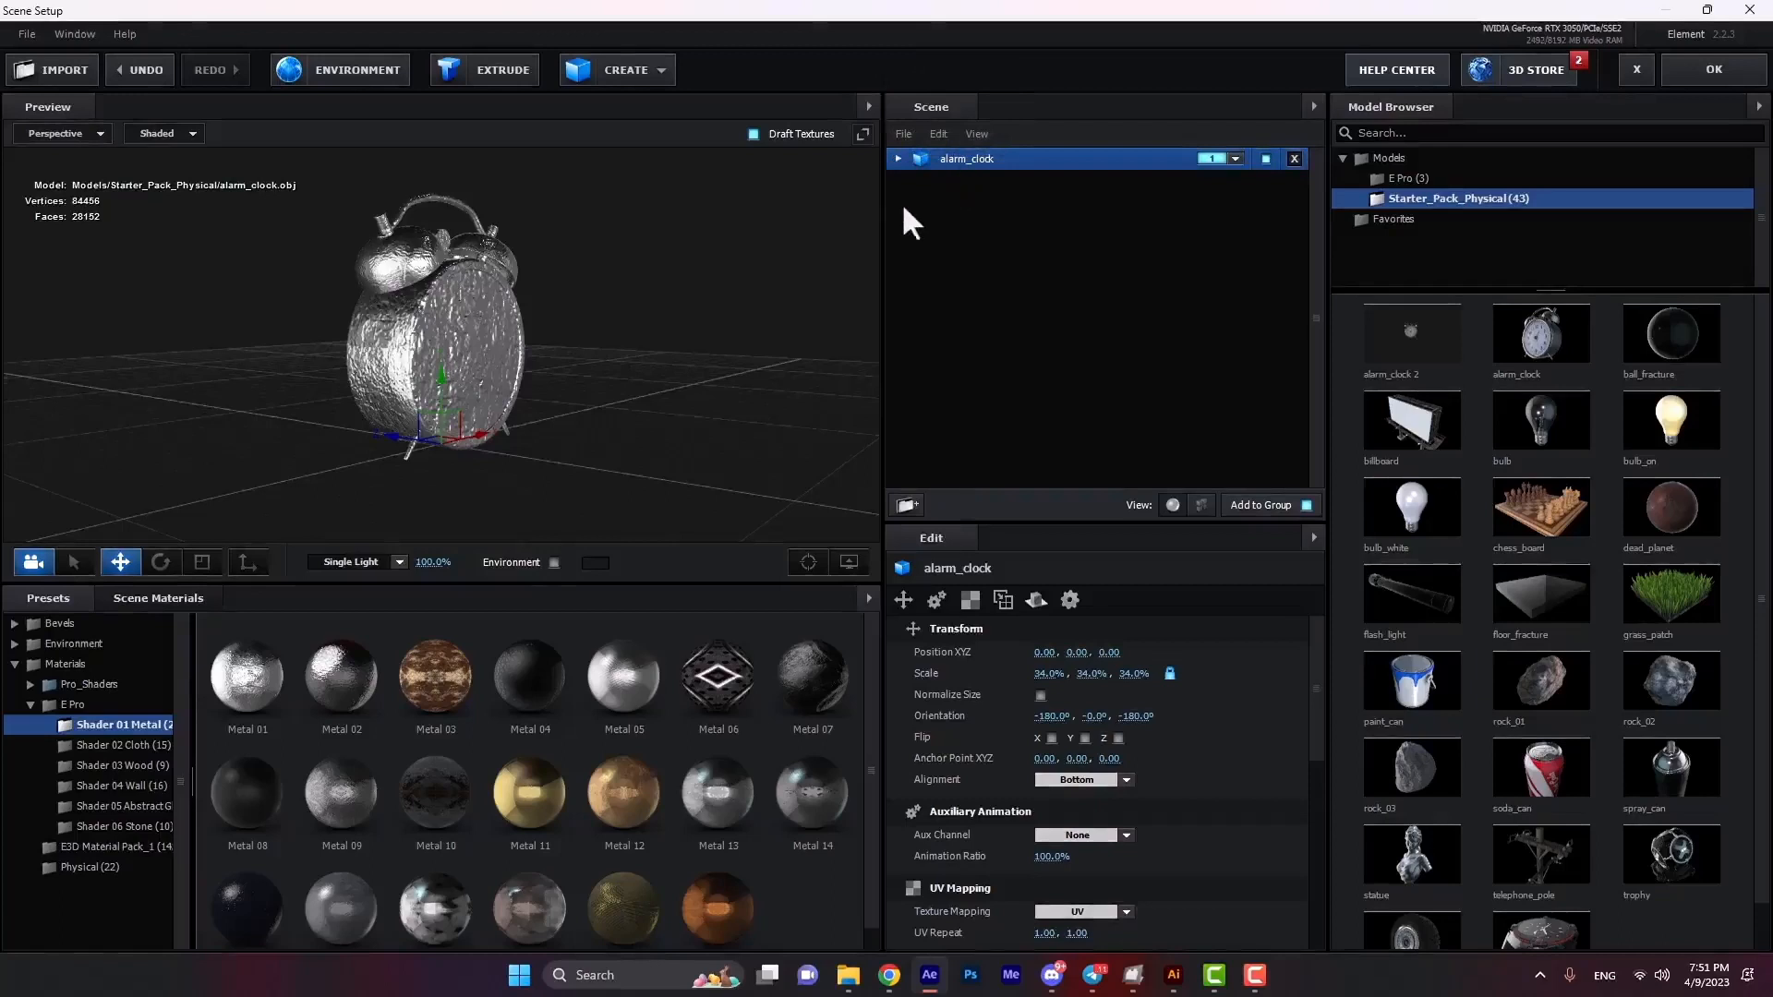
key(ctrl+z)
Apply the Metal 01 shader to only the main material of the alarm_clock model.
click(898, 159)
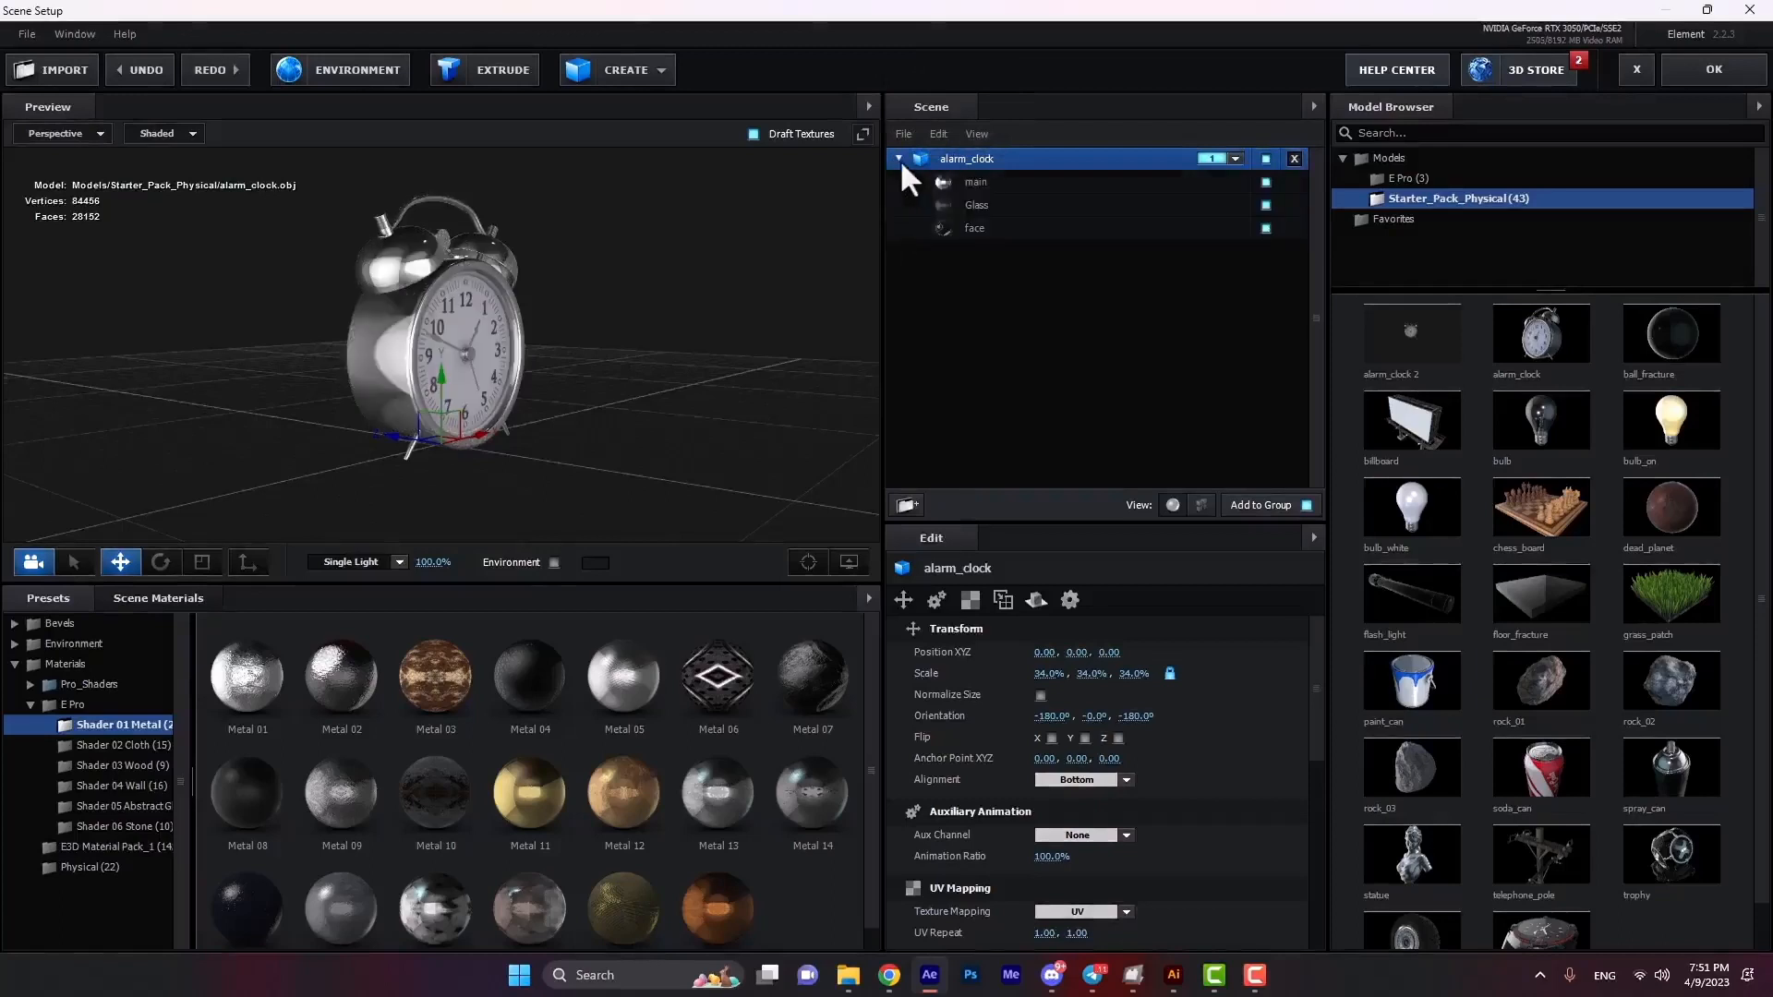
click(981, 184)
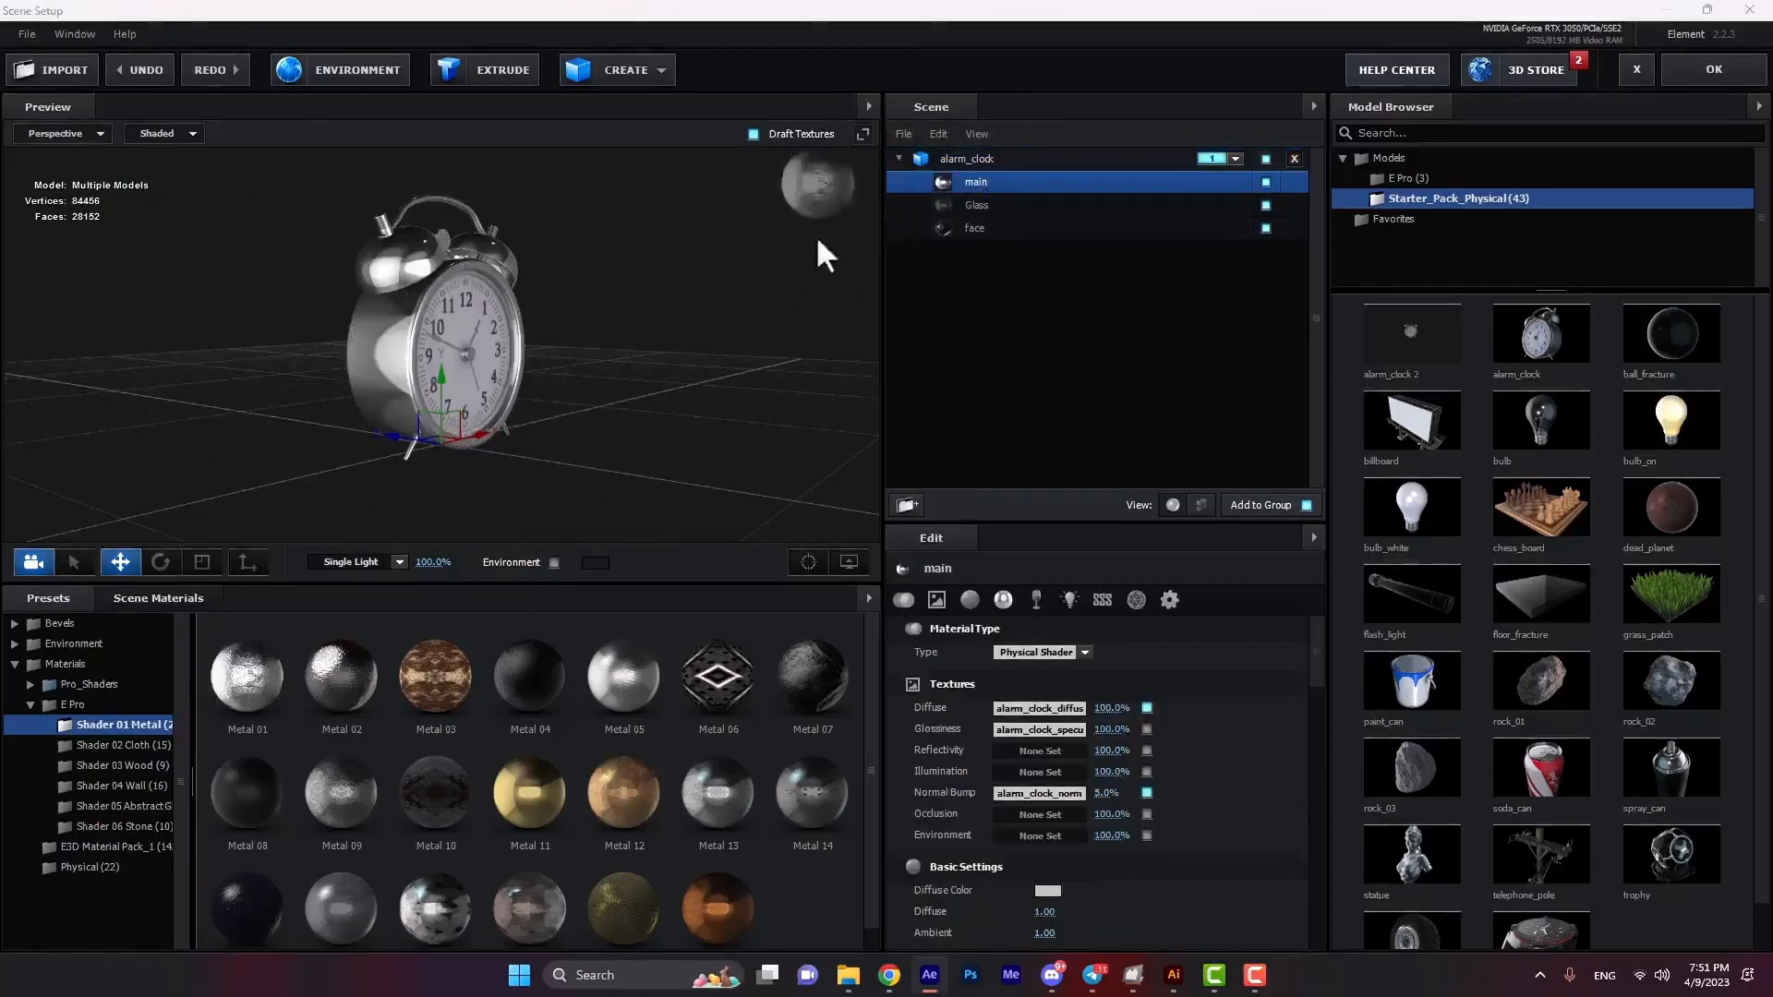
drag(818, 242, 988, 183)
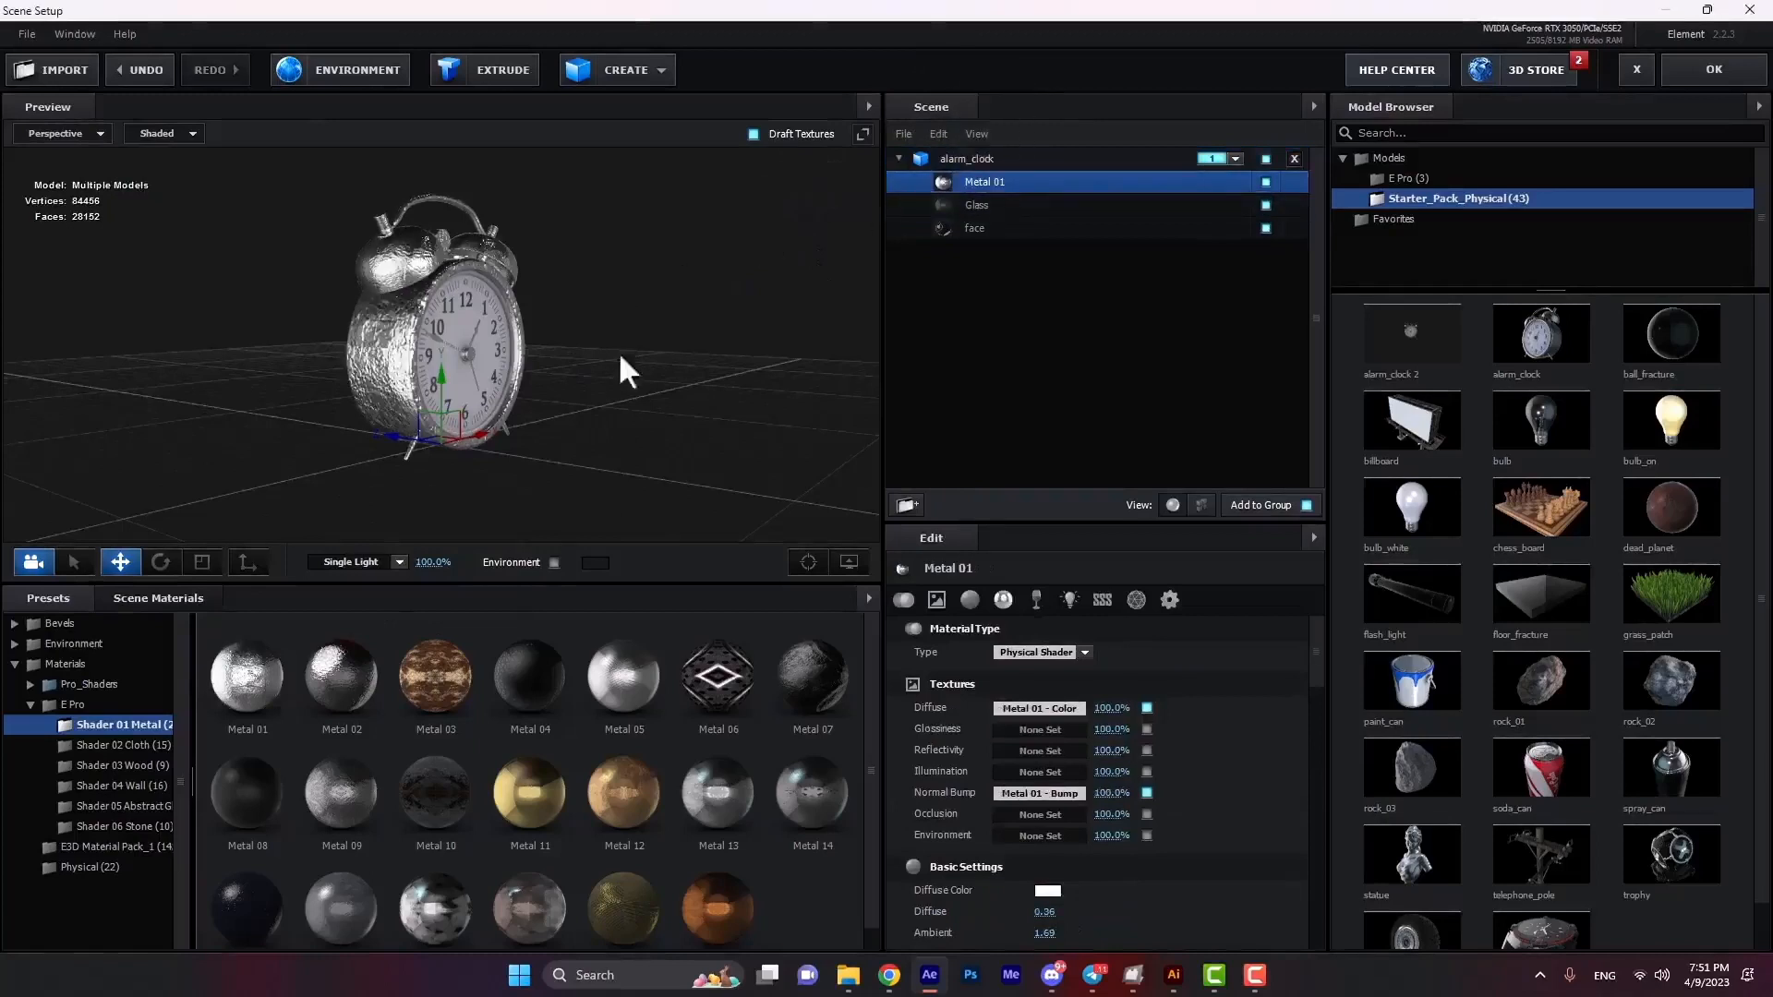
Assign the Cloth 01 shader from Shader 02 Cloth to the alarm clock's body material.
click(126, 748)
drag(236, 676, 983, 176)
drag(563, 373, 483, 385)
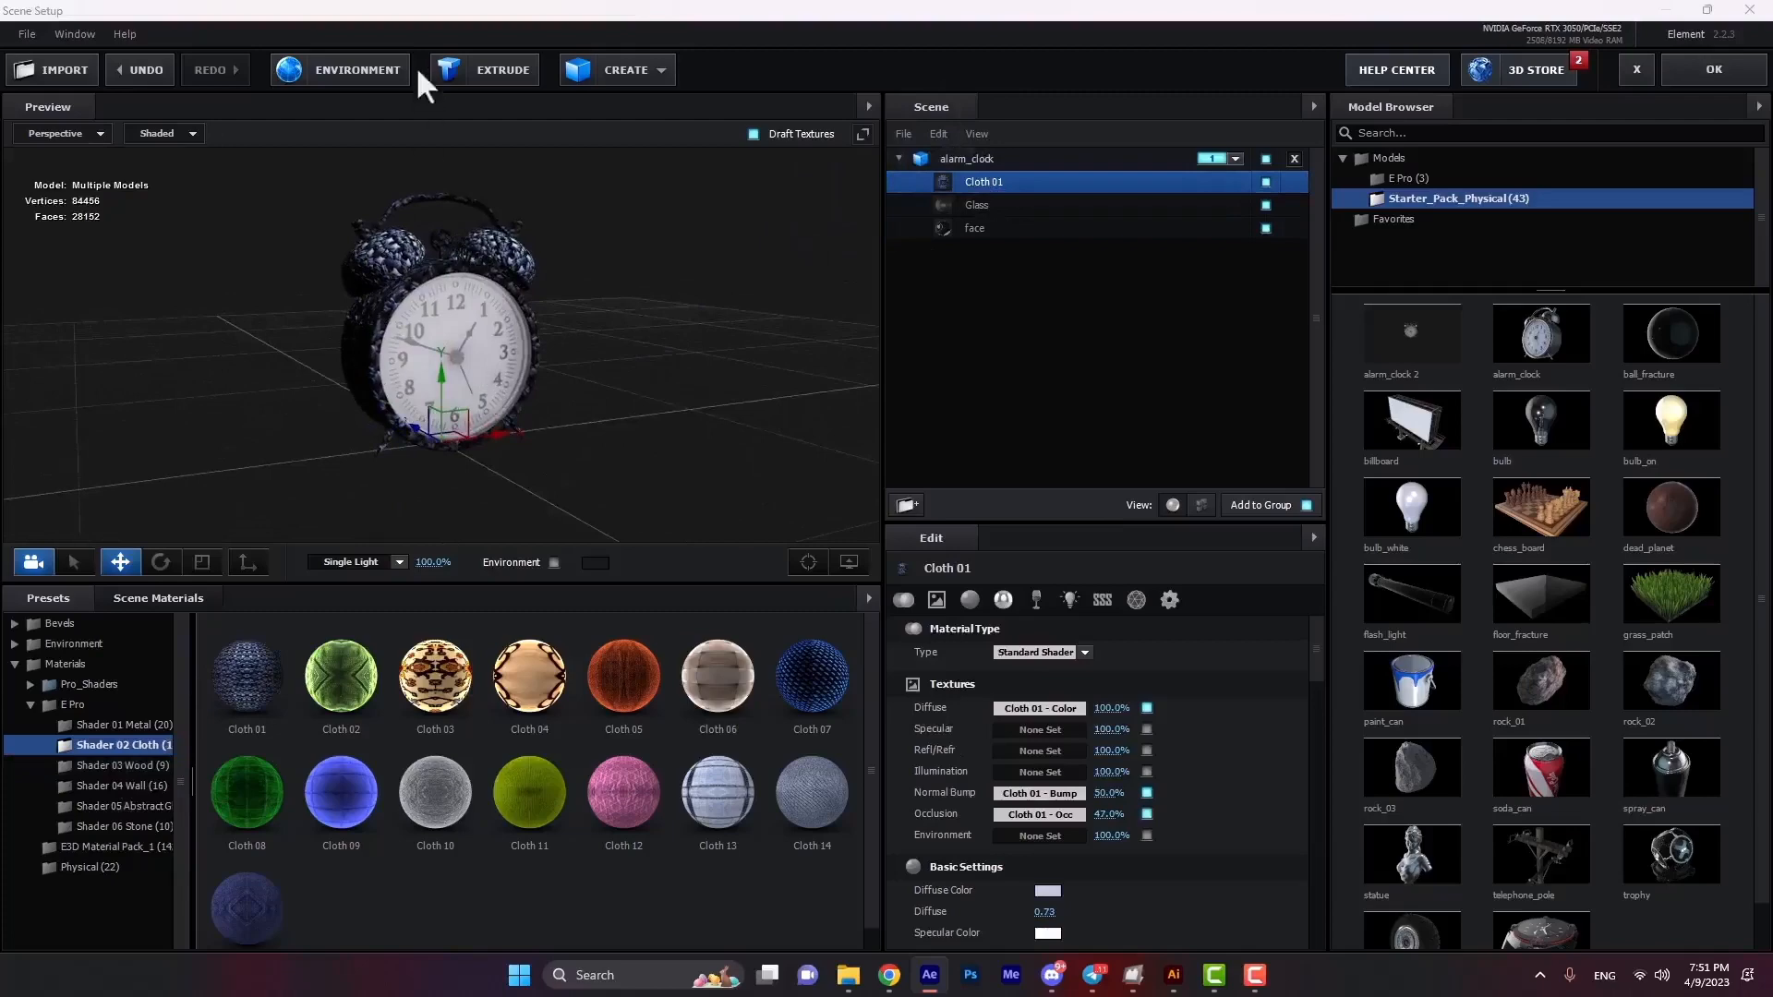
Set the scene's environment texture to Basic_2K_05.jpg.
click(353, 70)
click(937, 365)
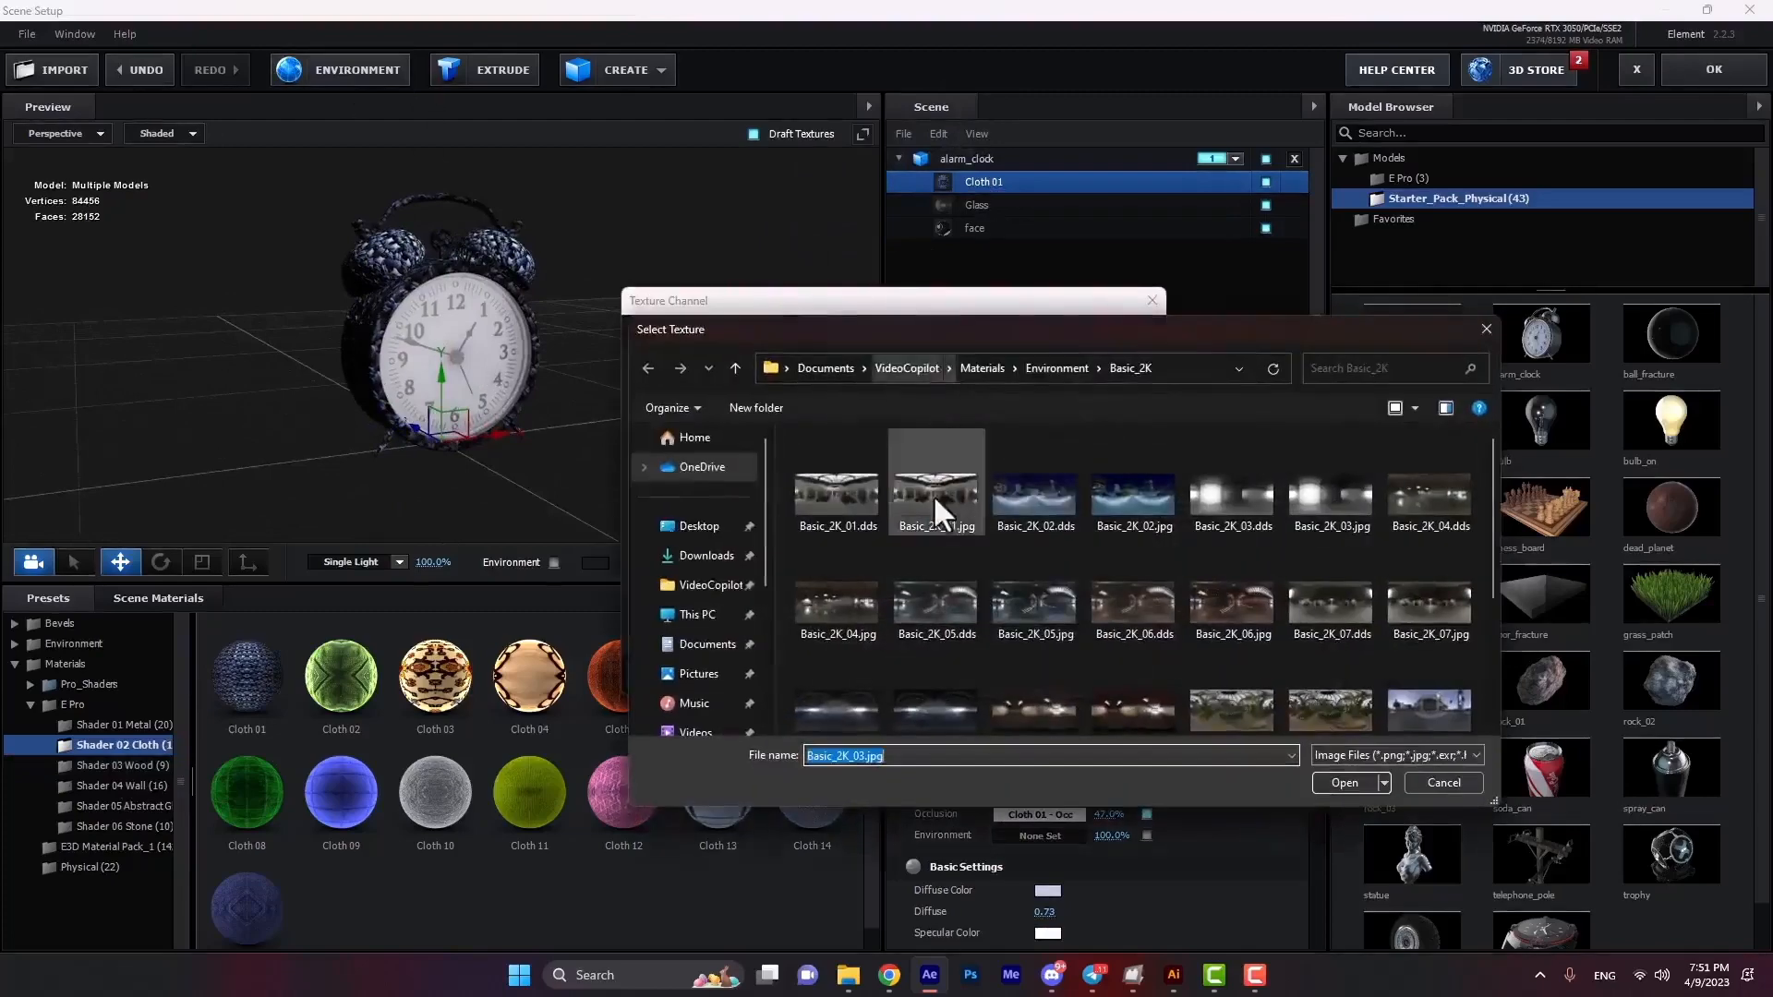
double_click(1044, 600)
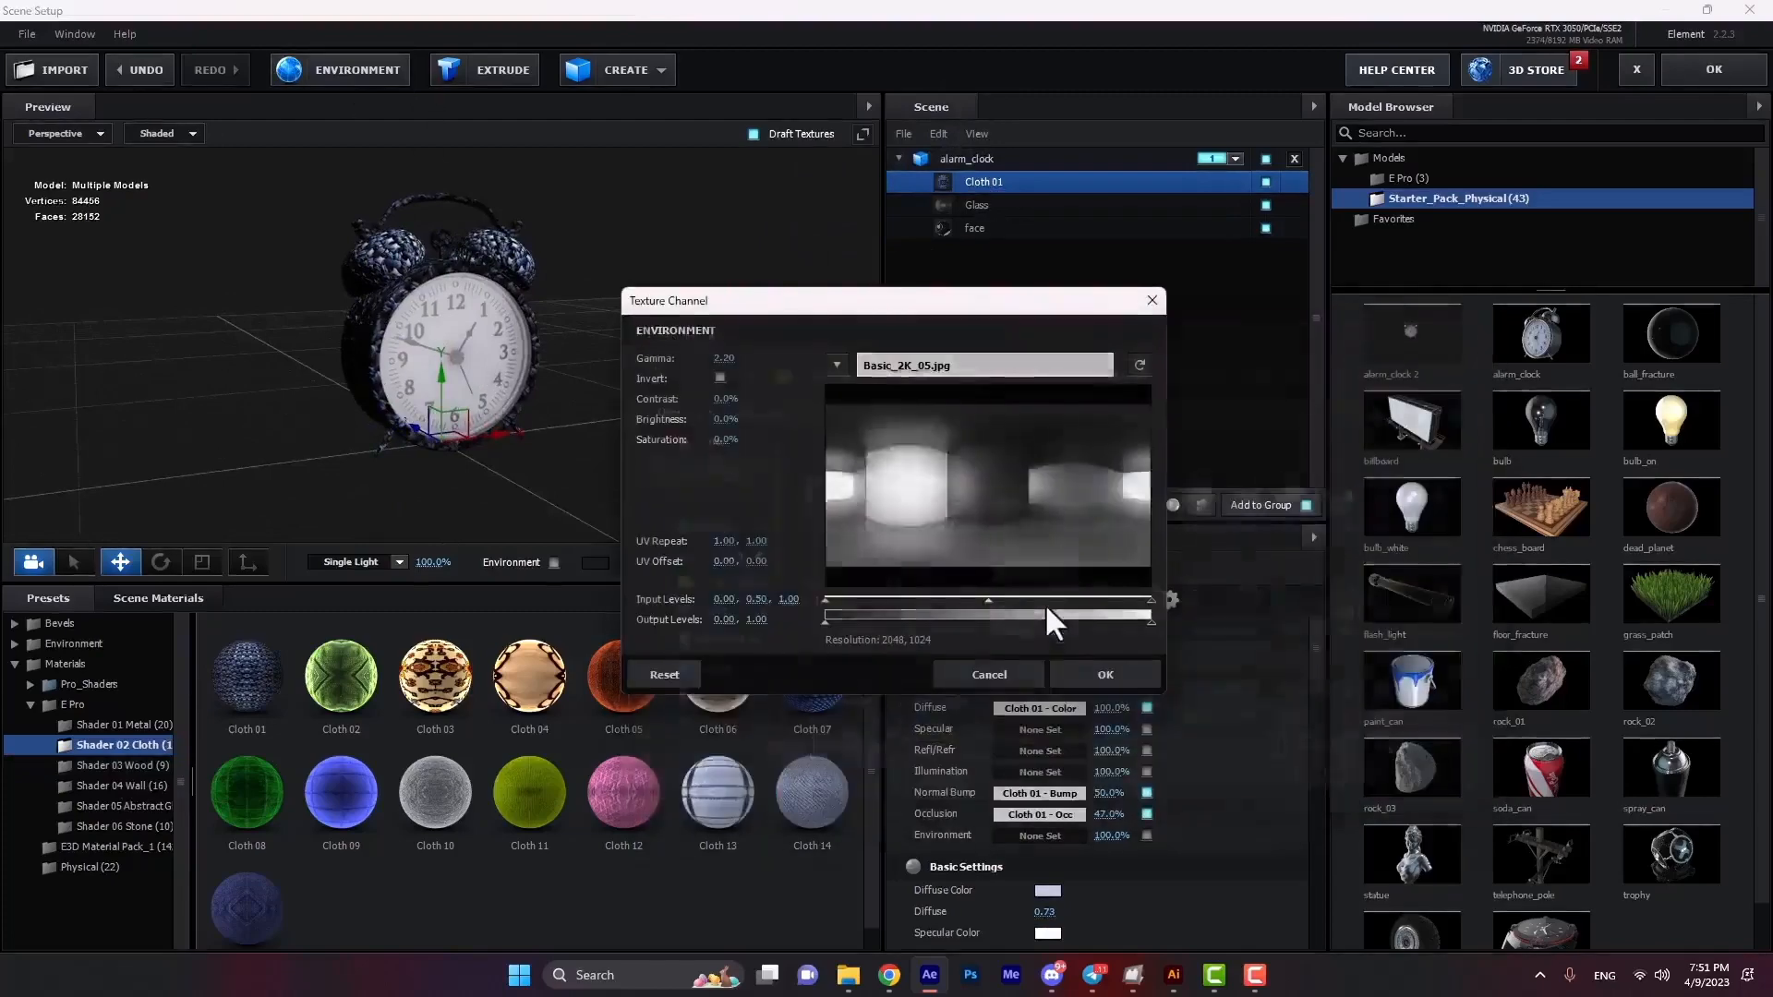
click(1108, 677)
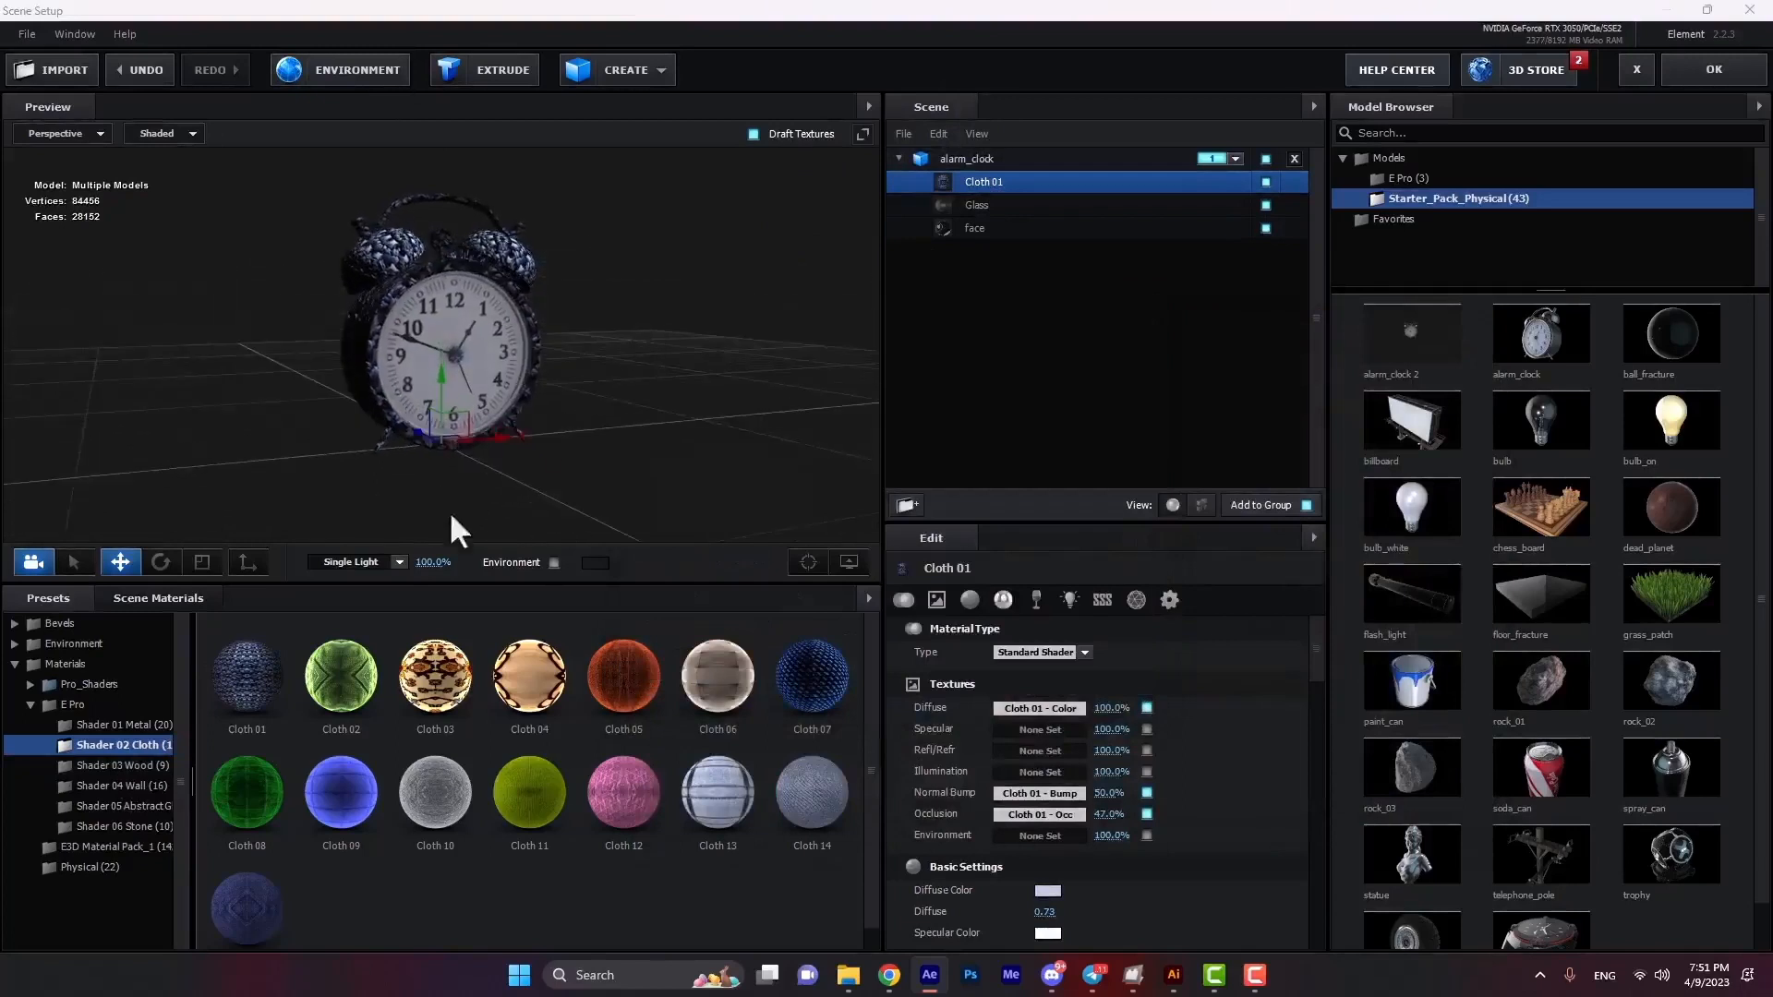
Set the preview lighting to 360 and accept the scene setup.
click(364, 563)
click(362, 408)
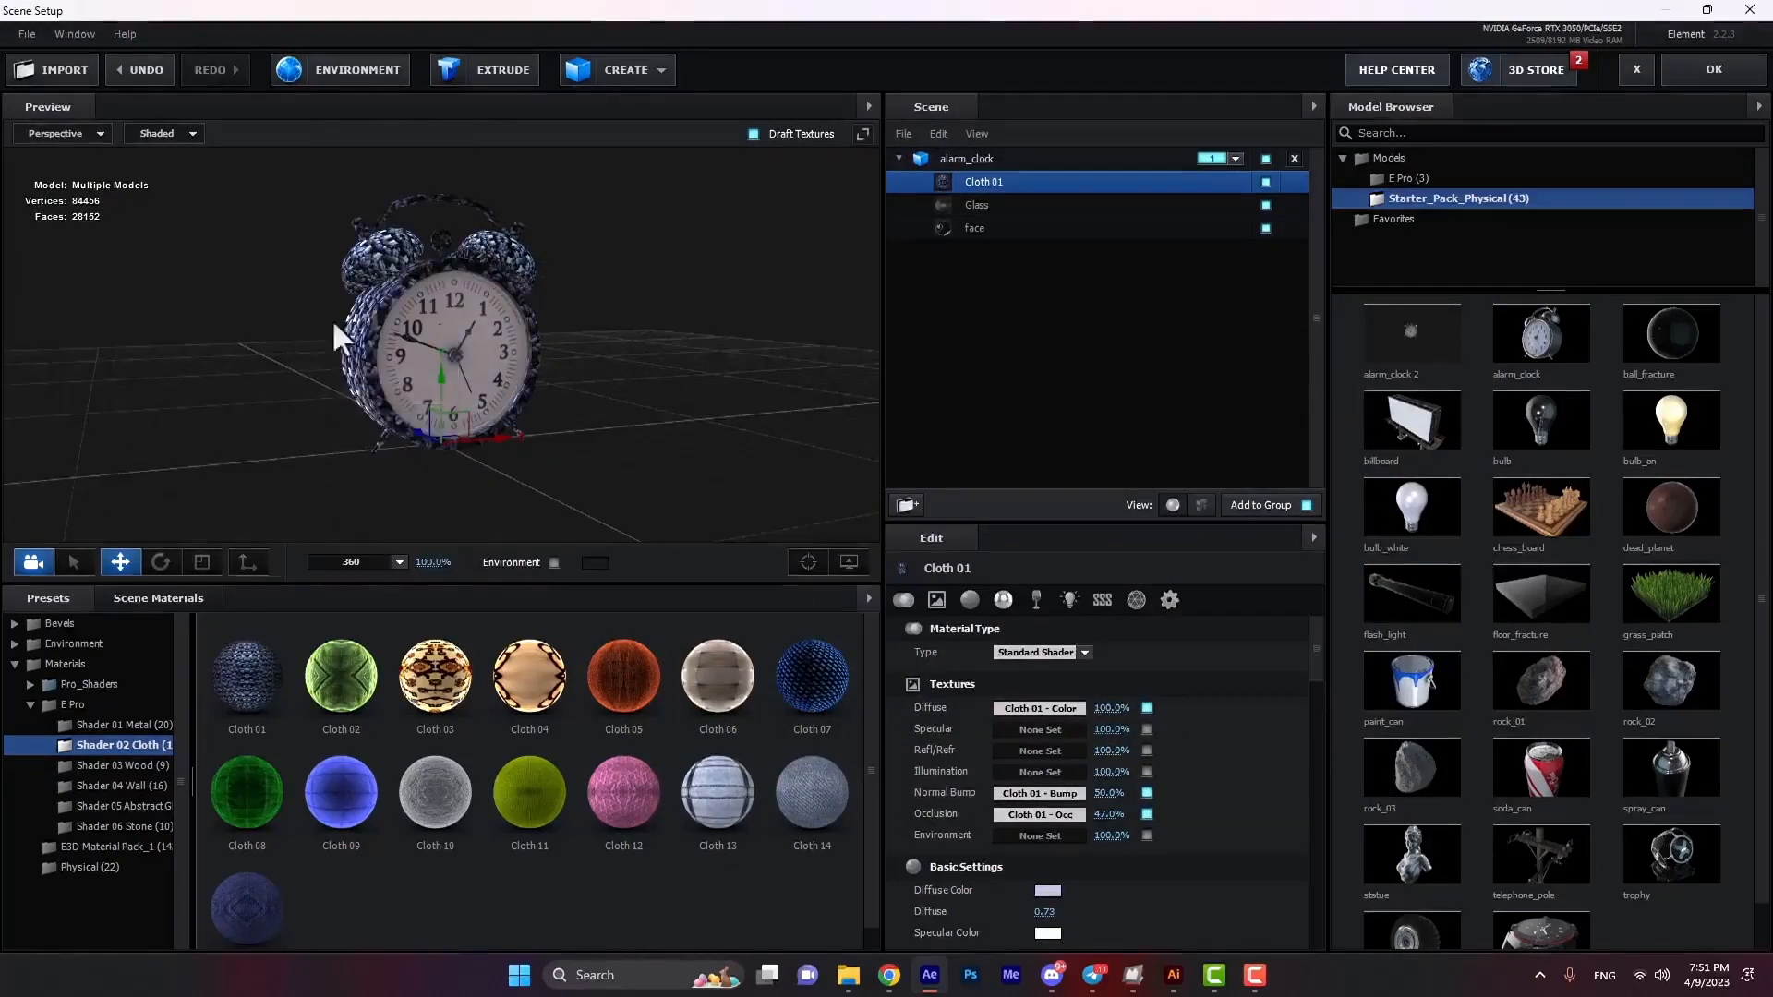
click(353, 559)
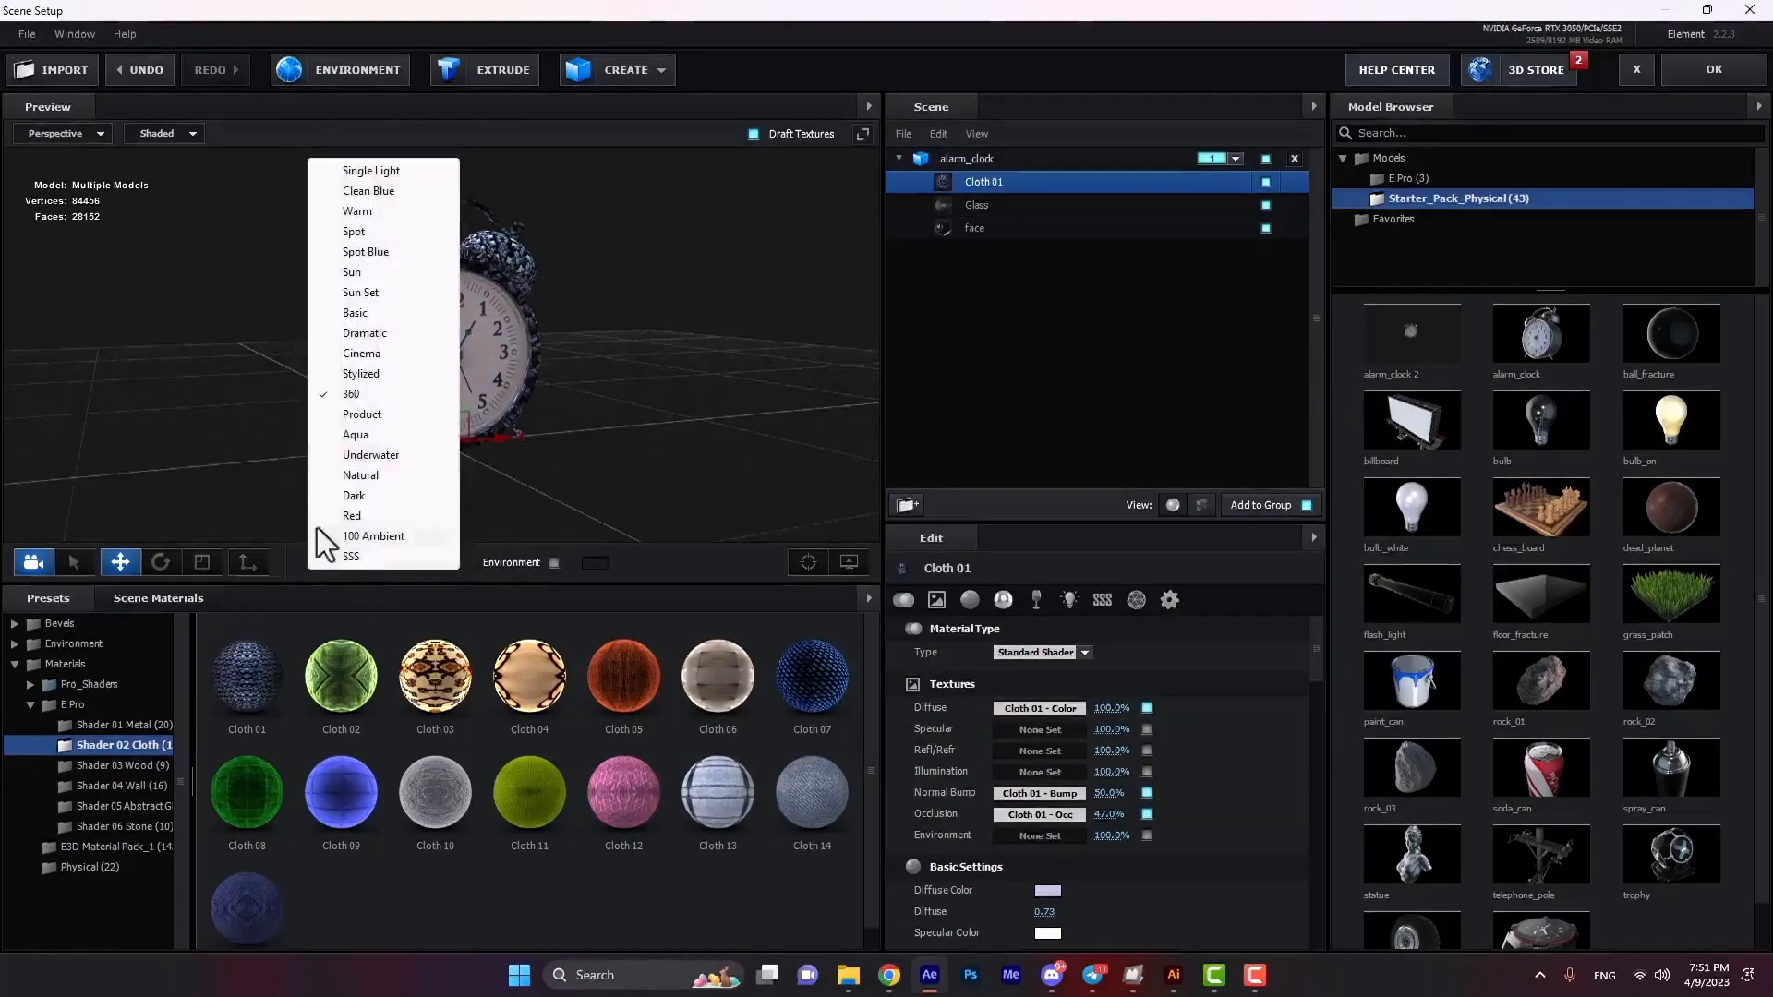
click(351, 397)
drag(282, 327, 328, 334)
click(1705, 80)
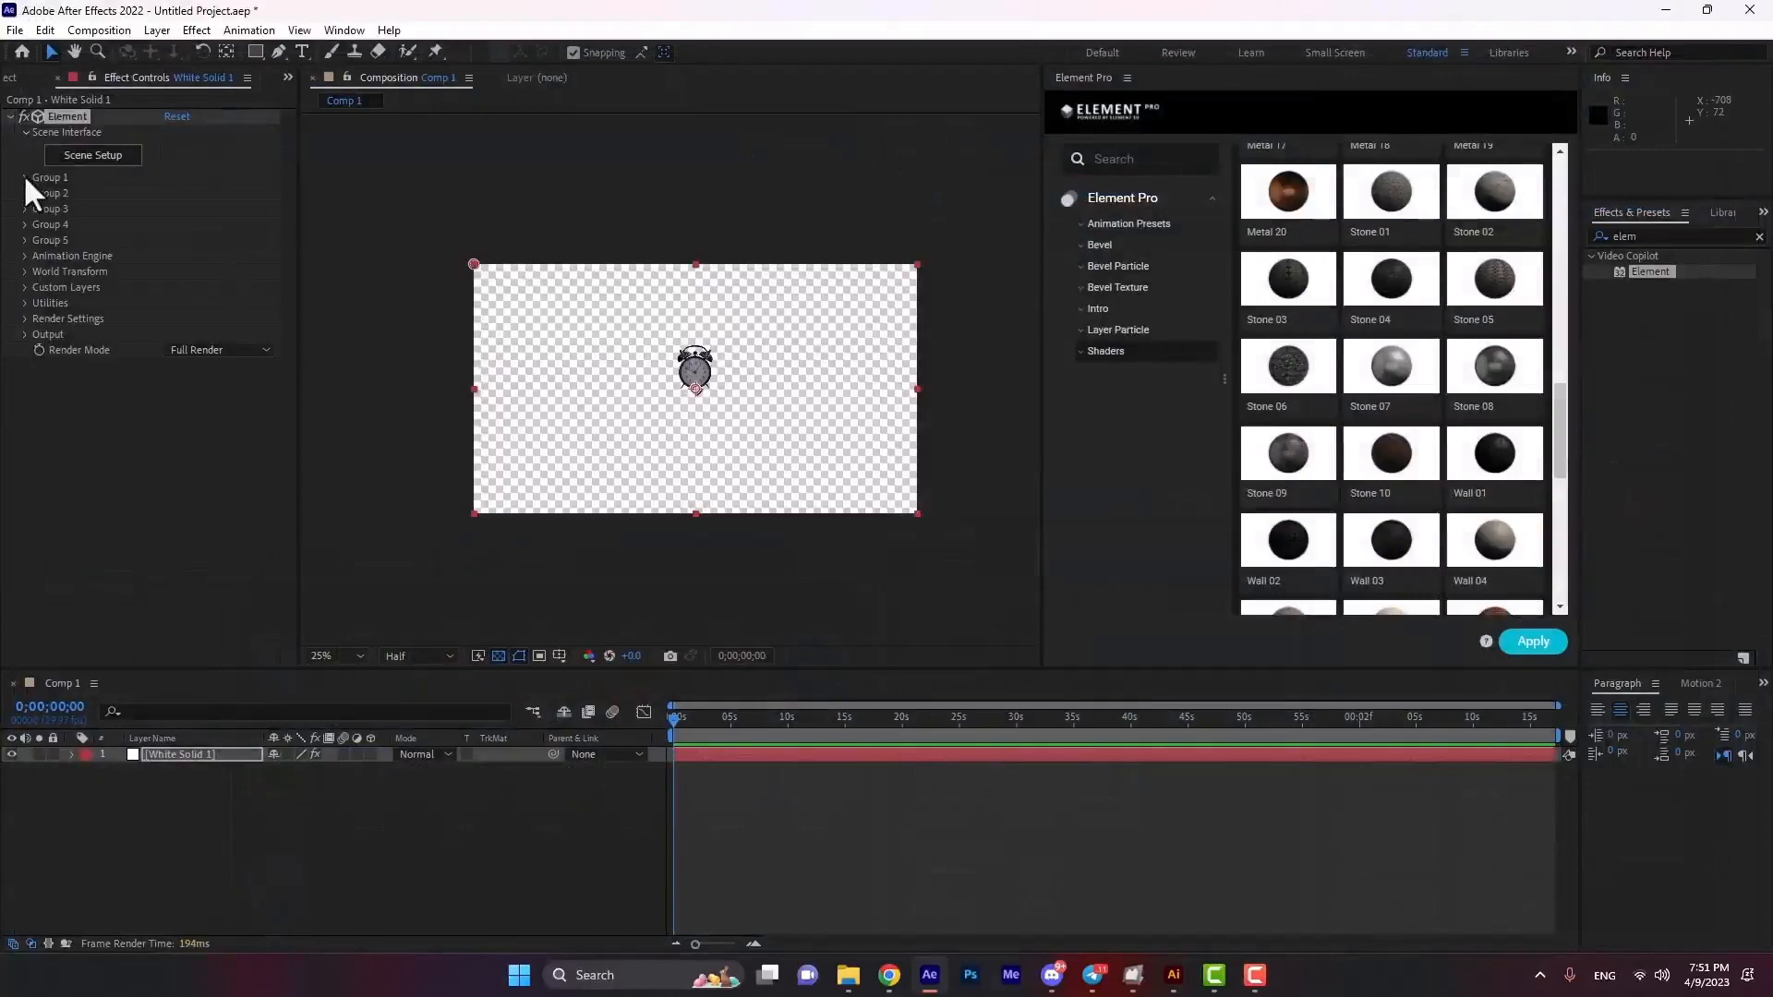
Create a two-node camera named Camera 1 with the default settings.
right_click(320, 783)
mouse_move(541, 557)
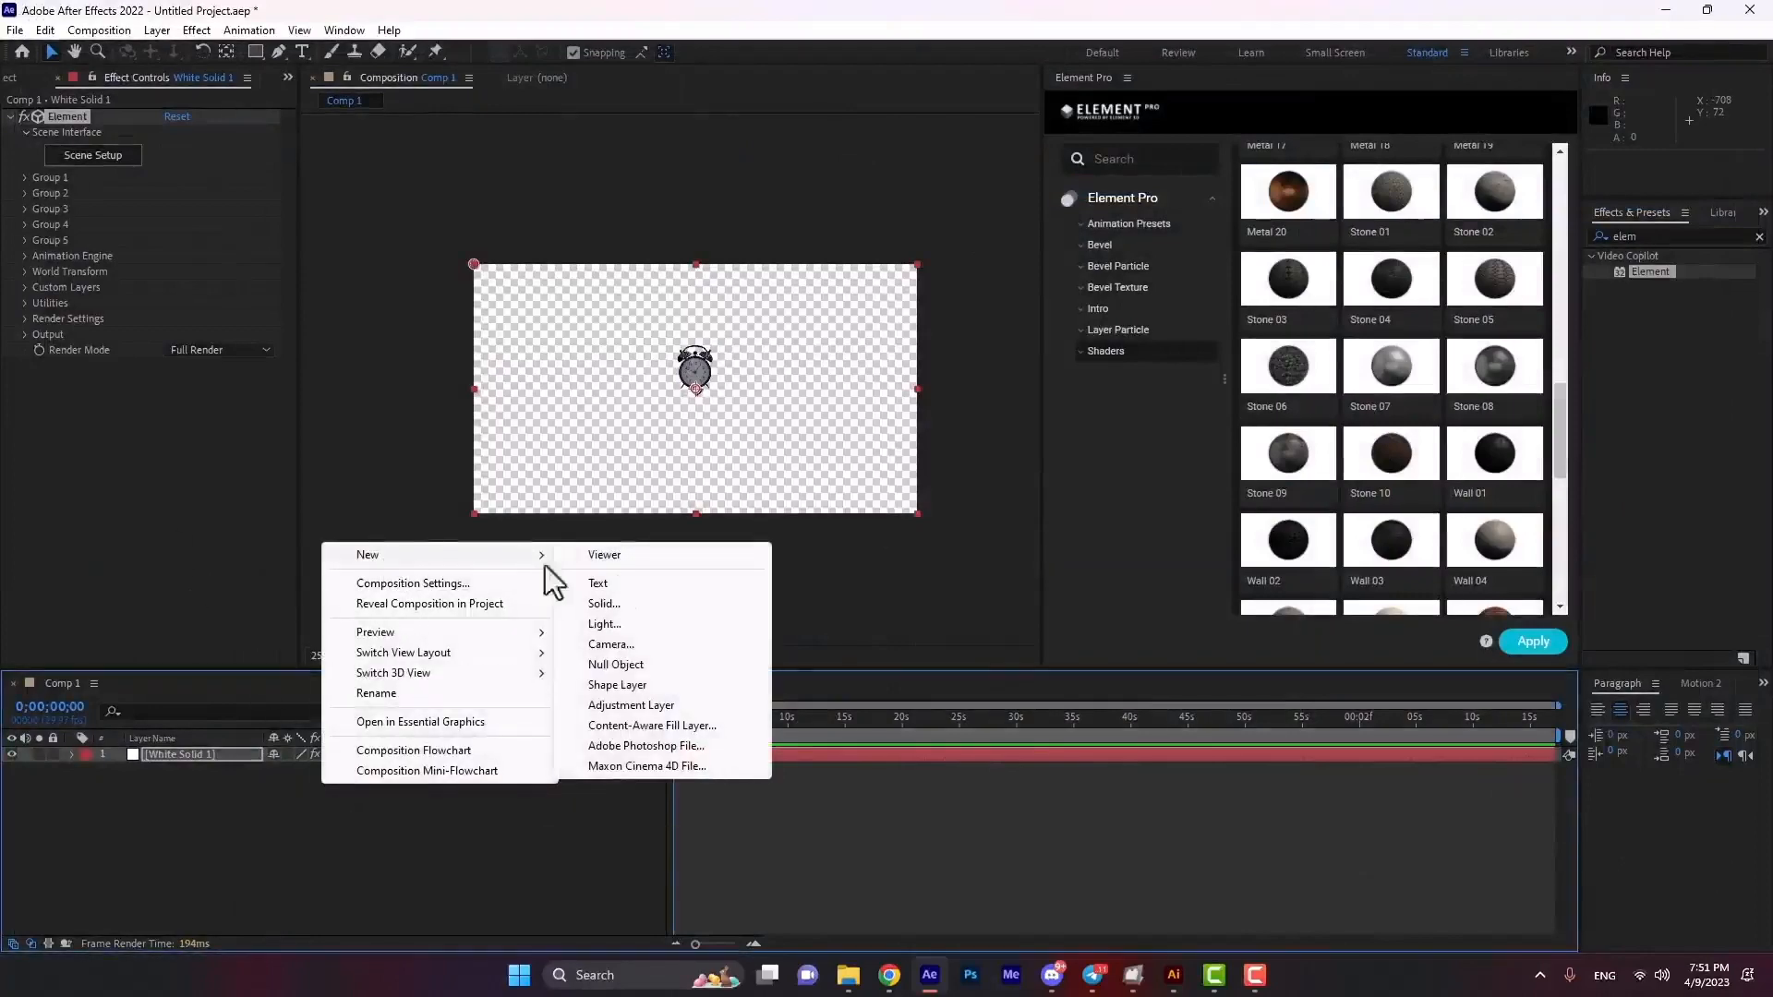
click(607, 645)
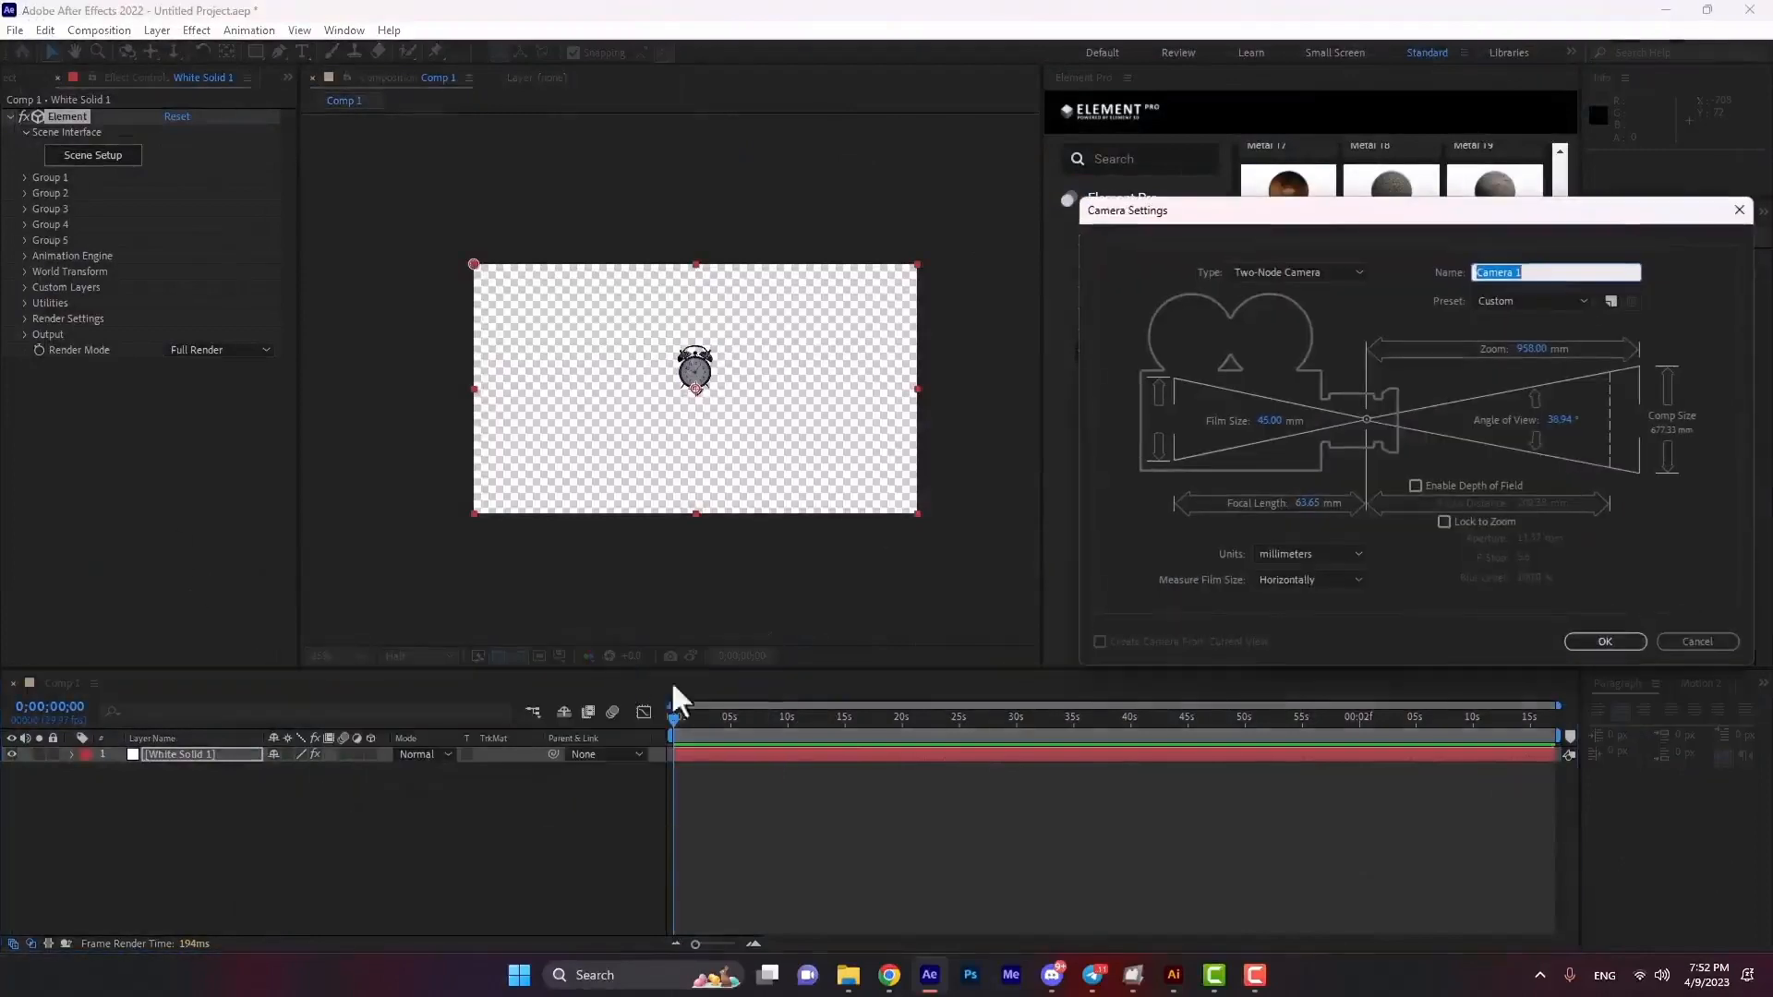
click(1575, 647)
Move Camera 1 with the camera tools so the clock appears larger and turned at an angle.
scroll(694, 397, up, 1)
scroll(713, 407, down, 3)
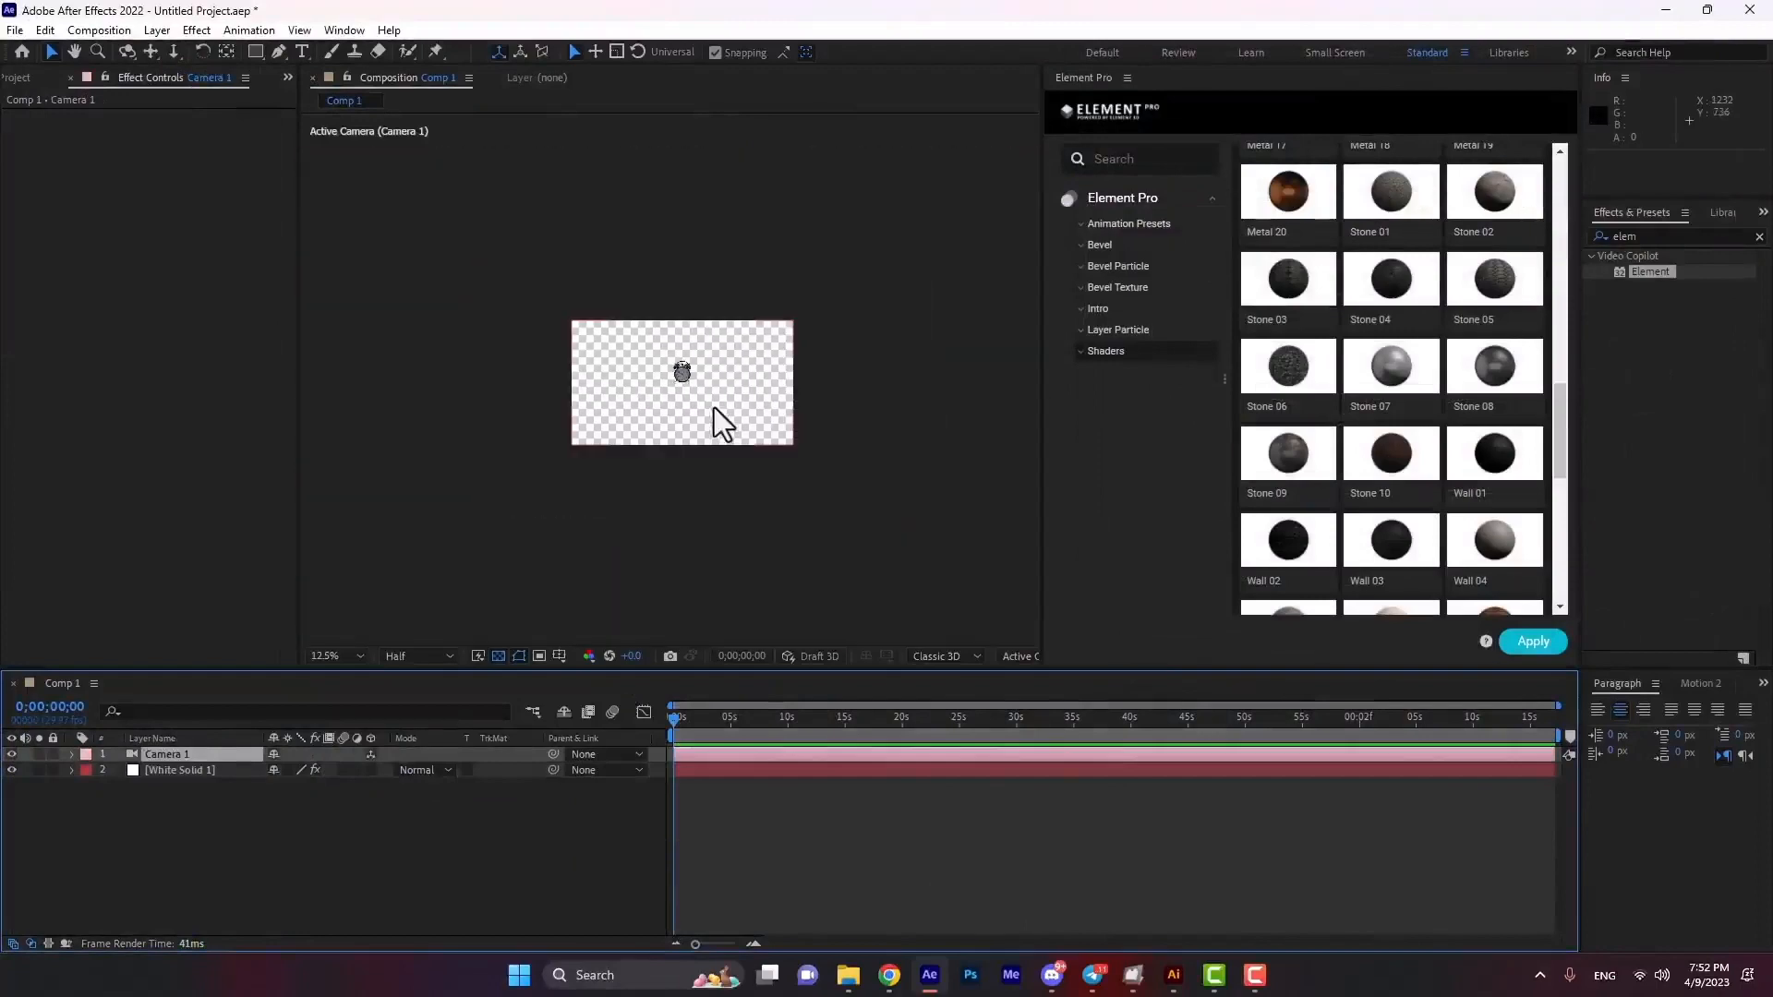
key(c)
key(c)
key(c)
drag(683, 372, 706, 447)
scroll(682, 329, up, 6)
scroll(688, 359, down, 2)
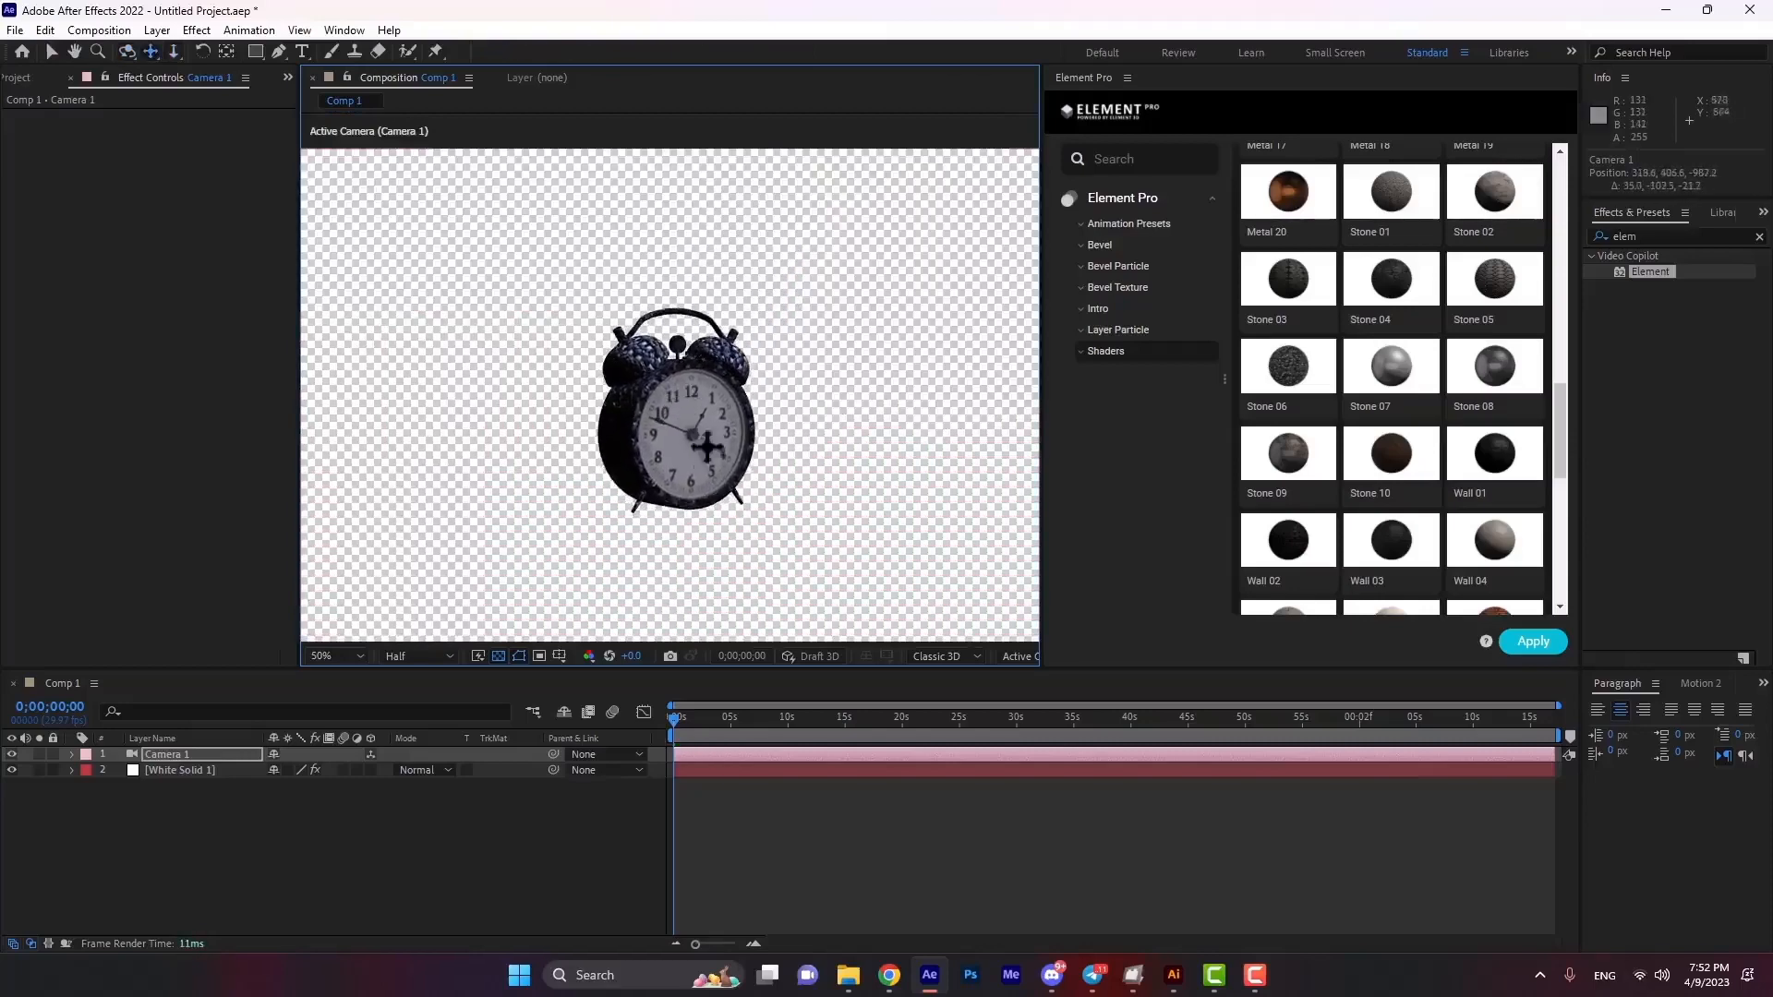
Add a text layer reading "Text" and place it above the clock at about 660, 342.
click(202, 769)
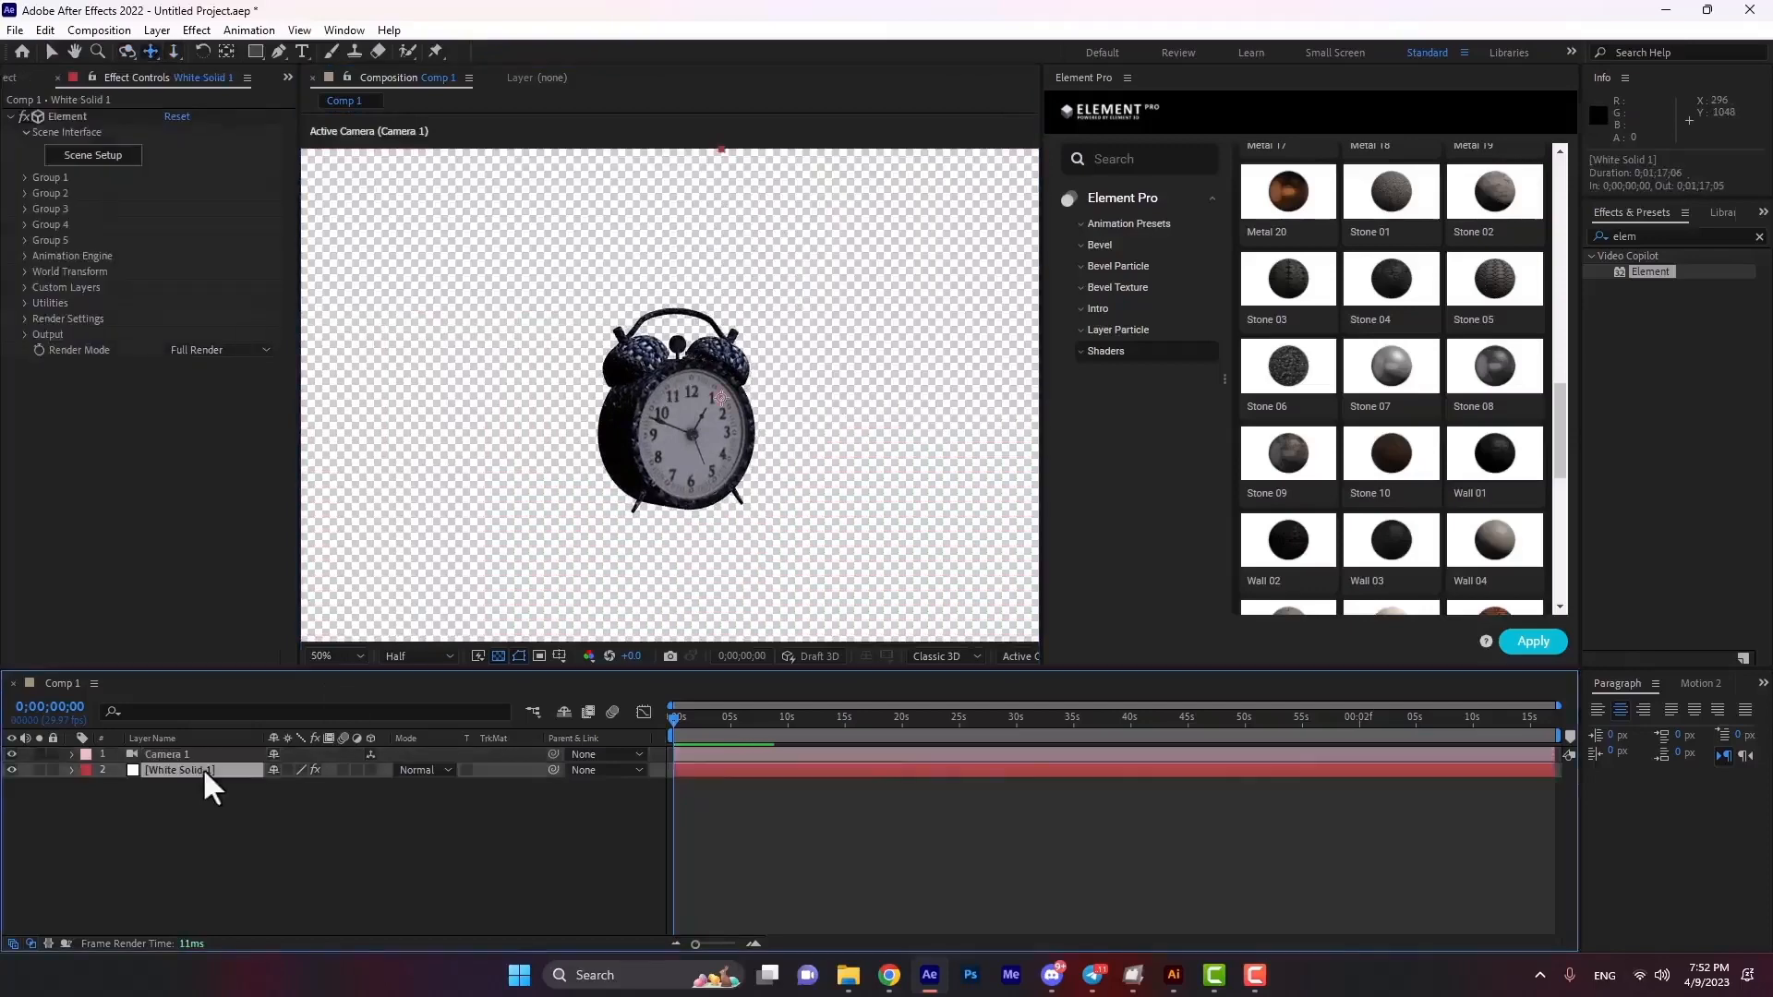
click(263, 820)
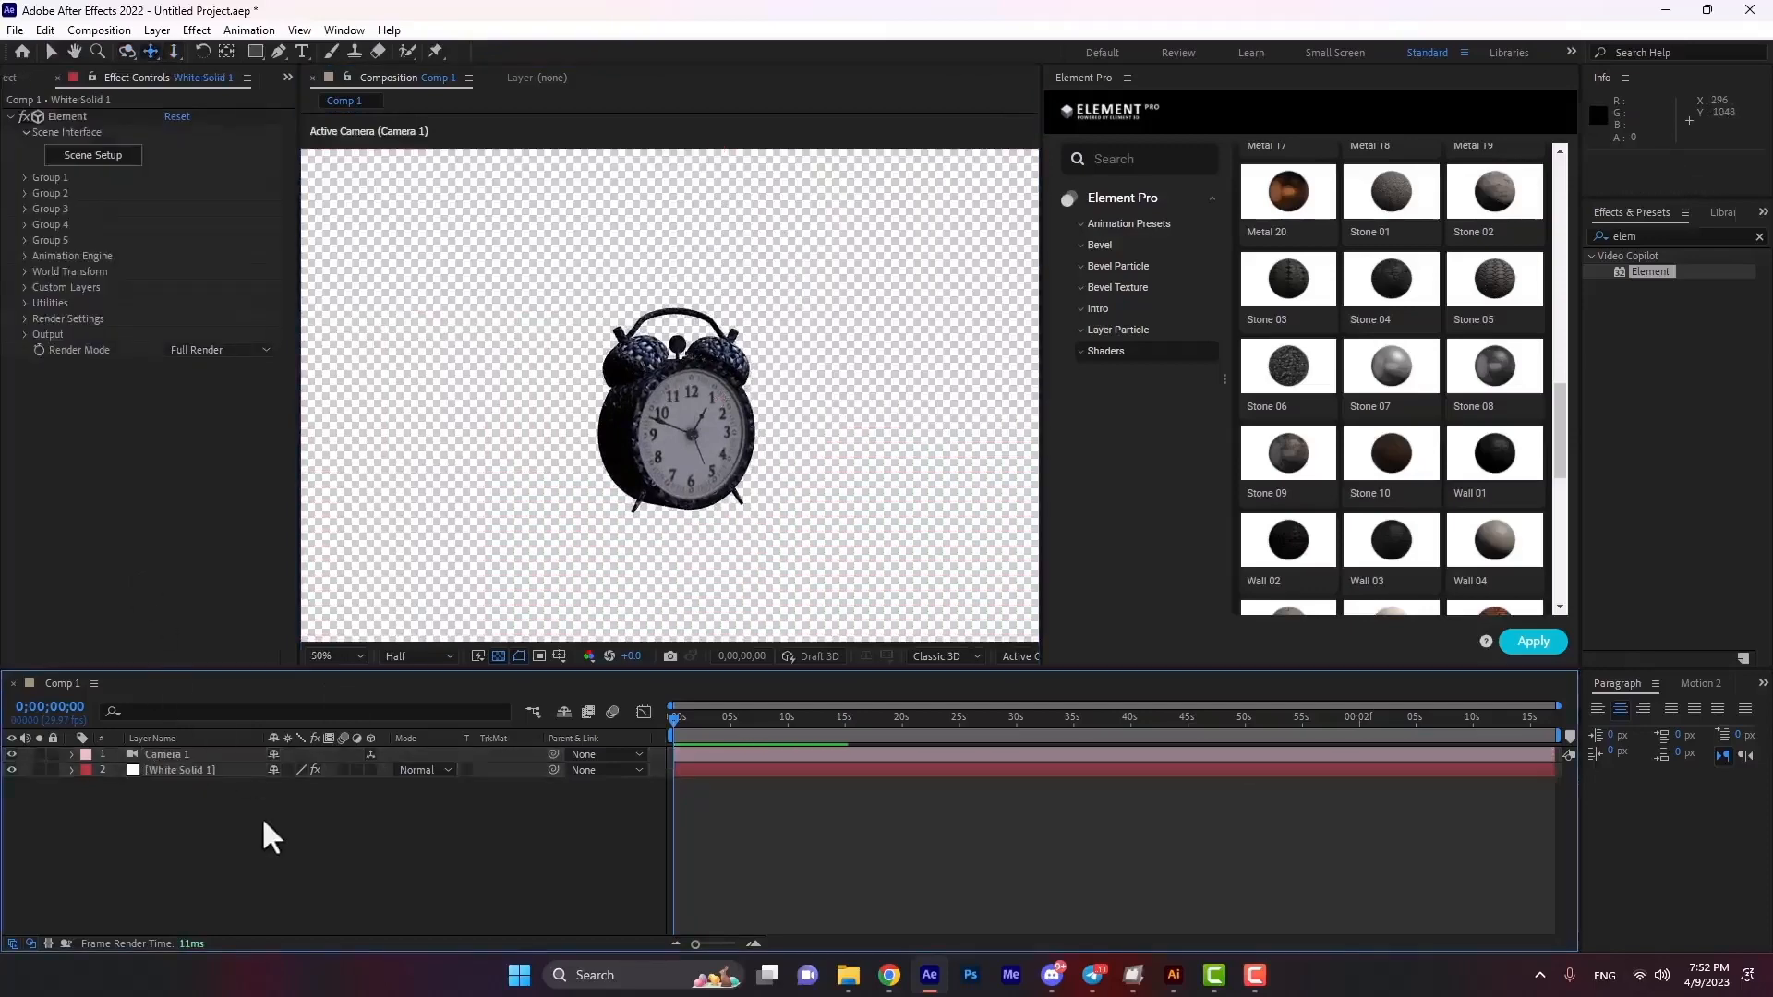
click(299, 55)
click(497, 293)
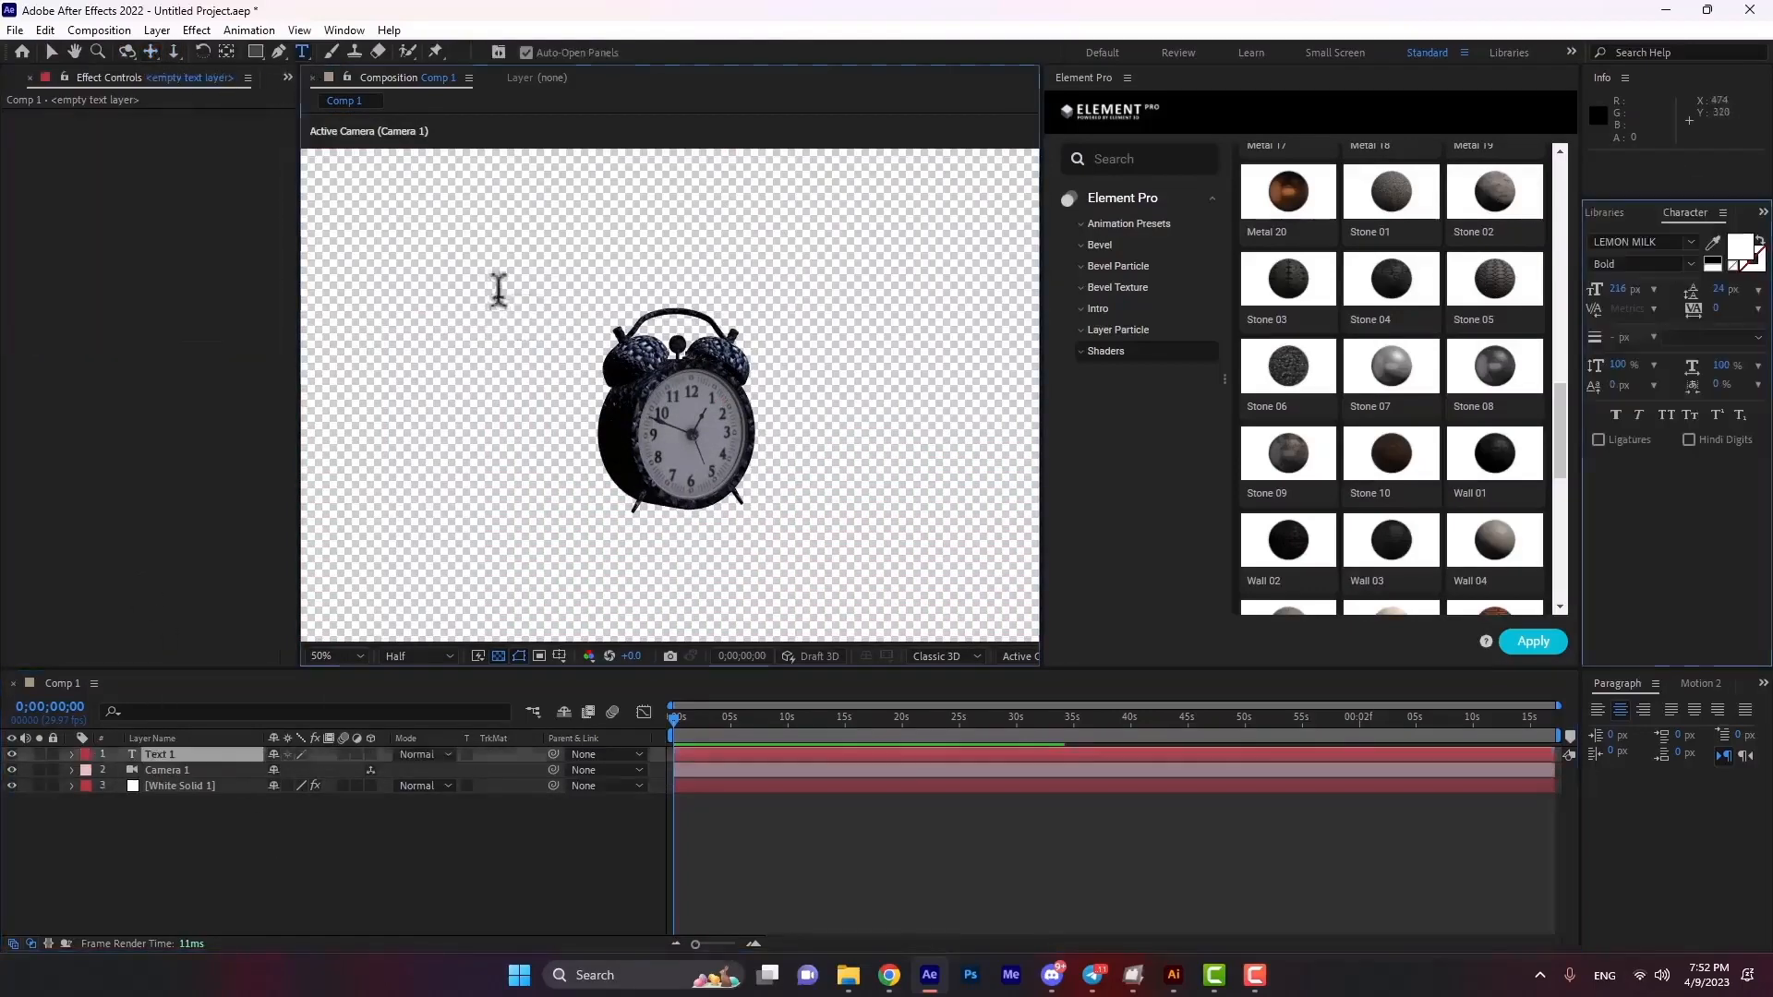
text(Text)
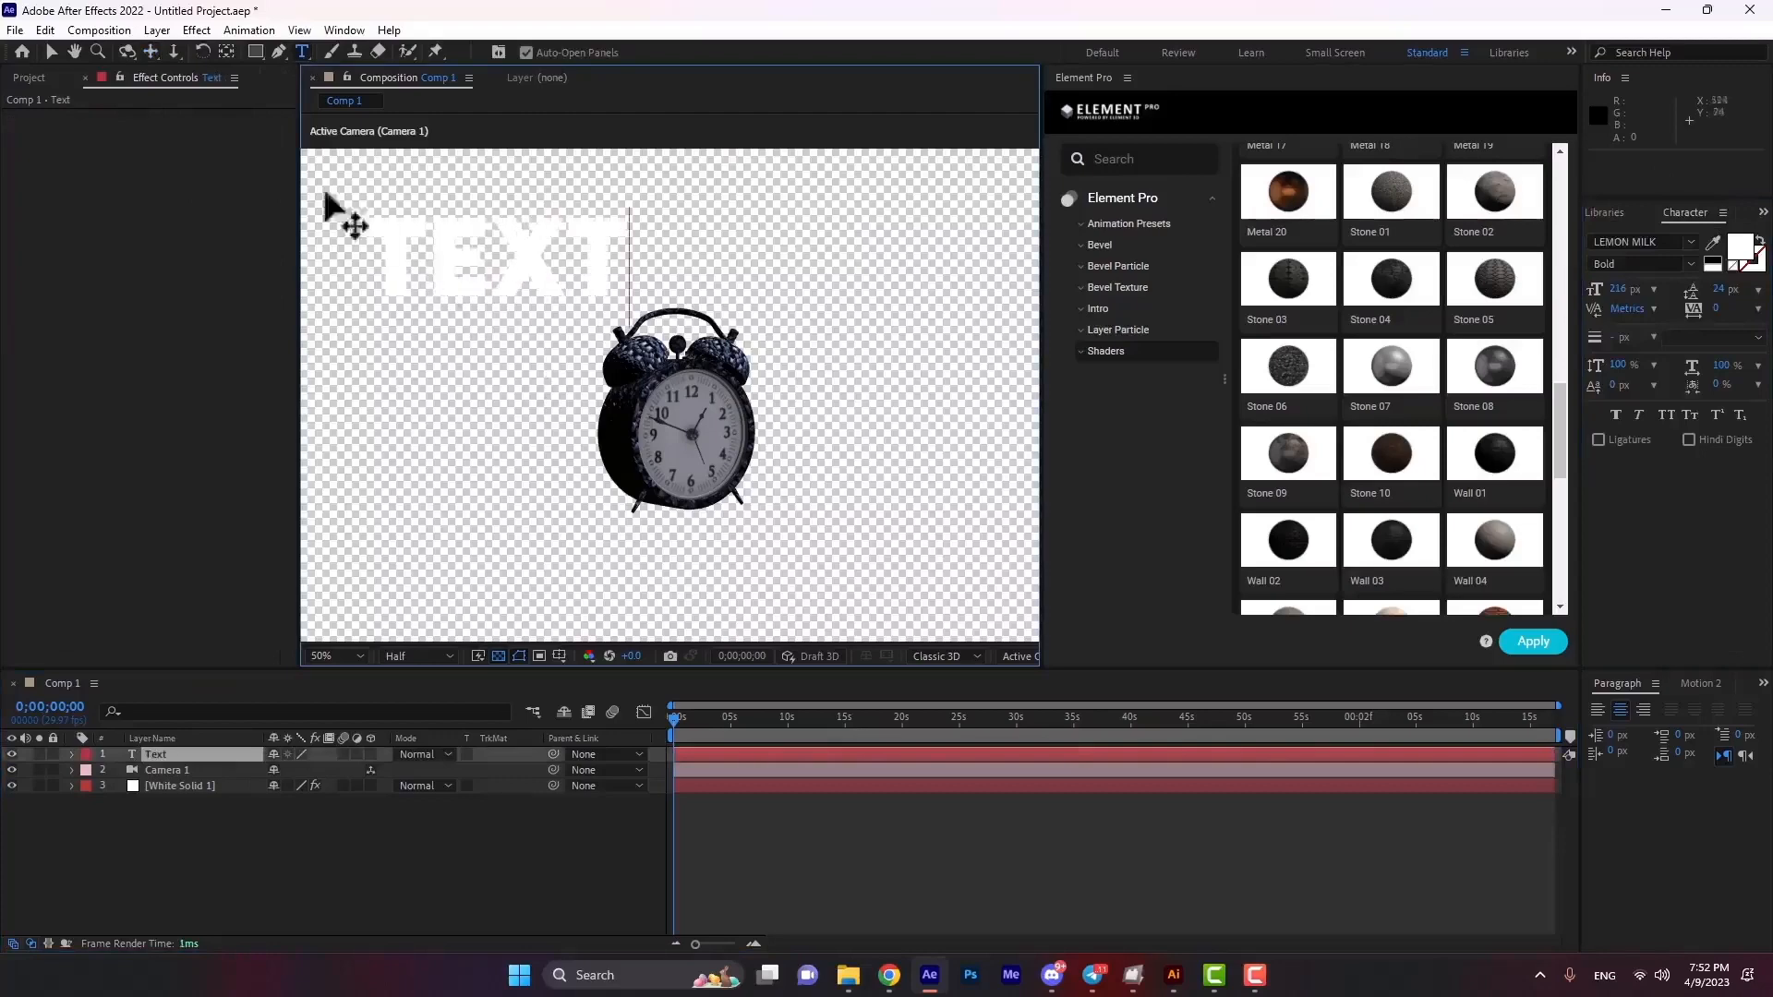
click(52, 53)
drag(509, 265, 596, 275)
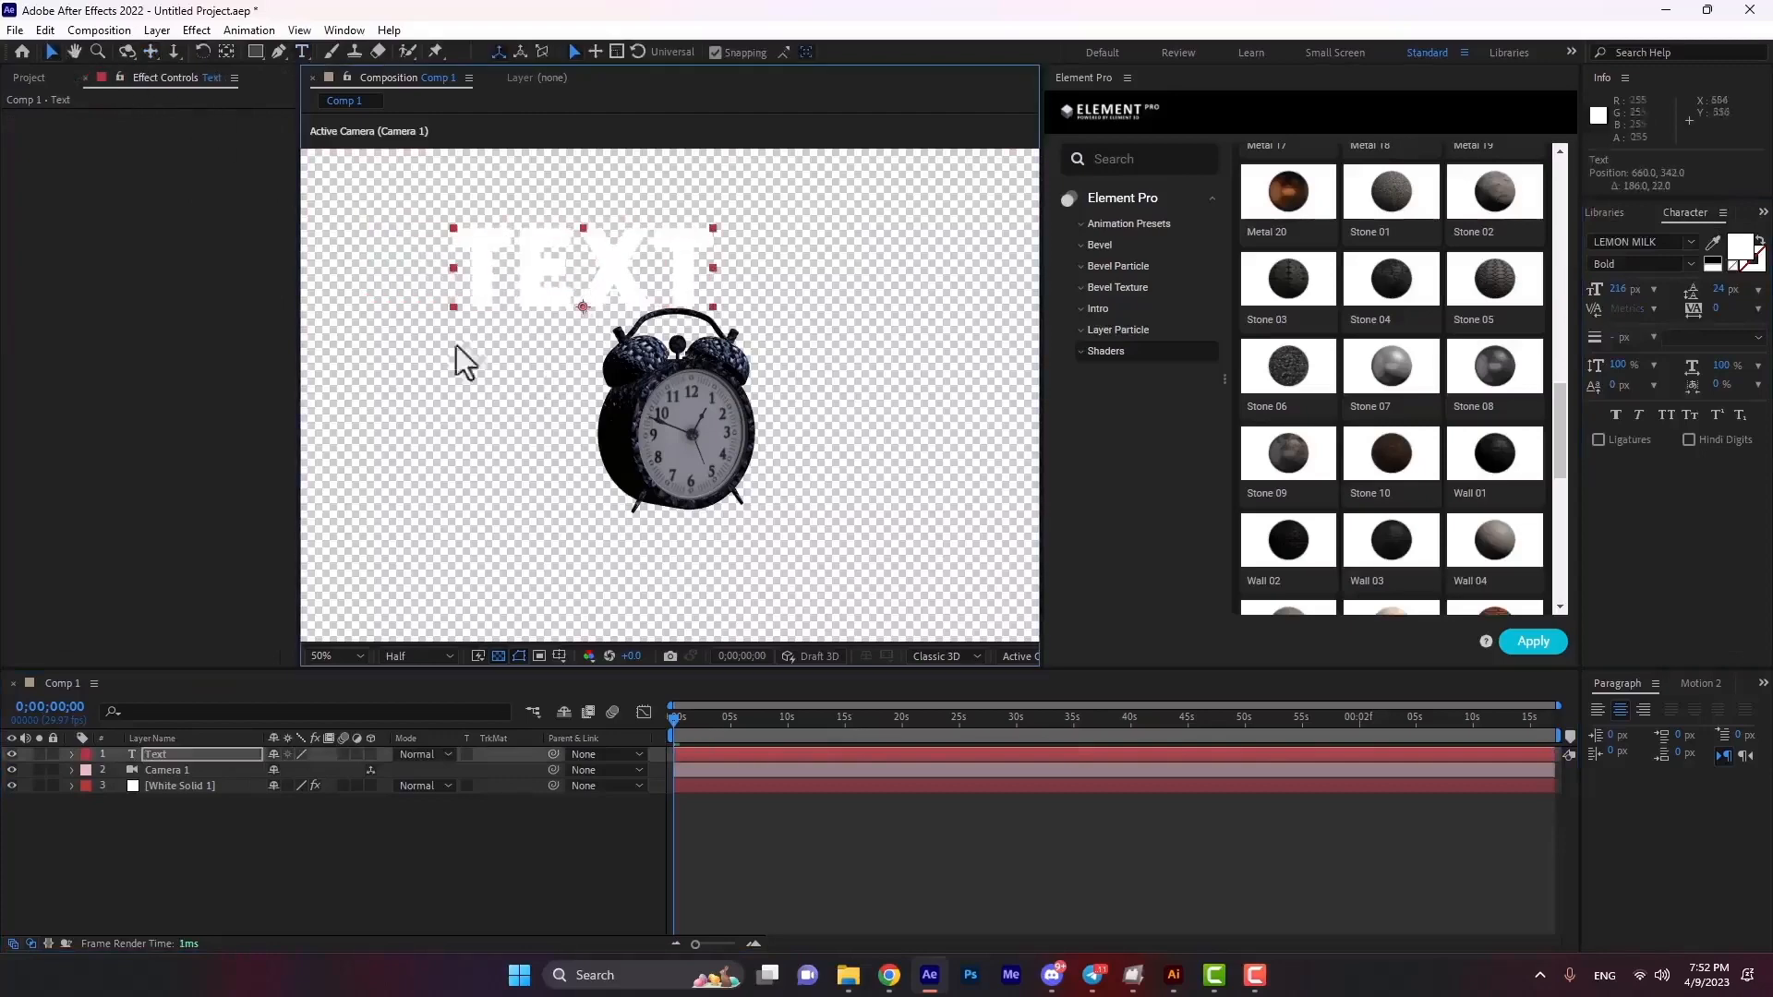
Hide the text layer and assign it as Path Layer 1 in the white solid's Element custom text and masks.
click(12, 755)
click(182, 788)
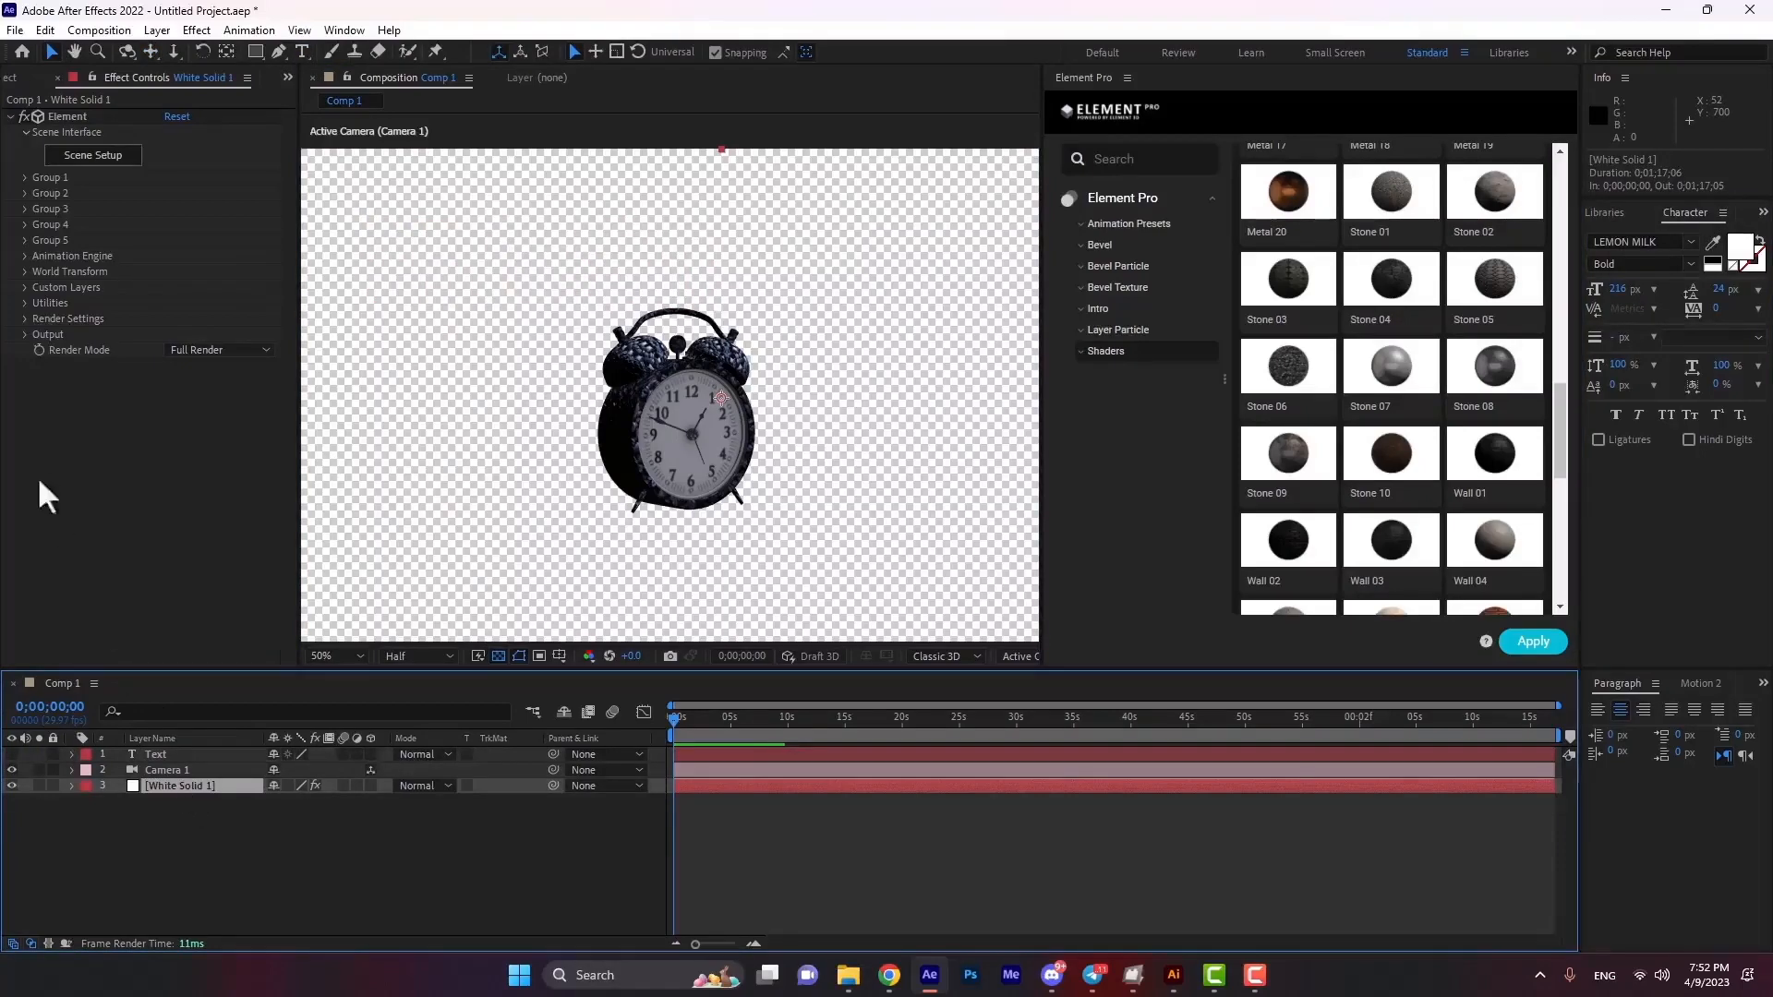
click(25, 287)
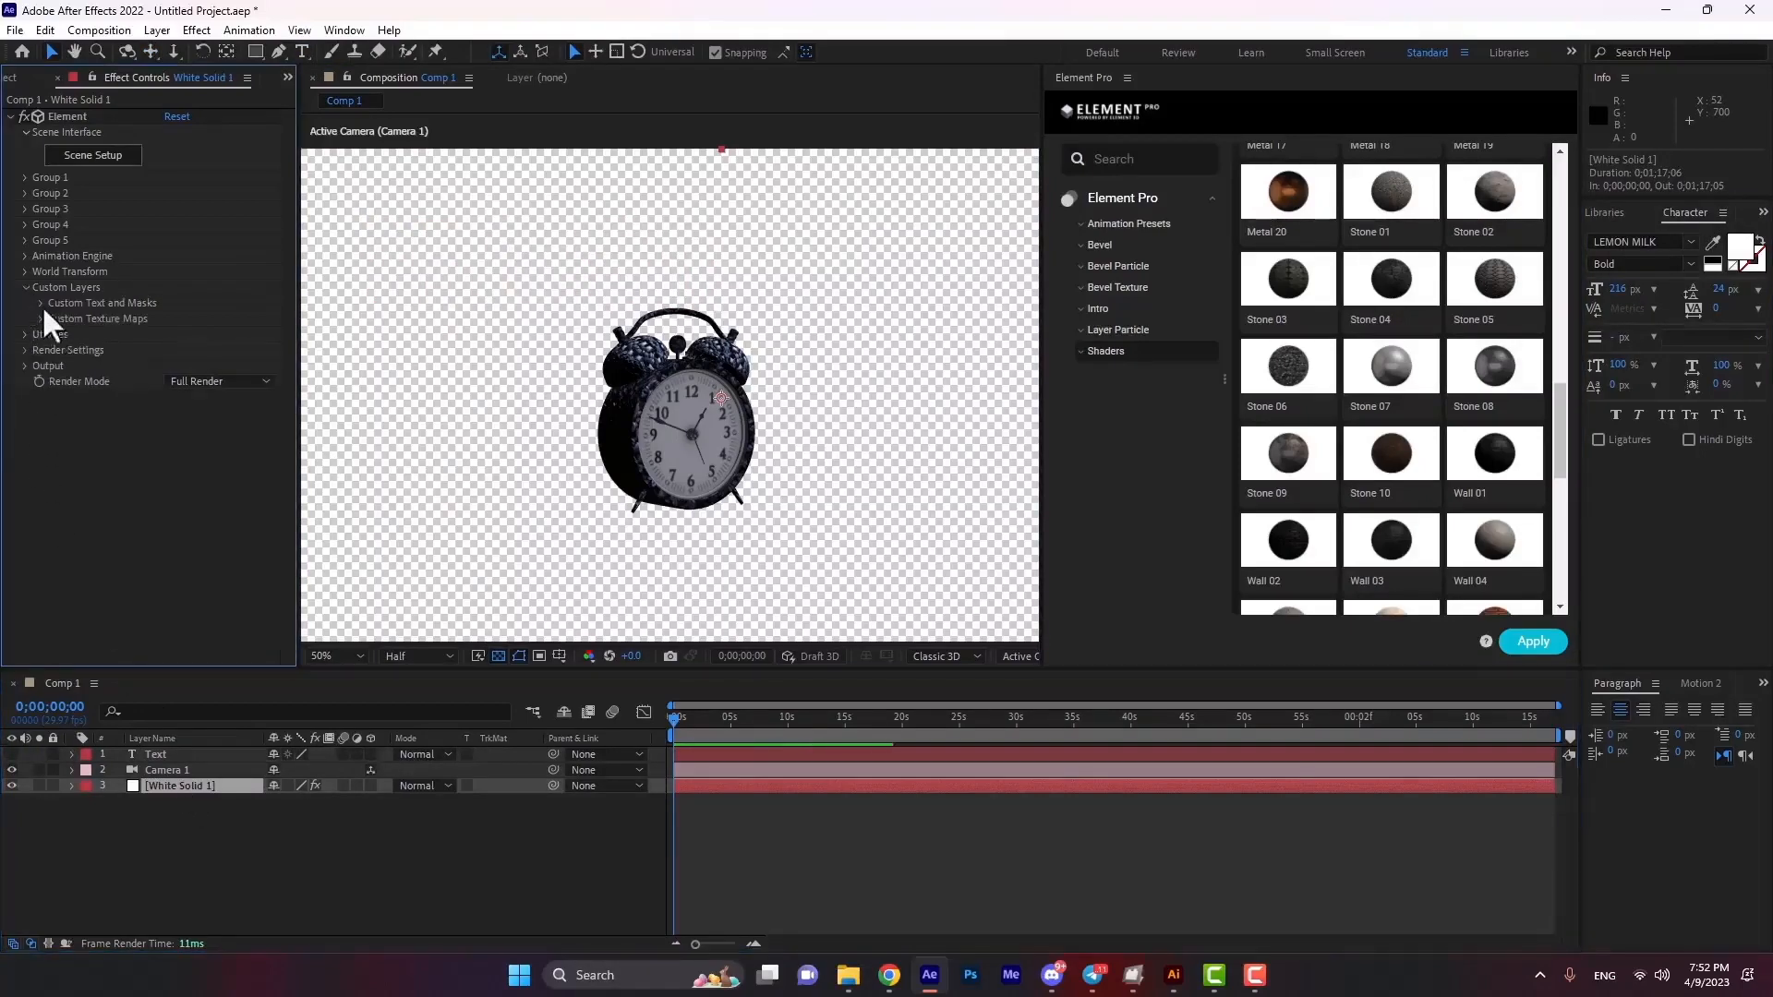
click(39, 303)
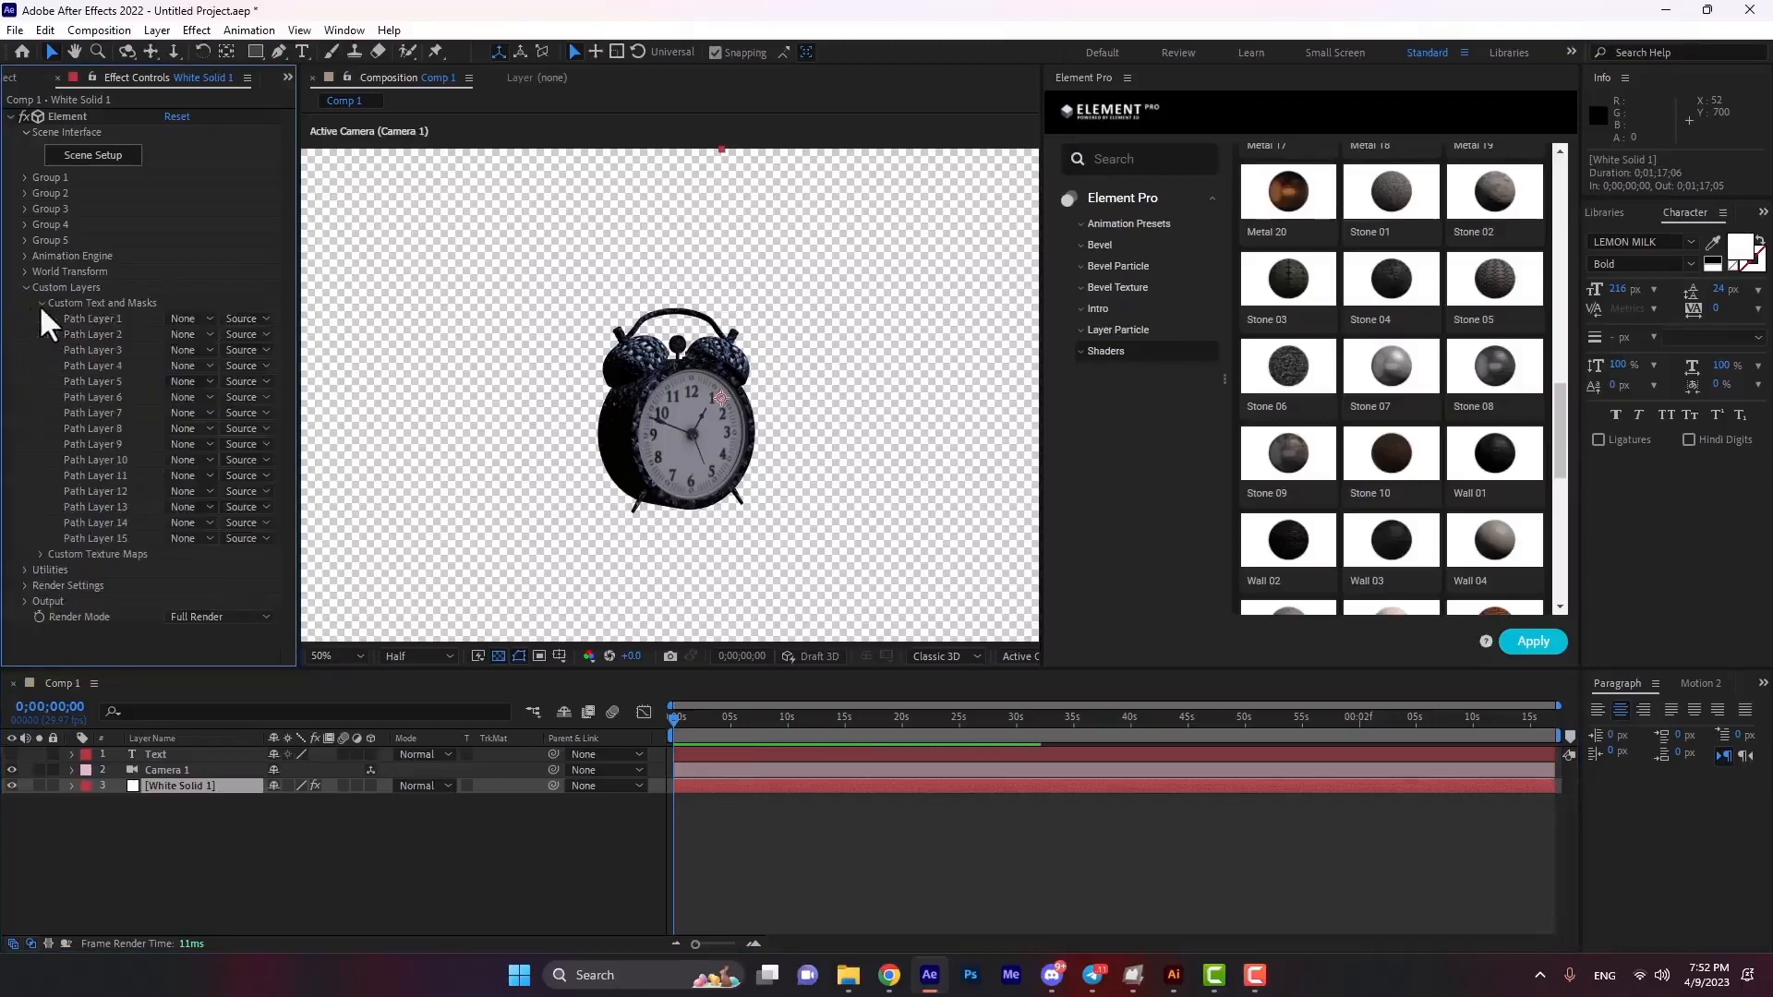
click(184, 318)
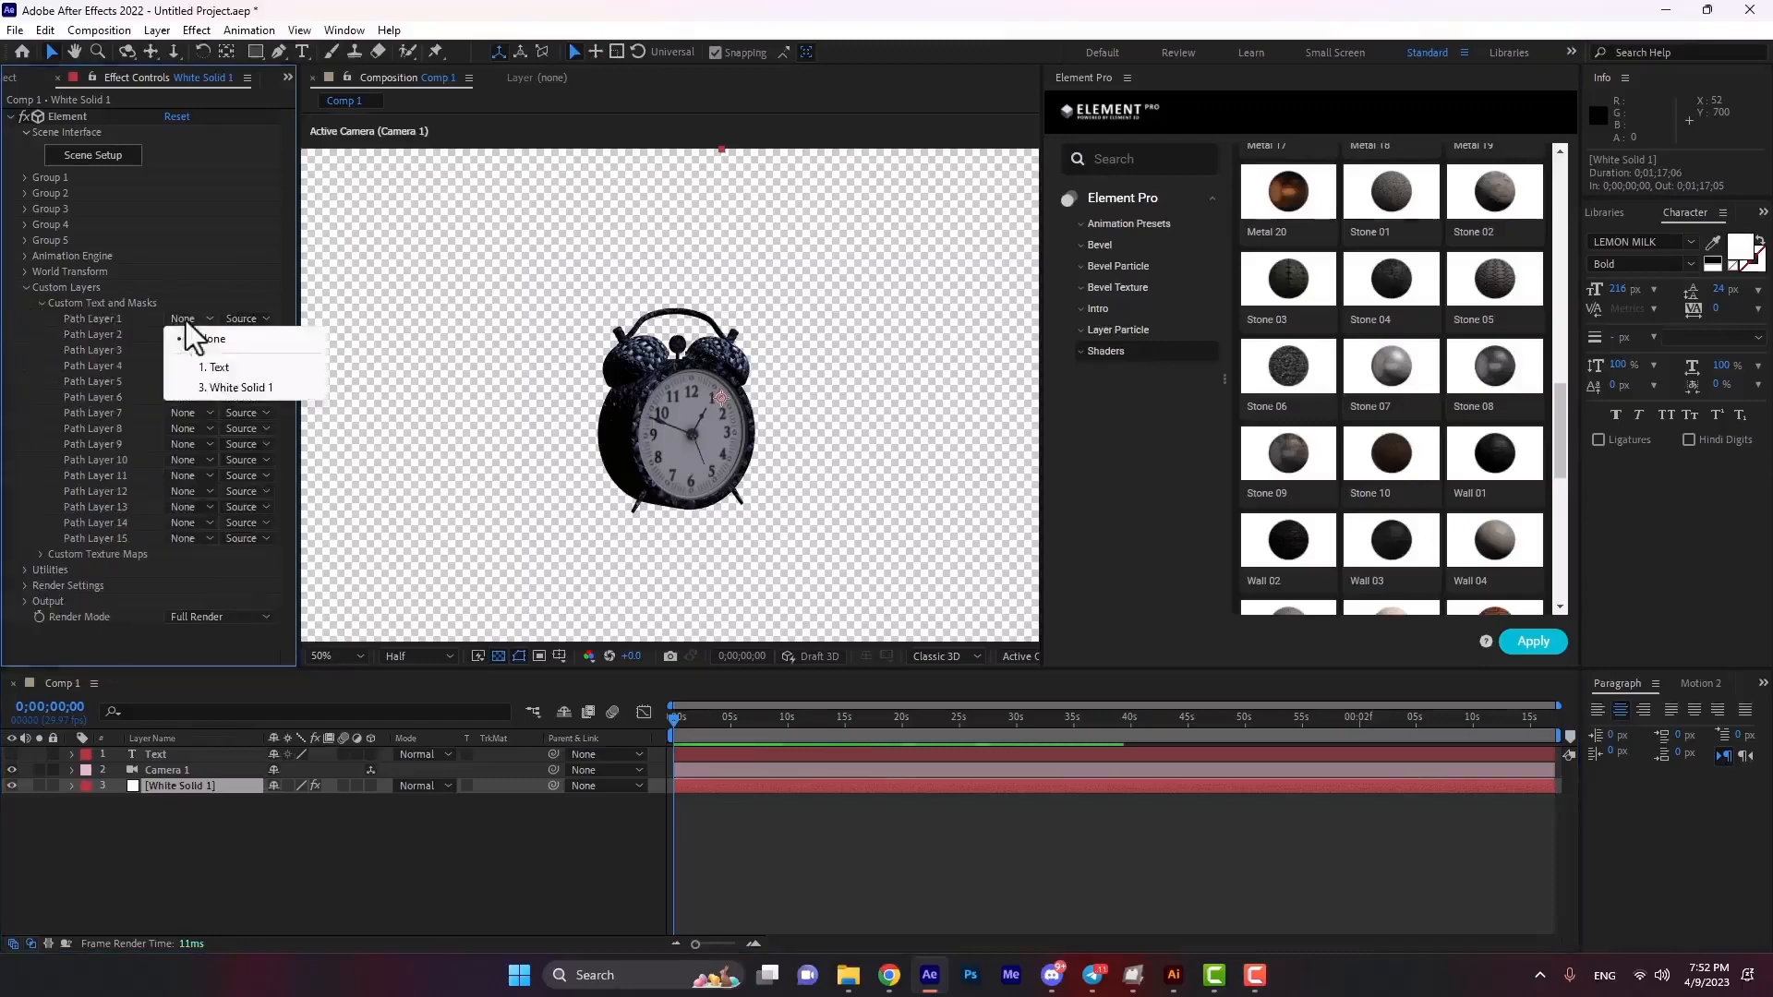
click(216, 368)
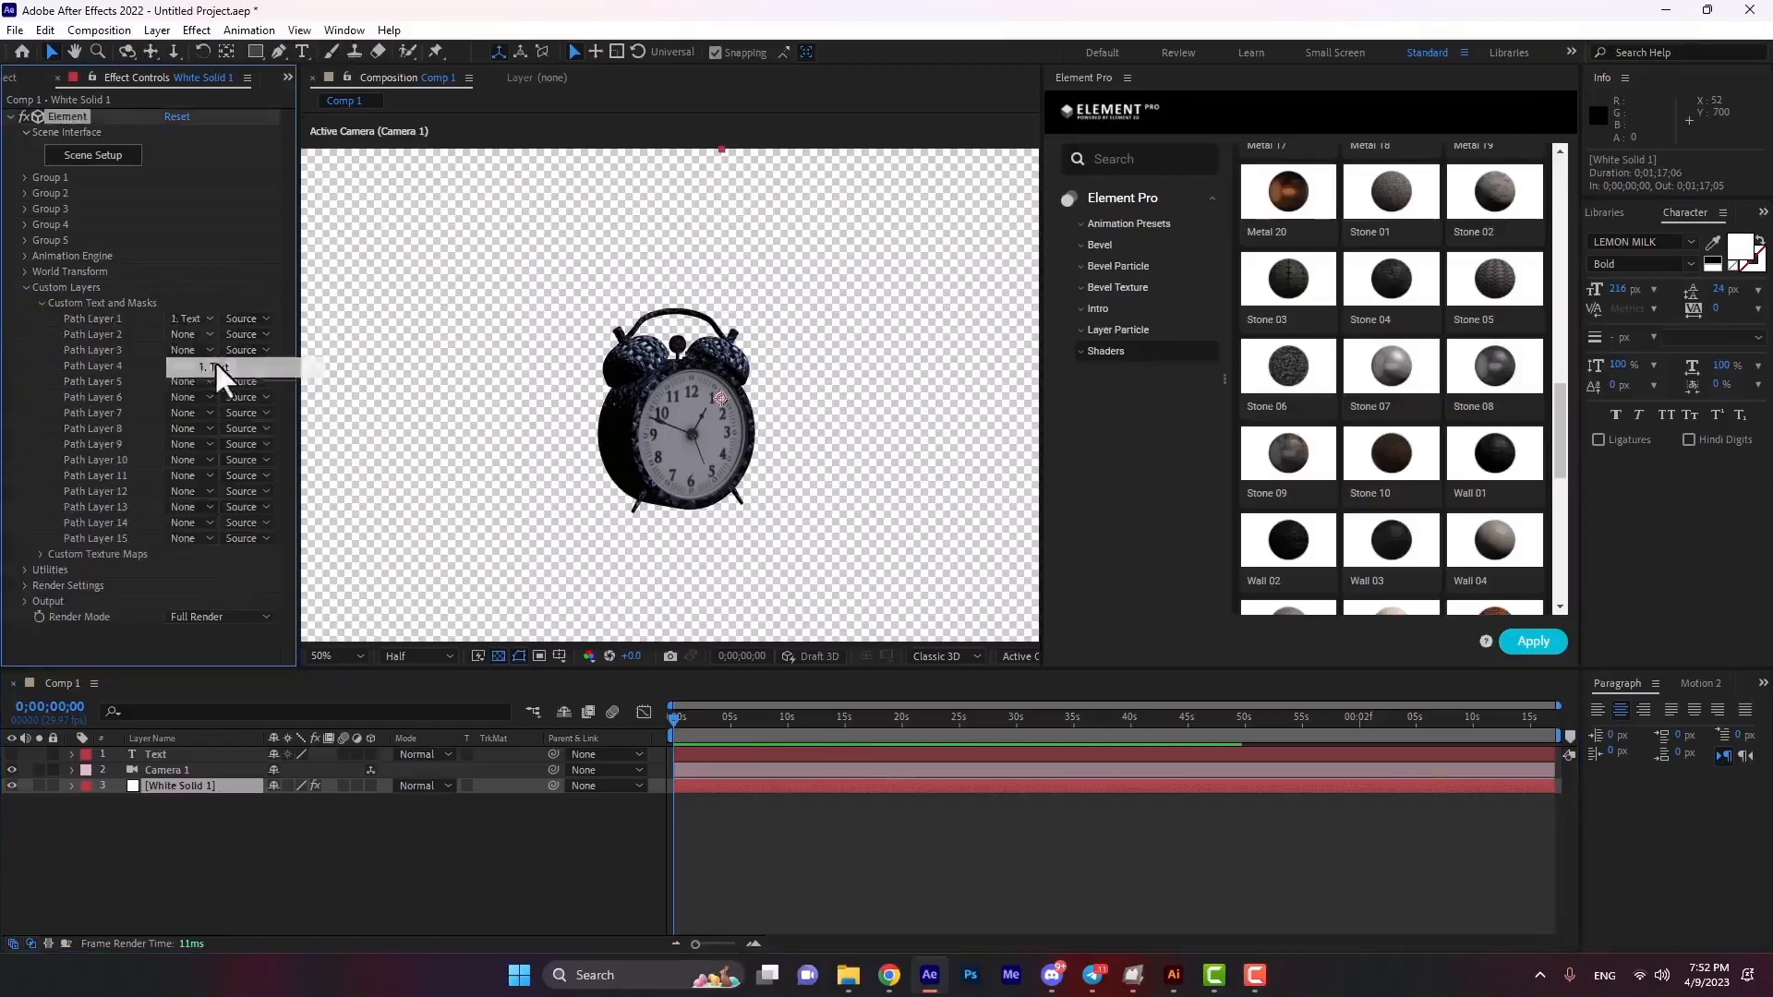
Extrude the custom text path in the Element scene and raise the 3D text above the ground grid.
click(99, 156)
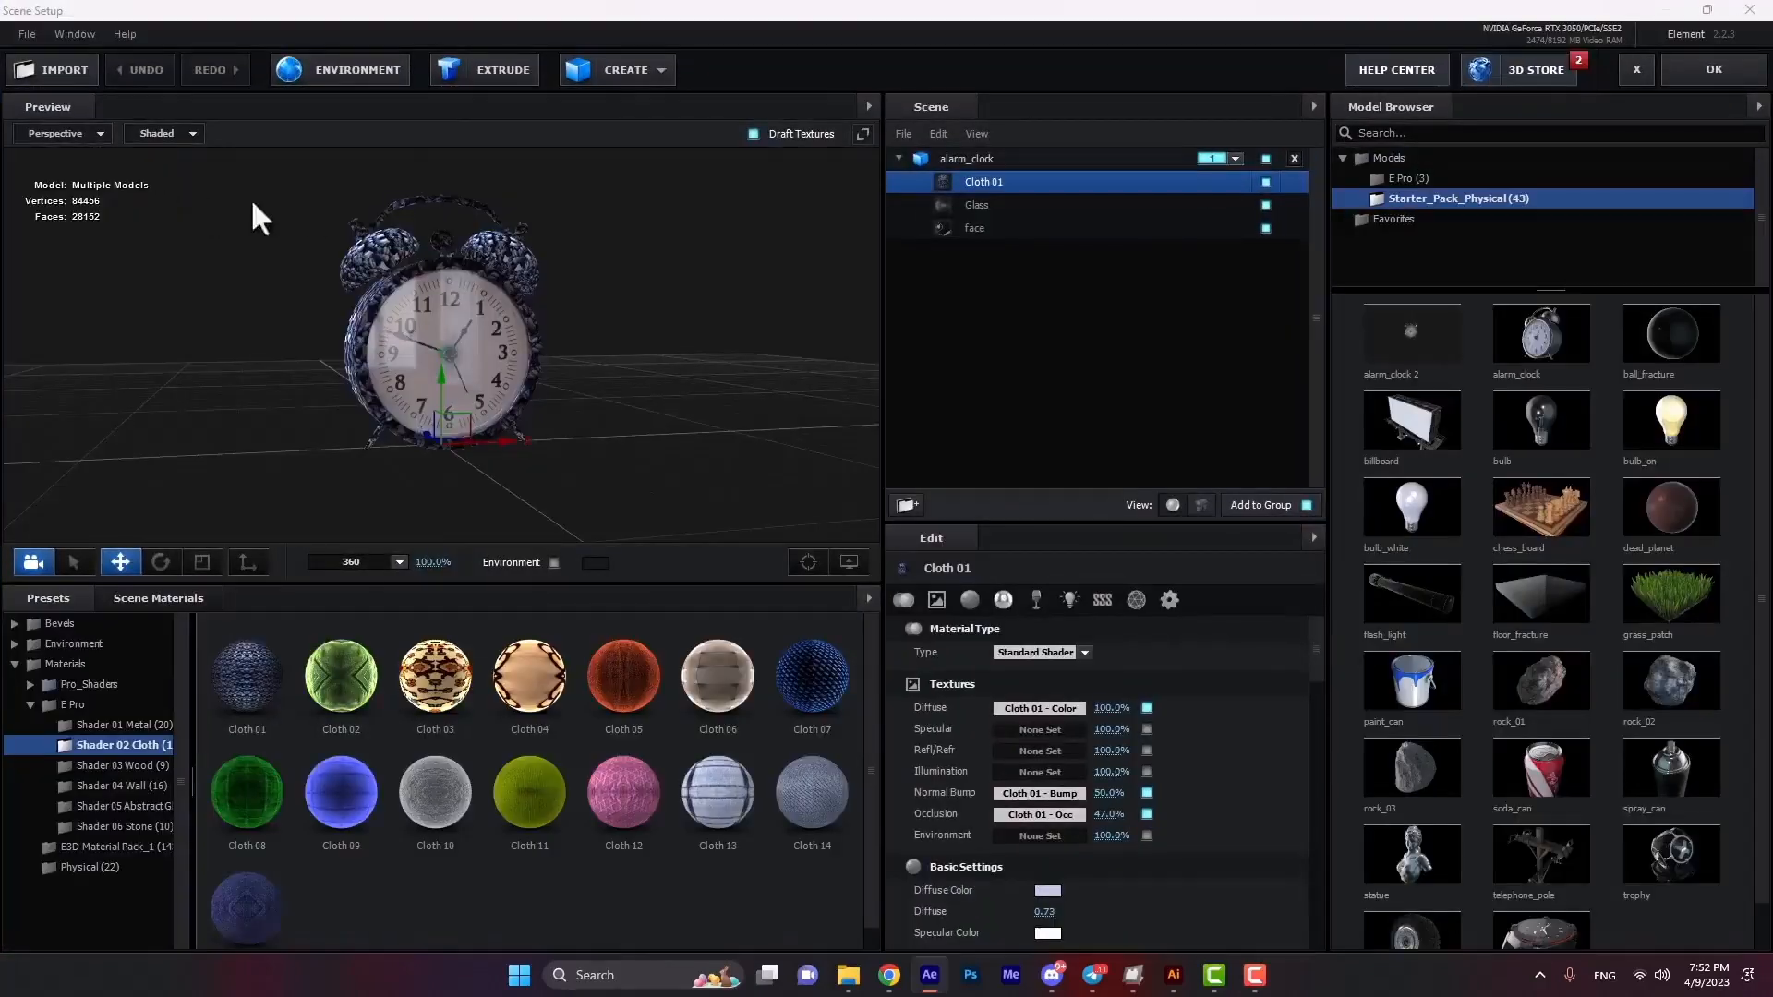
click(491, 62)
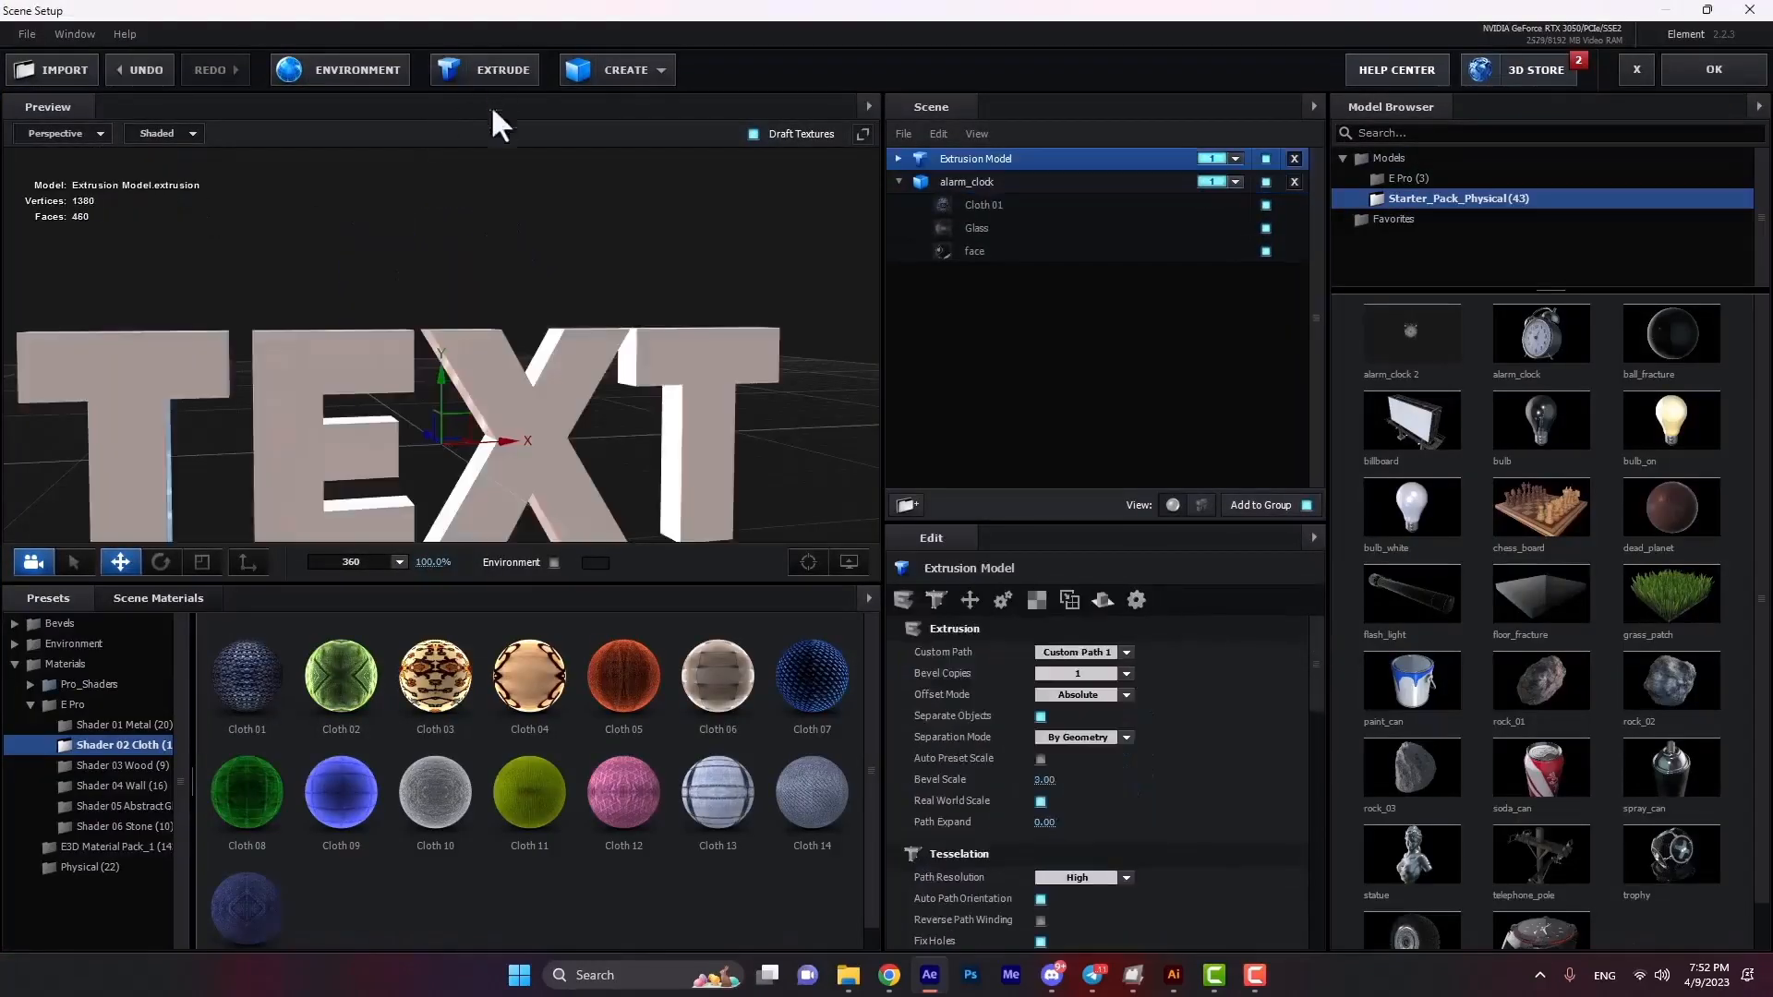
drag(443, 380, 445, 285)
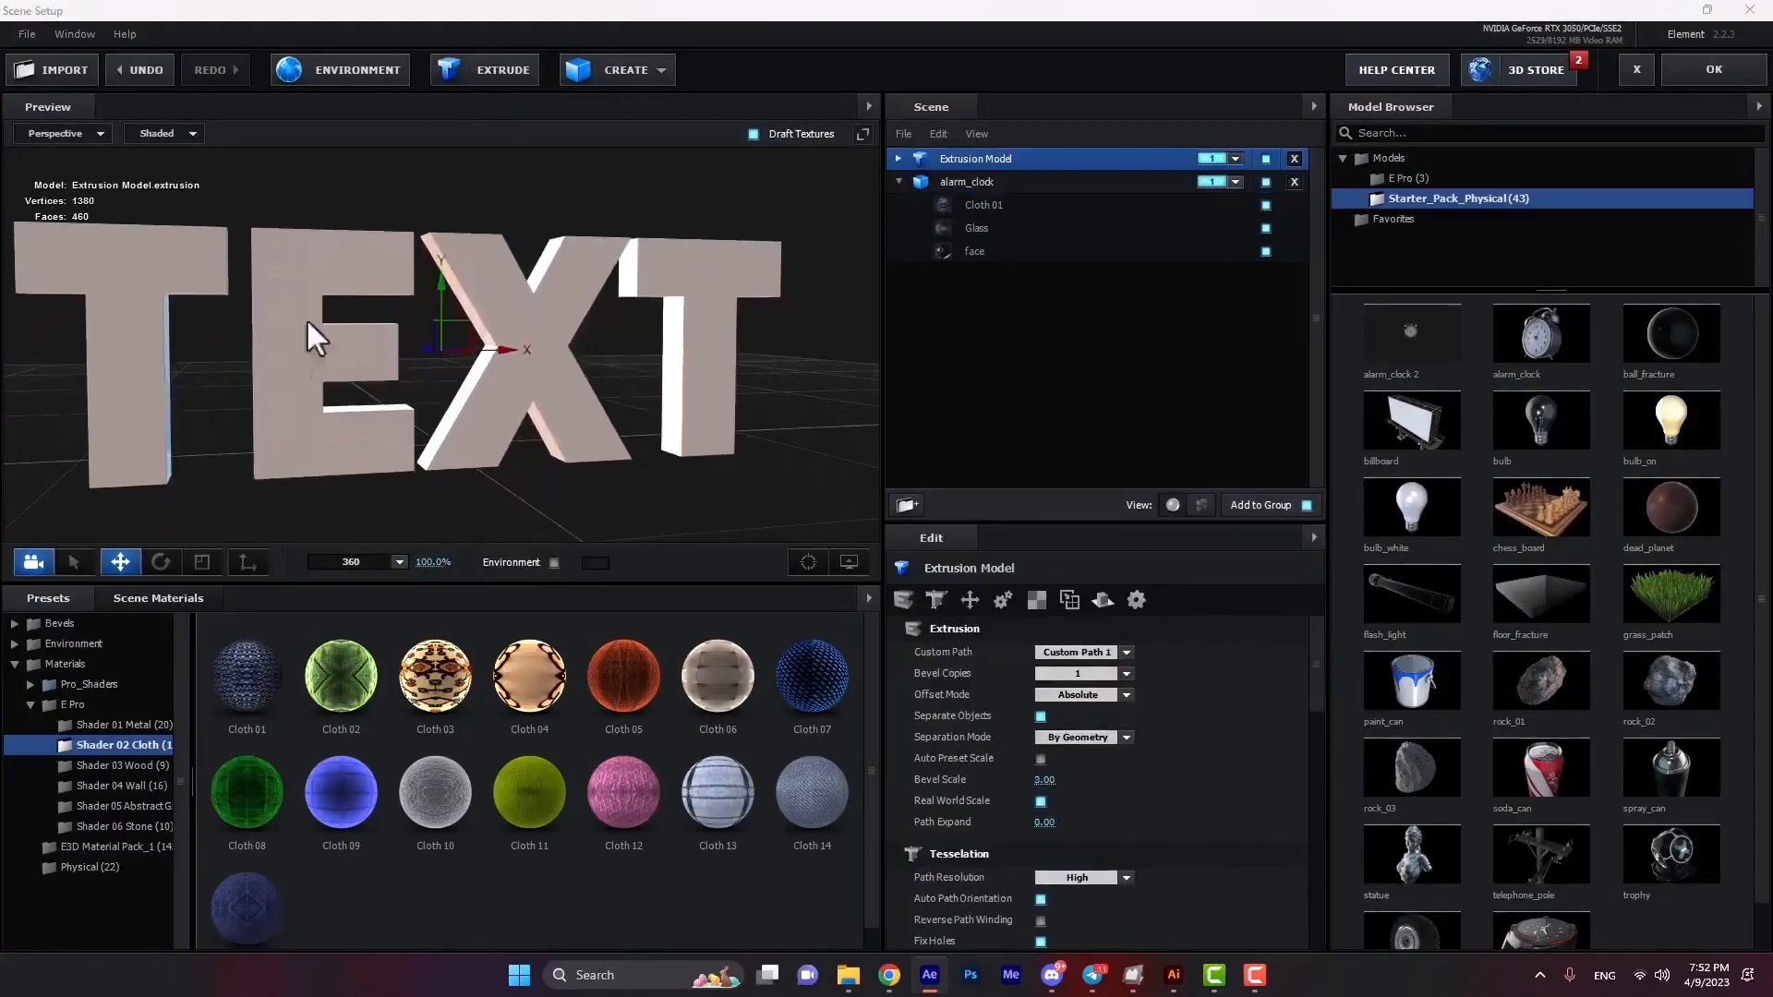
Delete the alarm_clock model from the Element scene, keeping the extruded text model.
click(972, 178)
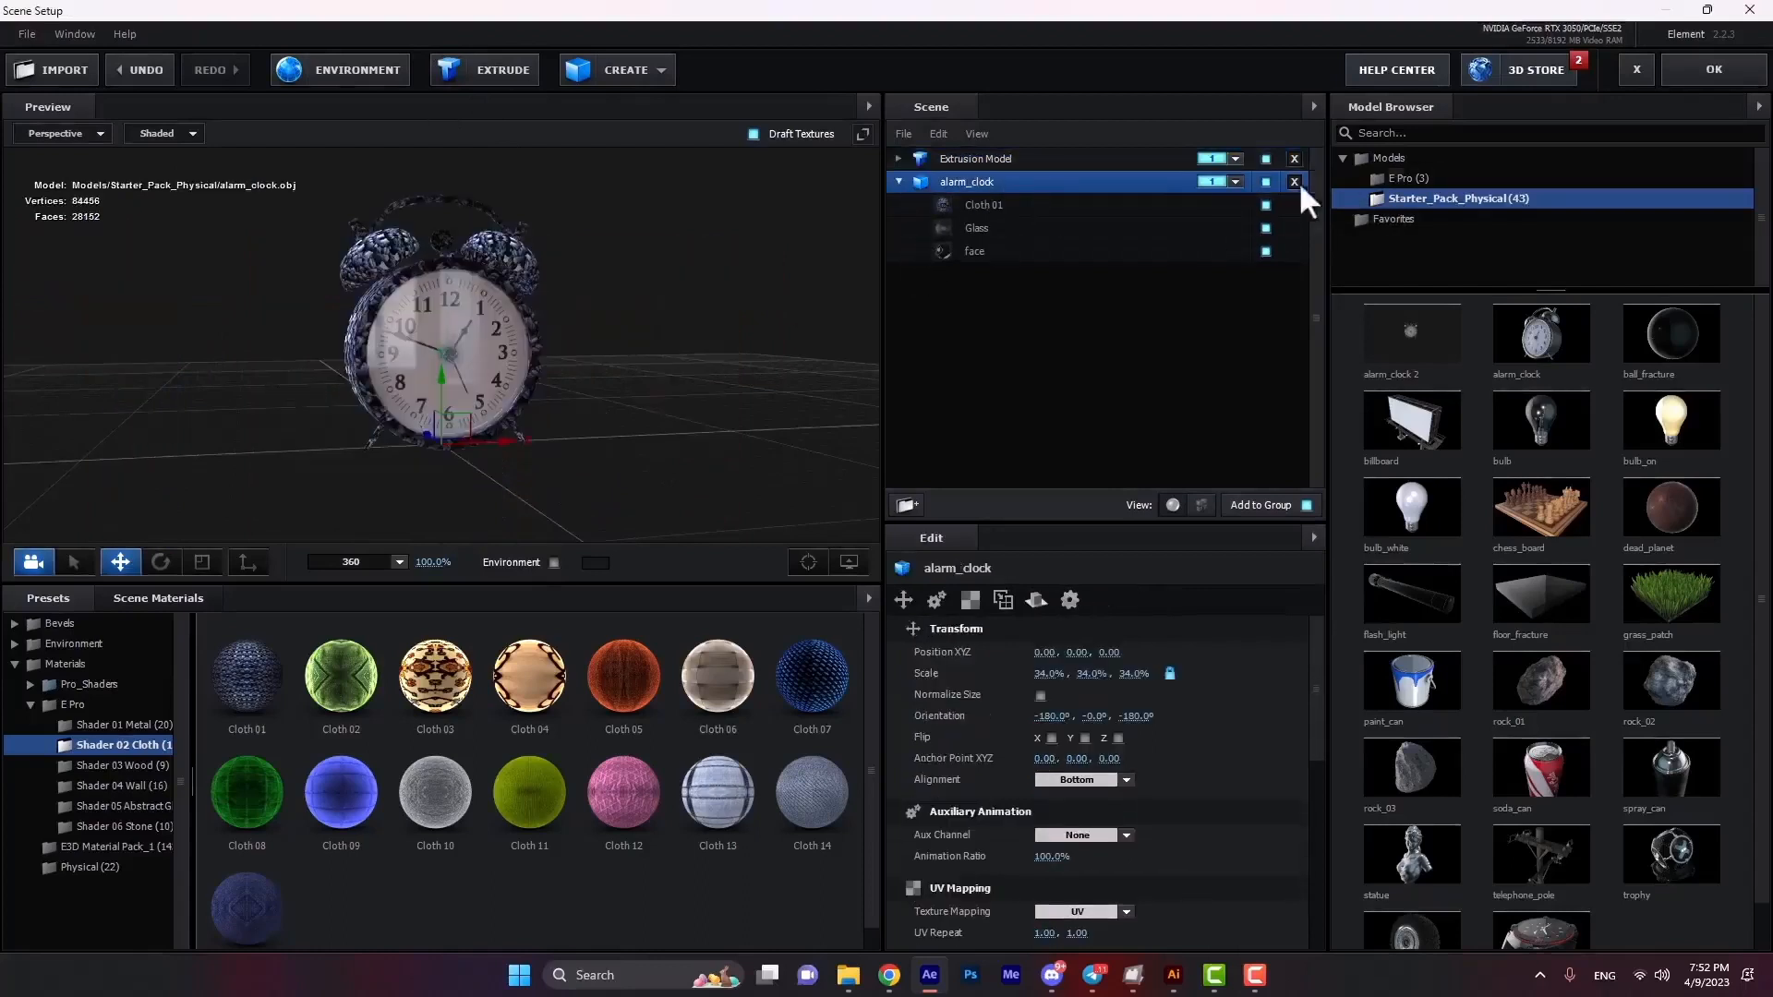
click(1293, 181)
drag(526, 445, 495, 479)
Try the Cloth 02 and Wall 02 materials on the extruded text, settle on the red brick Wall 07, and accept the scene.
drag(332, 679, 988, 162)
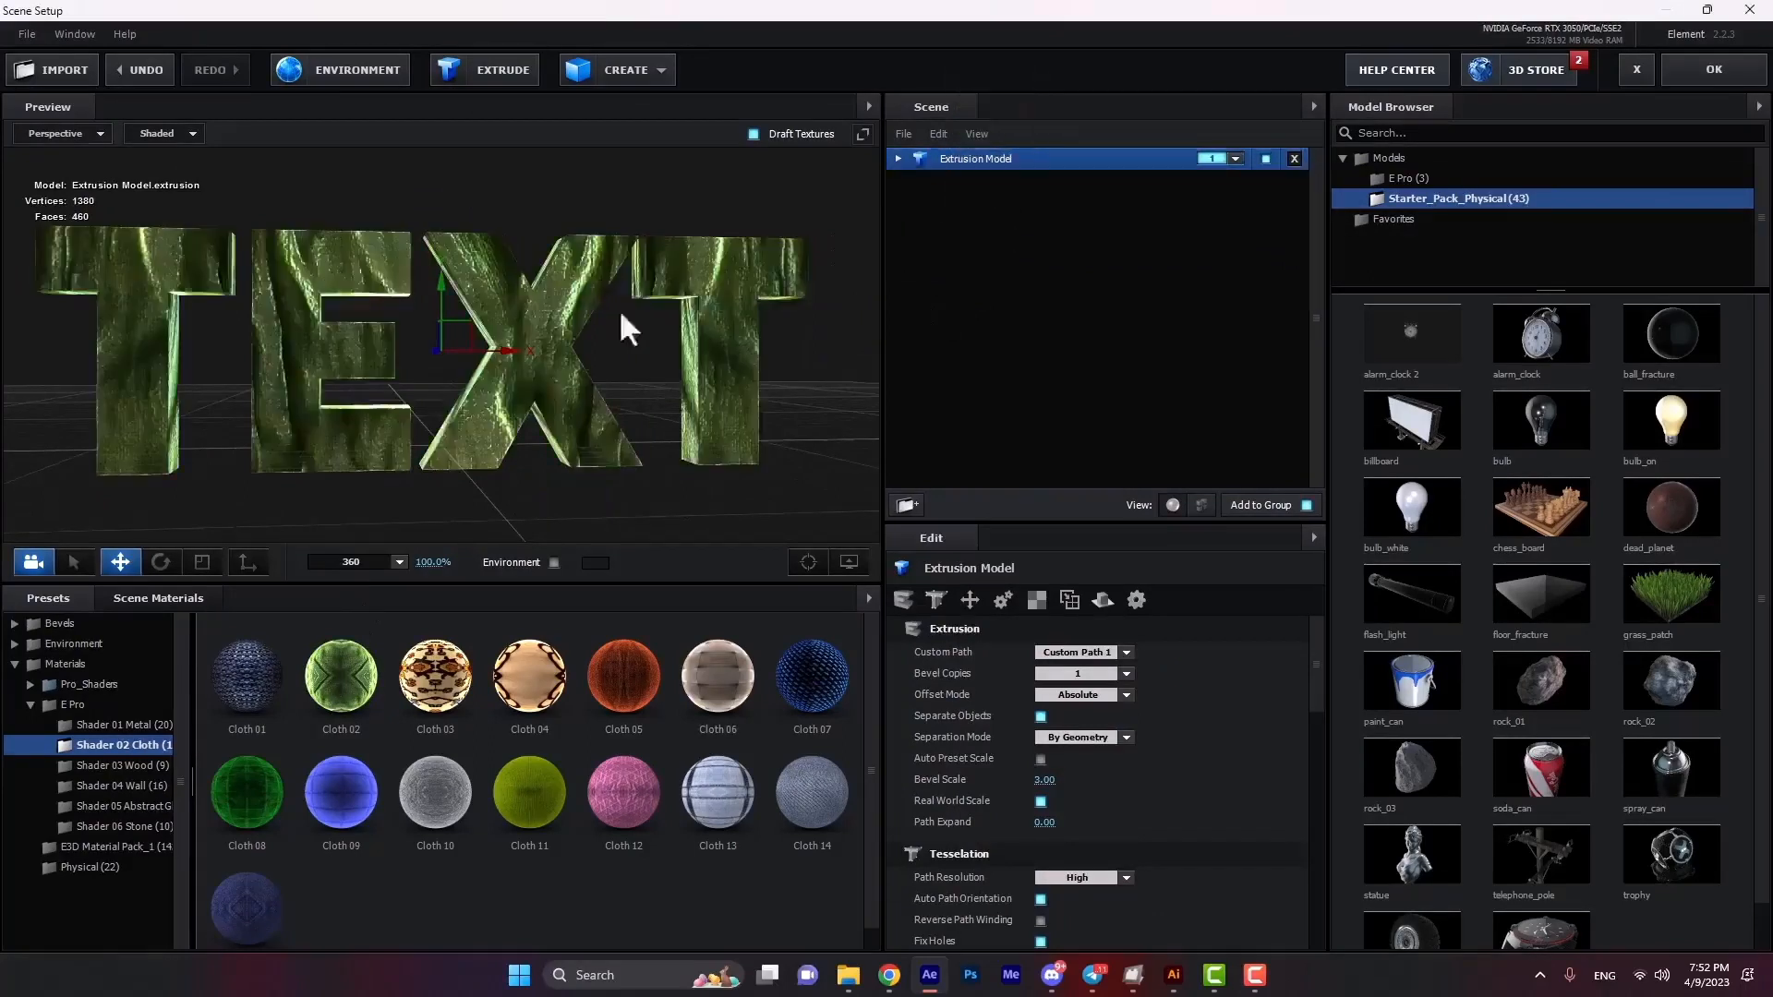
click(119, 786)
drag(341, 683, 971, 158)
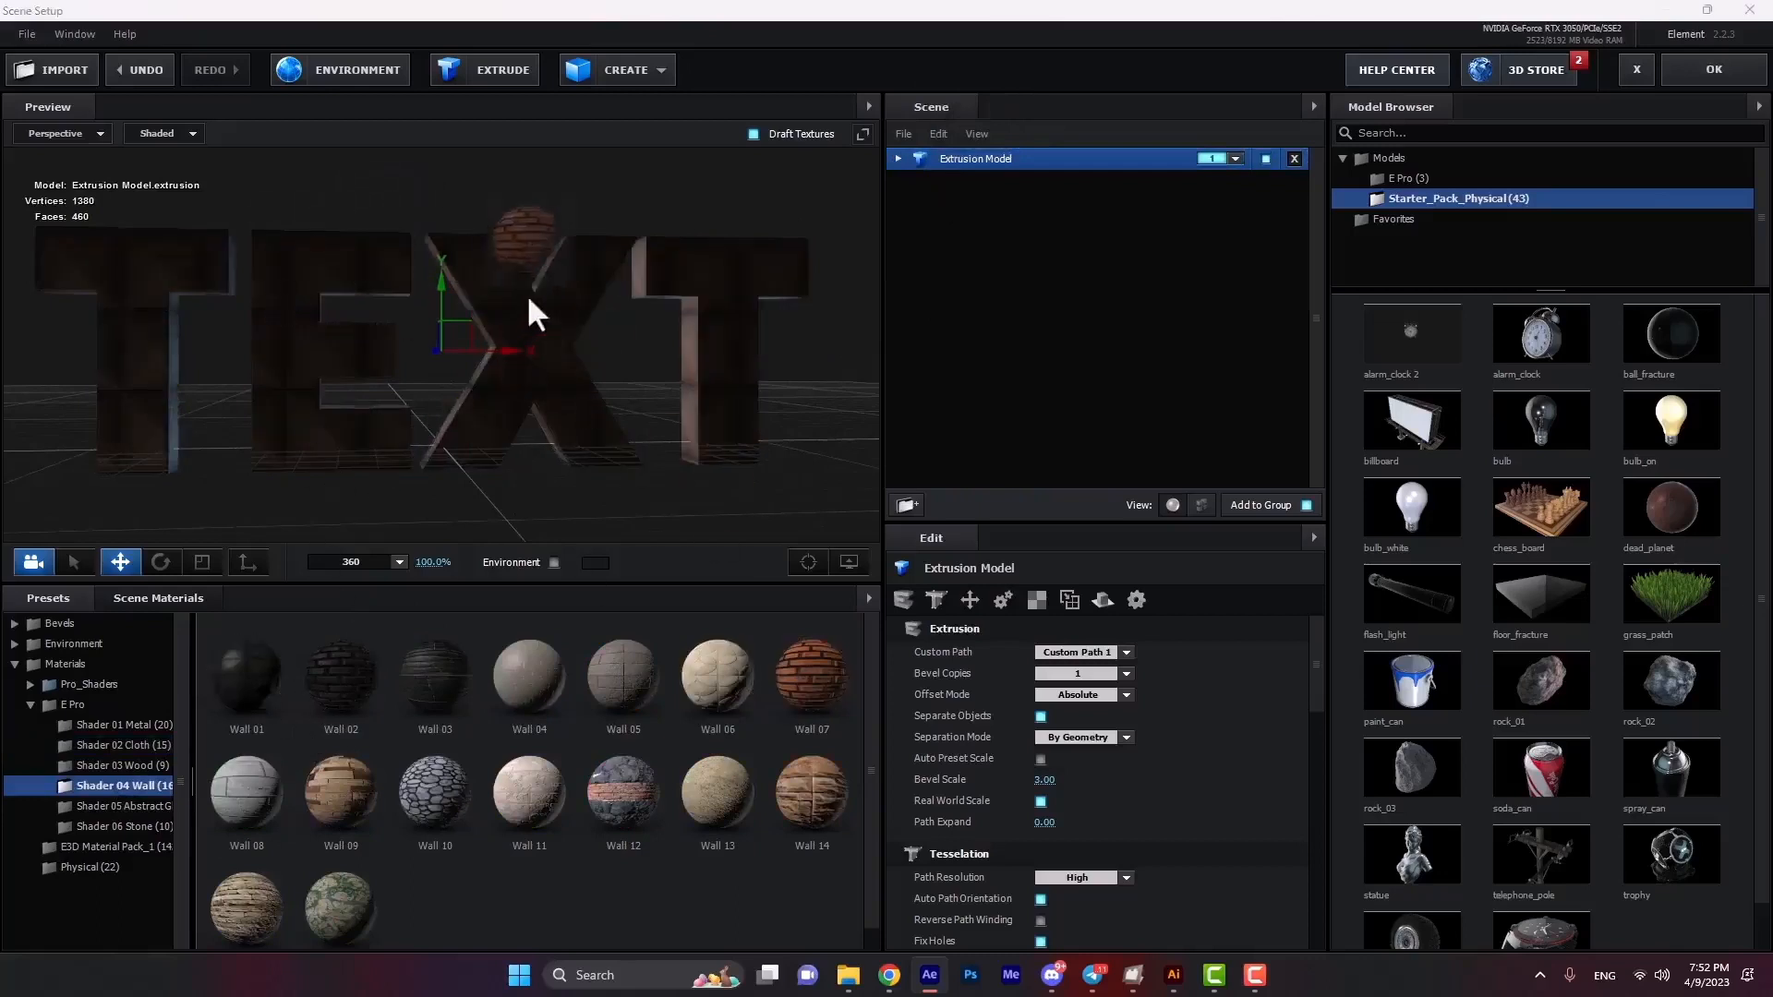
drag(529, 298, 530, 300)
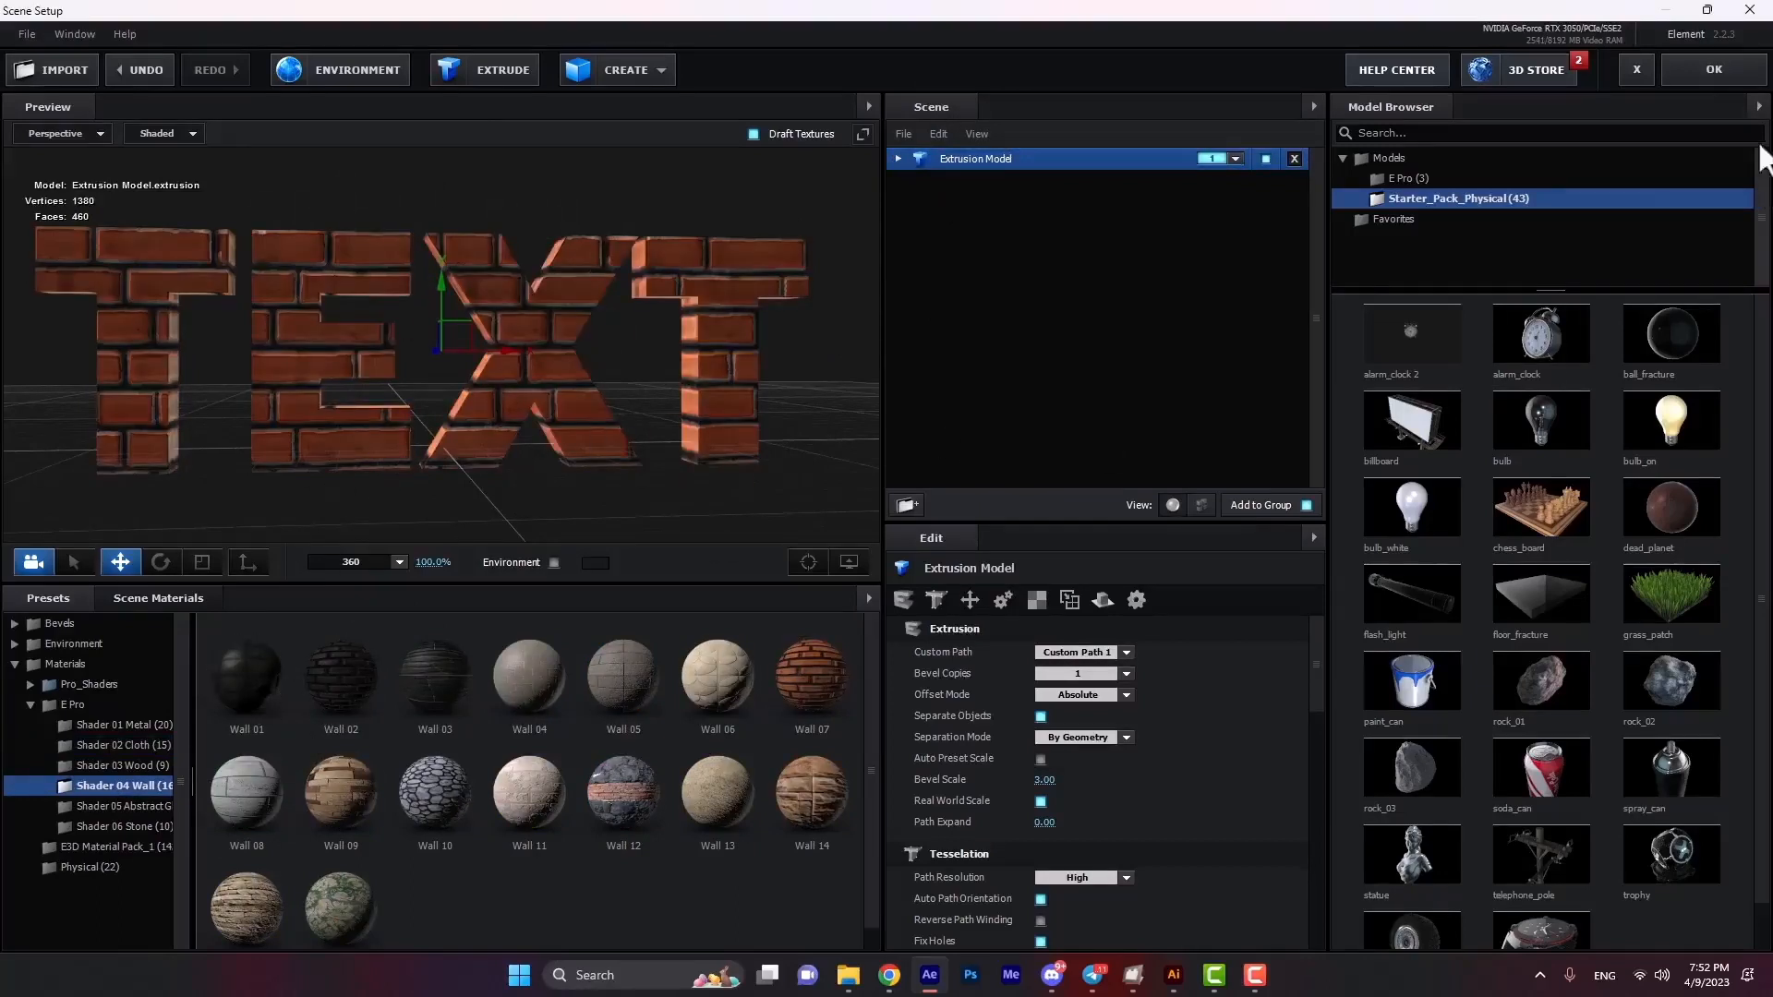
click(1713, 74)
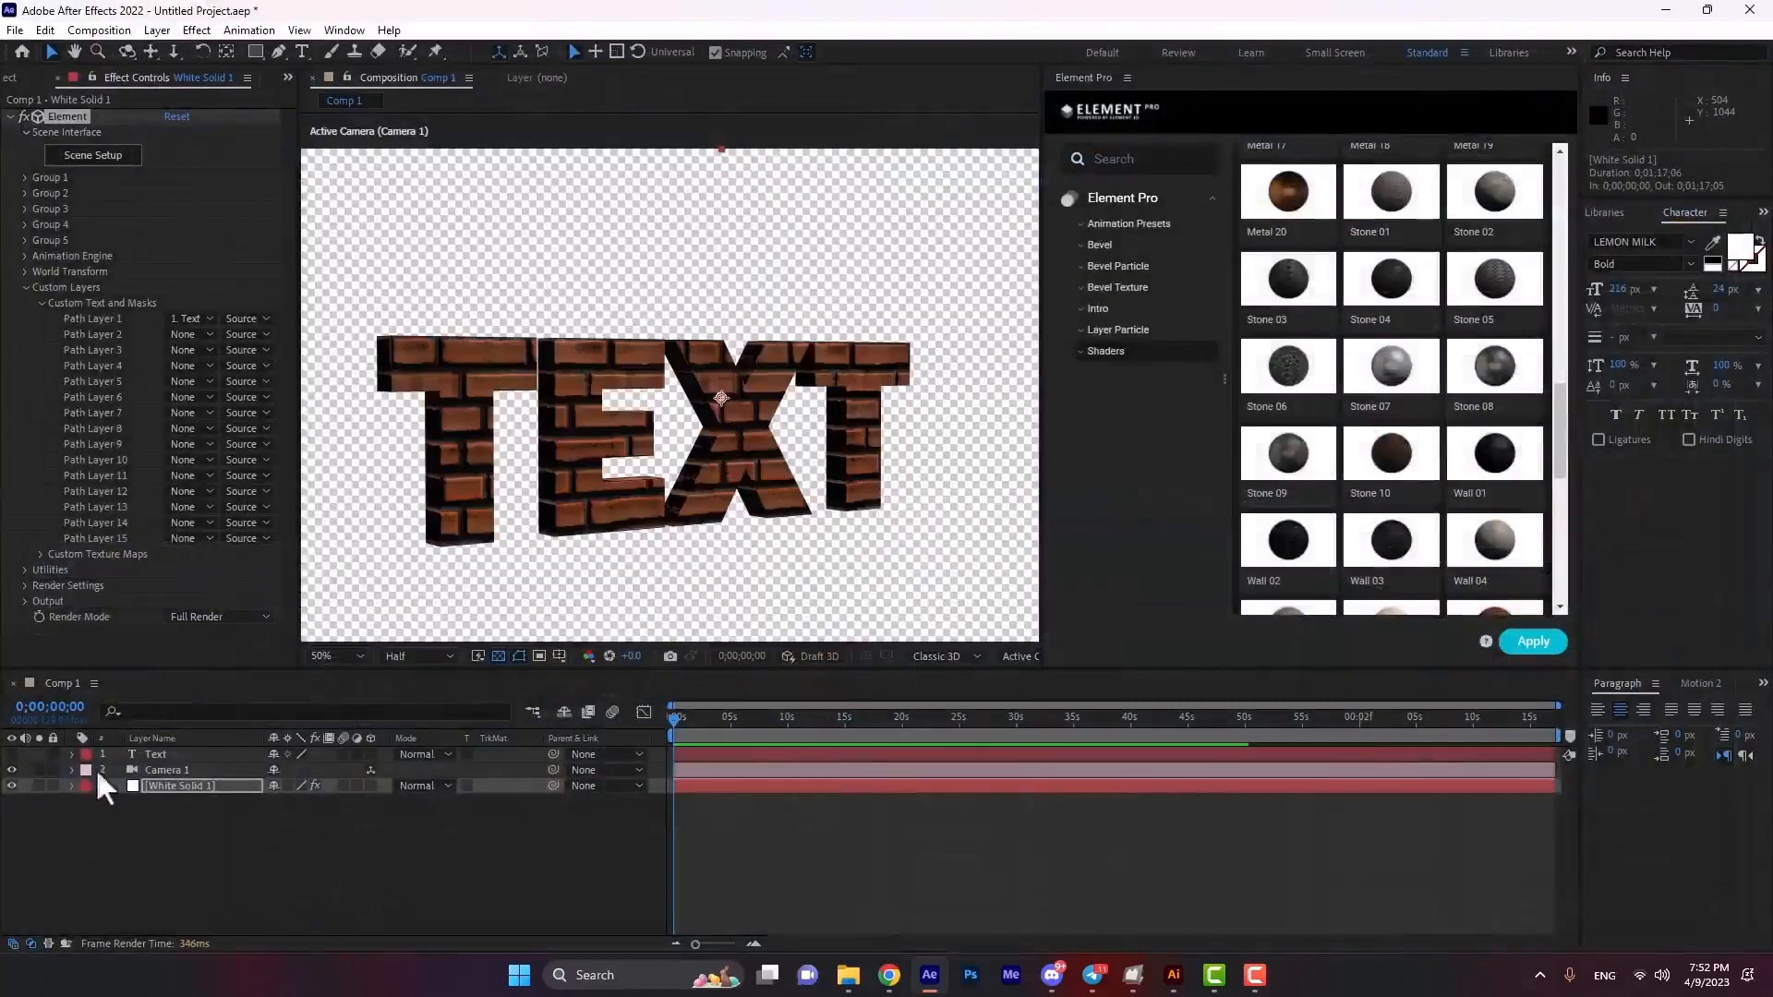
Reframe the brick 3D text by moving Camera 1 with the camera tools.
click(169, 771)
key(c)
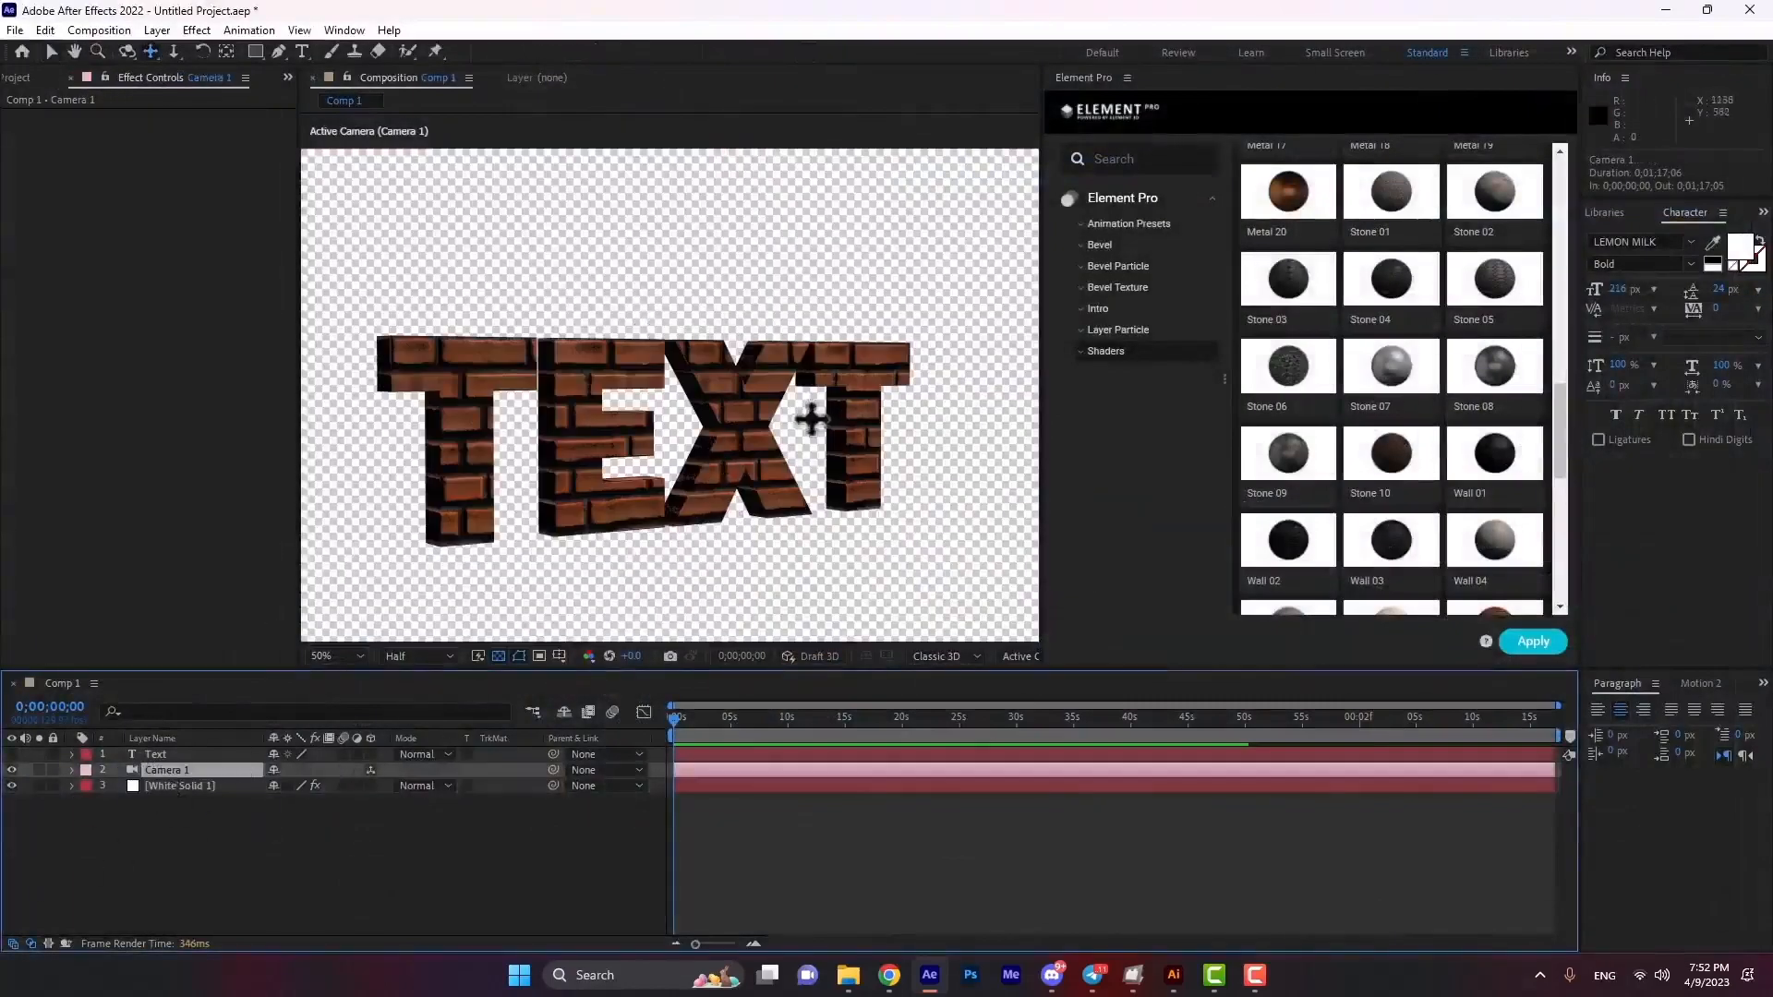
key(c)
mouse_move(749, 431)
mouse_down()
mouse_move(685, 427)
mouse_move(734, 393)
mouse_move(723, 426)
mouse_up()
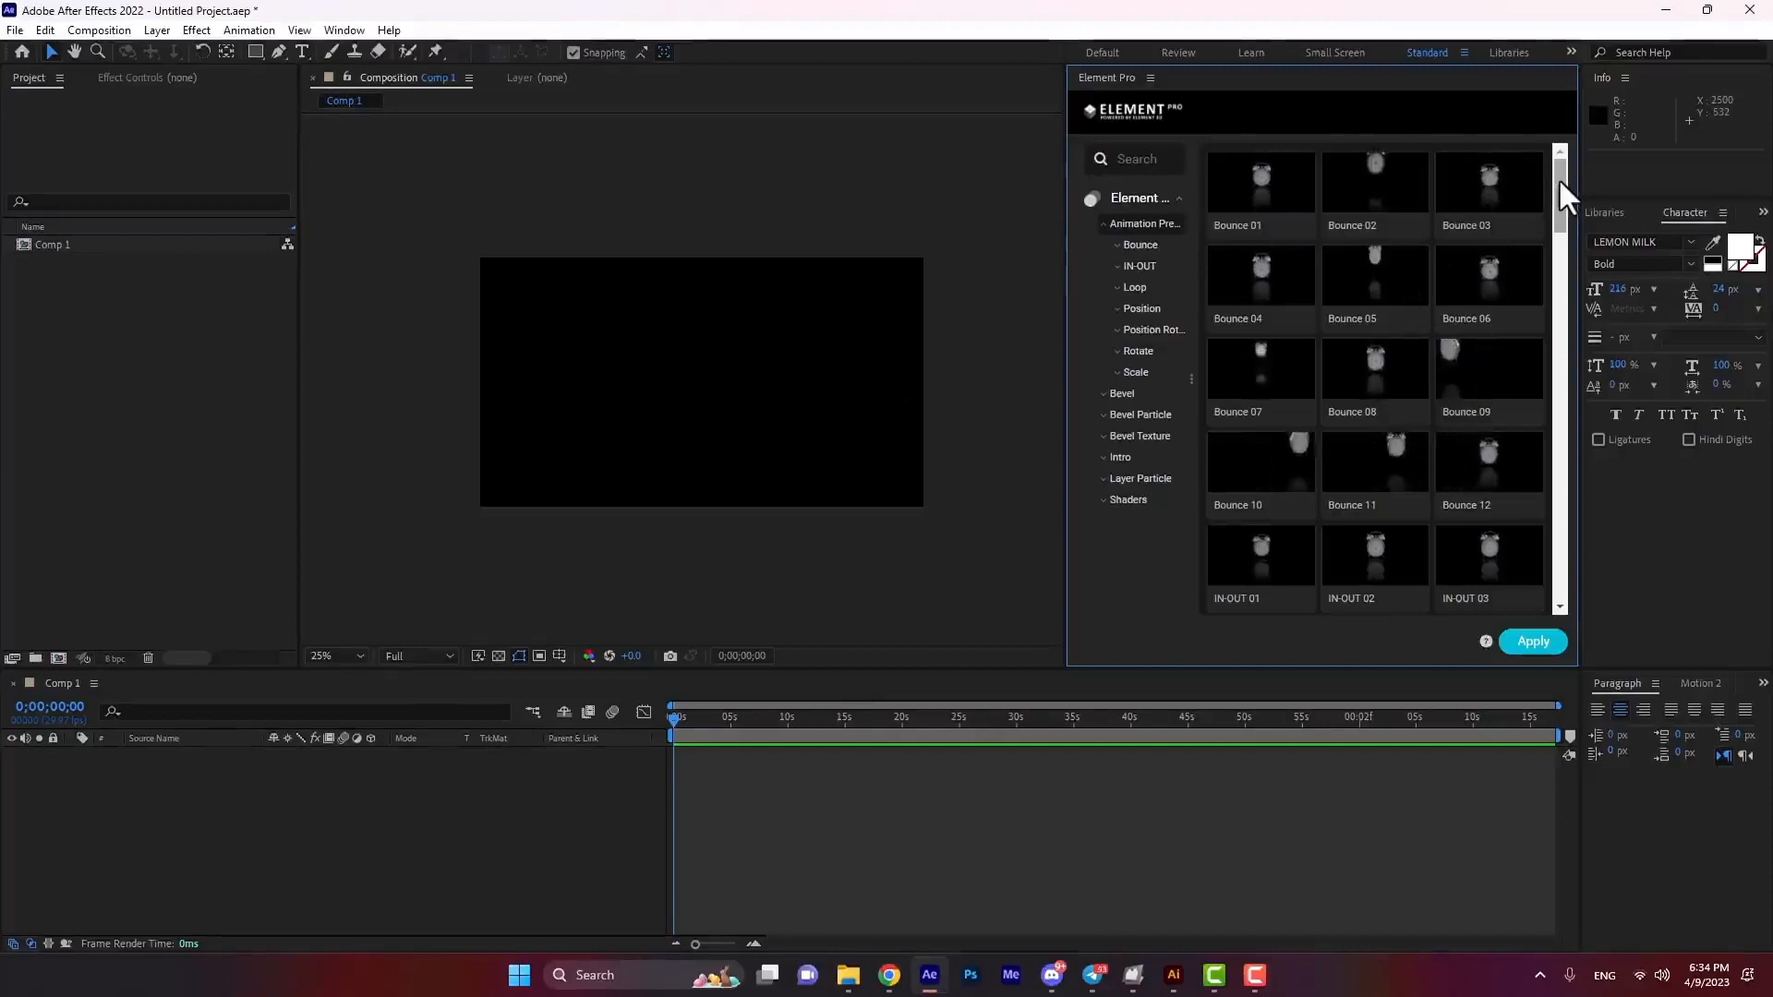
Browse the Element Pro animation presets, add a text layer reading "TEXT" to Comp 1, and place it at about 864, 516.
drag(1557, 179, 1555, 351)
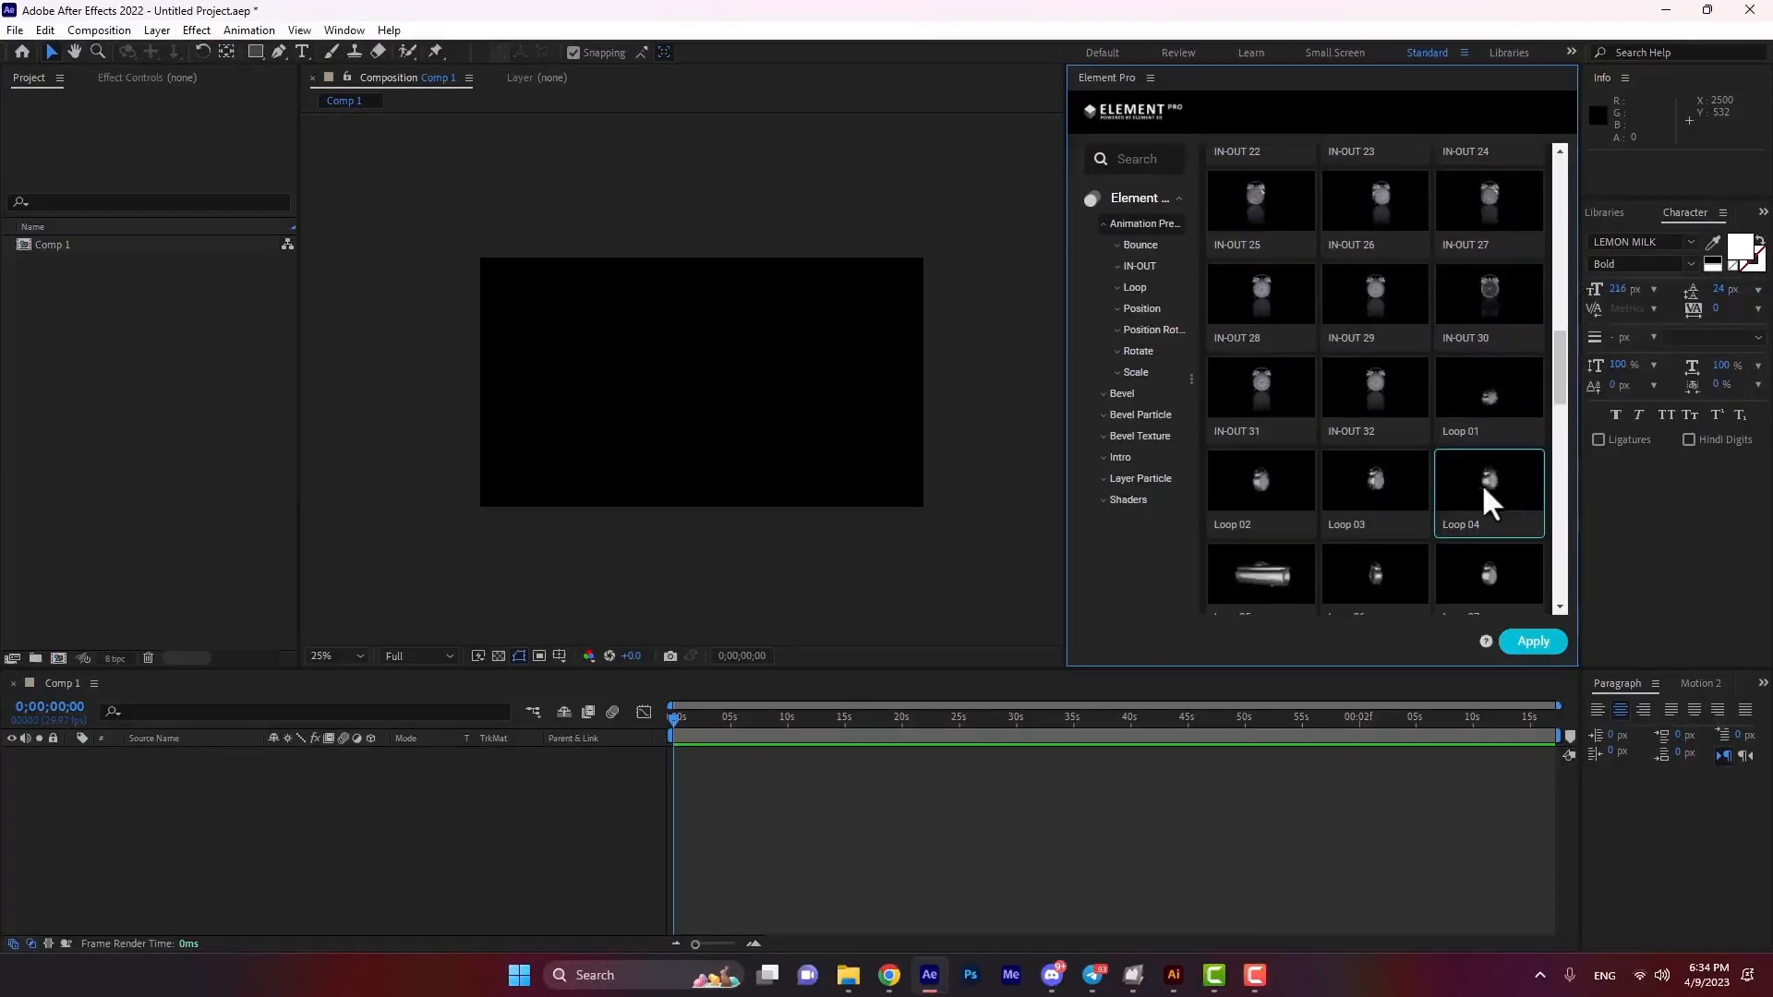
click(302, 54)
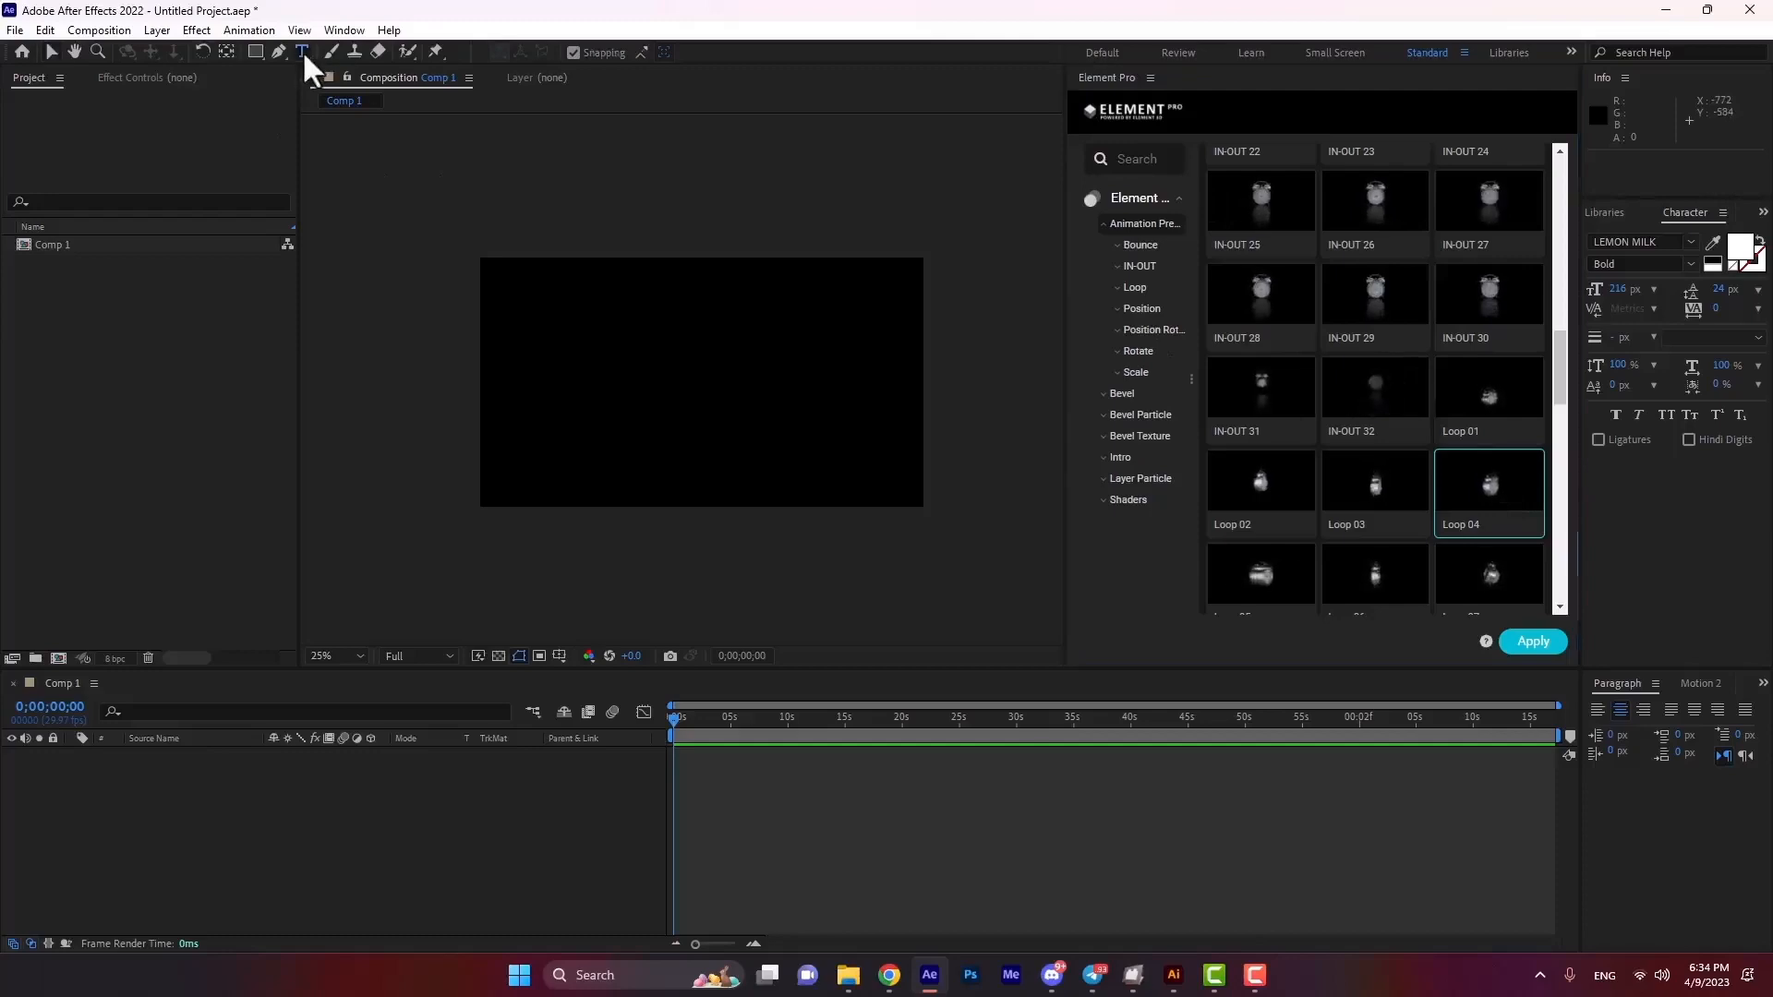
click(694, 392)
text(TEXT)
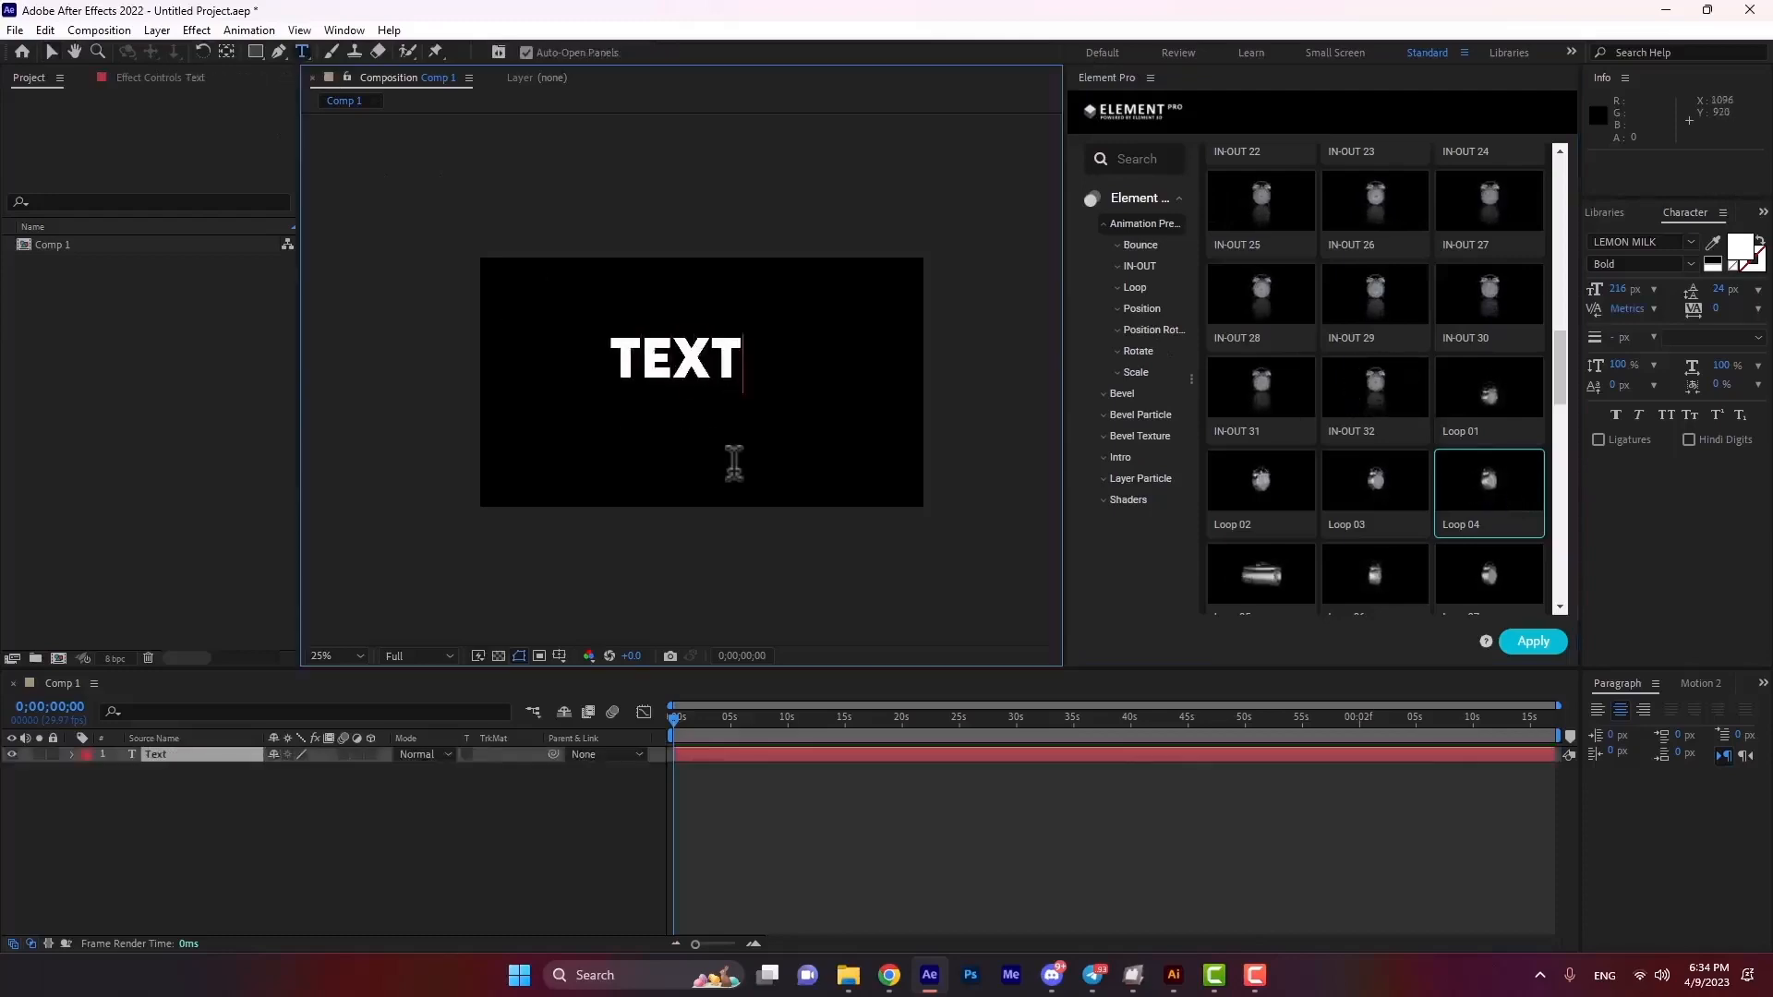
click(50, 52)
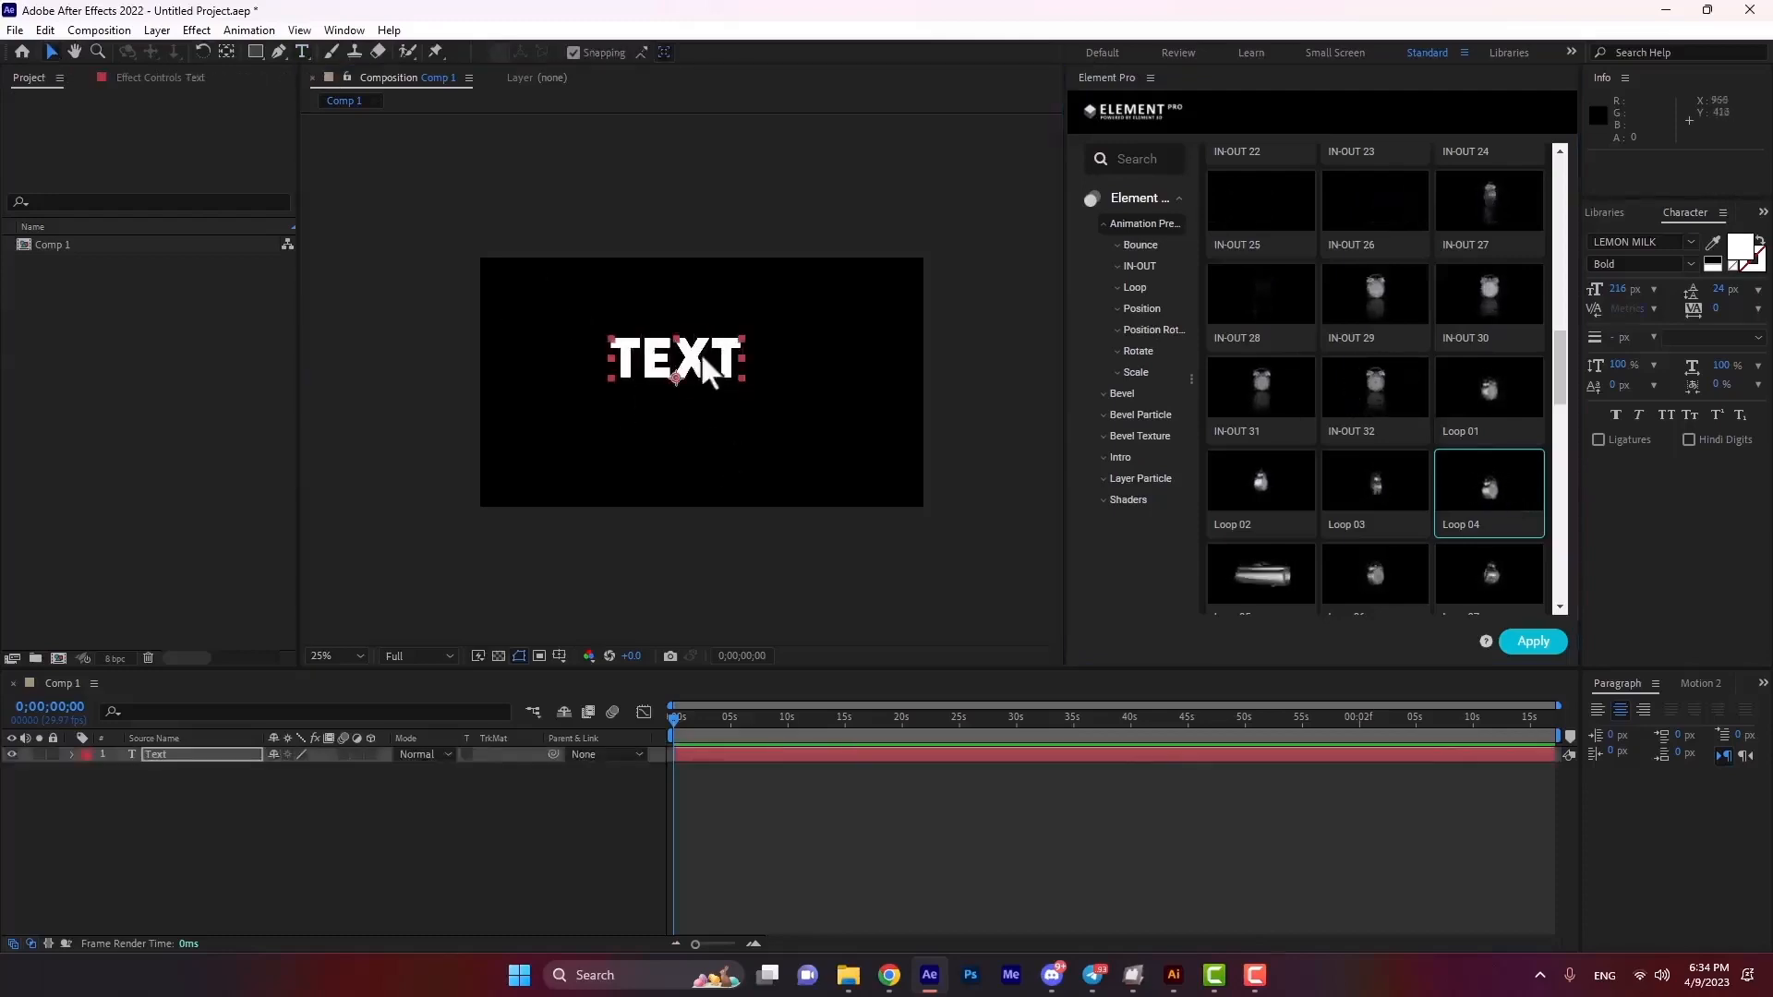
drag(706, 364, 710, 363)
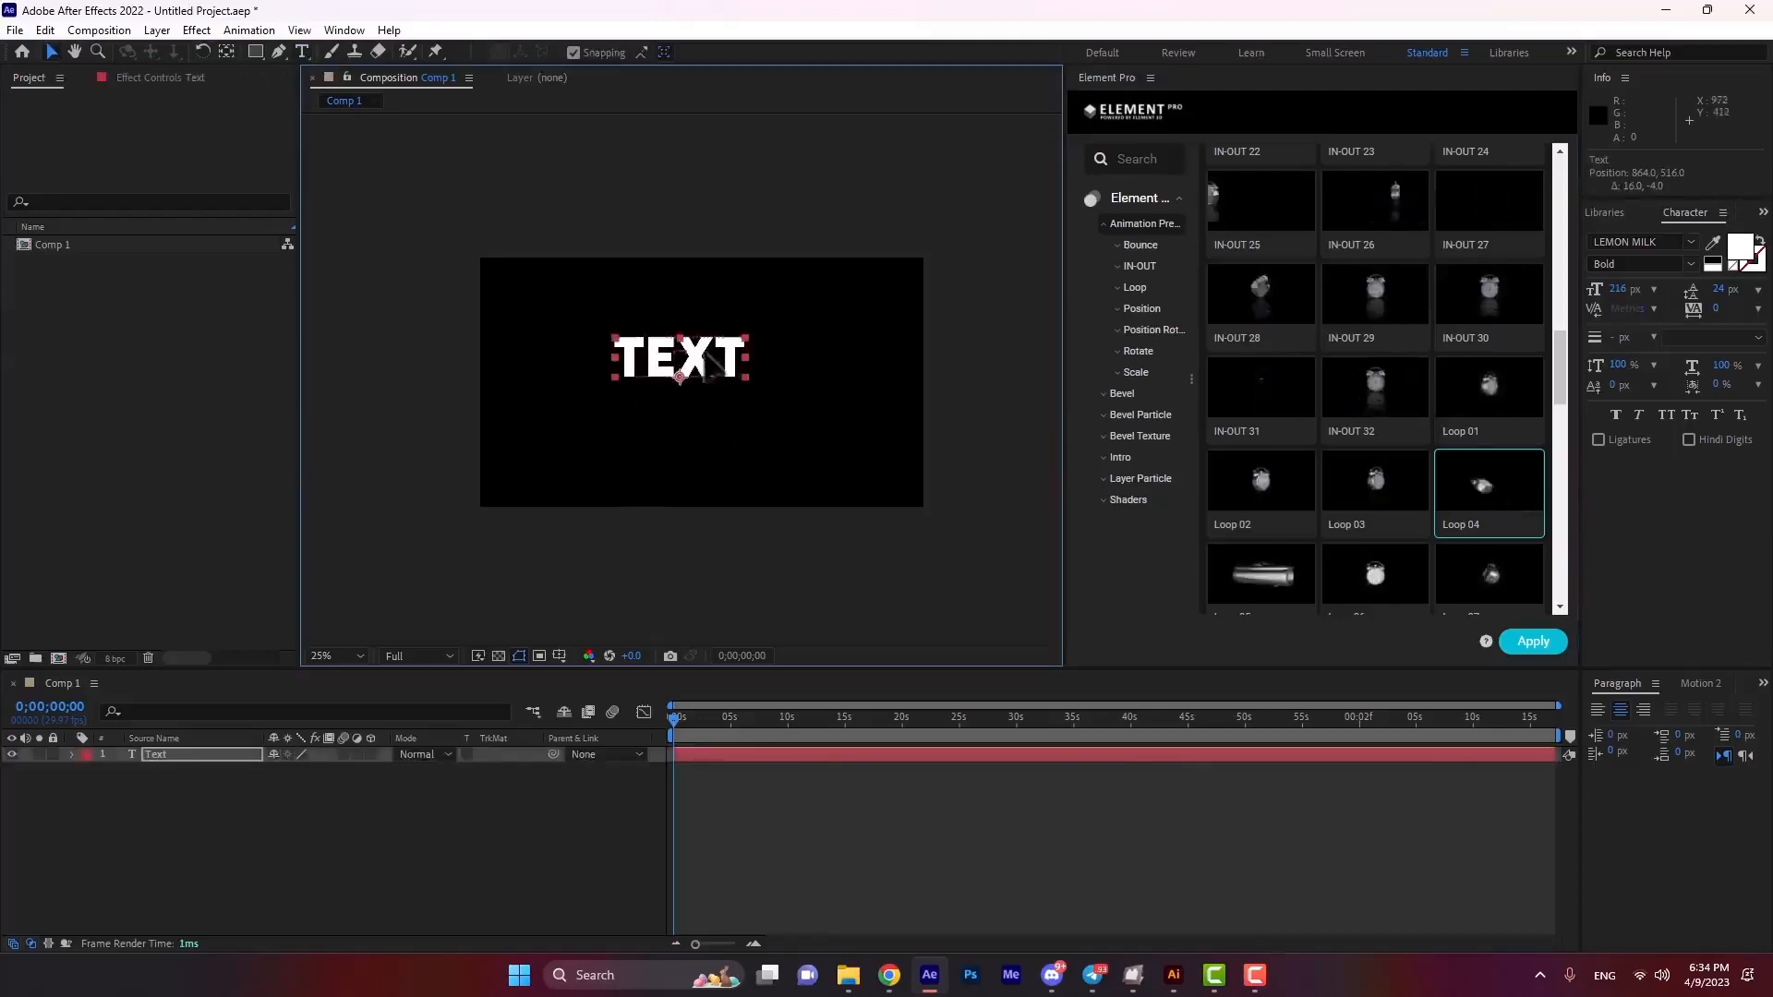
Apply the Loop 01 animation preset to the text layer, accepting Auto-trace on the Alpha channel for the current frame.
click(1137, 287)
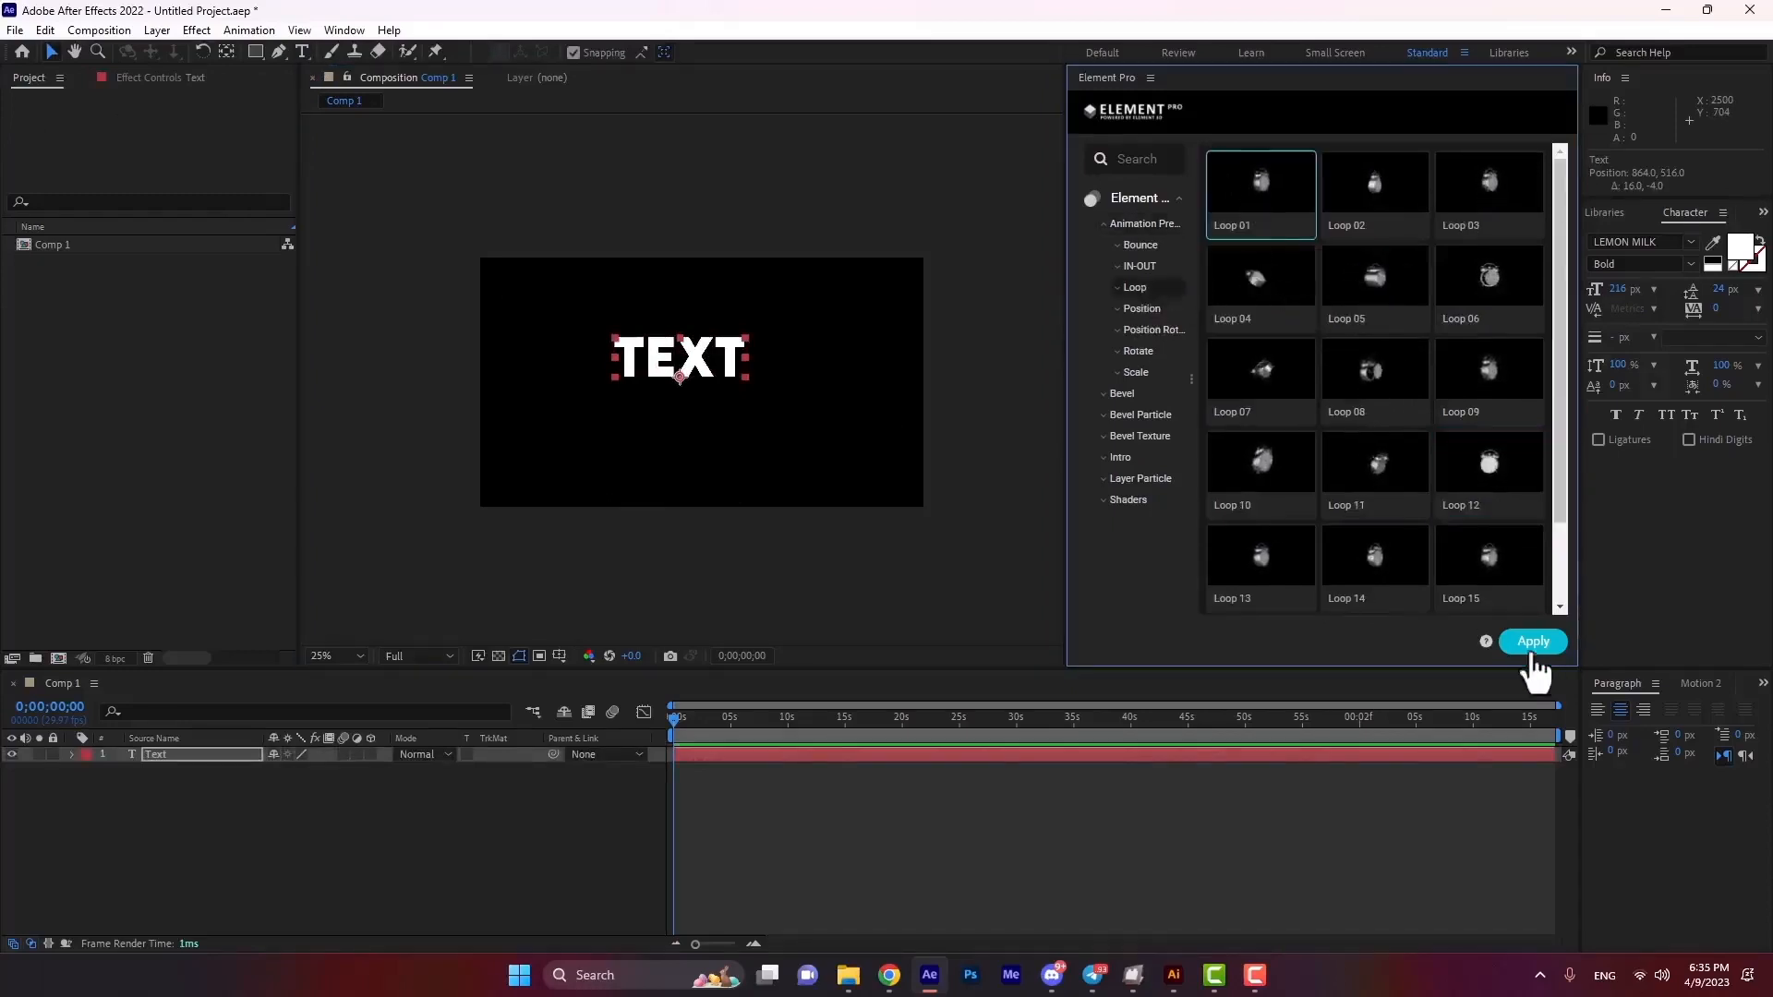
click(1529, 641)
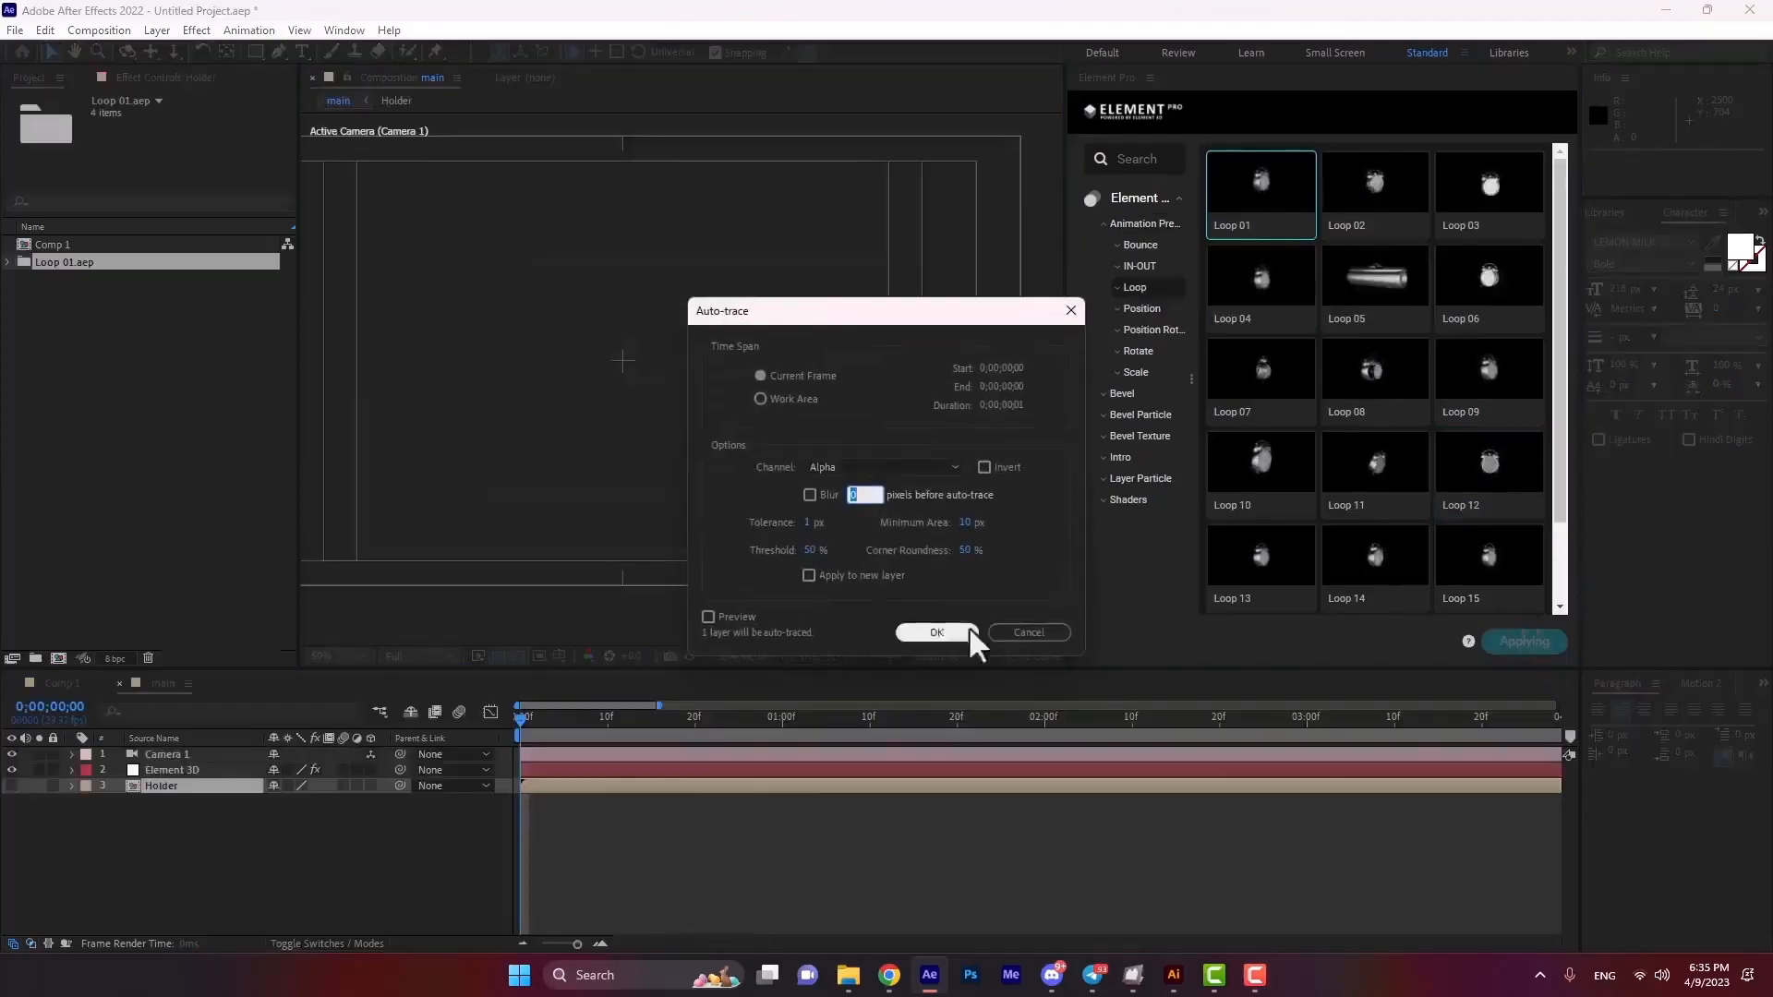
click(934, 633)
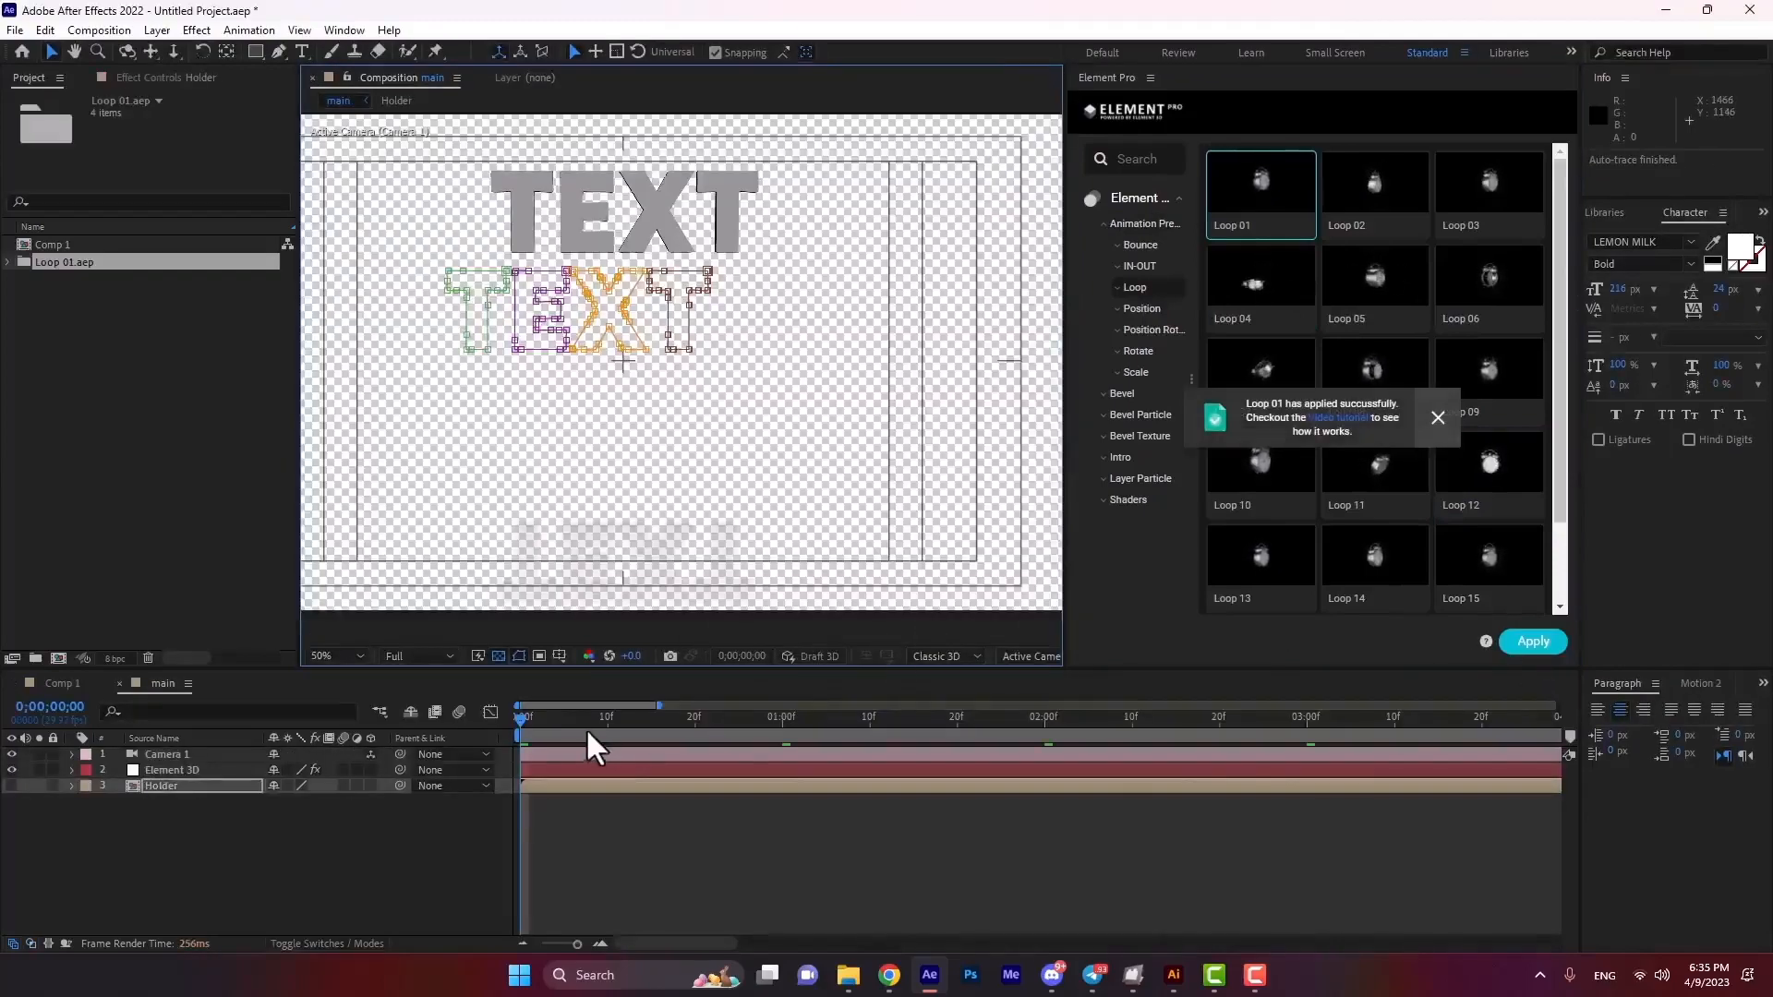
At frame 16, lower the text's Group Folder in the Element 3D scene to Y position -0.33 using the Left view, and accept.
drag(586, 728, 660, 722)
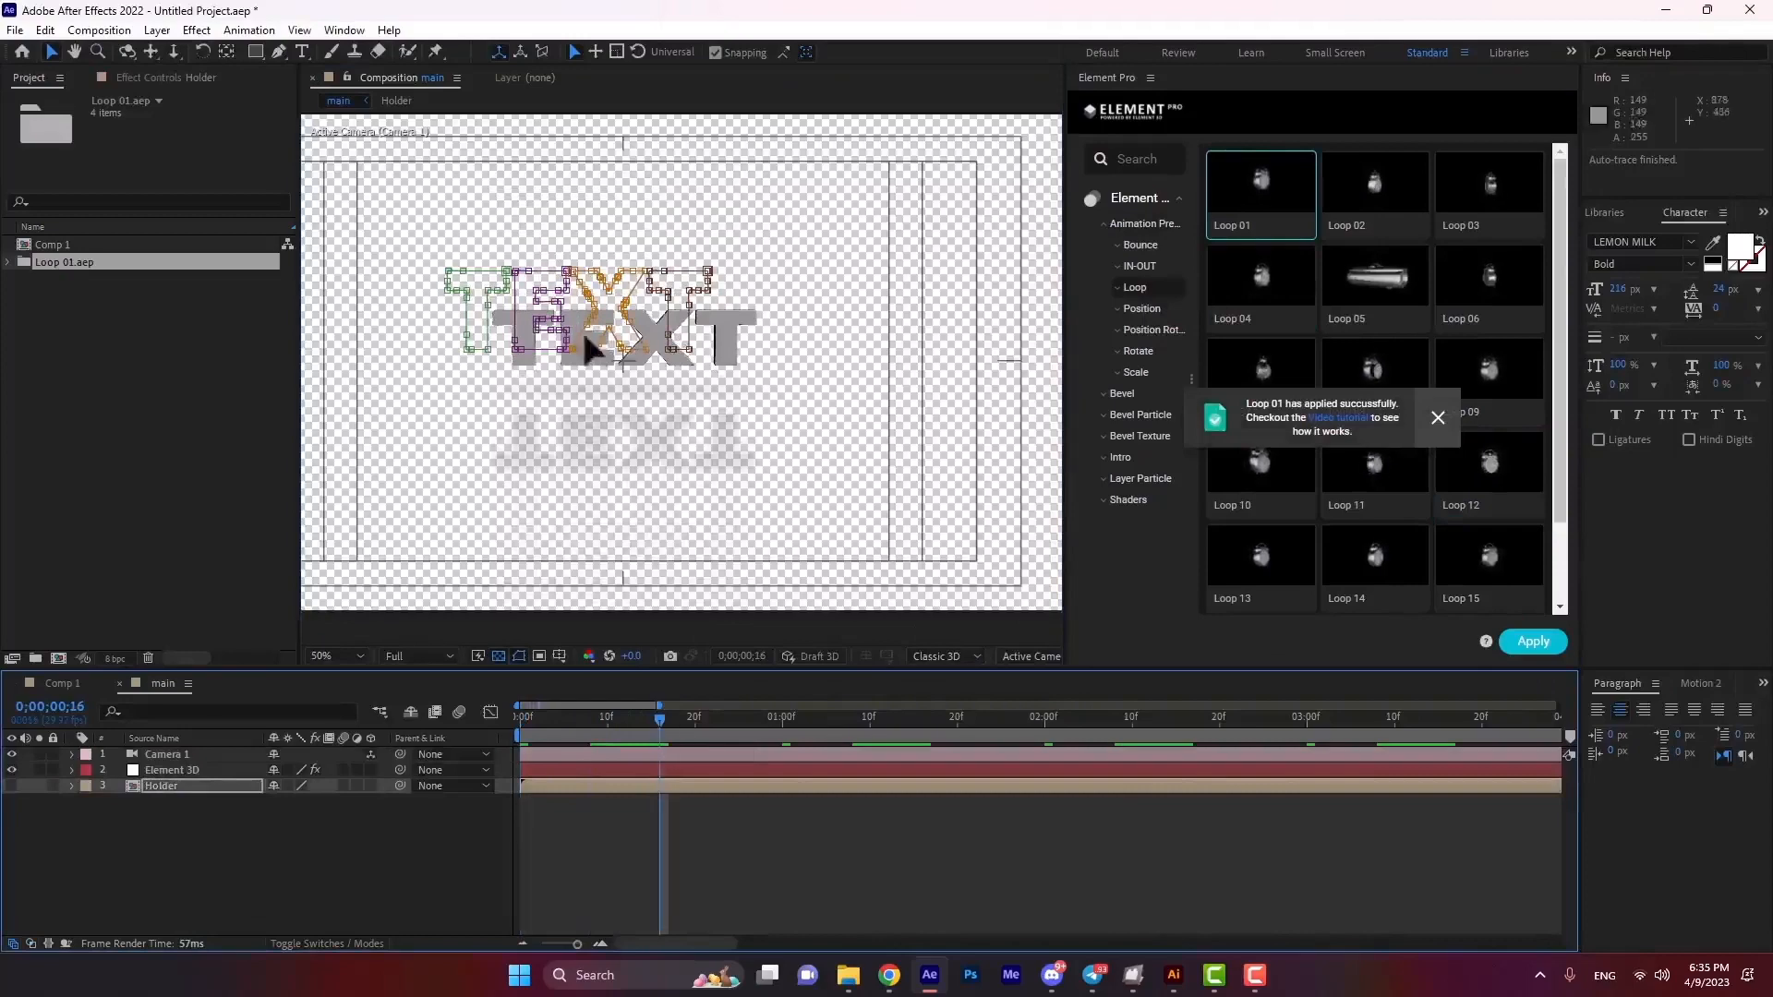
scroll(693, 415, up, 2)
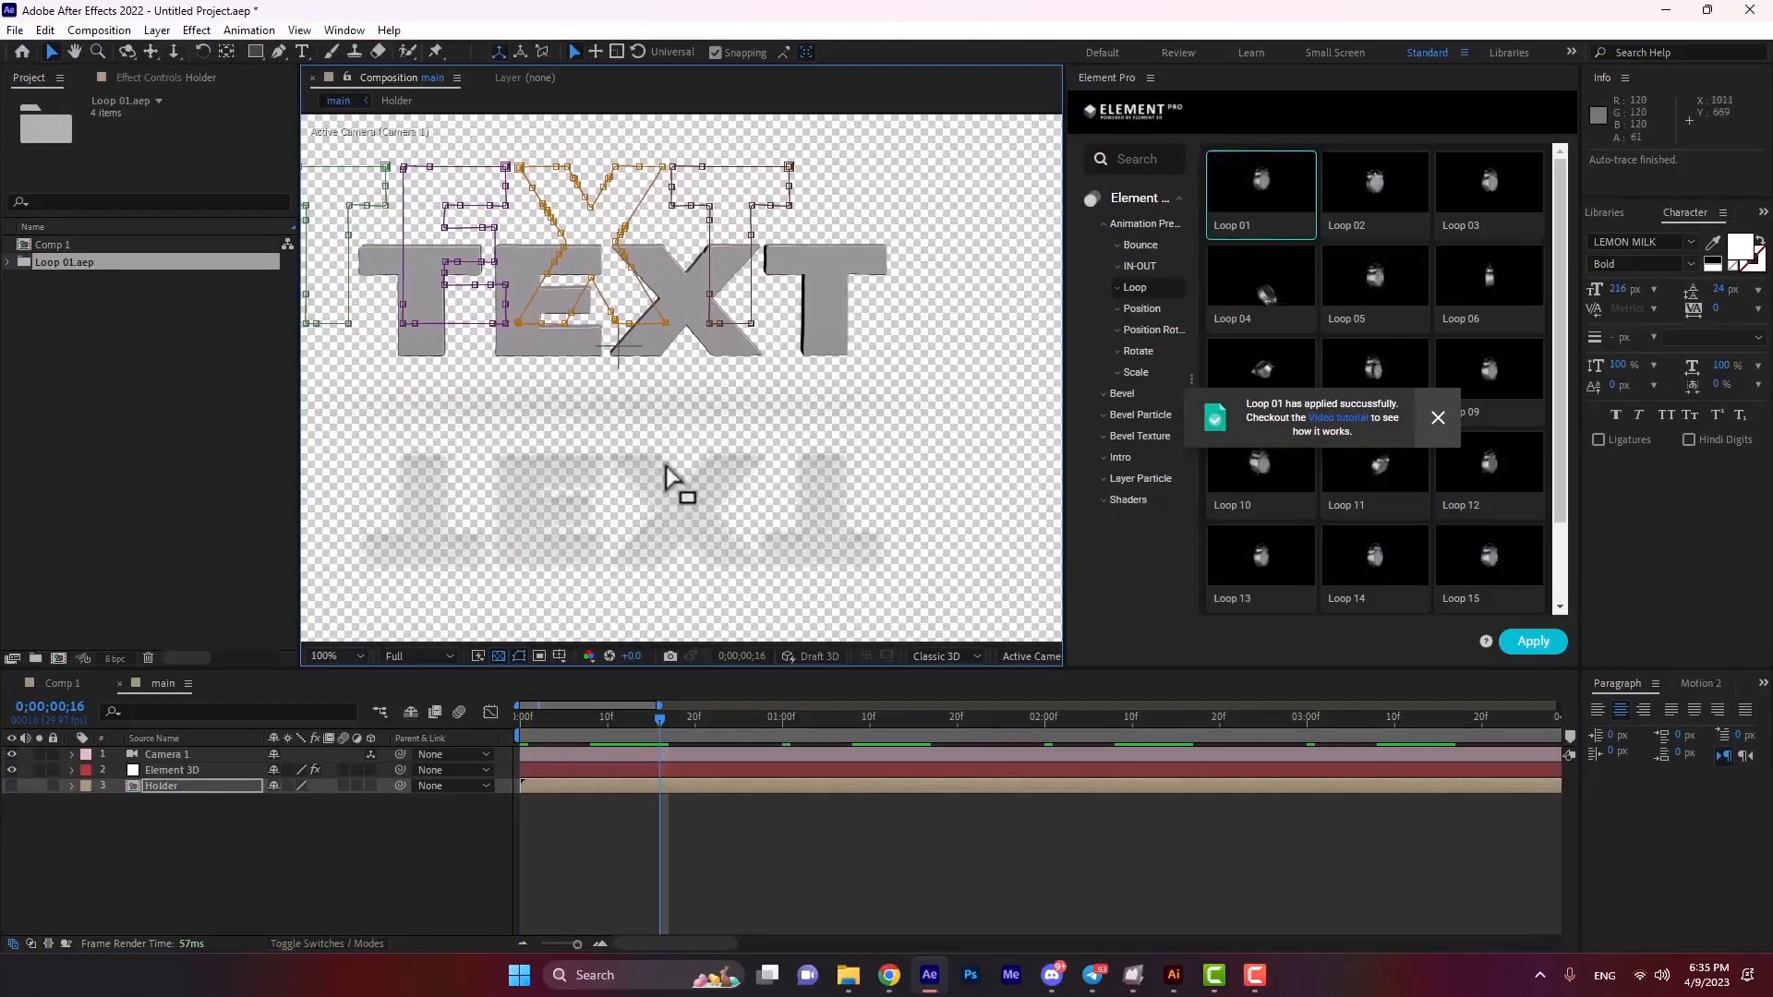
click(173, 770)
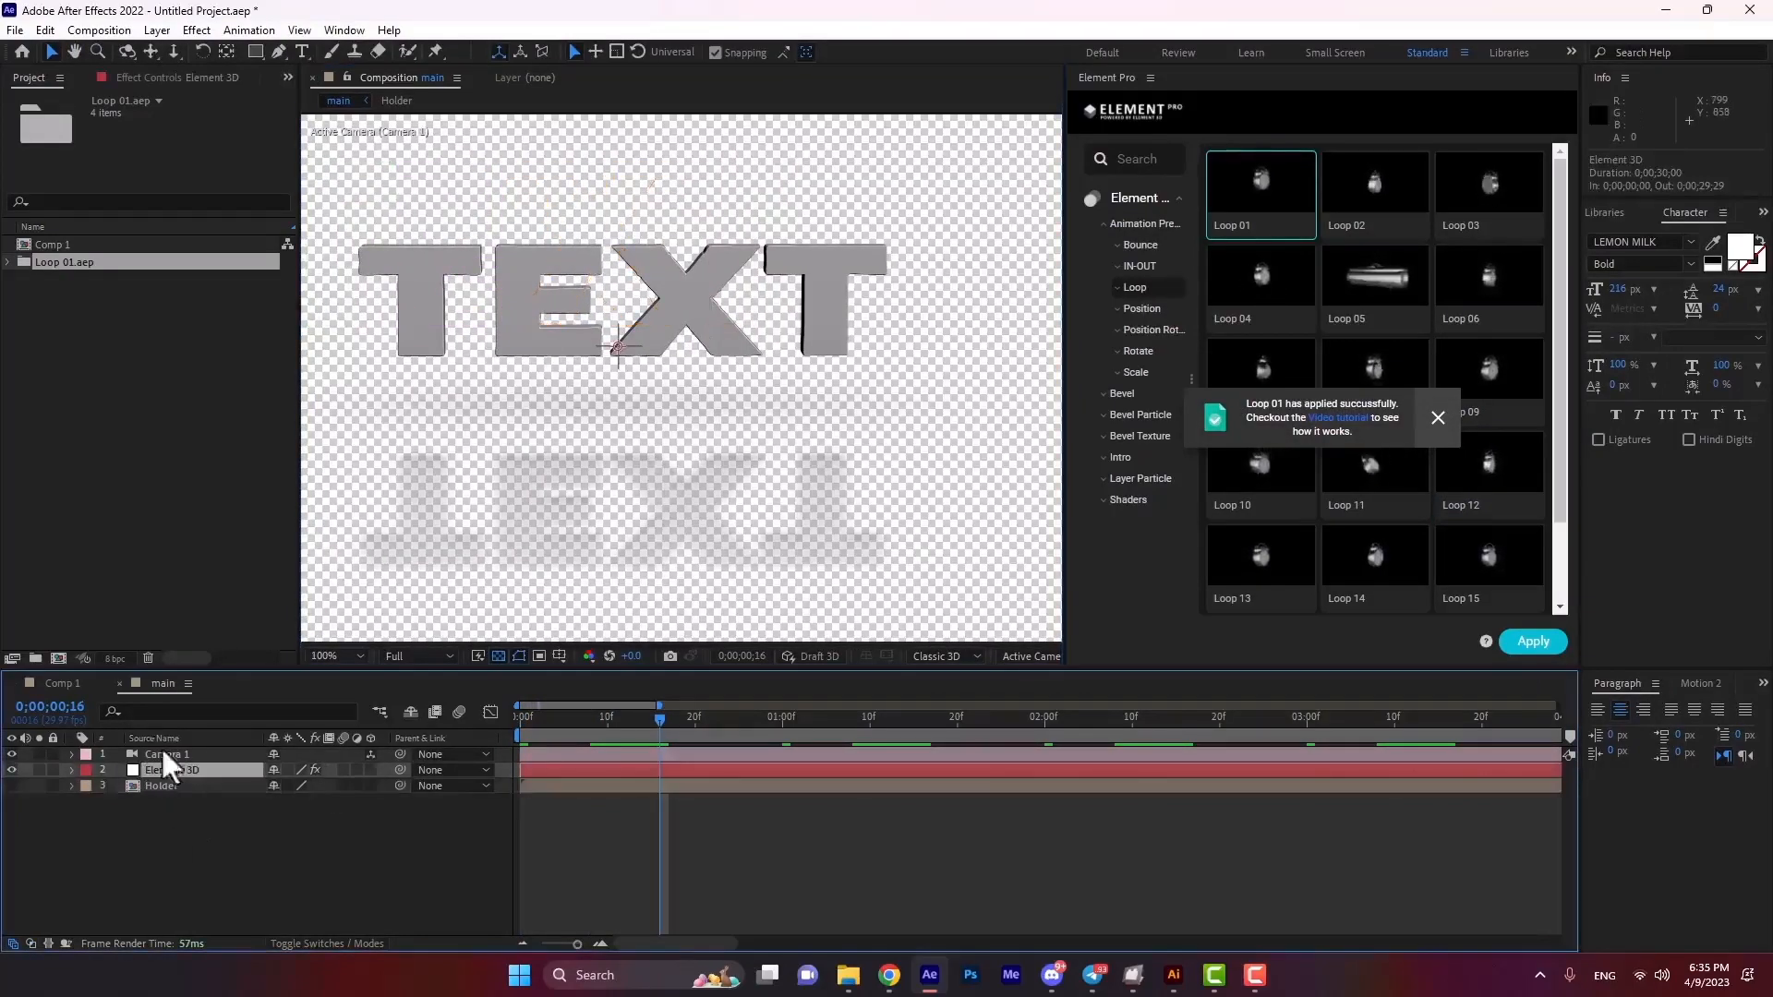
click(152, 75)
click(91, 157)
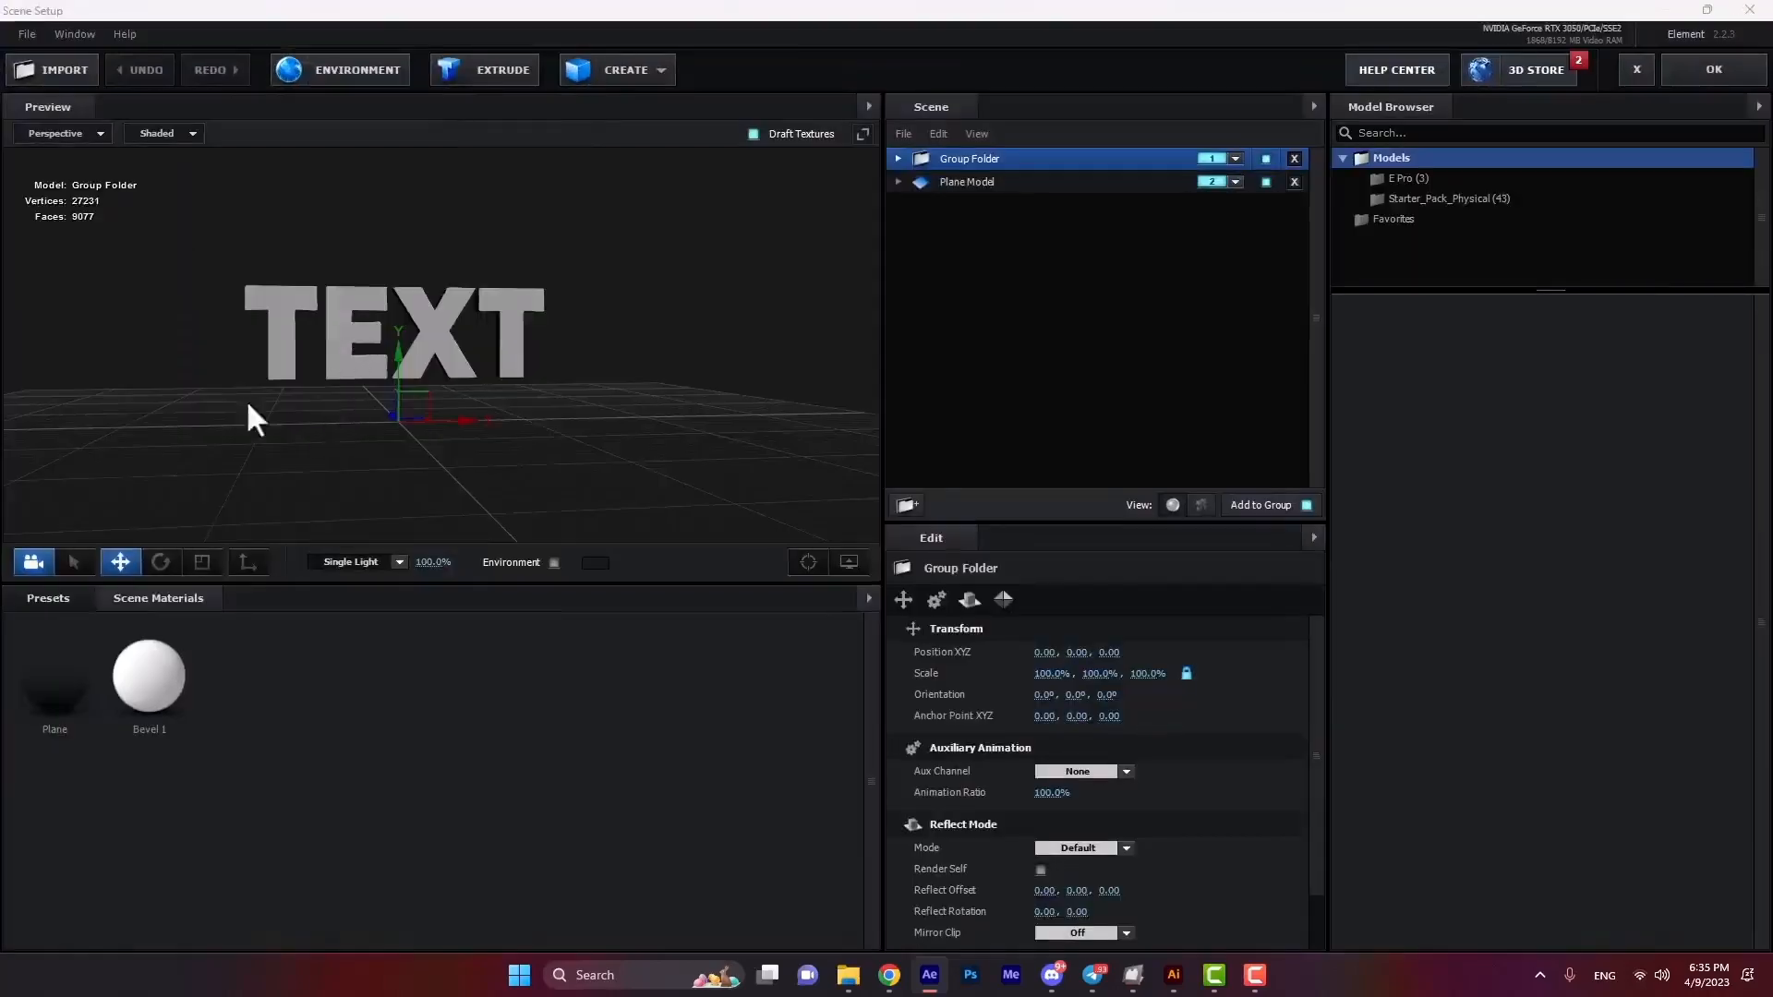
drag(245, 399, 215, 312)
click(70, 135)
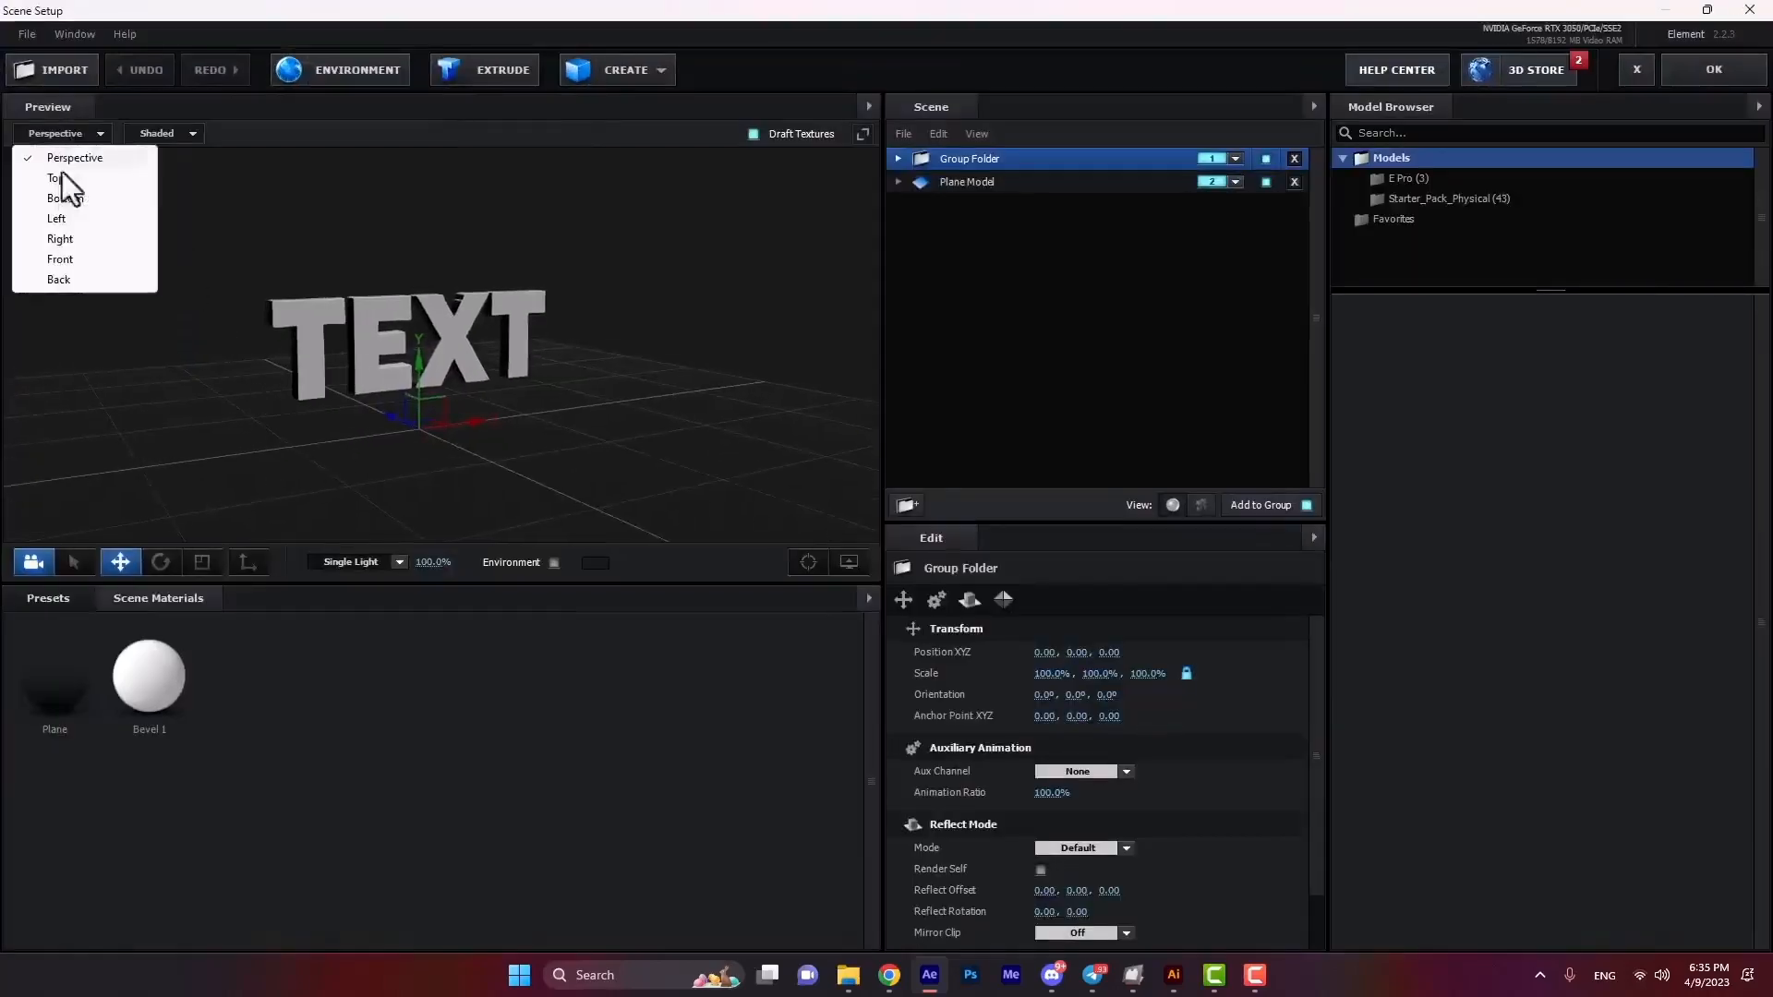
click(63, 225)
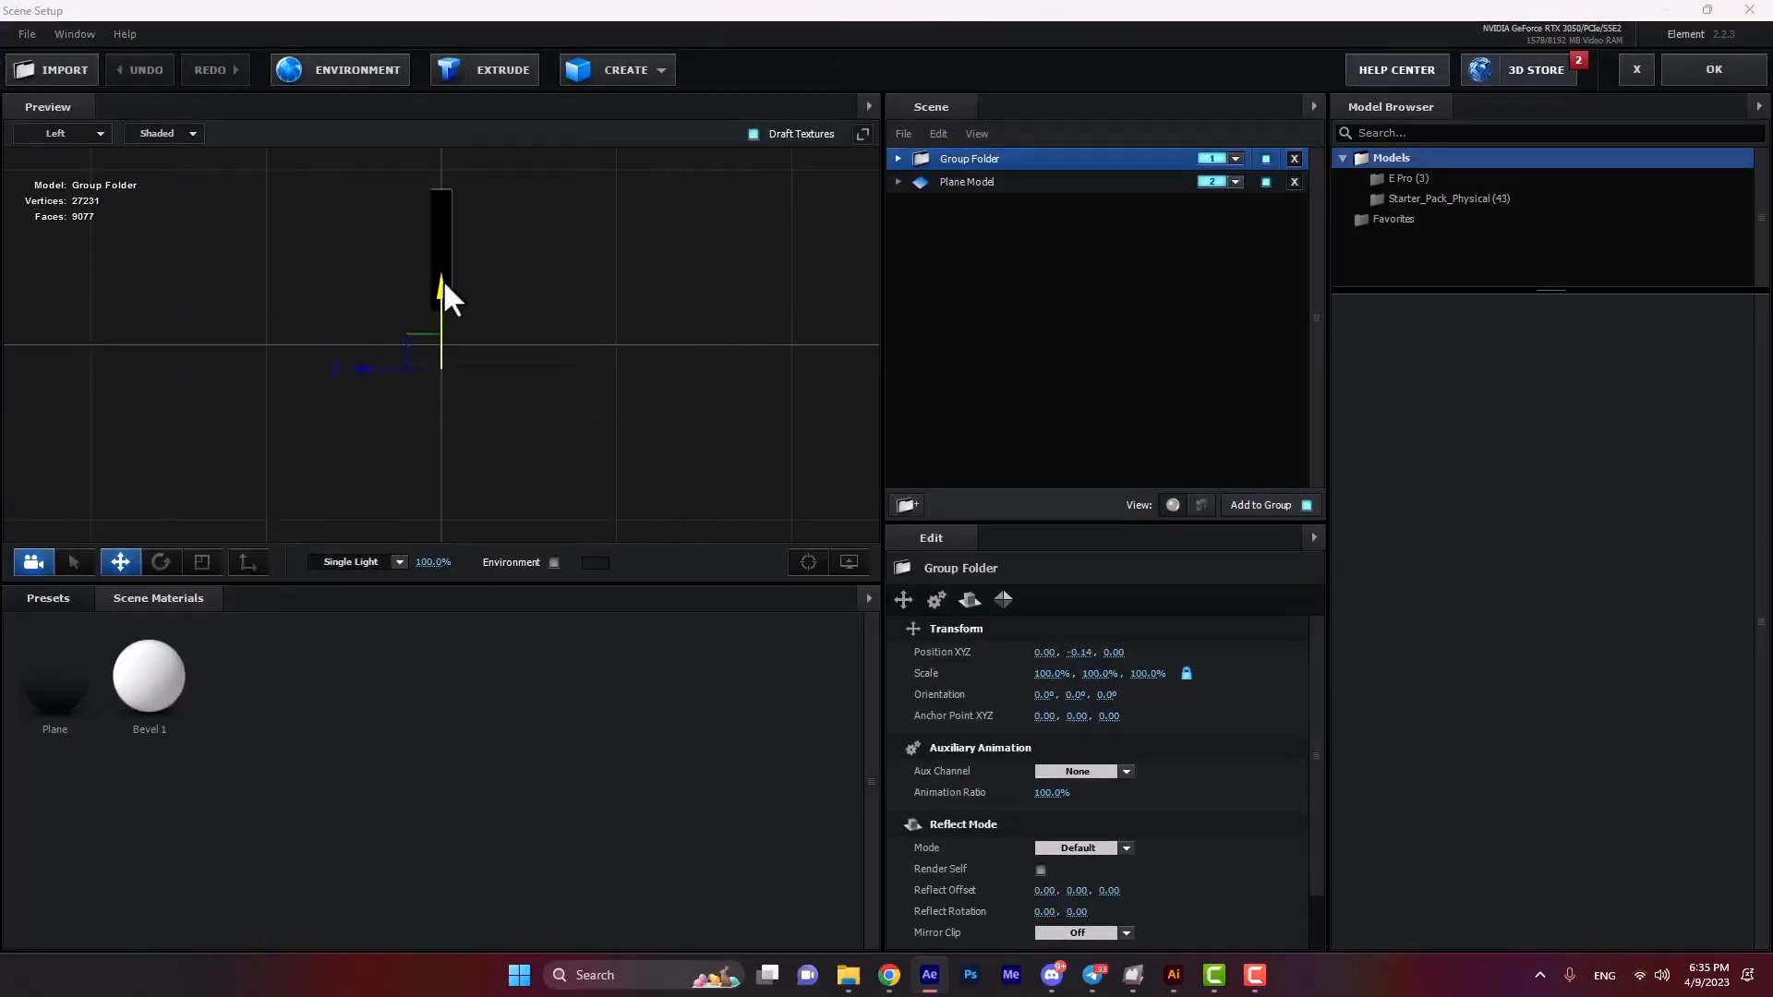
drag(441, 307, 443, 315)
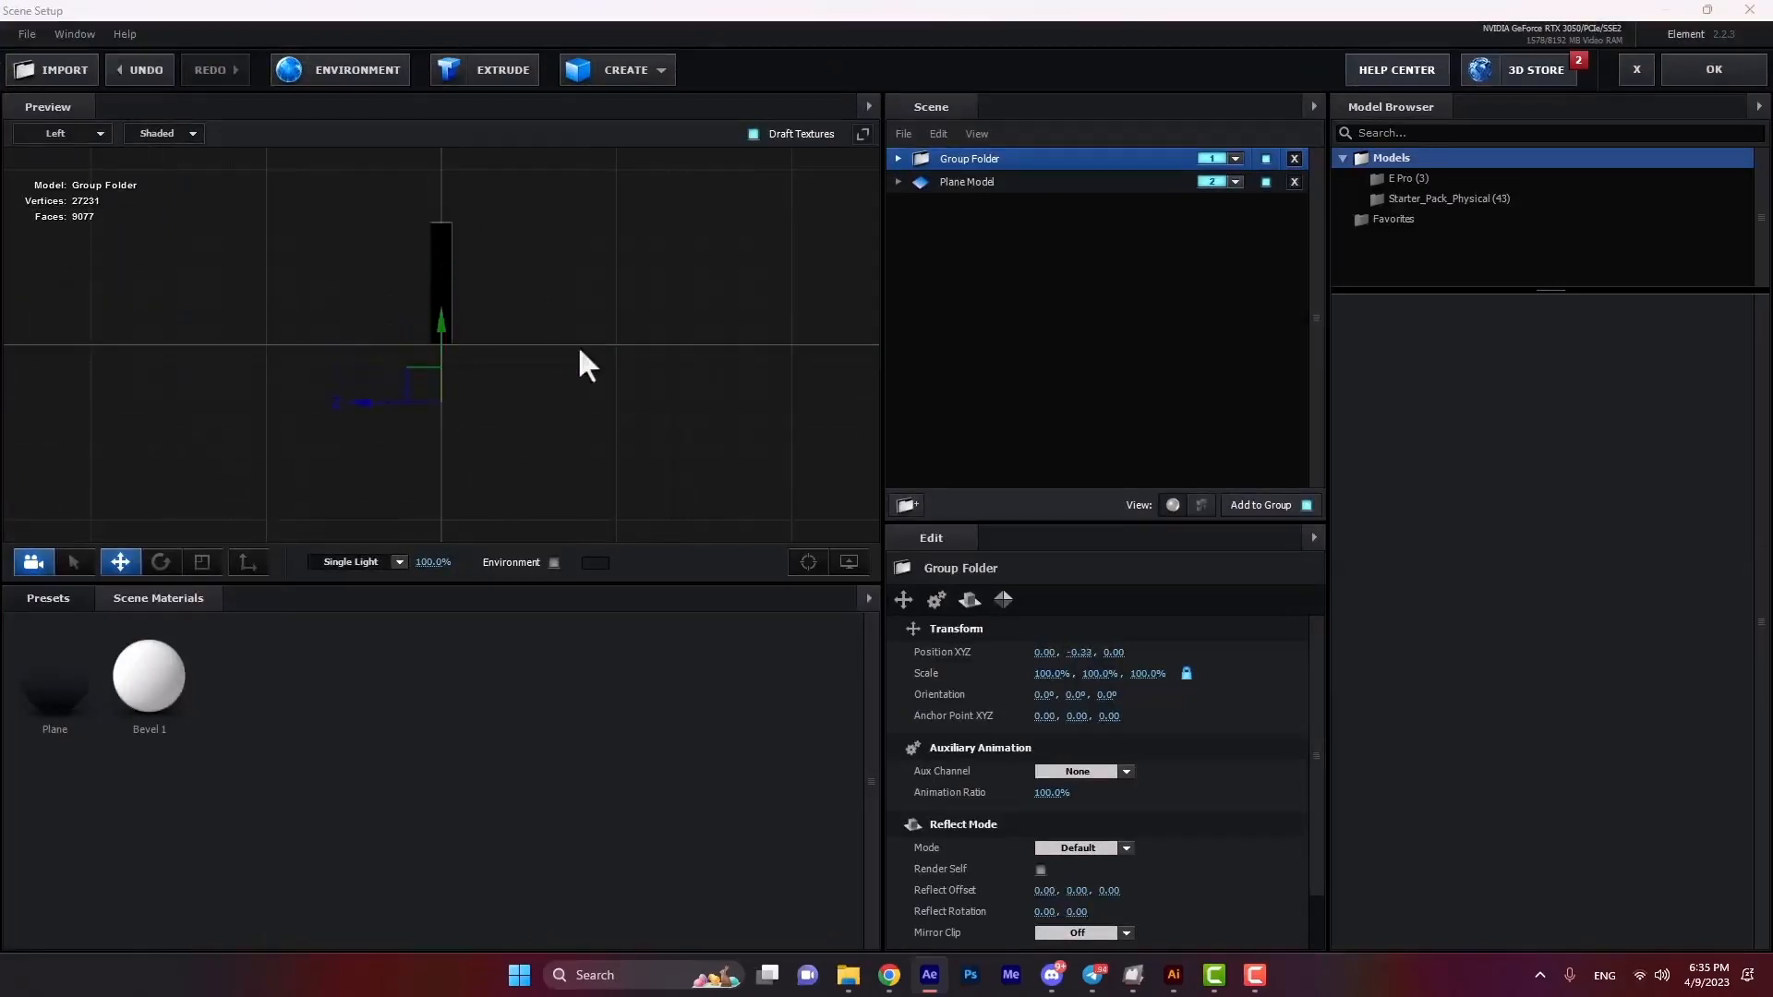
click(1723, 80)
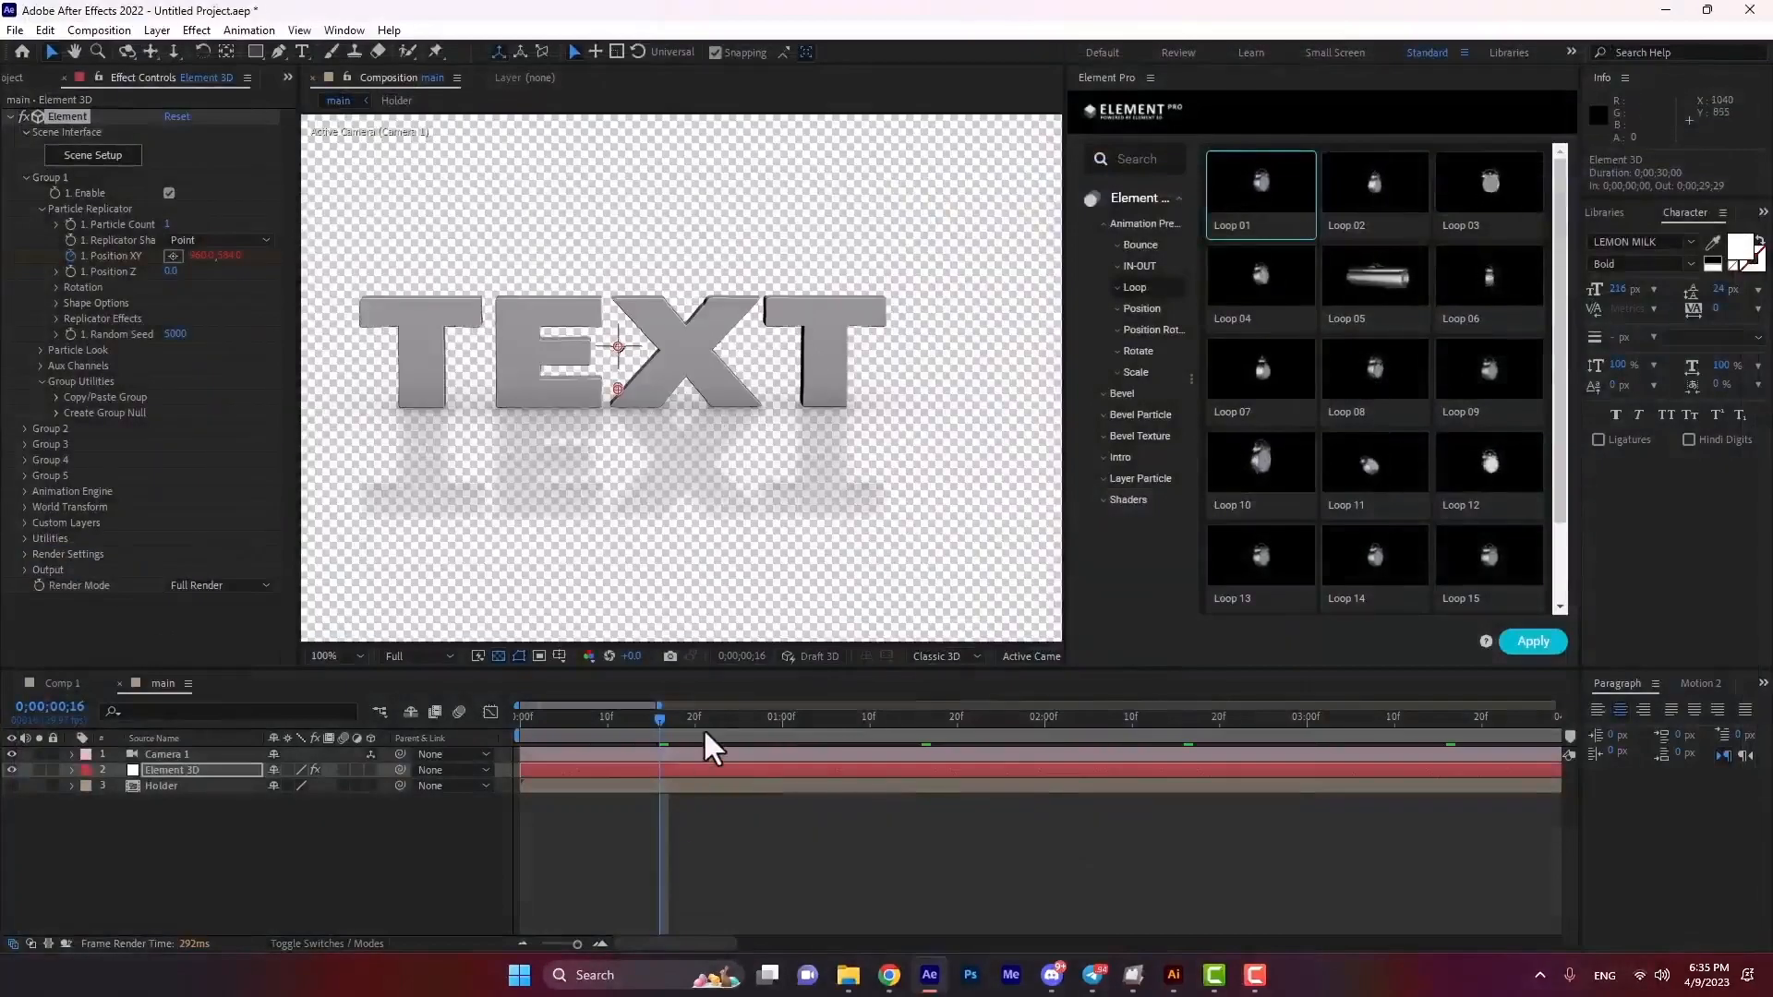
Orbit the camera to view the 3D text at an angle and preview the loop animation from the start.
key(c)
key(c)
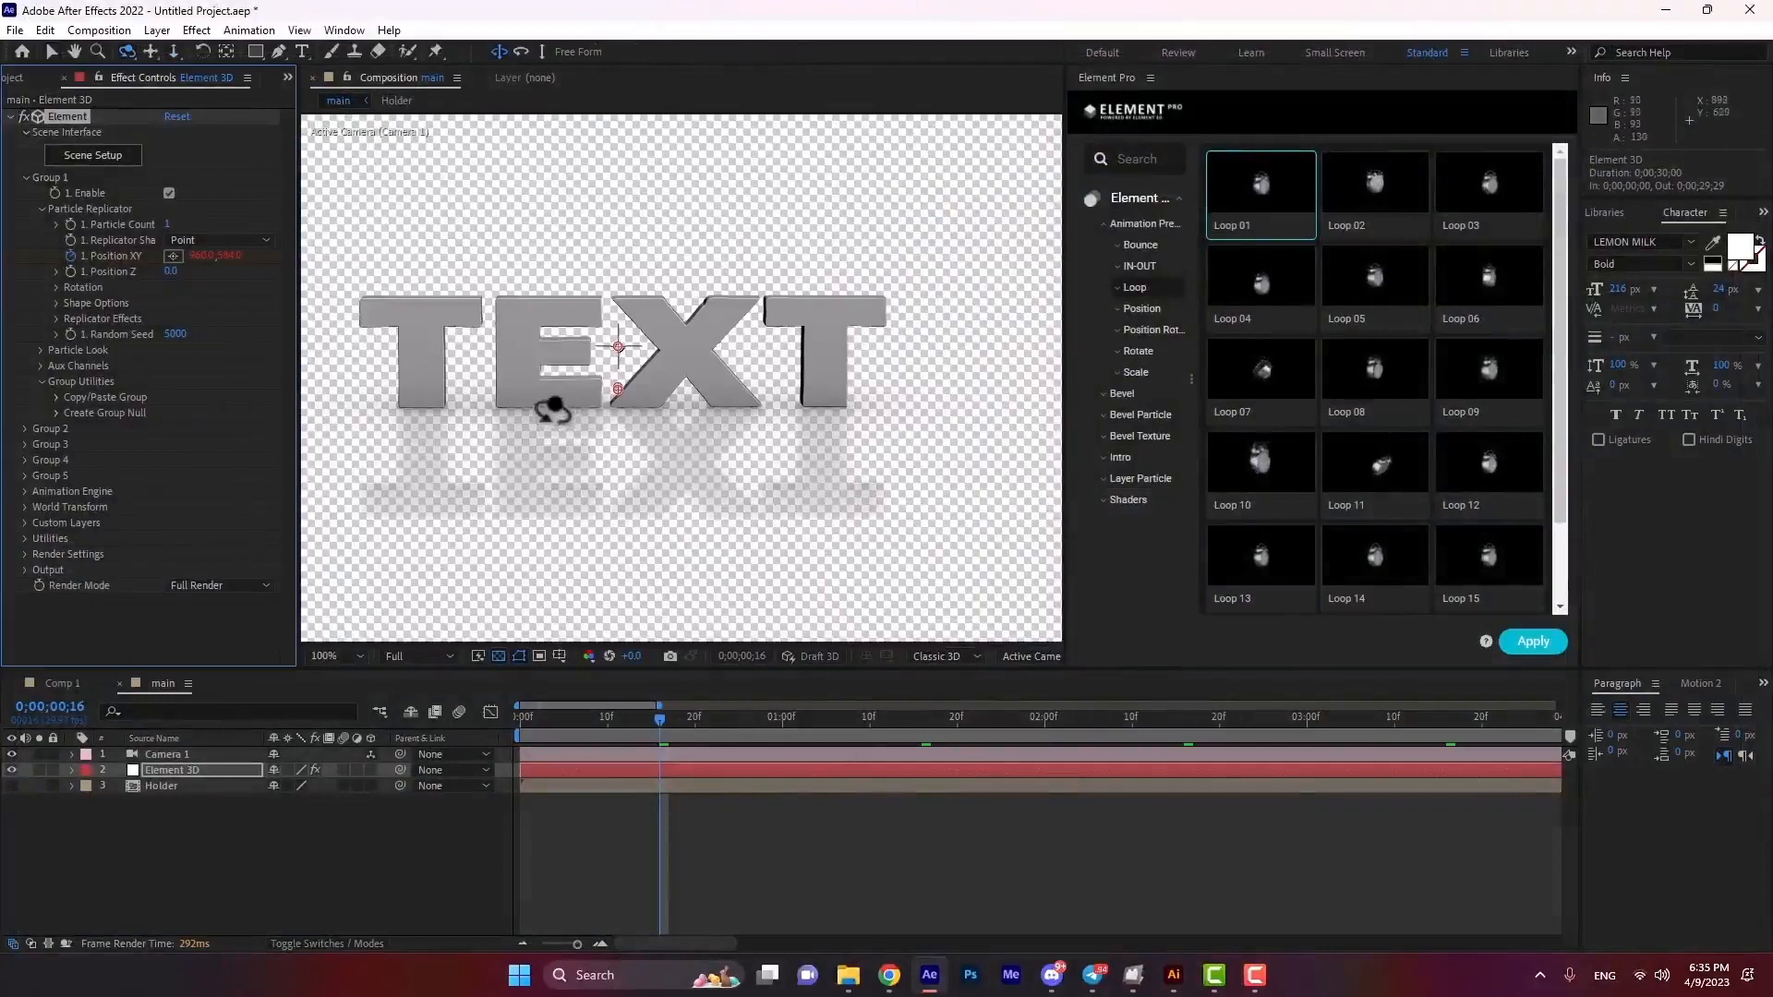
mouse_move(554, 400)
mouse_down()
mouse_move(681, 384)
mouse_move(582, 388)
mouse_up()
key(comma)
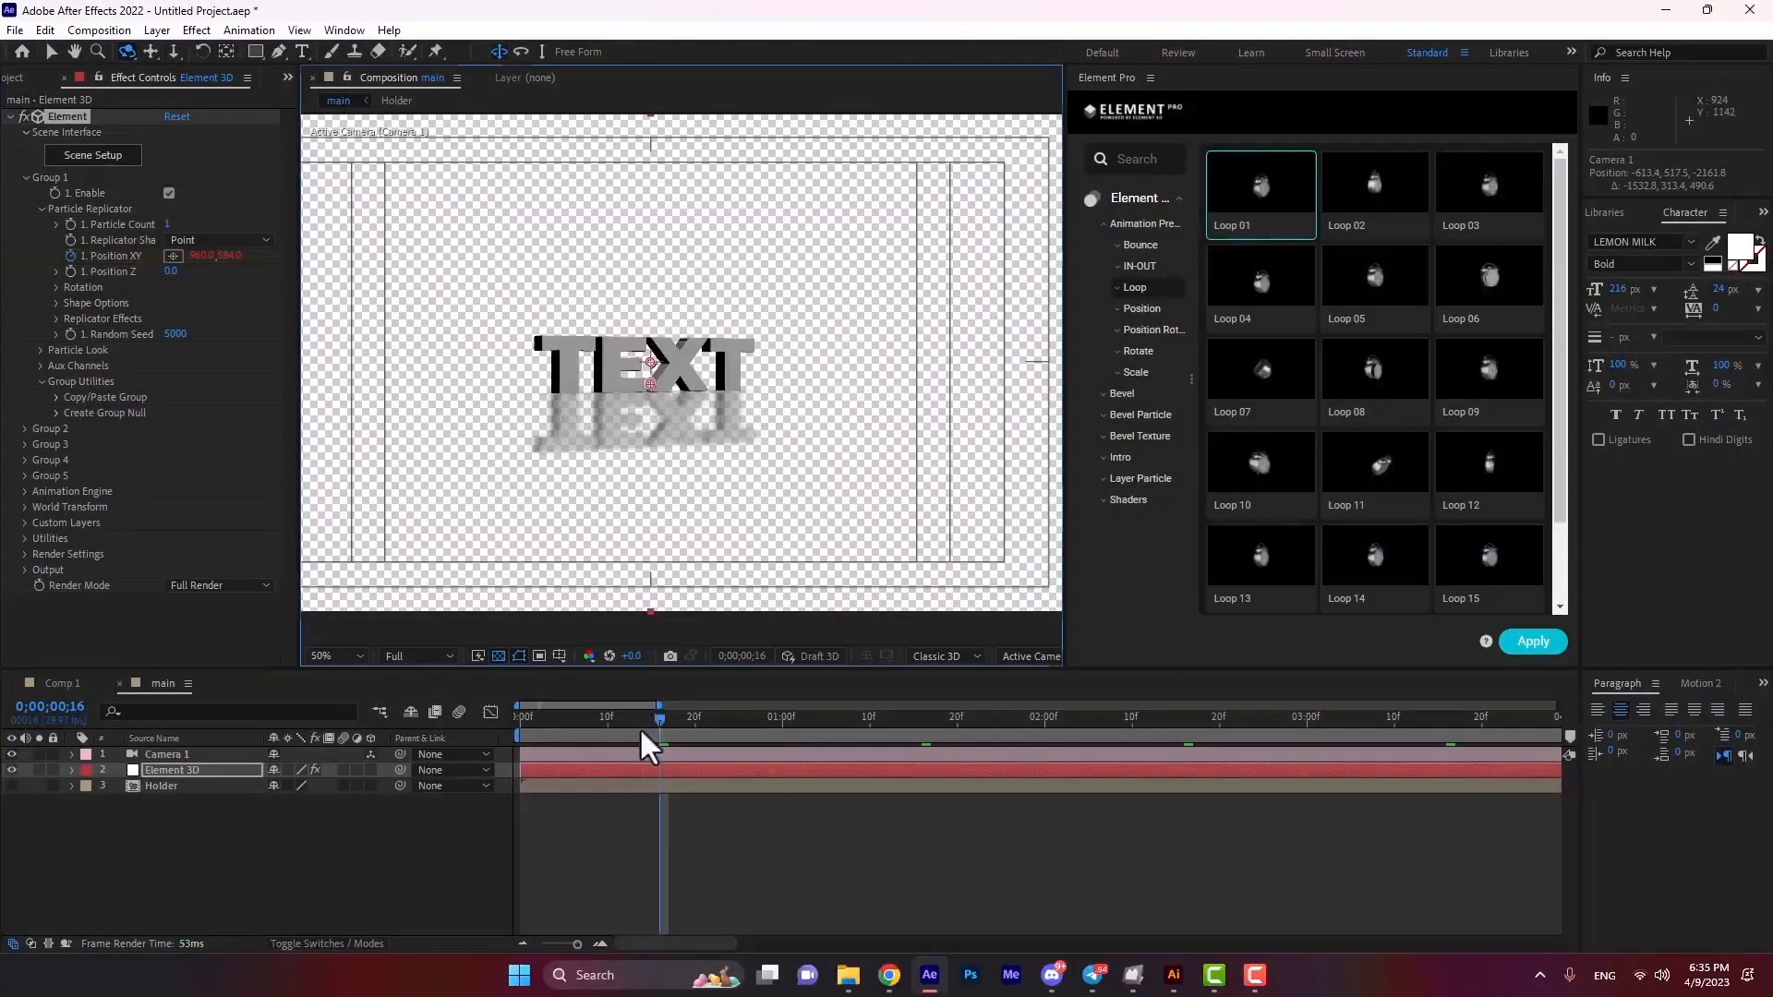
drag(639, 720, 515, 717)
key(space)
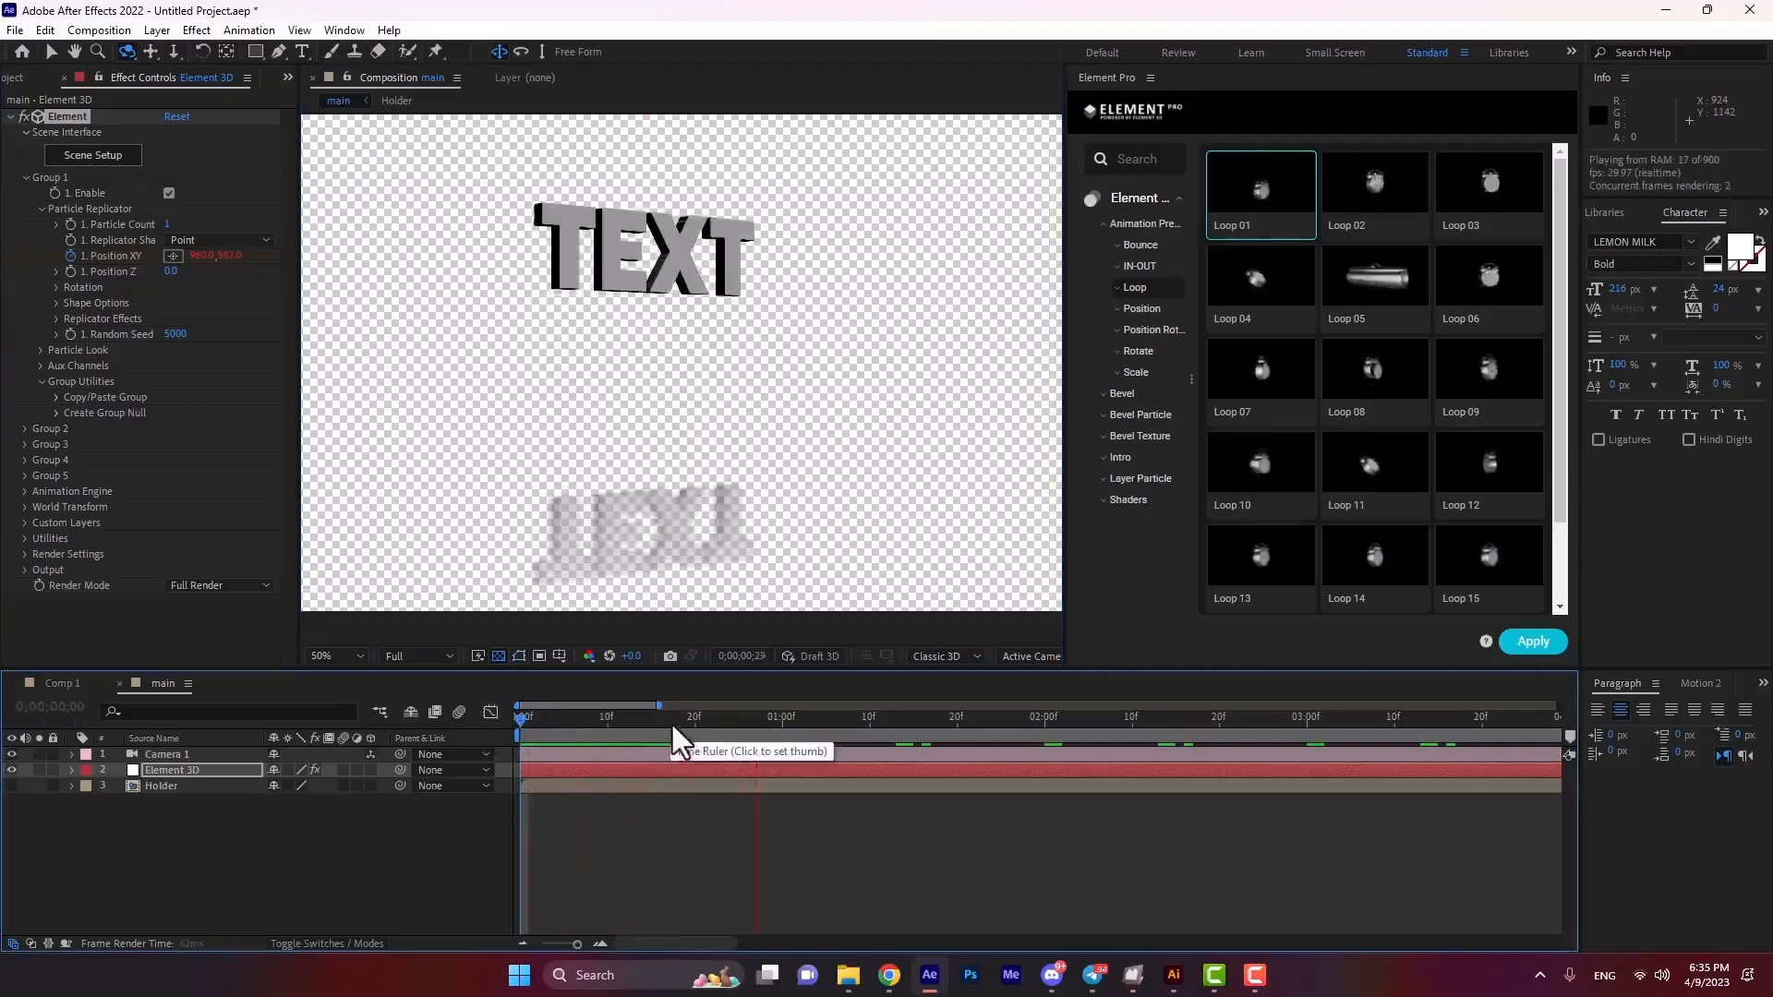
click(896, 736)
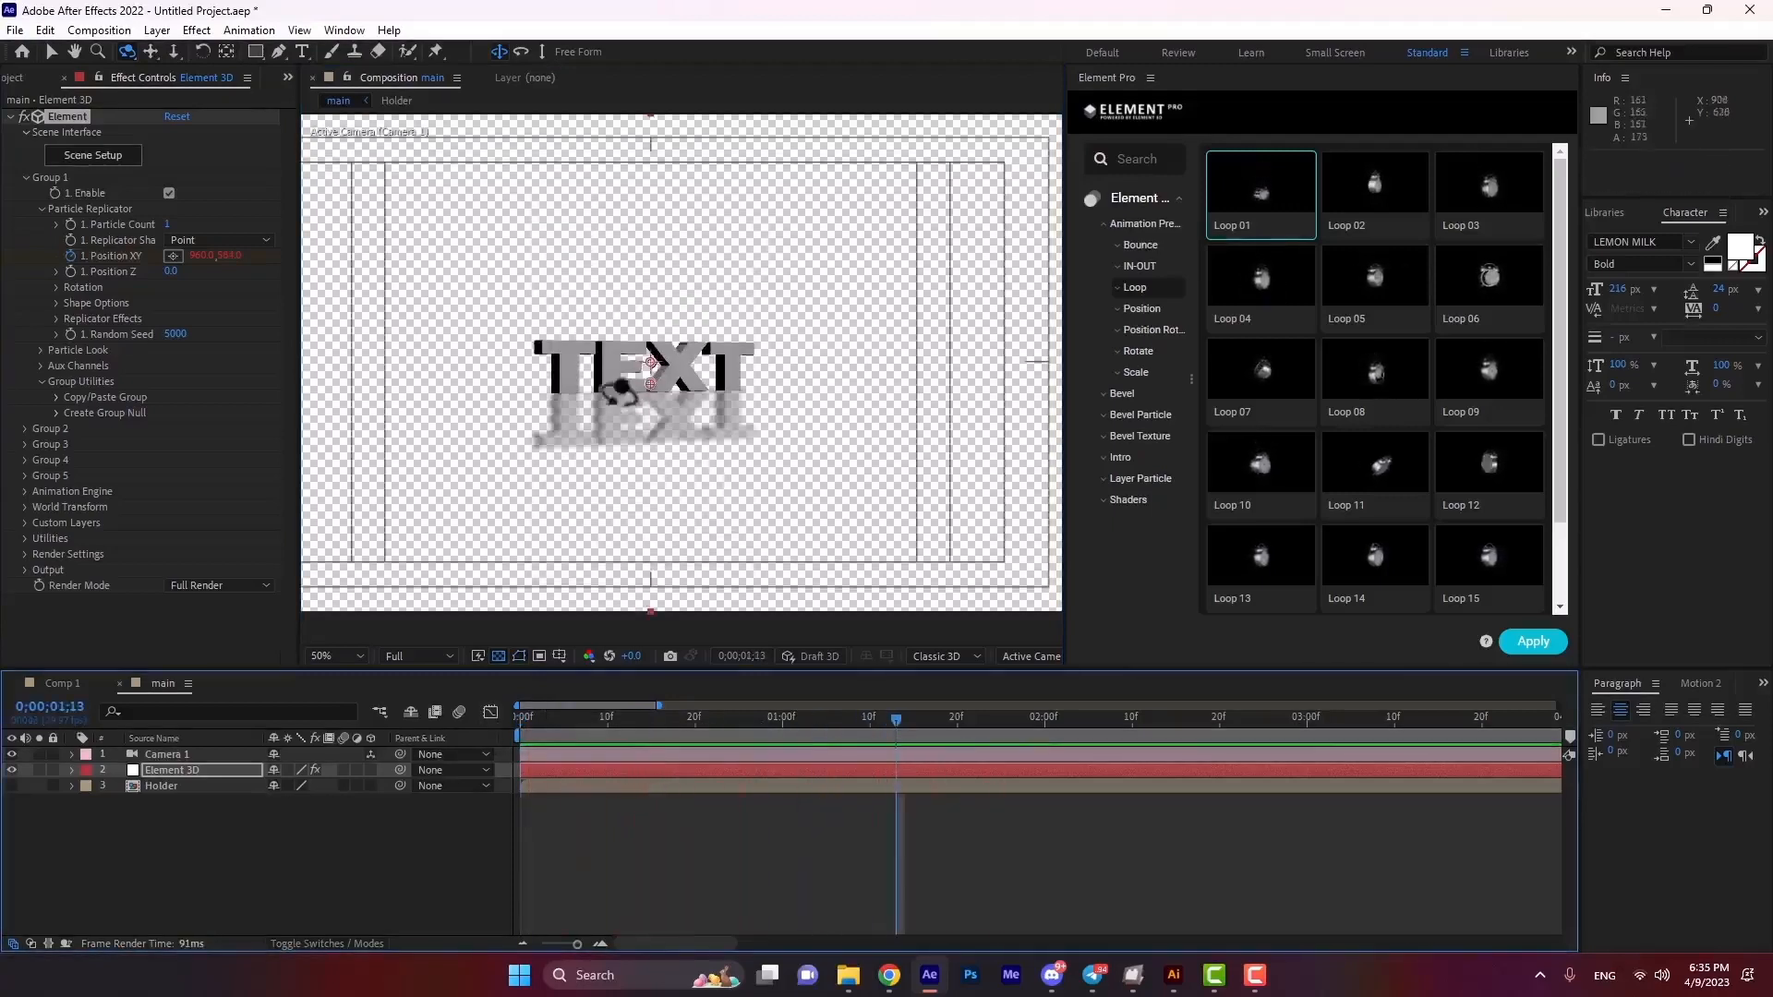
Bring the camera closer to the 3D text and reframe it with the camera tools.
key(c)
drag(610, 375, 644, 176)
key(c)
Disable the Plane Model in the Element 3D scene to remove the floor reflection, accept, and scrub through the animation.
click(194, 763)
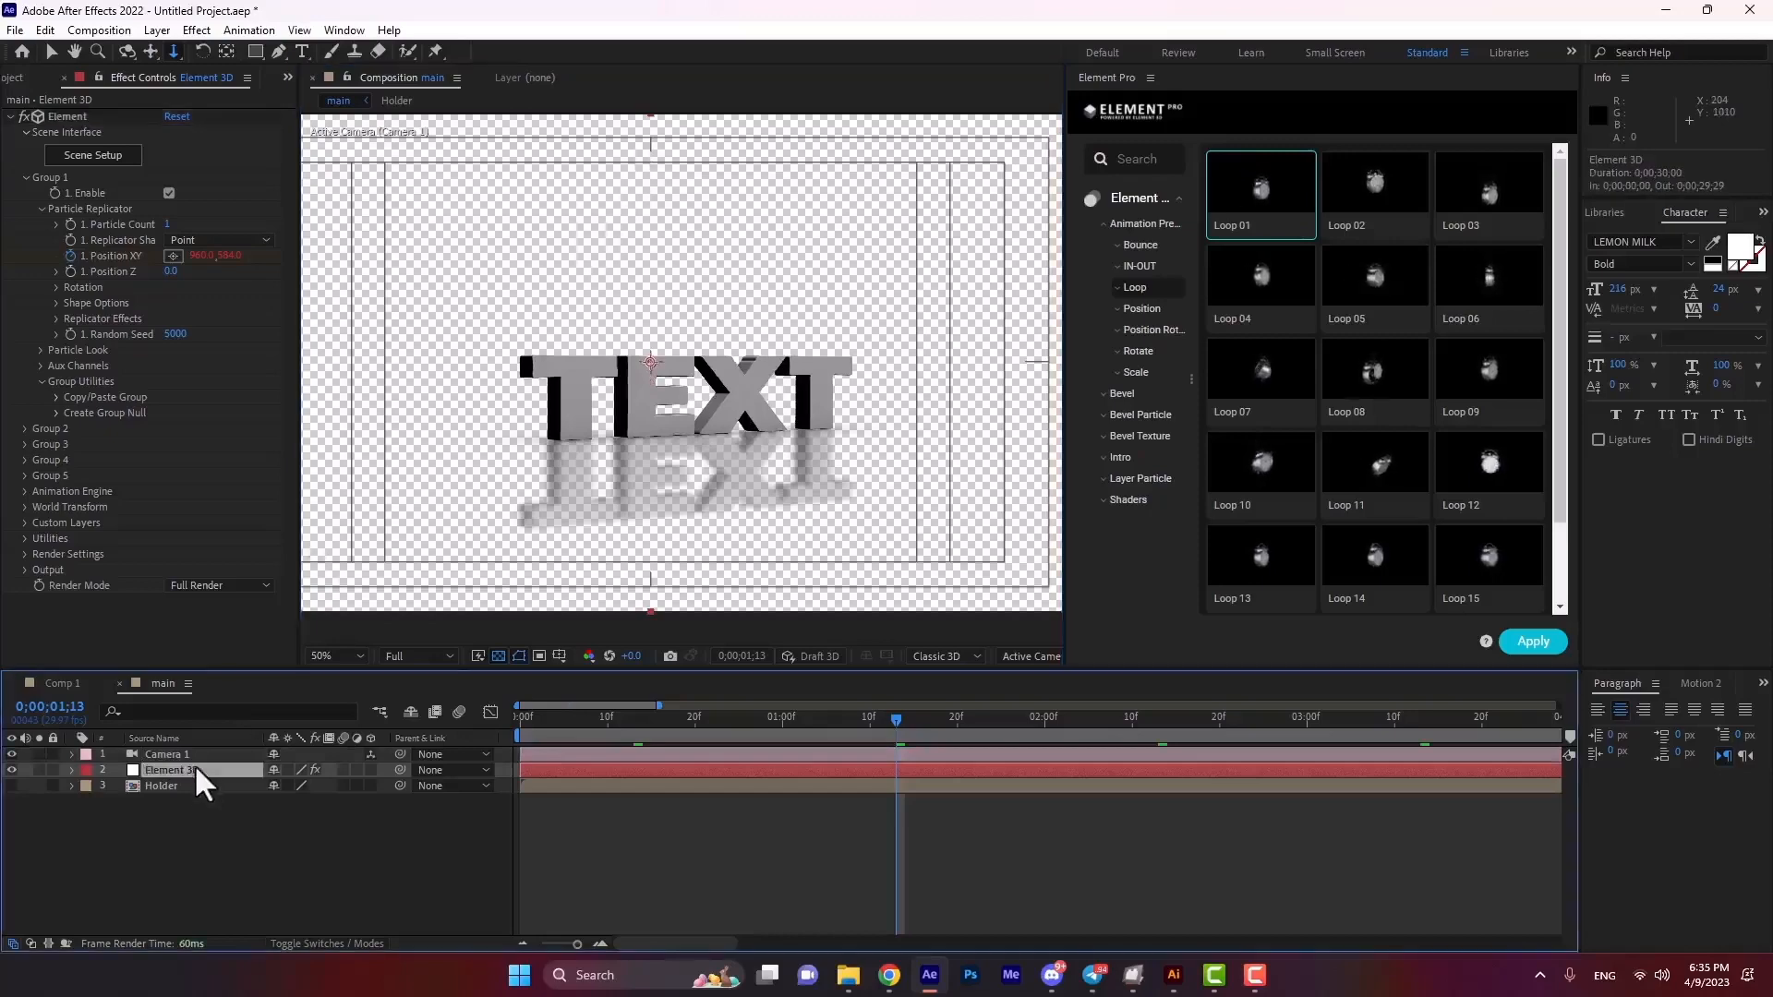
click(104, 163)
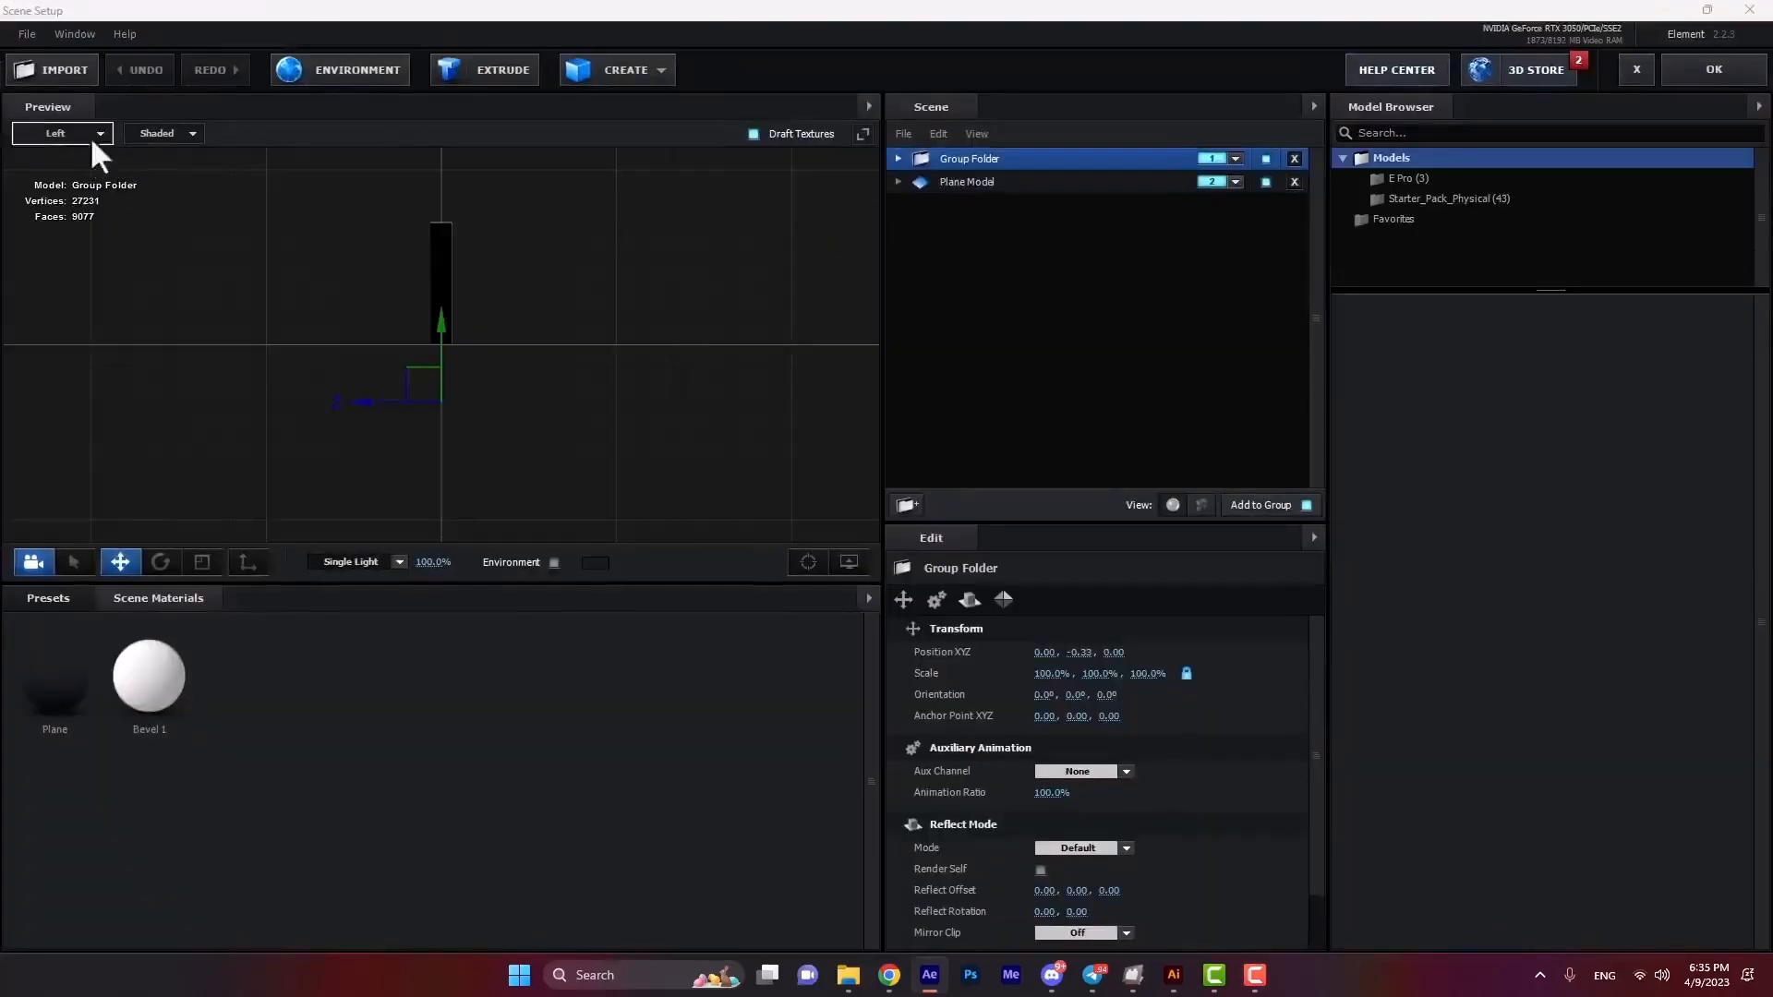
click(92, 139)
click(58, 159)
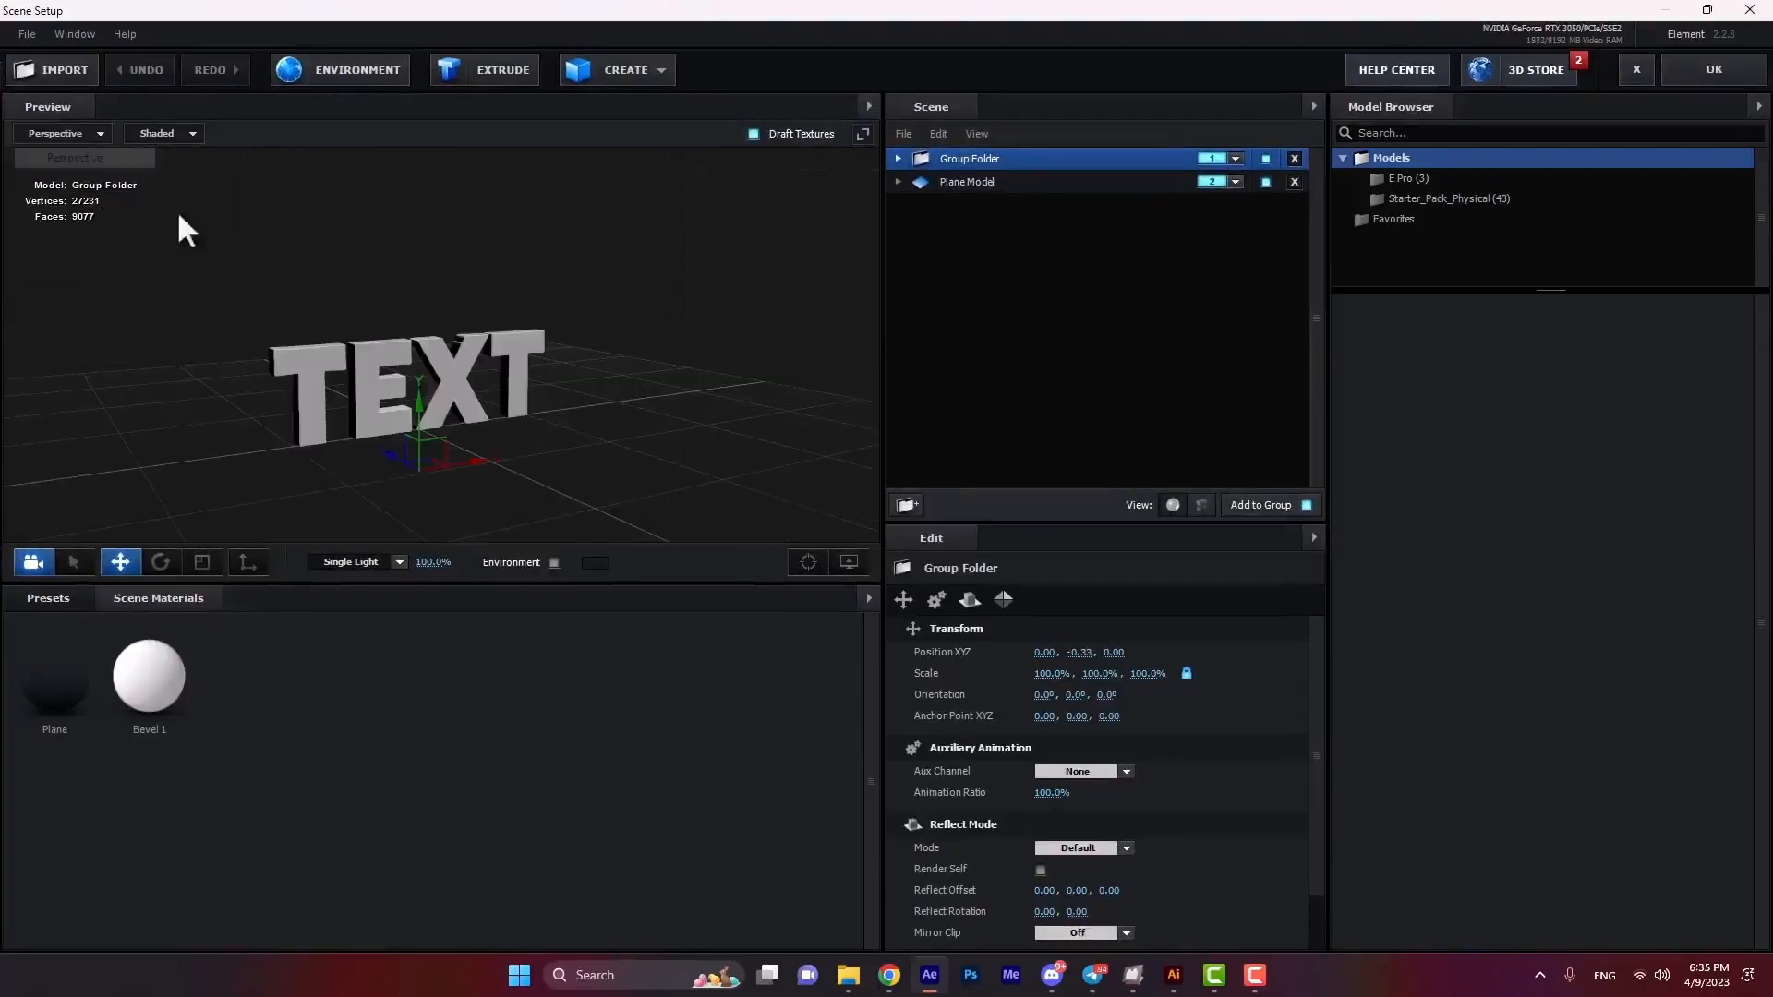
click(1266, 181)
click(968, 181)
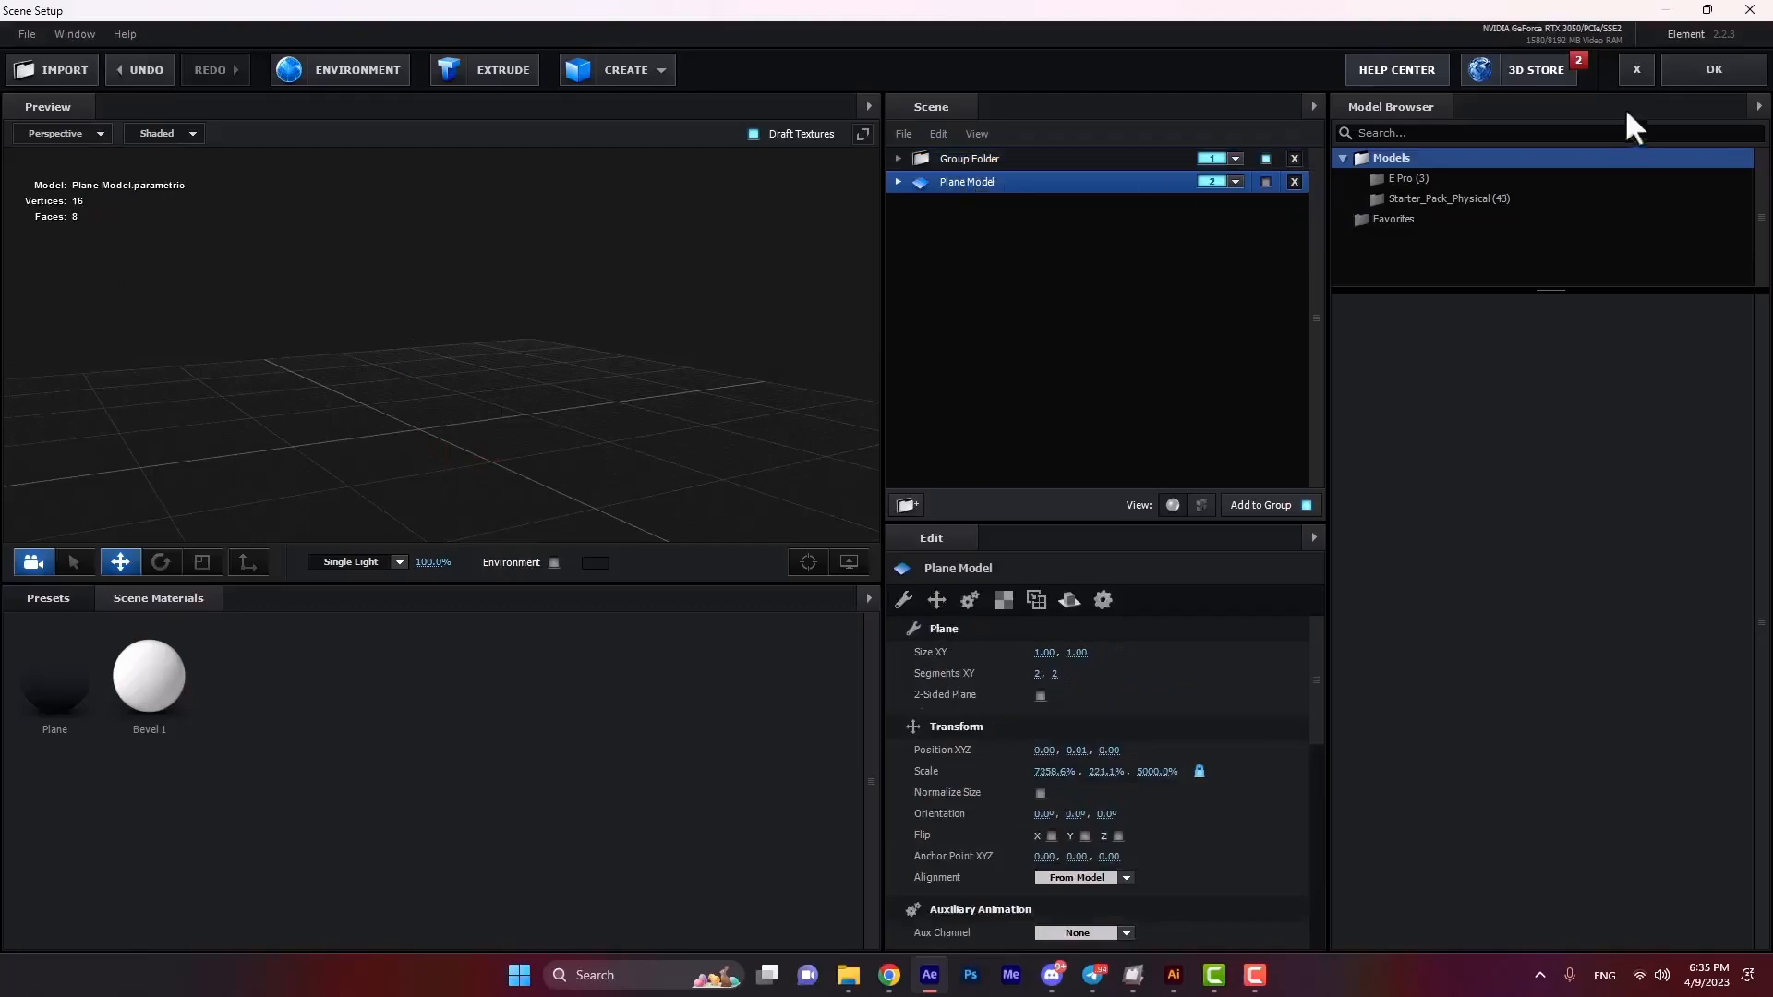
click(1705, 65)
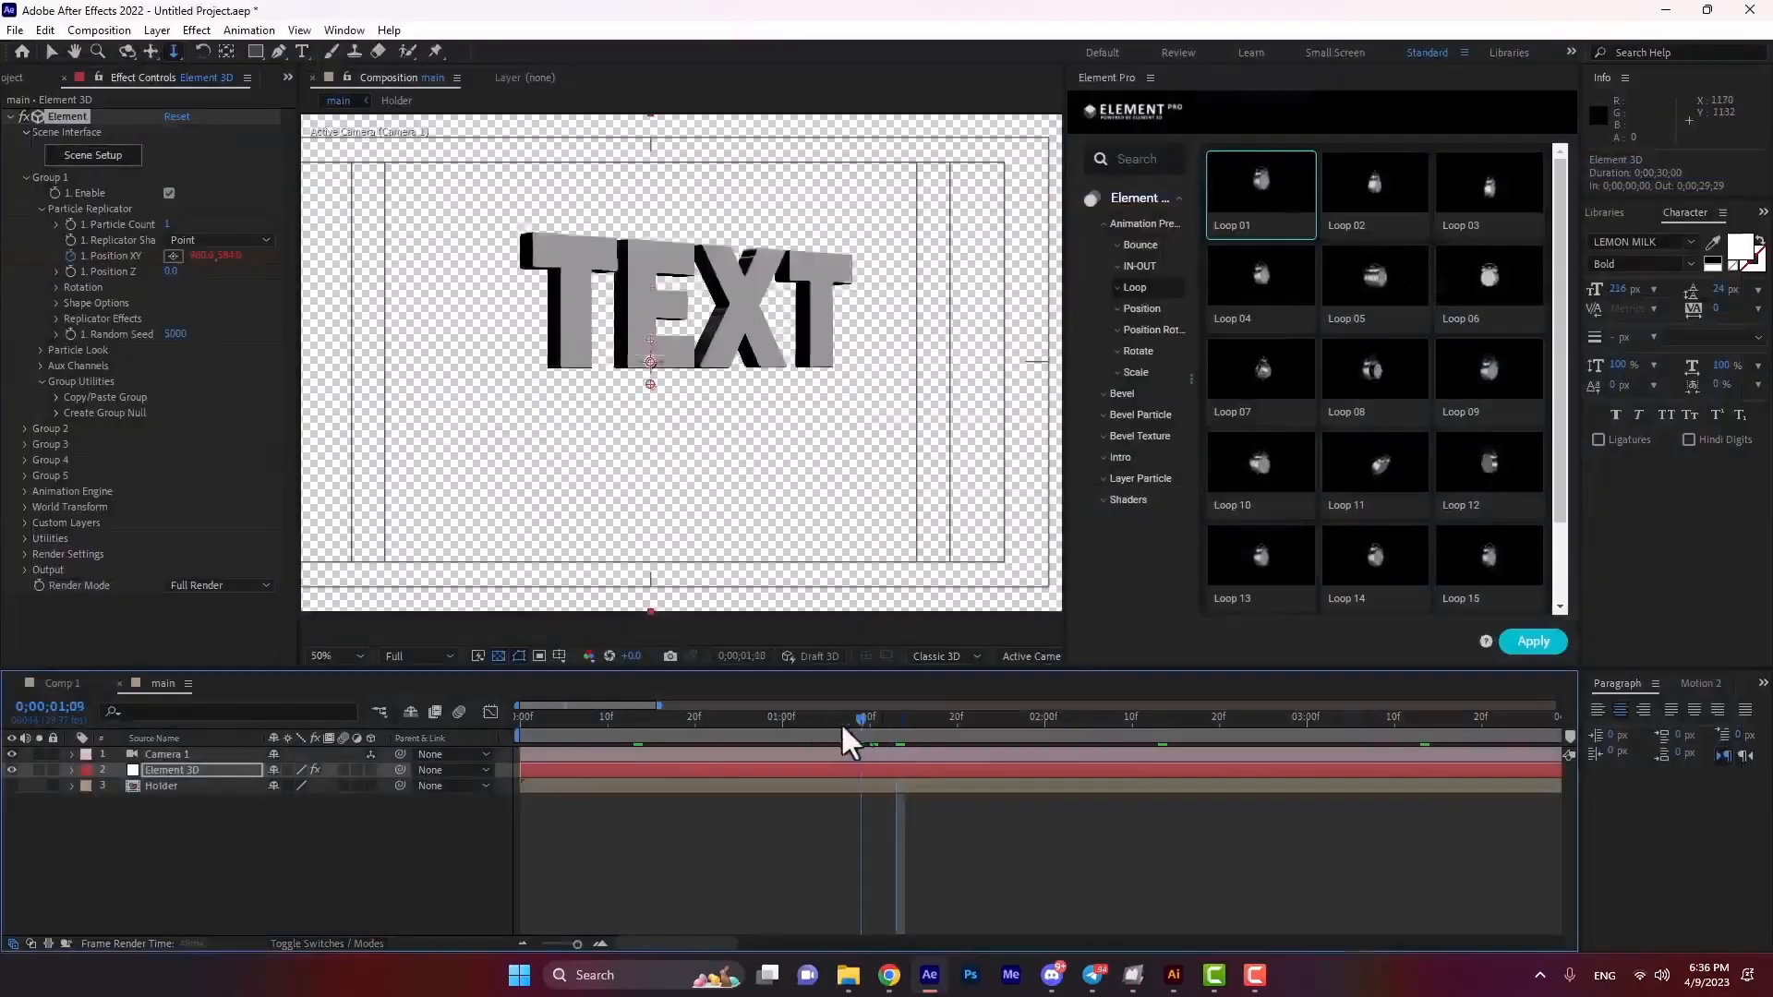
drag(843, 730, 1037, 725)
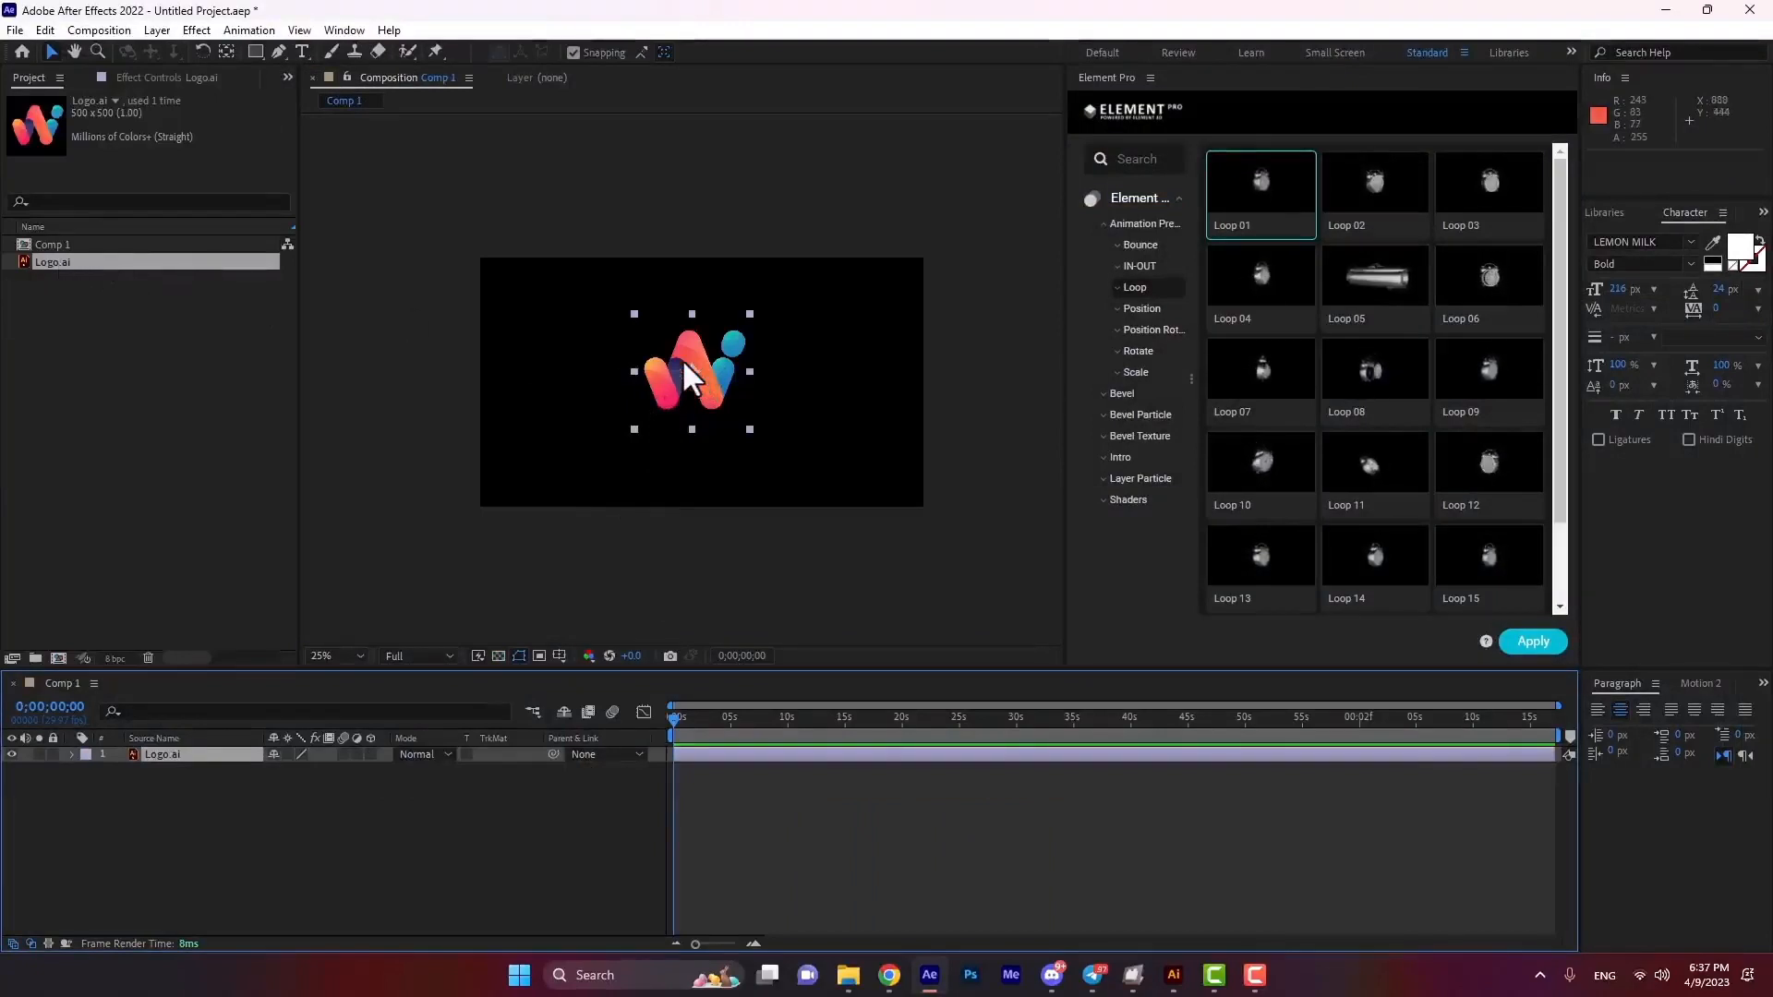
Apply the Bounce 02 animation preset to the Logo.ai layer, accept the Auto-trace defaults, and scrub through the animation.
click(1139, 246)
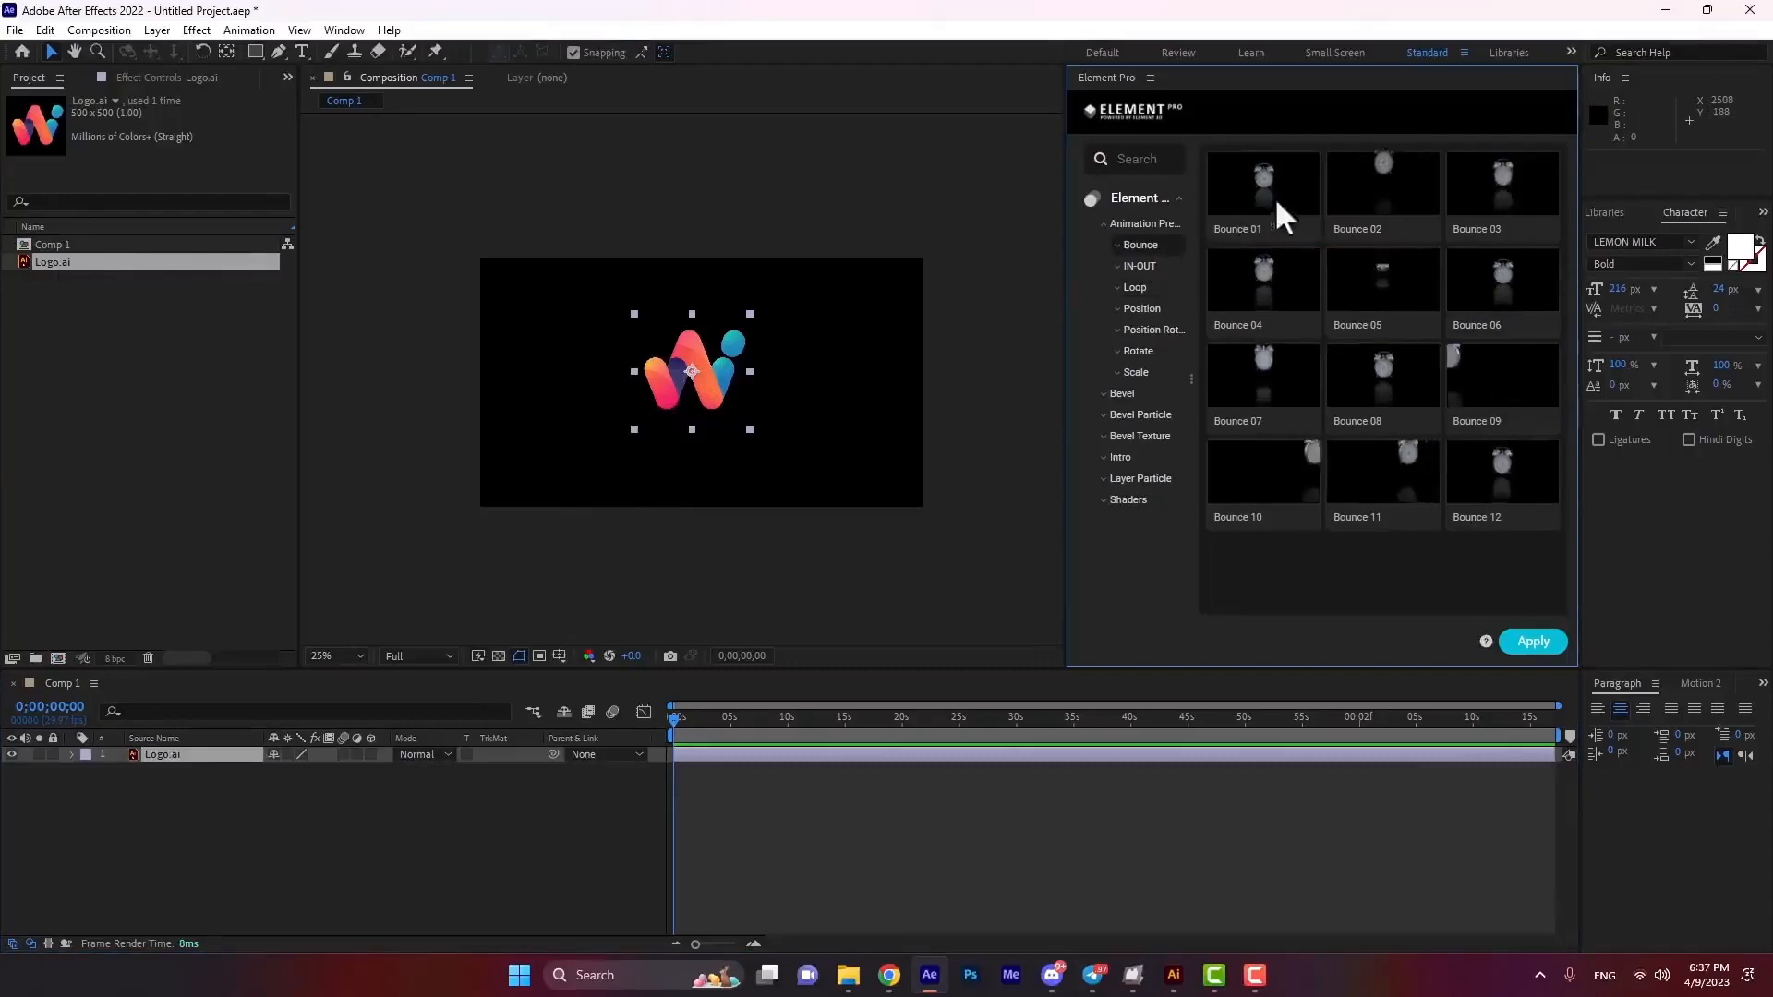
click(1384, 196)
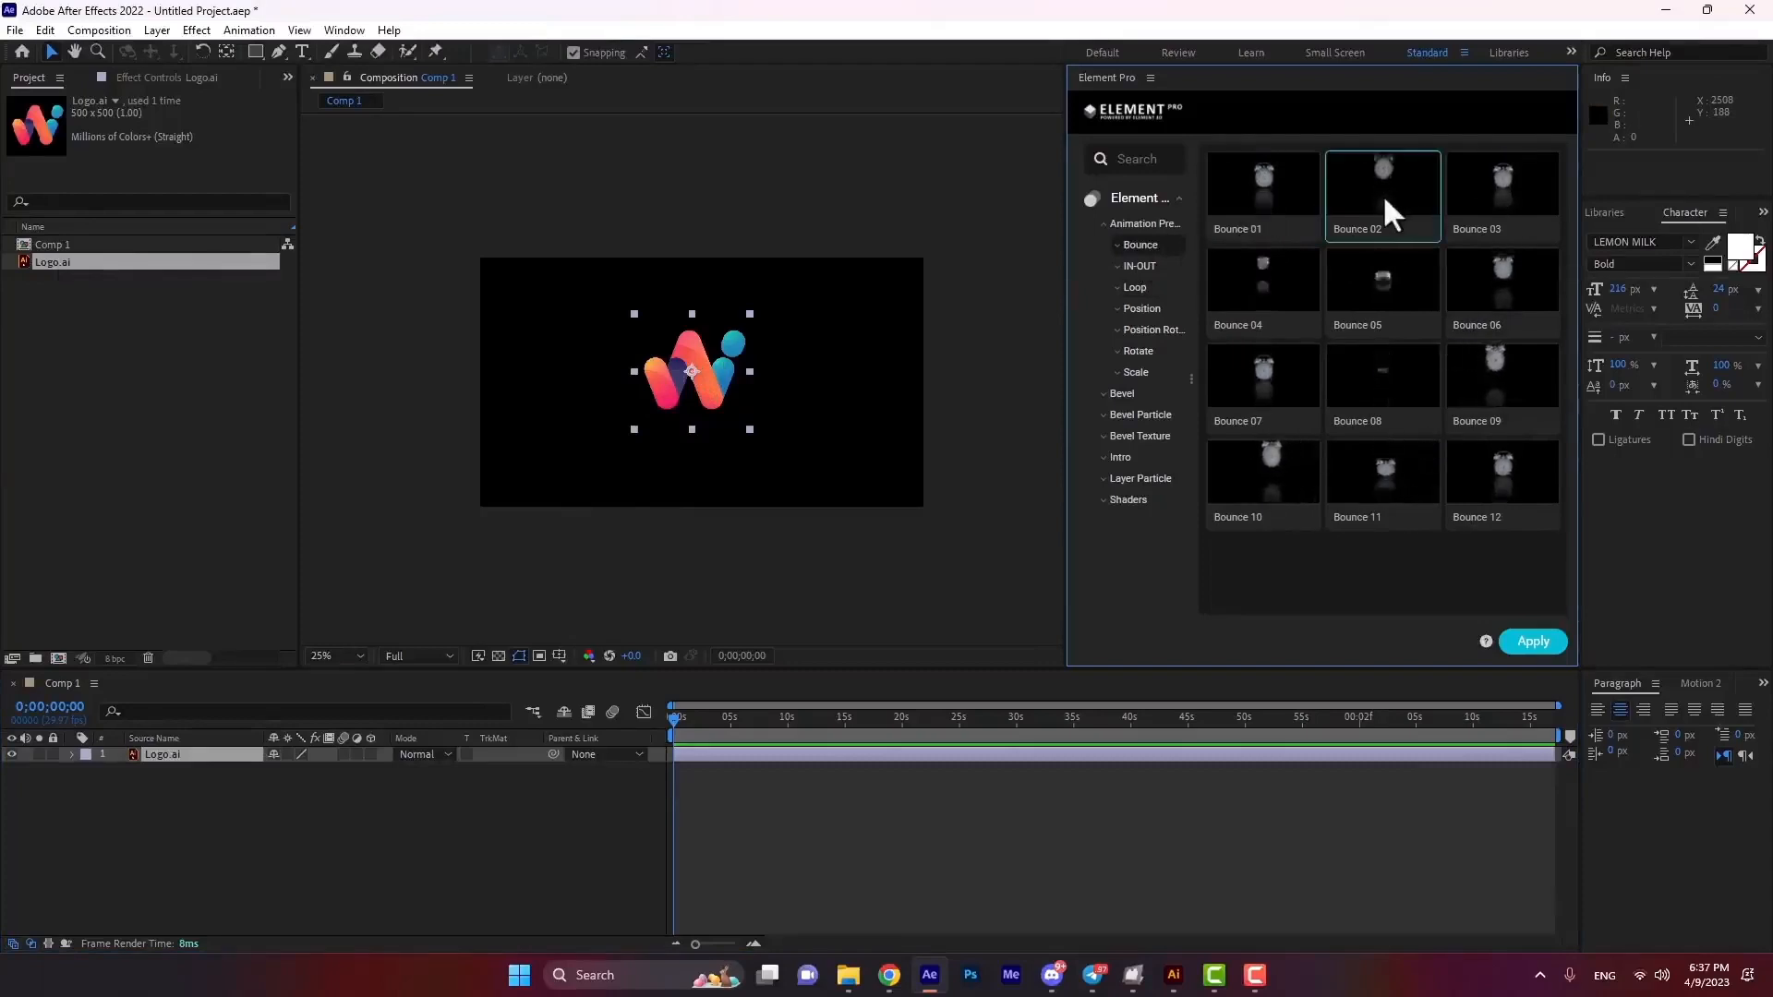
click(1534, 641)
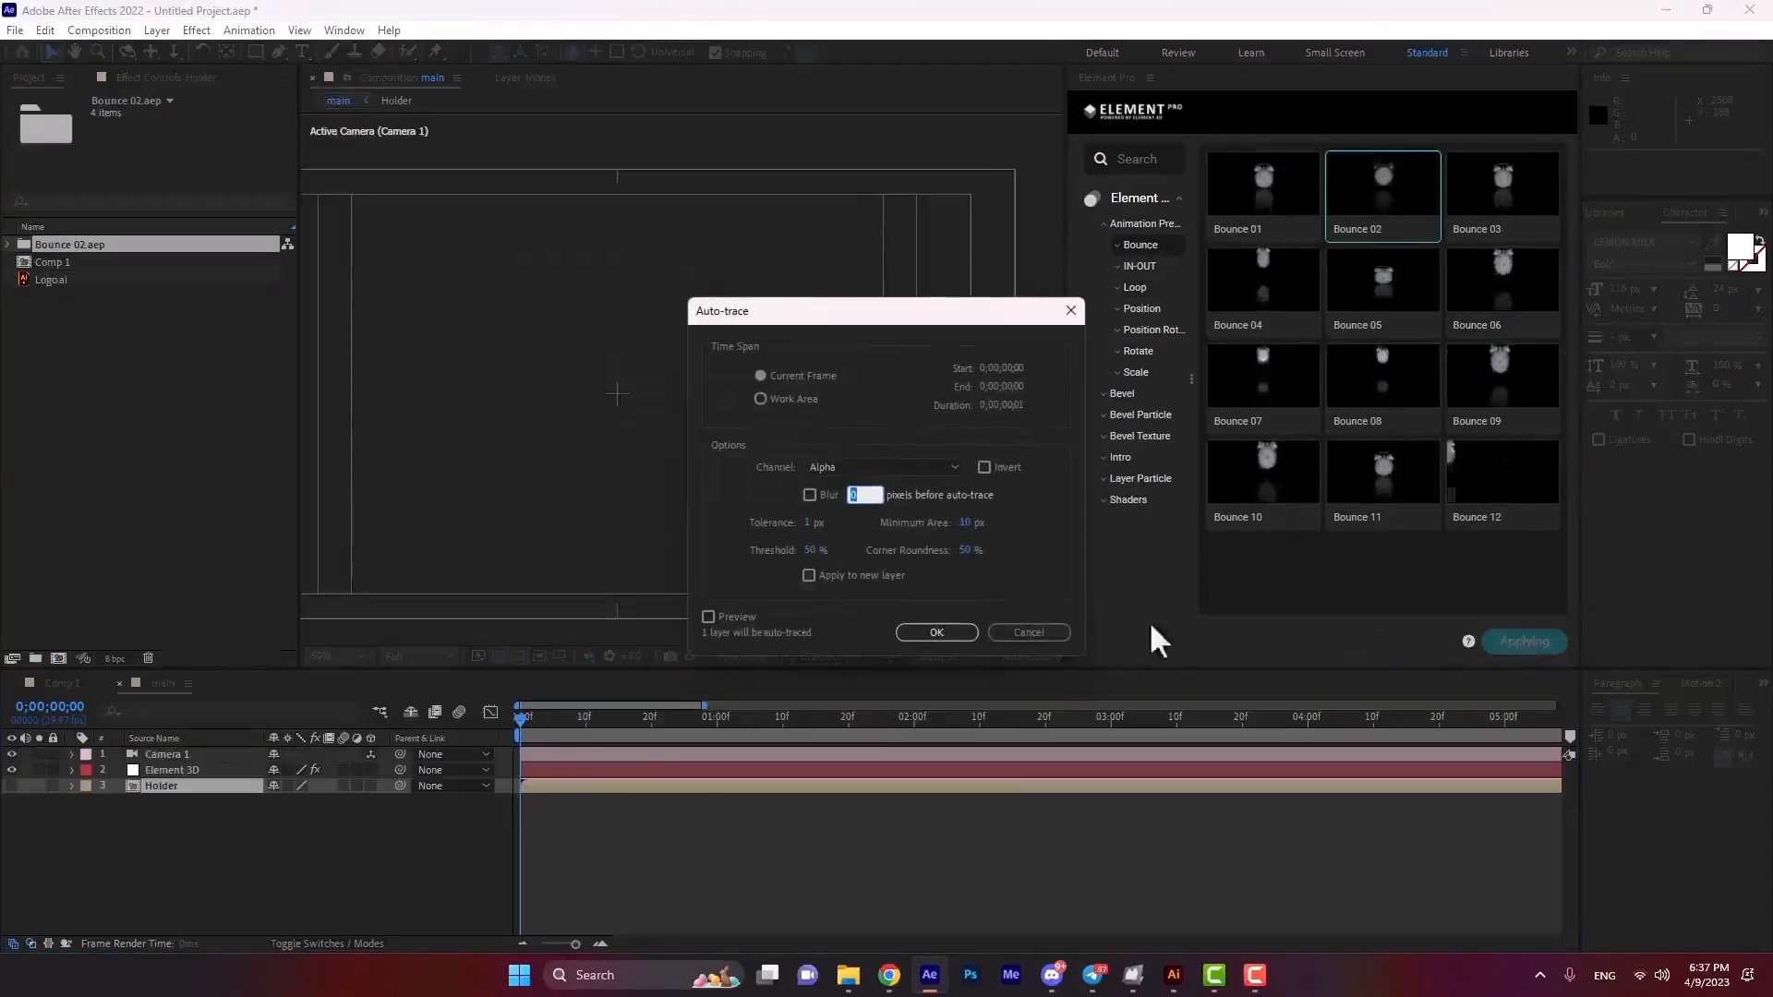
click(945, 631)
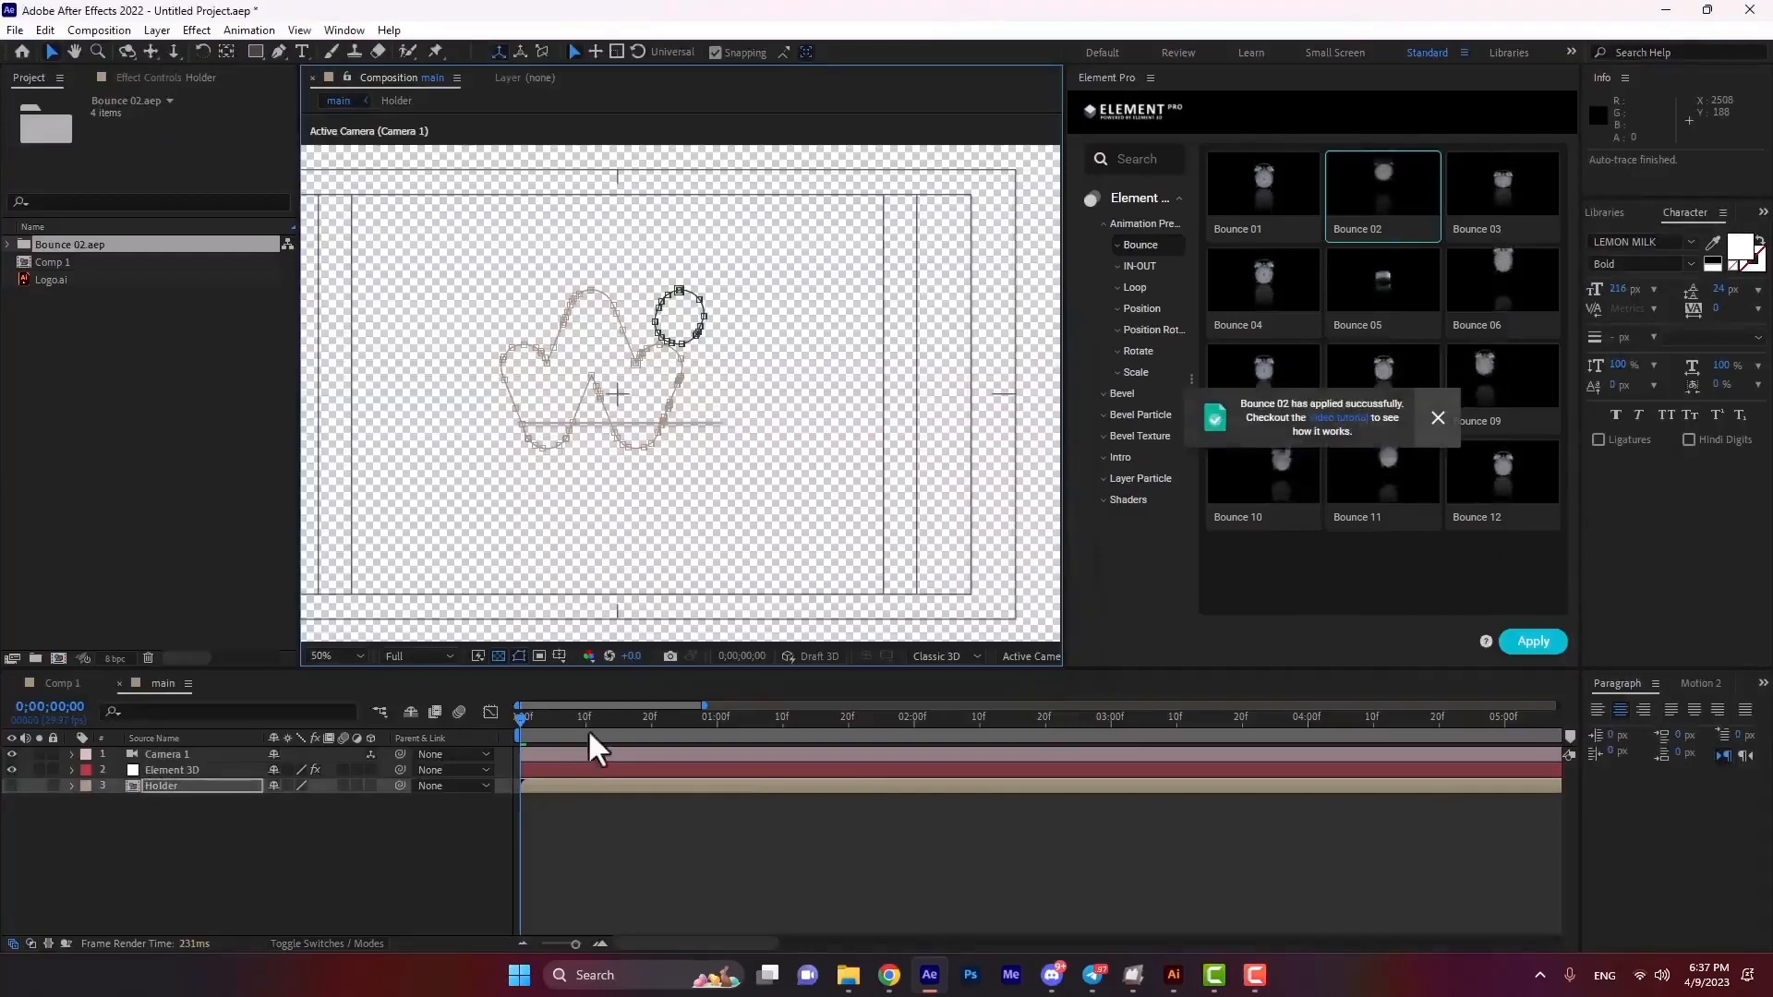
drag(614, 718, 842, 744)
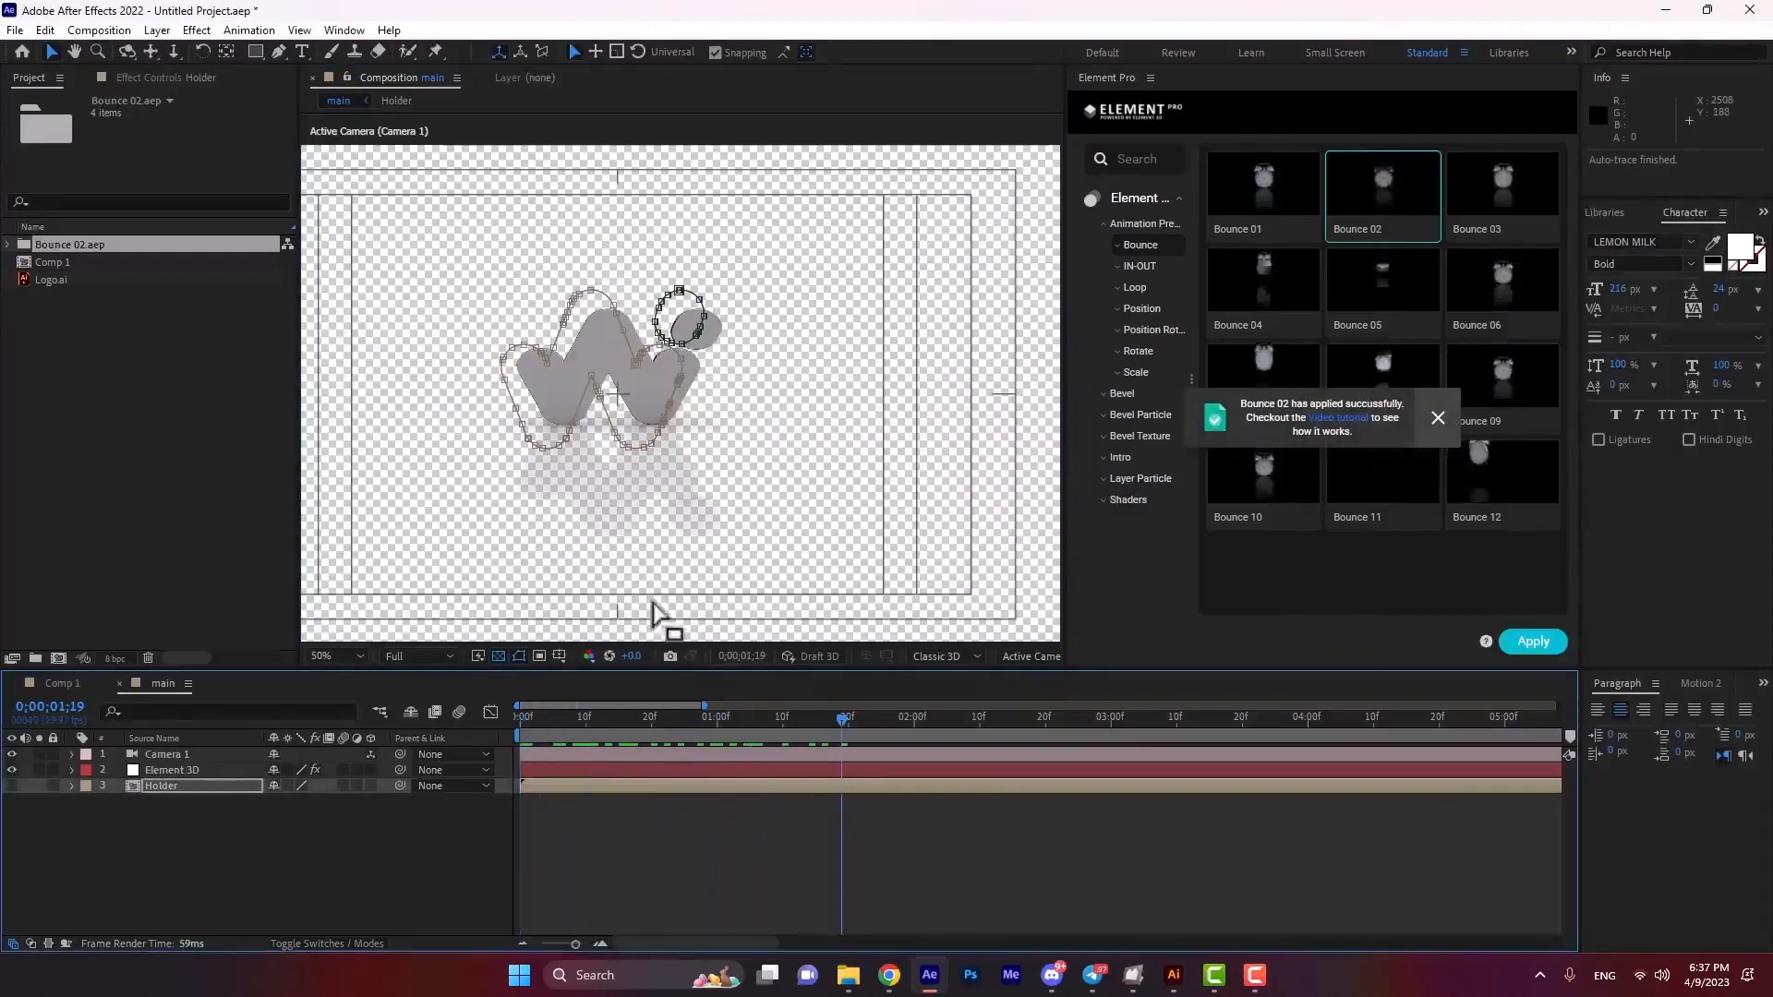
Raise the logo's Group Folder in the Element 3D scene to Y position 0.02 using the Left view, and return to Perspective.
click(180, 772)
click(155, 79)
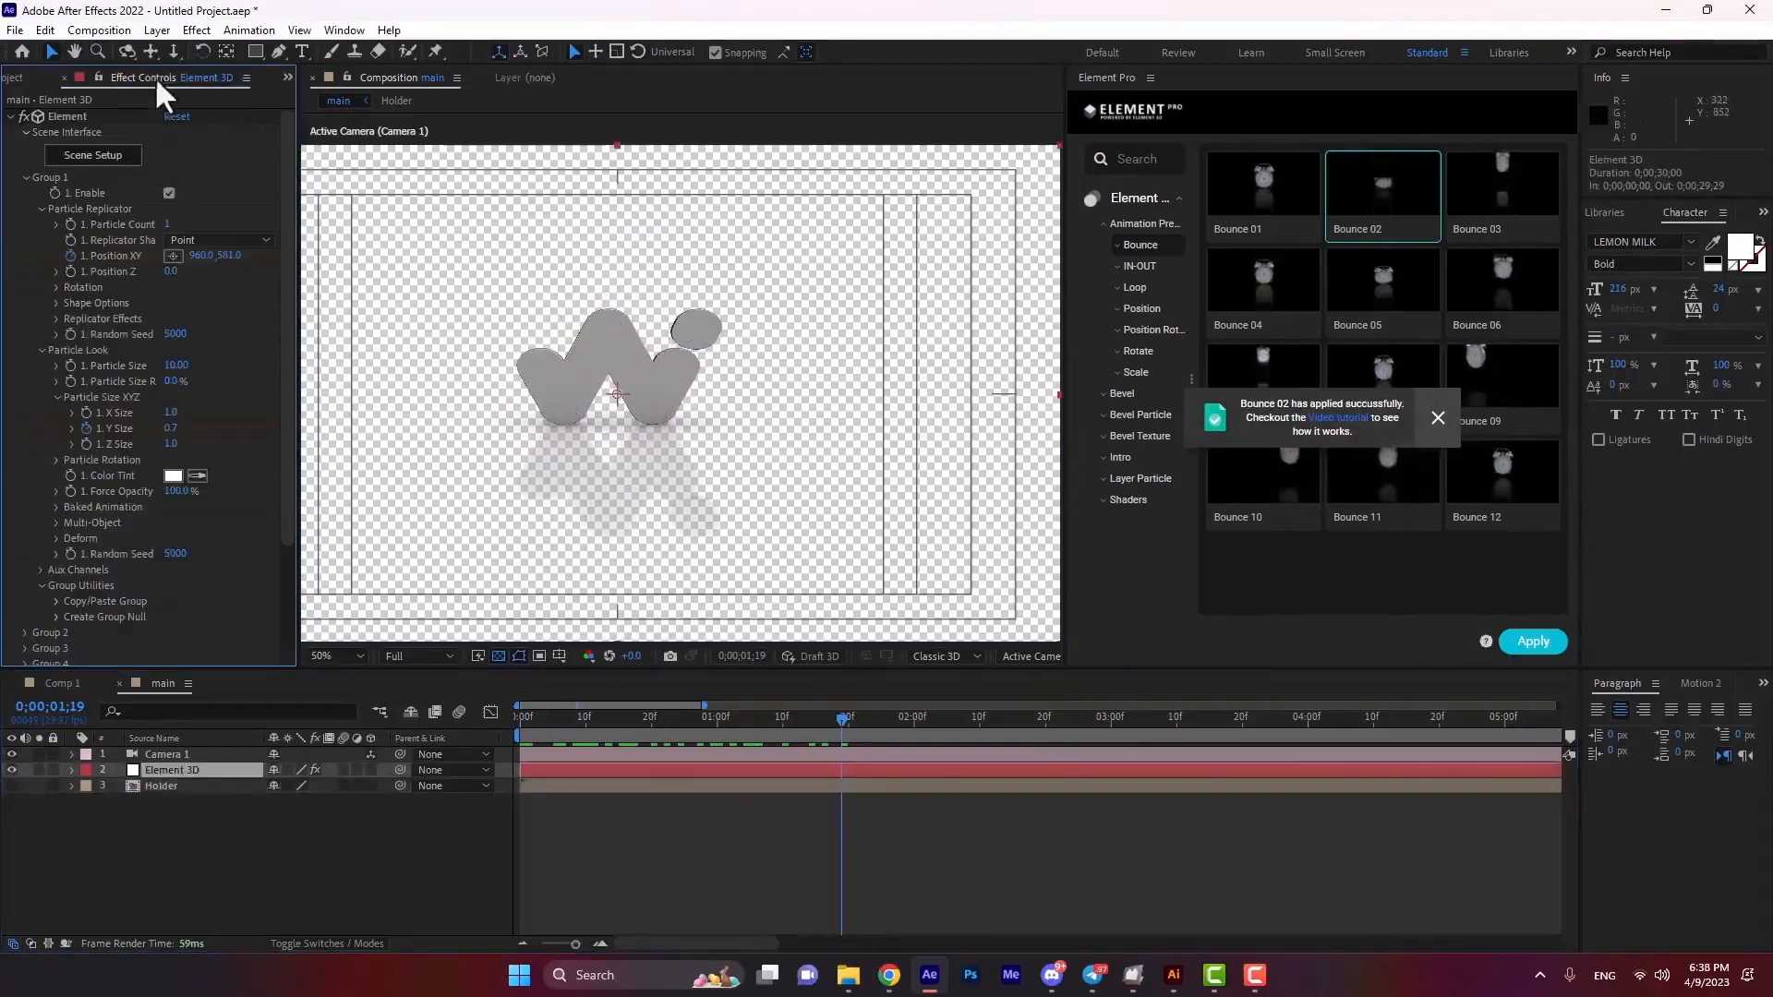
click(98, 166)
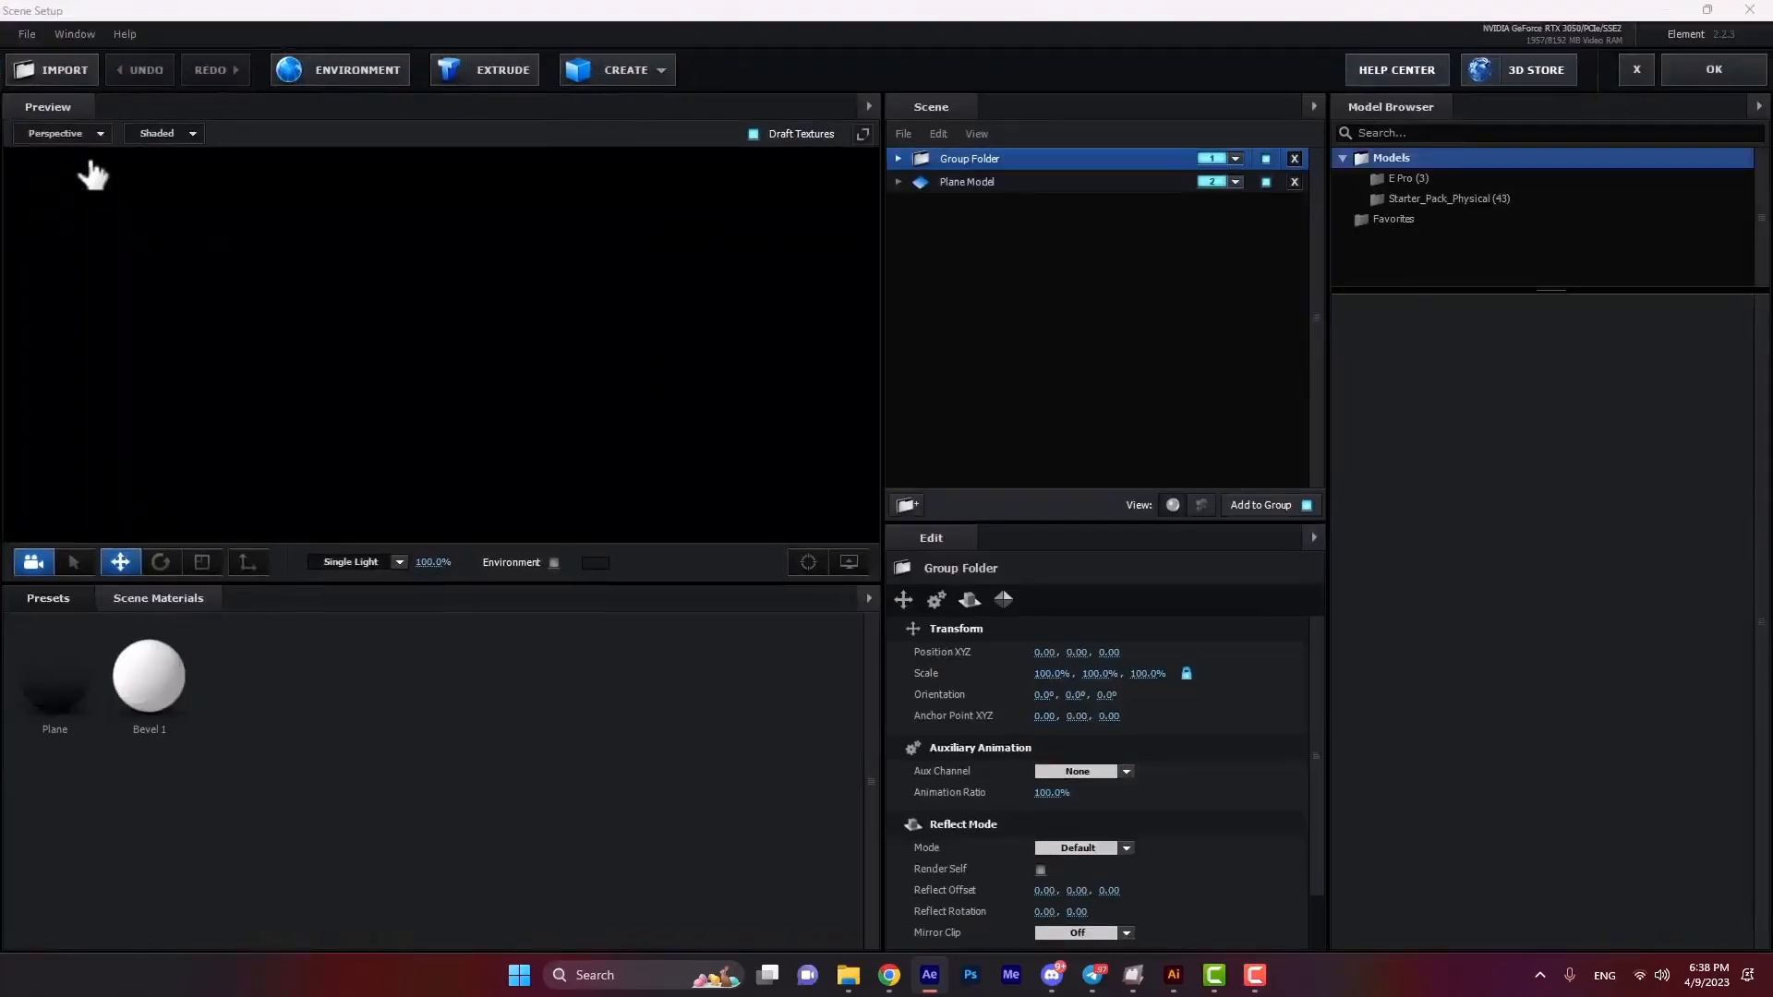
click(67, 135)
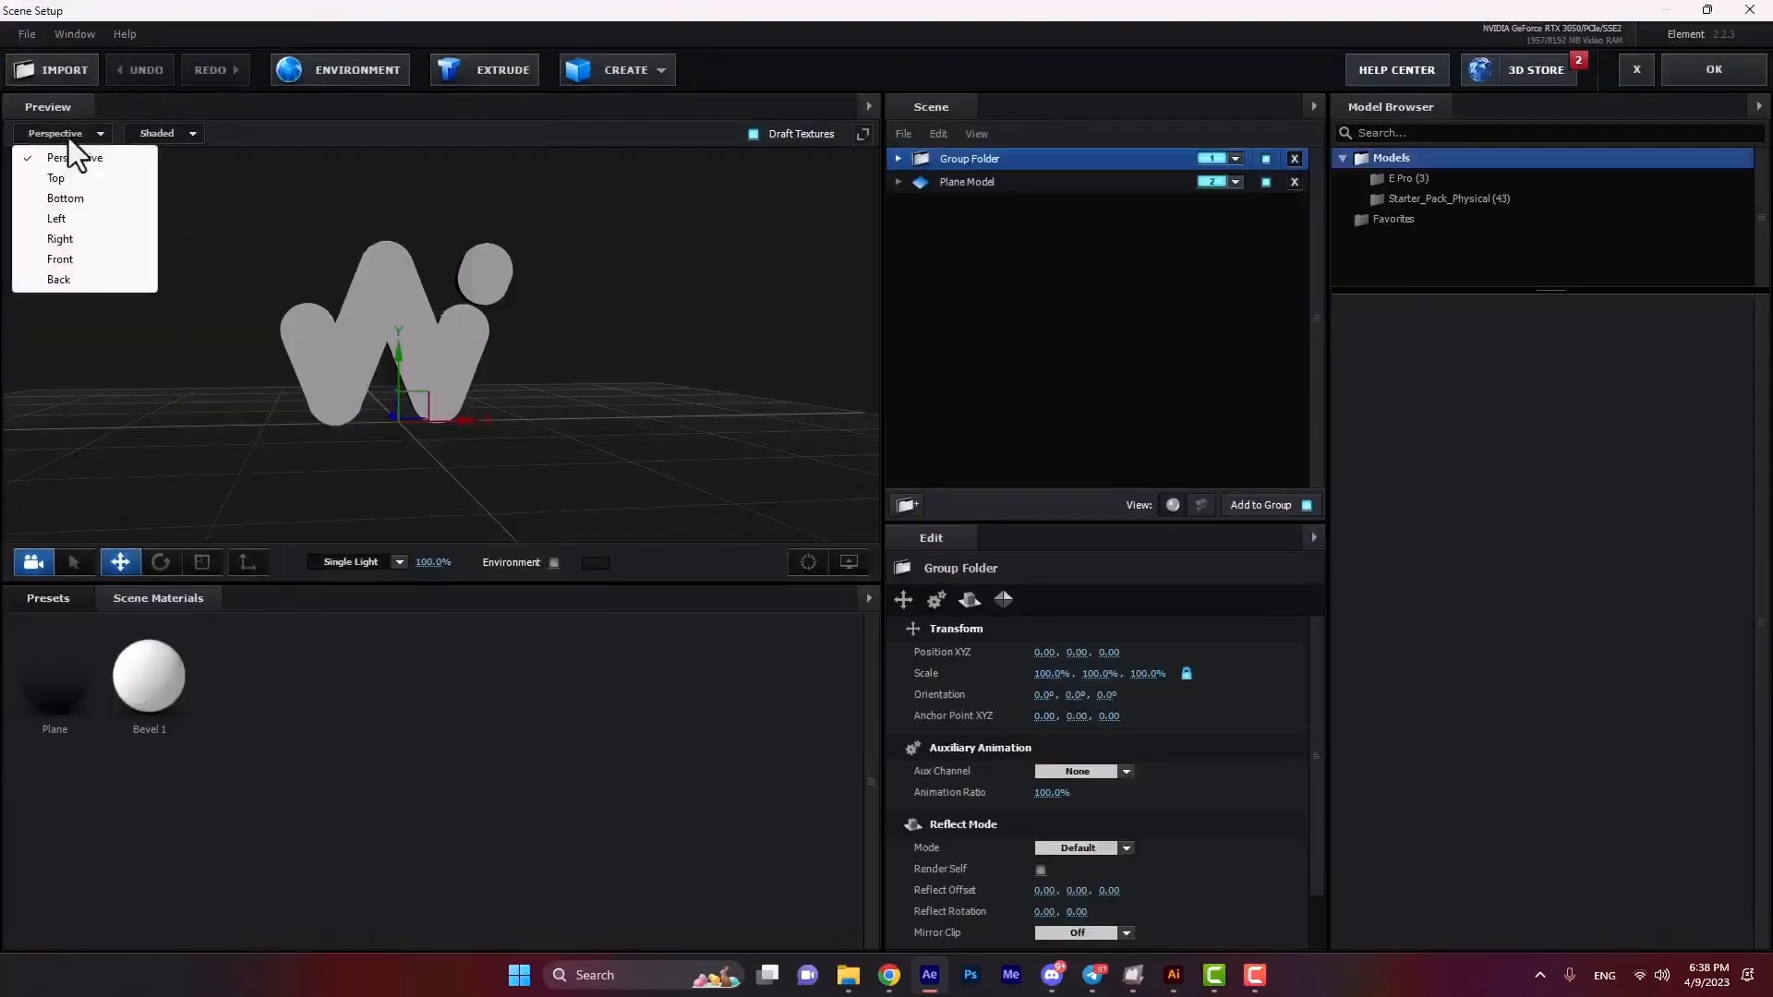
click(65, 220)
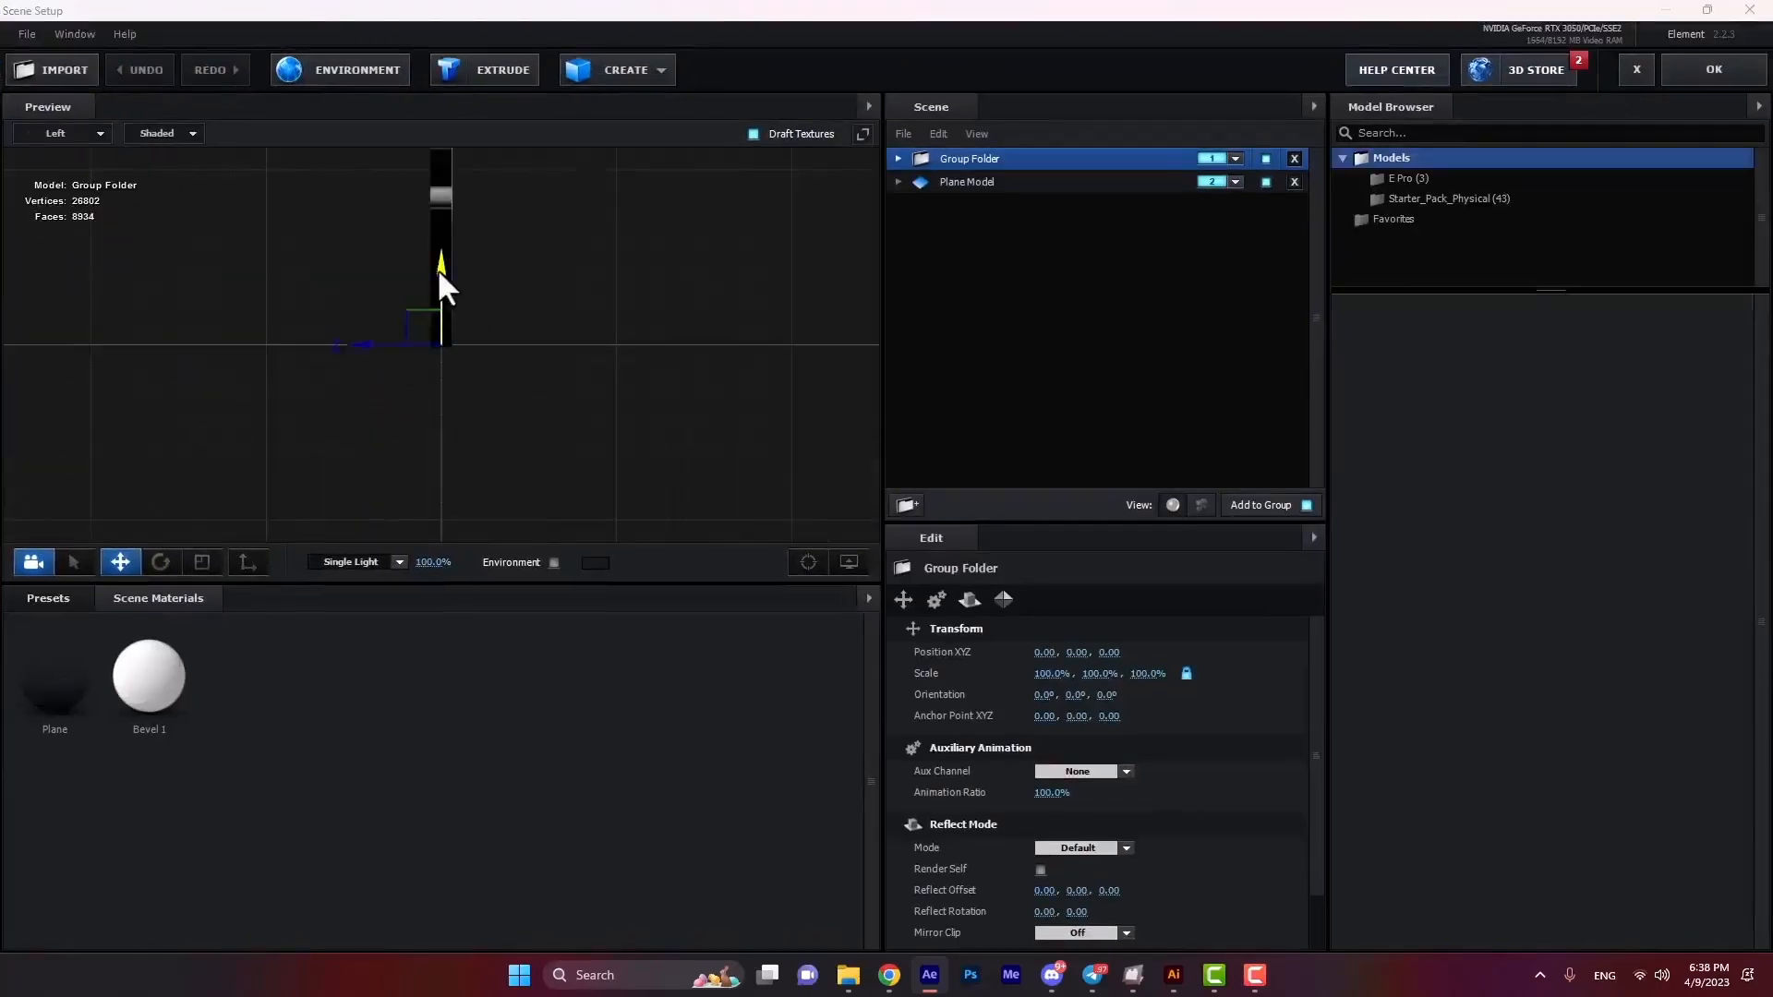
drag(437, 268, 440, 264)
click(85, 140)
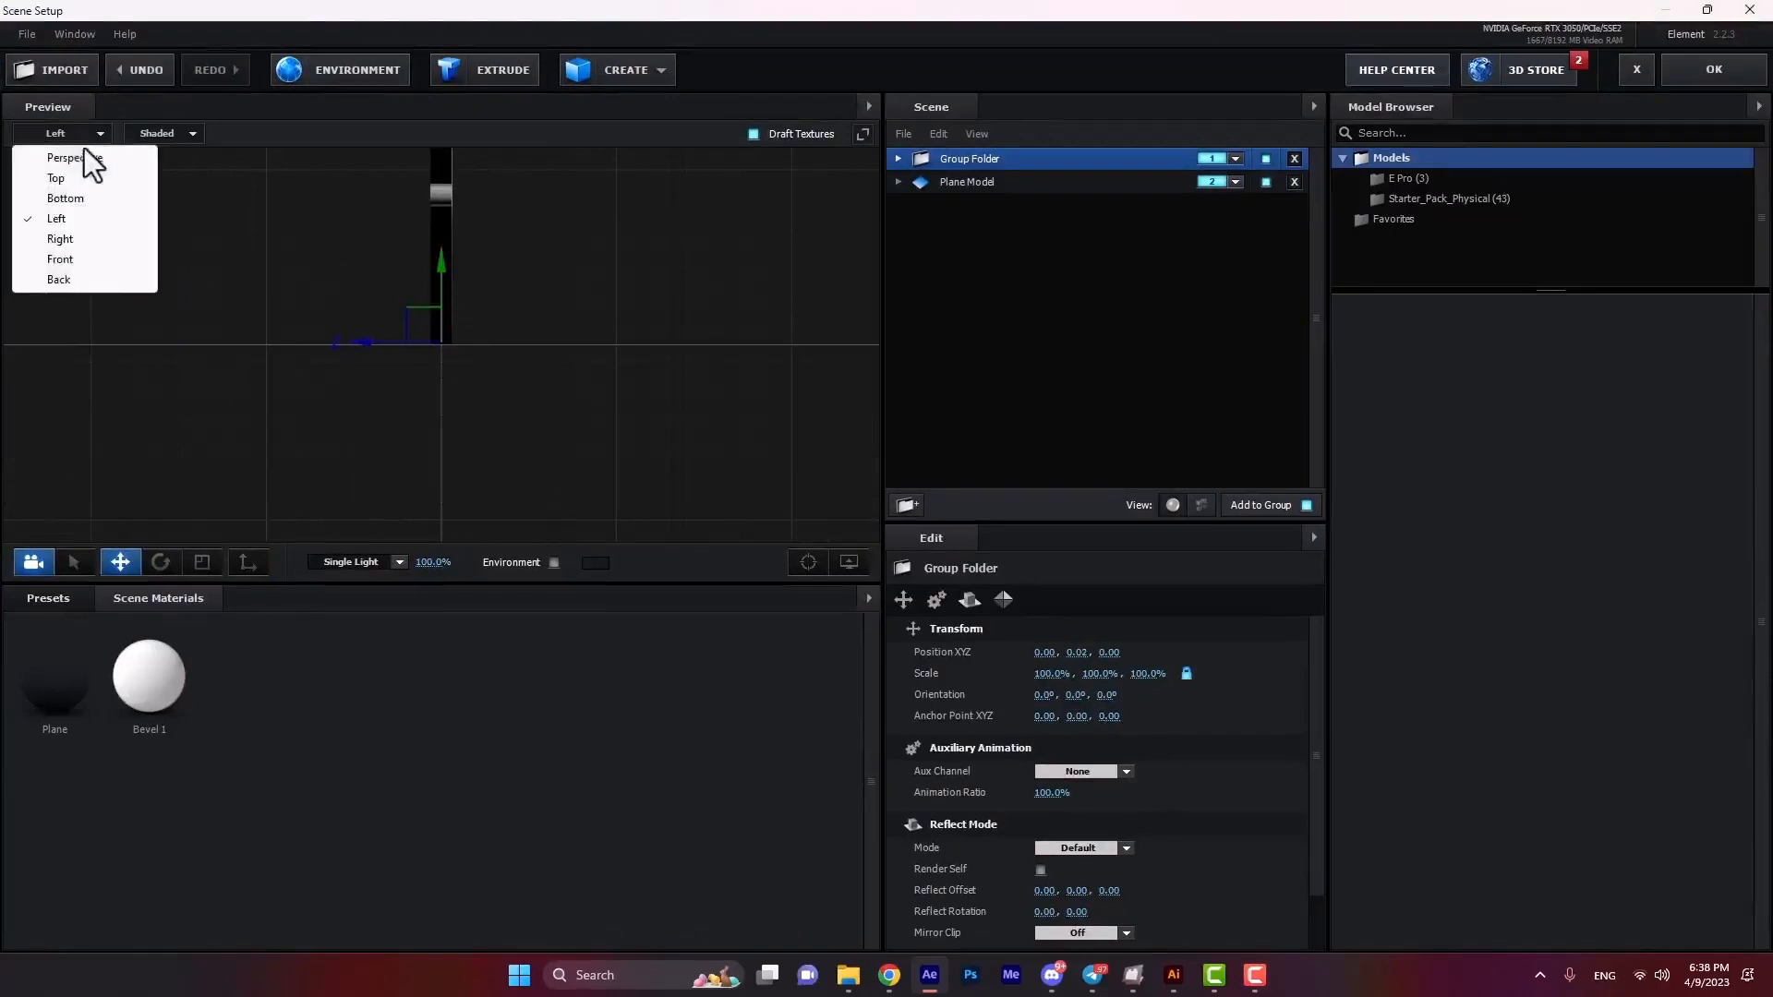
click(75, 158)
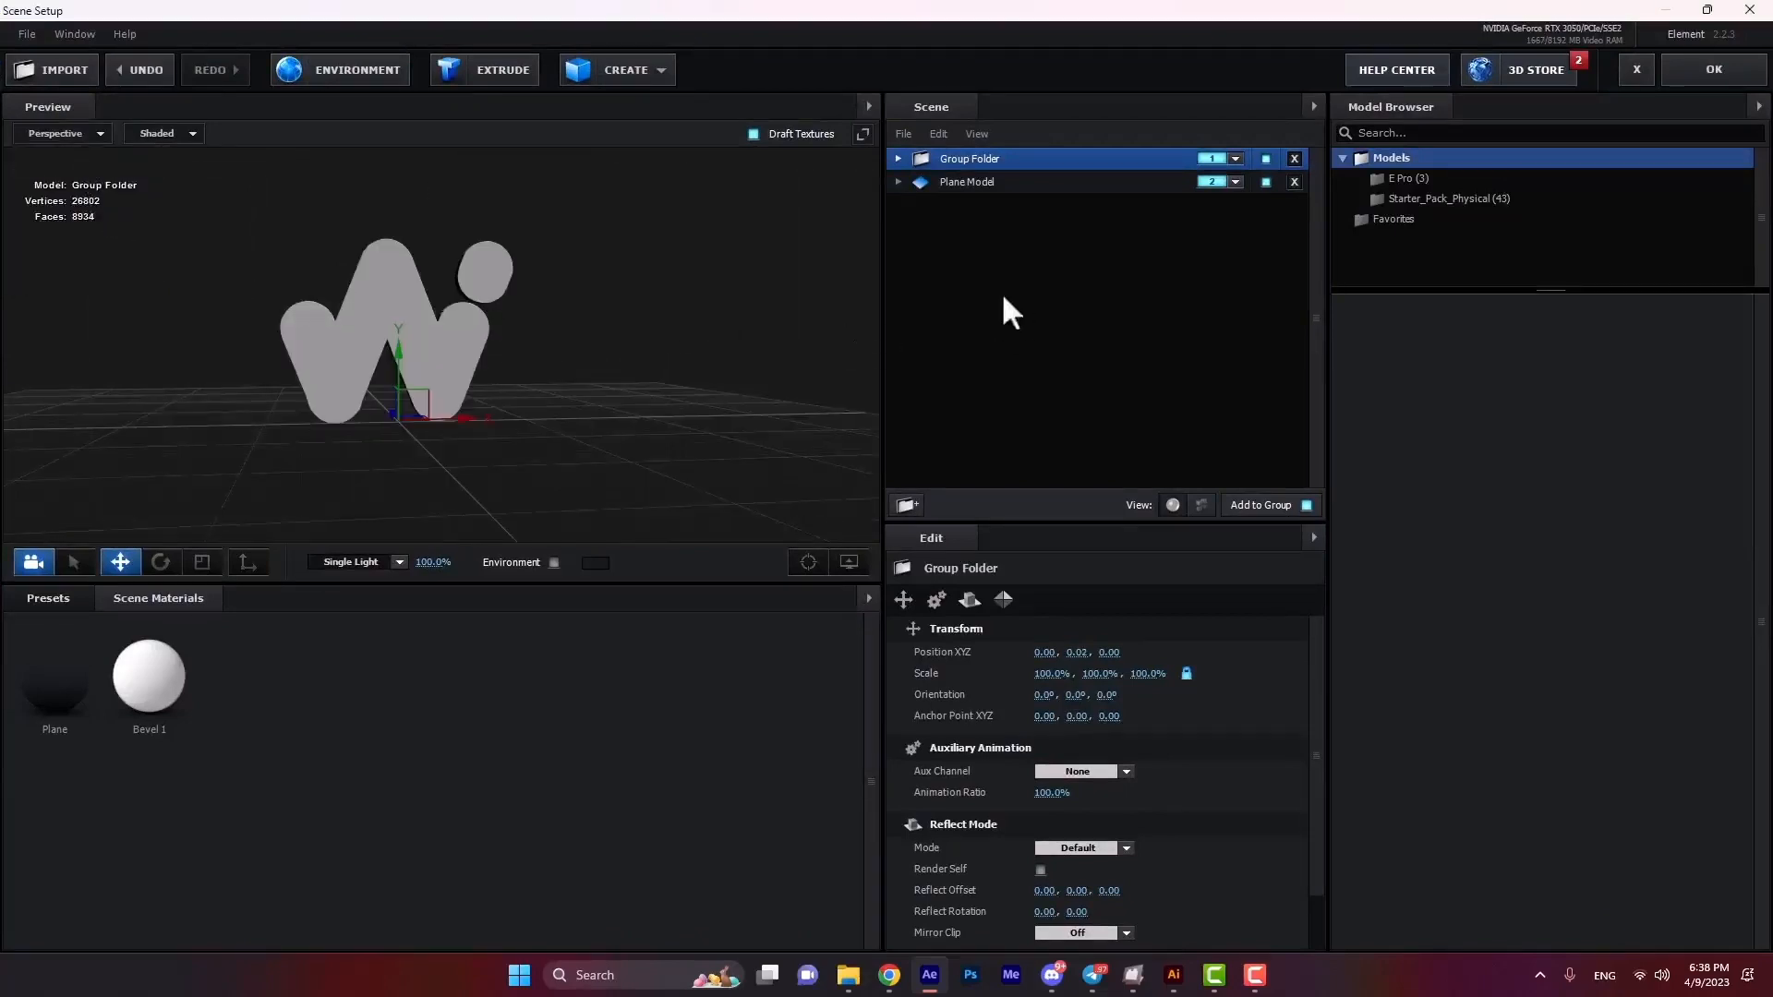
Select the Extrusion Model's Bevel 1 material and open the file selection for its Diffuse texture.
click(899, 159)
click(961, 183)
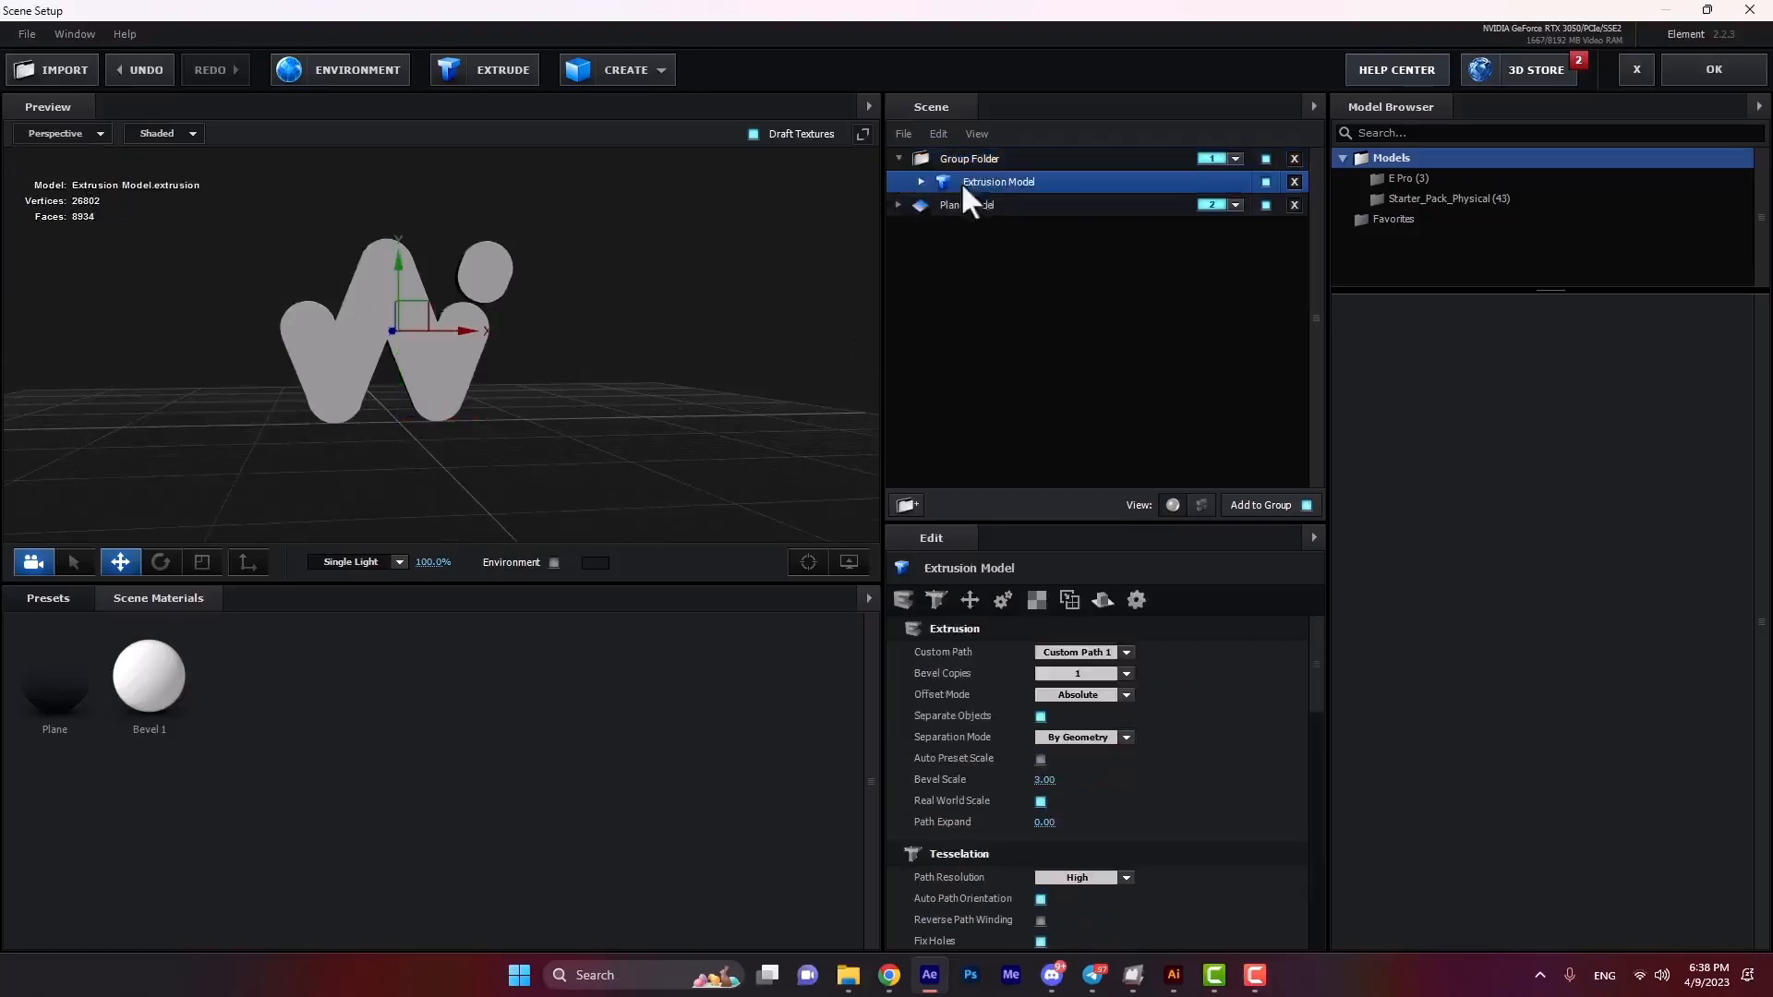
click(922, 182)
click(979, 207)
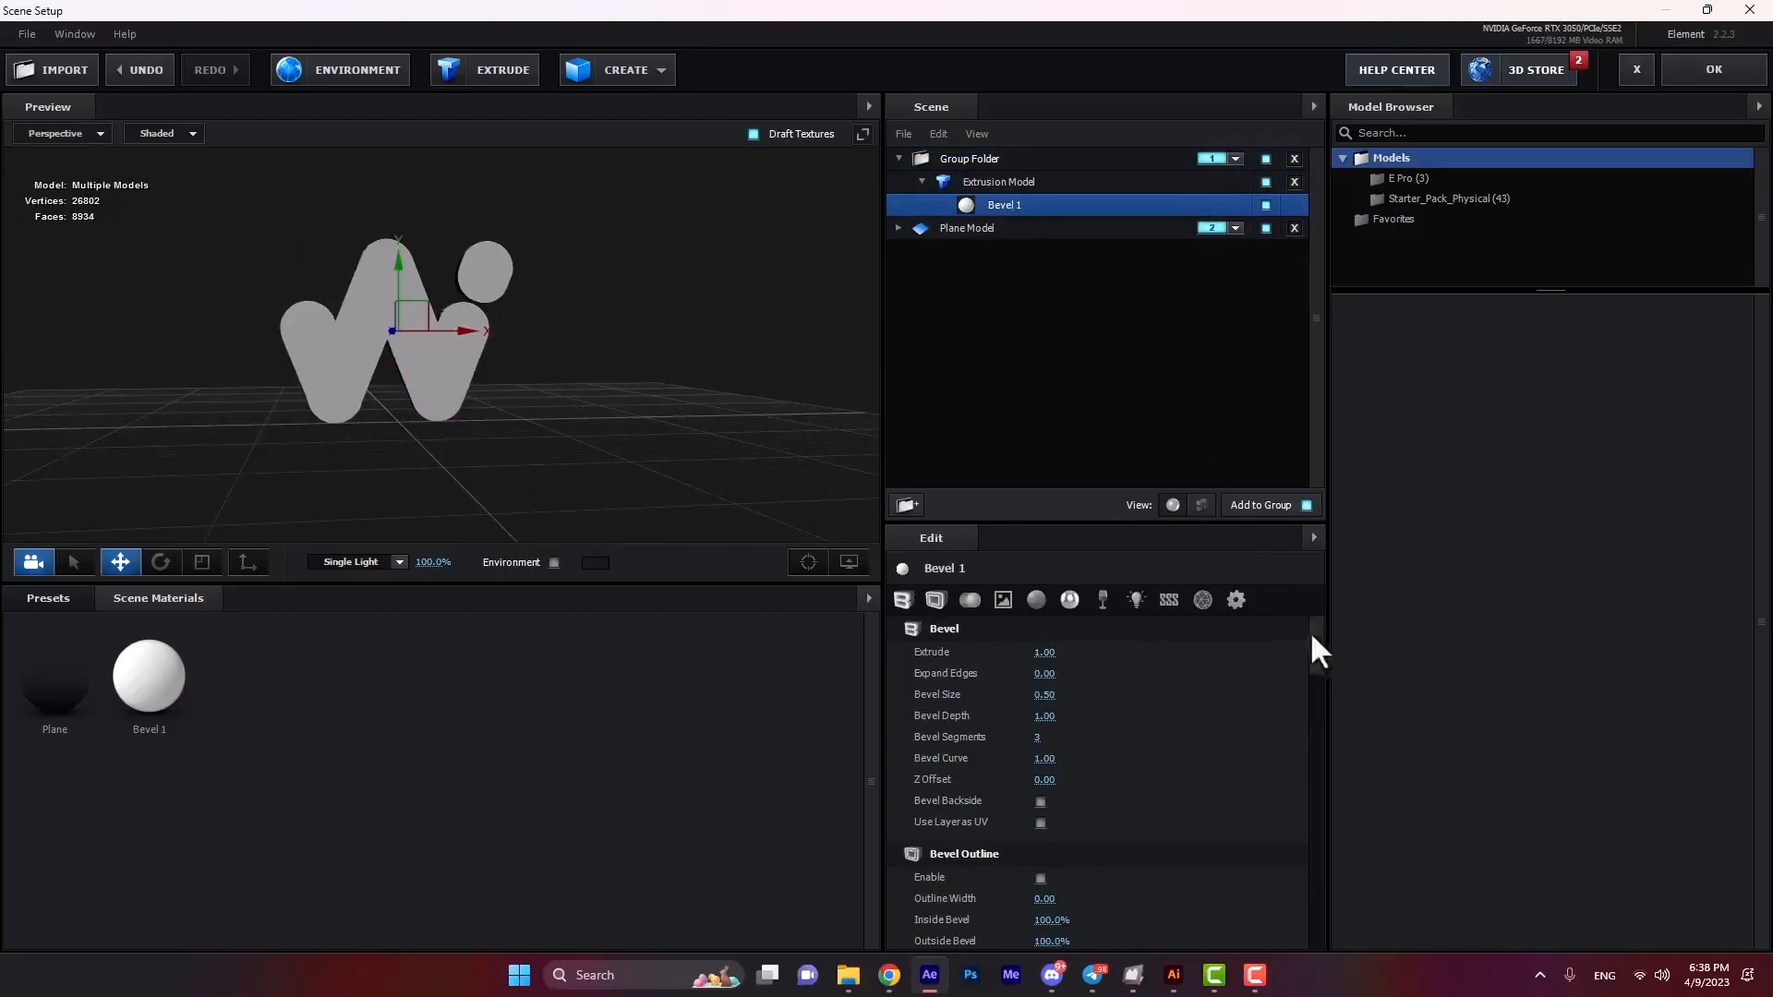
drag(1309, 630, 1313, 685)
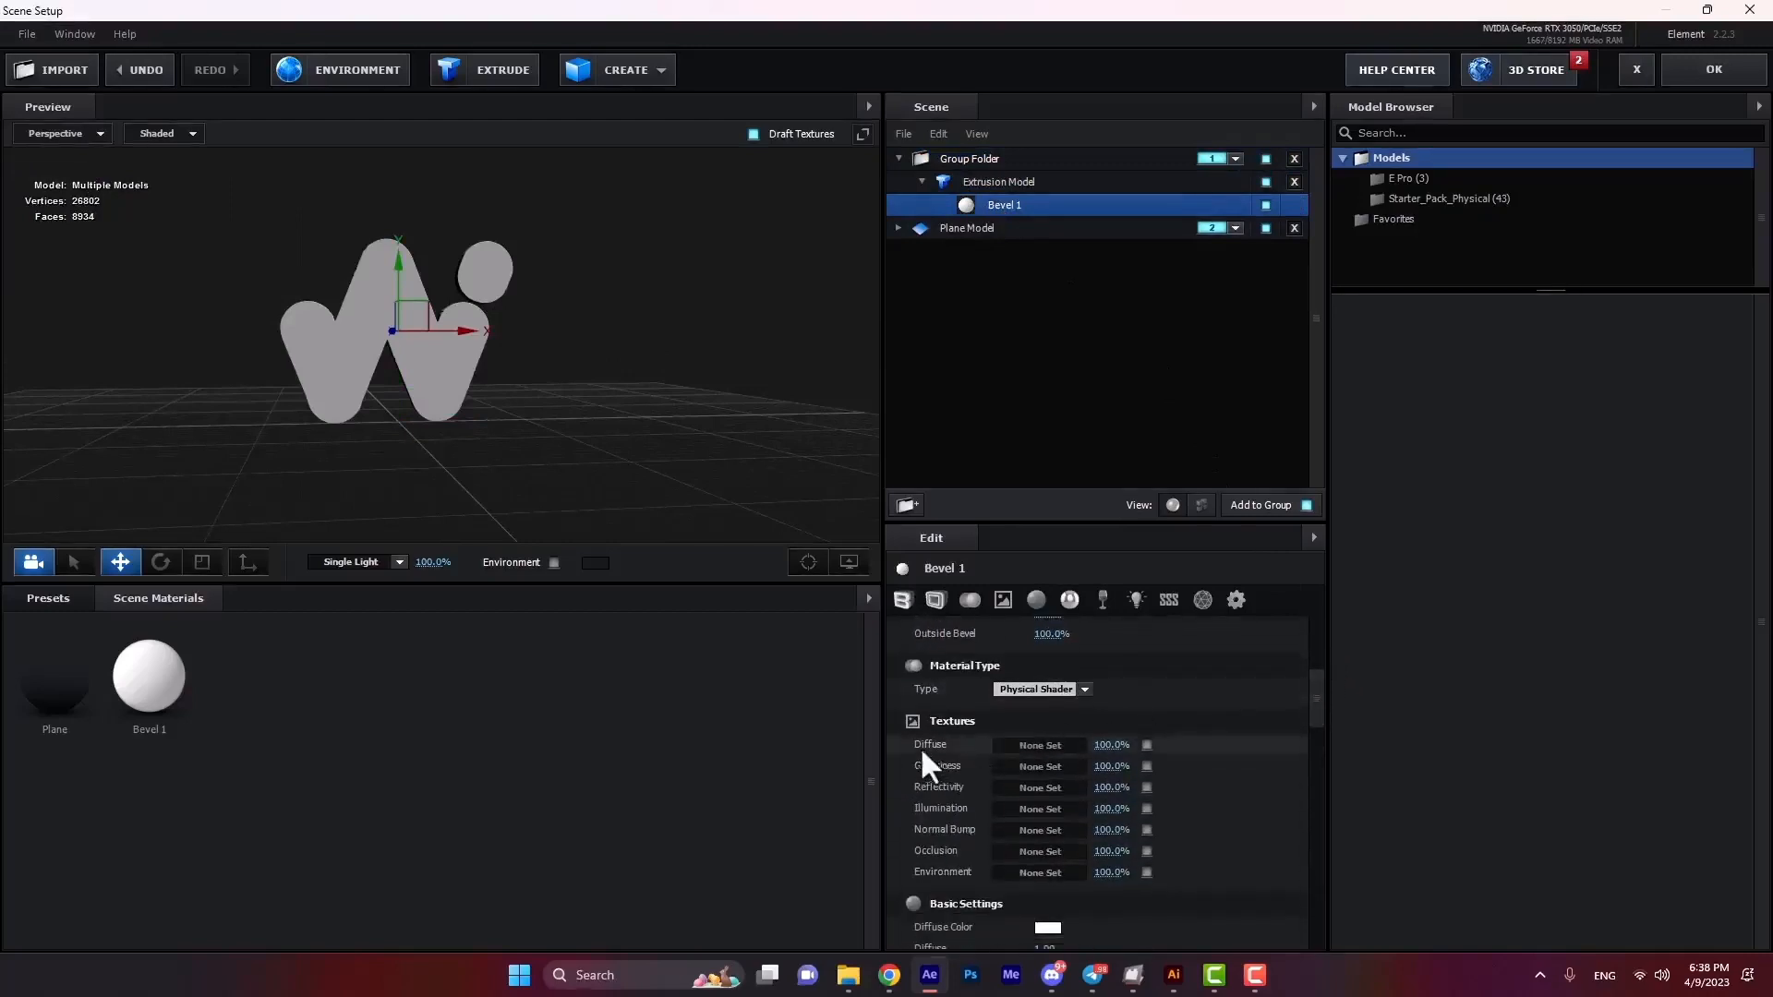
click(1038, 746)
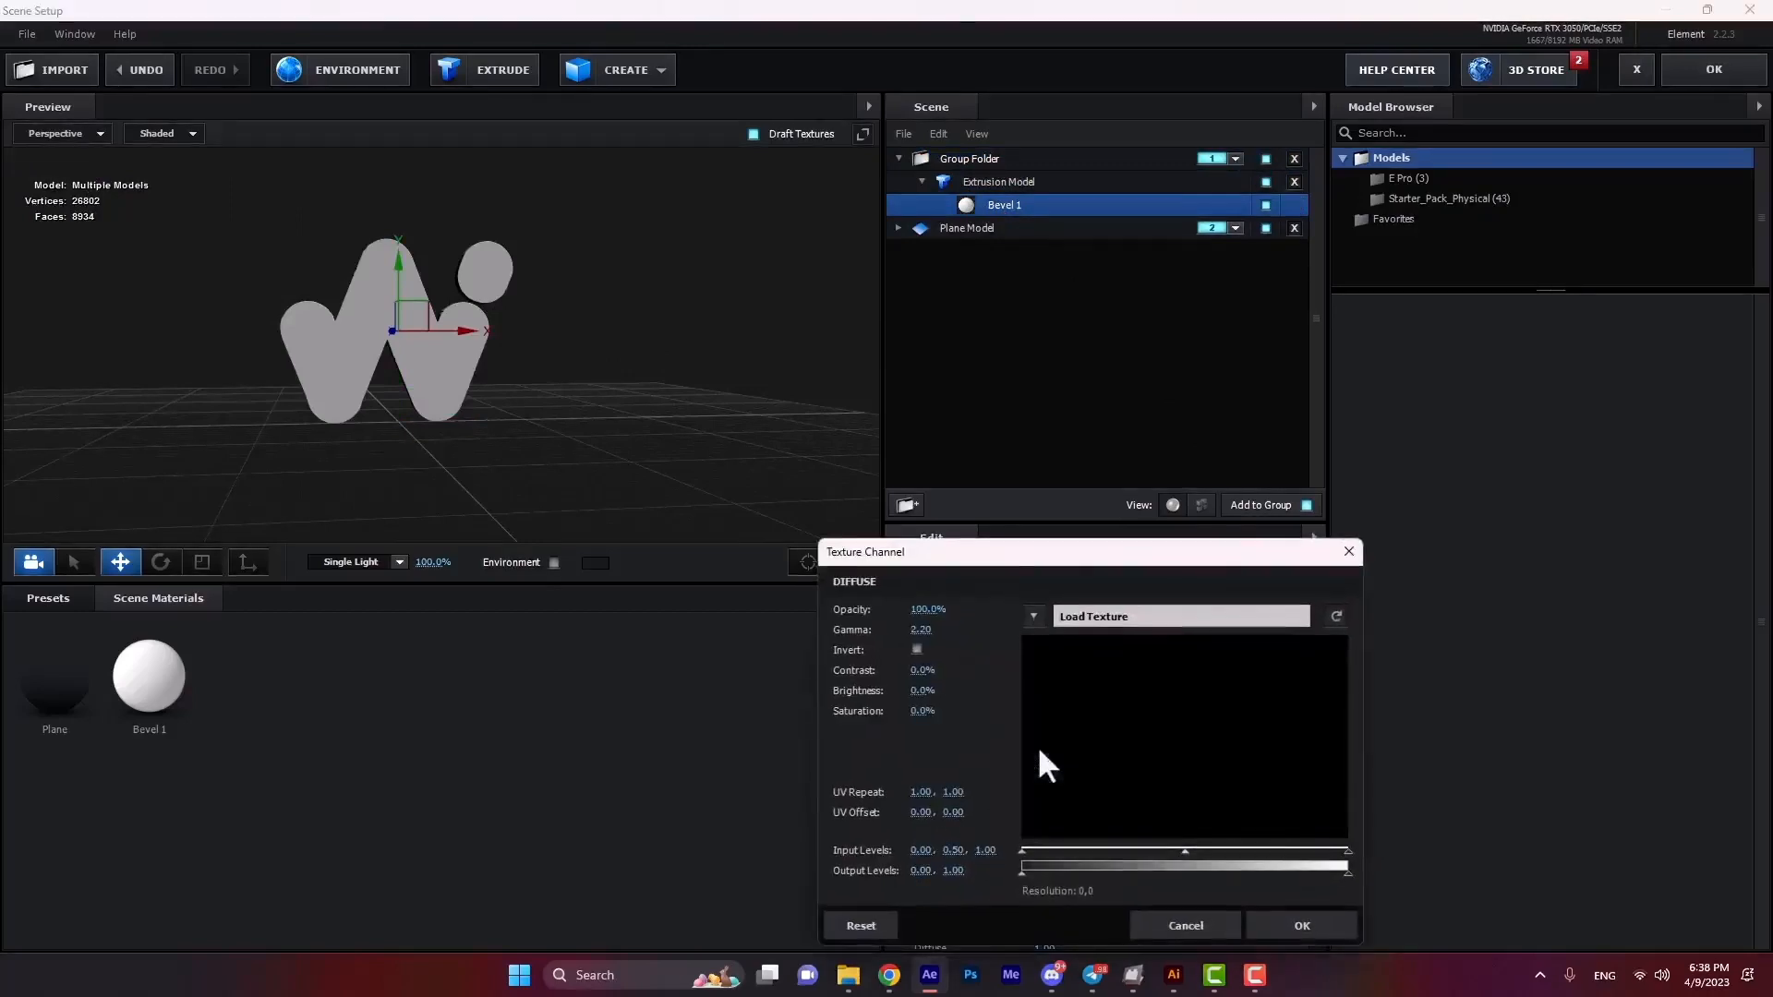
click(1092, 620)
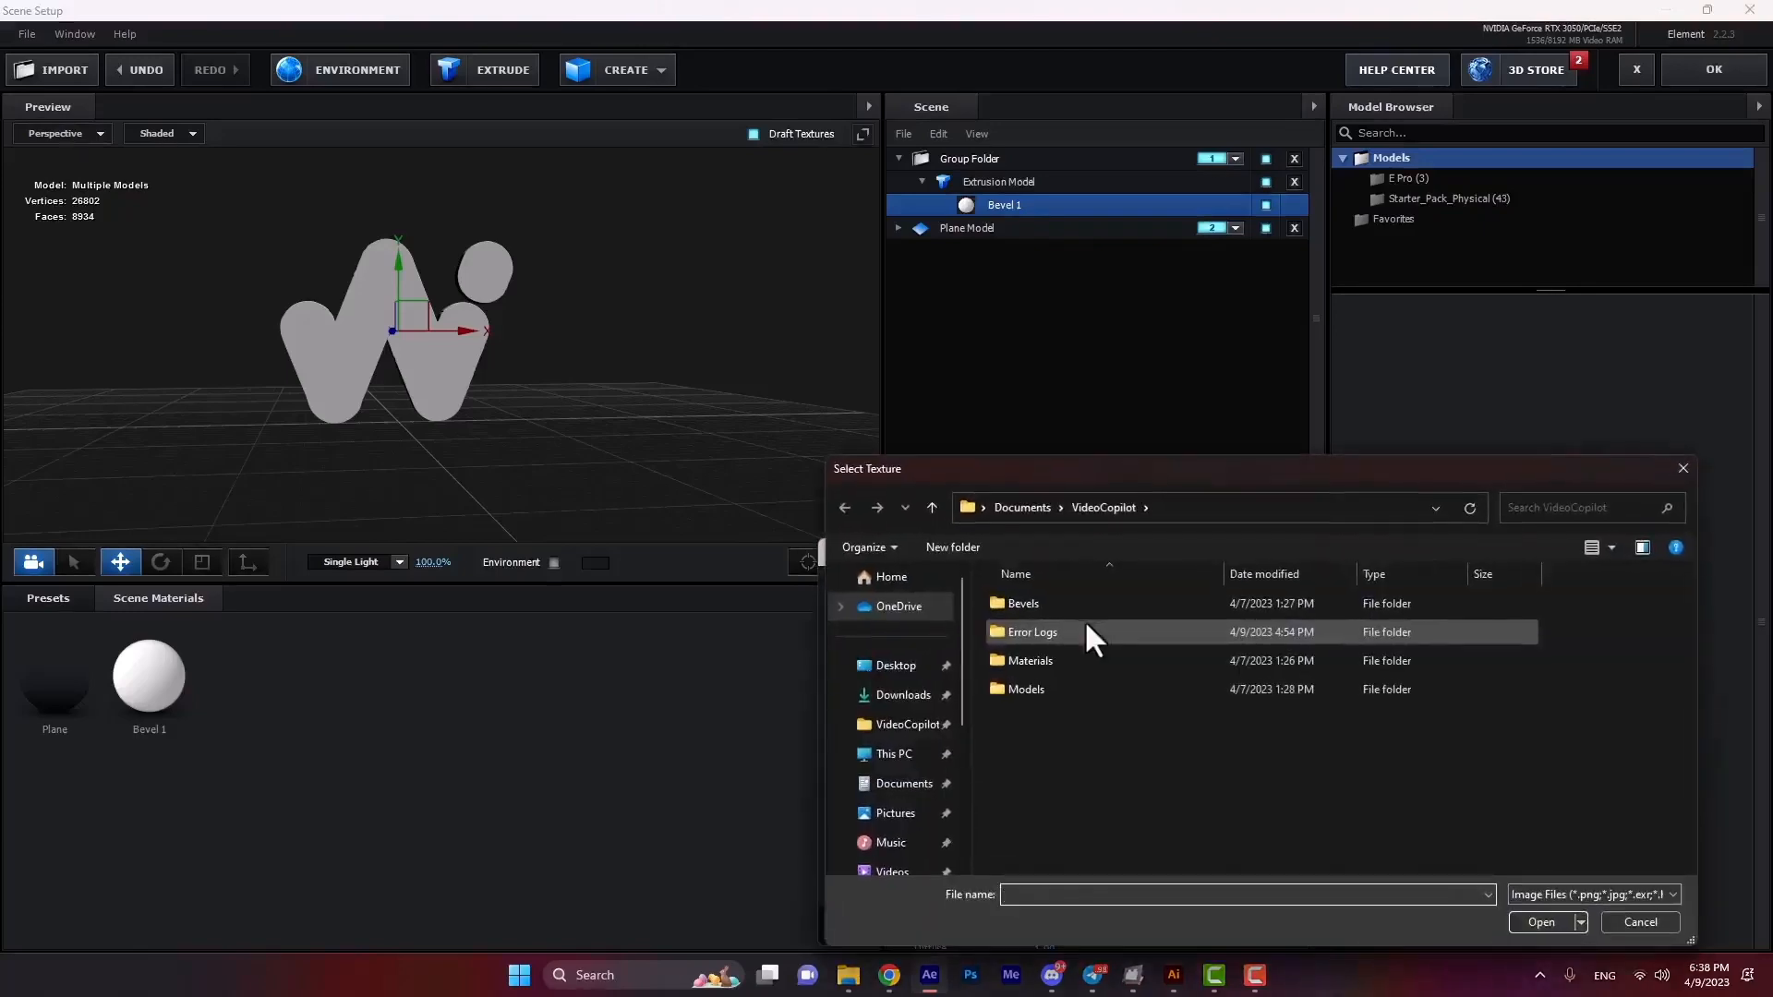
Copy the path of the gradient-ai-logos-collection.jpg folder from File Explorer and load Logo.png from it as the Diffuse texture.
click(848, 975)
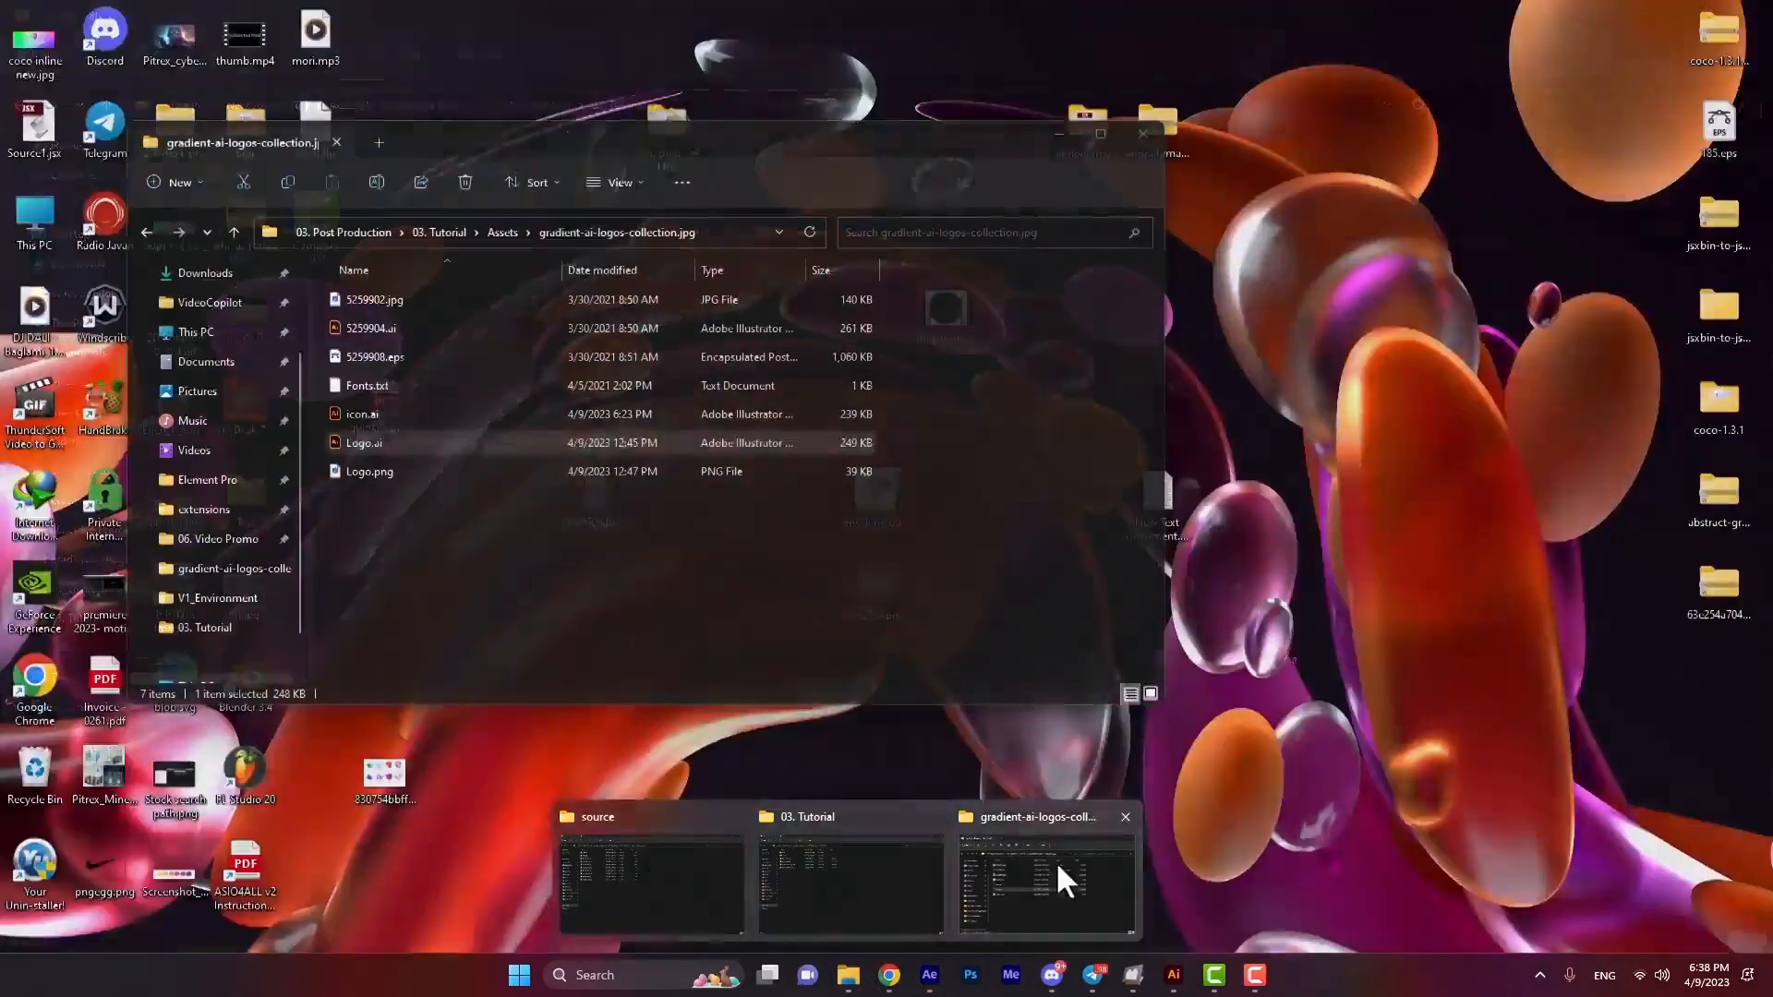
click(1056, 873)
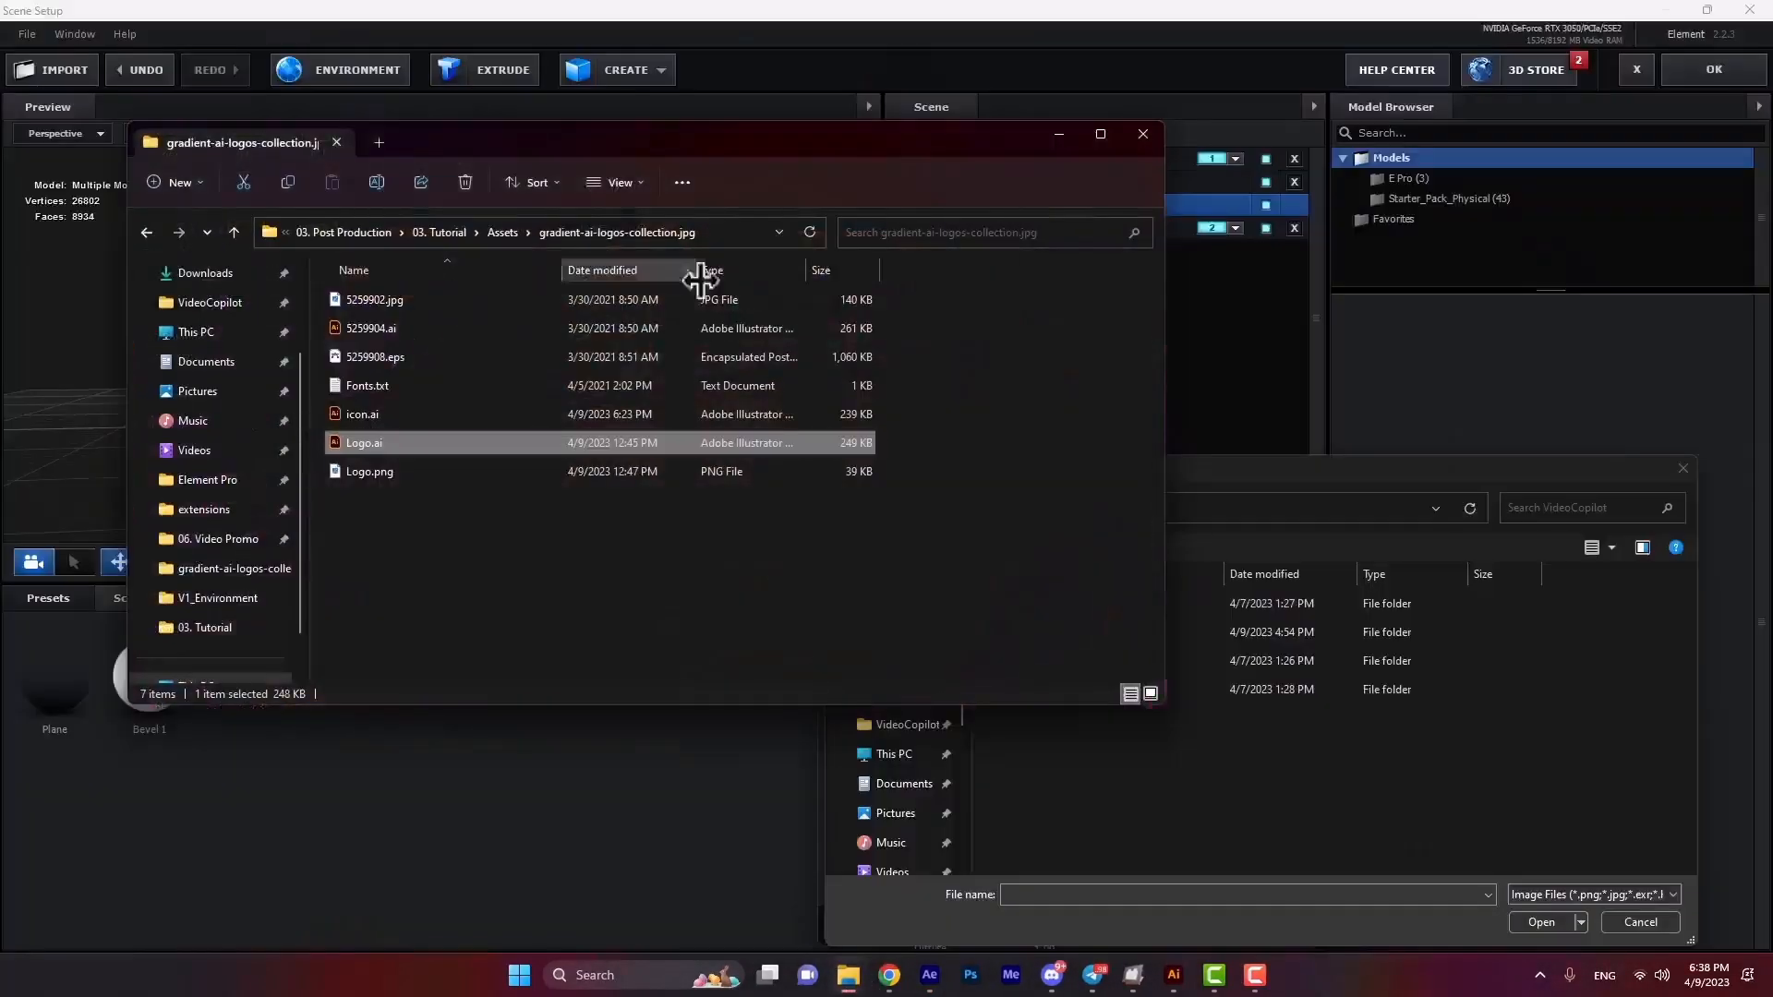
click(729, 232)
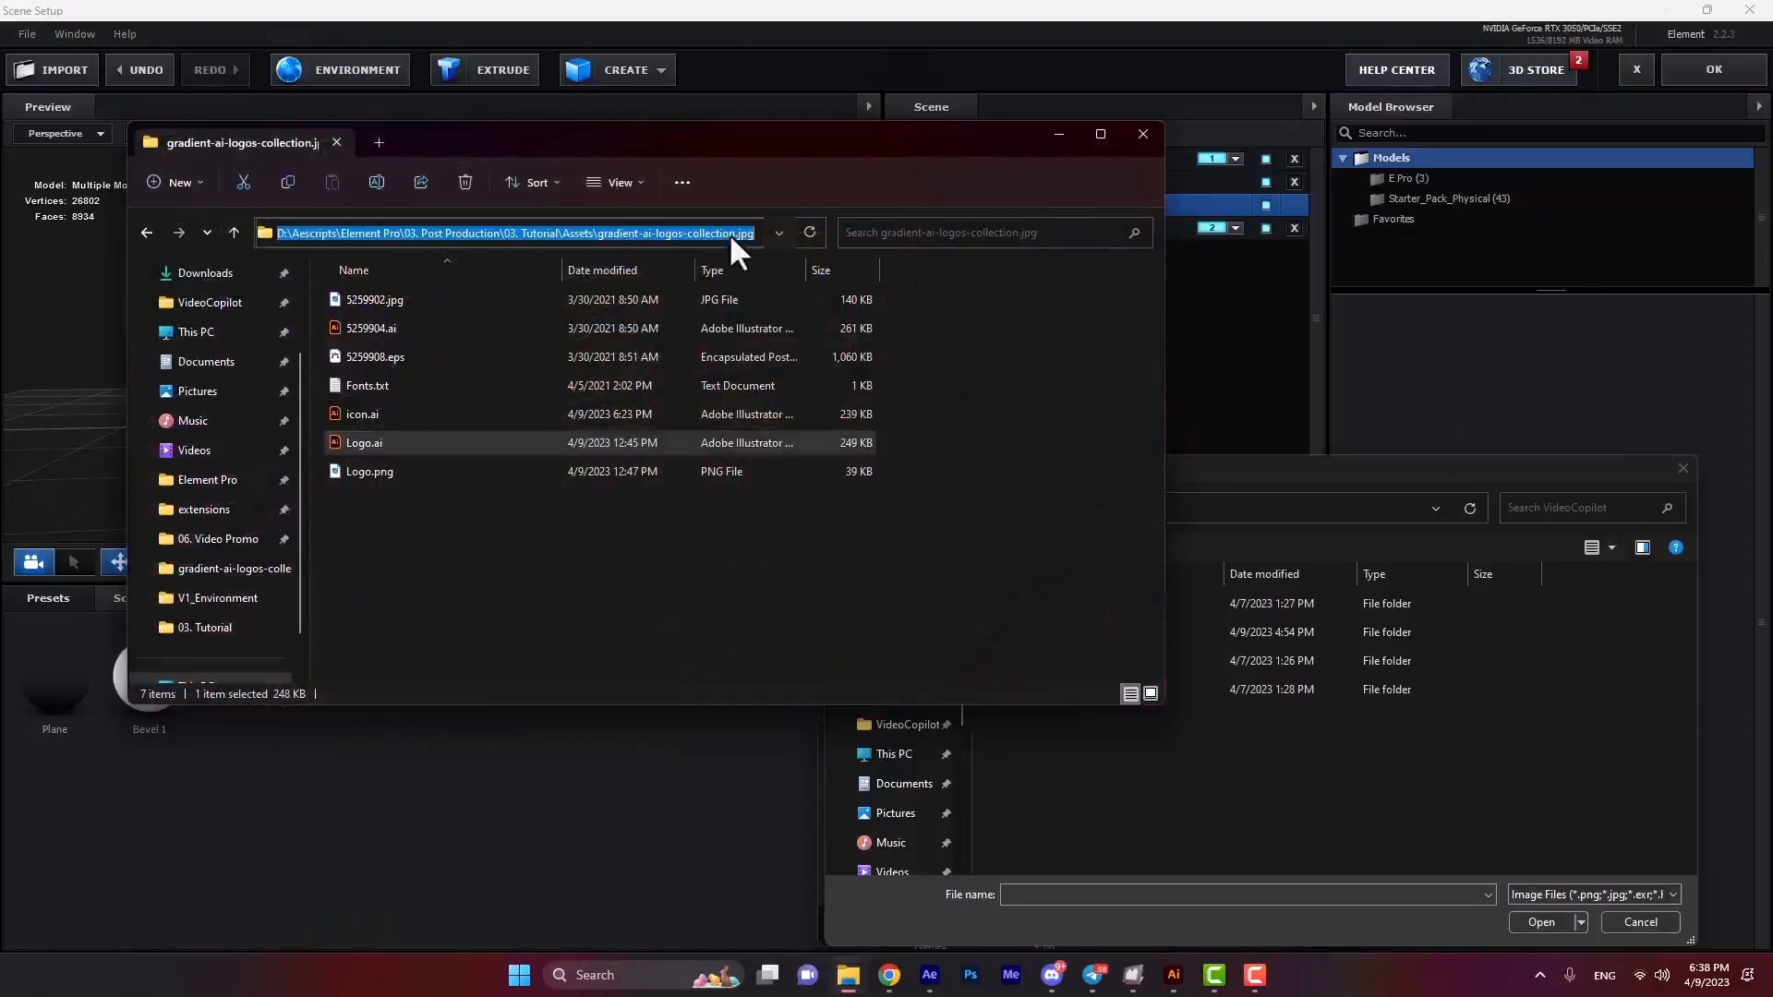
click(1050, 137)
key(ctrl+v)
key(Return)
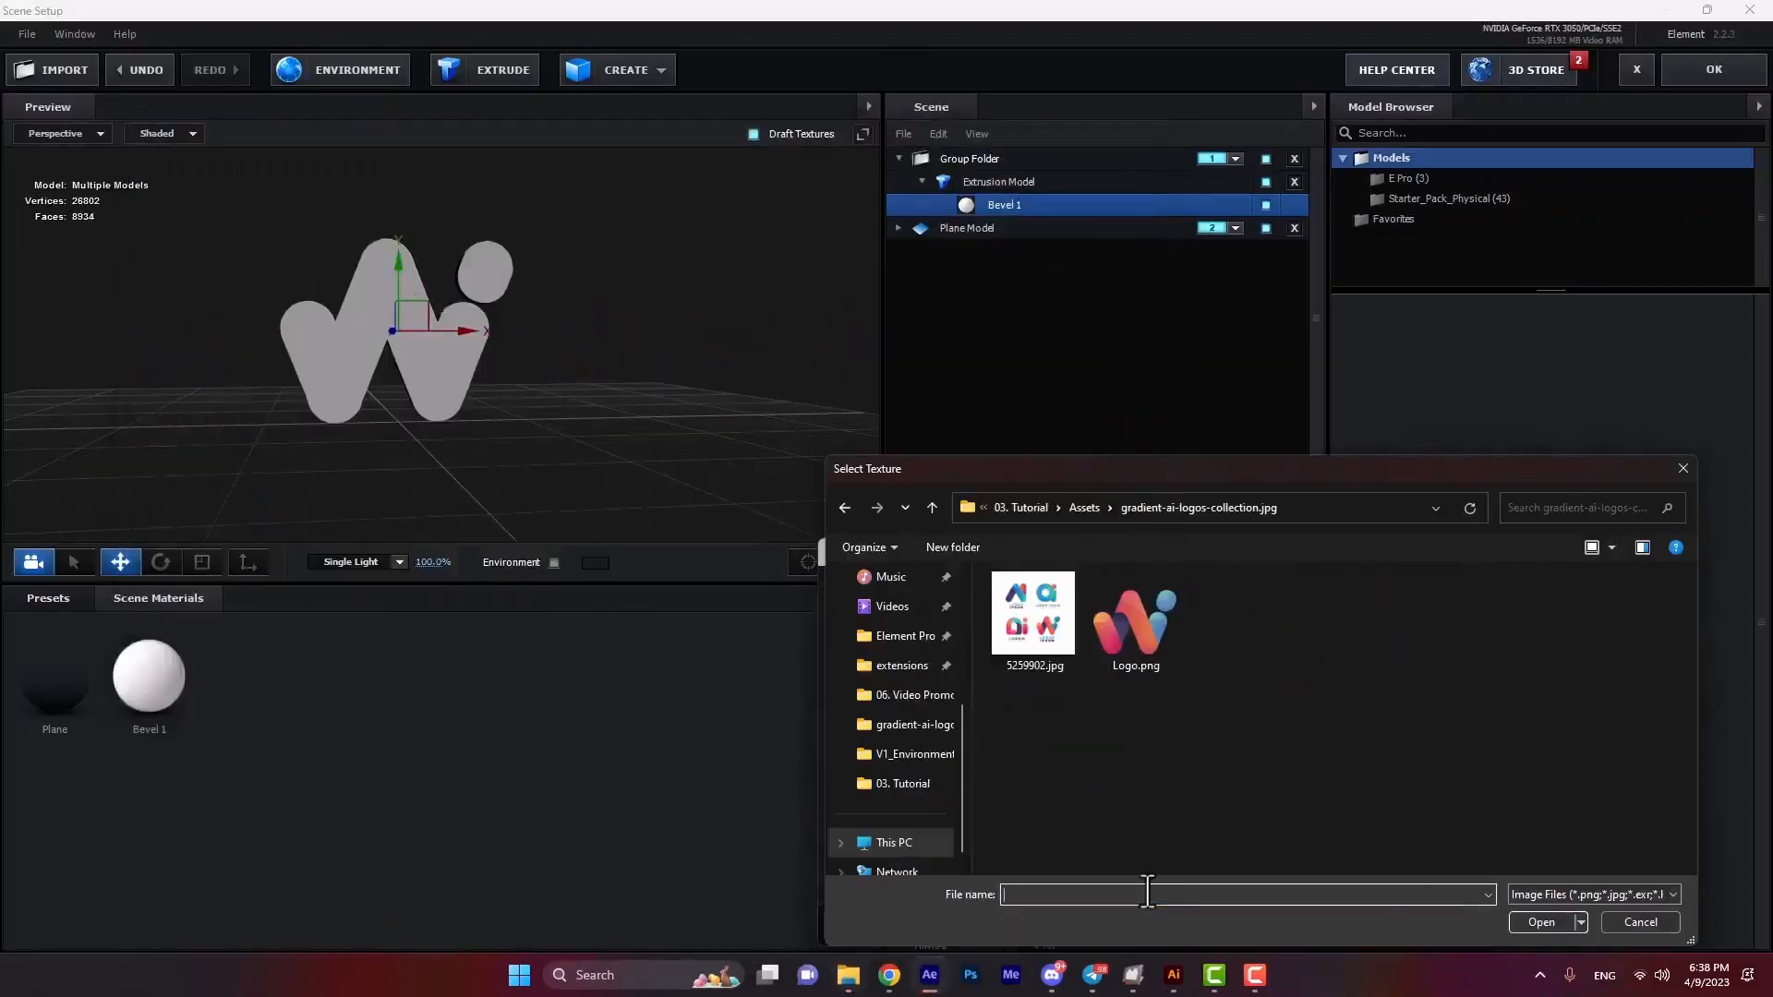
click(1132, 626)
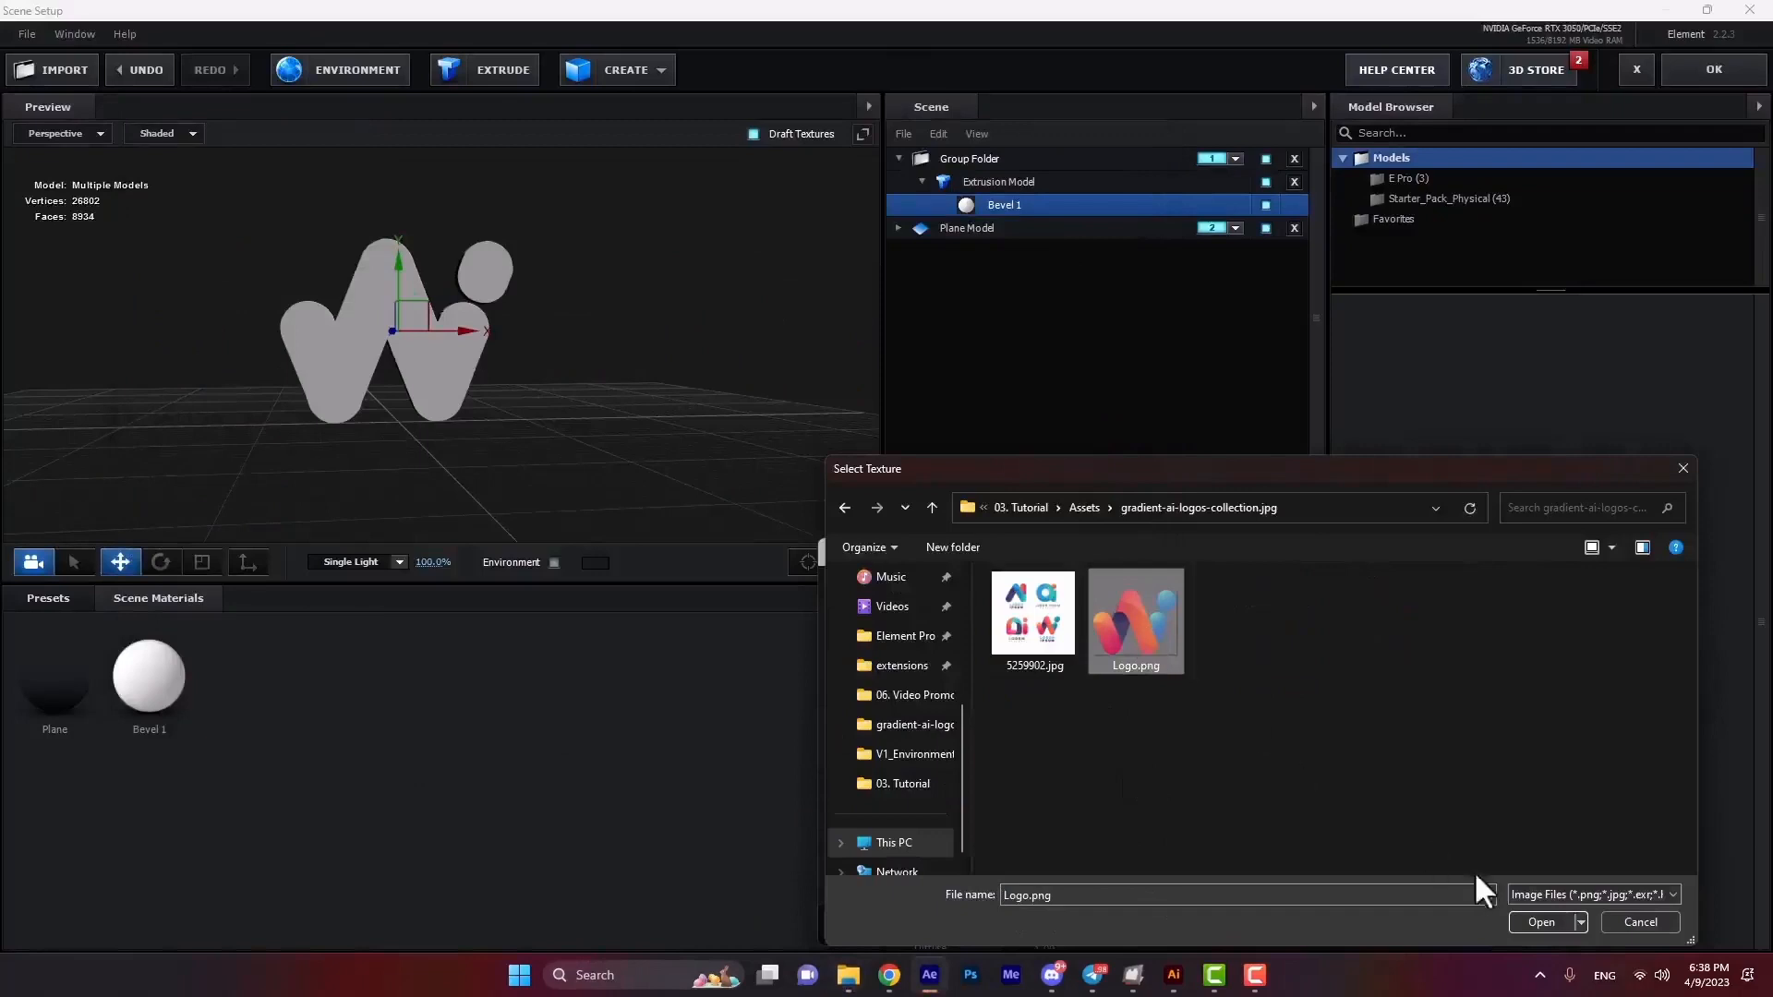
click(1551, 922)
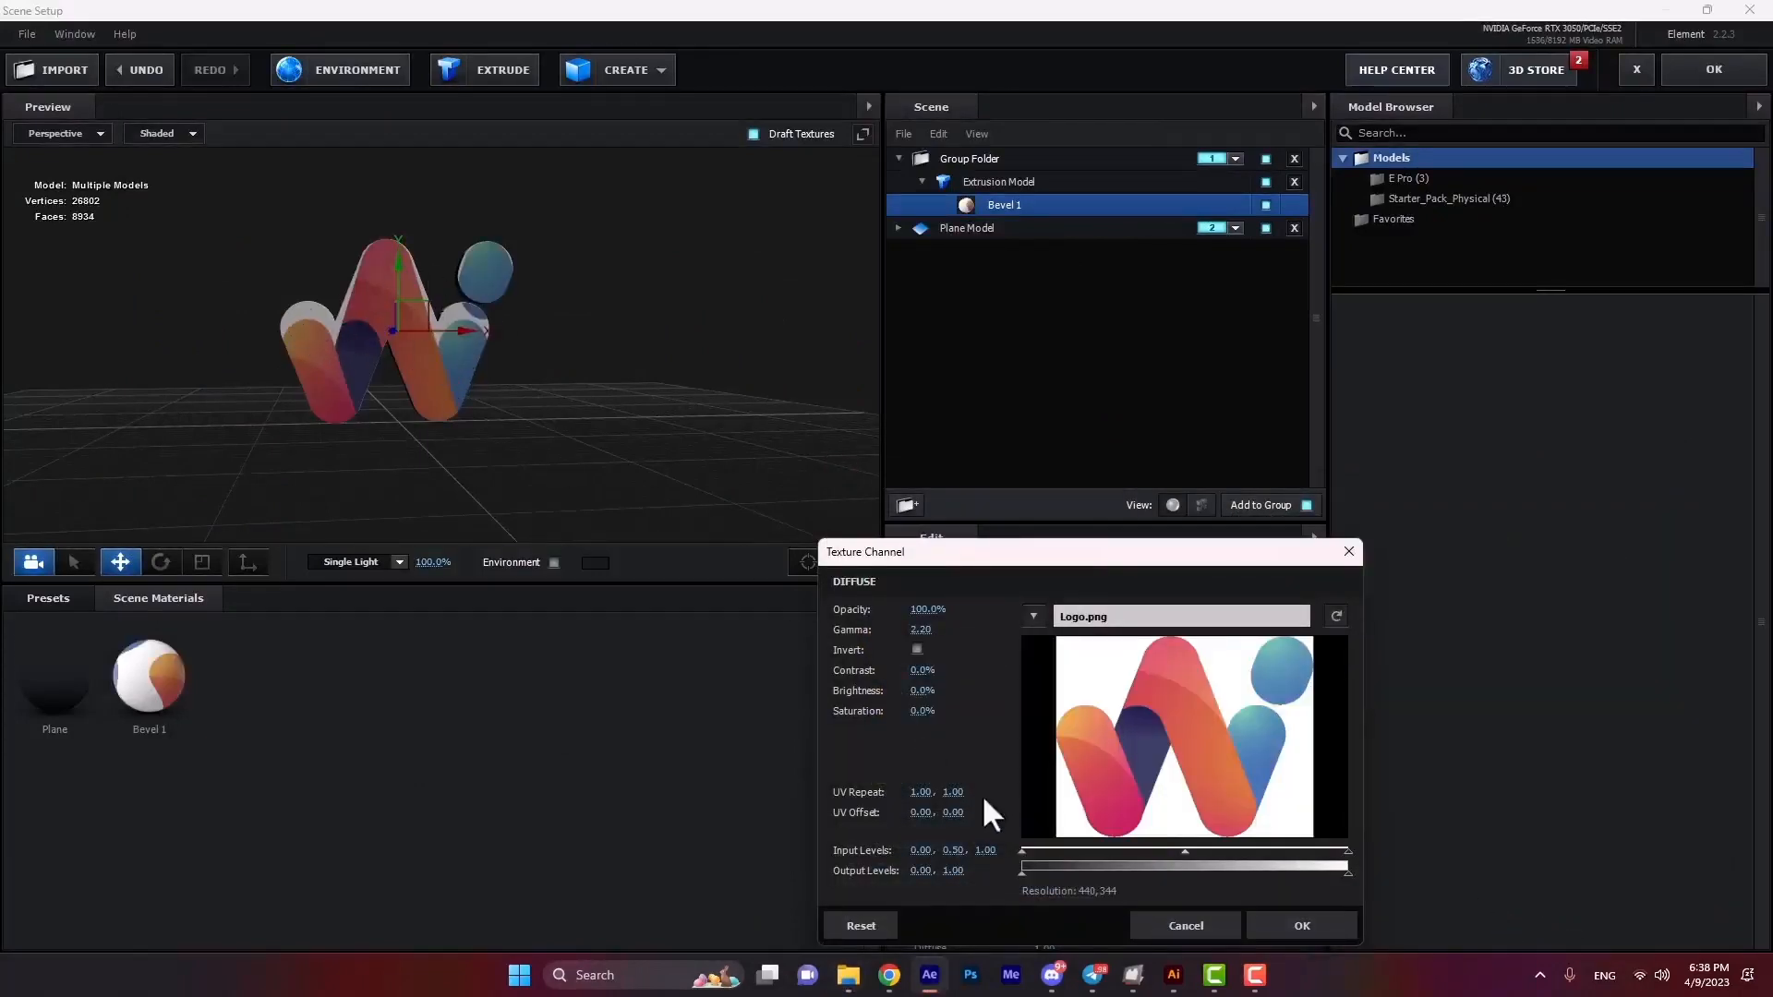
Set the Diffuse texture's vertical UV Repeat to 1.27, accept, and inspect the textured logo at an angle.
drag(960, 796, 977, 787)
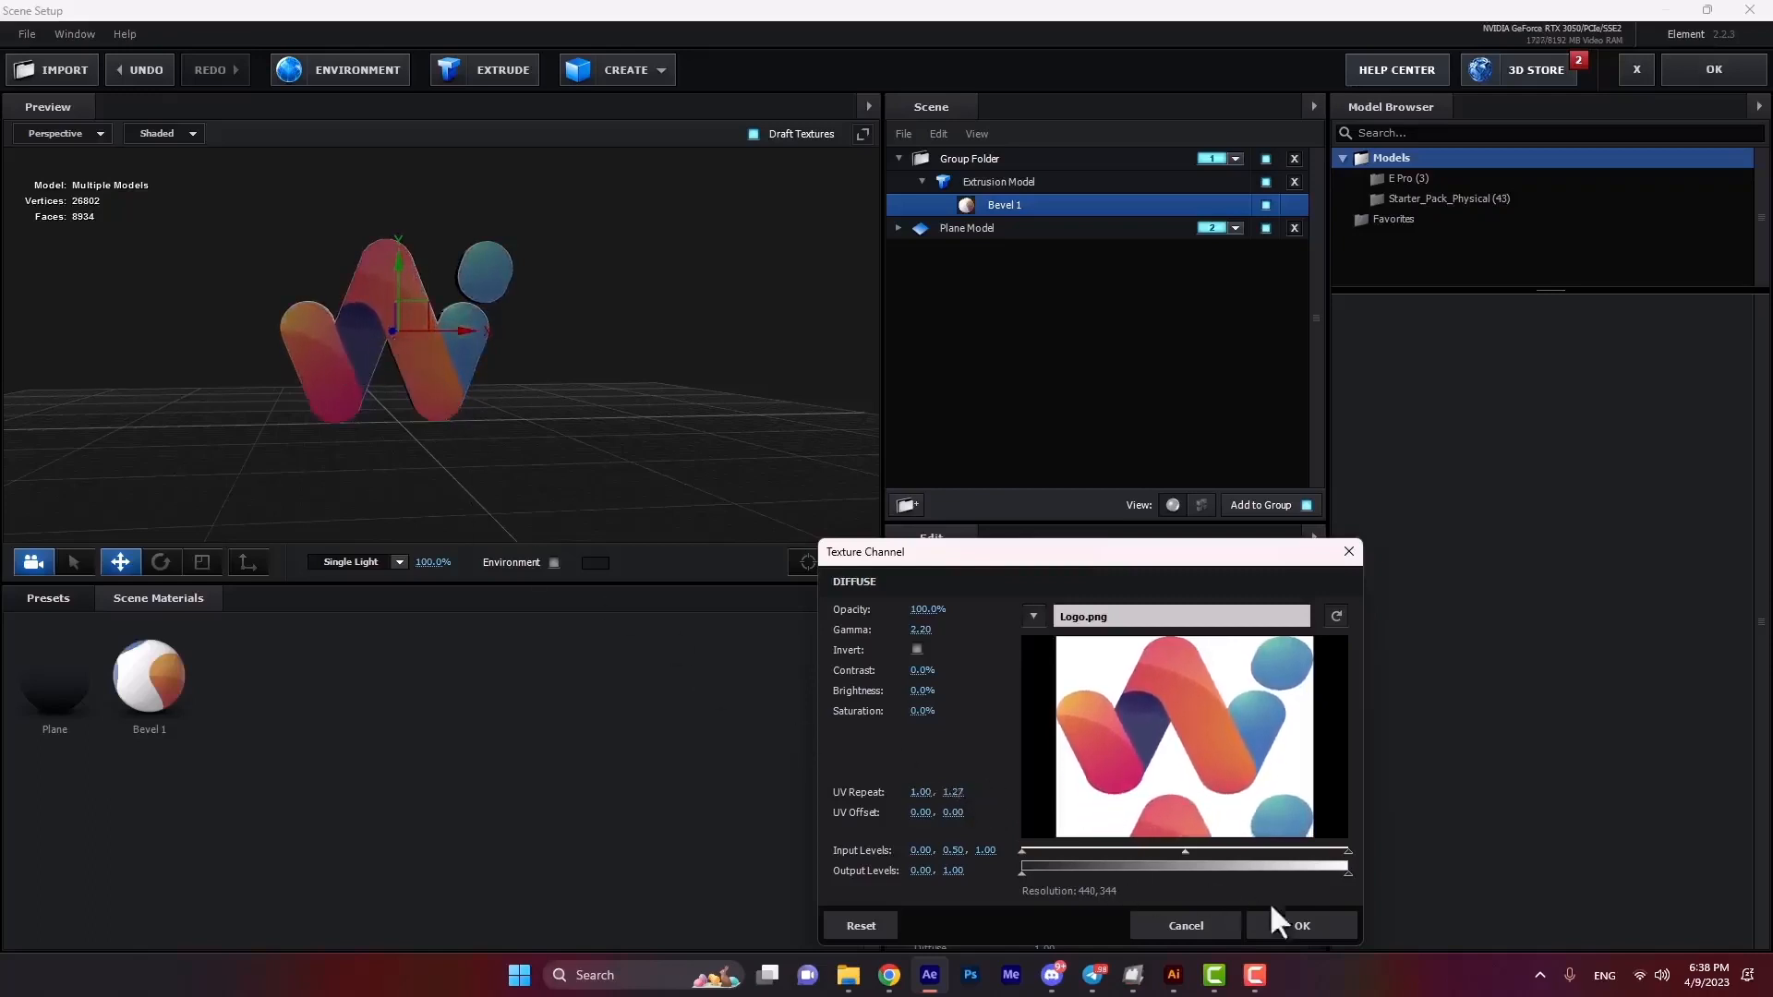
click(1289, 922)
drag(471, 393, 517, 402)
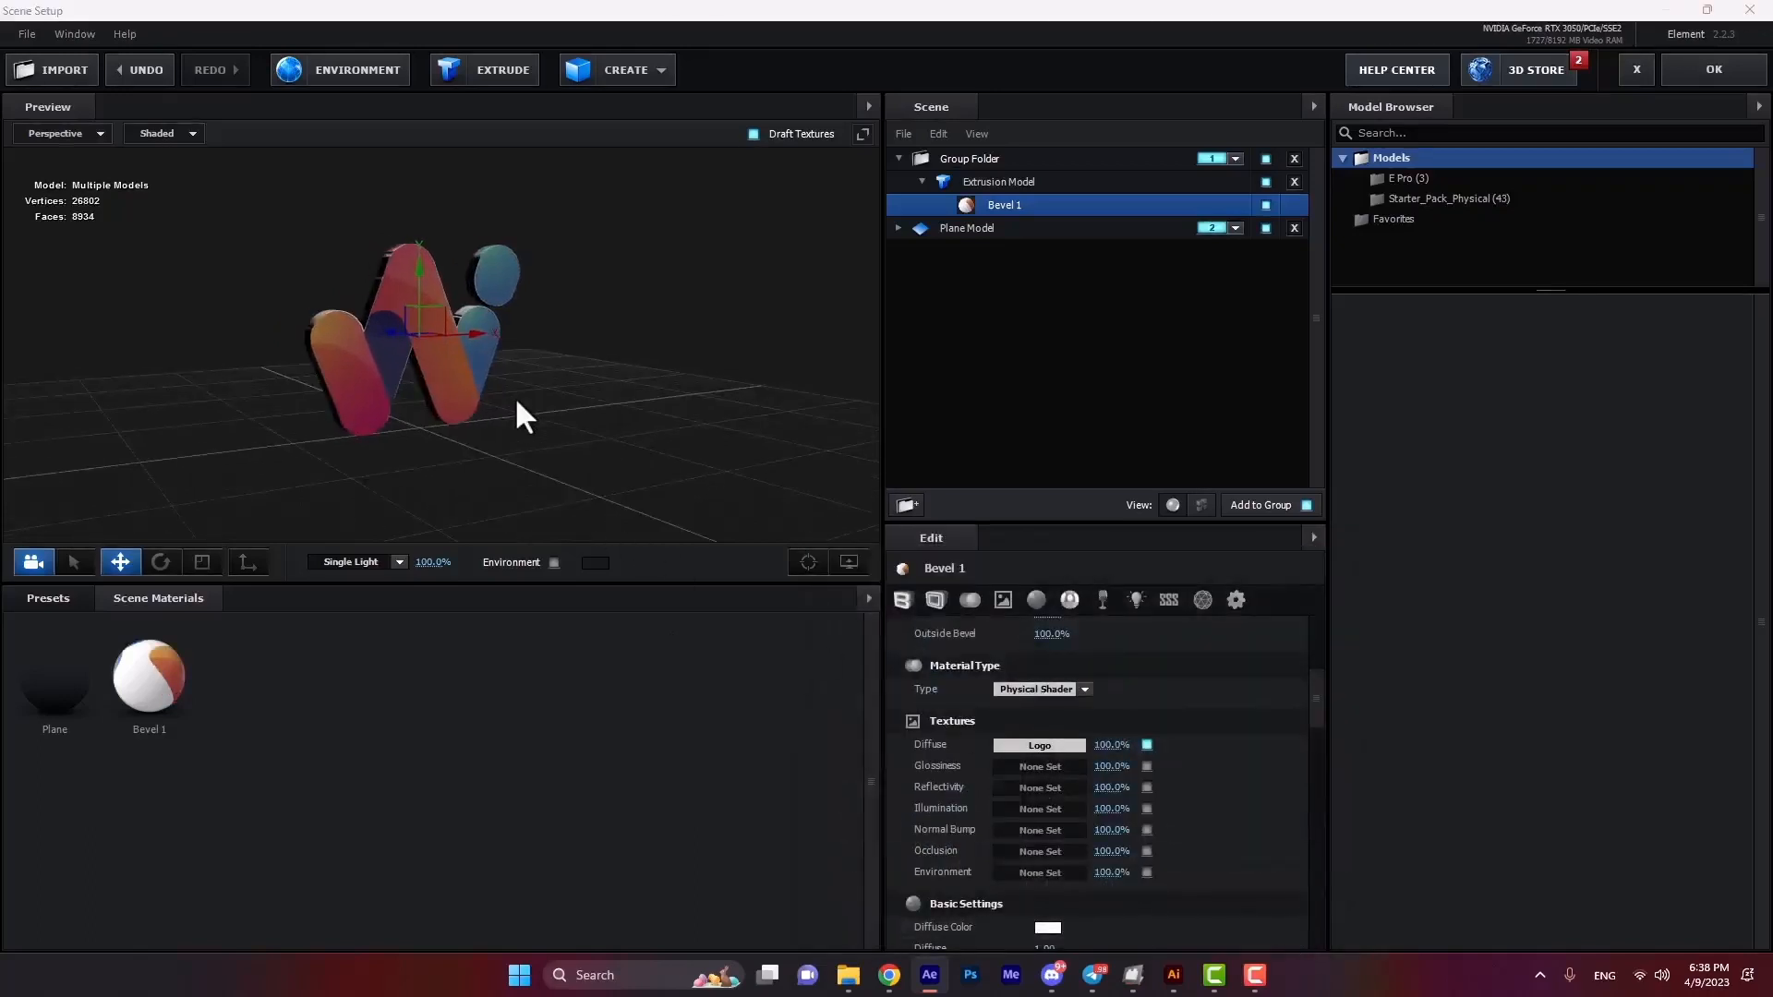
scroll(402, 393, up, 3)
drag(403, 394, 569, 436)
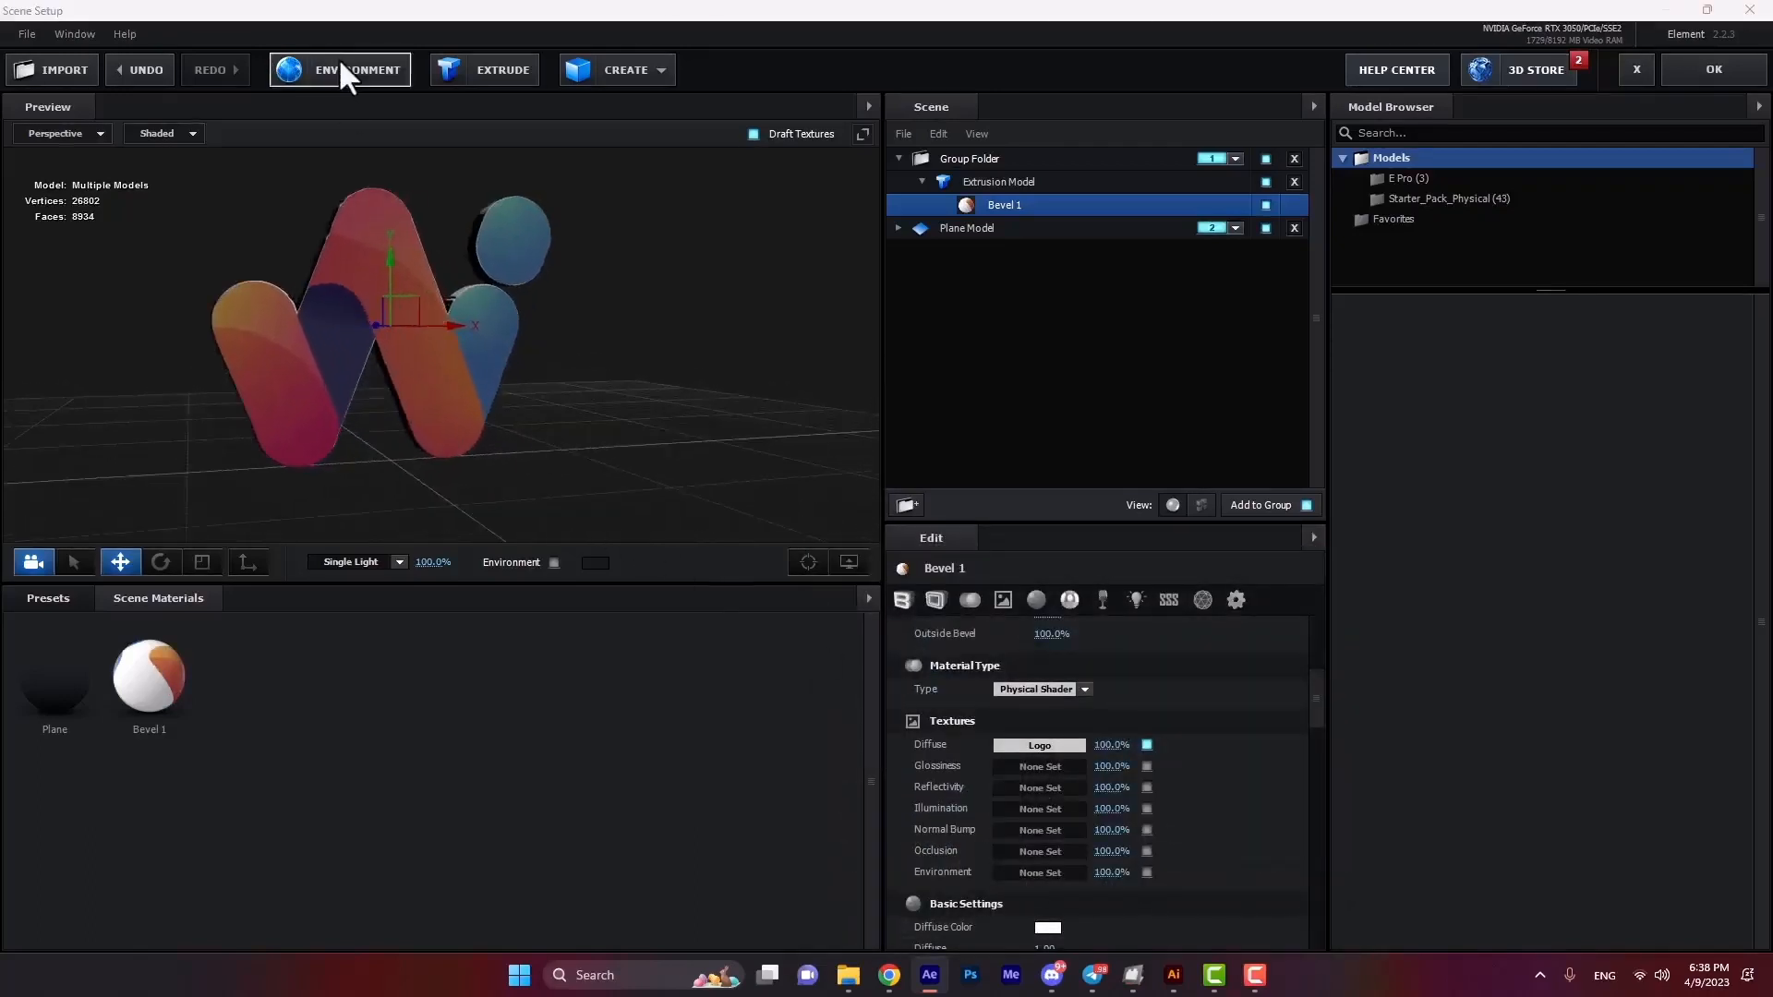
Load Default.png from VideoCopilot's Materials, Environment, V1_Environment folder as the scene environment, accept, and inspect the logo's lighting.
click(341, 74)
click(916, 366)
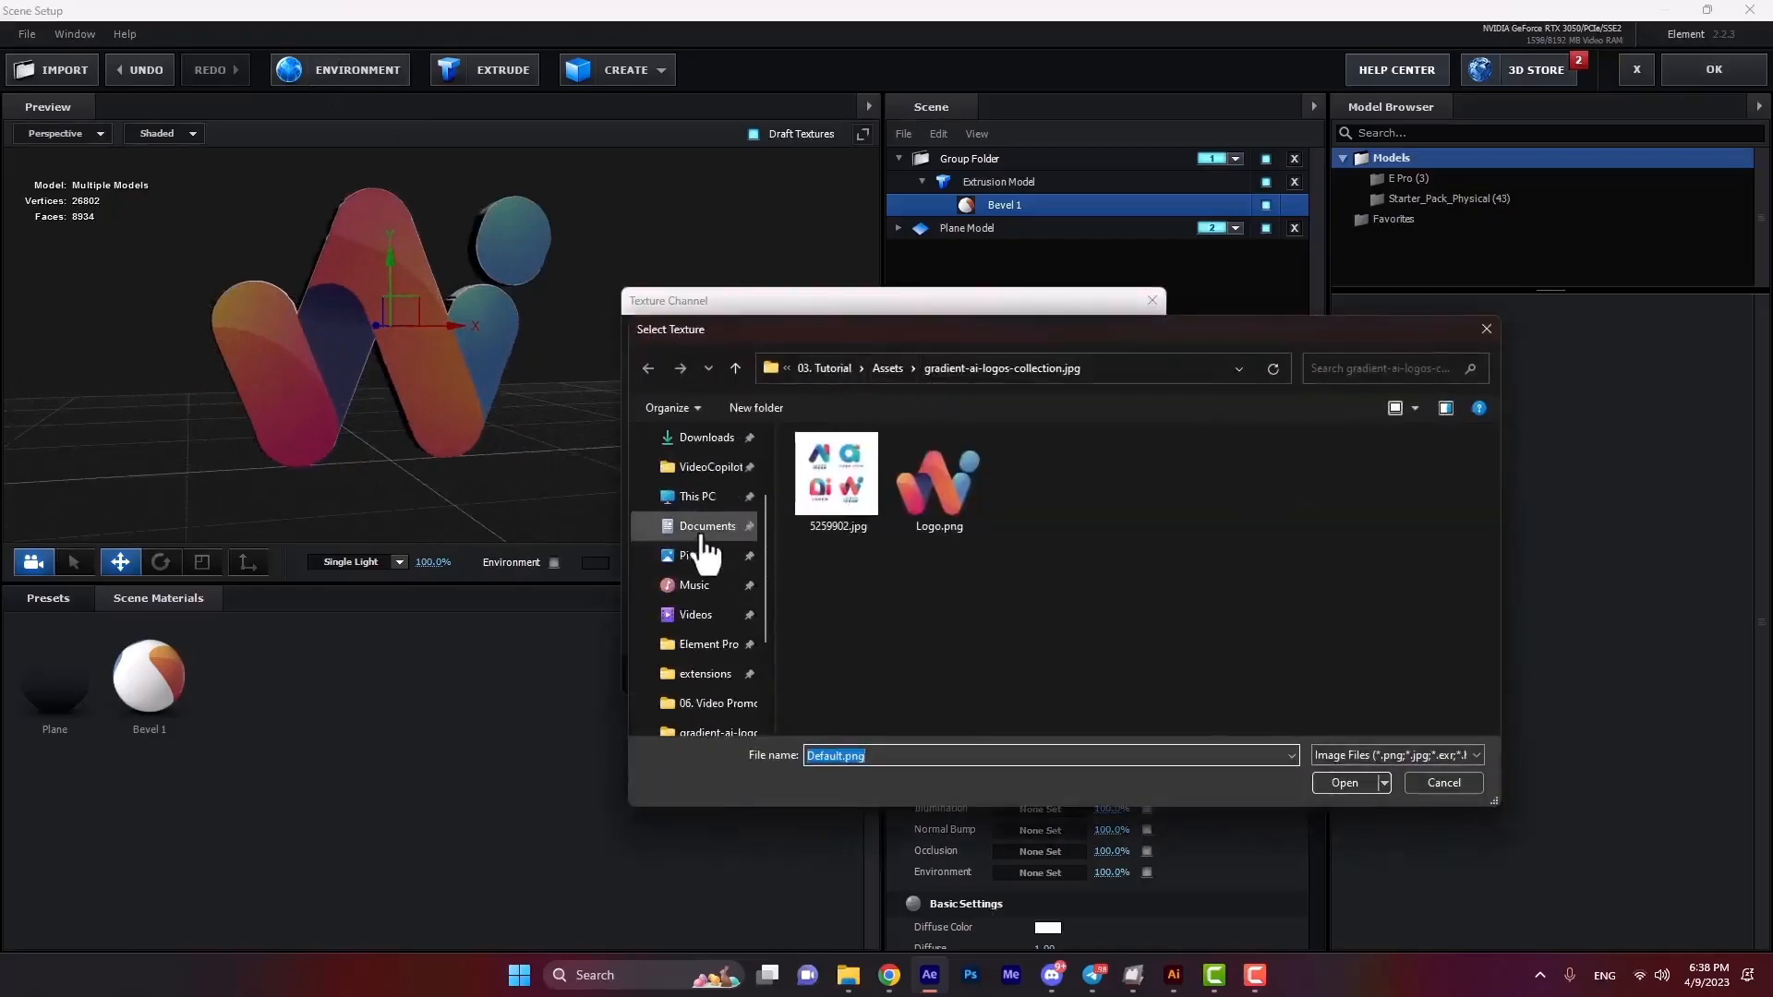
click(704, 533)
double_click(857, 723)
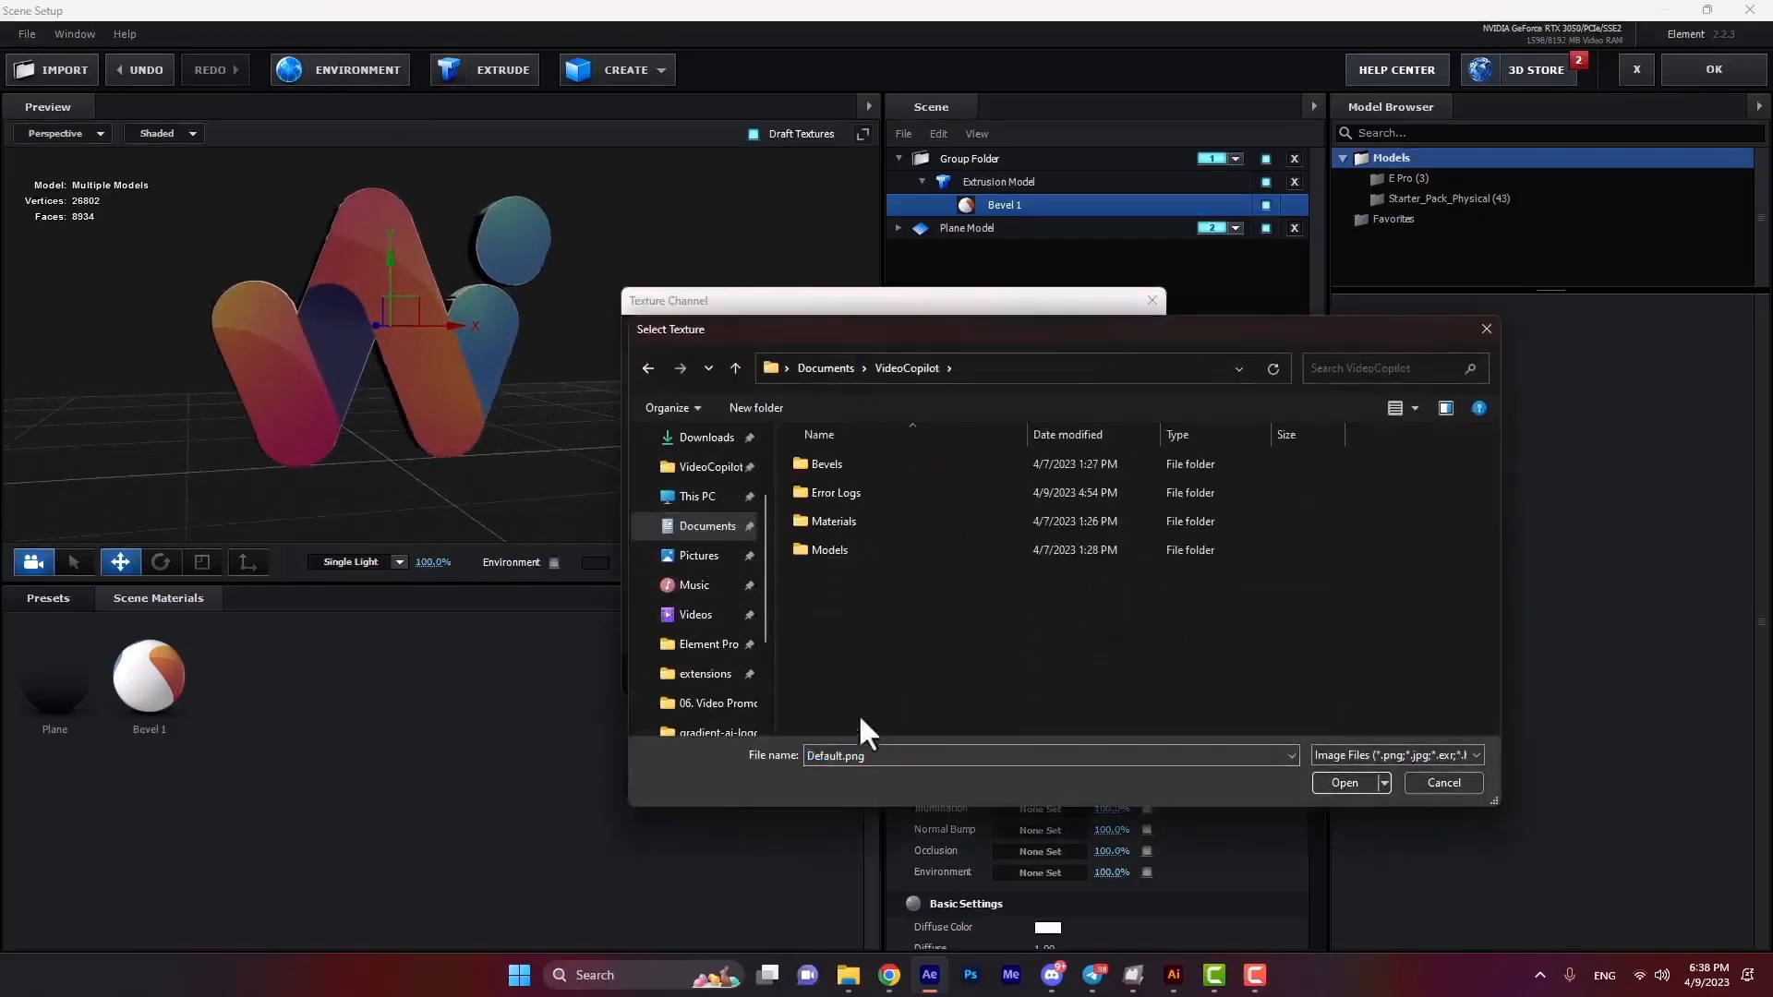
double_click(827, 520)
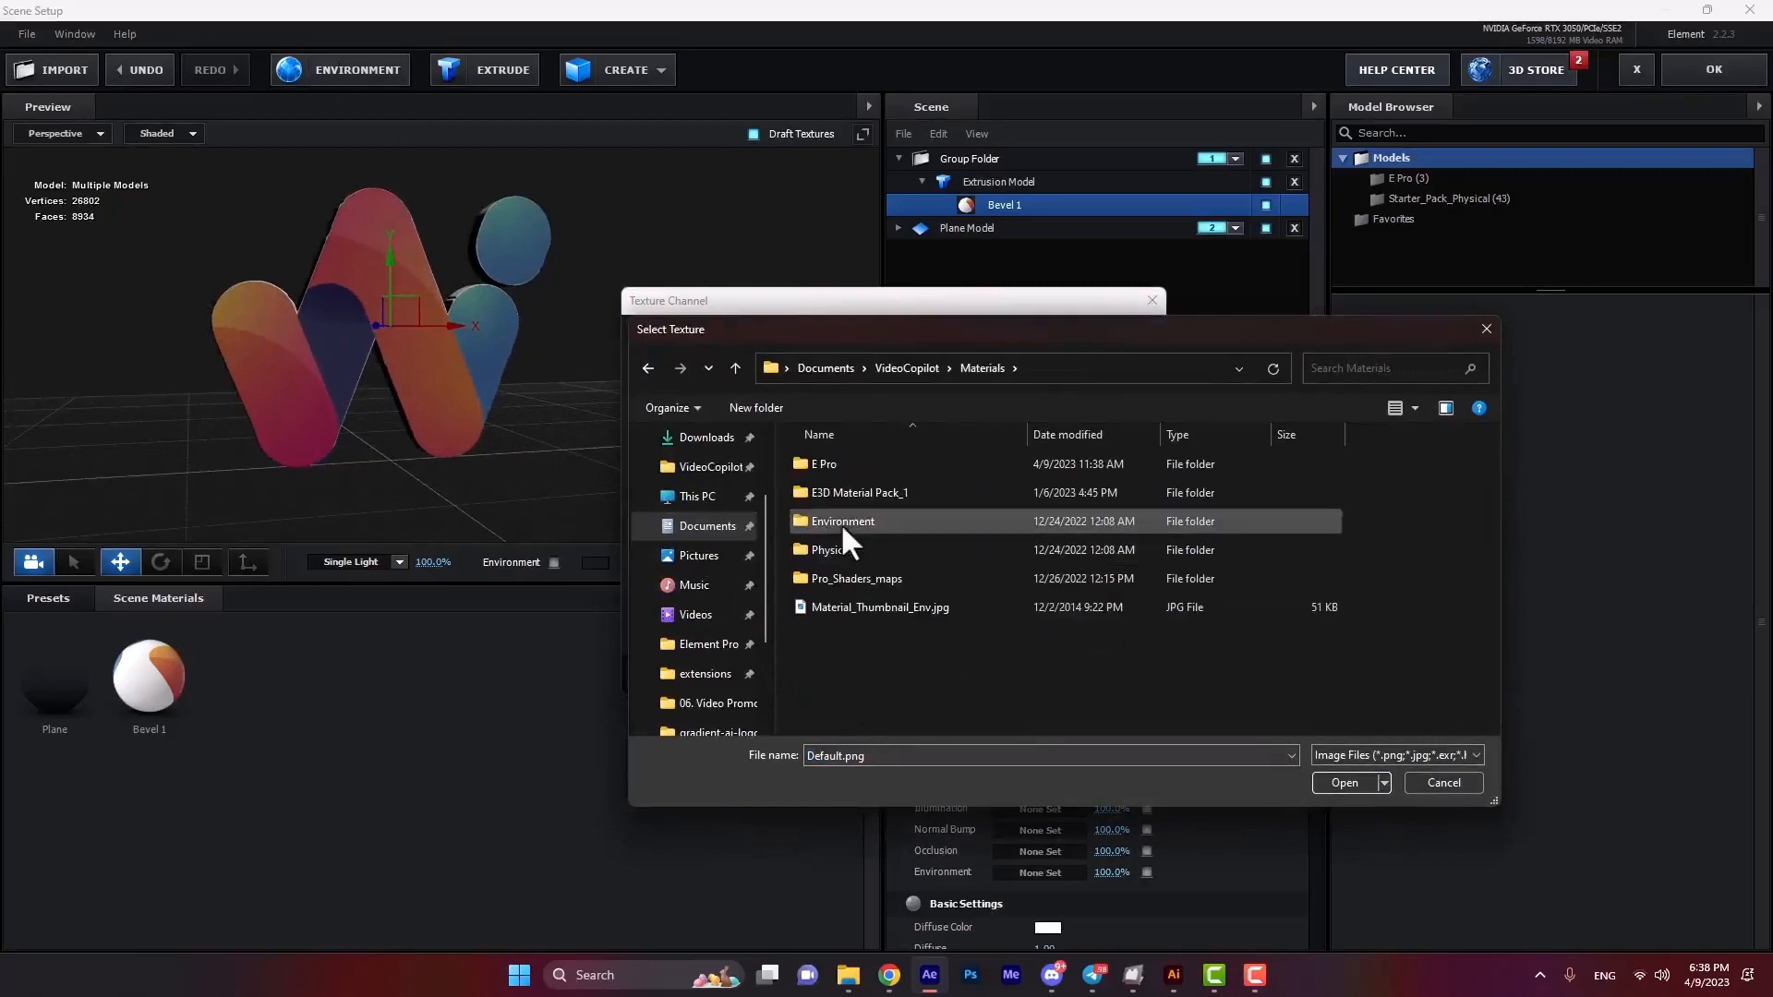
double_click(841, 523)
double_click(834, 490)
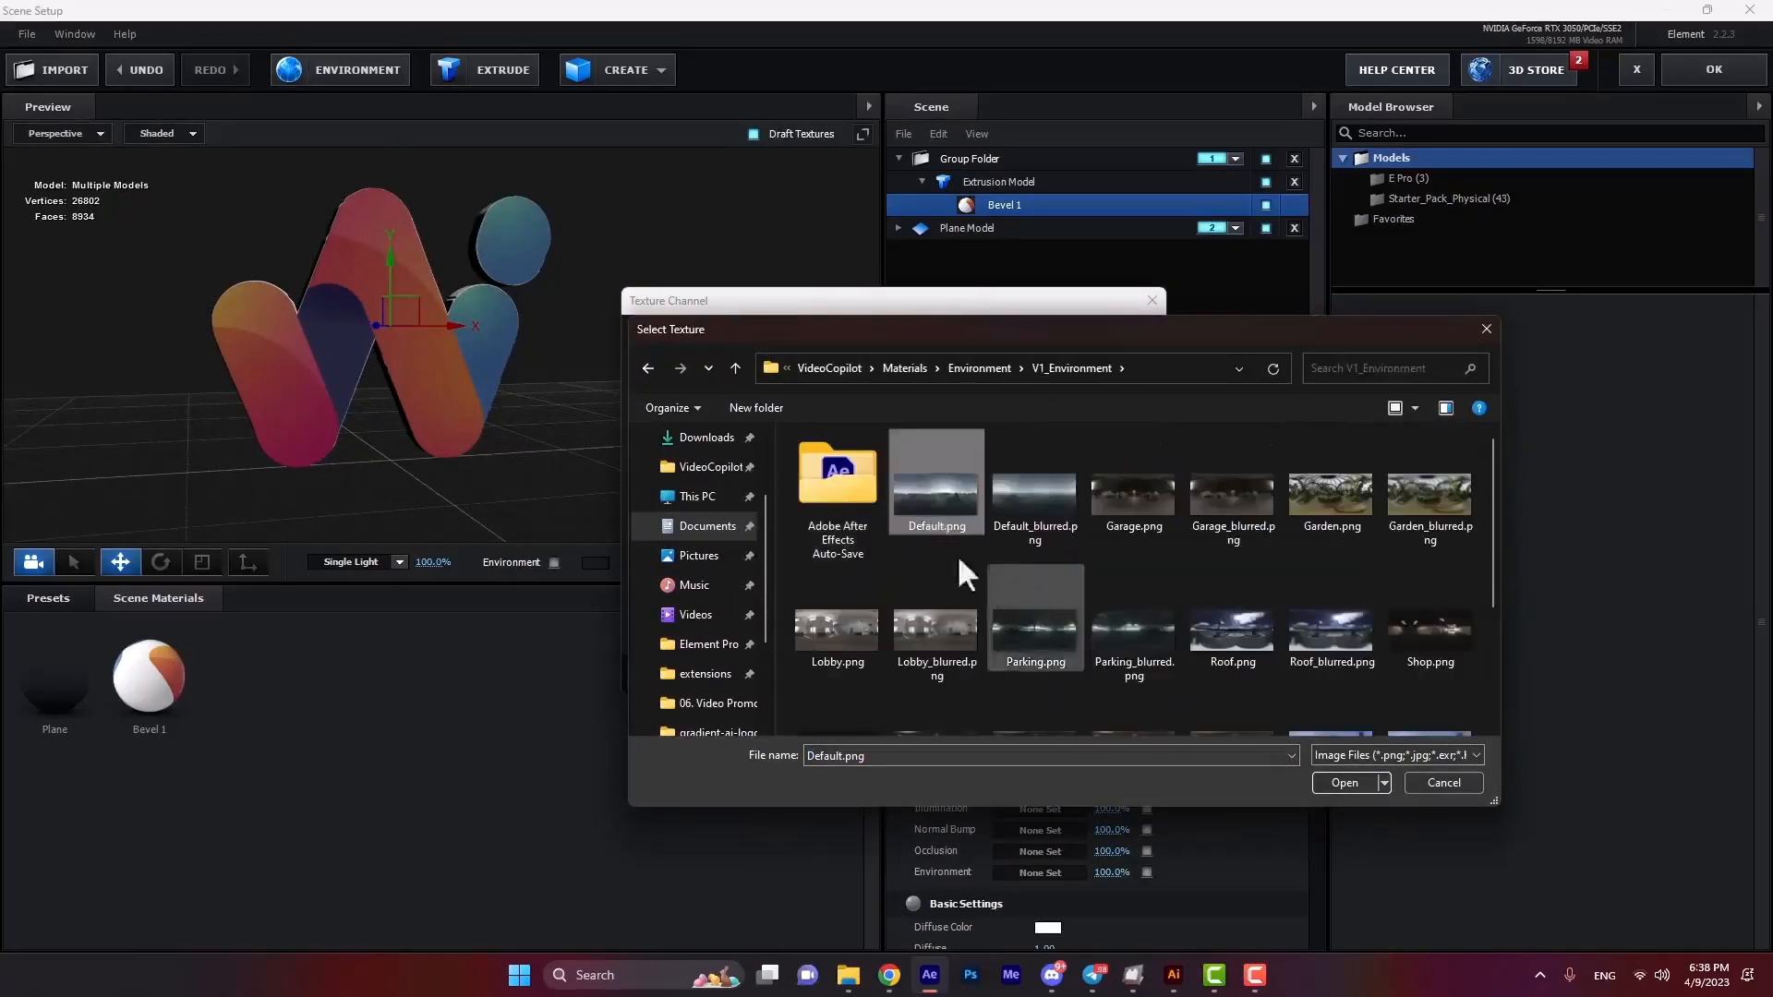
click(1344, 783)
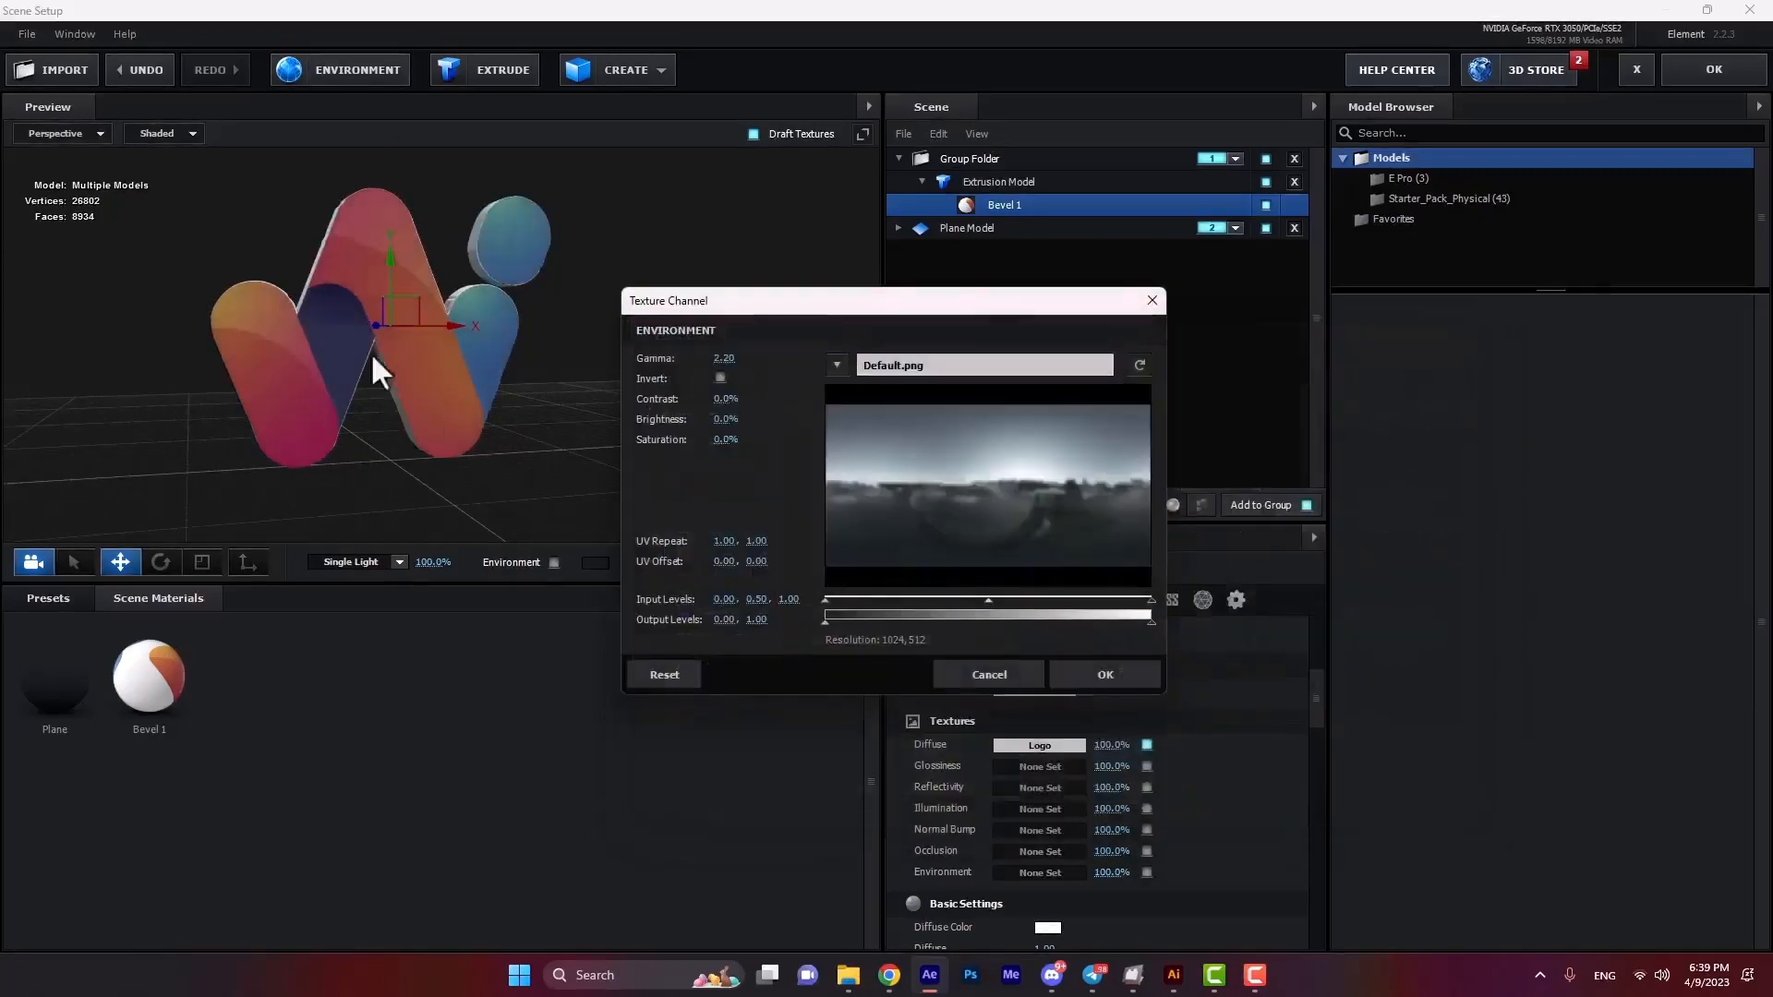
click(1074, 672)
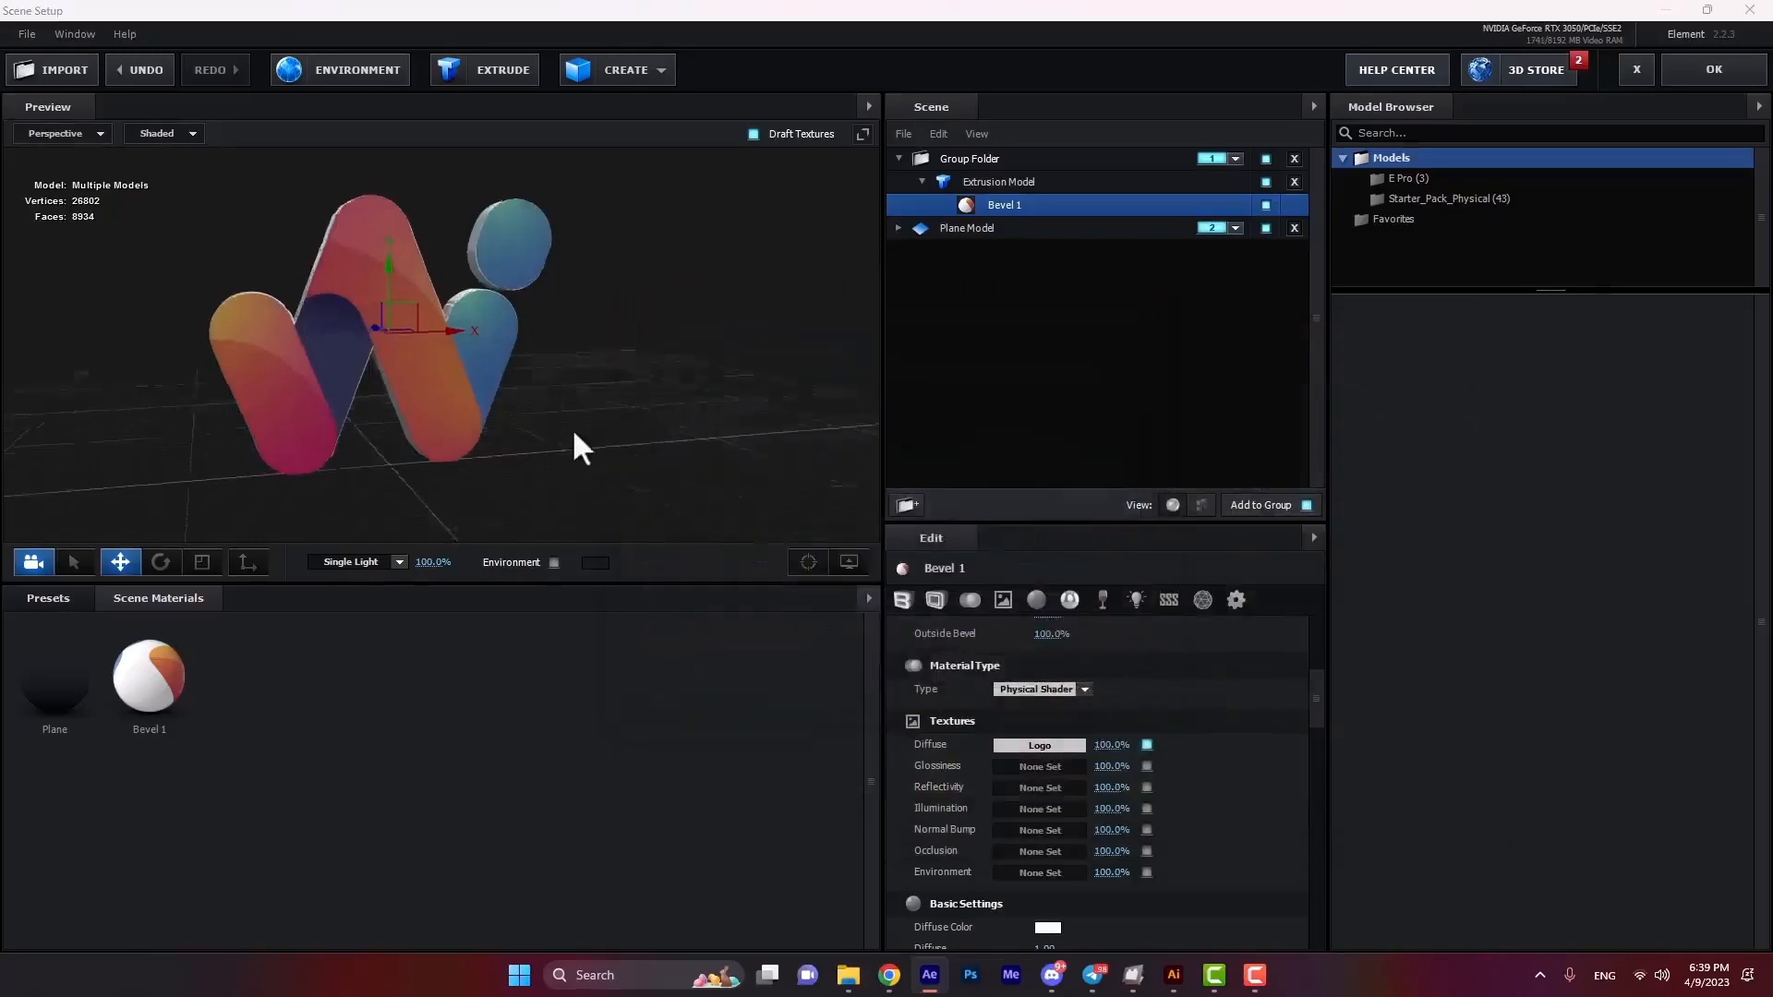
drag(573, 432, 631, 412)
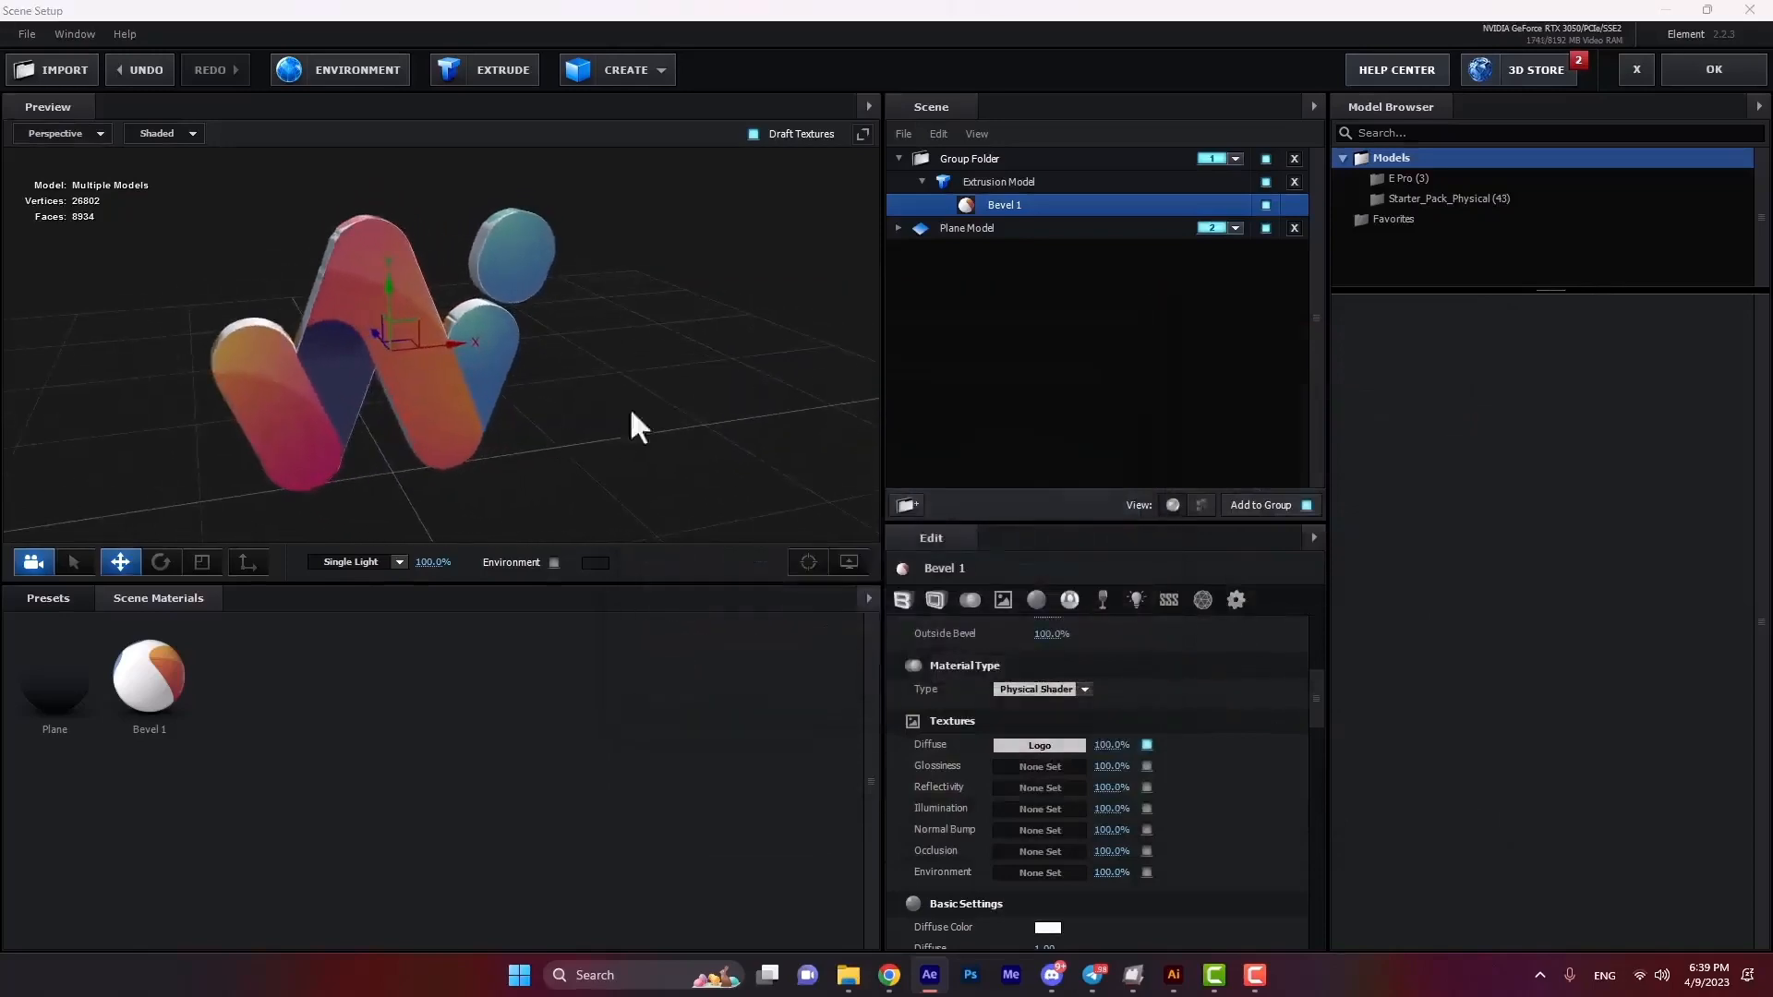
Accept the Element 3D scene, scrub through the bounce animation, and orbit the camera to view the logo at an angle.
click(1681, 73)
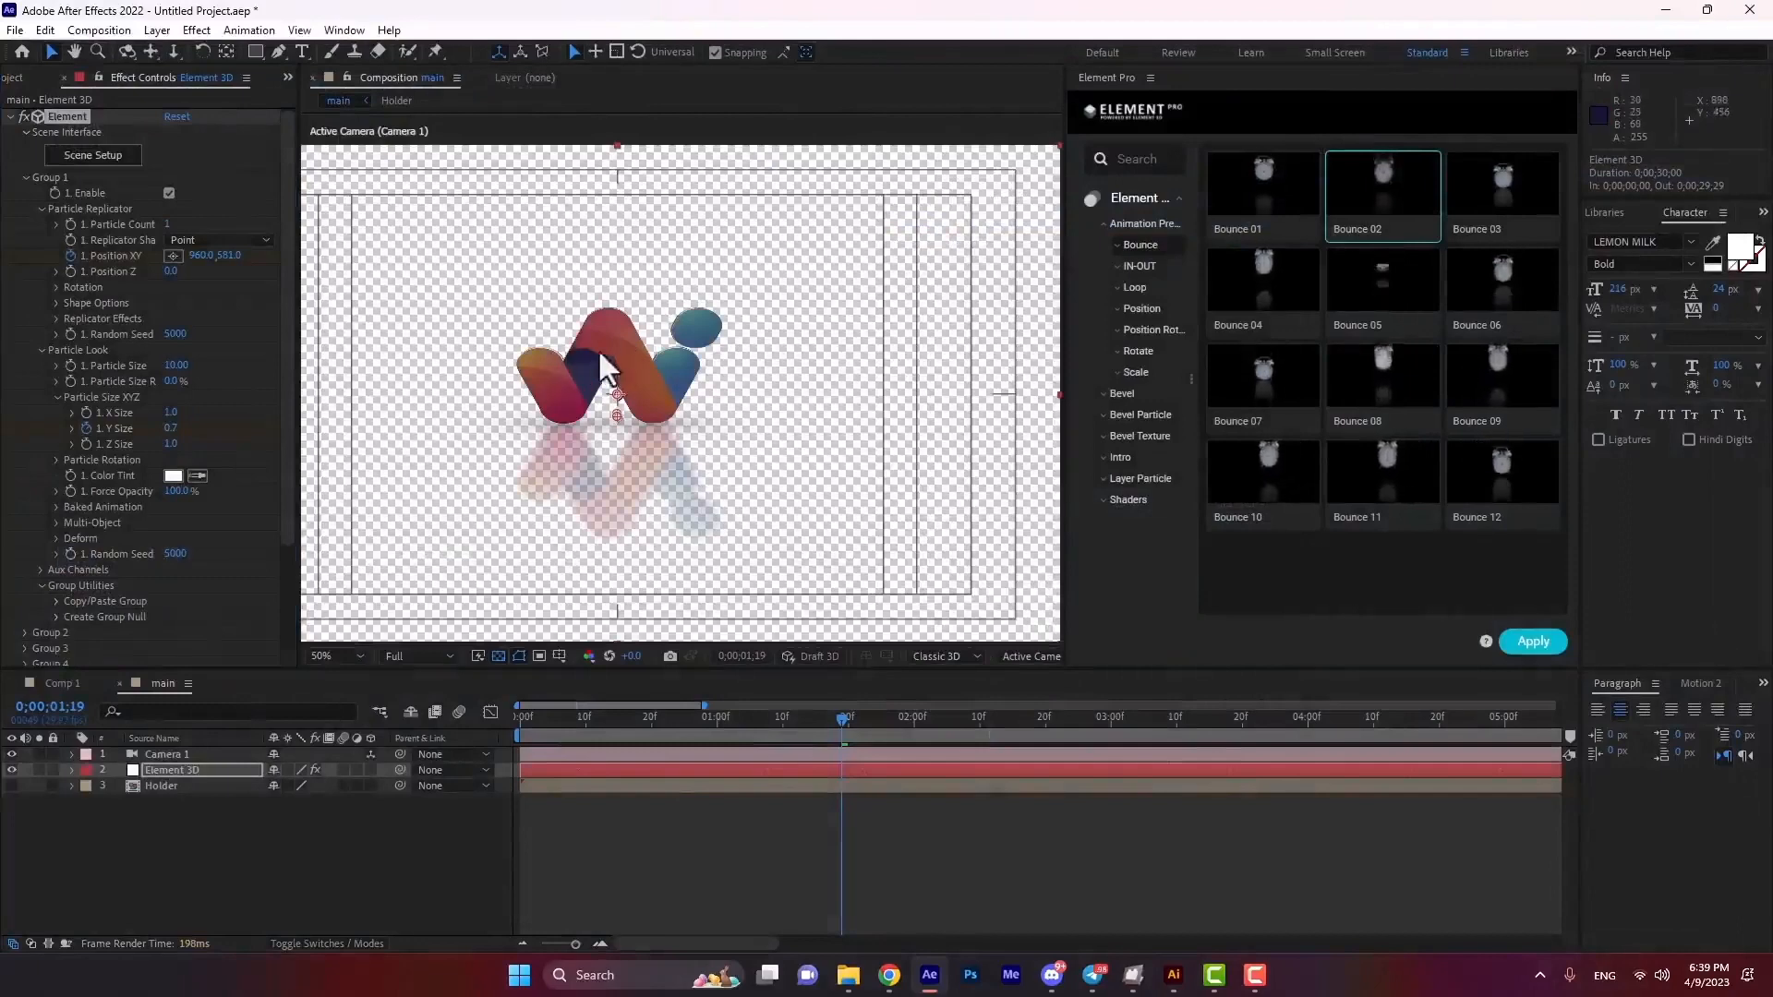
click(729, 718)
drag(733, 737, 919, 752)
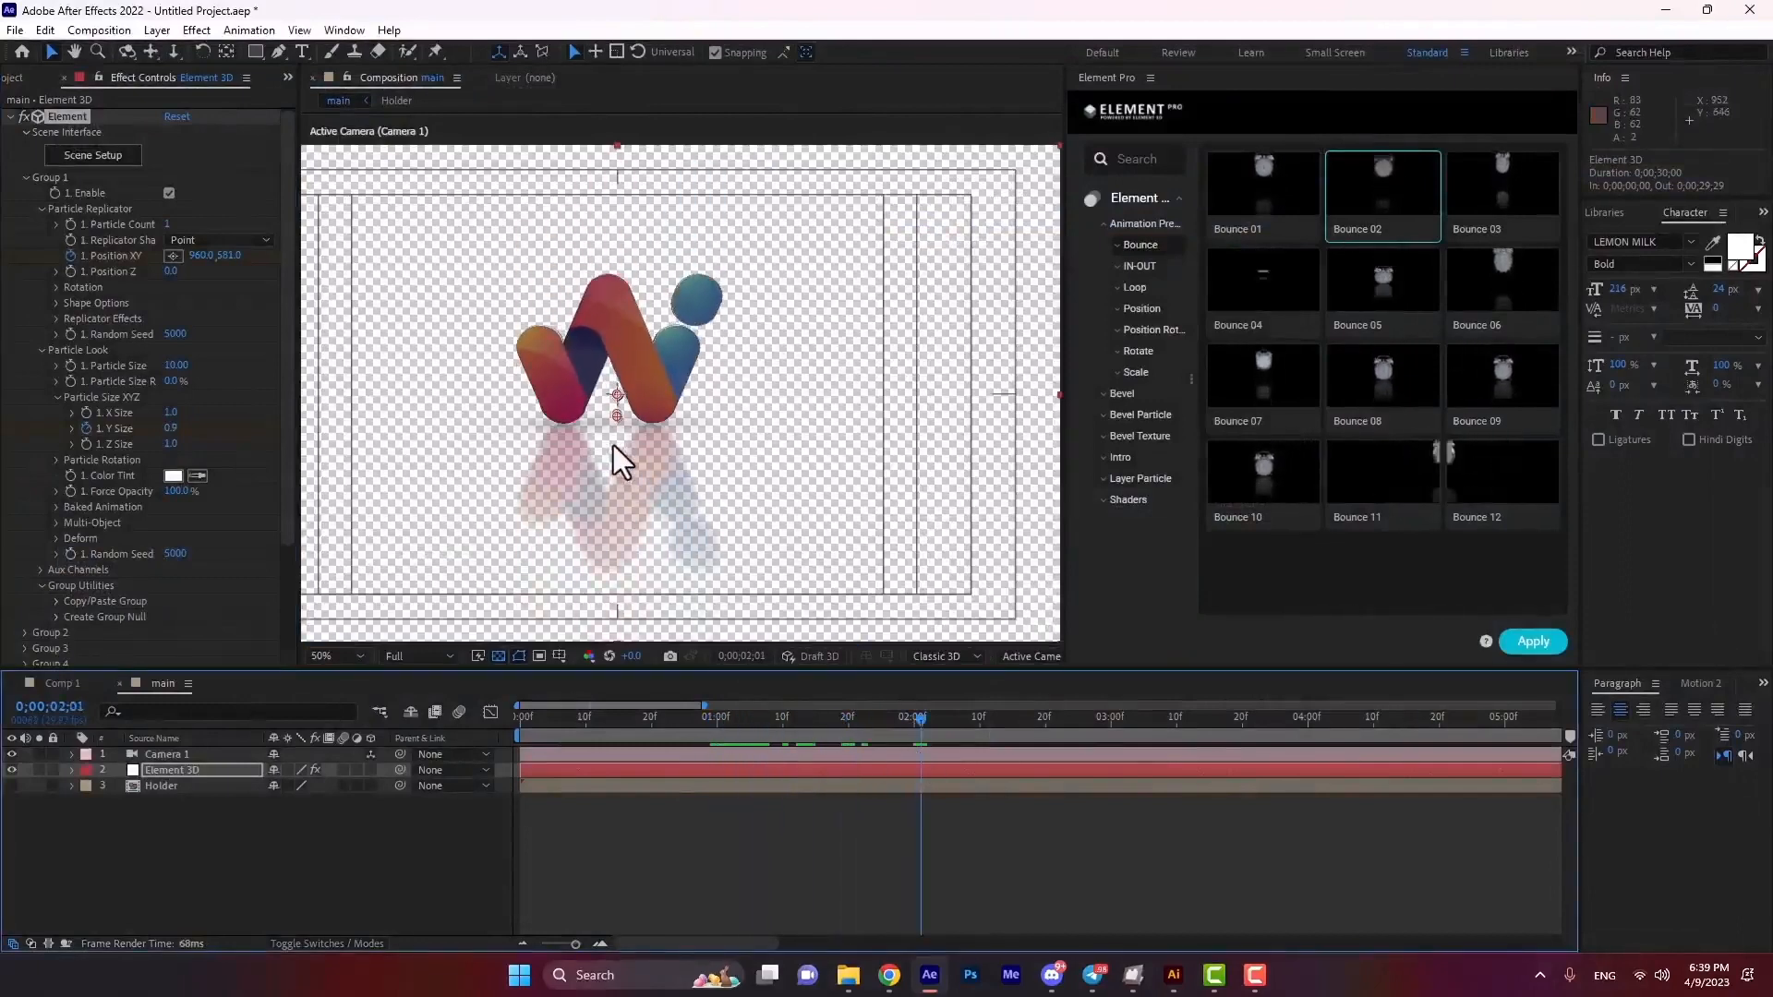
key(c)
drag(561, 399, 637, 397)
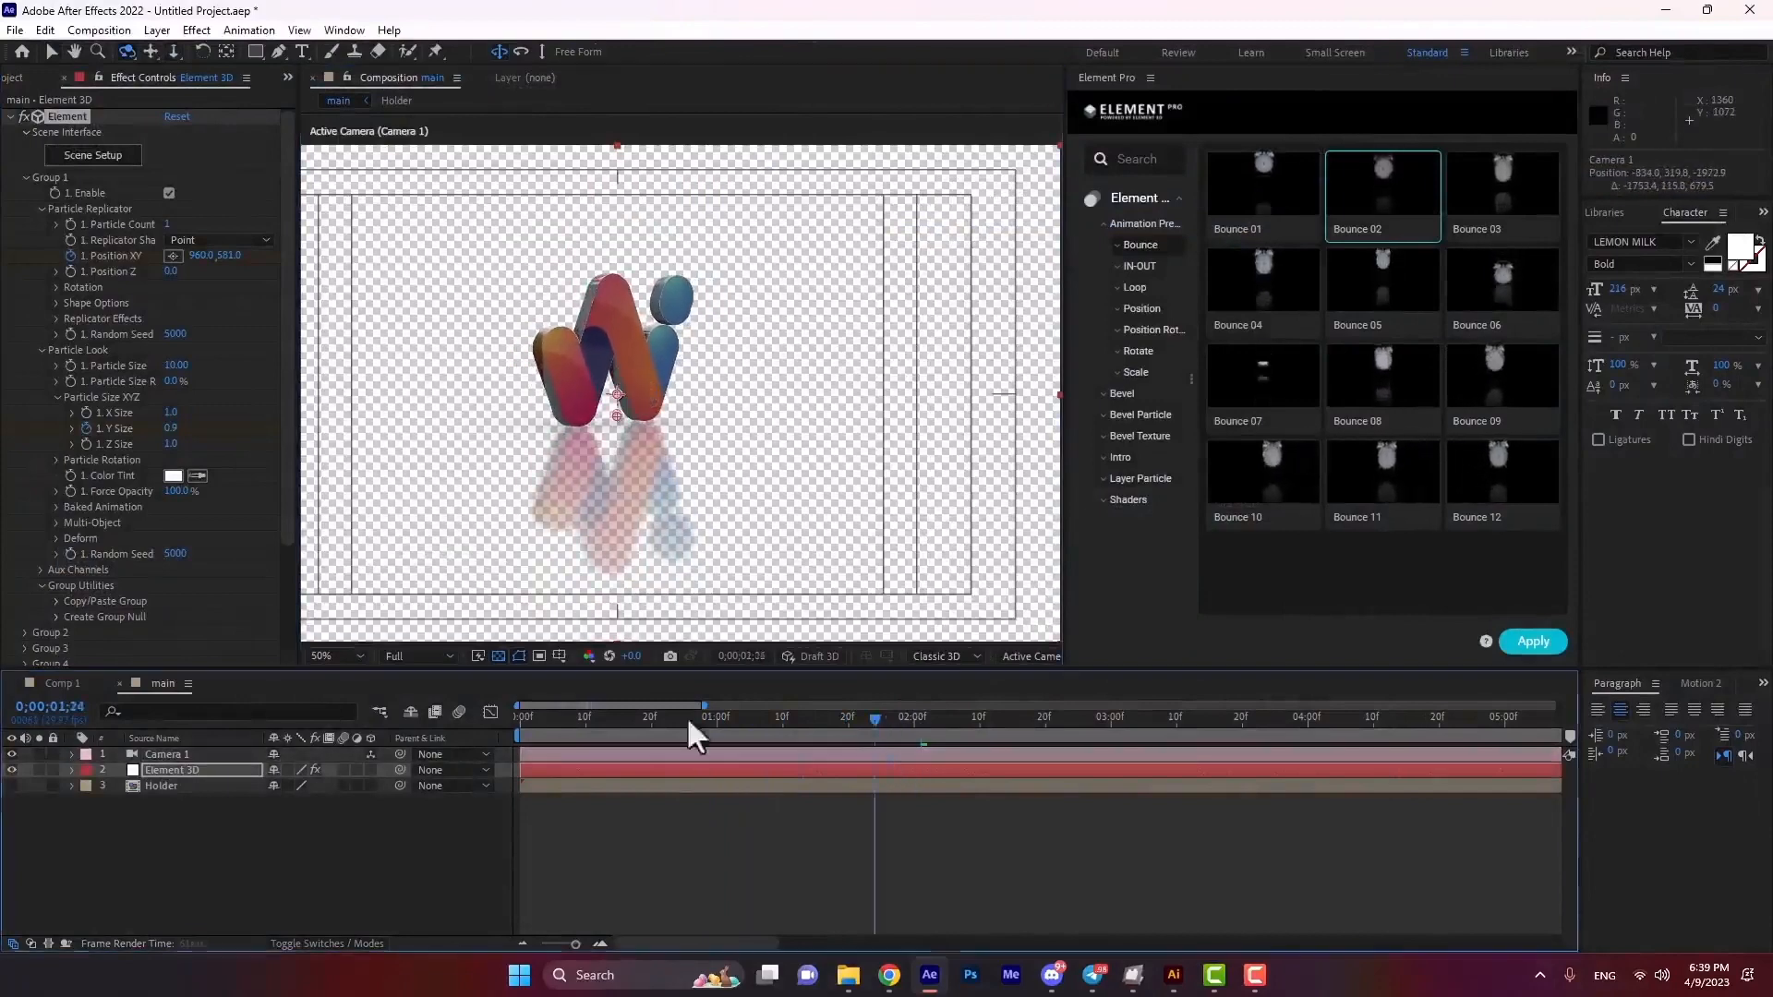
Preview the logo's bounce animation from the start and reposition the camera around the logo.
drag(685, 717, 412, 737)
key(space)
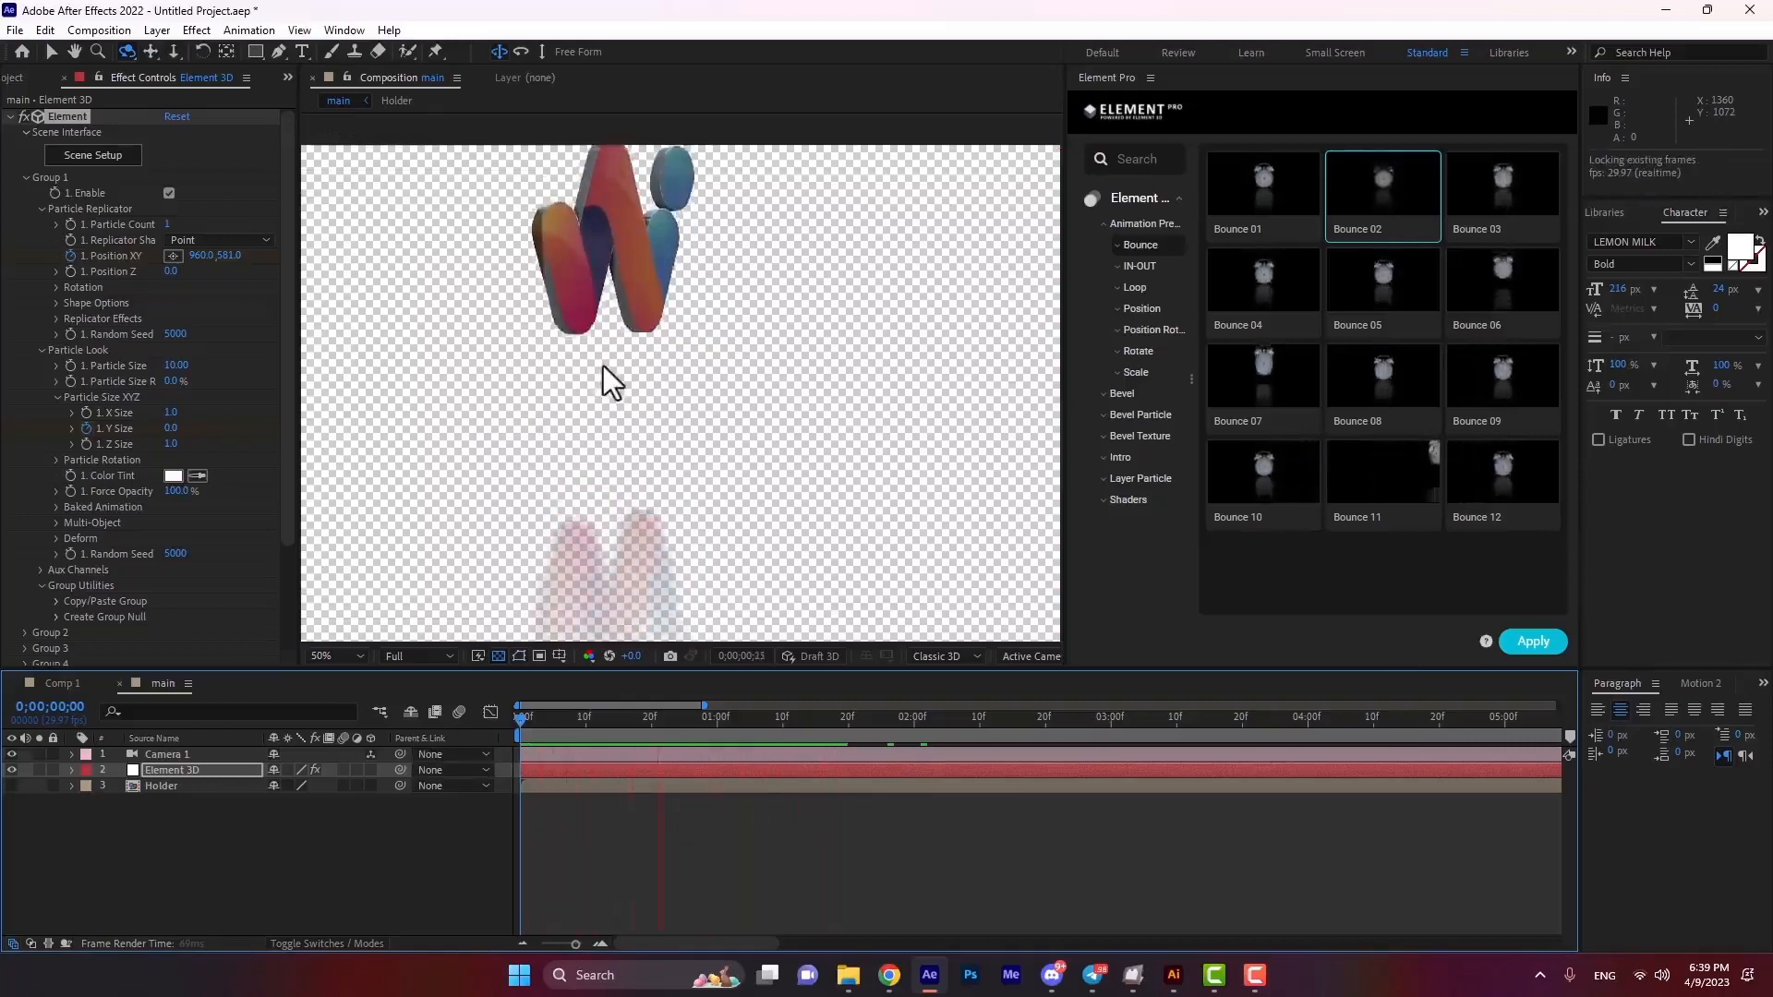
key(space)
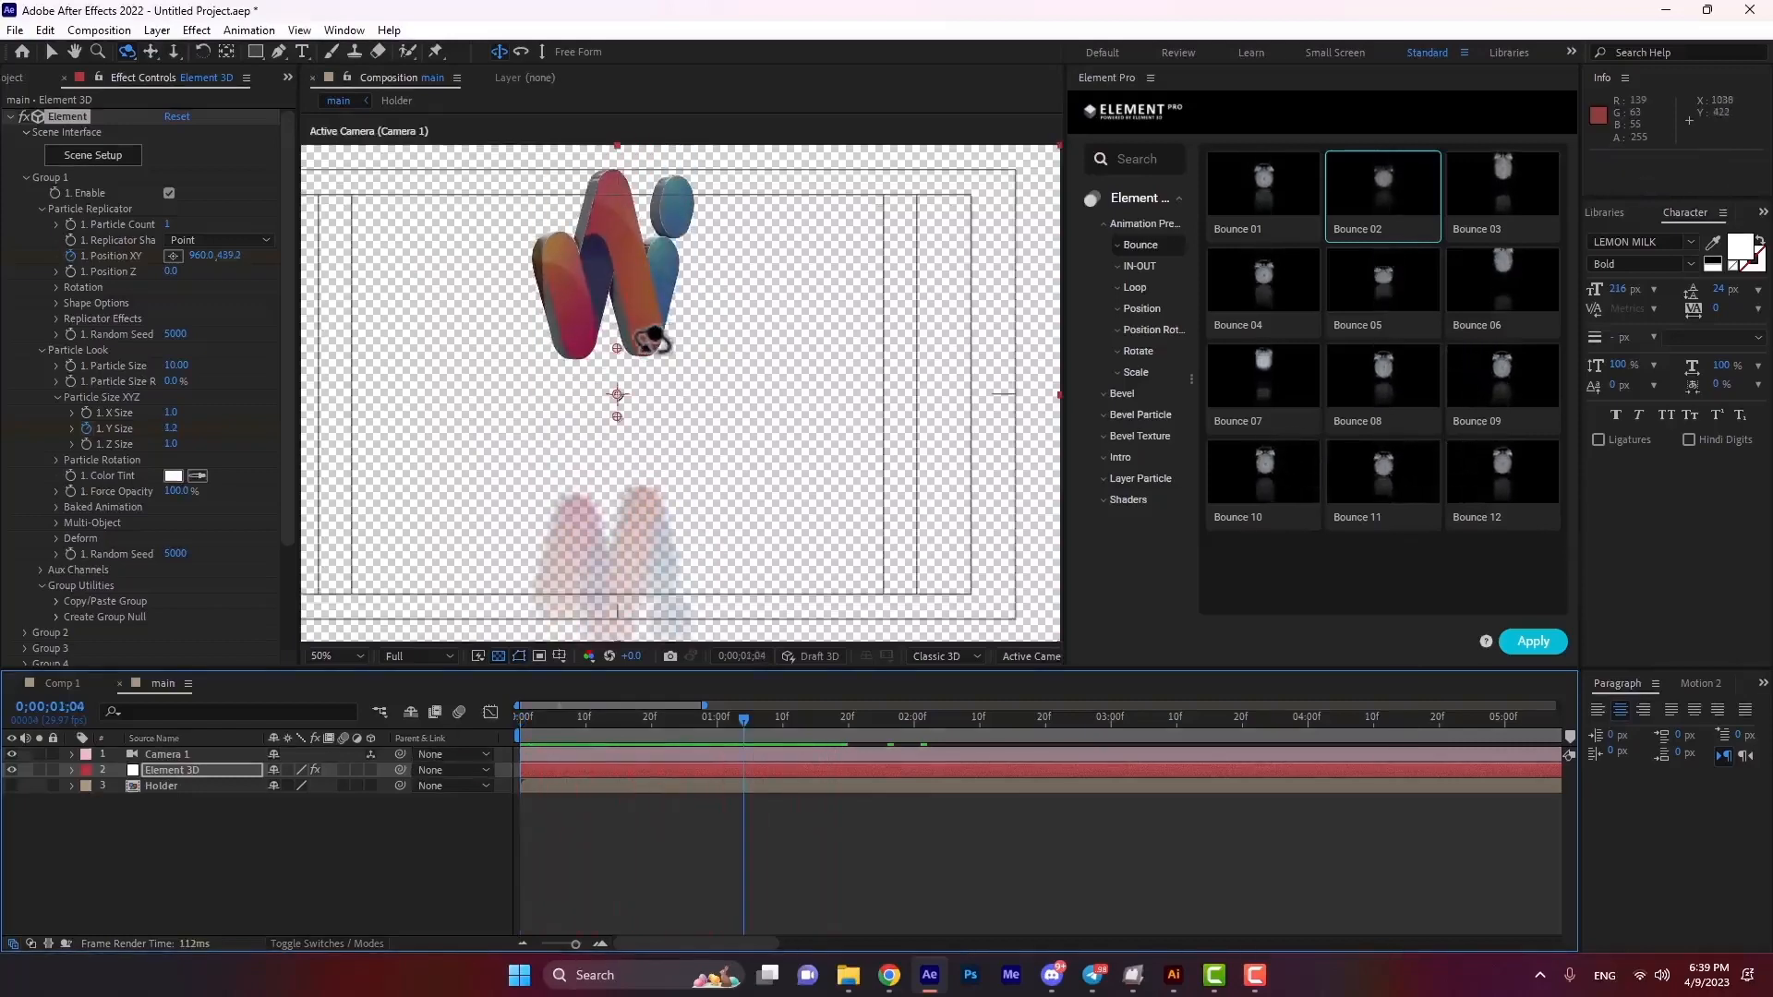
drag(626, 311, 727, 378)
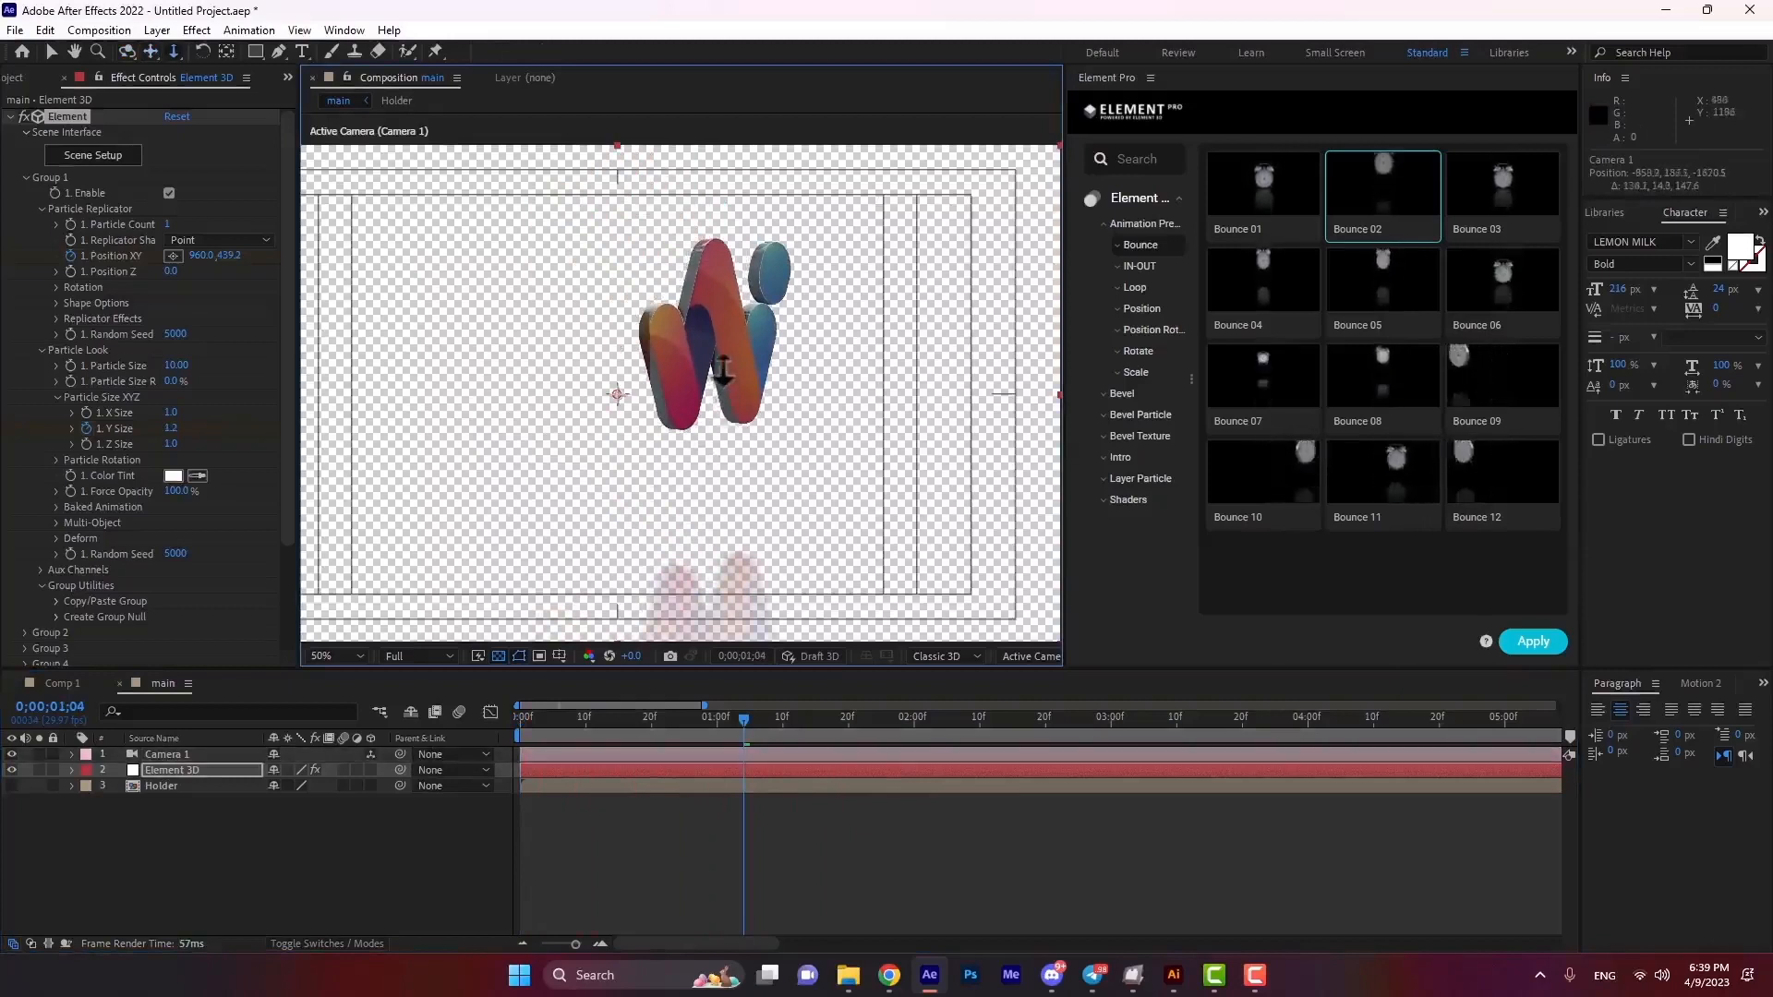
drag(728, 380, 729, 588)
mouse_move(745, 718)
mouse_down()
mouse_move(571, 721)
mouse_move(730, 719)
mouse_up()
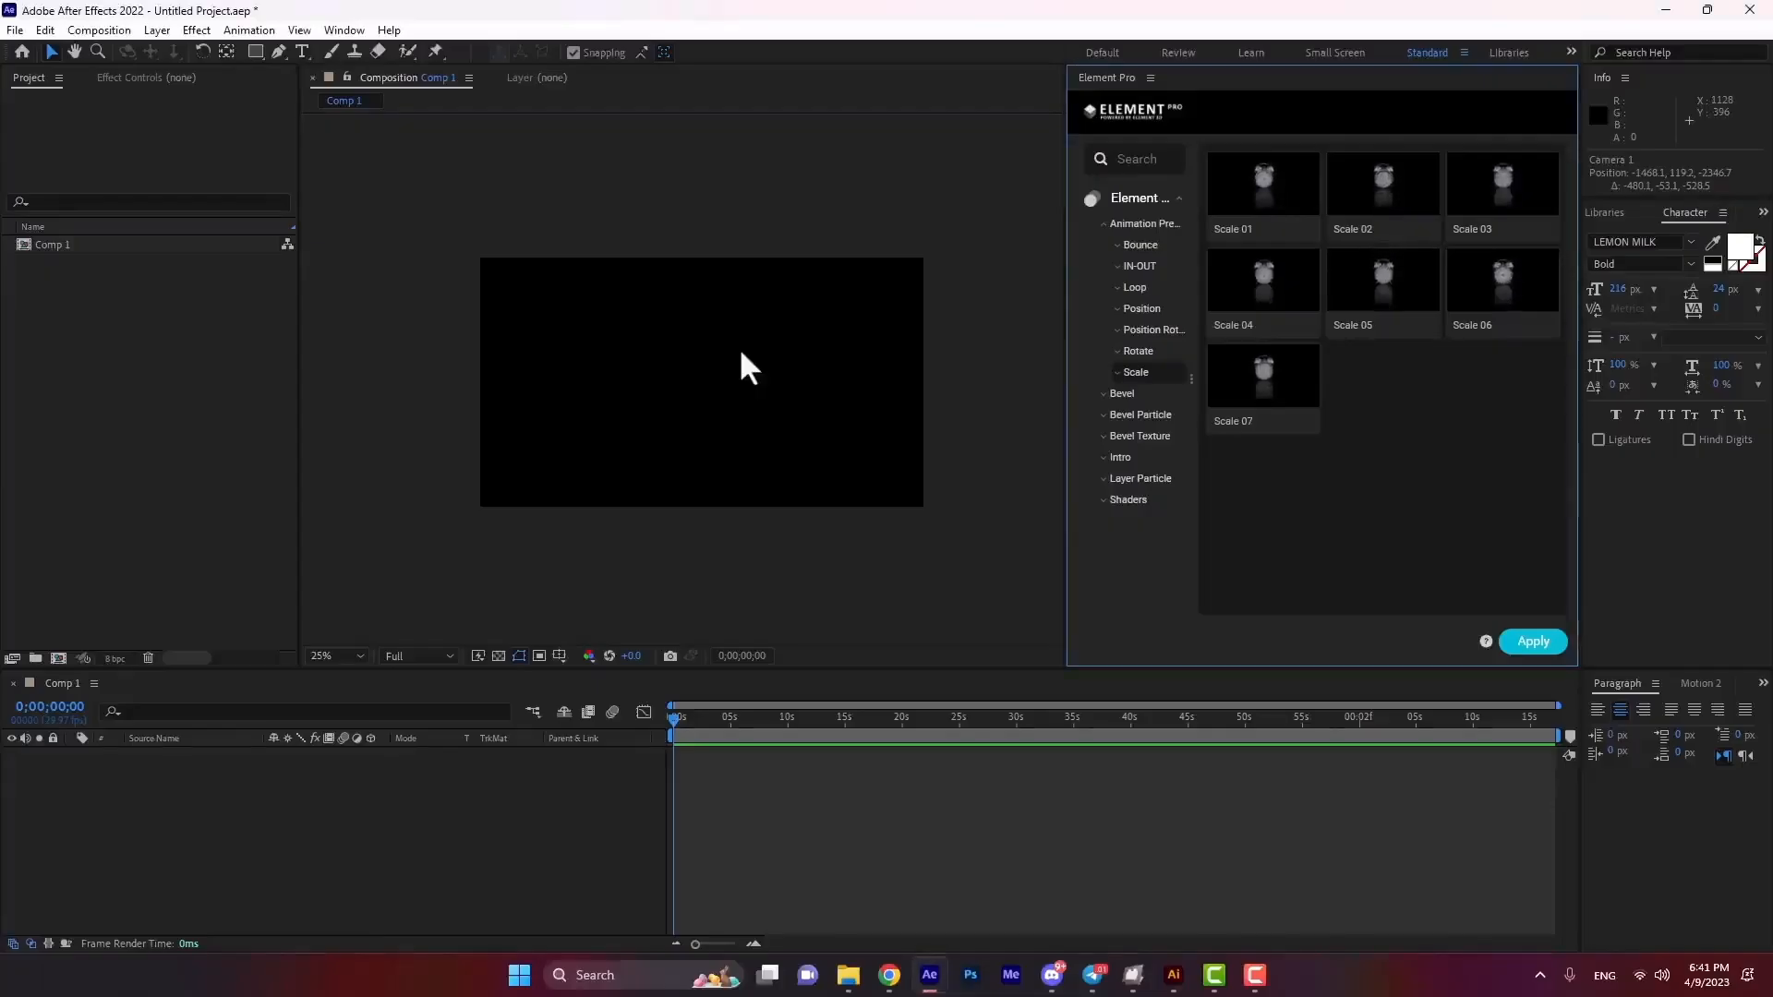
Browse the Rotate, Position Rotate, Loop and IN-OUT animation presets and select IN-OUT 07.
click(1139, 355)
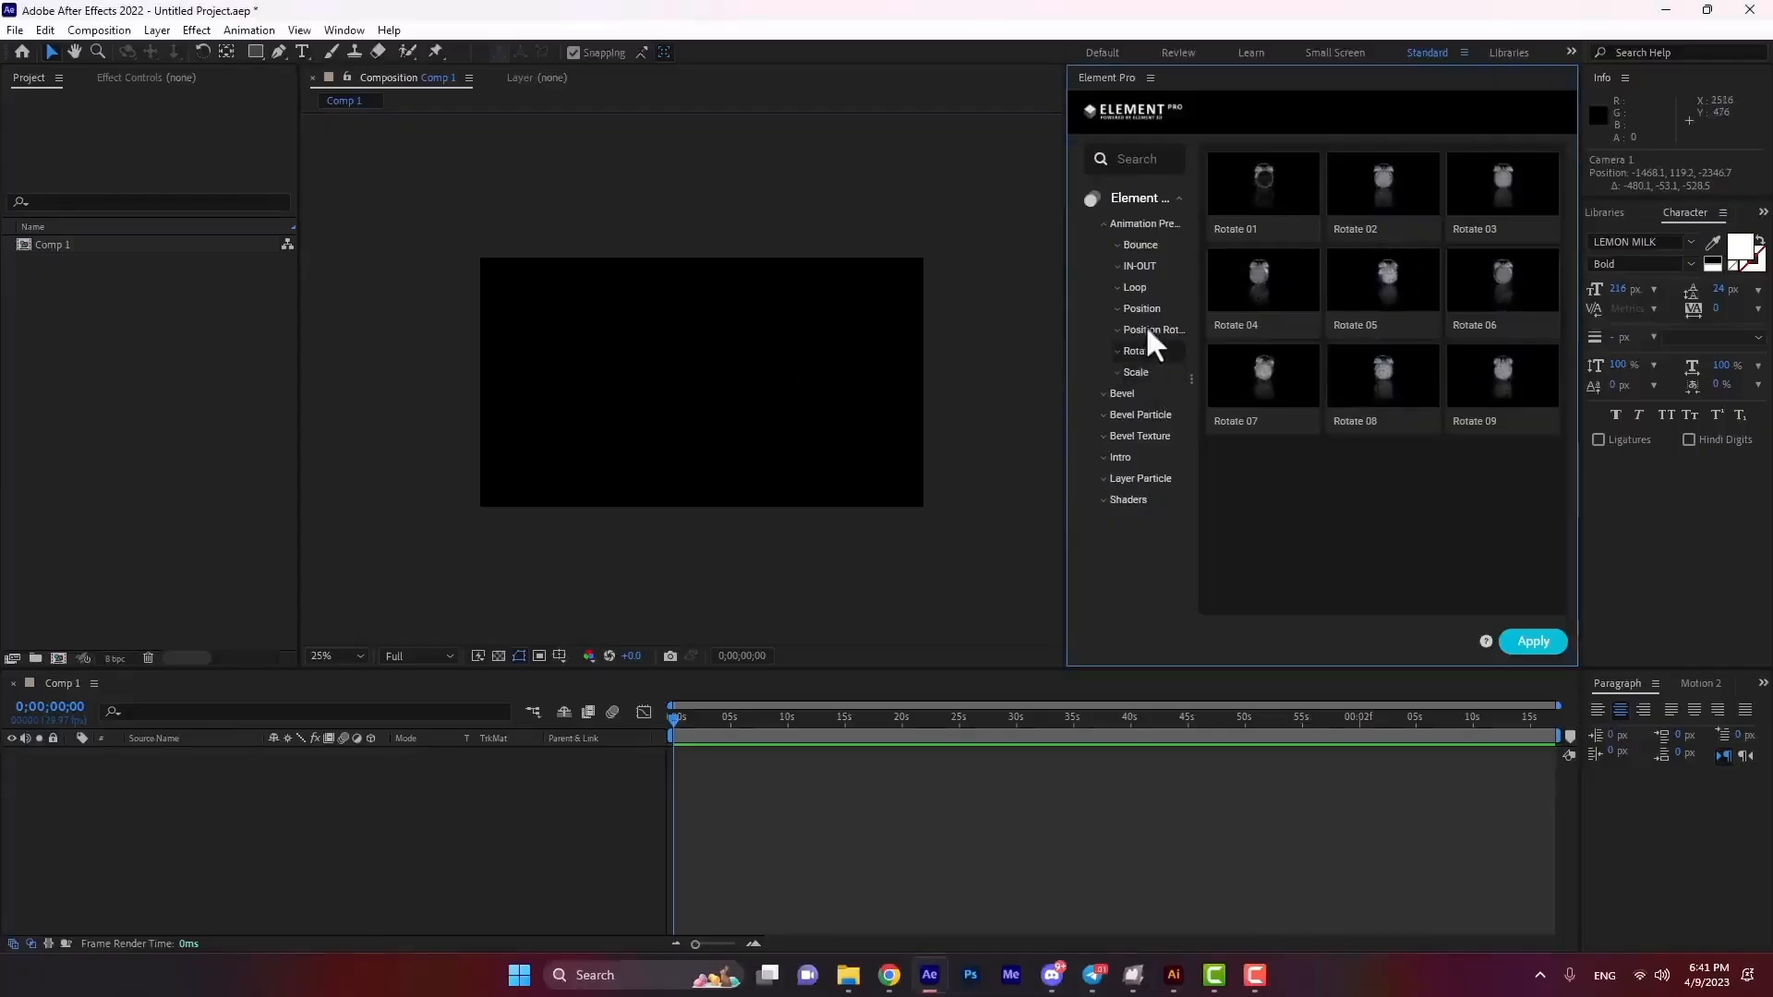
click(1145, 324)
click(1138, 289)
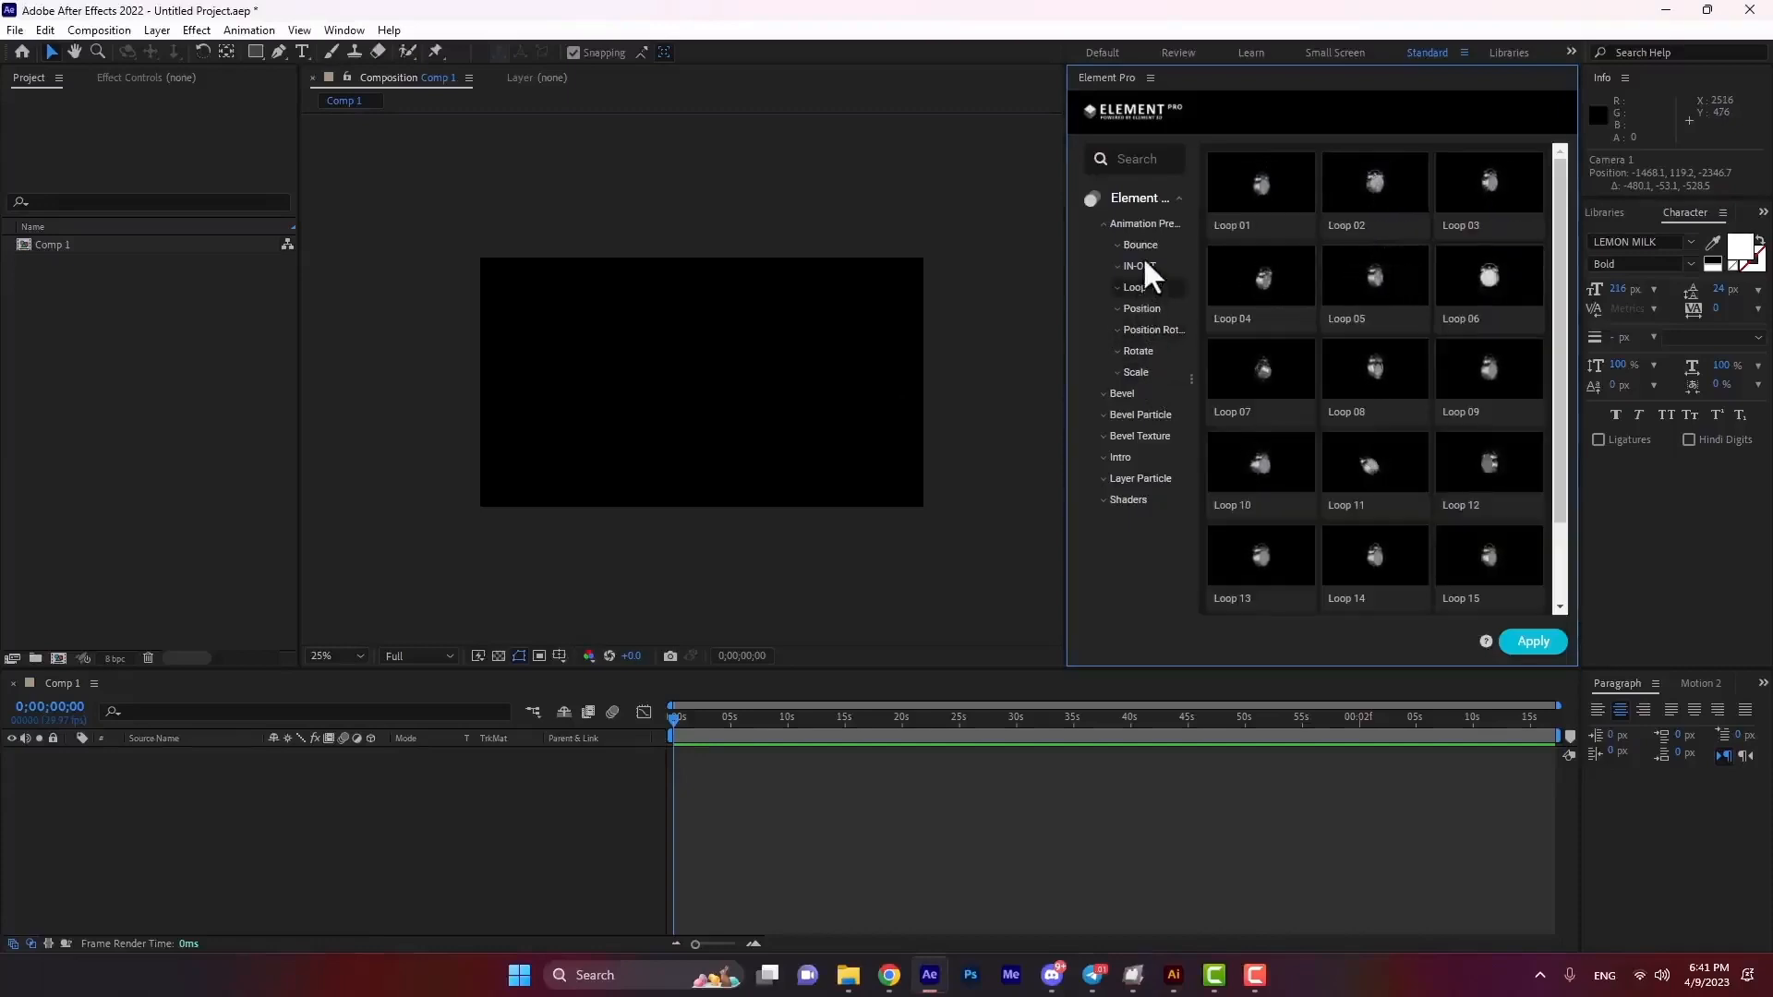
click(1144, 263)
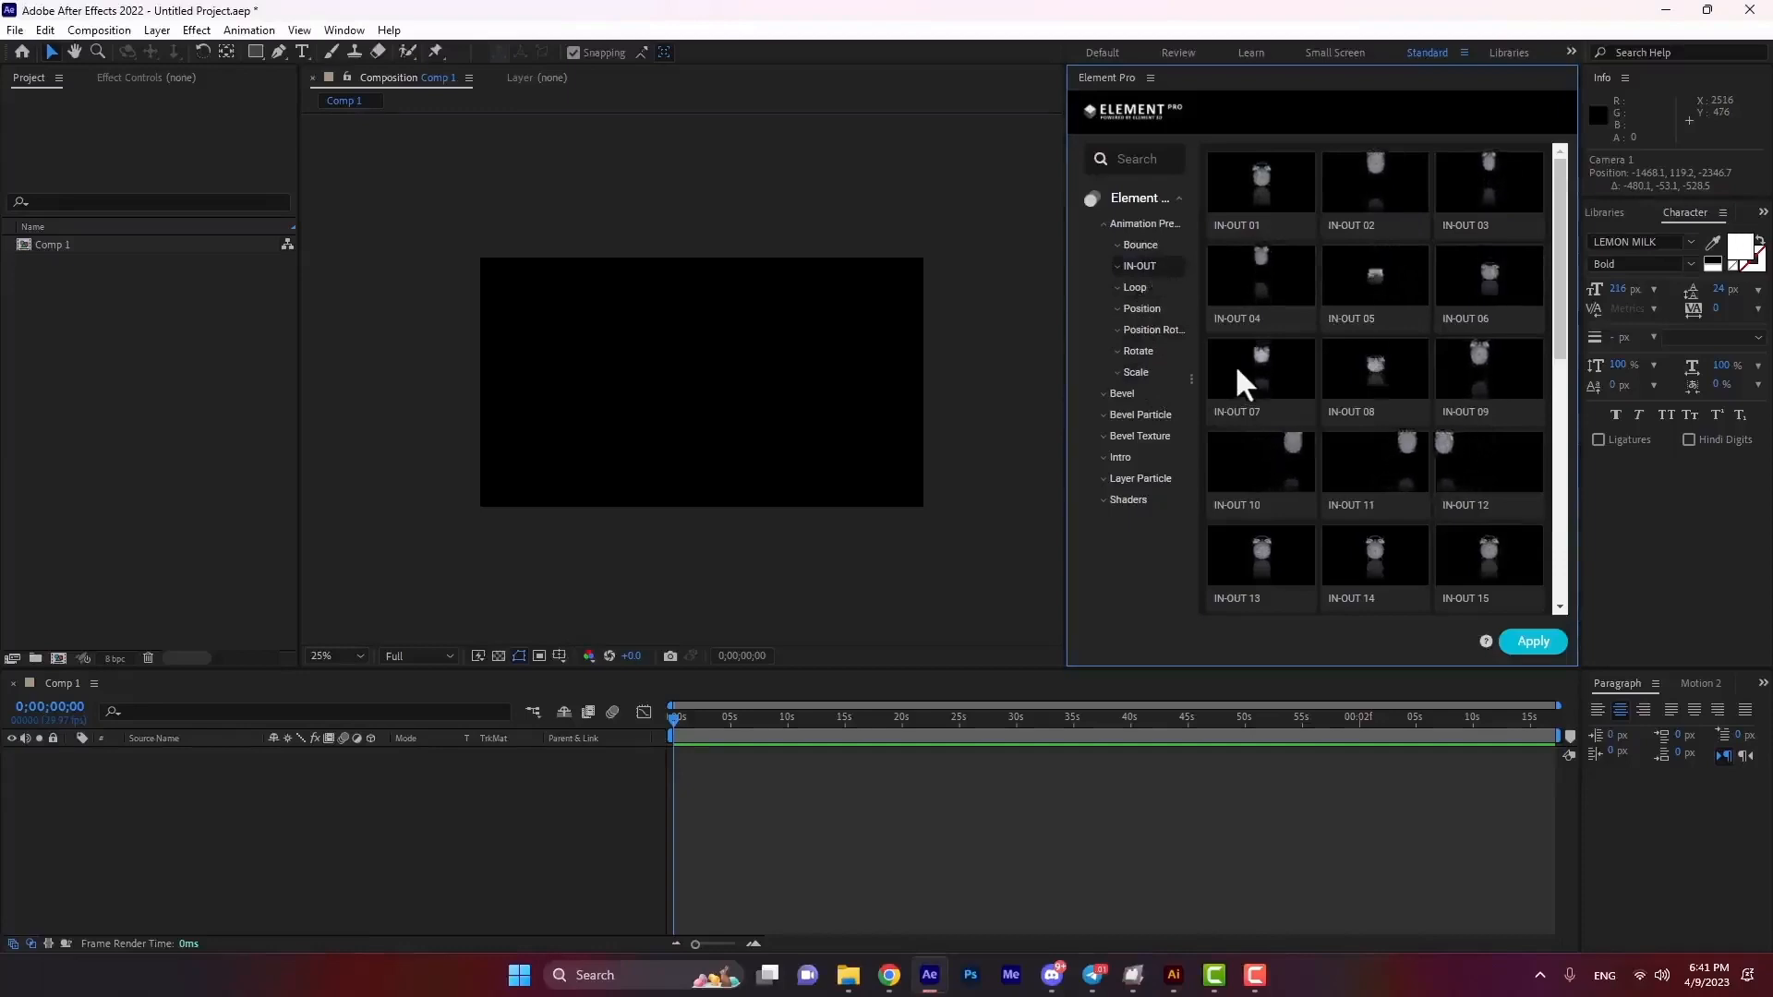
click(1275, 376)
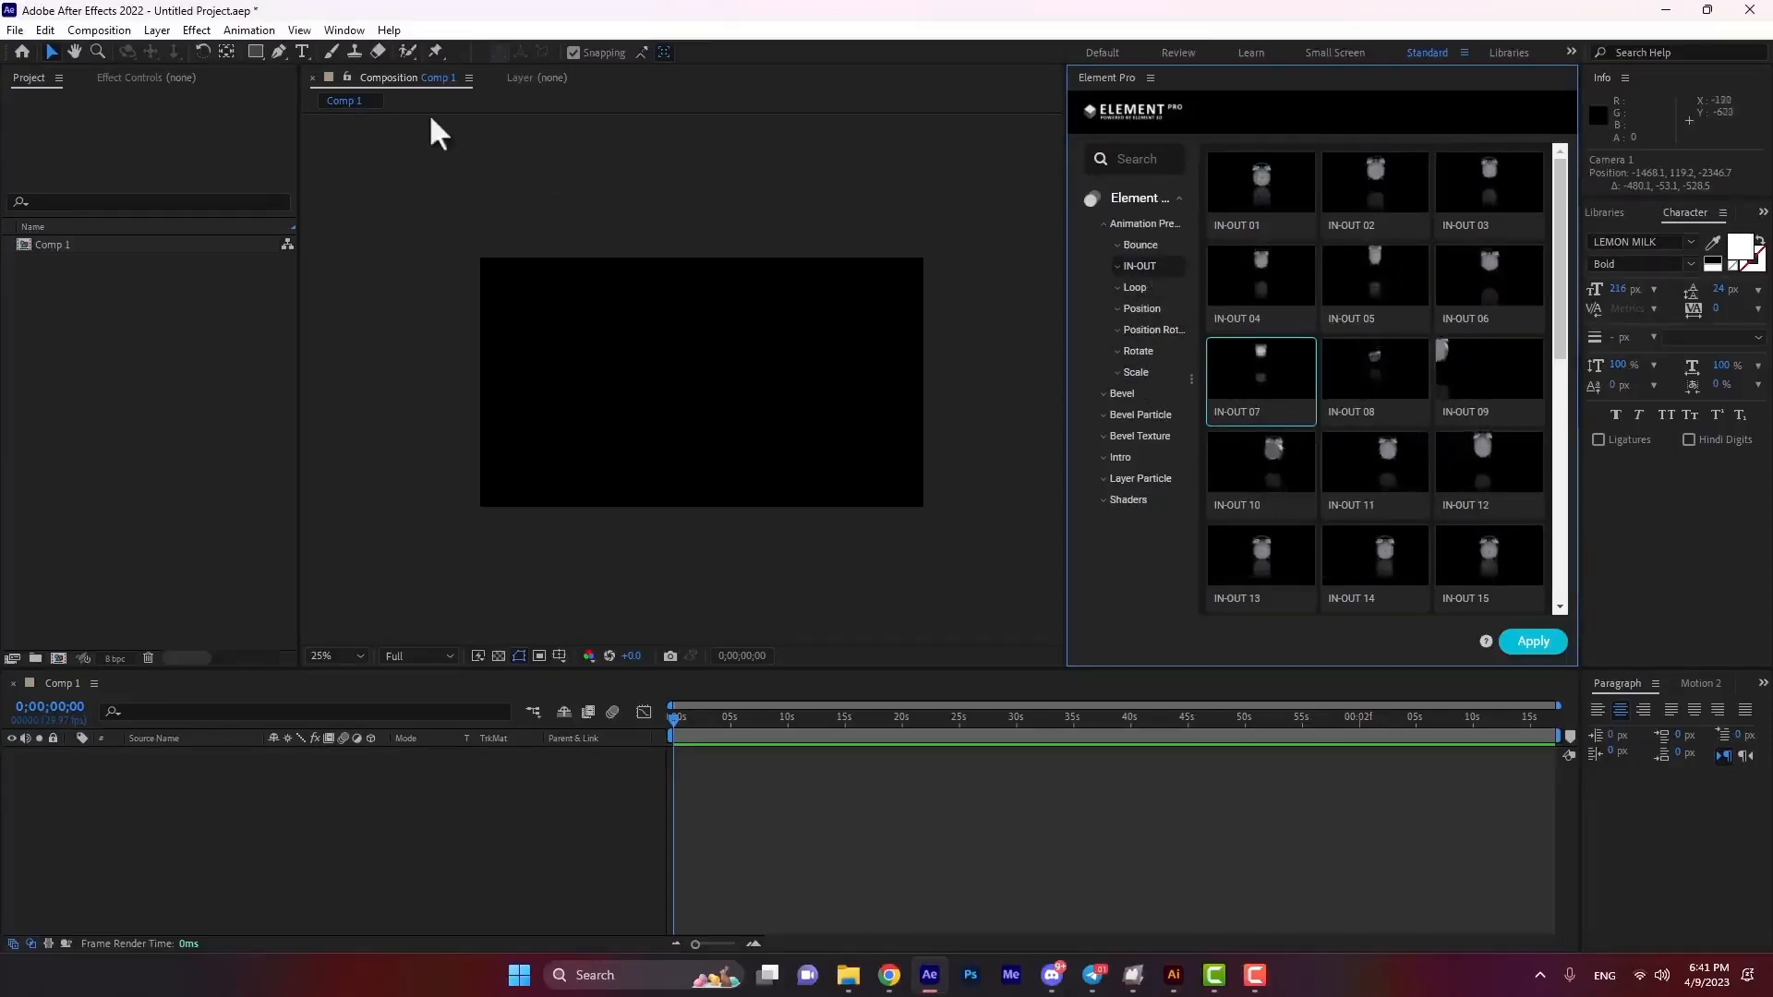
Add a text layer reading "t" to Comp 1 and move it near the middle of the frame.
click(302, 51)
click(654, 369)
text(t)
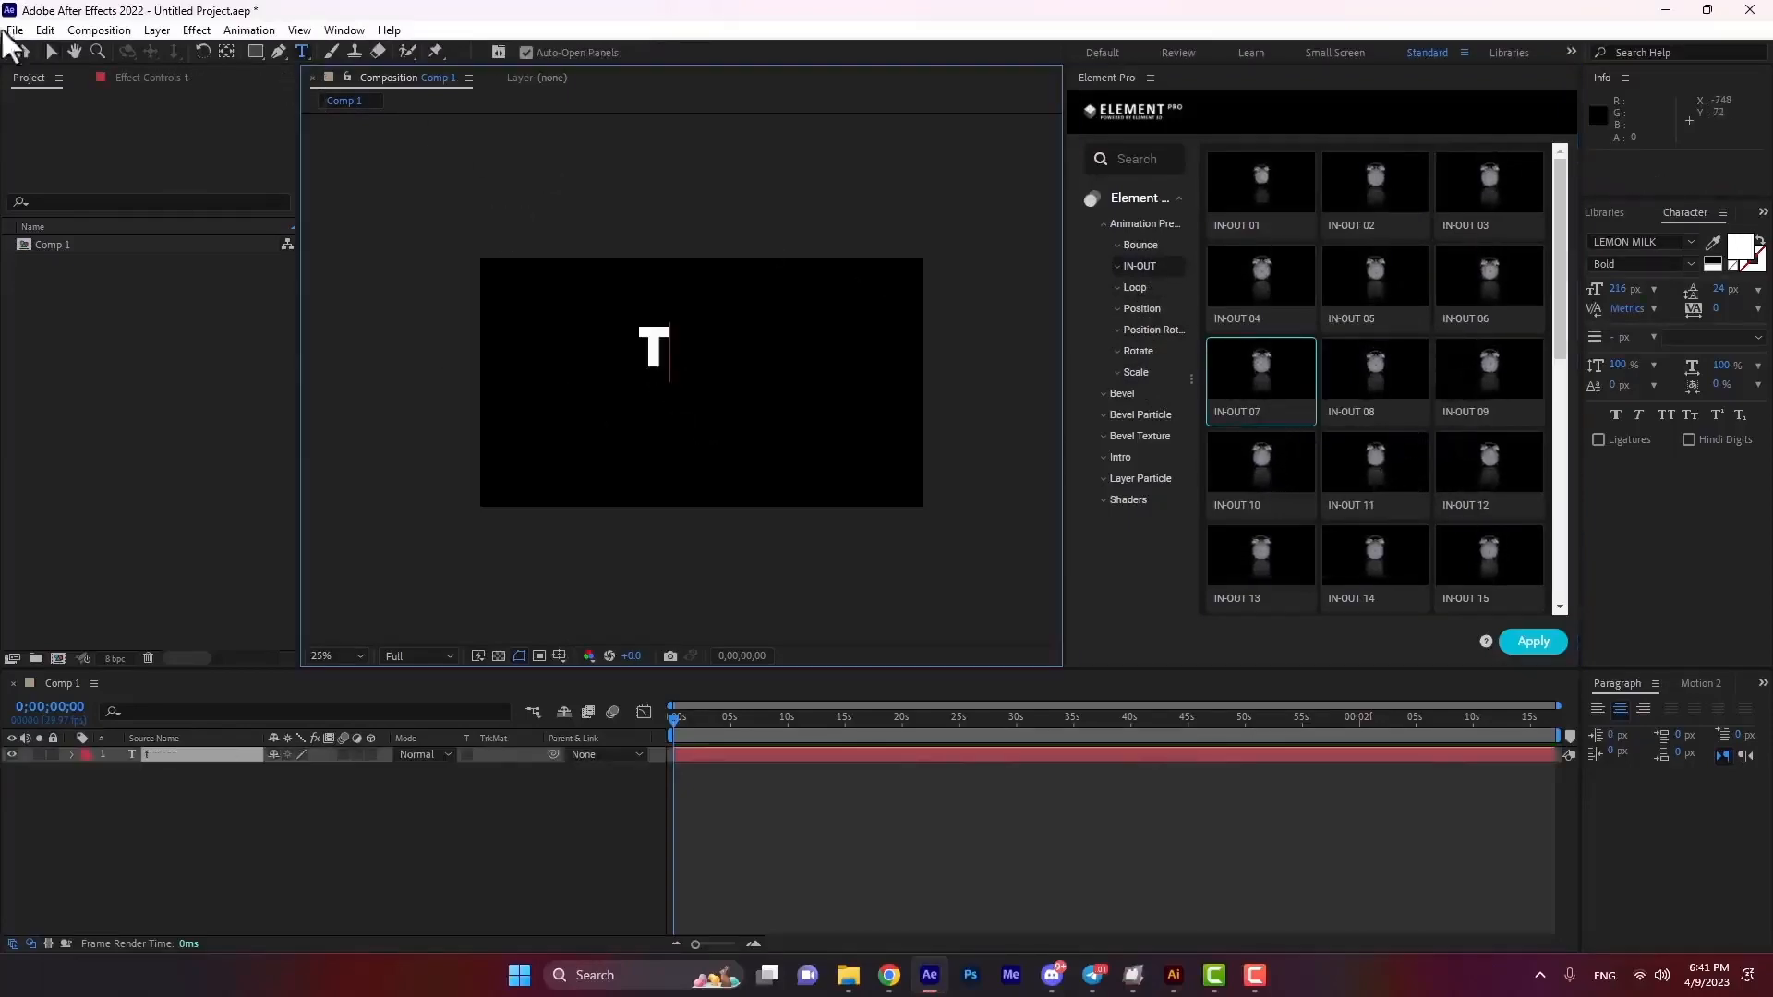
click(48, 53)
drag(656, 344, 687, 366)
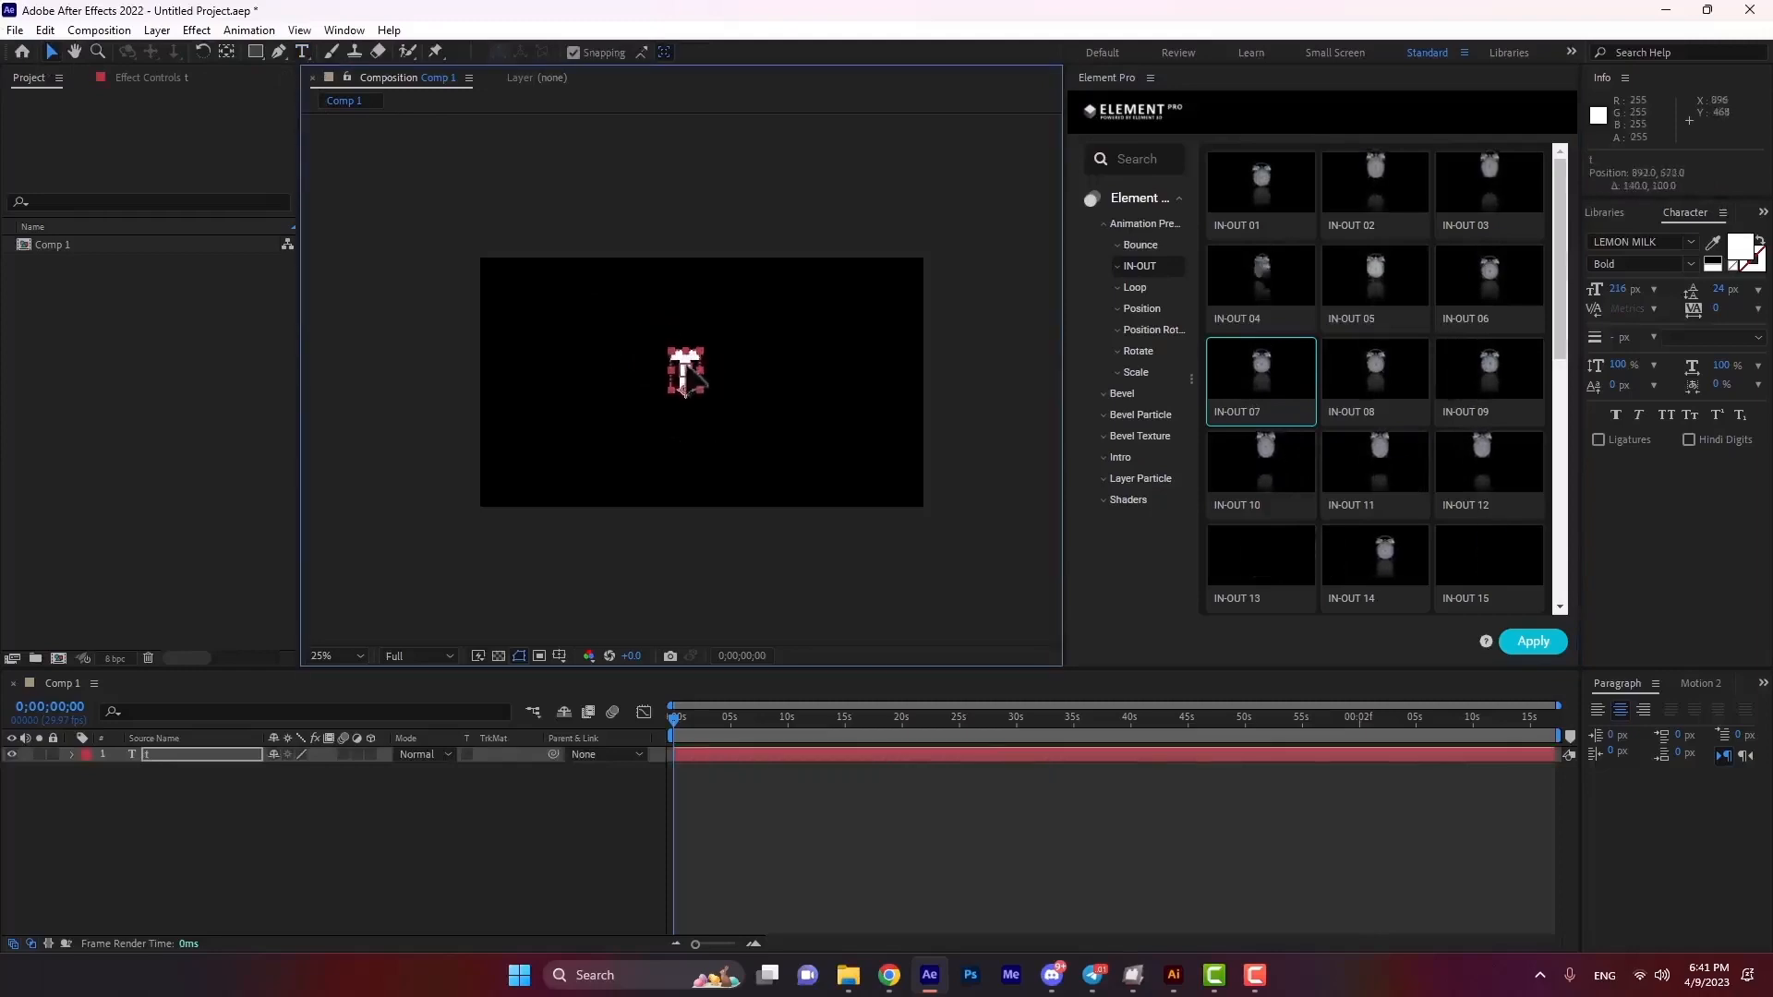
Apply the IN-OUT 07 preset to the text layer and scrub the timeline to 0;00;06;00.
click(1537, 641)
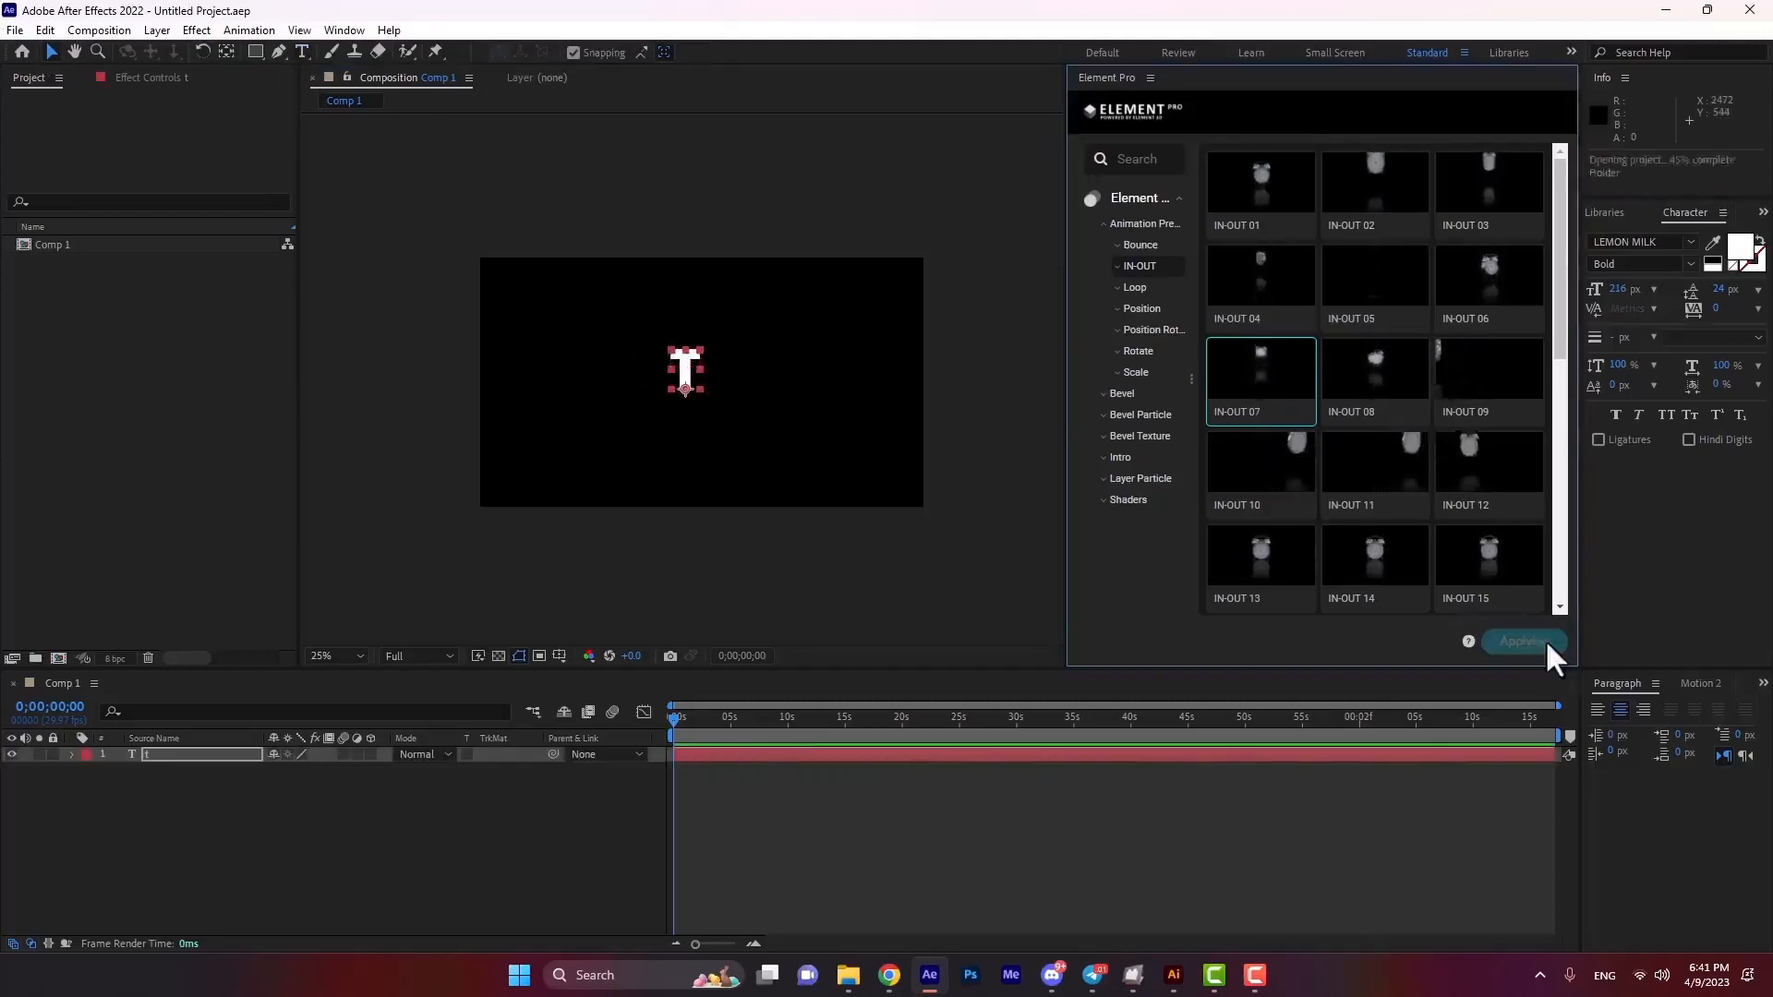
click(941, 632)
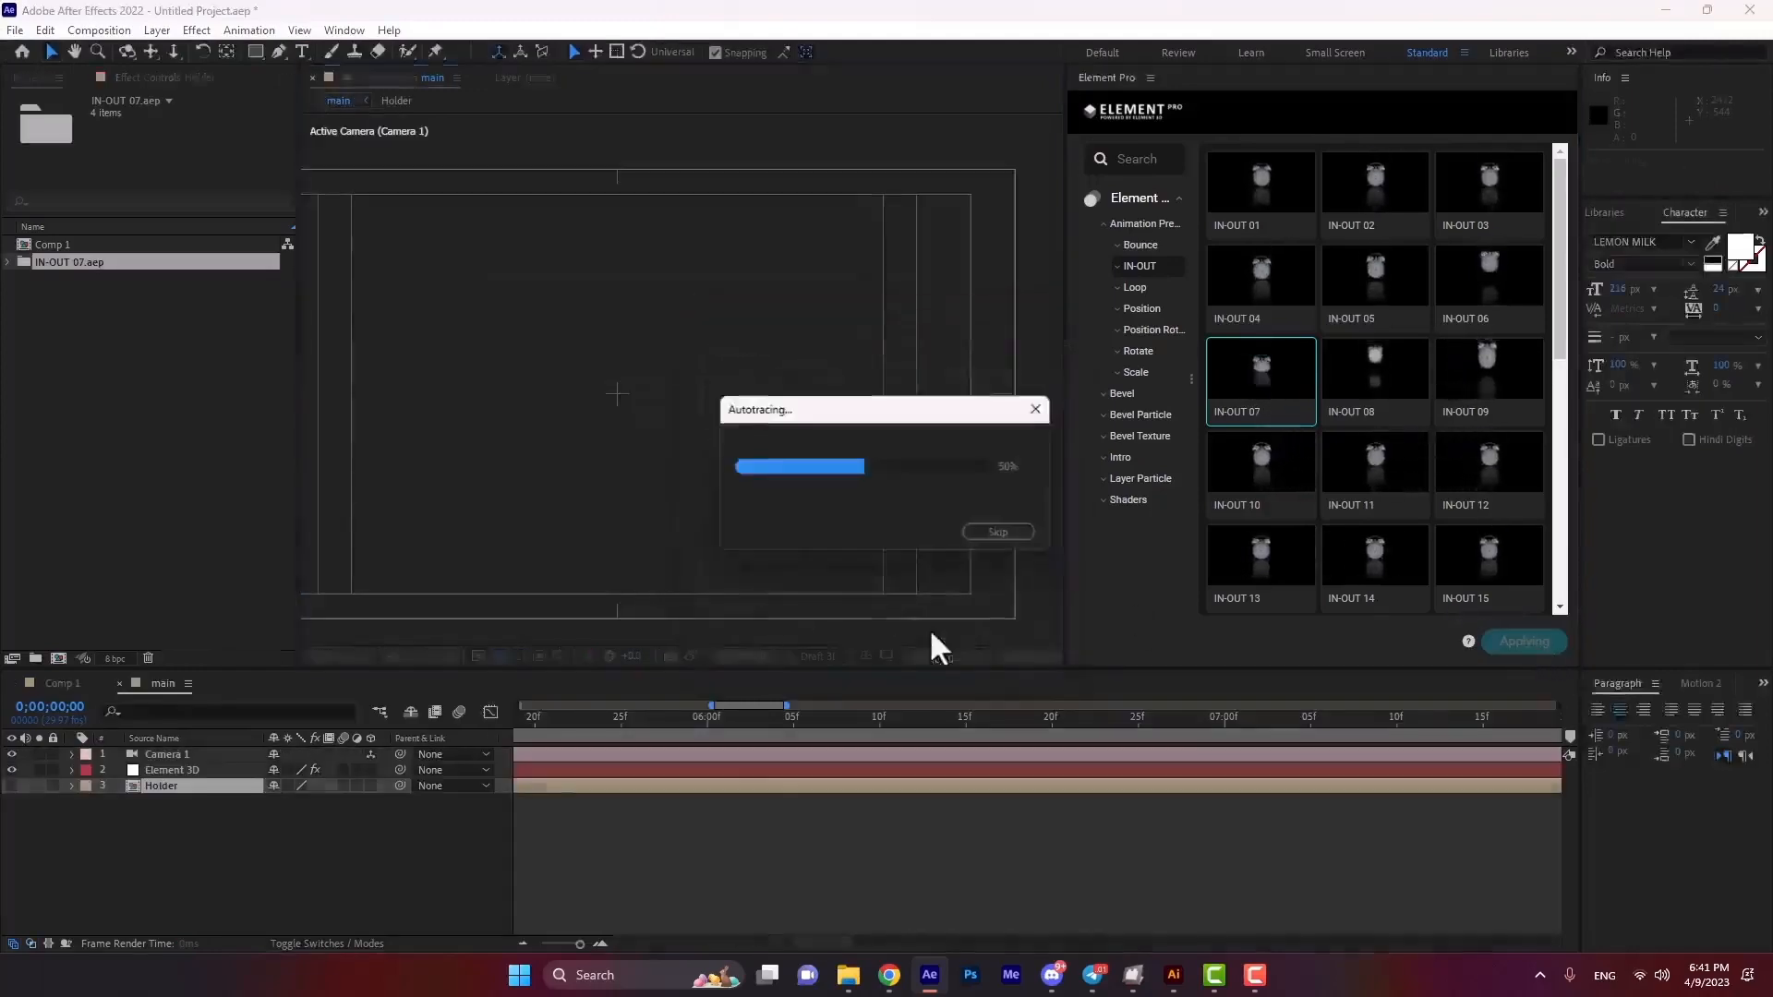
drag(604, 722, 708, 735)
In the Element 3D layer's Scene Setup, import mater.obj from the mater source folder into the Group Folder, keeping the default import preferences.
click(158, 770)
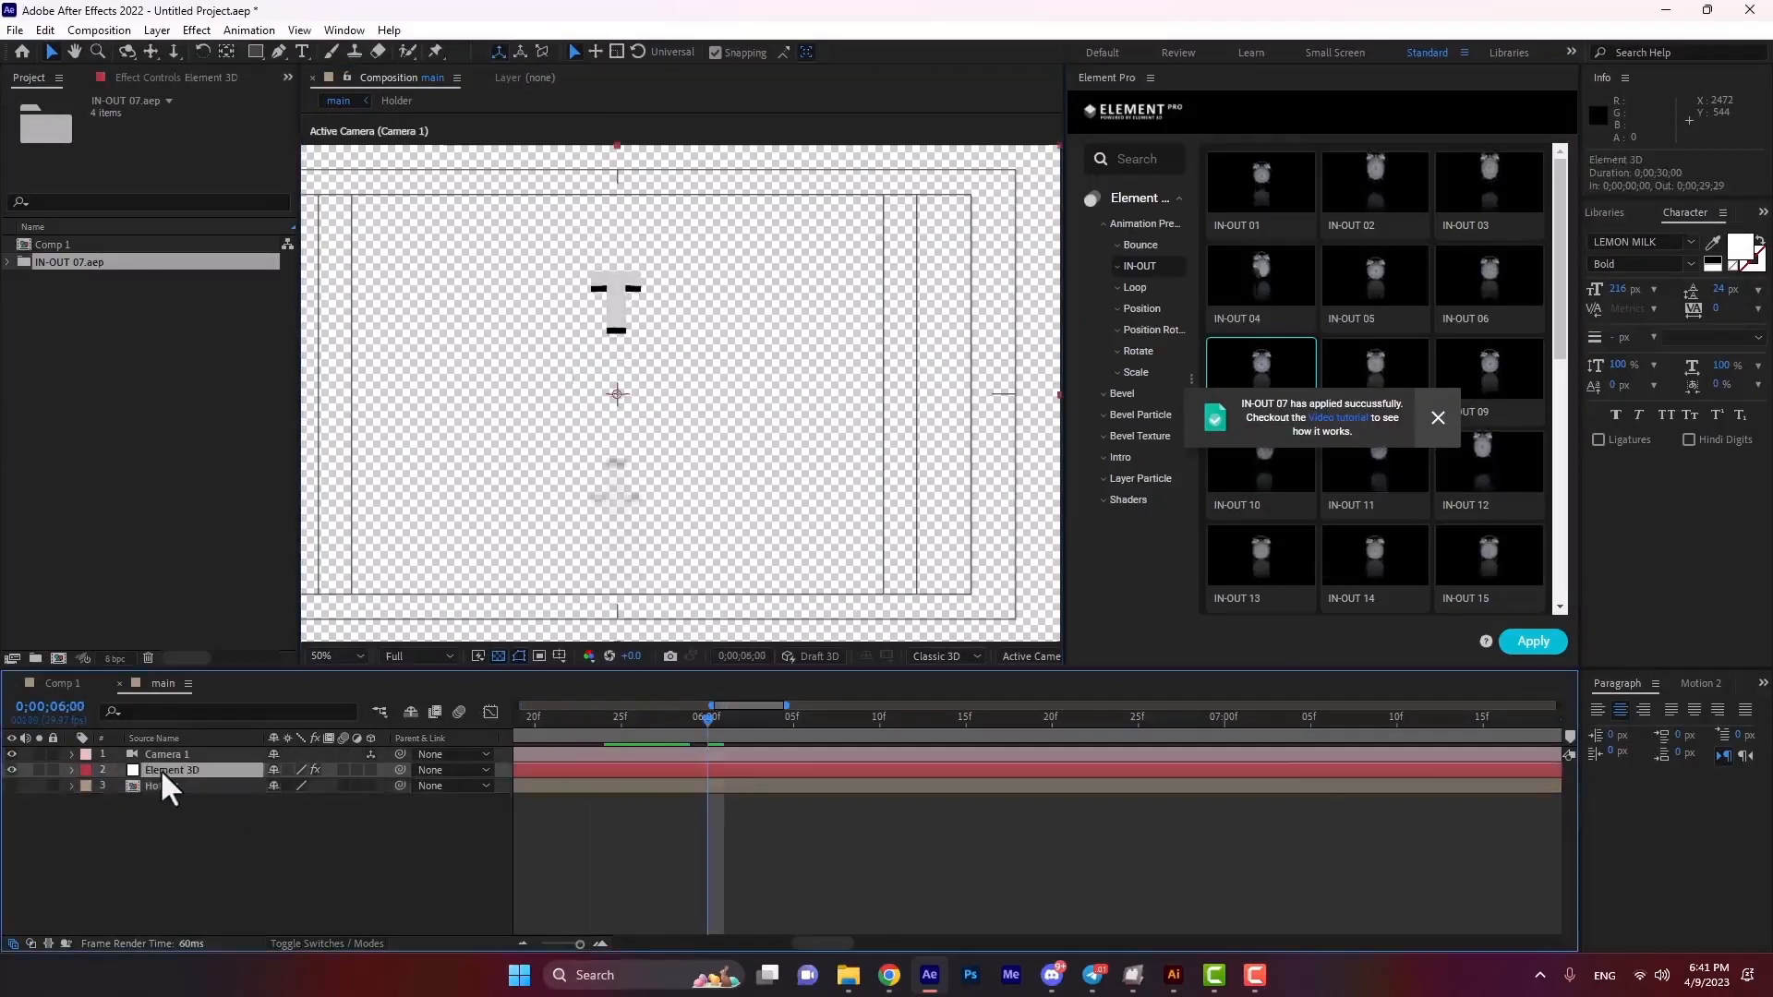
click(144, 76)
click(104, 156)
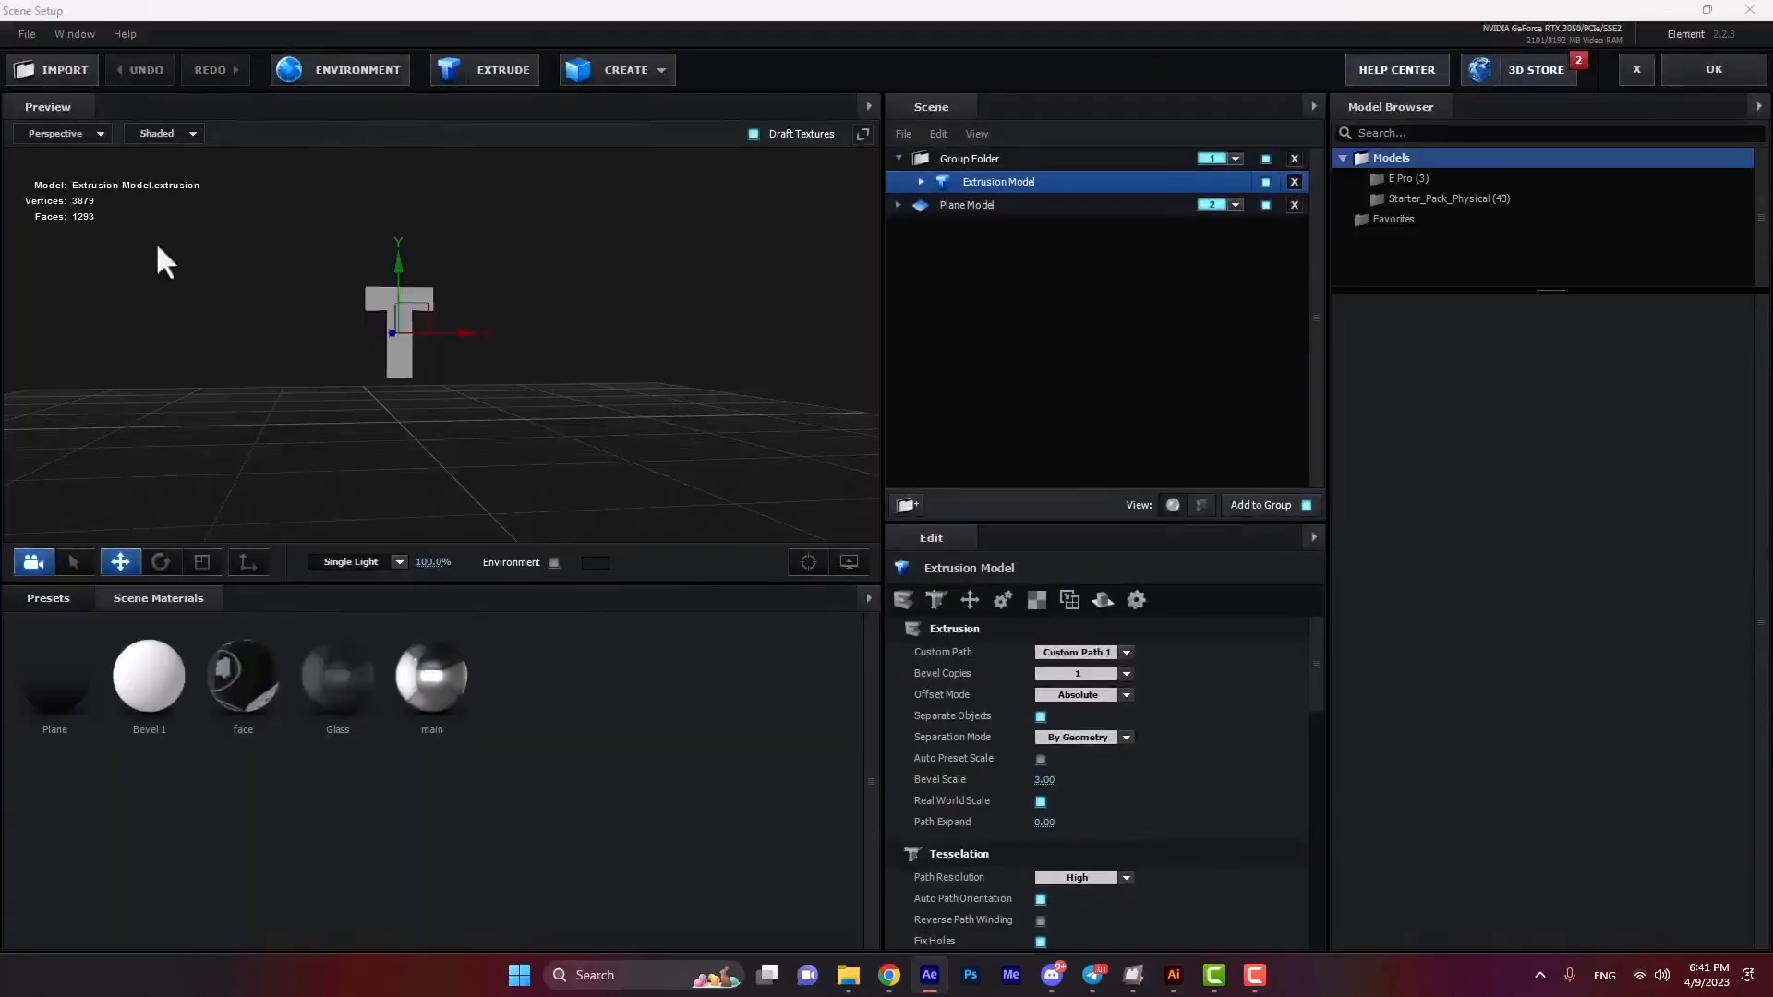
click(989, 160)
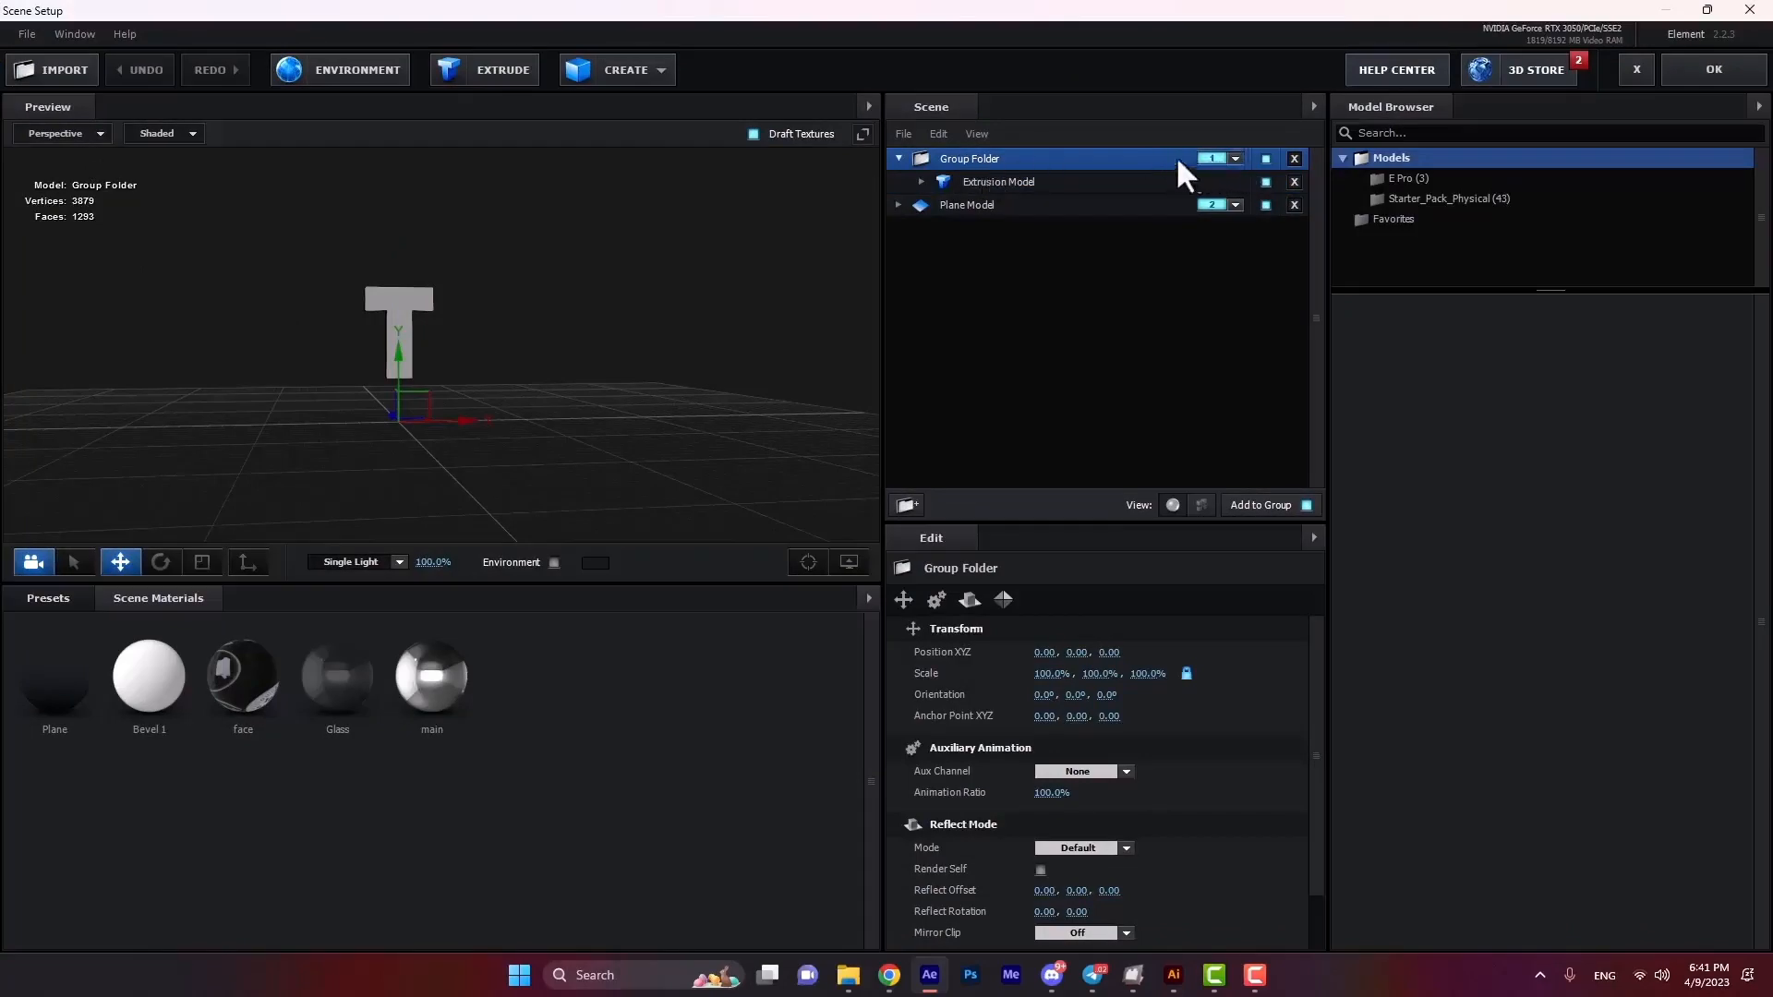
click(63, 65)
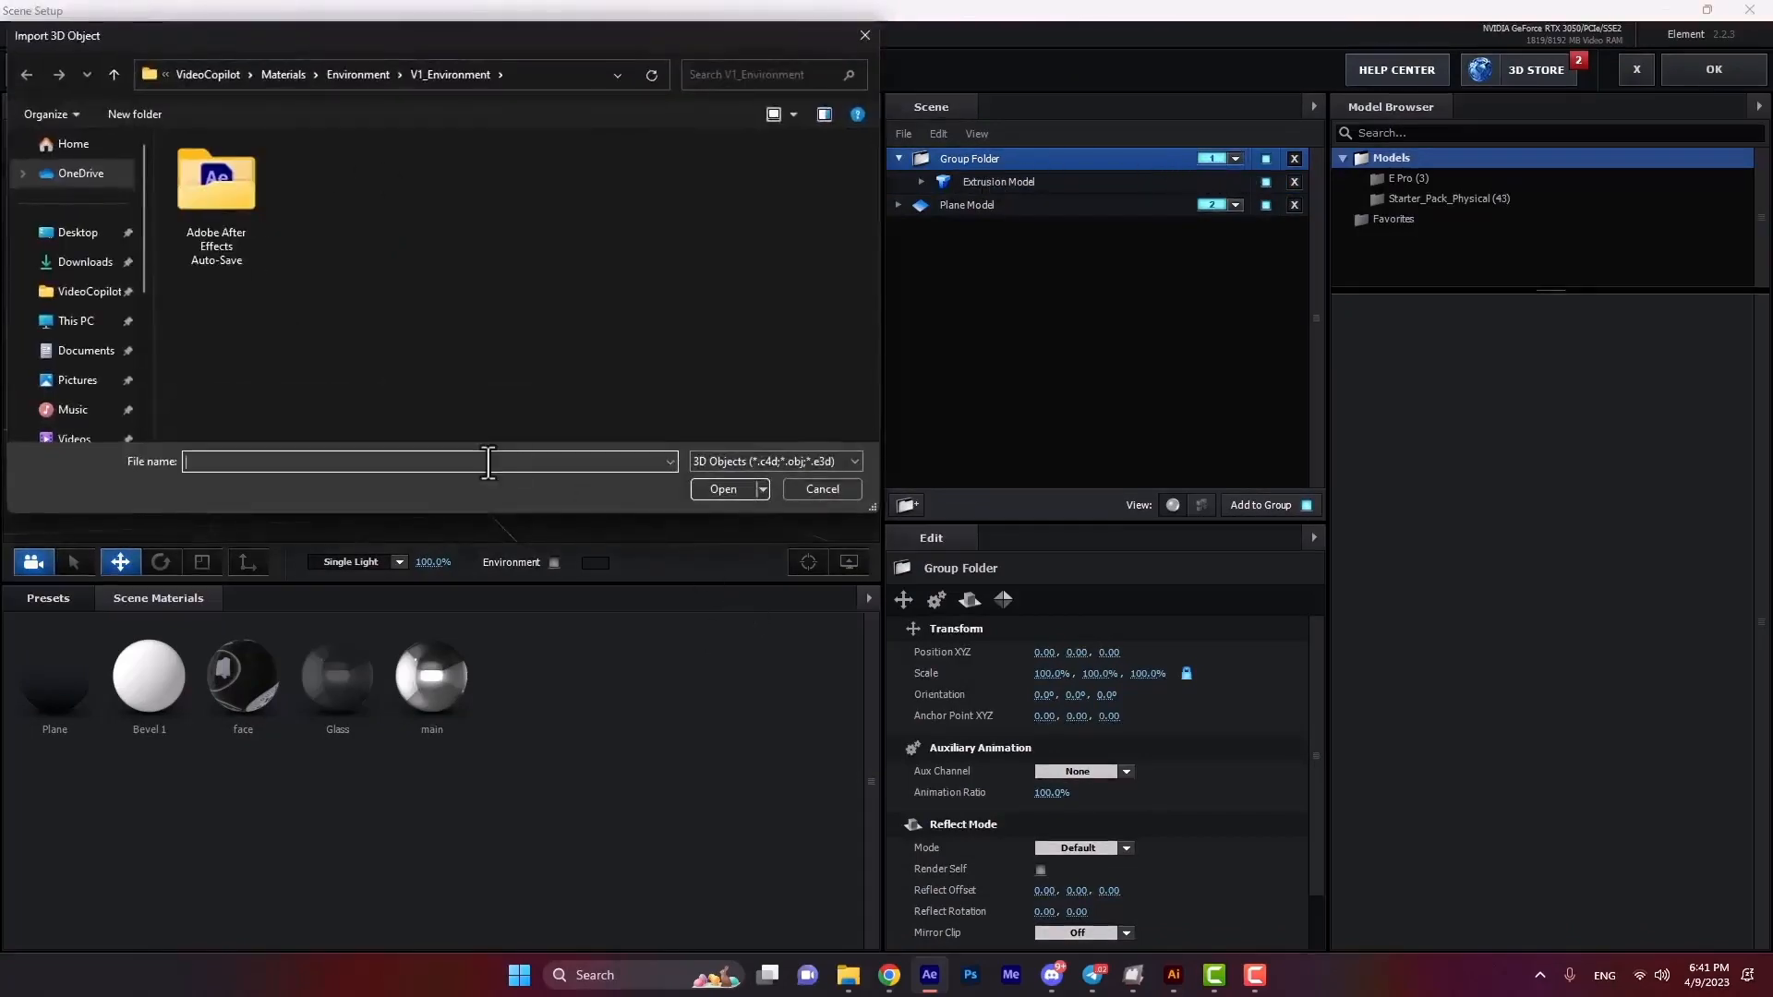
key(ctrl+v)
key(Return)
click(226, 207)
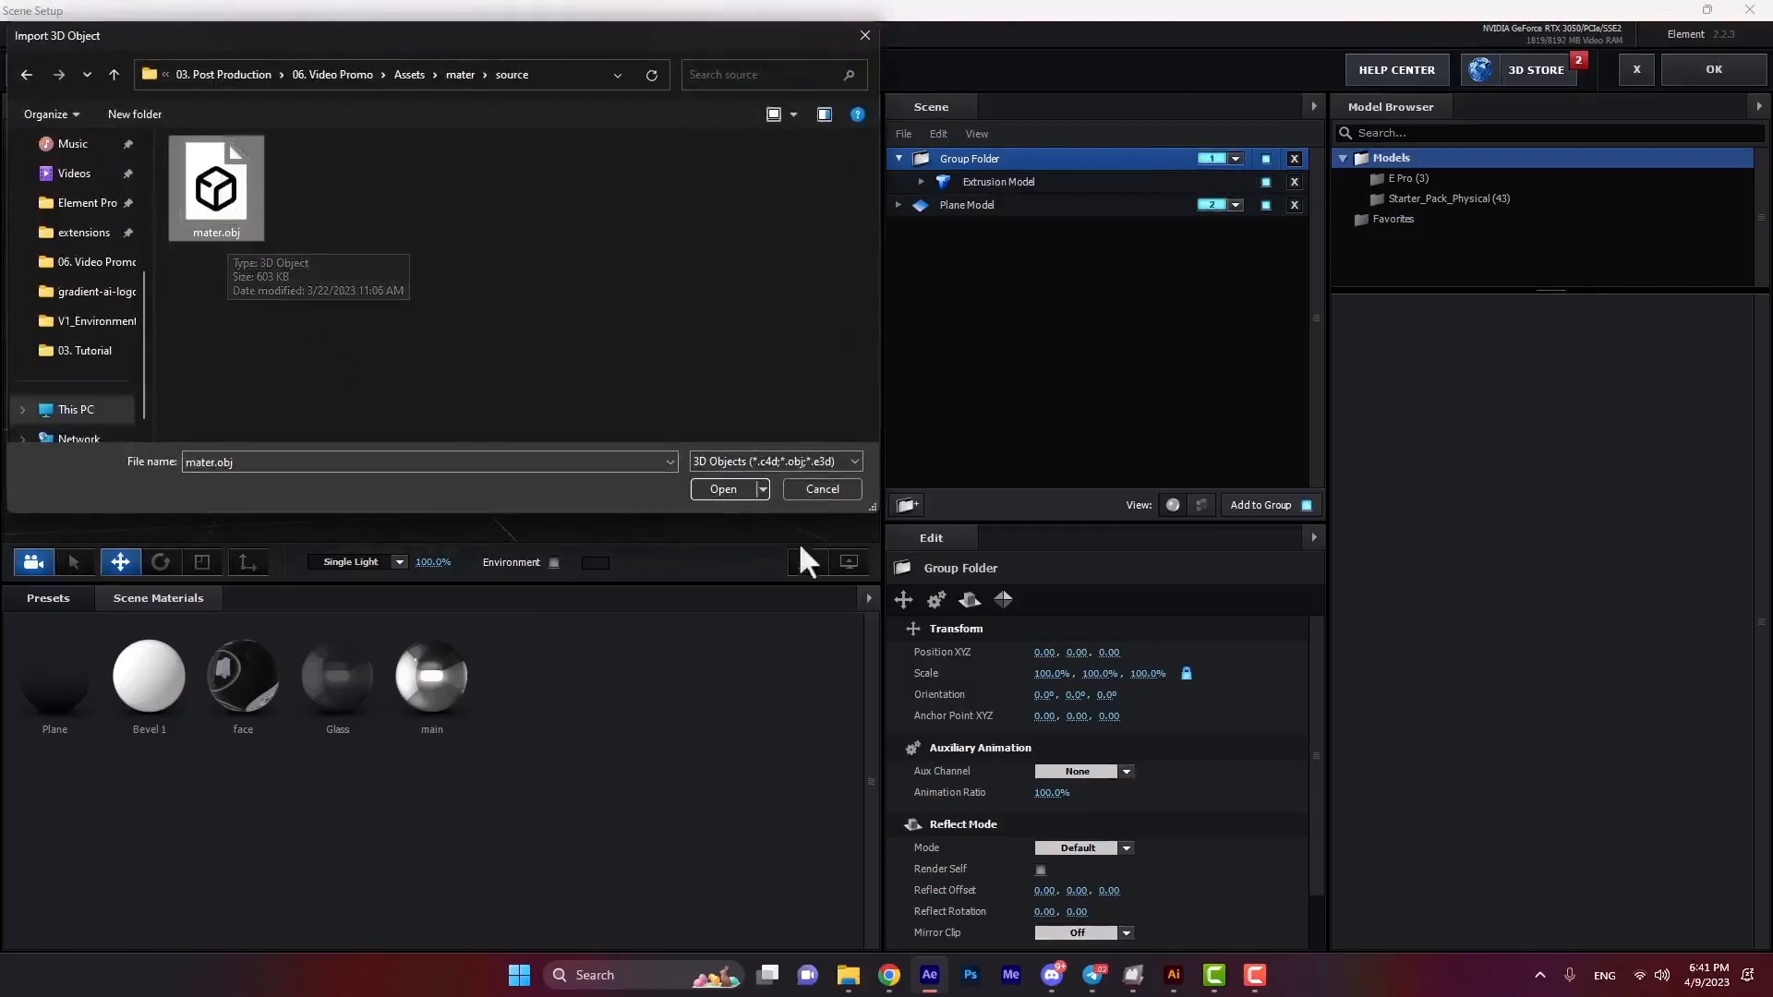
click(722, 489)
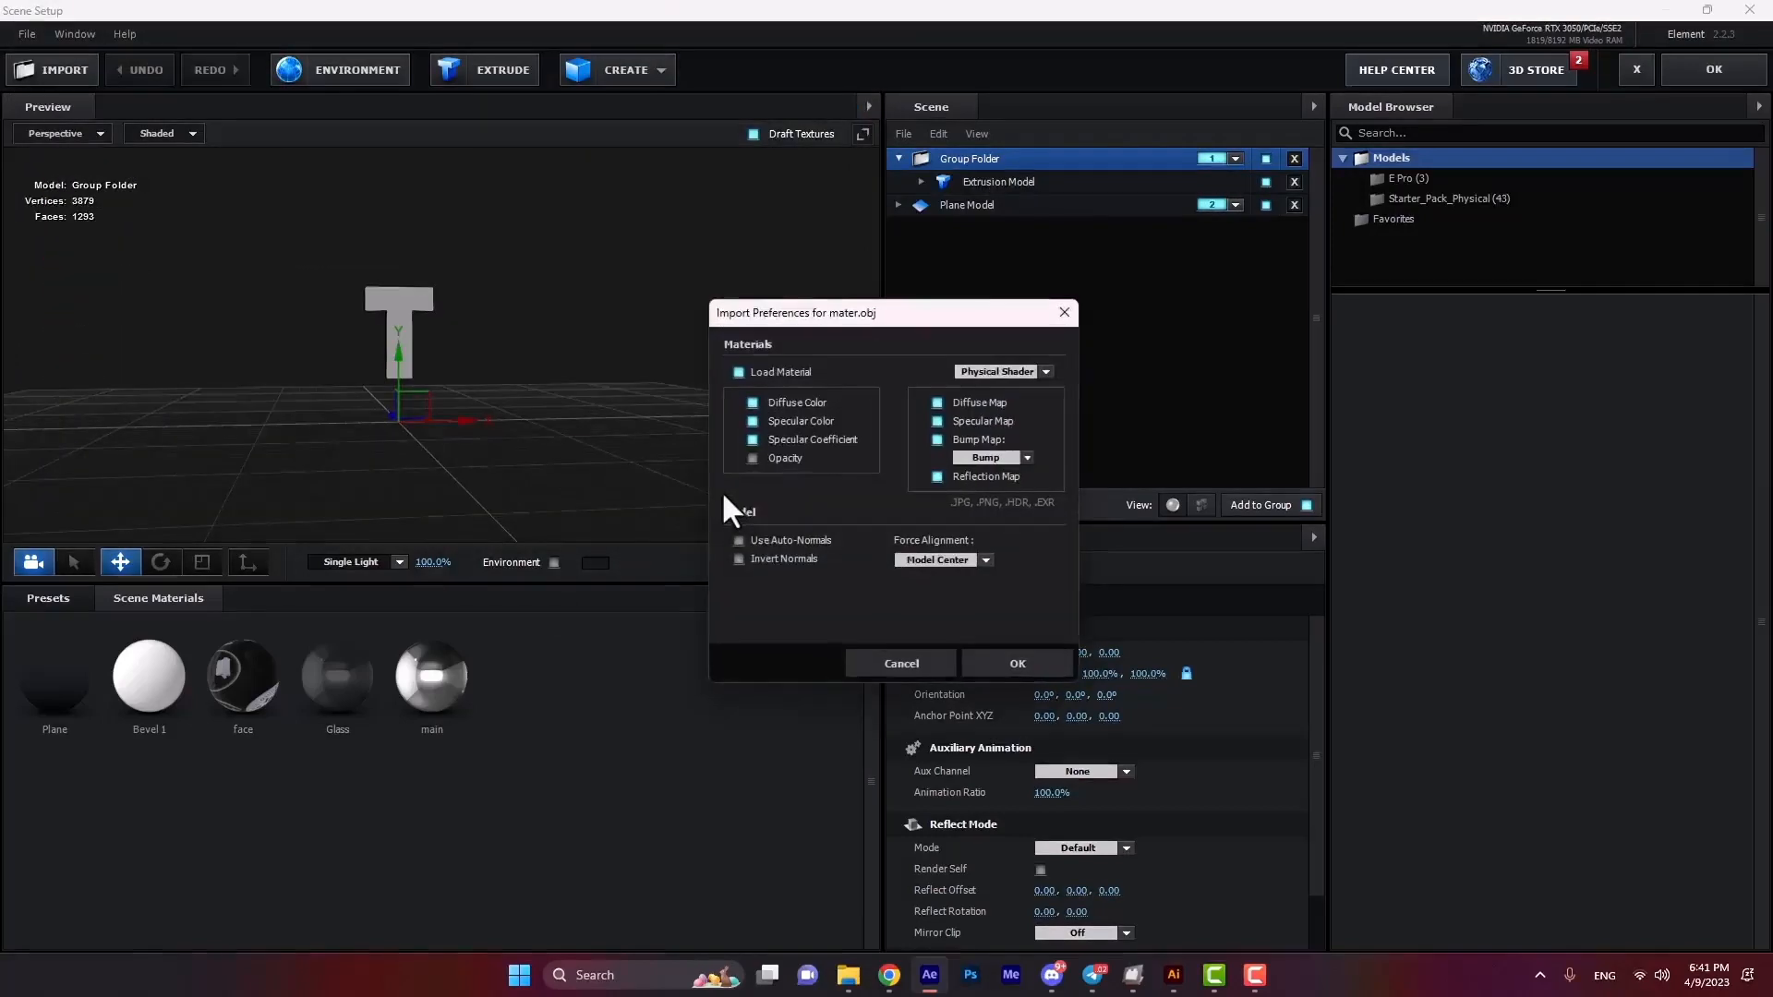
click(1010, 663)
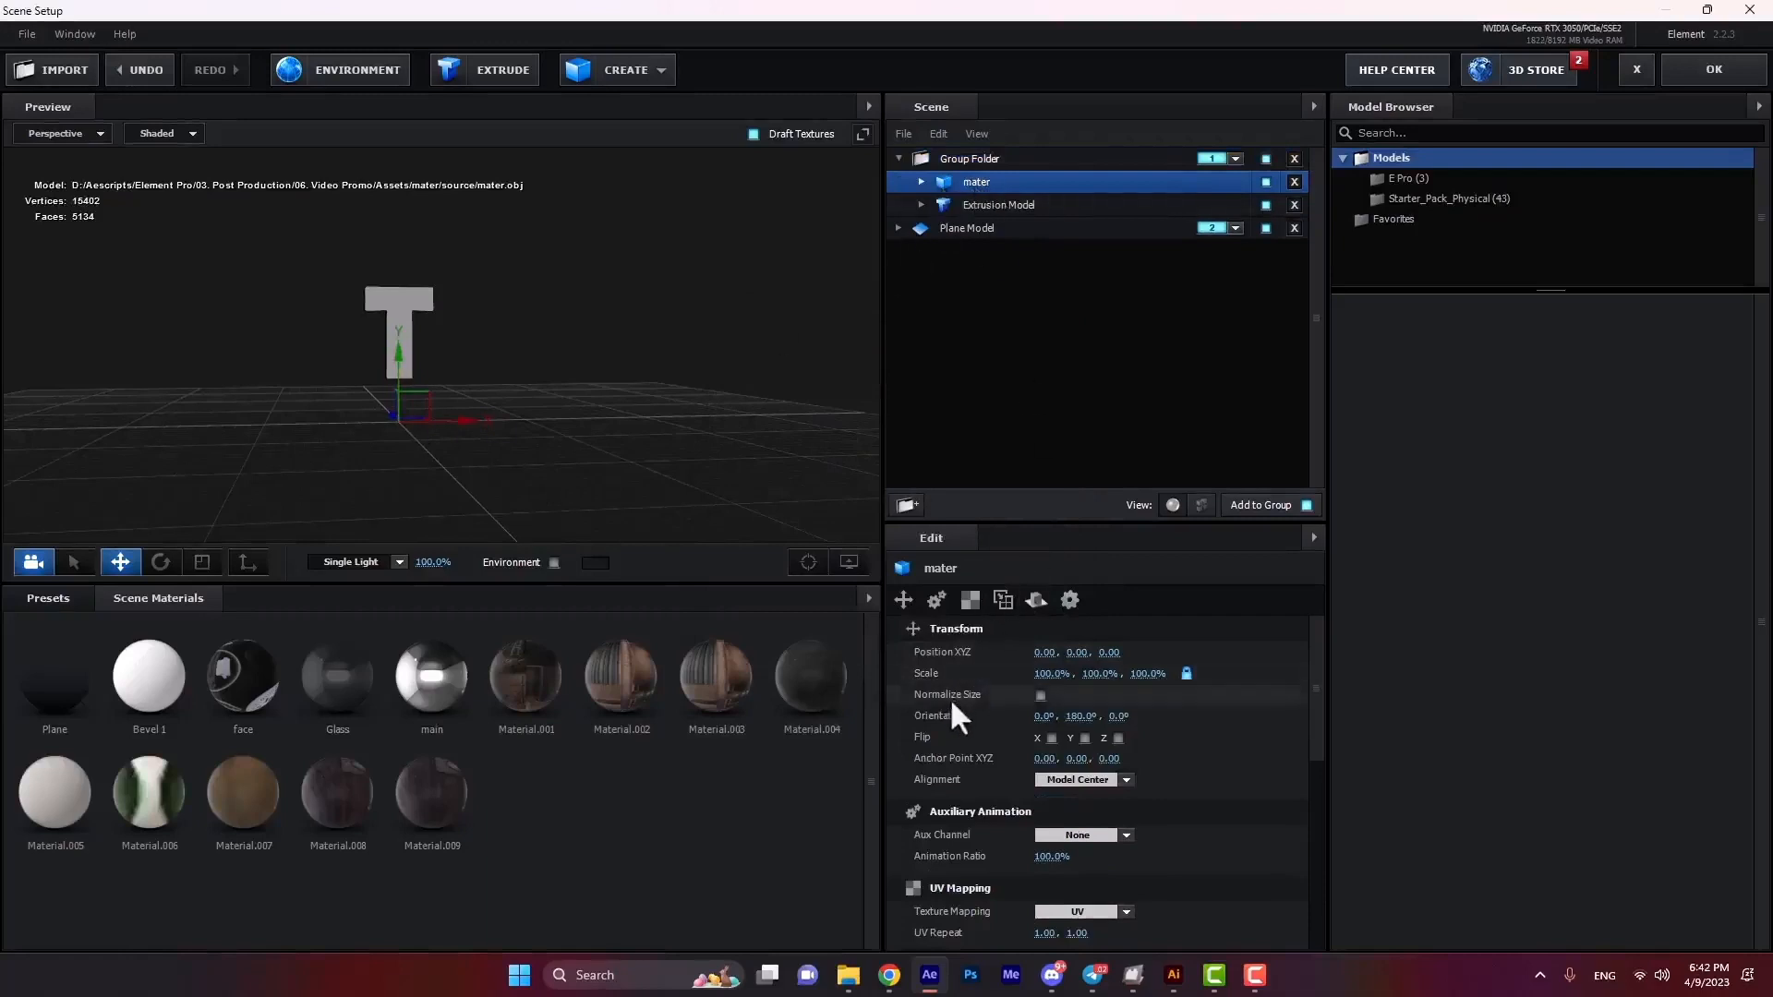
Normalize the size of the mater model and hide the Extrusion Model.
click(1041, 696)
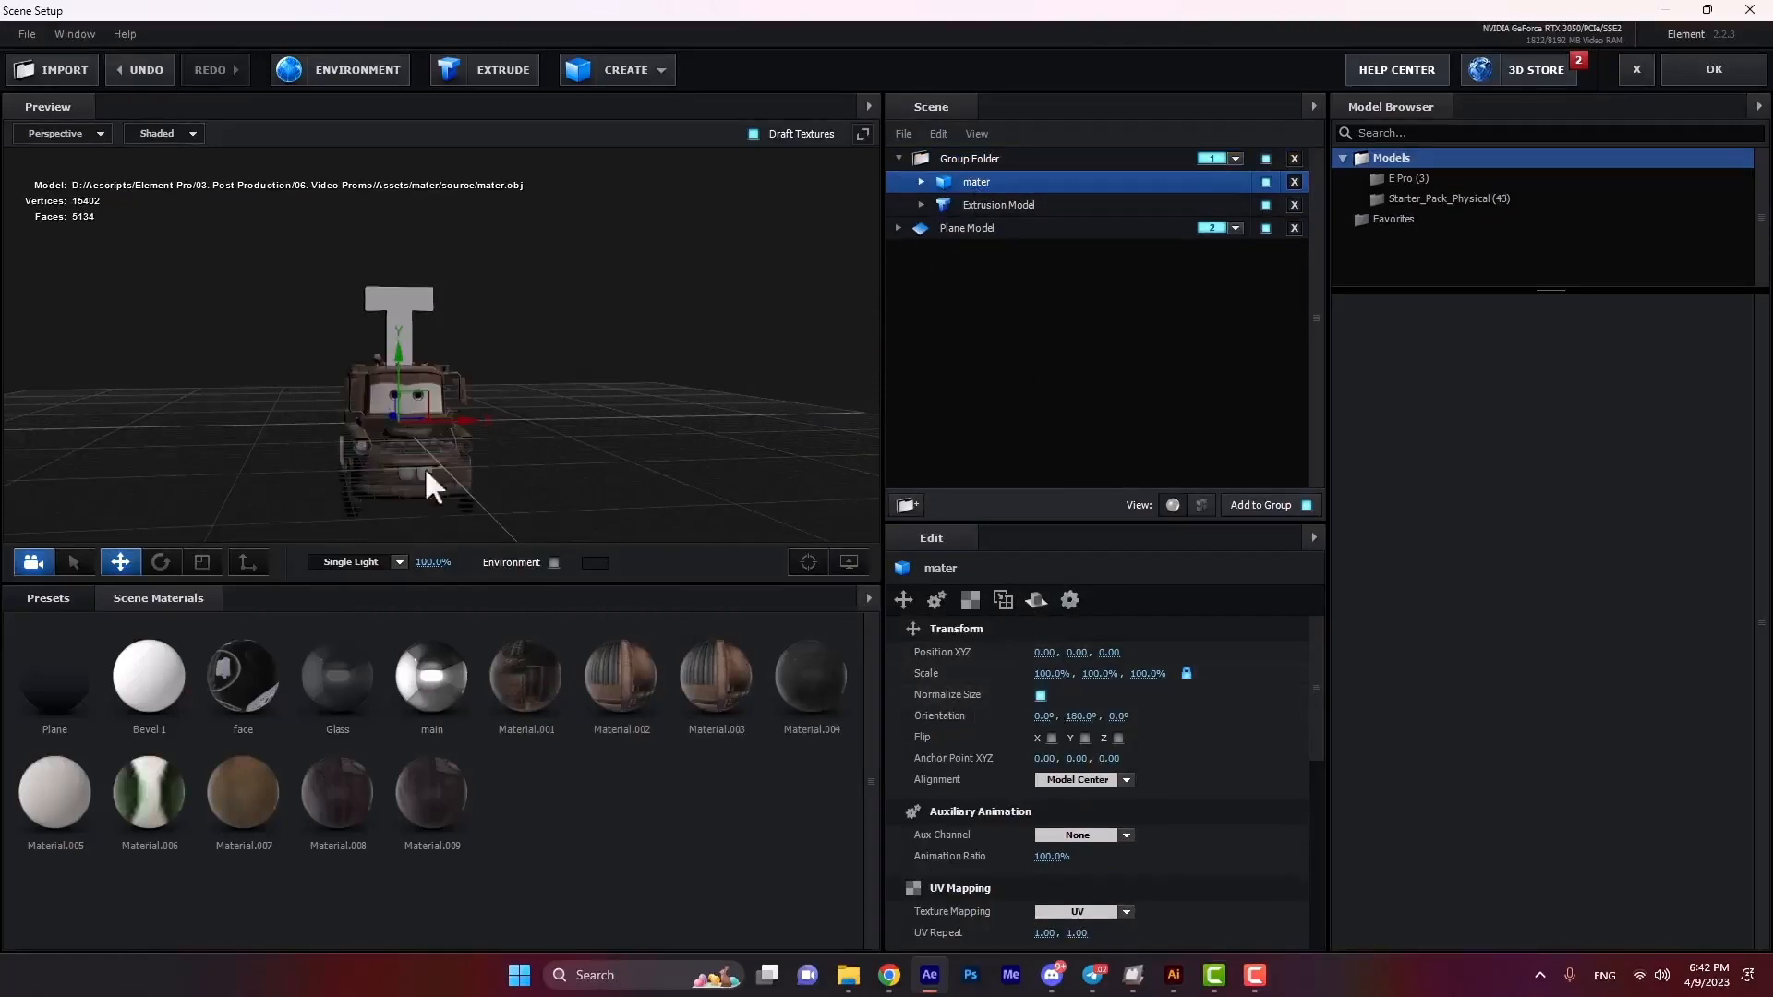
click(1266, 205)
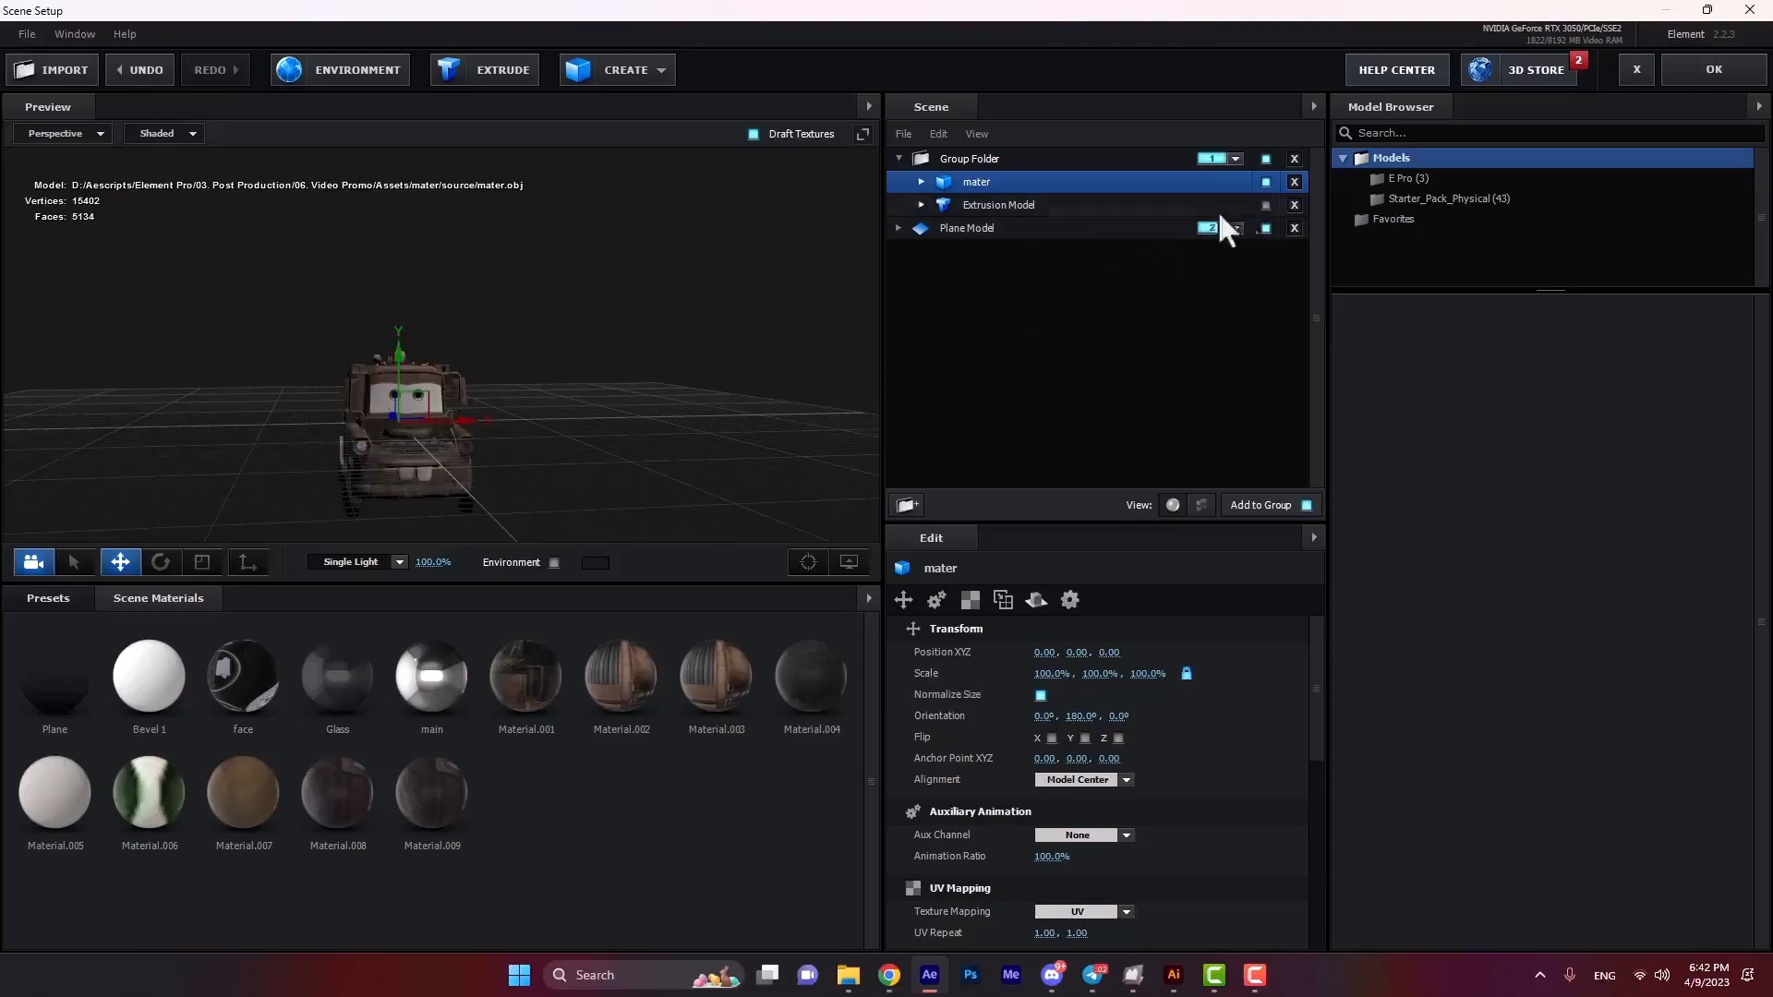
In the Left view, raise the mater model above the ground line to a Y position of about 0.54 and accept the scene.
click(91, 132)
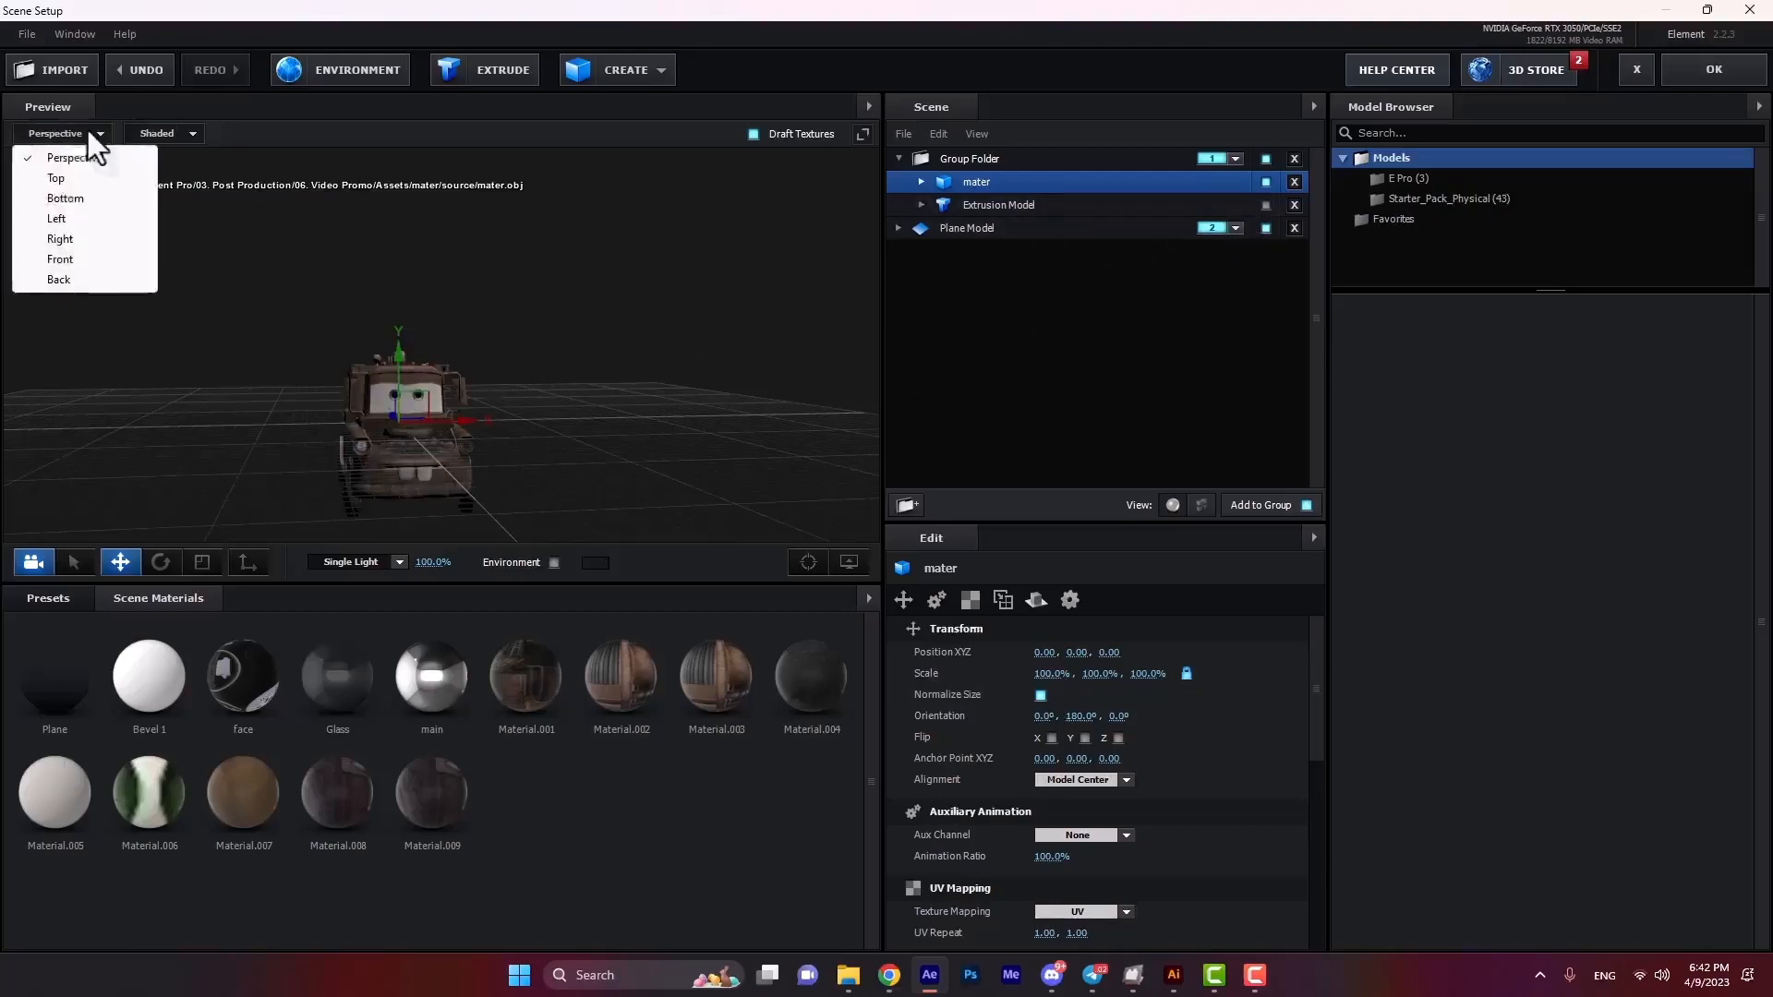
click(67, 218)
drag(445, 283, 445, 184)
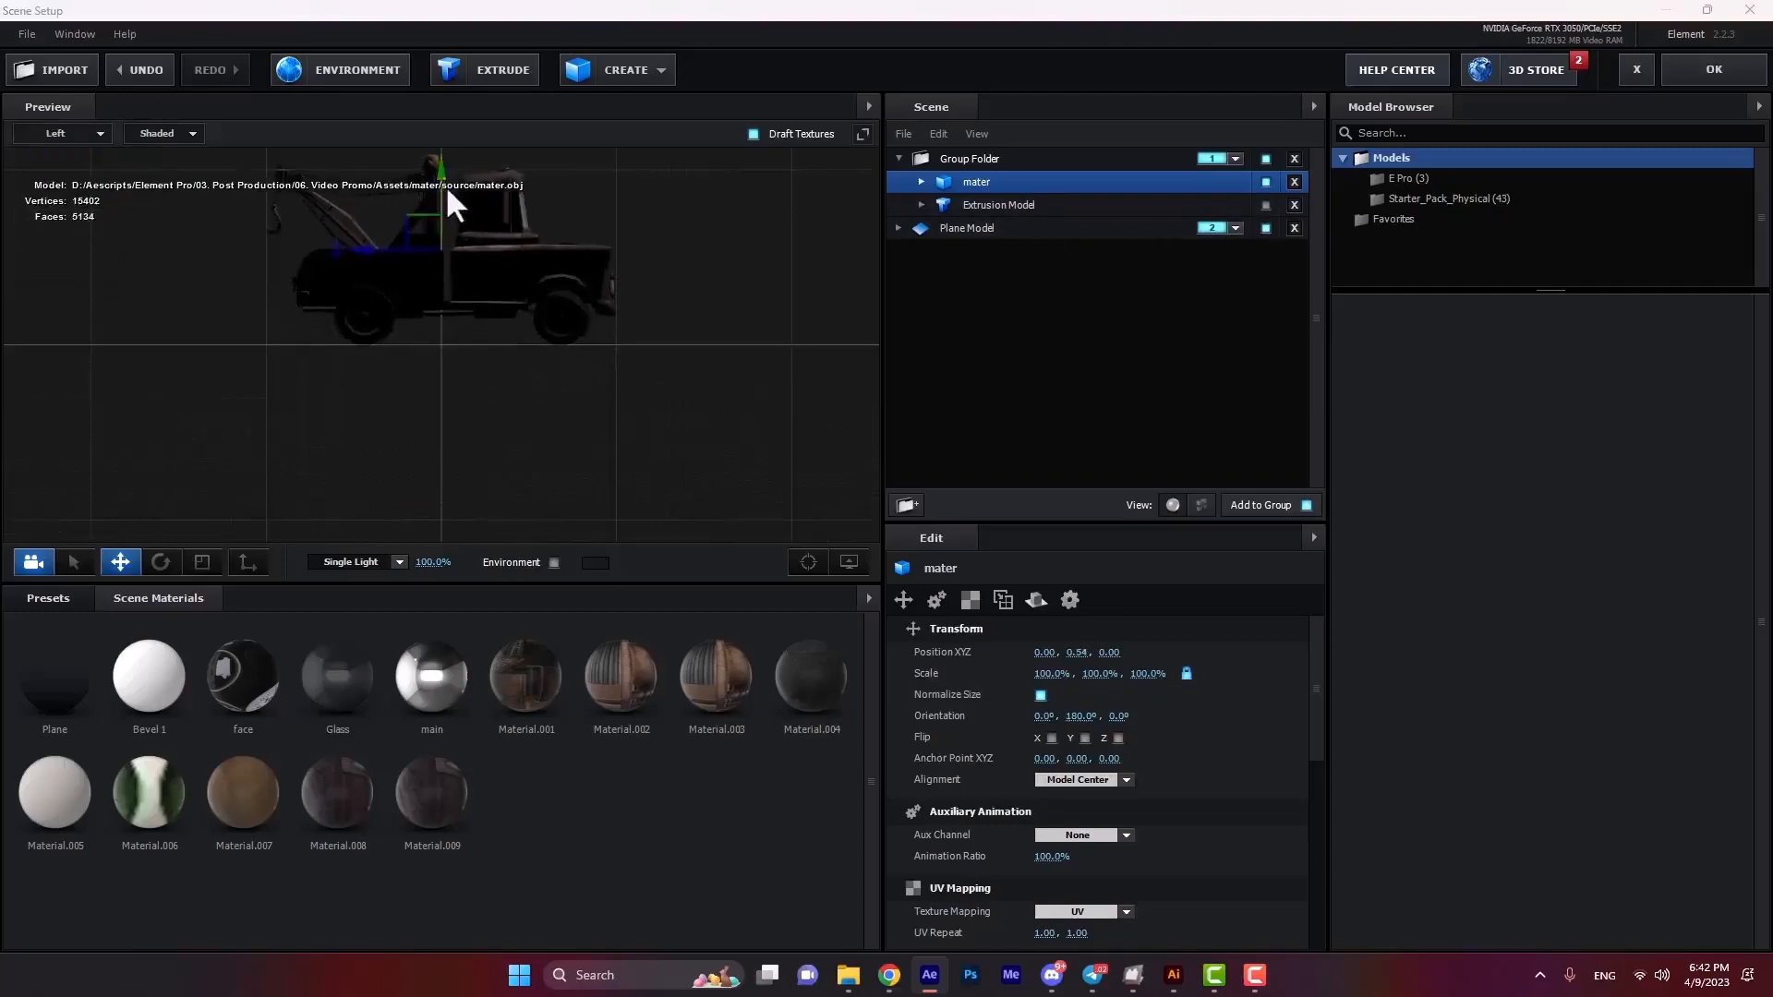
click(1716, 68)
Preview the truck's IN-OUT animation from the start of the timeline.
drag(680, 718, 363, 720)
drag(561, 720, 172, 732)
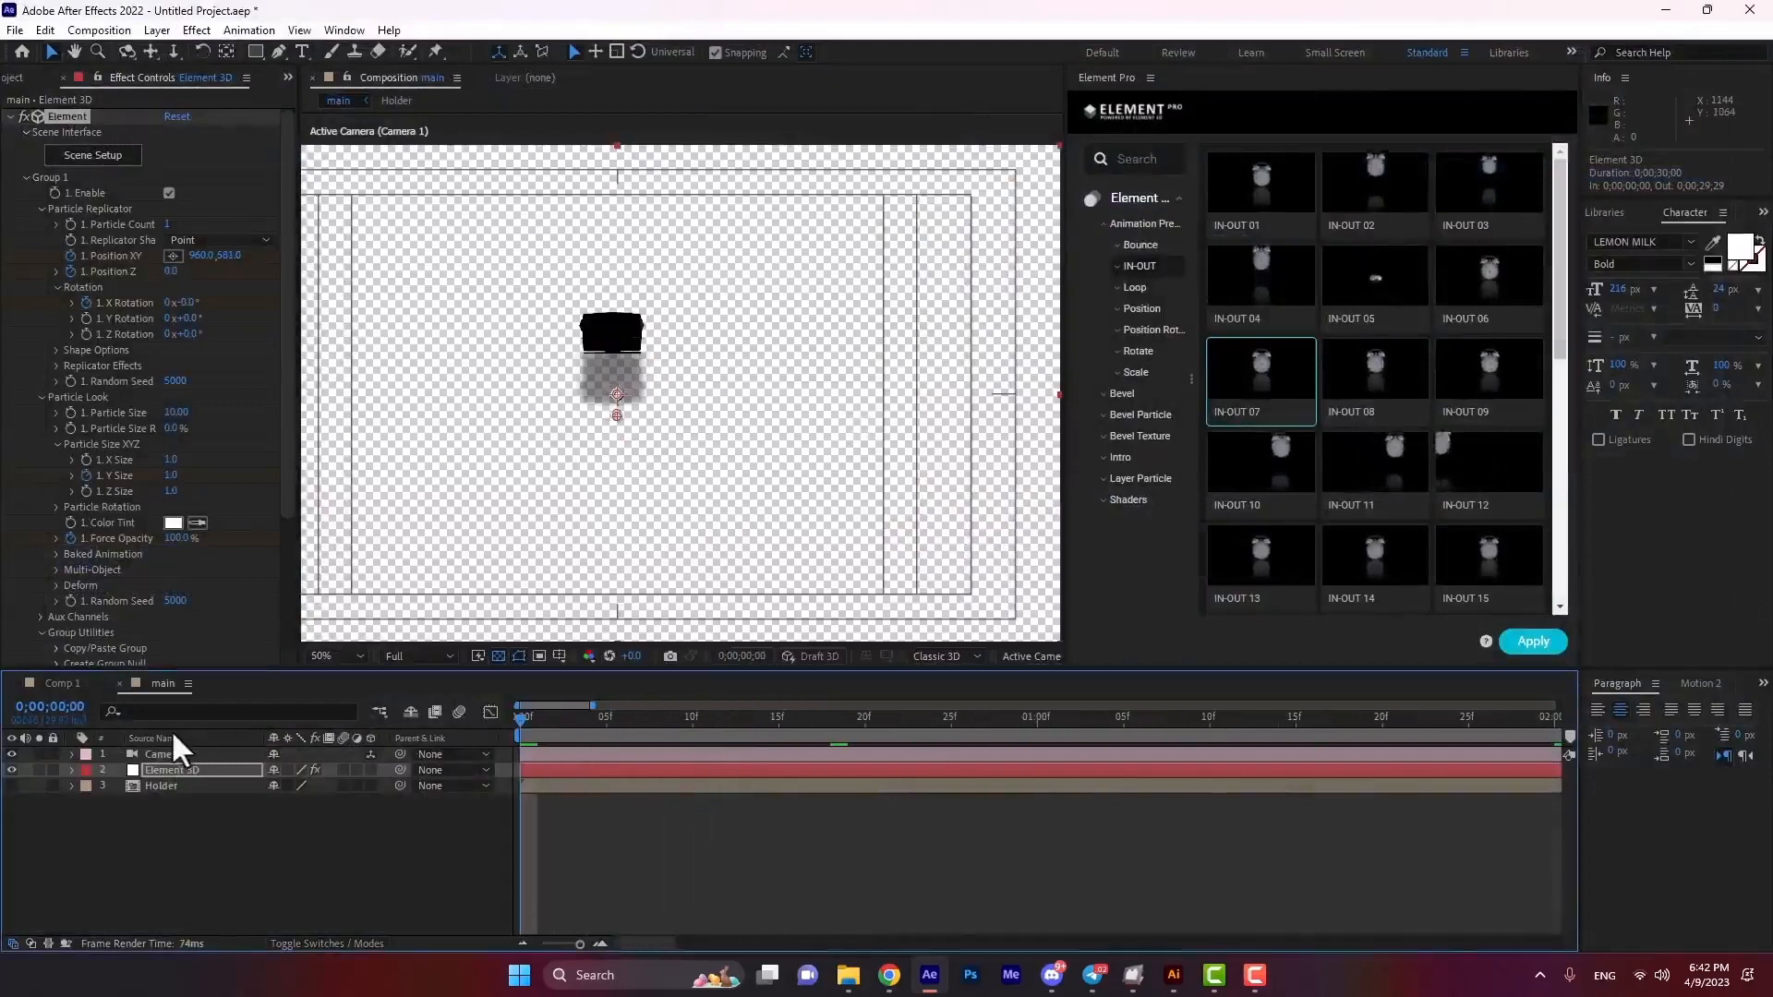
key(space)
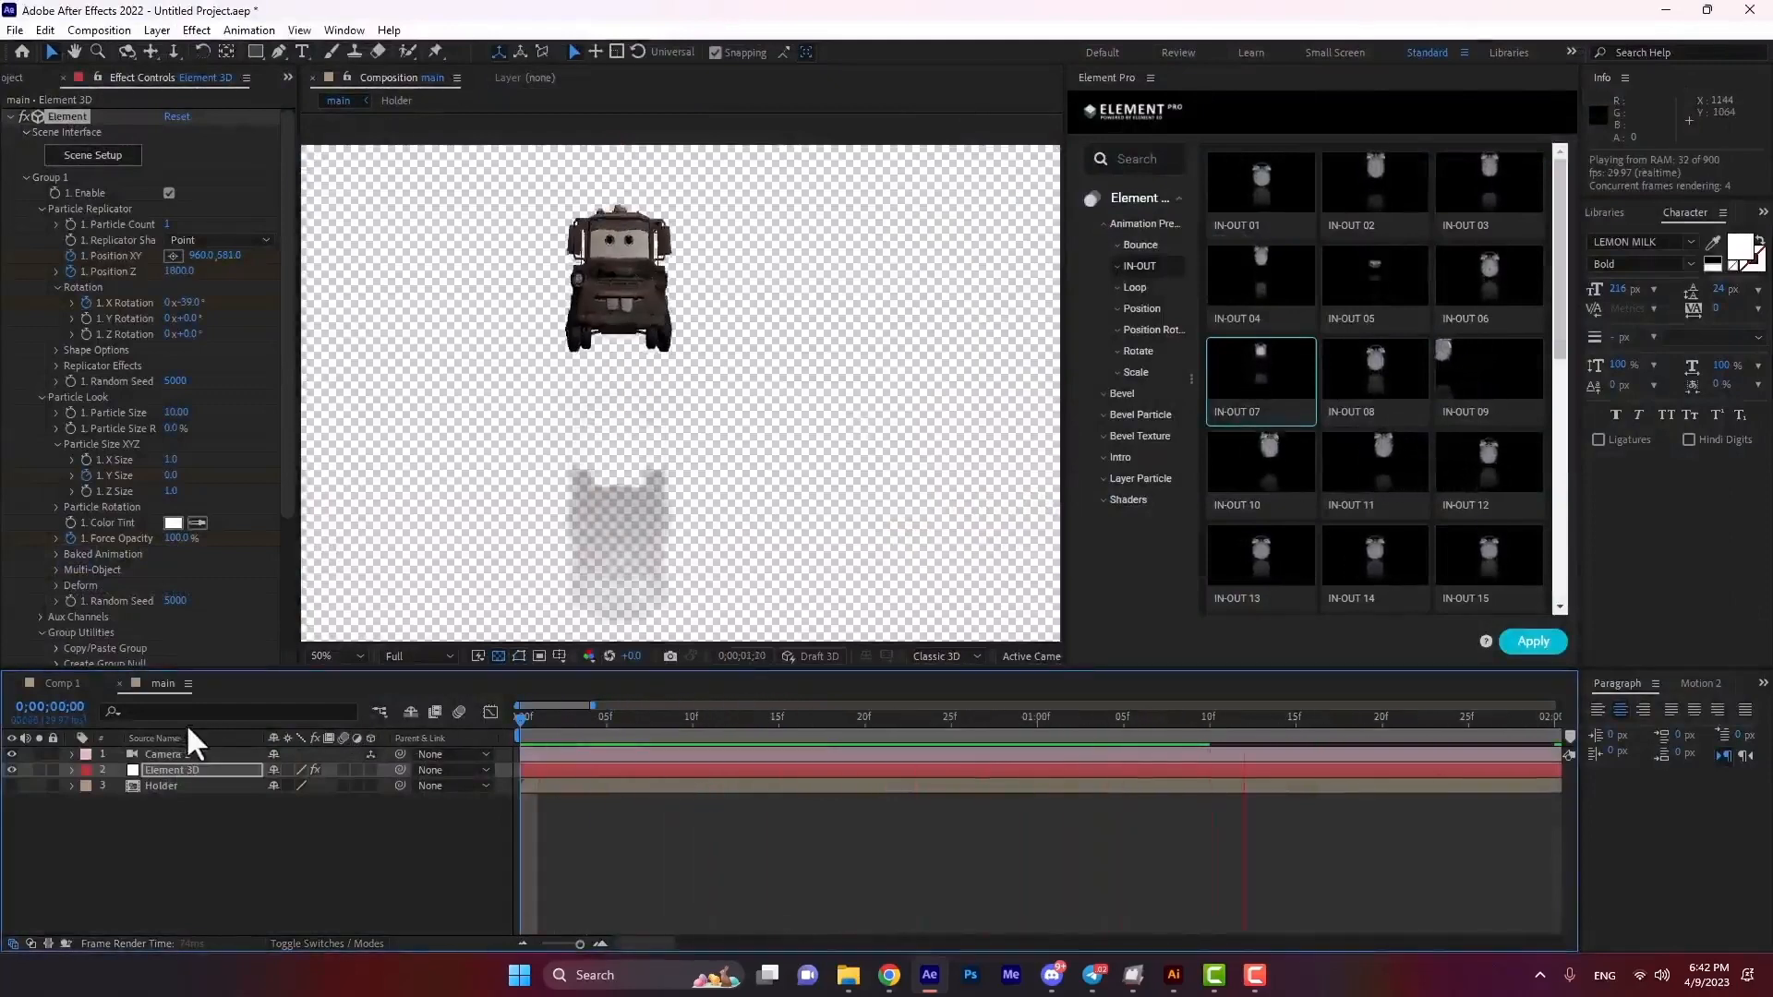
Go to 0;00;01;22 and orbit the camera to view the truck from an angle.
click(1415, 723)
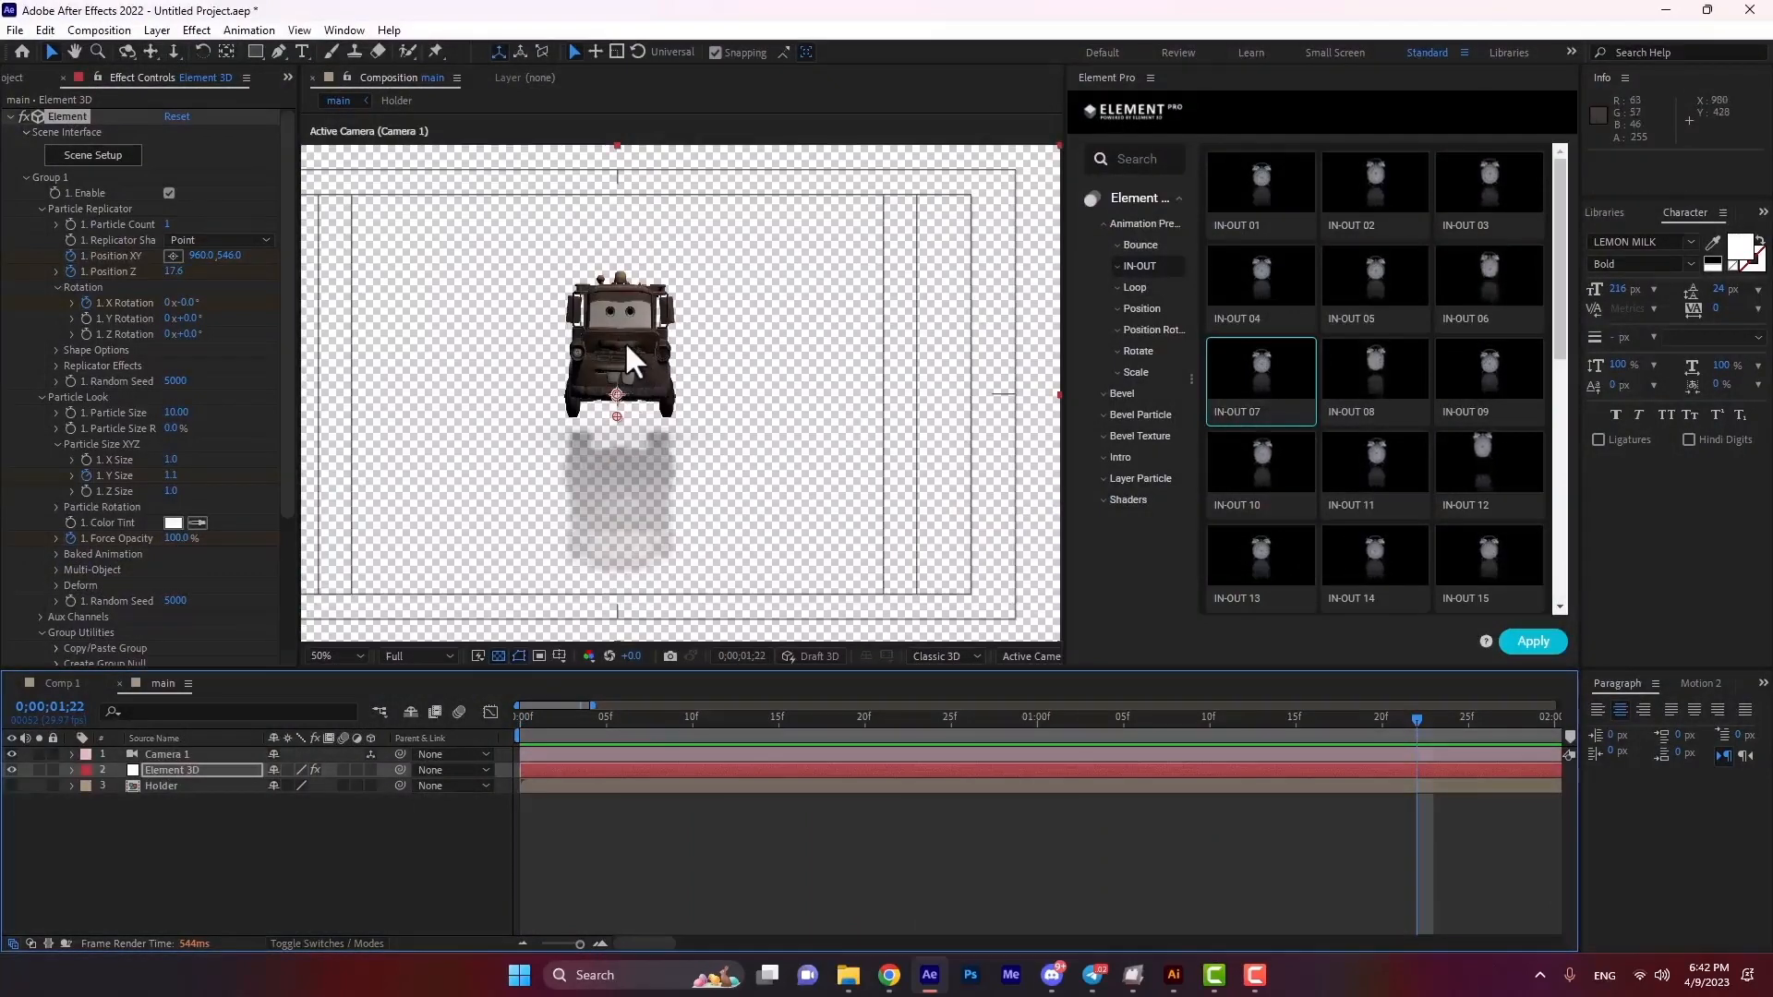
key(c)
key(c)
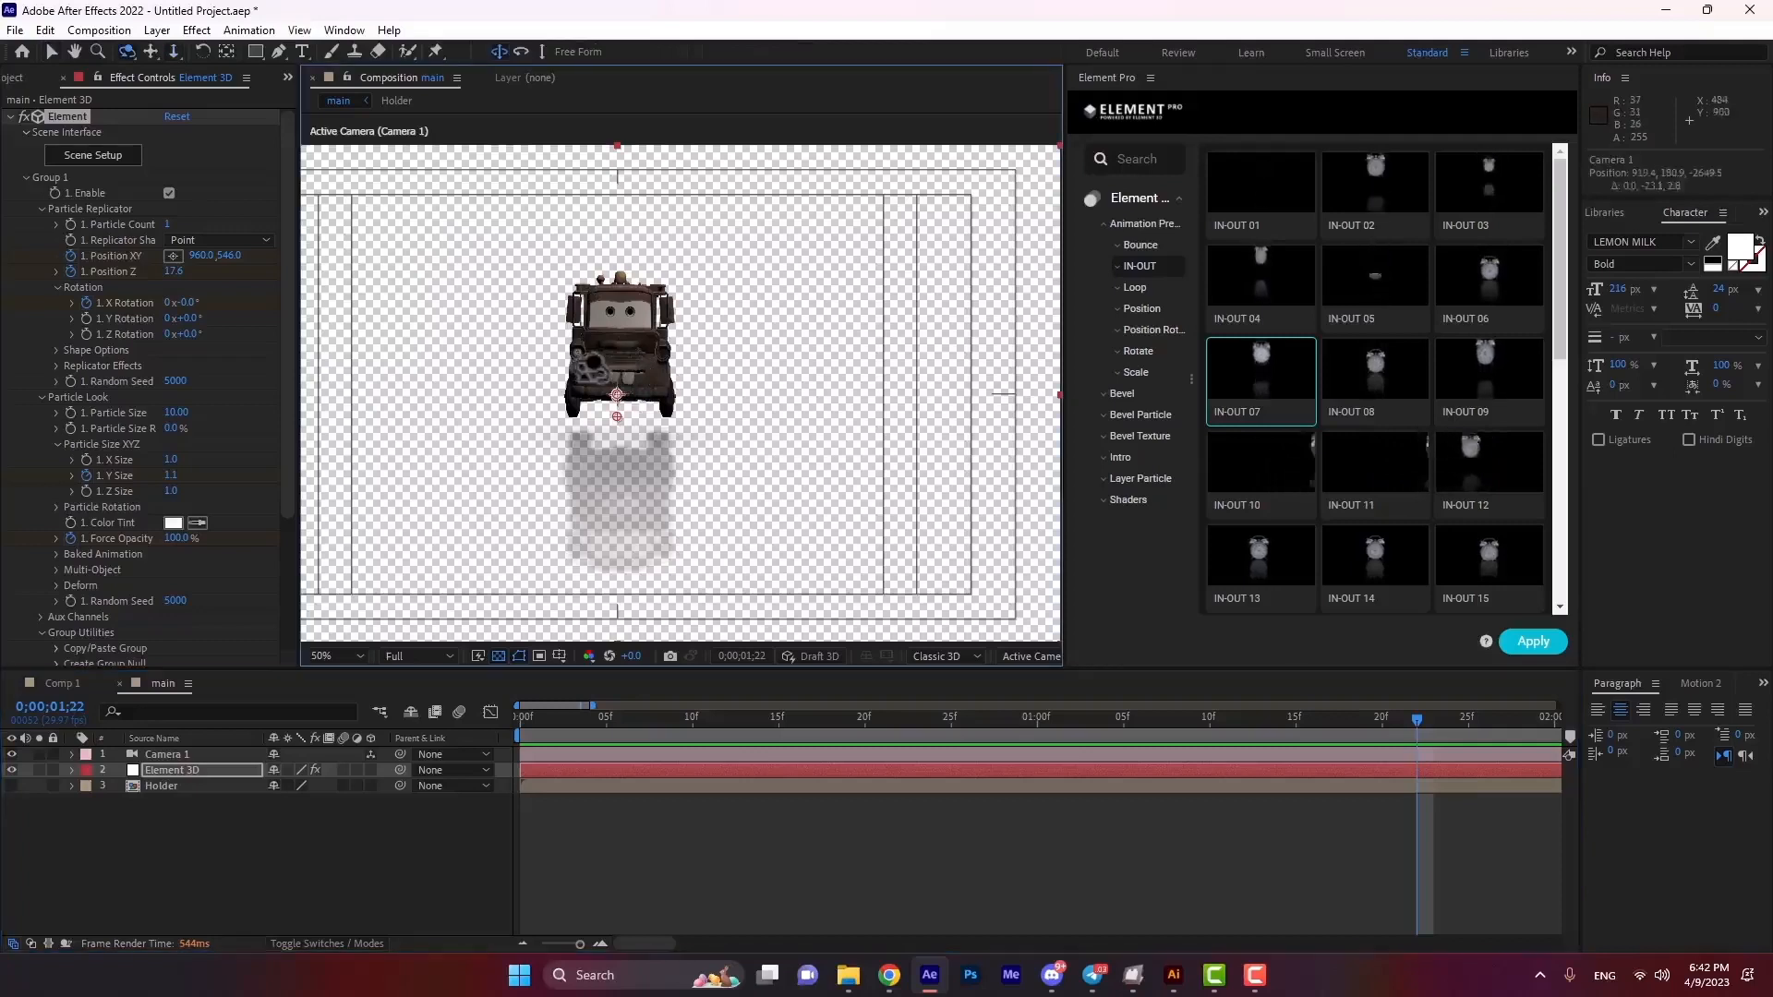
drag(637, 351, 776, 510)
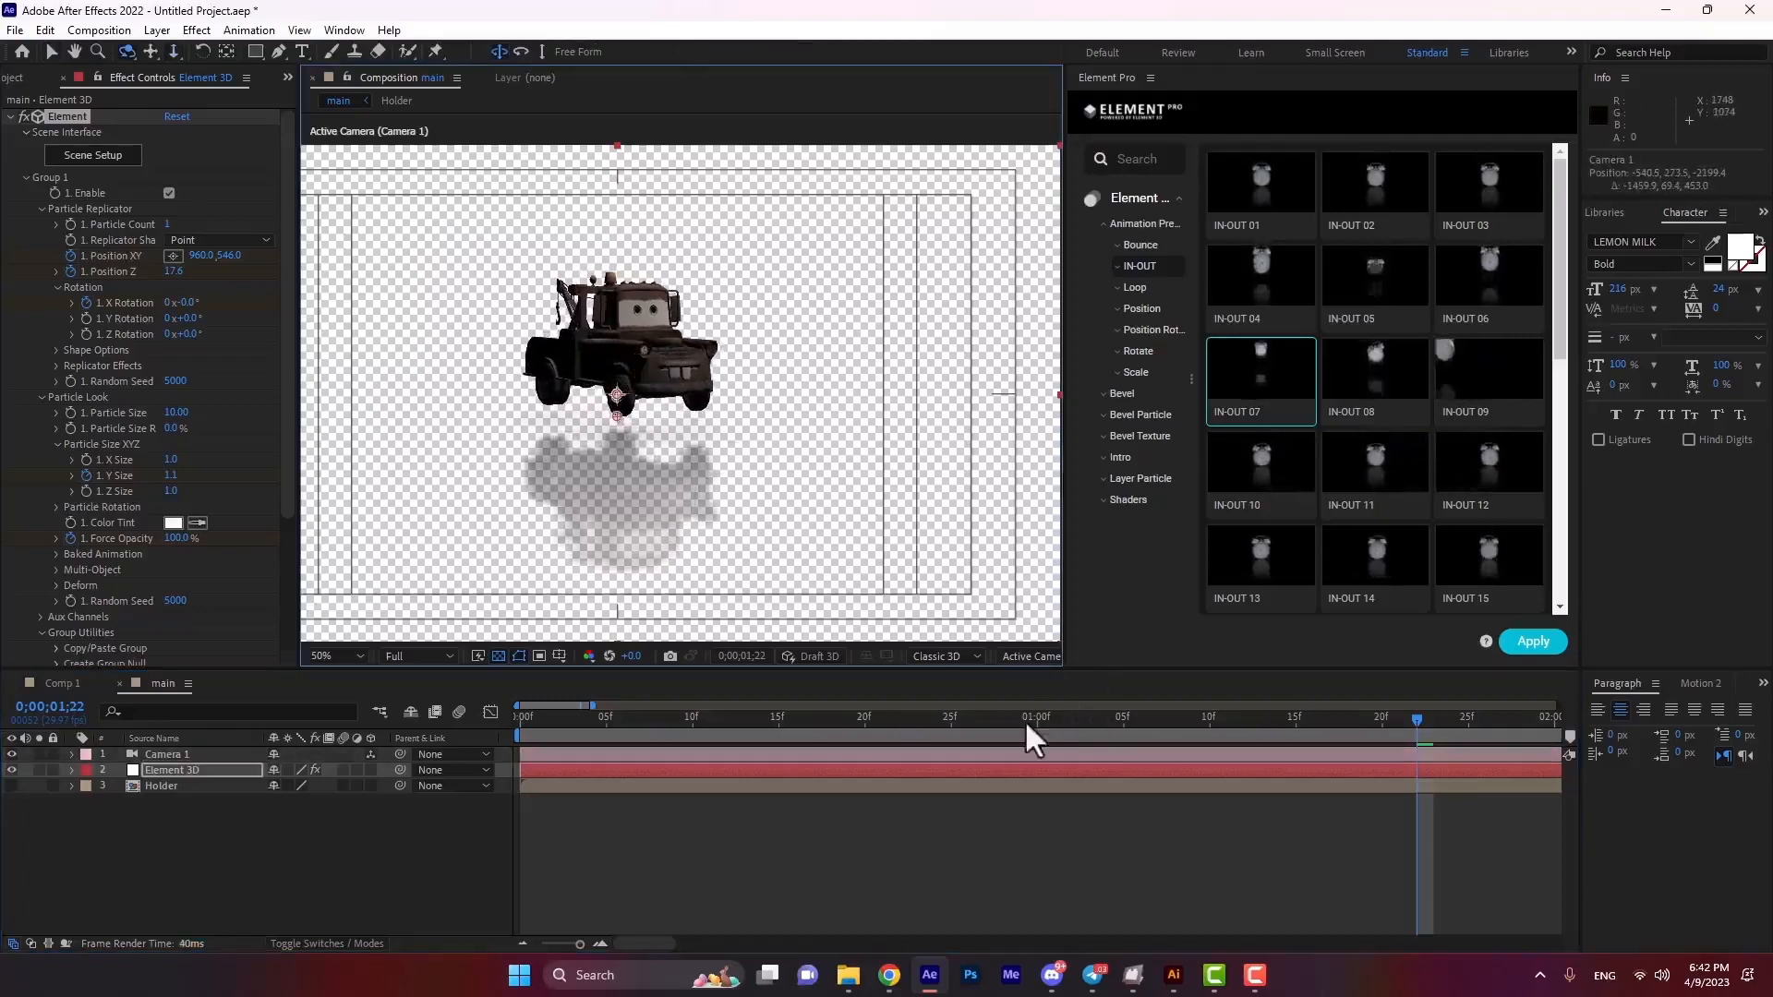
Scrub back to 0;00;00;26 and inspect the tilted truck and its reflection up close.
drag(1029, 723, 967, 720)
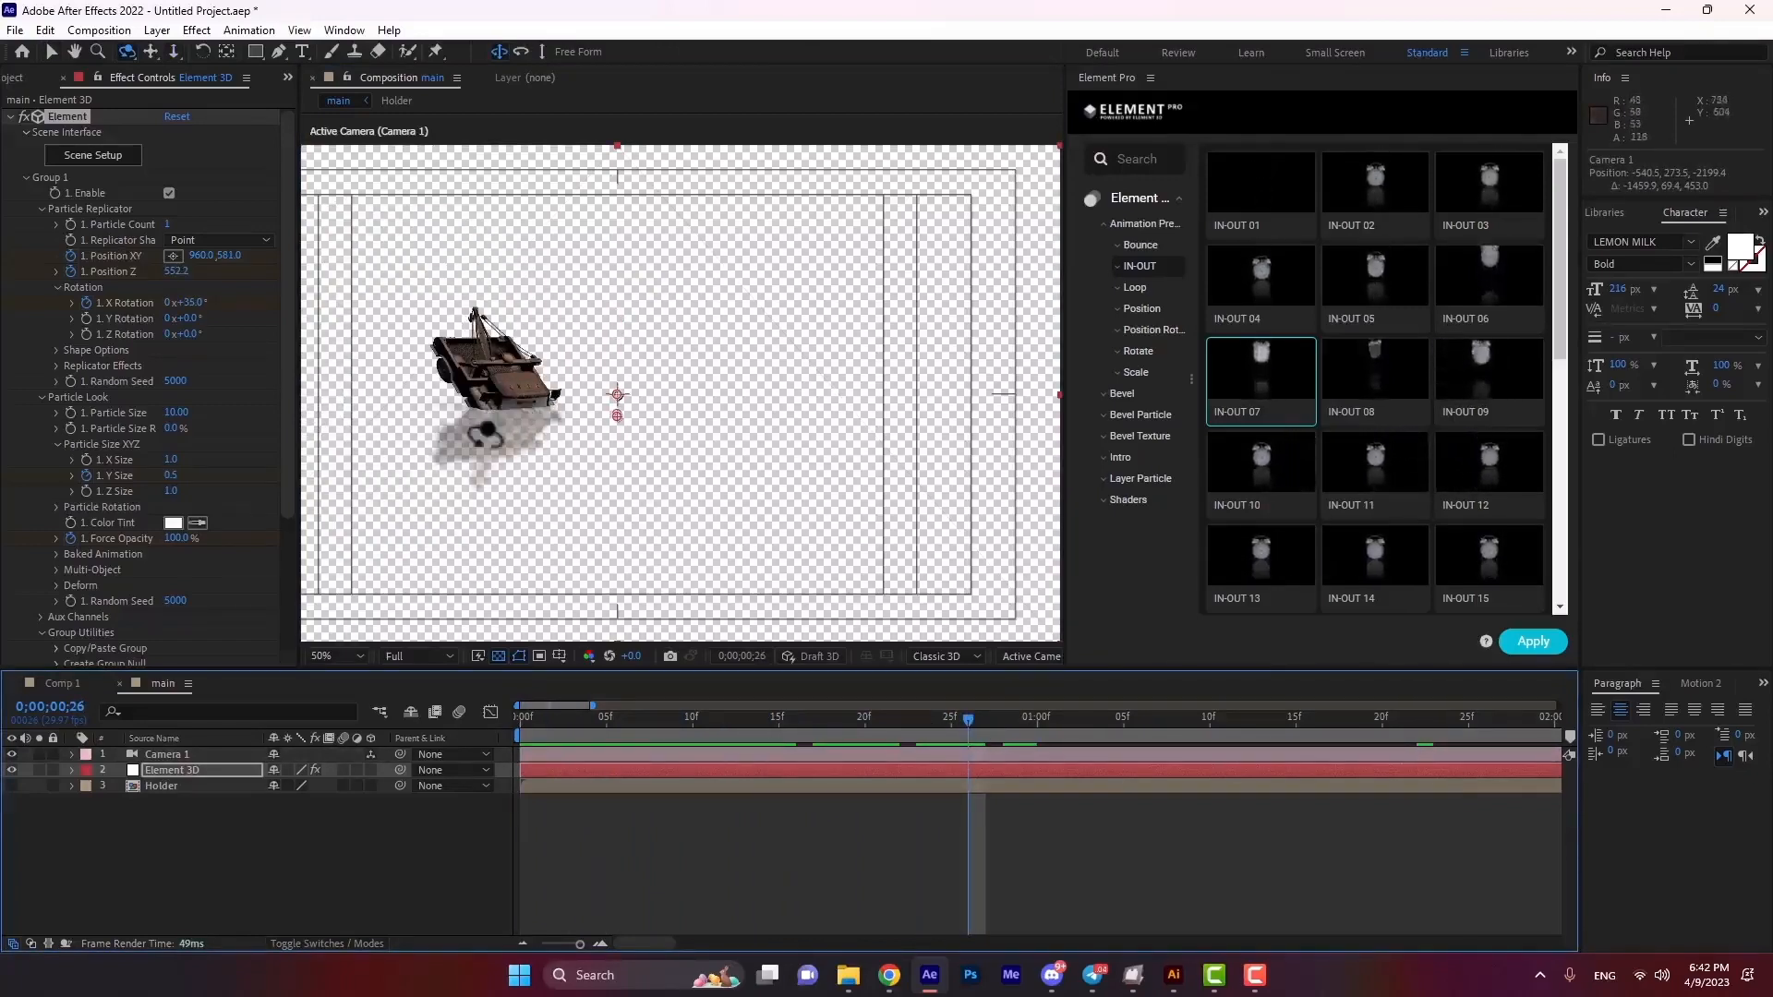
scroll(486, 435, up, 1)
drag(487, 446, 770, 436)
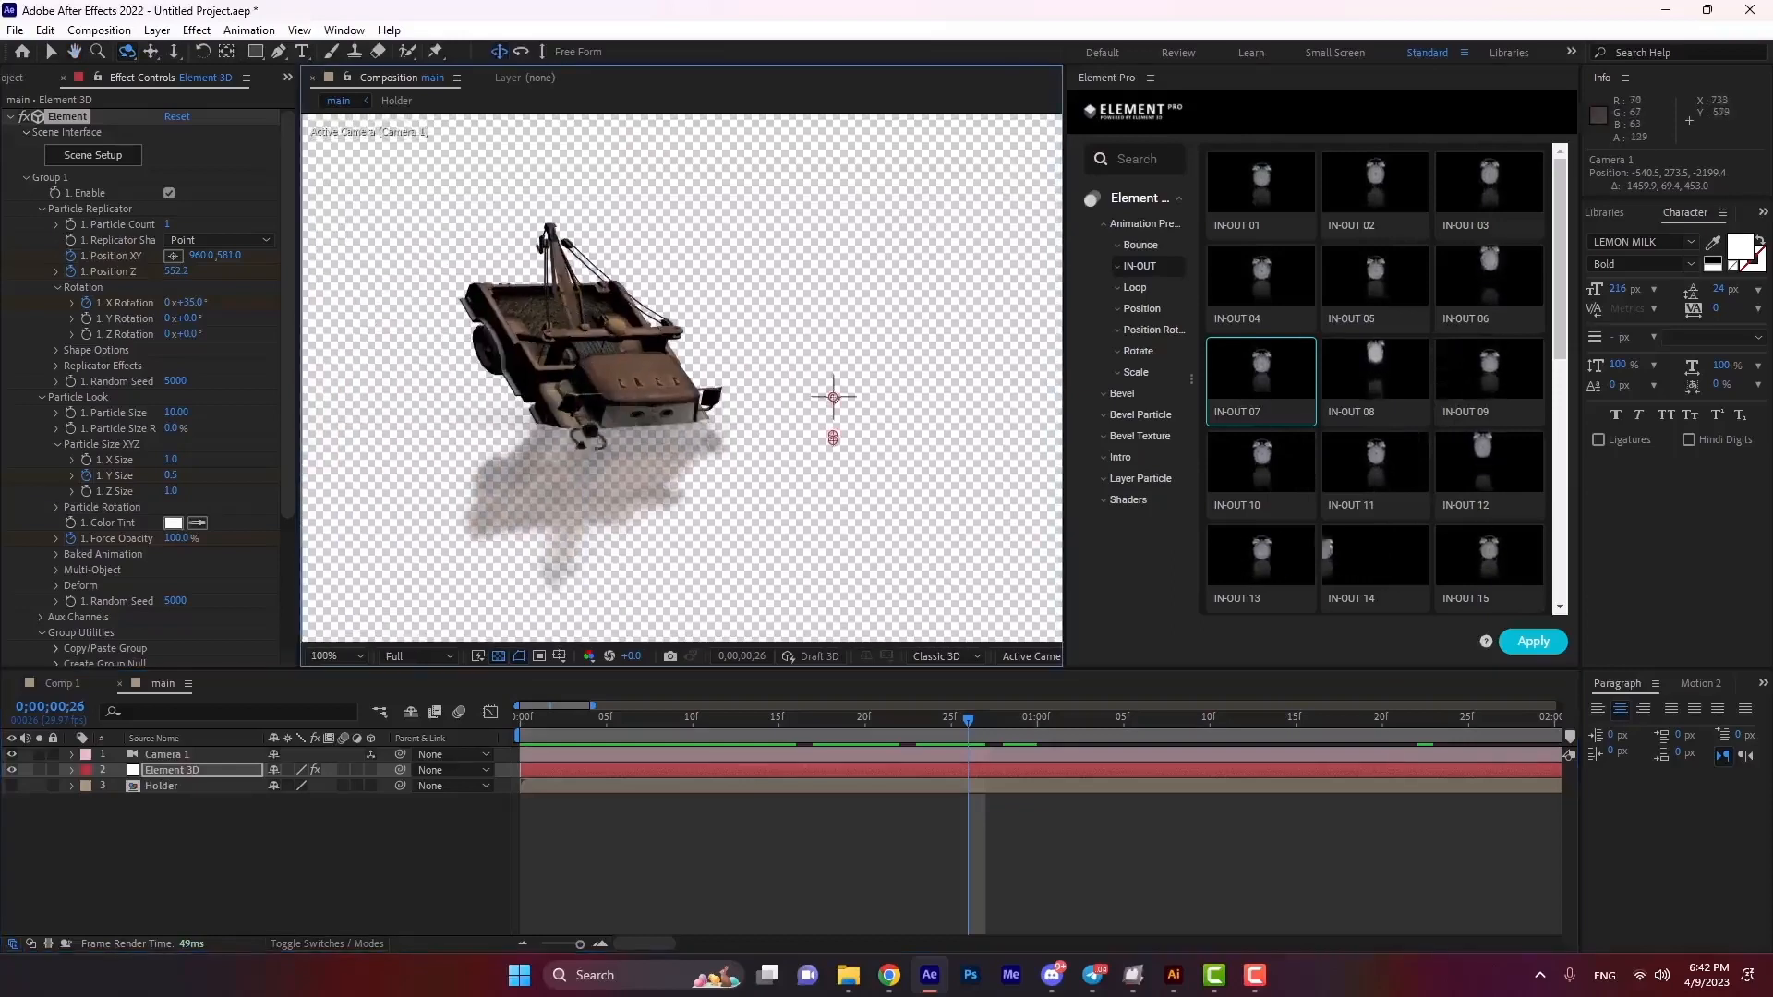
Hide the Plane Model in the Element 3D Scene Setup, accept the scene, and check the truck in the composition.
click(182, 776)
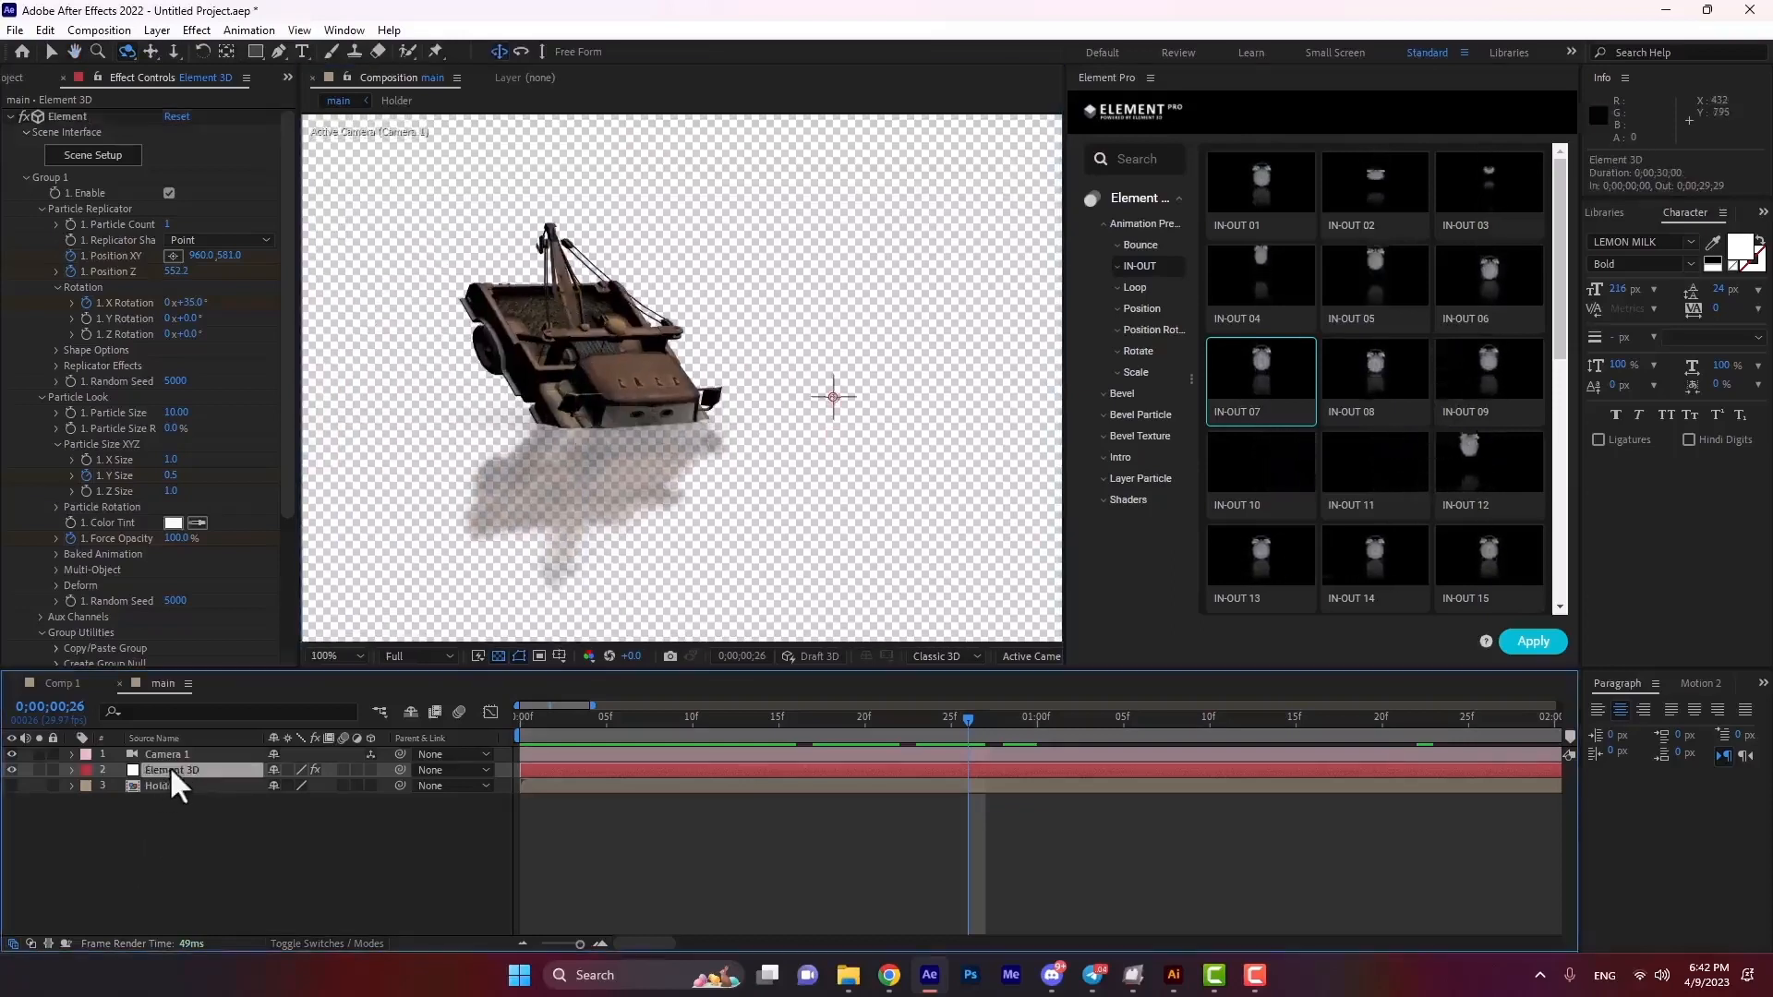
click(107, 160)
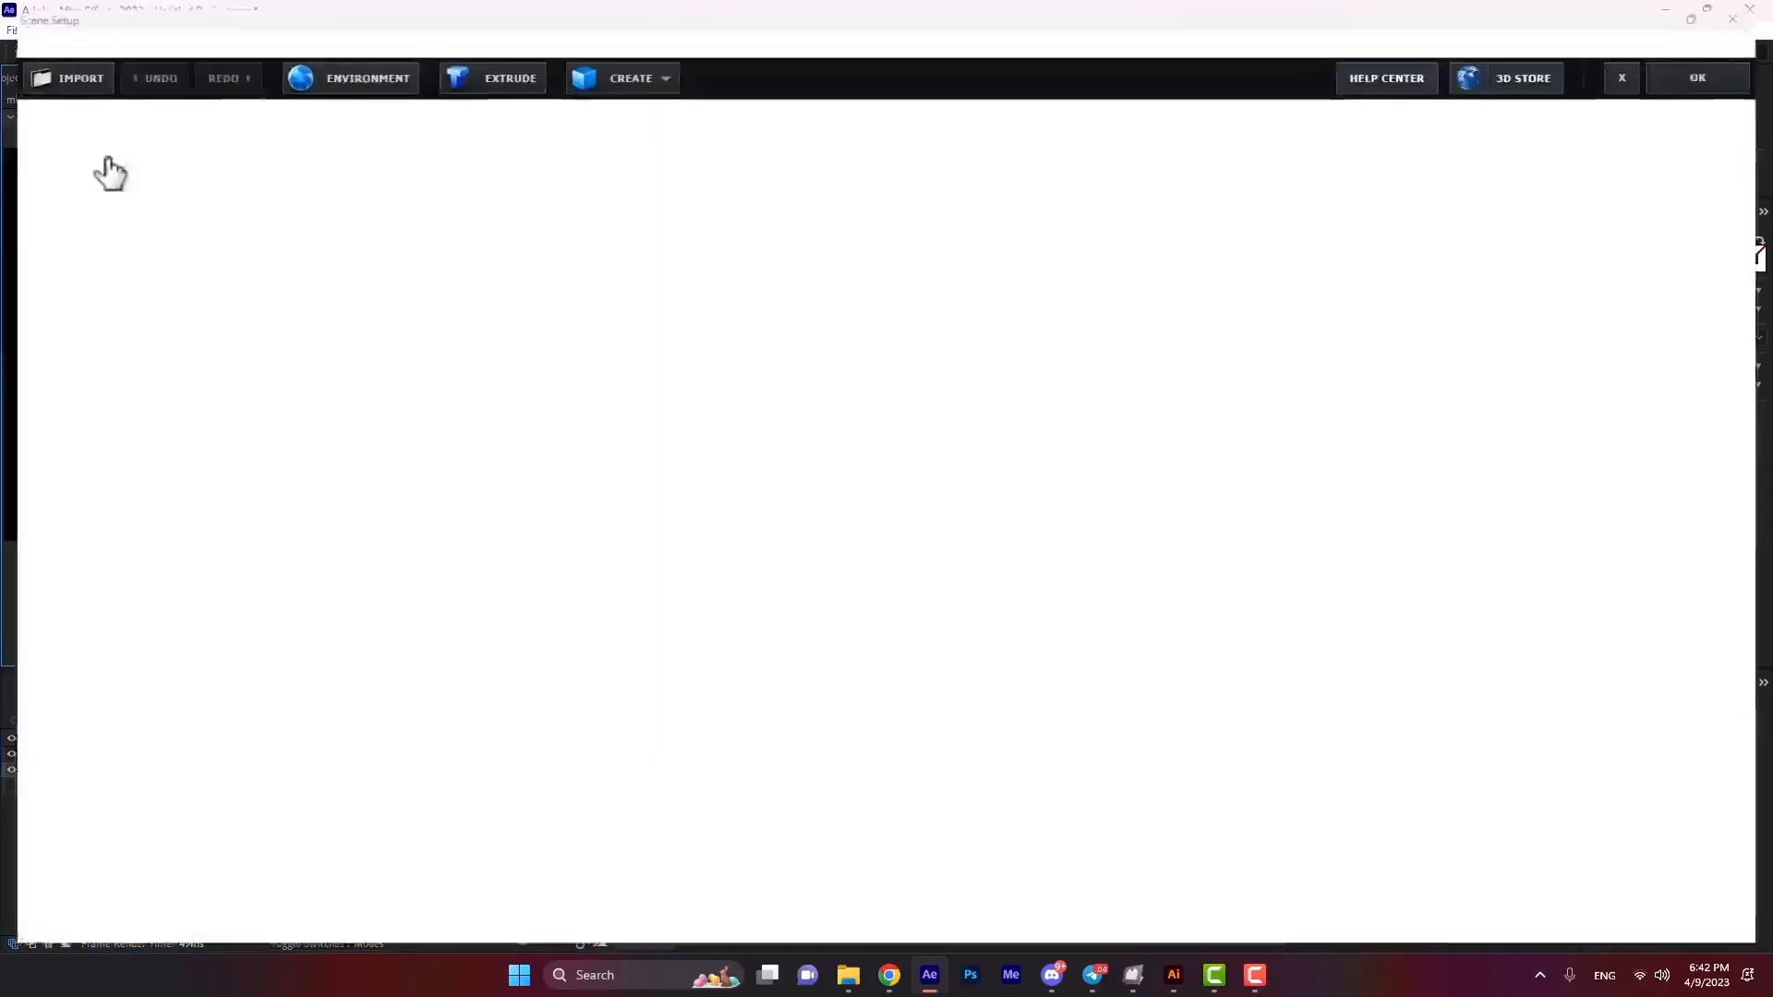
click(983, 226)
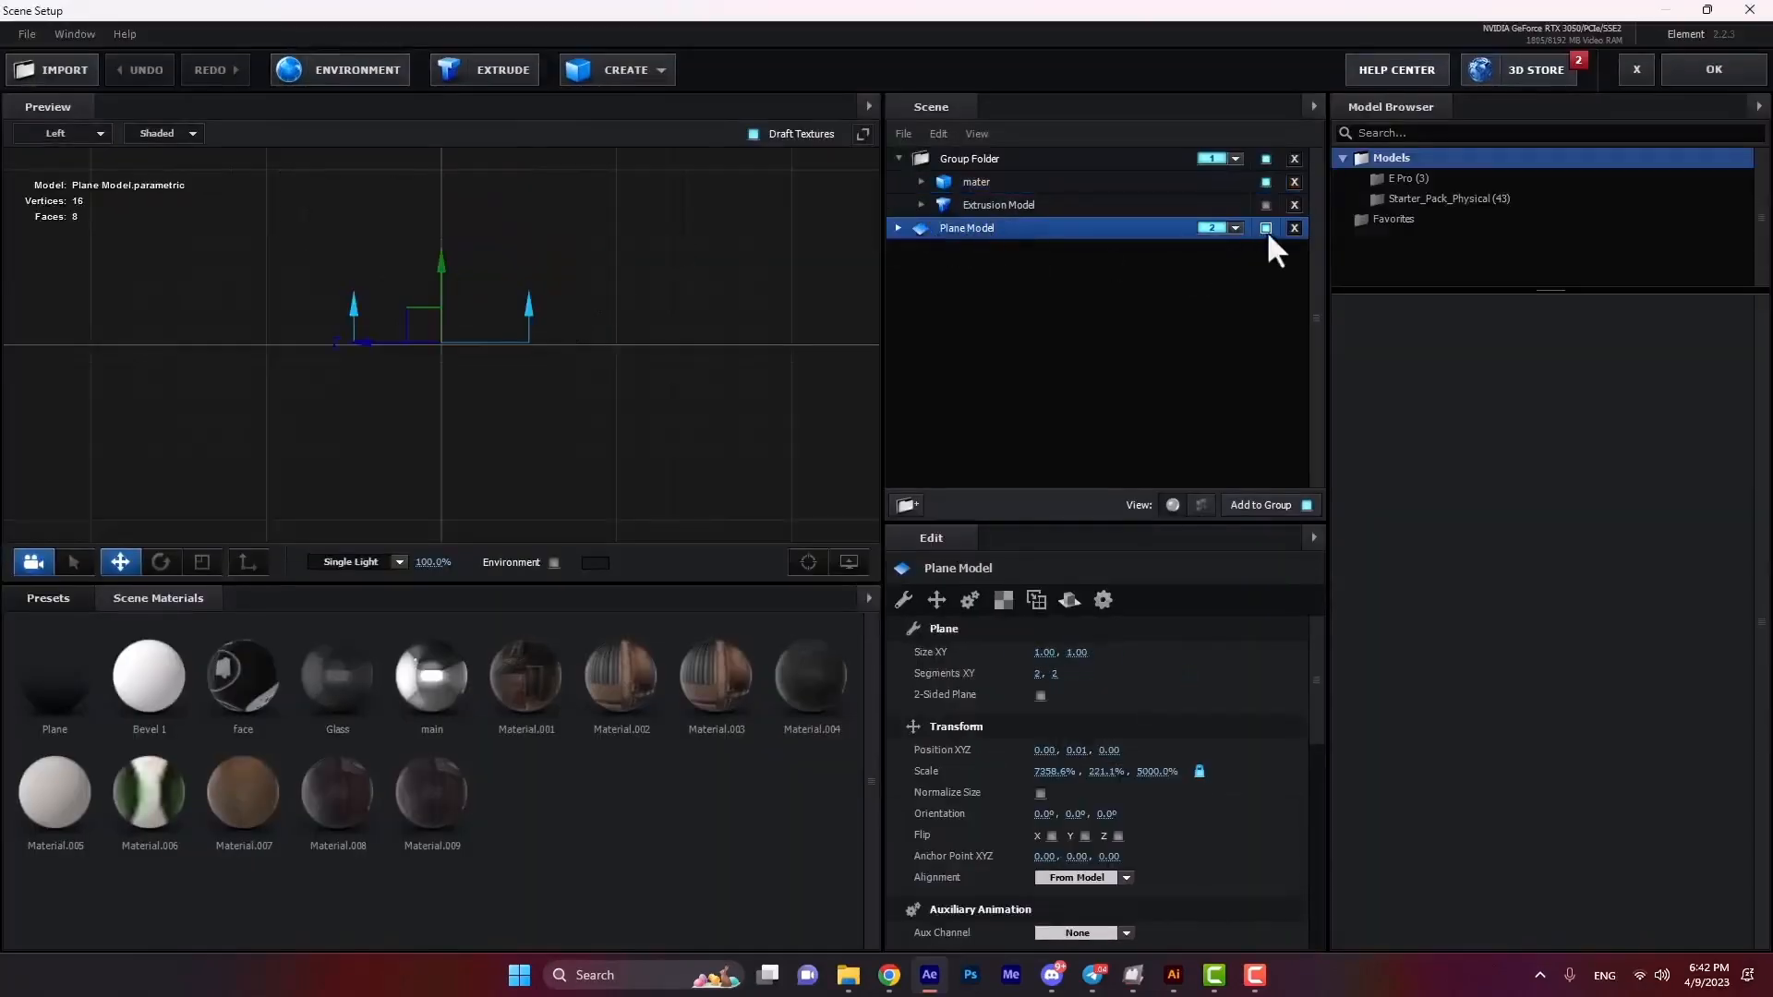
click(1742, 80)
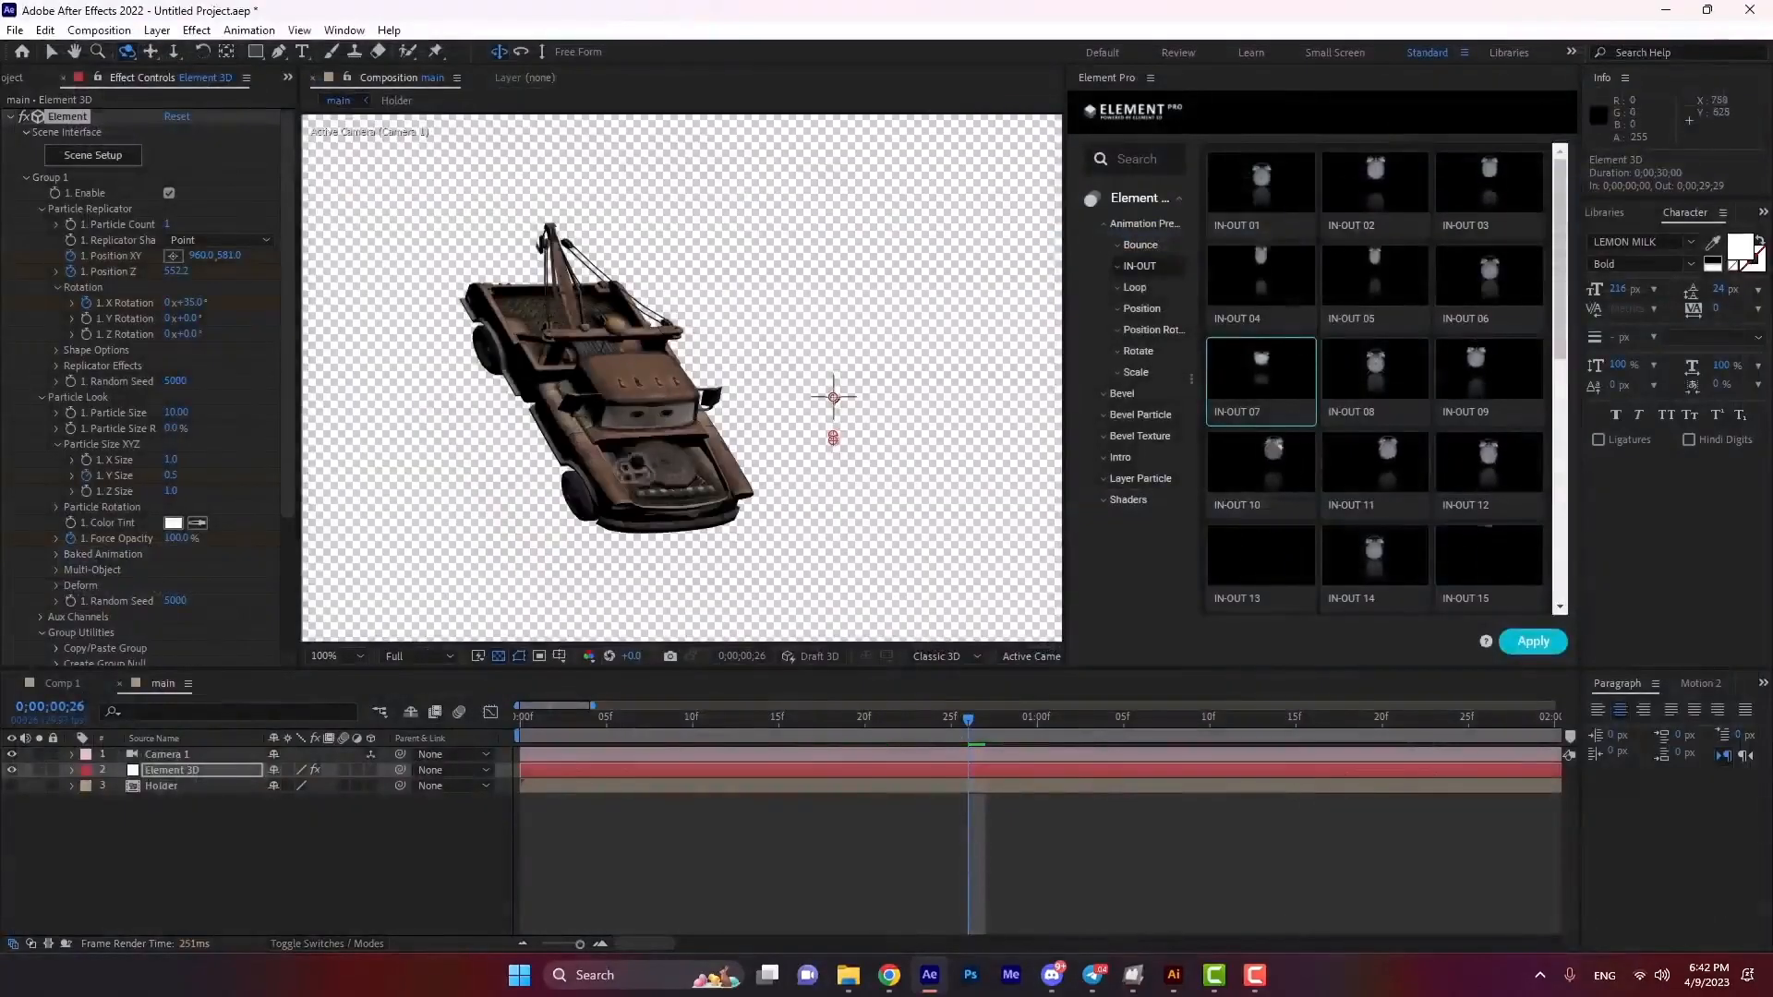
key(comma)
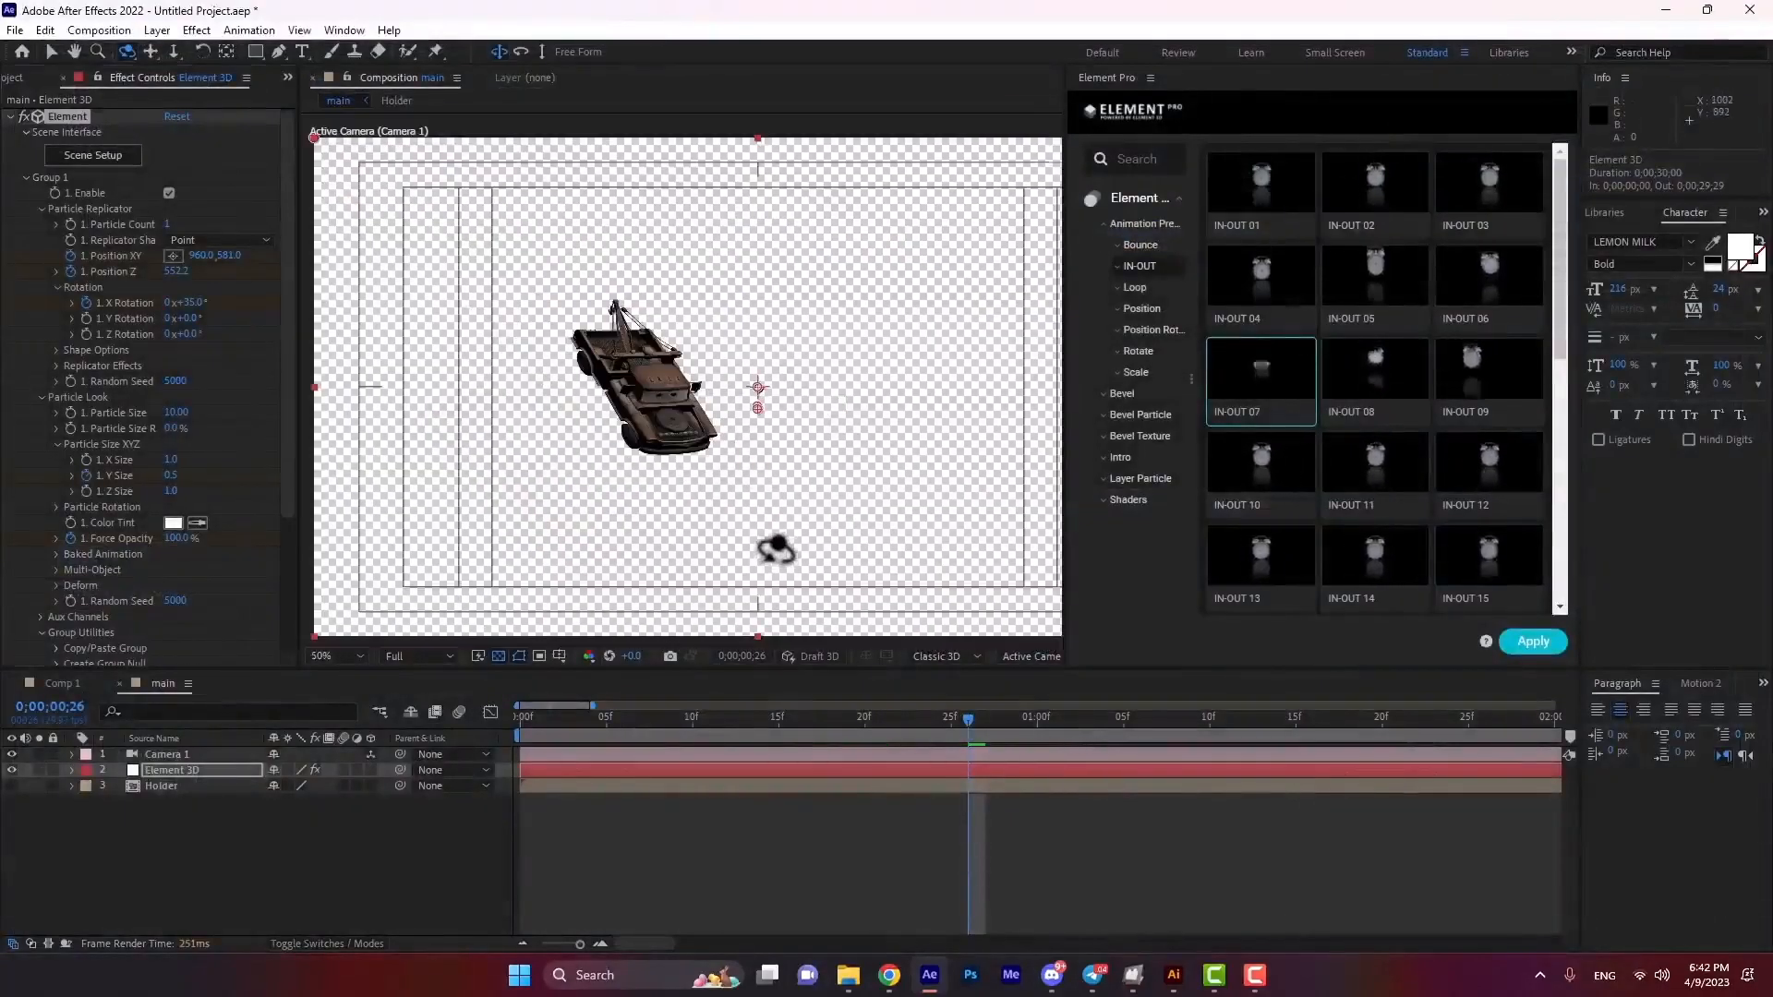
Preview the truck animation, go to 0;00;01;21, and orbit and pan the camera to view the truck from its side.
key(space)
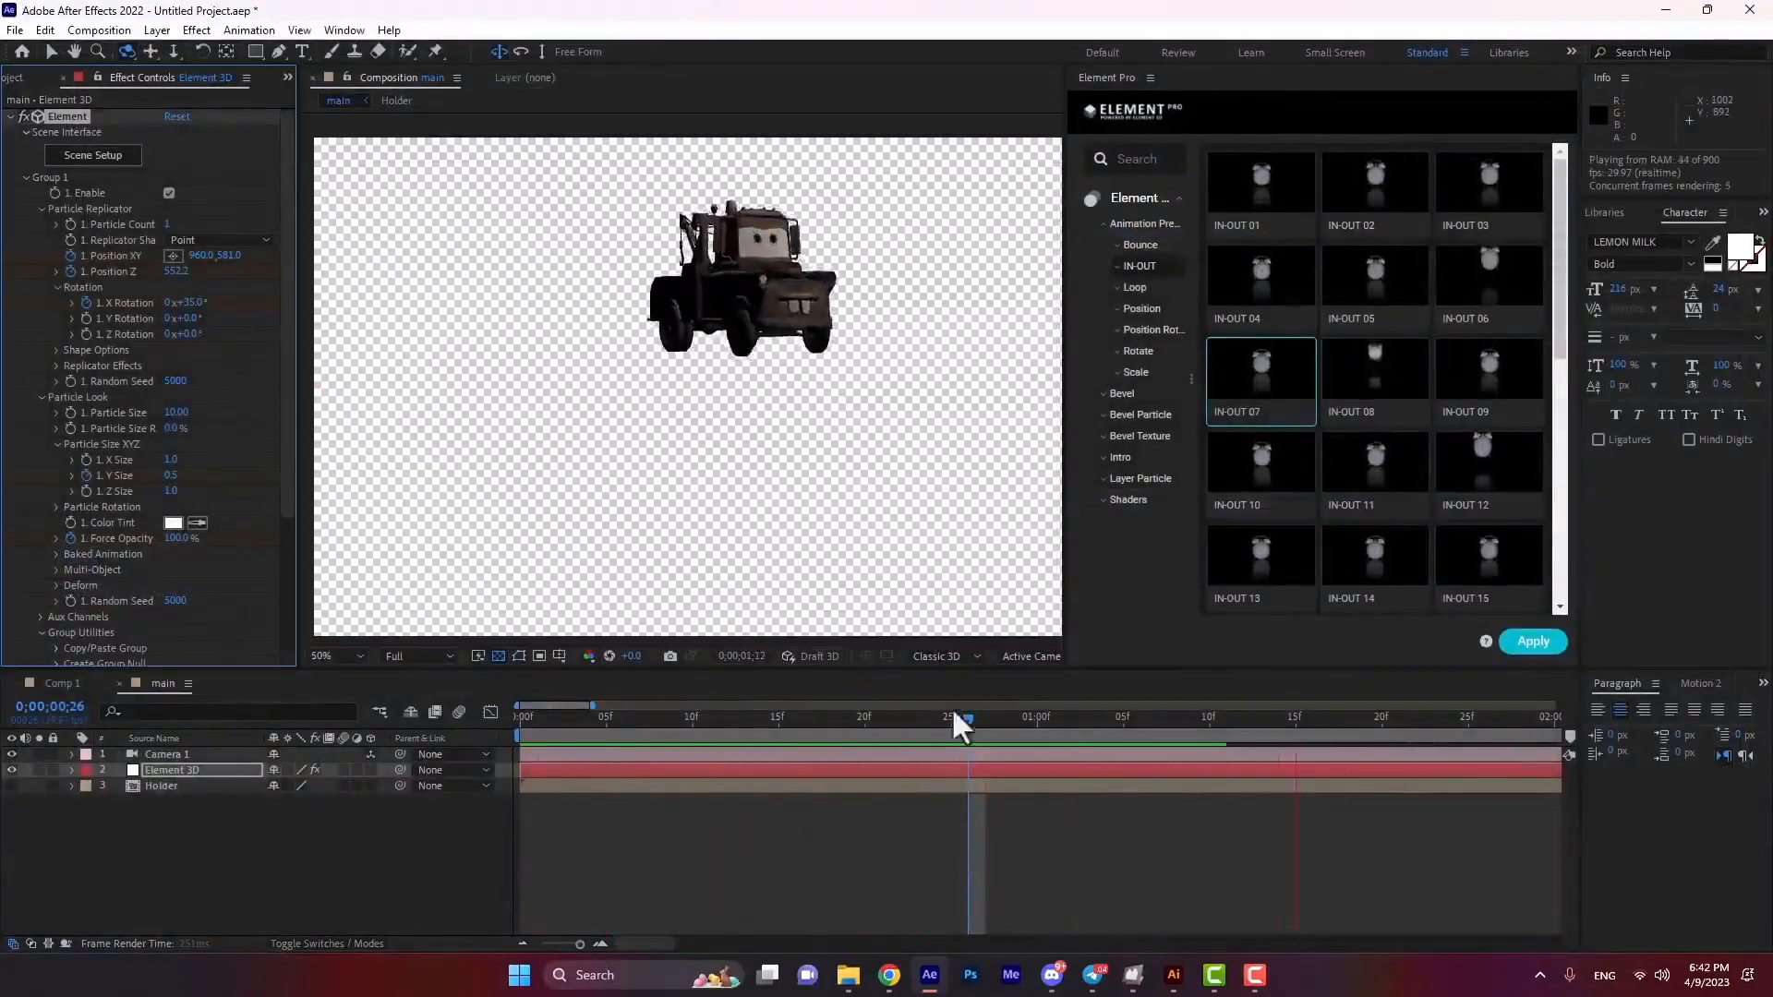
click(1396, 728)
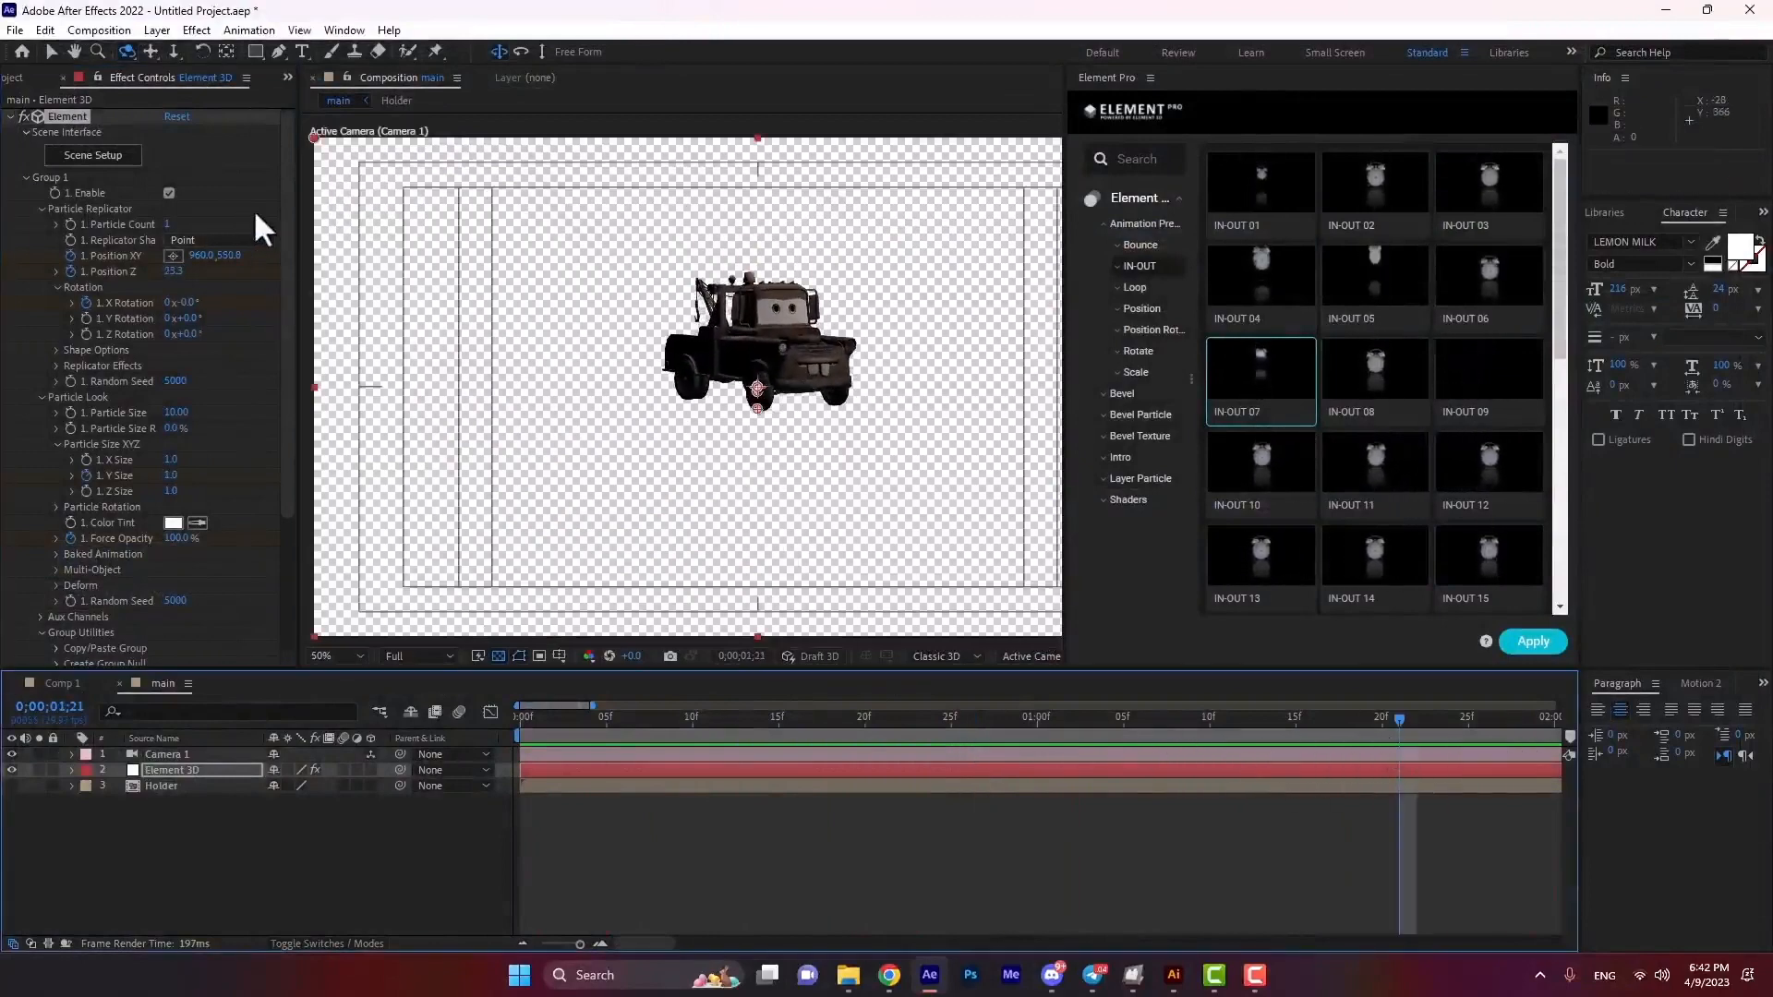
drag(798, 395, 563, 462)
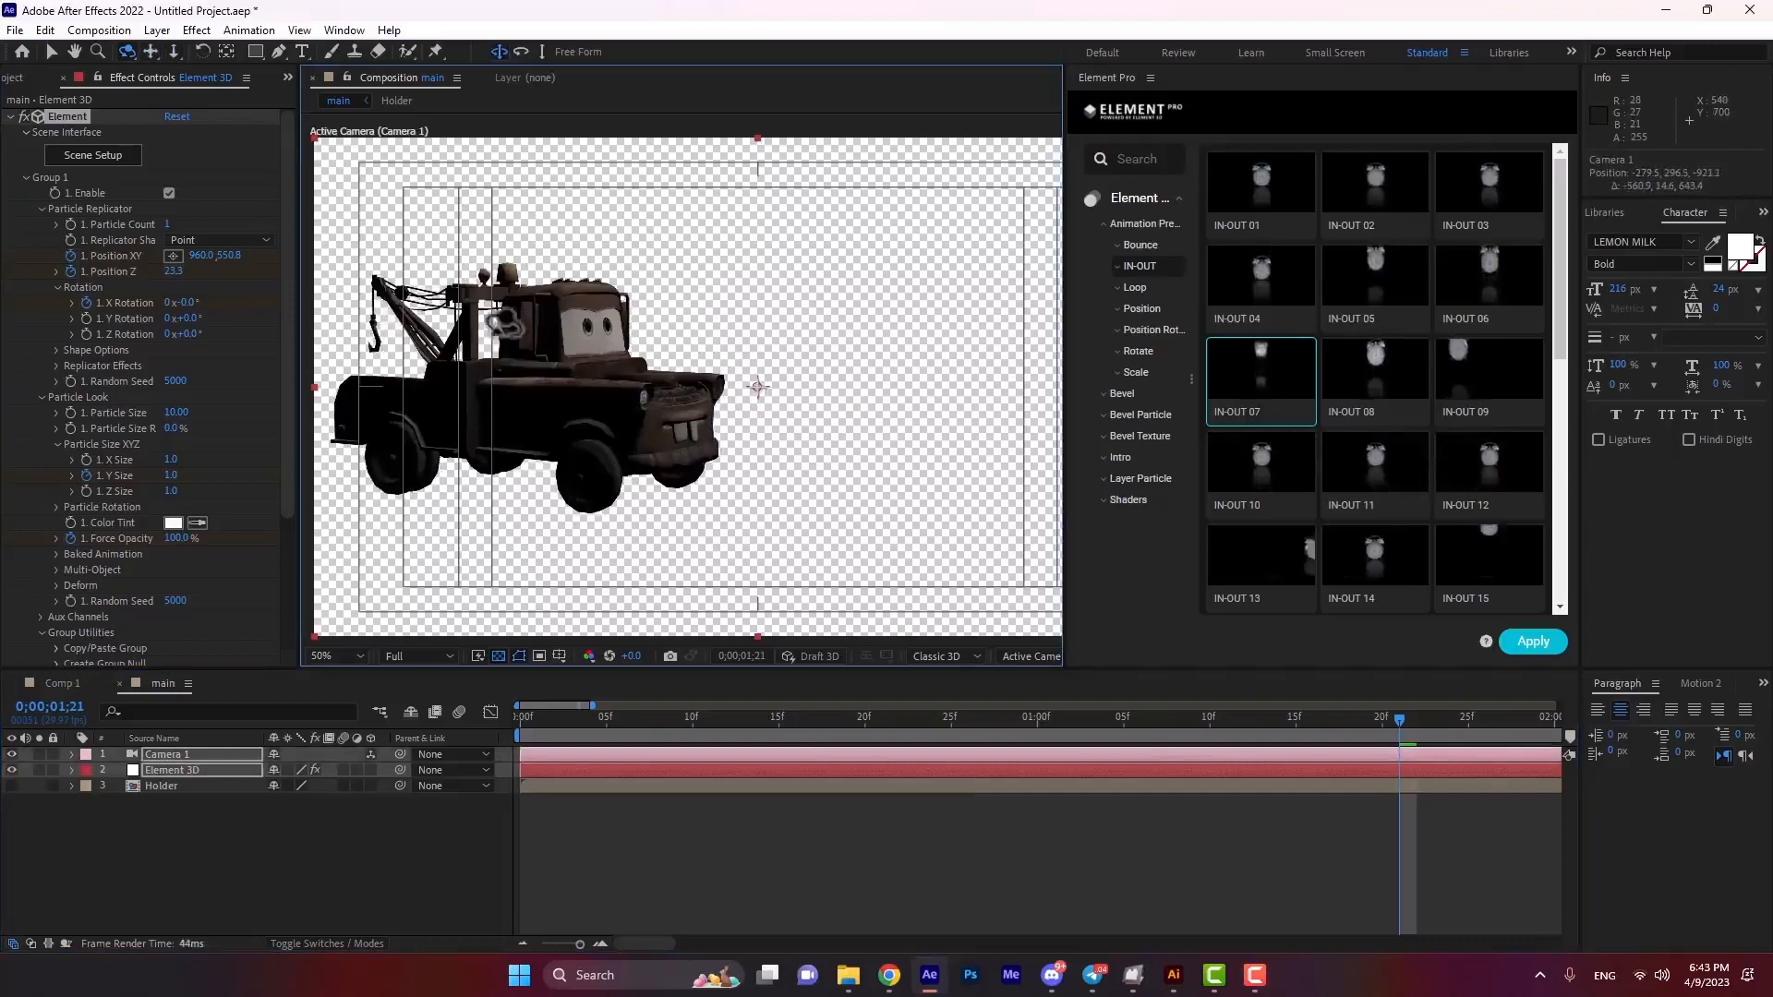
drag(563, 386, 627, 380)
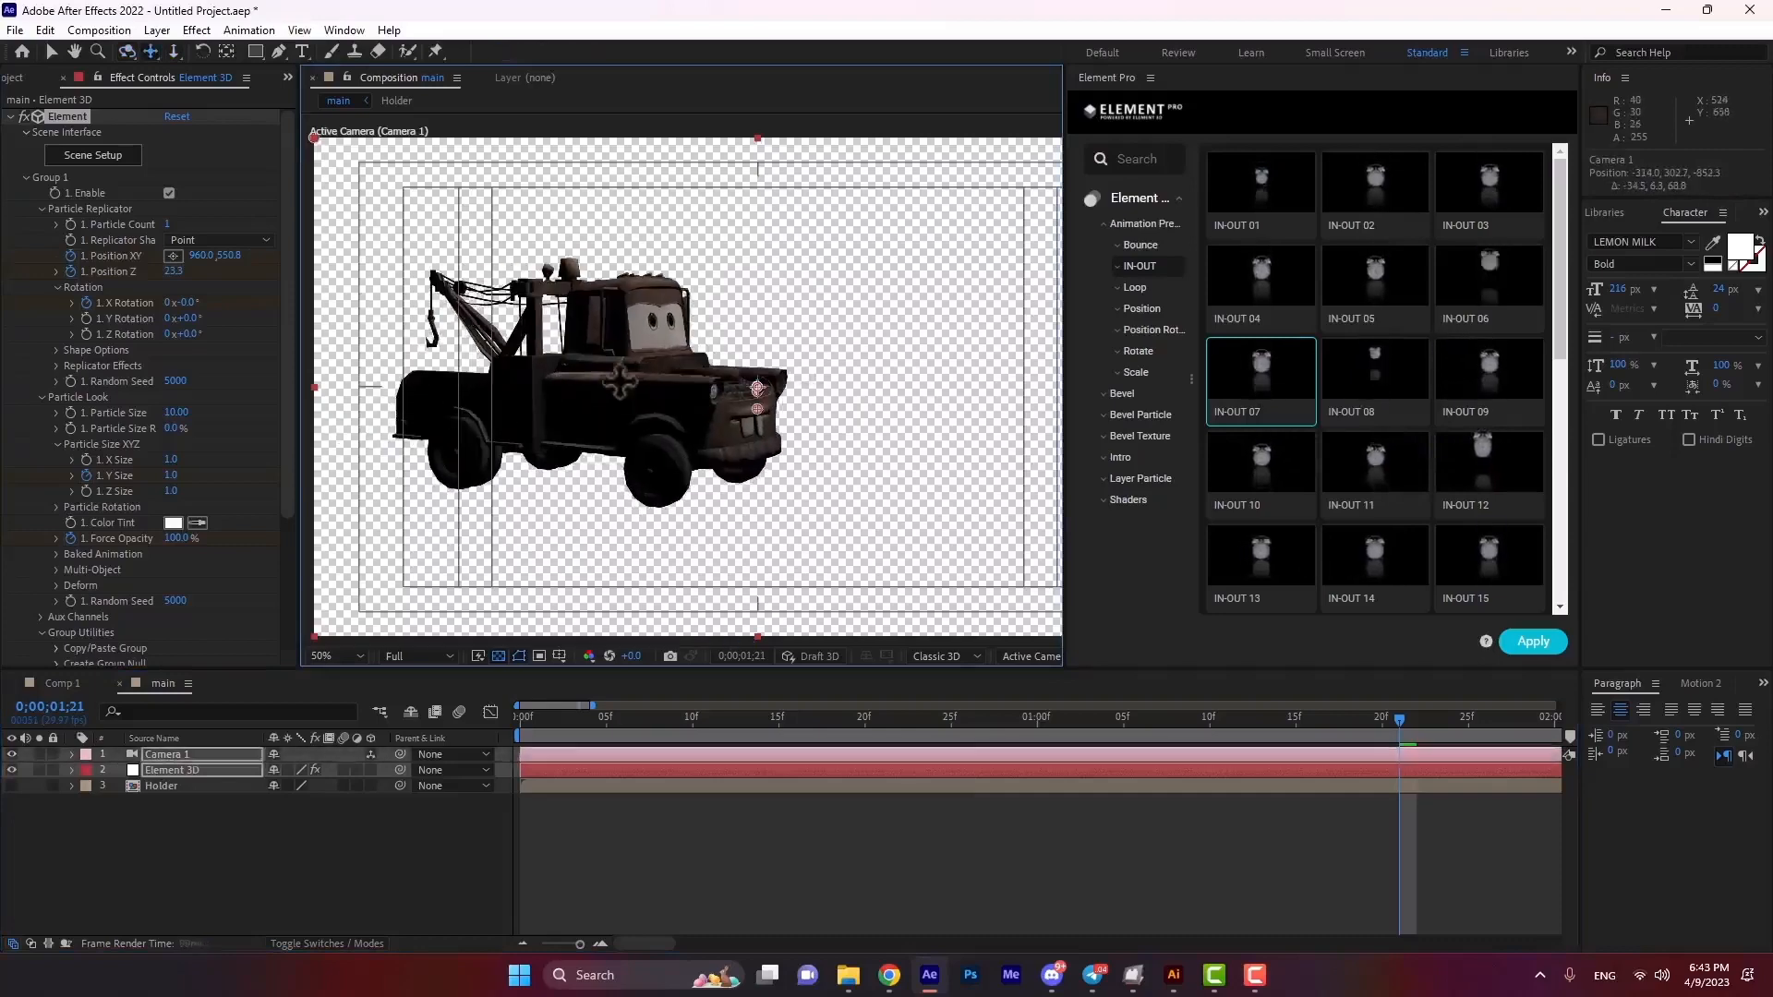
Open the Element 3D Scene Setup, select the Group Folder containing the truck, and show it in Perspective view.
click(100, 161)
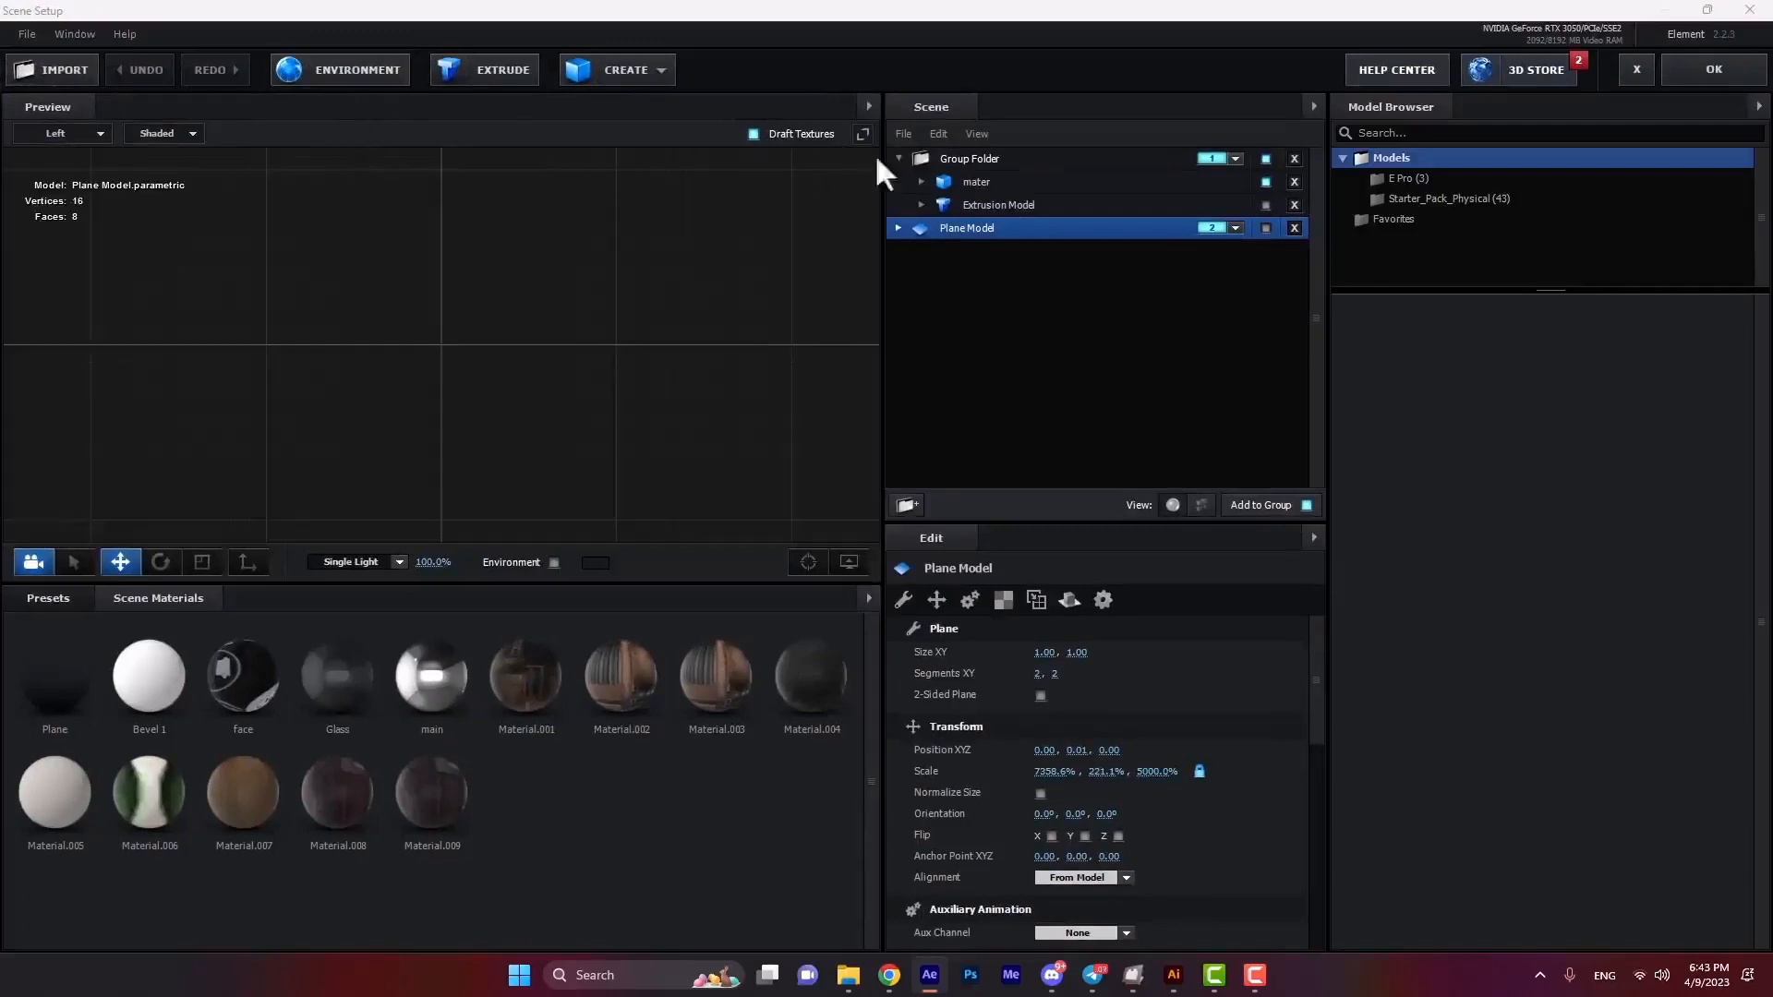
click(1002, 164)
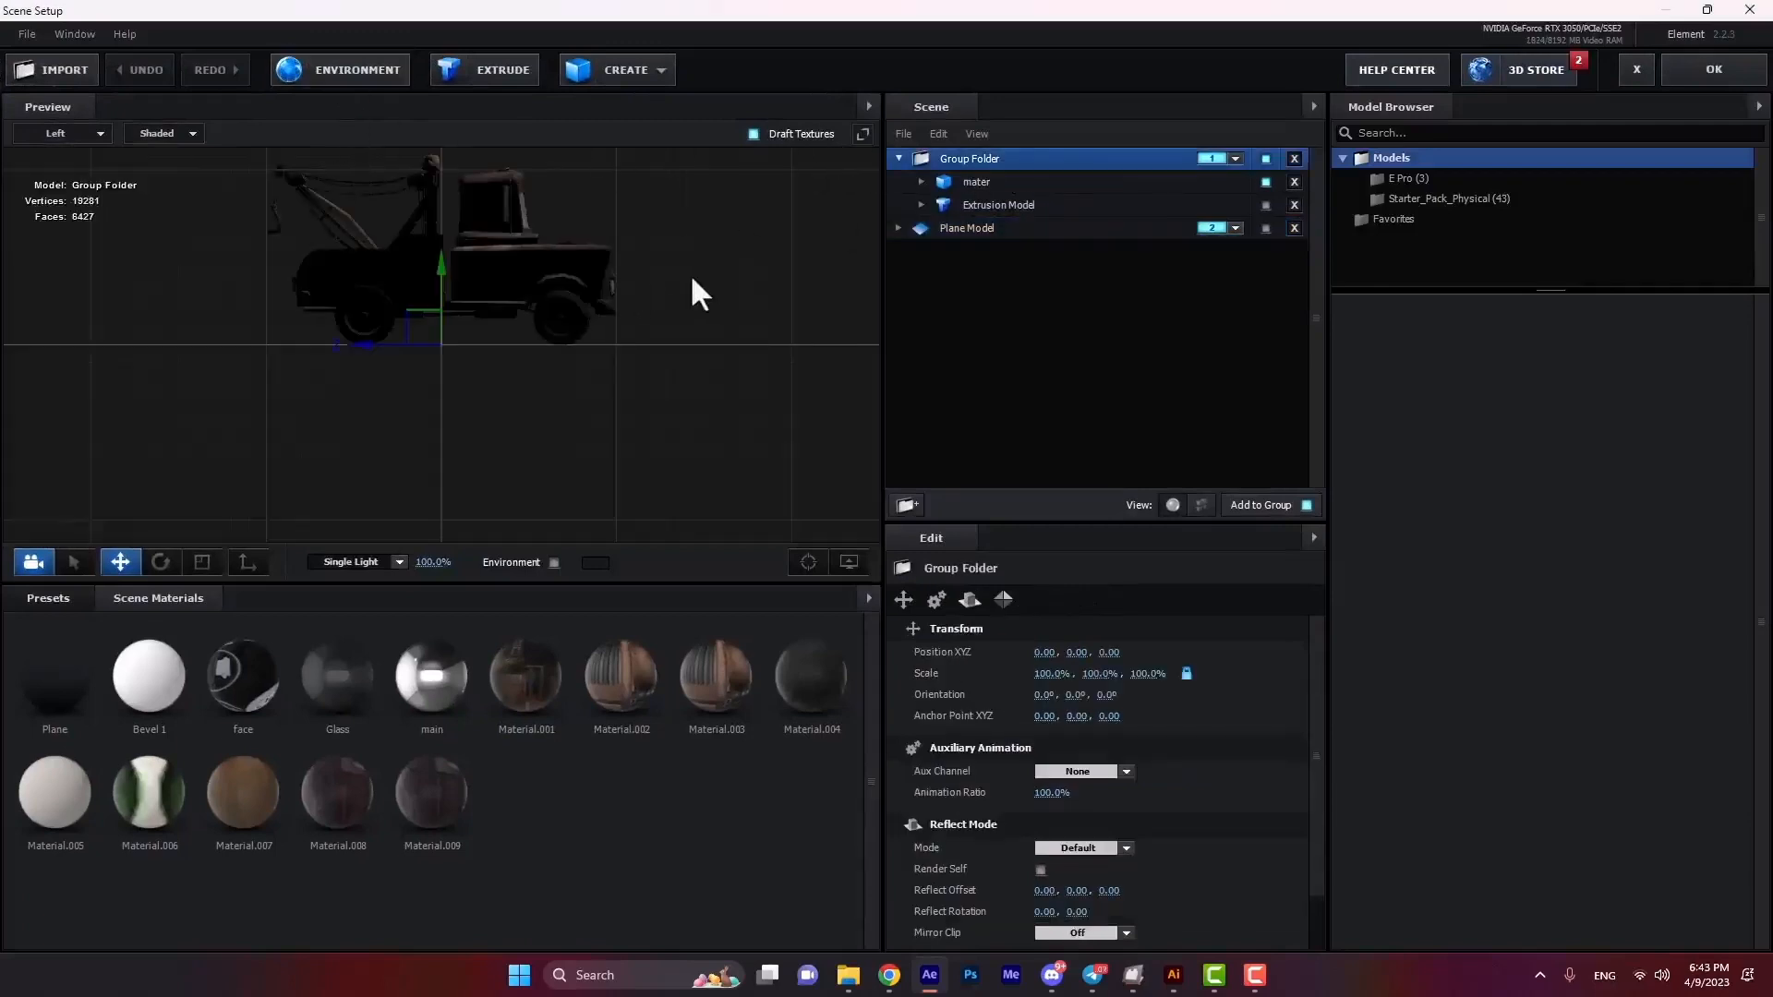
click(78, 135)
click(65, 161)
Load Default.png from VideoCopilot's V1_Environment materials folder as the scene environment, check the truck from an angle, and accept the scene.
click(323, 70)
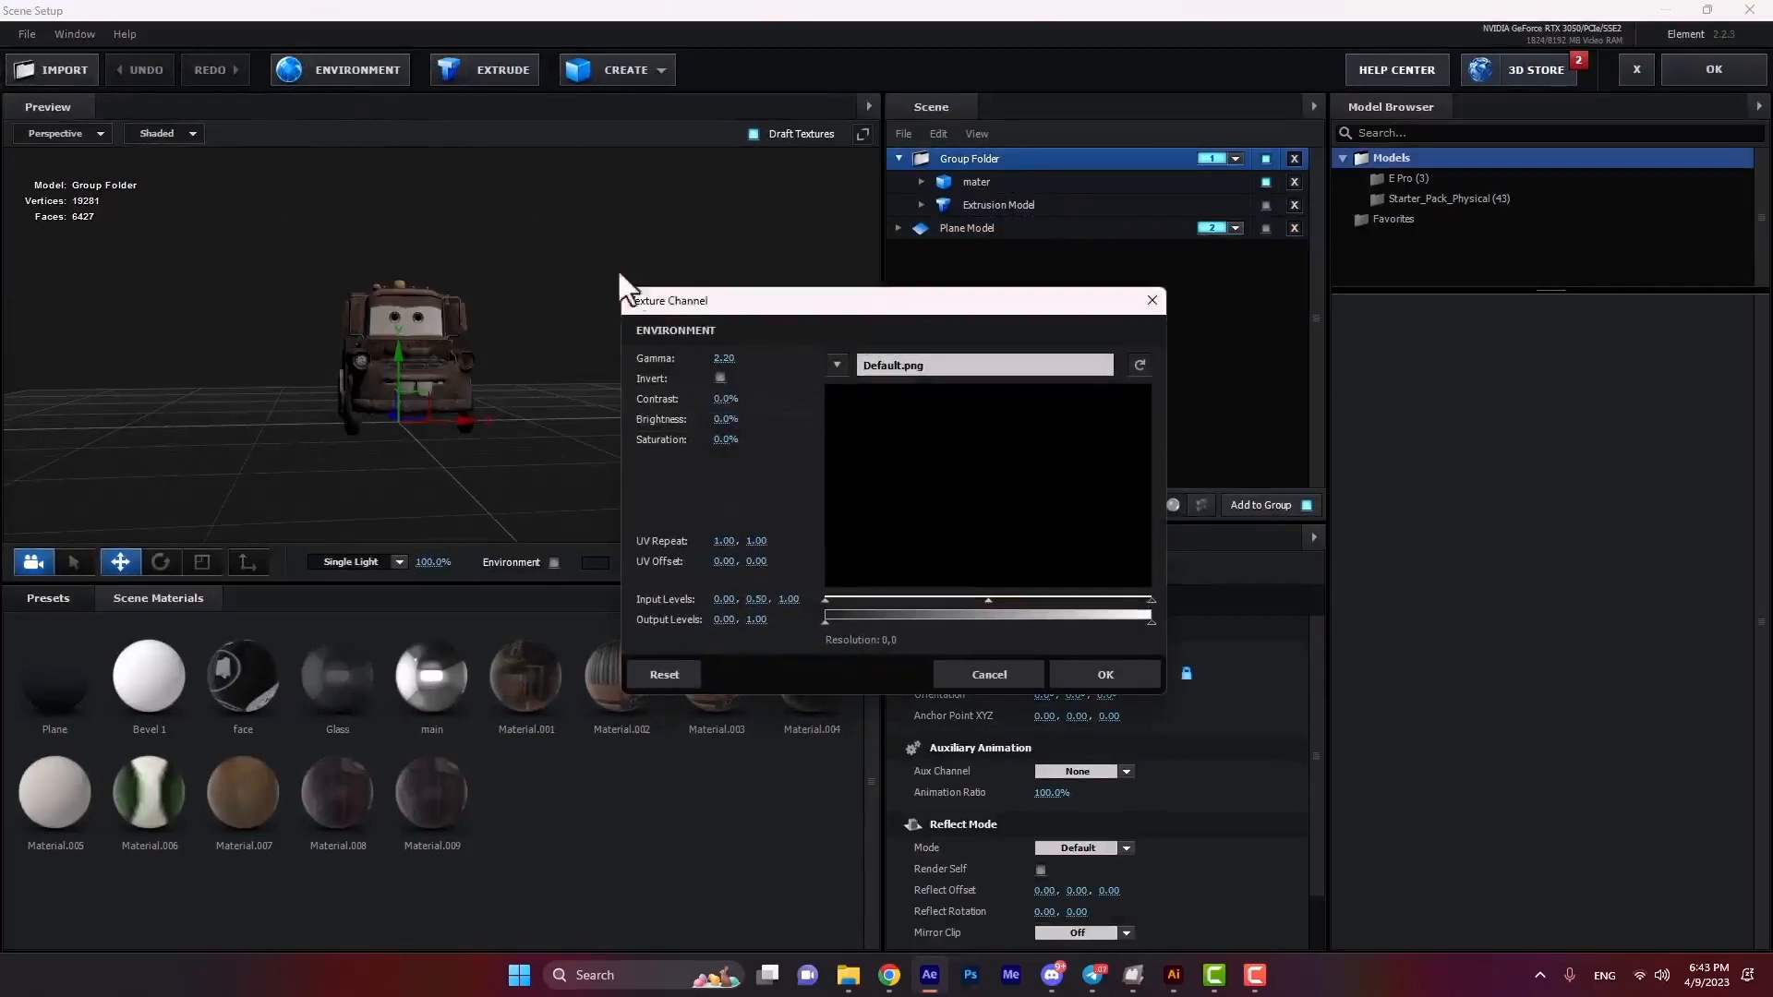
click(922, 364)
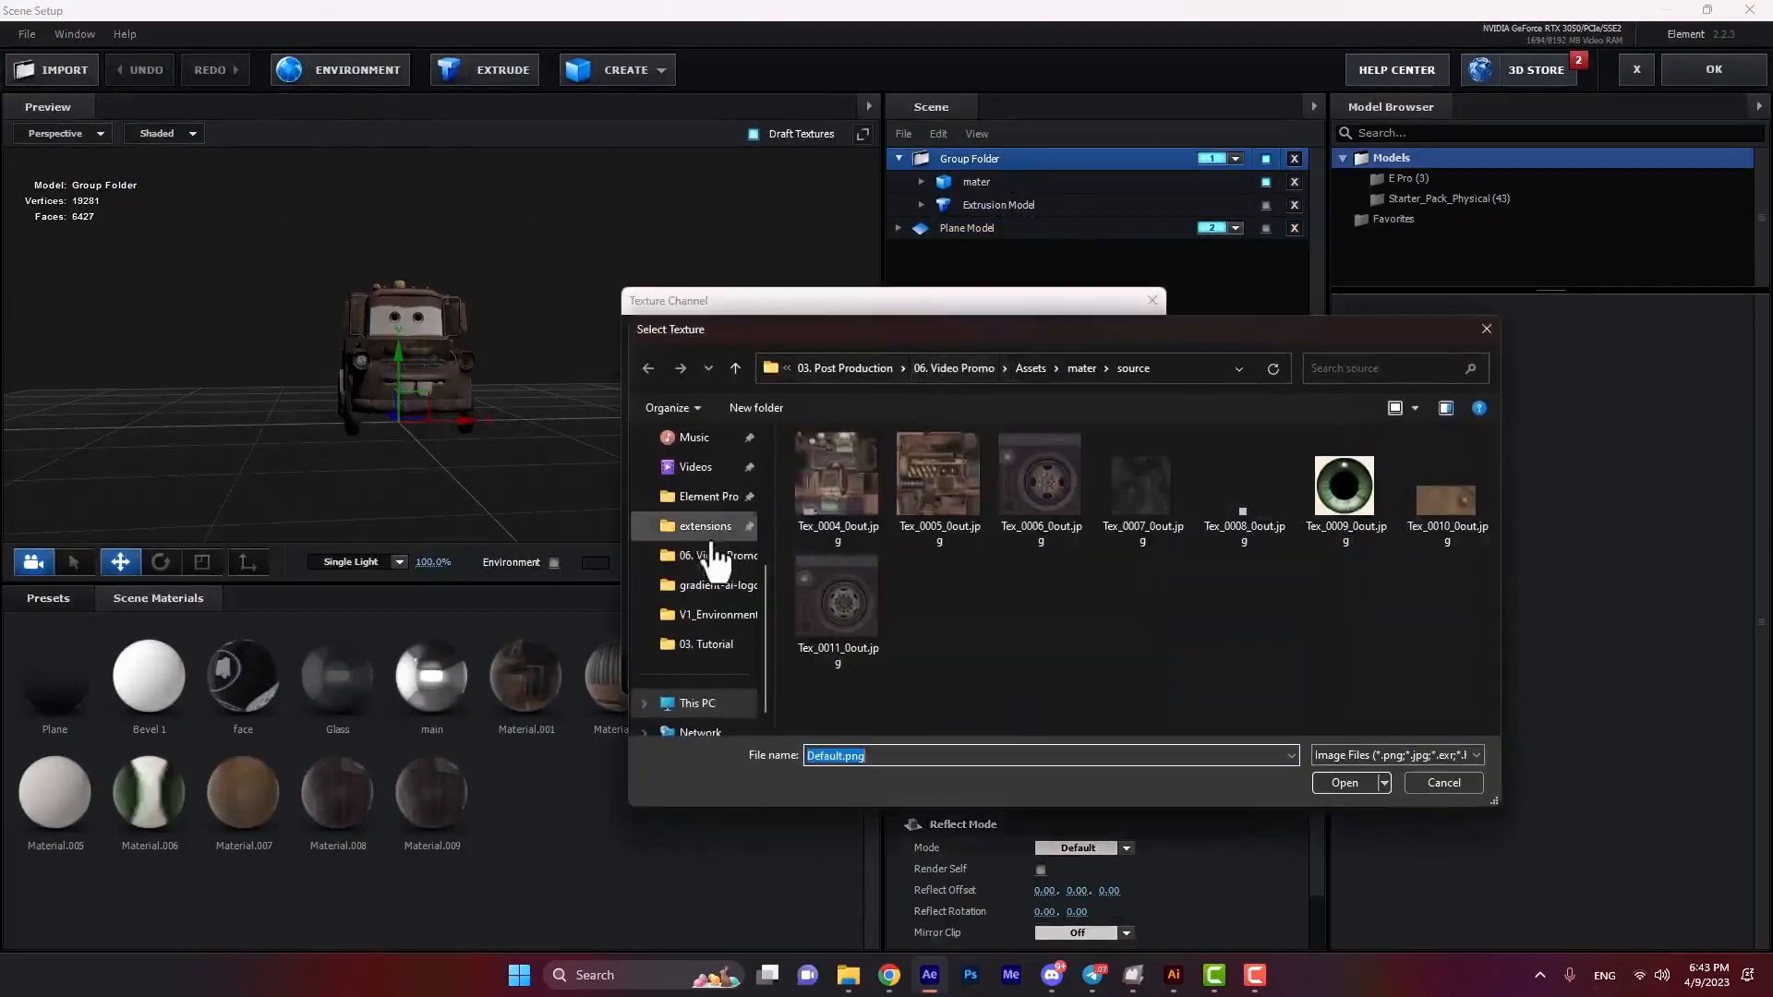
scroll(716, 557, up, 1)
click(694, 468)
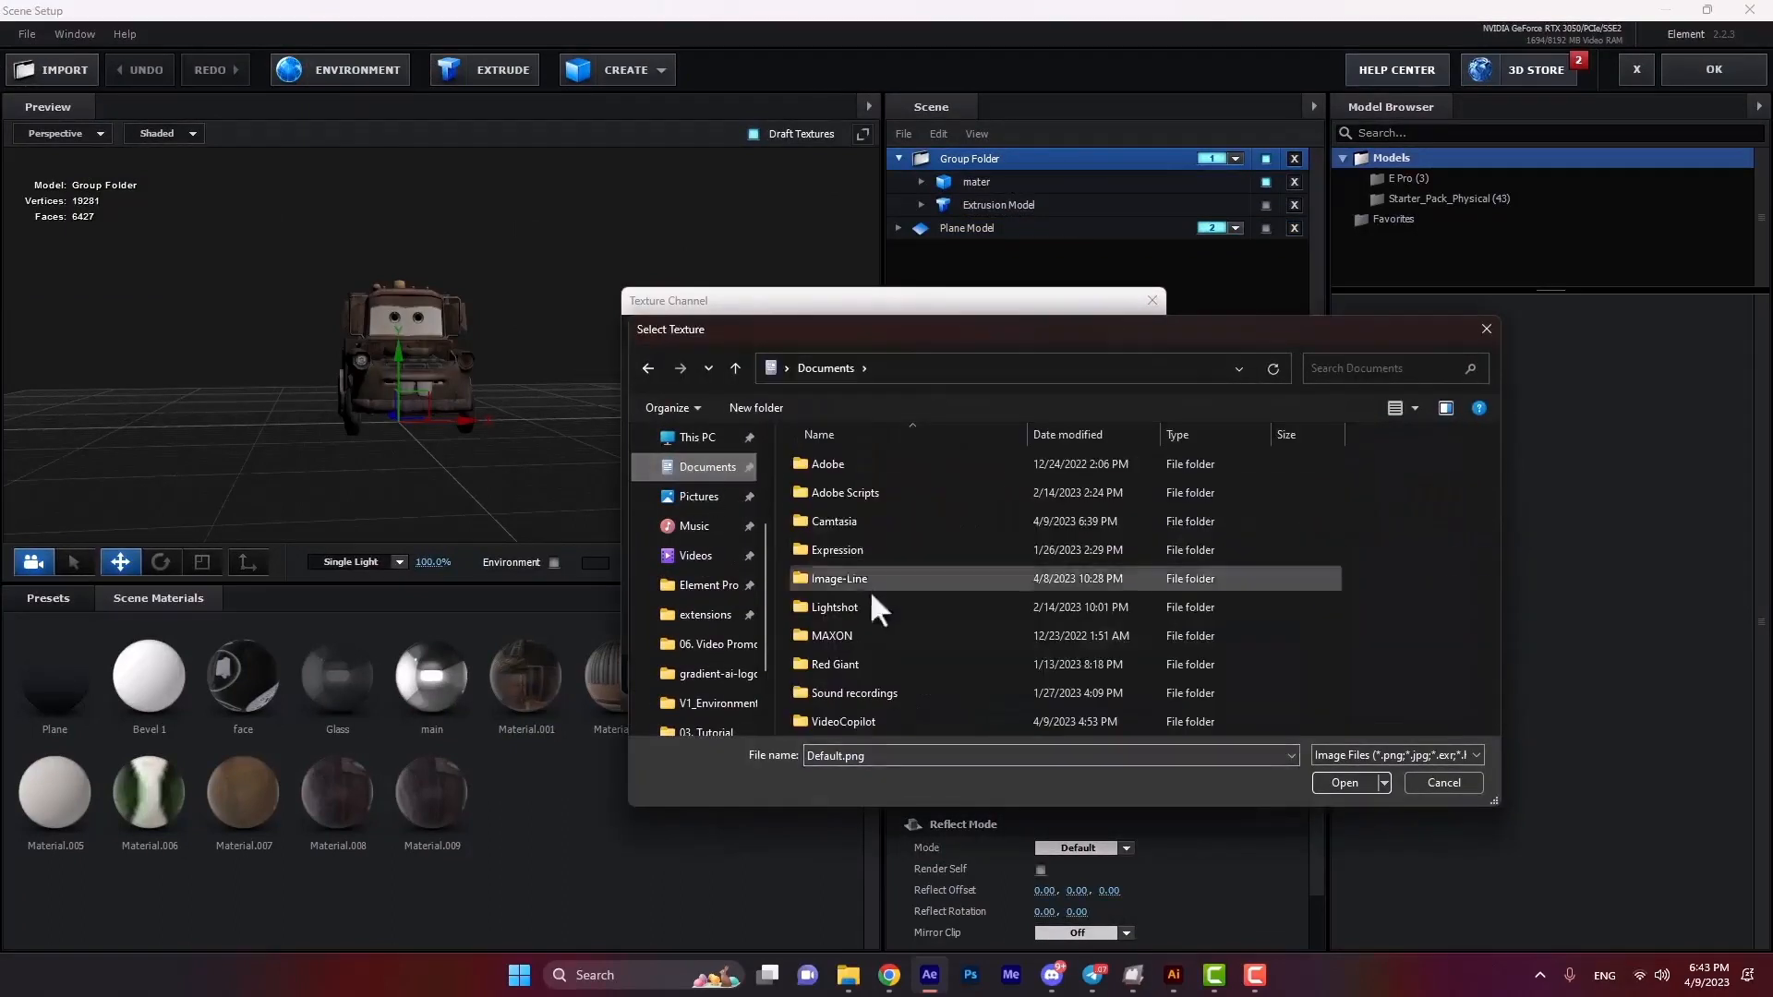
double_click(840, 724)
double_click(831, 521)
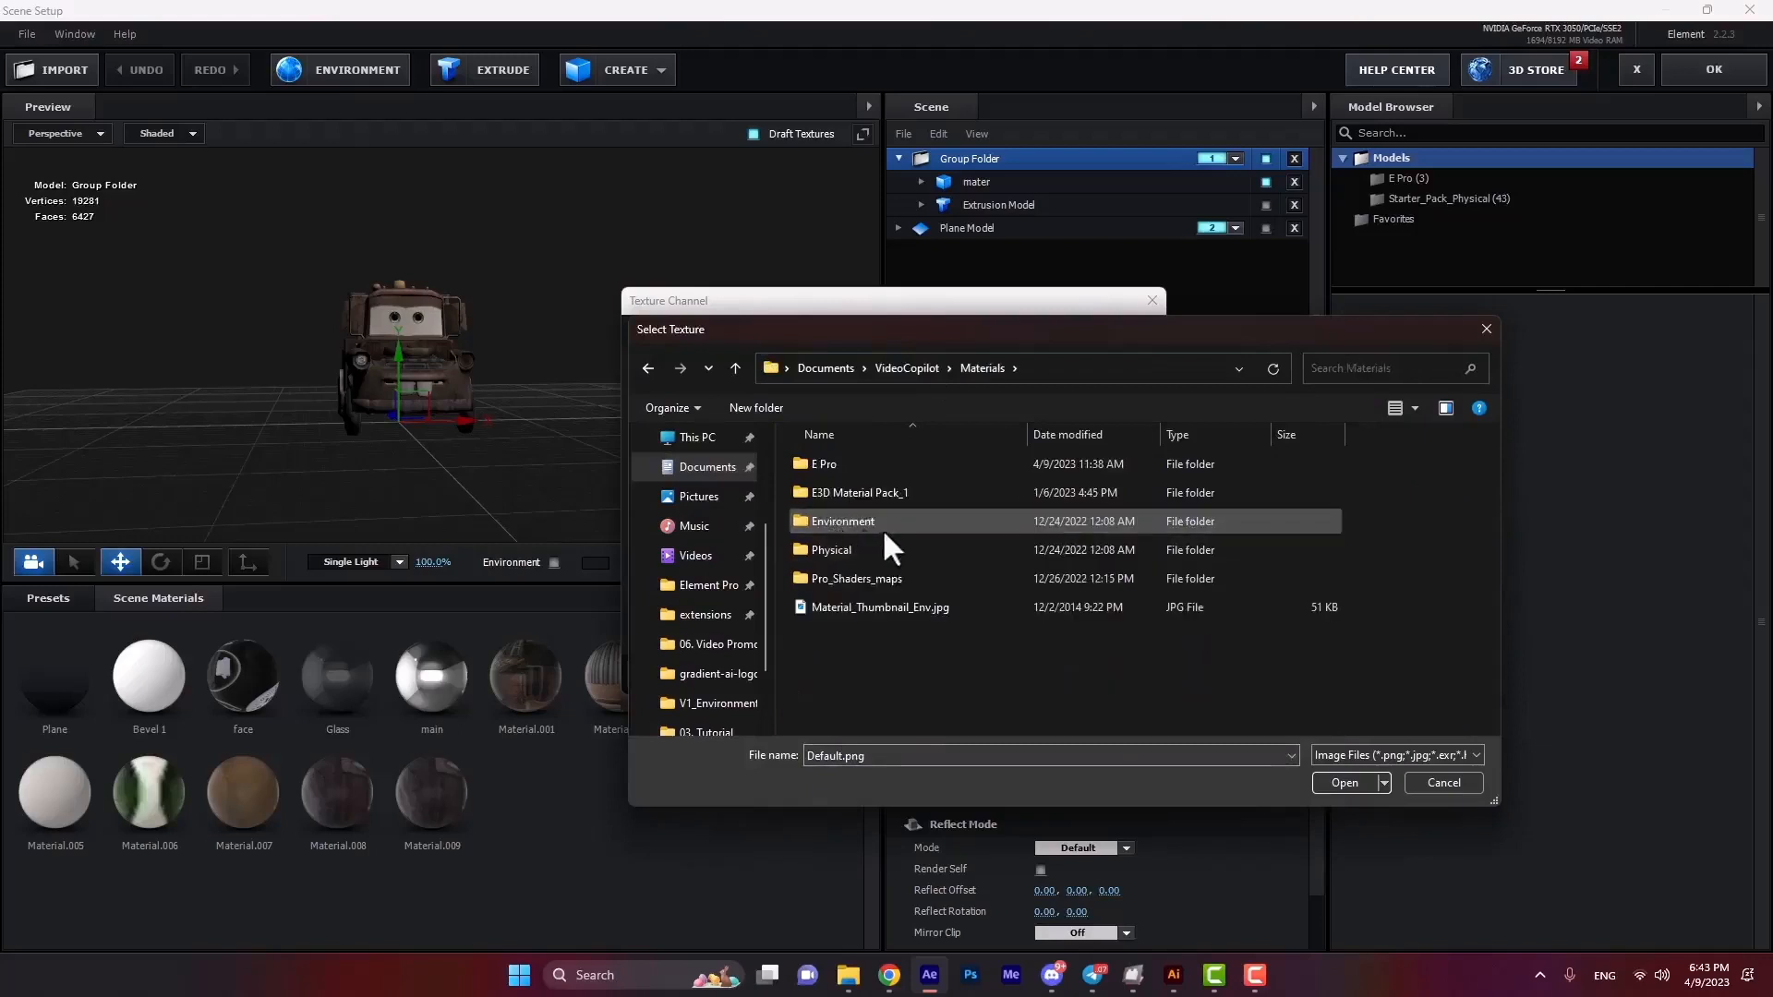
double_click(857, 523)
double_click(844, 492)
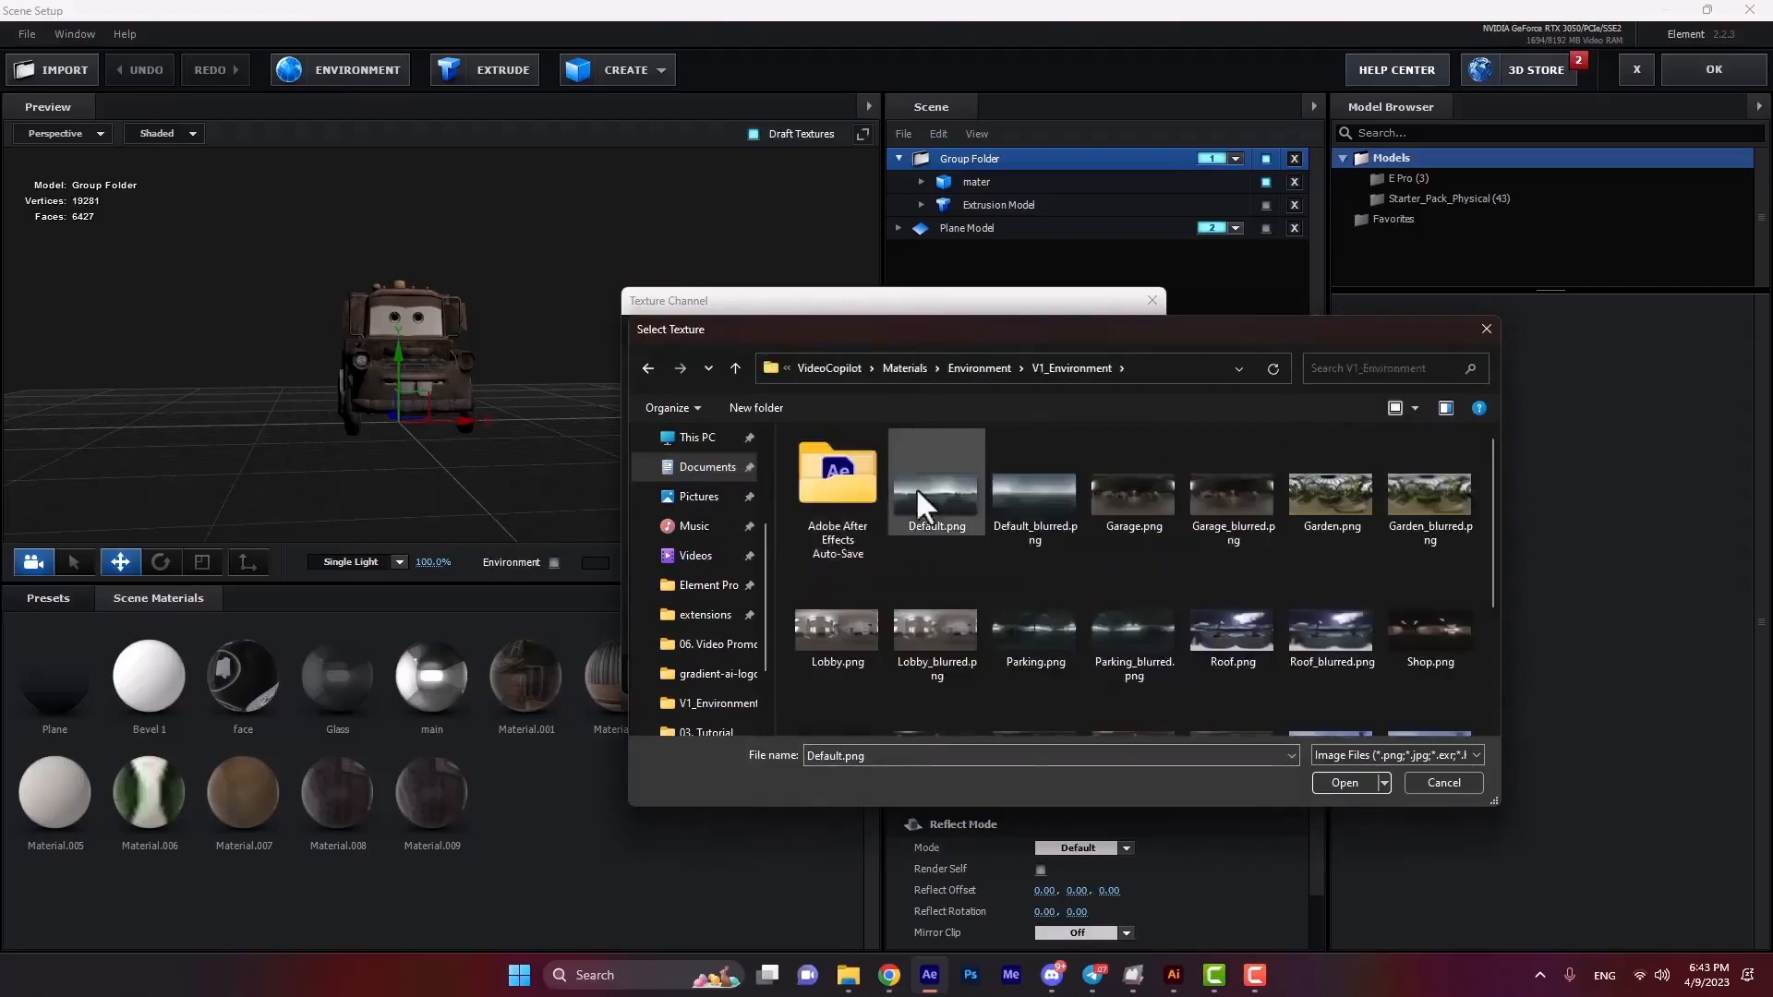
double_click(916, 488)
click(1104, 676)
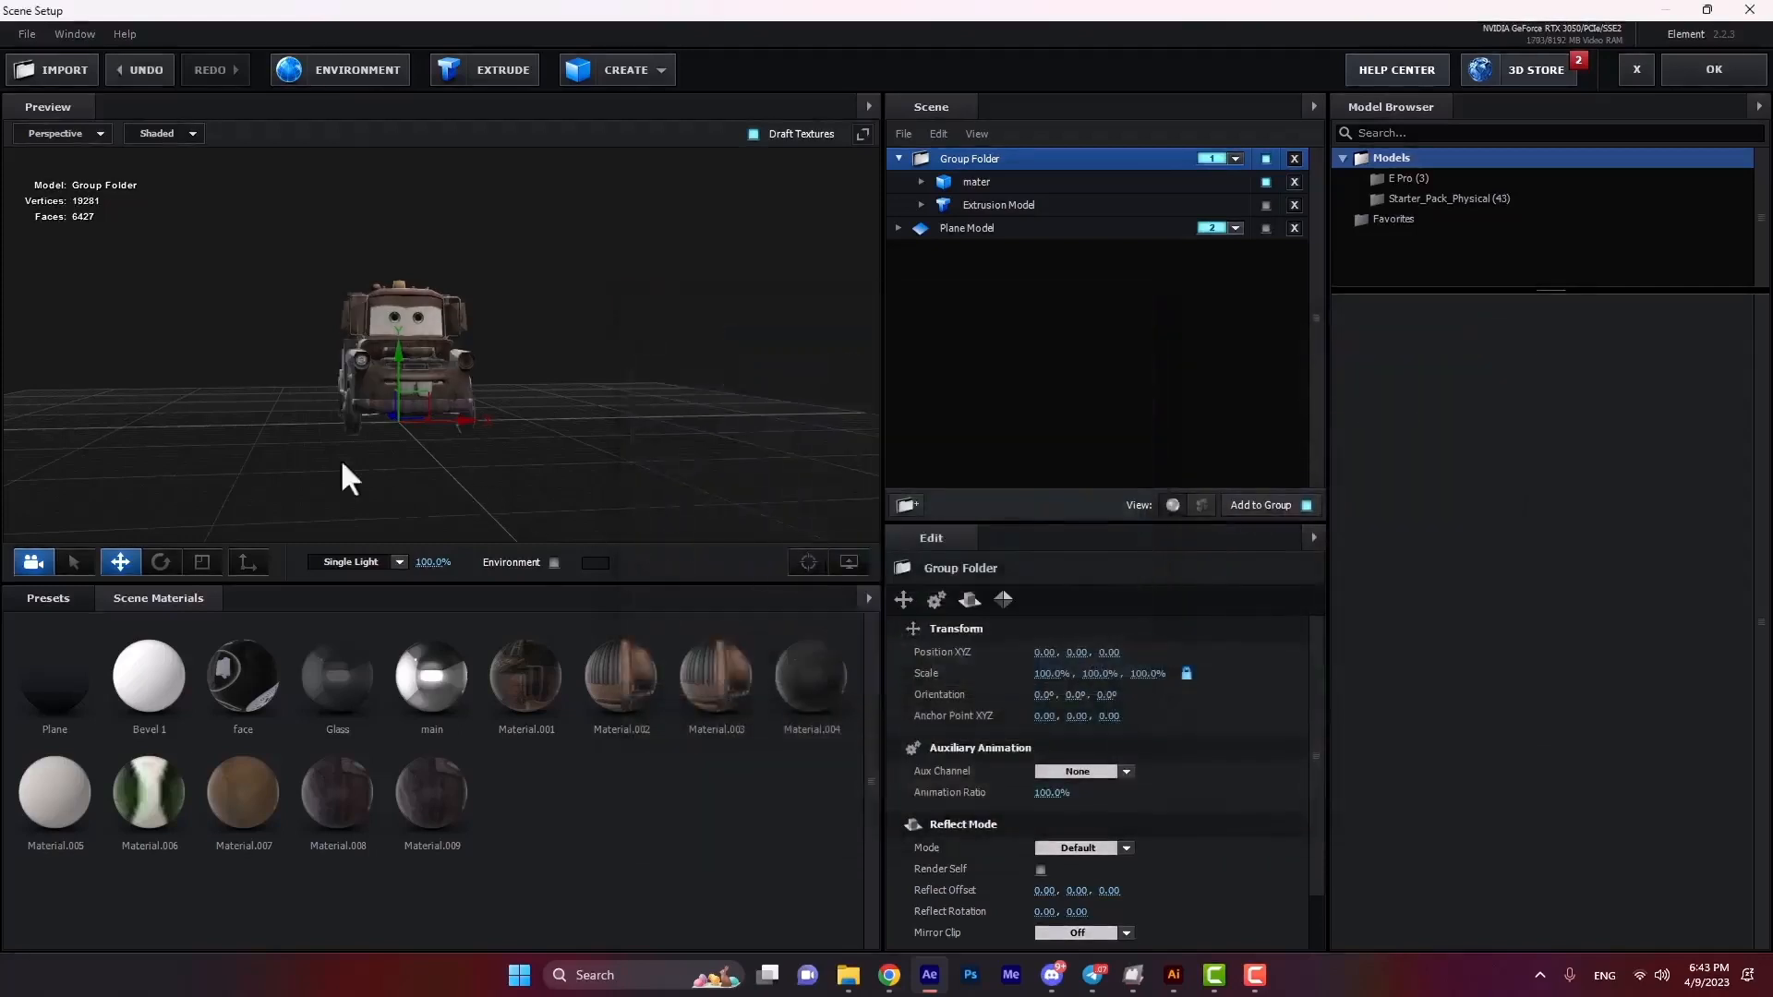
drag(340, 458, 465, 357)
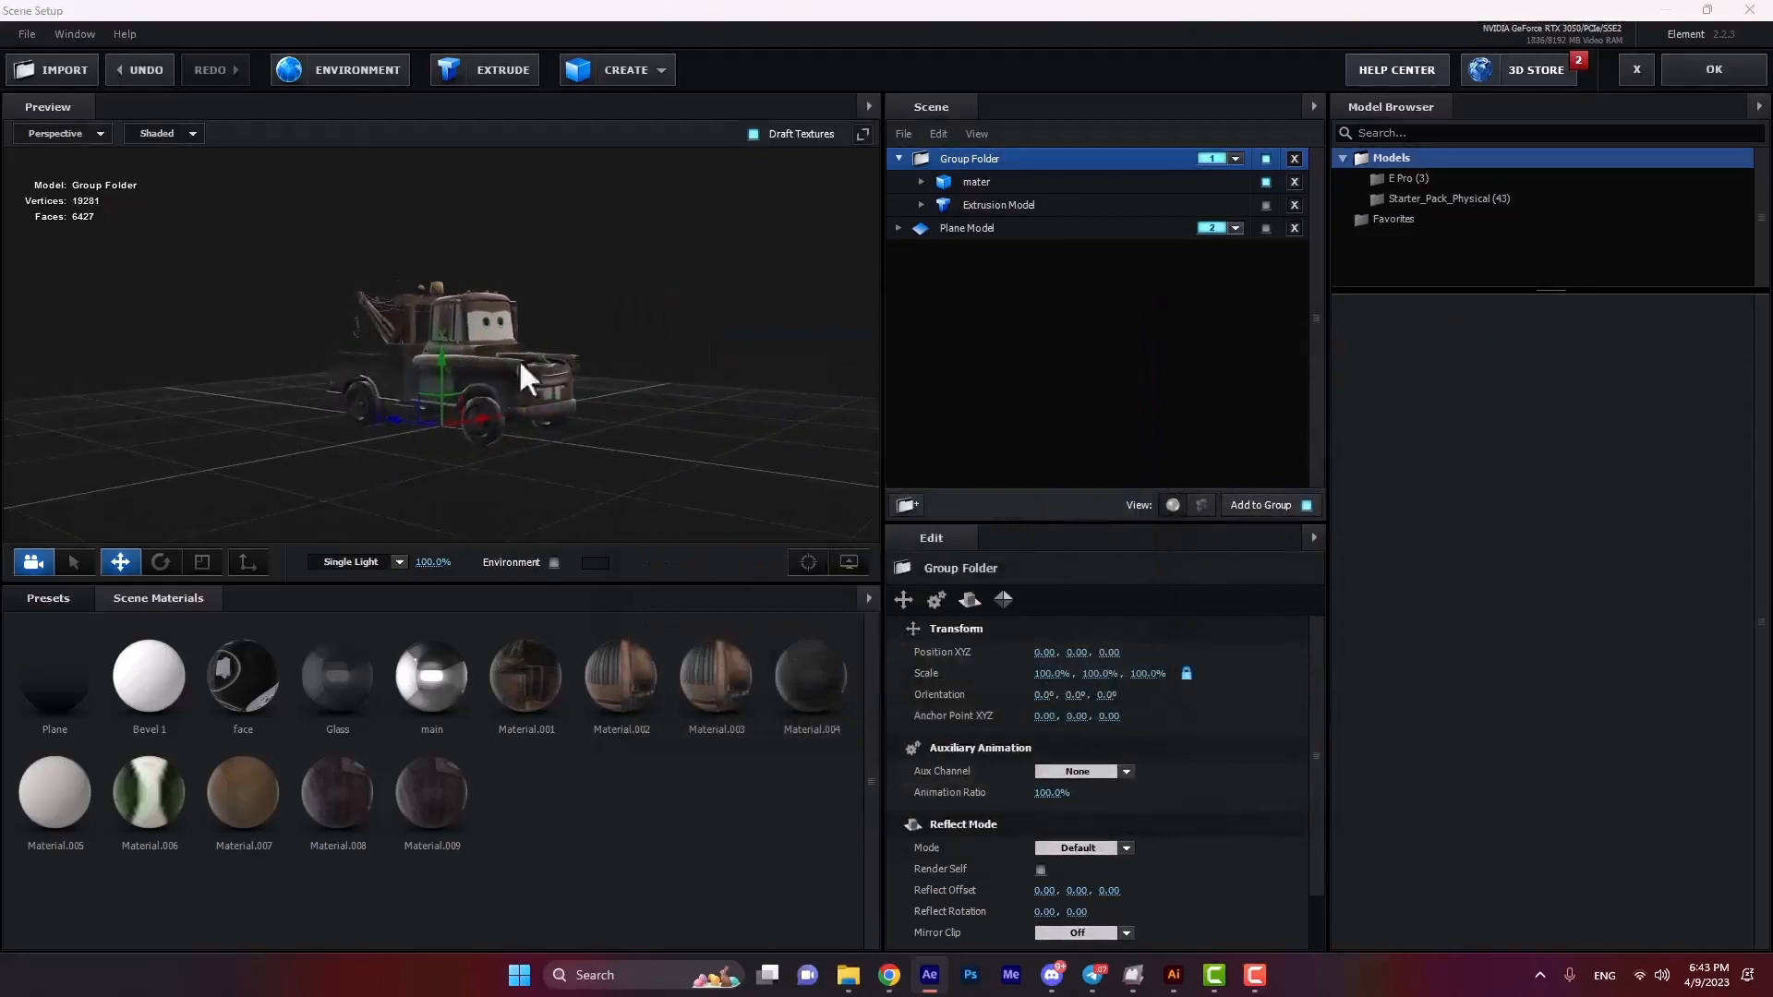
click(1699, 72)
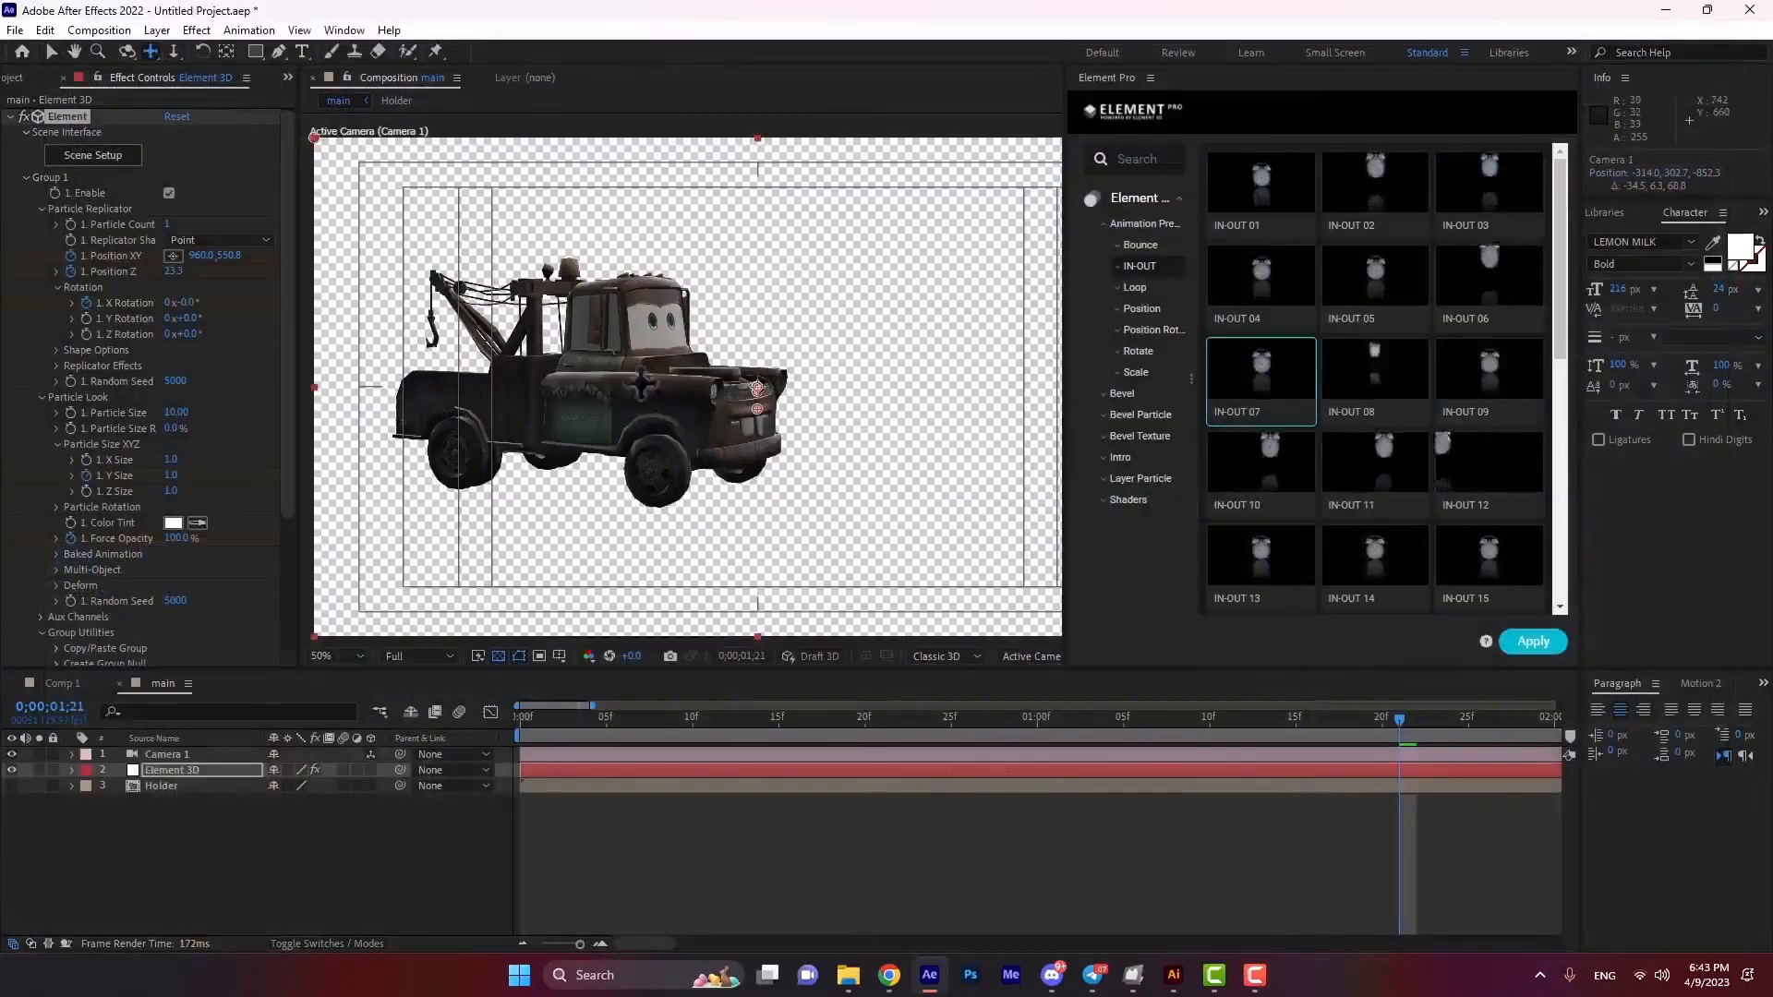
Add an Ambient light named Ambient Light 1 to the main composition and check the lit truck with the camera.
right_click(355, 636)
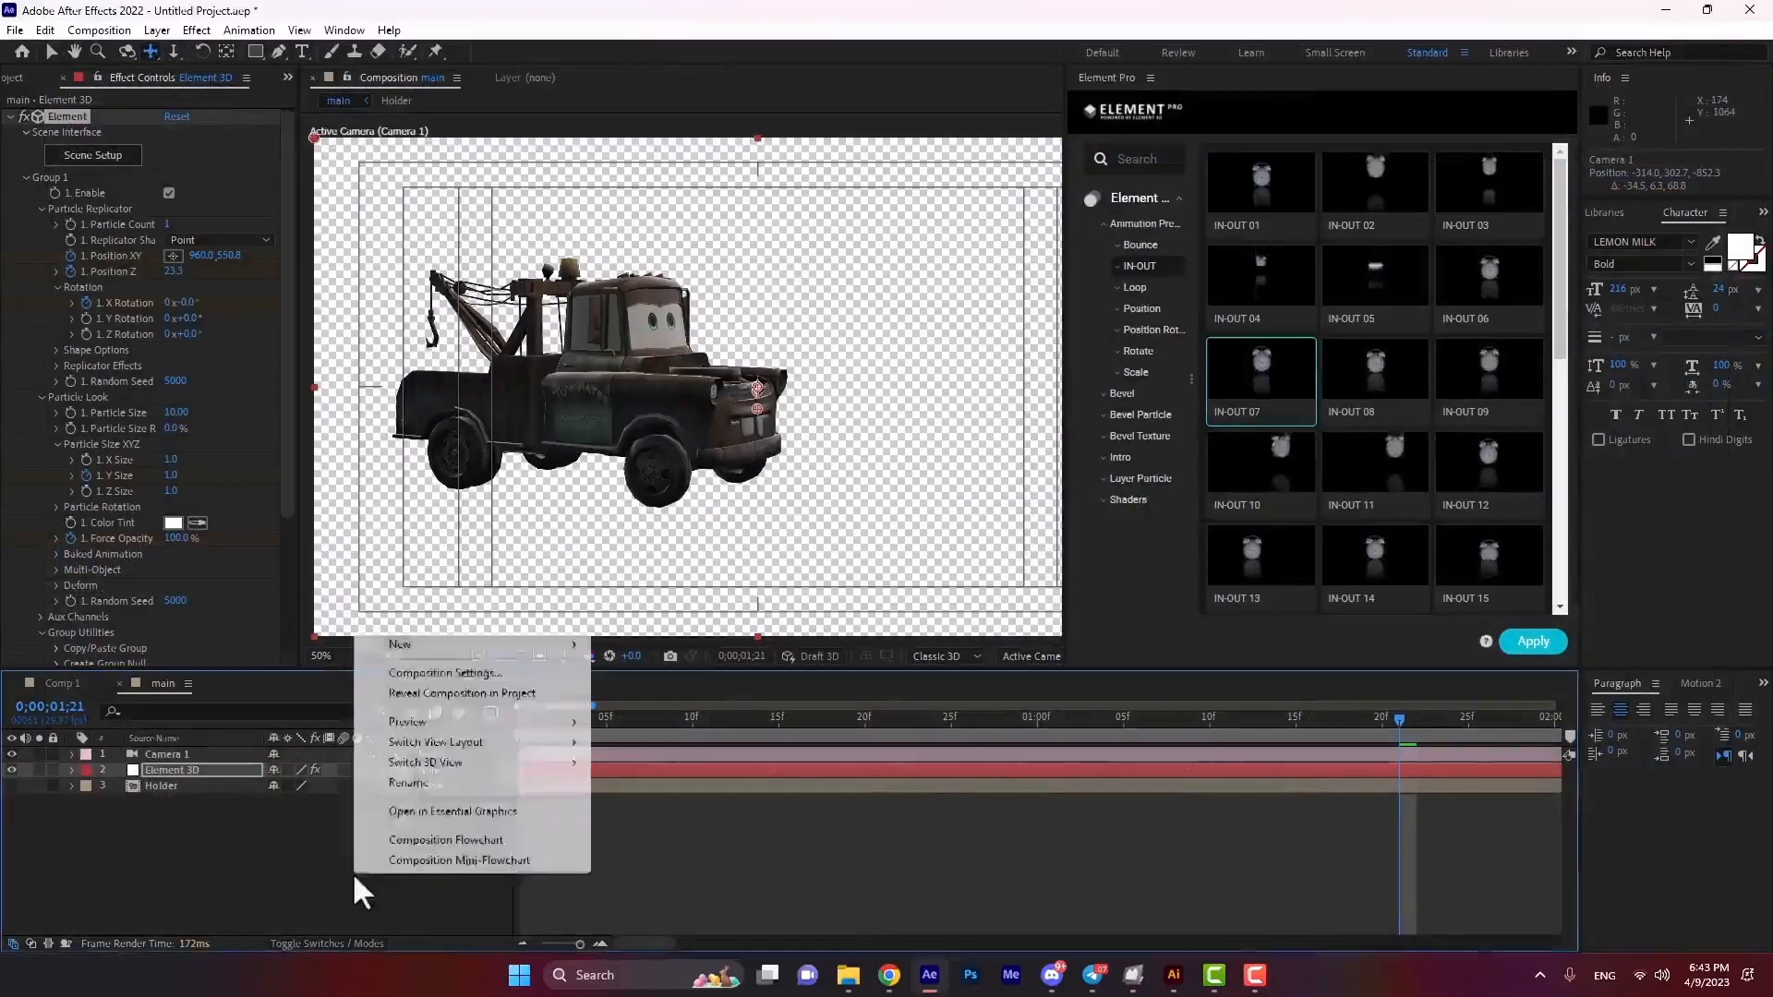
mouse_move(425, 642)
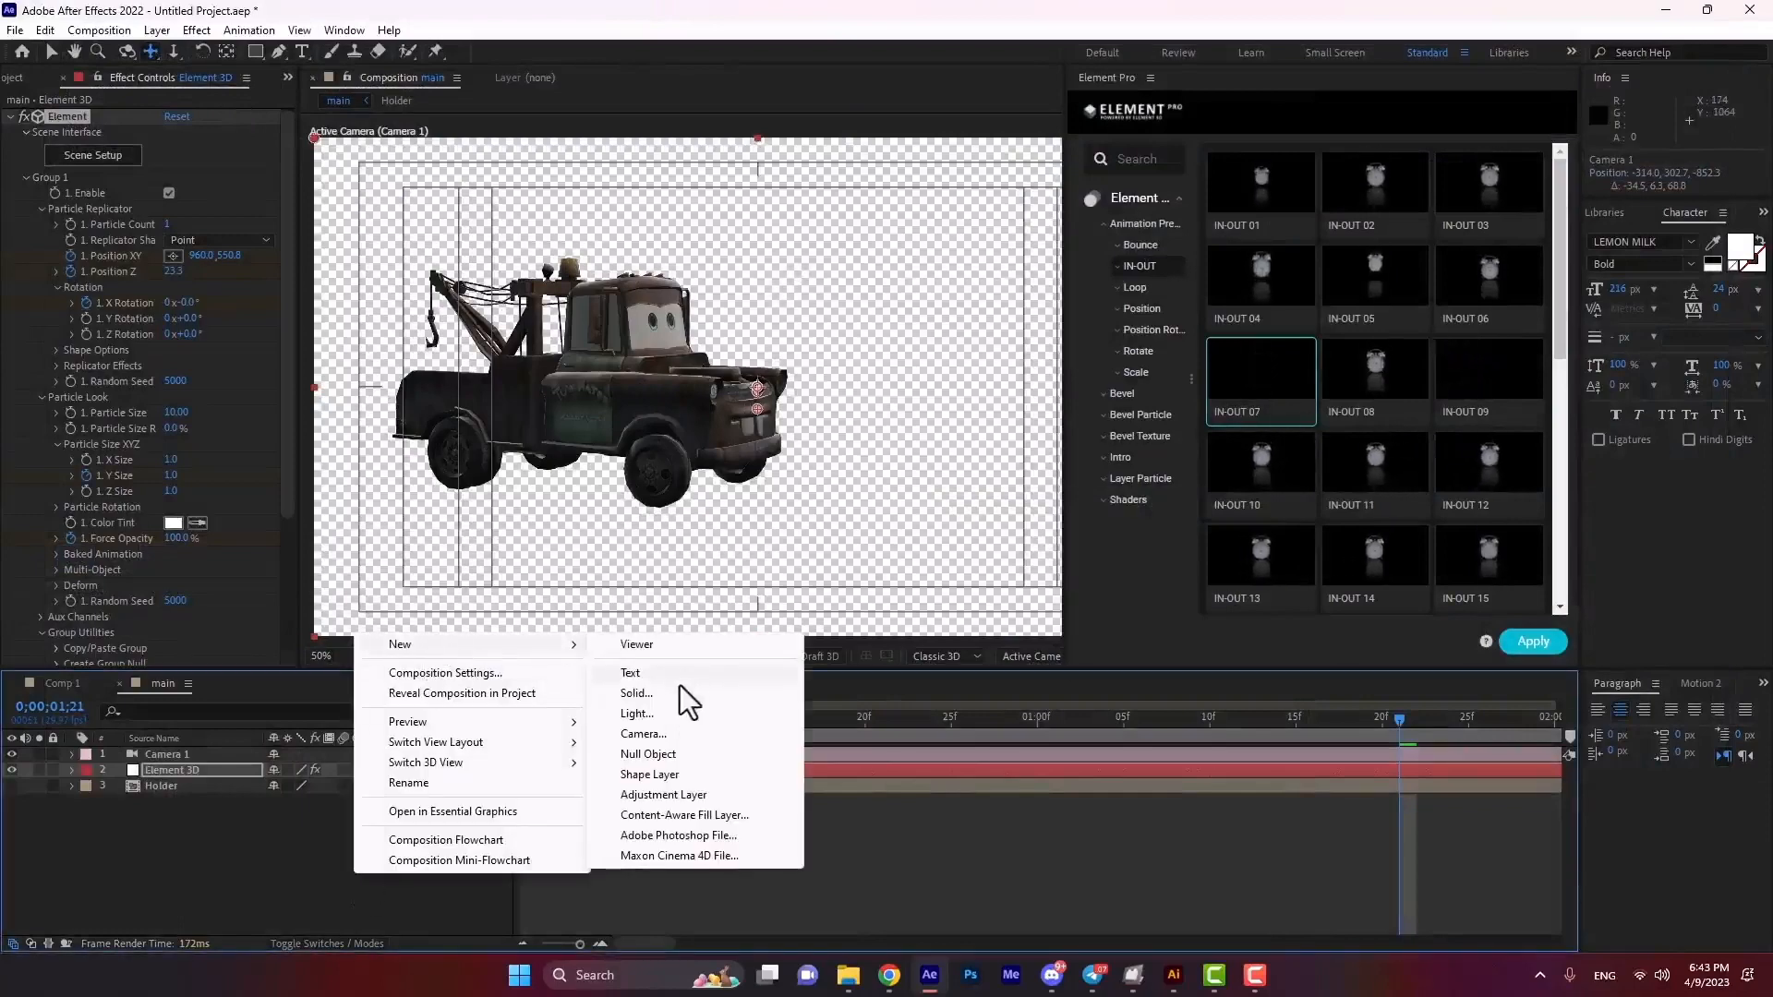
click(651, 713)
click(1238, 469)
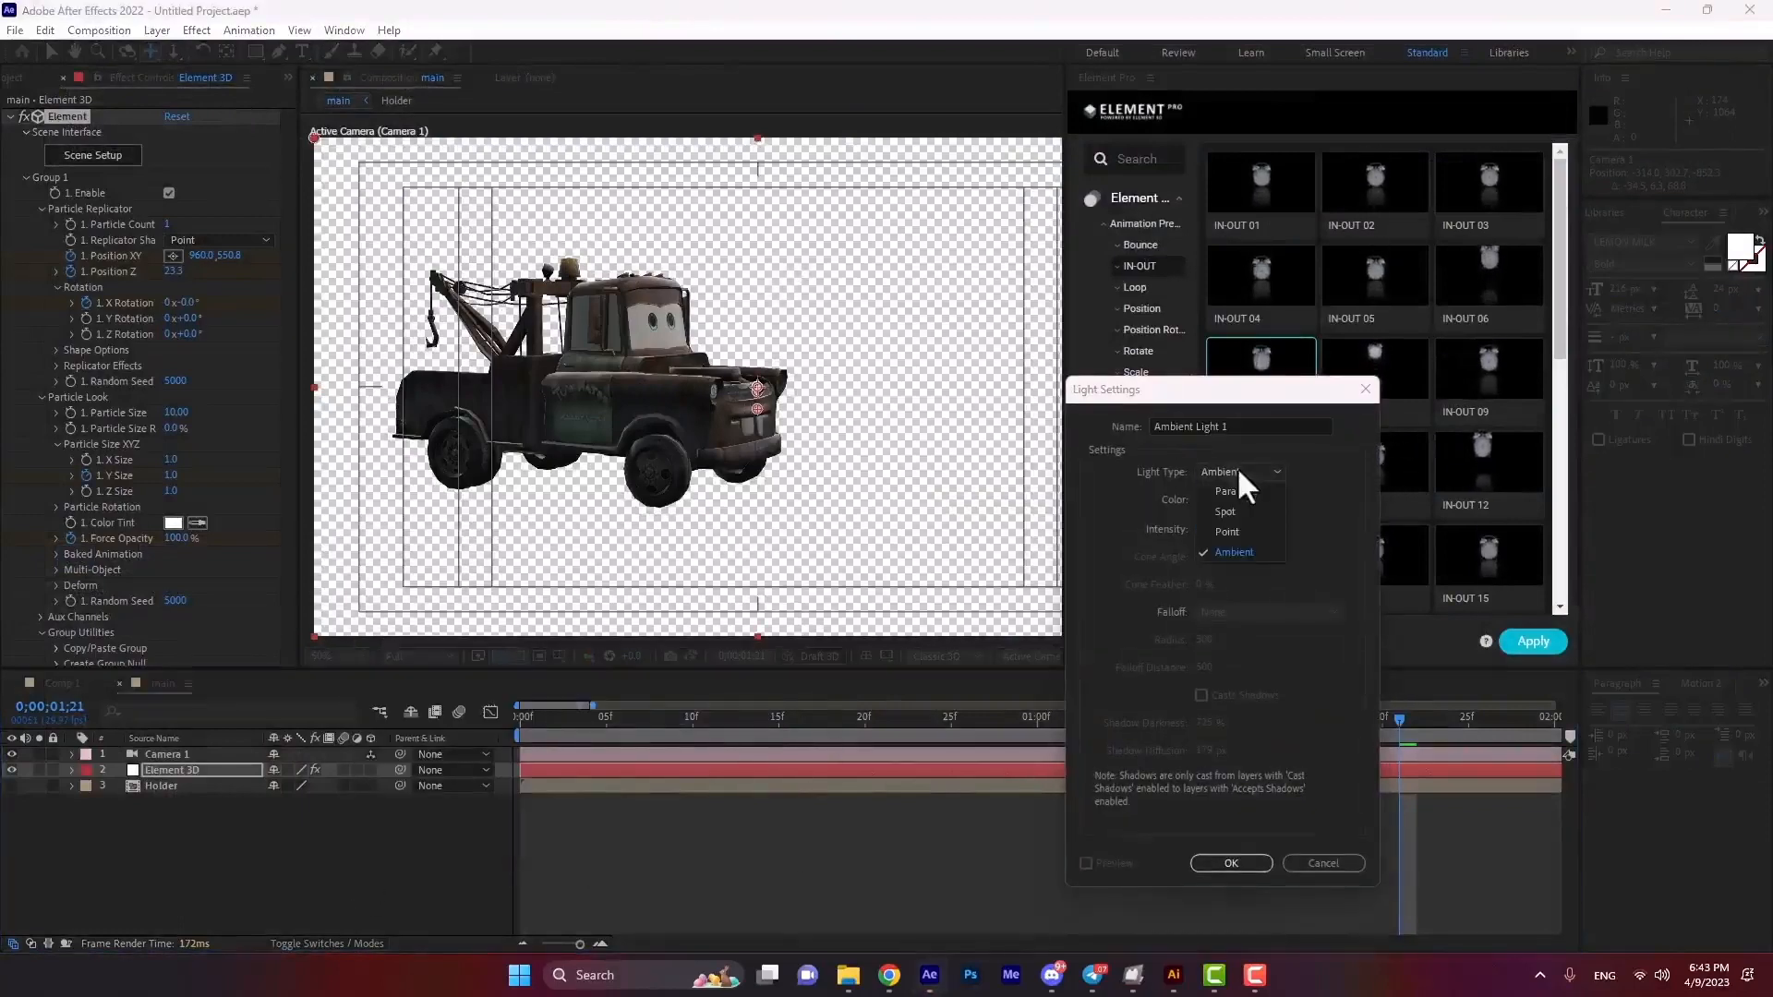
click(1235, 547)
click(1244, 859)
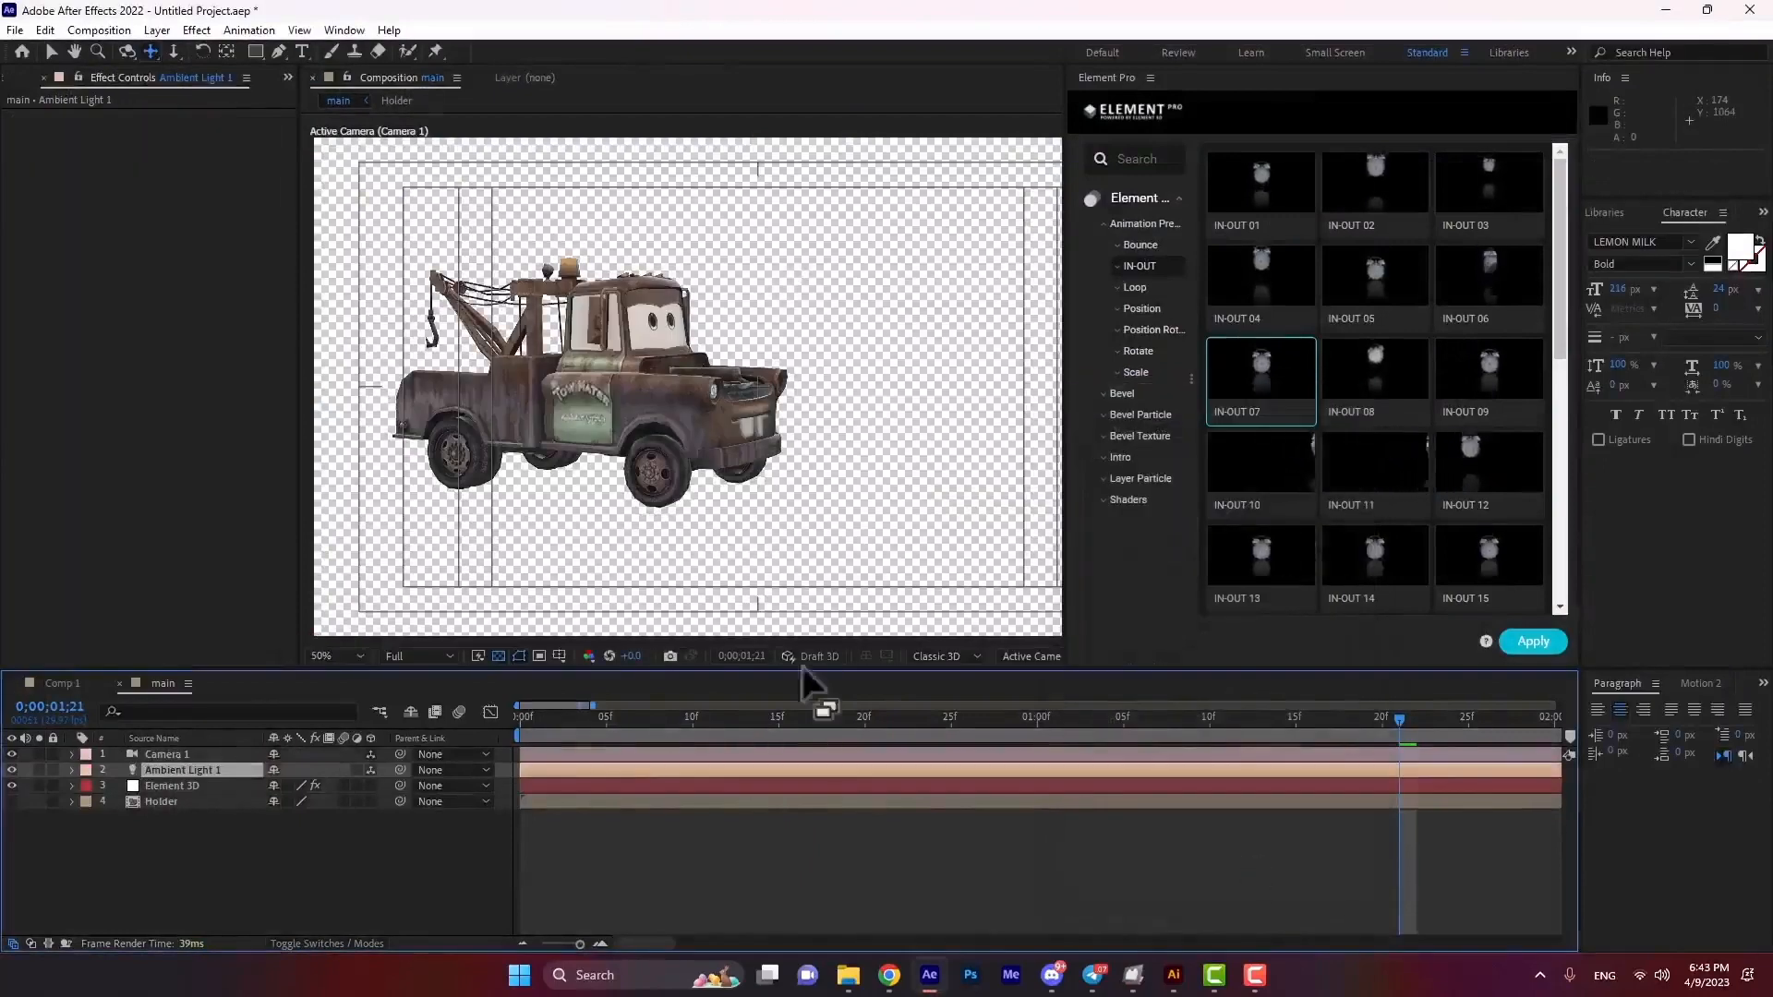
drag(684, 433, 886, 635)
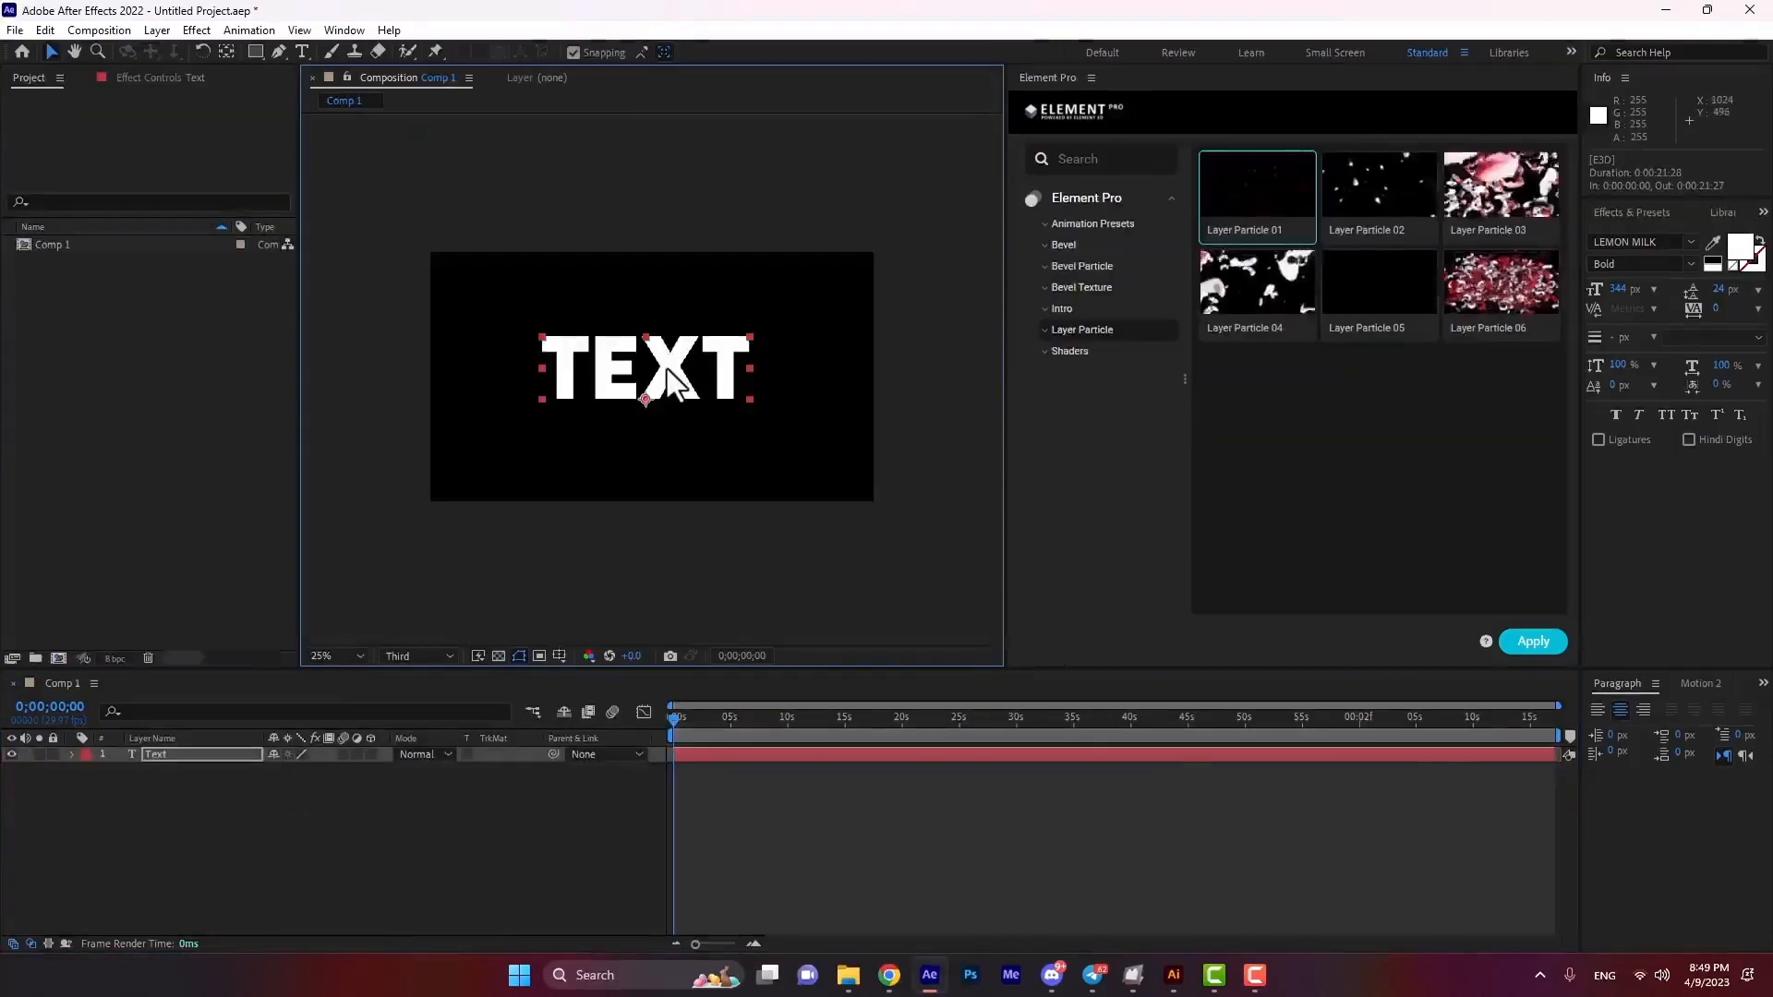
Apply the Layer Particle 03 preset to the Text layer and scrub the Final composition to 0:00:07:17.
click(1494, 177)
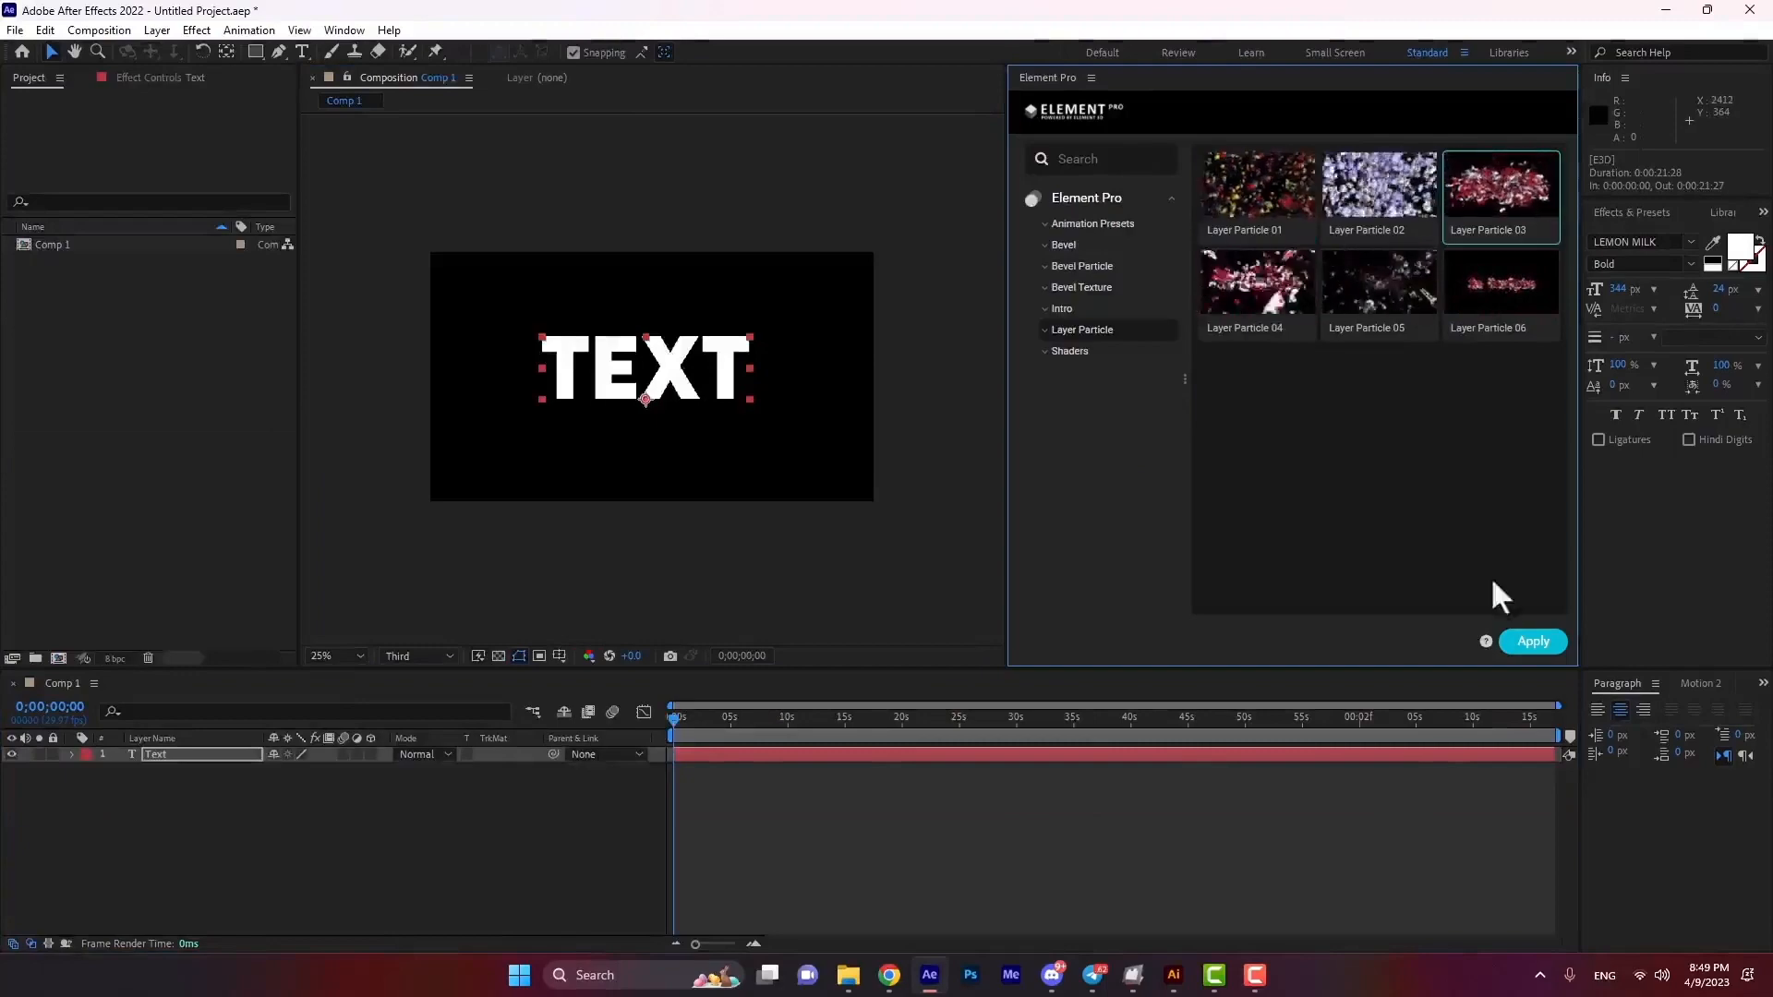
click(1537, 645)
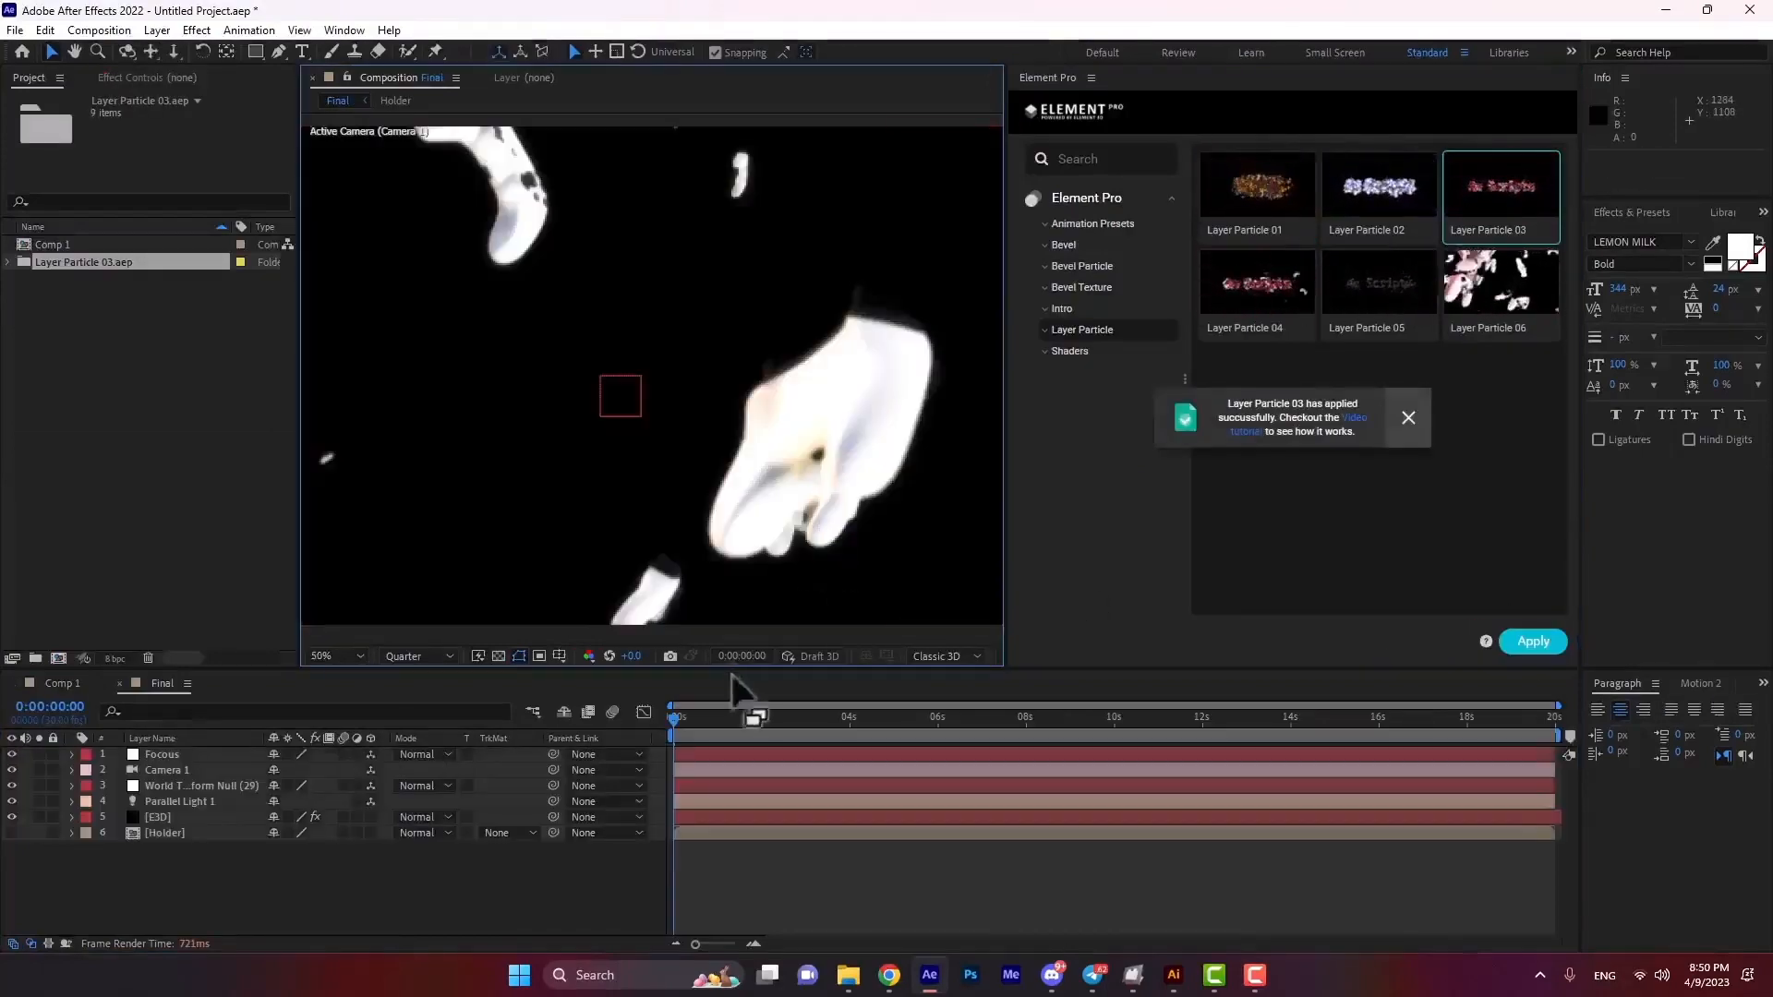
drag(731, 716, 1007, 720)
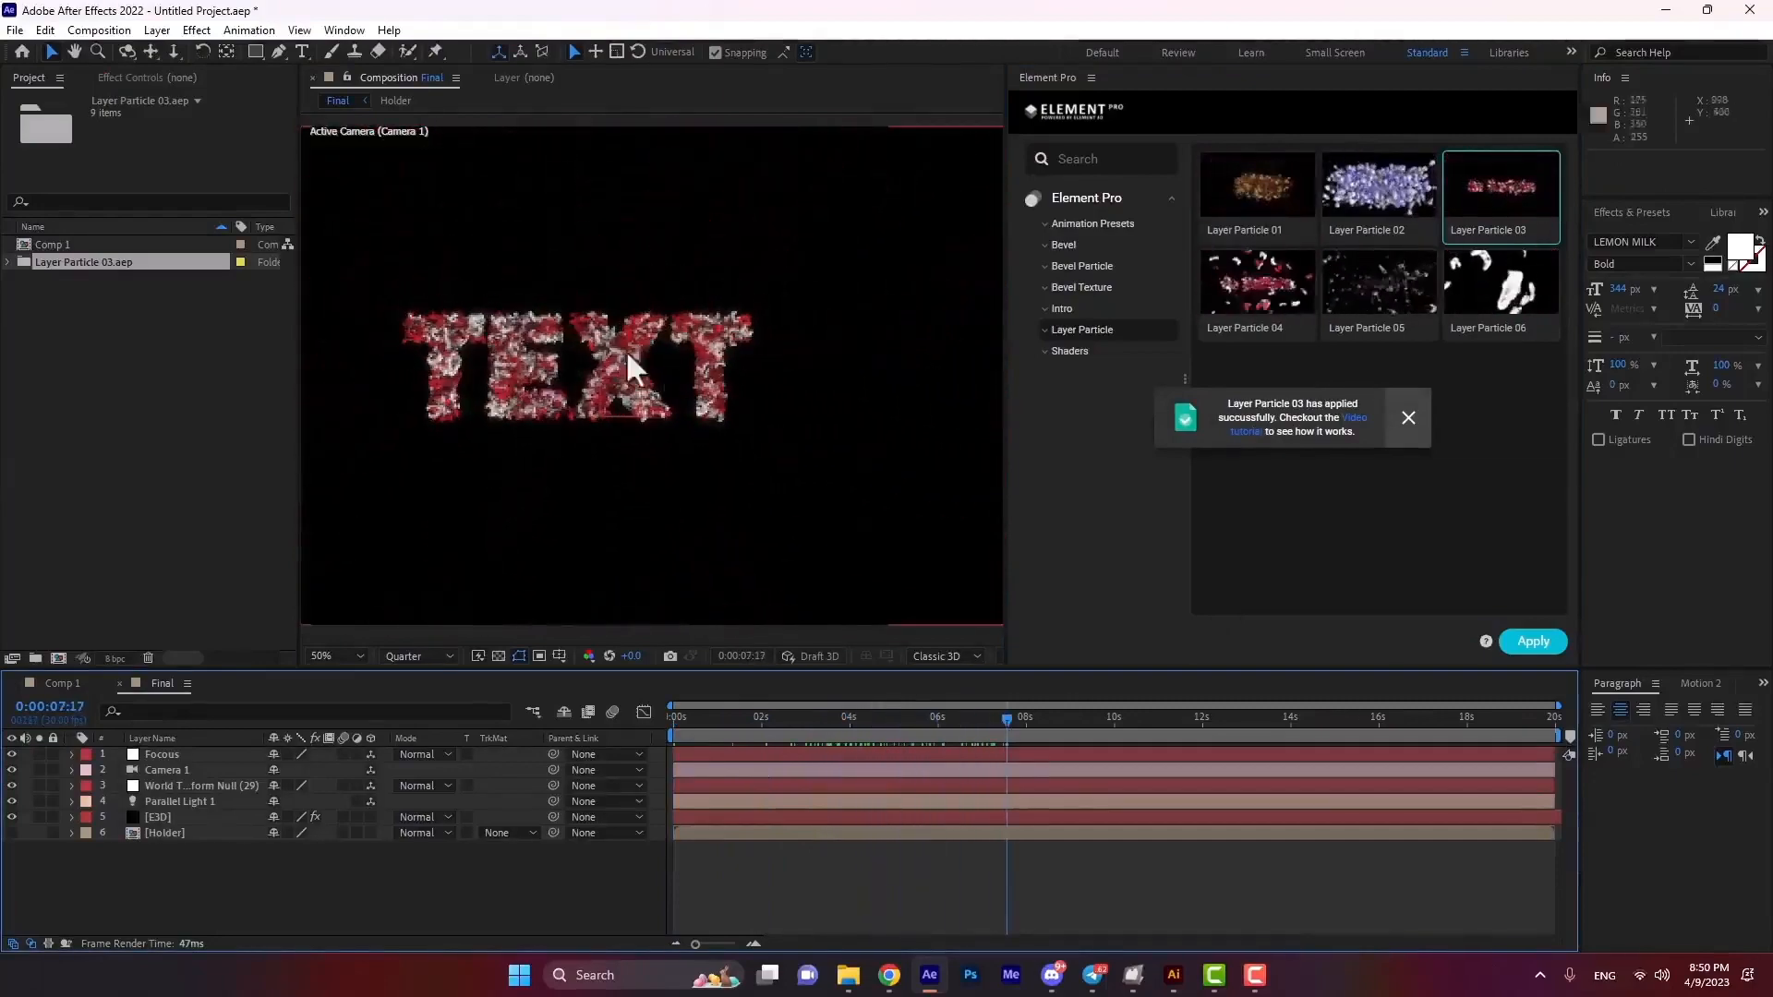
Open the Scene Setup of the E3D layer and orbit around the controller model in Group Folder Copy 7.
click(158, 814)
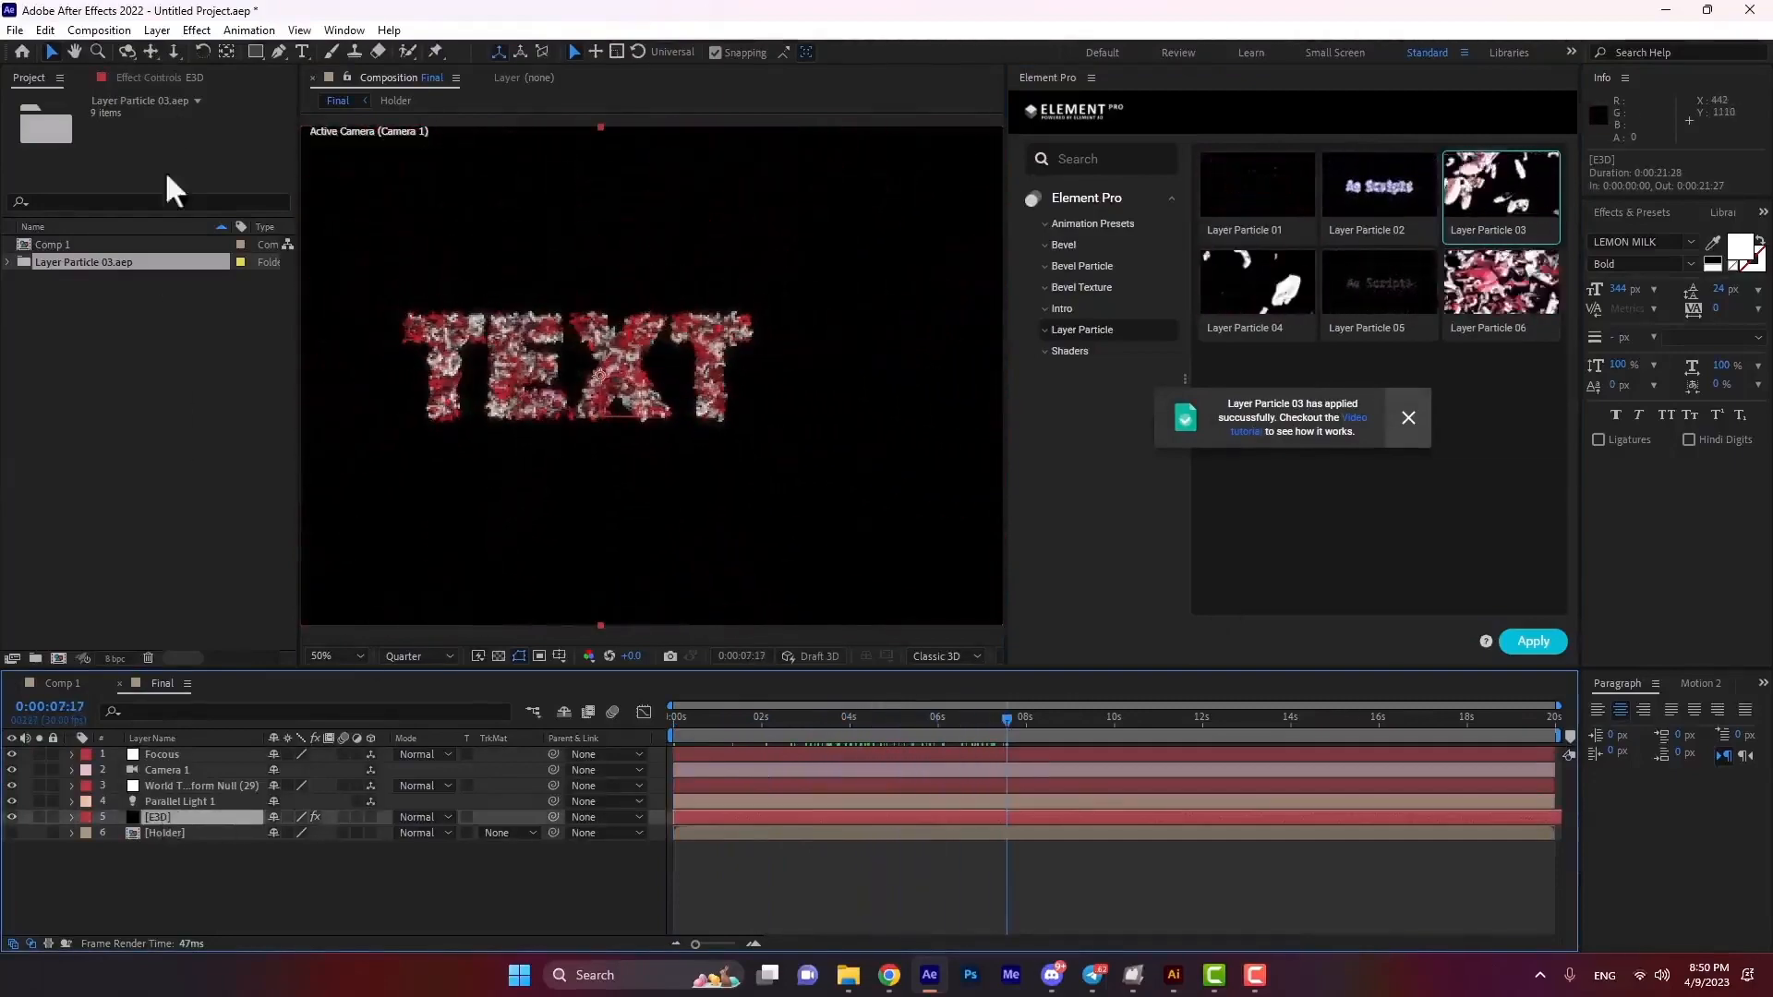
click(158, 77)
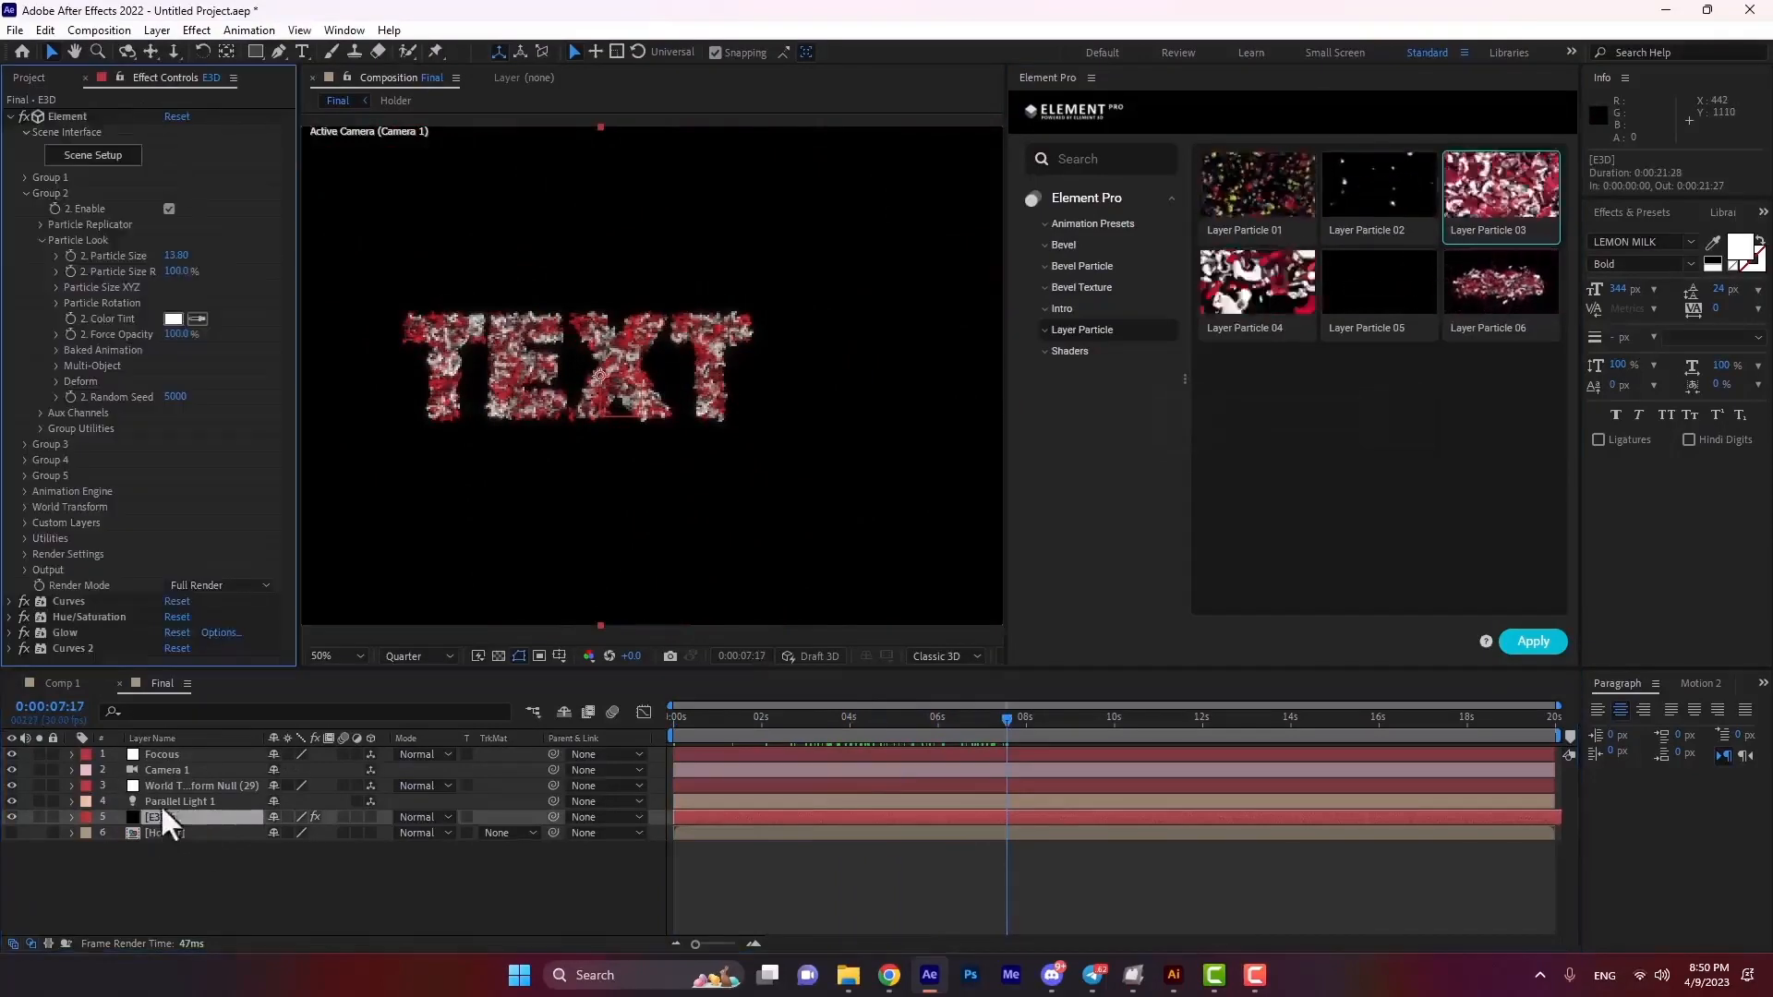
click(102, 156)
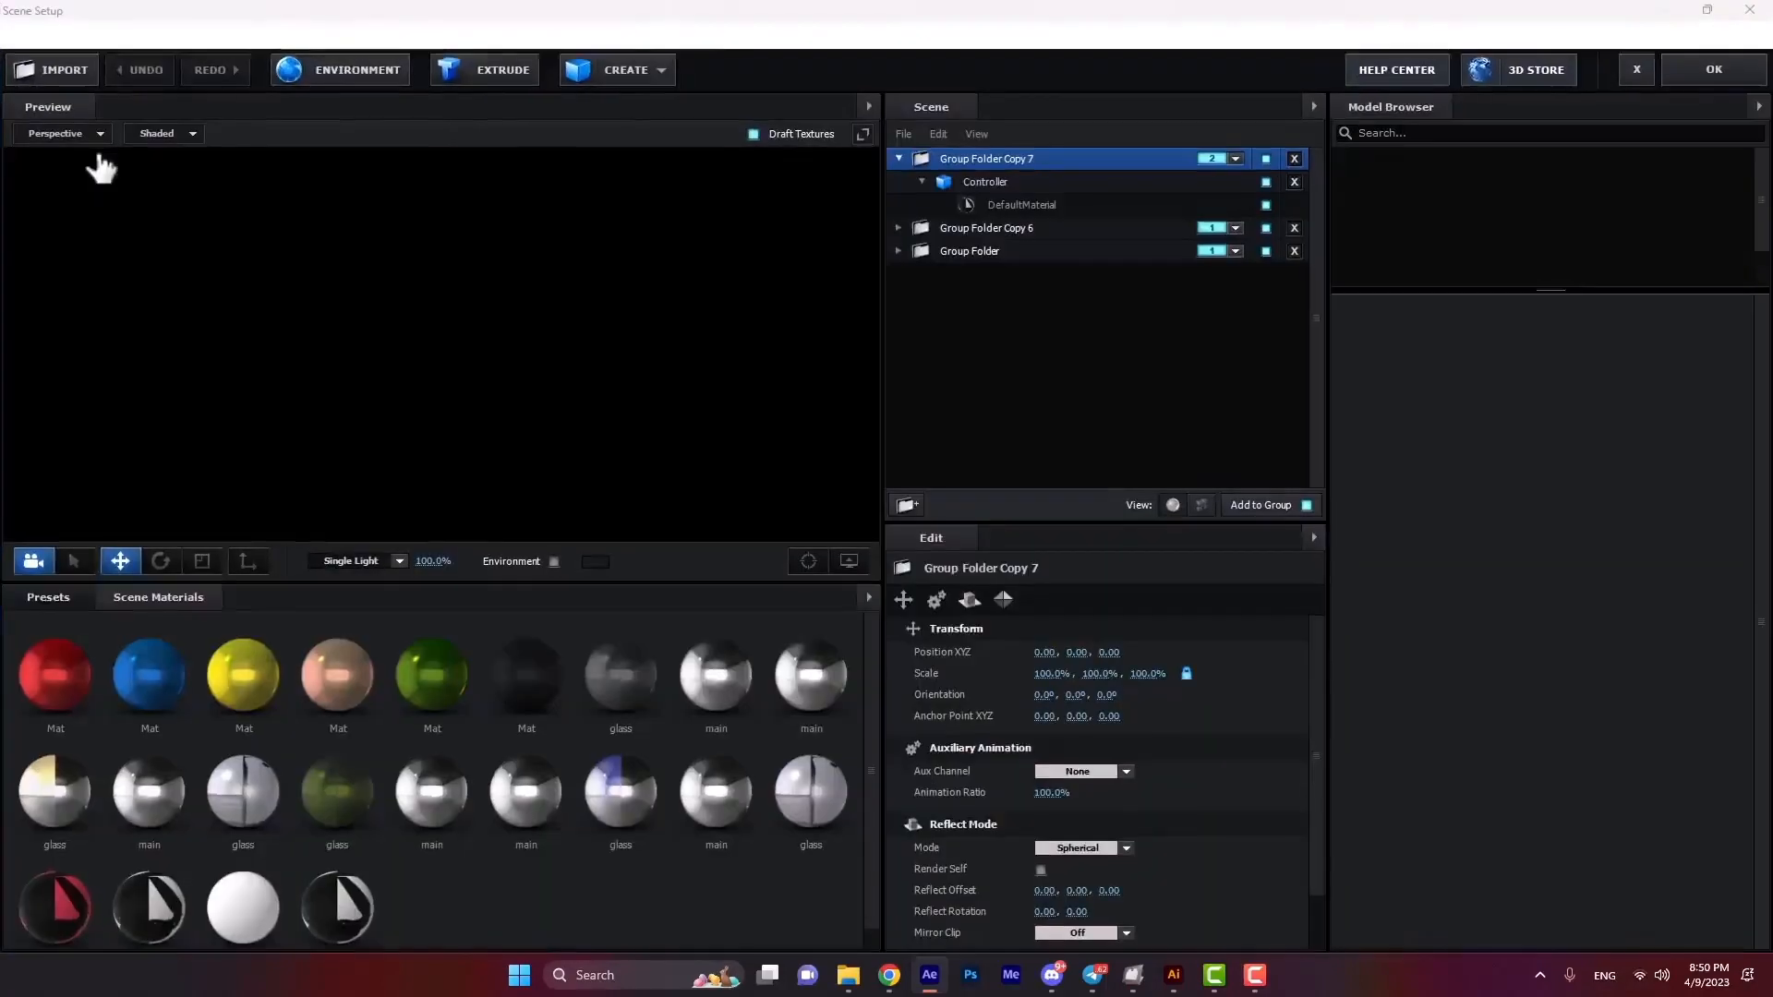
drag(100, 167, 406, 281)
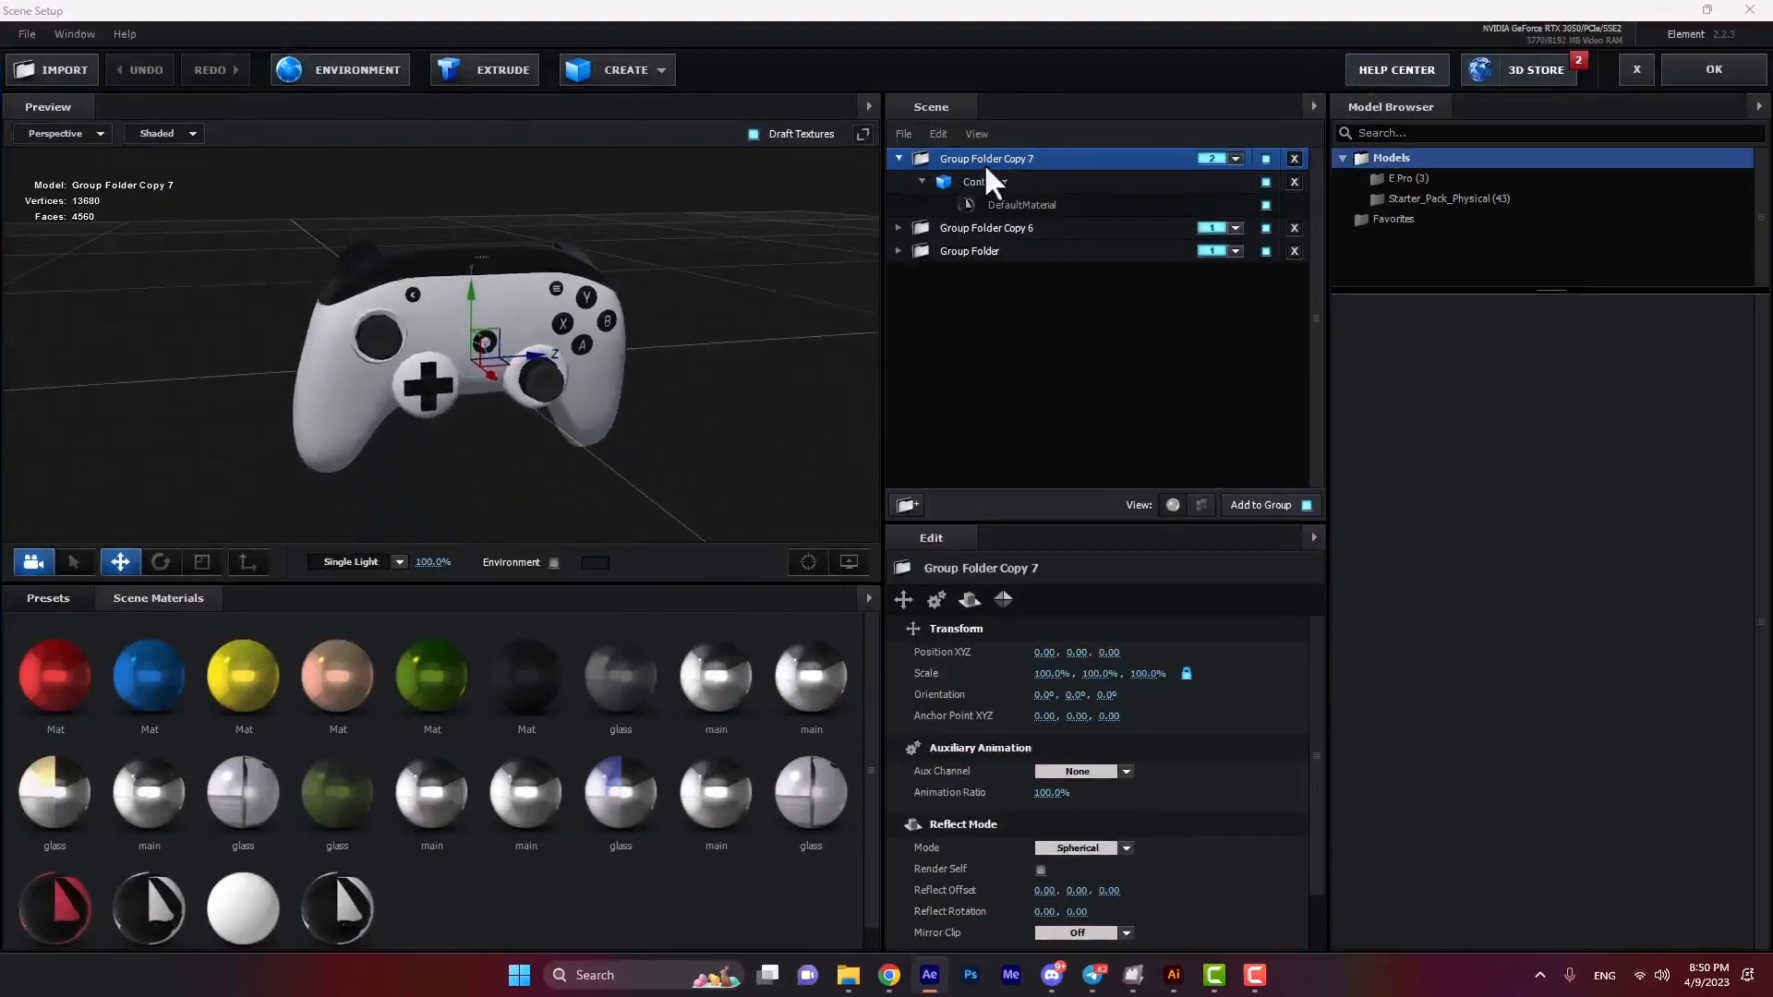
Replace the Controller in Group Folder Copy 7 with alarm_clock from Starter_Pack_Physical and rotate the clock to face forward.
click(1485, 198)
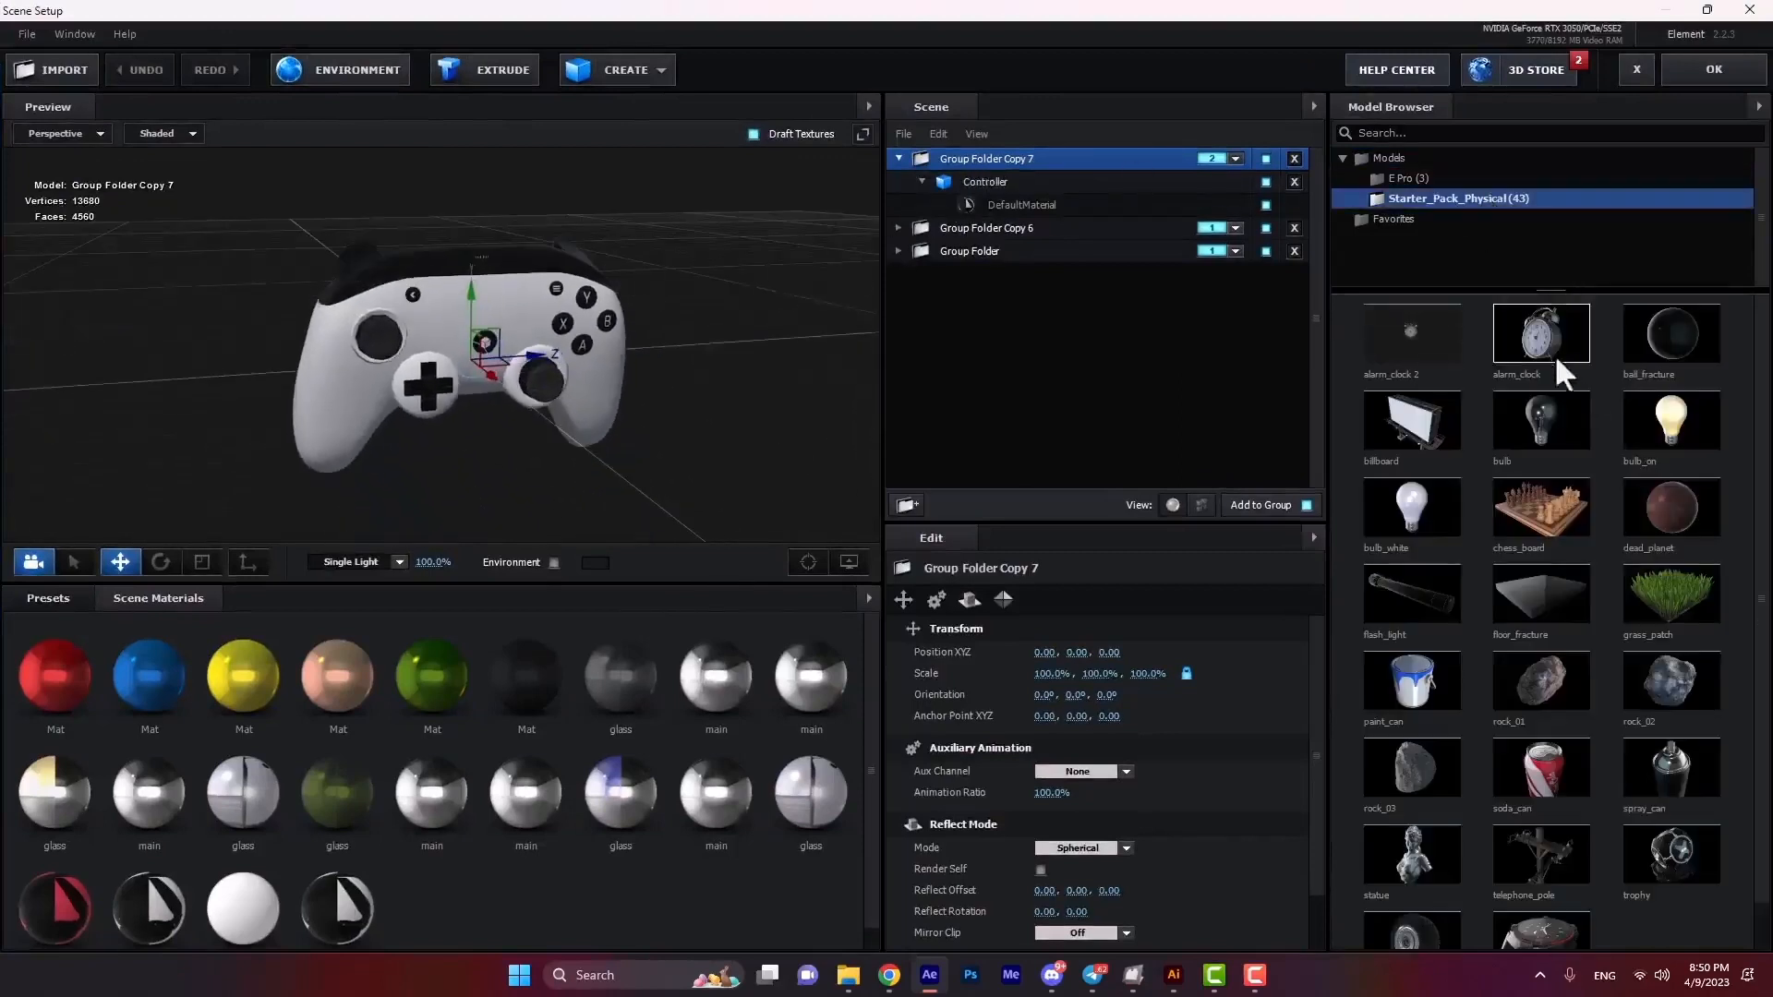
drag(996, 165, 994, 163)
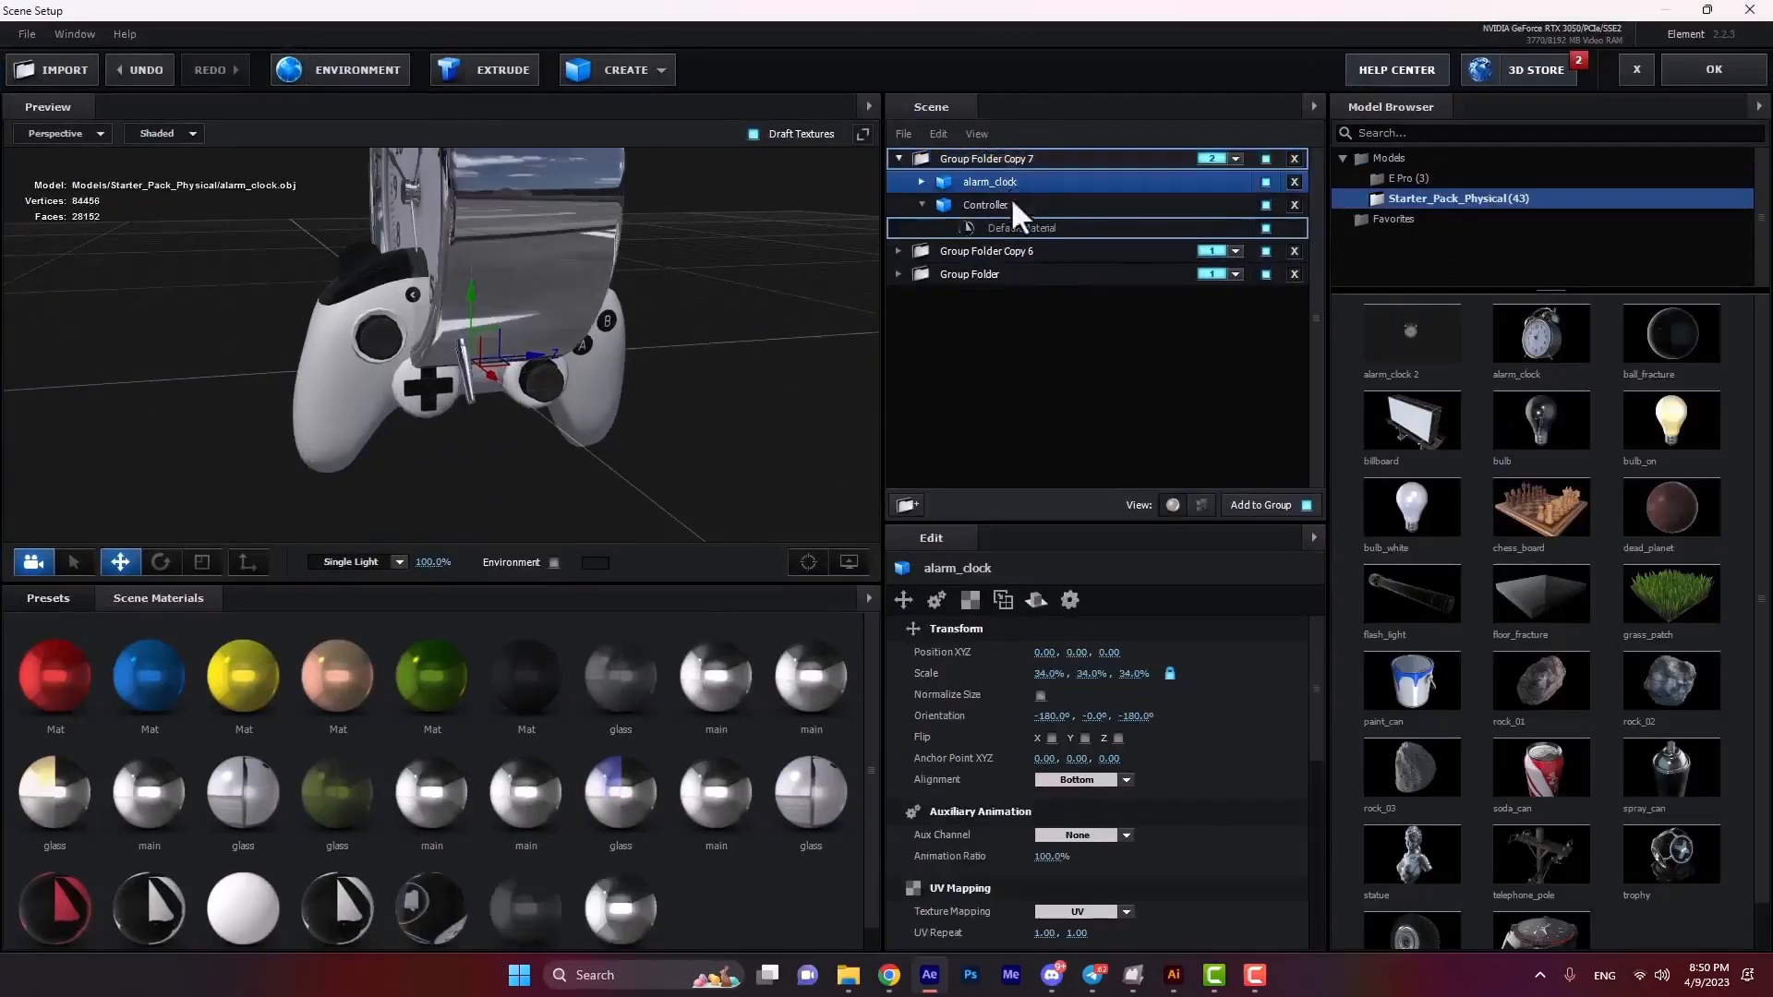
click(1295, 205)
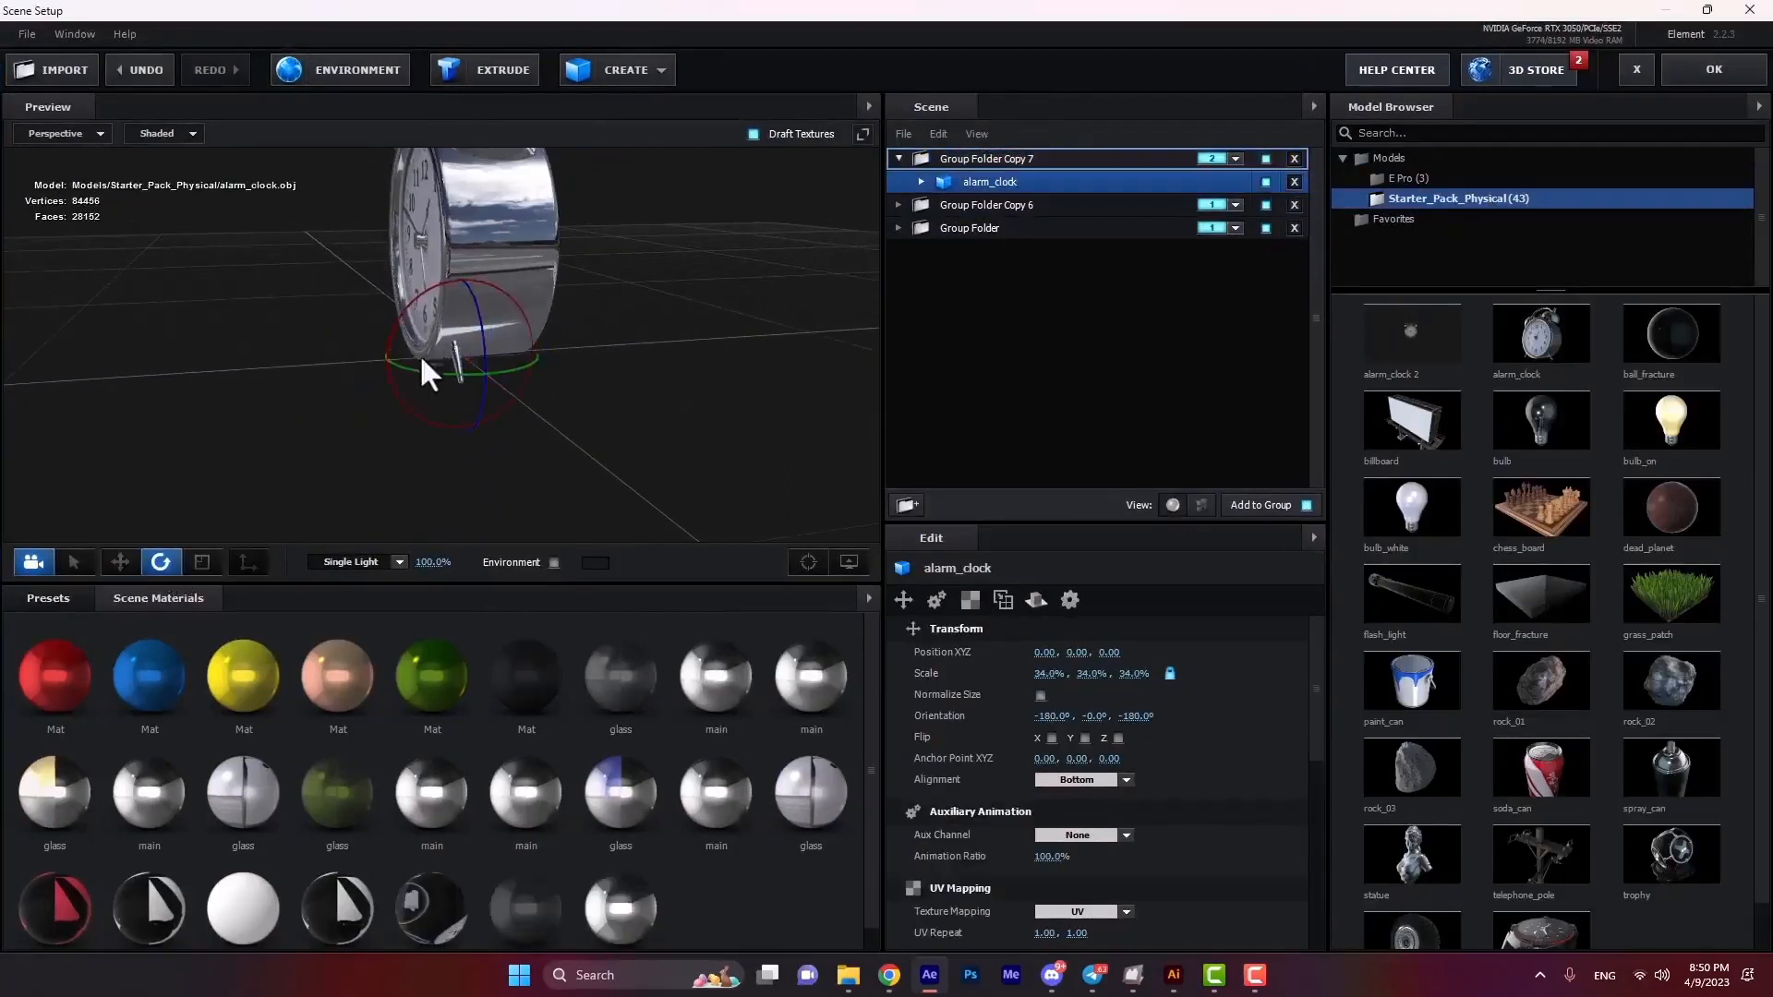
drag(420, 368, 565, 362)
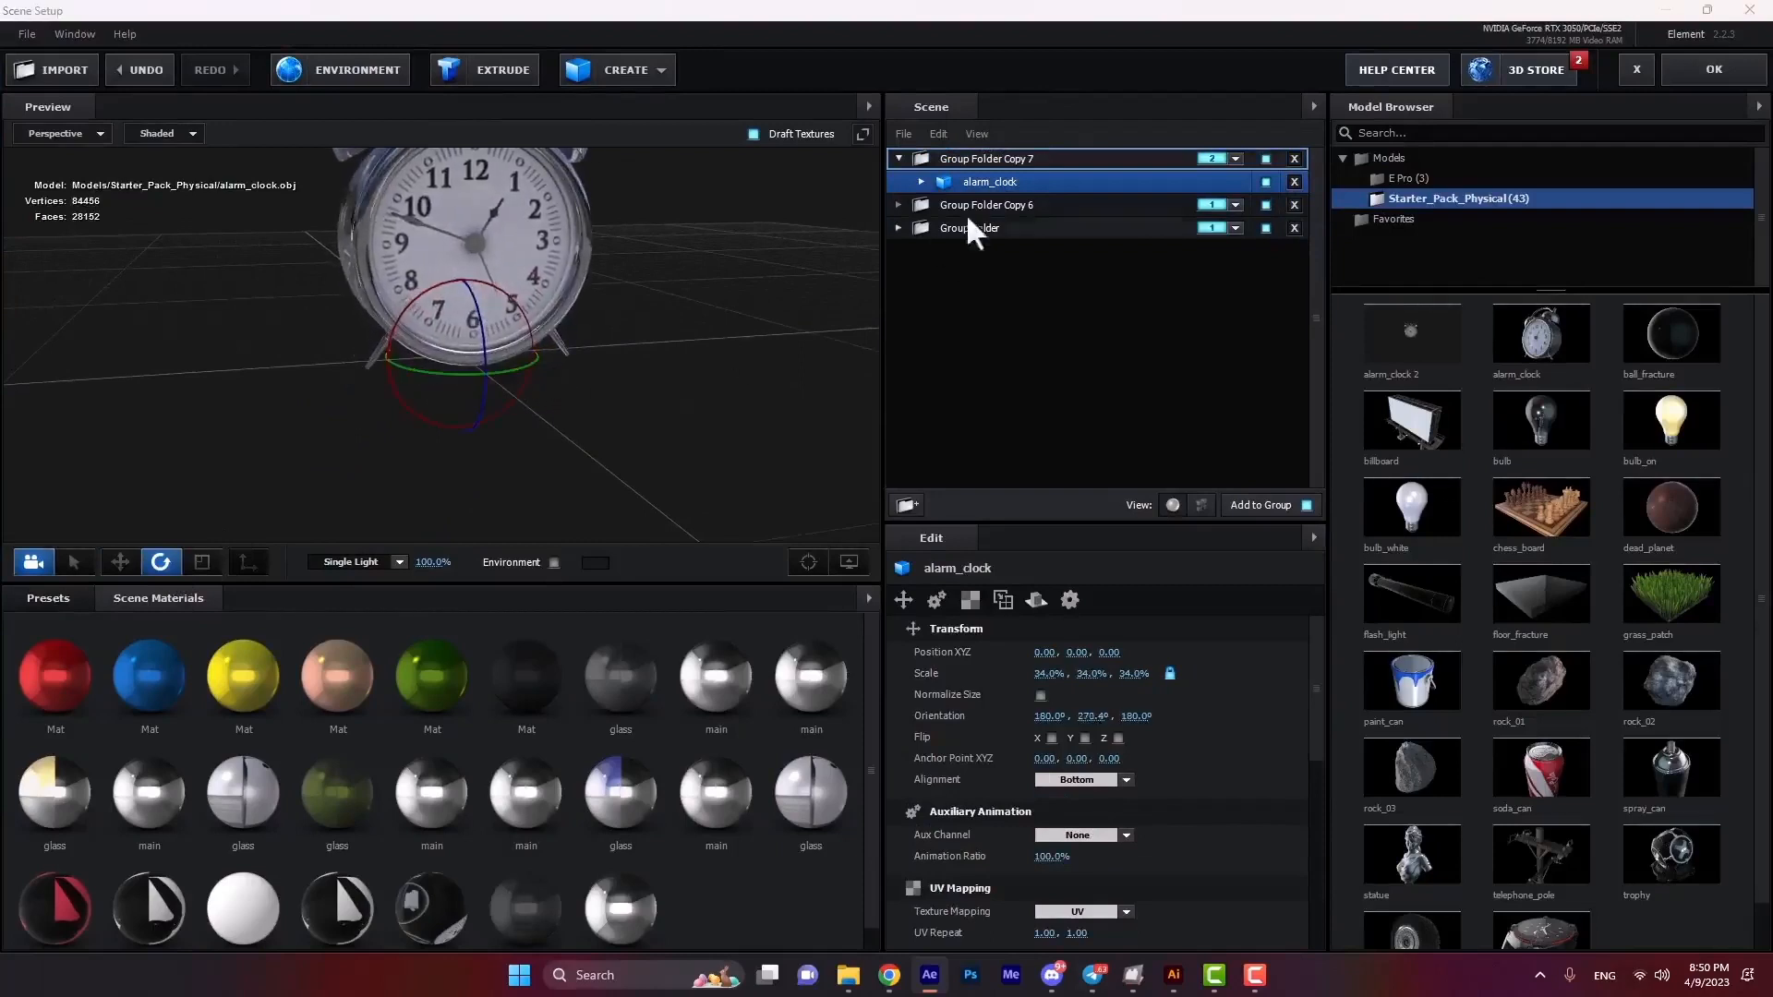
Replace the Controller in Group Folder Copy 6 with the alarm_clock model from Starter_Pack_Physical.
click(974, 205)
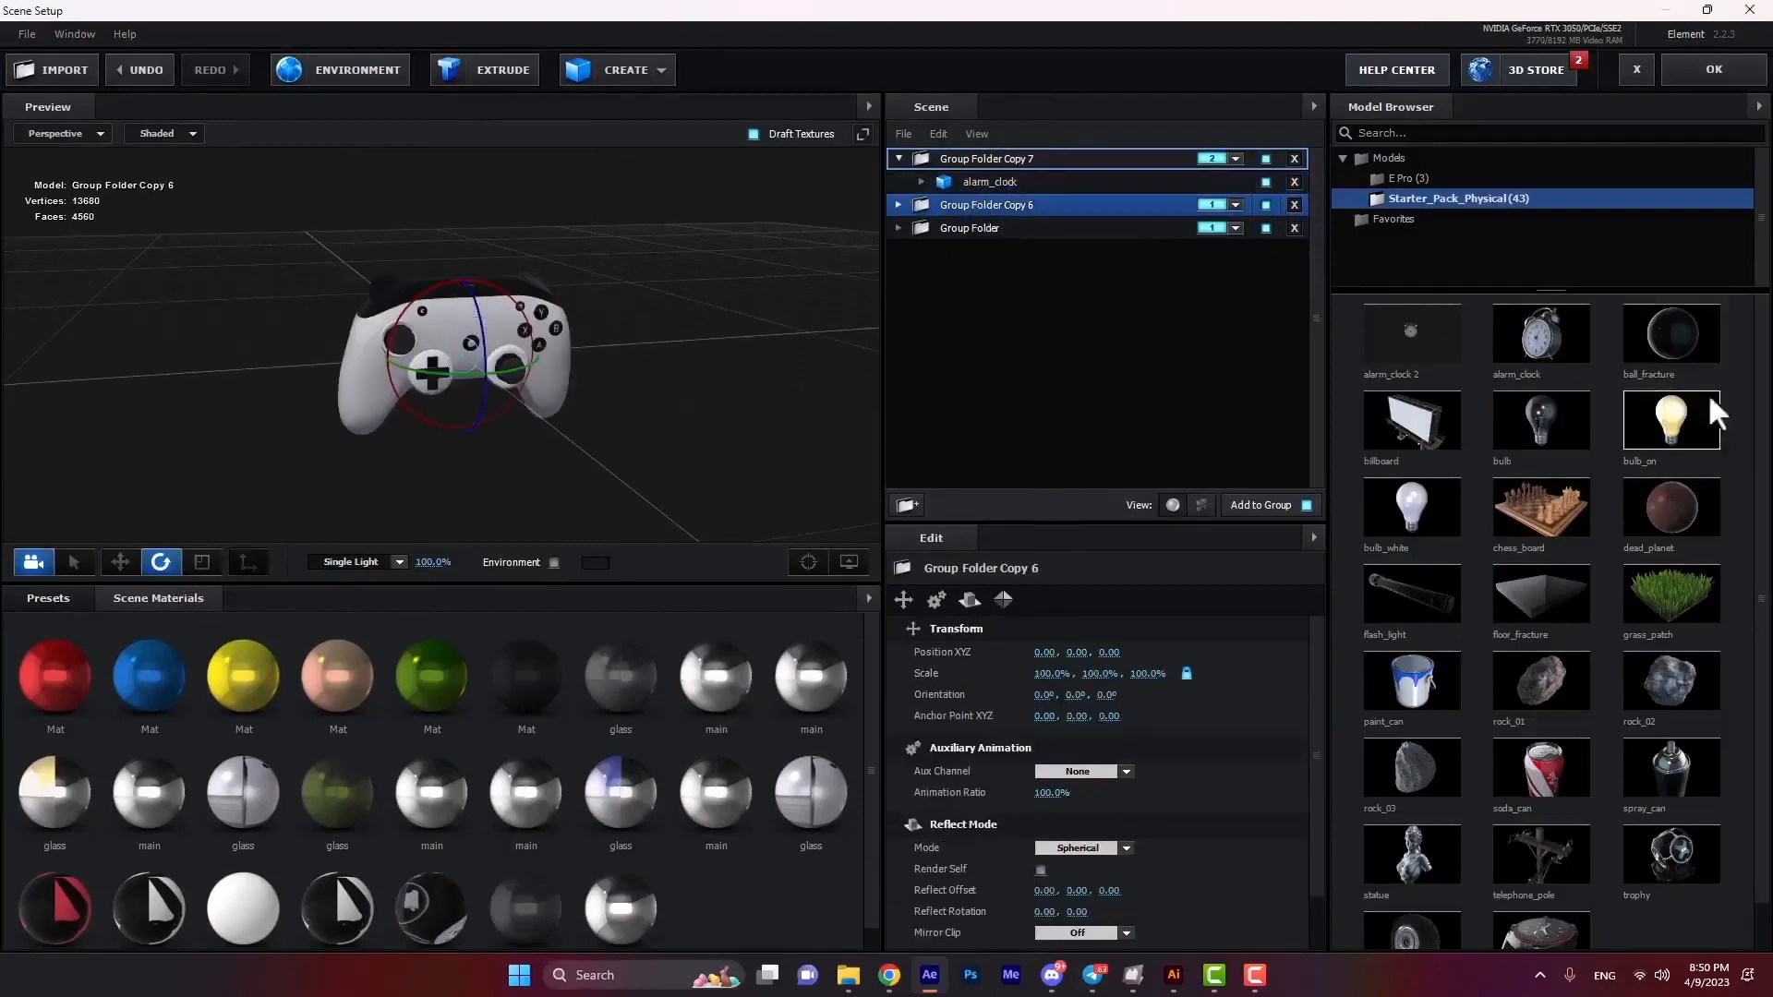
drag(1006, 223, 1011, 207)
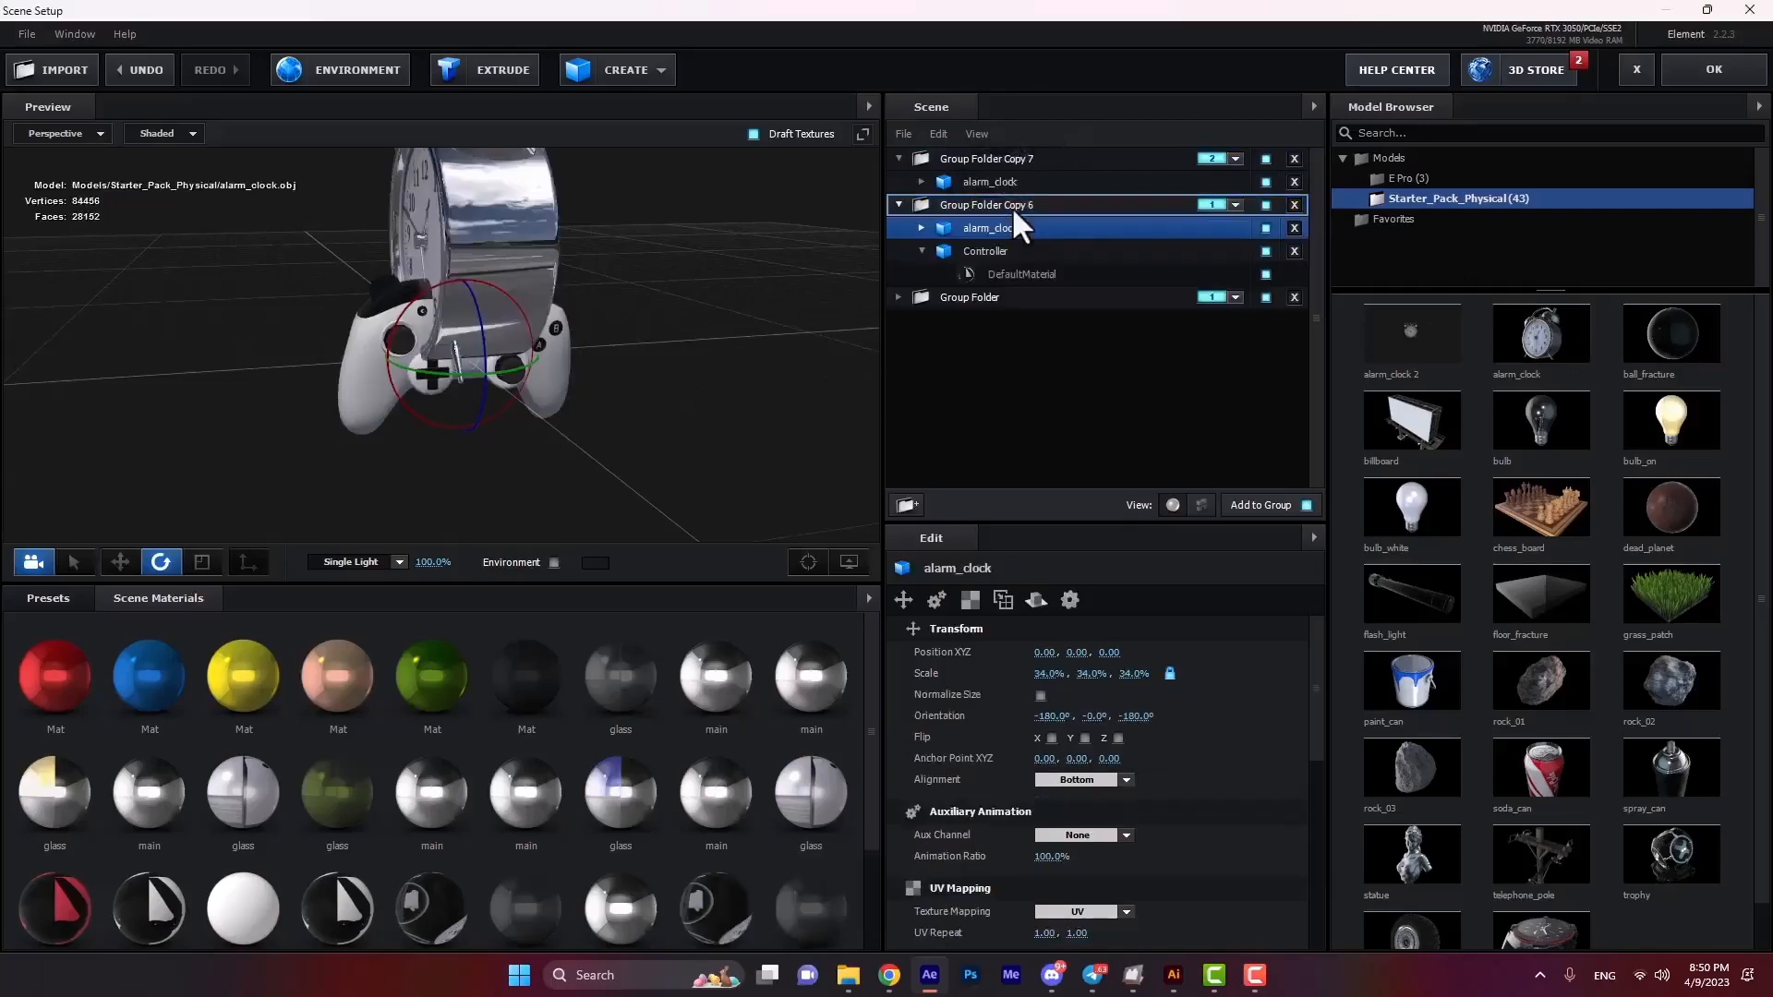
click(985, 255)
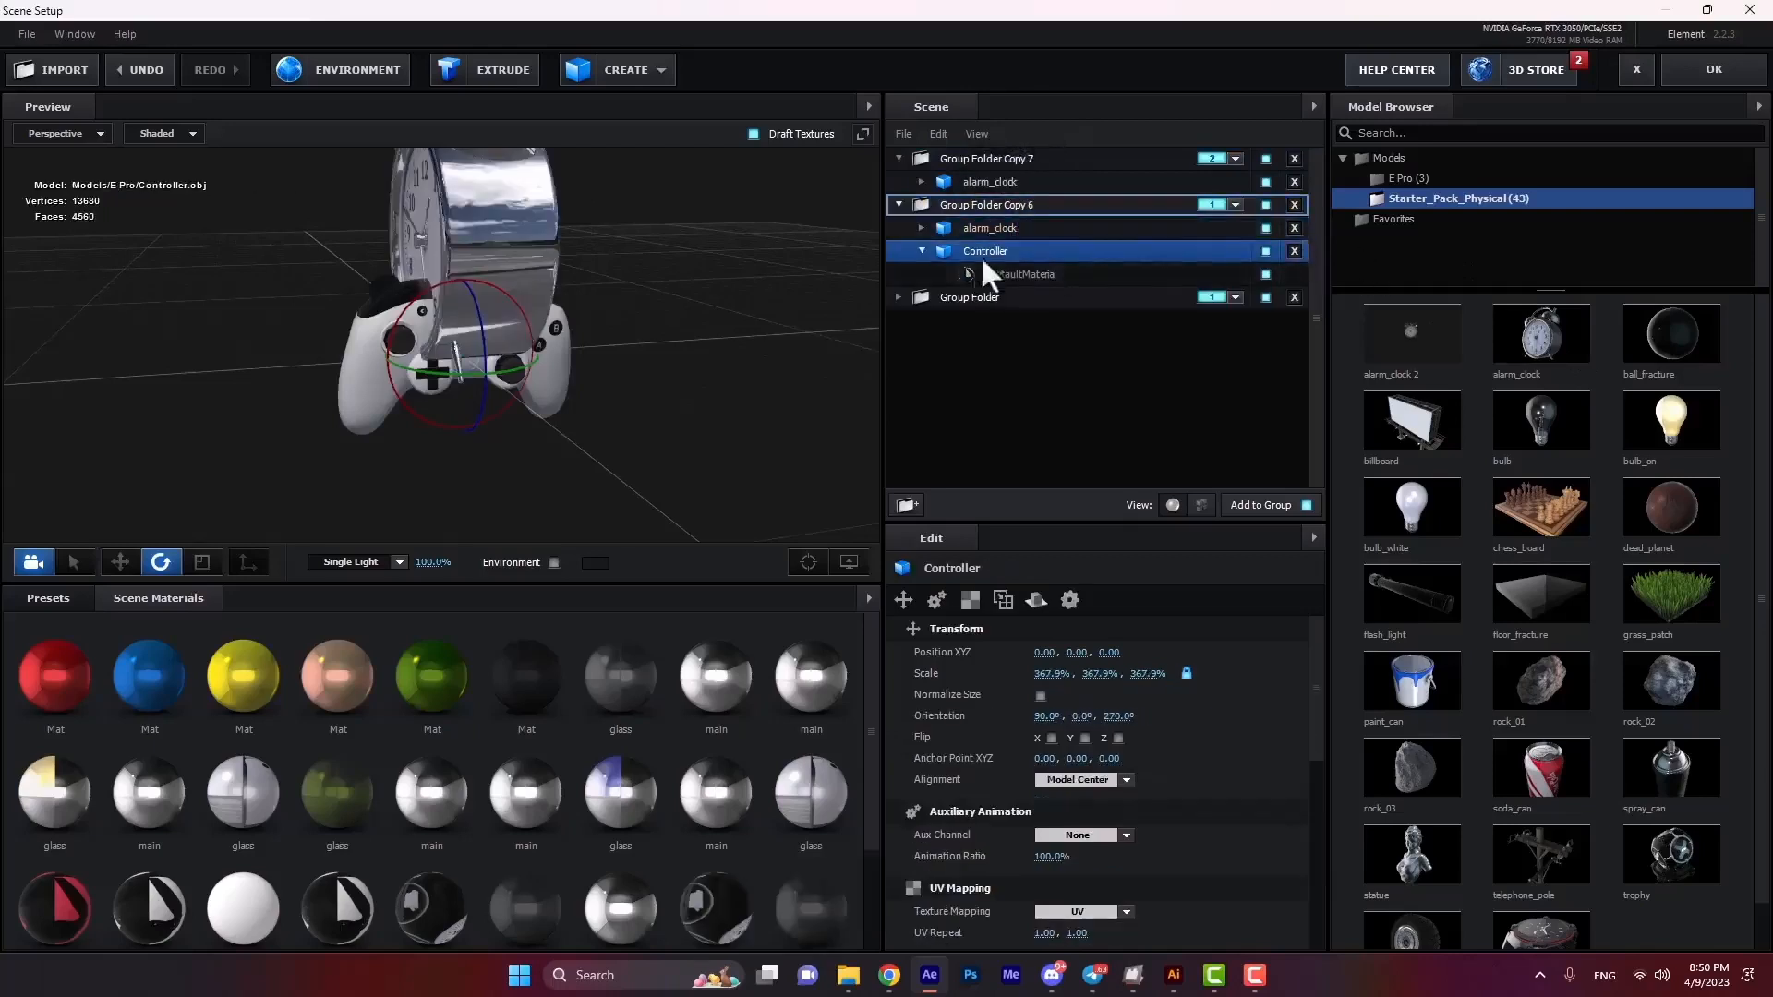
click(1294, 251)
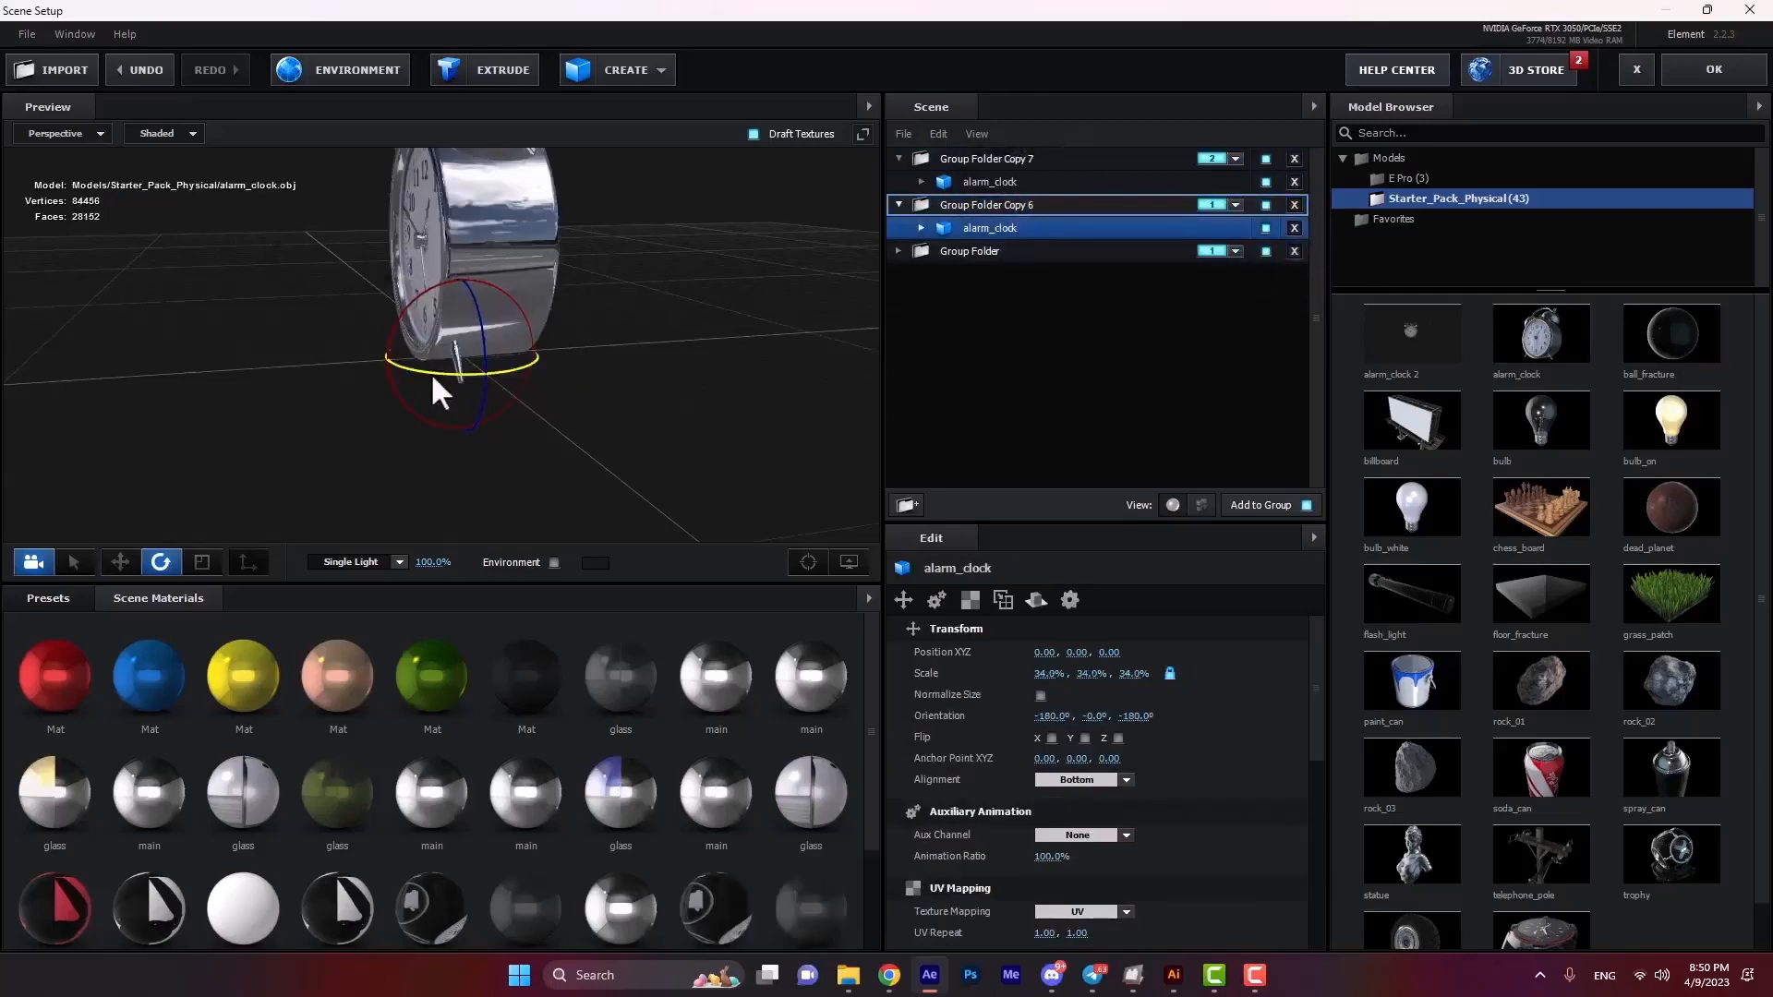
Add the spray_can model from Starter_Pack_Physical to Group Folder and hide its Controller model.
click(967, 258)
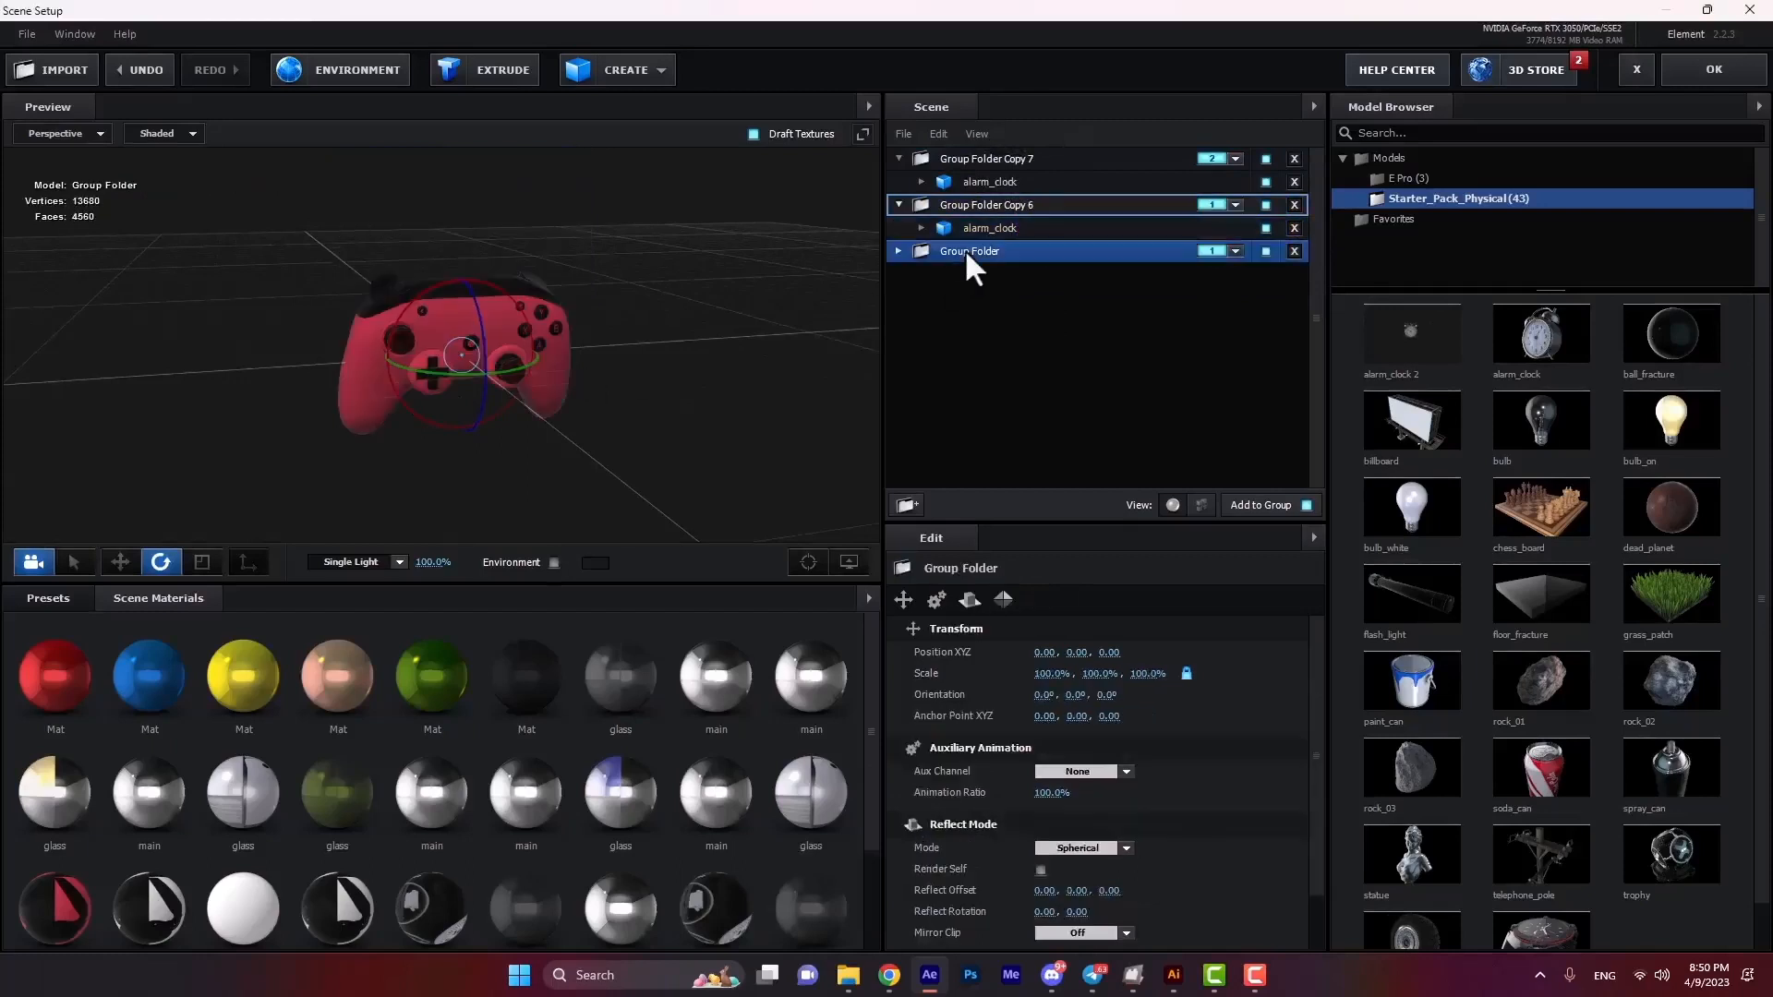
scroll(1653, 646, down, 1)
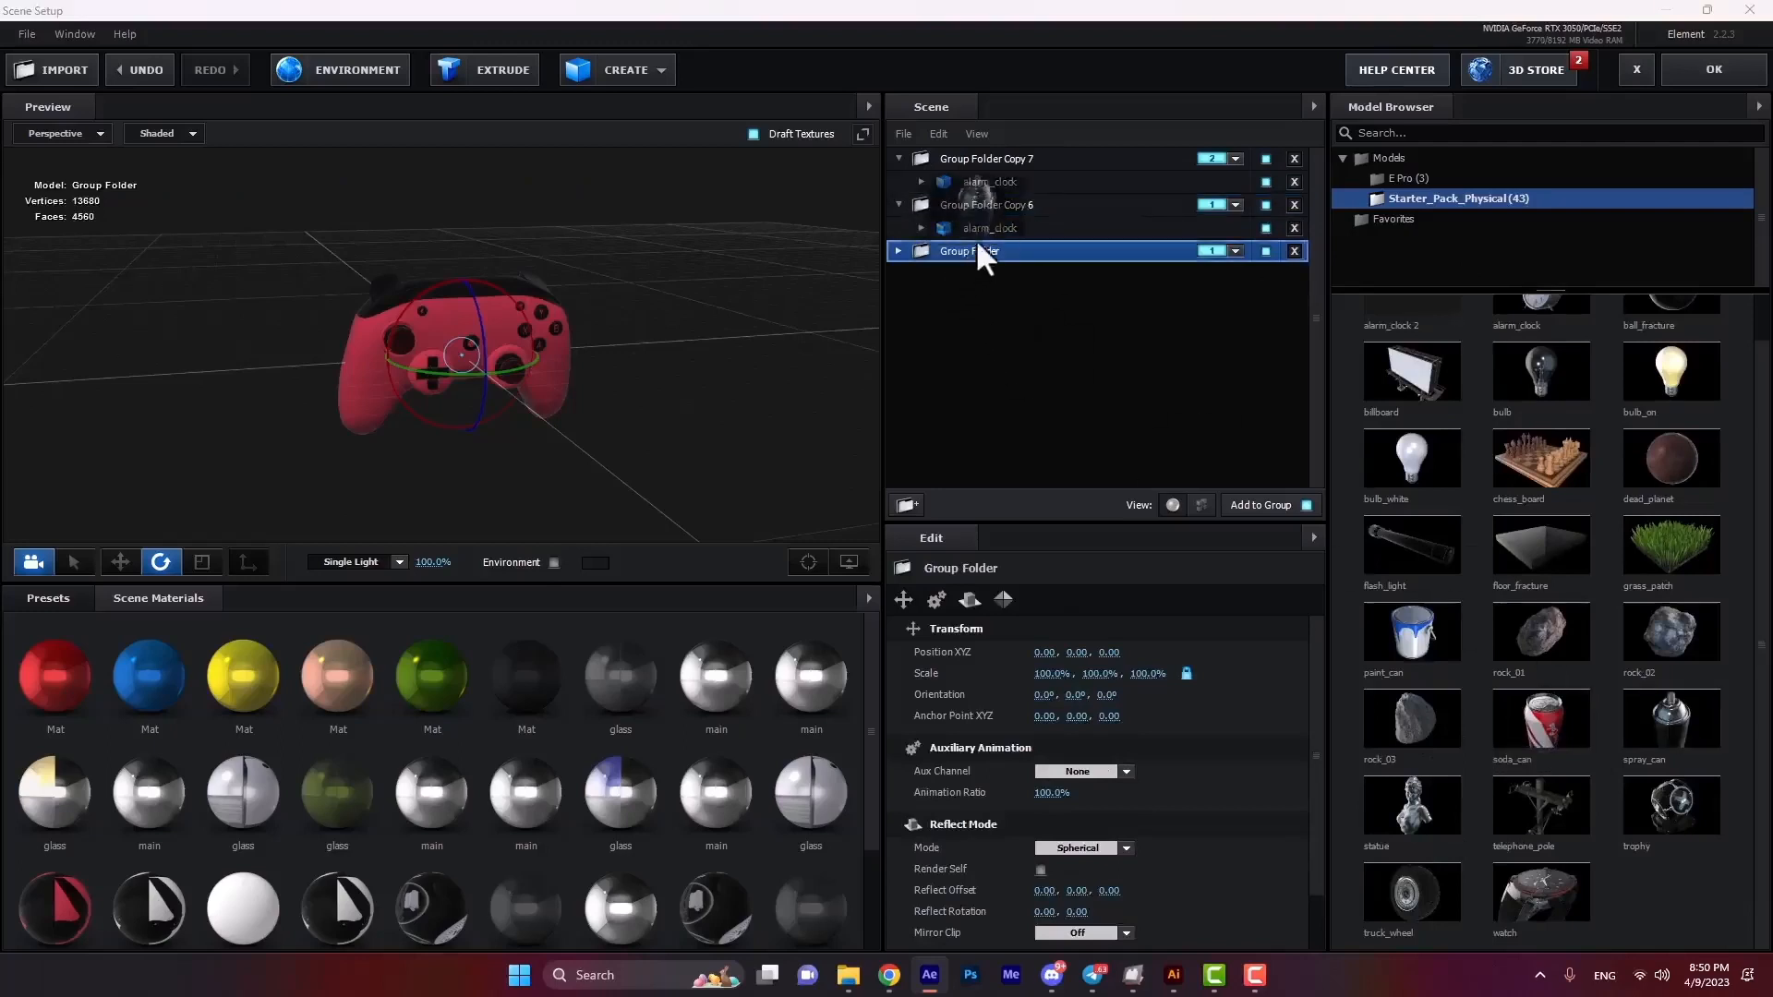
drag(977, 245, 977, 248)
click(988, 298)
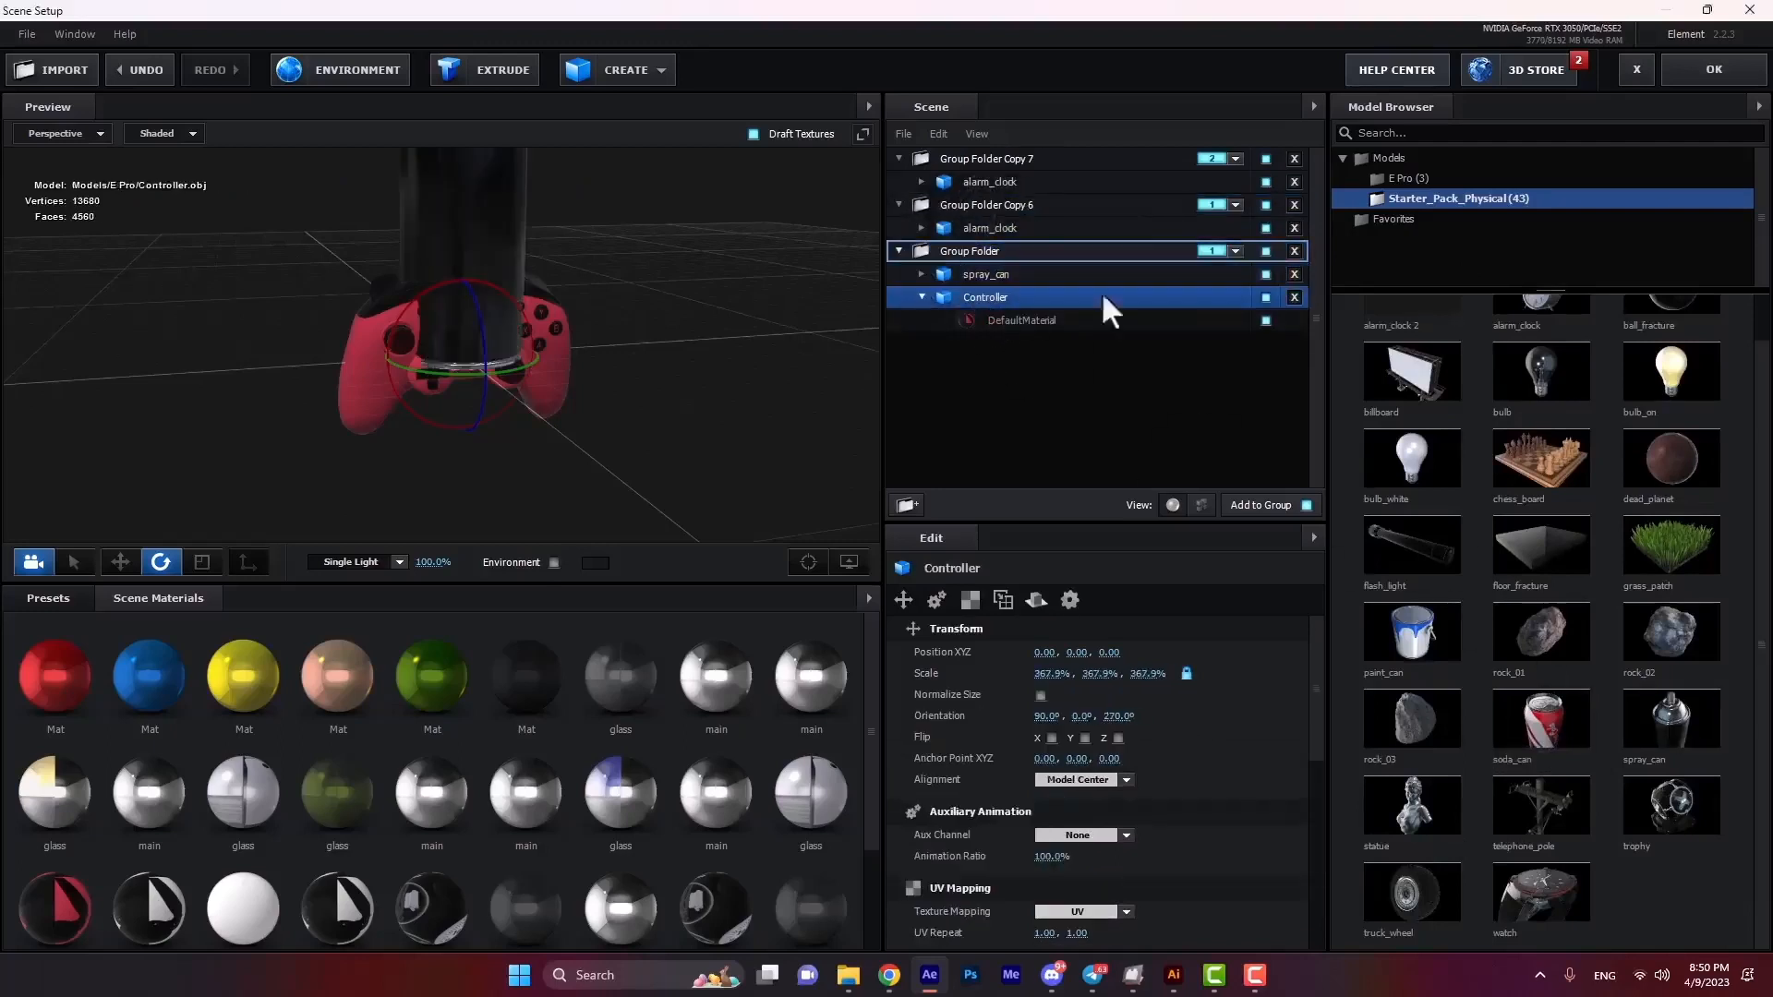
click(1266, 298)
scroll(582, 308, down, 5)
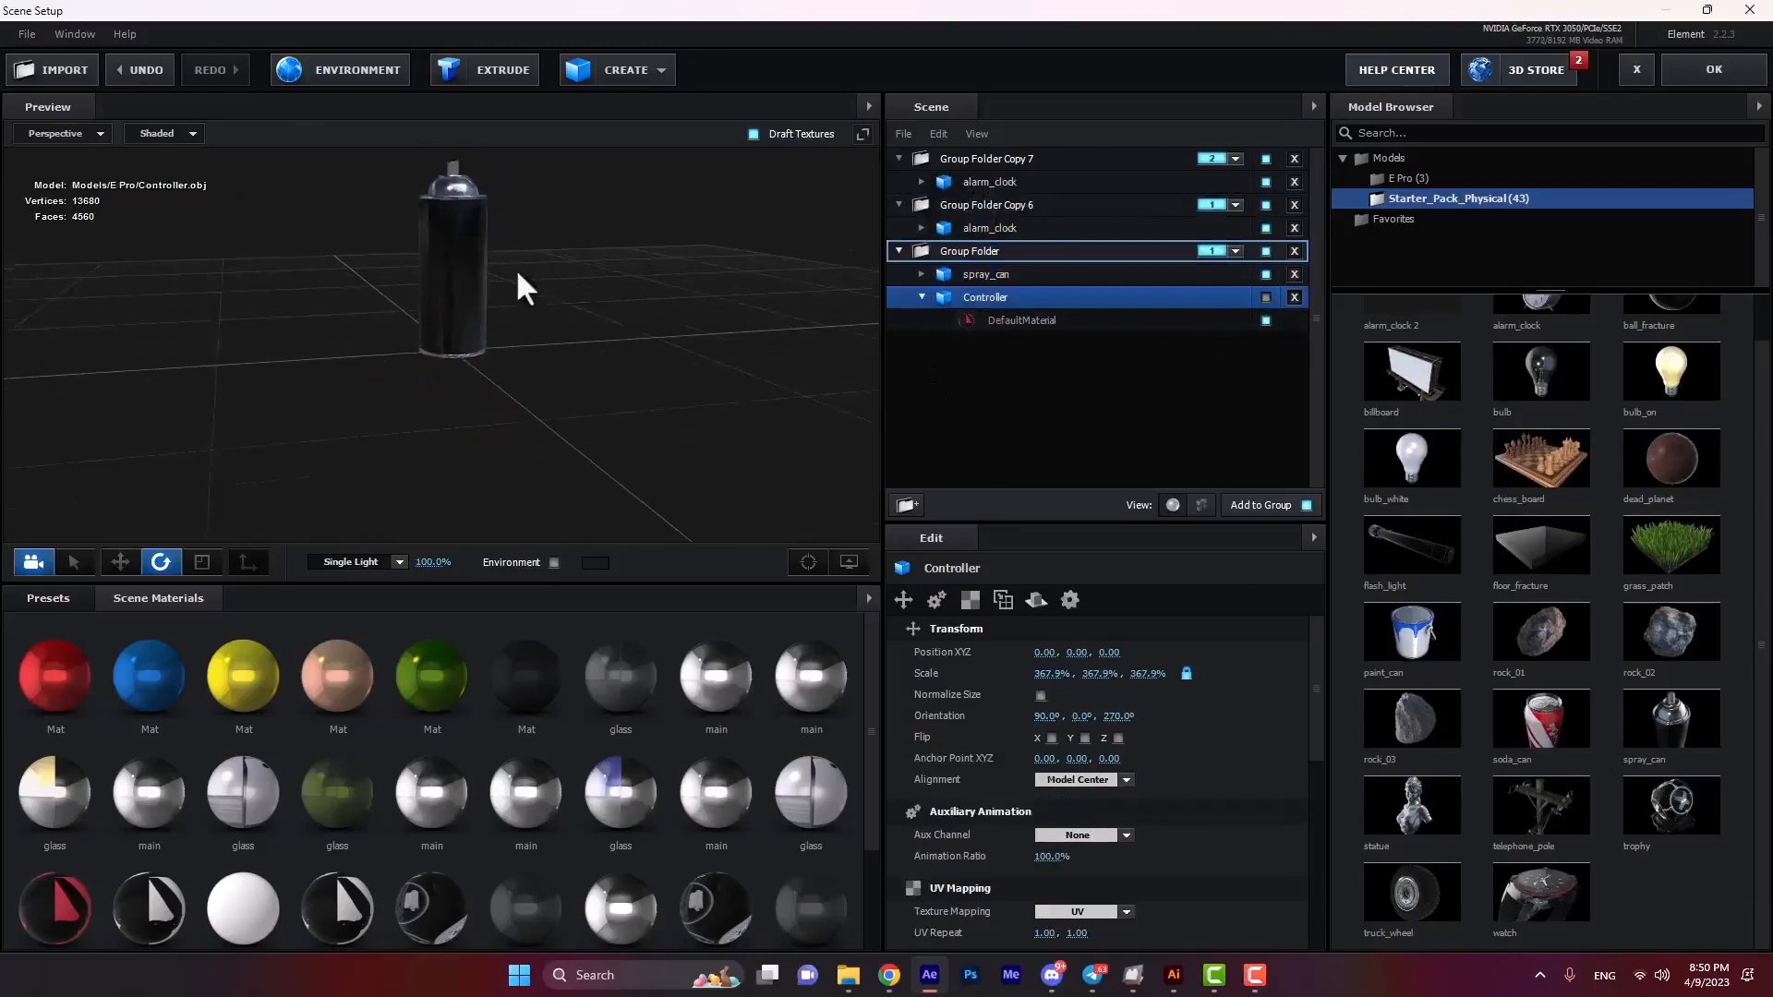
Accept the Scene Setup changes and scrub through the Final composition to preview the new particle models.
click(1713, 70)
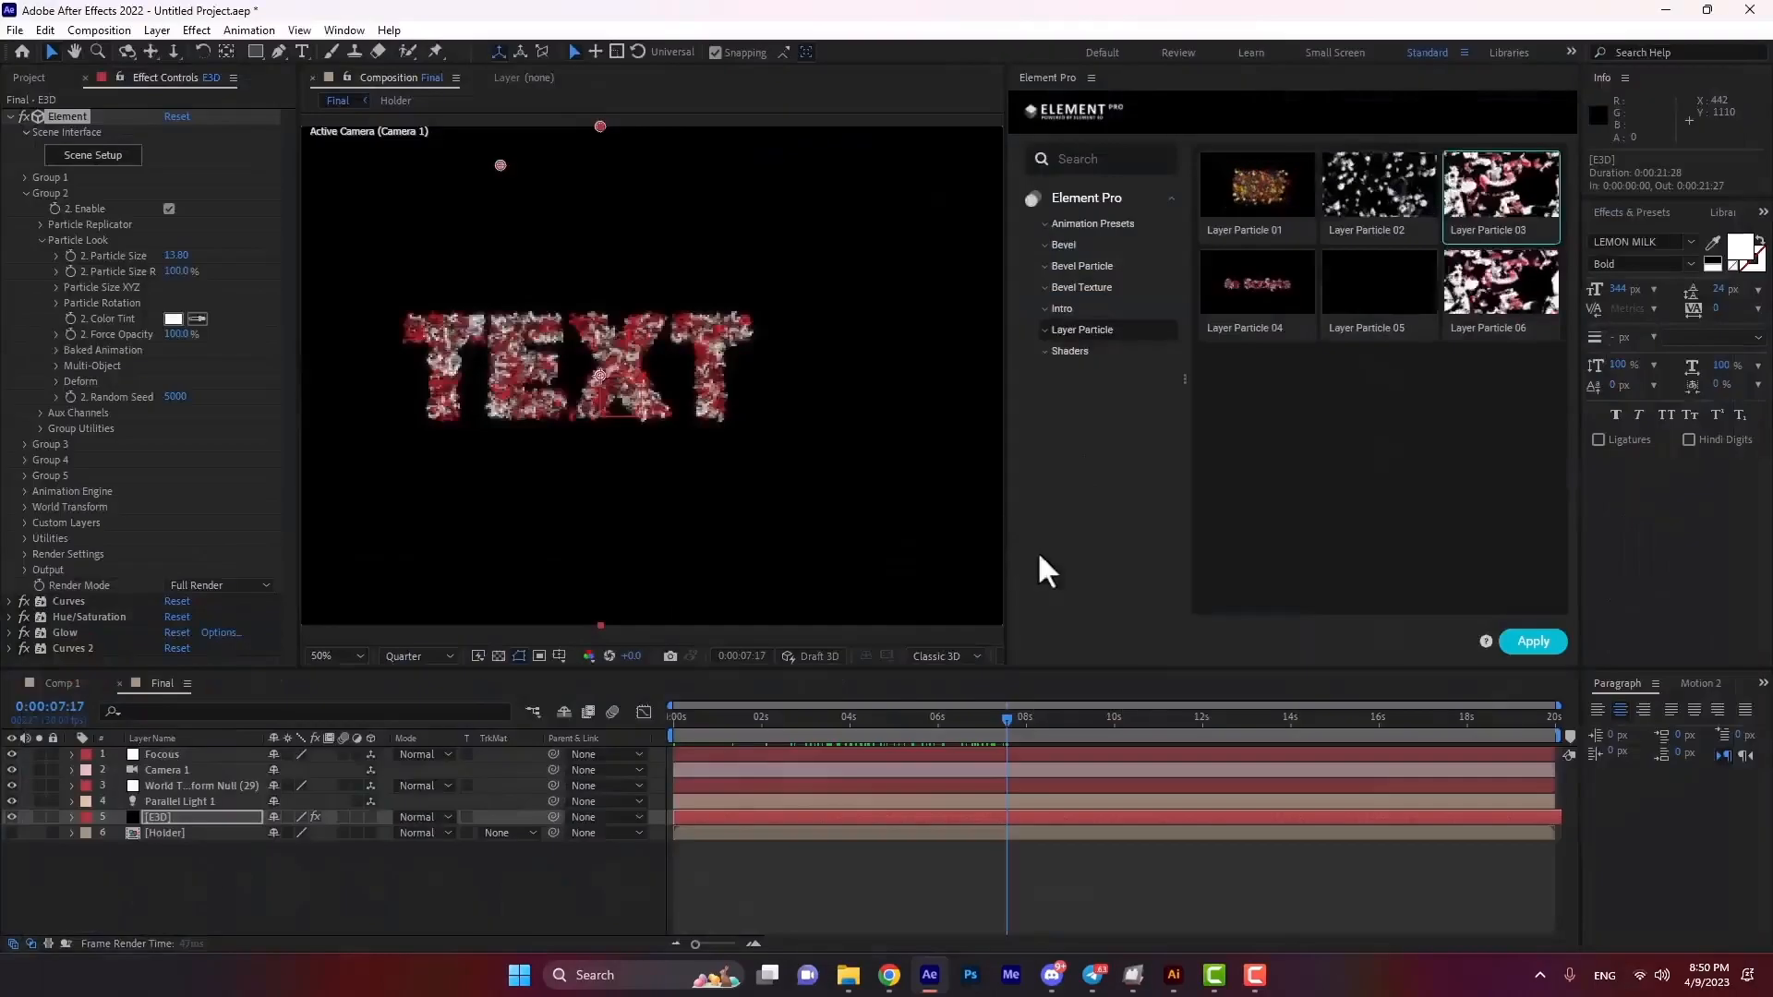
click(809, 720)
drag(807, 728, 1086, 767)
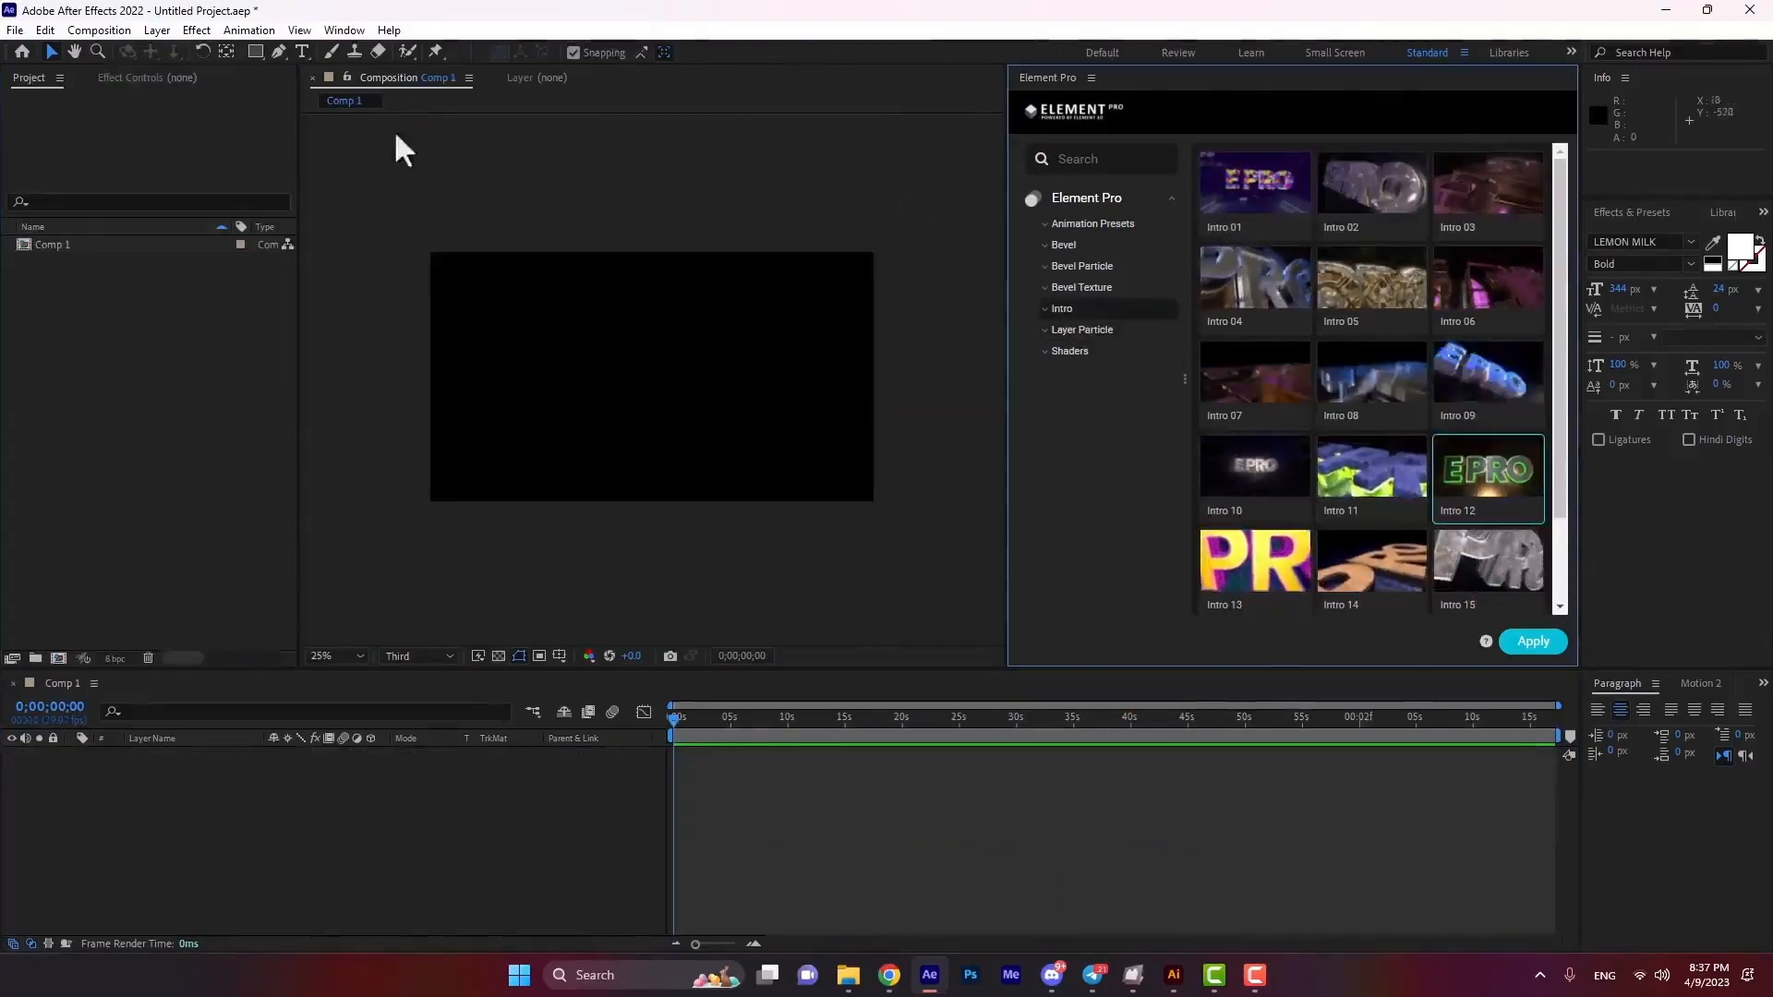
Create a text layer reading "Text" in Comp 1 and move it to the centre of the frame.
click(302, 50)
click(592, 358)
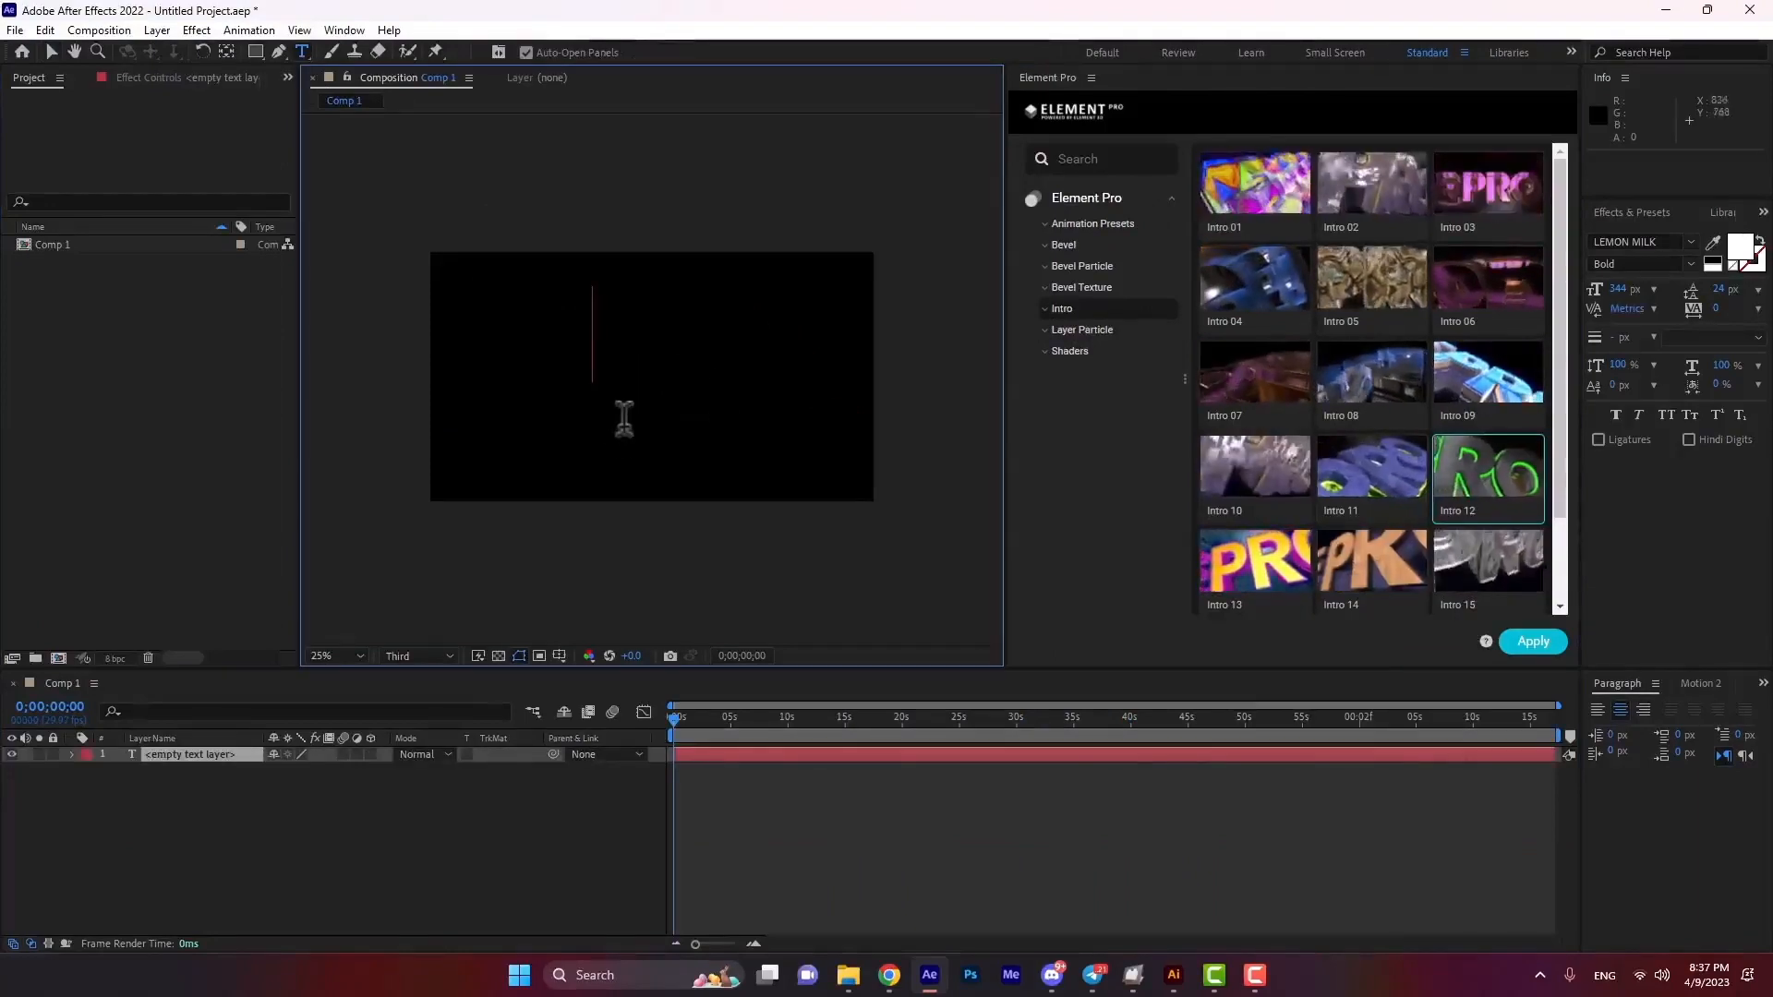
text(Text)
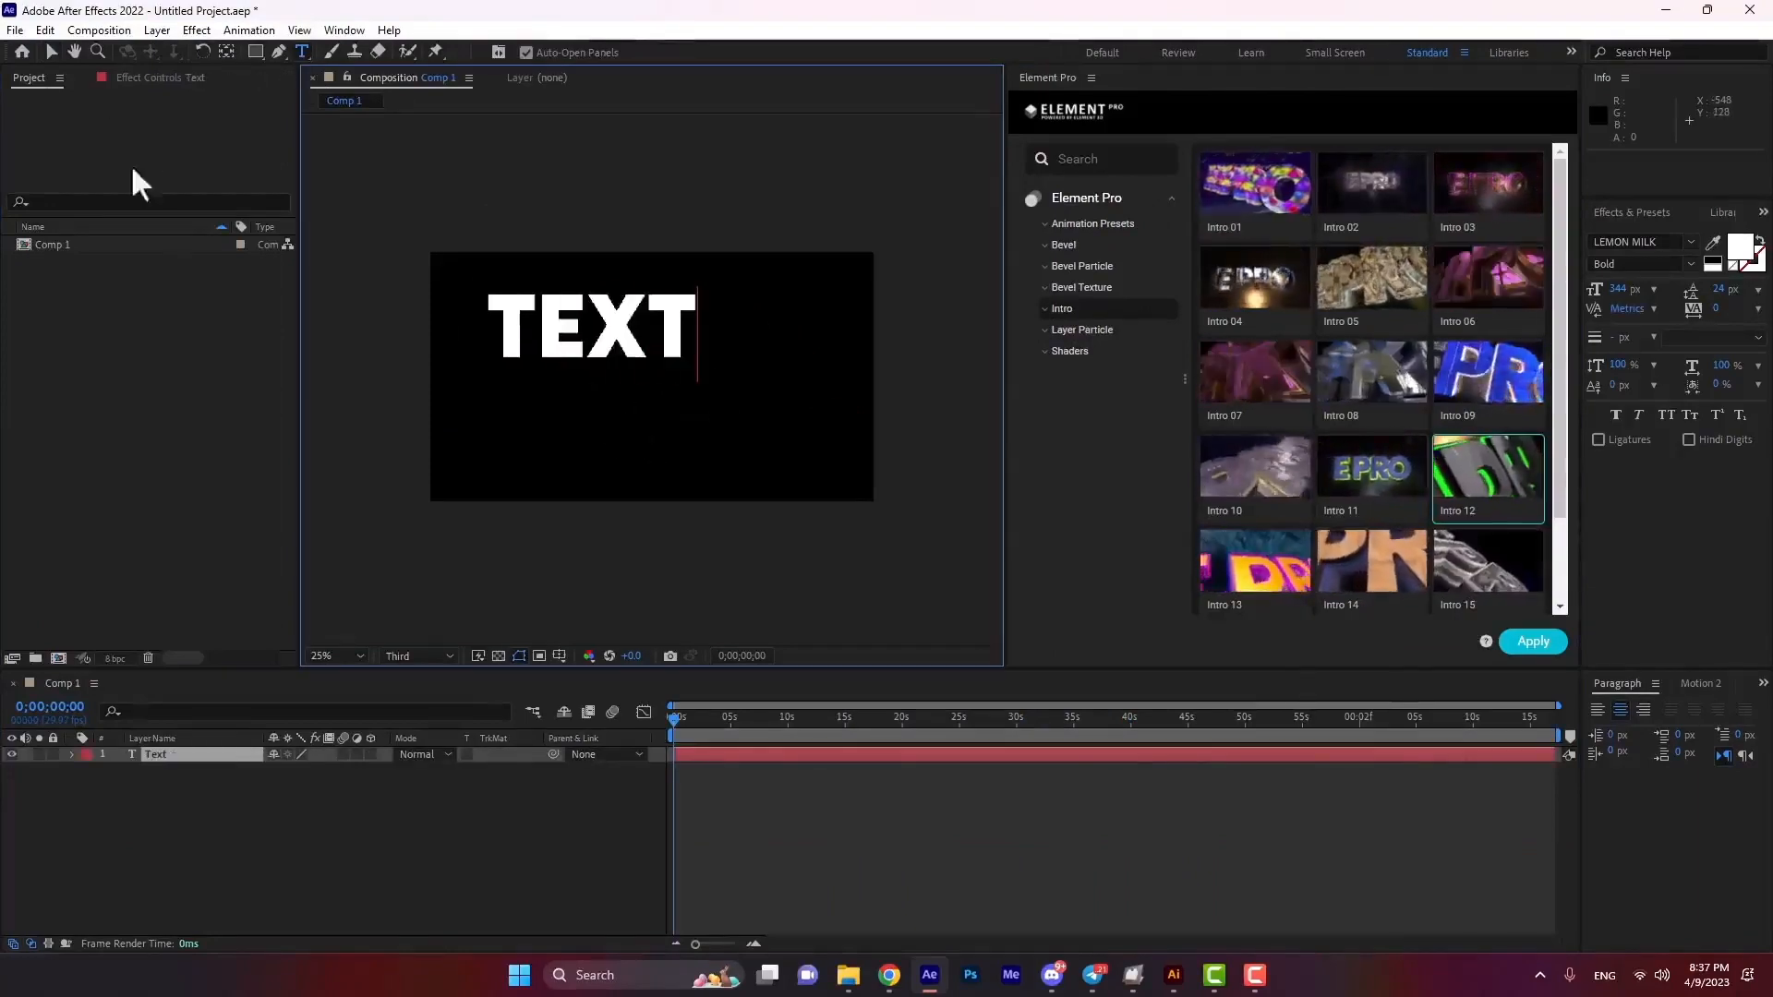
click(50, 51)
drag(689, 353, 739, 383)
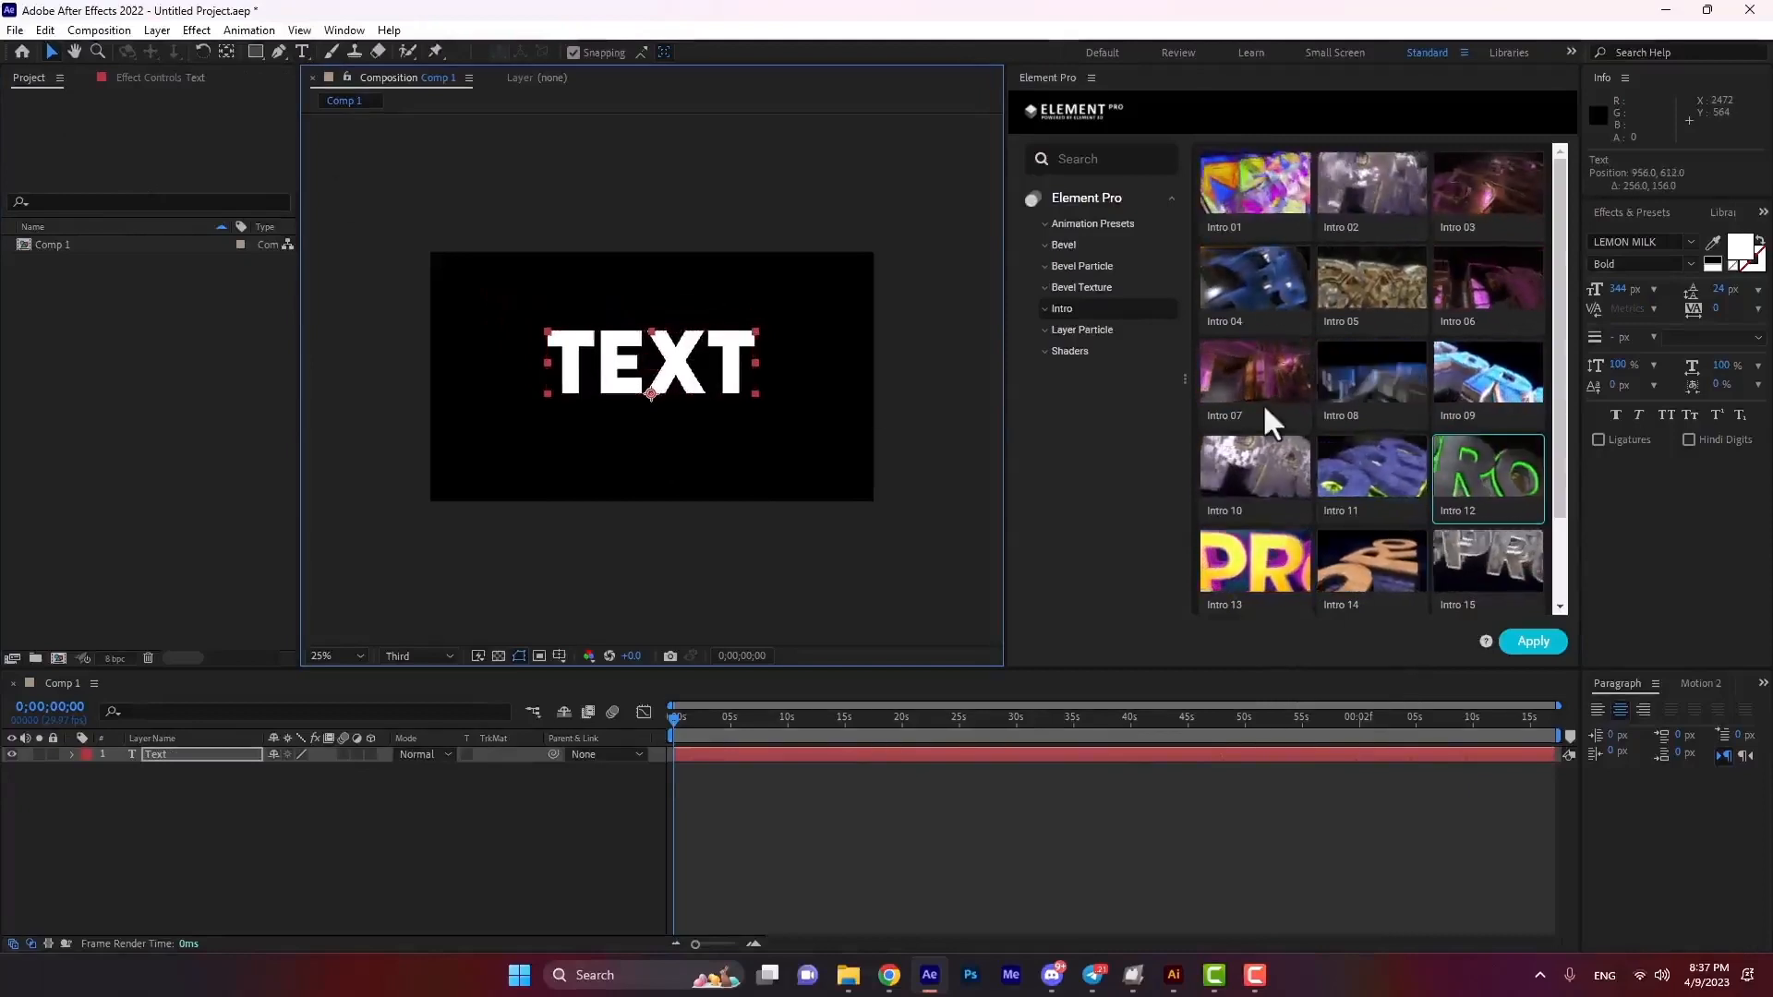
Apply the Intro 07 preset to the Text layer with the default auto-trace settings.
click(1250, 365)
click(1537, 643)
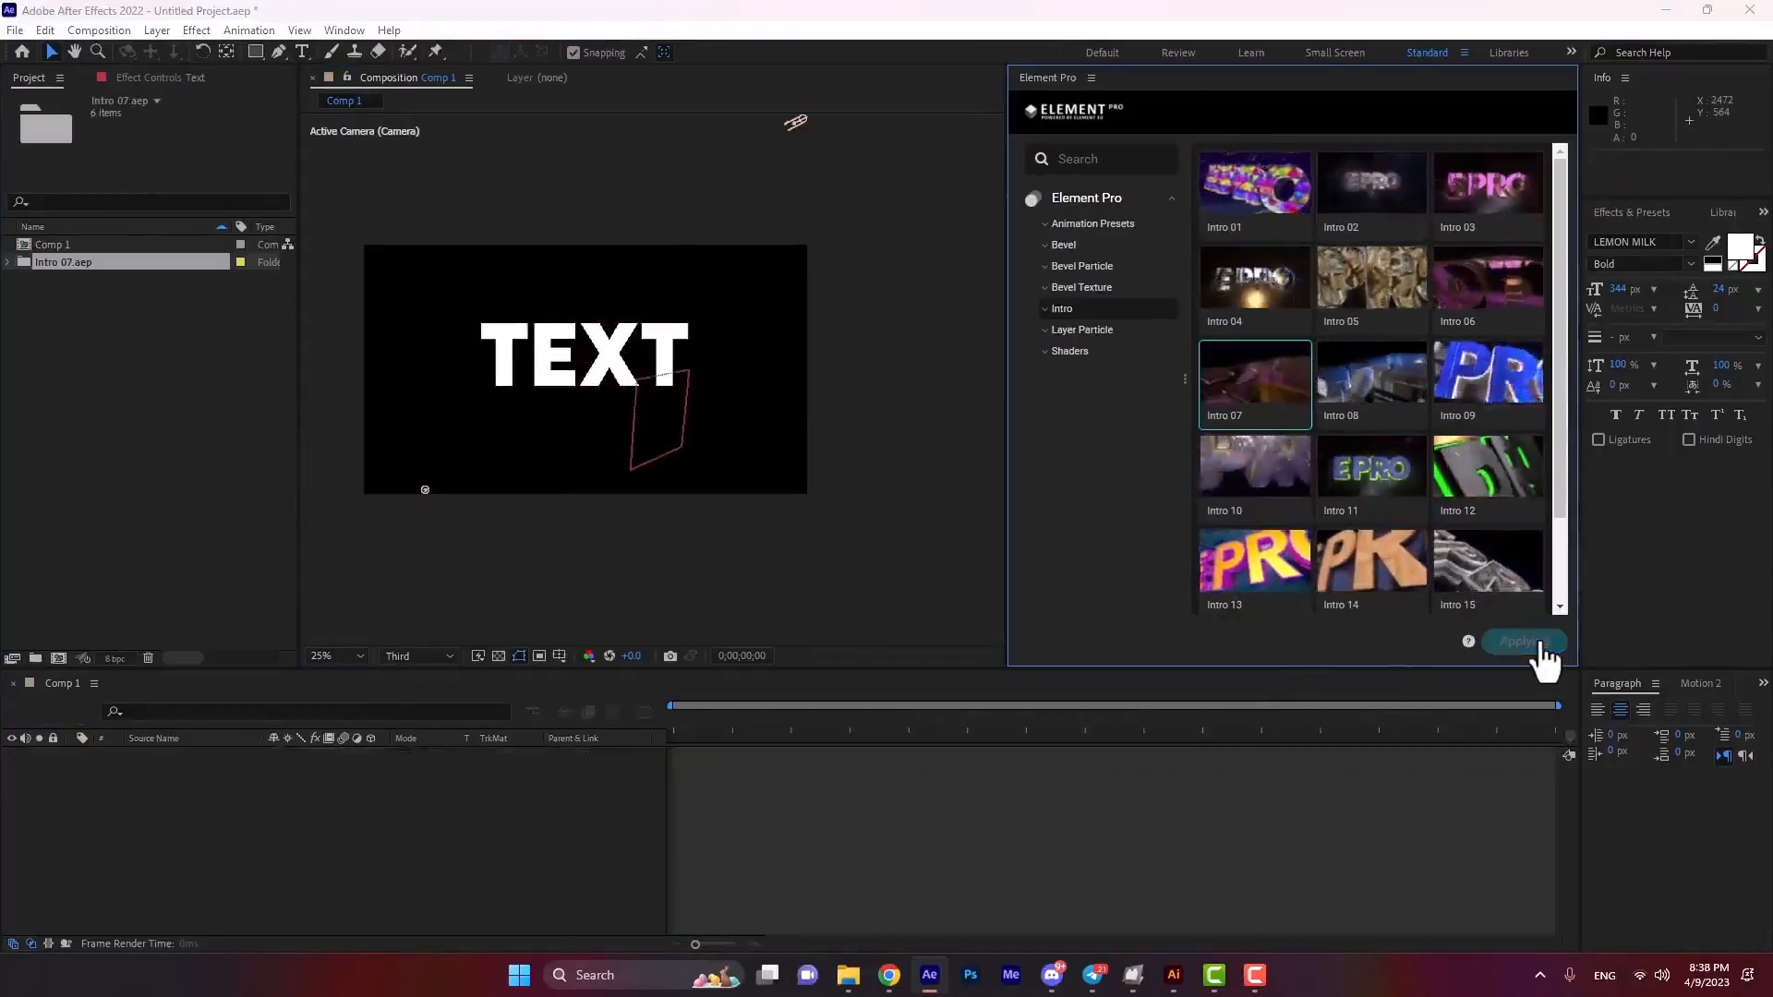
click(936, 632)
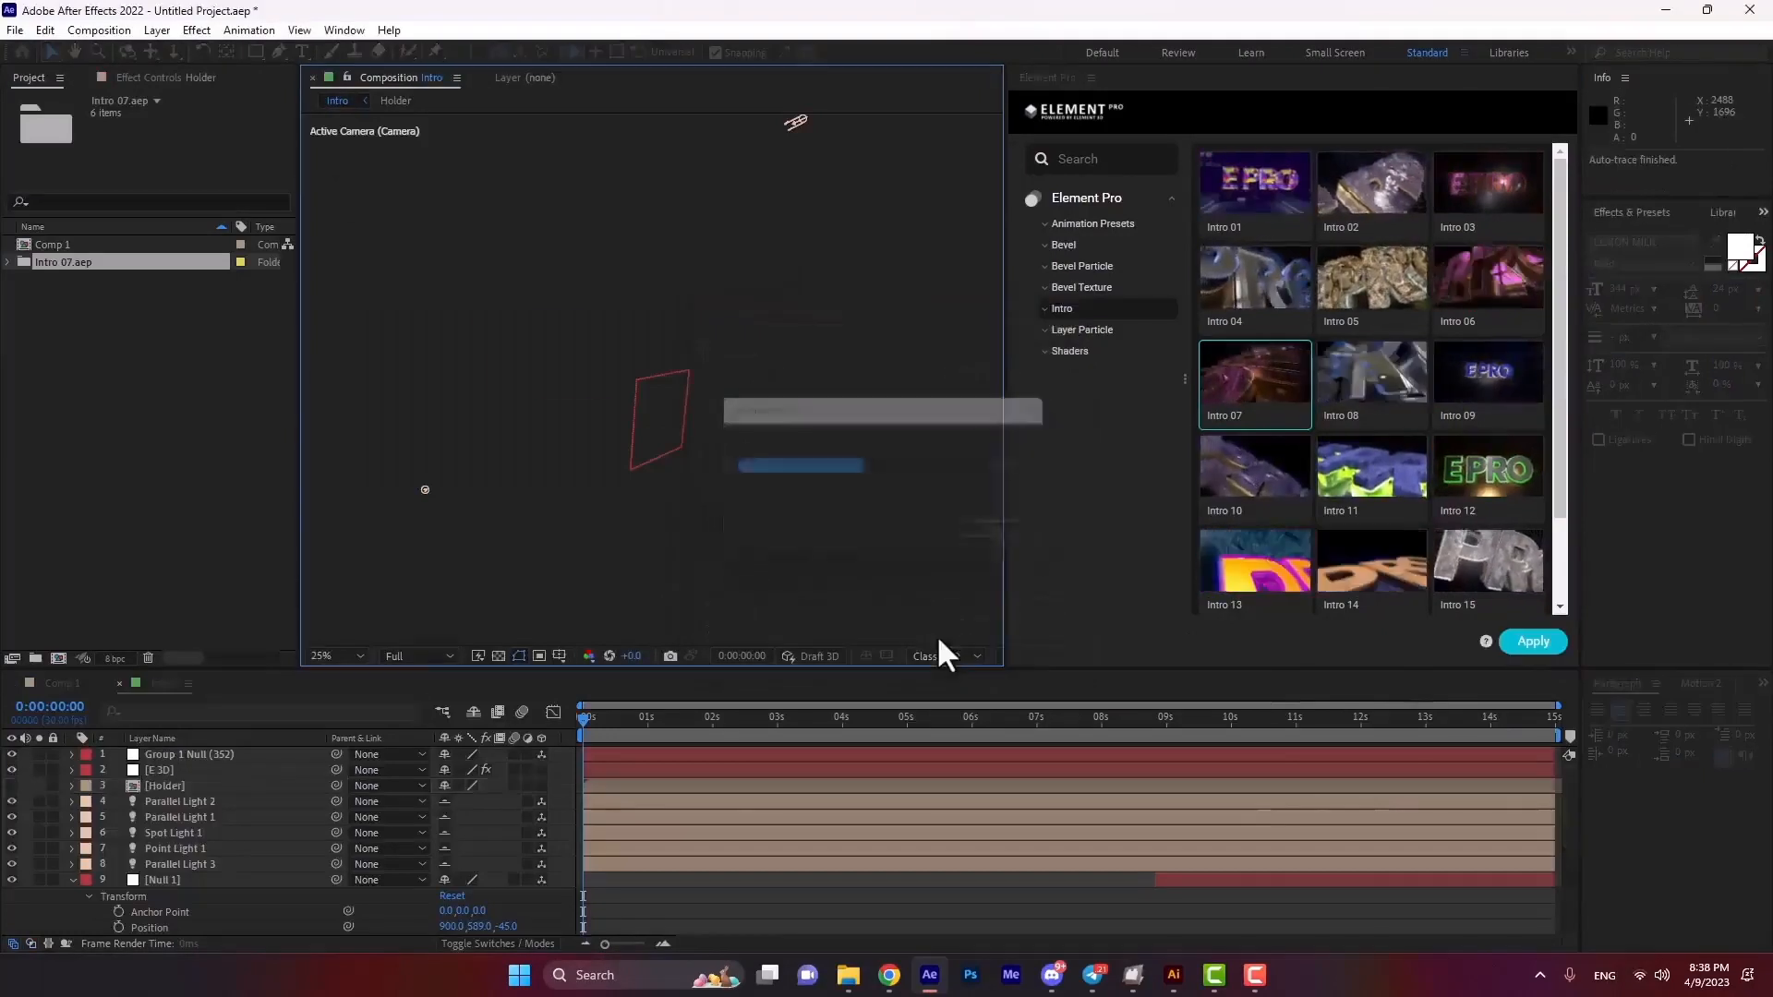
Set the Intro composition's preview resolution to Quarter, preview the animation and scrub to 0:00:11:14.
click(409, 660)
click(418, 758)
click(678, 724)
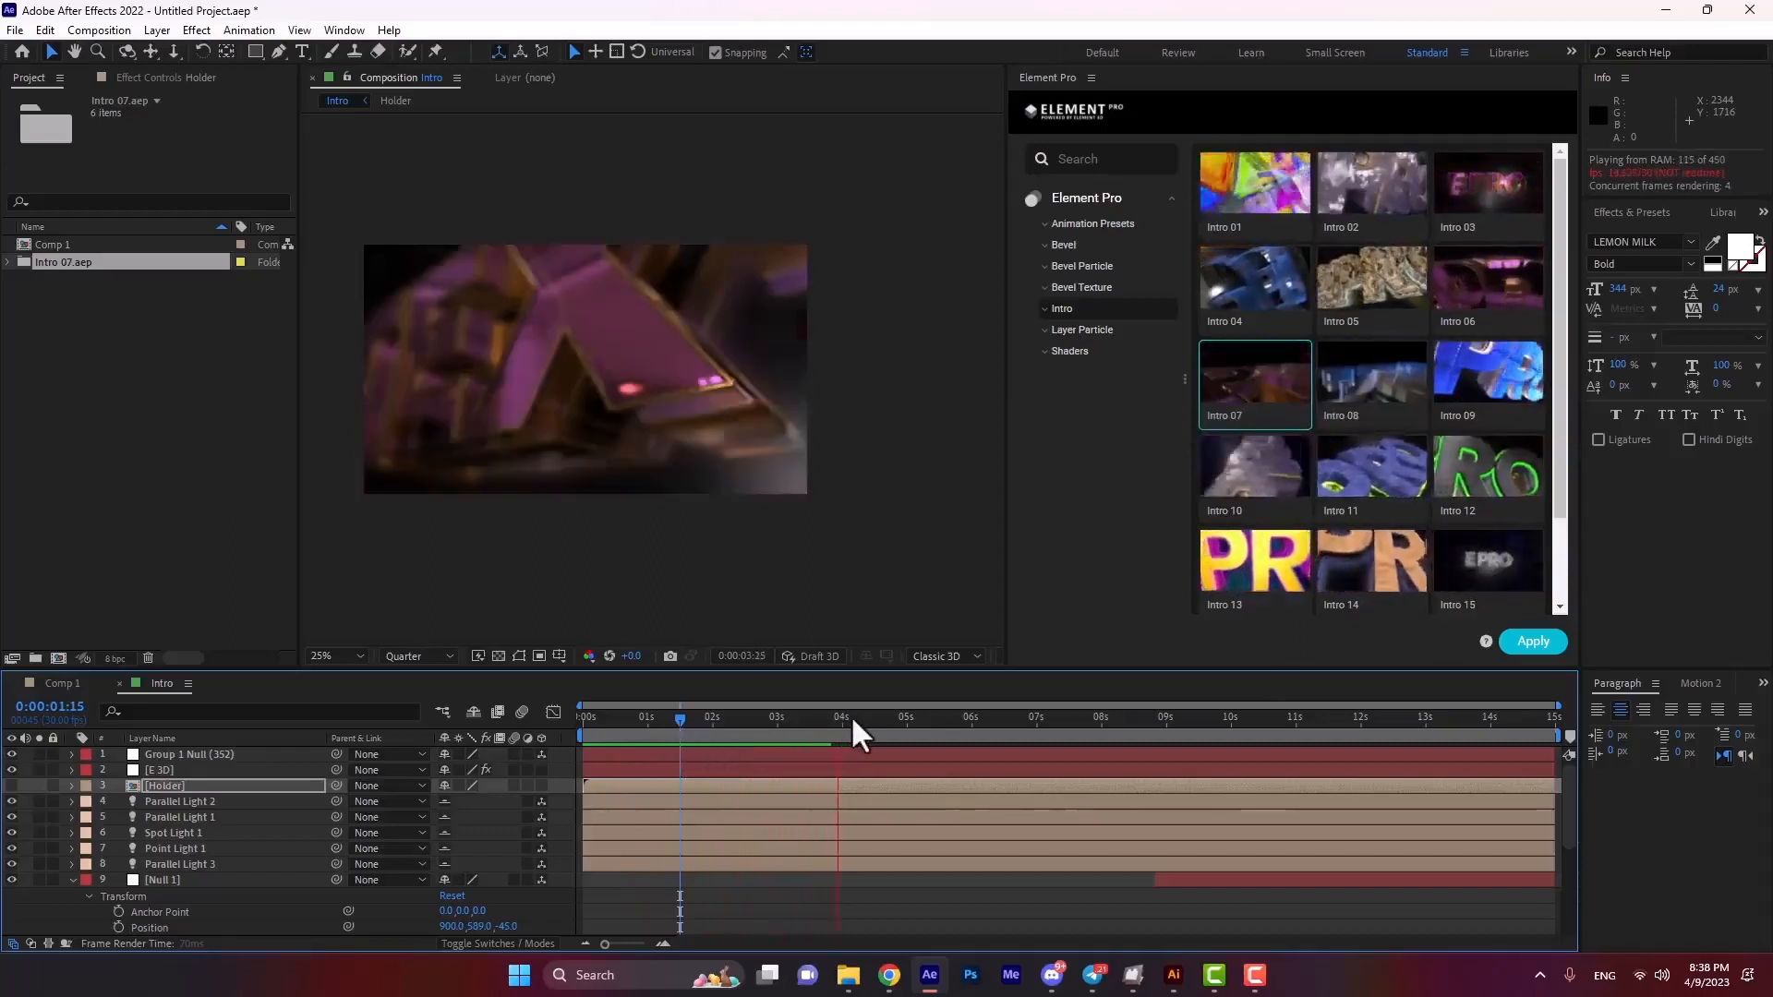
drag(853, 715, 1326, 726)
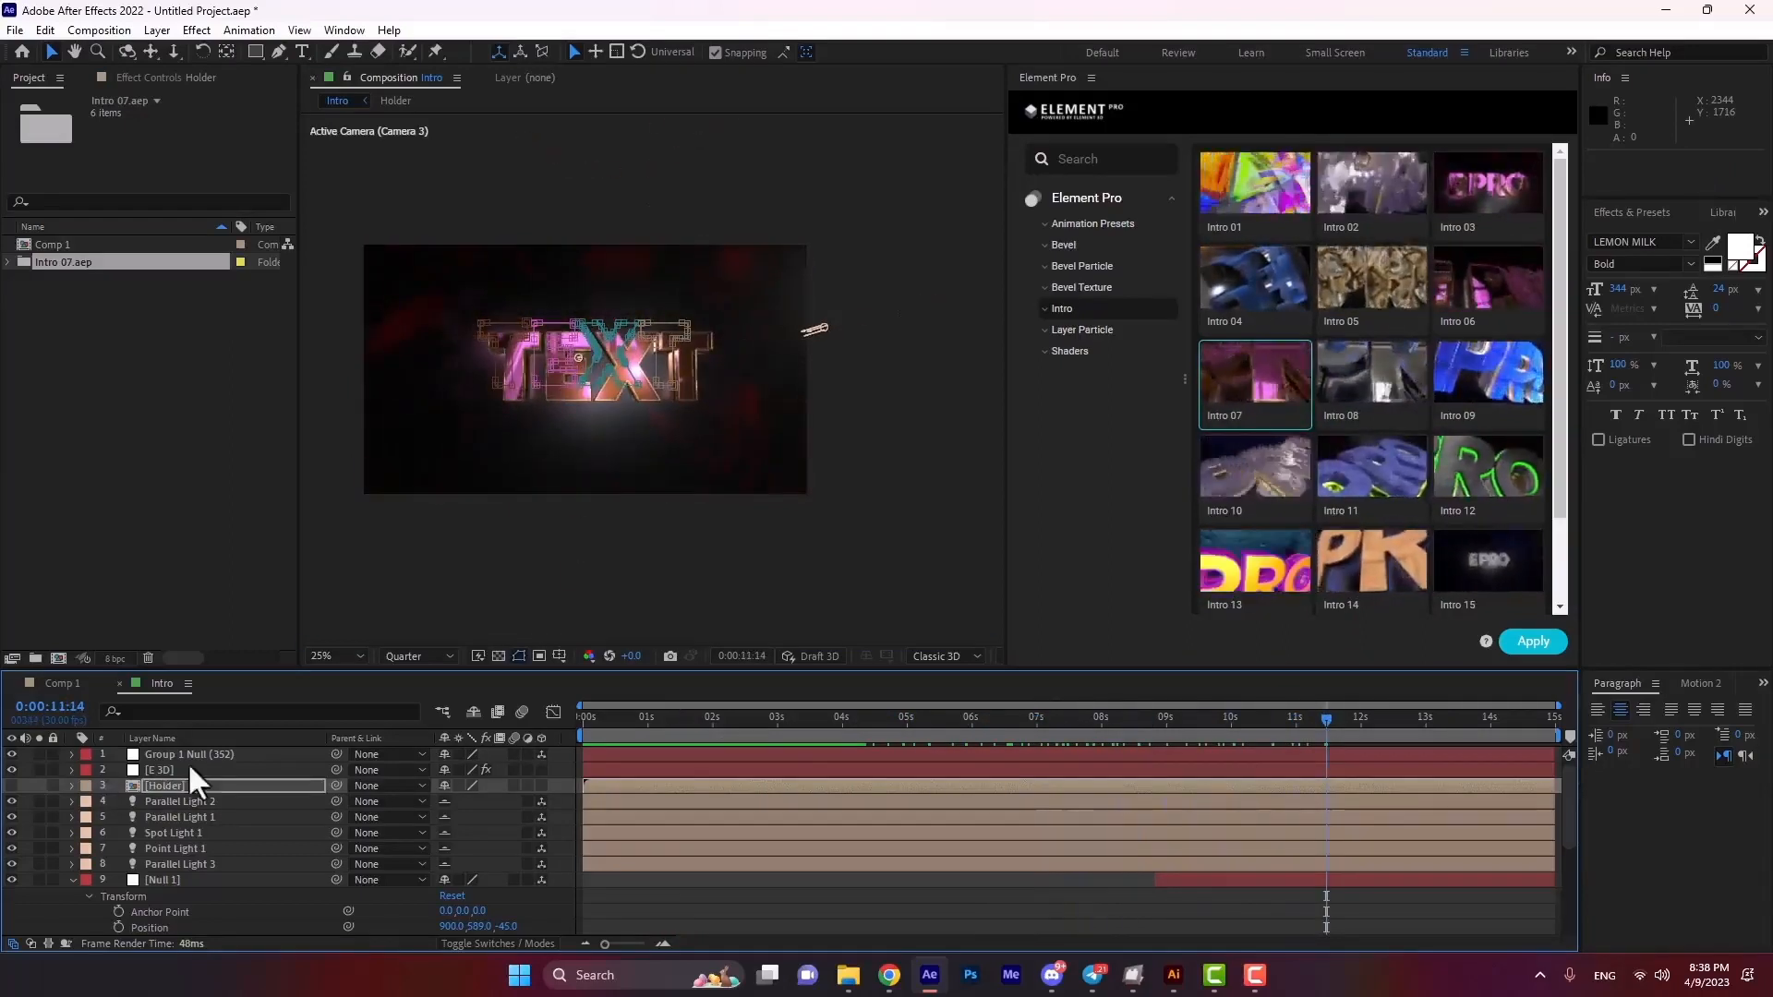
Open the Scene Setup of the E 3D layer, select the Extrusion Model and orbit to view the text from above.
click(165, 768)
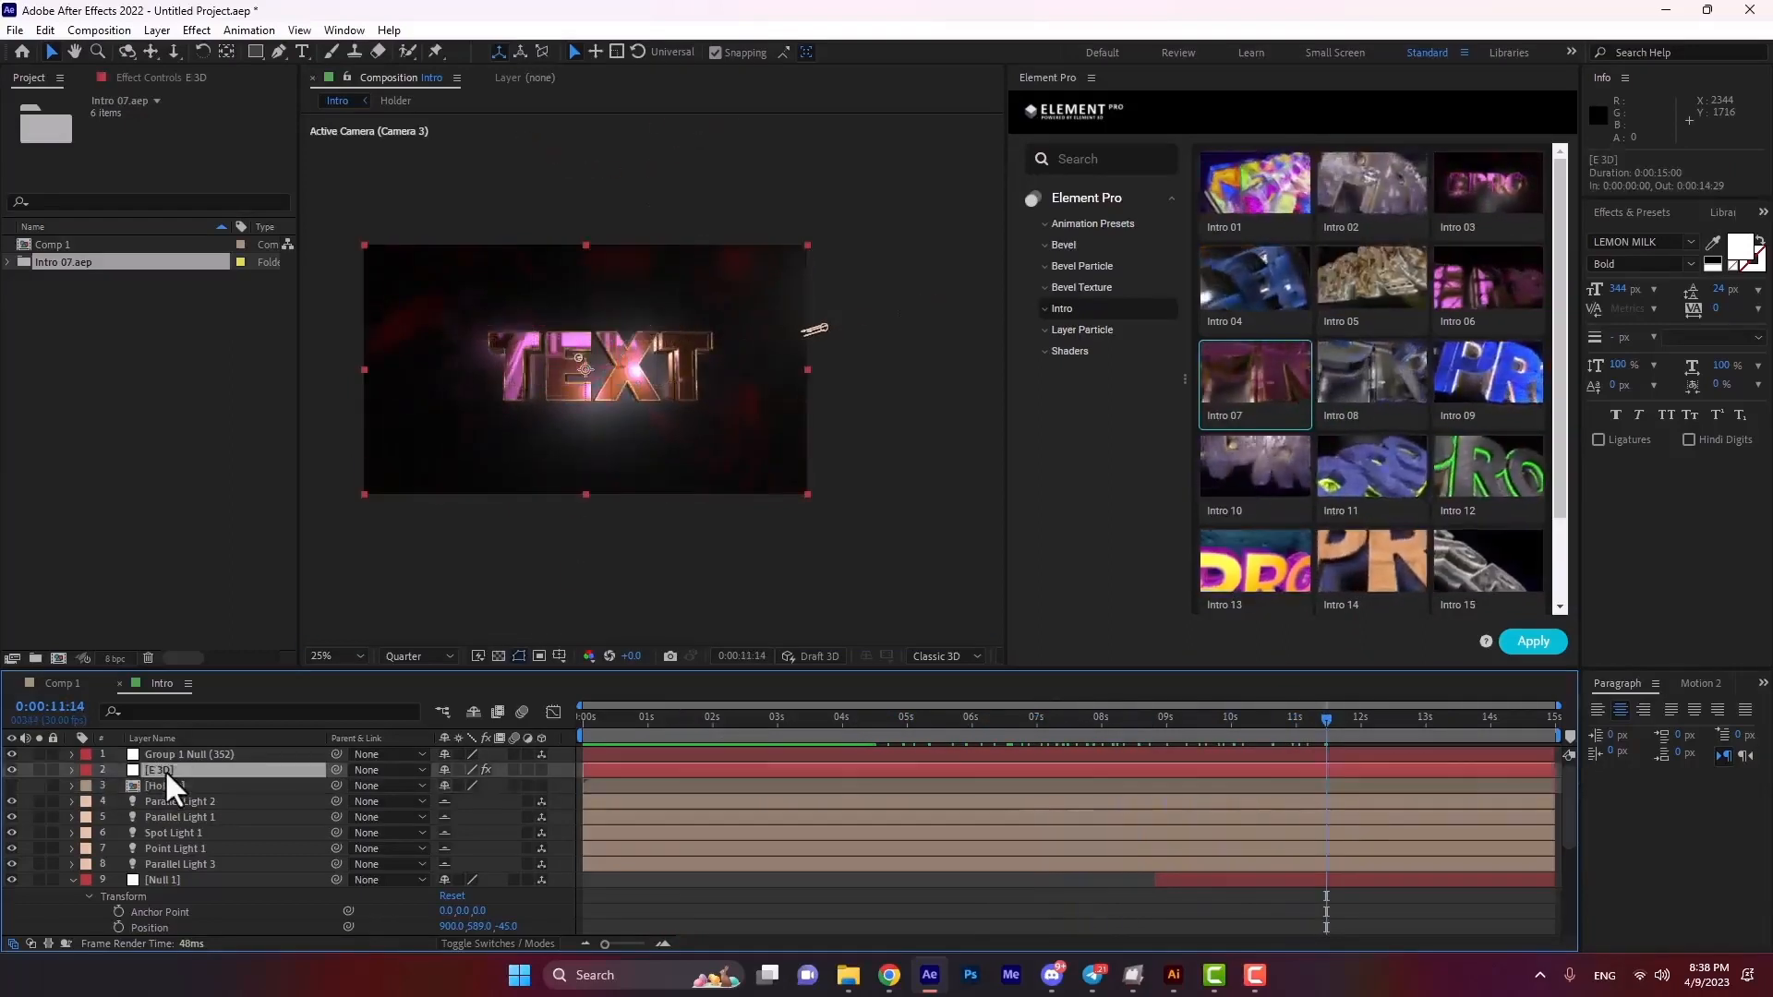
click(138, 77)
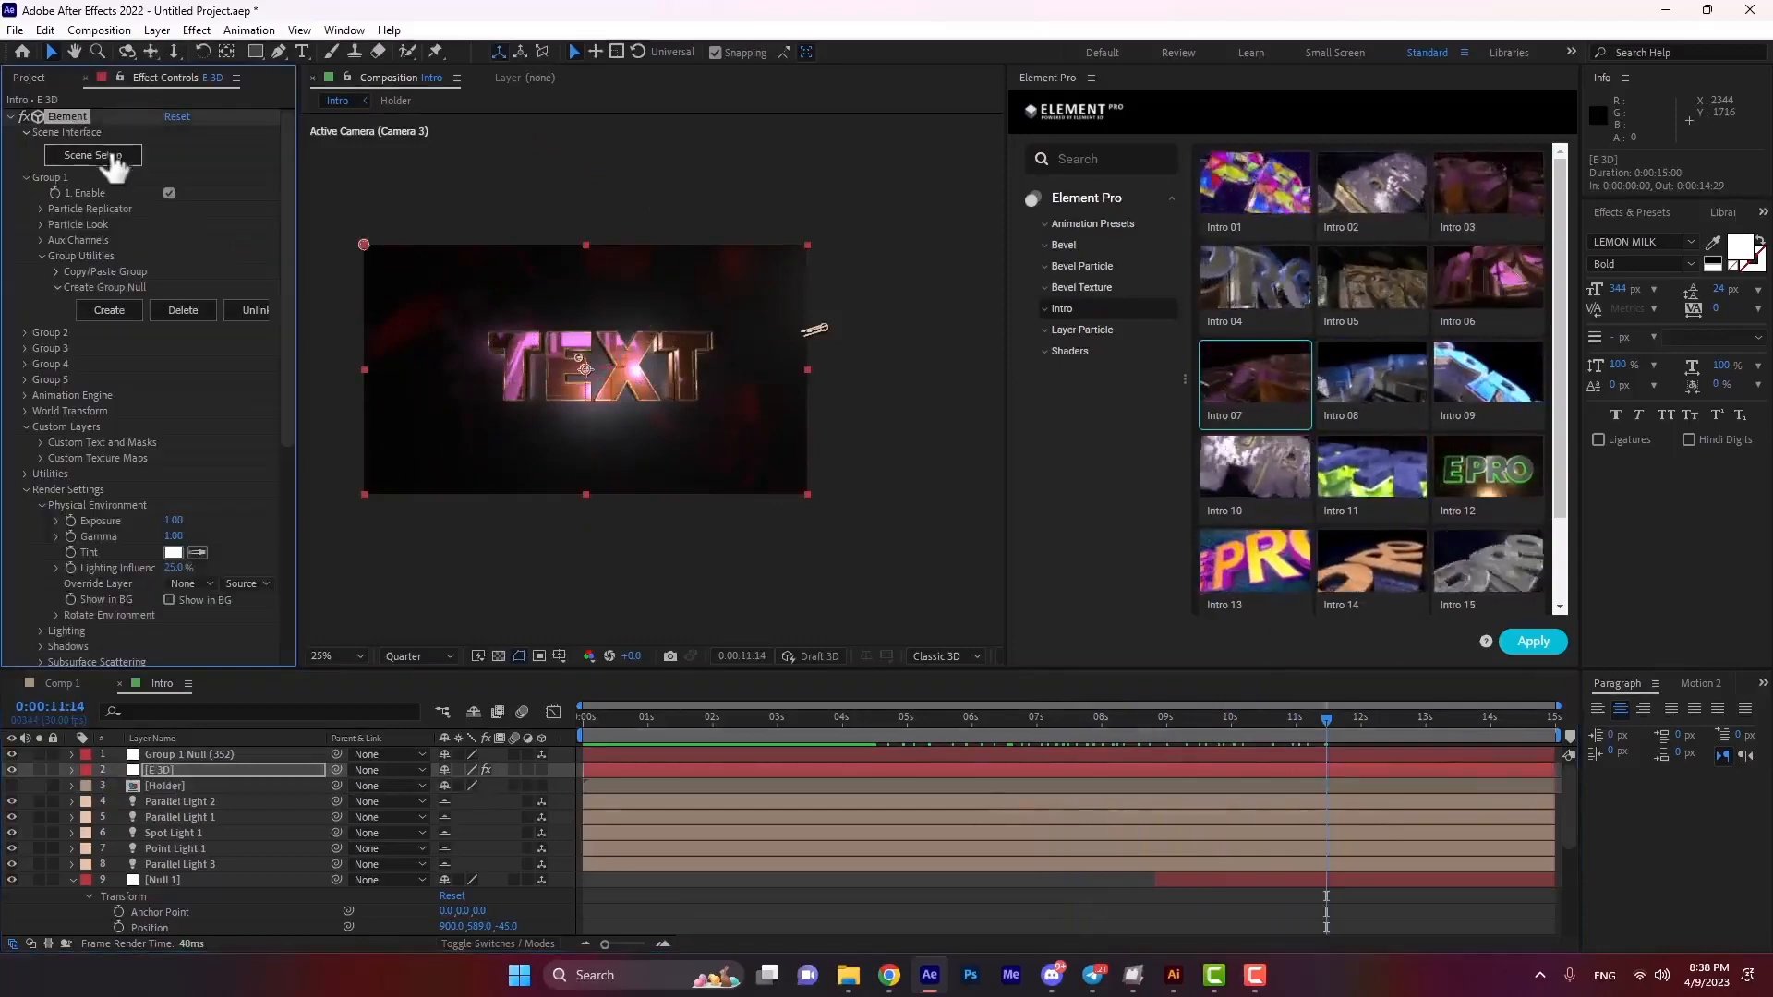
click(109, 157)
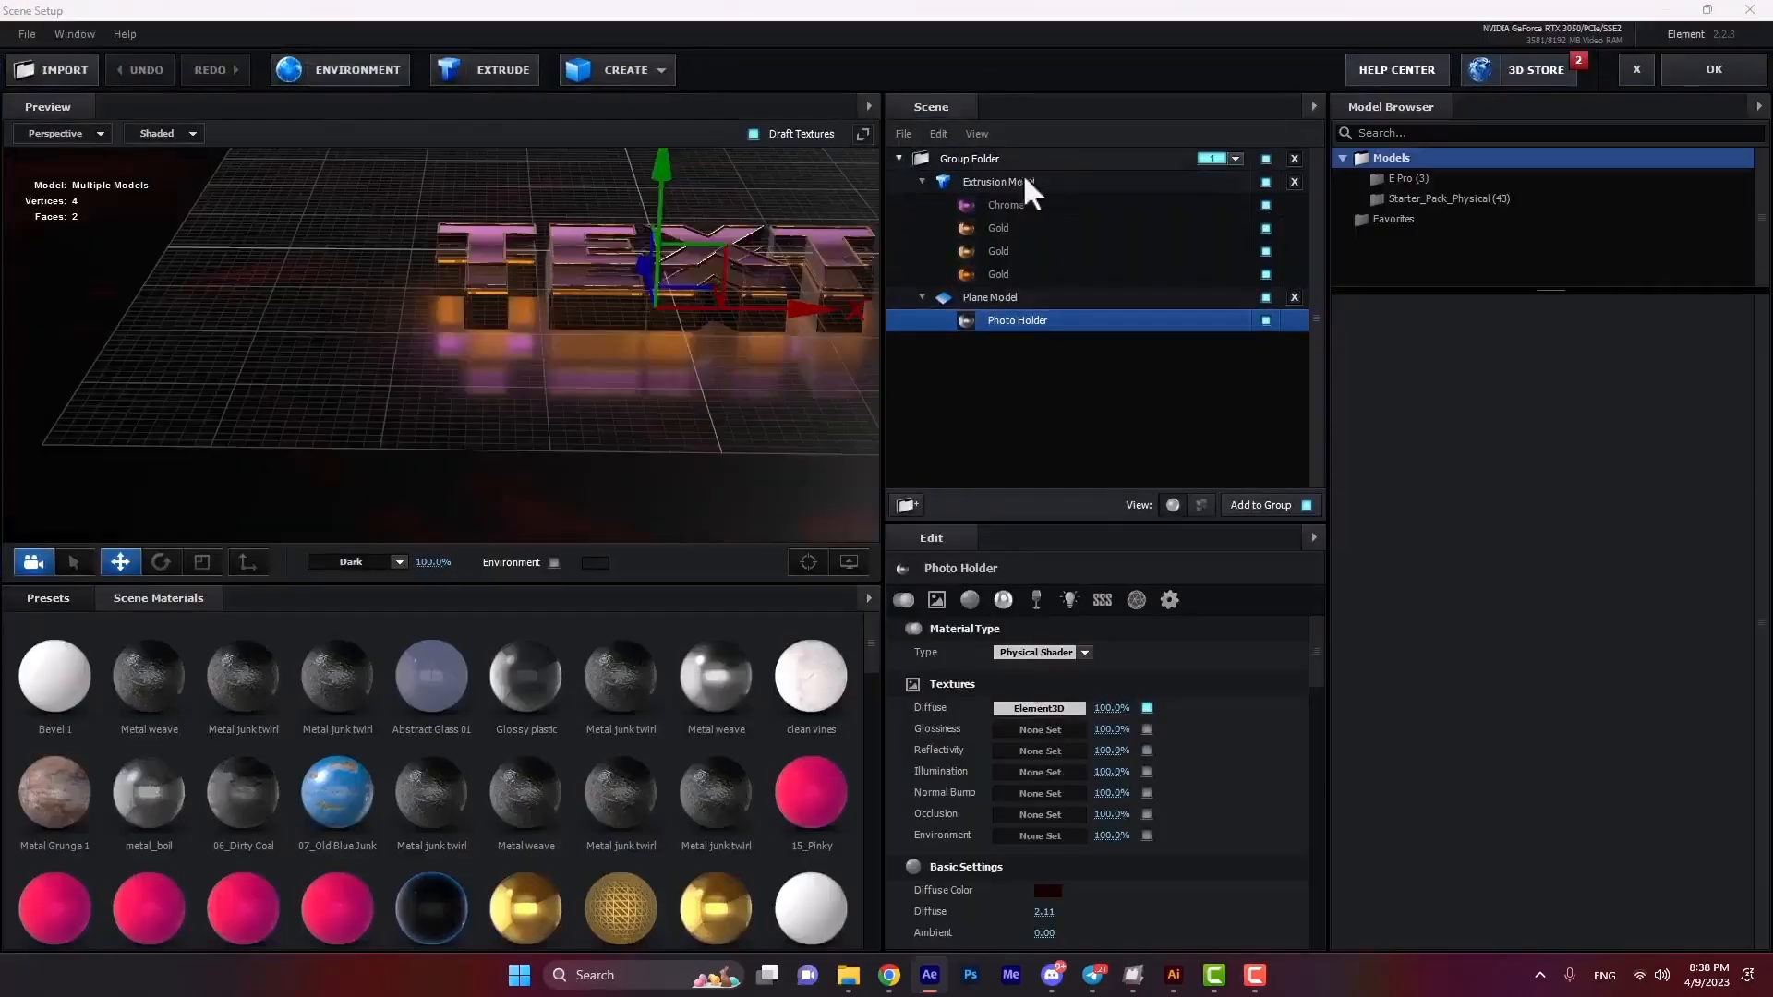
click(1025, 181)
drag(604, 338, 513, 406)
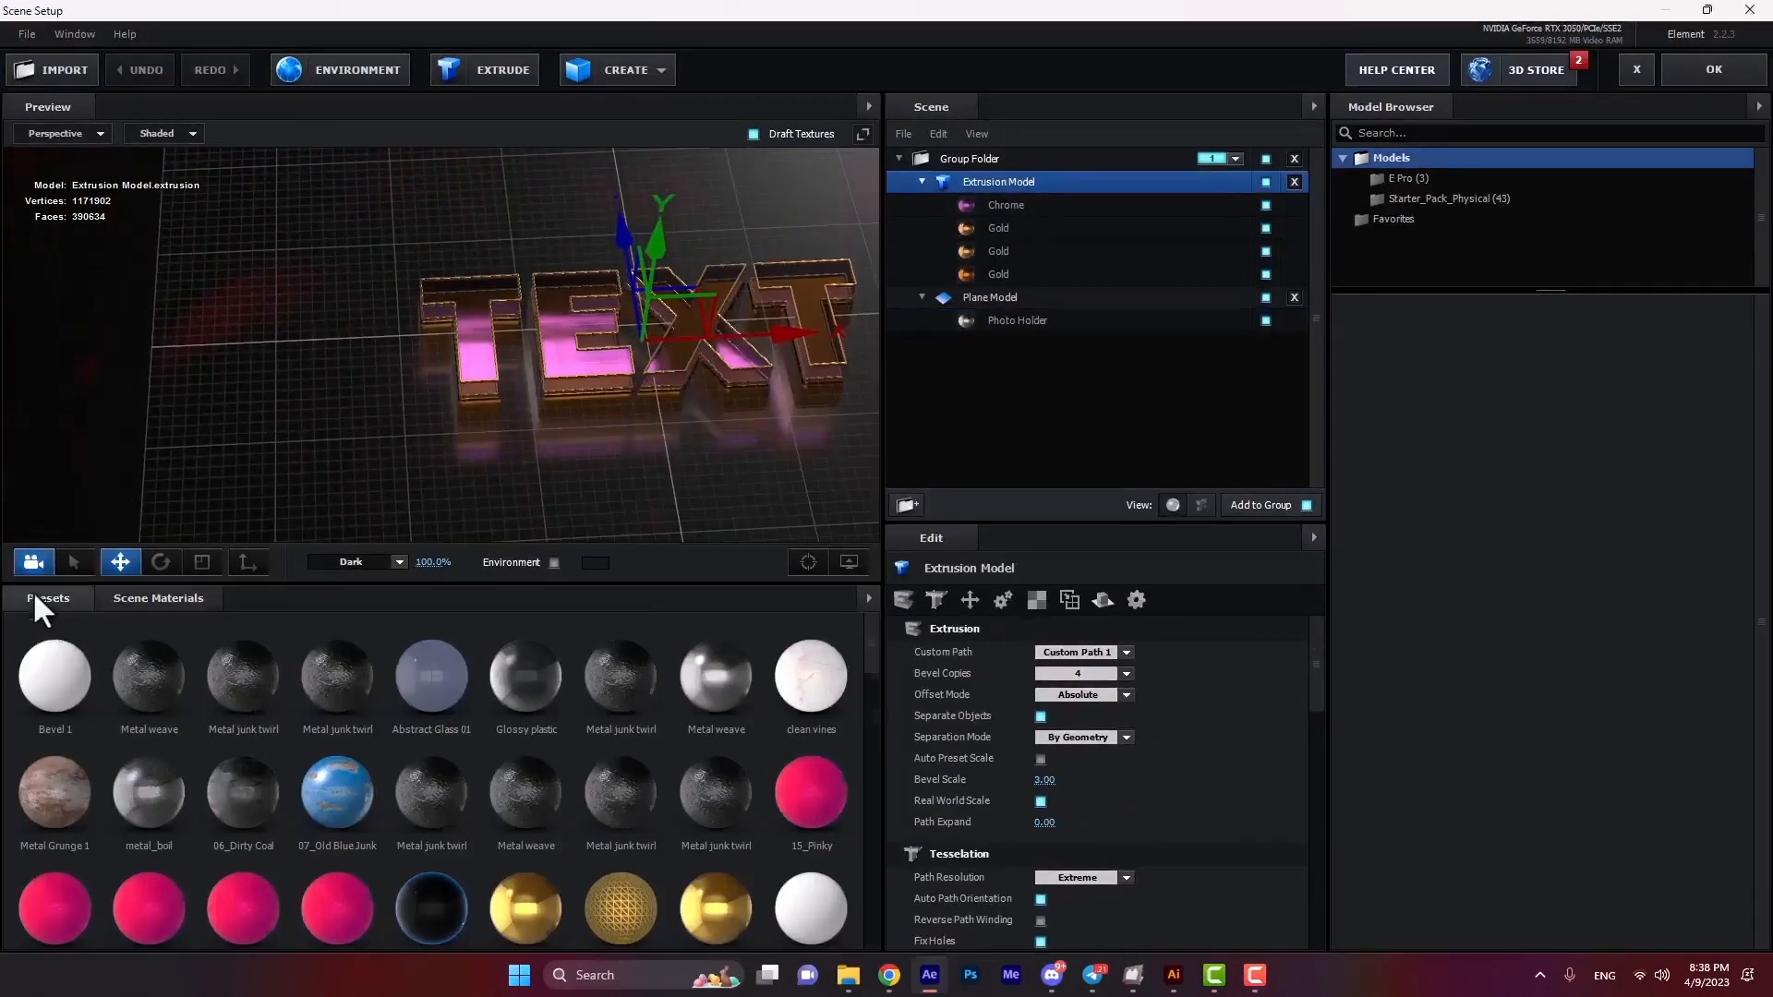
Apply the Bevel 21 preset from the E Pro bevels to the Extrusion Model and inspect the text from several angles.
click(32, 590)
click(53, 622)
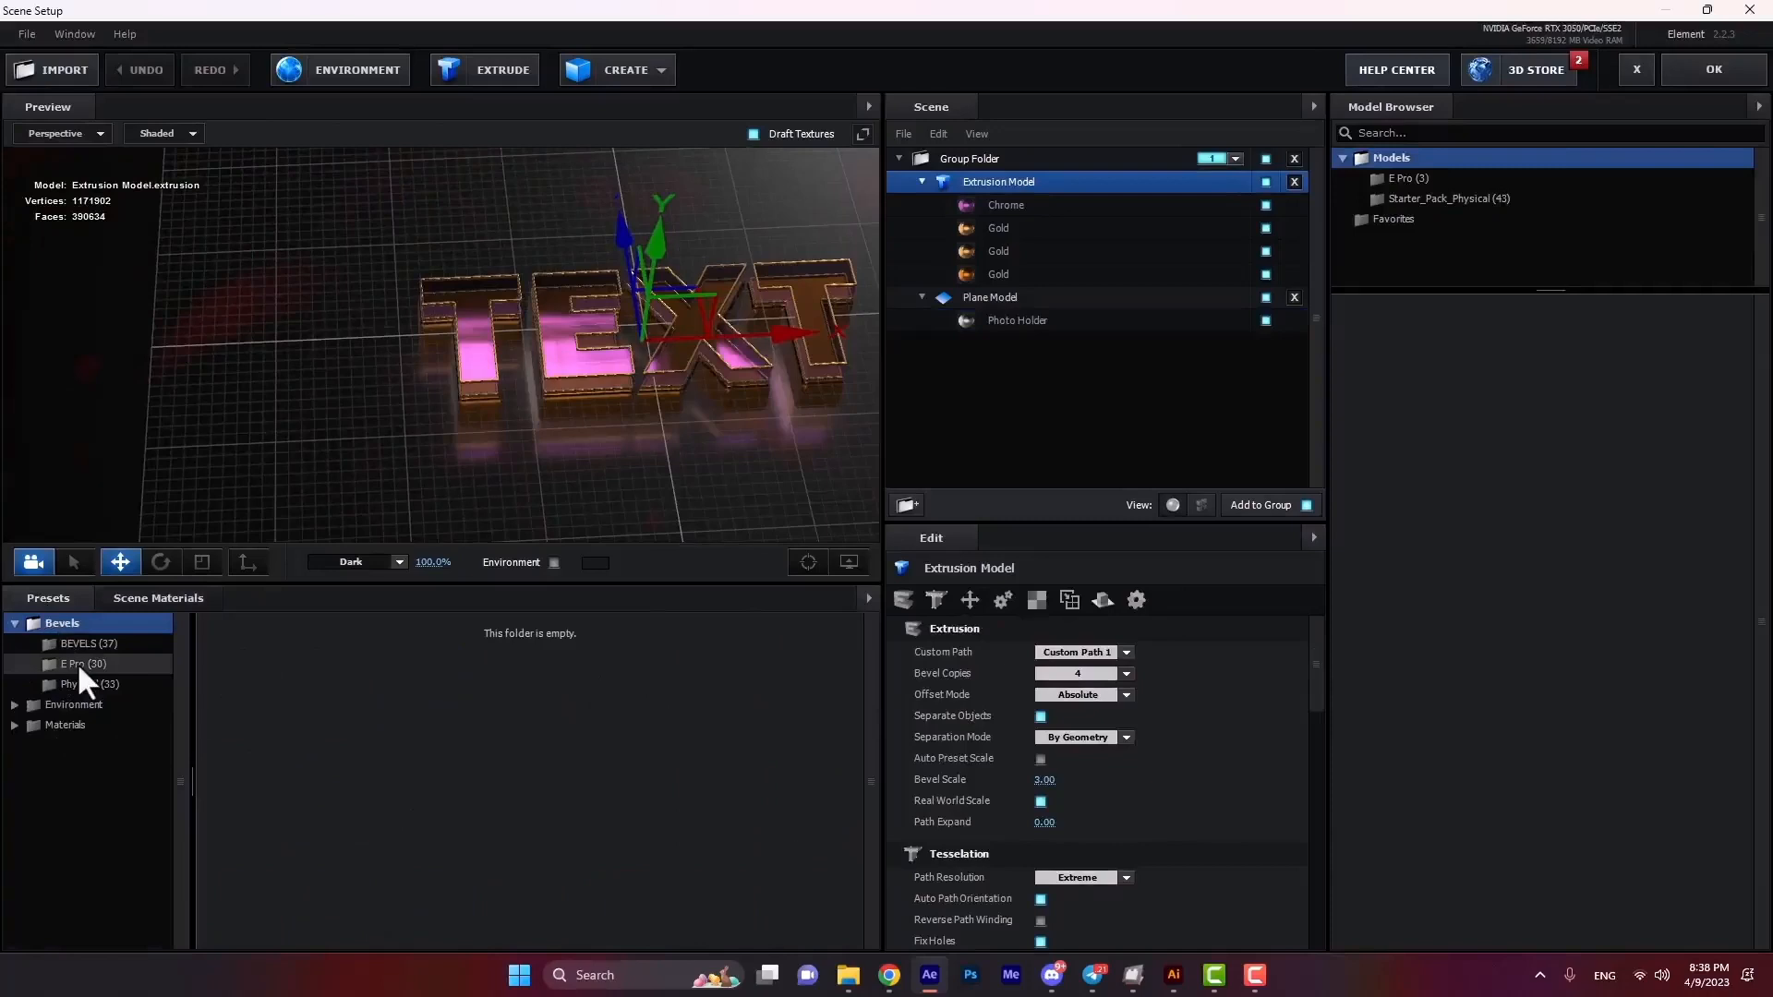
click(76, 663)
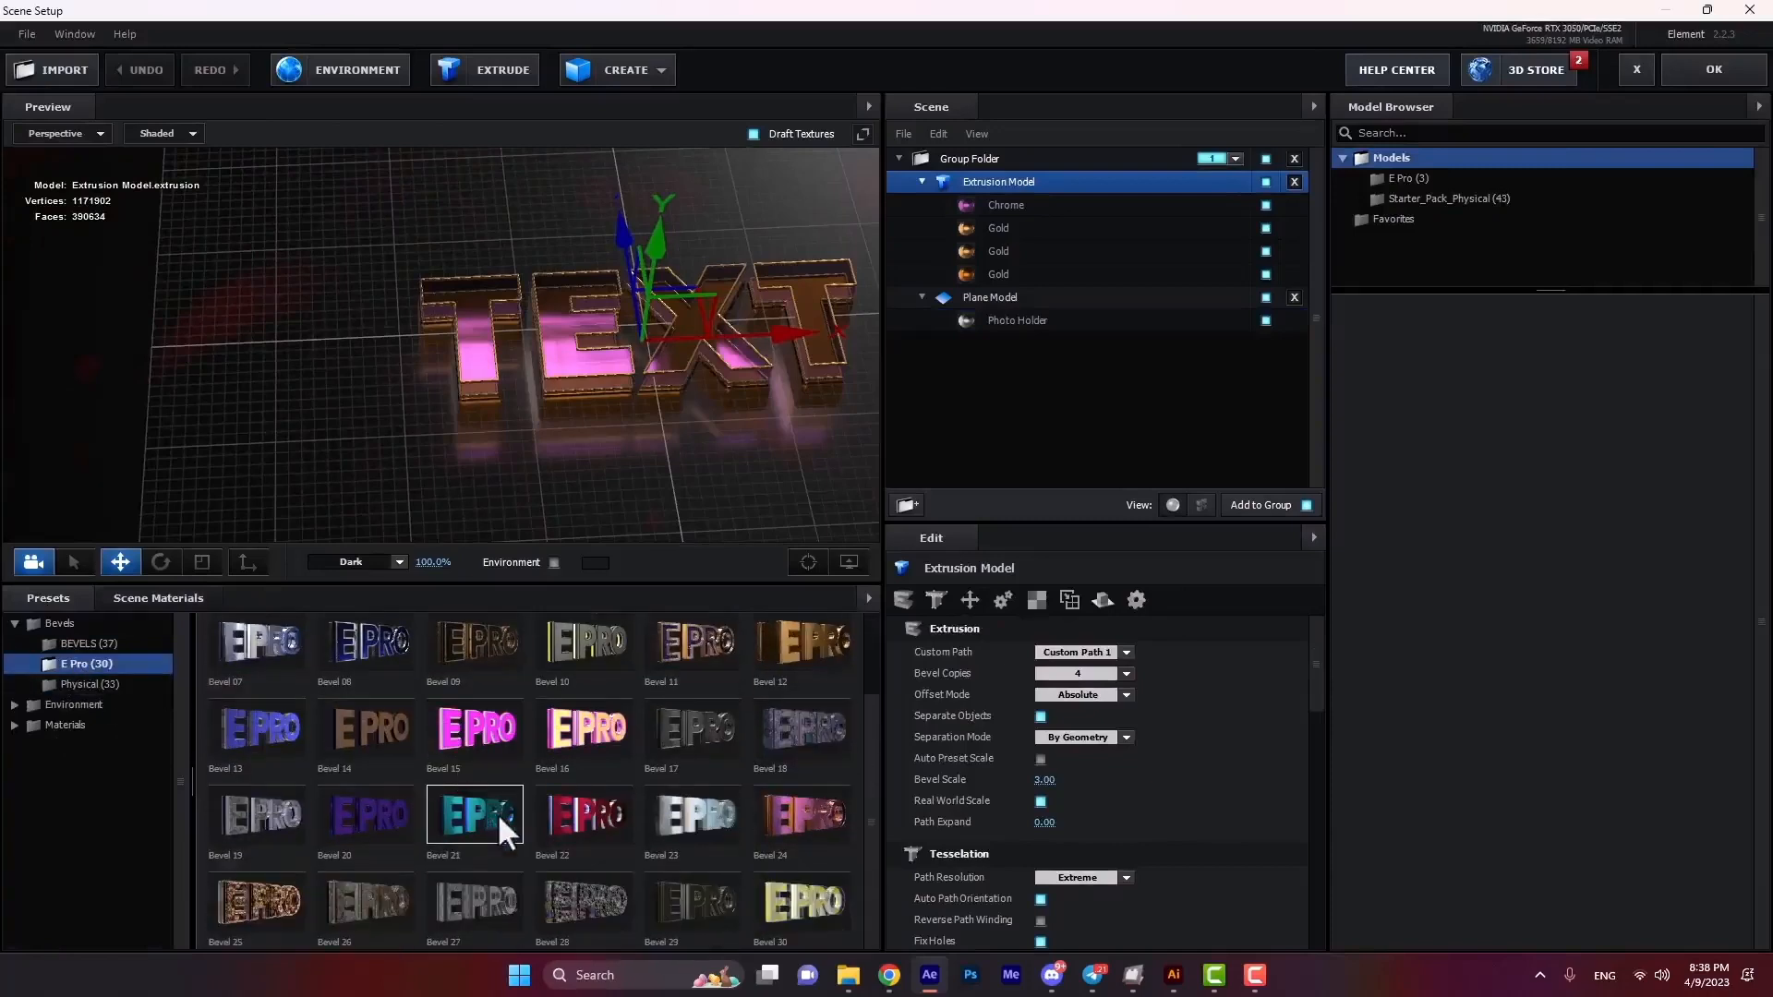
drag(495, 818, 903, 425)
drag(1025, 173, 1016, 180)
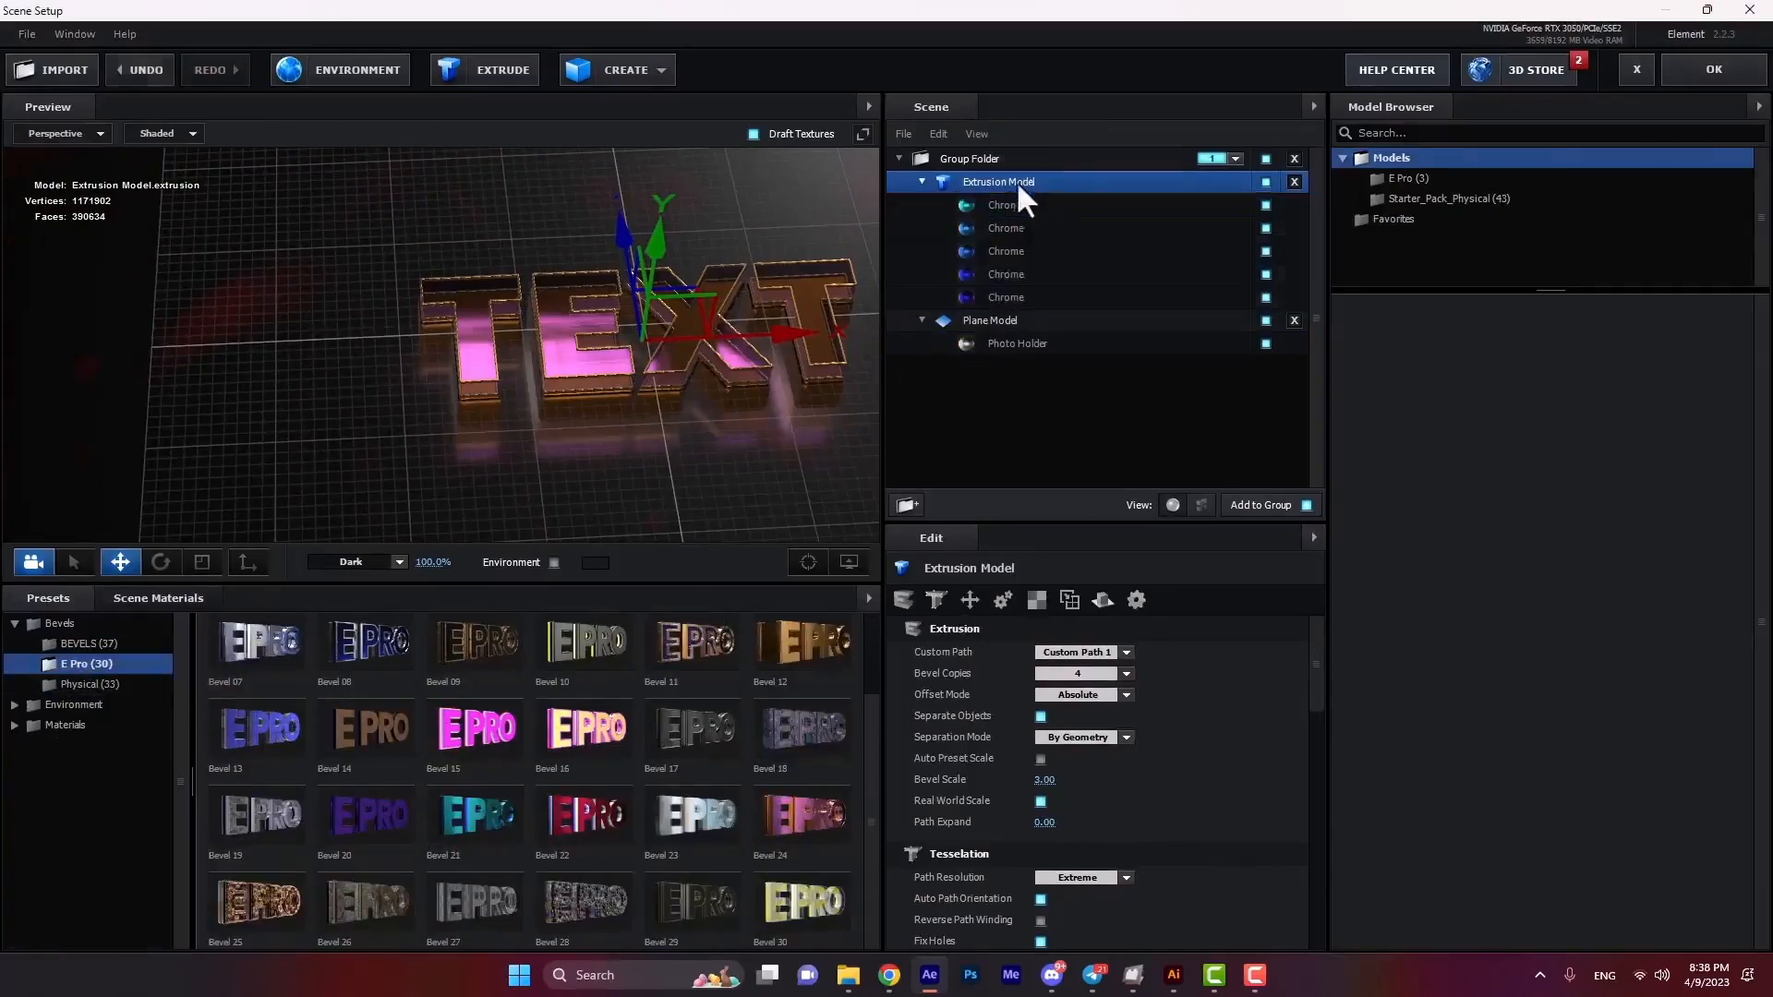
drag(606, 438, 691, 352)
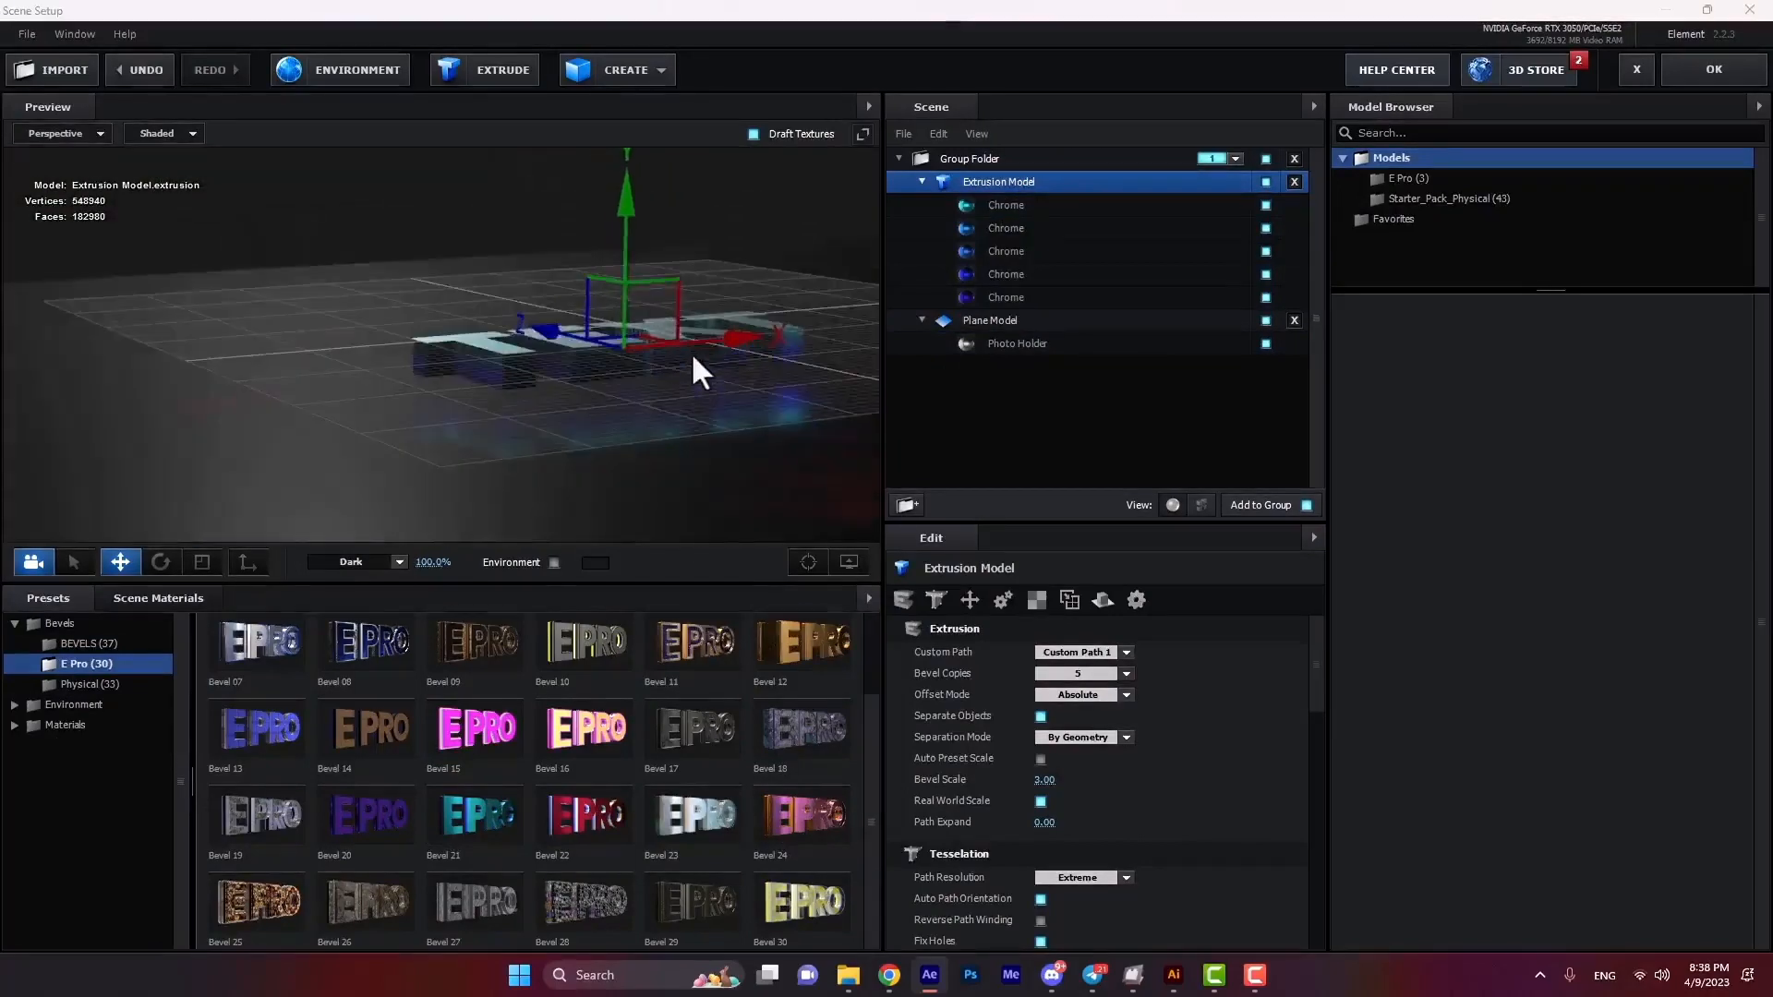
mouse_move(690, 238)
mouse_down()
mouse_move(698, 208)
mouse_move(699, 248)
mouse_up()
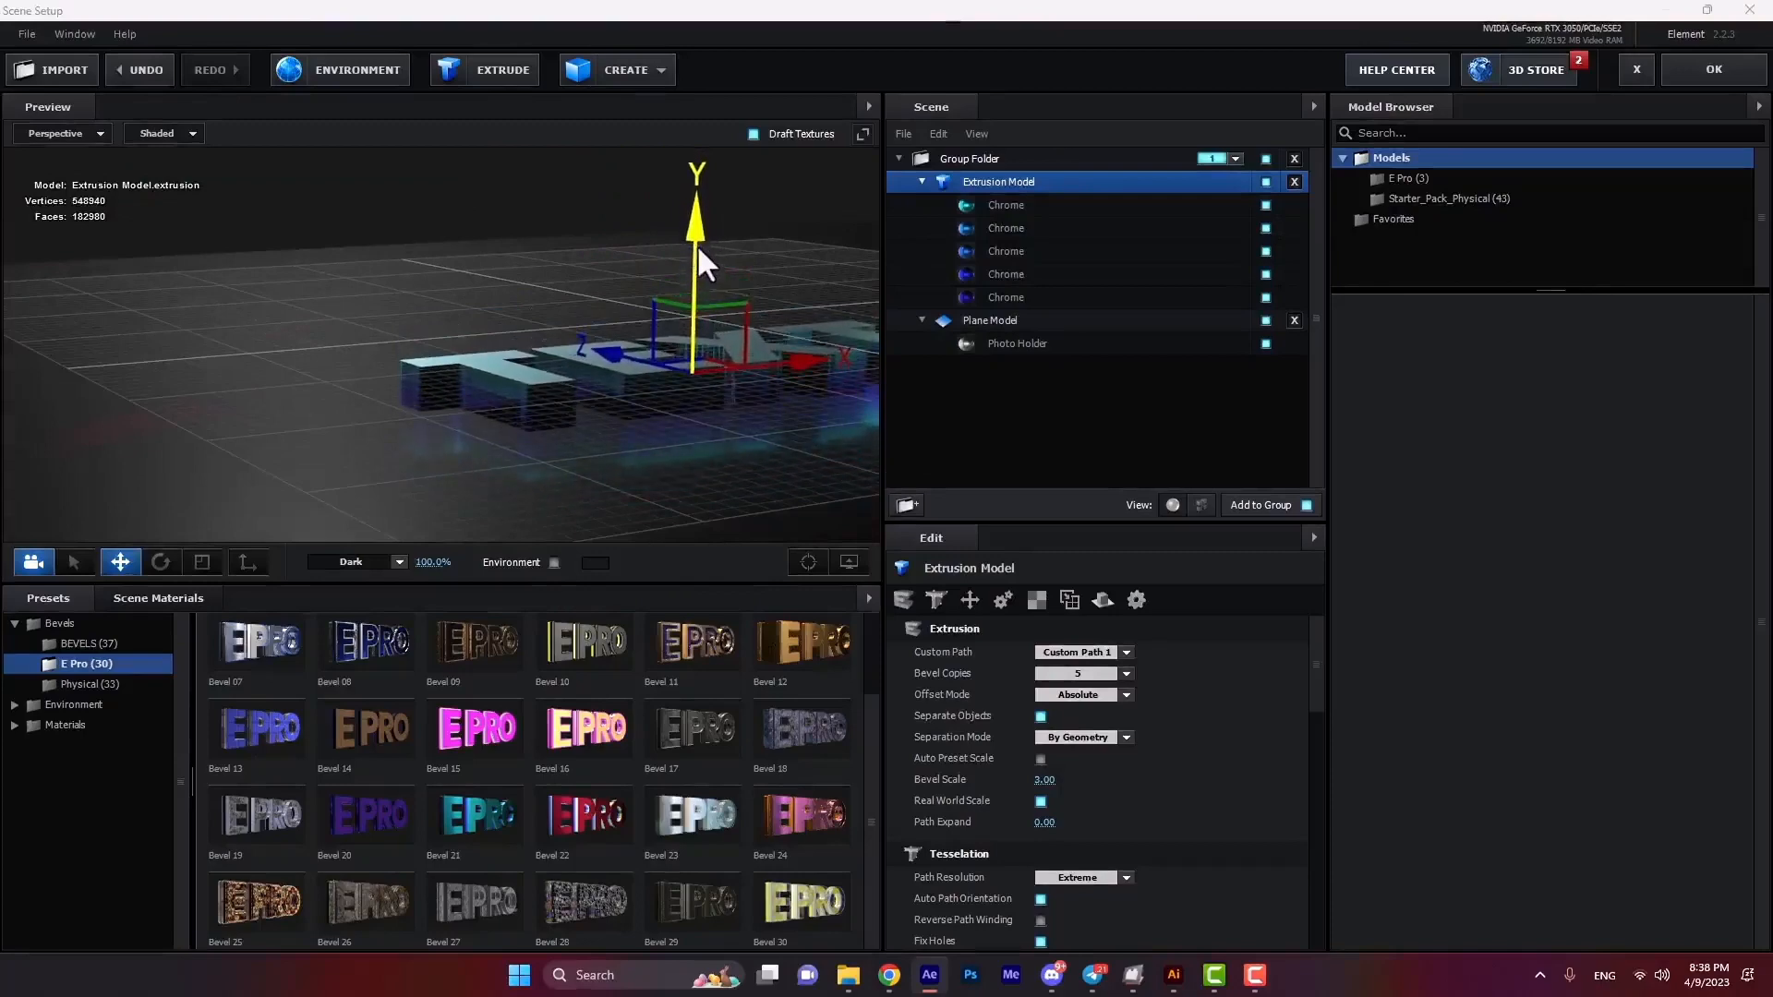
drag(655, 414, 657, 547)
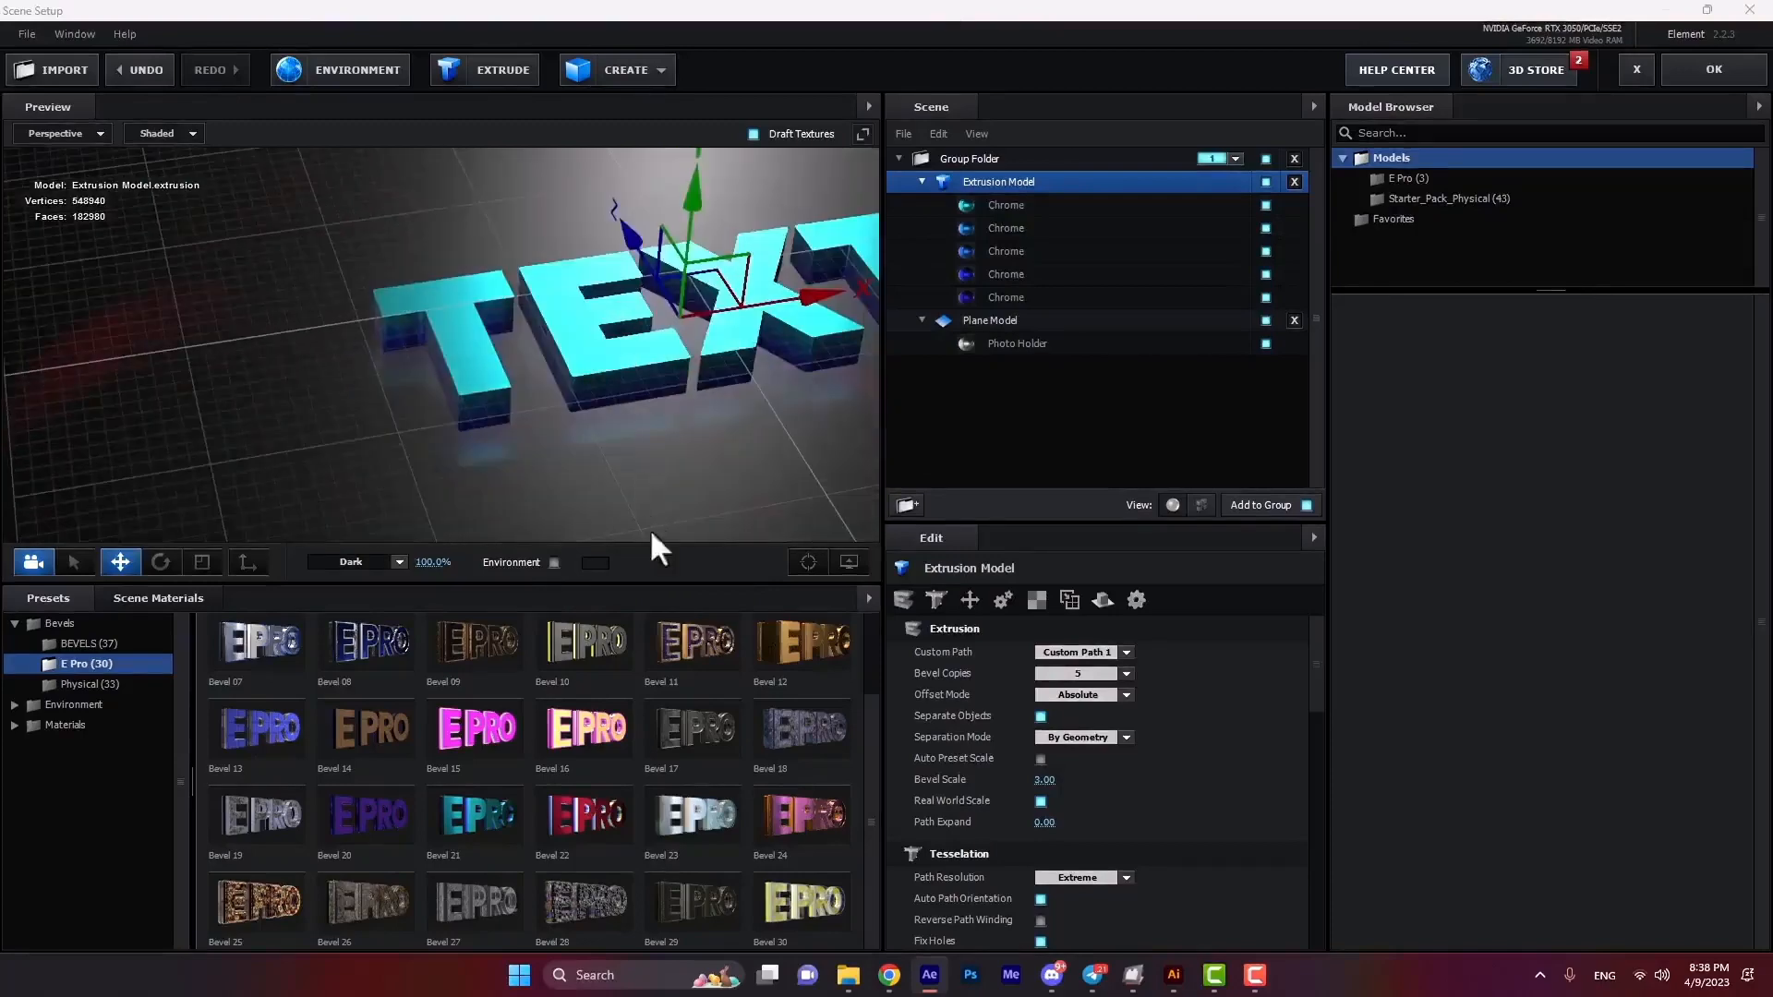
Accept the Scene Setup changes and scrub through the Intro composition from 0:00:02:14 to preview the new bevel.
click(1700, 74)
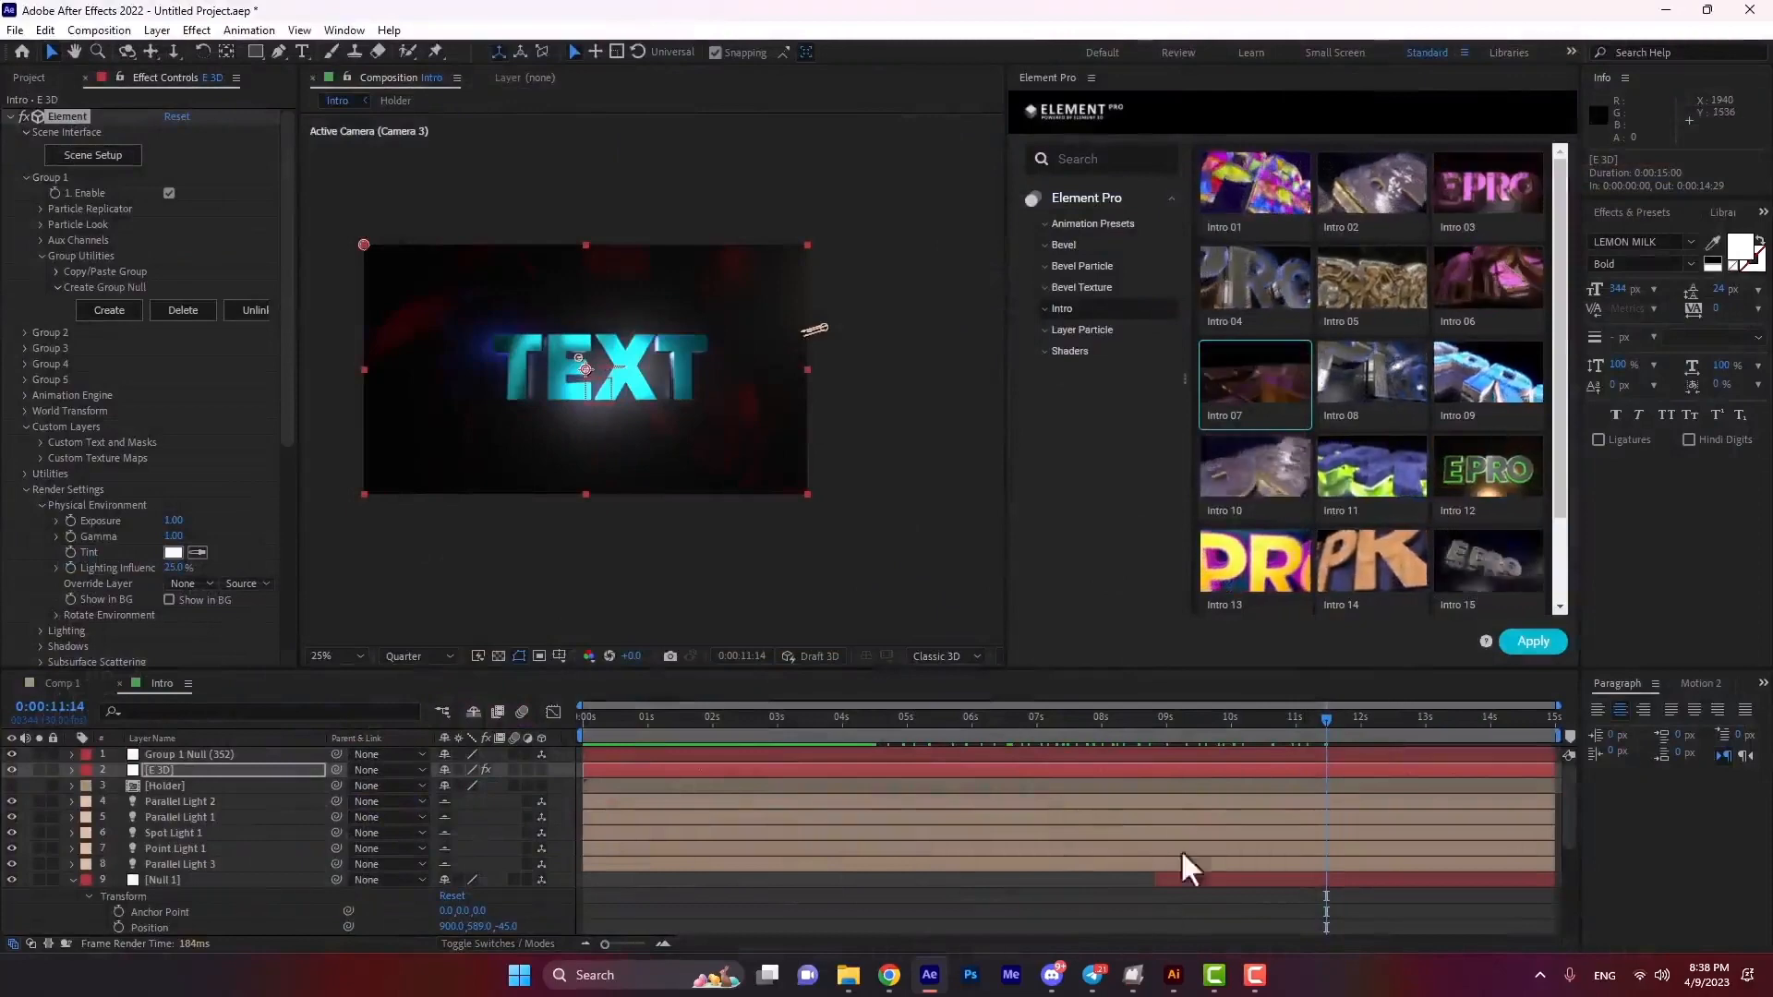
click(744, 717)
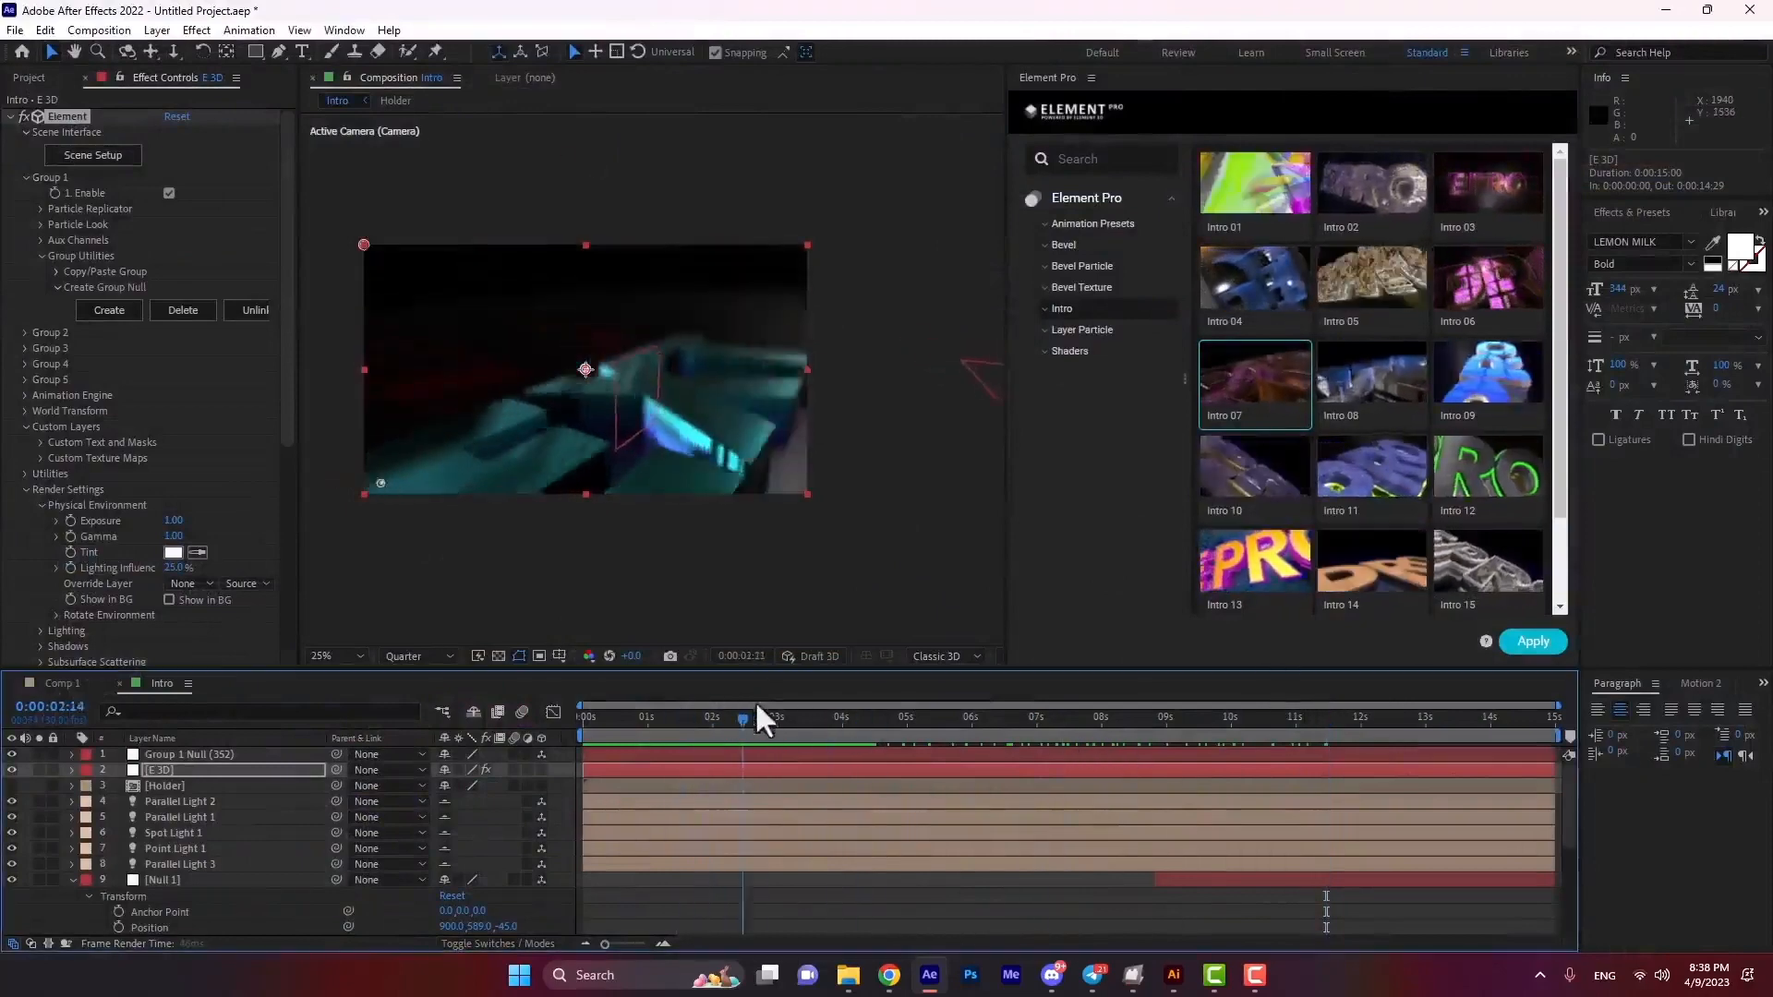
drag(755, 702, 1142, 716)
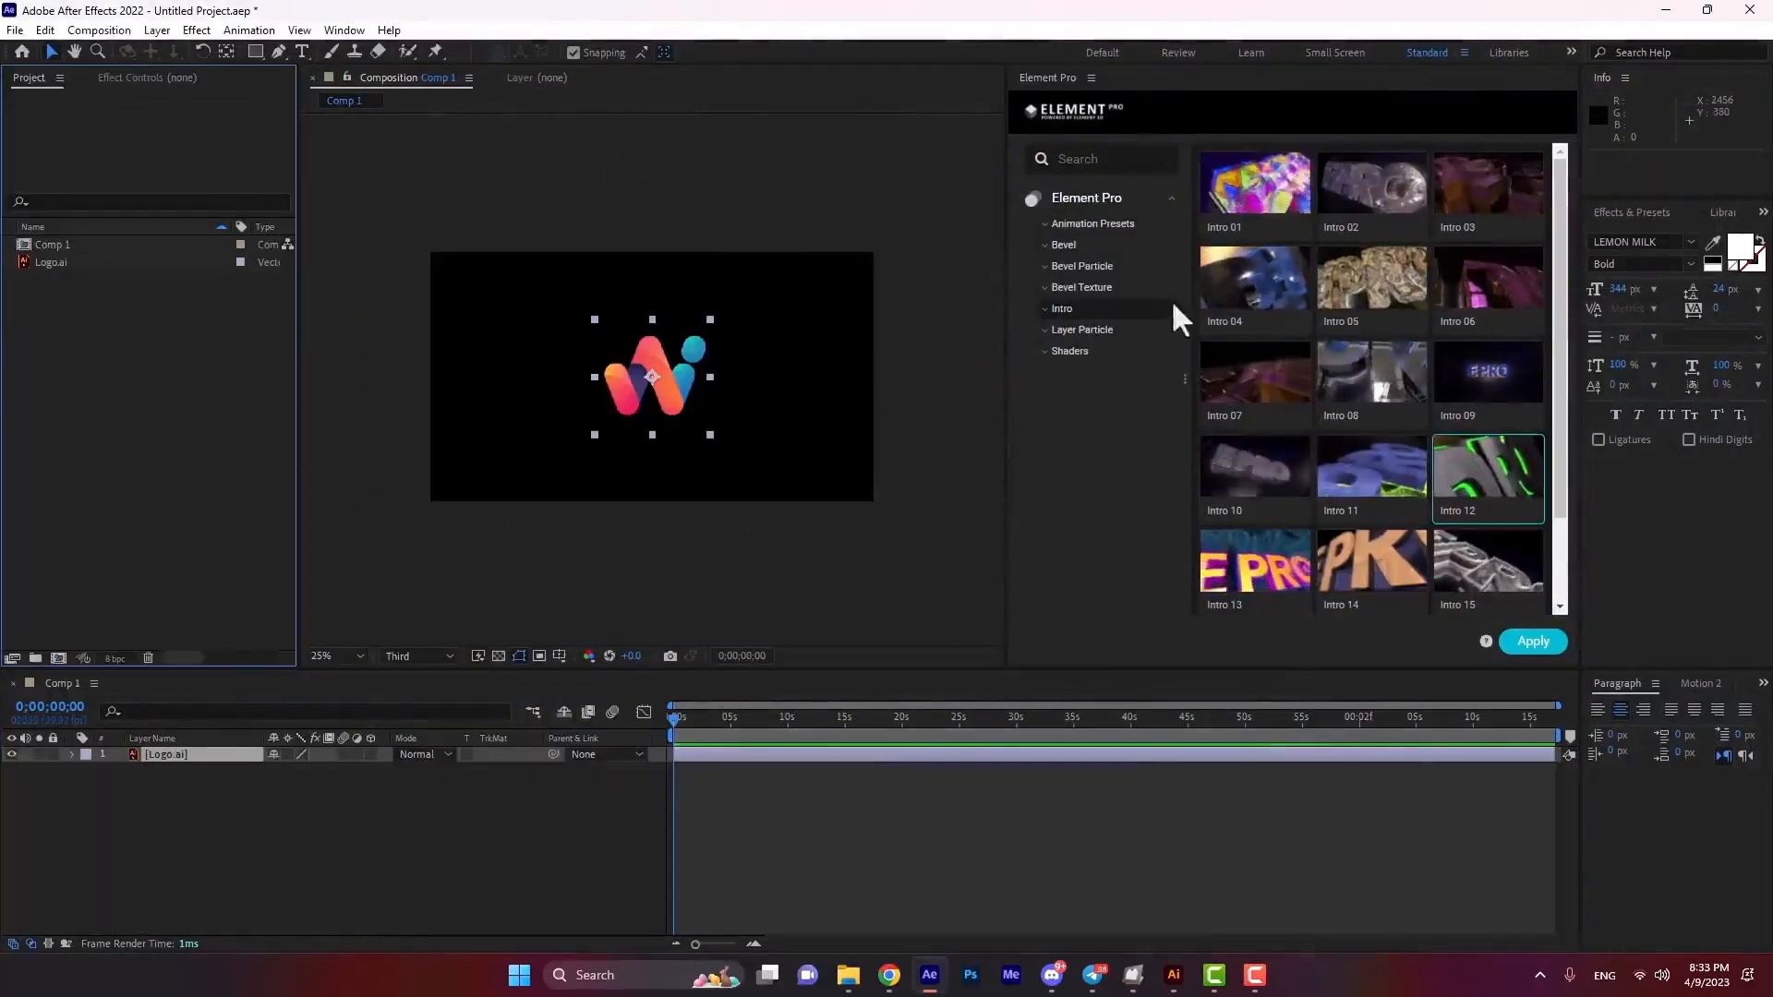
Apply the Intro 12 preset to the Logo.ai layer in Comp 1 with the default auto-trace settings.
drag(1559, 320, 1570, 225)
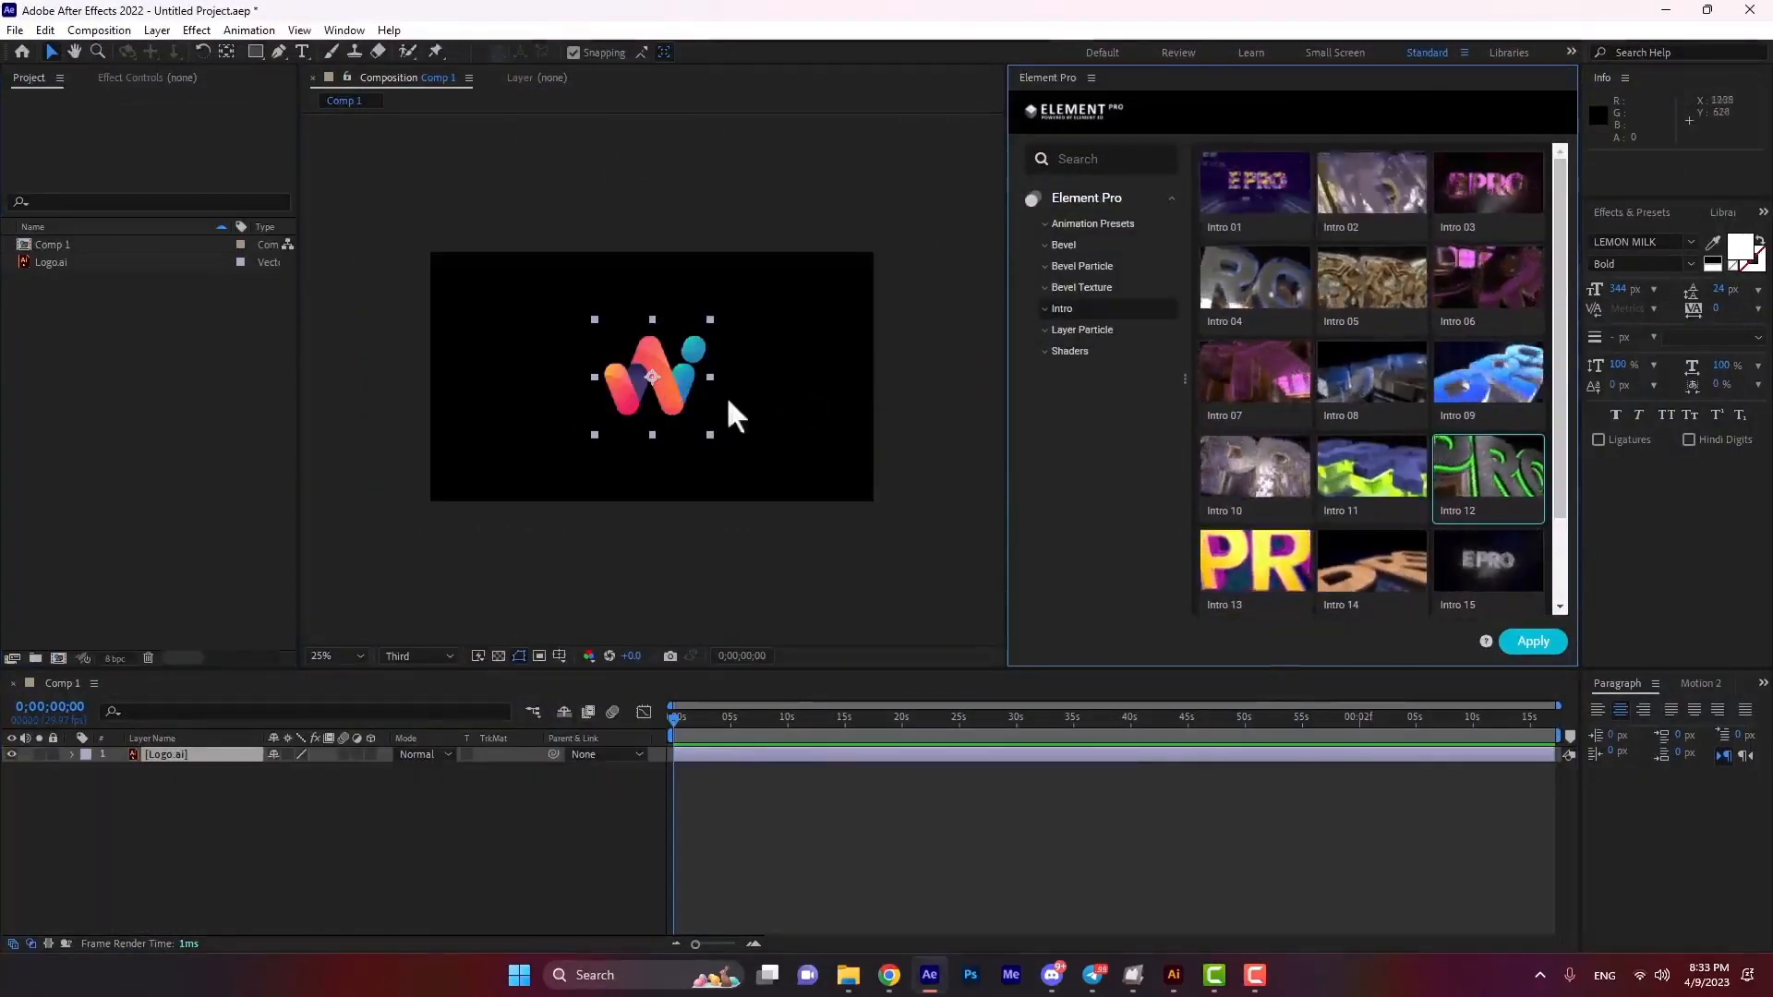
click(672, 384)
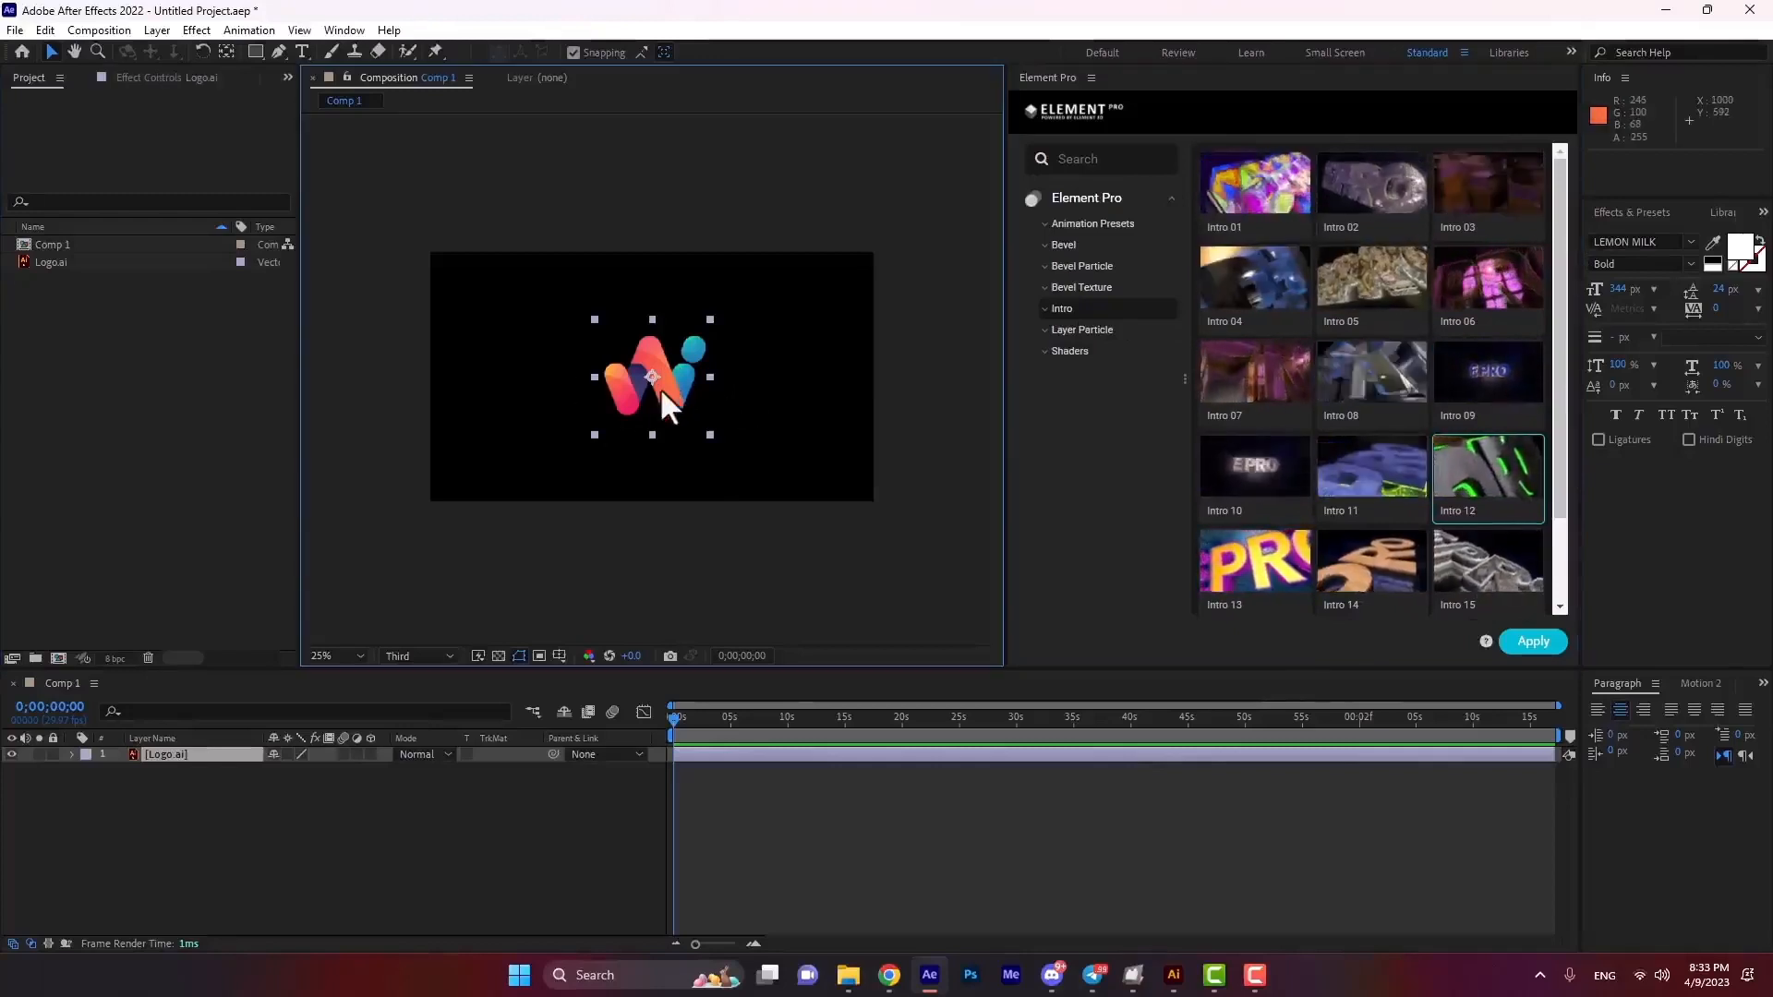
click(1504, 468)
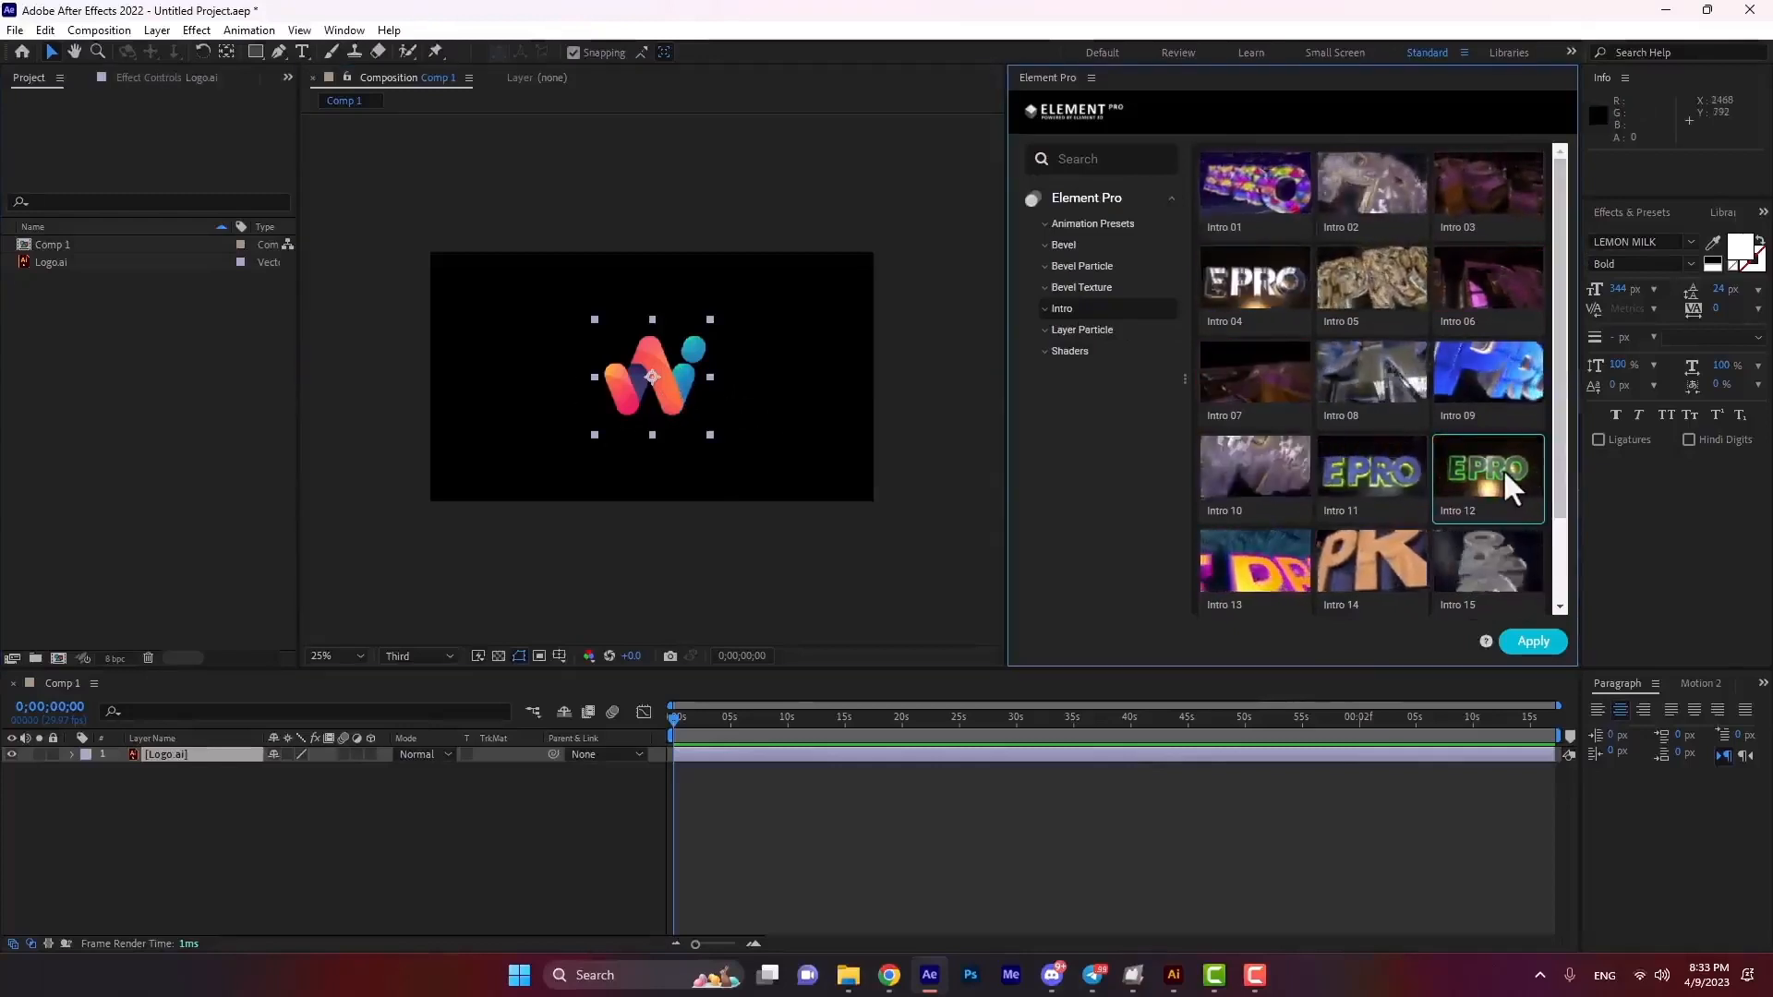
click(1535, 642)
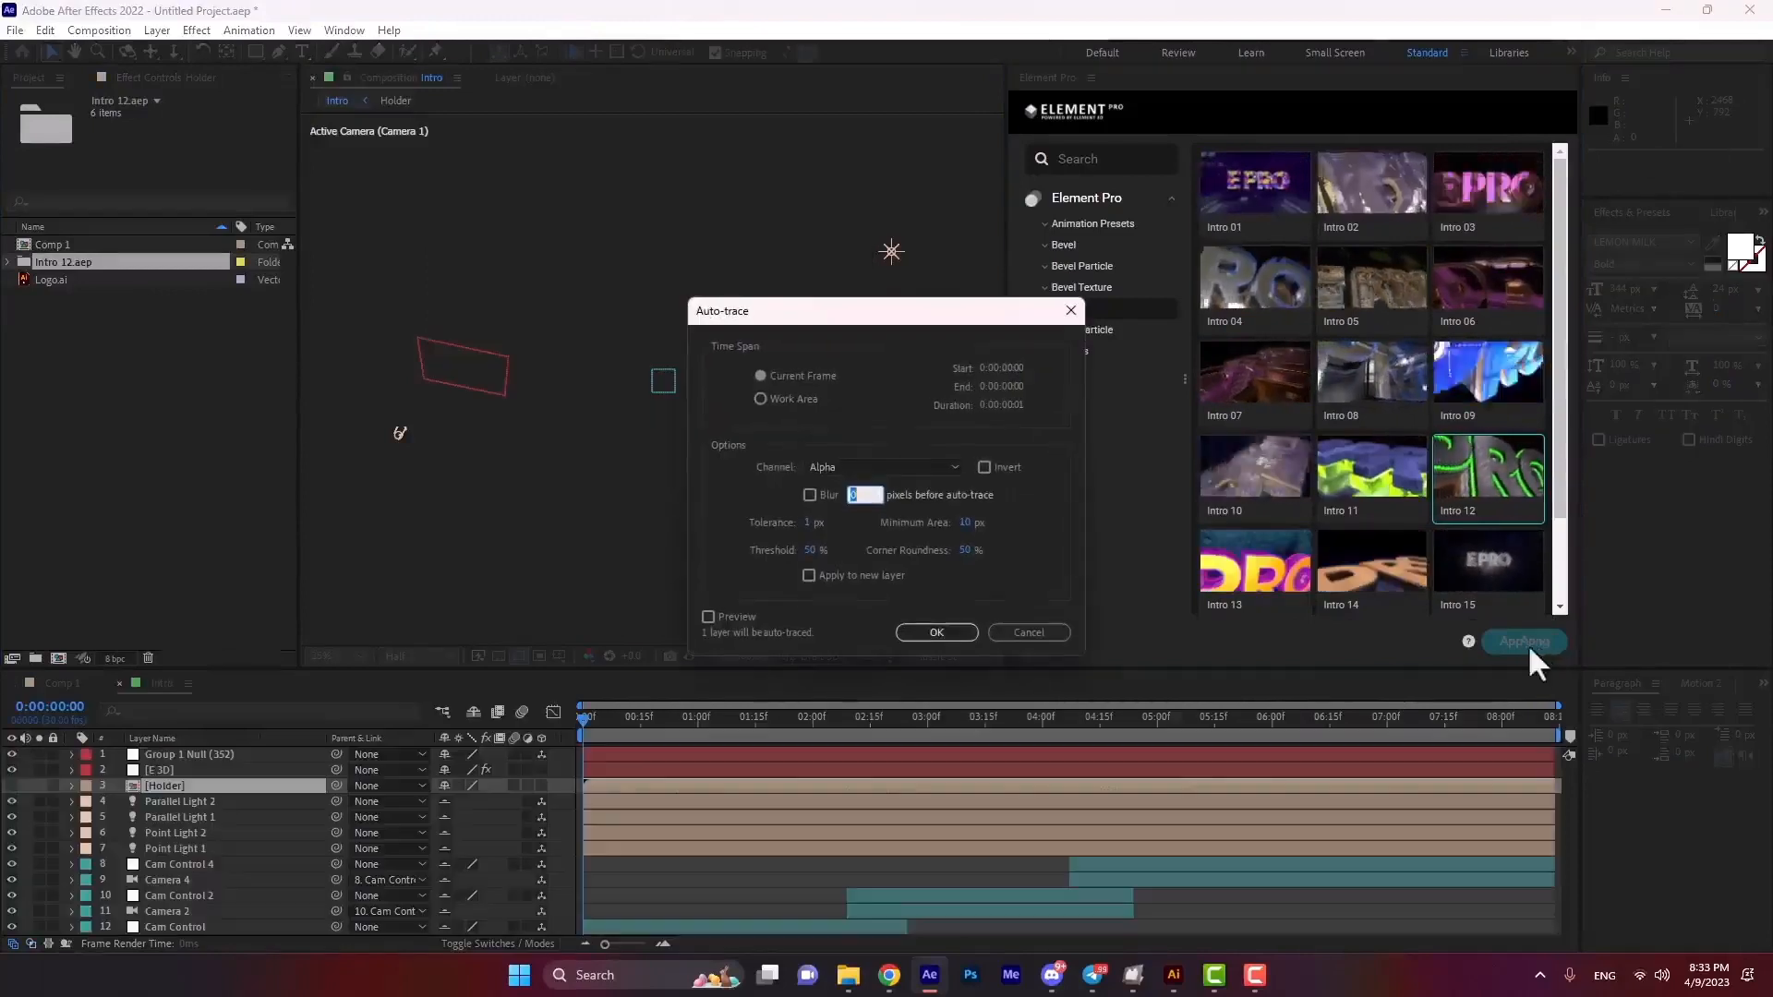
click(922, 635)
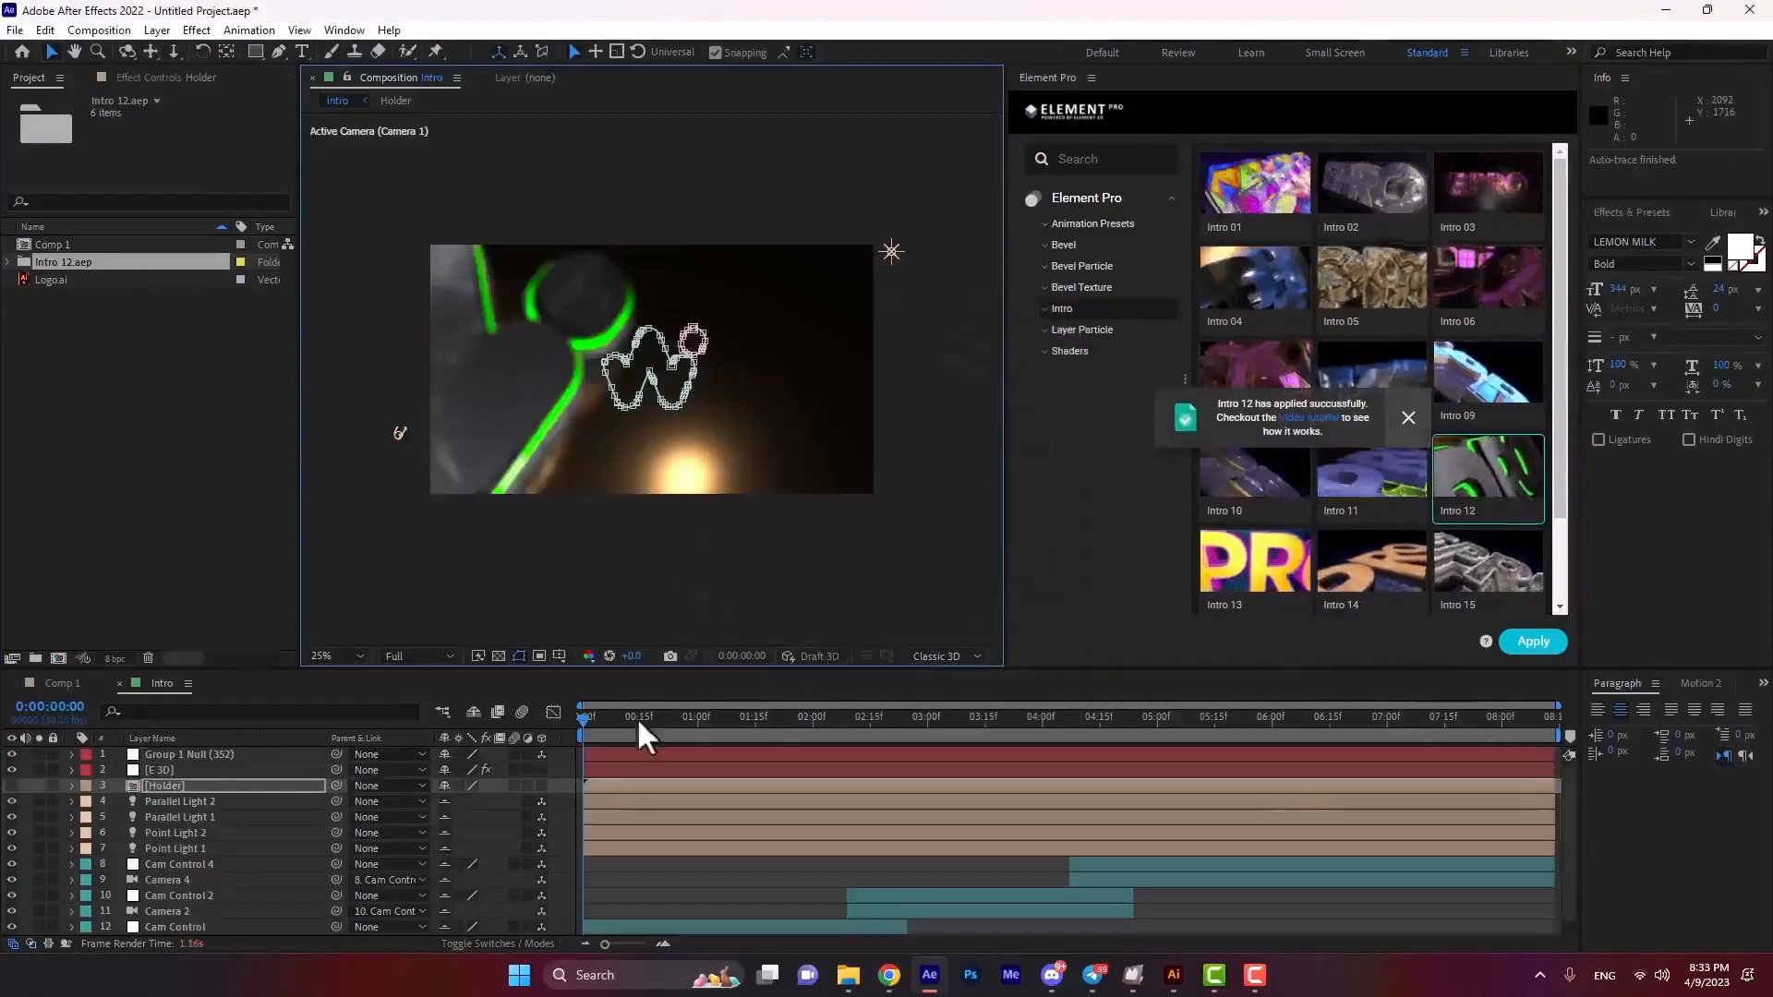
Set the logo intro's preview resolution to Quarter and scrub the composition to 0:00:05:10.
click(430, 657)
click(418, 760)
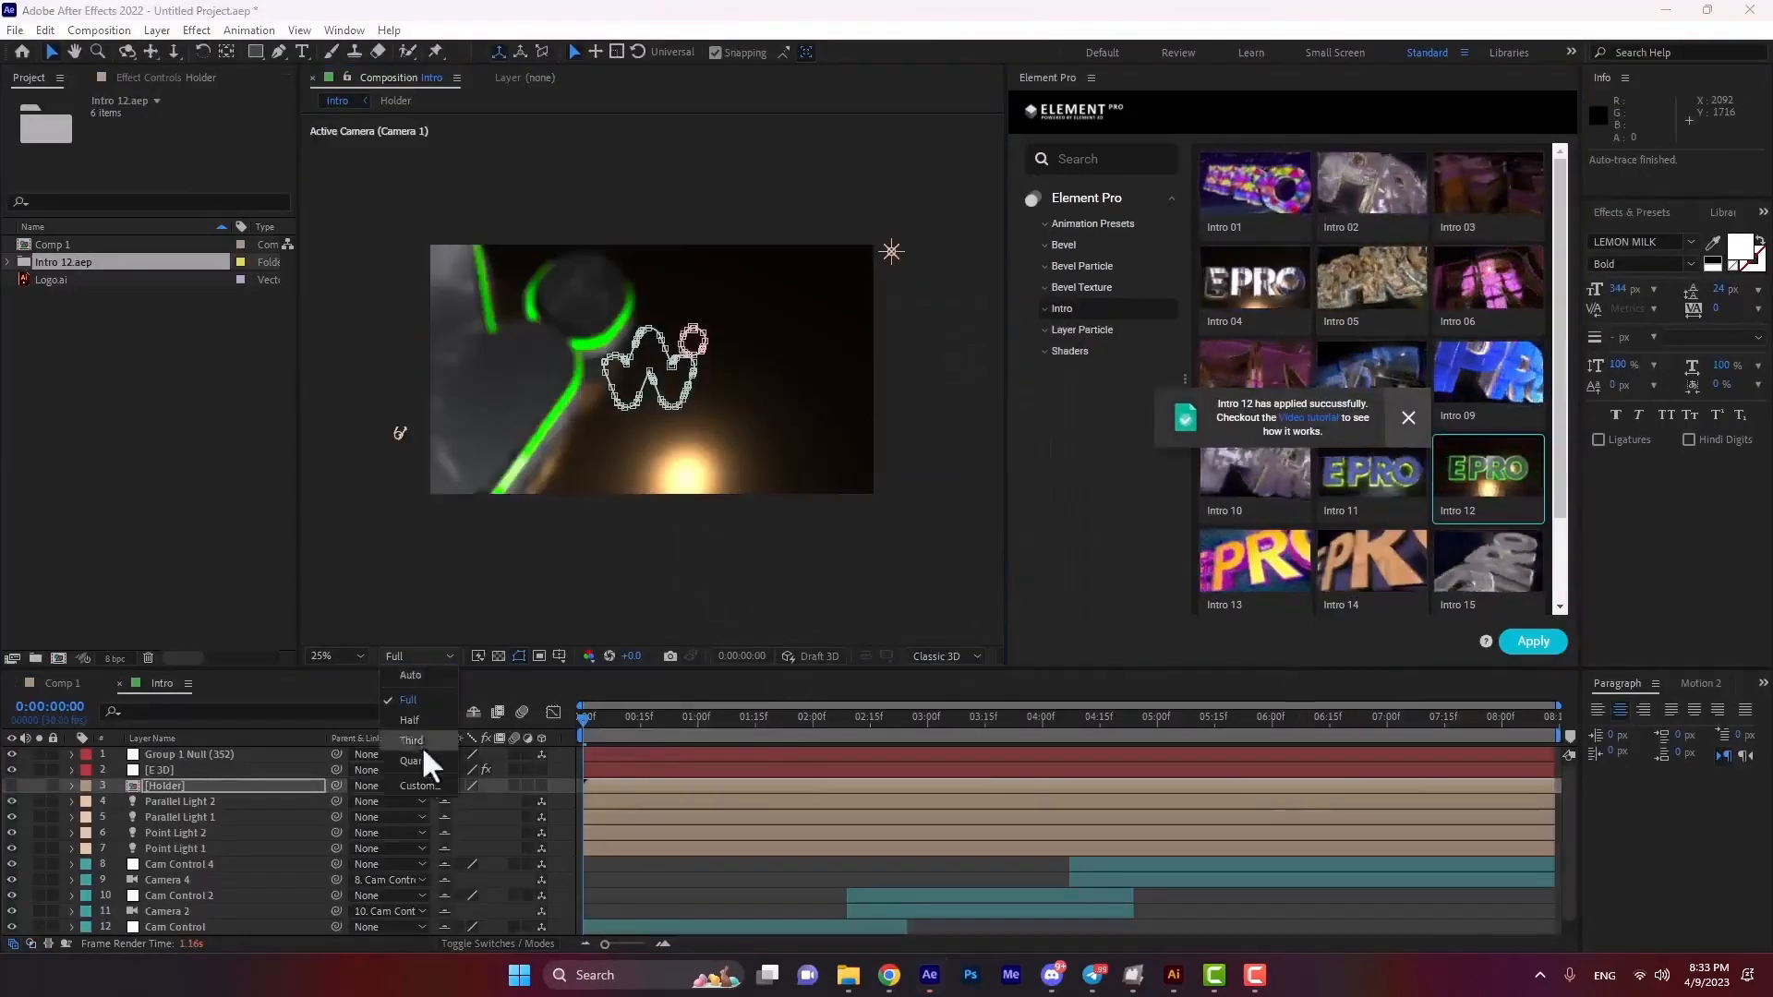
drag(596, 721, 1194, 746)
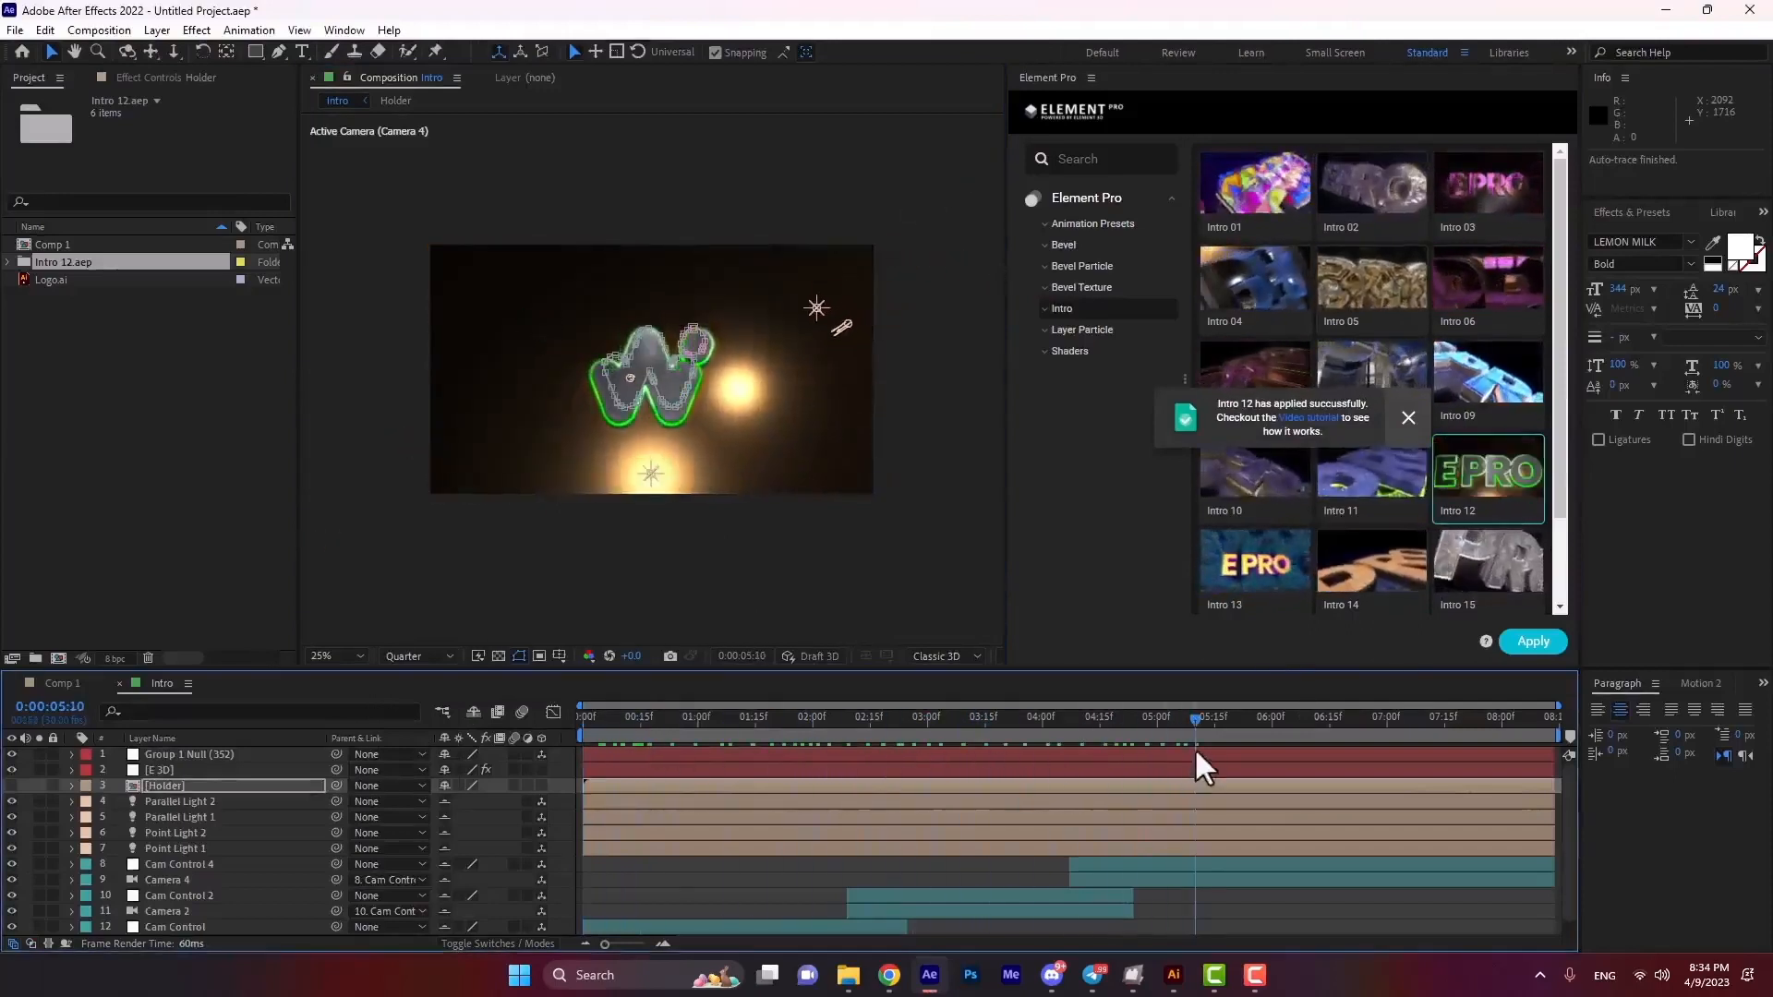
Open the Element Scene Setup of the E 3D layer in the logo intro composition.
click(167, 769)
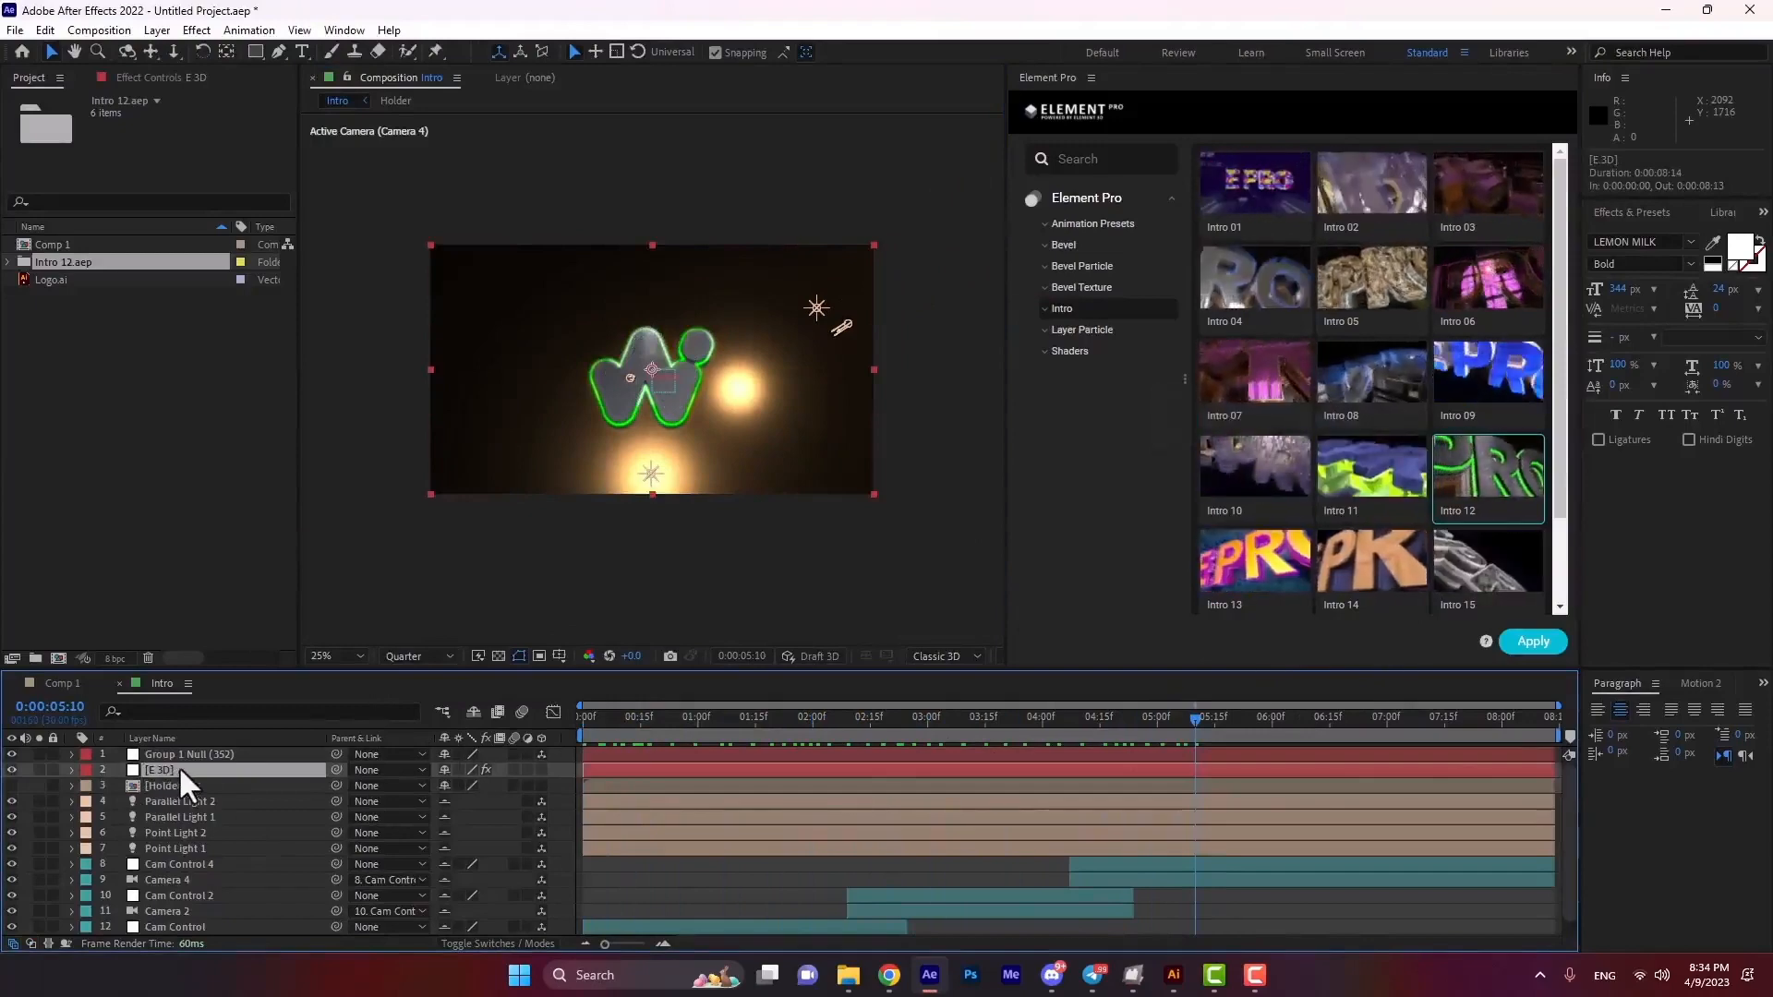
click(148, 77)
click(109, 157)
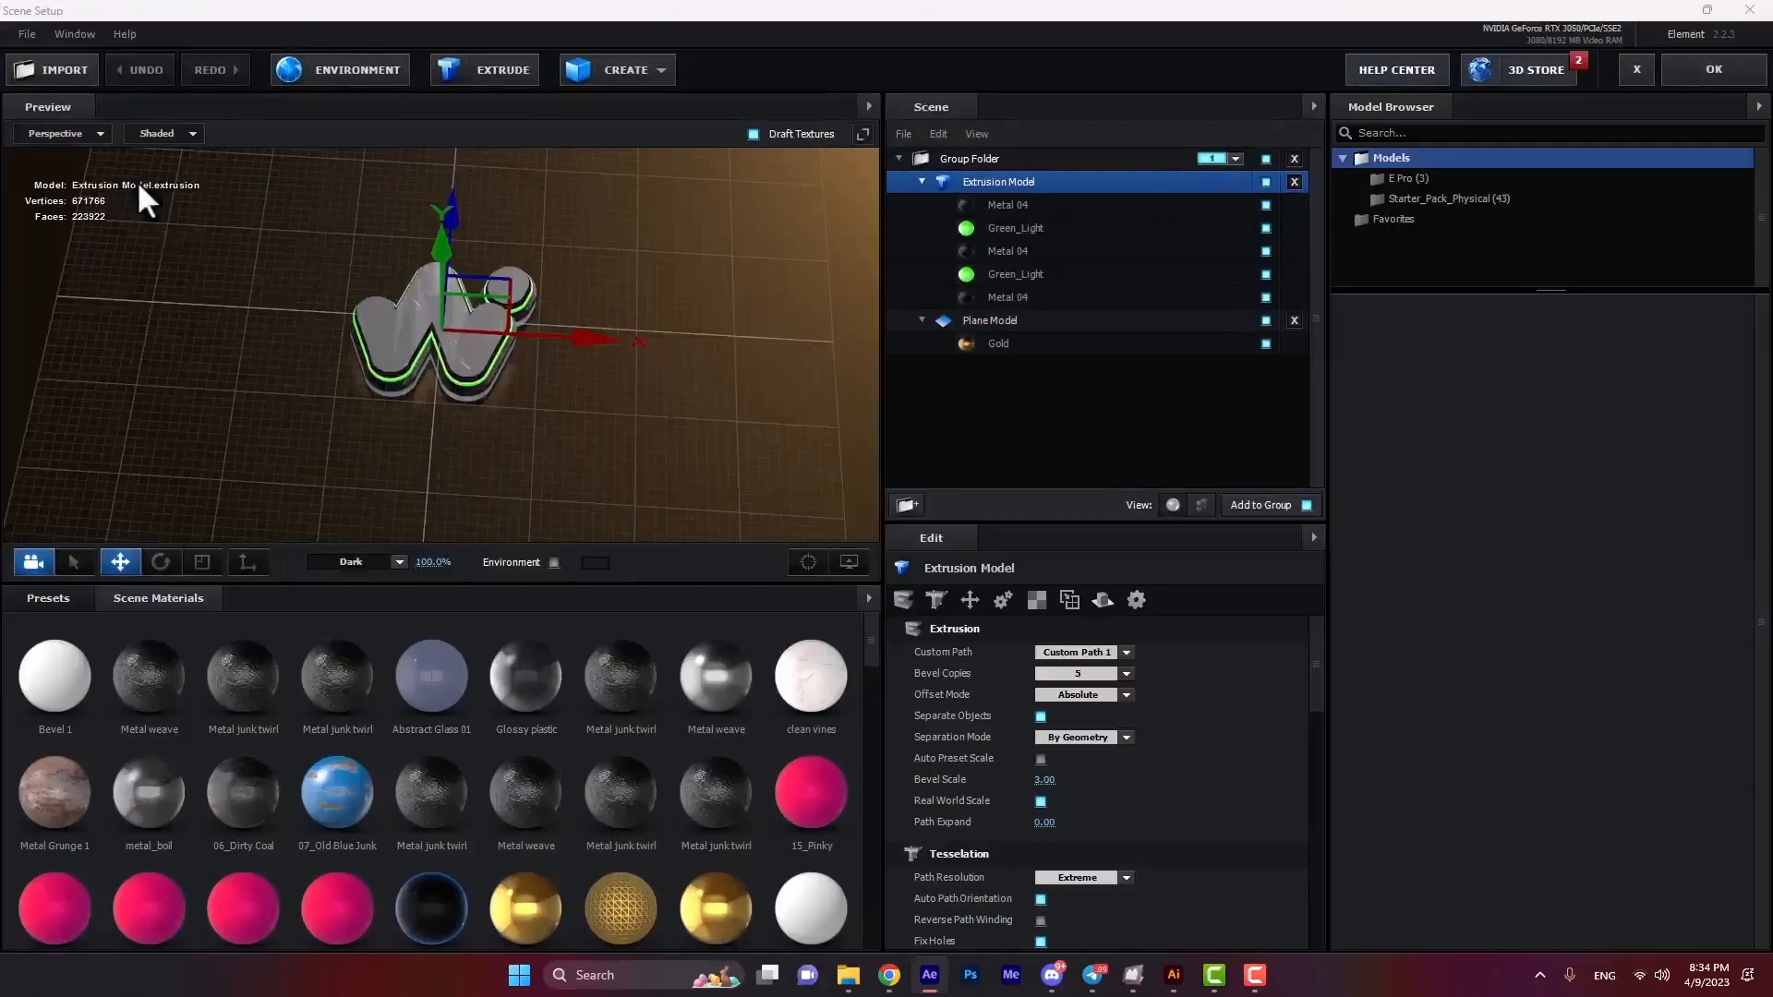
Switch the first Metal 04 material of the Extrusion Model off and back on to identify which logo surface it covers.
click(997, 207)
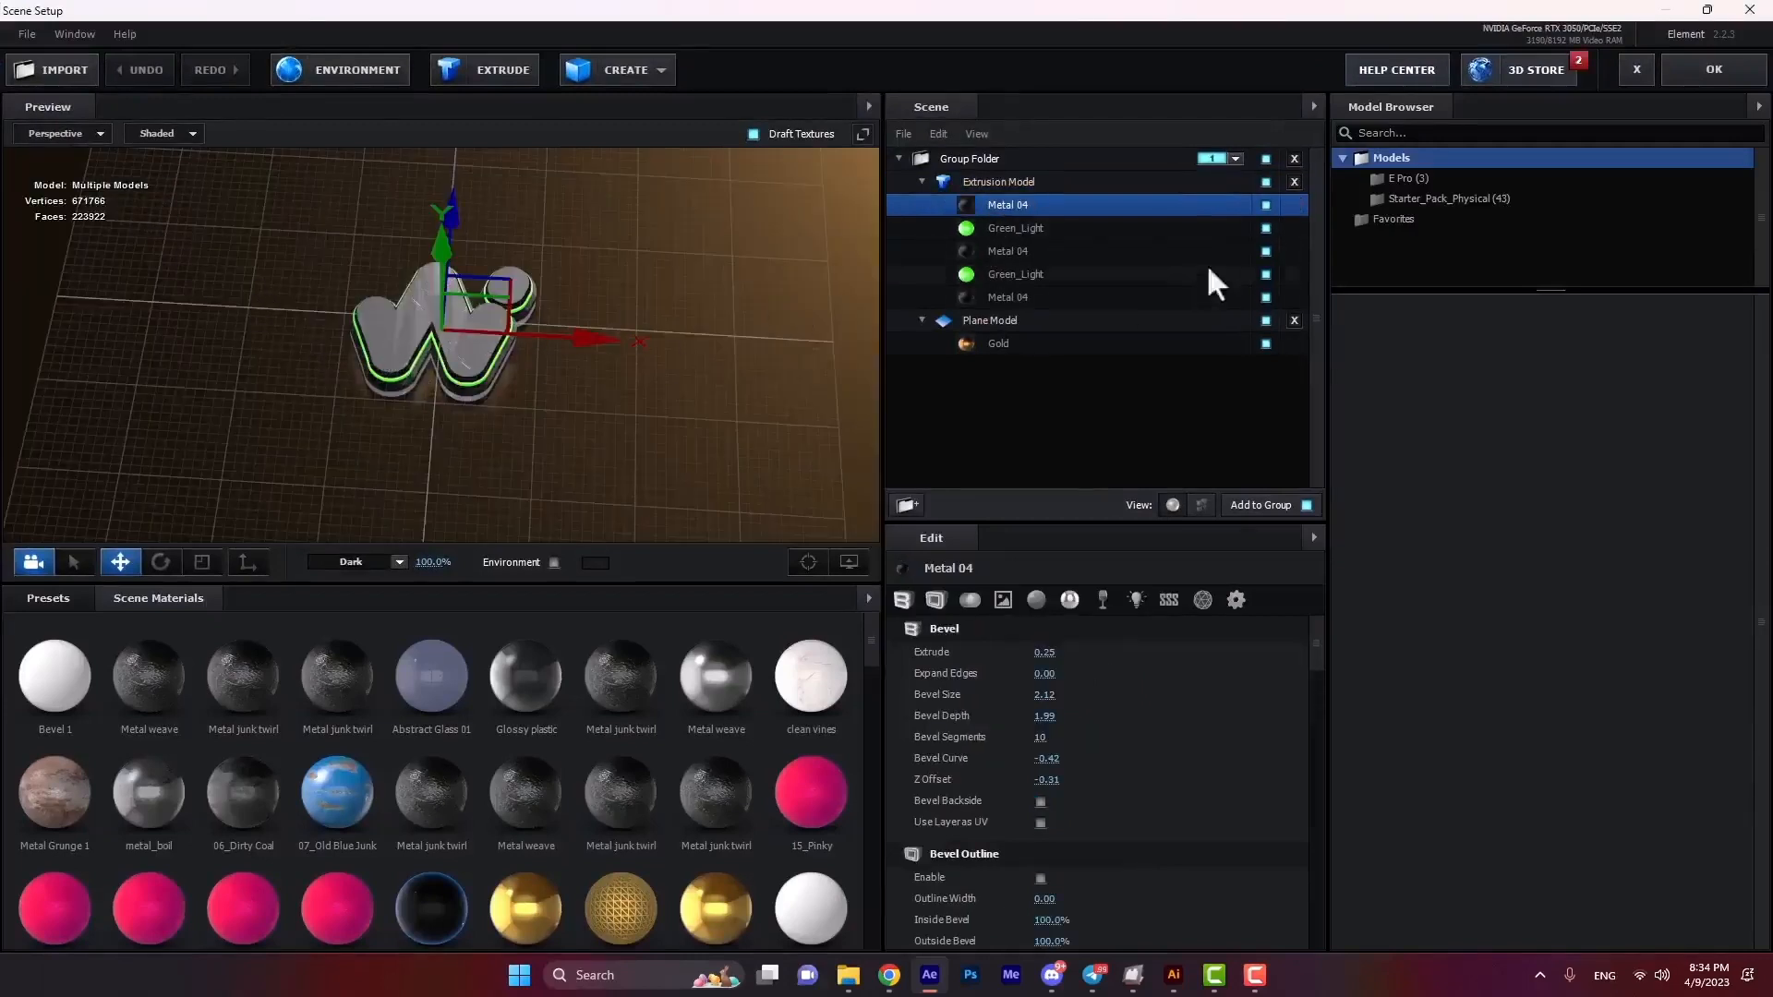
click(1266, 205)
click(1266, 205)
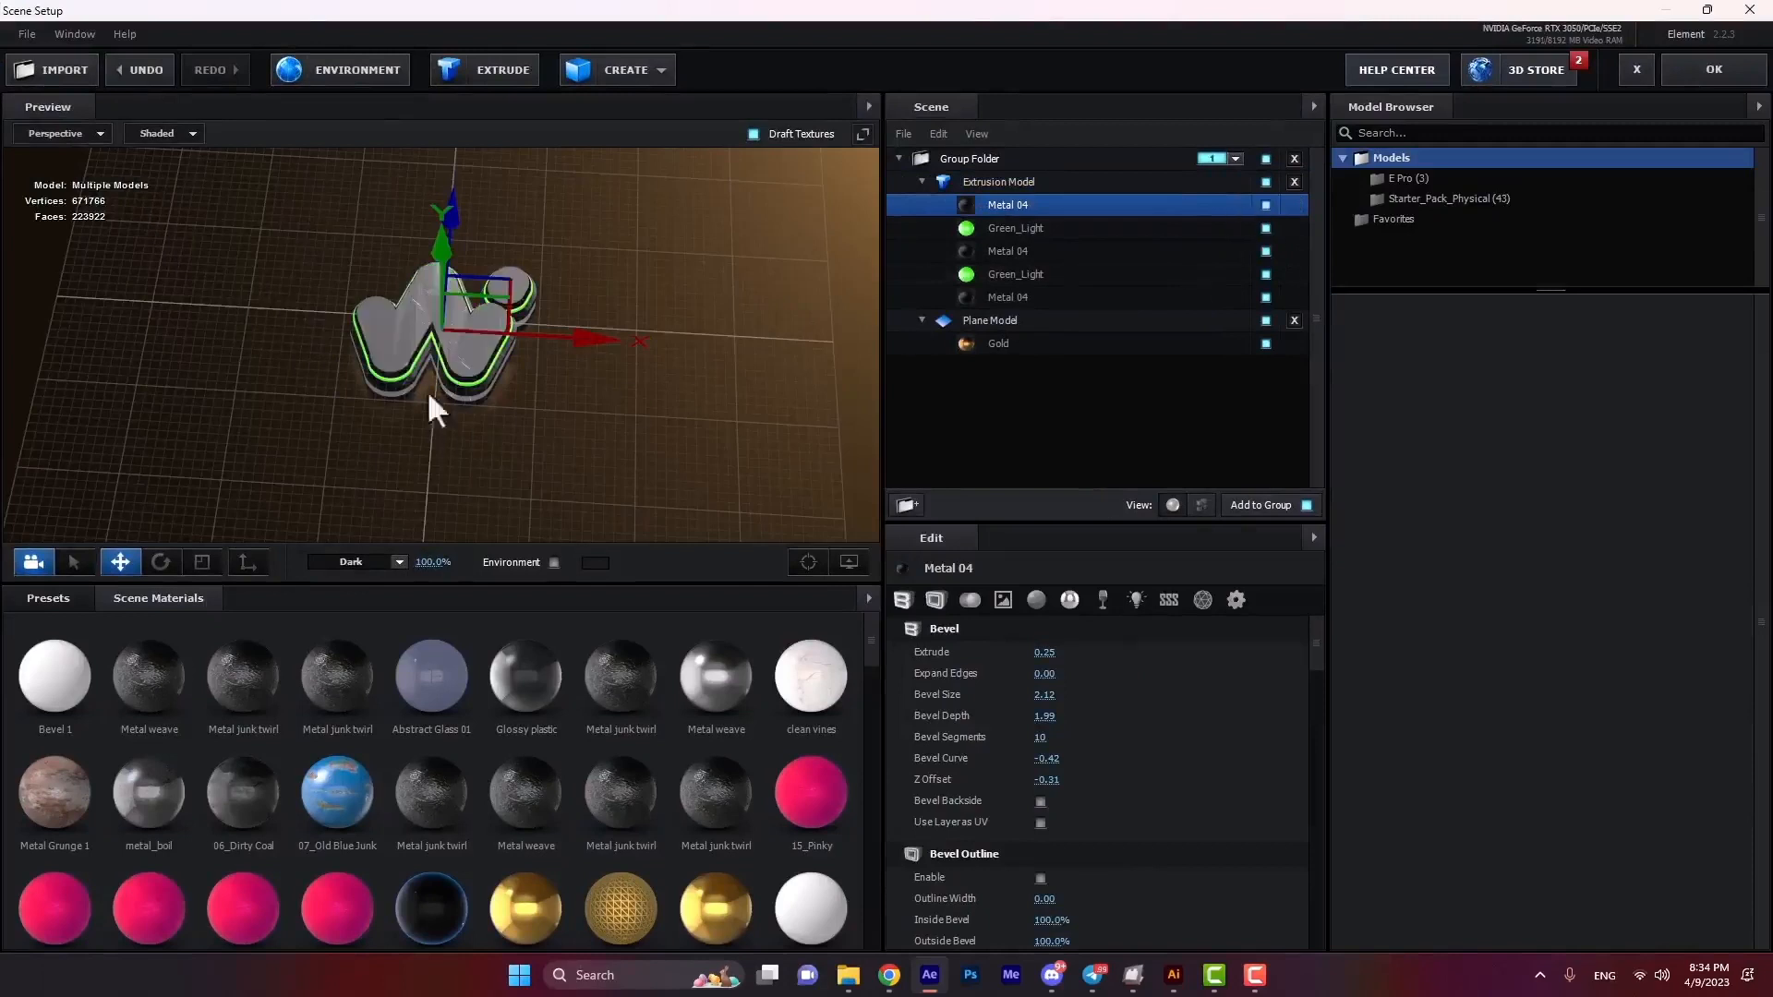
Replace the diffuse texture of the first Metal 04 material with Logo.png from the gradient-ai-logos-collection.jpg assets folder.
drag(1310, 645, 1311, 682)
click(1044, 780)
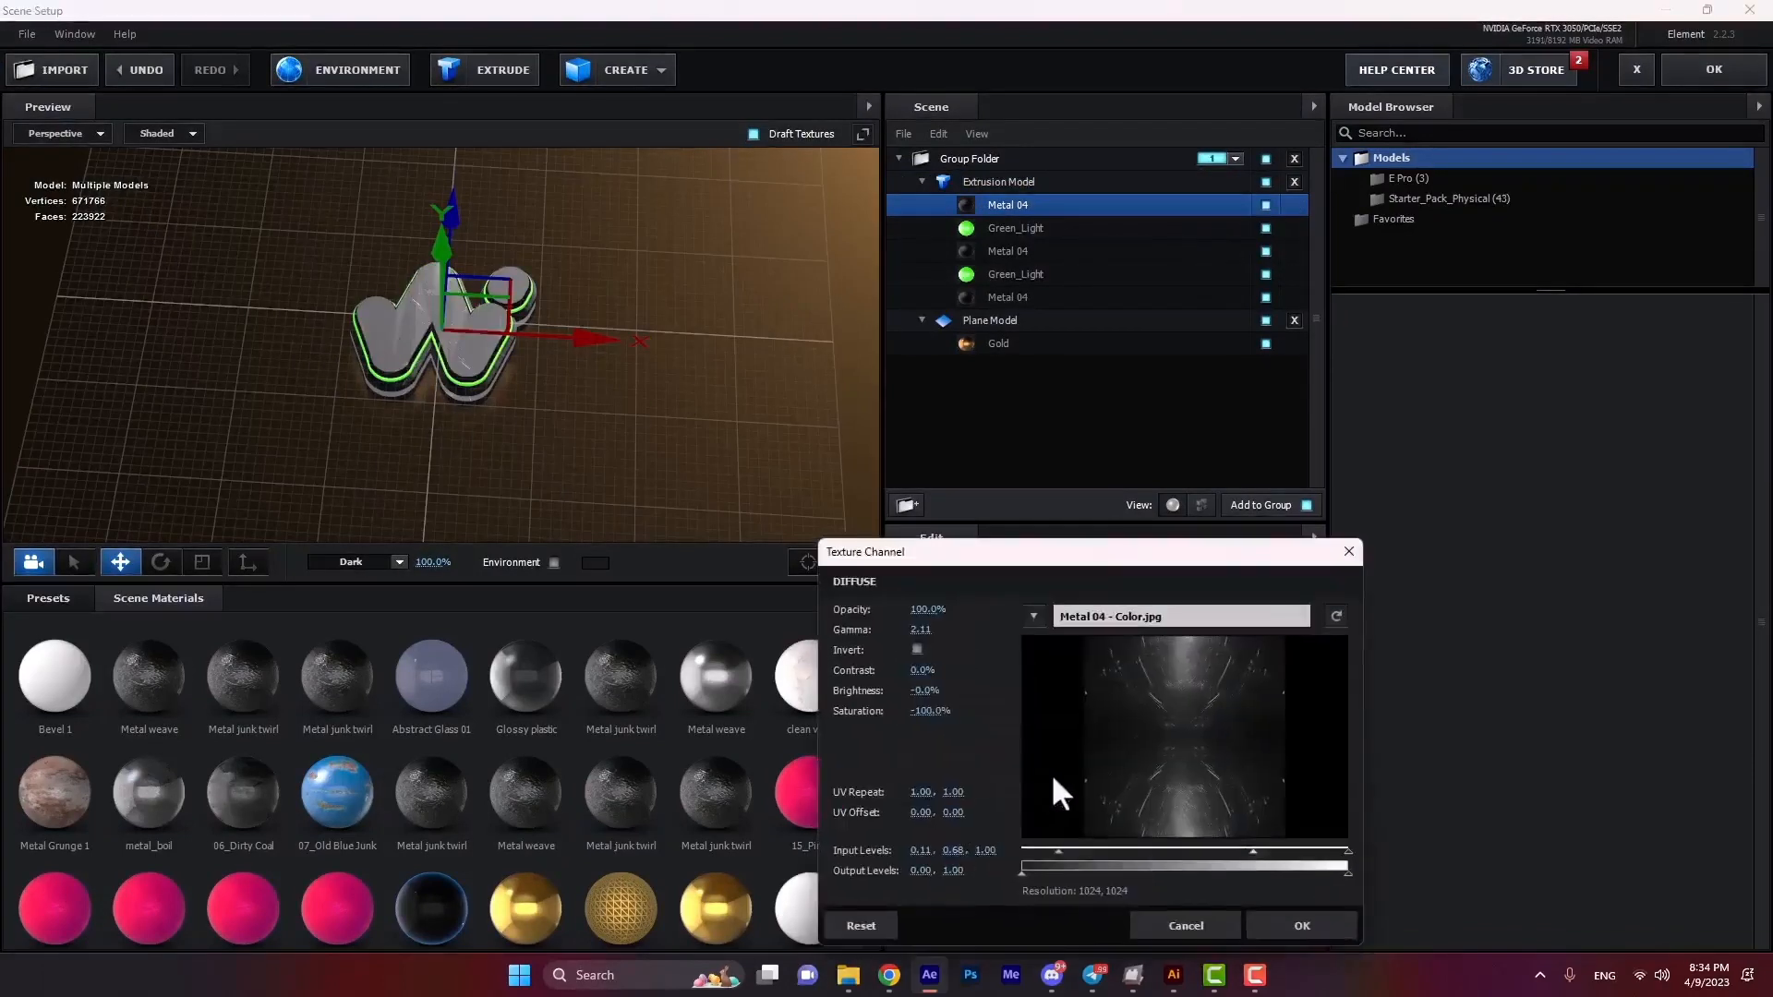
click(1150, 618)
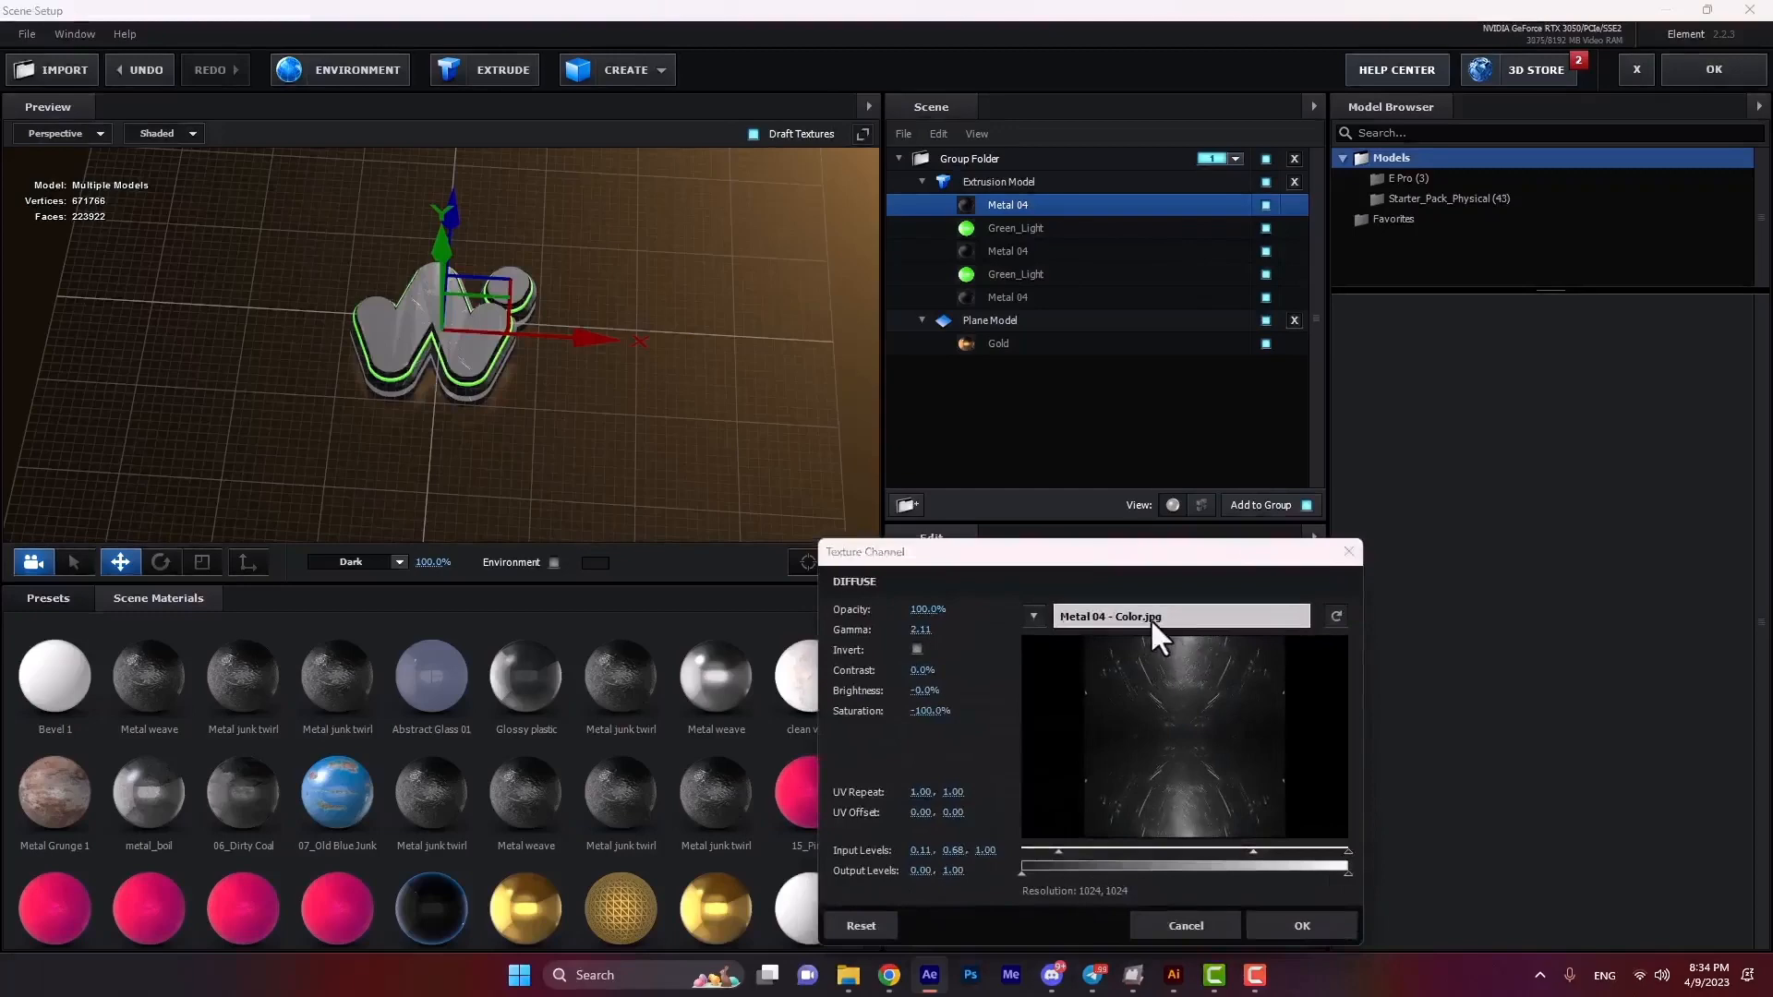
click(1365, 508)
key(ctrl+v)
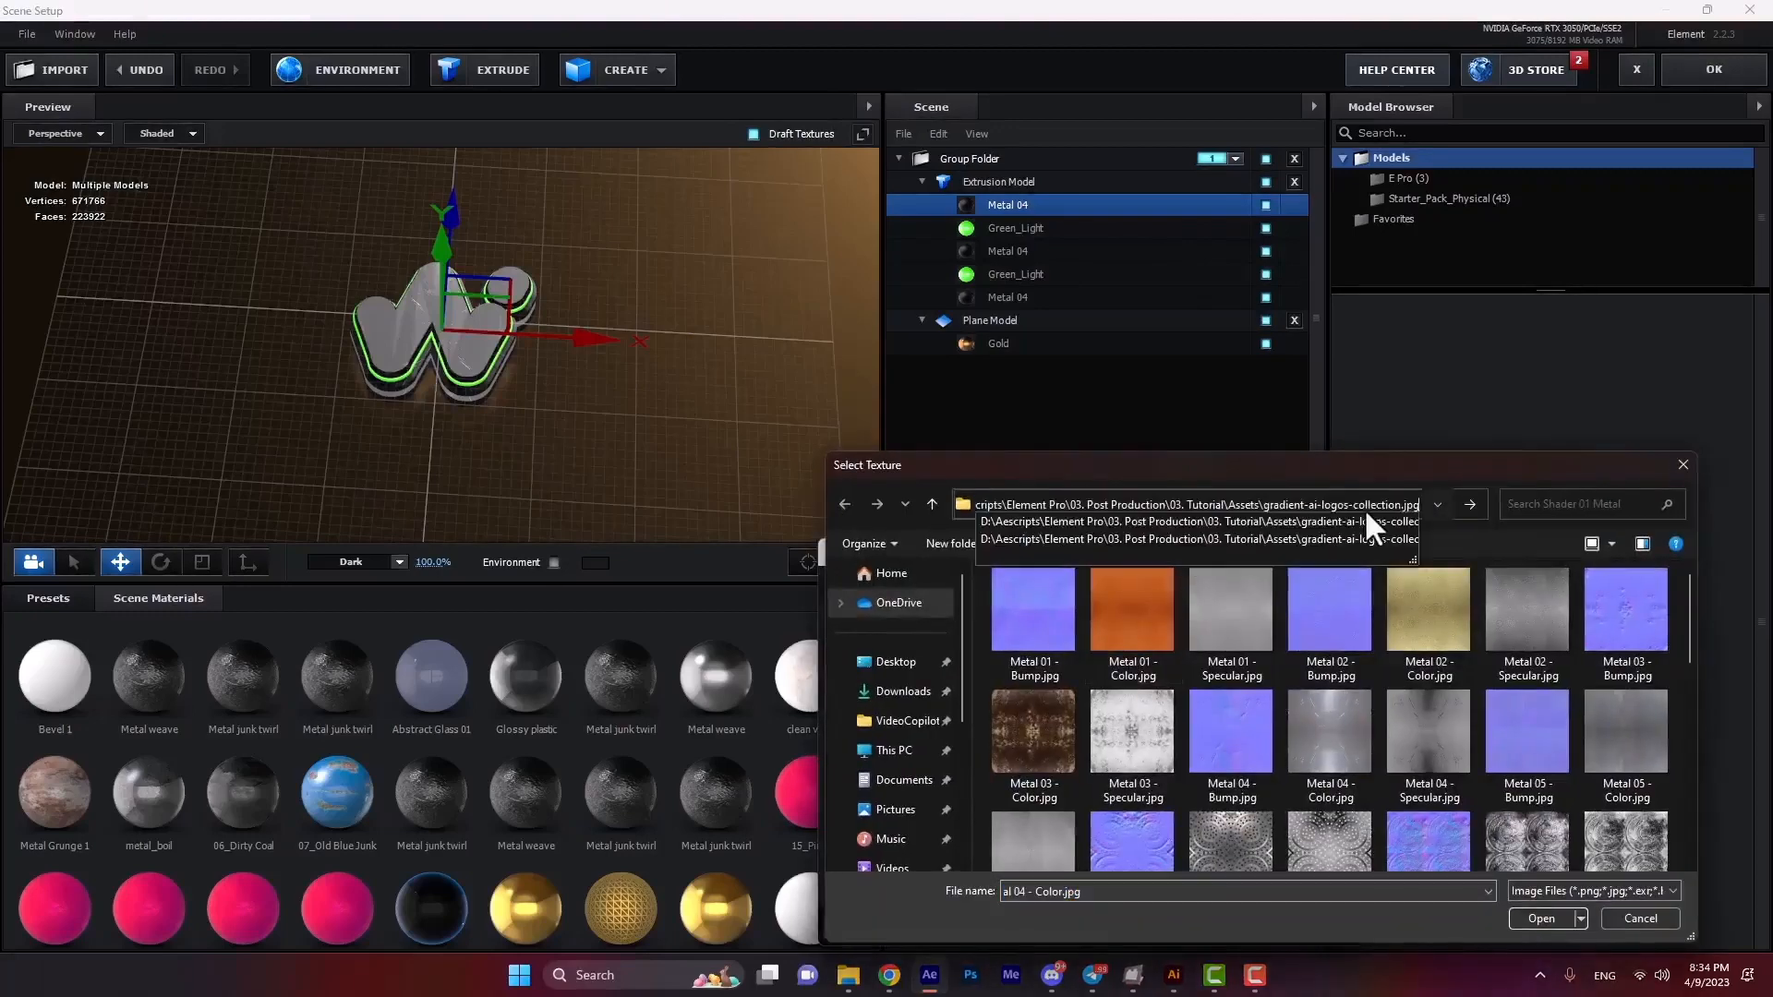
key(Return)
click(1144, 608)
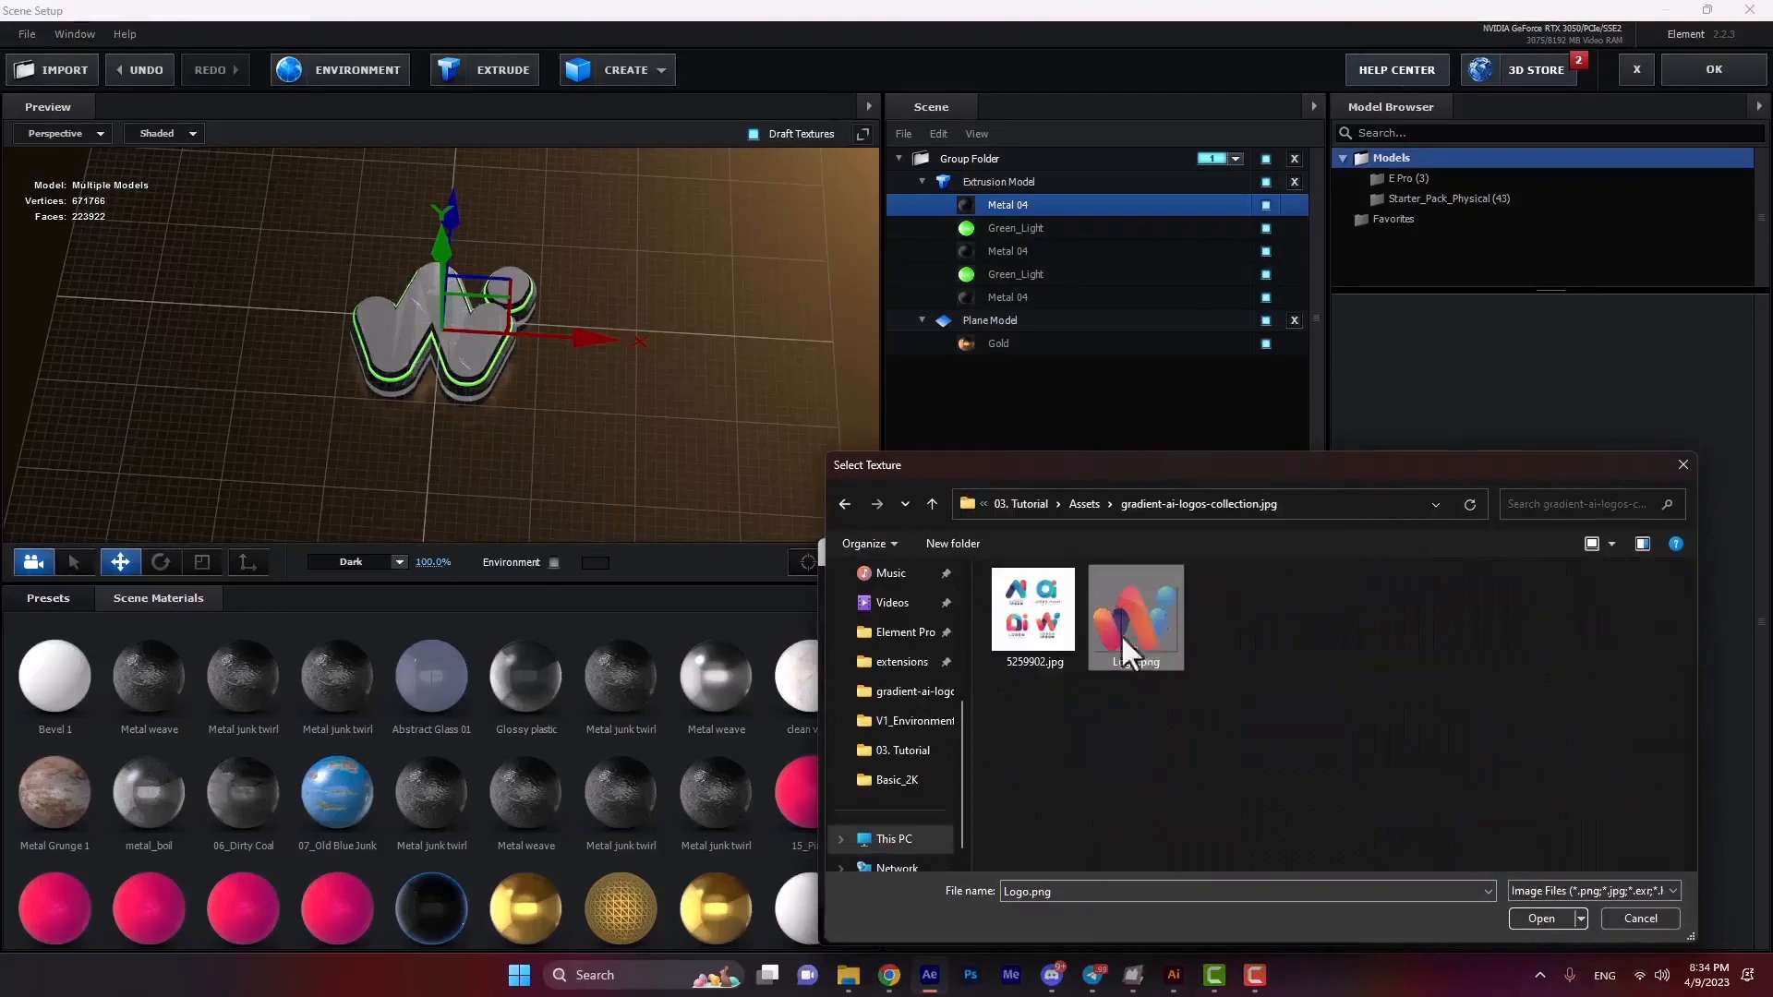
click(1539, 919)
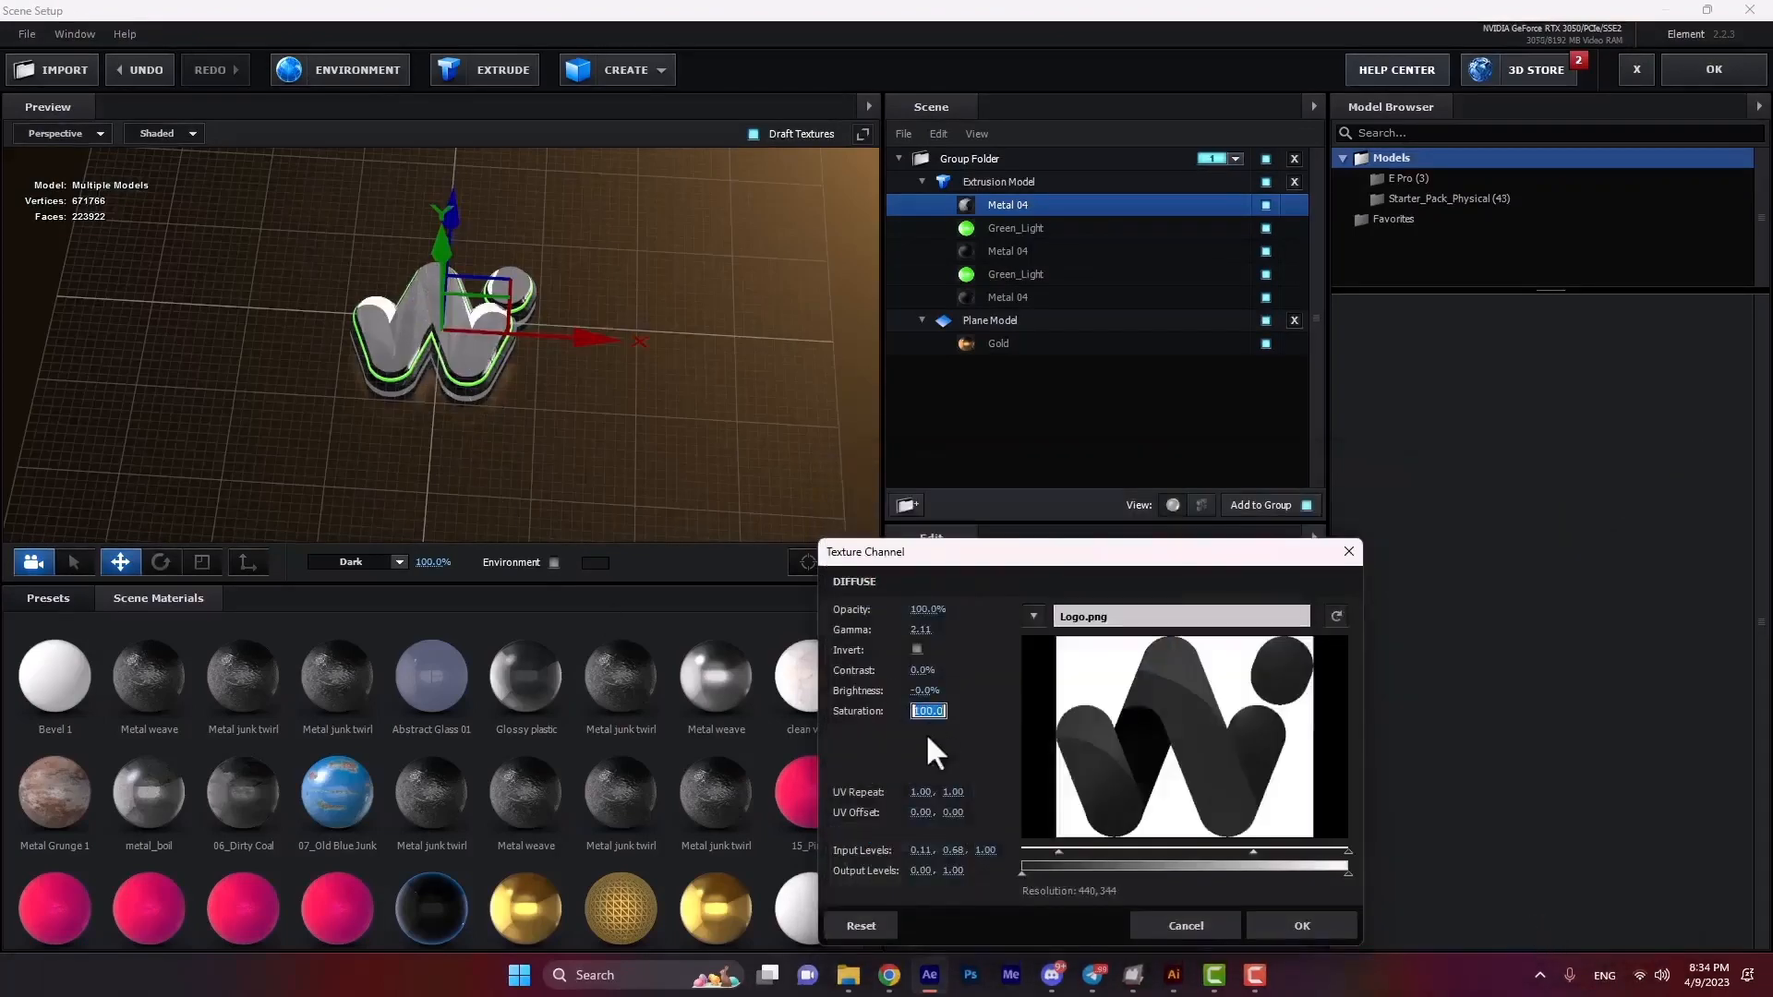
Set the diffuse texture's saturation to 0%, brightness to 10% and gamma to 2.15, and slightly increase its UV repeat to fit the logo.
key(Return)
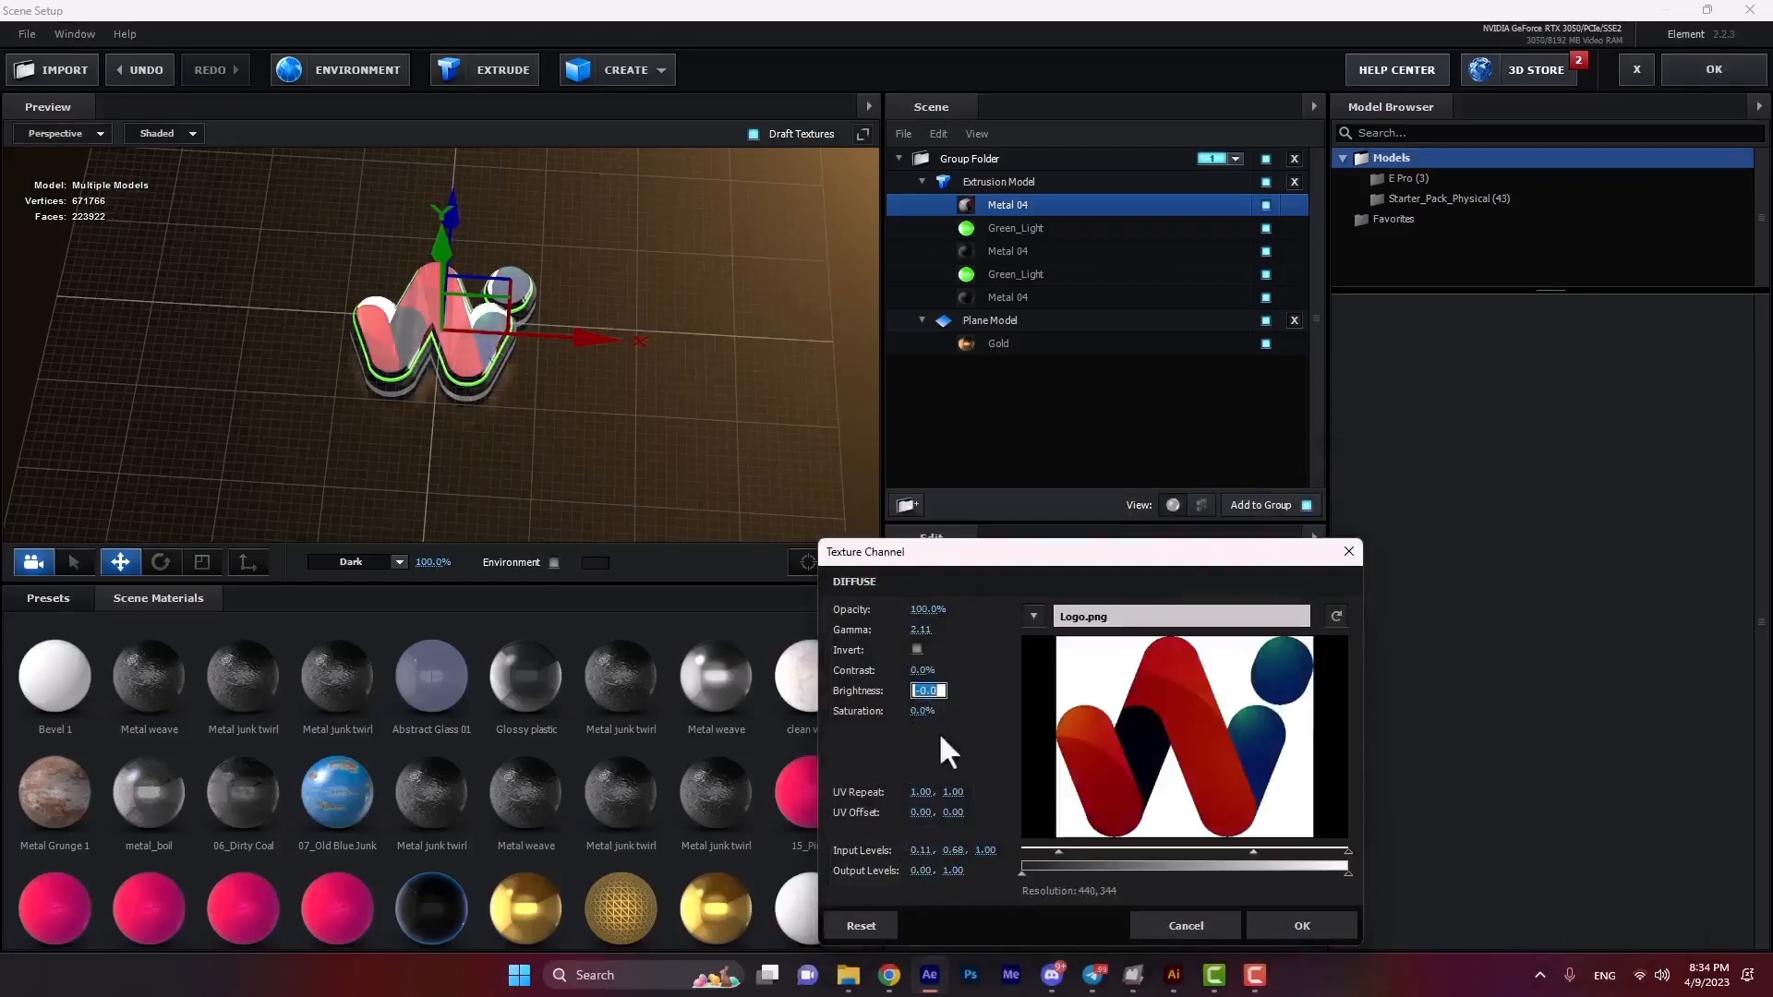
drag(922, 694, 926, 694)
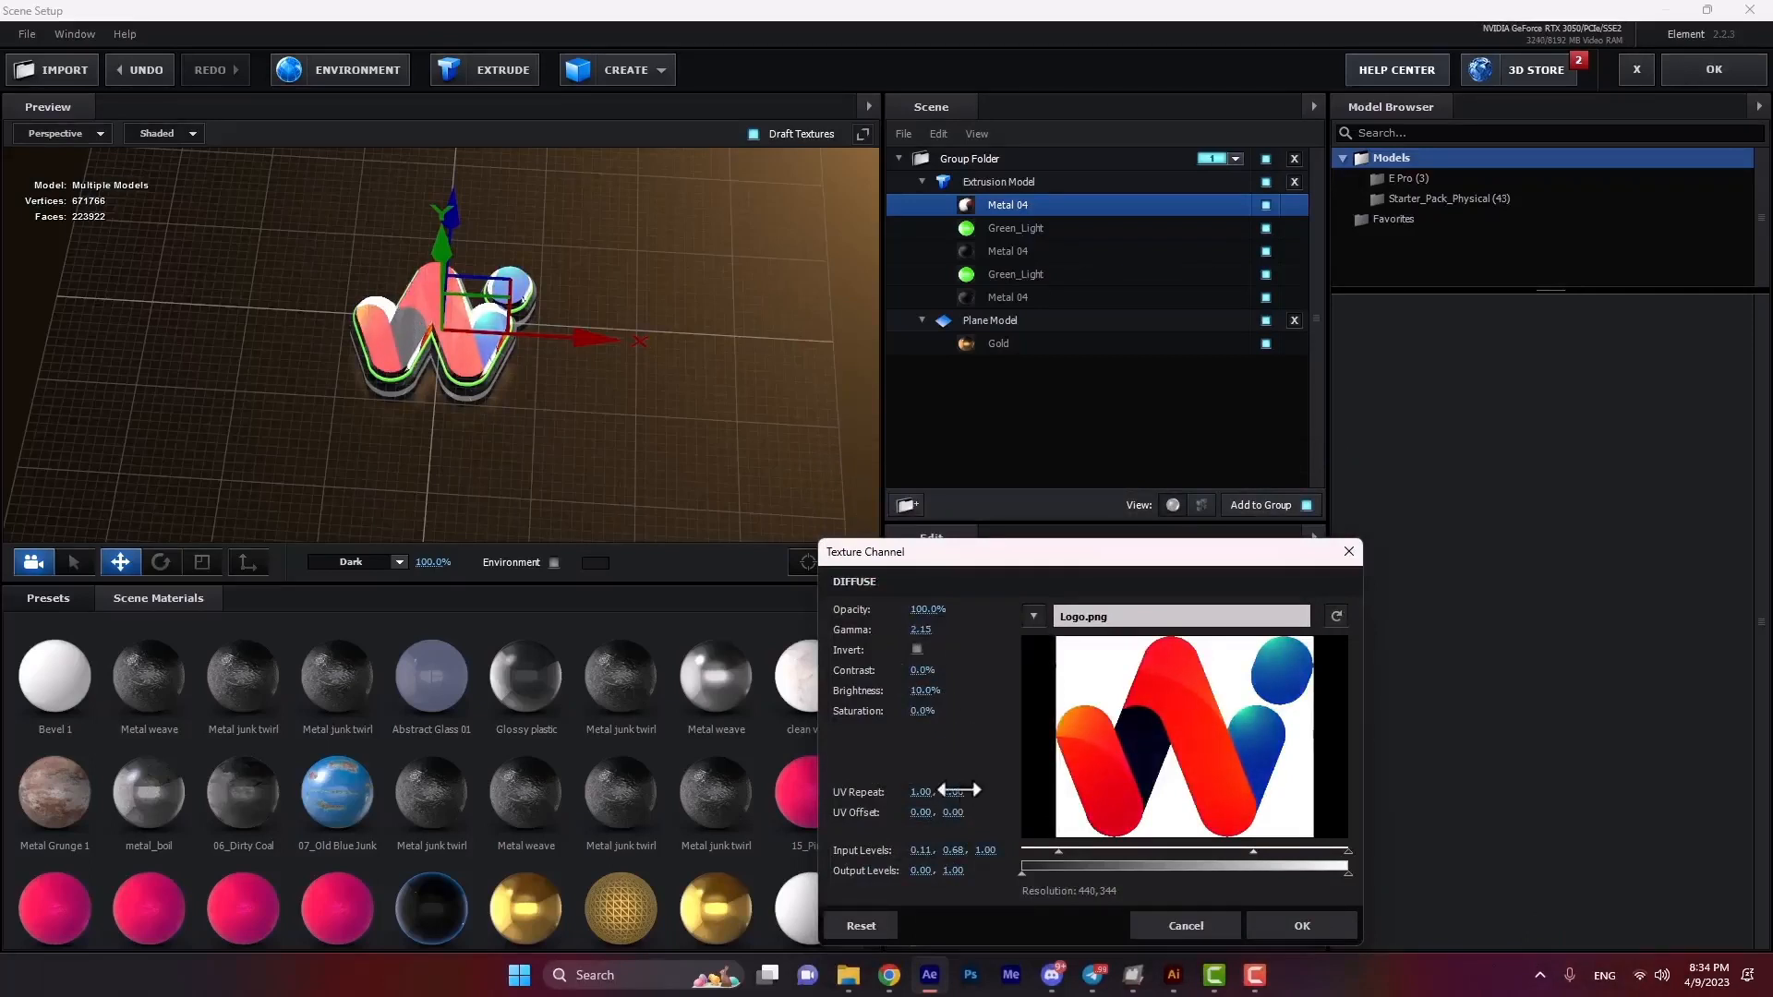
drag(957, 790, 927, 791)
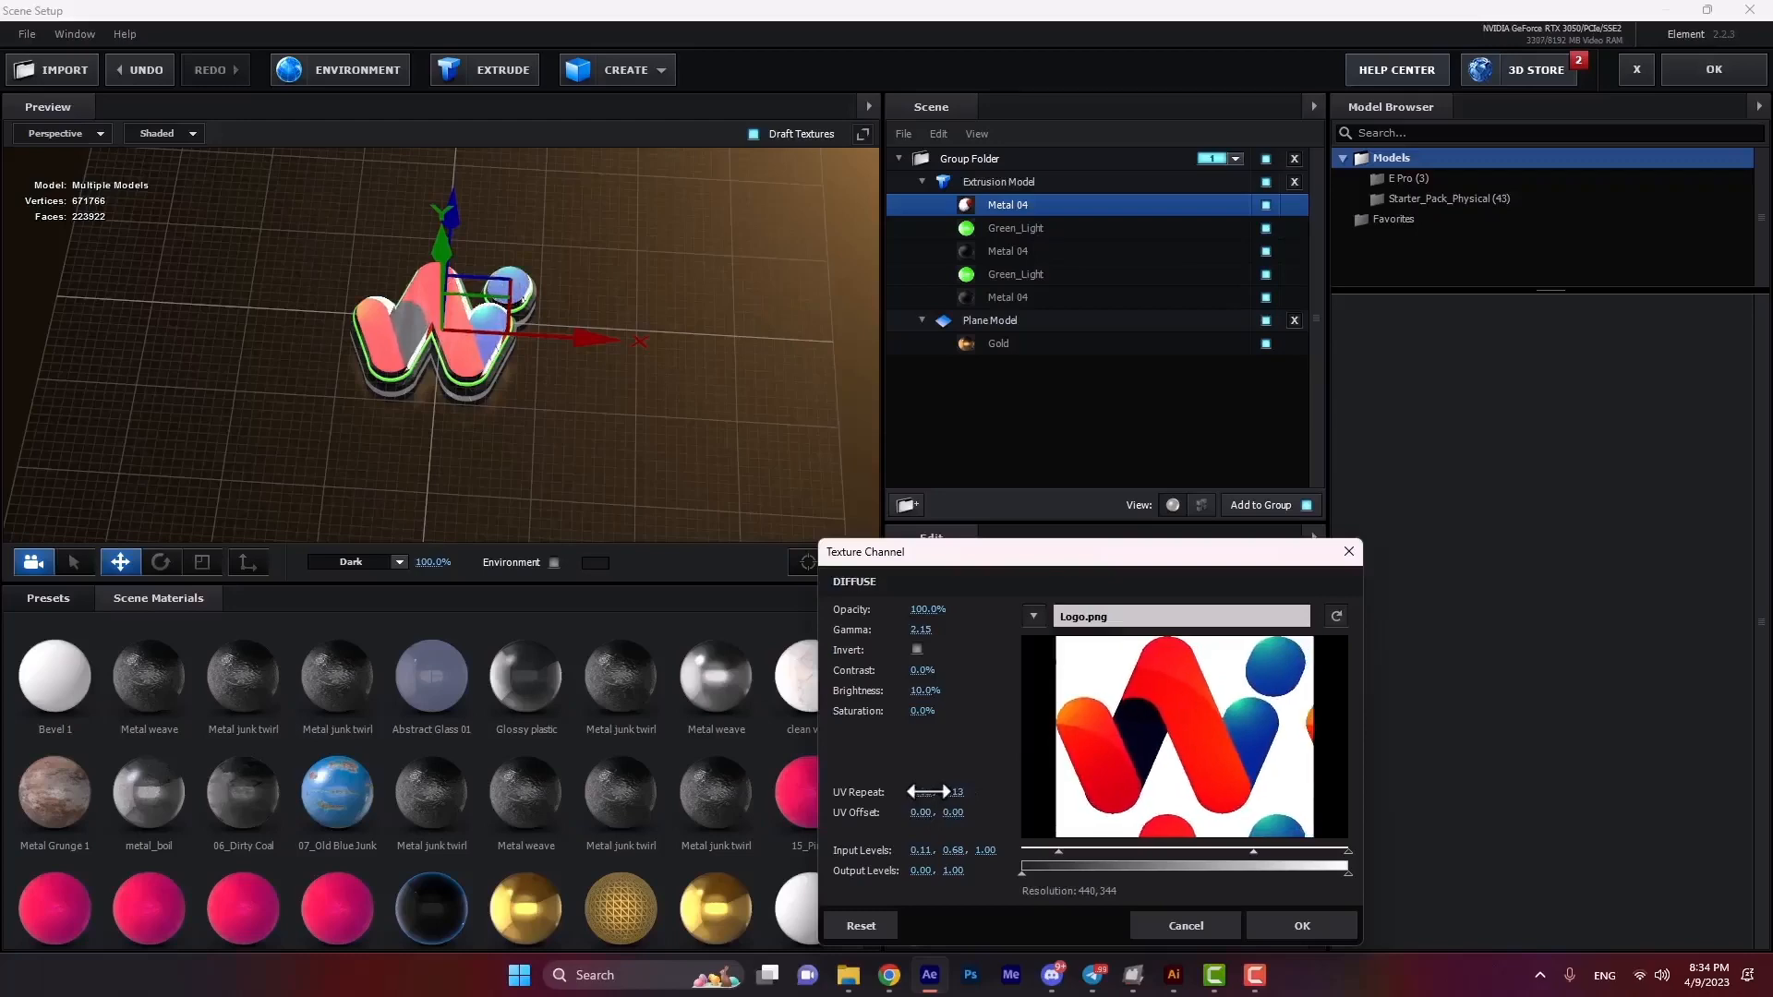
click(1302, 923)
Accept the Scene Setup changes and play back the Intro composition to preview the textured logo.
click(1714, 70)
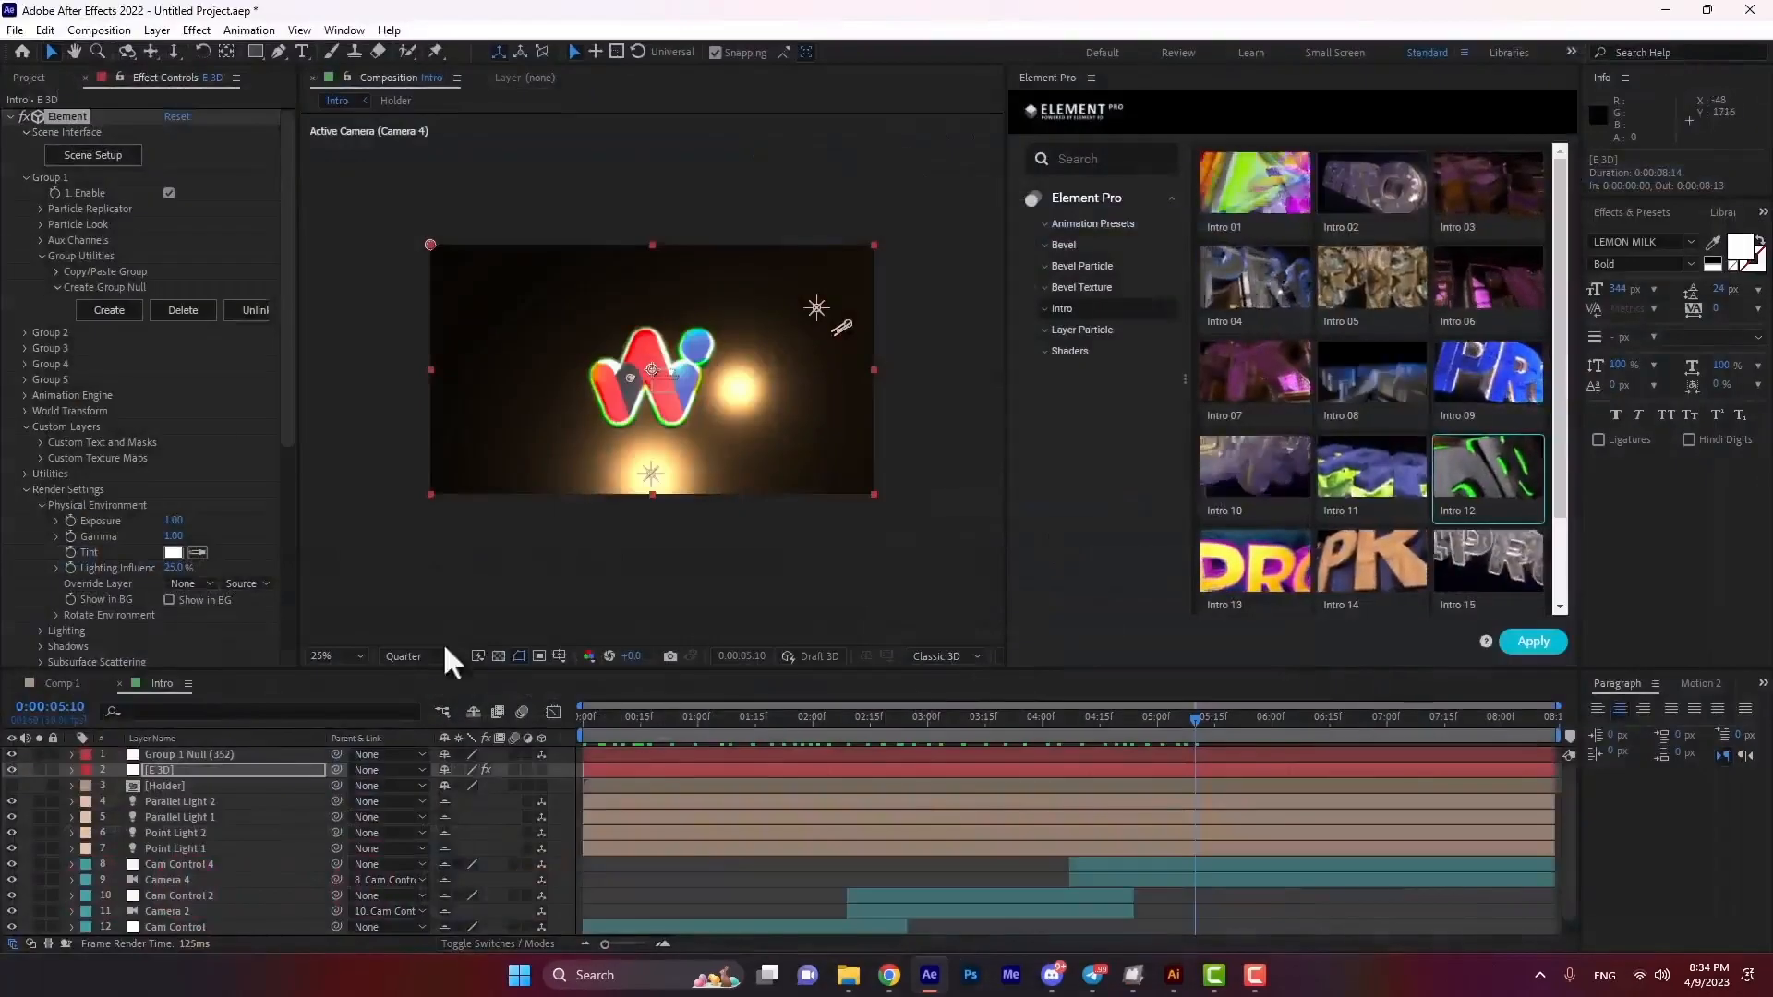
key(space)
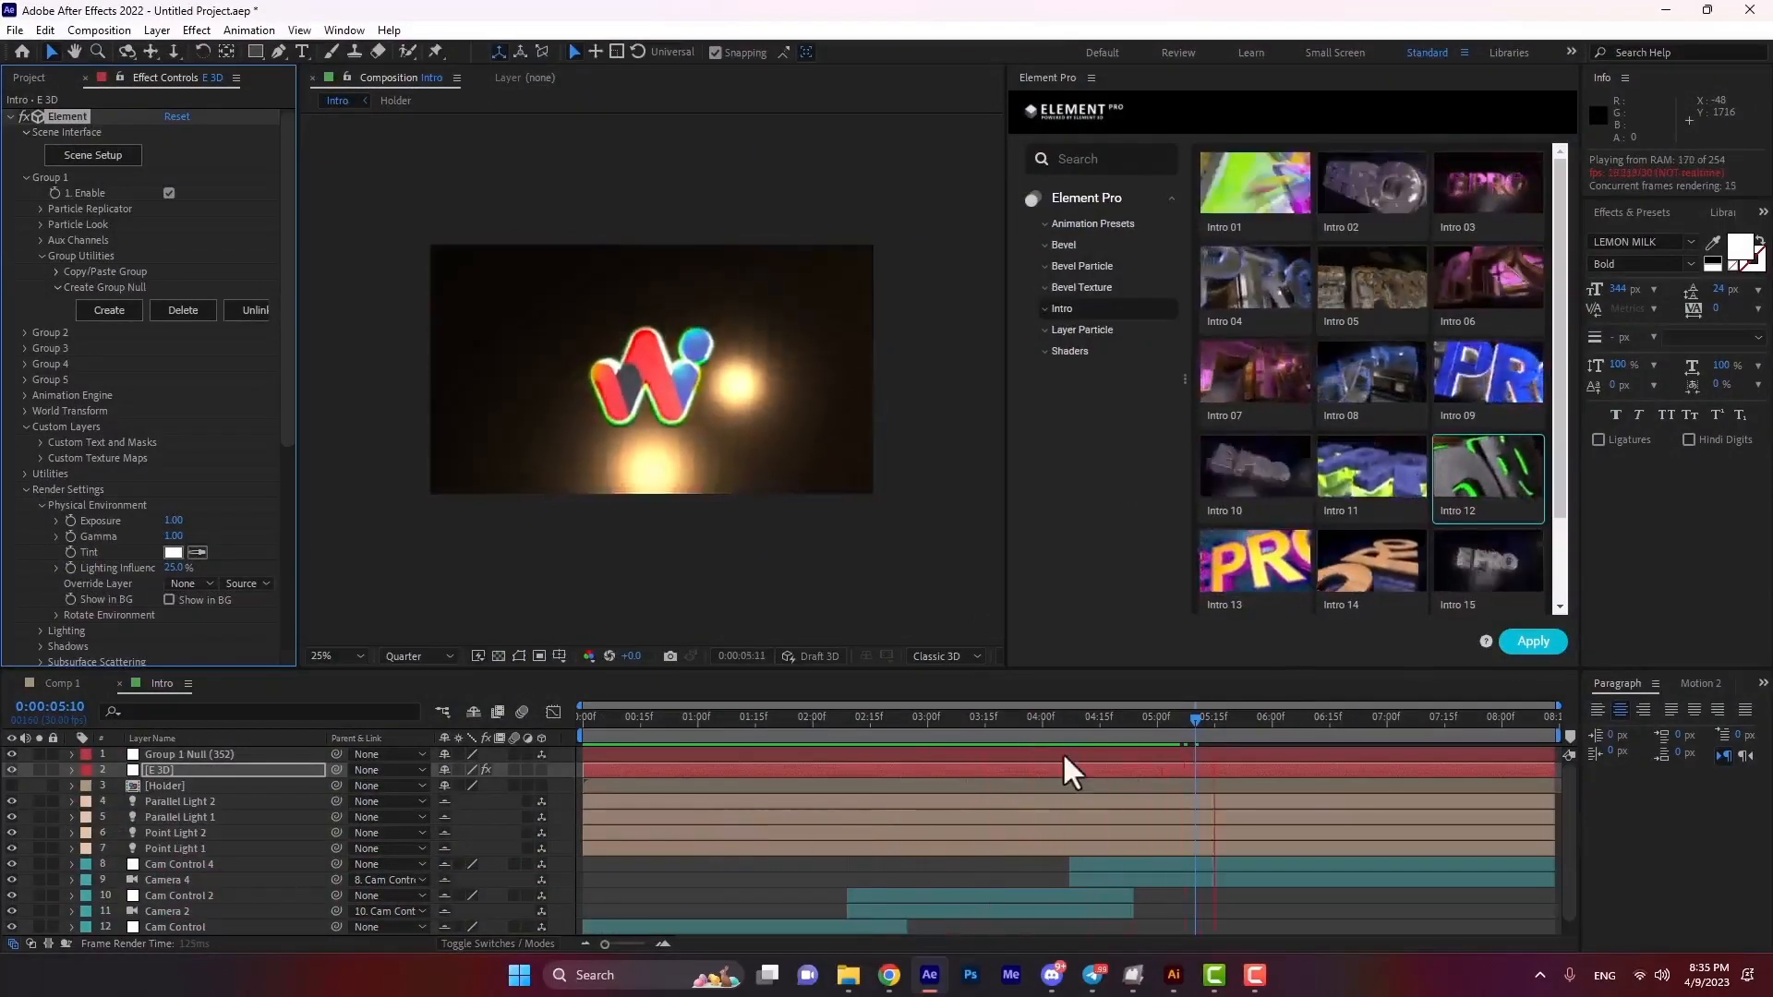
click(1281, 719)
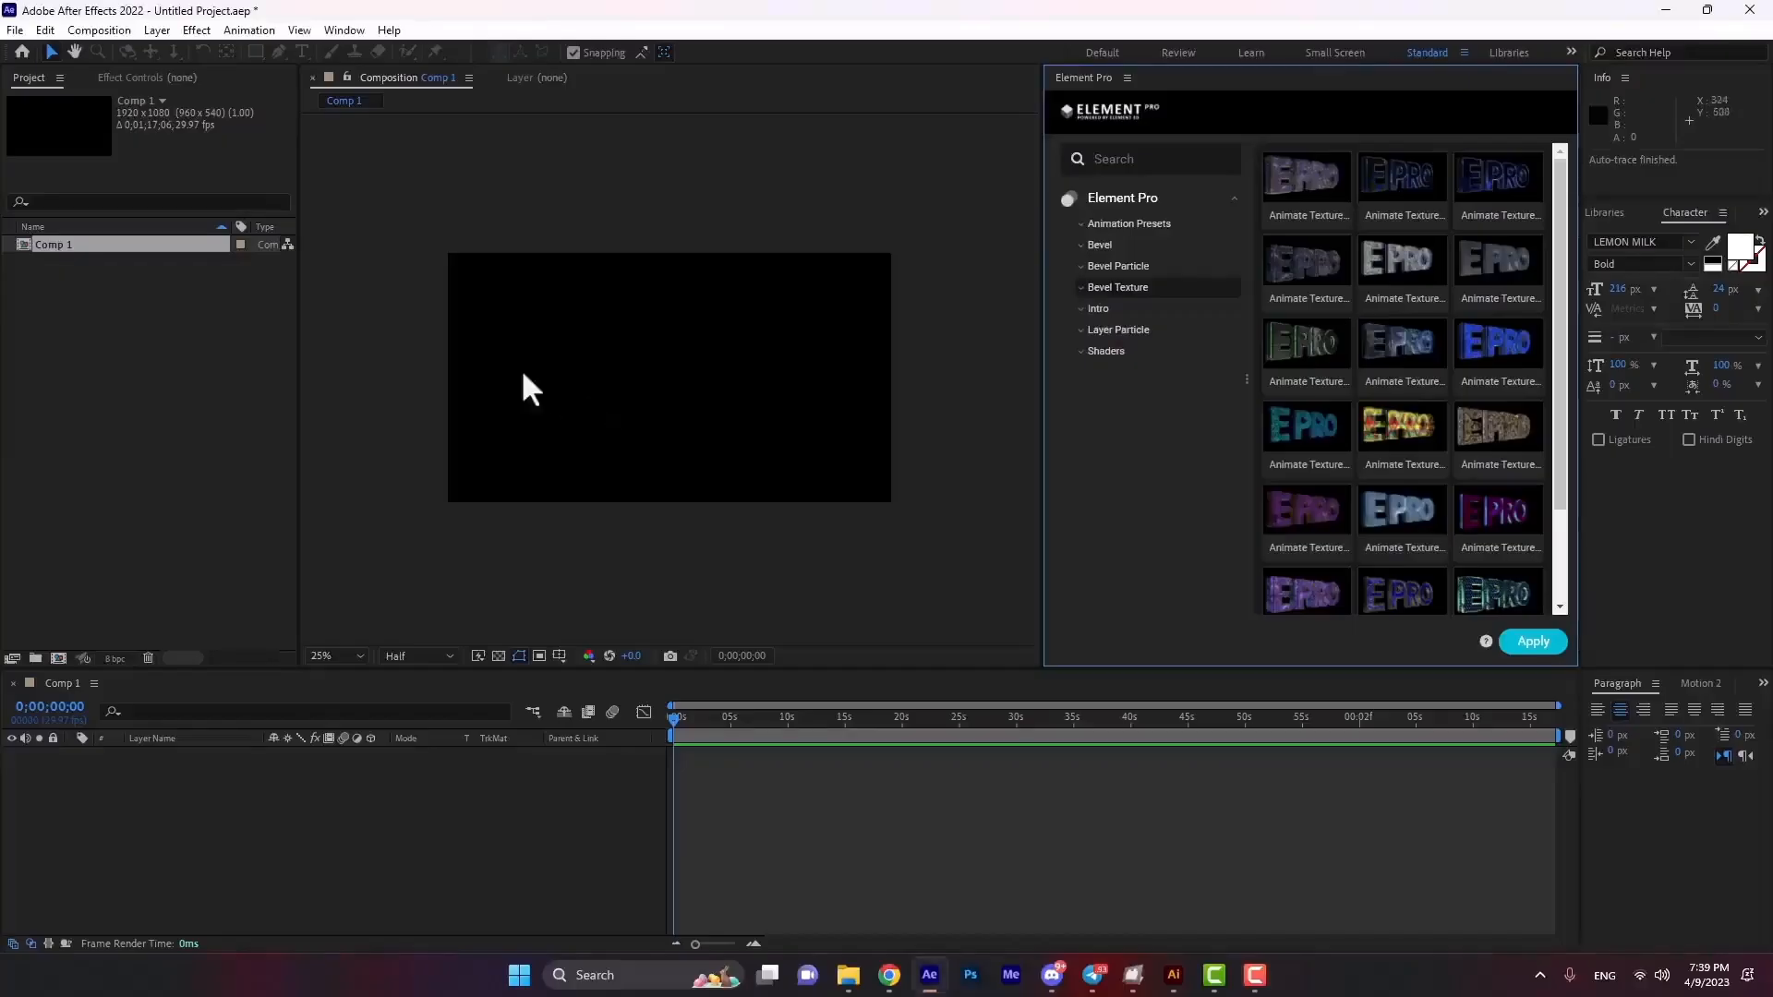
Create a text layer reading "text" in Comp 1 and move it to about the centre of the frame.
mouse_move(1557, 196)
mouse_down()
mouse_move(1551, 281)
mouse_move(1555, 173)
mouse_up()
click(546, 306)
click(302, 52)
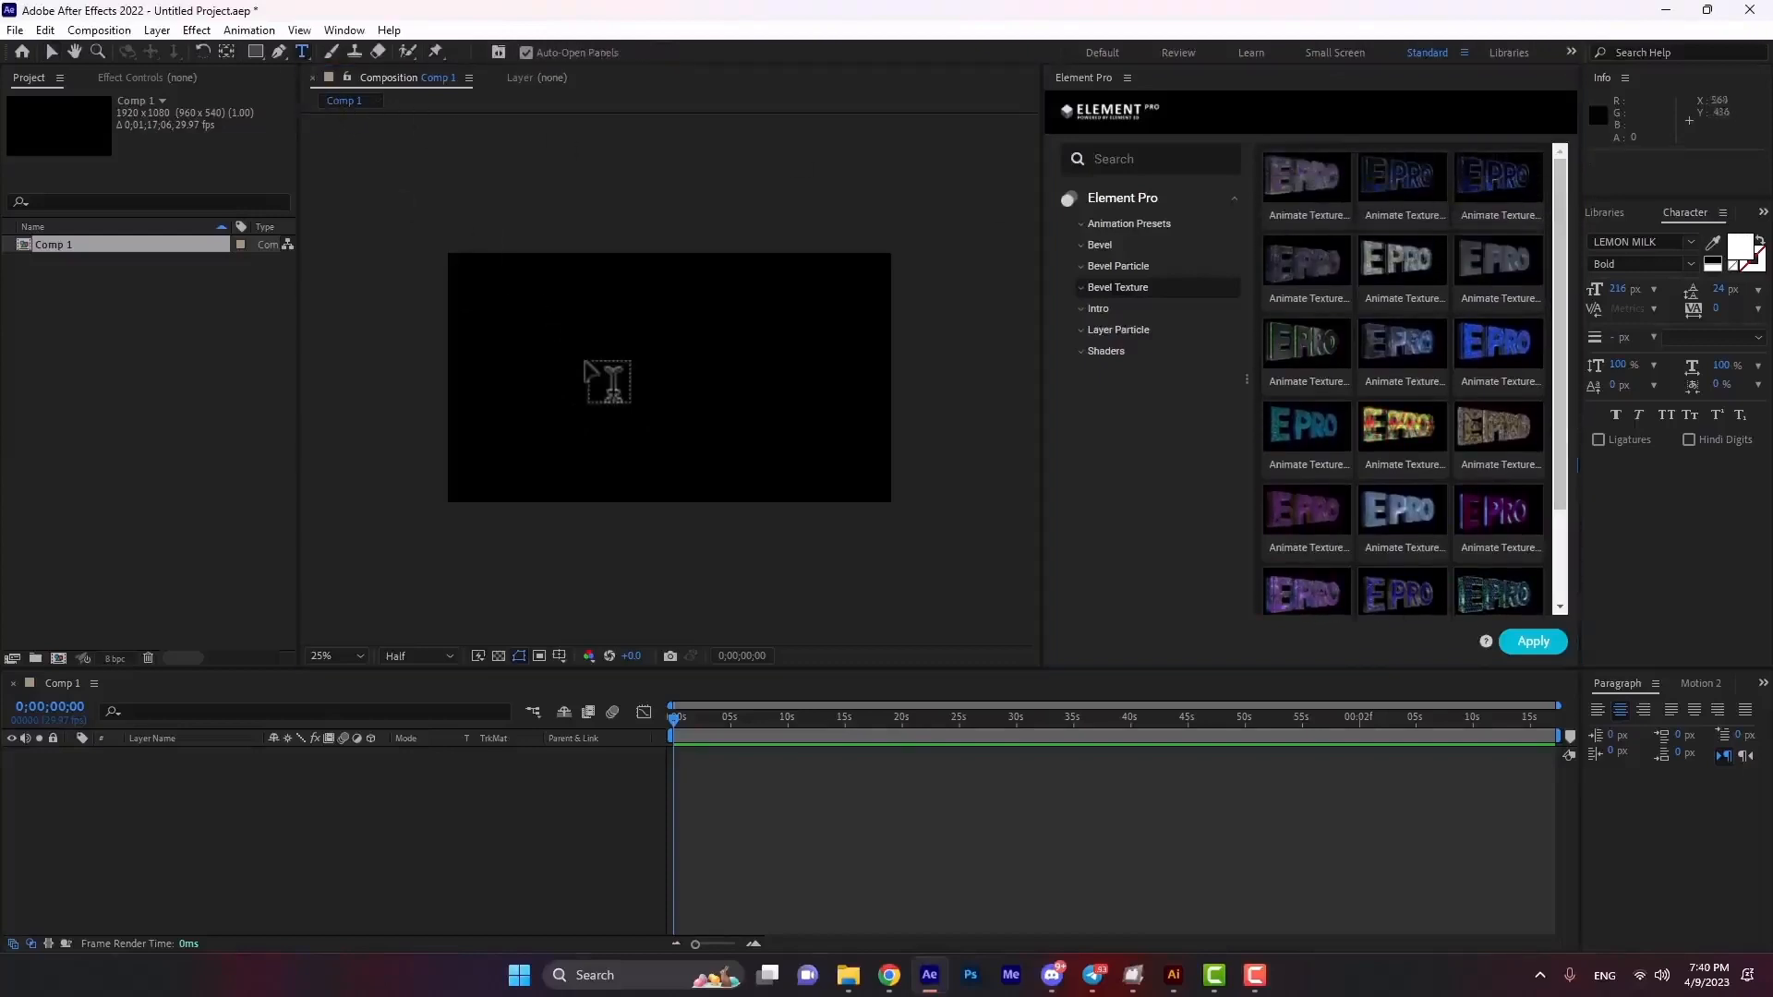
click(585, 371)
text(text)
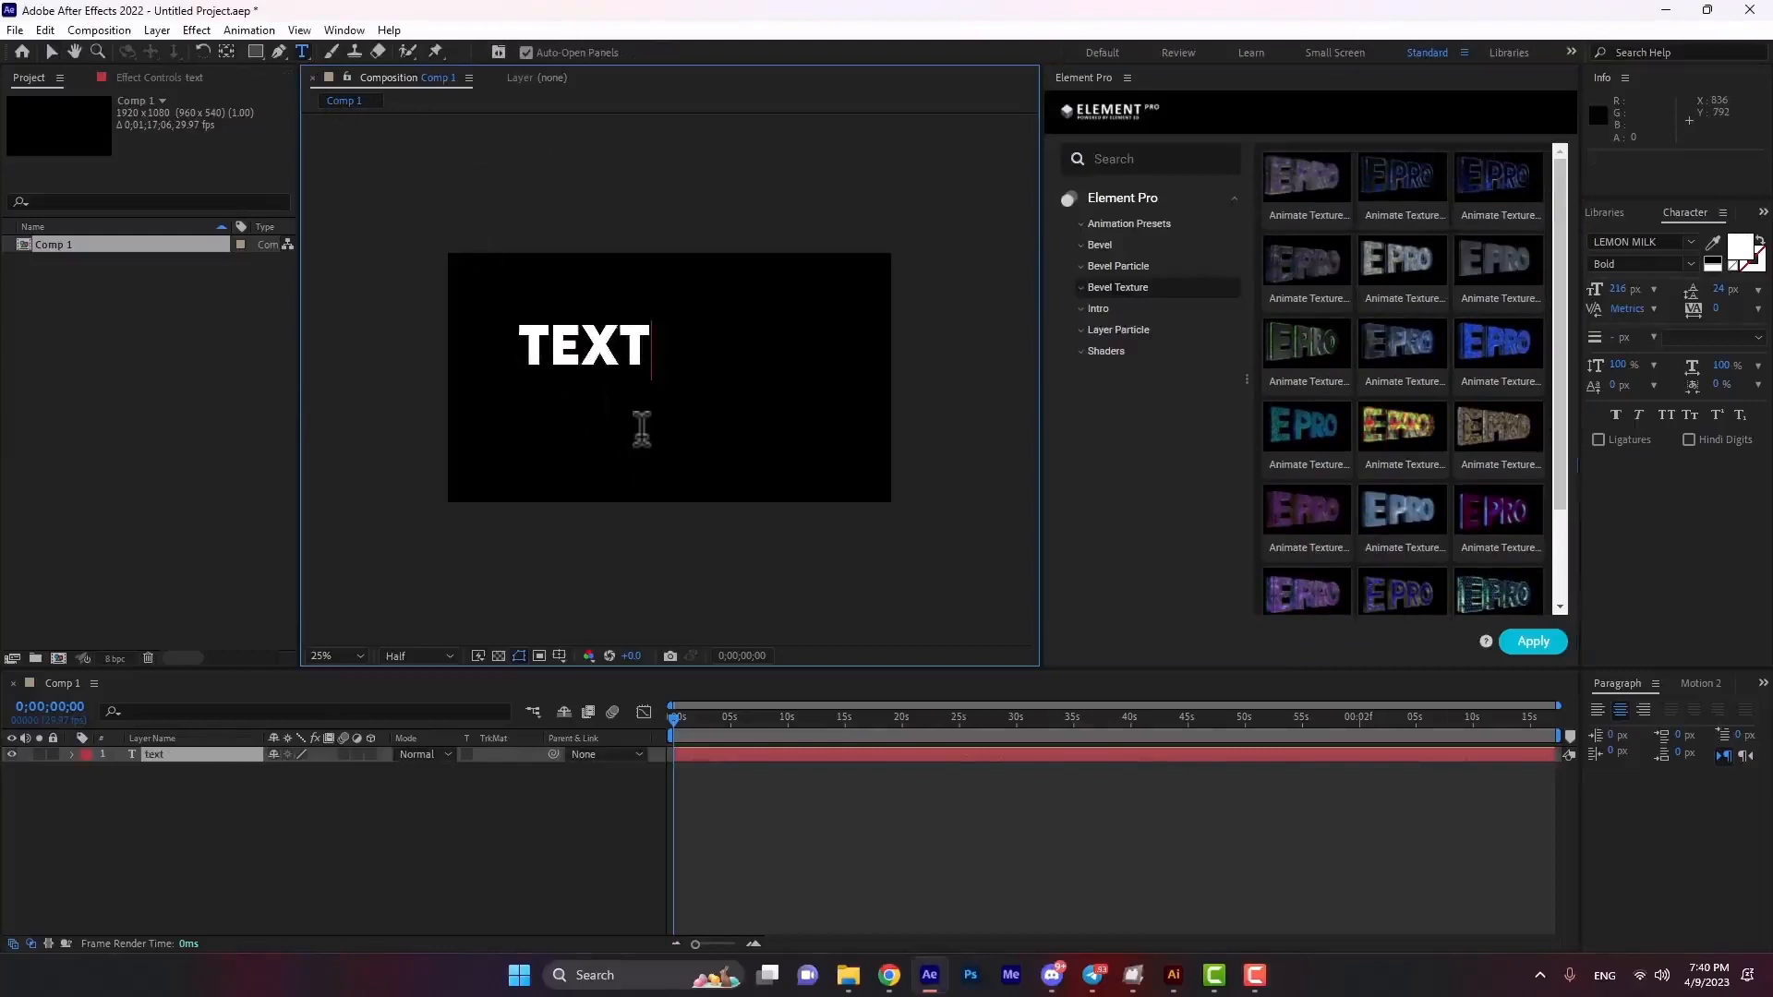
click(51, 52)
drag(611, 366, 697, 390)
Choose the yellow-and-red Animate Texture preset among the Bevel Texture presets for the text layer.
drag(1566, 249, 1554, 345)
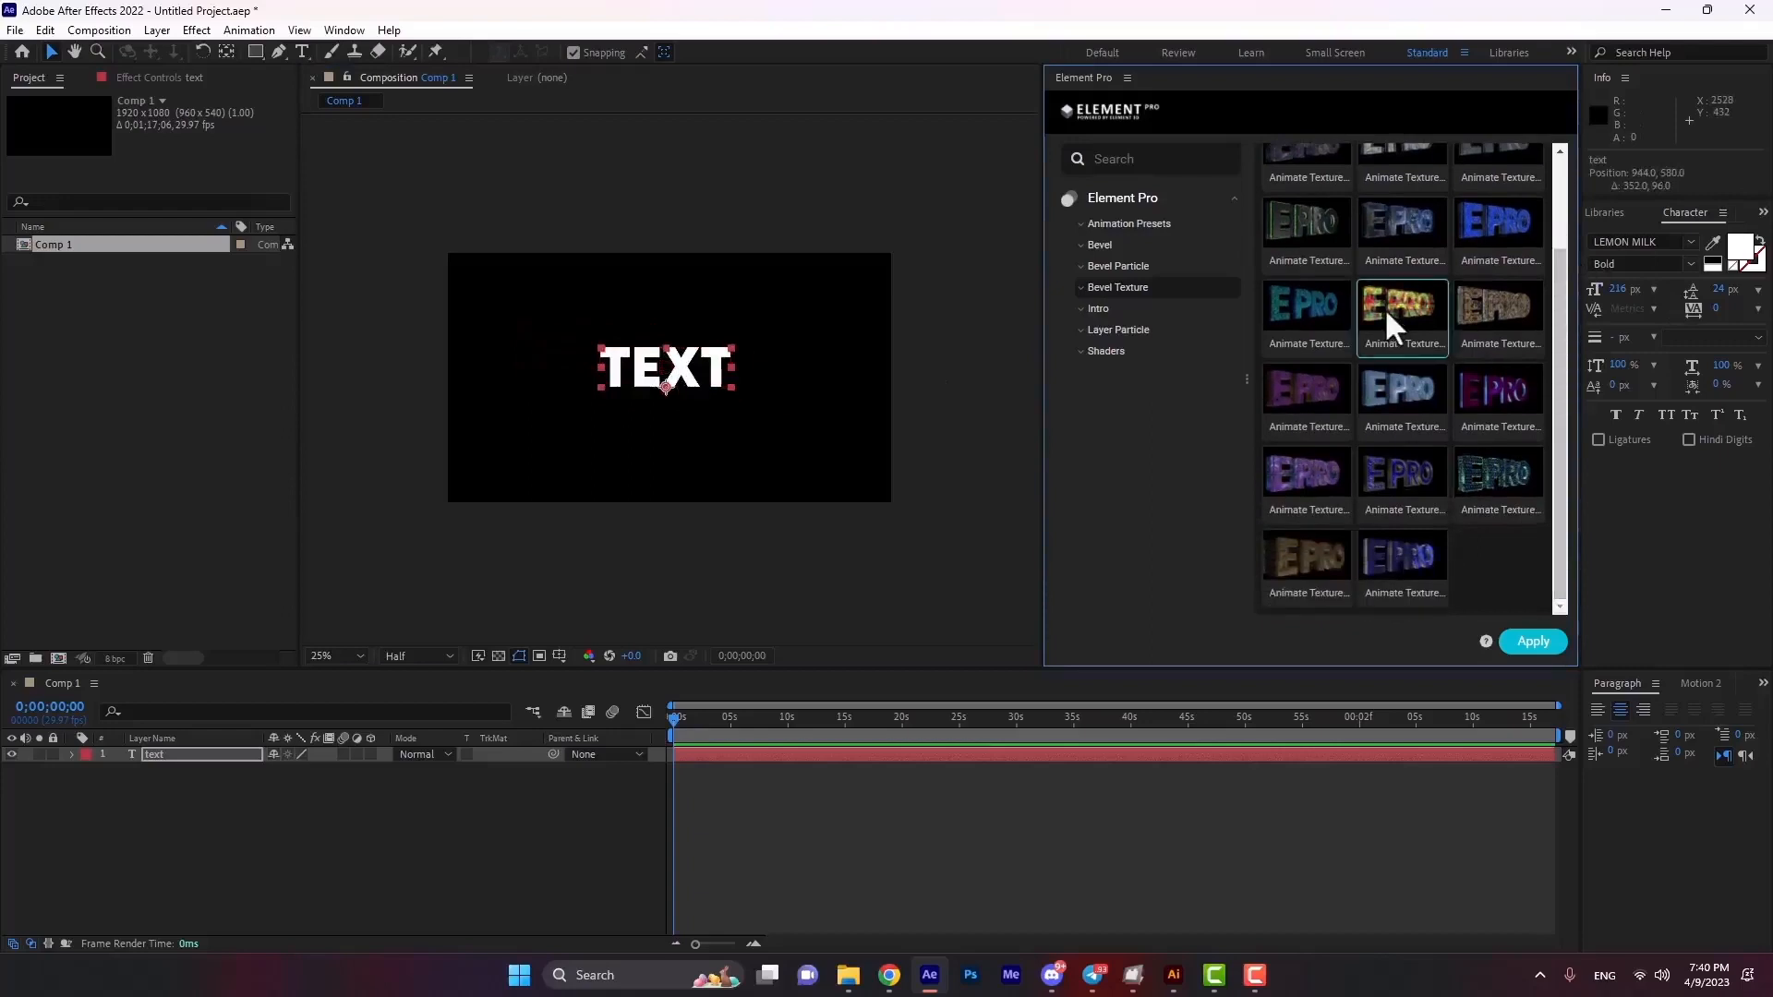
Apply the Animate Texture 11 bevel texture preset to the text layer with the default Auto-trace settings and go to 0;00;01;21.
click(1533, 643)
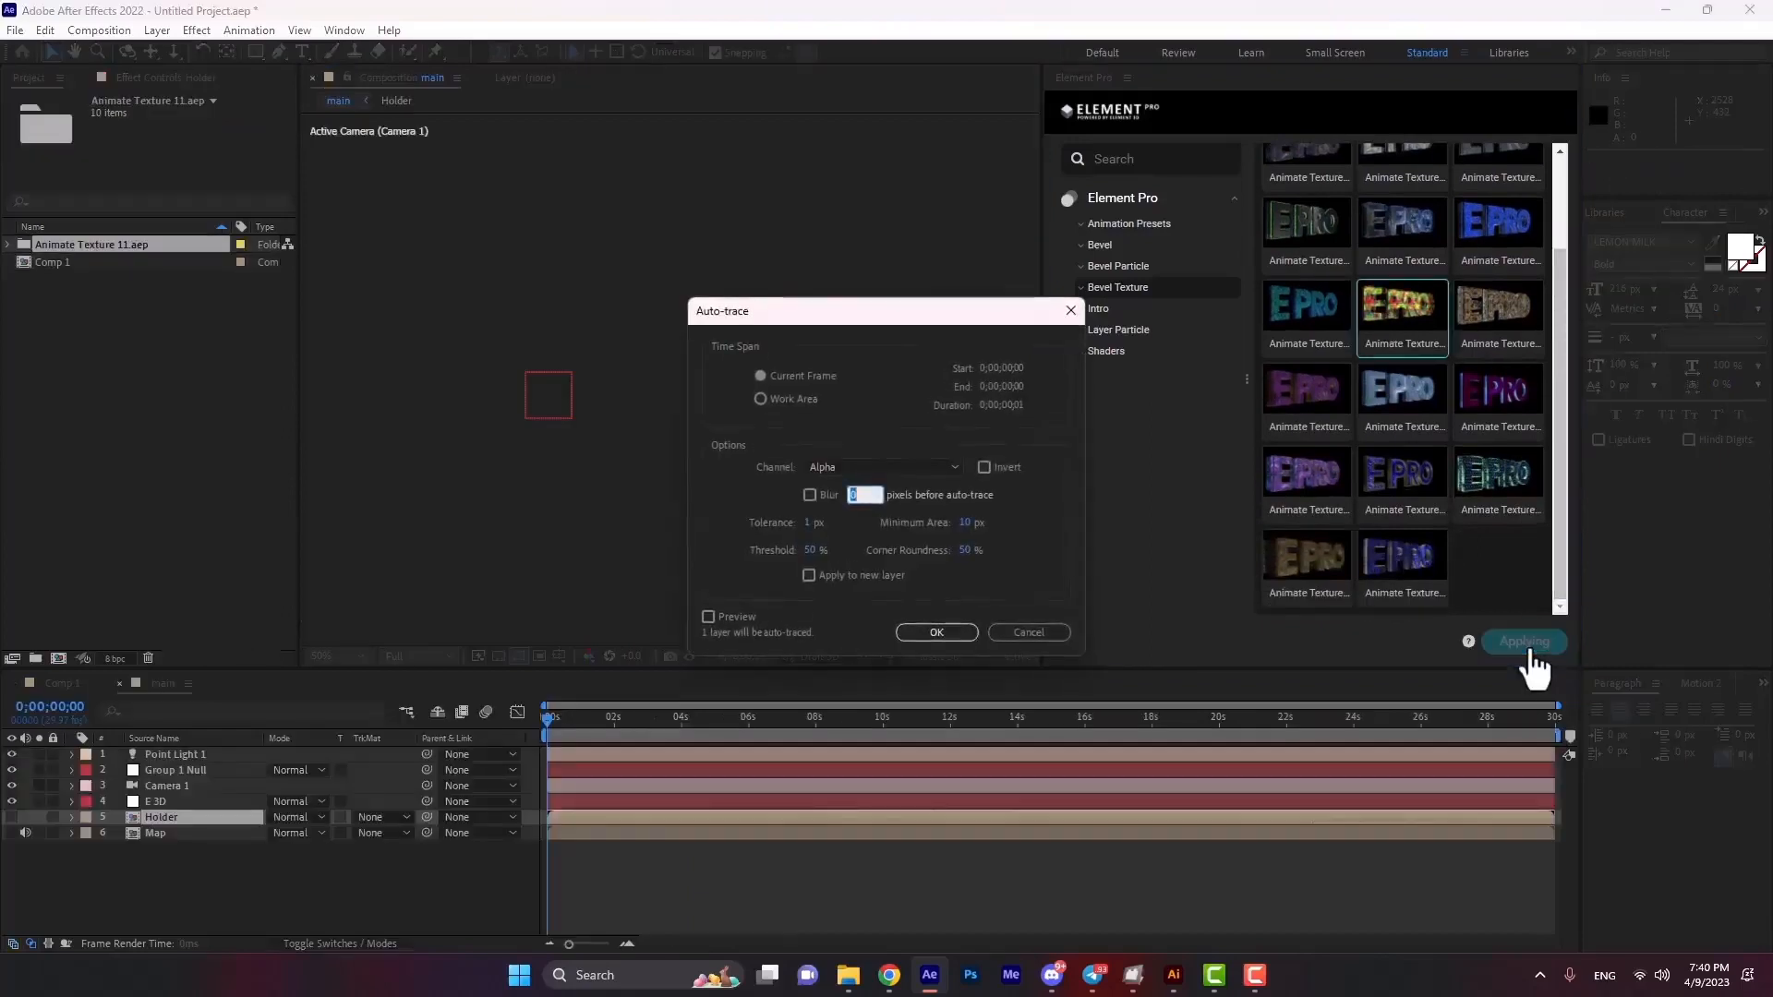
click(942, 636)
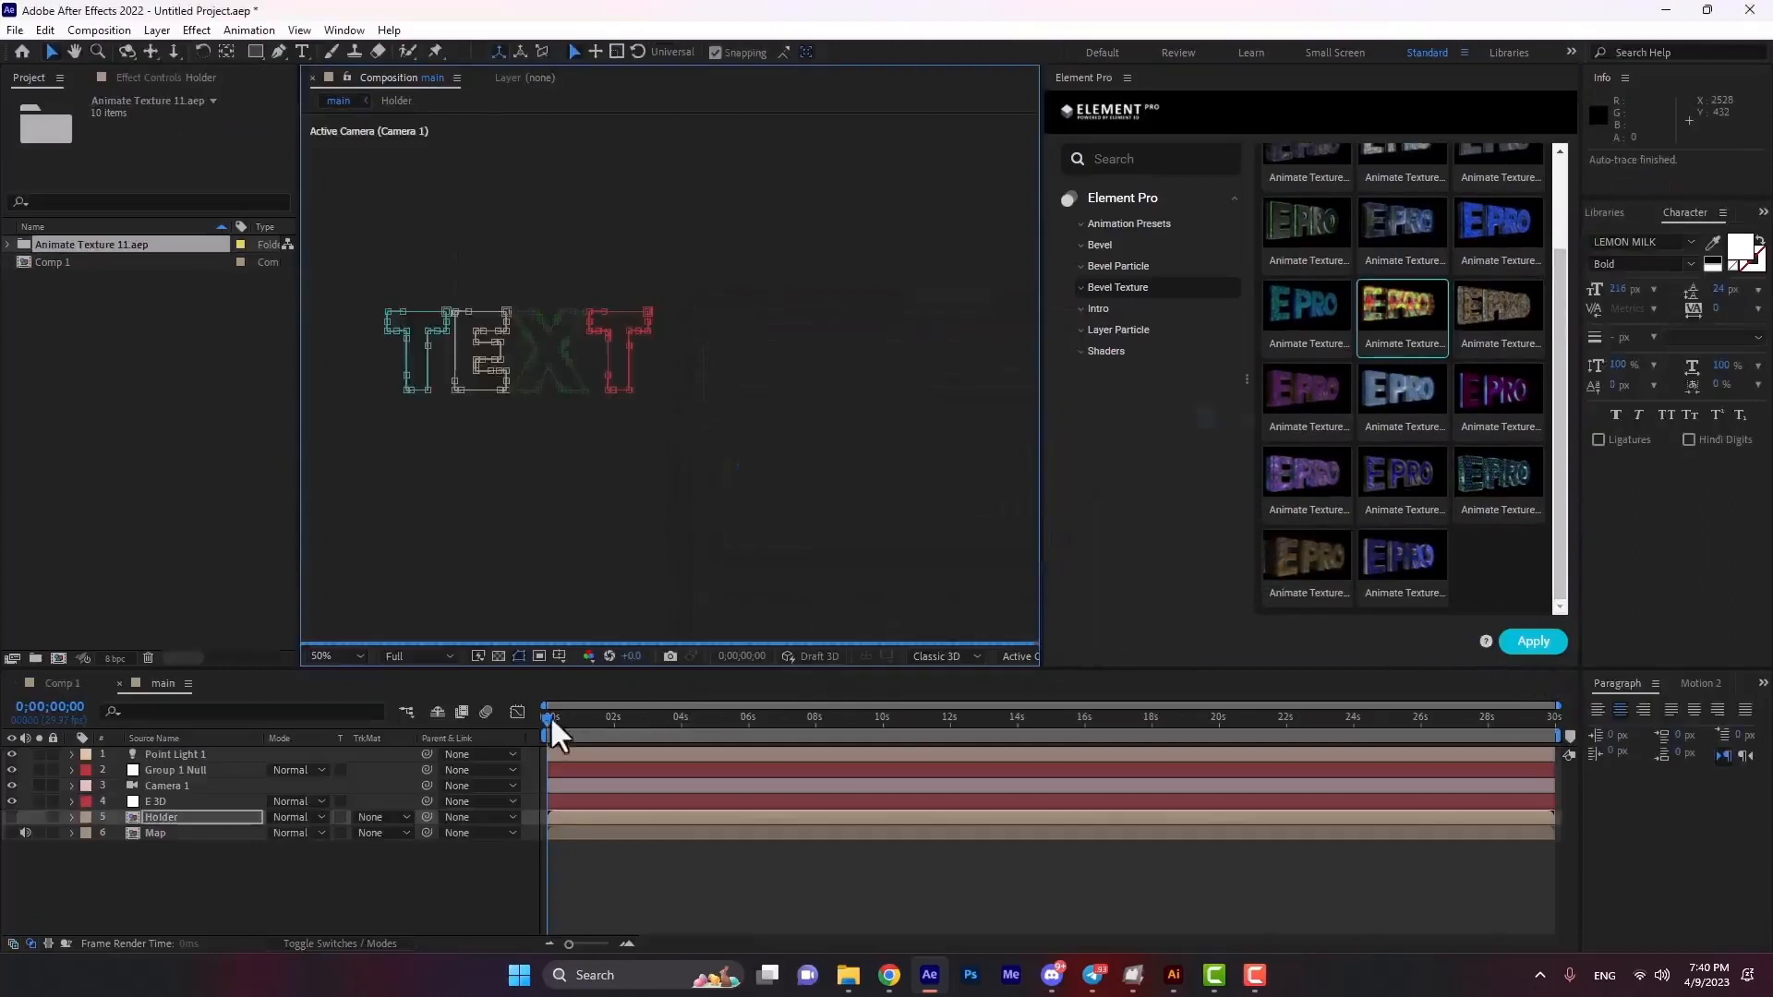
drag(565, 723, 604, 724)
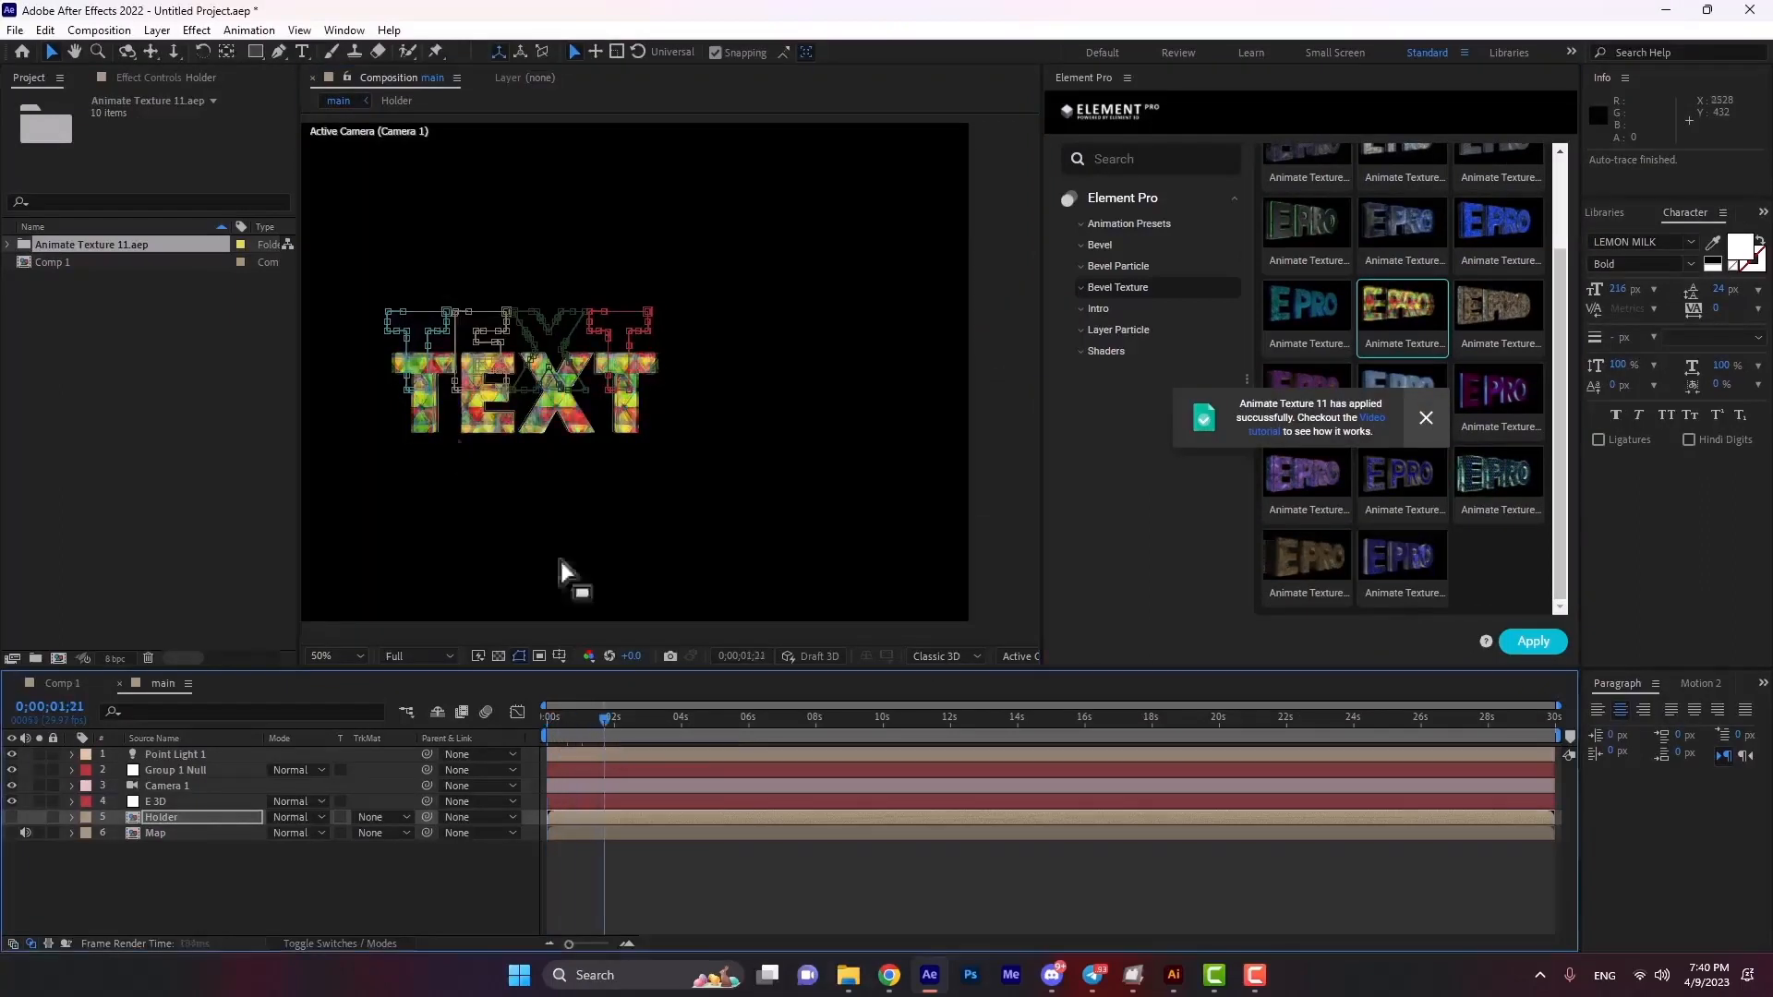
Examine the textured 3D text up close and preview its texture animation.
scroll(454, 445, up, 1)
drag(467, 459, 810, 419)
key(space)
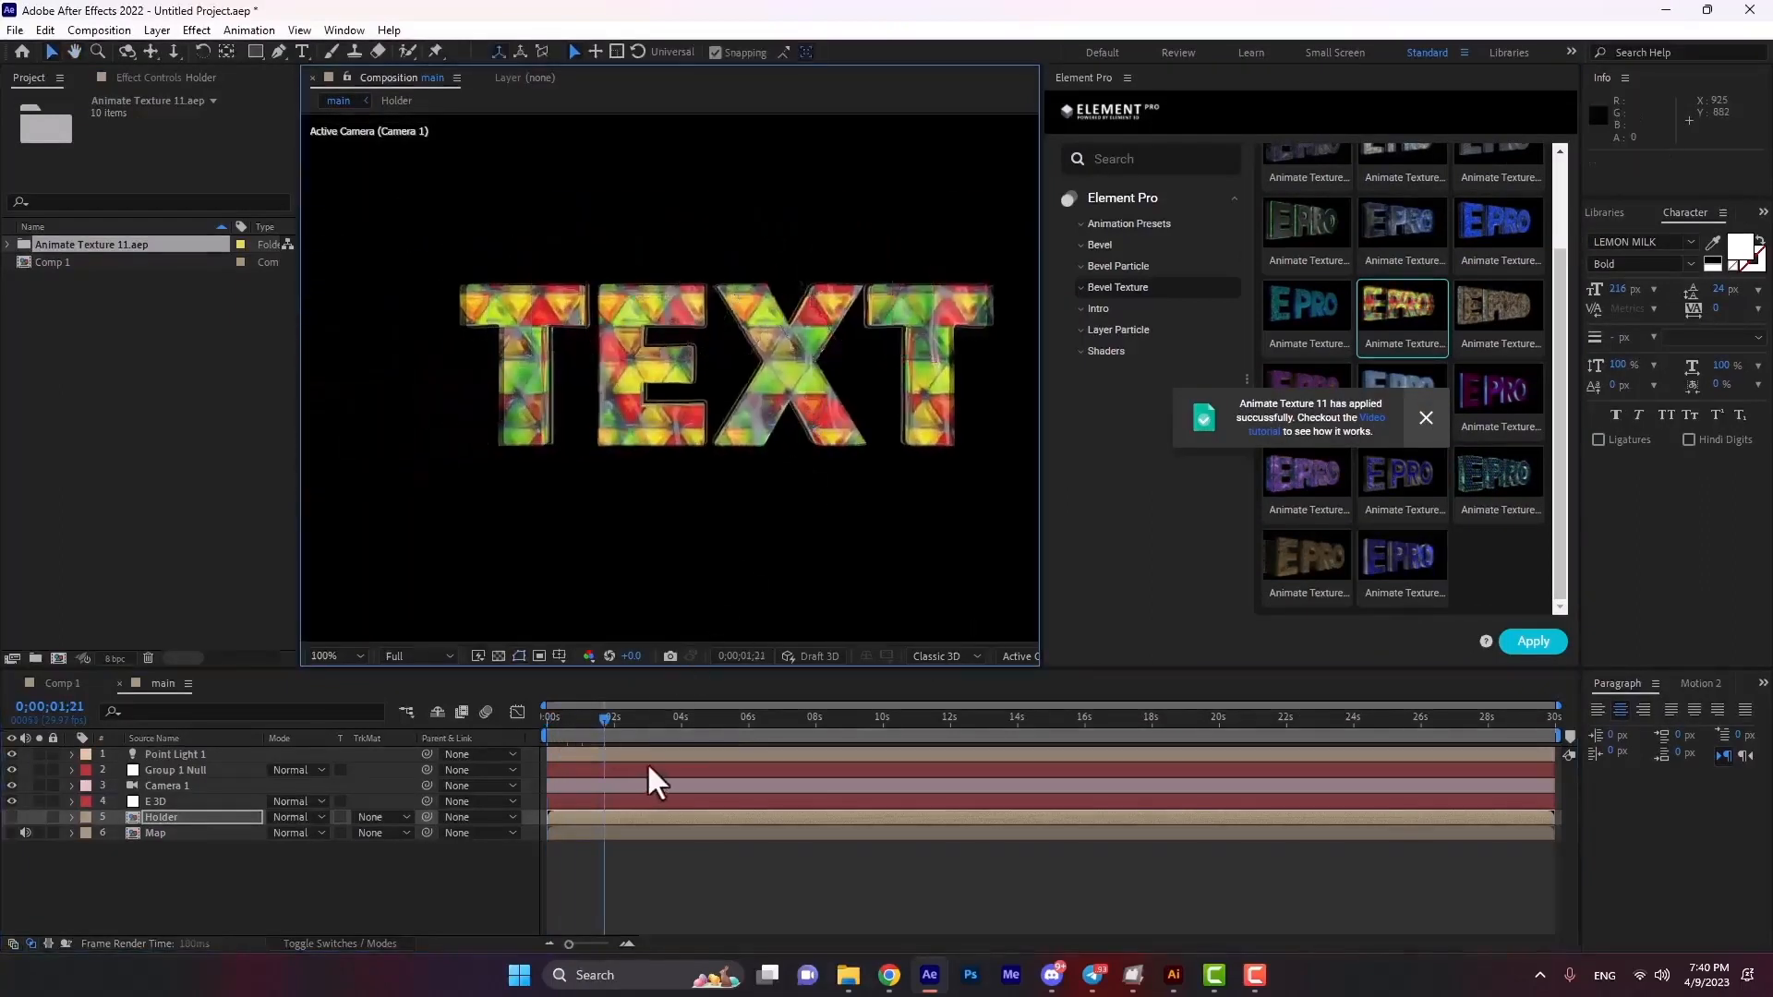
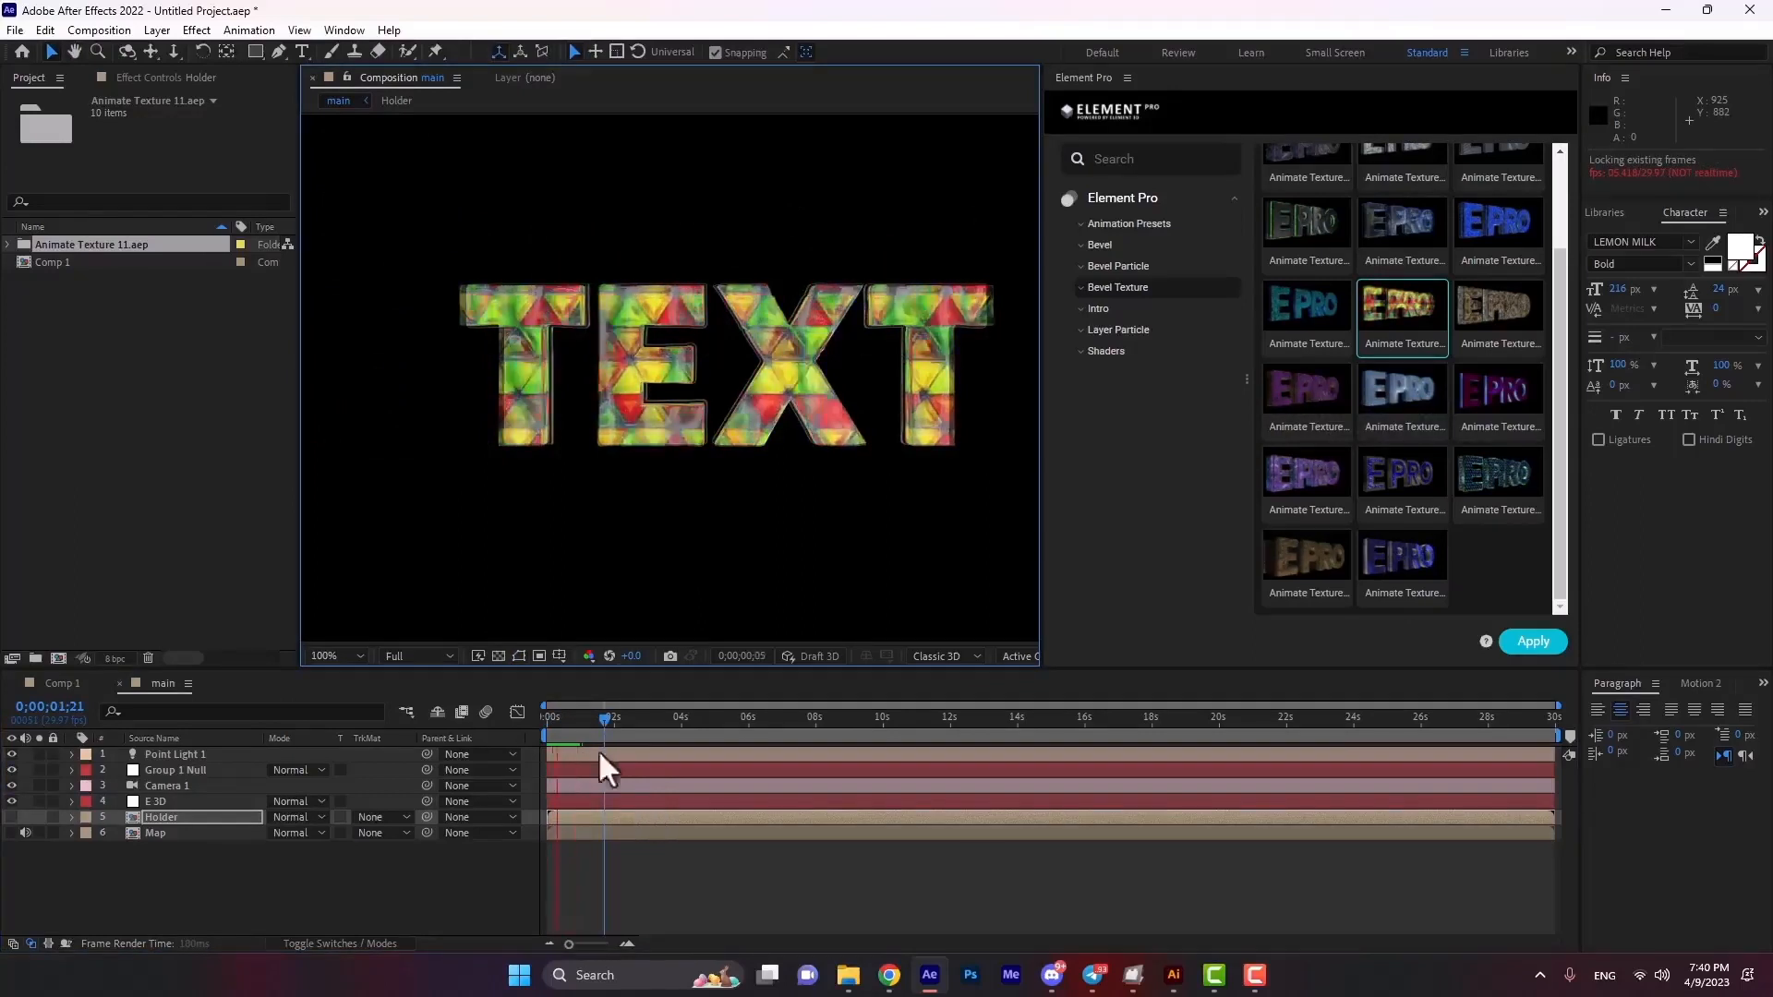
click(569, 724)
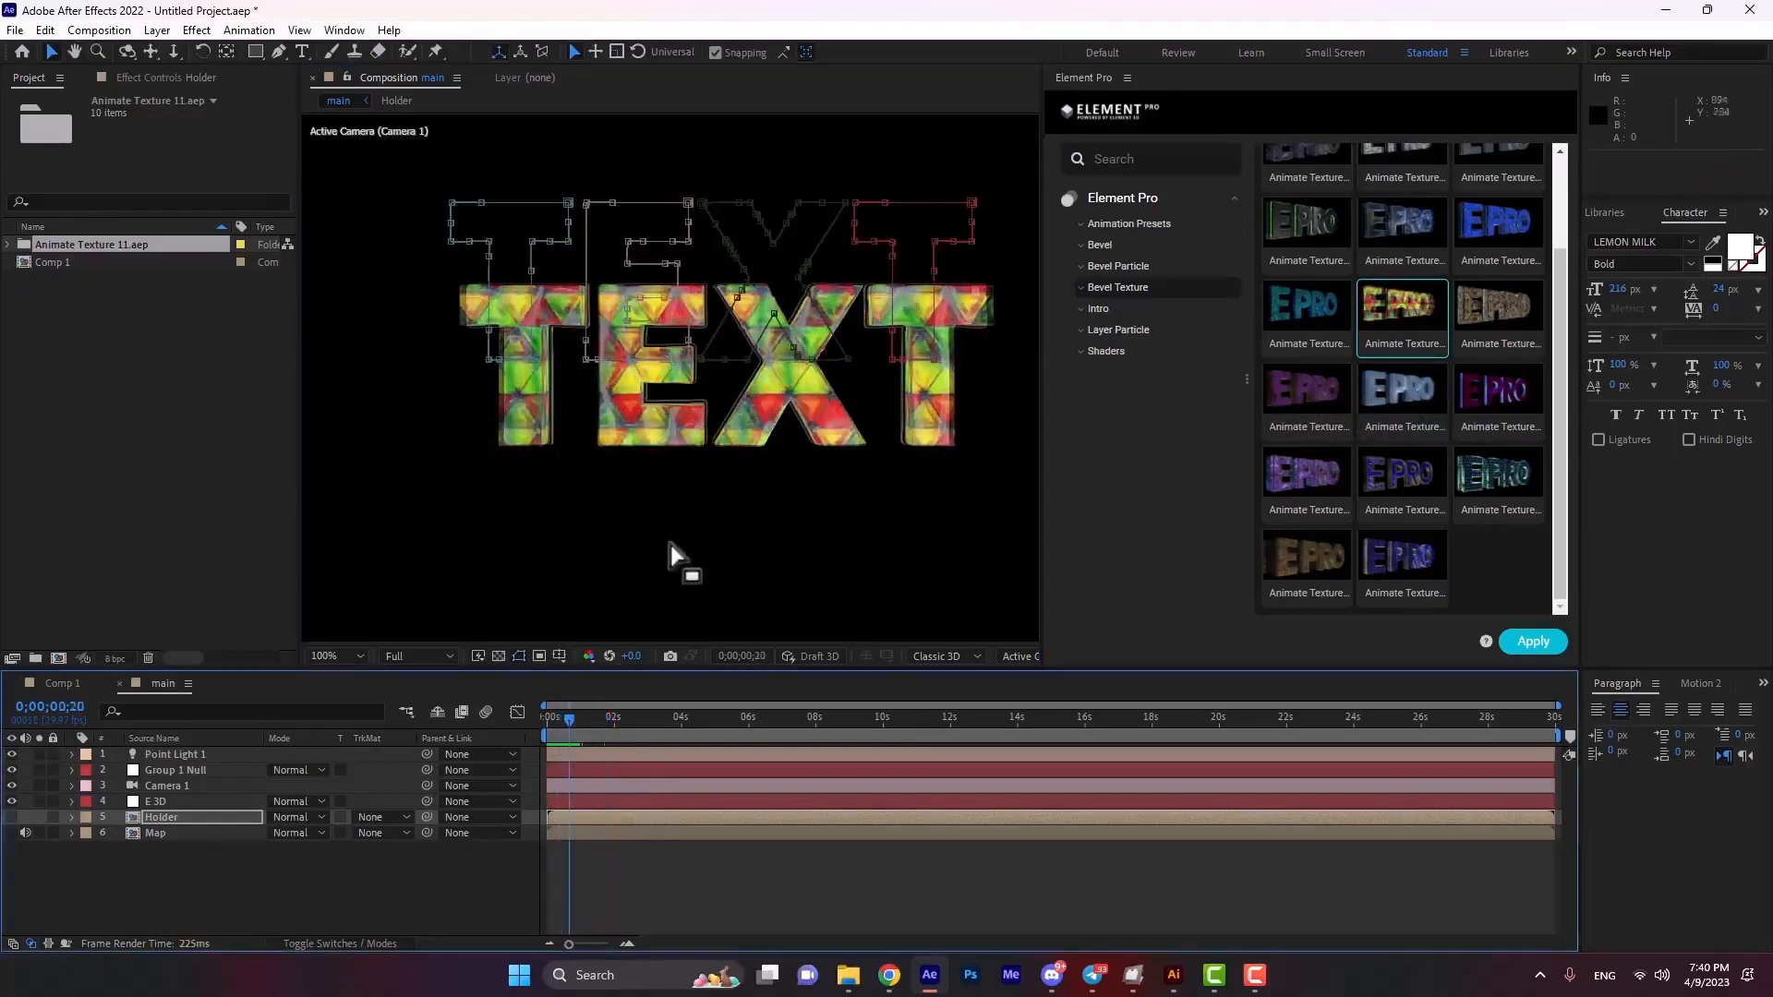
Orbit and dolly the camera to show the 3D text from an angle with its side depth visible.
key(c)
click(660, 434)
drag(657, 436, 518, 319)
scroll(698, 429, down, 1)
key(c)
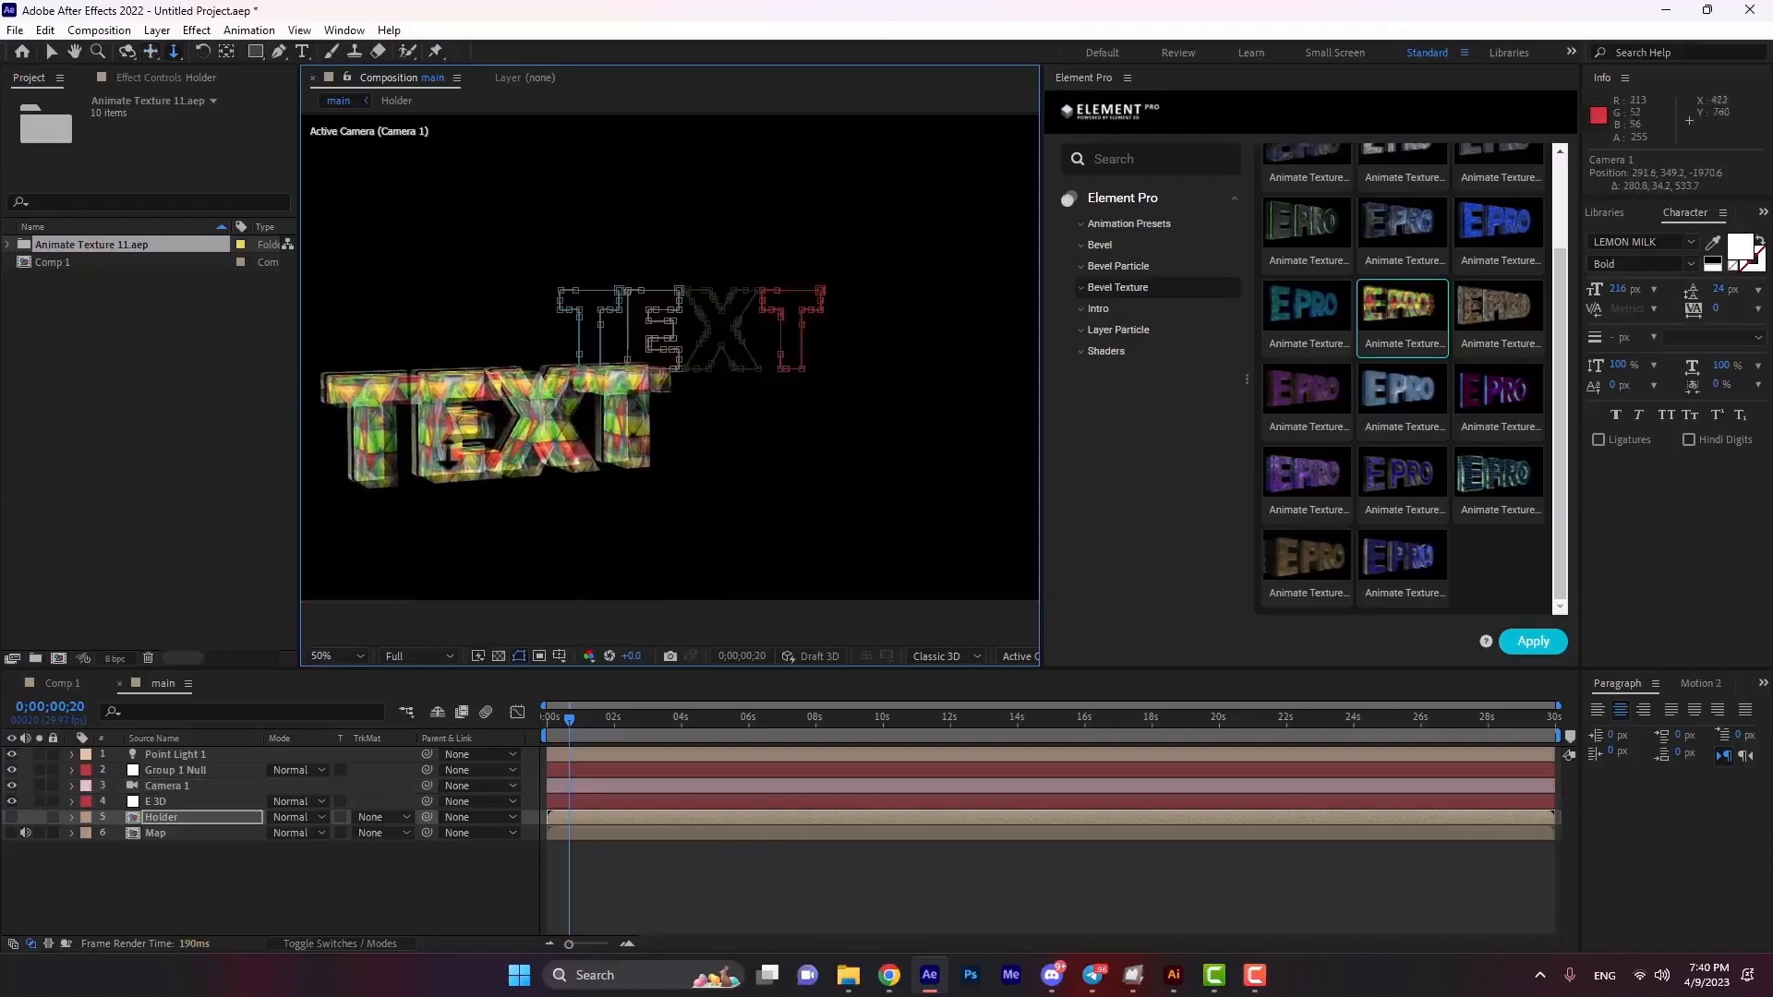
Open the Element scene setup of the E 3D layer and turn the extruded text to a frontal view.
click(157, 804)
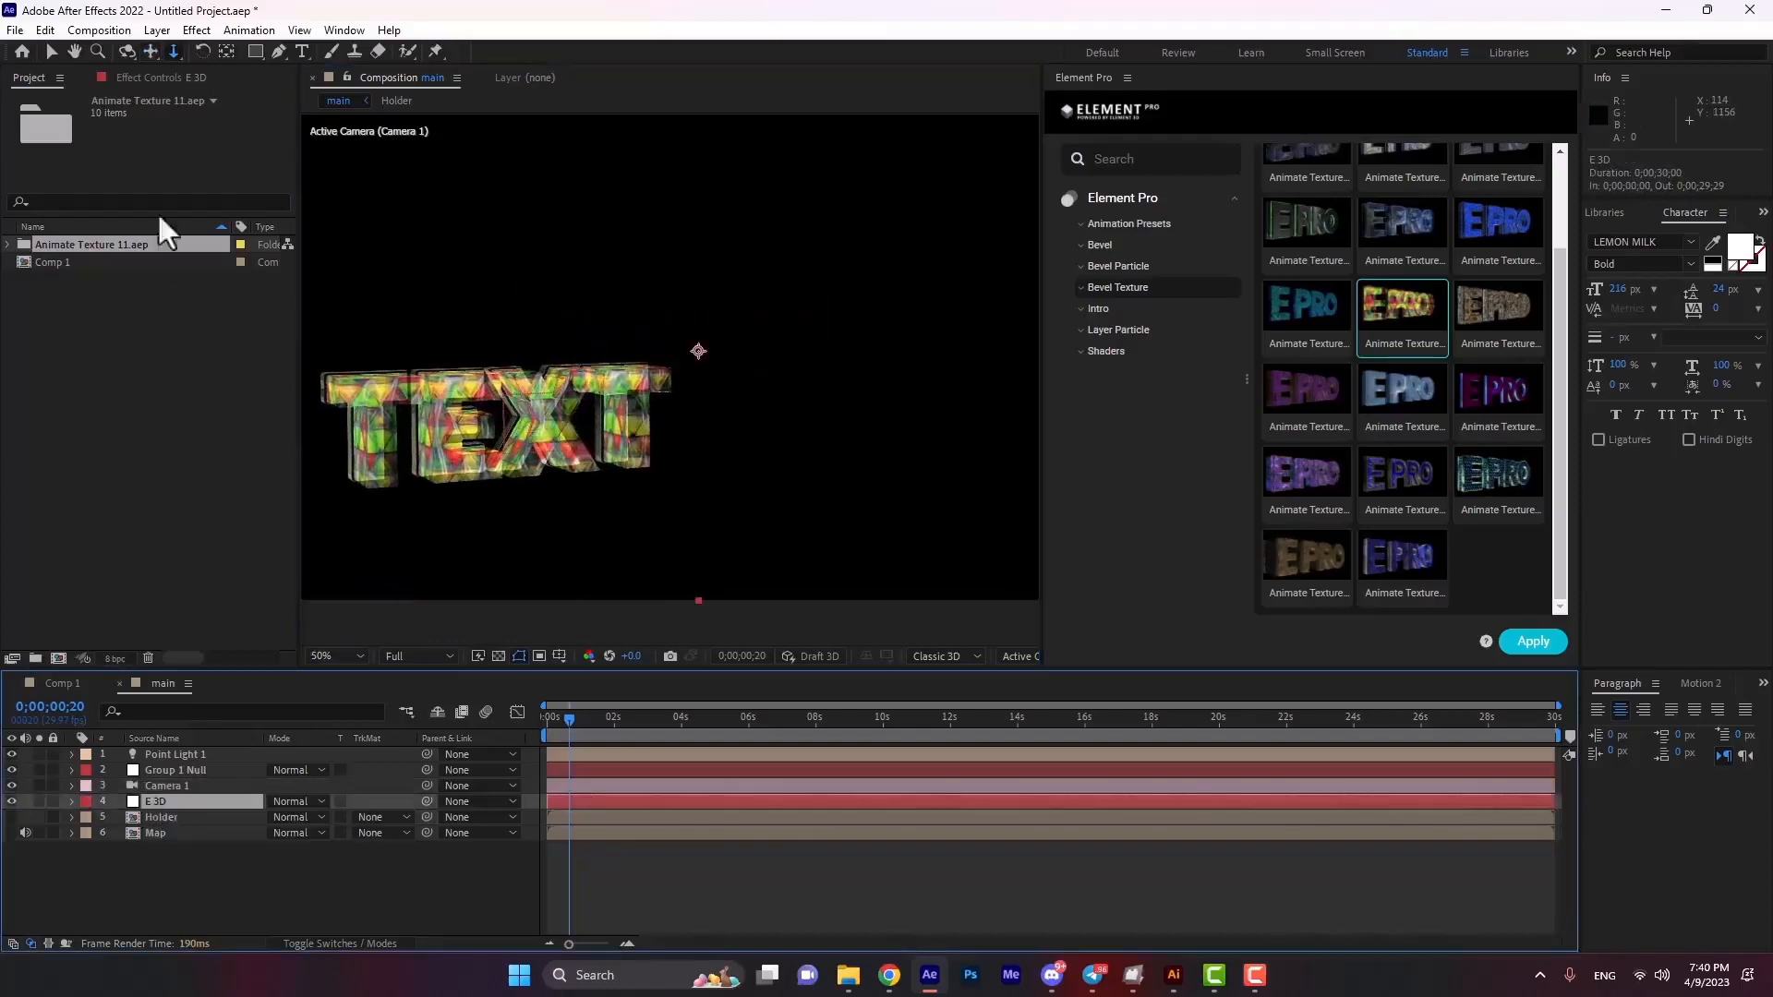
click(154, 80)
click(96, 161)
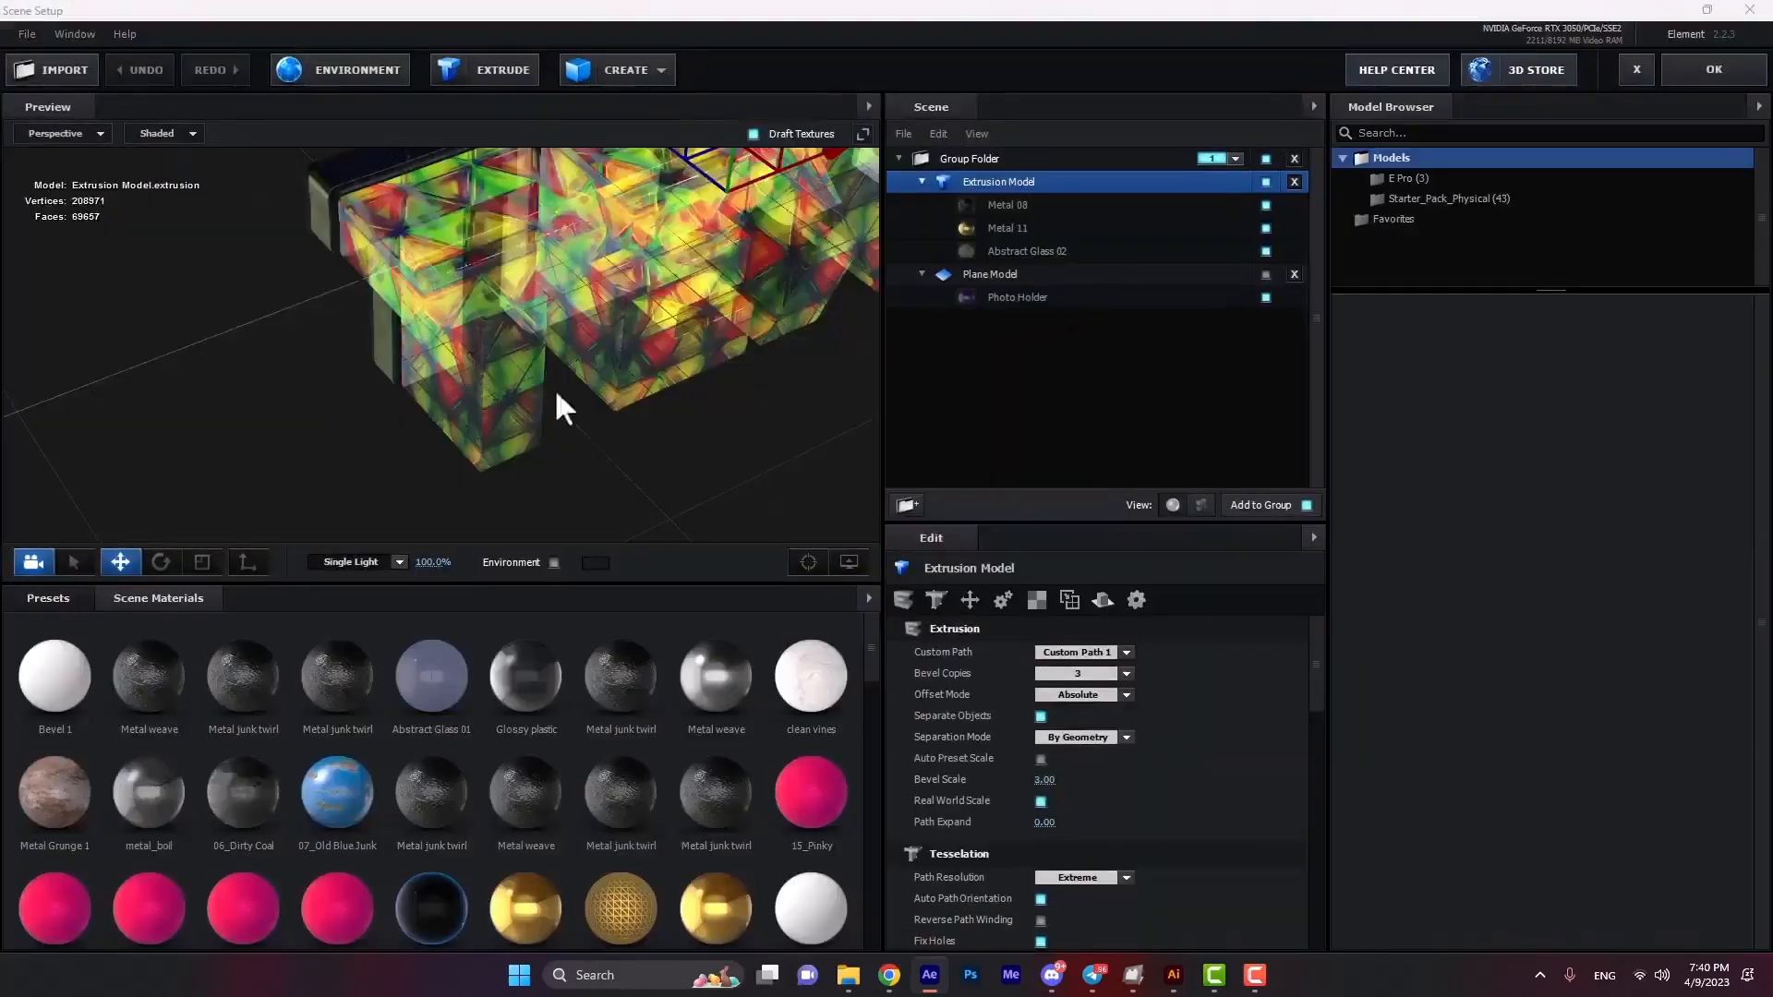
drag(732, 426, 513, 374)
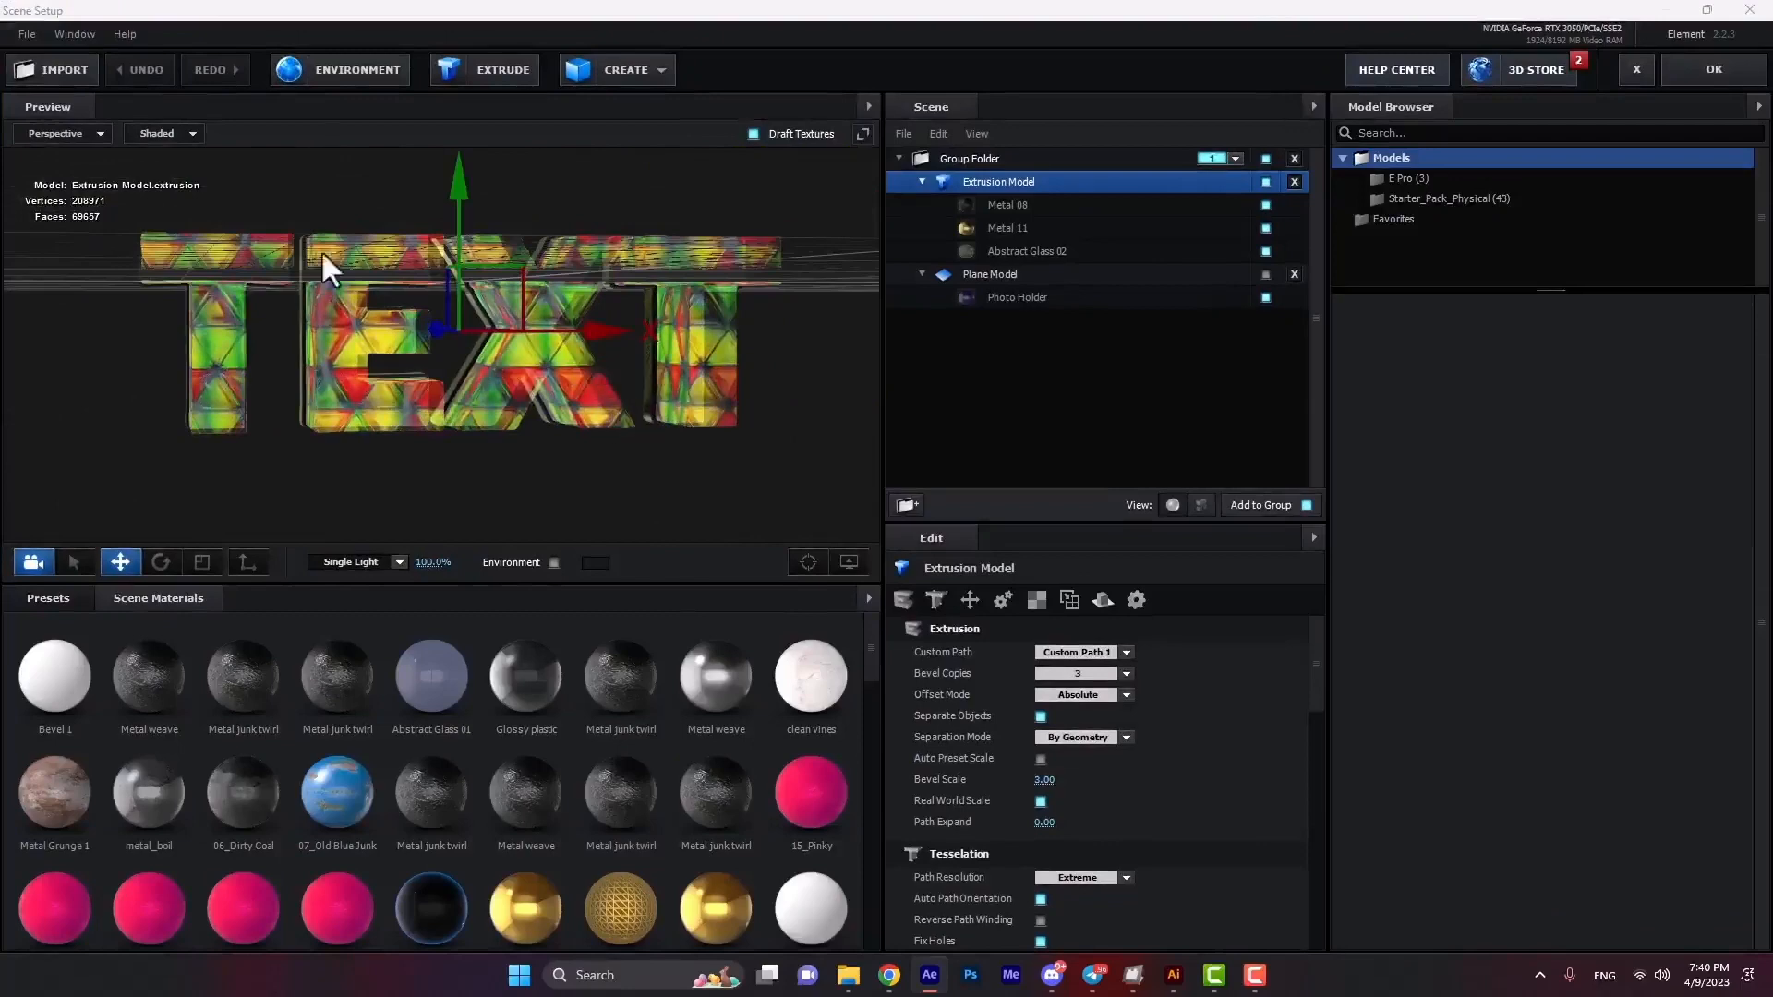
Try Basic_2K_03.dds as the environment map, replace it with Basic_2K_01.dds, and apply the scene setup.
click(346, 69)
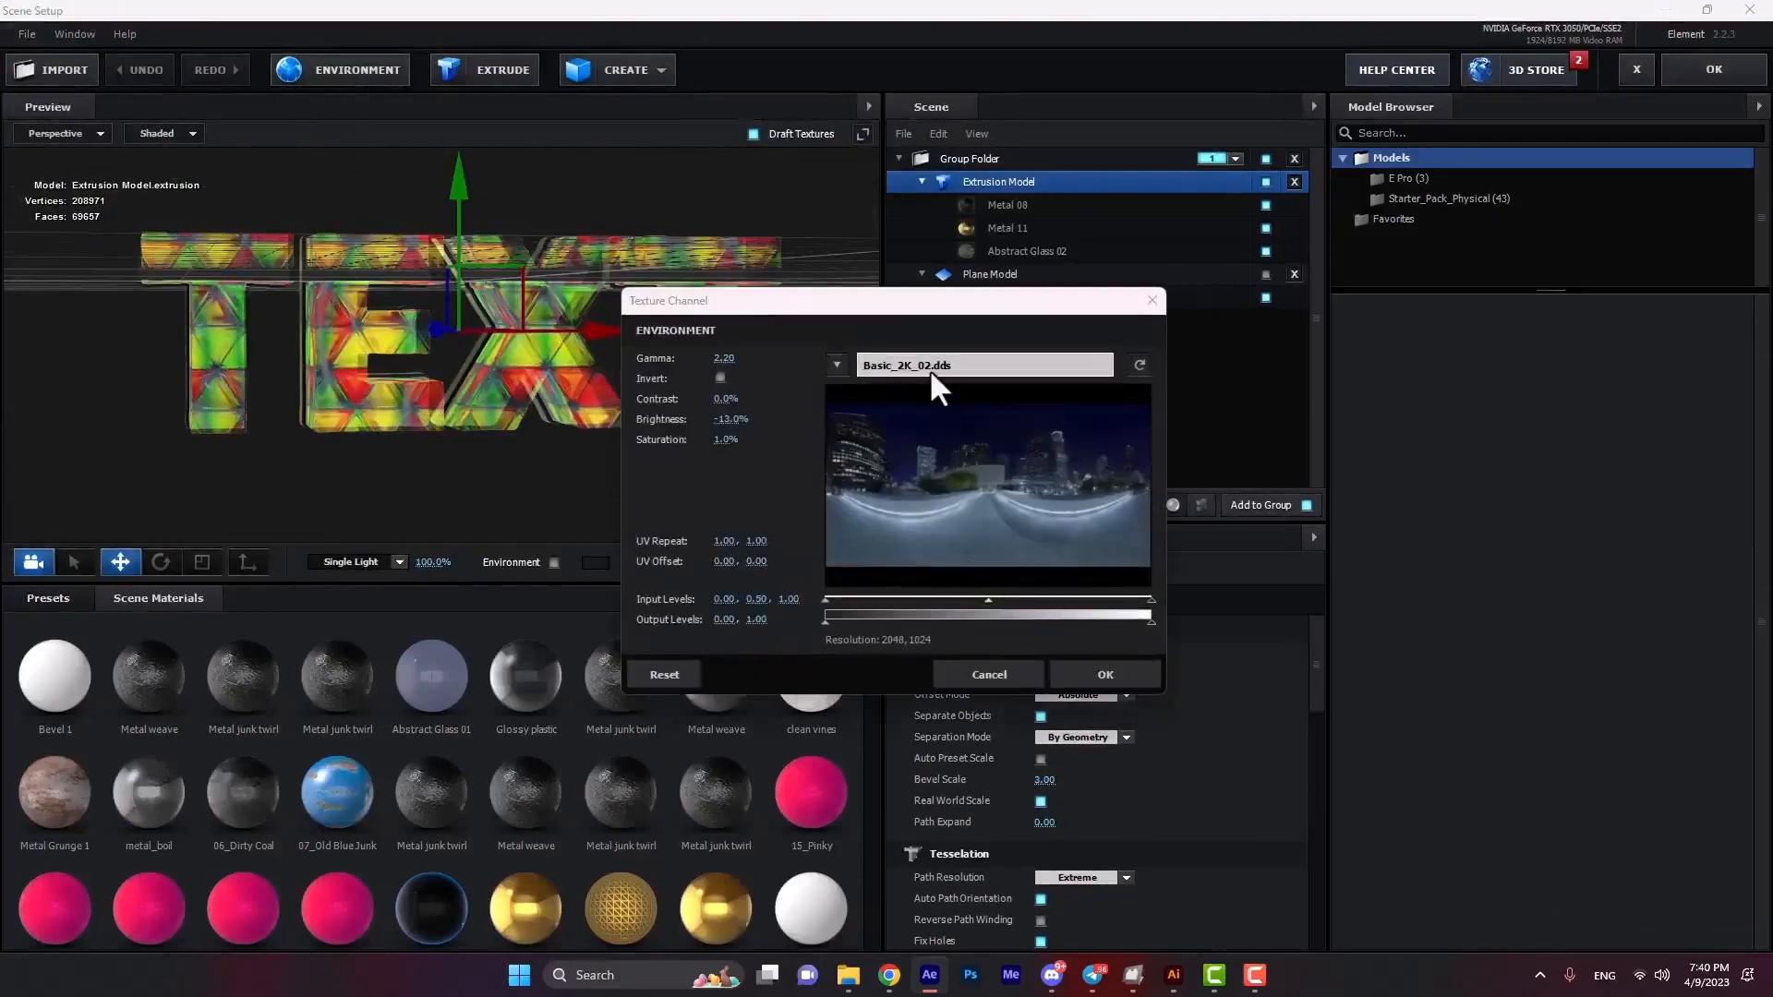
click(929, 369)
double_click(1211, 502)
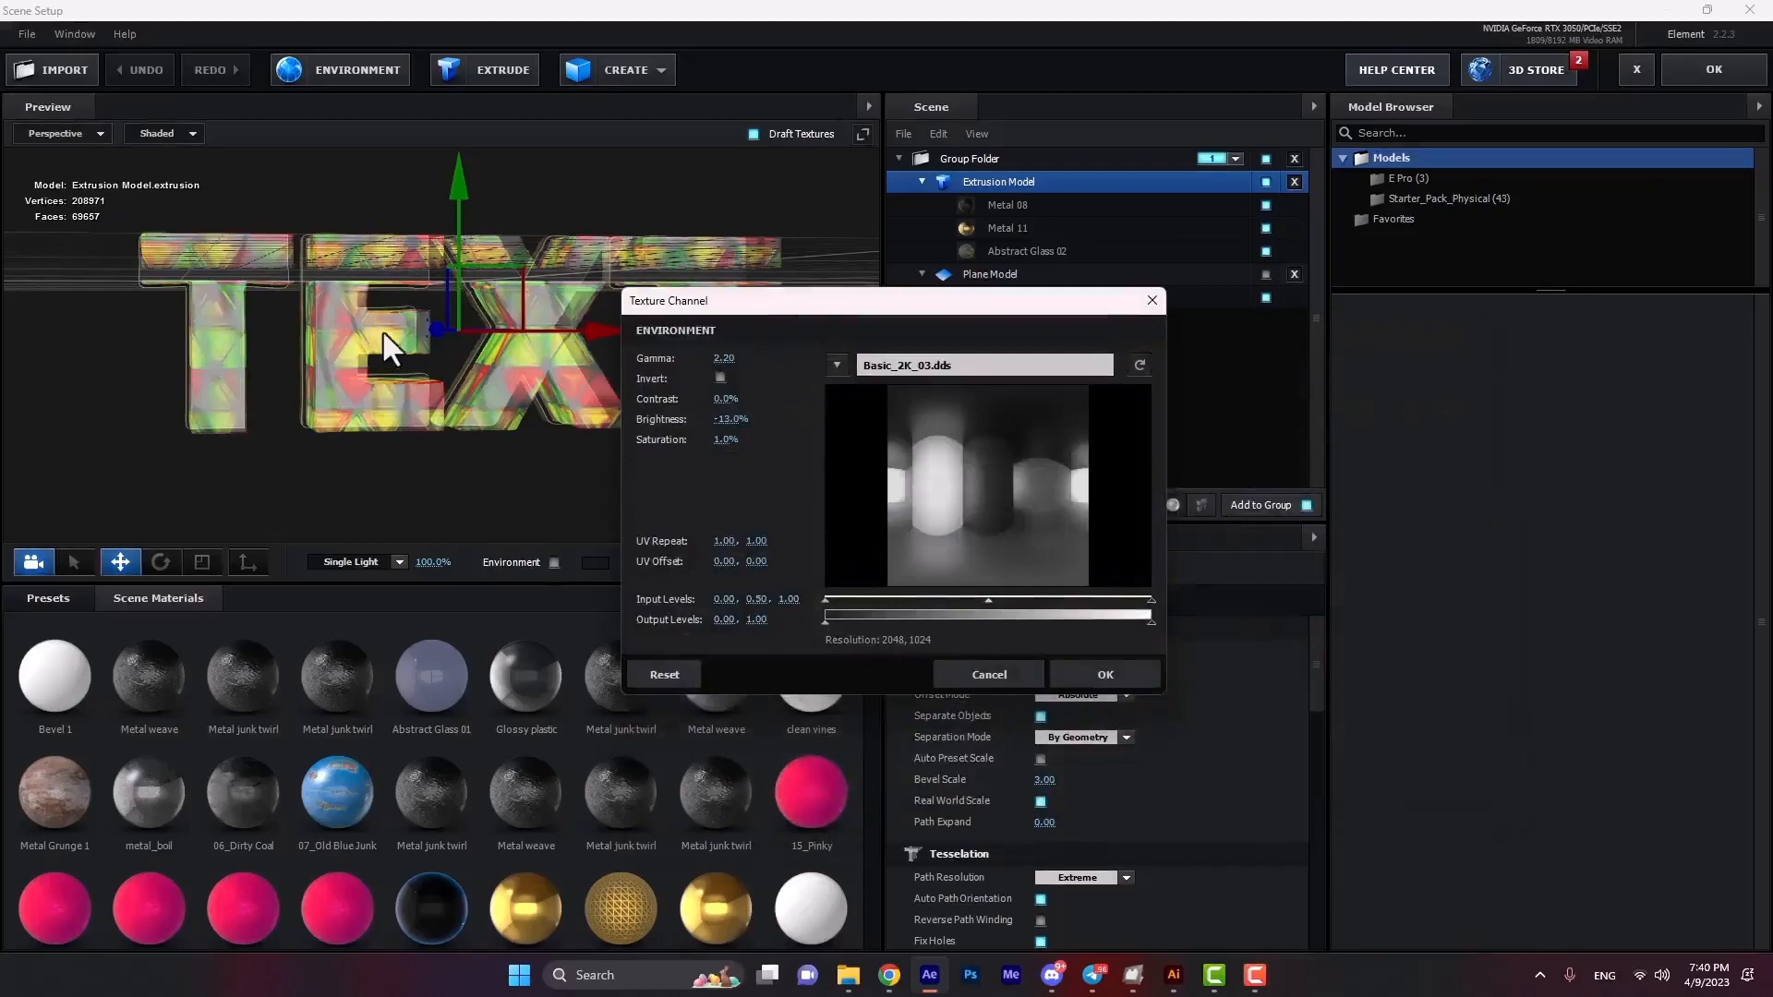
click(984, 365)
double_click(850, 489)
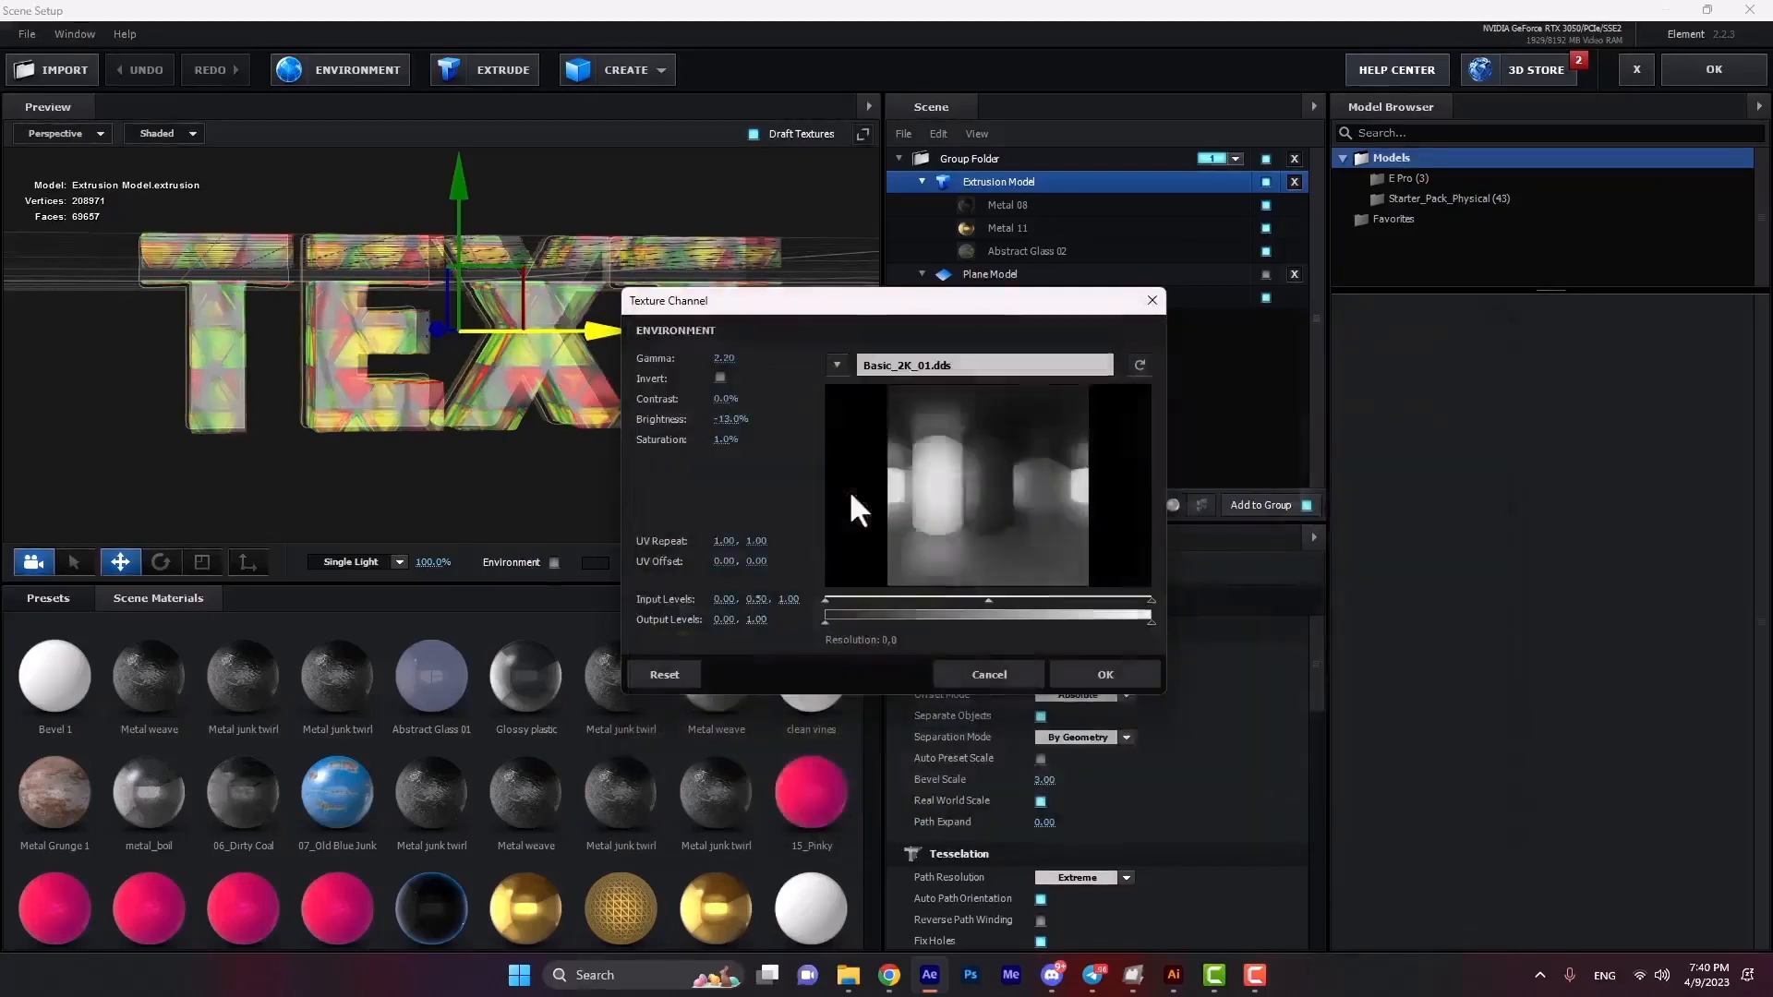
click(1145, 674)
click(1707, 74)
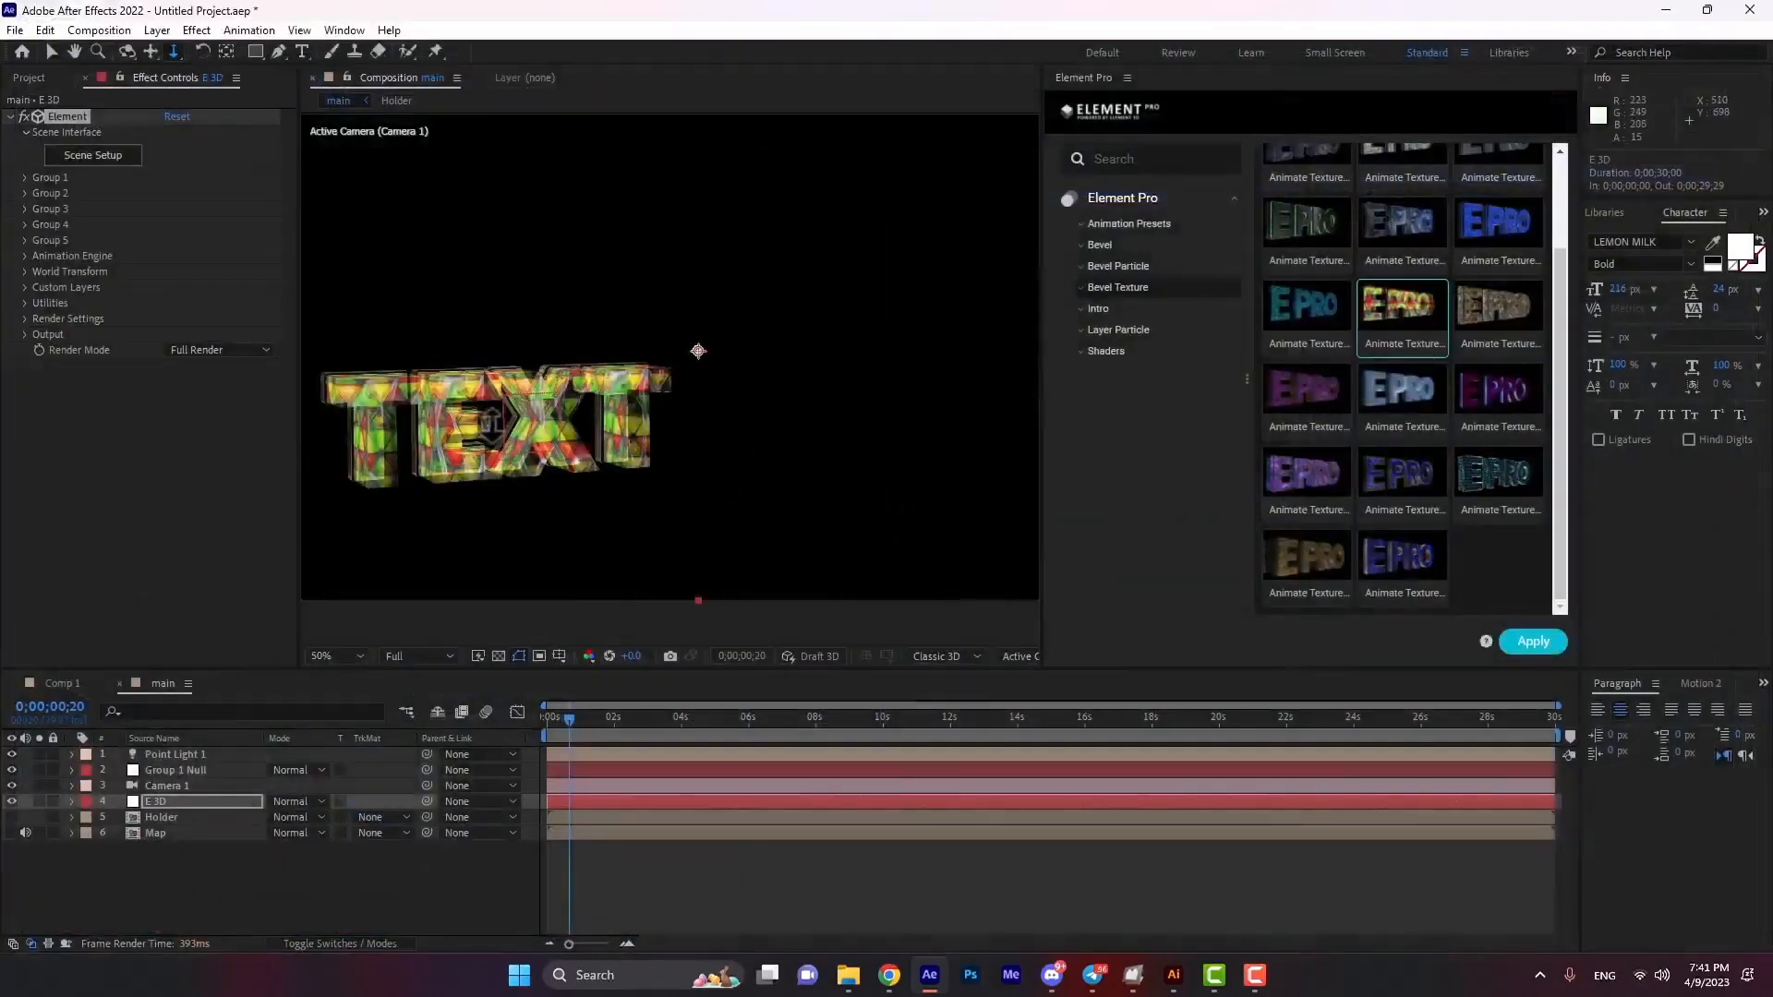
Enable the Plane Model in the Element scene to add a reflective floor under the text, and apply the scene setup.
click(126, 160)
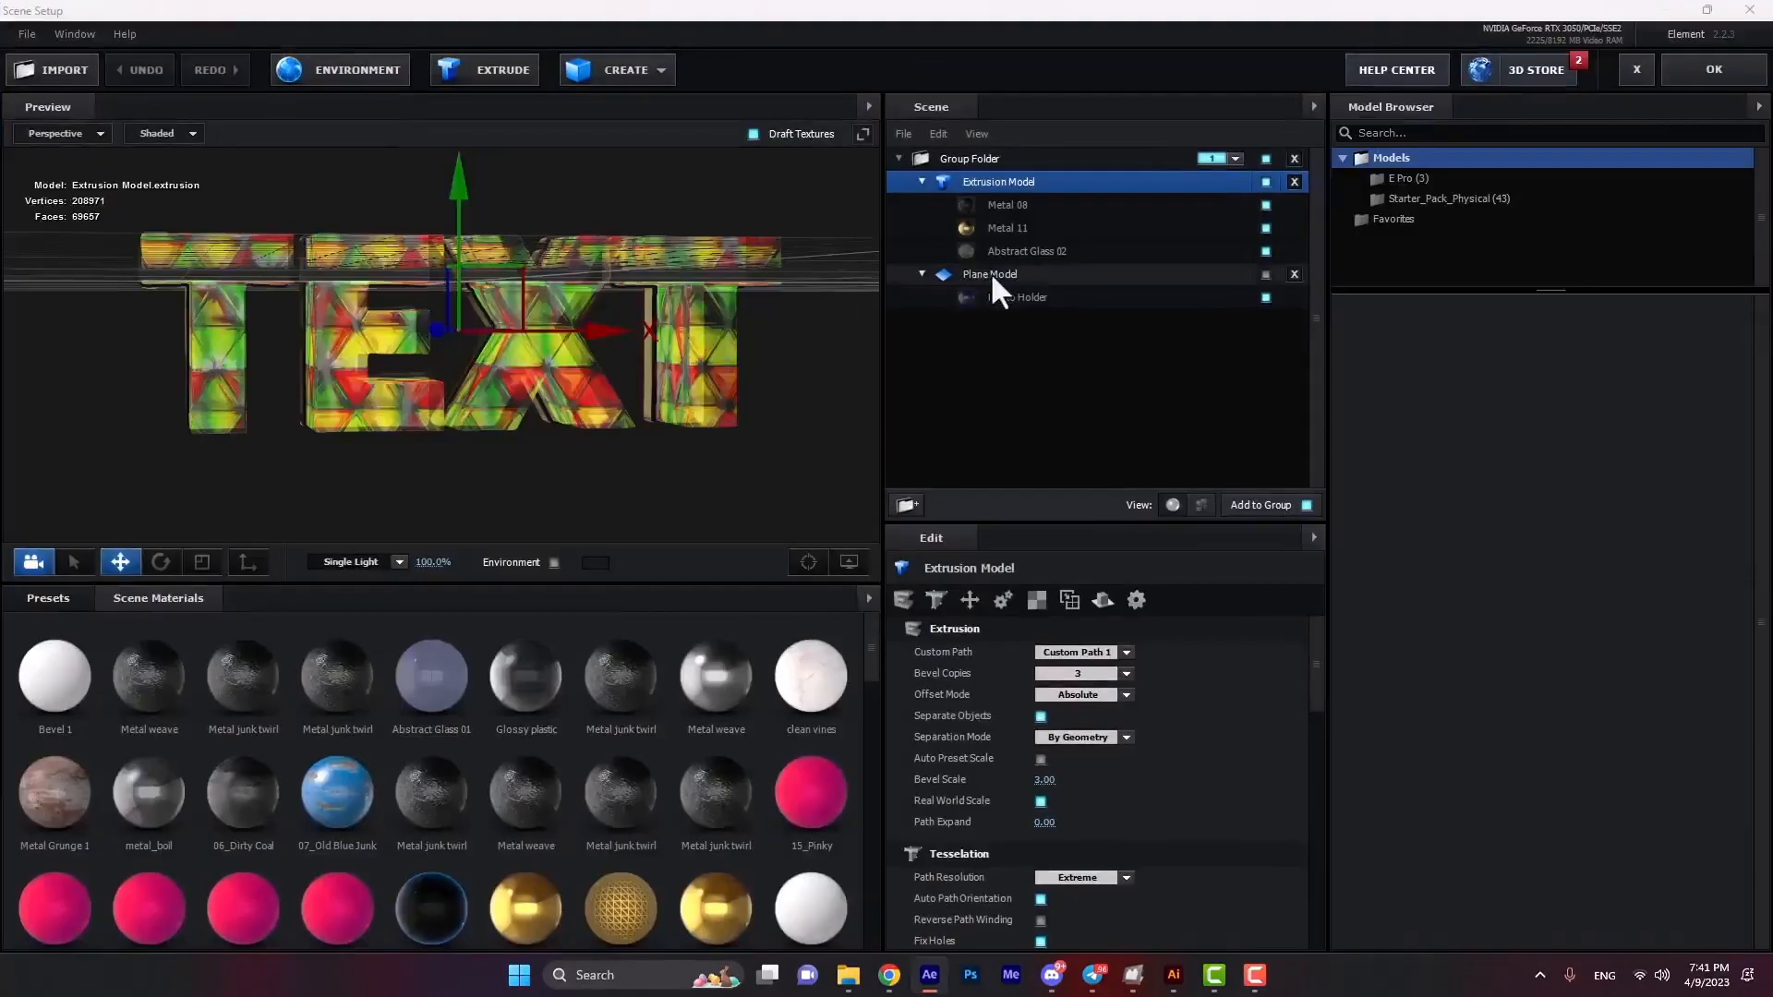
click(979, 272)
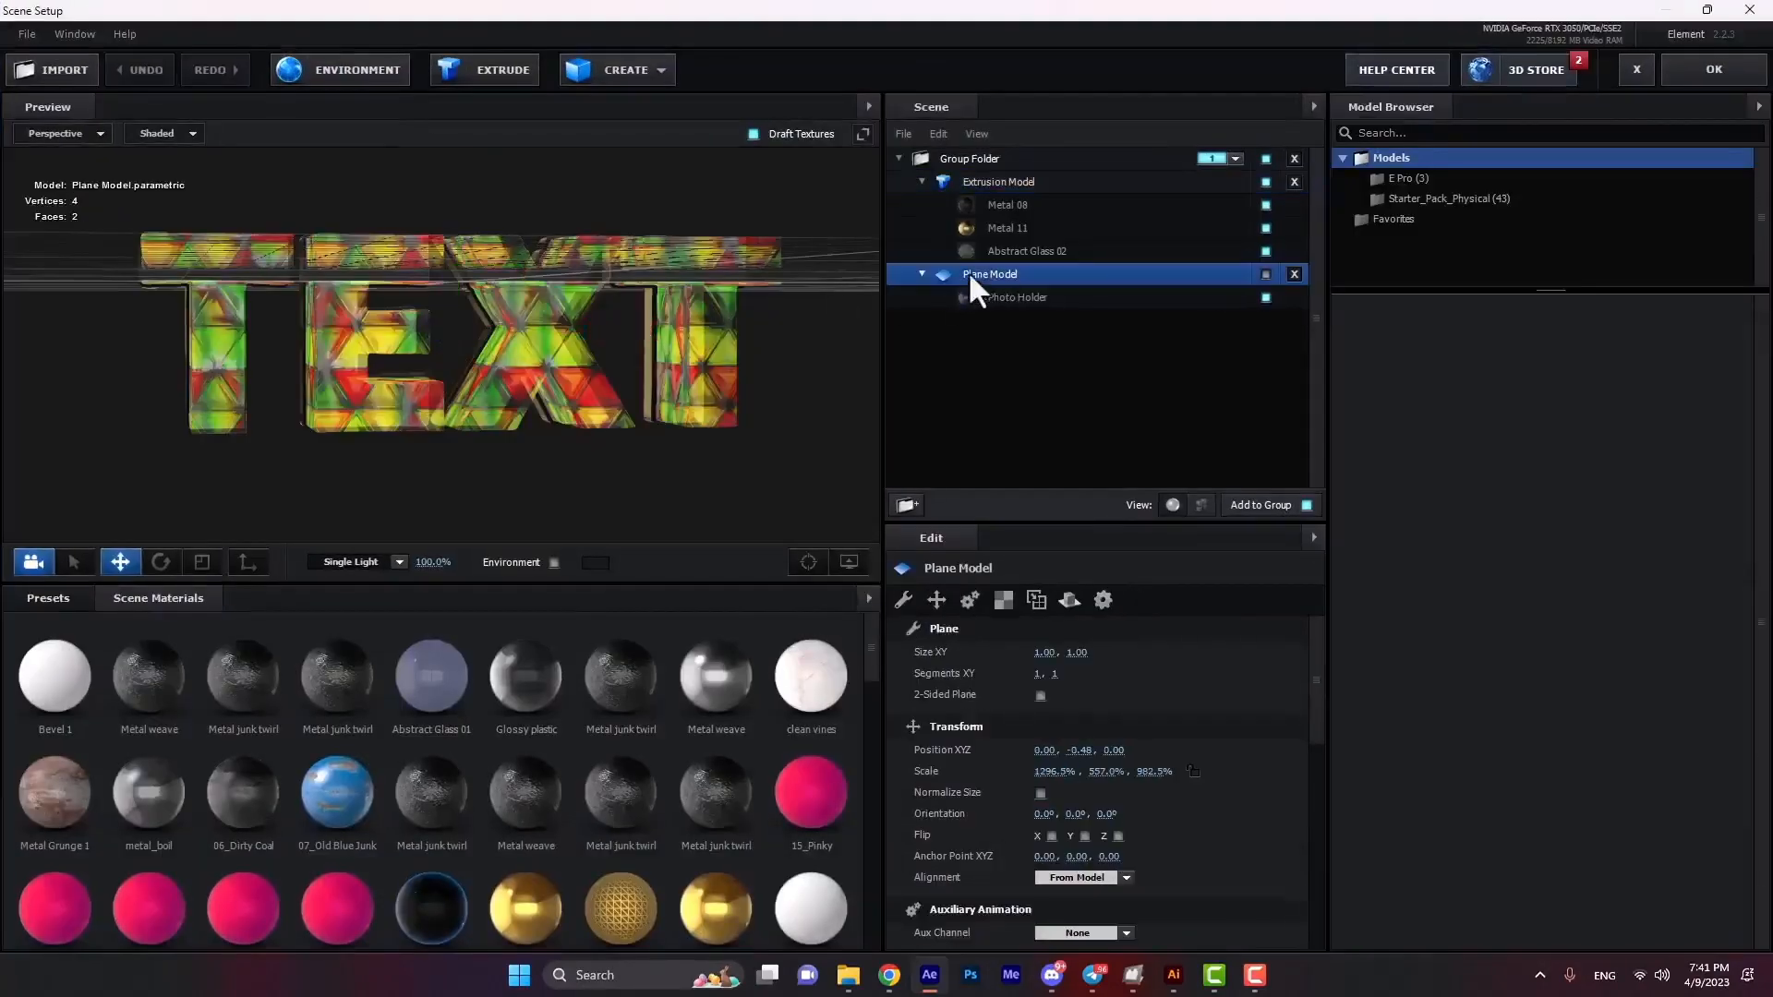
click(1266, 273)
drag(578, 347, 380, 463)
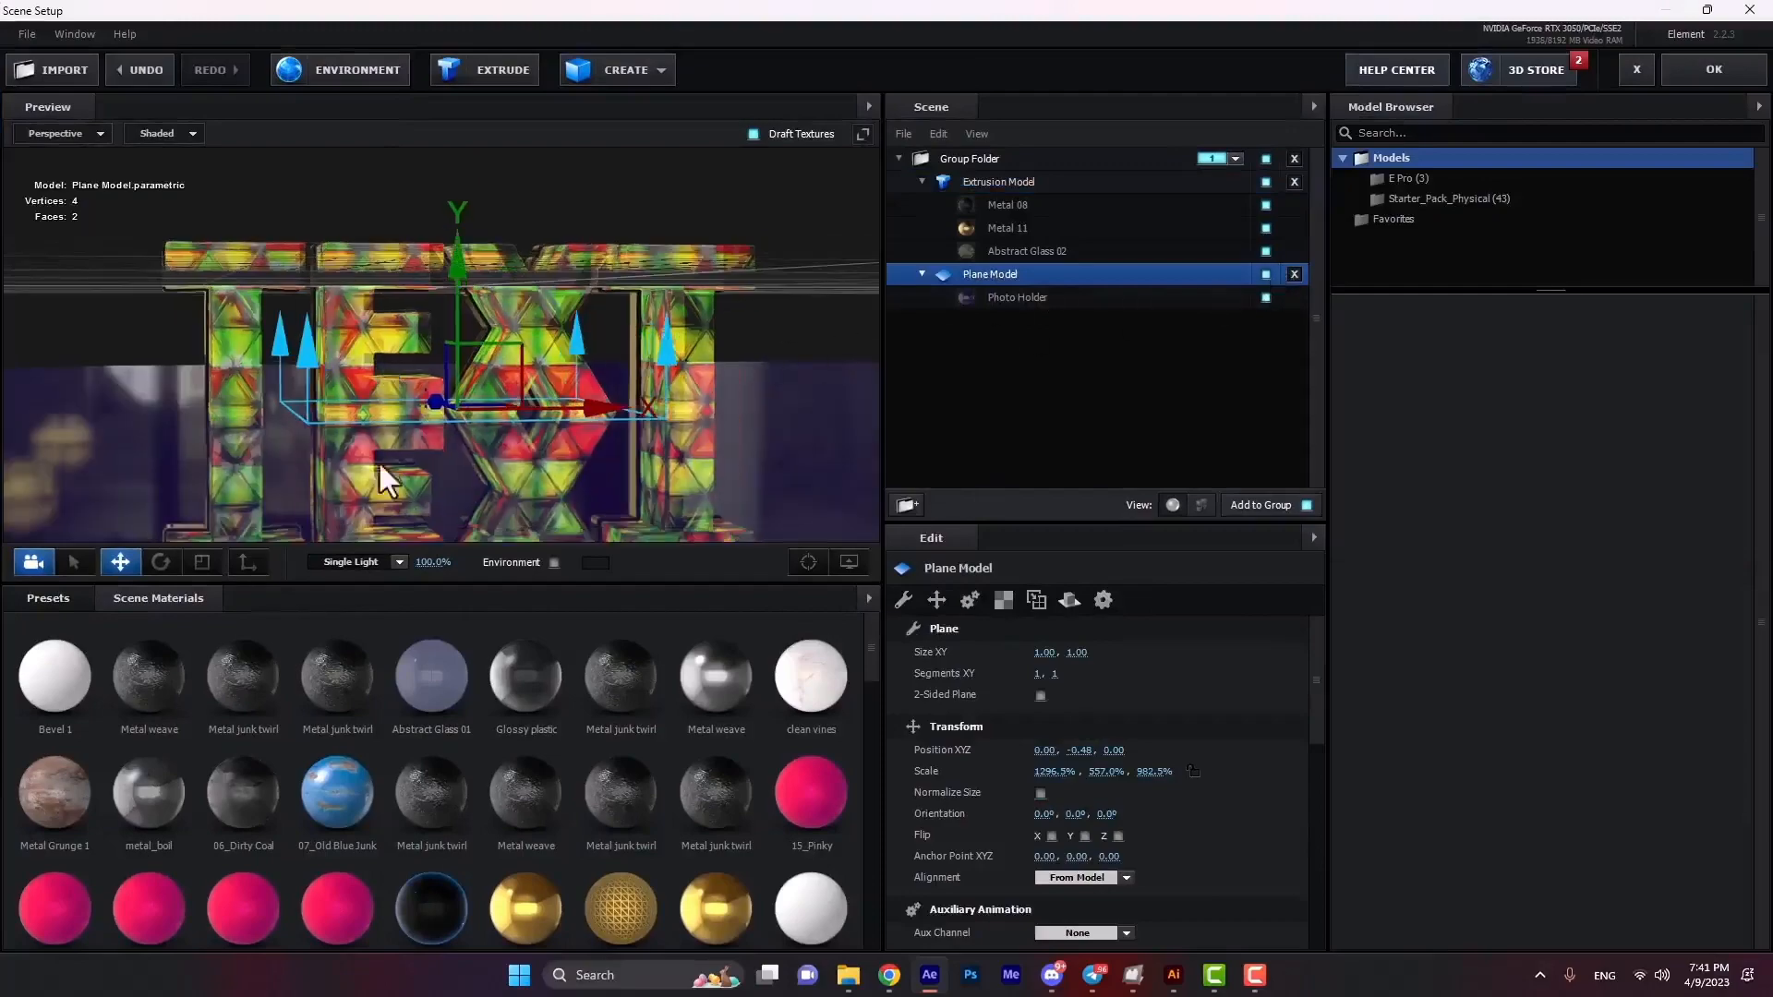
drag(729, 459, 771, 459)
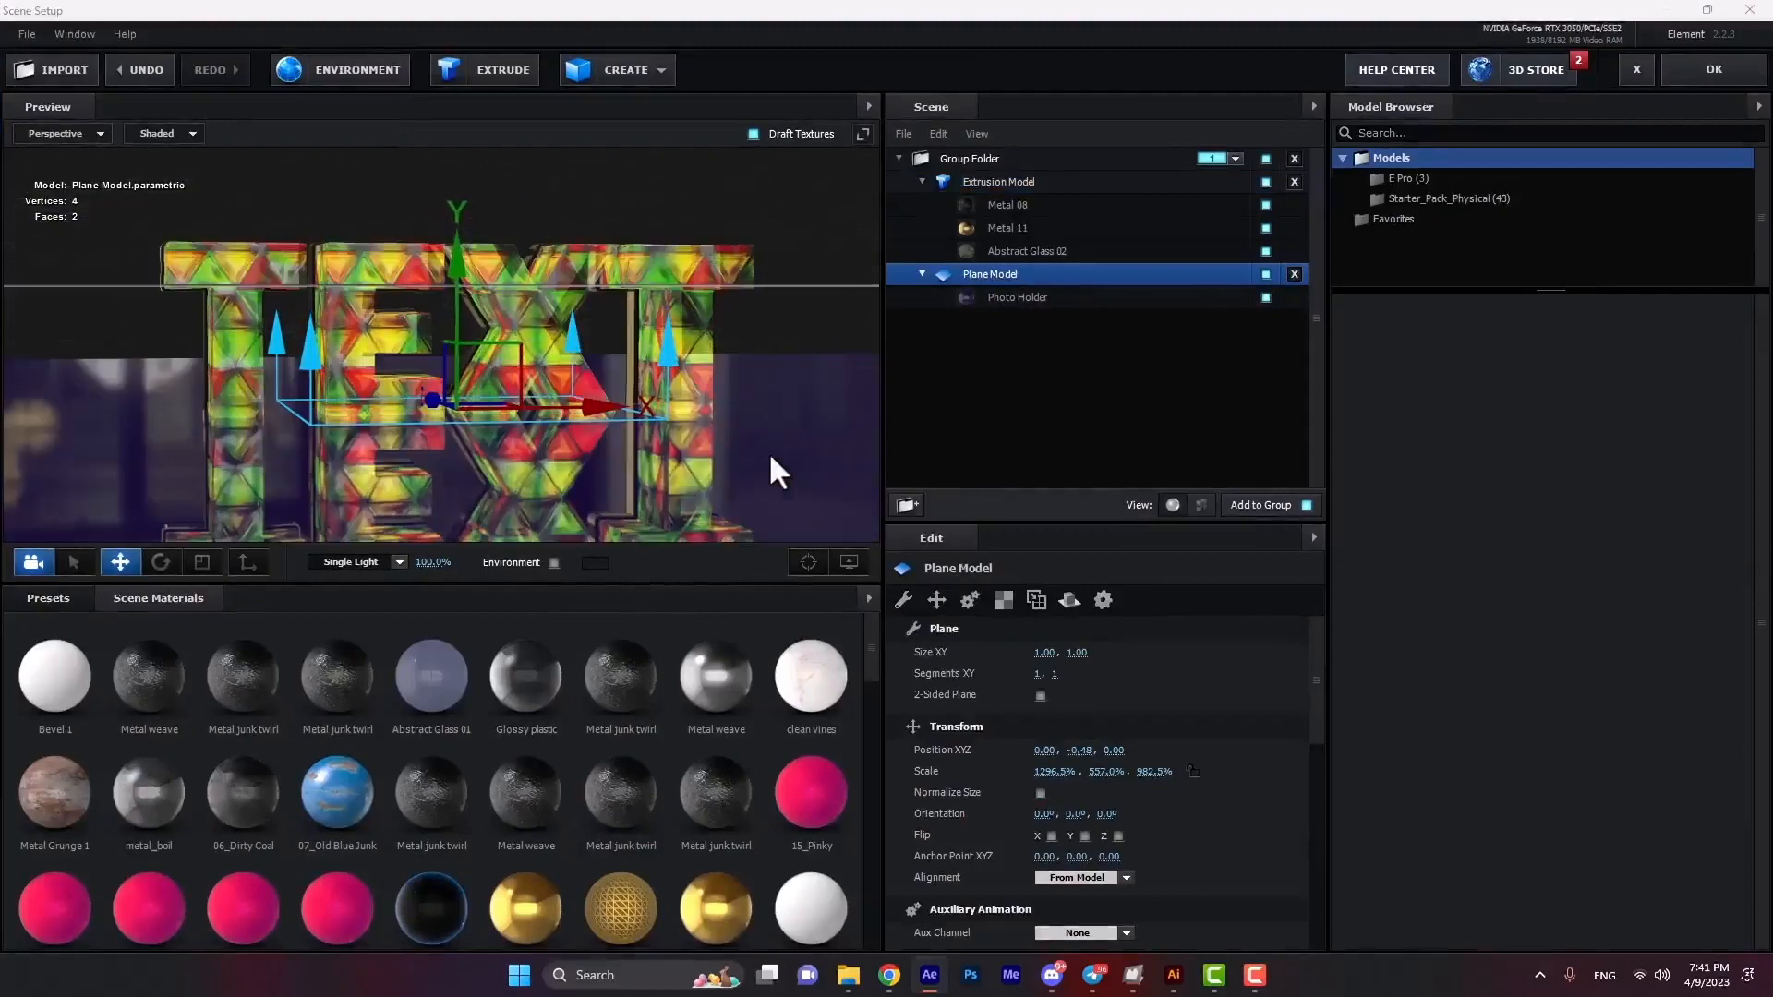
click(1710, 70)
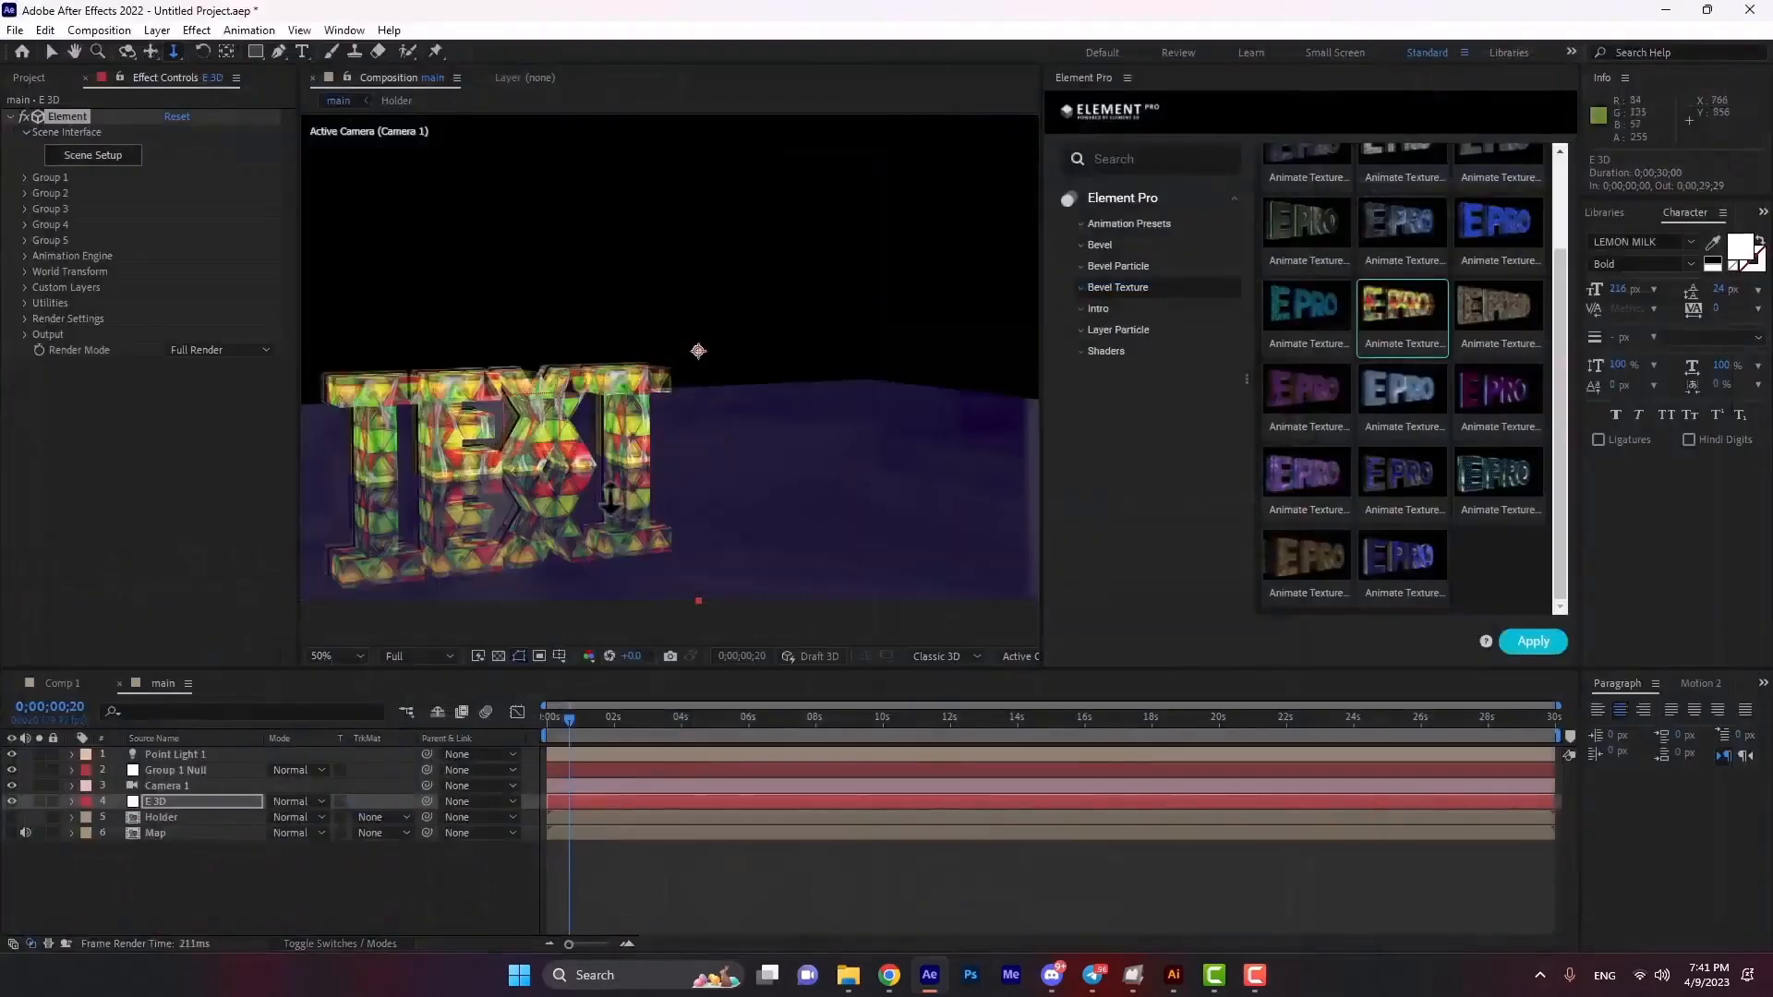
Pan the camera to reposition the text and its floor reflection in the frame.
key(c)
key(c)
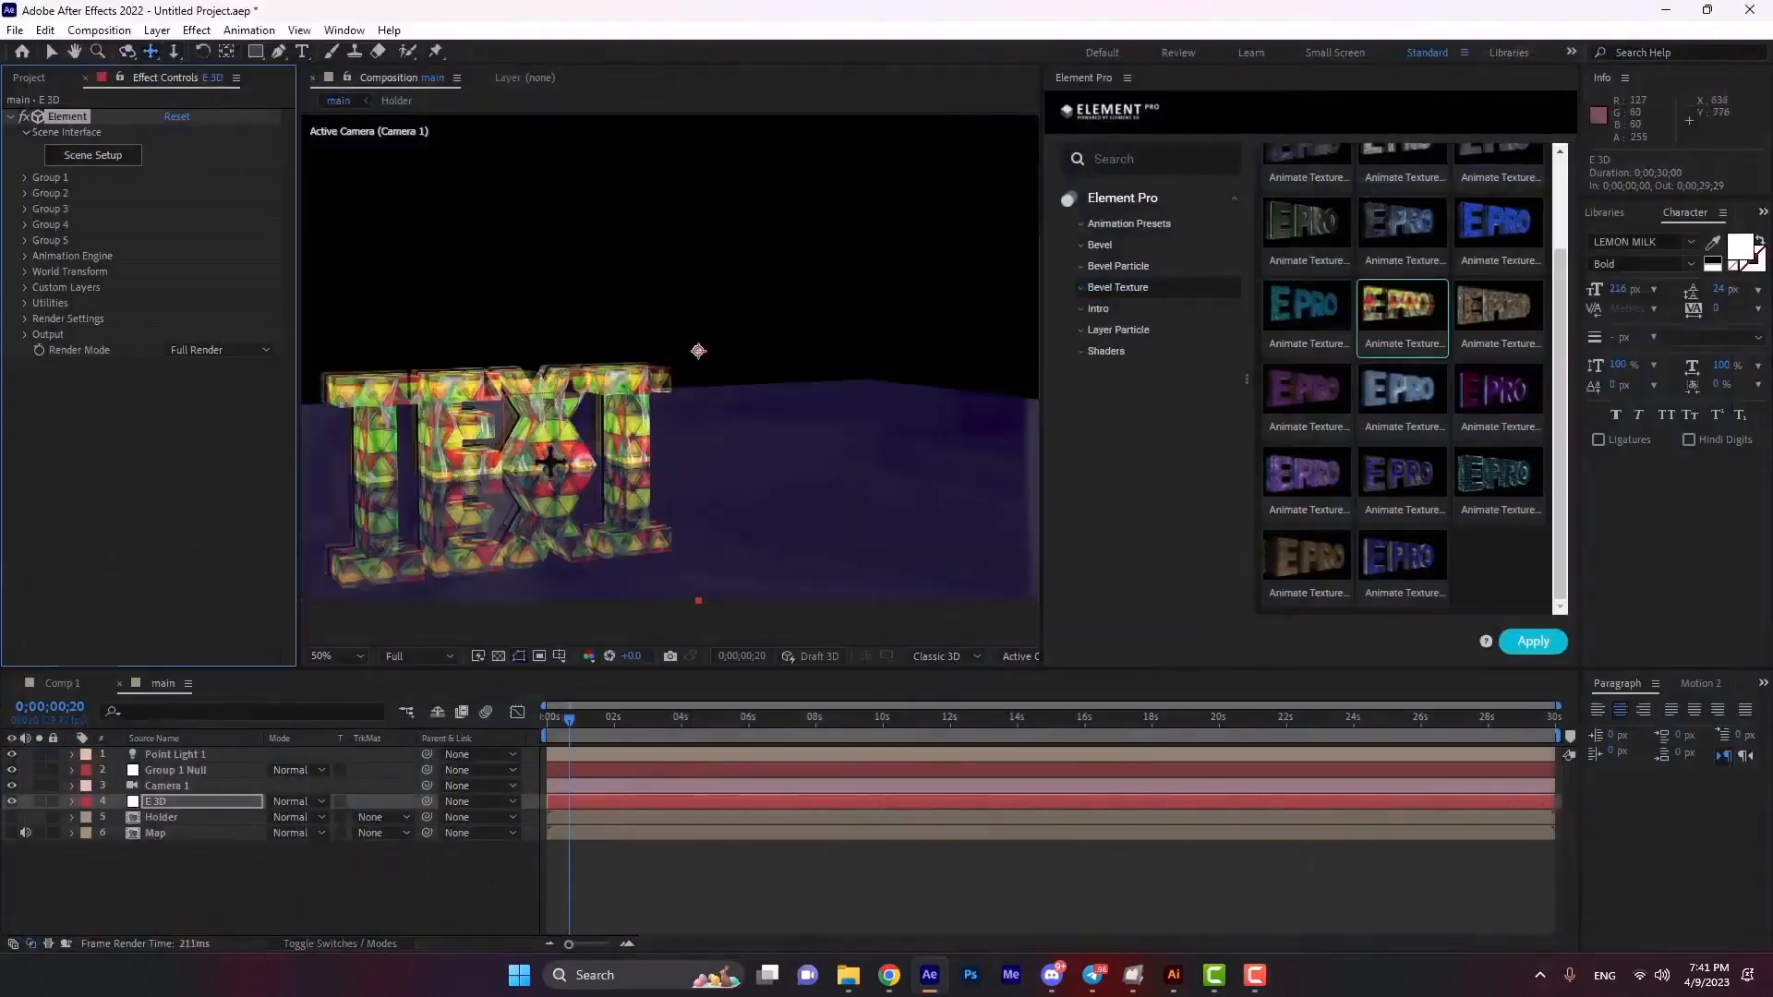
drag(534, 458, 625, 387)
key(c)
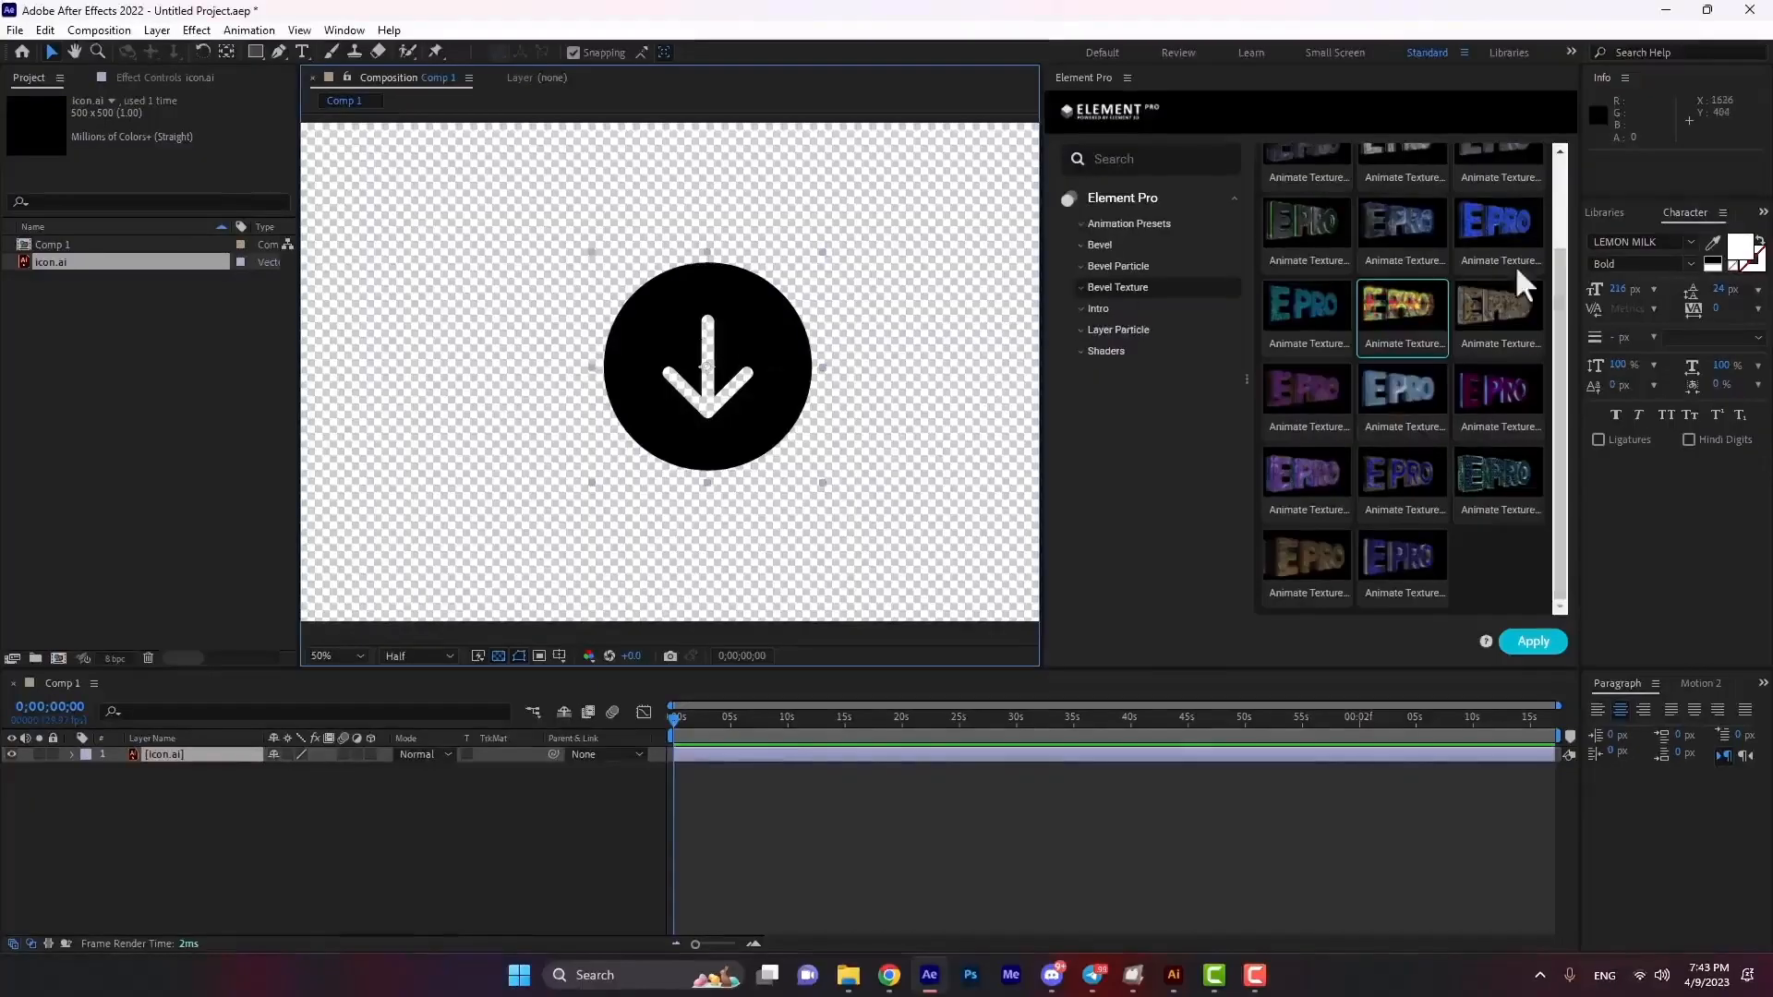
Nudge the icon.ai layer to position 910, 524 and apply the Animate Texture 10 bevel texture preset to it.
drag(1565, 399, 1557, 297)
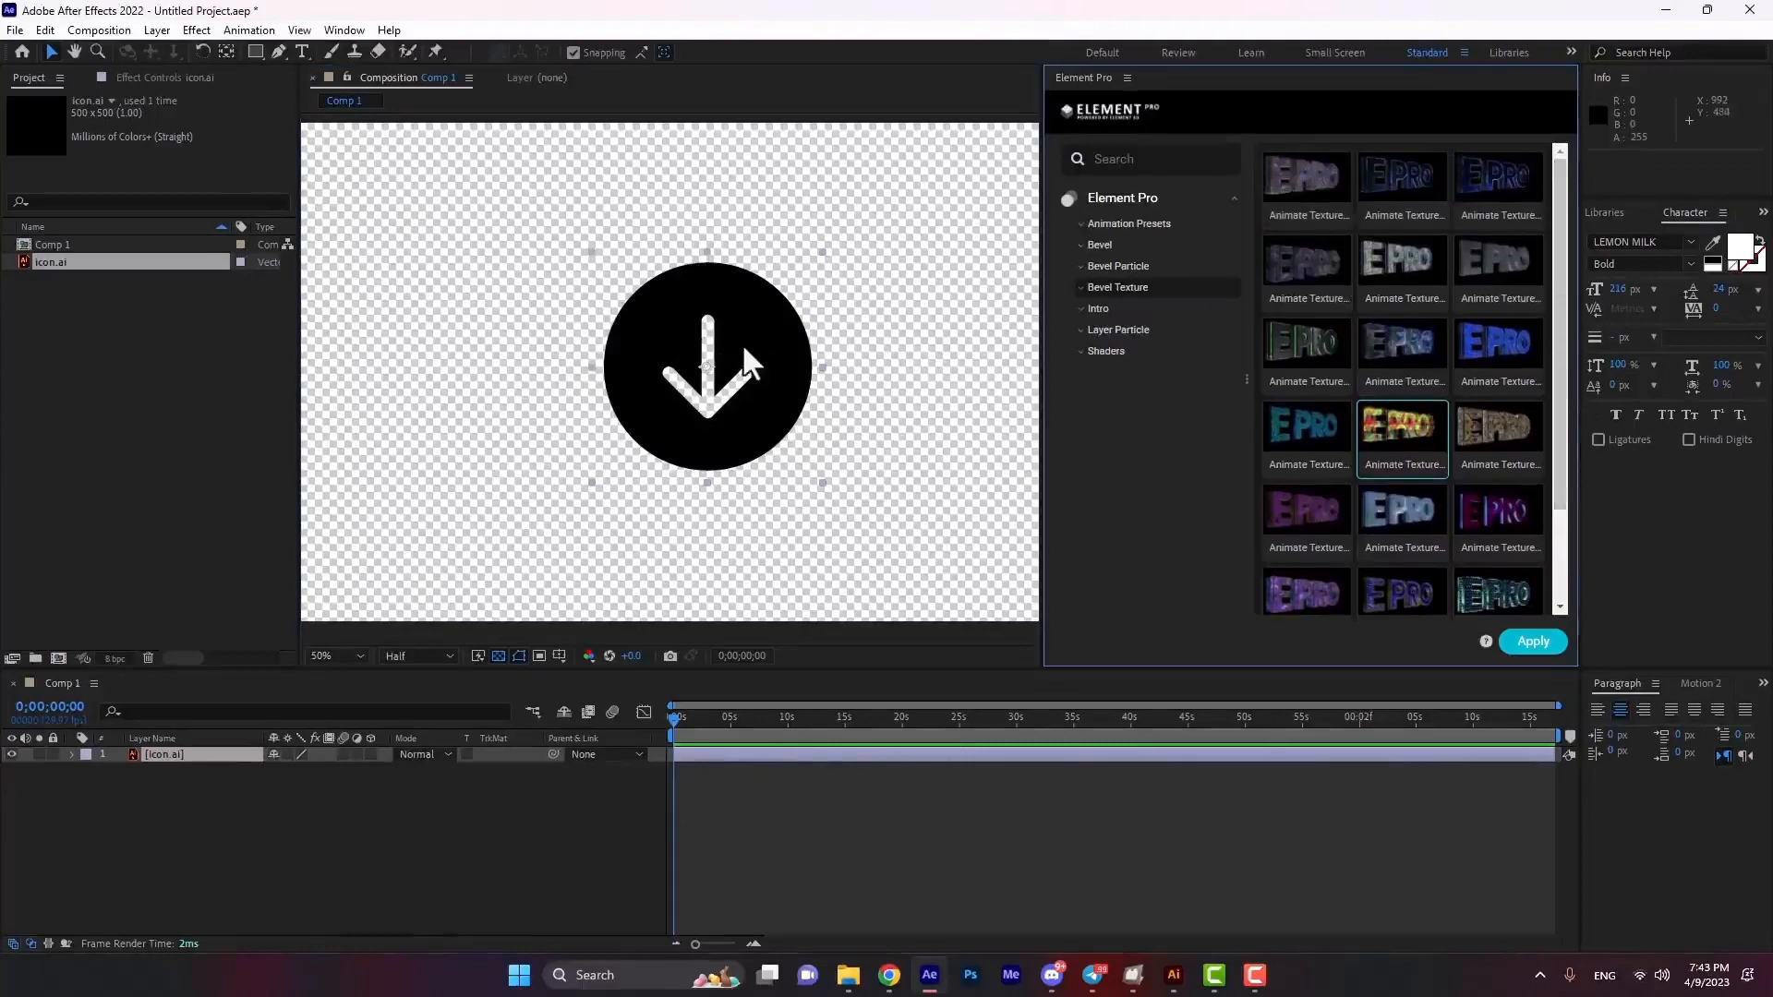
drag(740, 327, 744, 325)
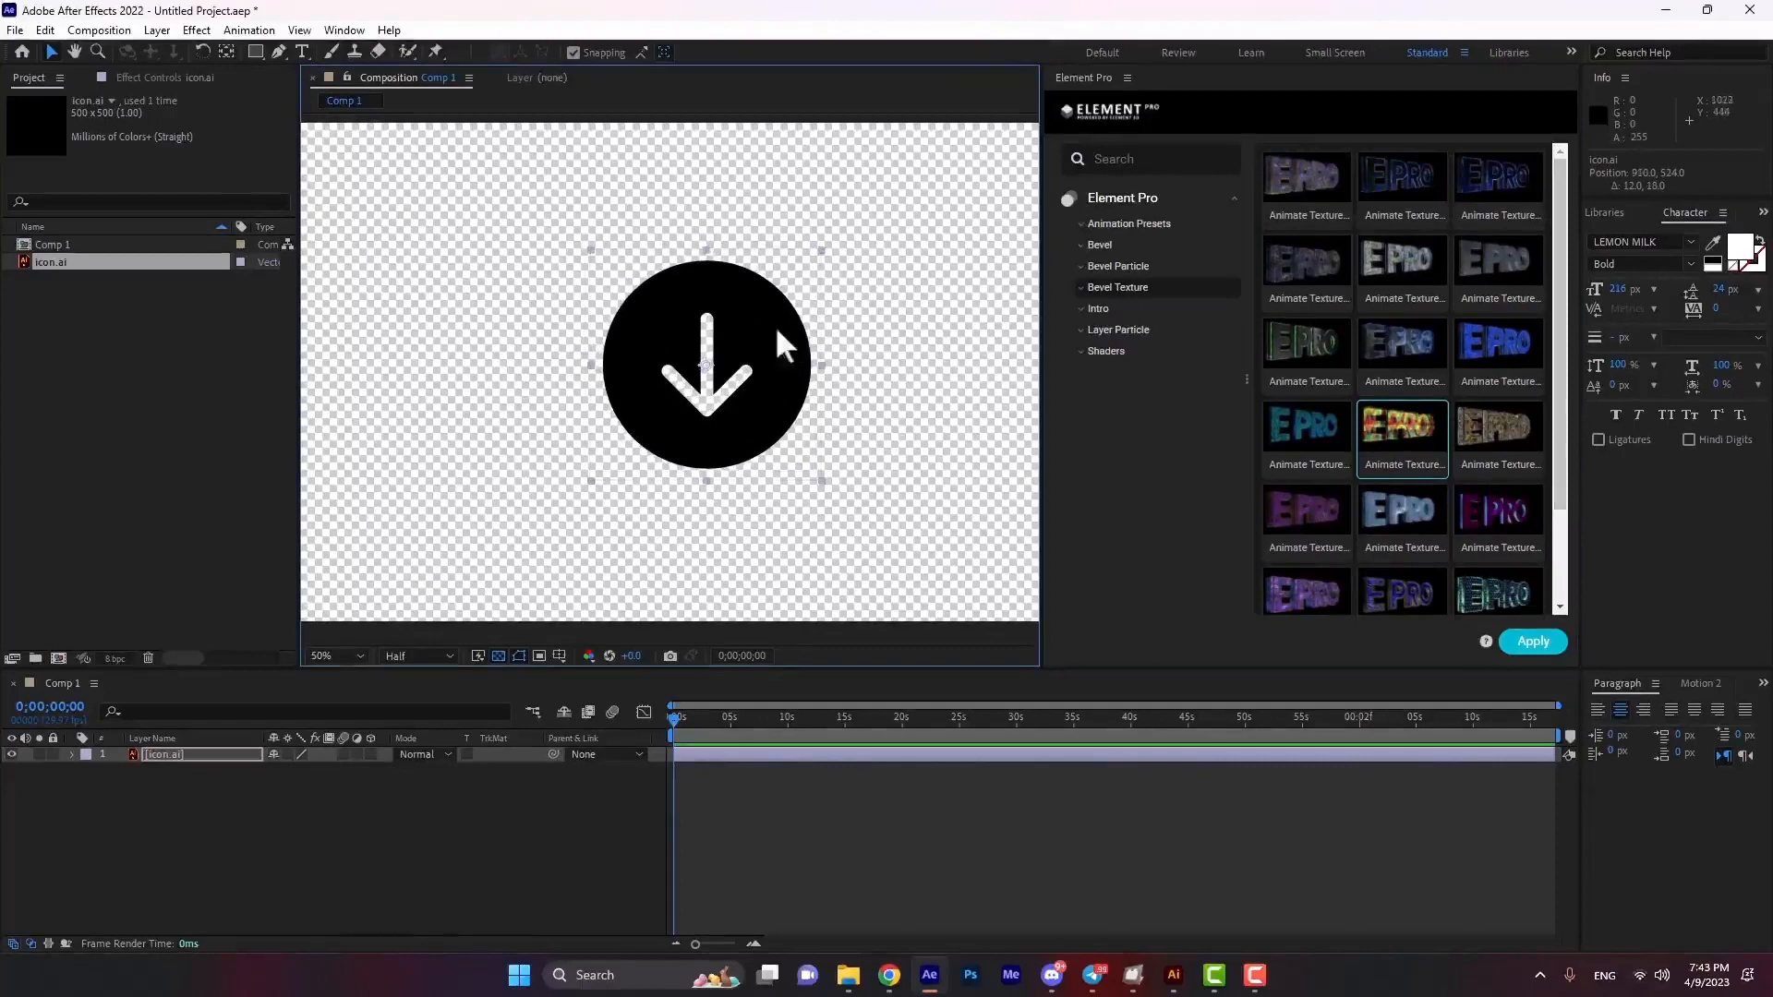
click(1311, 177)
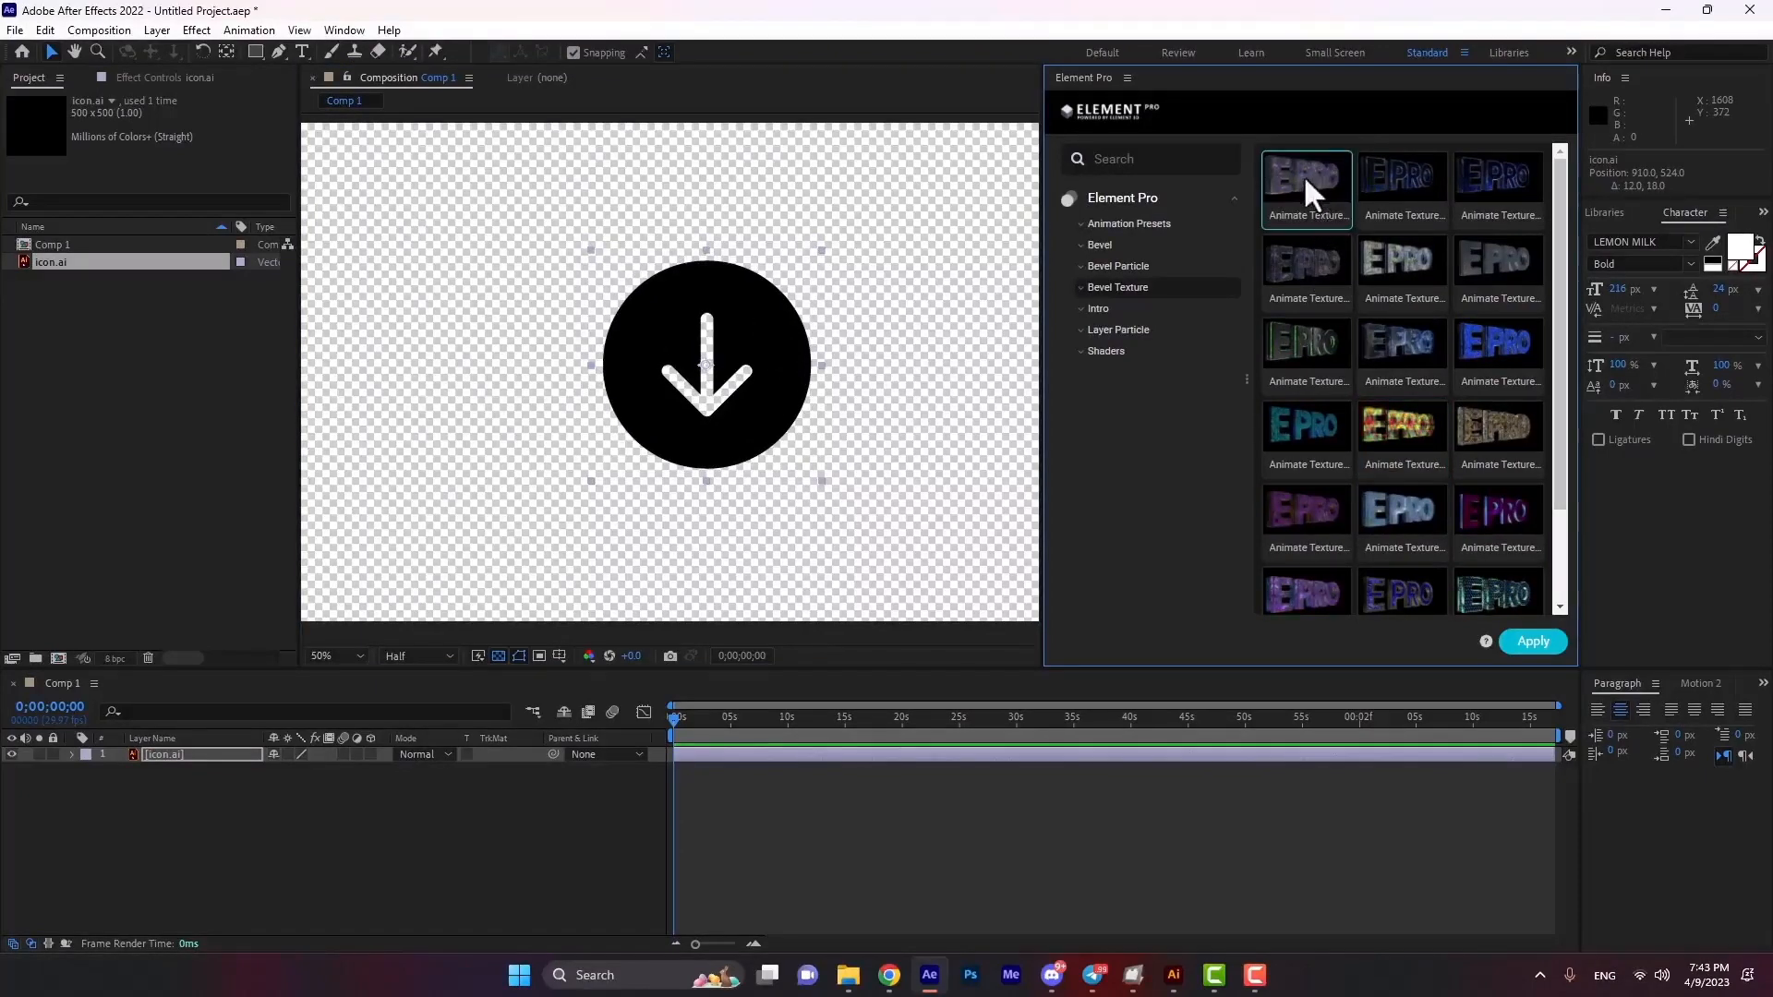
click(1311, 436)
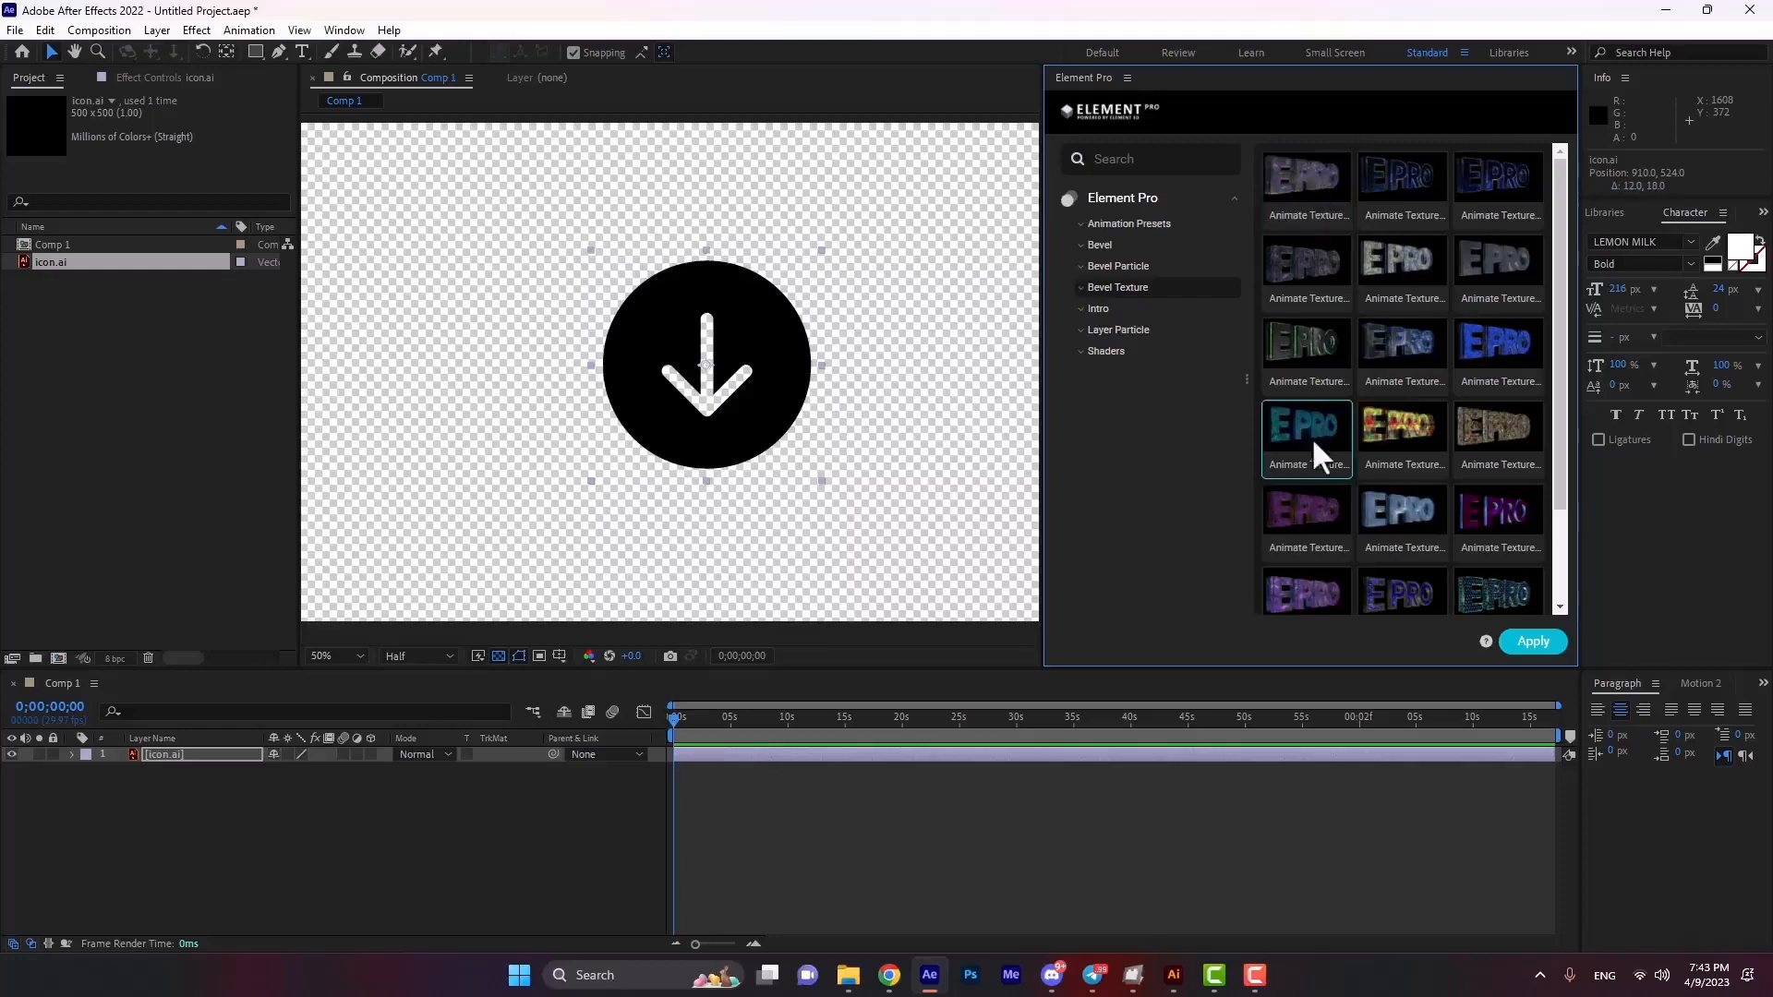
click(1526, 645)
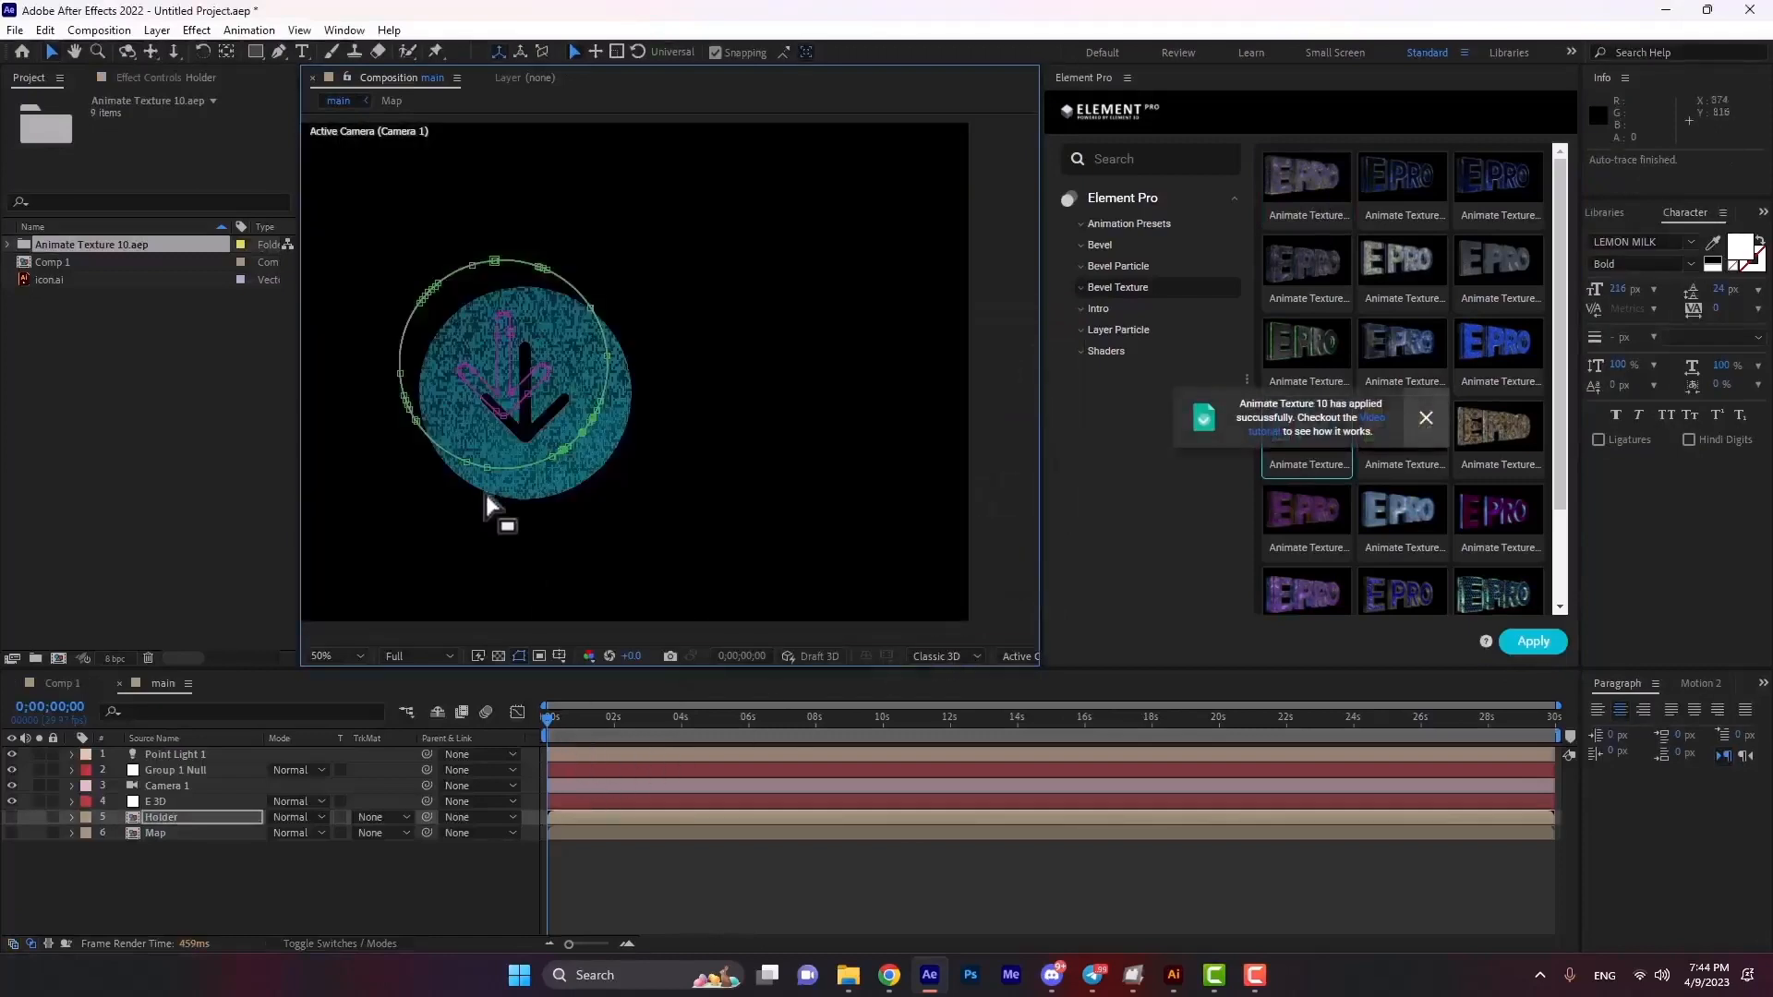
Orbit the camera to show the 3D icon's thickness and preview its texture animation up close.
drag(453, 481, 513, 481)
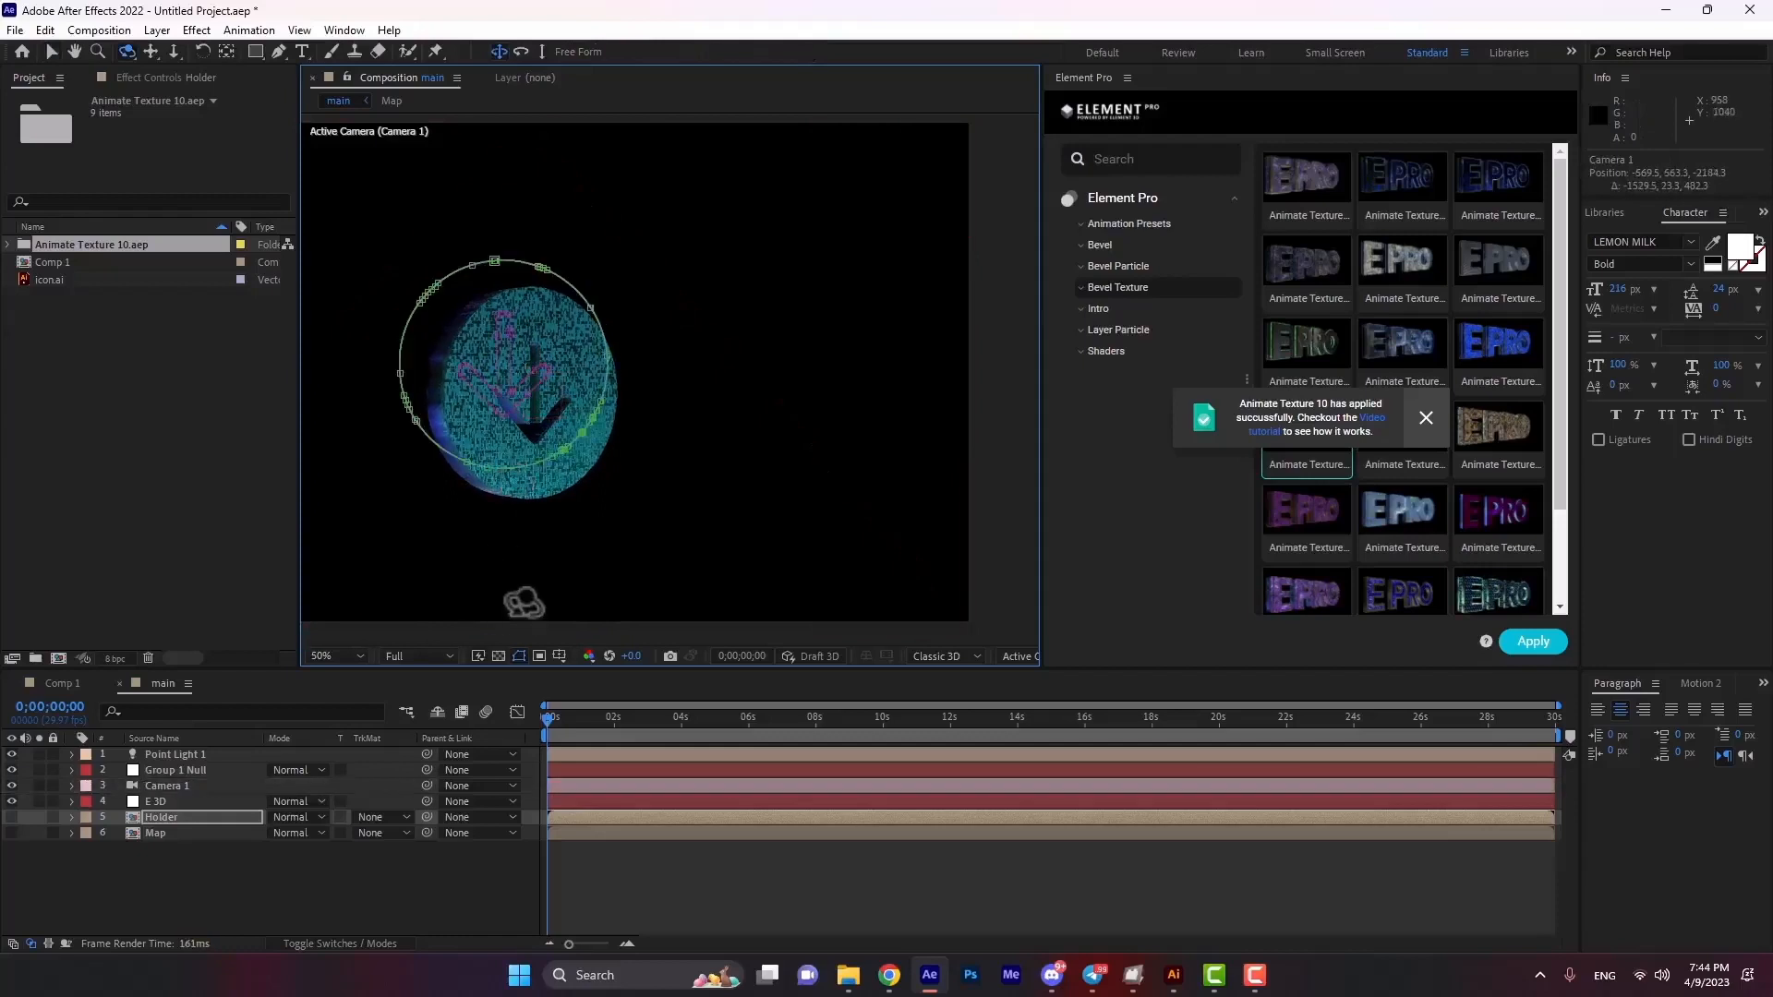
key(space)
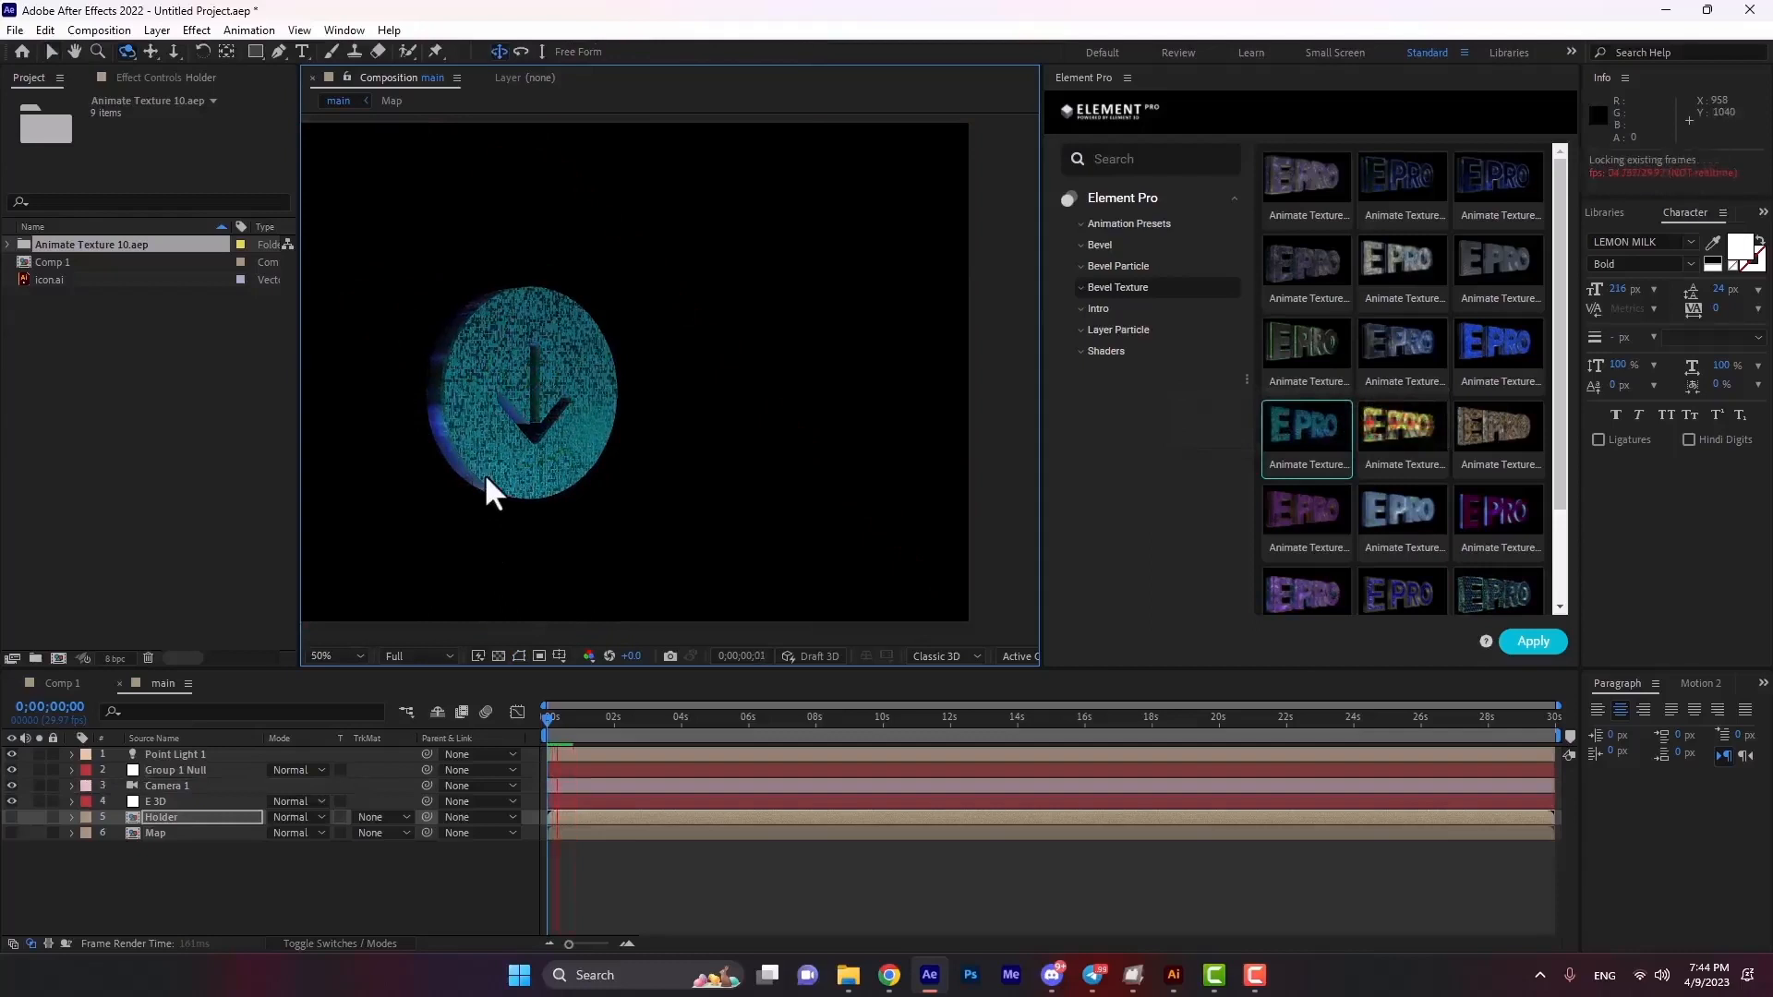
key(space)
scroll(511, 372, up, 2)
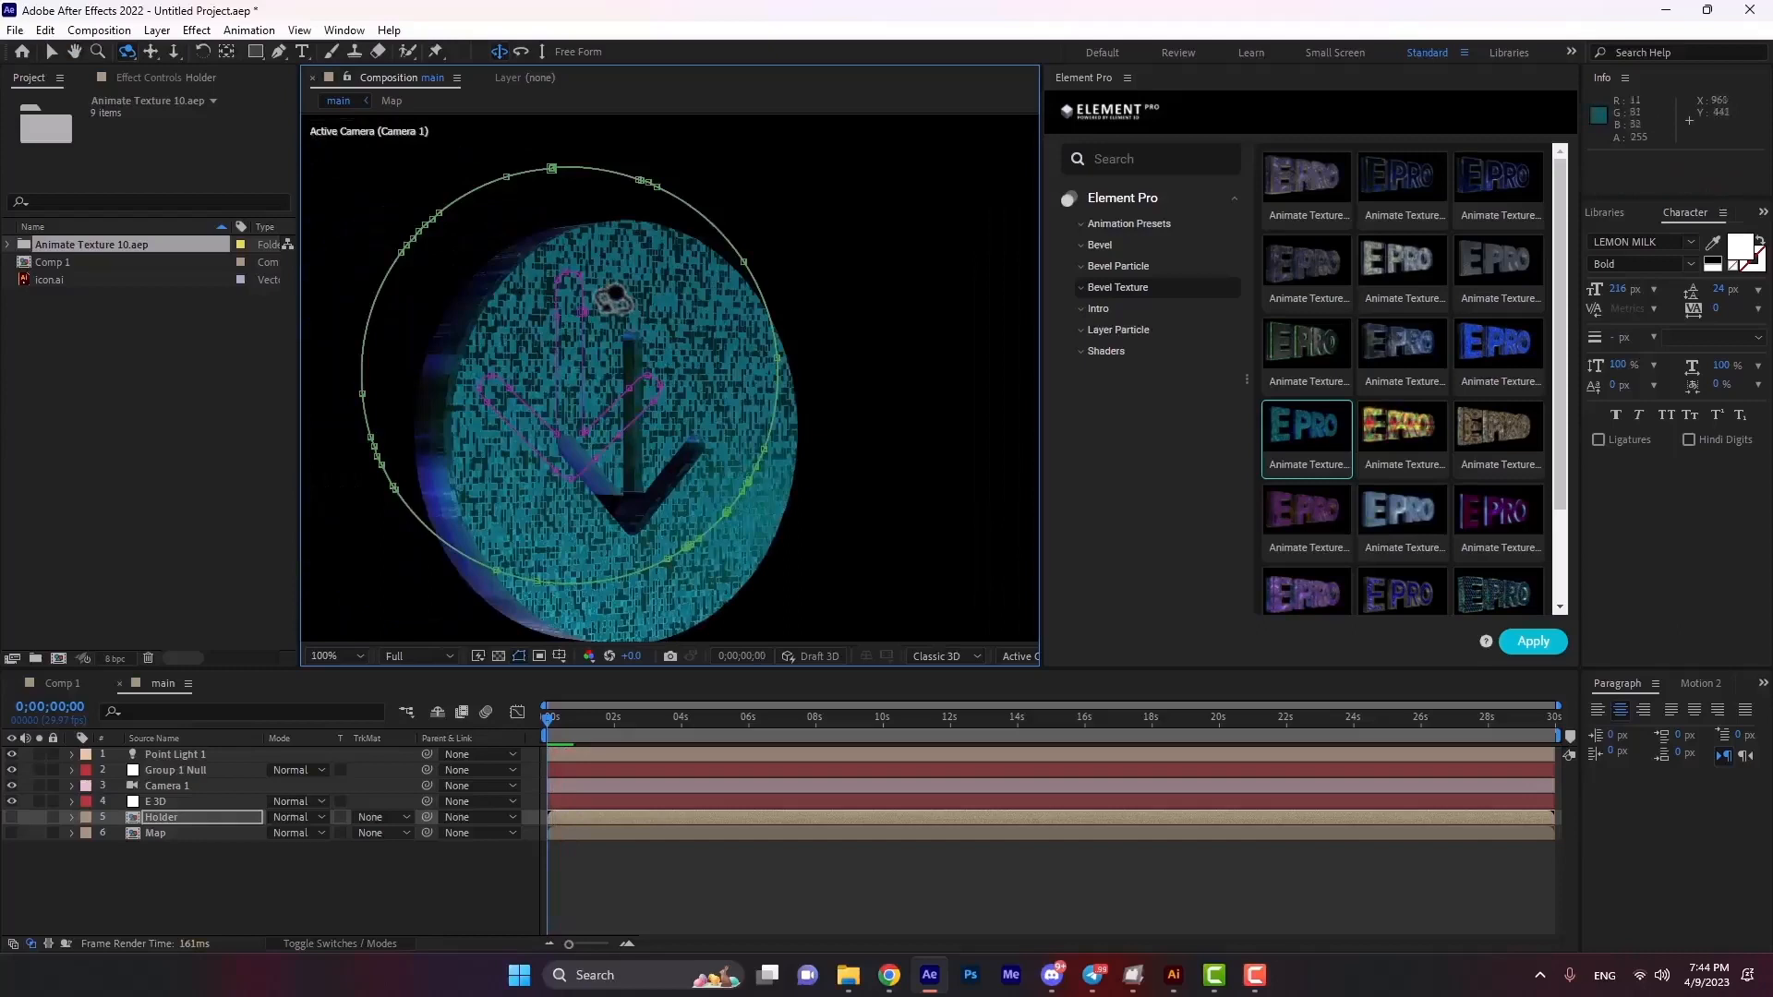
Open the Element scene setup of the icon's E 3D layer and orbit around the extruded icon.
click(163, 801)
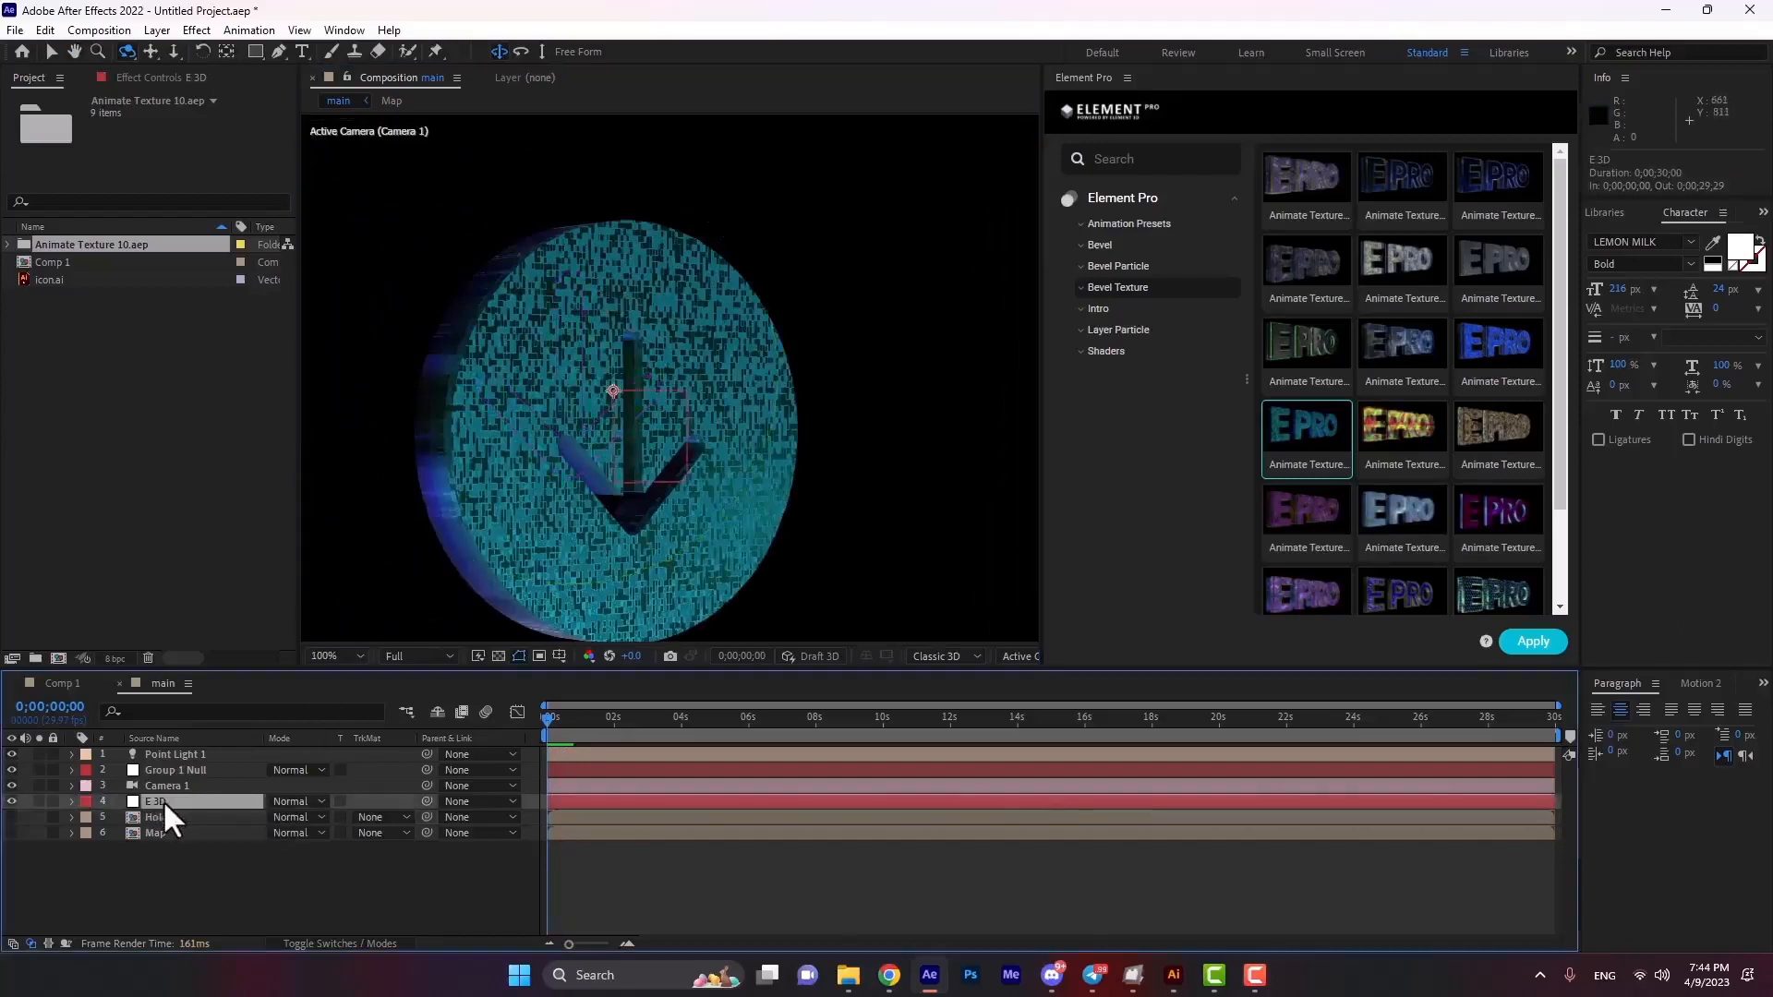
click(152, 79)
click(89, 159)
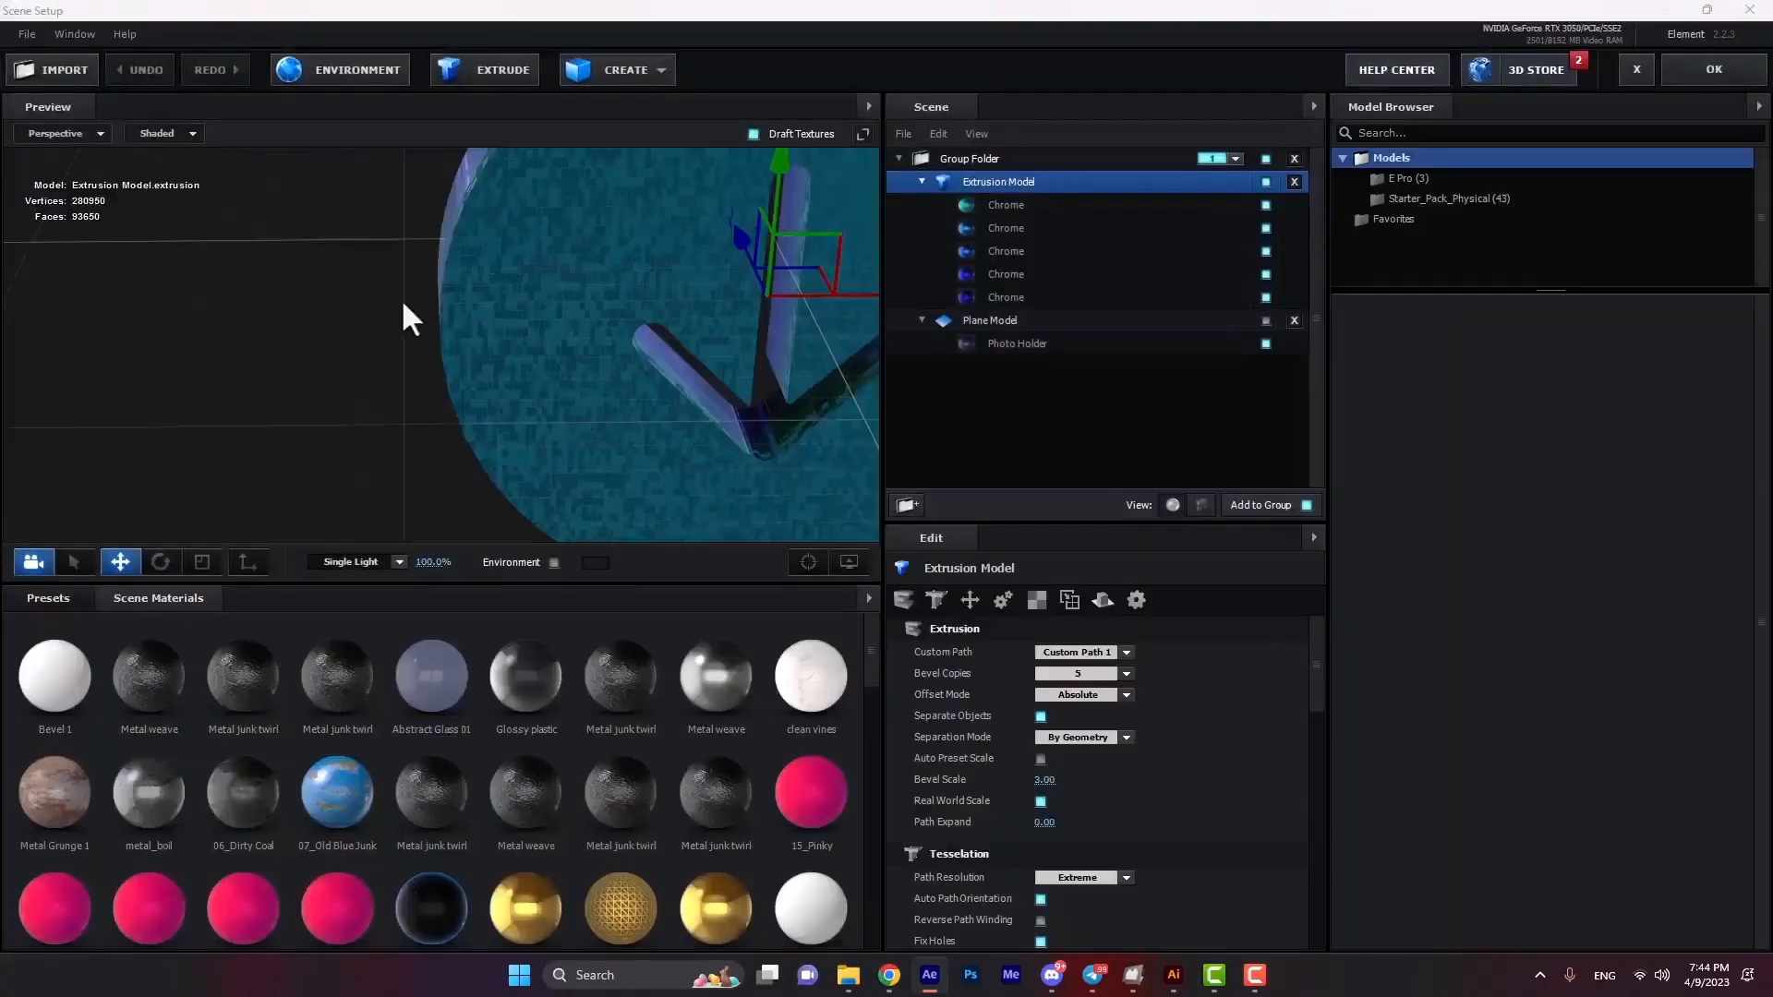
mouse_move(419, 298)
mouse_down()
mouse_move(417, 370)
mouse_move(442, 294)
mouse_up()
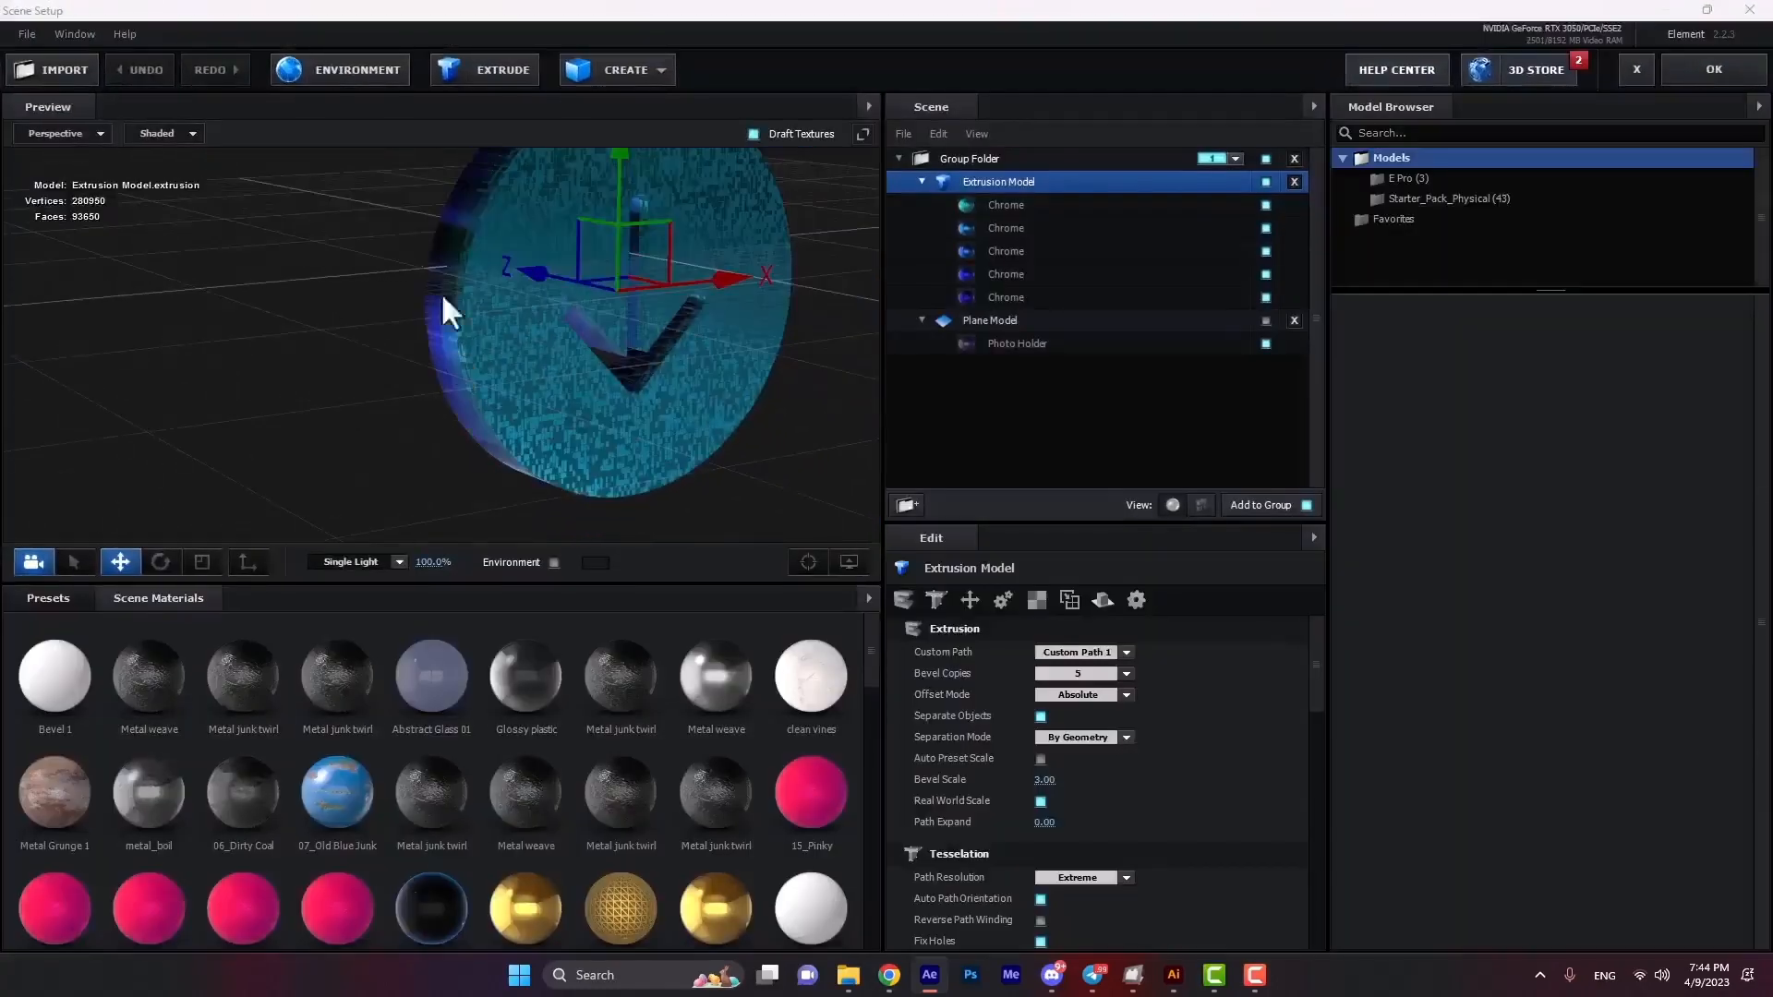
Replace the scene's environment texture with Default.png from the V1_Environment folder.
click(360, 67)
click(943, 364)
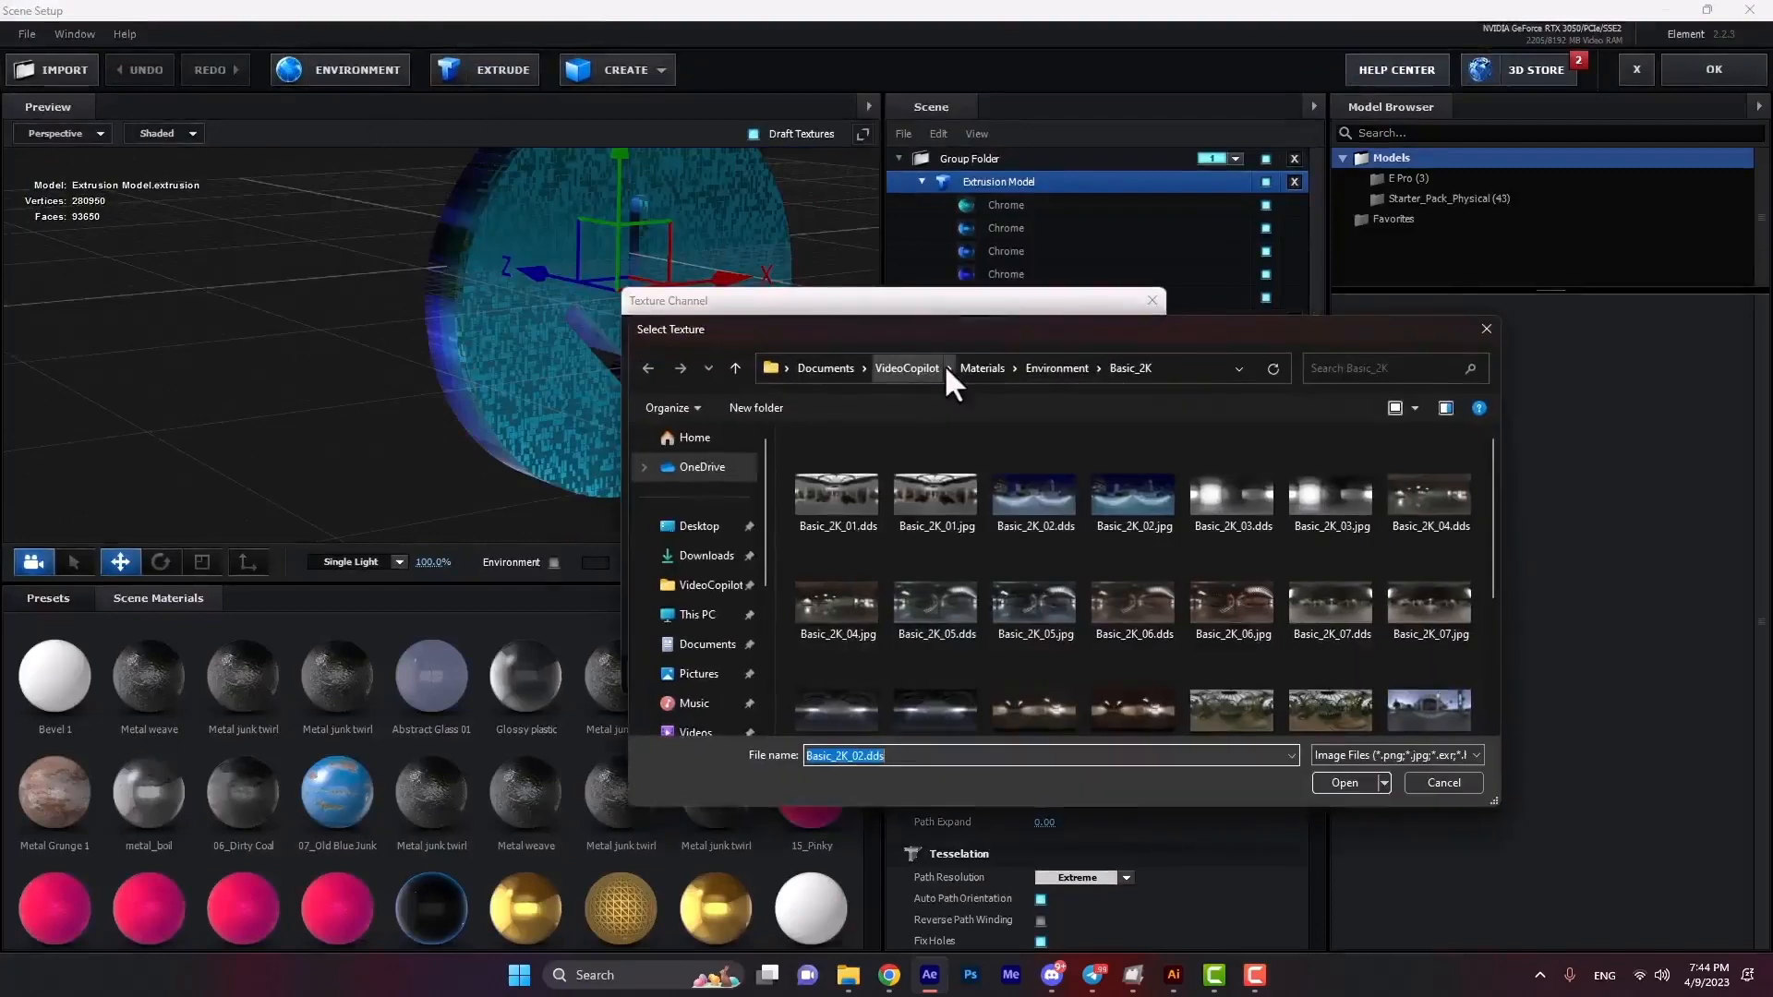
click(1056, 367)
double_click(872, 491)
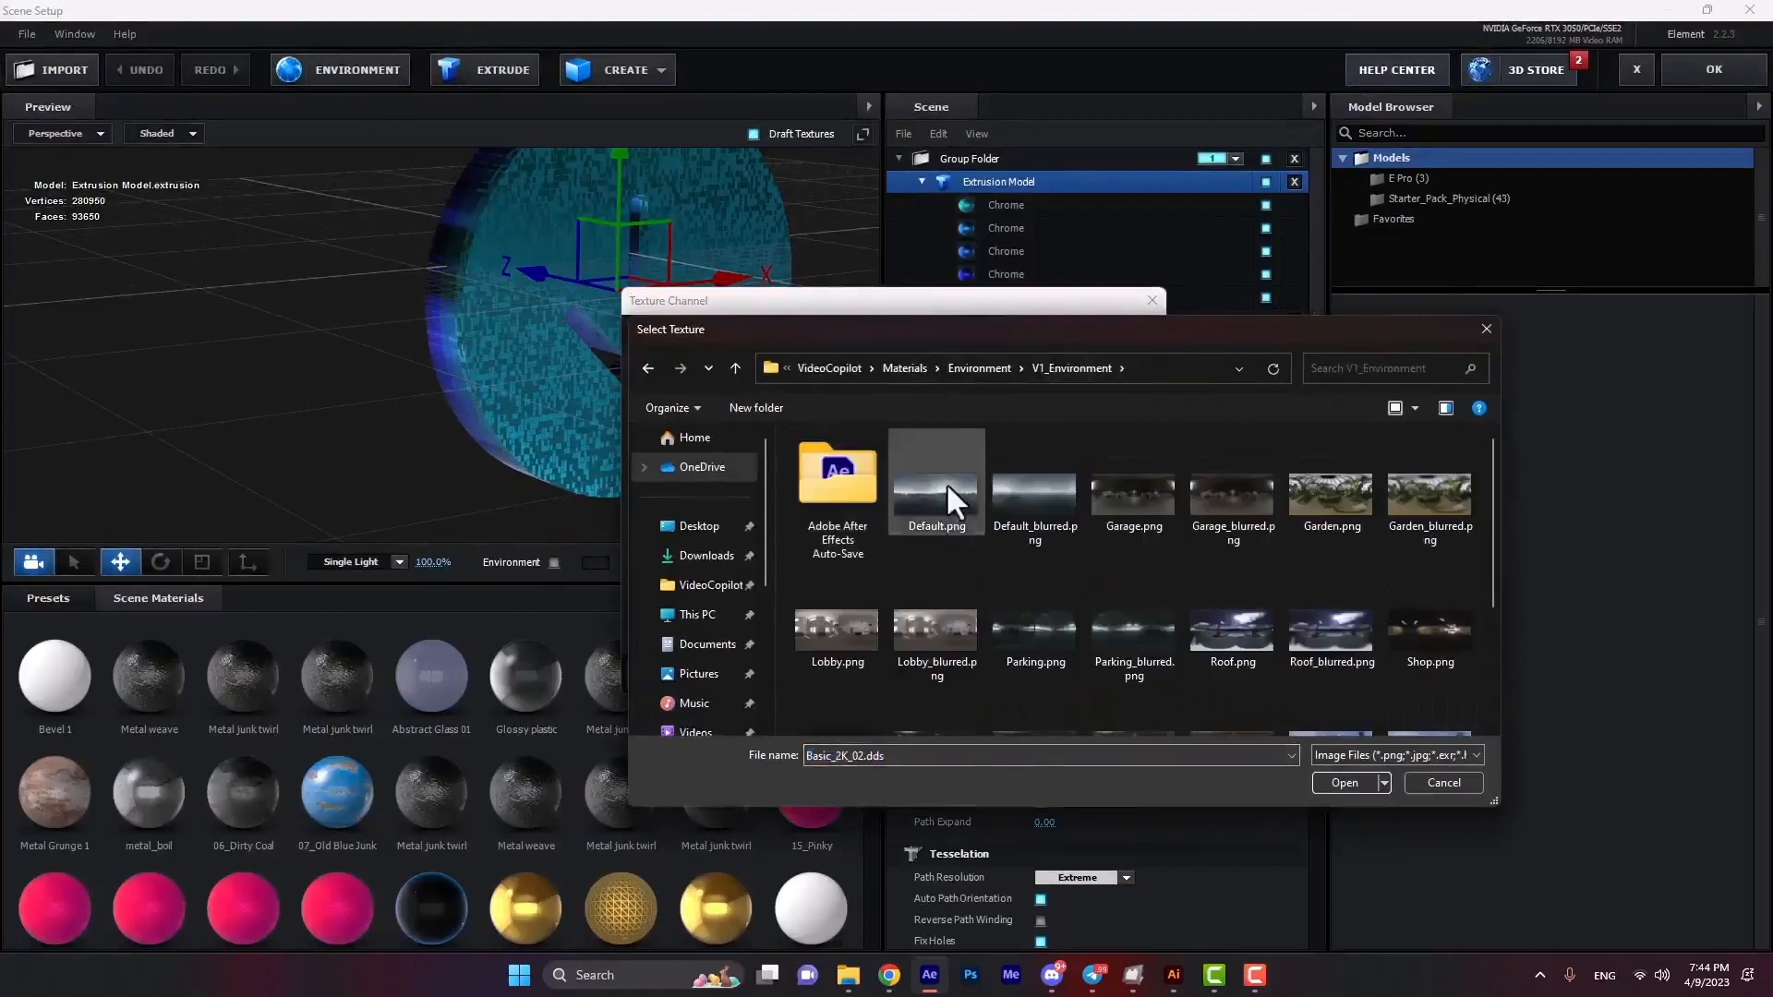
double_click(947, 495)
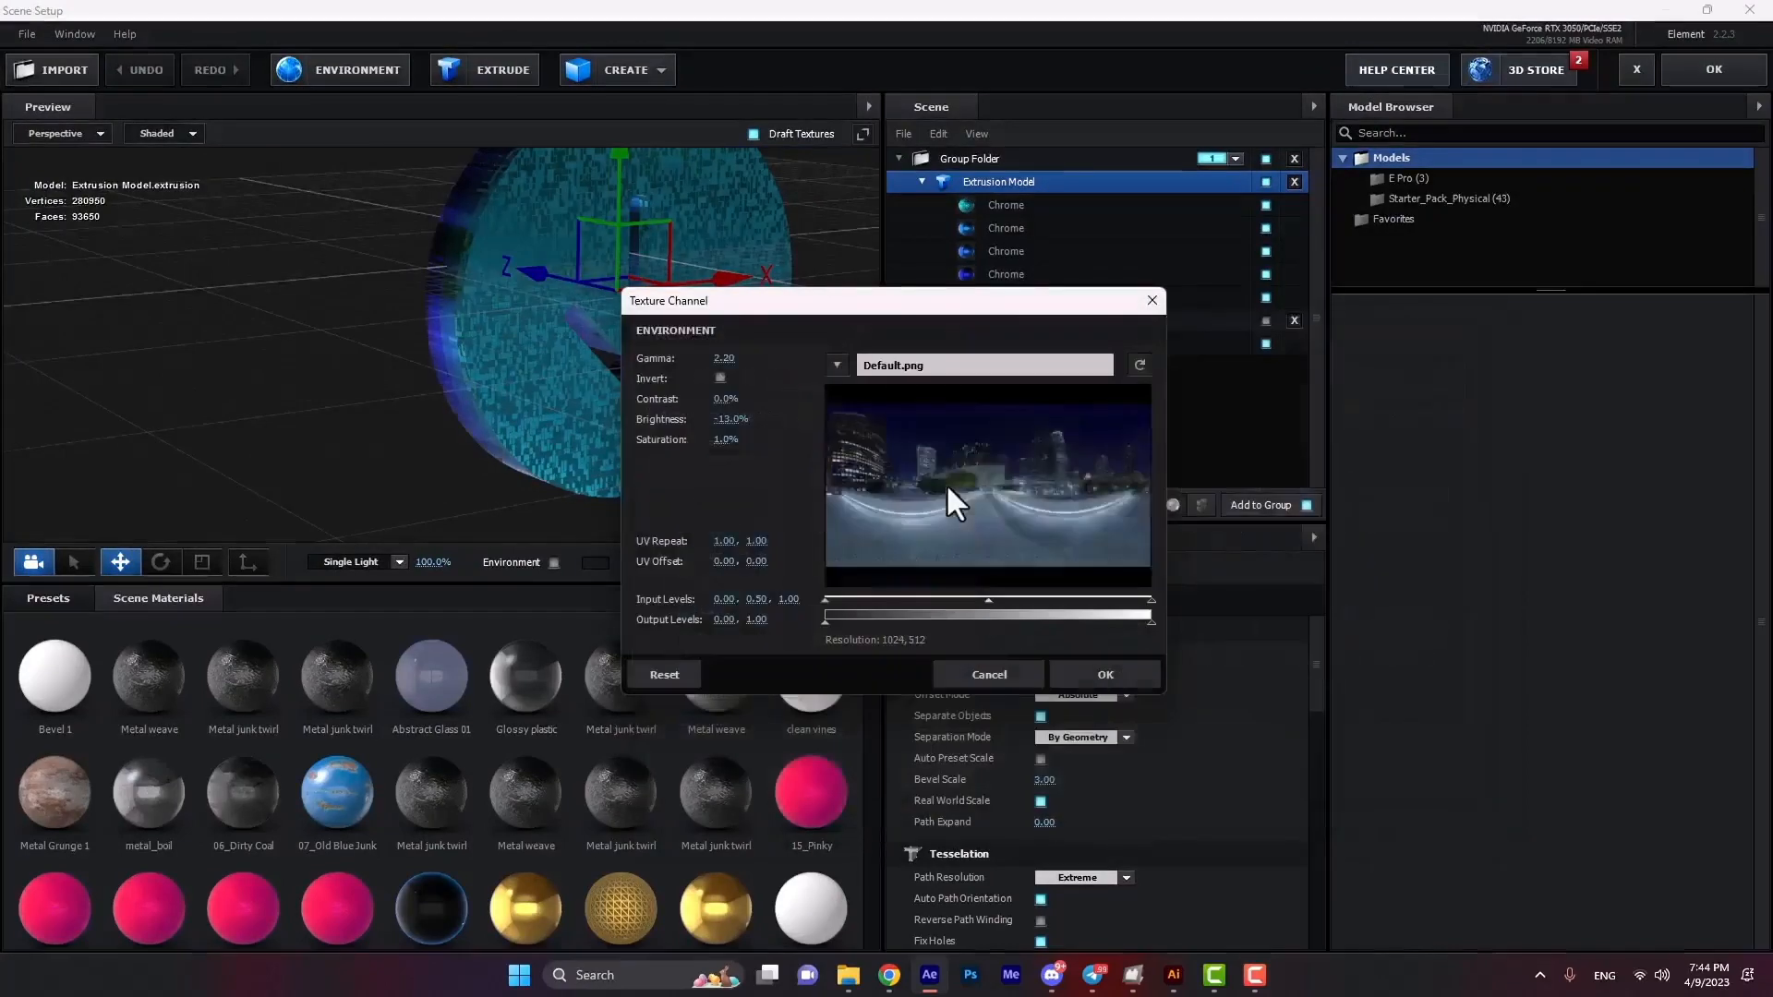
click(1106, 675)
Enable the Plane Model as a floor under the extruded icon and orbit the preview to inspect their intersection.
drag(478, 303, 498, 217)
drag(573, 310, 1119, 342)
click(1071, 320)
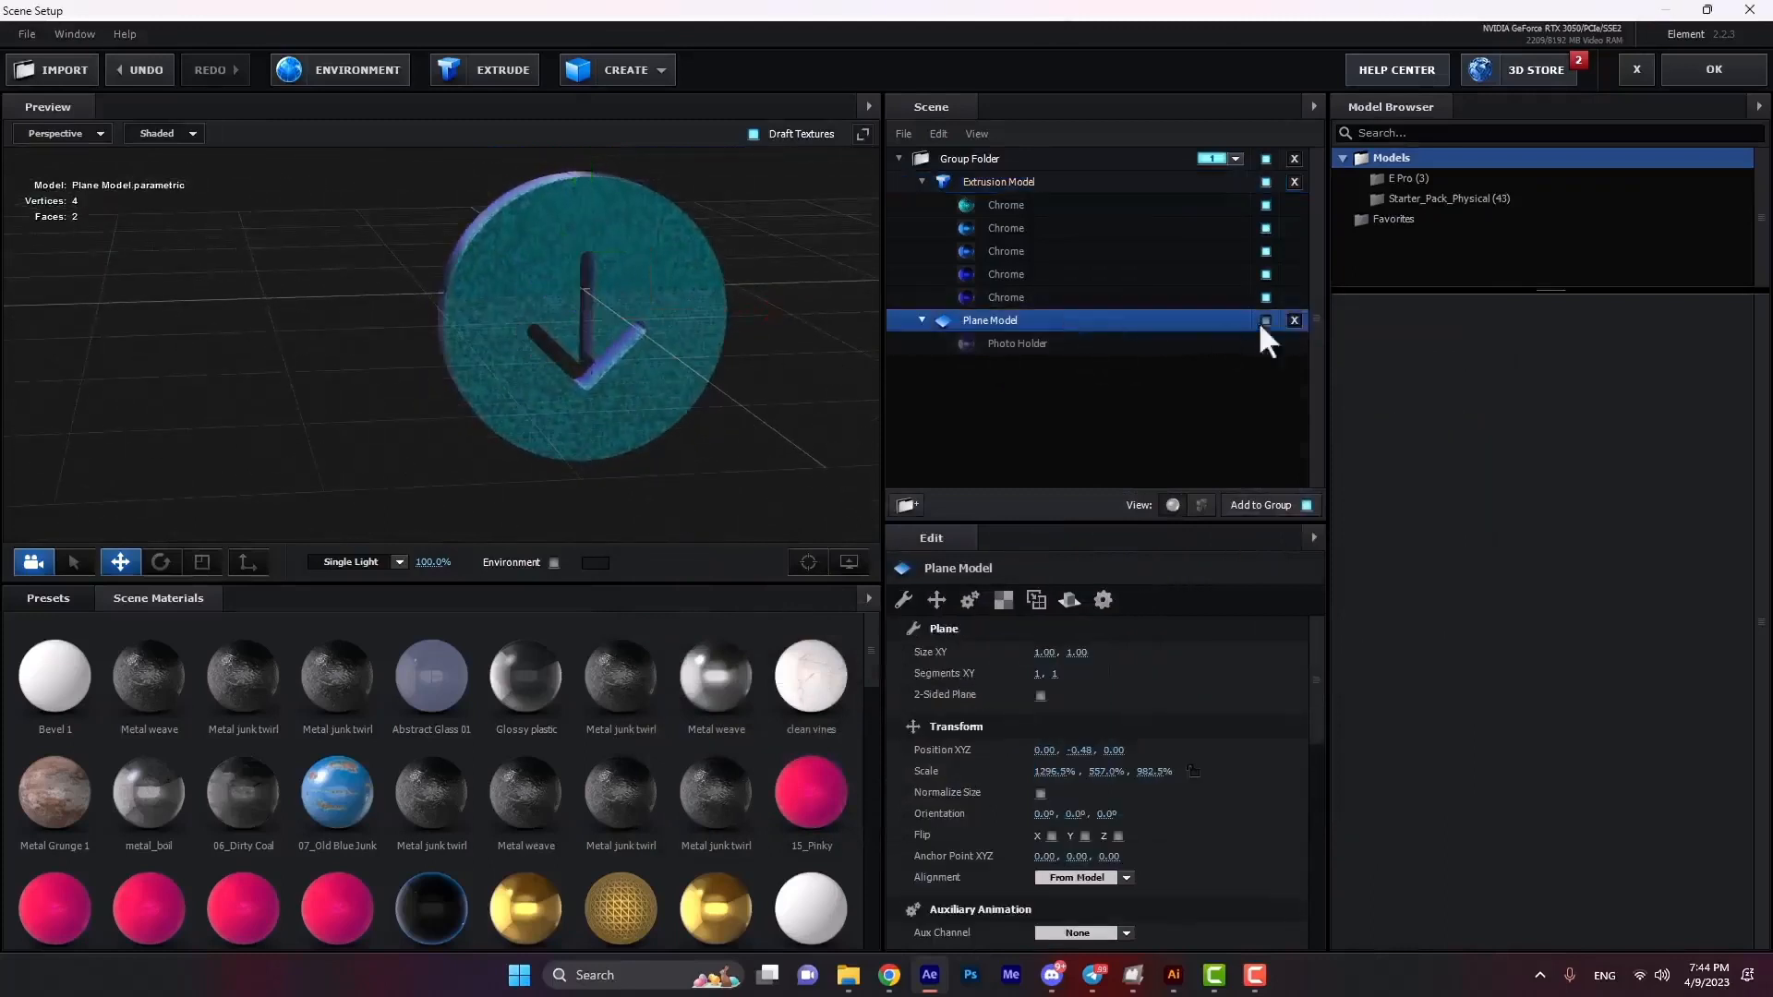
click(1266, 321)
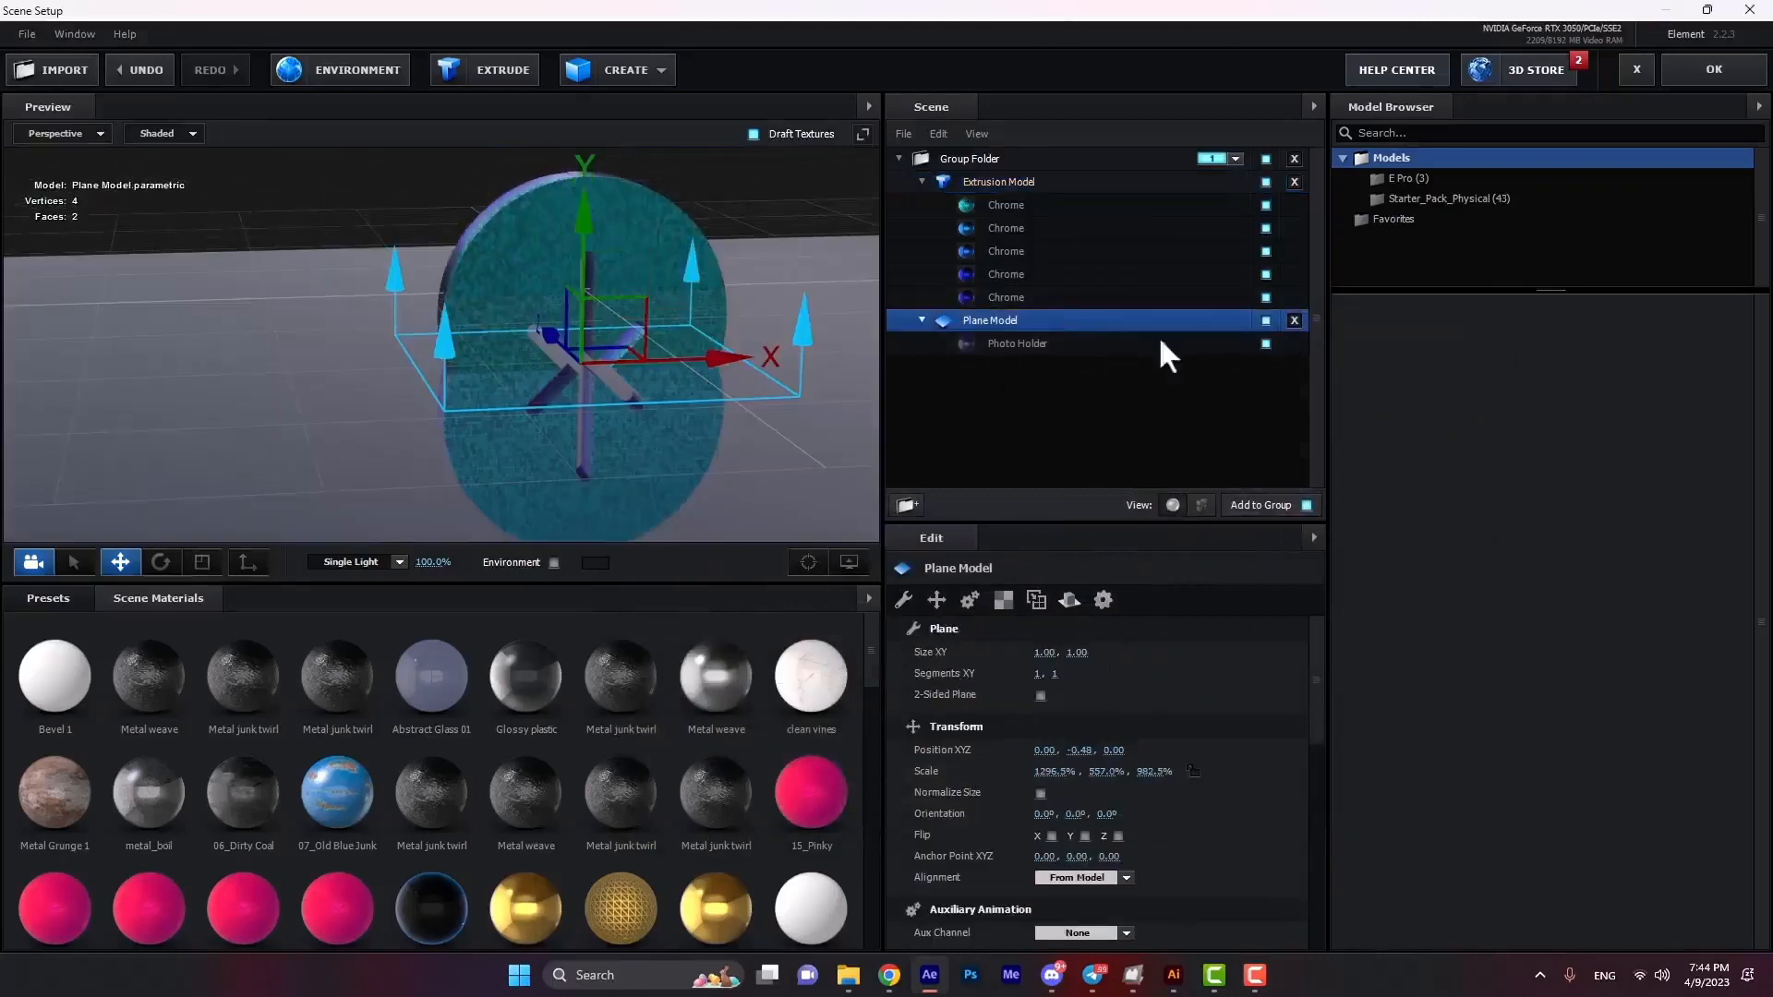
drag(347, 440, 440, 434)
drag(615, 431, 572, 452)
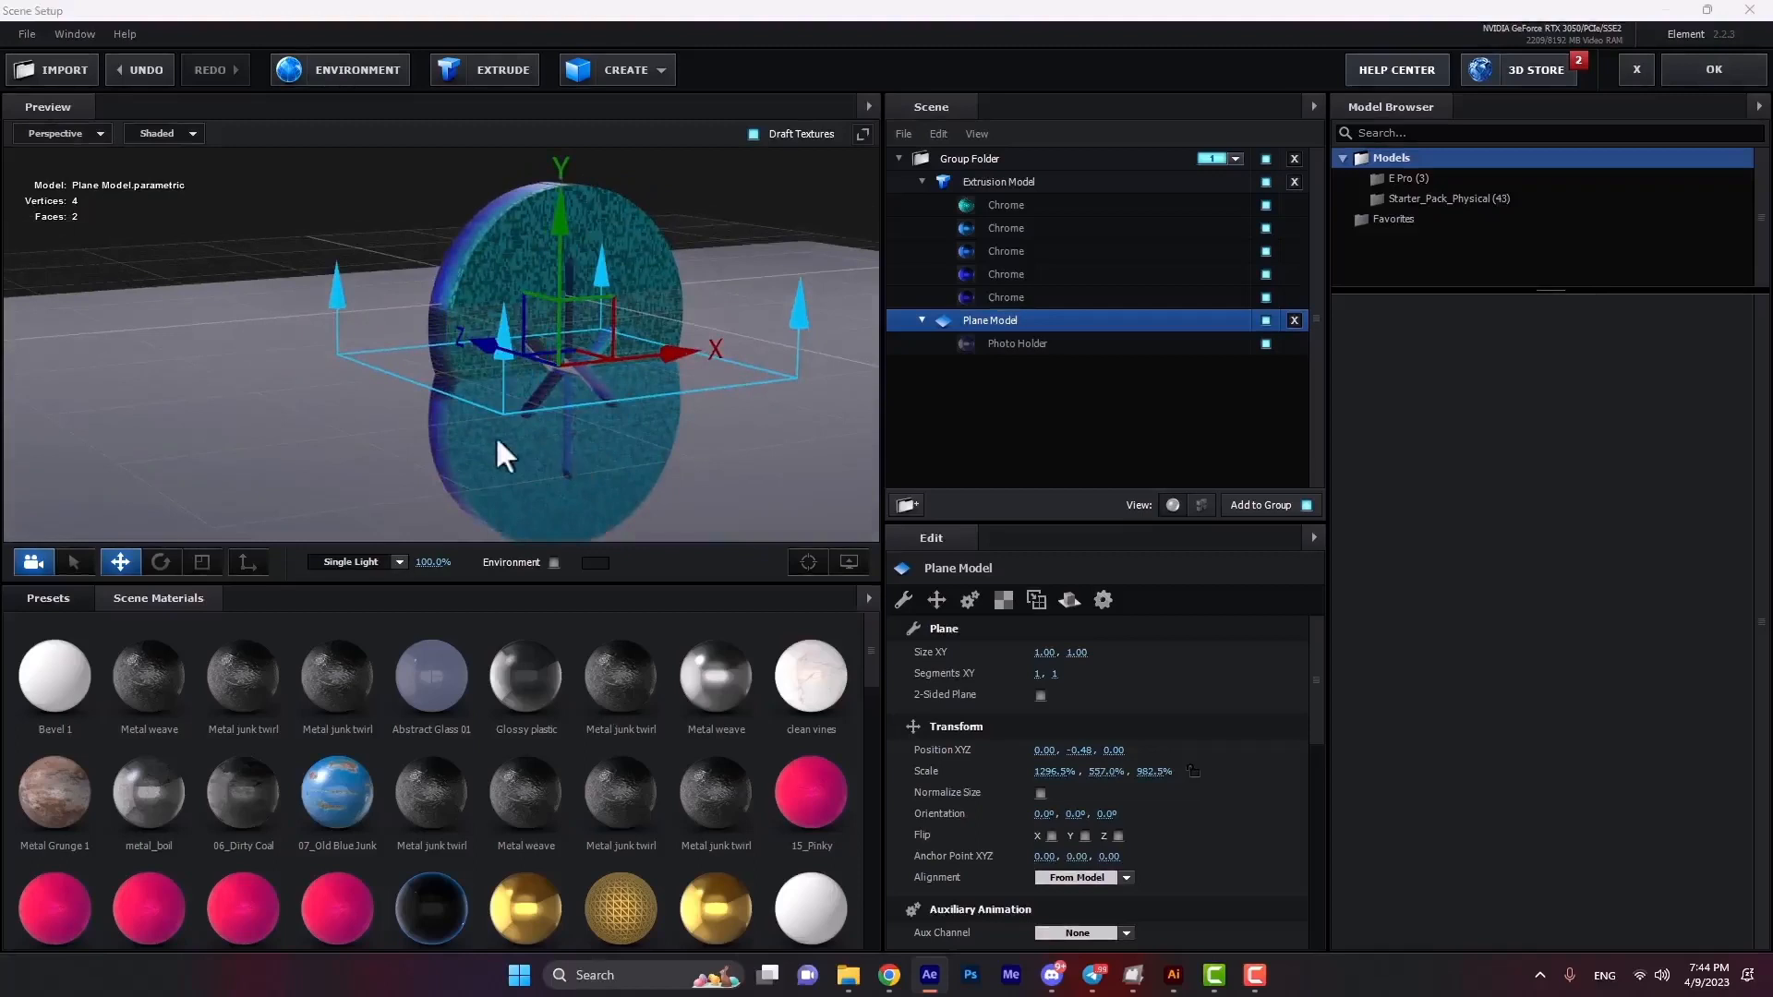
Raise the Extrusion Model along Y until the icon stands on the floor plane, and apply the scene to the composition.
click(1021, 182)
drag(564, 192, 541, 96)
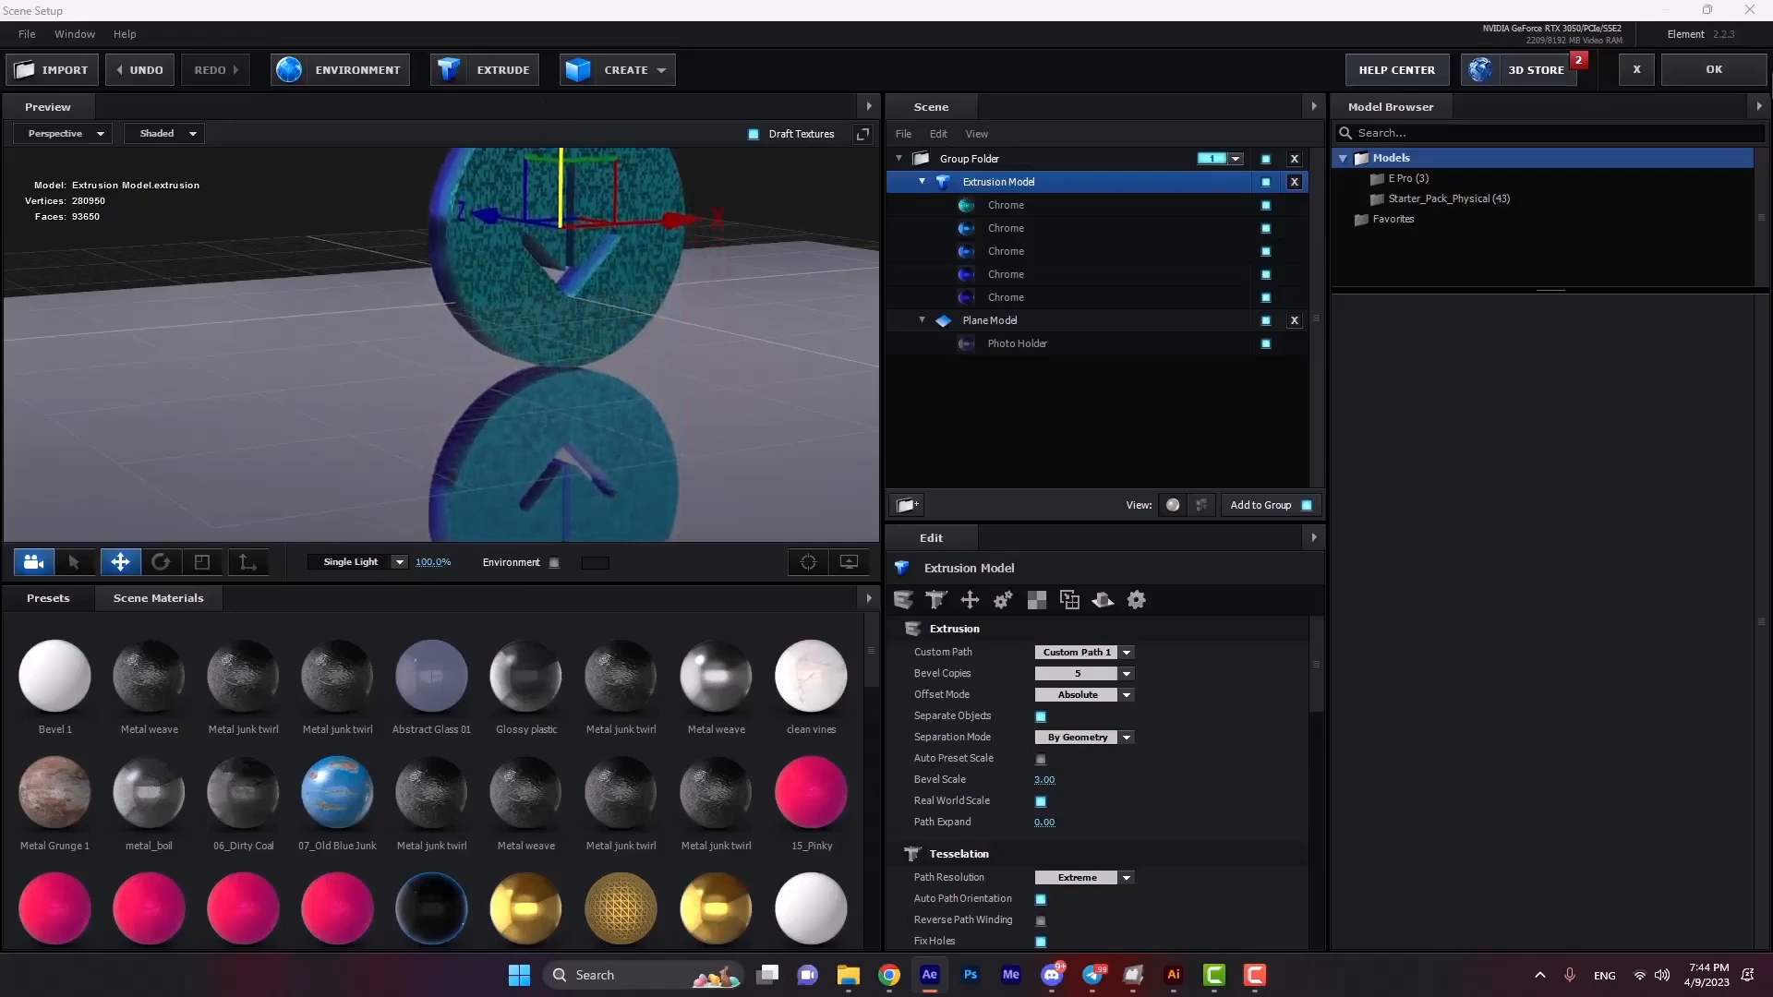
click(1752, 74)
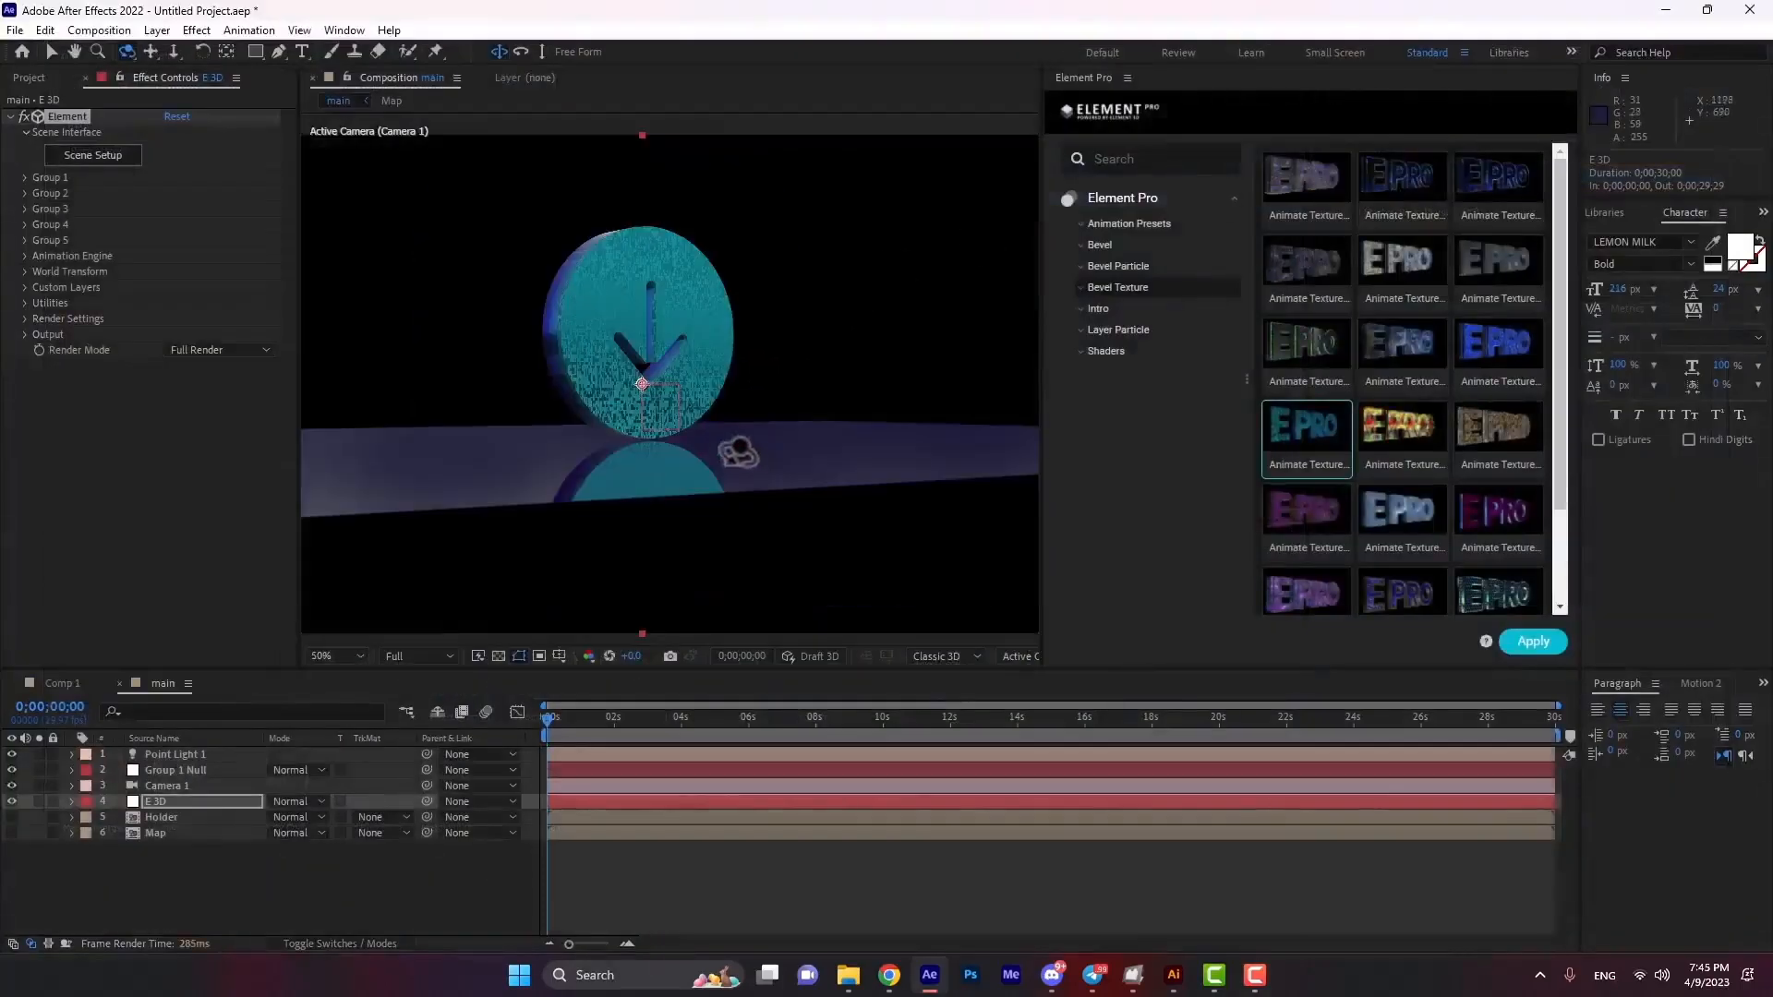
drag(668, 410, 676, 425)
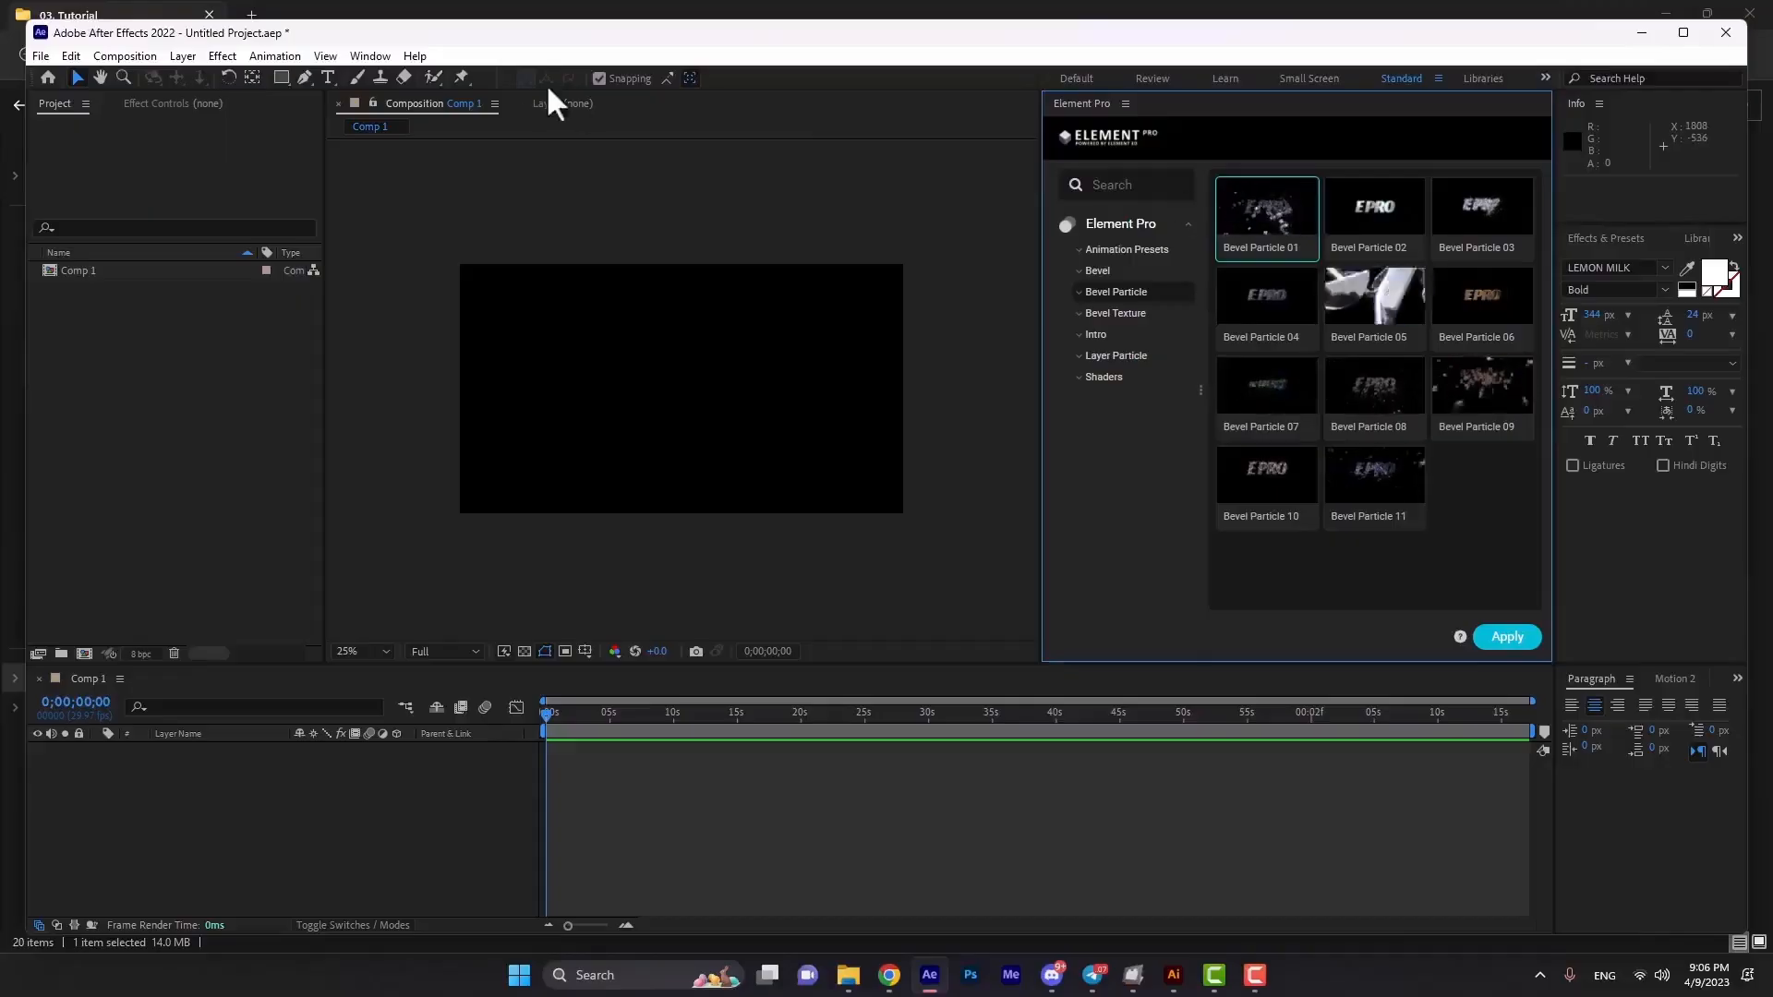
Create a text layer reading "Text" in Comp 1 and move it to position 928, 624.
click(328, 78)
click(596, 388)
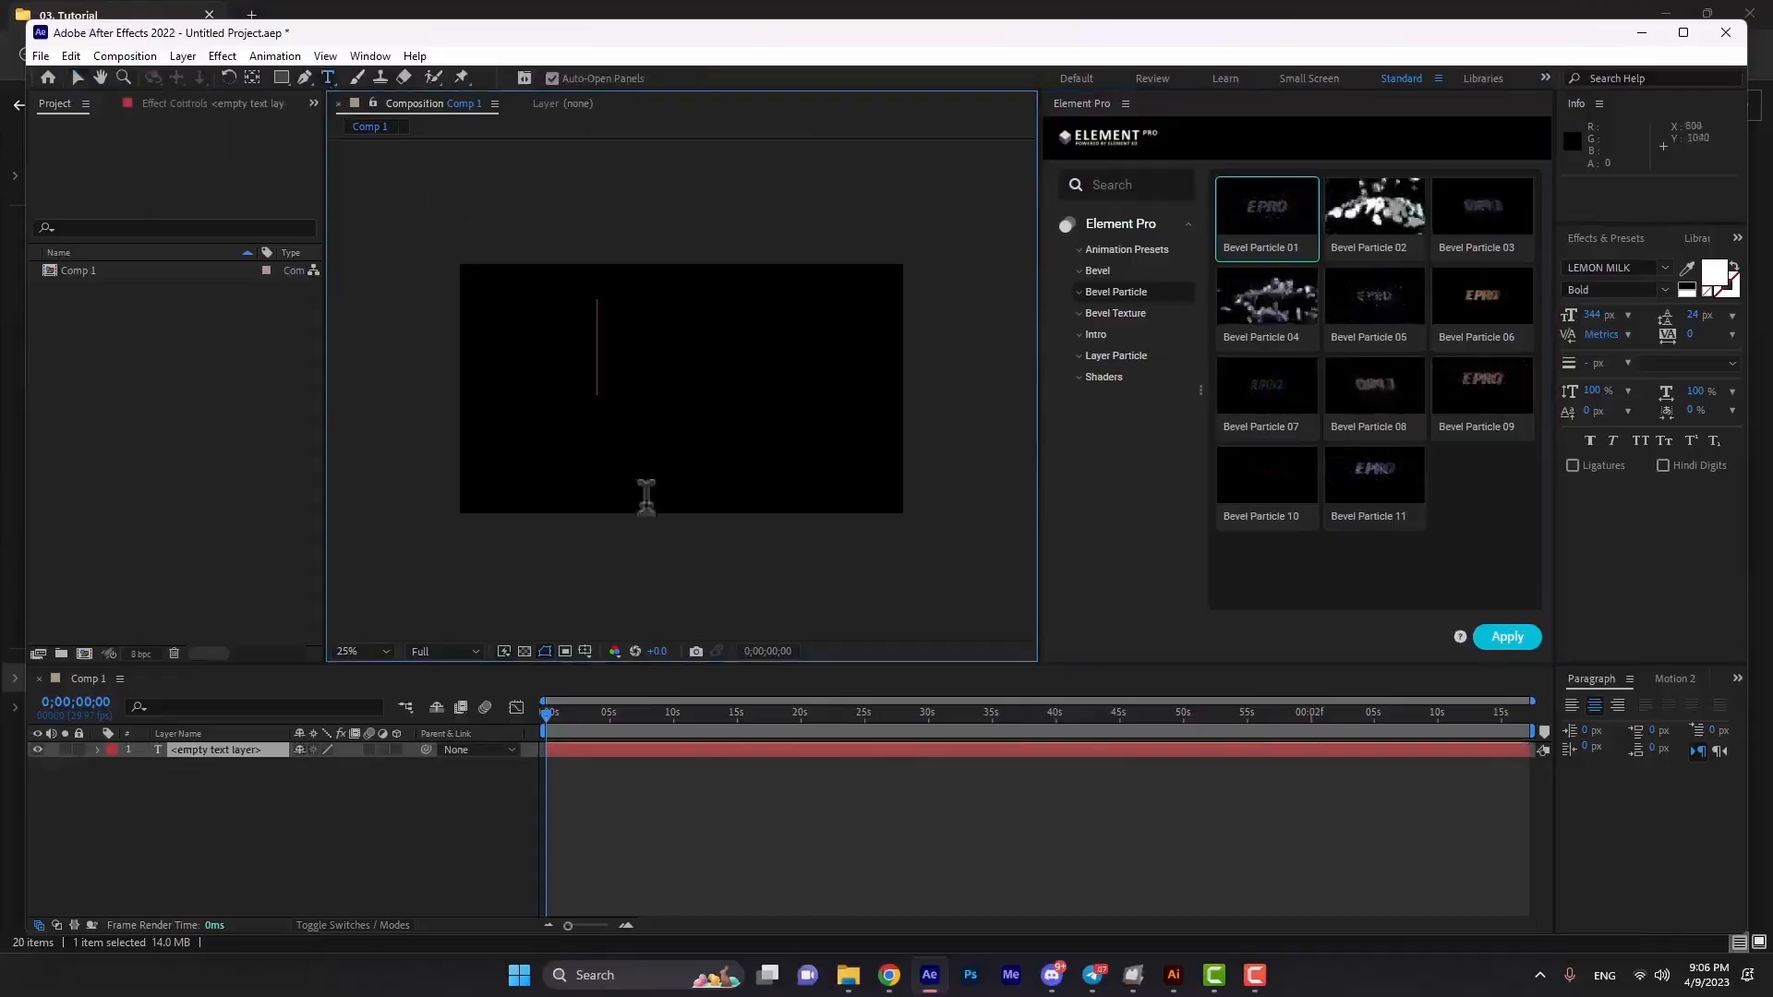
text(Text)
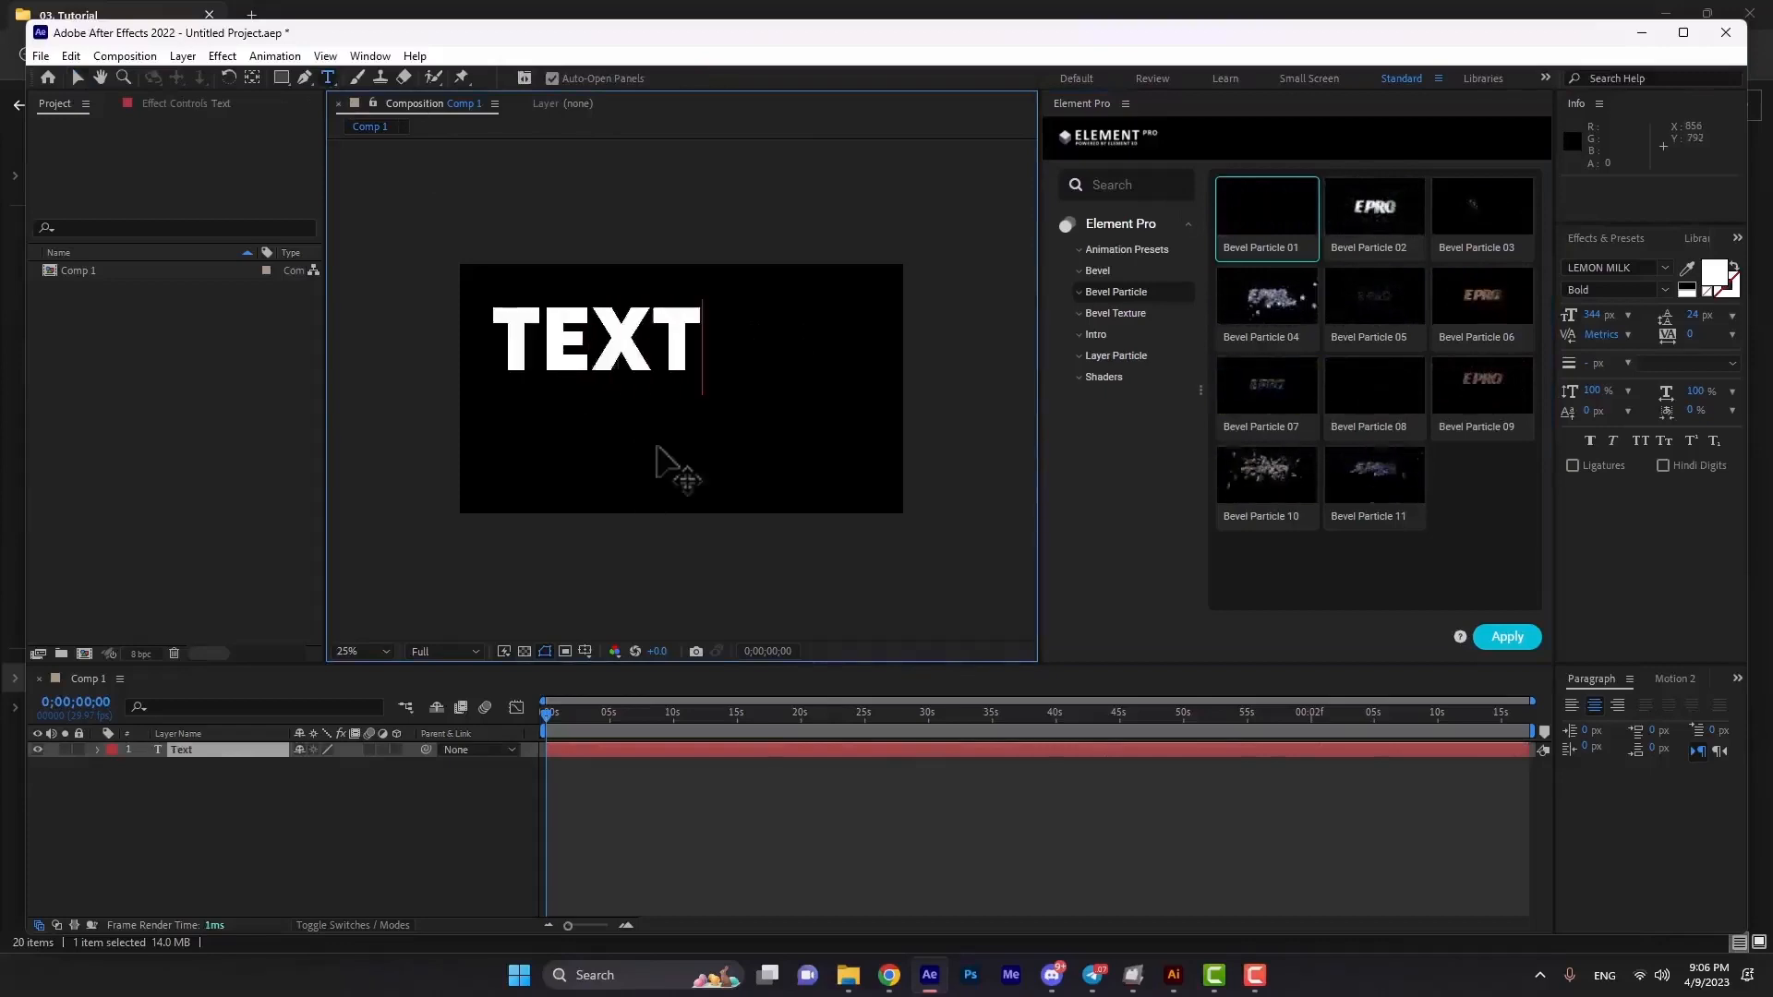
click(77, 77)
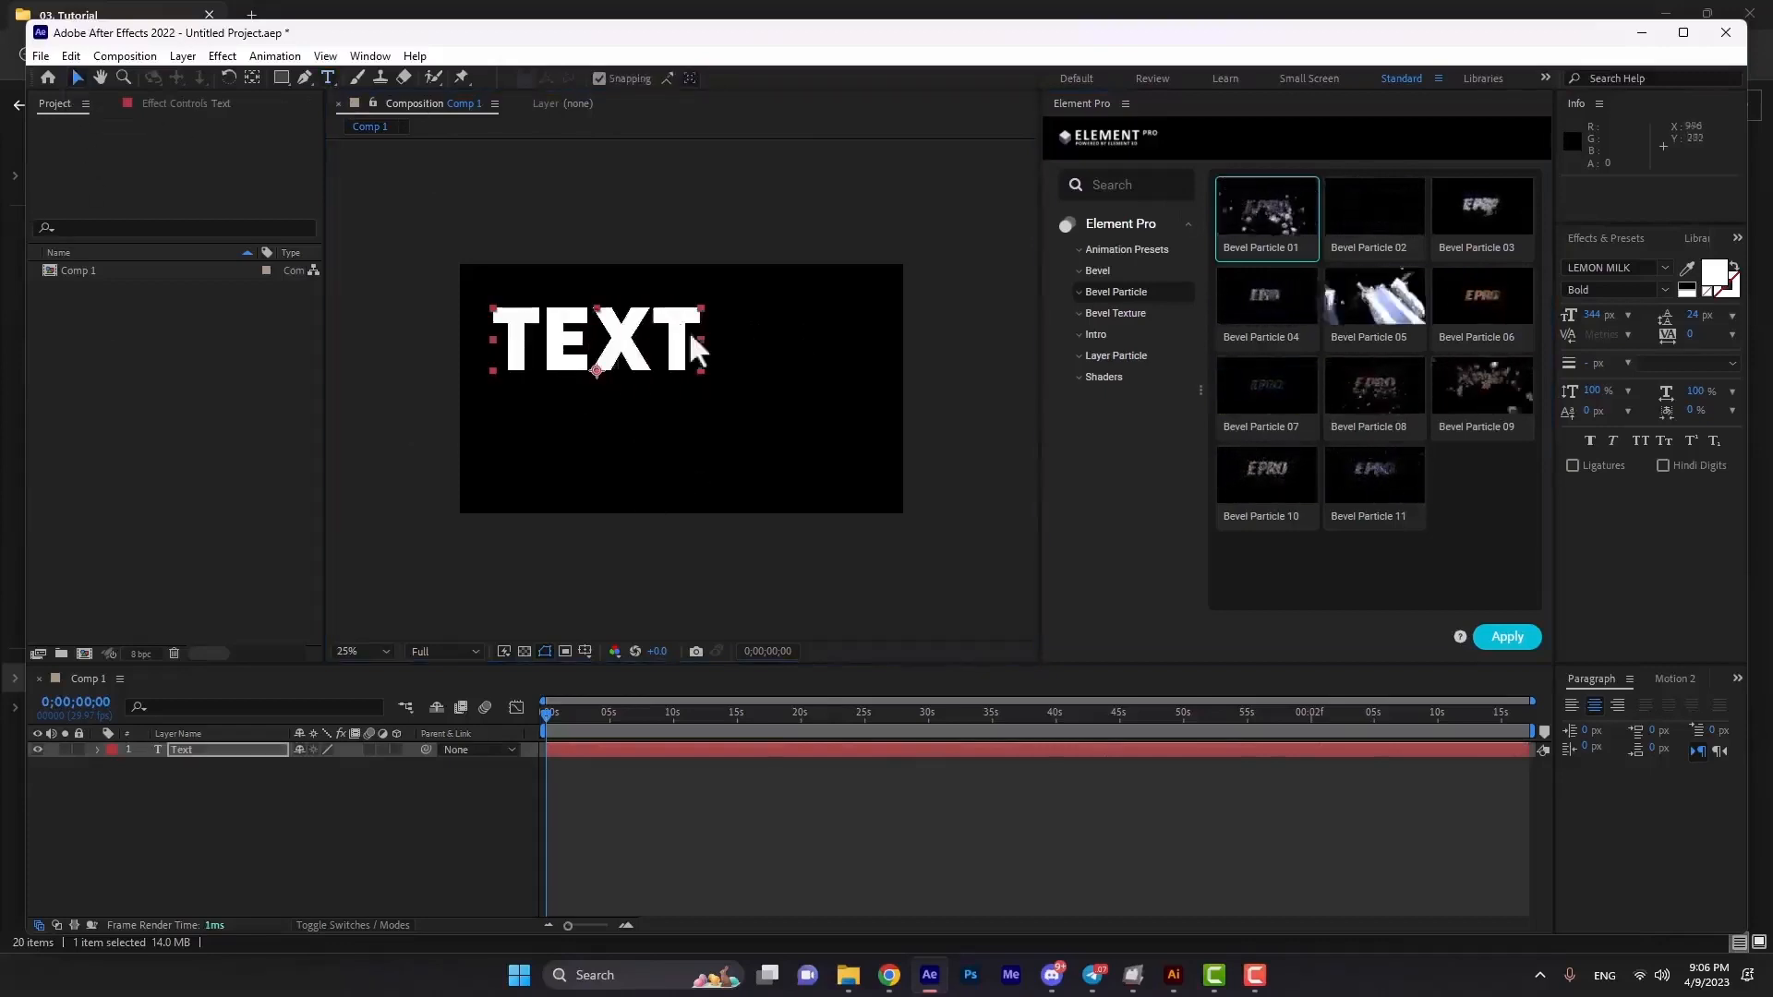
mouse_move(690, 338)
mouse_down()
mouse_move(740, 379)
mouse_move(701, 368)
mouse_up()
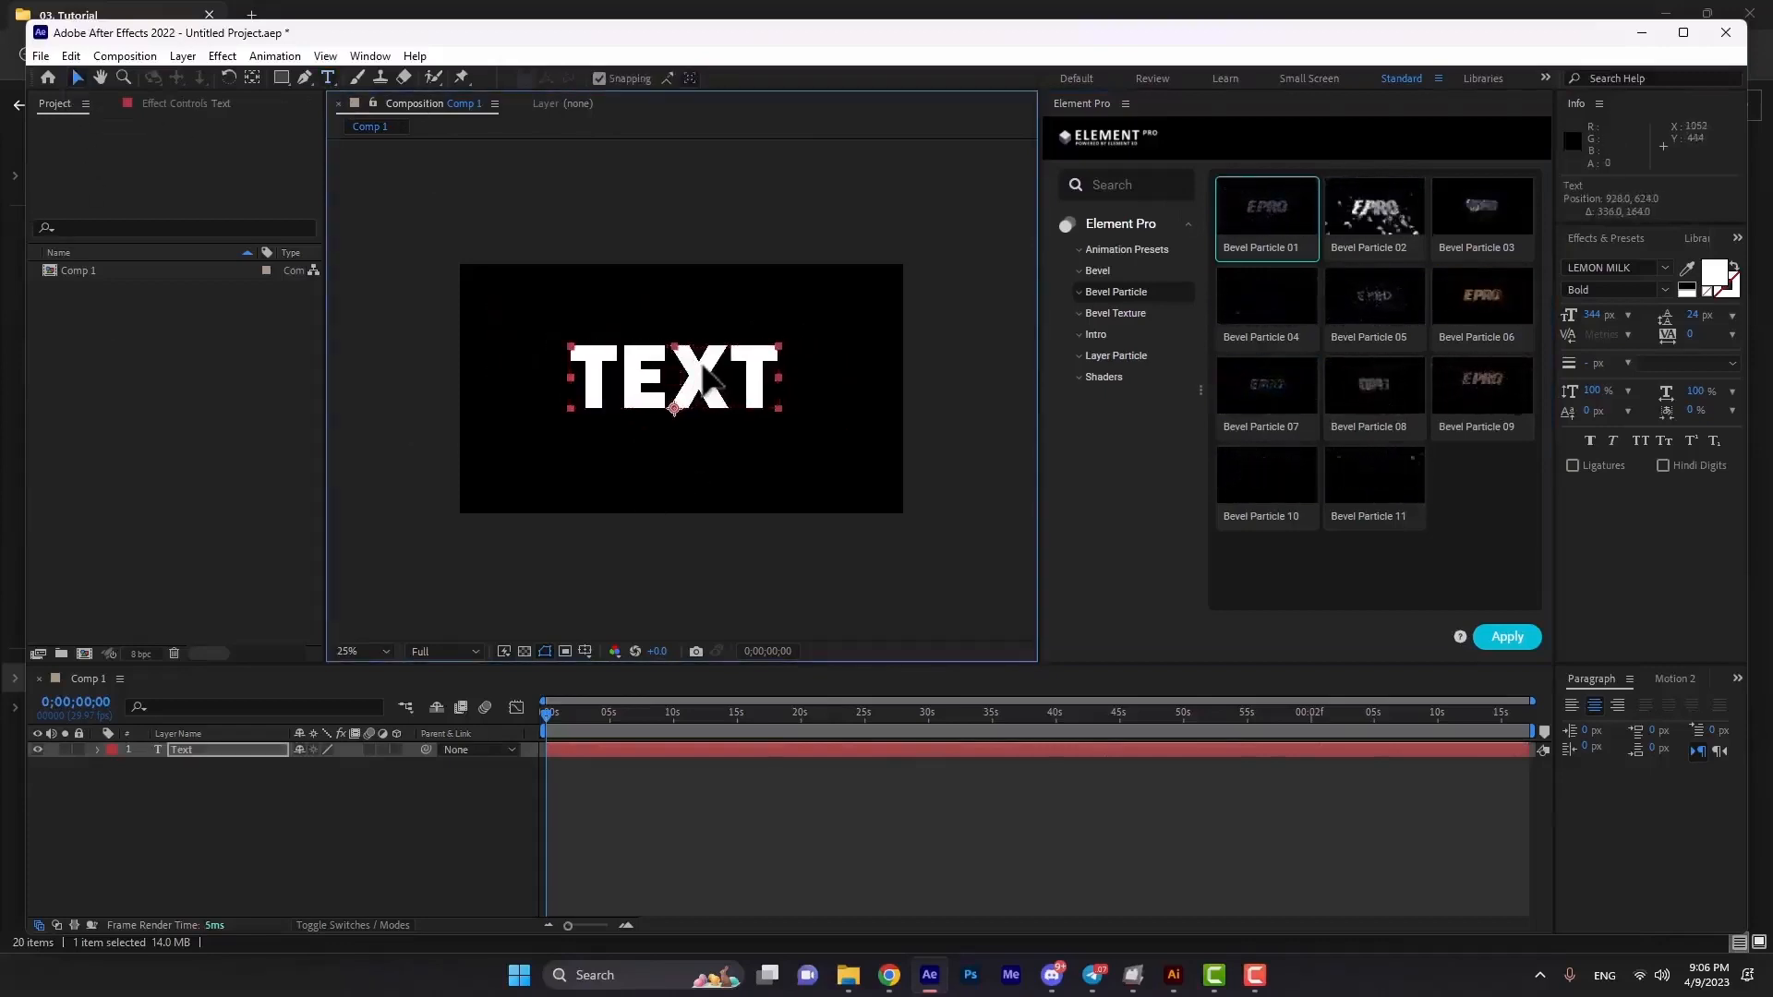
Apply the Bevel Particle 01 preset to the text layer, auto-tracing the current frame with the default Alpha channel options.
click(1267, 205)
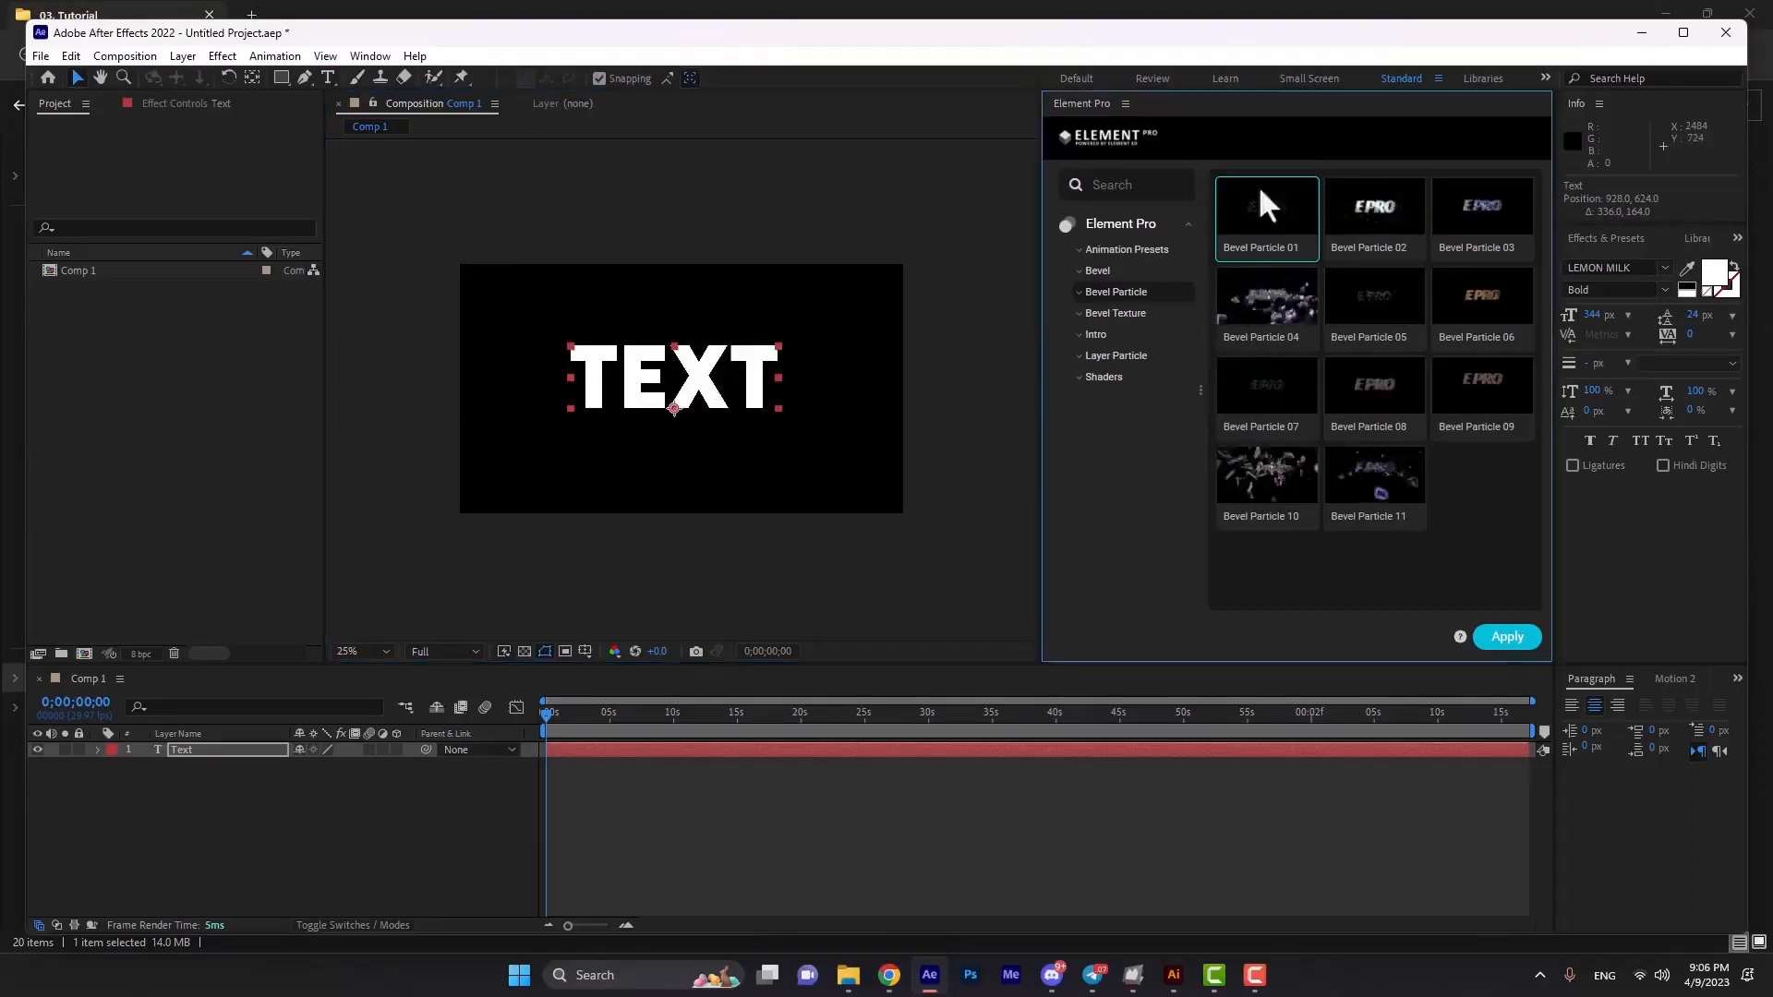
click(1513, 639)
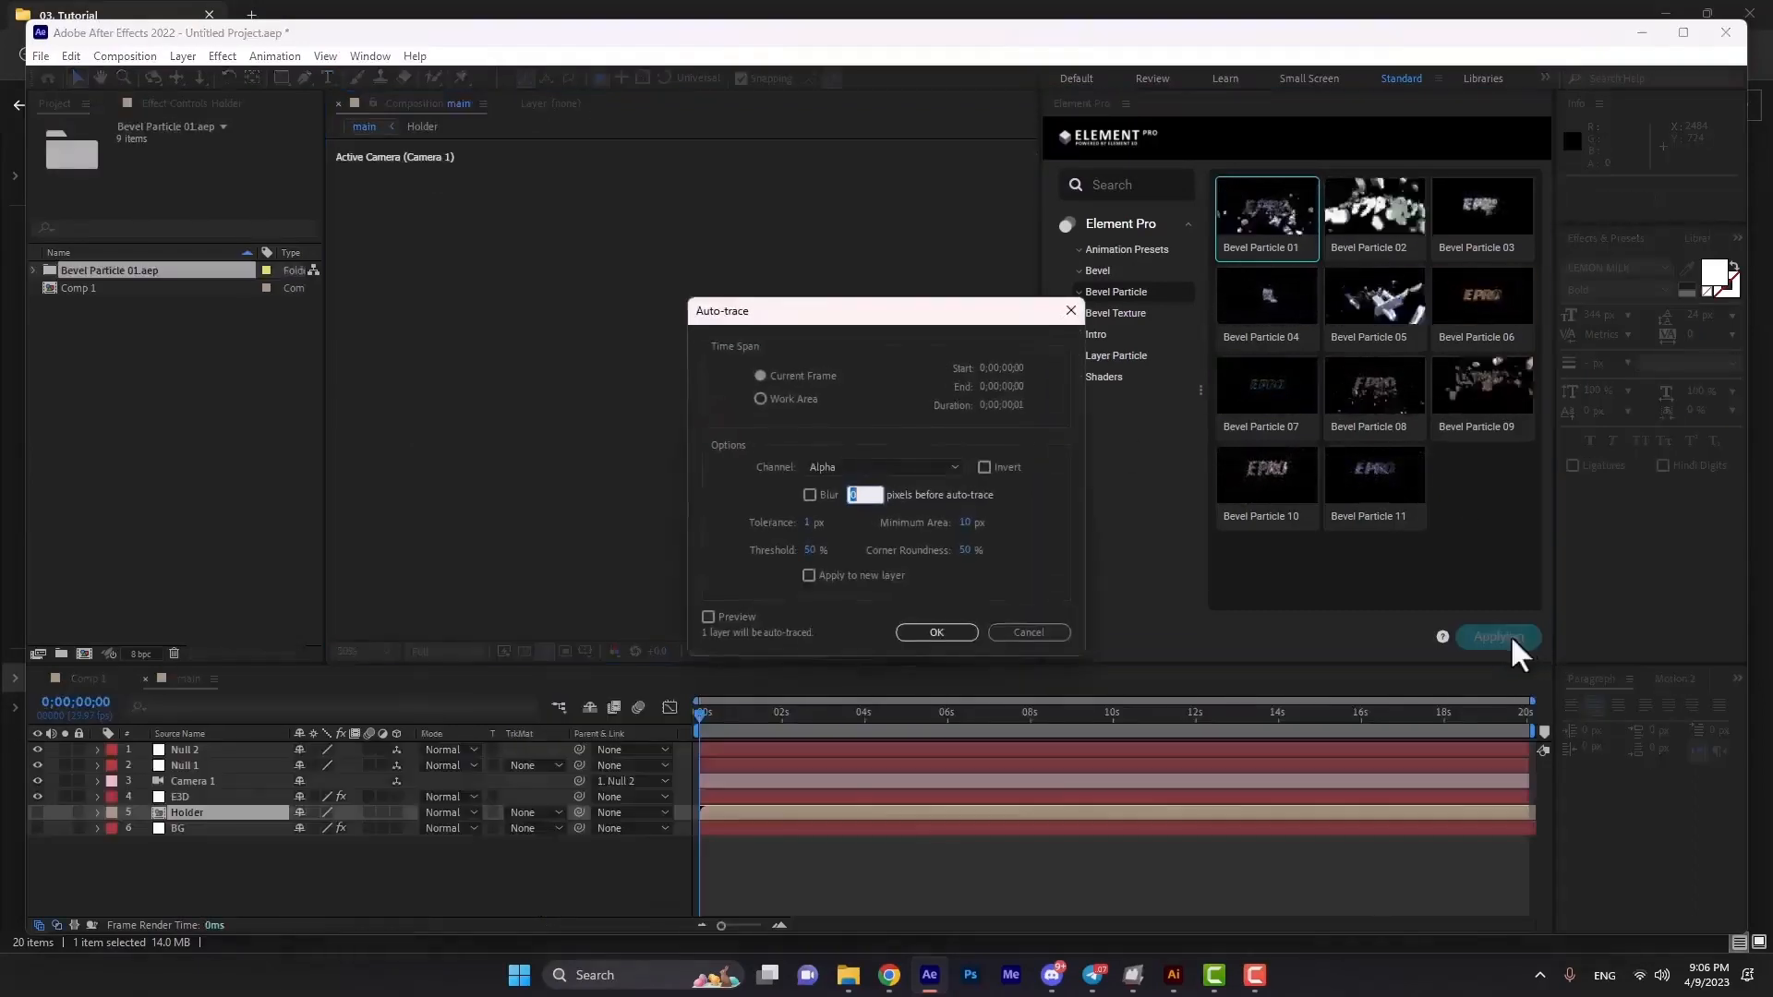
click(936, 633)
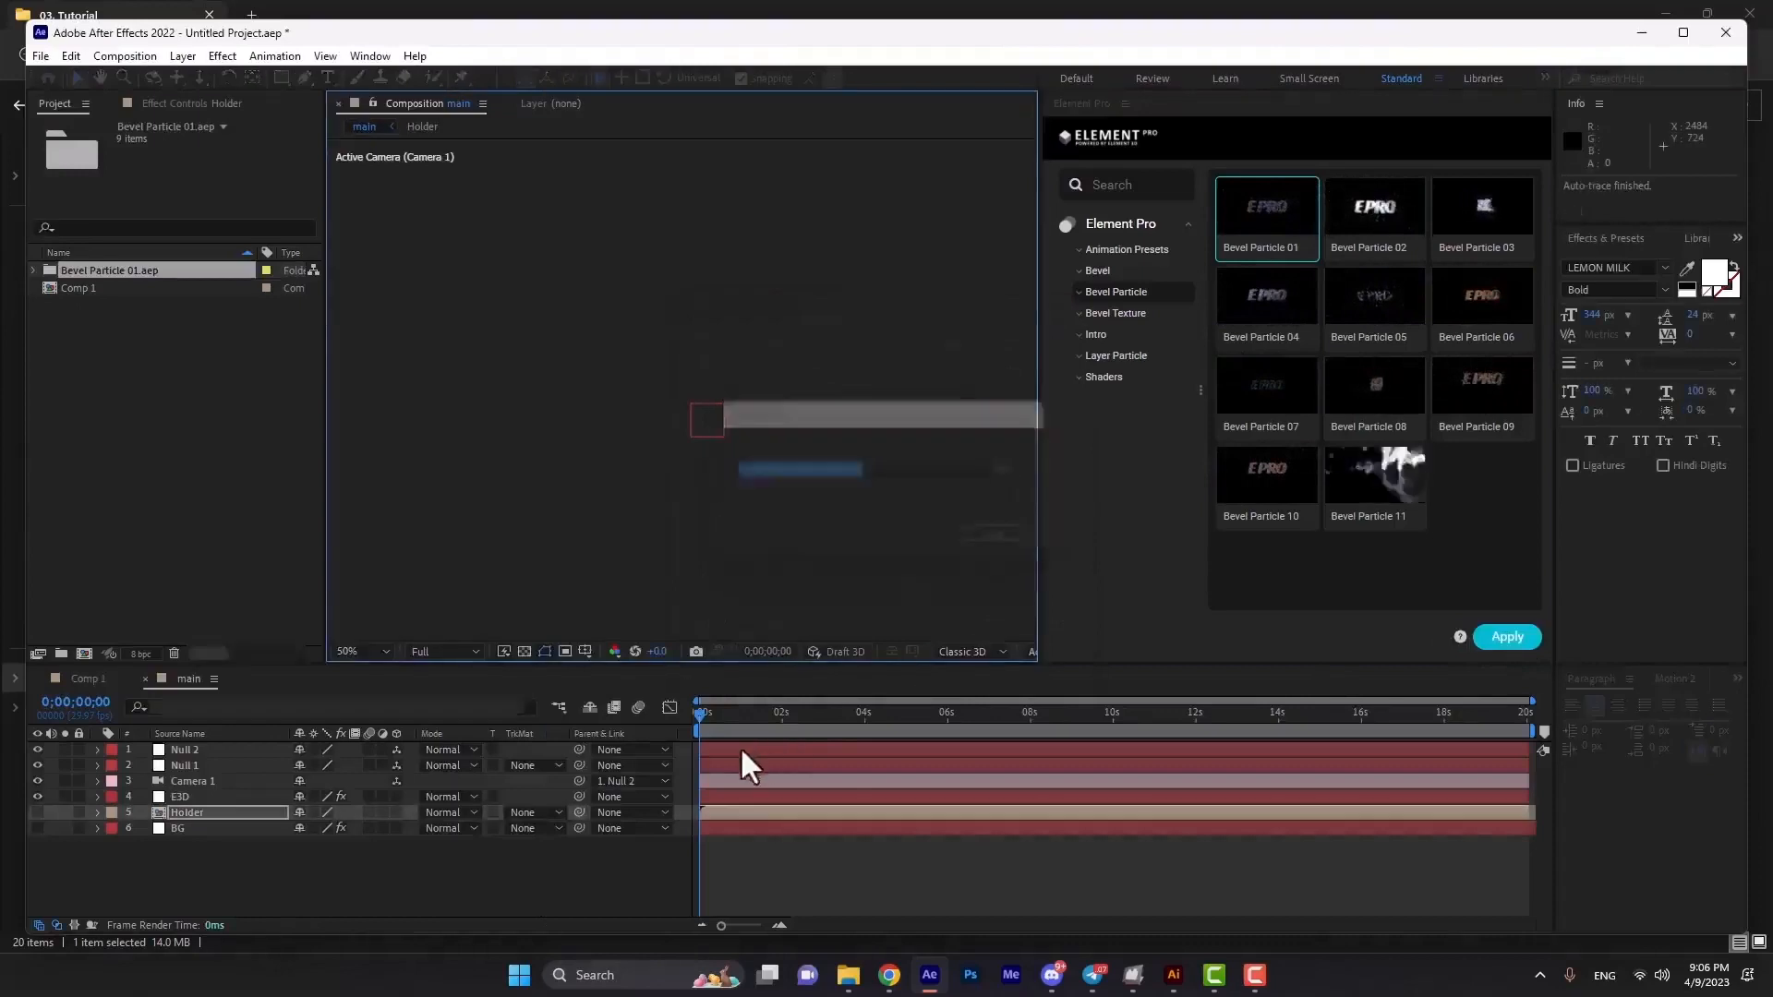
Lower the composition preview resolution to Quarter and play the particle animation from 0;00;00;26.
click(746, 719)
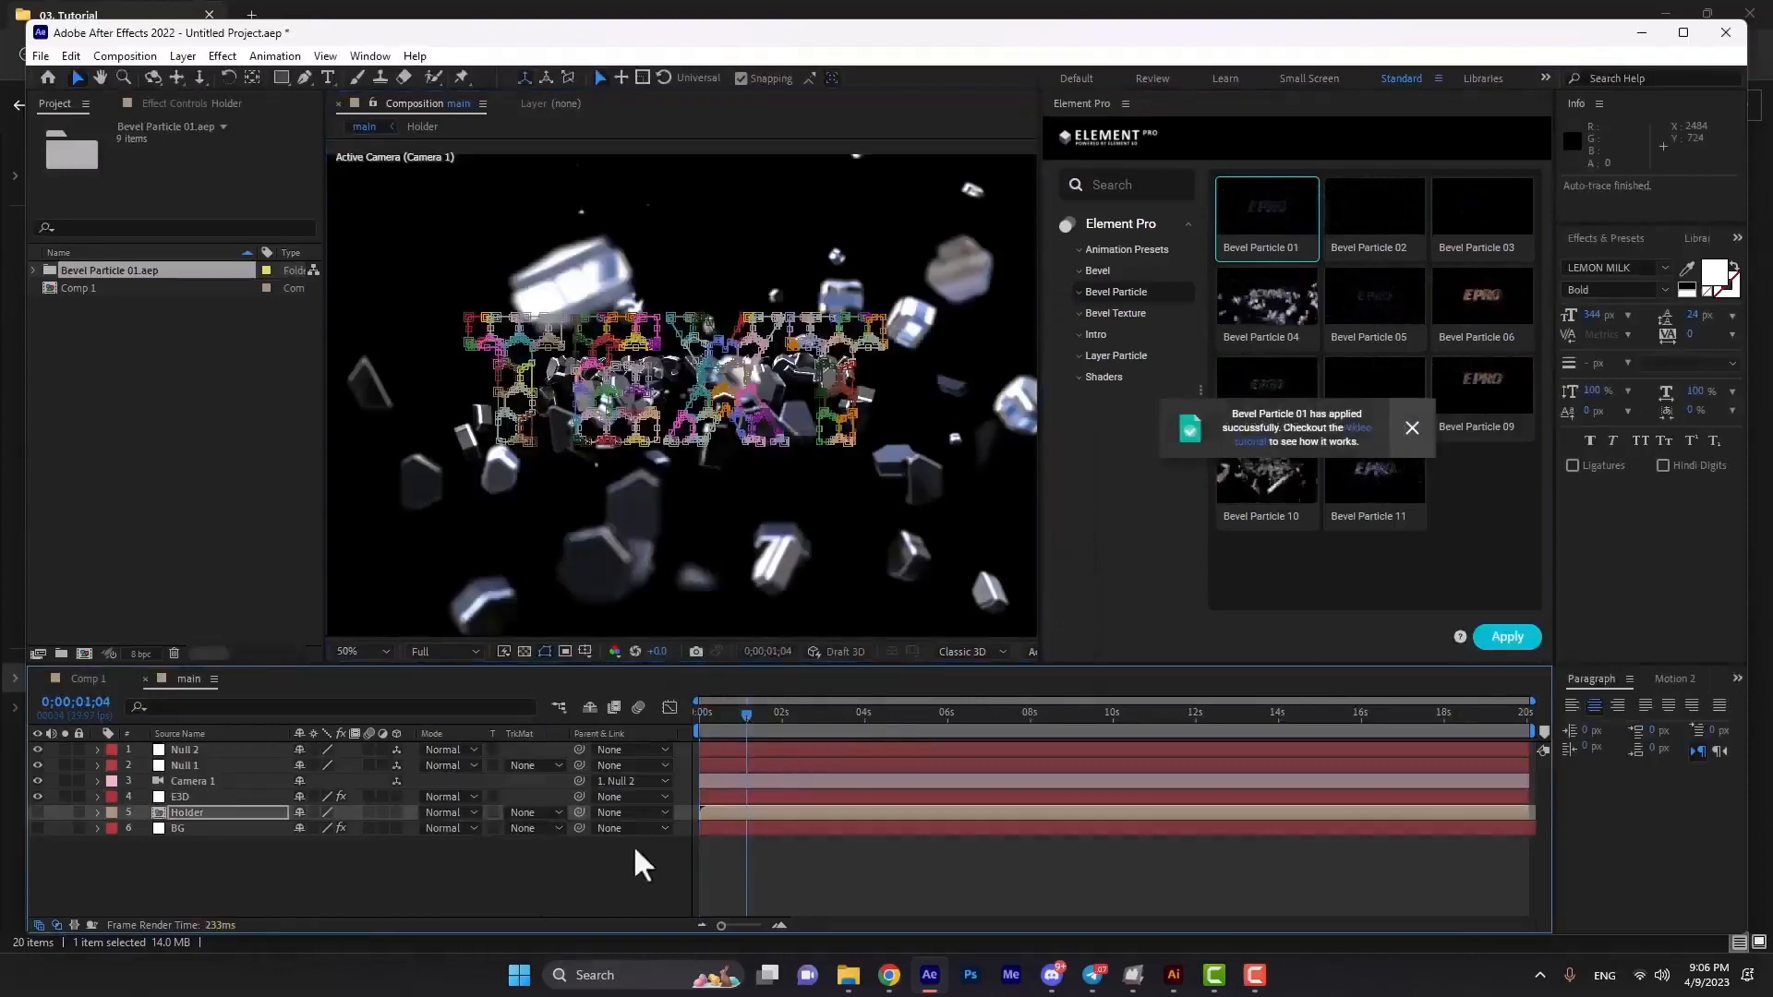
click(446, 653)
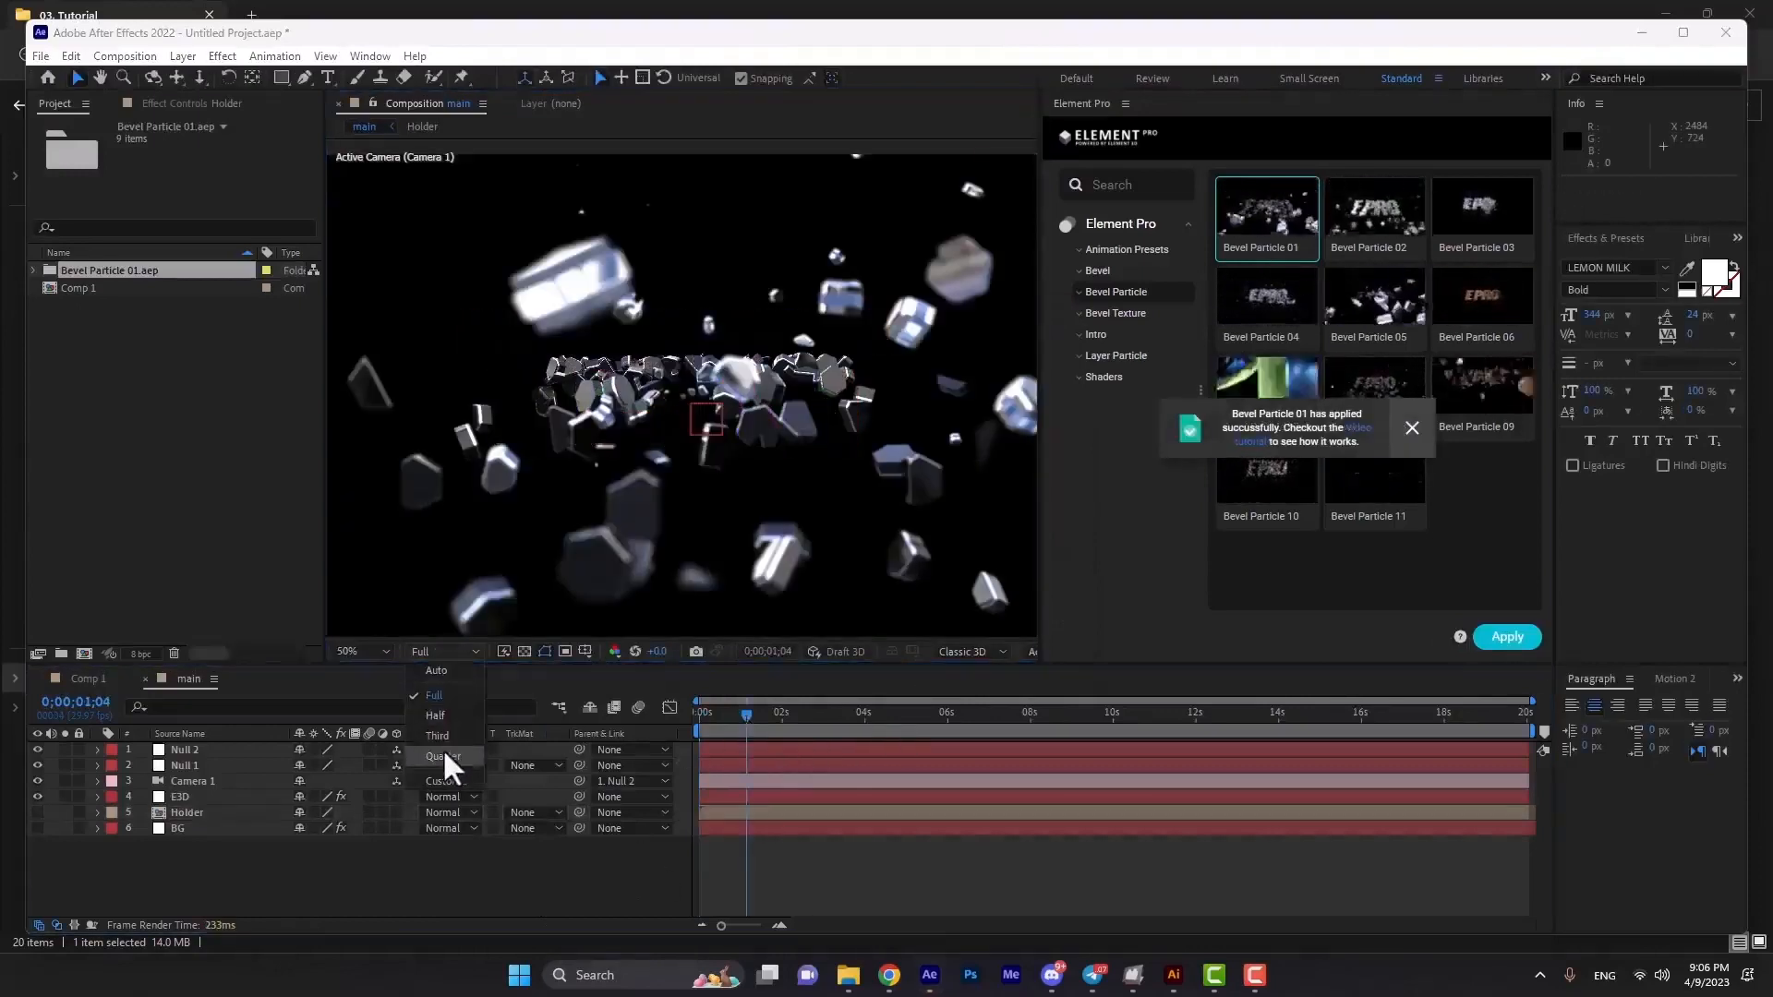
click(441, 748)
click(740, 715)
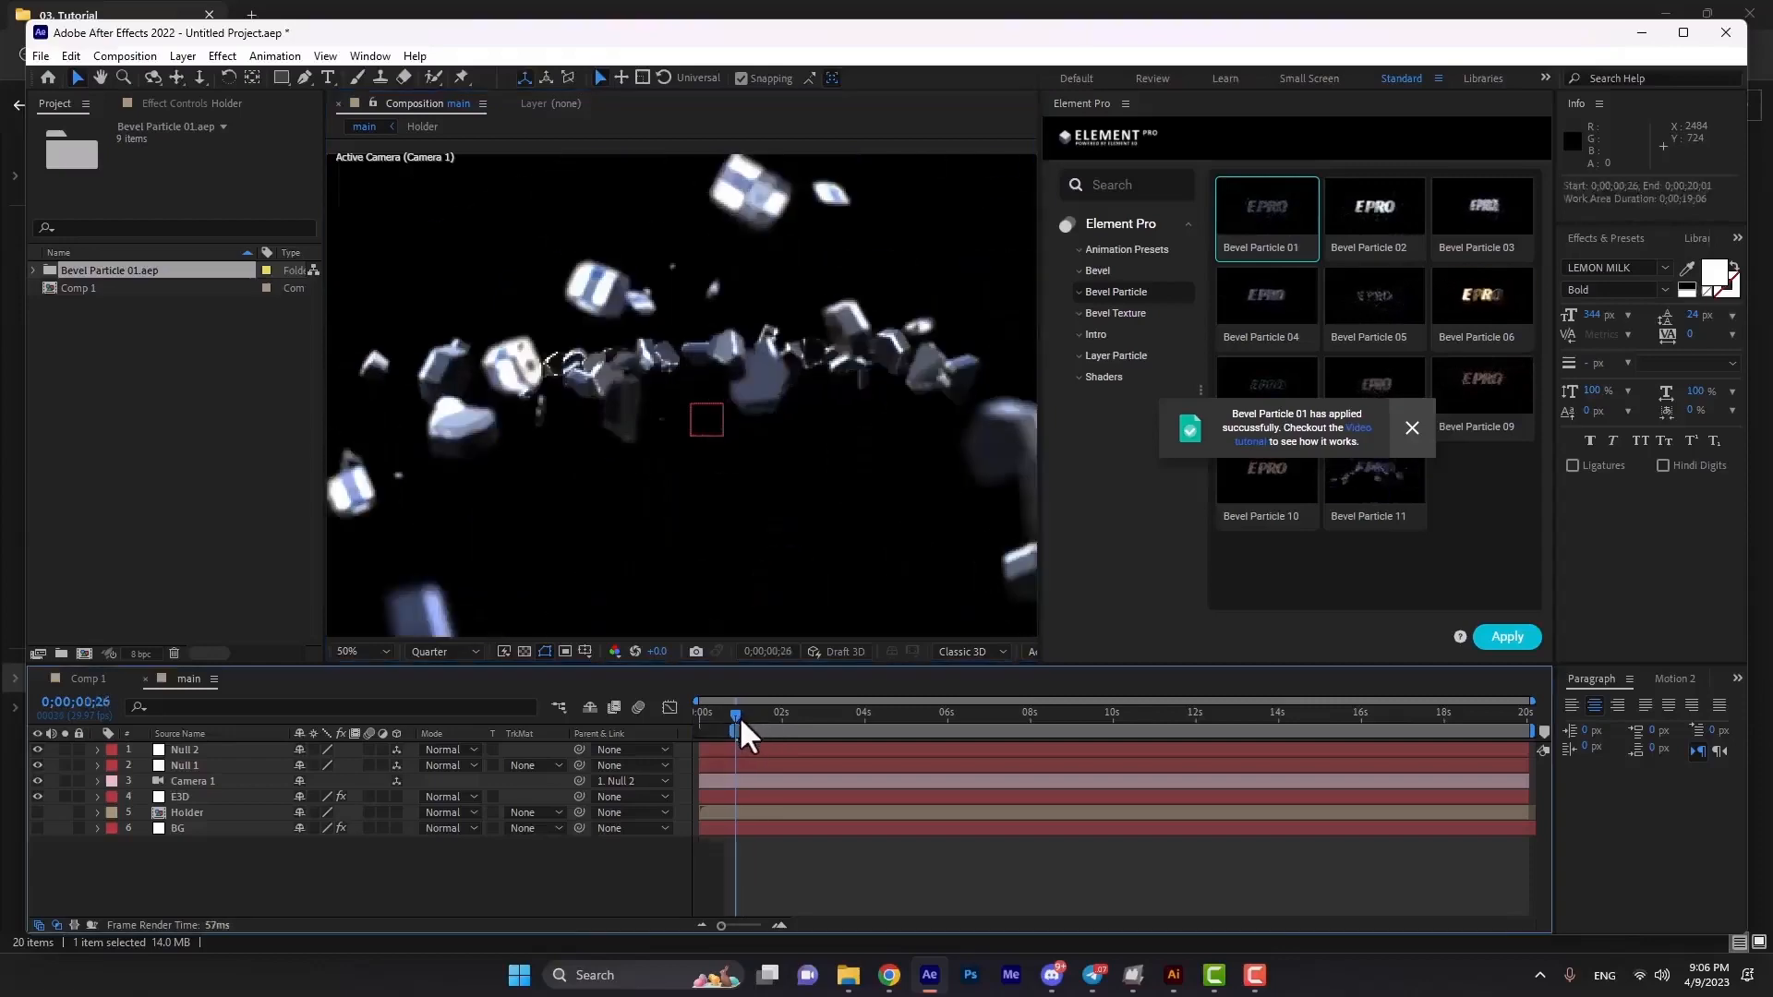
key(space)
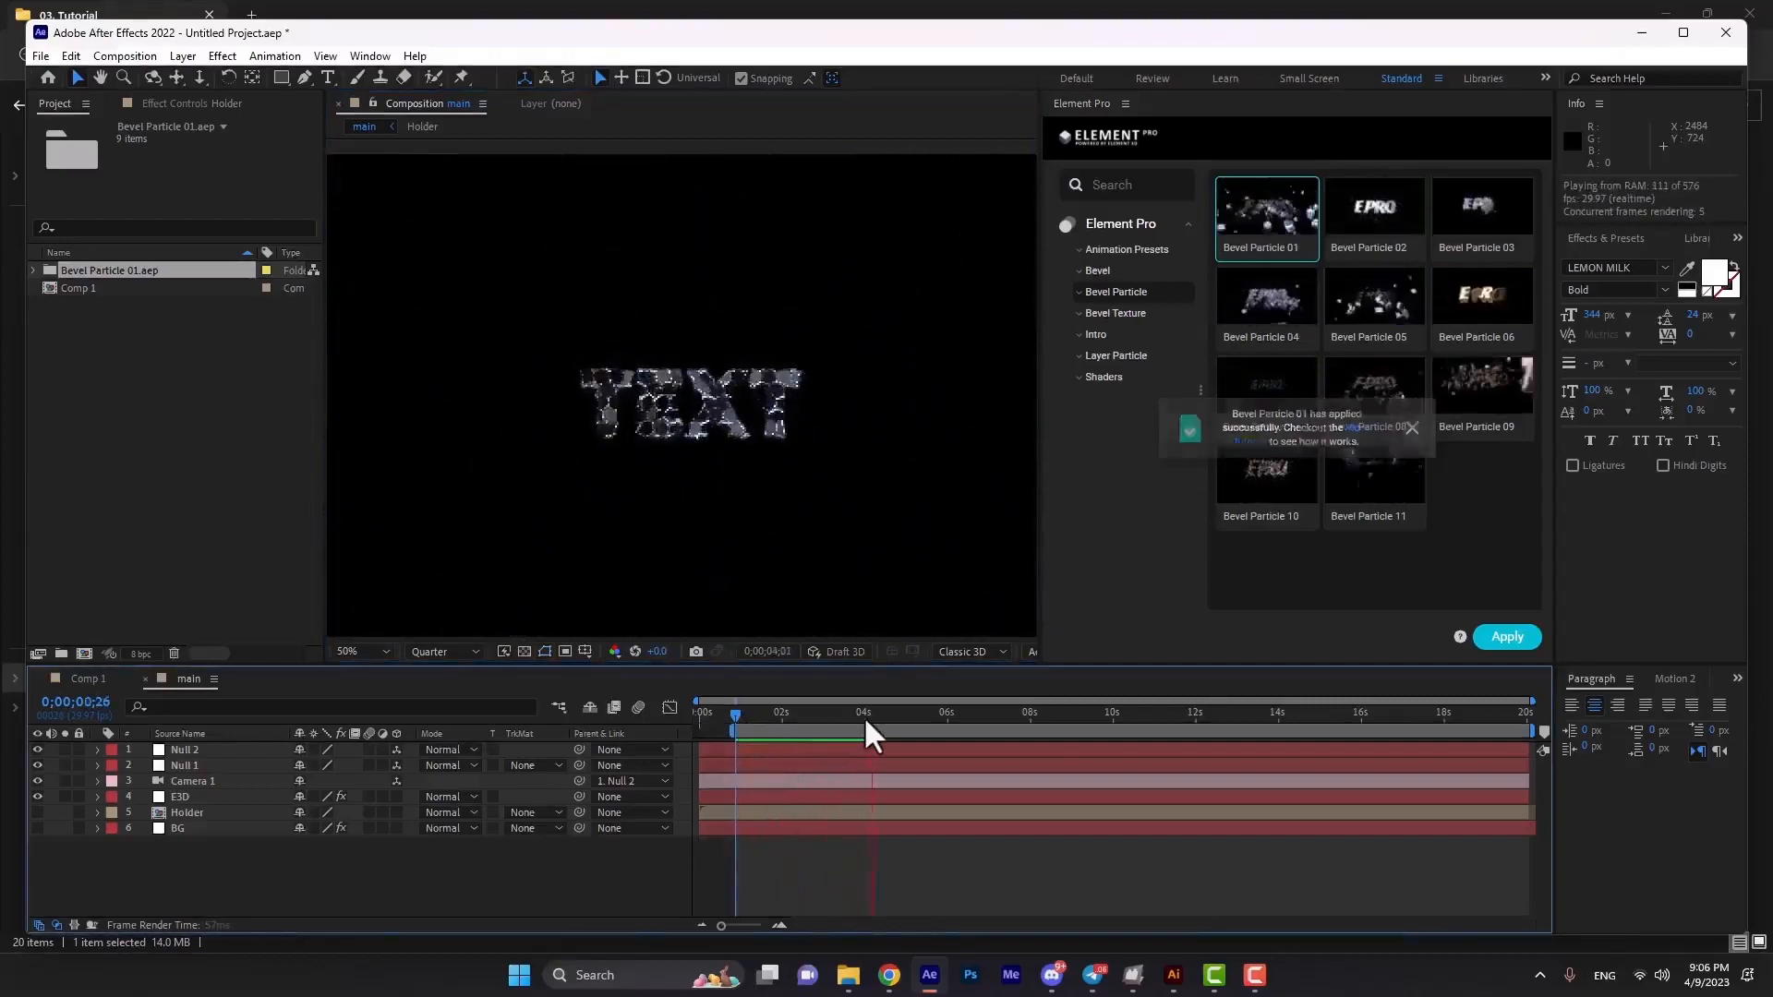
key(space)
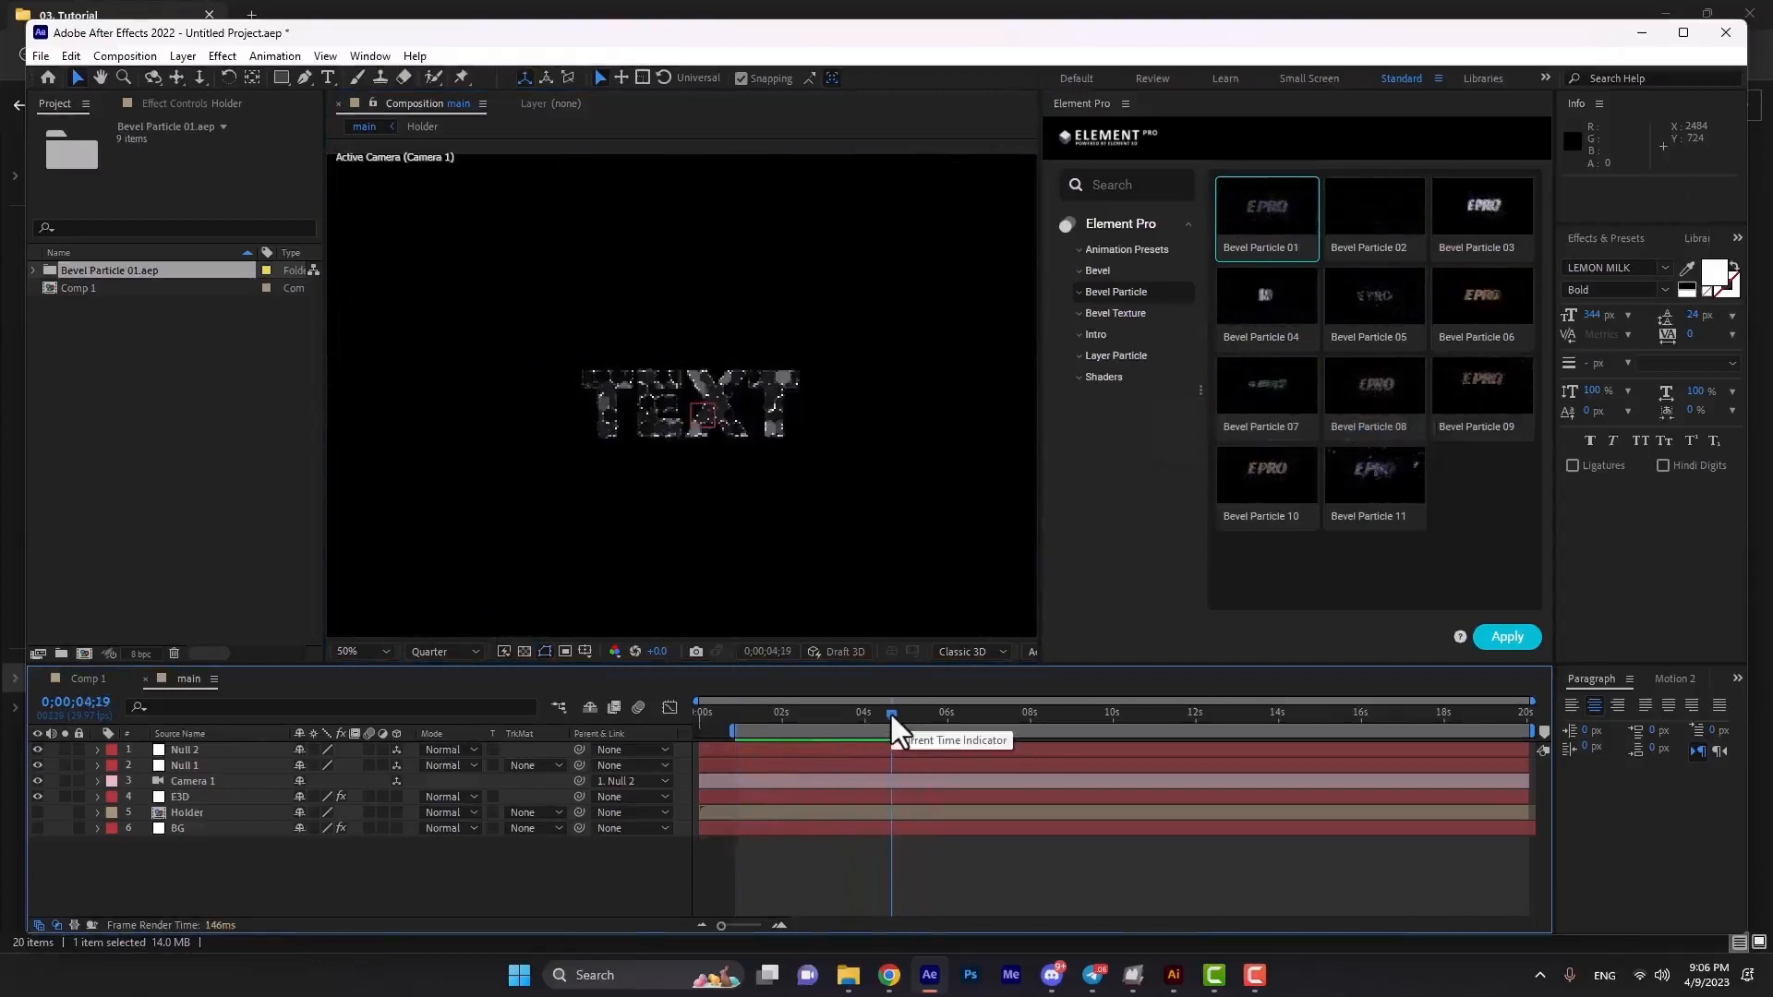
Dolly the camera in toward the assembled text at 0;00;05;19 so the letters fill more of the frame.
key(2)
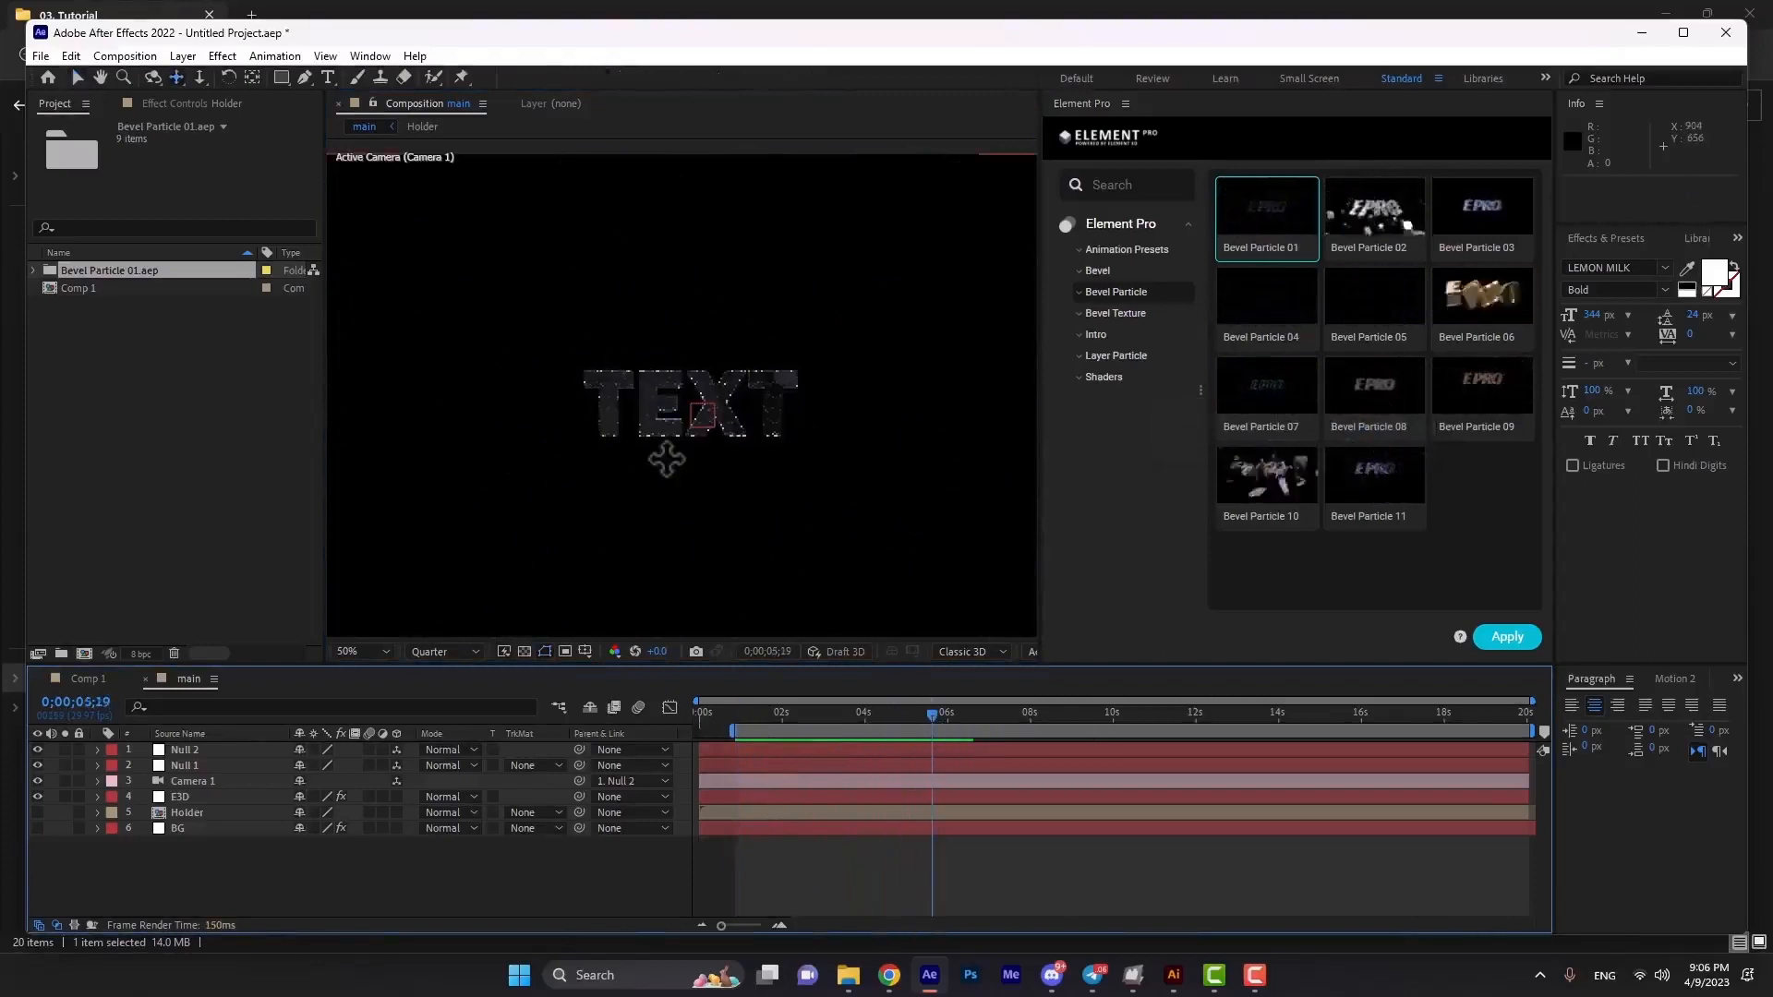
drag(665, 459, 690, 457)
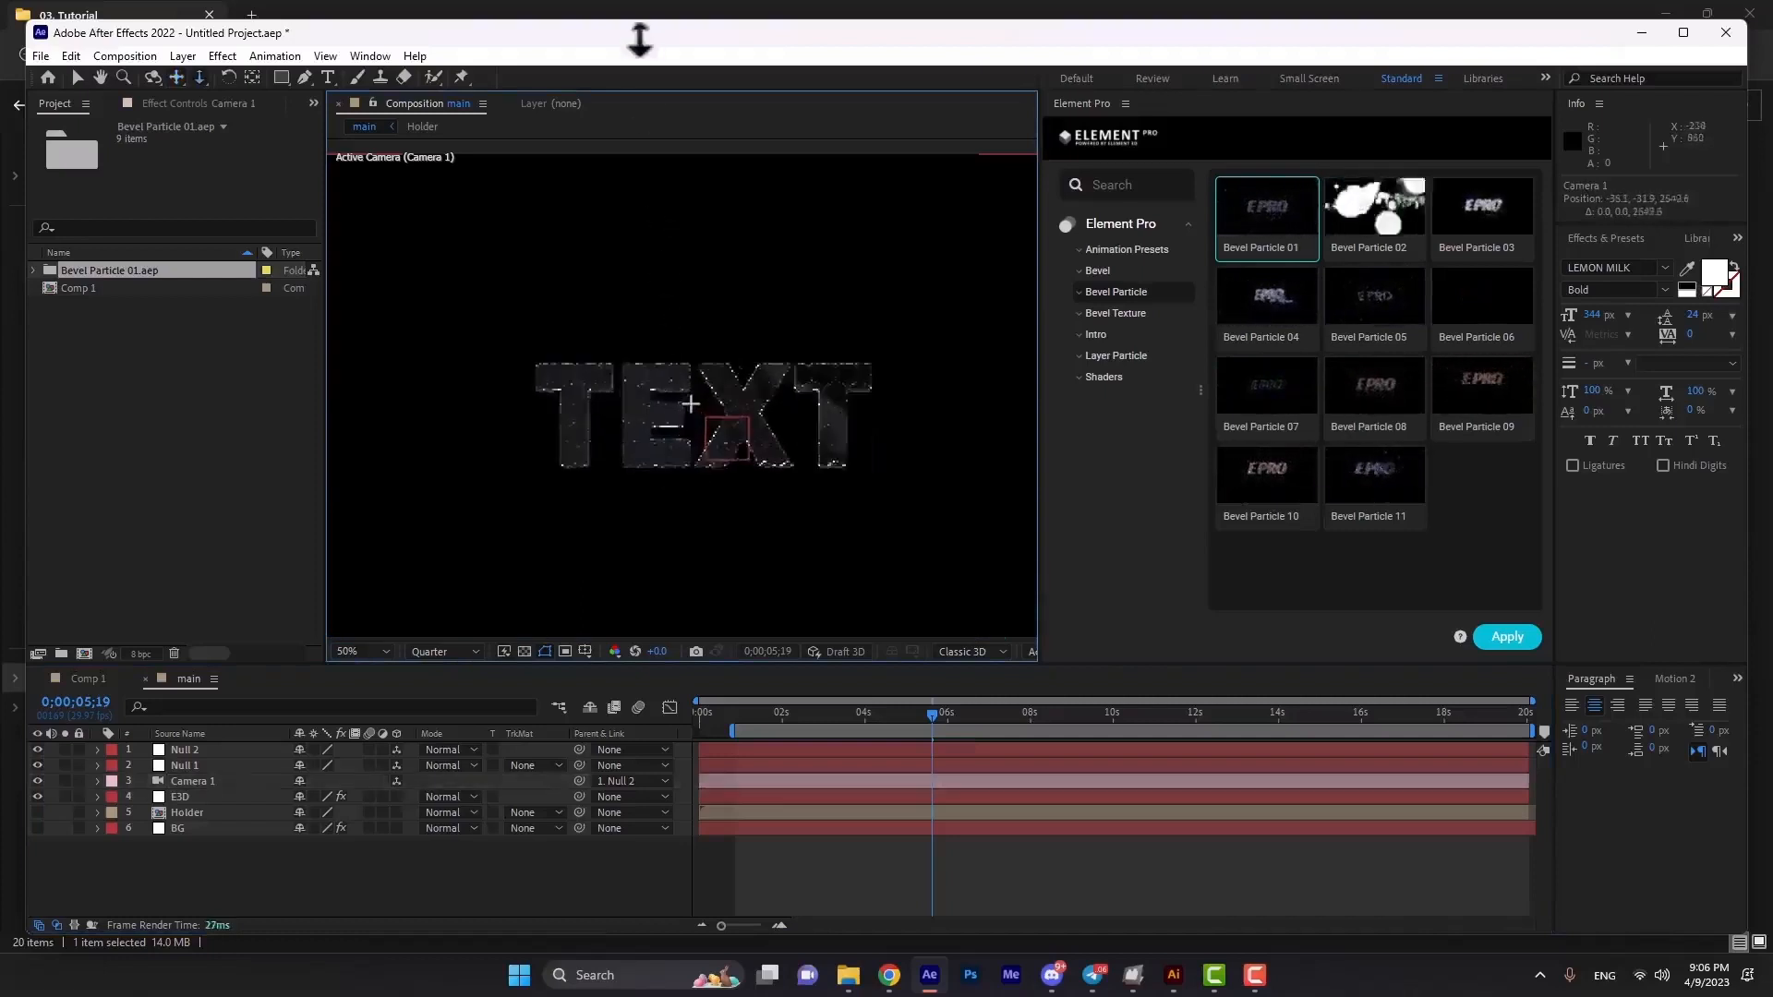
drag(639, 41, 639, 39)
drag(676, 403, 671, 355)
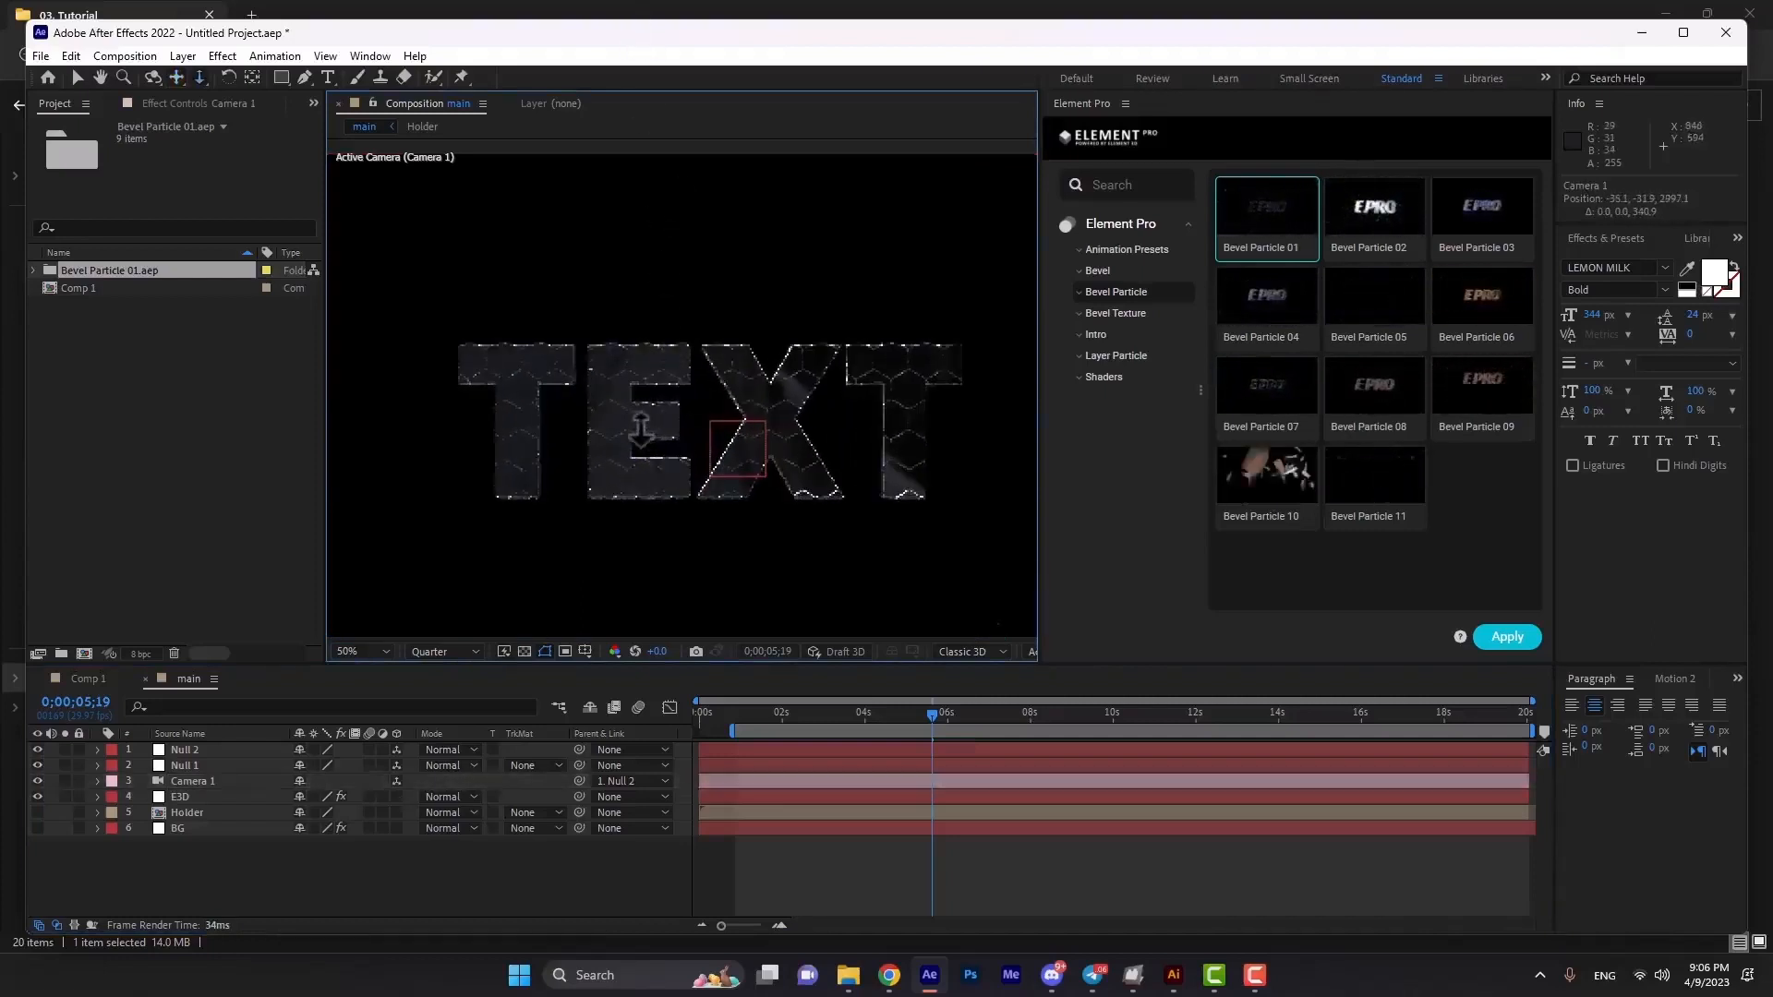
Orbit and pan the camera to an angled view of the beveled text, and advance the time to 0;00;06;16.
drag(606, 431, 757, 391)
key(c)
key(c)
drag(558, 431, 581, 443)
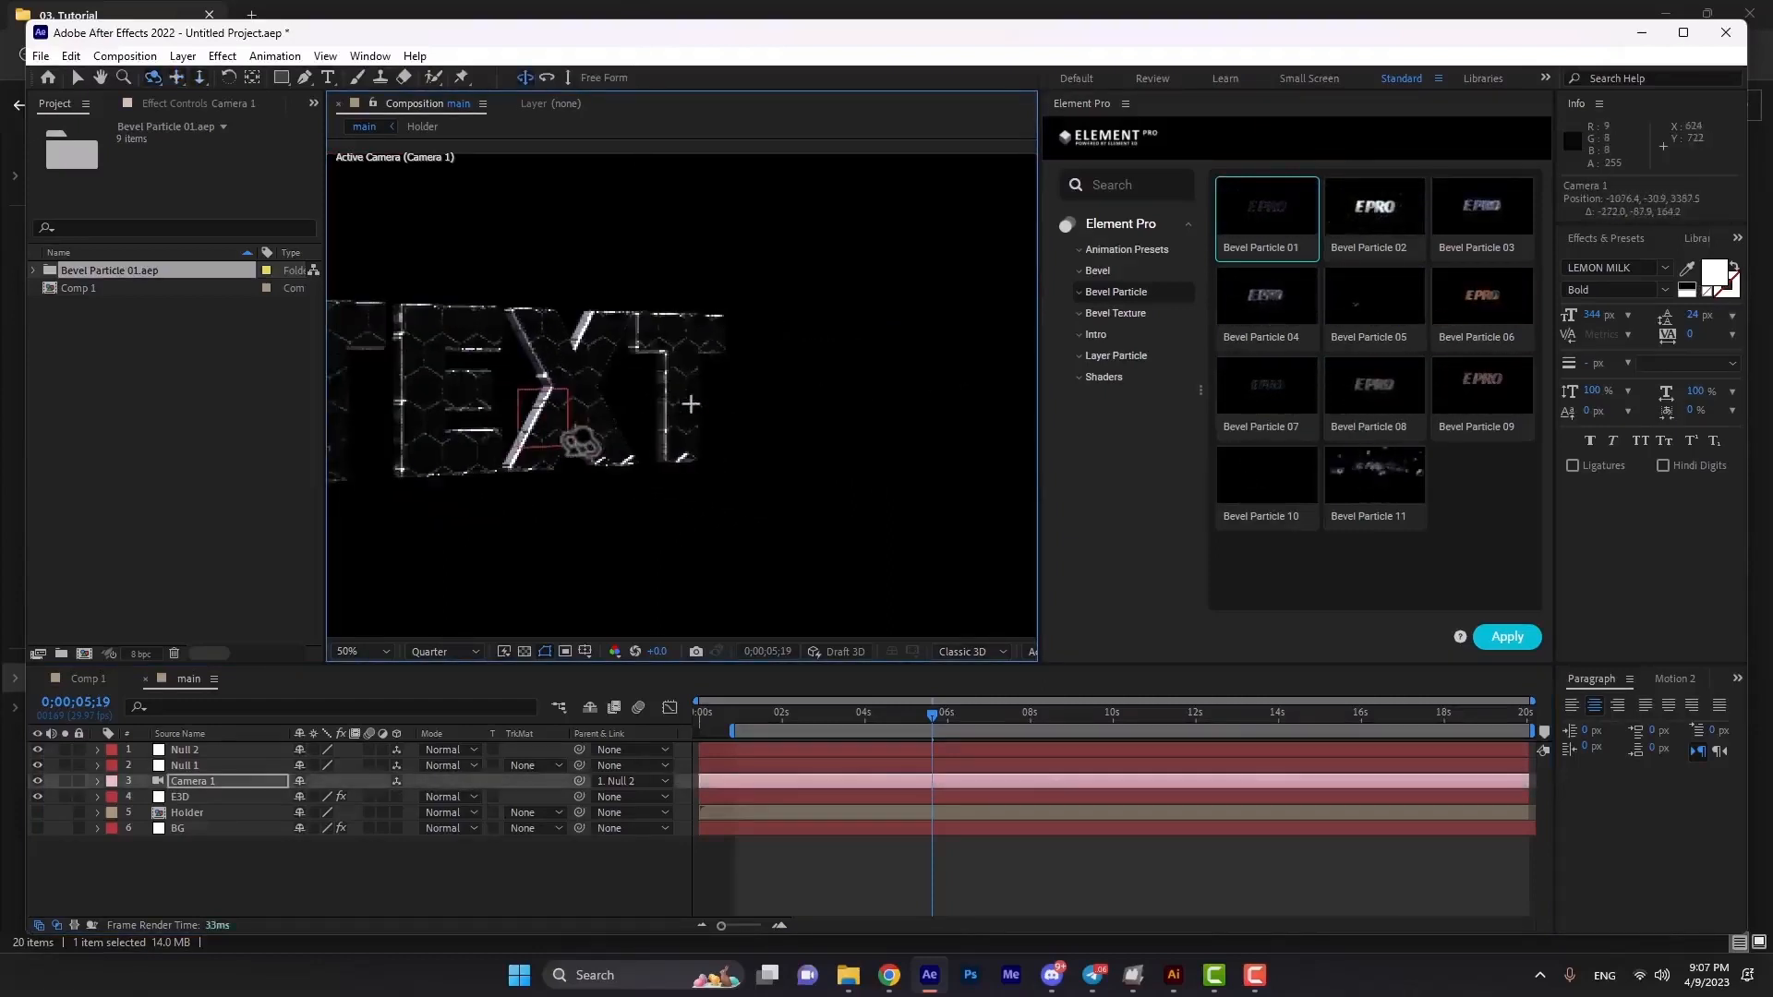
key(c)
drag(488, 401, 636, 423)
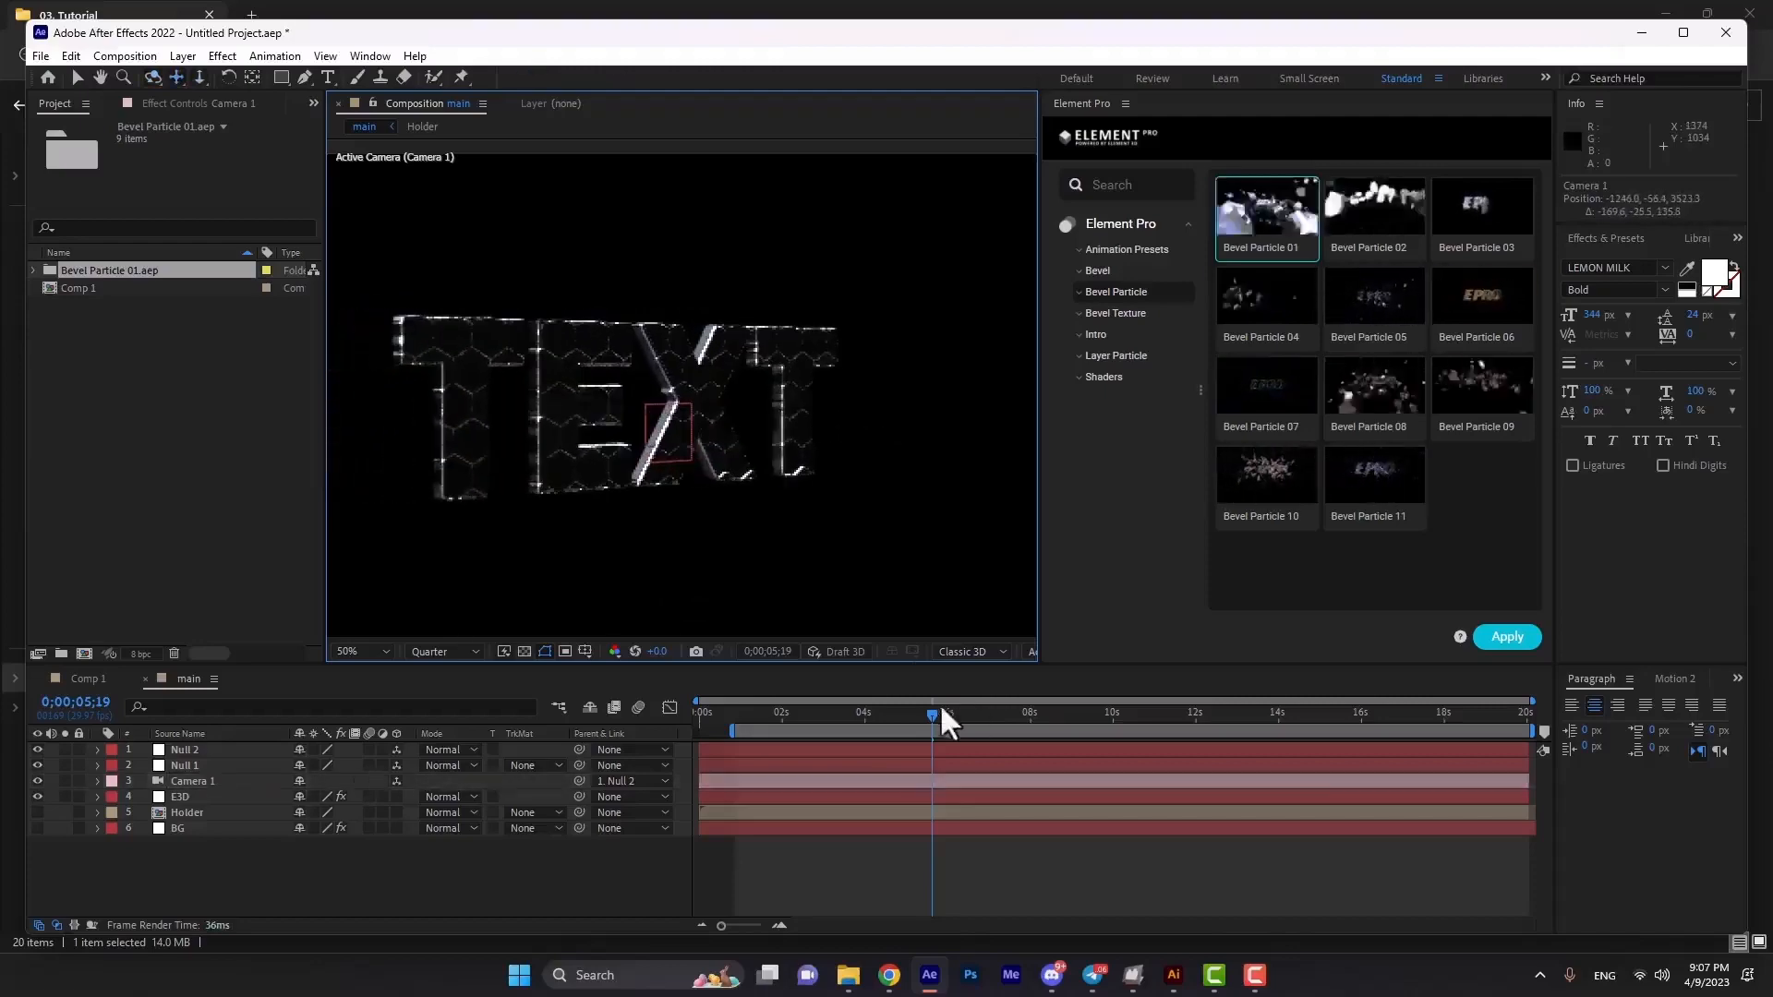
mouse_move(935, 712)
mouse_down()
mouse_move(755, 693)
mouse_move(970, 713)
mouse_up()
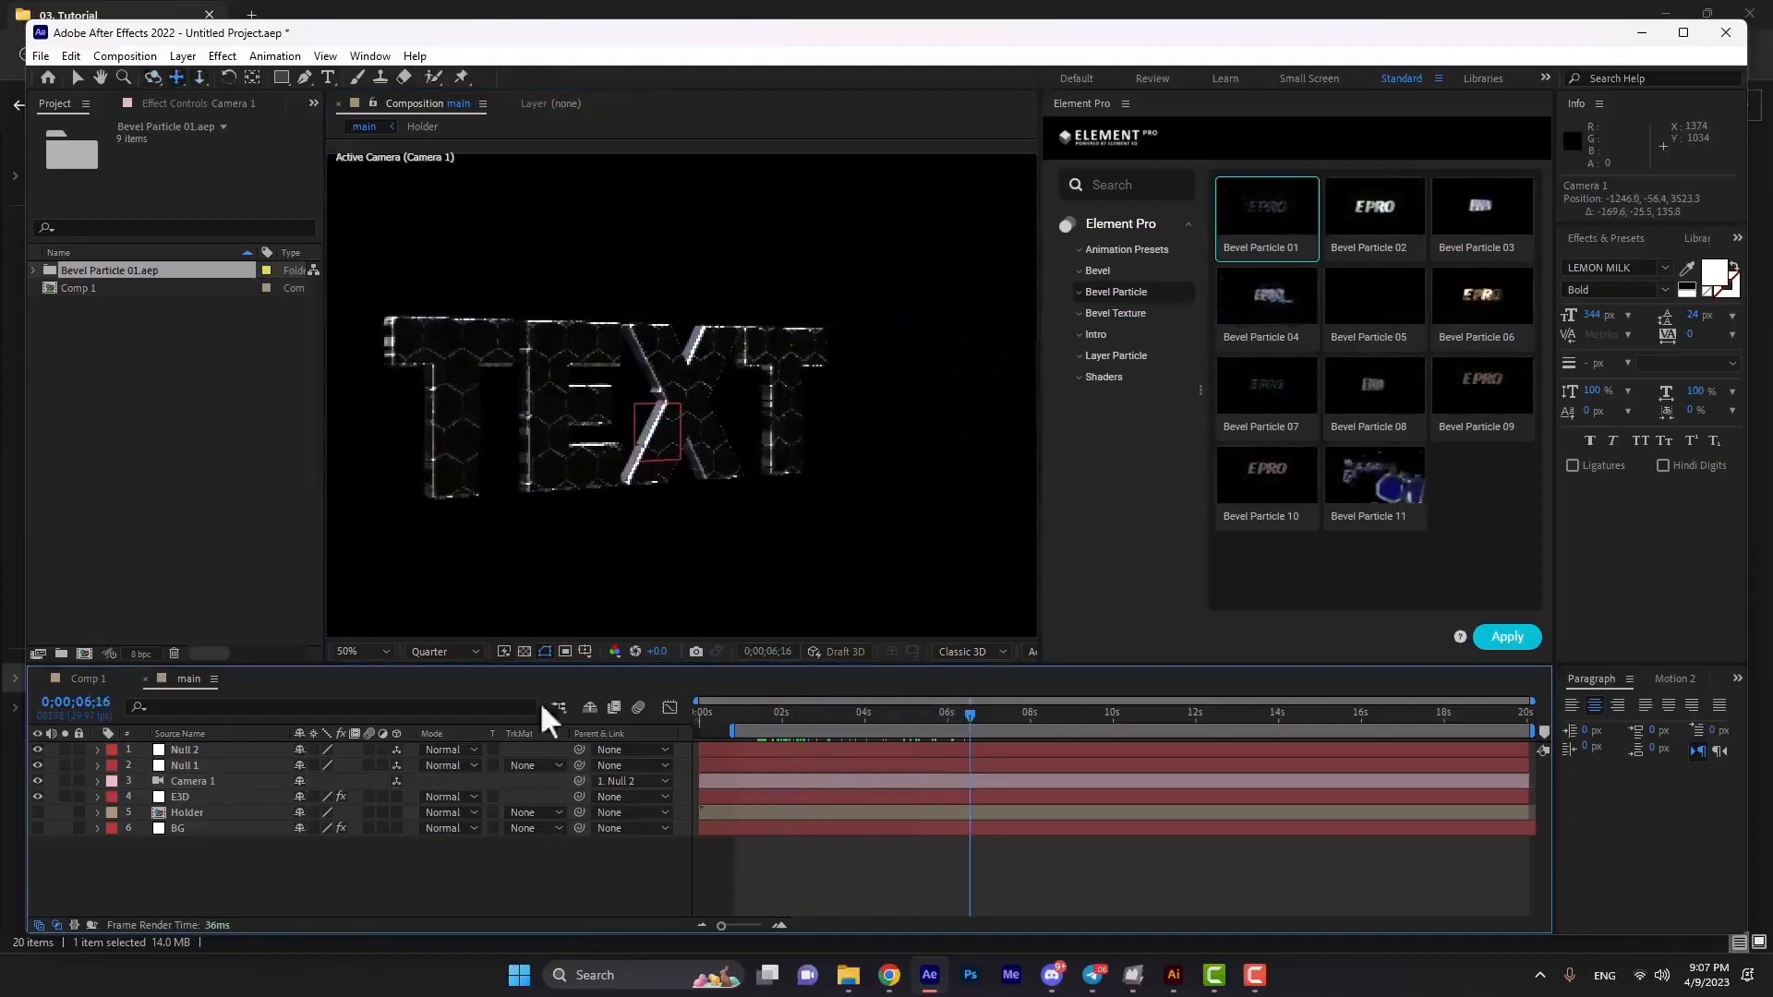
Open the Element scene setup of the E3D layer.
click(189, 794)
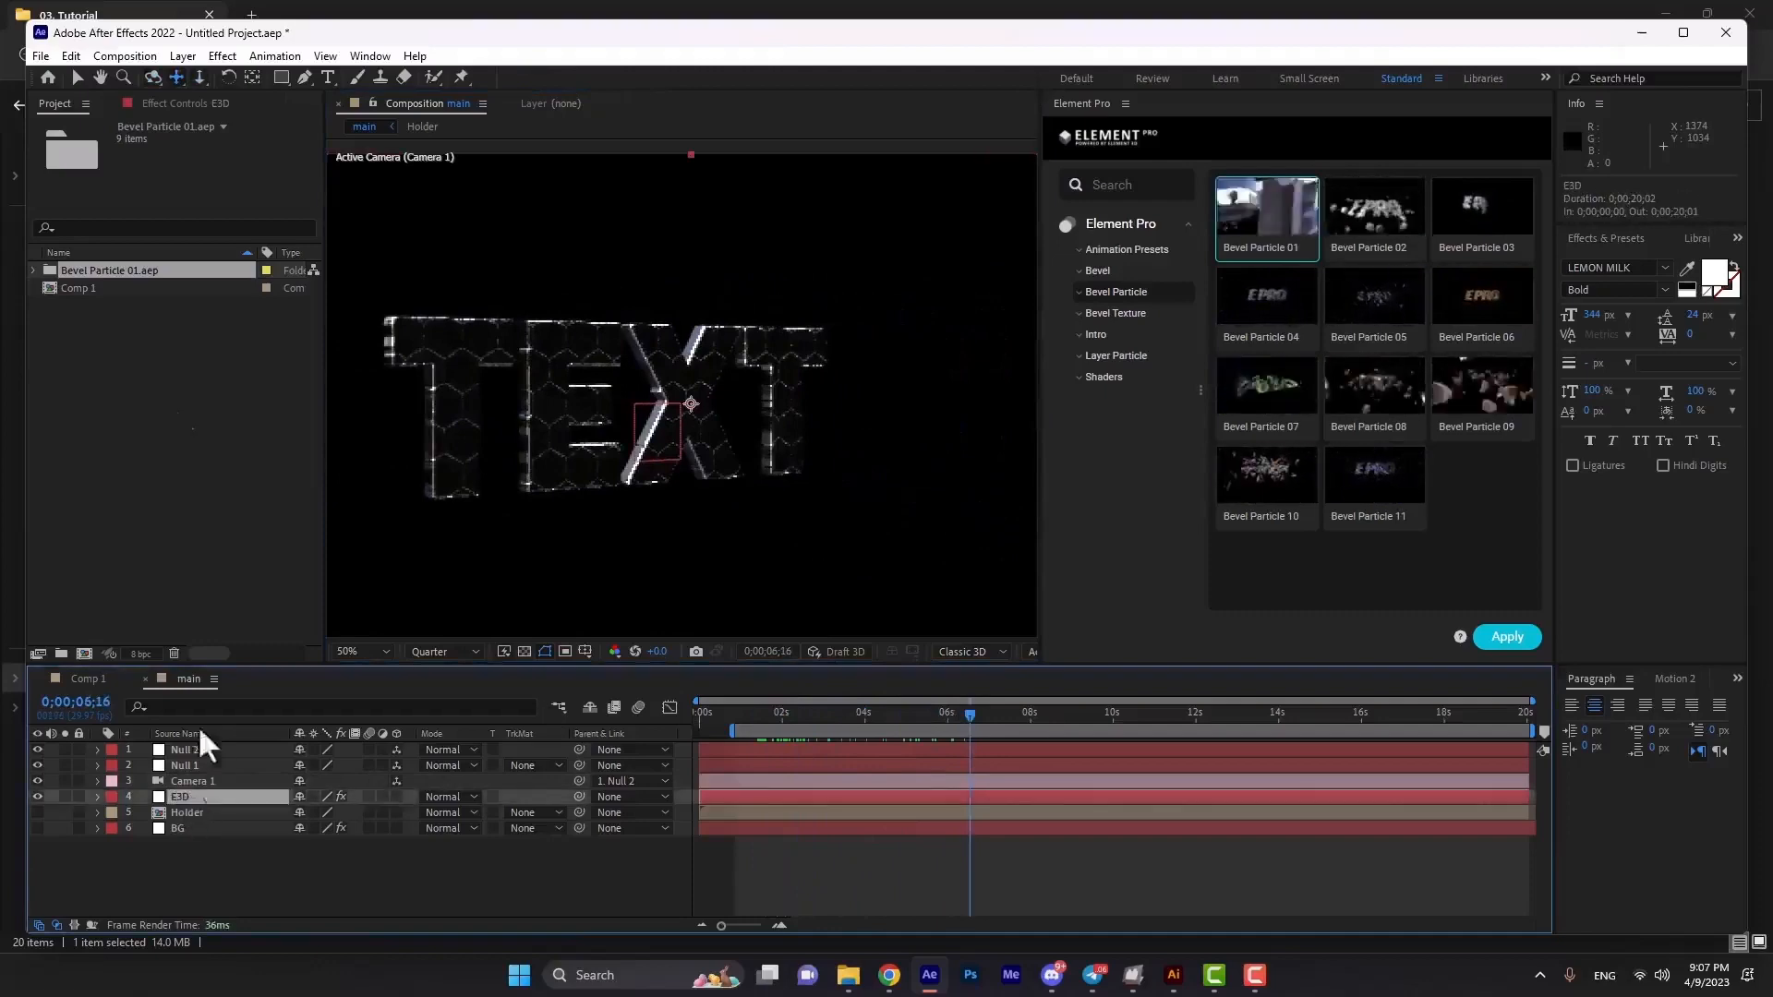
click(176, 105)
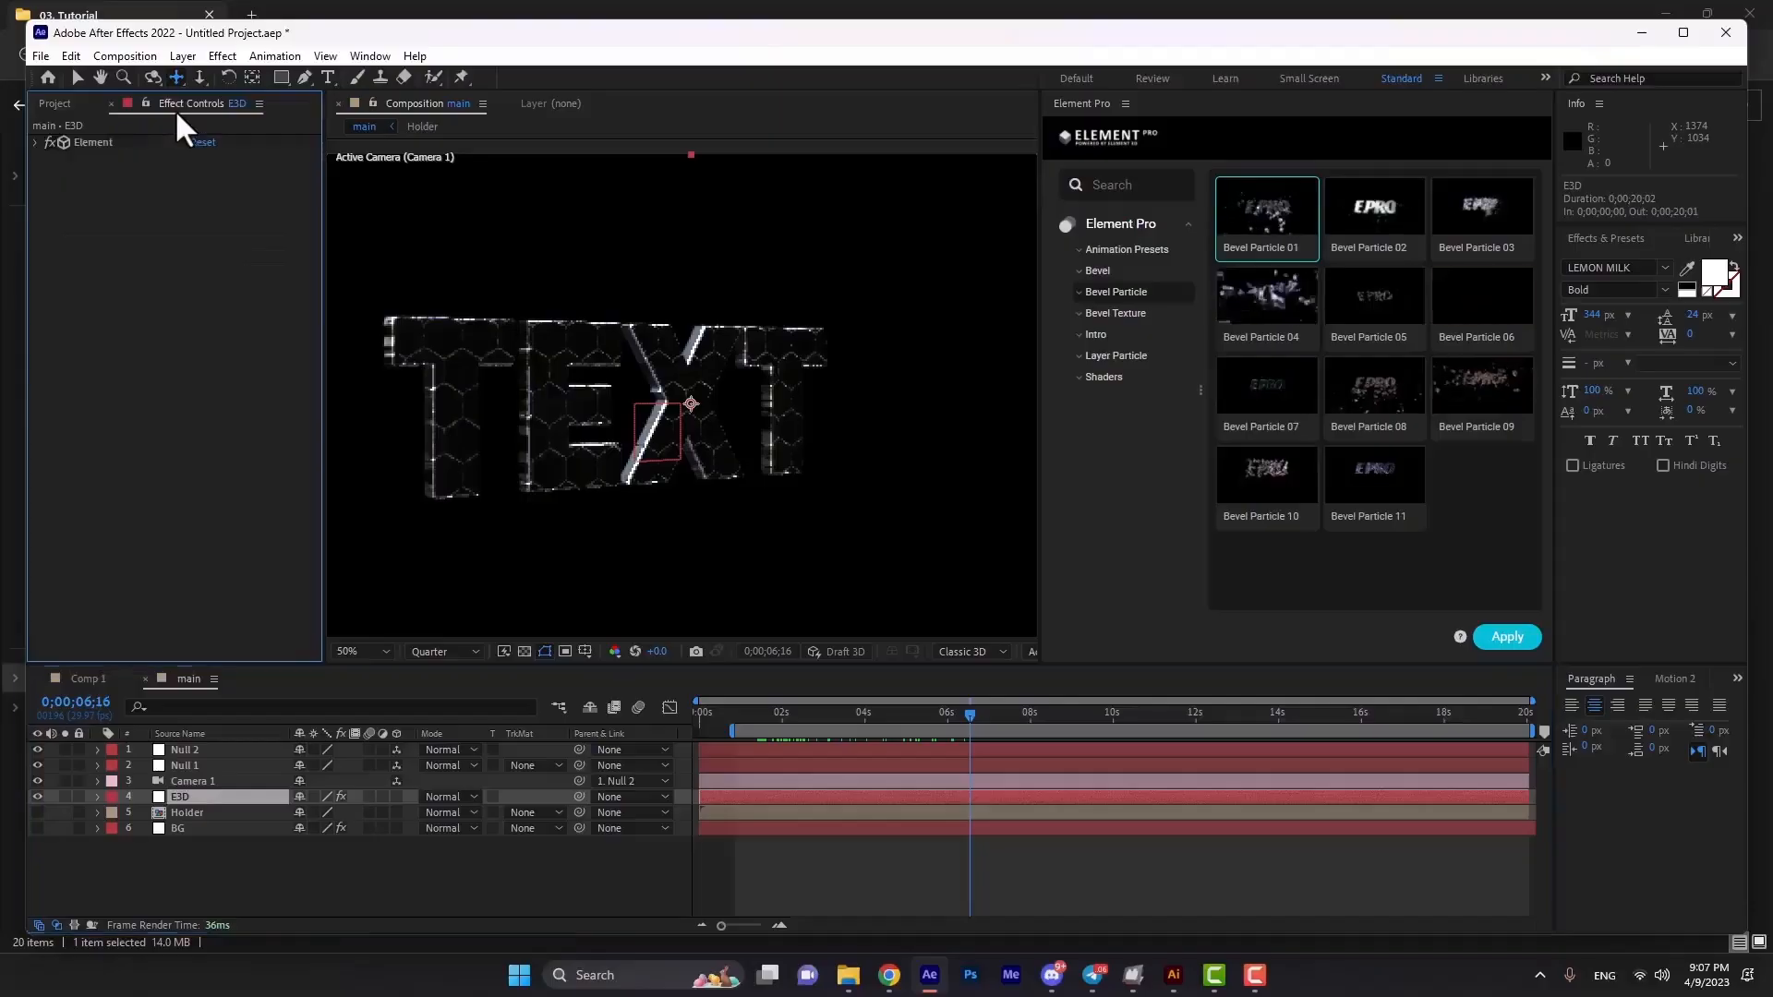
click(36, 142)
click(112, 181)
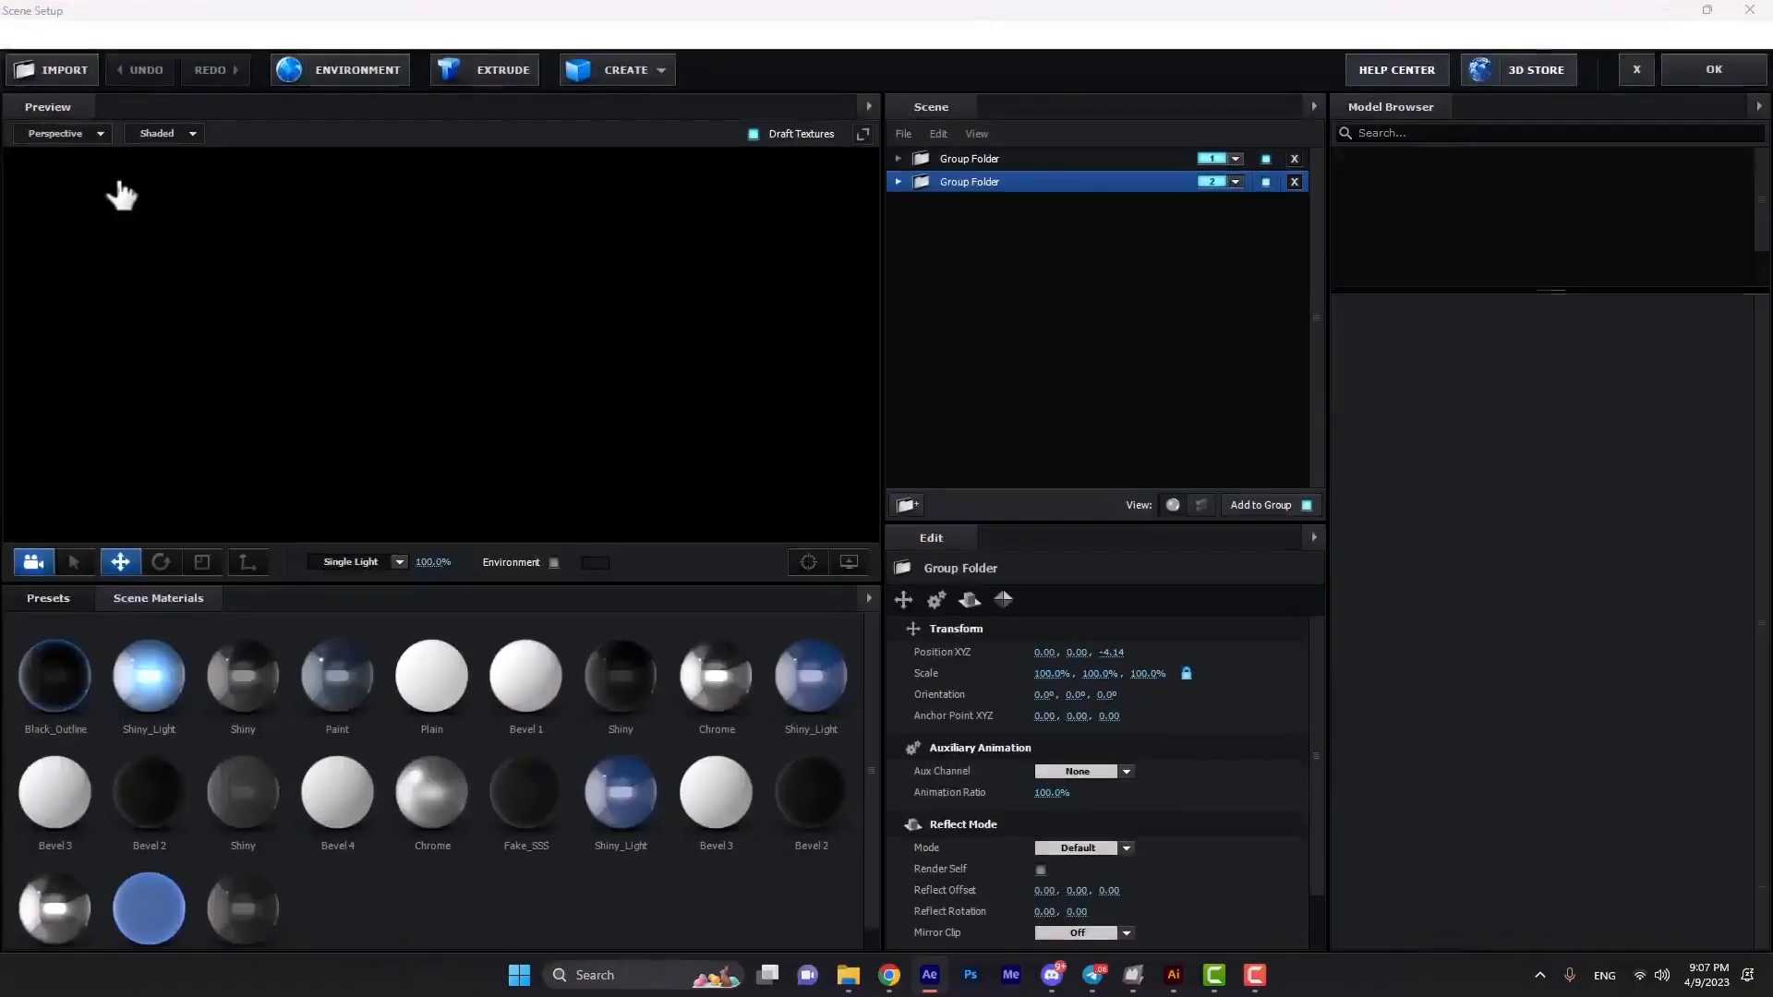
Select the two group folders alternately to compare which text model each one contains.
click(987, 160)
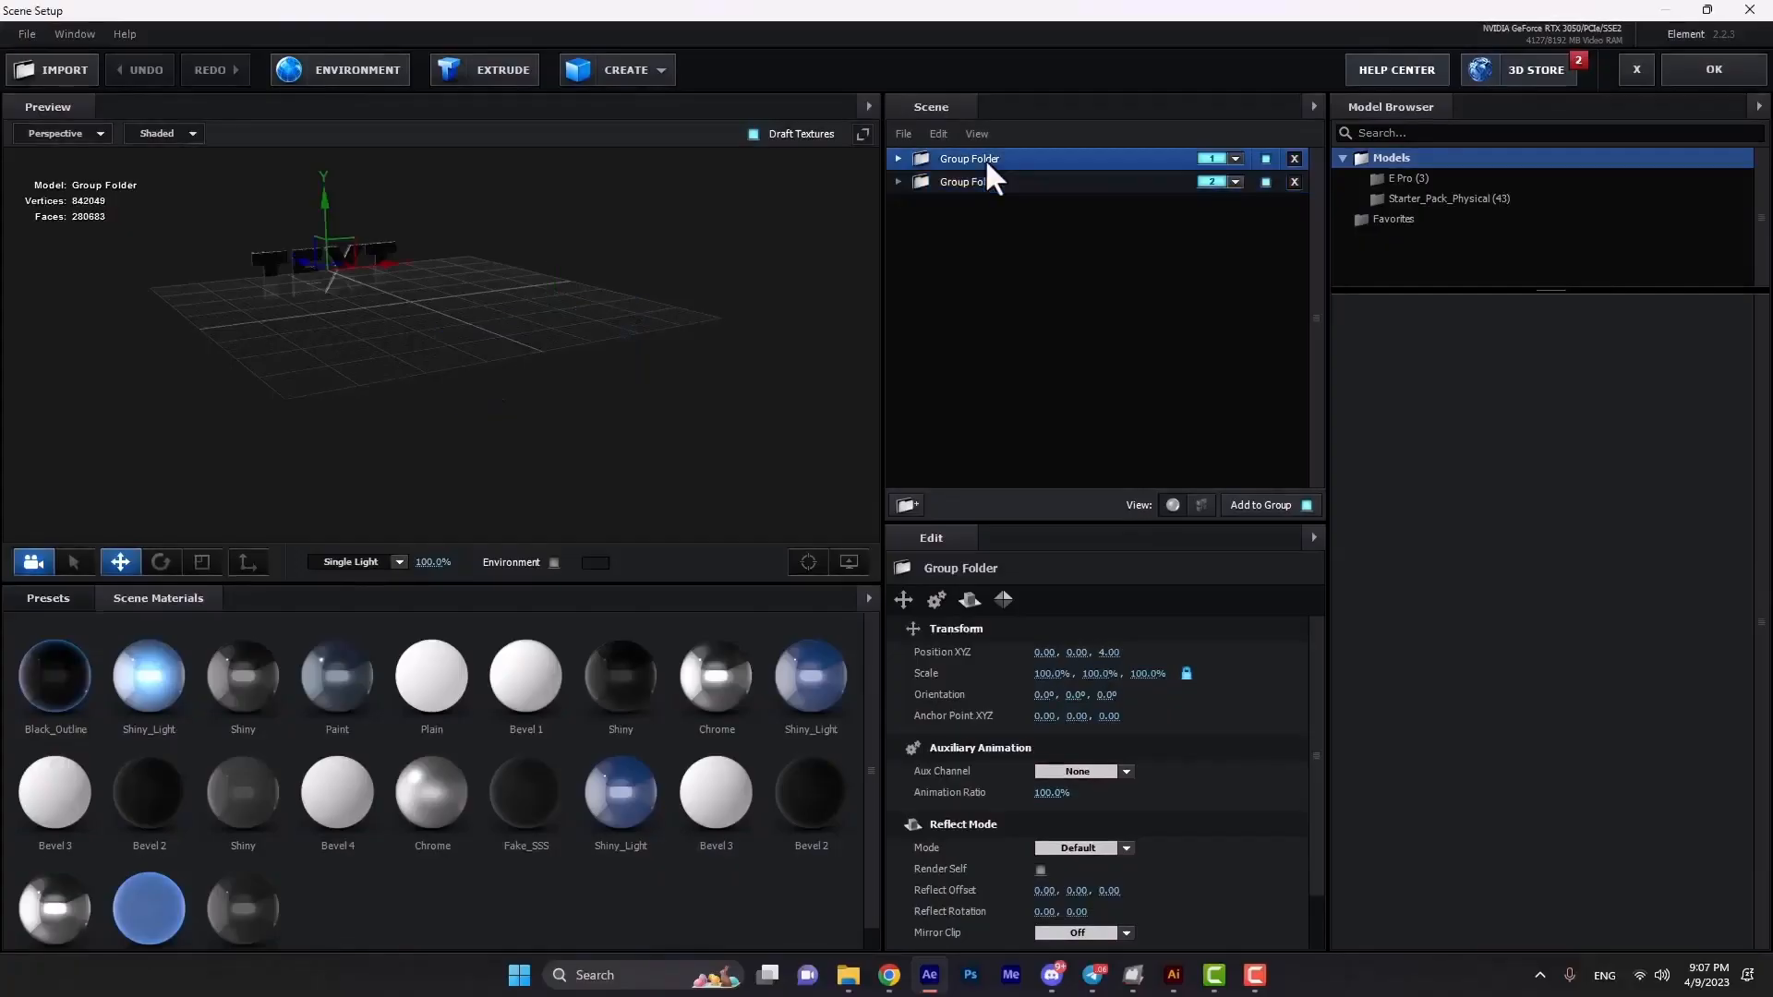
click(983, 183)
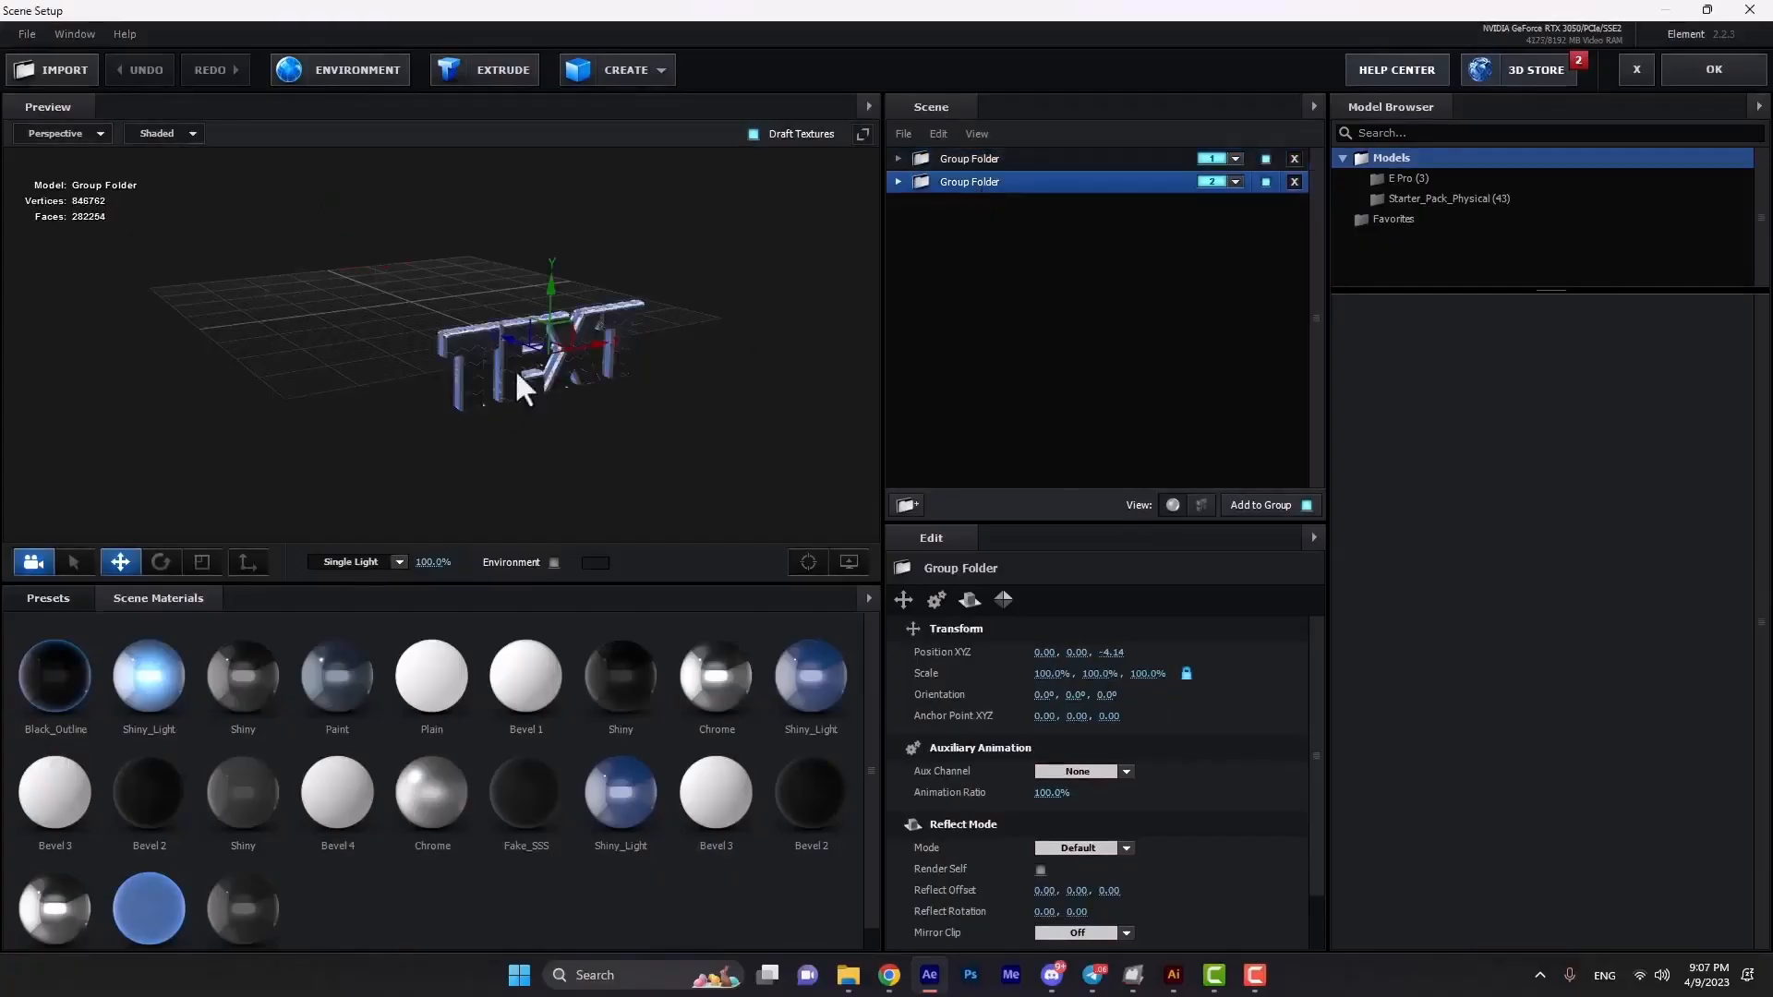
click(957, 160)
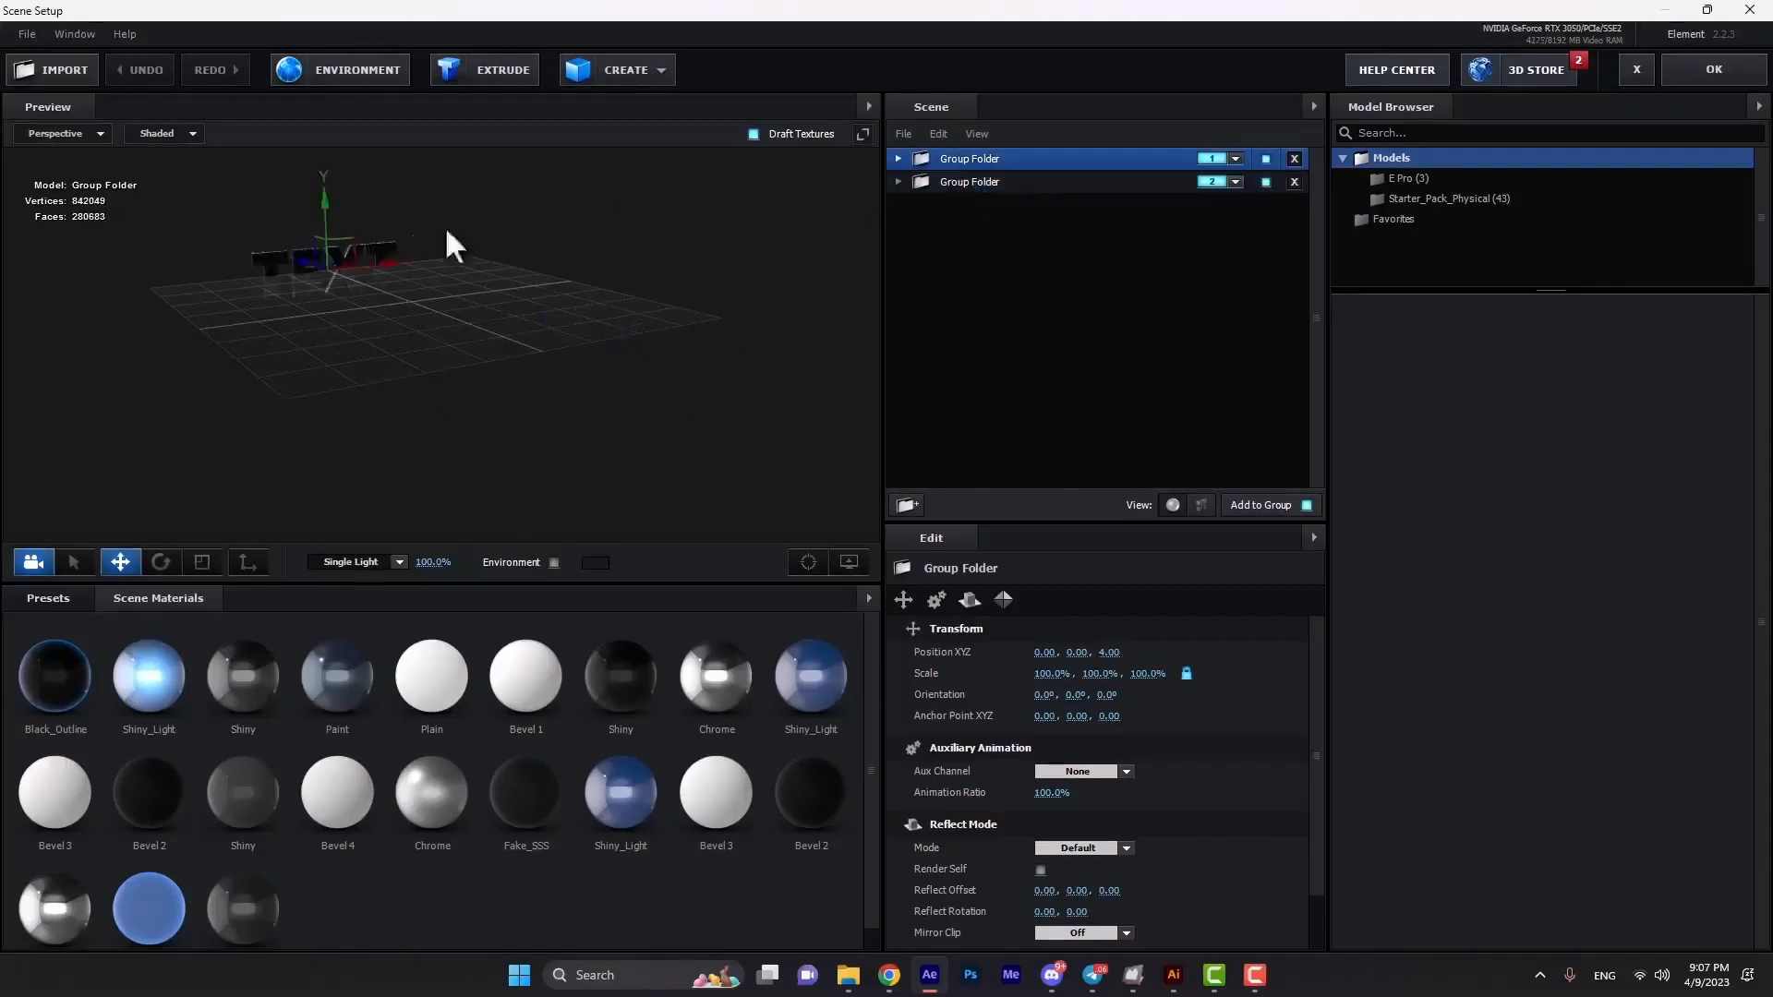
Apply the Bevel 15 preset from the E Pro bevels to the extrusion model in the second group folder.
click(985, 183)
click(66, 600)
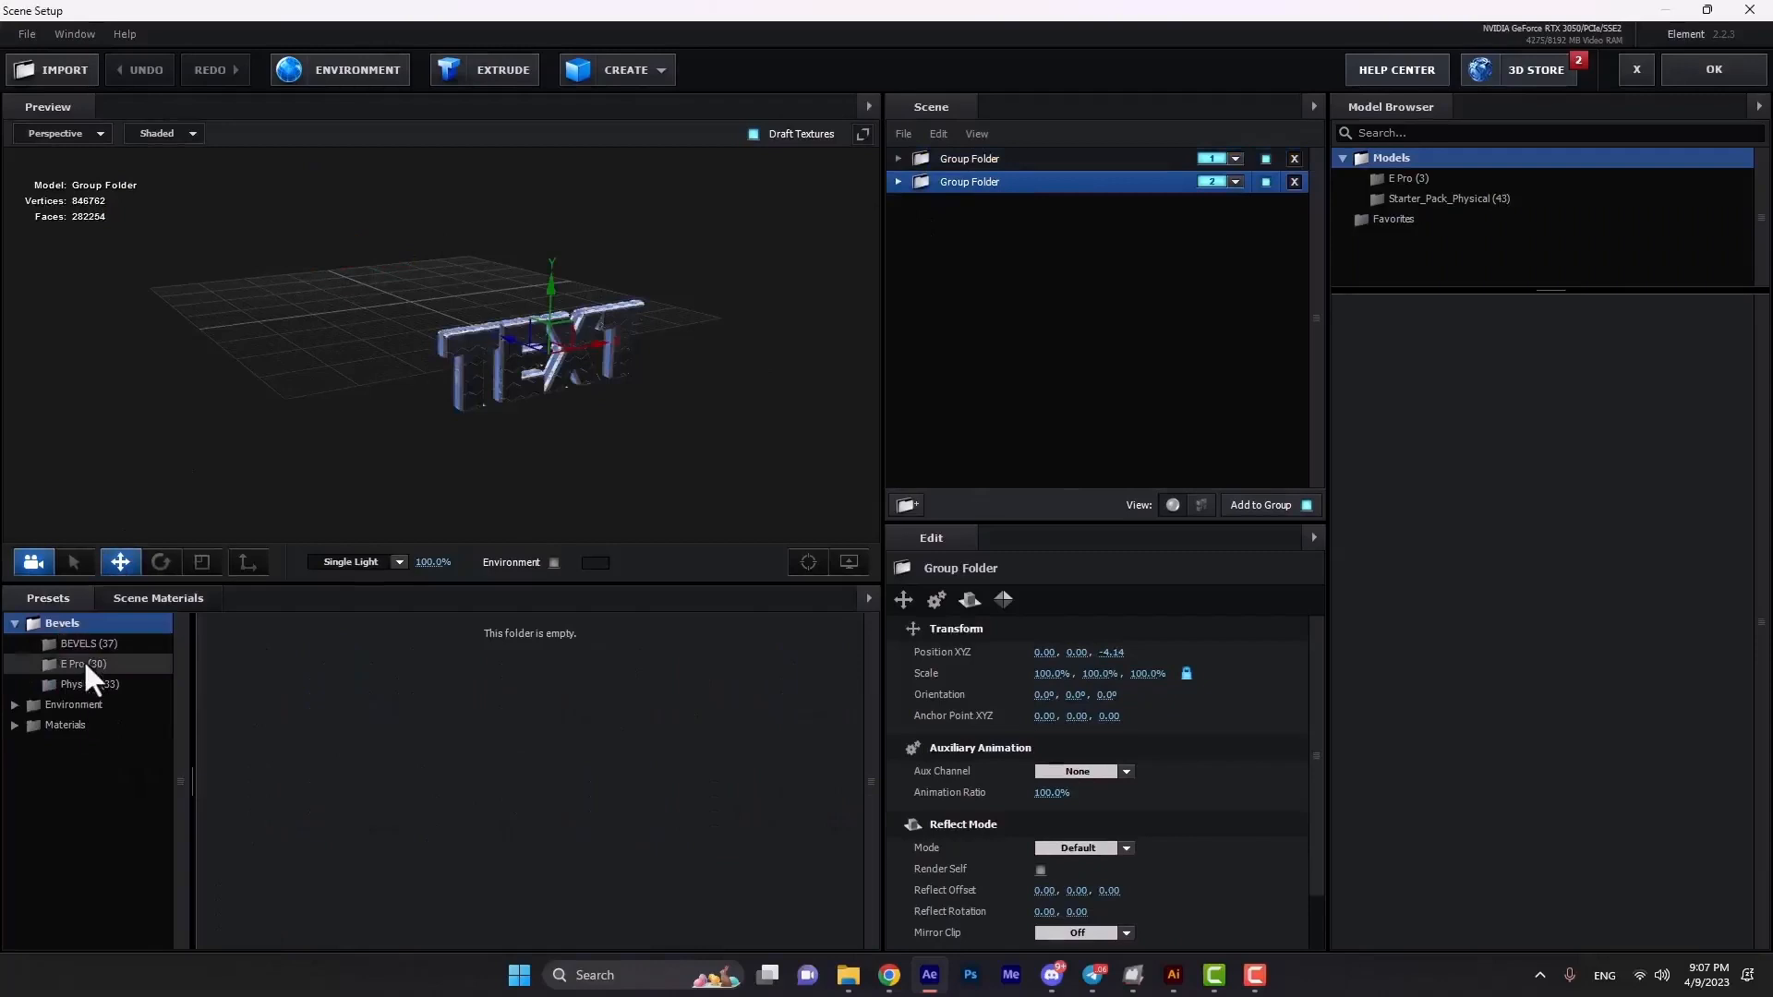
click(85, 664)
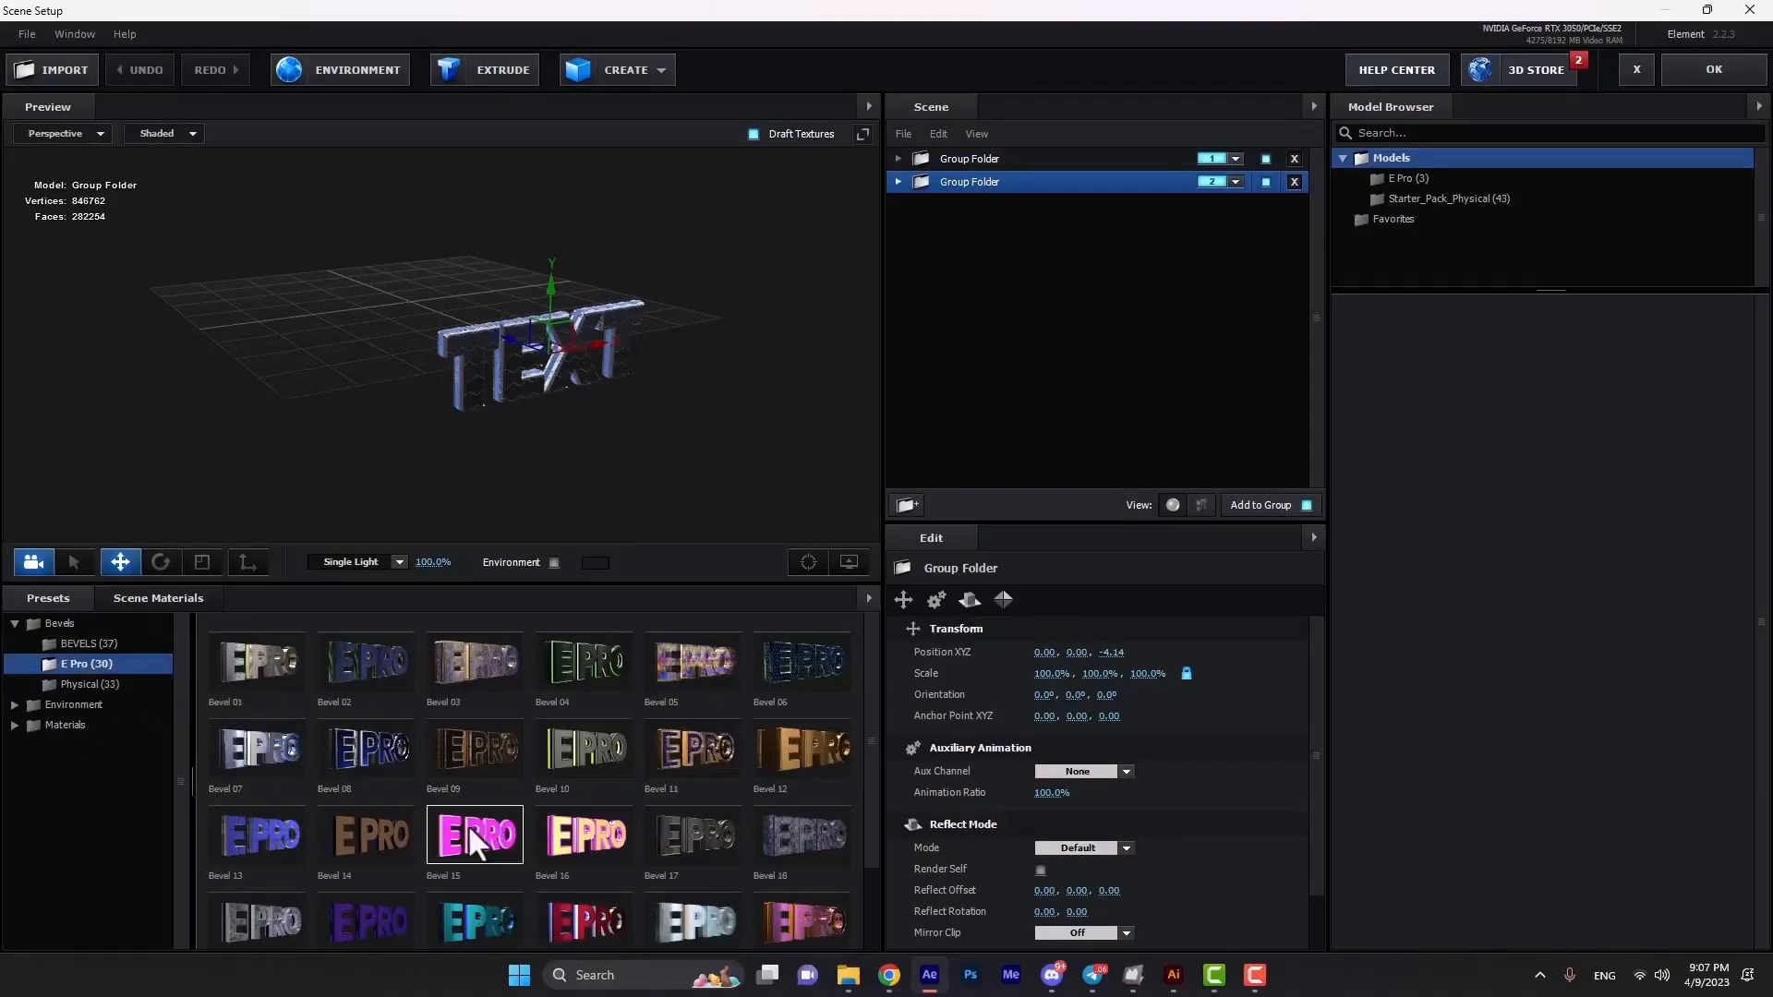
mouse_move(469, 824)
mouse_down()
mouse_move(519, 806)
mouse_move(456, 844)
mouse_up()
click(898, 181)
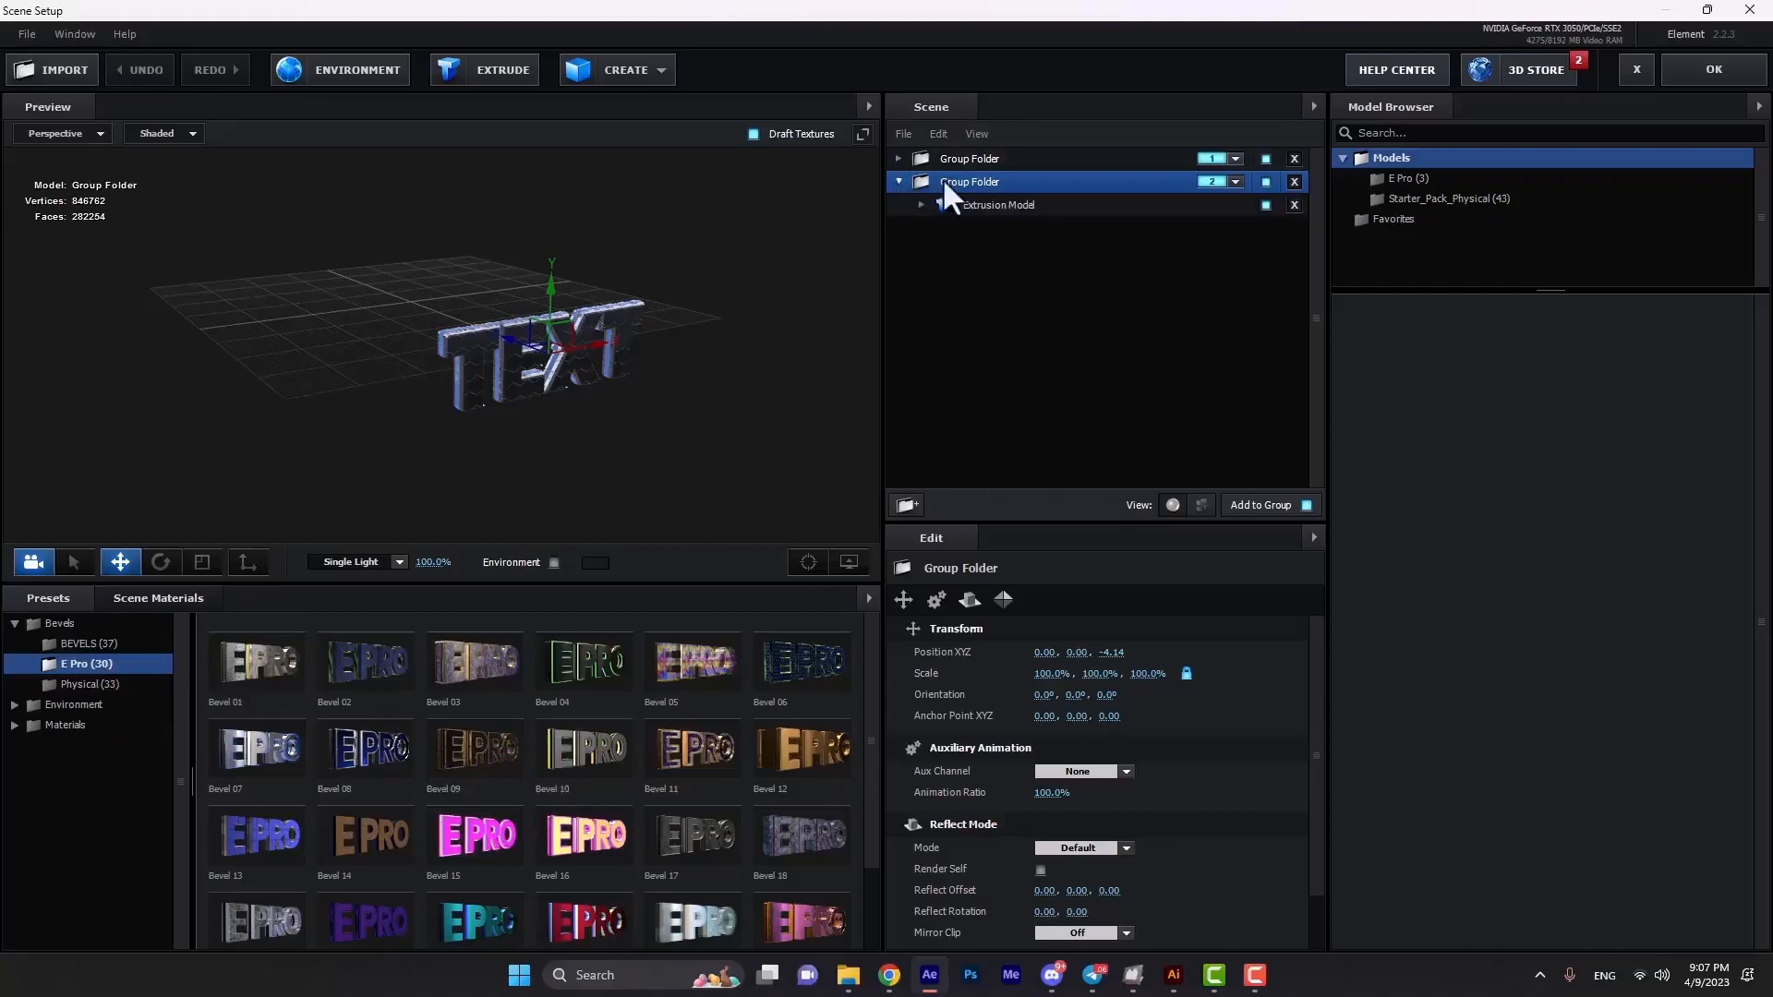
click(981, 204)
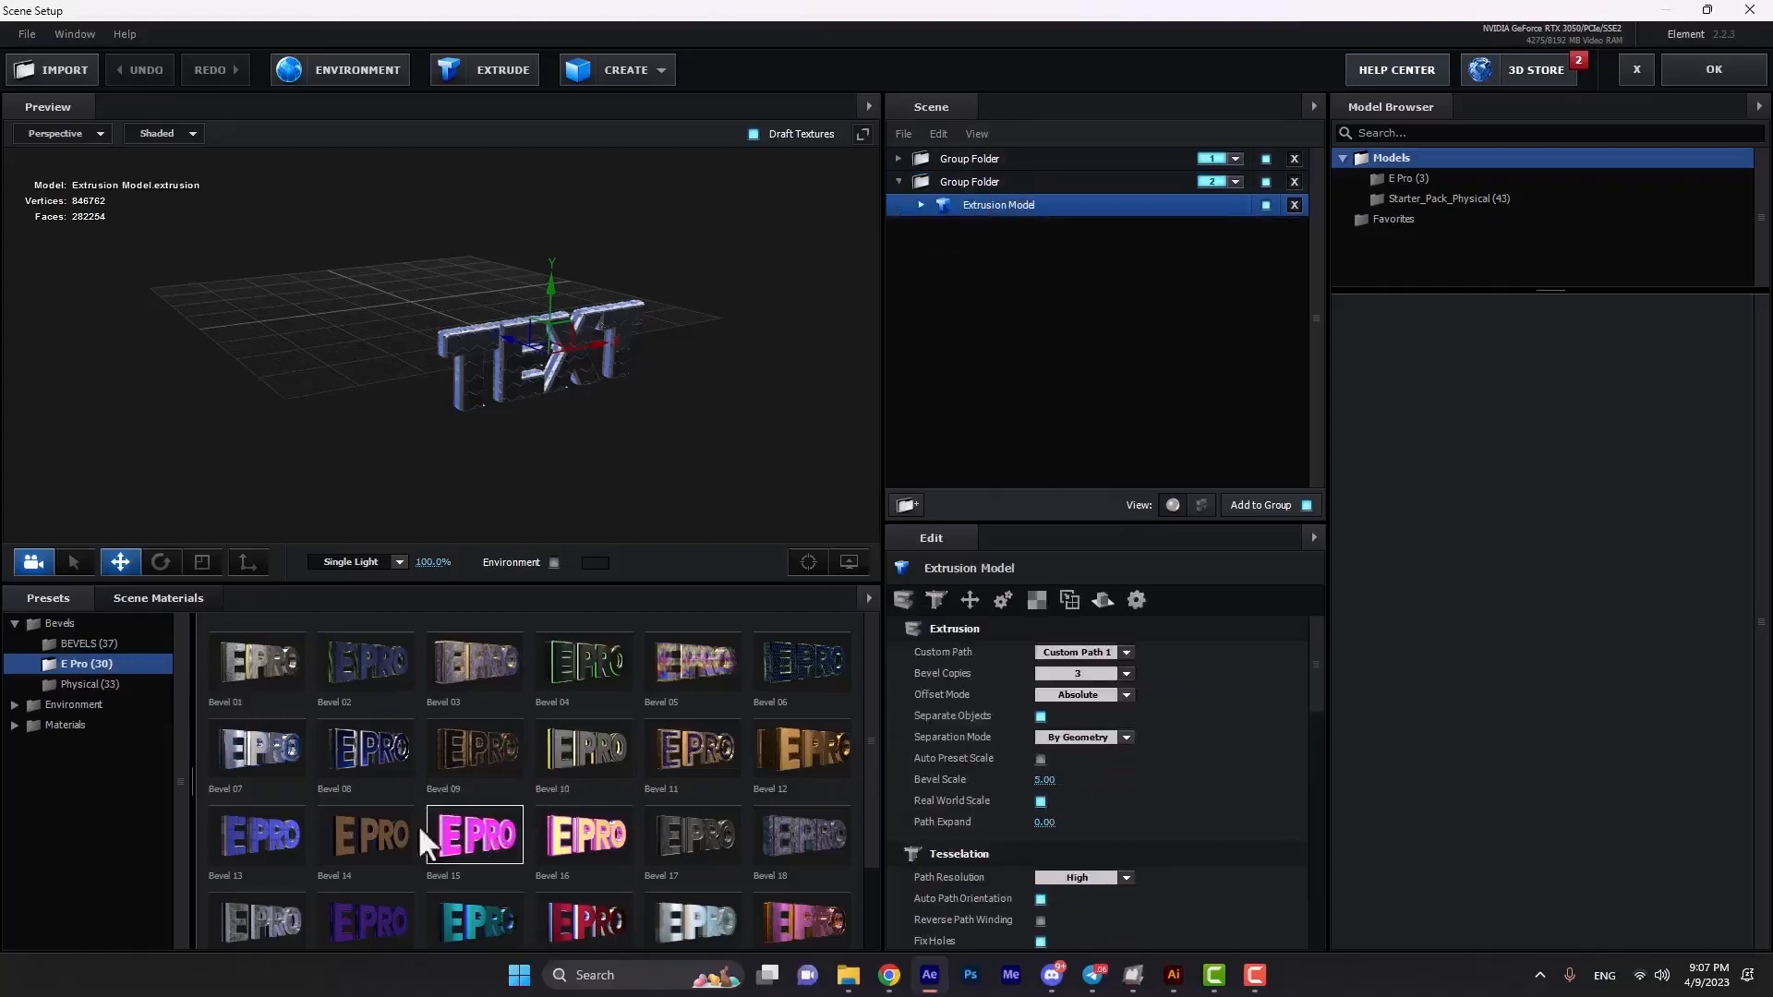
drag(1005, 202, 1007, 205)
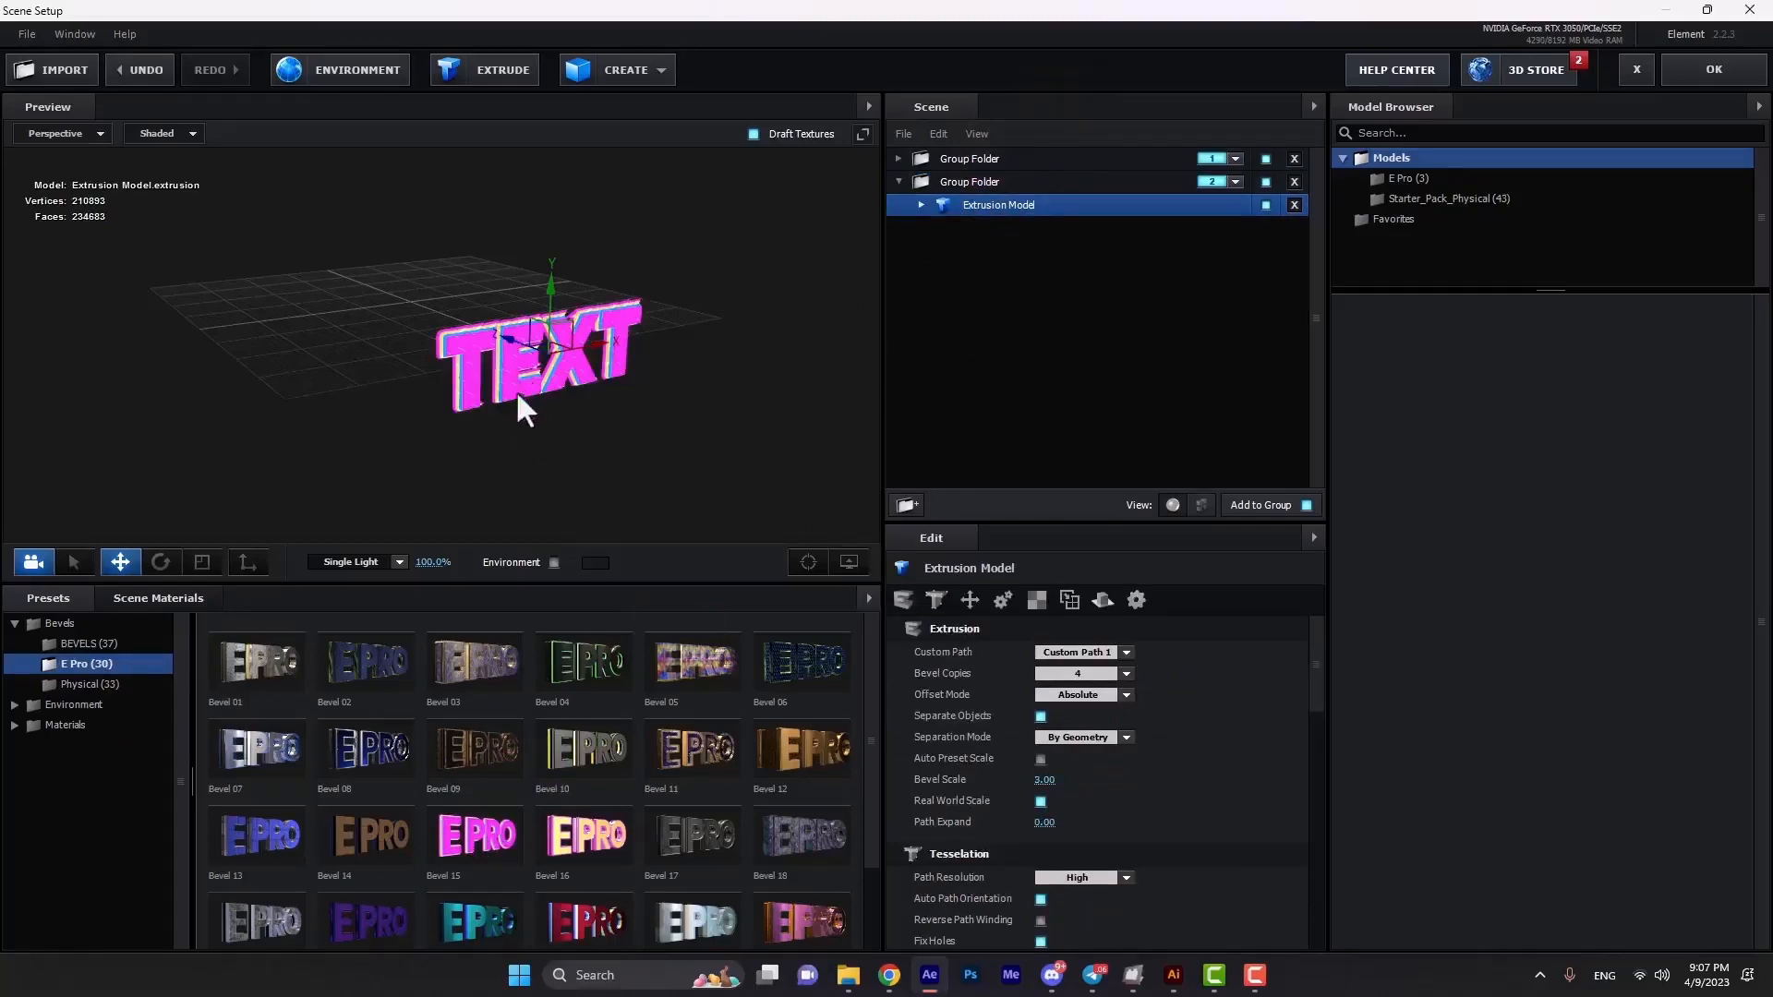
Apply an E Pro bevel preset with a honeycomb pattern to the first group's extrusion model and accept the scene setup.
click(977, 156)
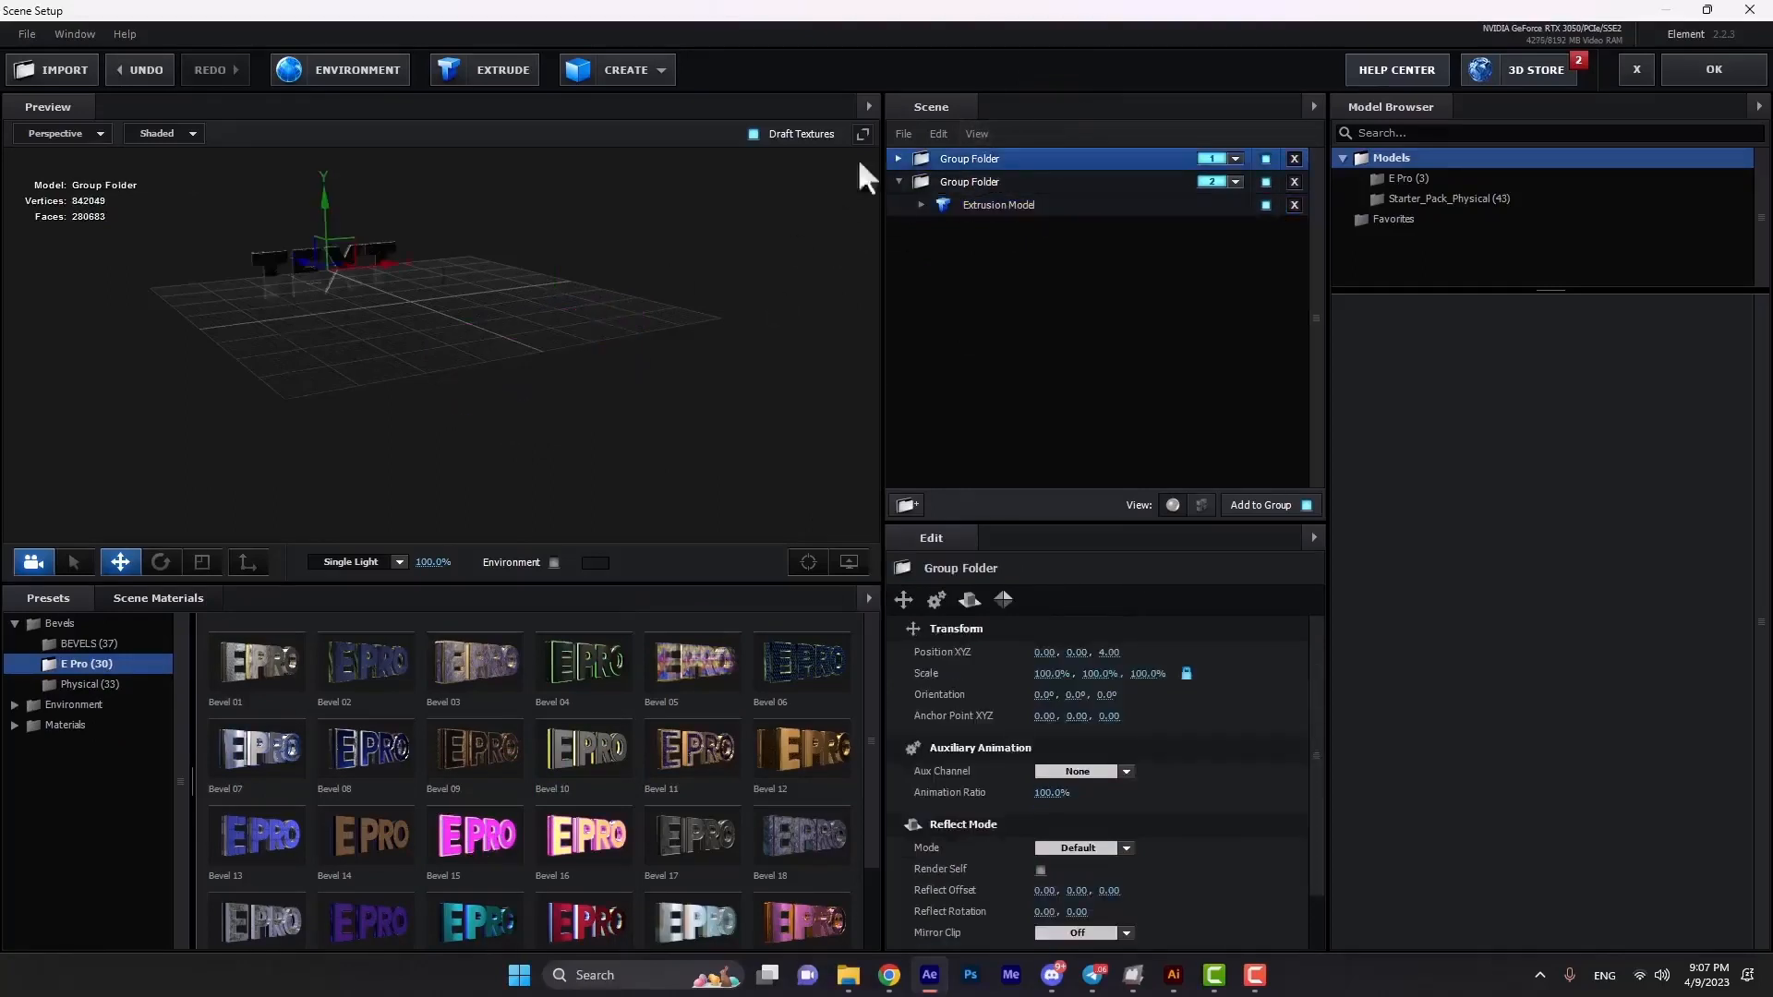
click(898, 158)
click(1007, 182)
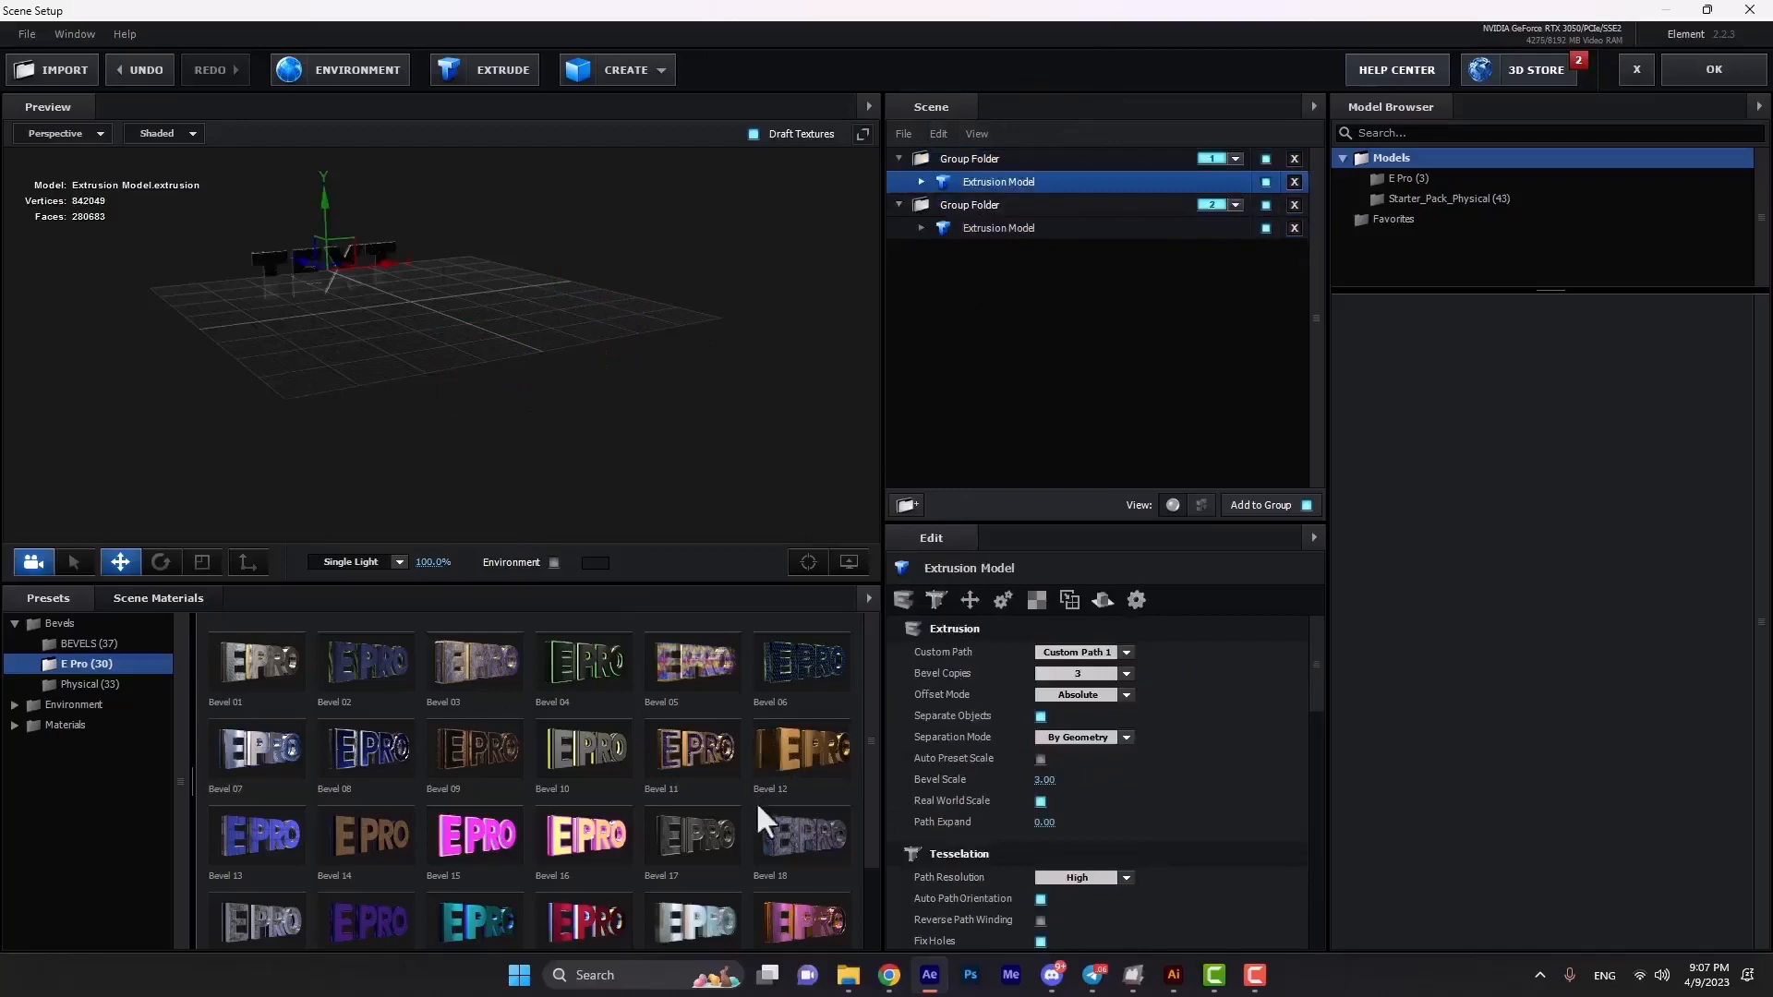
scroll(730, 813, down, 1)
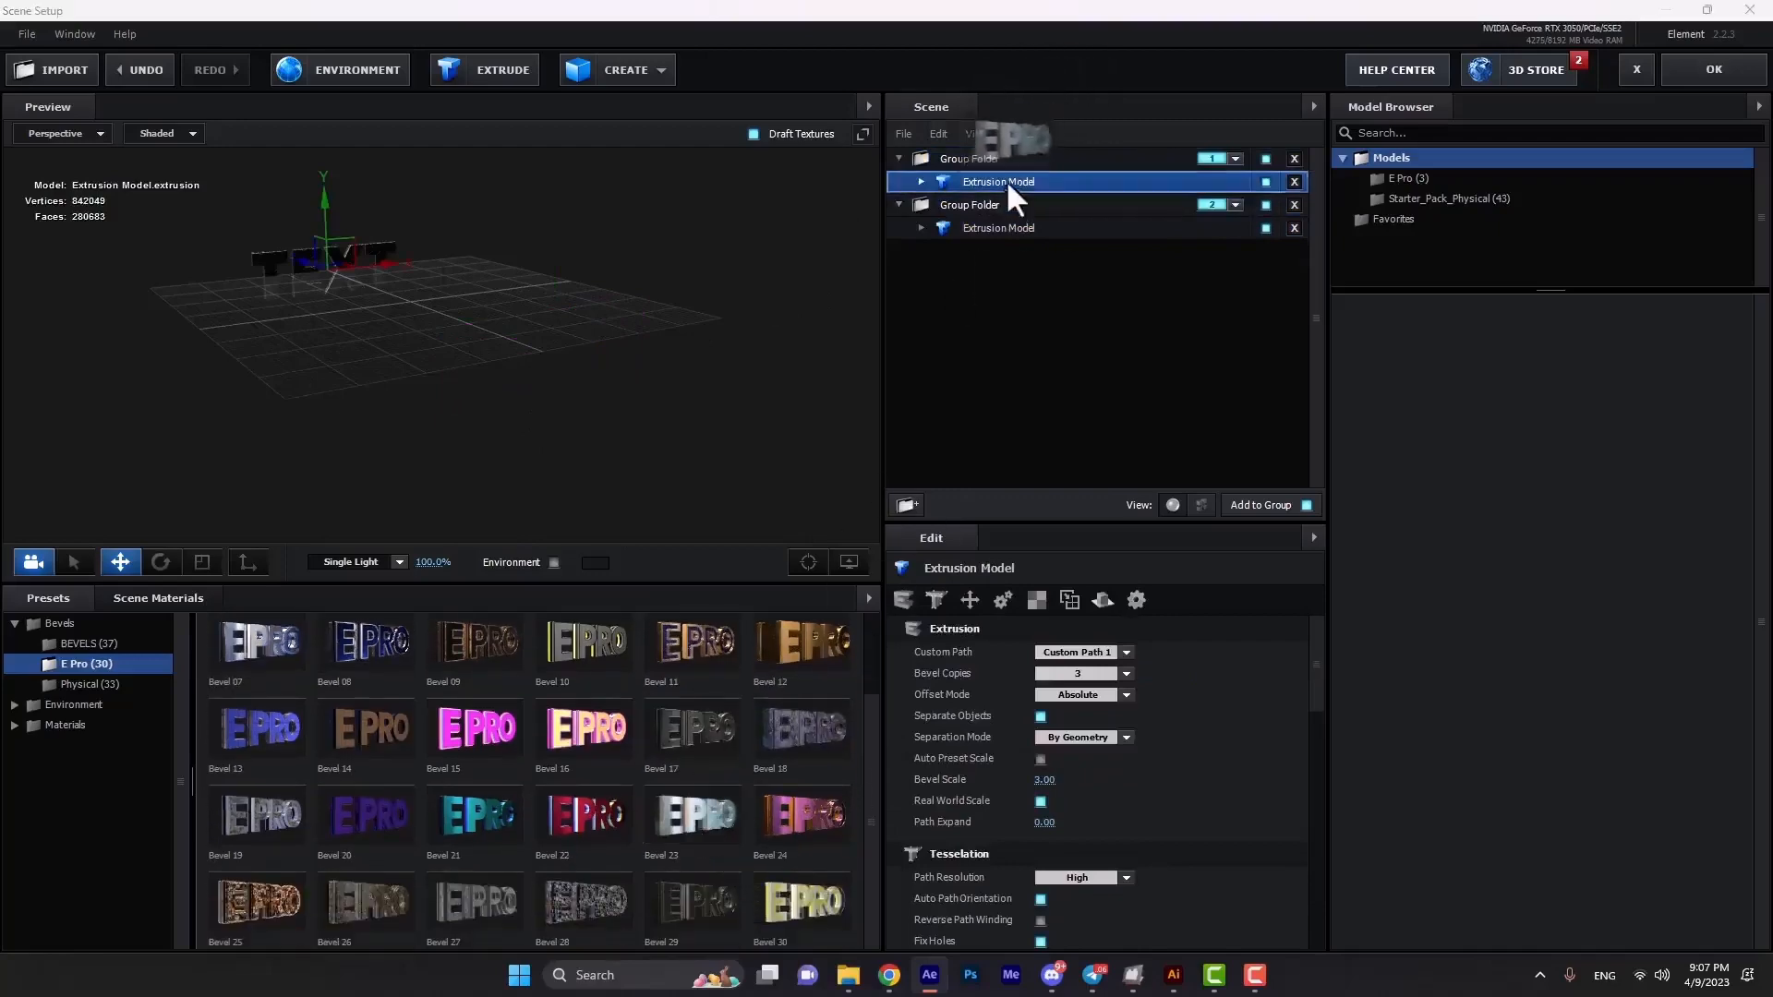
drag(1005, 179, 1003, 181)
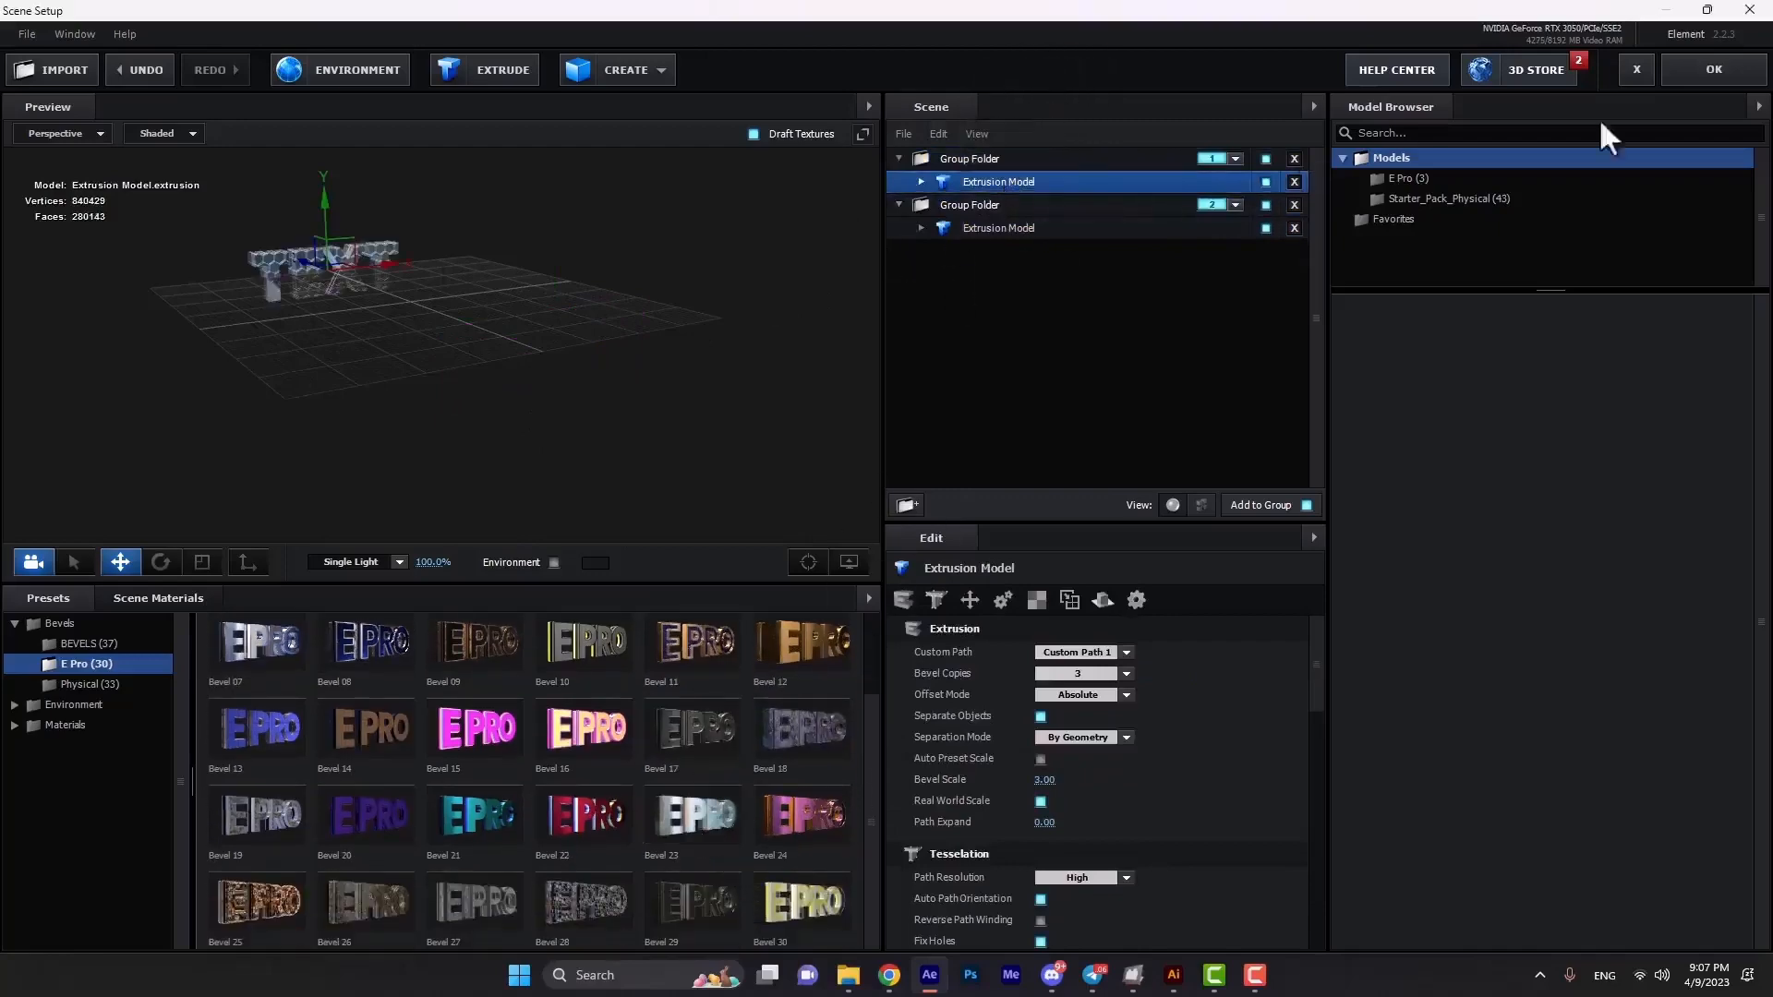
click(1715, 67)
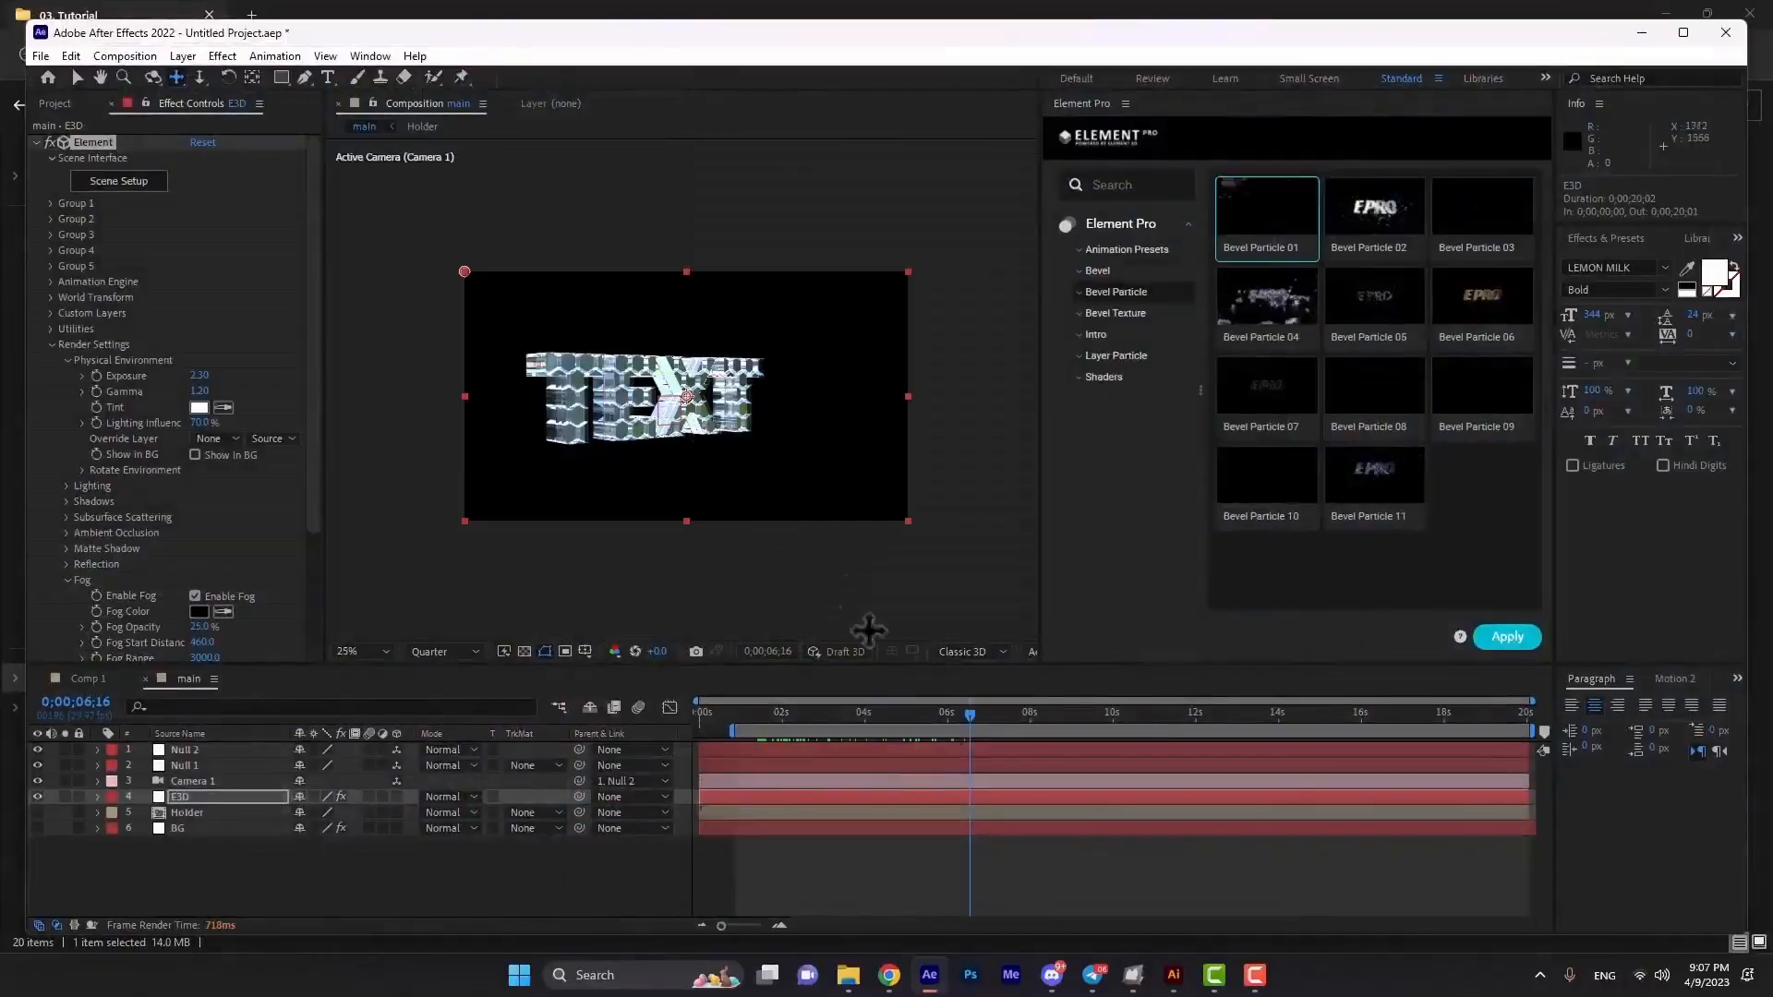
Go to 0;00;01;28 and orbit and pan the camera to view the scattered bevel particles, enlarging the composition view to 50%.
drag(840, 717, 778, 722)
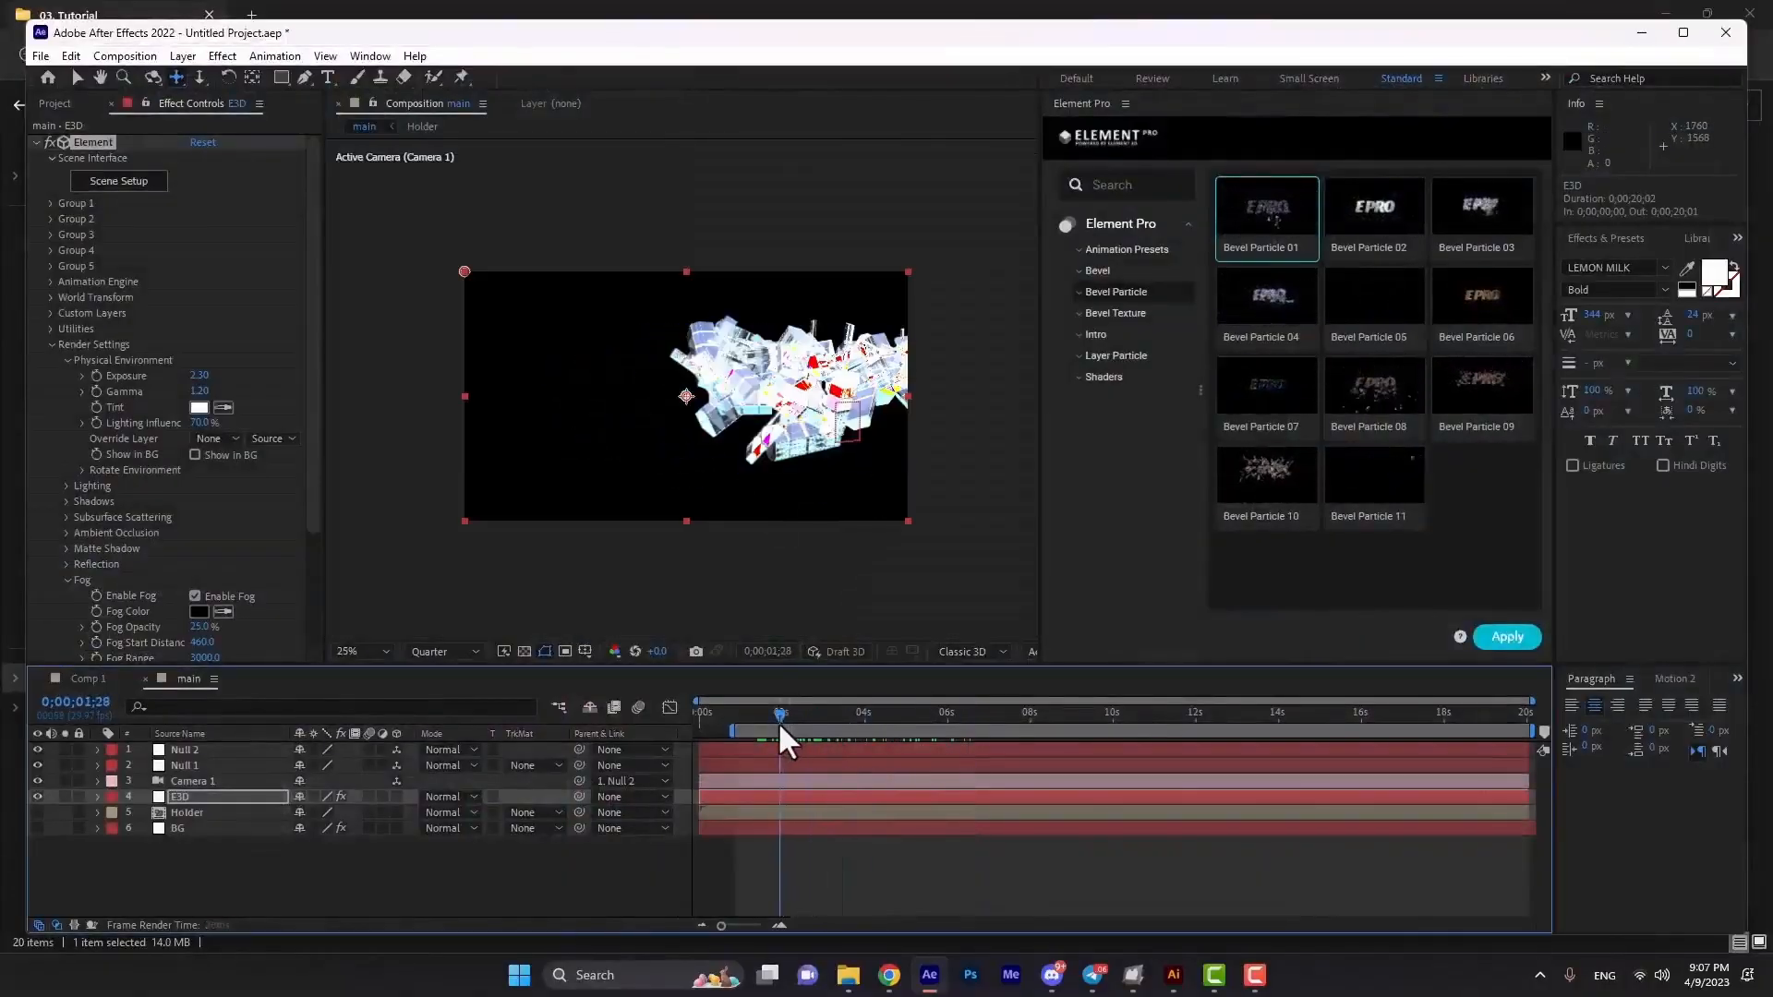
drag(775, 390, 762, 617)
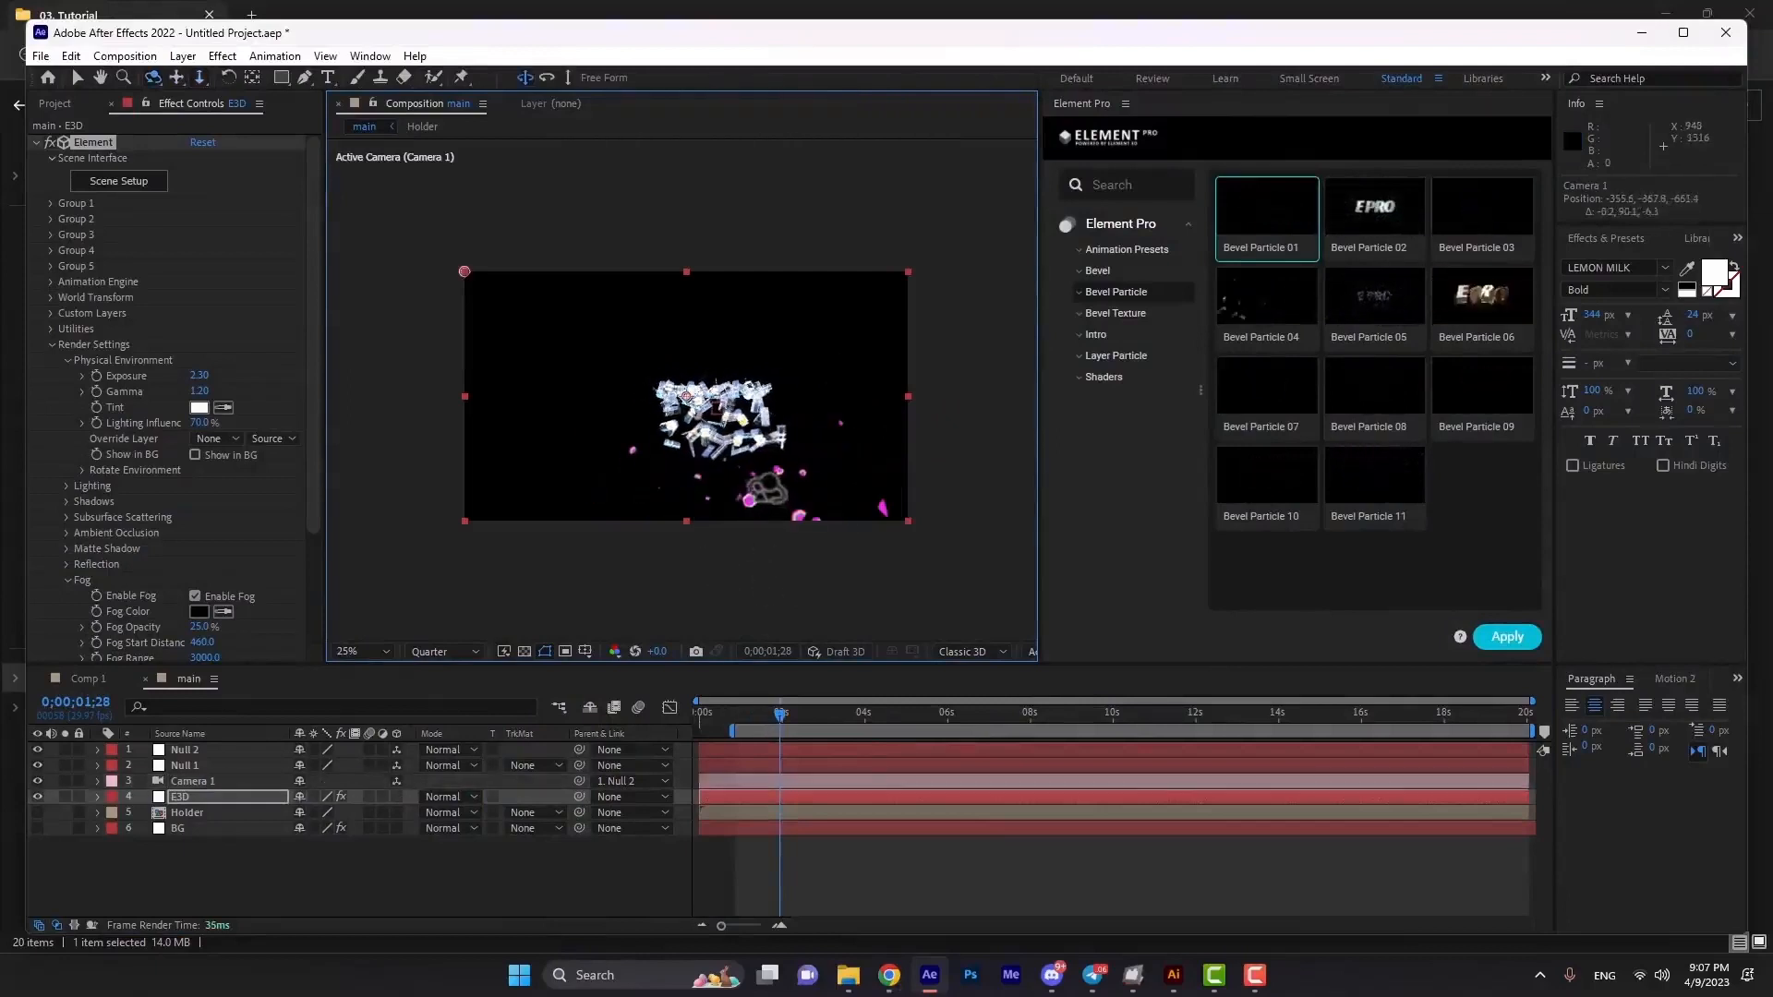
drag(770, 500, 690, 470)
scroll(688, 469, up, 2)
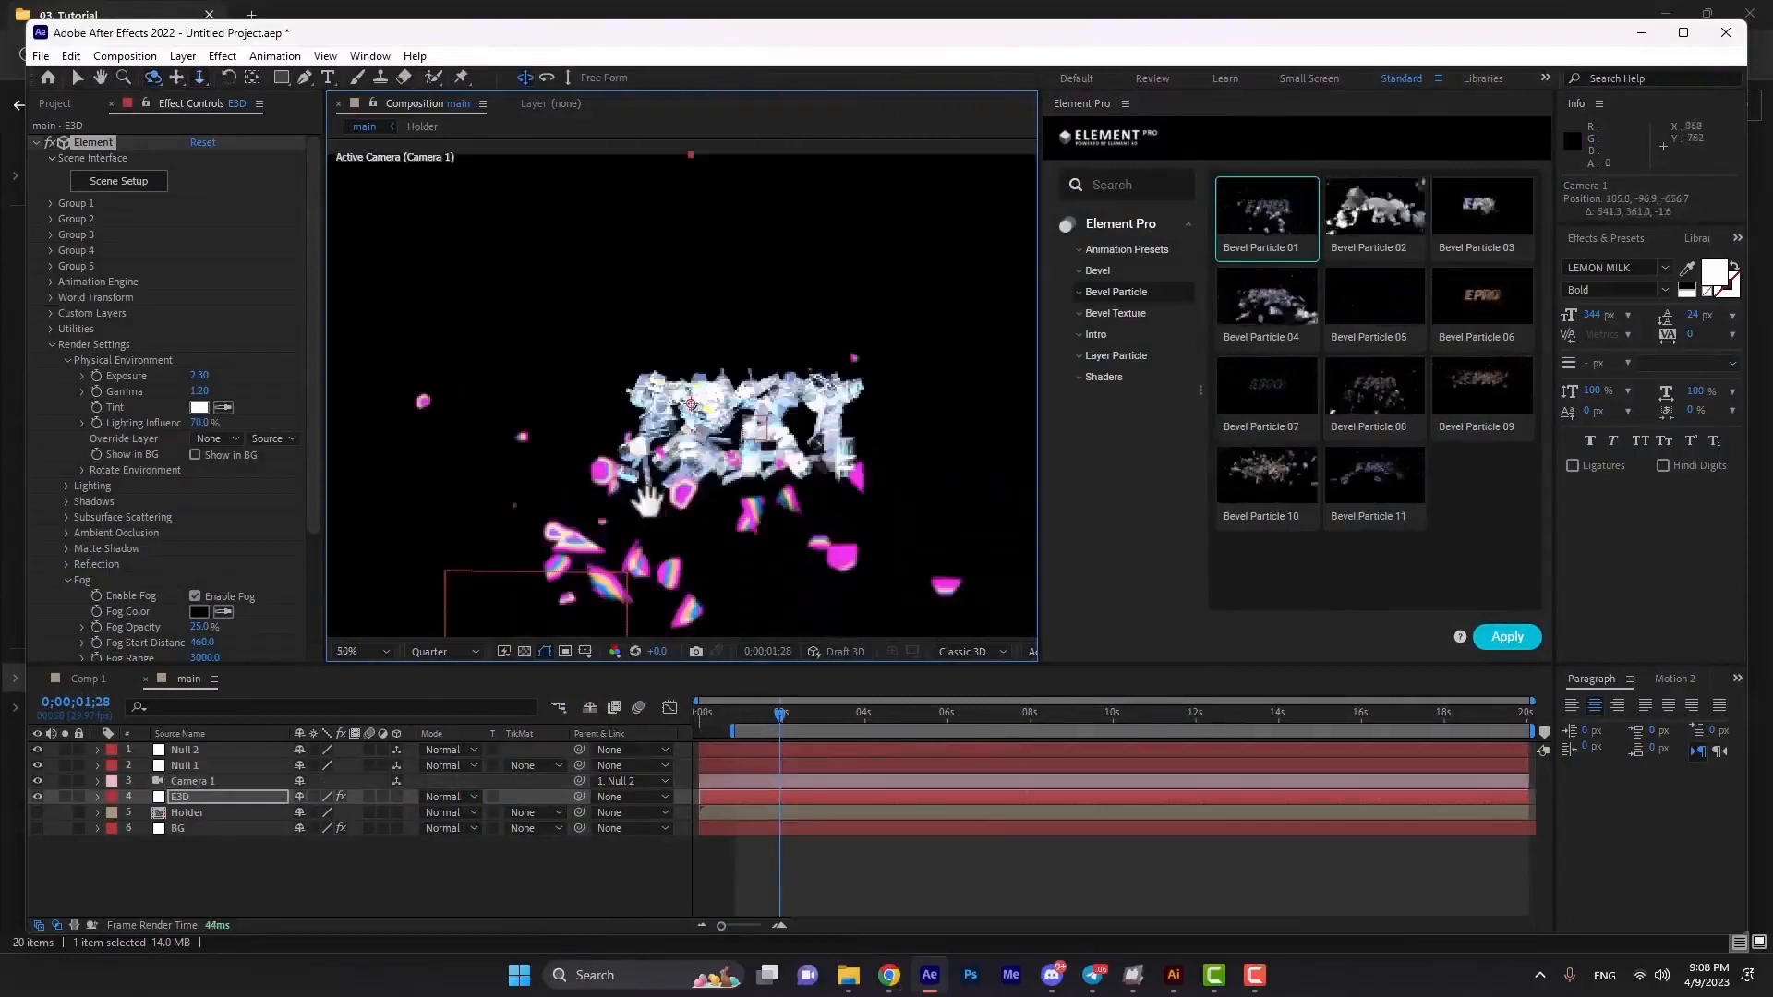
Set the preview resolution to Full and play the particle text animation.
click(445, 653)
click(447, 699)
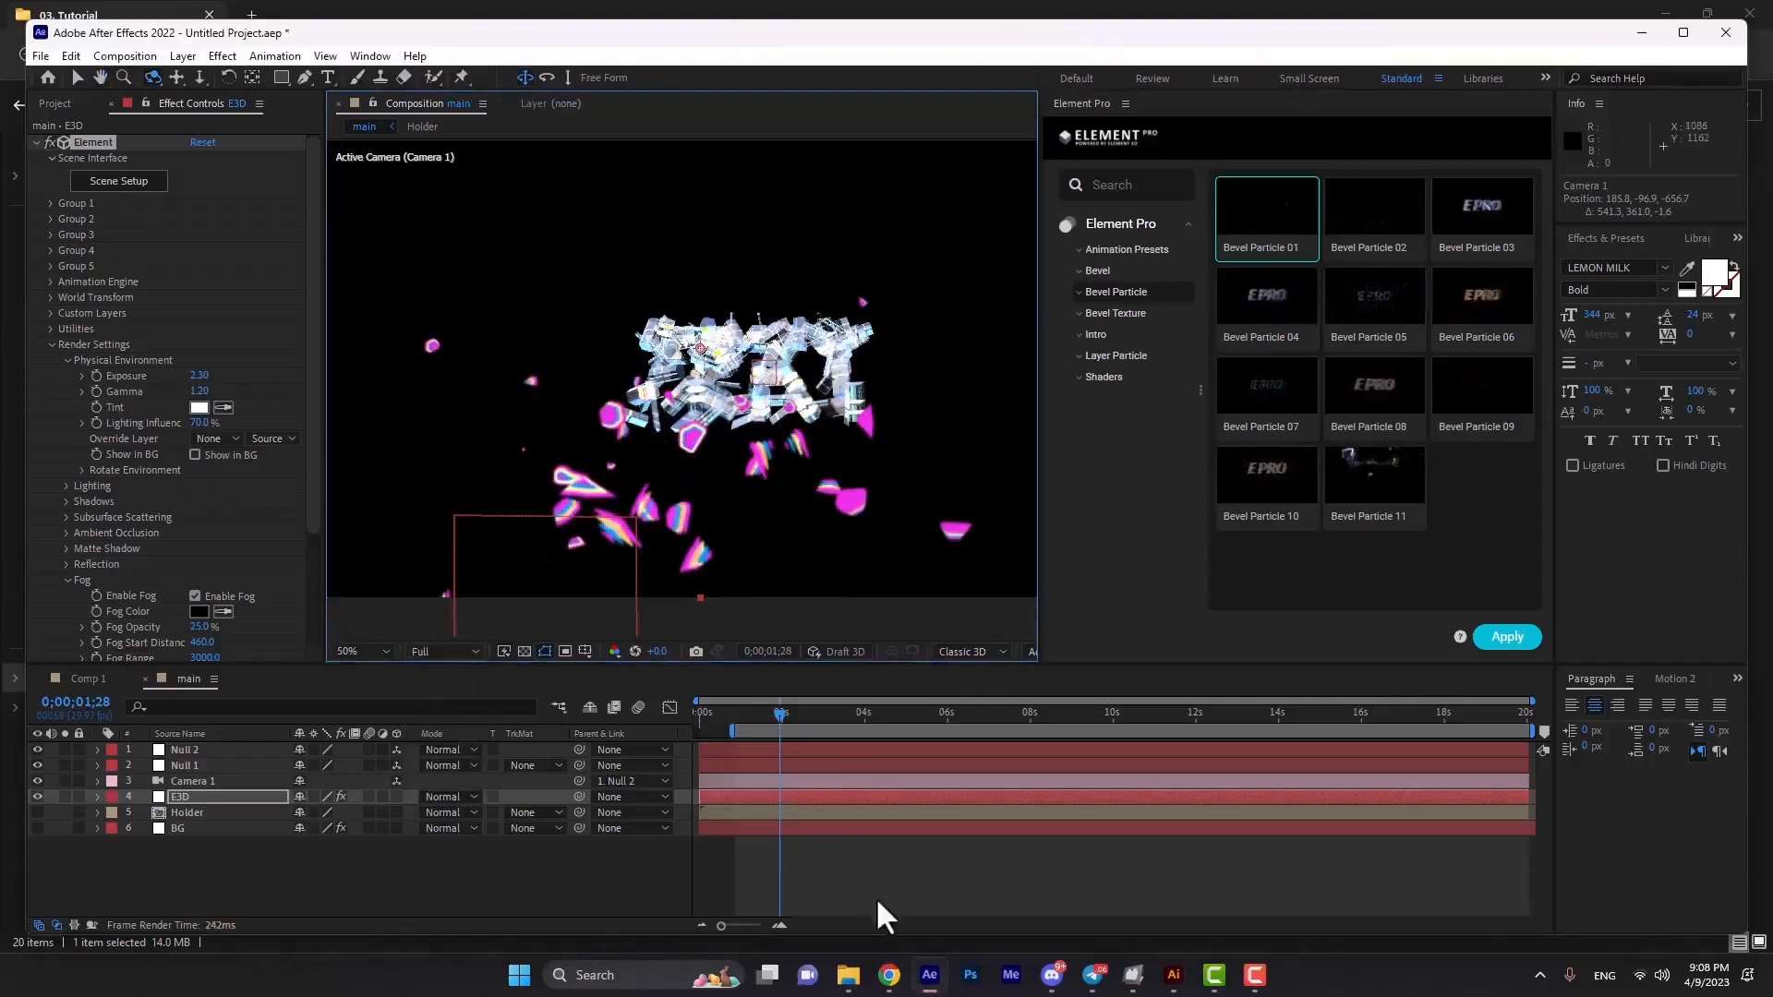
key(space)
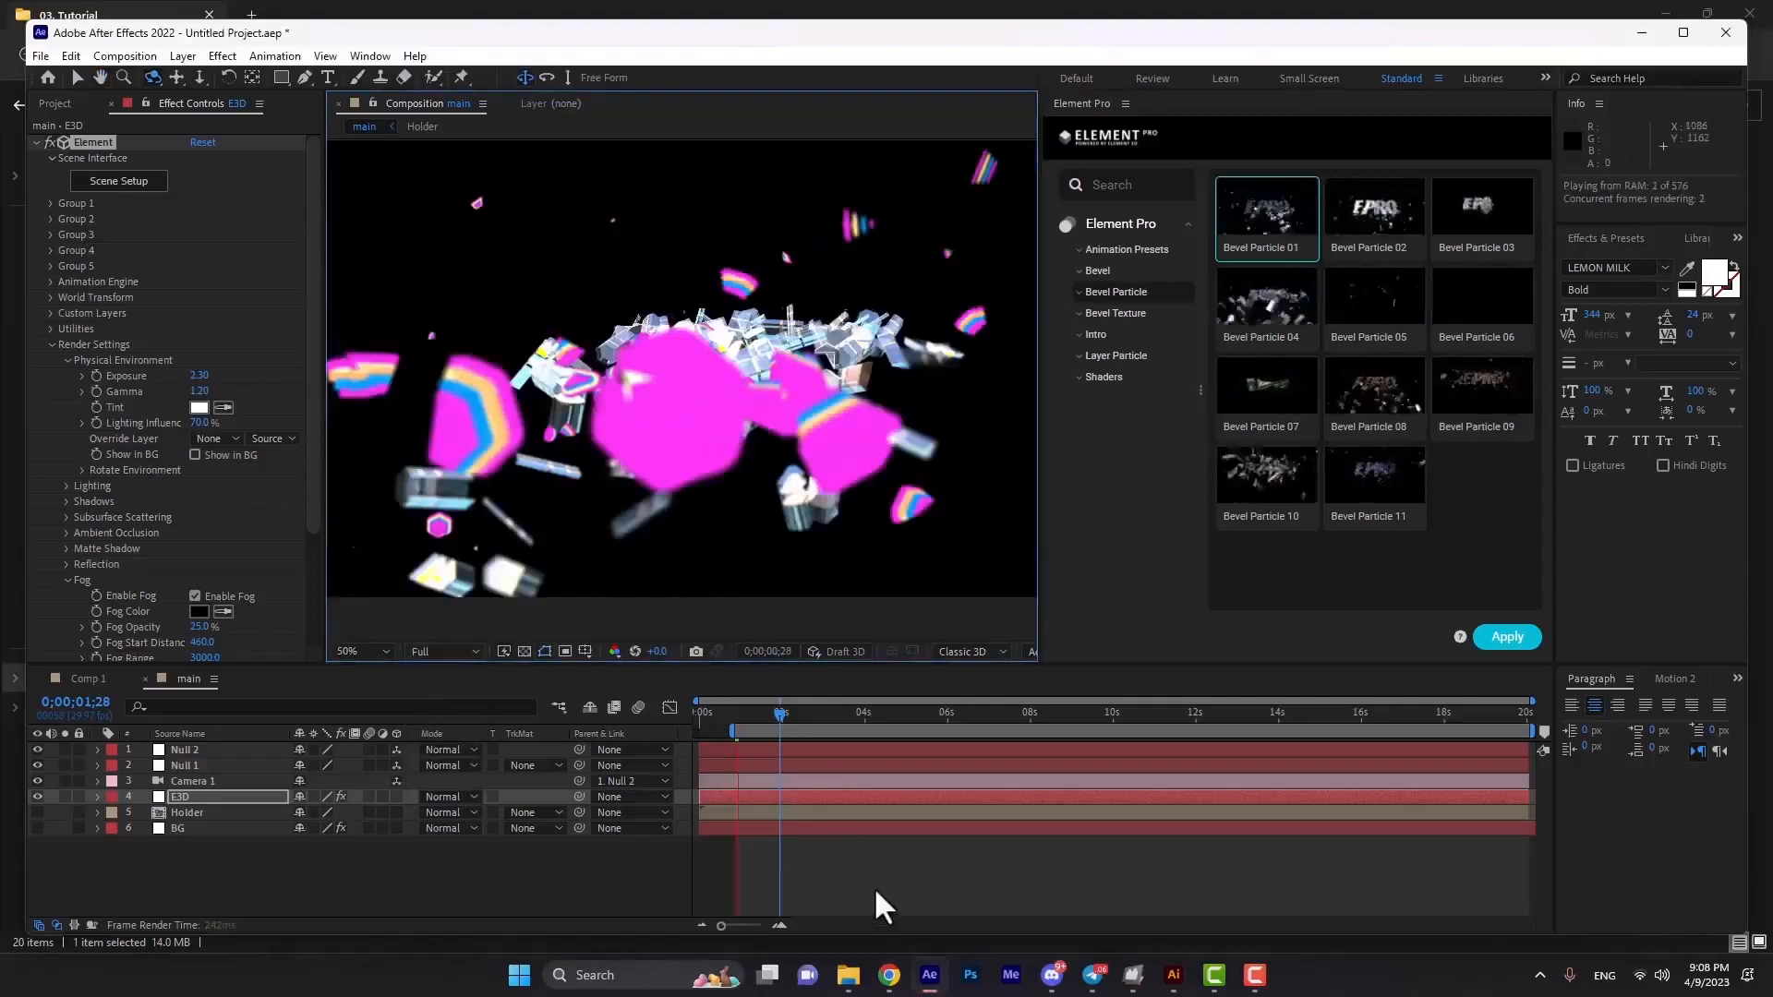
Go to 0;00;01;16, reduce the preview resolution to Quarter and play the particle text animation.
click(764, 713)
click(445, 653)
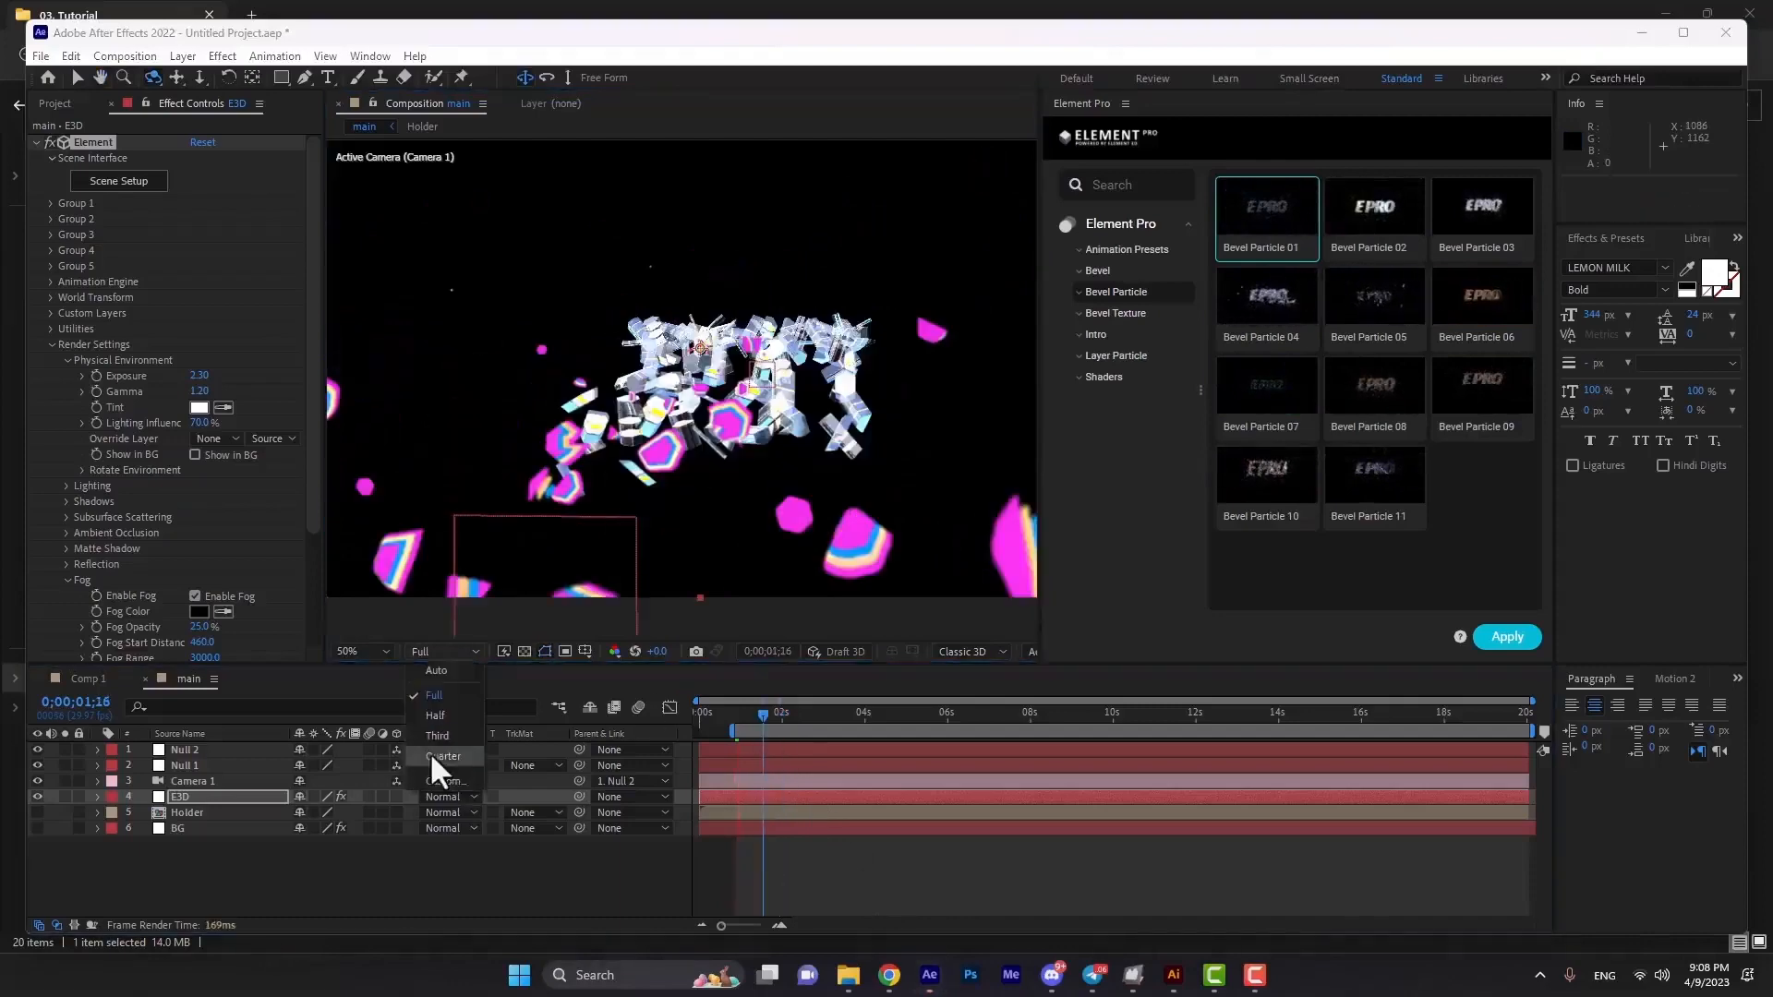
click(434, 754)
key(space)
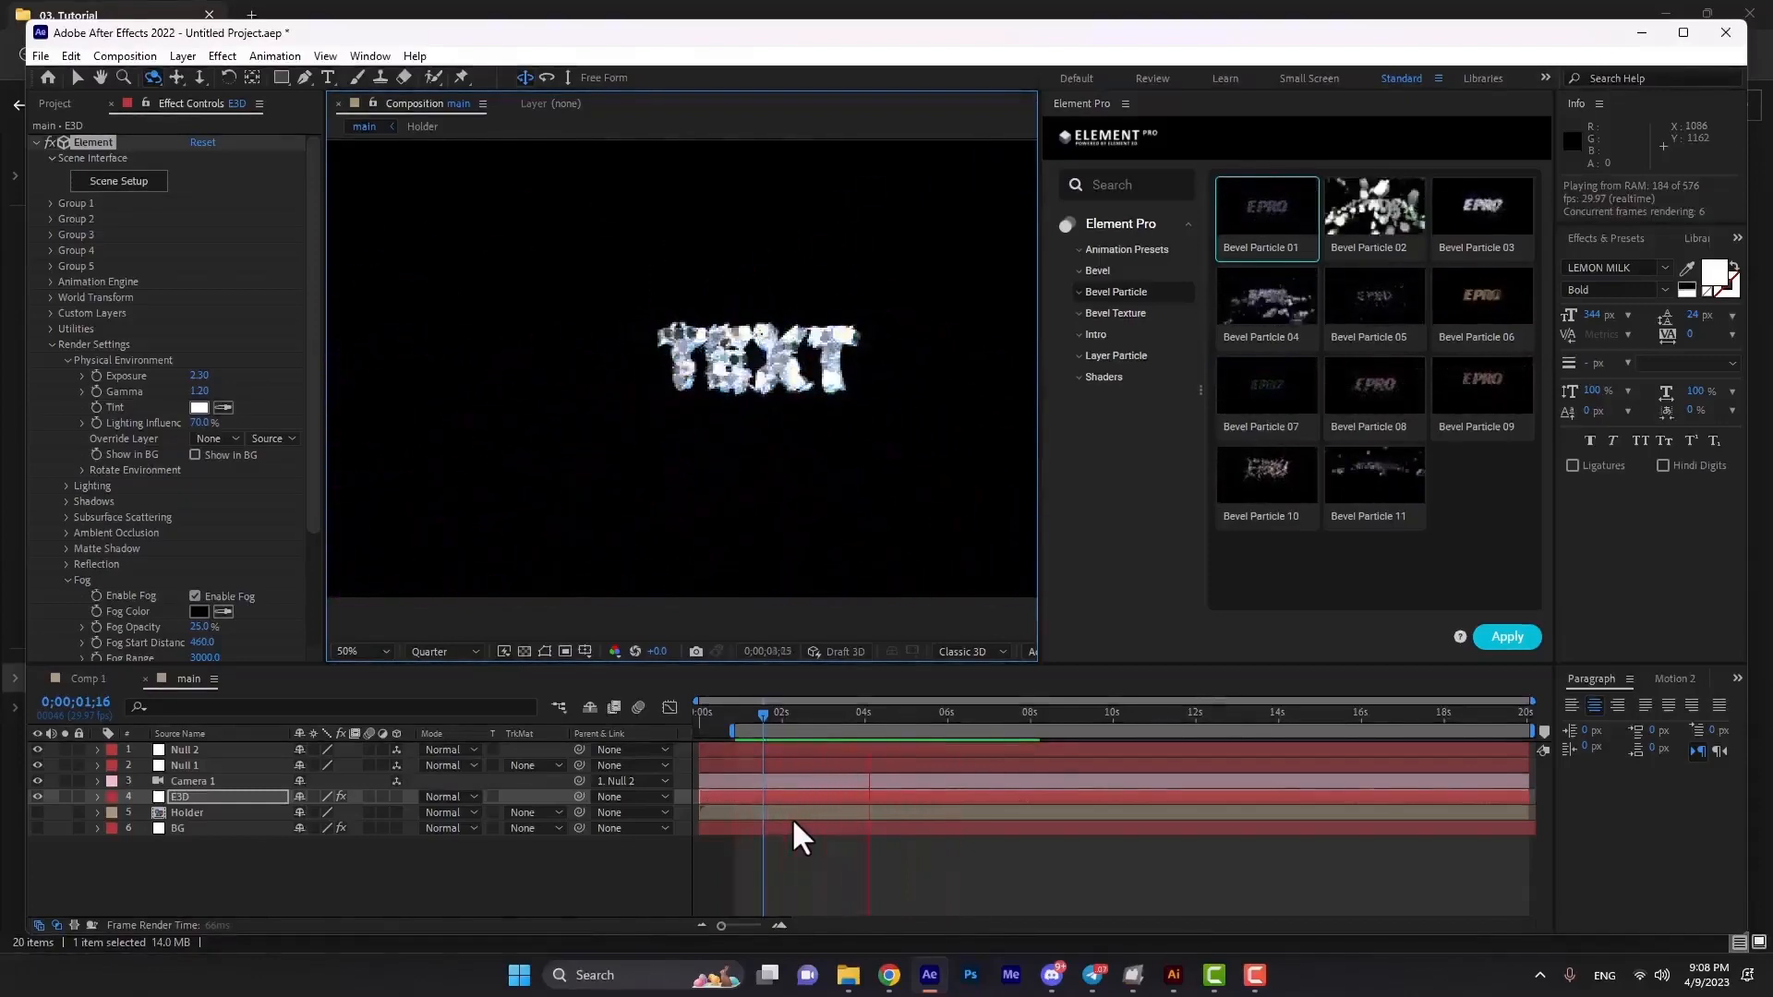
key(space)
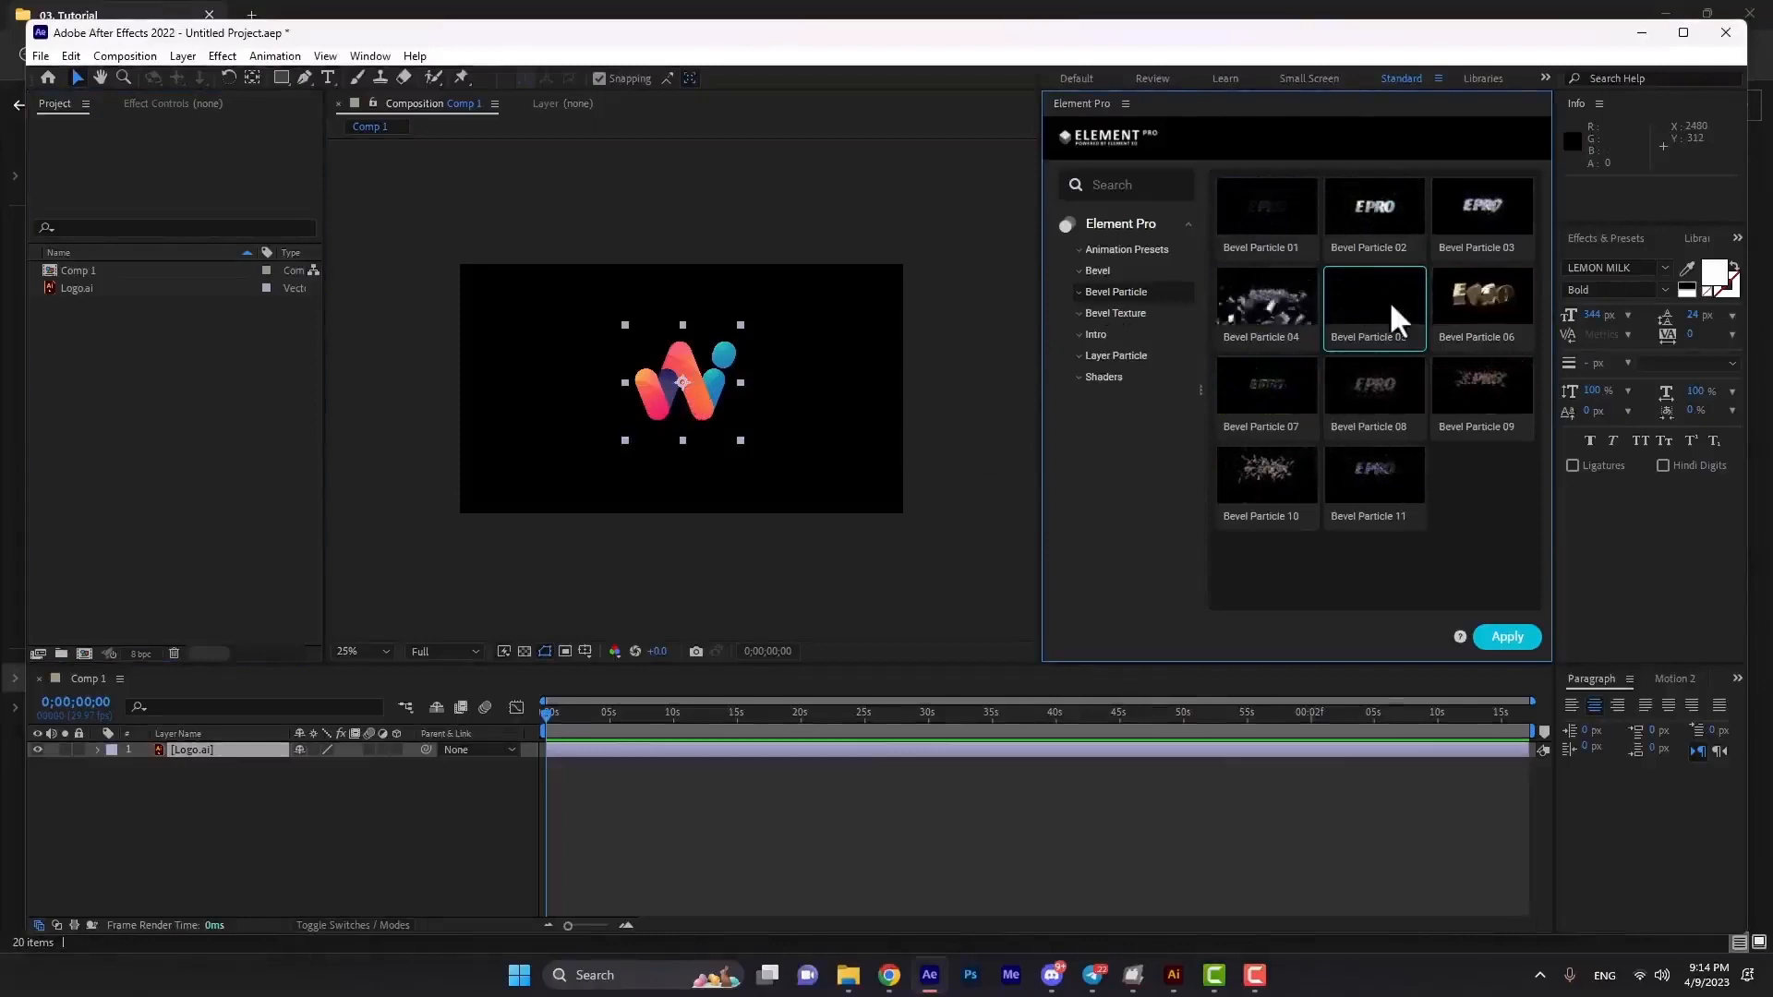
Apply the Bevel Particle 05 preset to the Logo.ai layer and accept the default Auto-trace settings.
click(1507, 639)
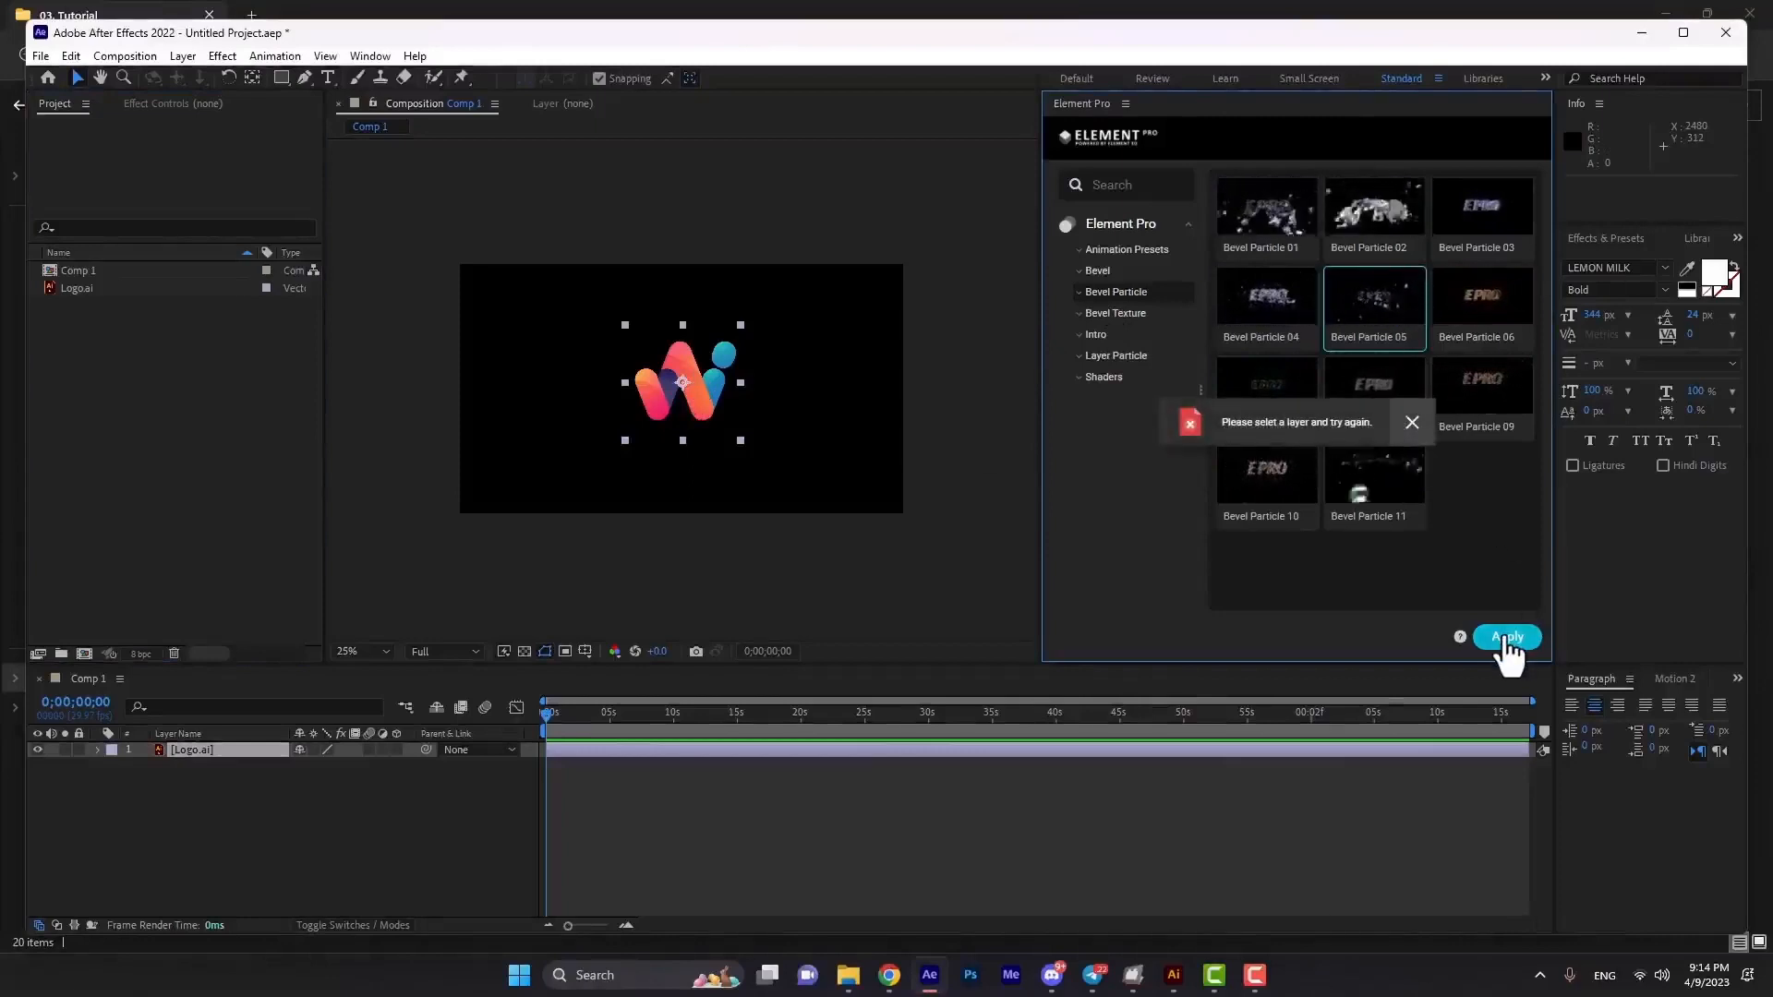
click(901, 751)
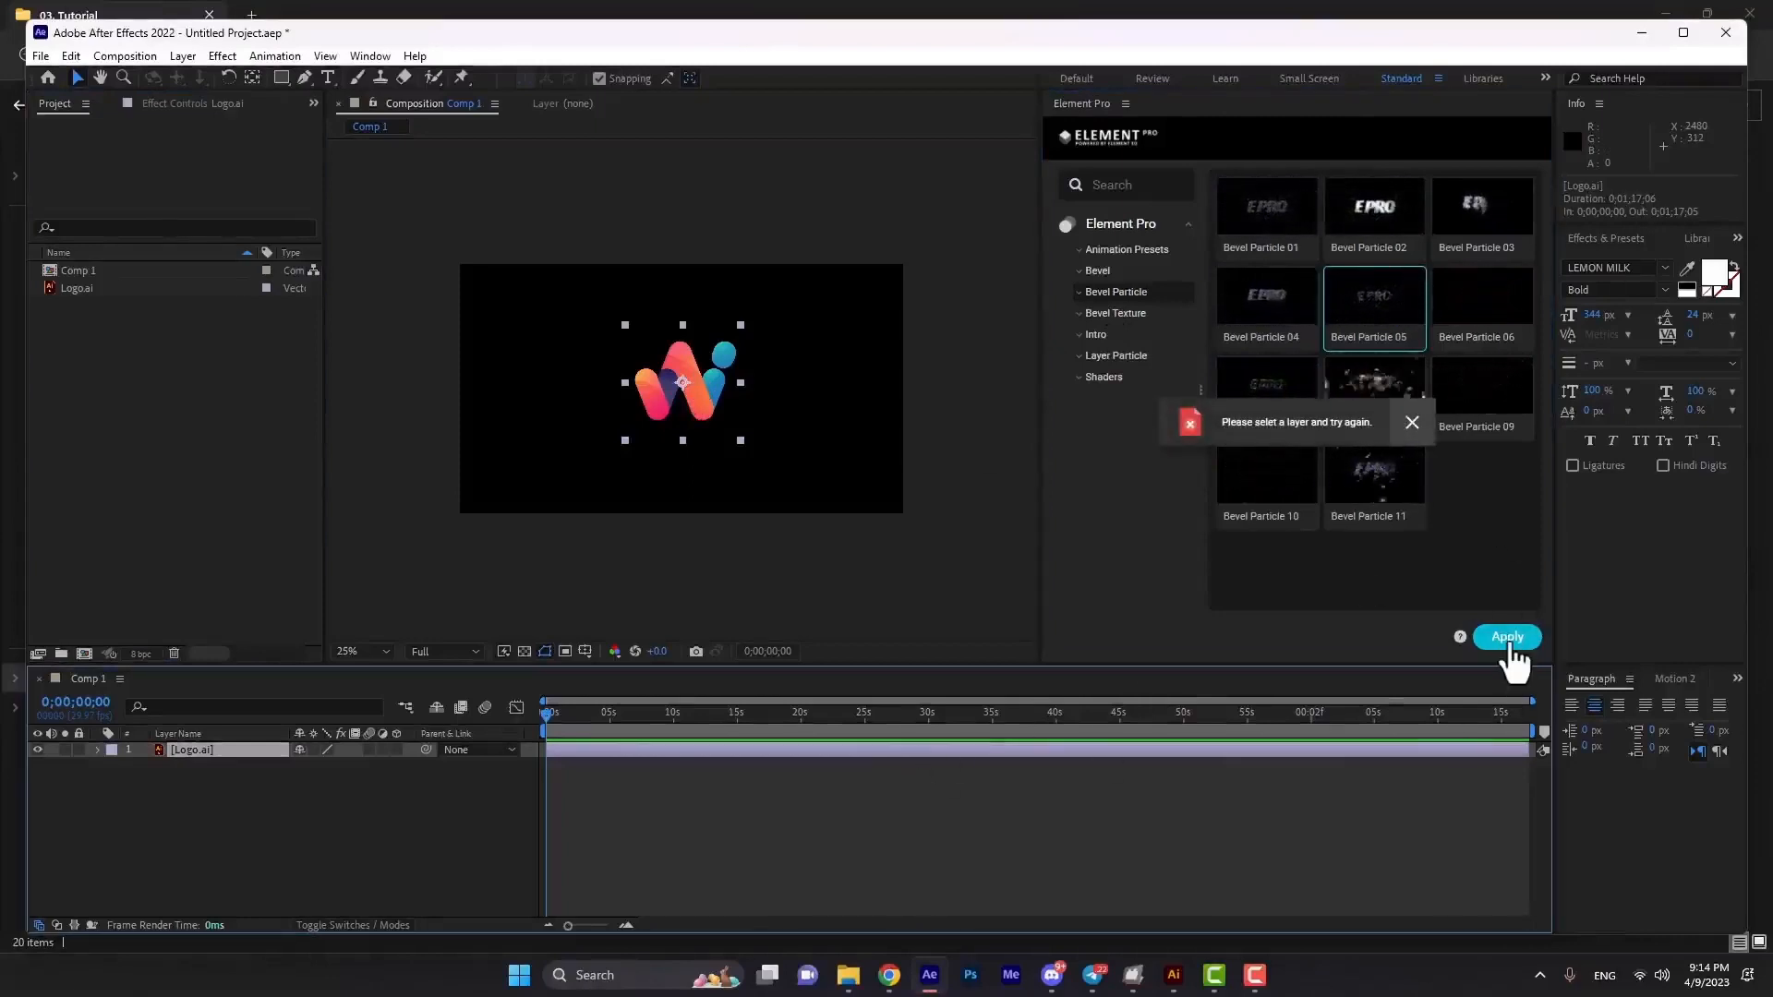
click(1509, 641)
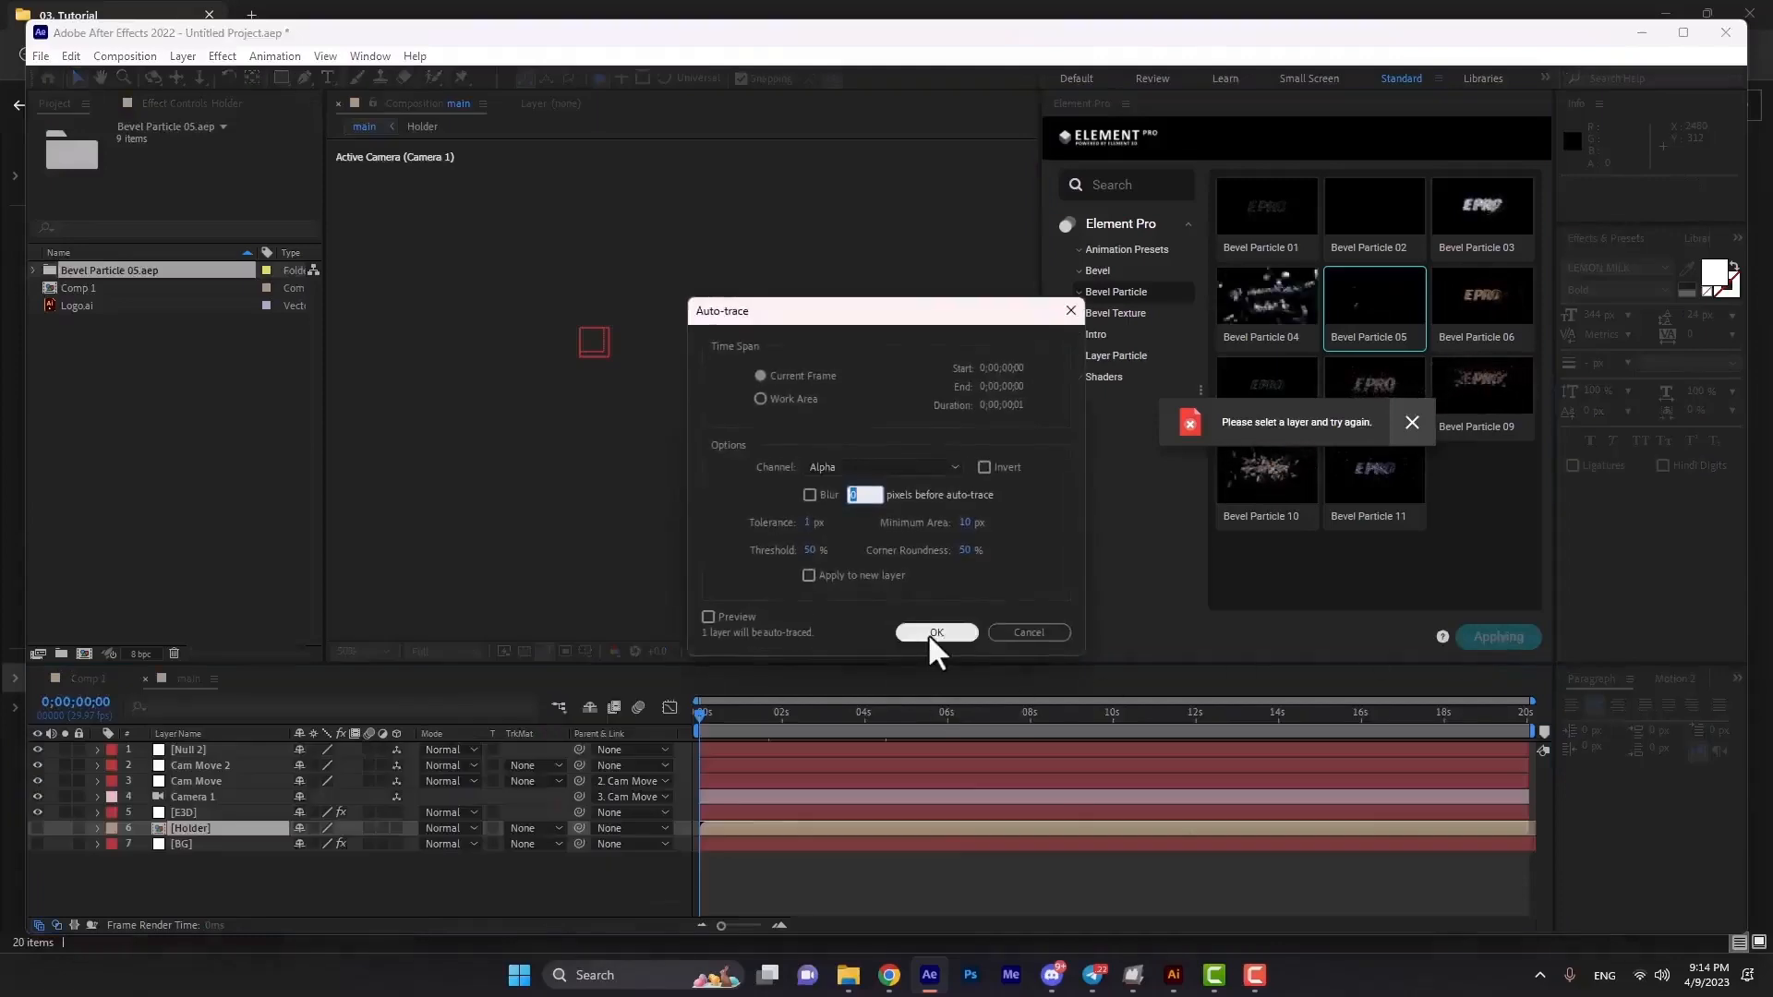
click(931, 635)
Set the preview resolution to Quarter and play the logo animation with the work area starting at 0;00;00;24.
drag(725, 714, 758, 715)
click(443, 652)
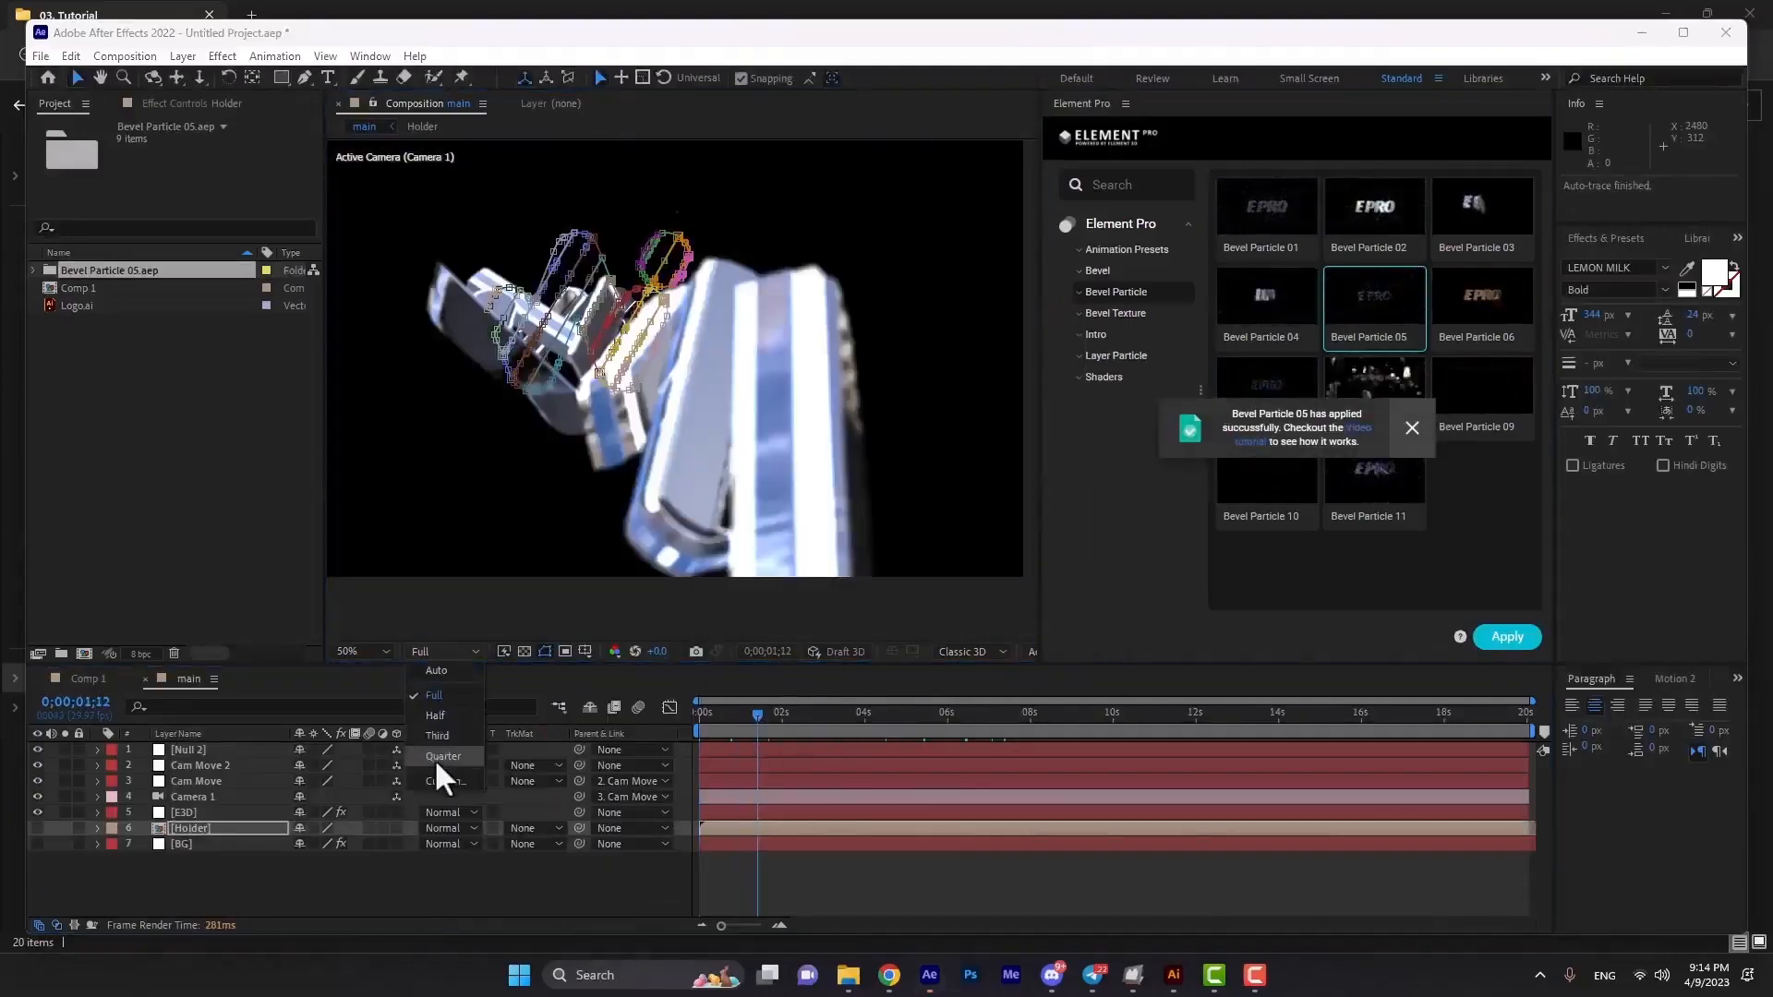
click(443, 756)
click(731, 716)
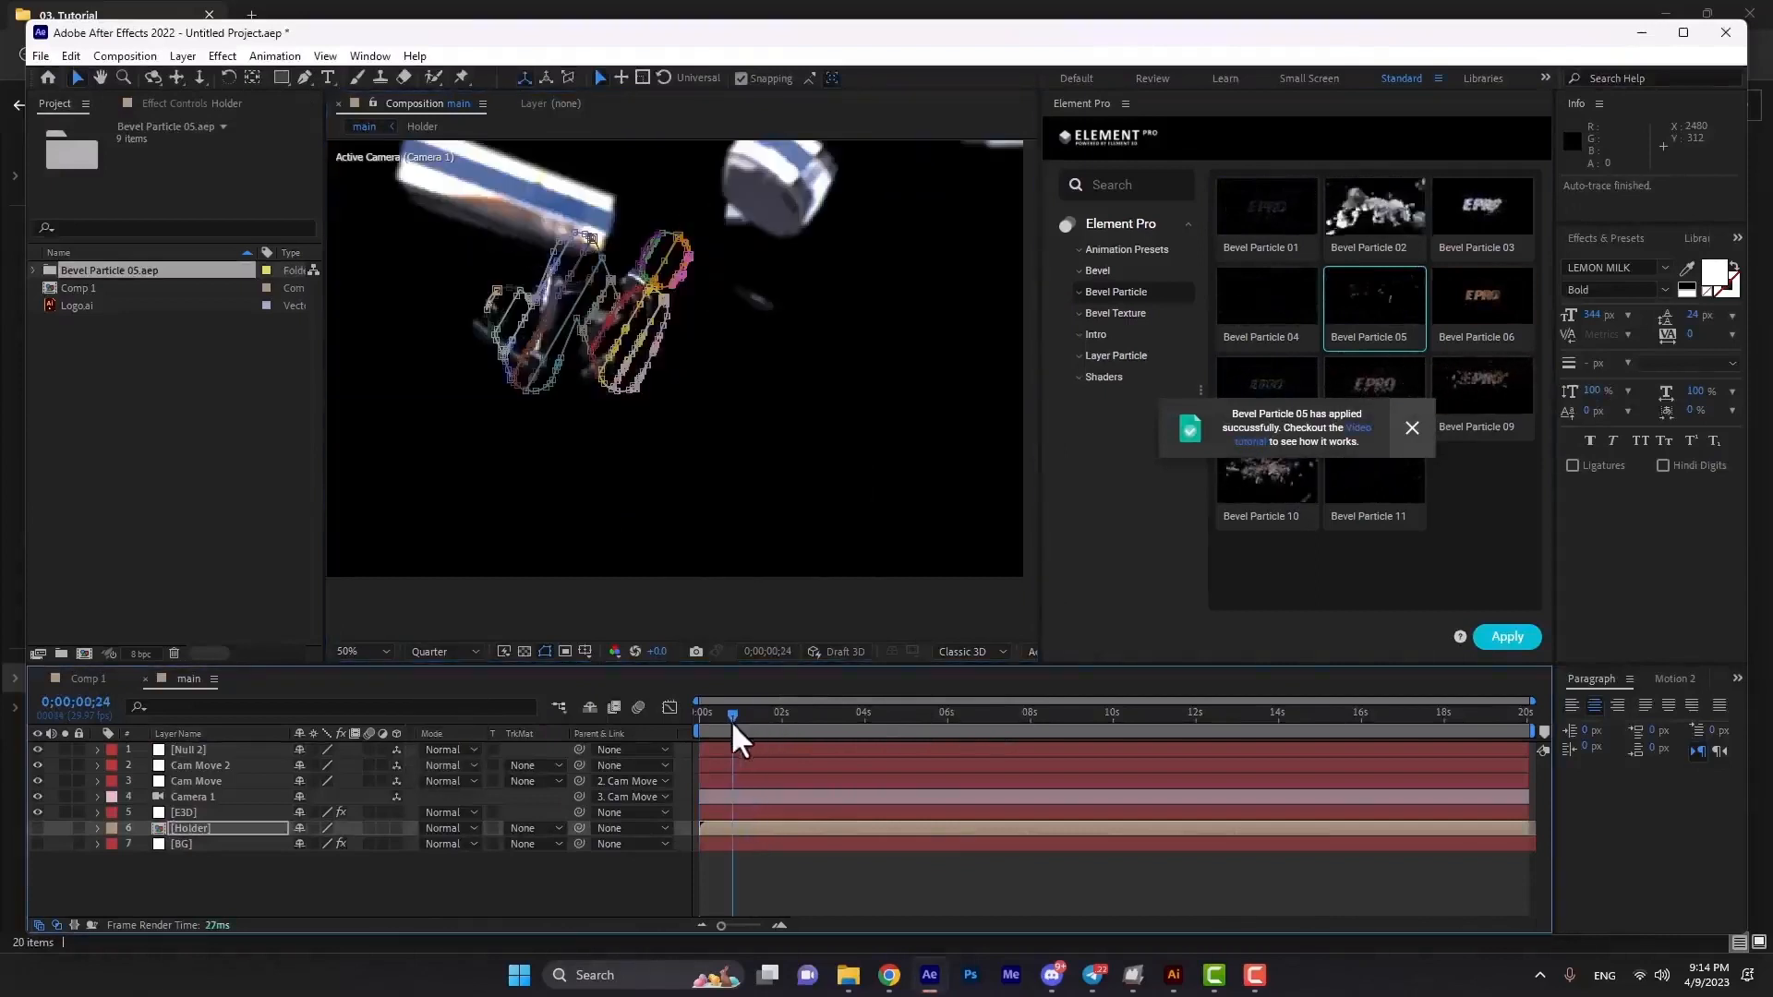
key(space)
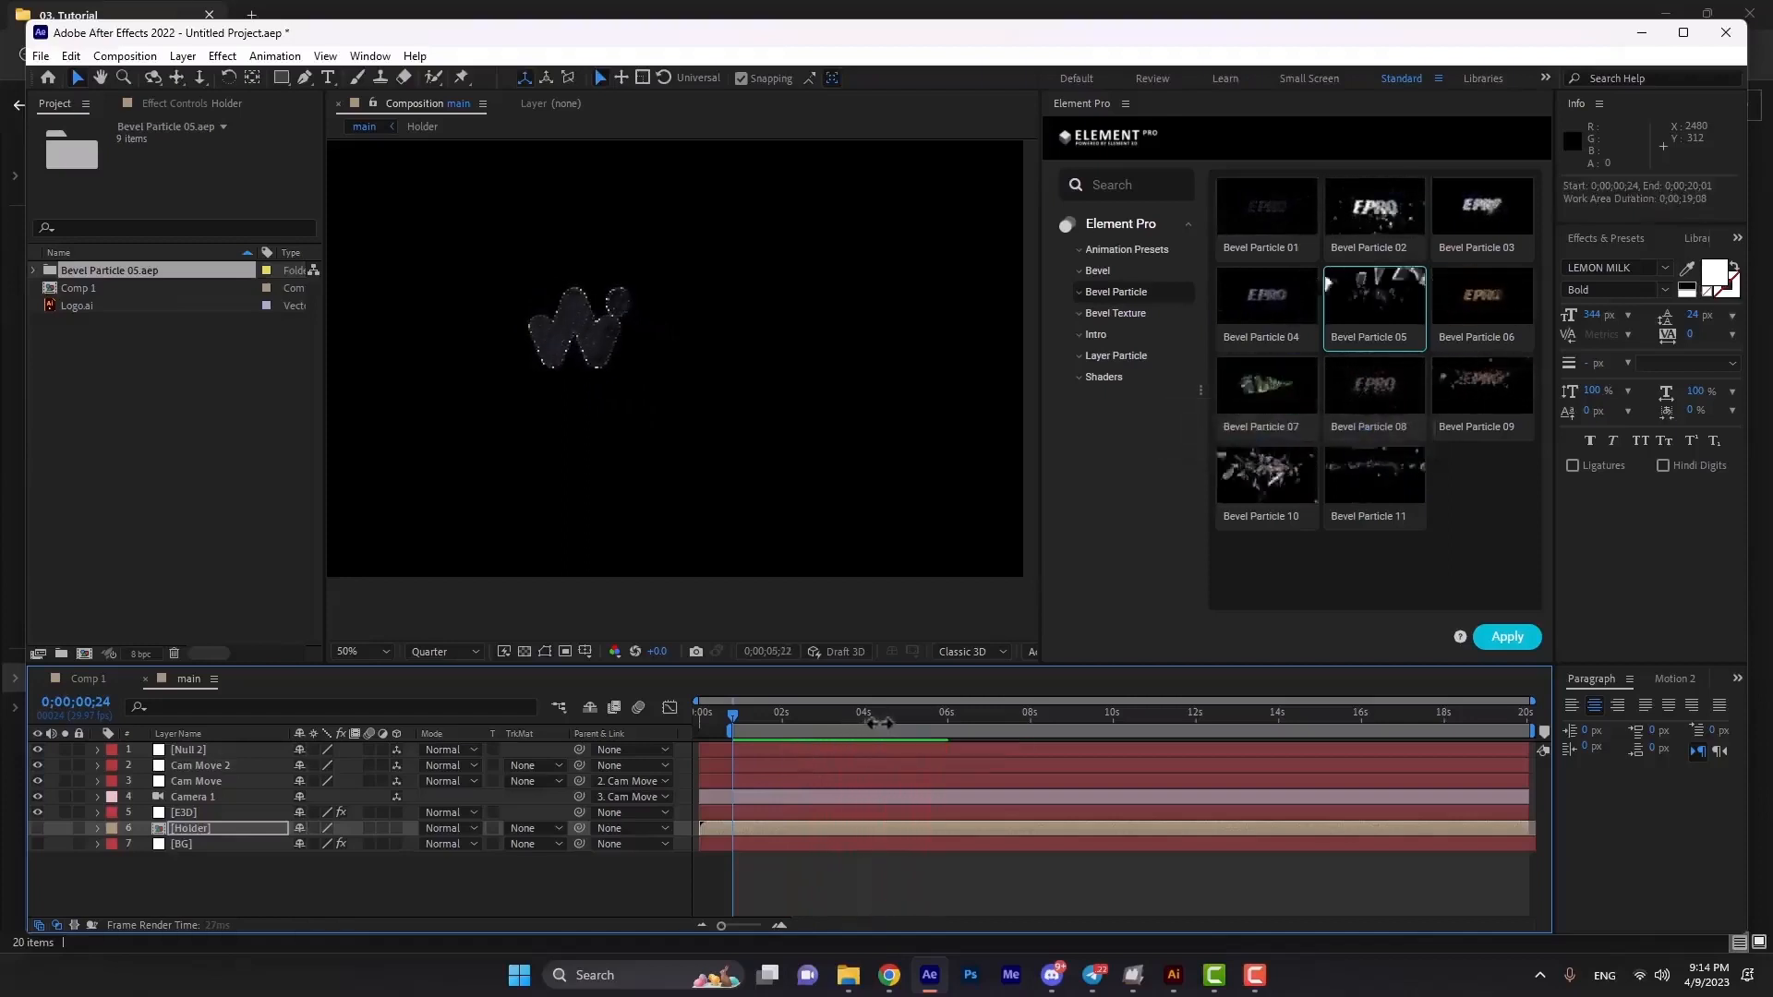
At 0;00;07;01, orbit, pan and dolly the camera to frame the assembled logo larger and at an angle.
click(883, 719)
drag(893, 734, 989, 733)
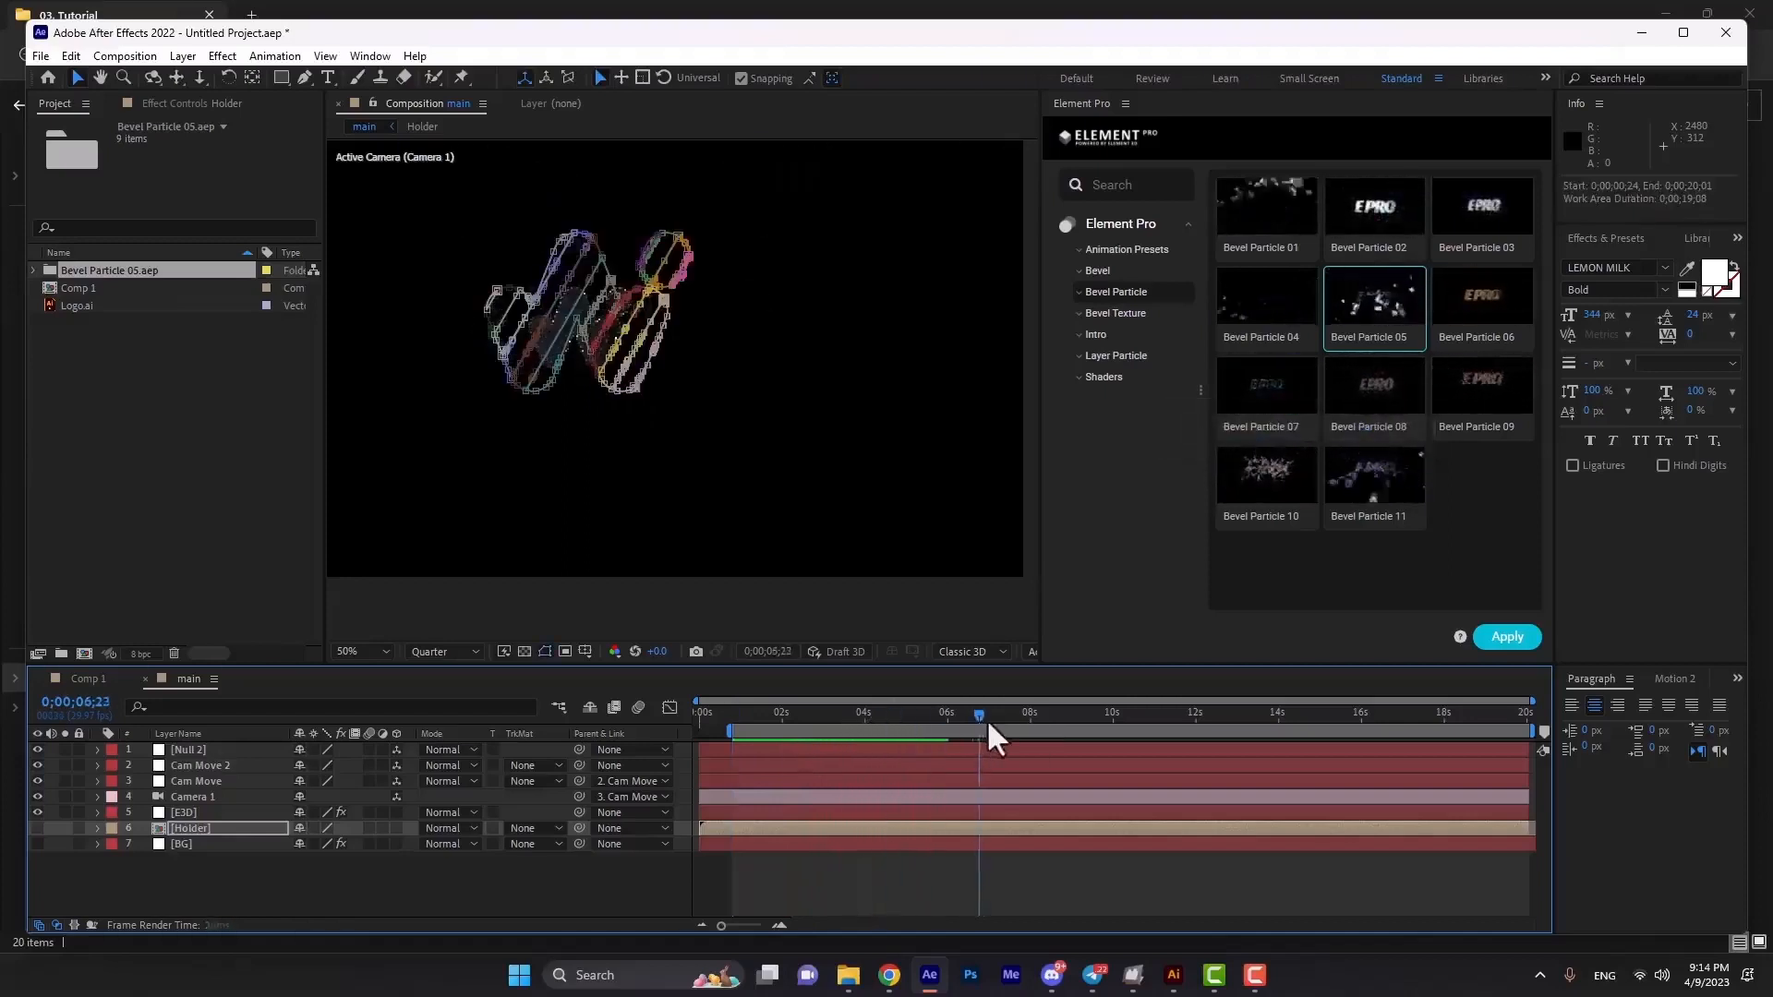
click(704, 766)
click(559, 882)
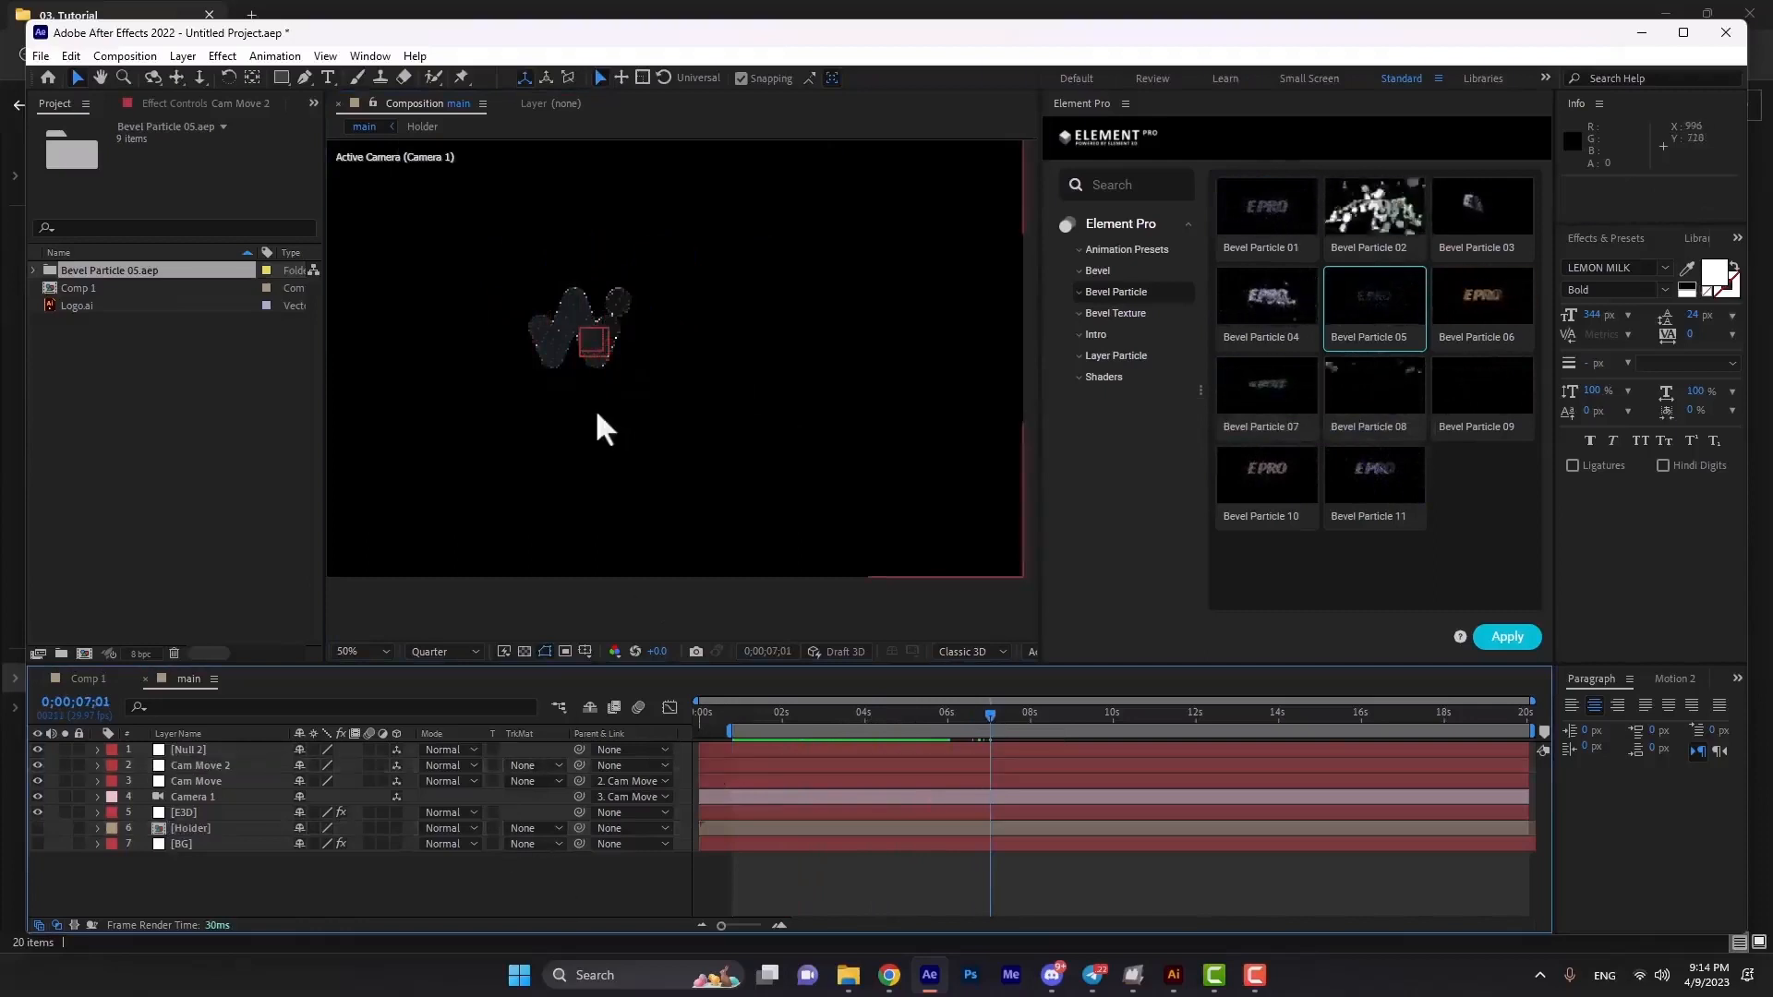
drag(556, 374, 543, 157)
key(1)
drag(490, 350, 621, 175)
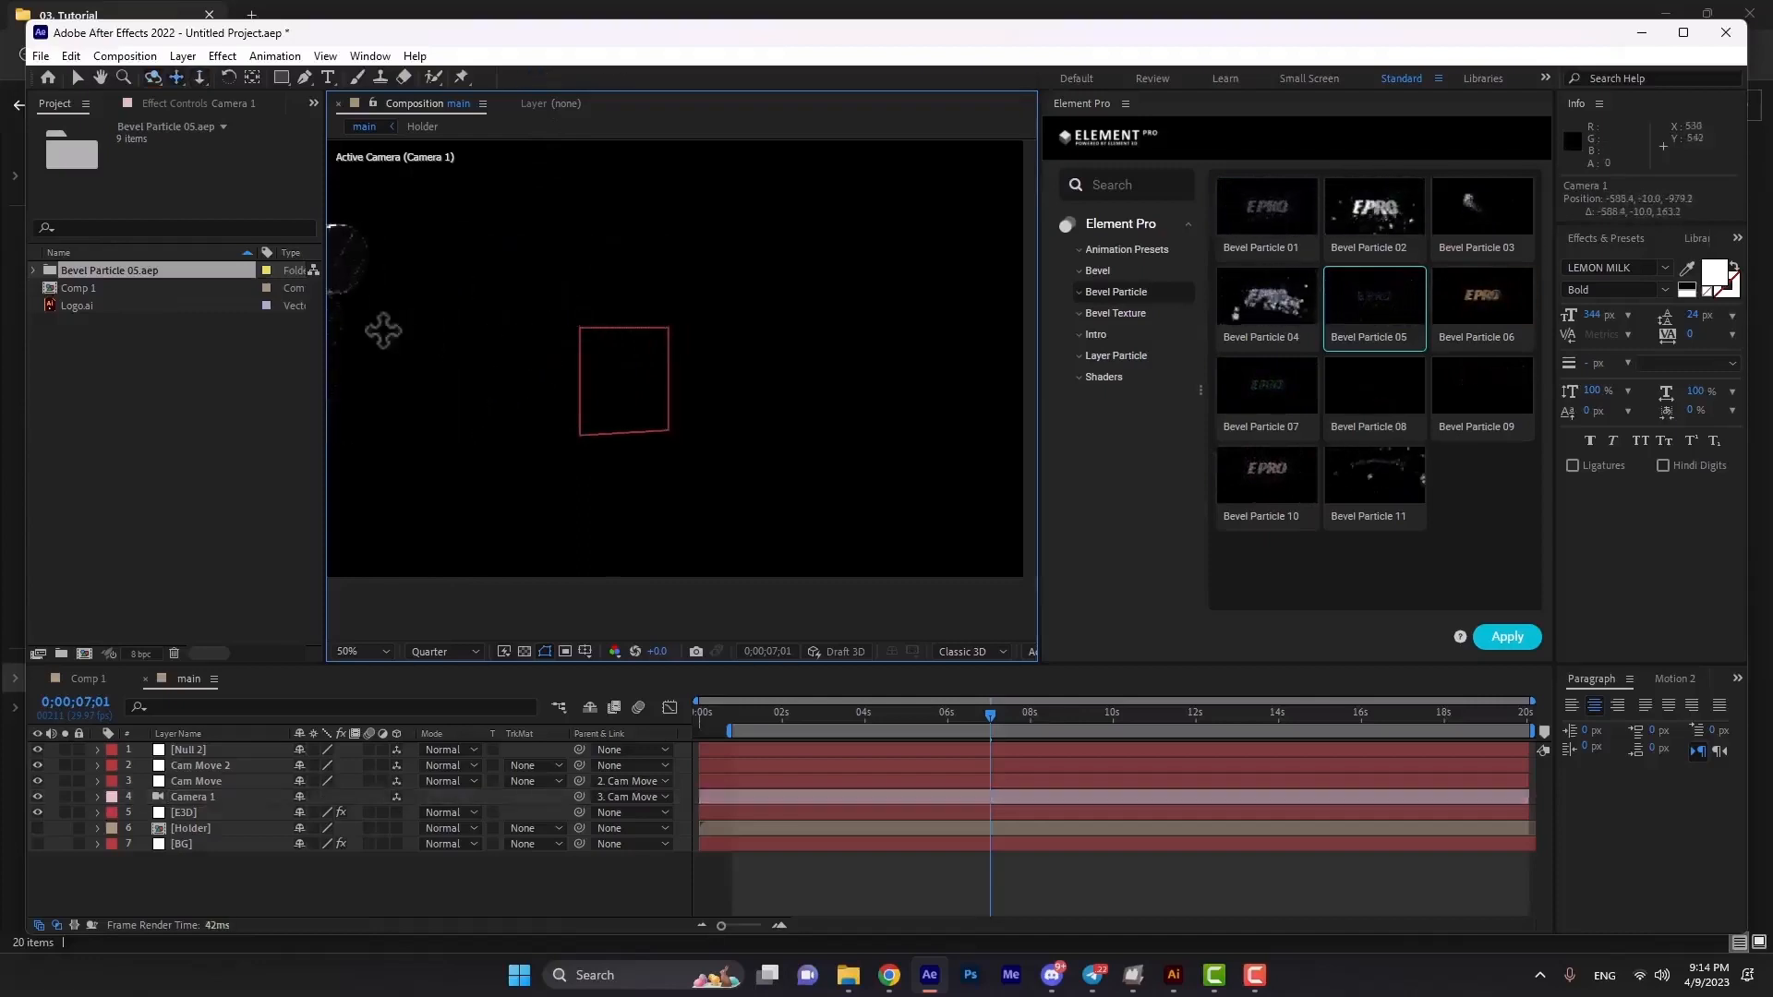
drag(384, 330, 1016, 343)
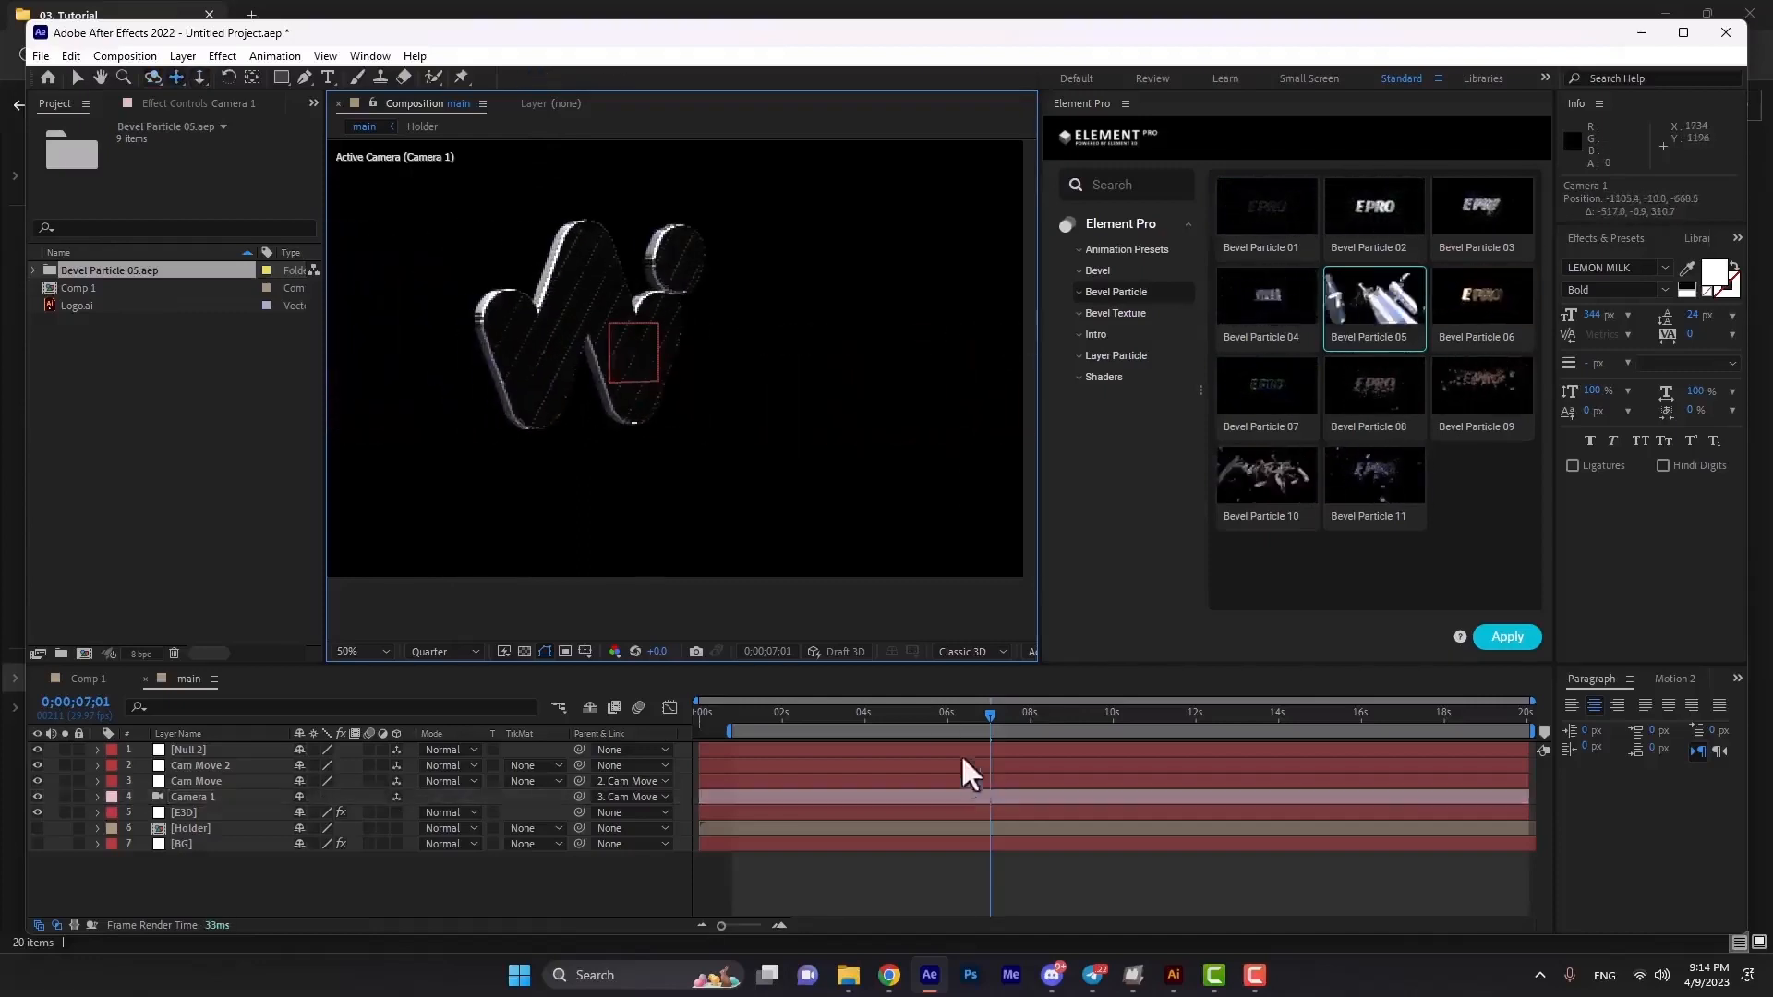
Move the time to 0;00;06;13 and open the Element scene setup of the E3D layer.
mouse_move(960, 717)
mouse_down()
mouse_move(731, 724)
mouse_move(963, 724)
mouse_up()
click(183, 813)
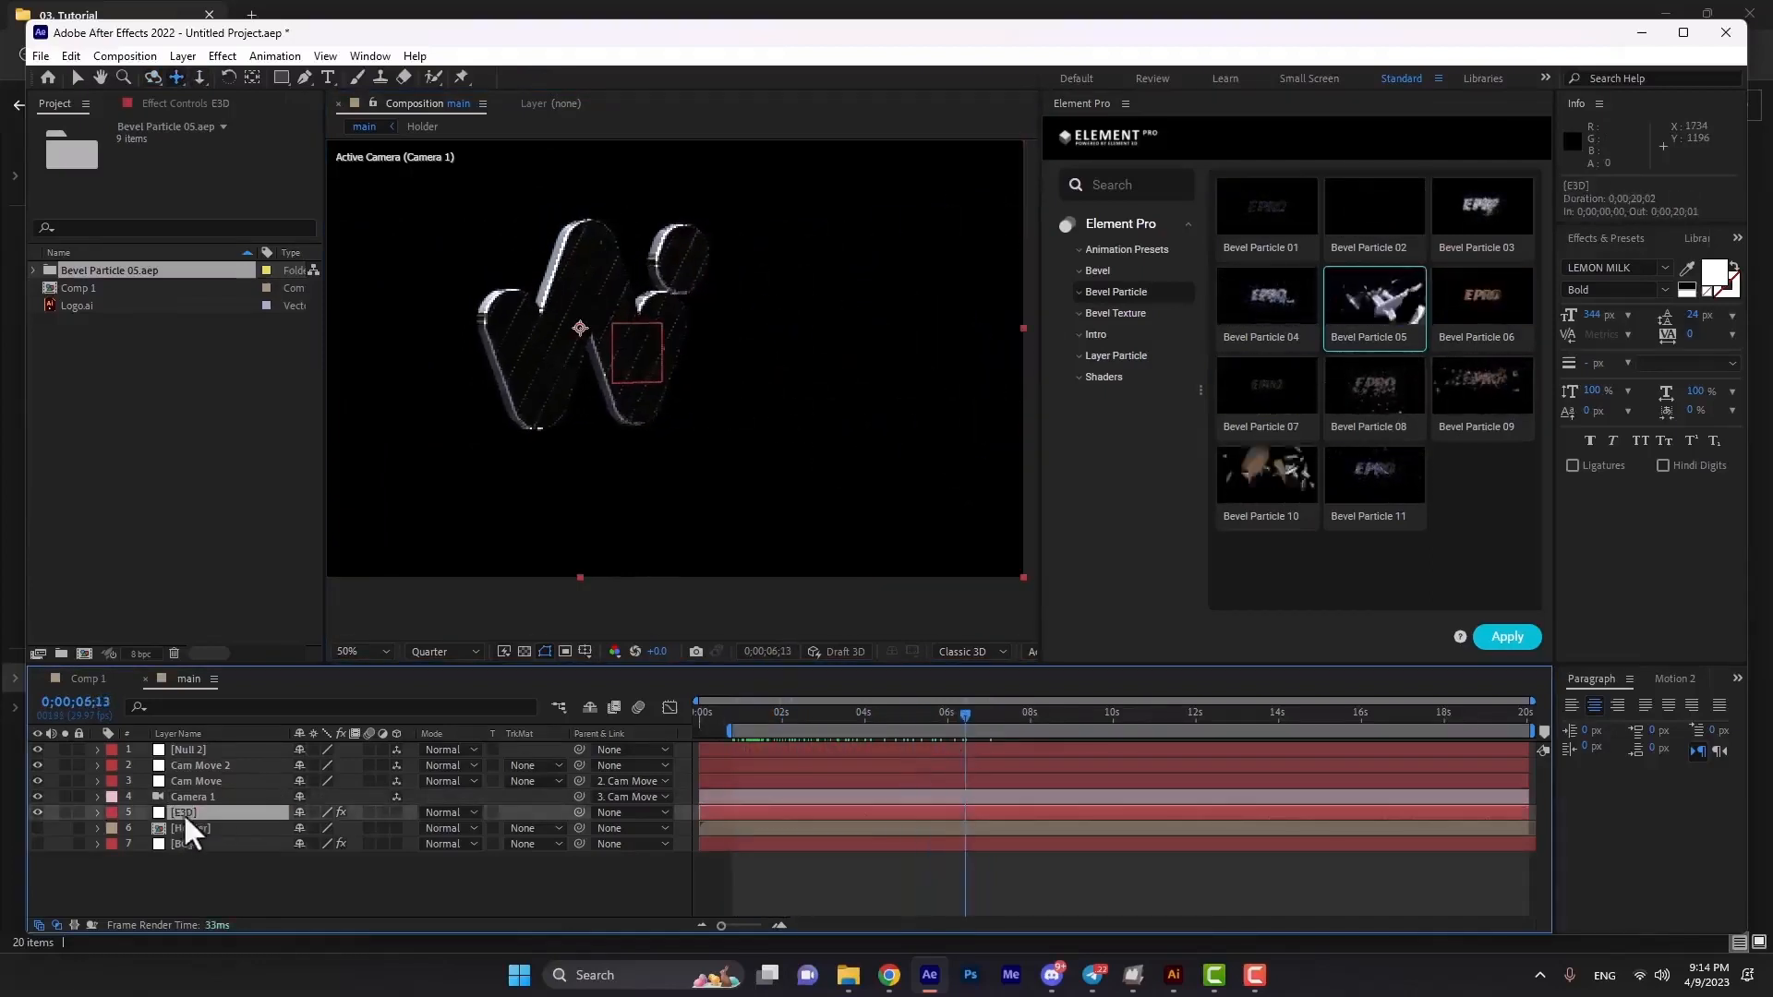
click(171, 102)
click(118, 181)
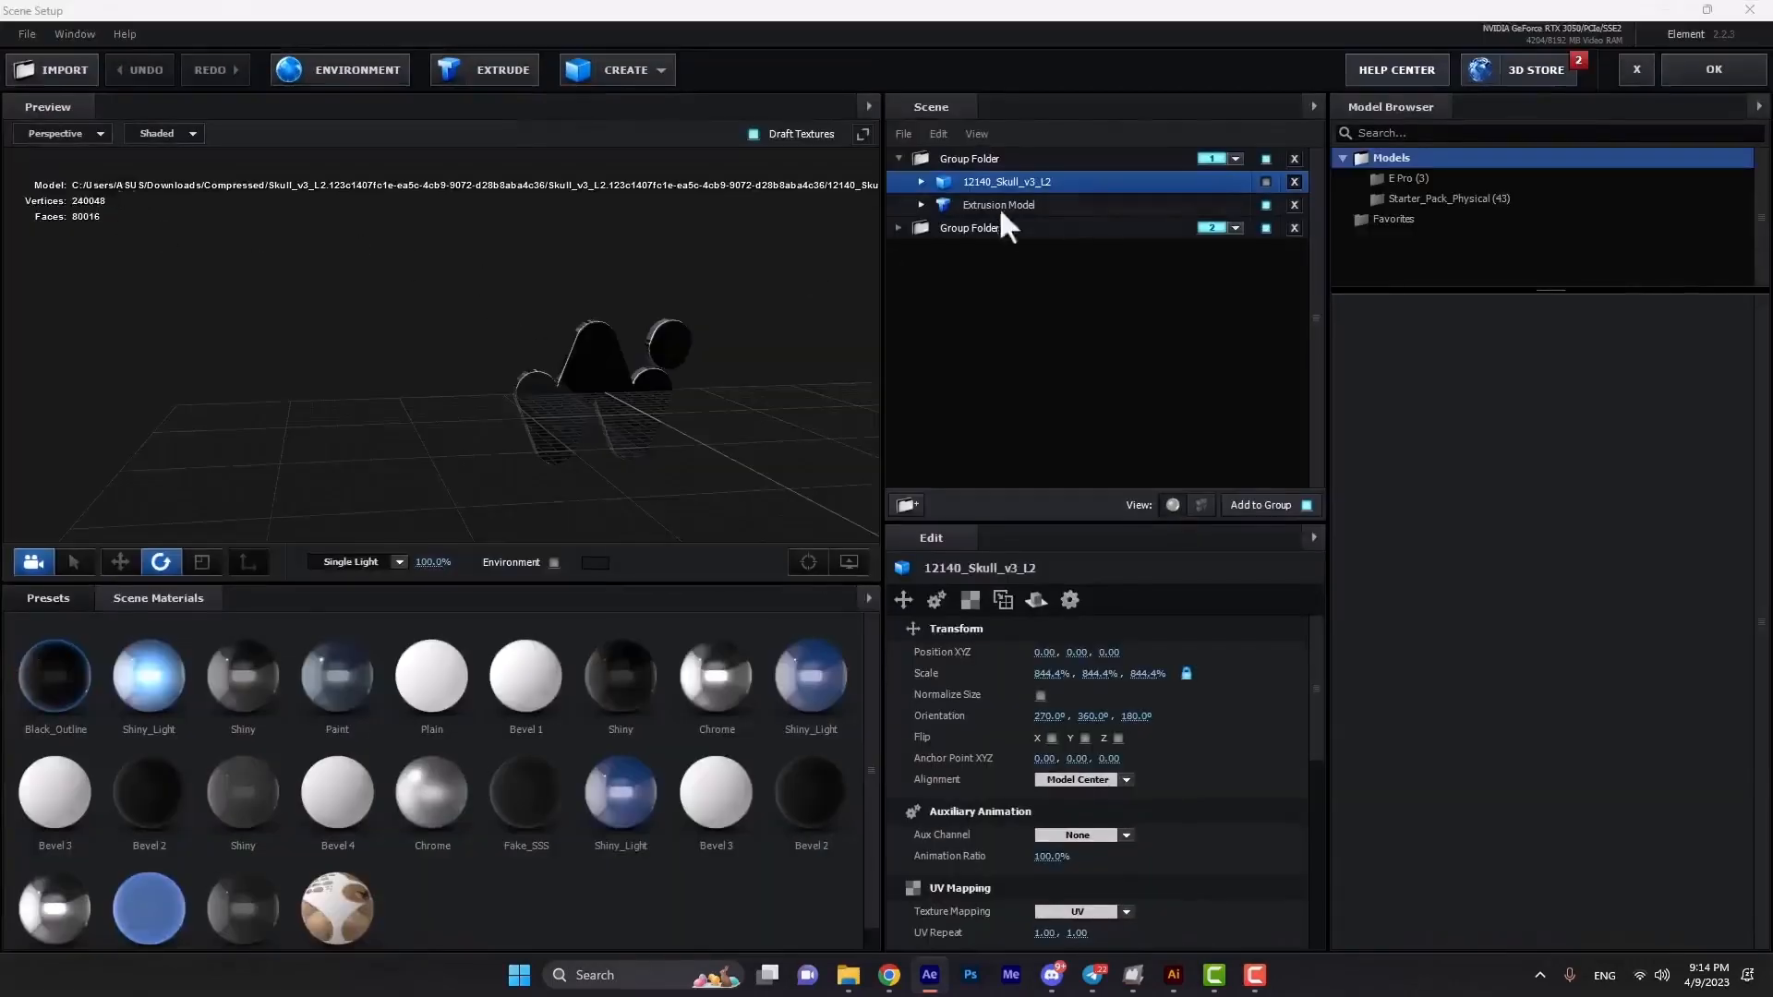
Orbit the scene preview and select the two group folders alternately to compare the logo models they contain.
click(976, 236)
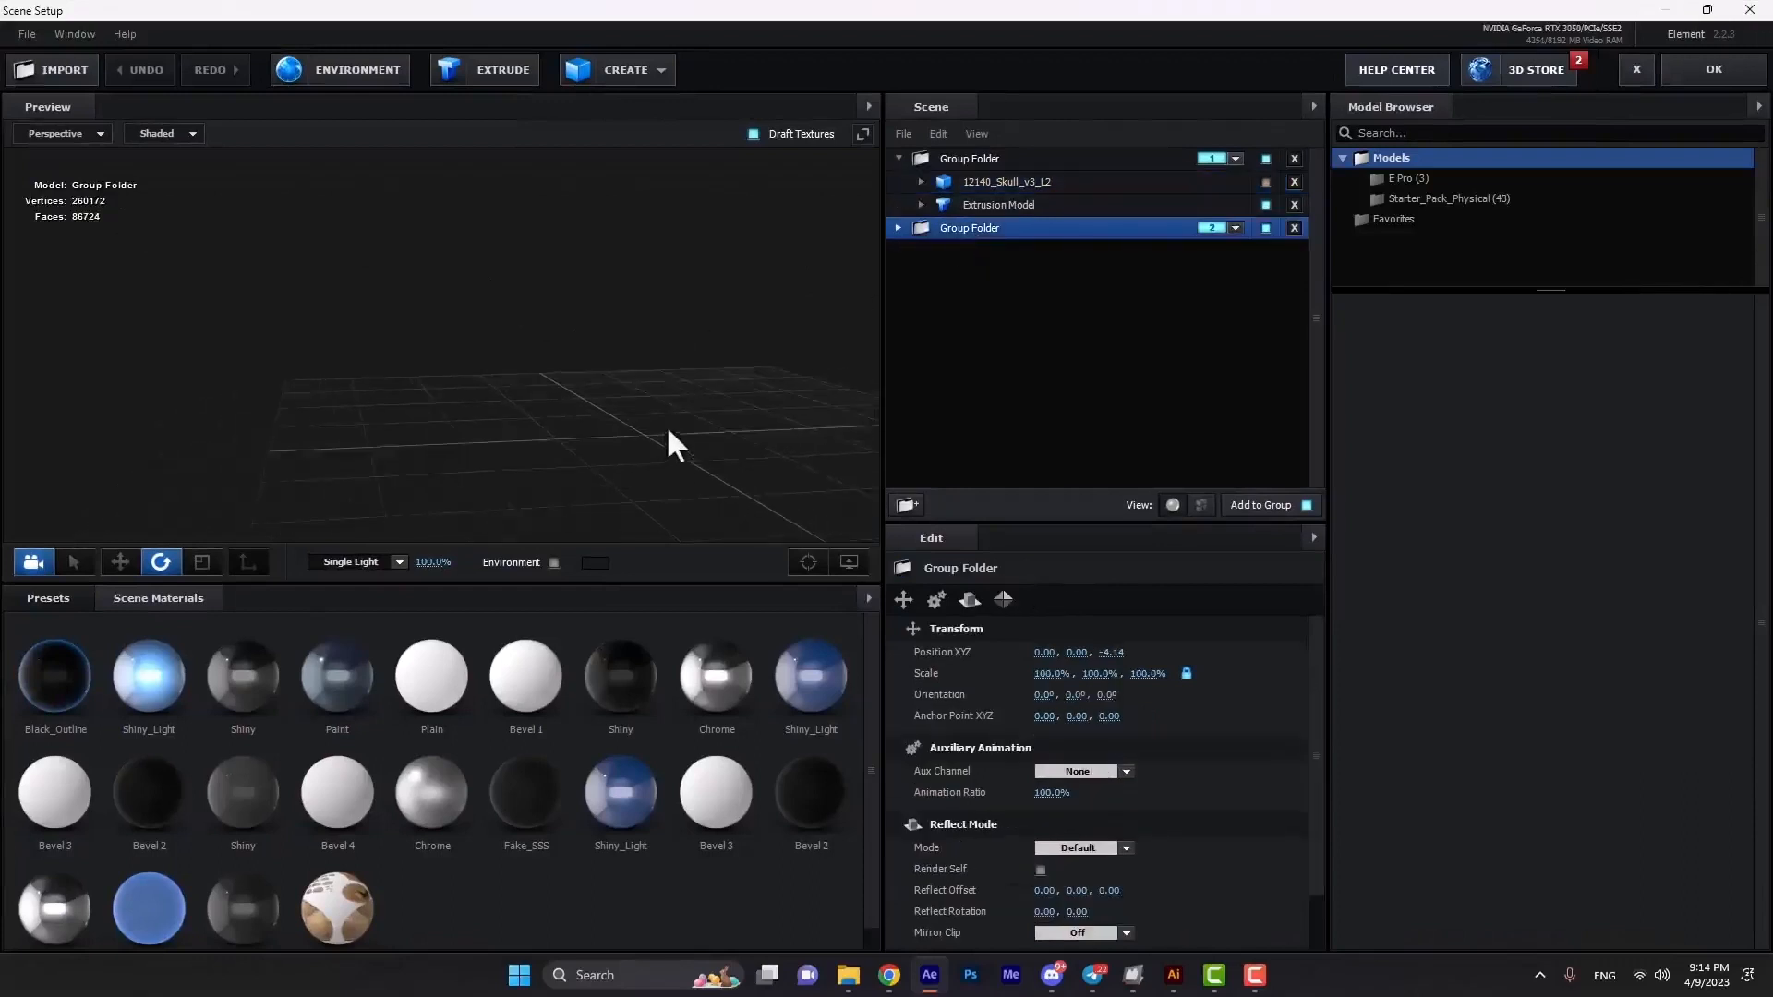
drag(652, 391, 594, 370)
drag(516, 313, 809, 263)
click(964, 162)
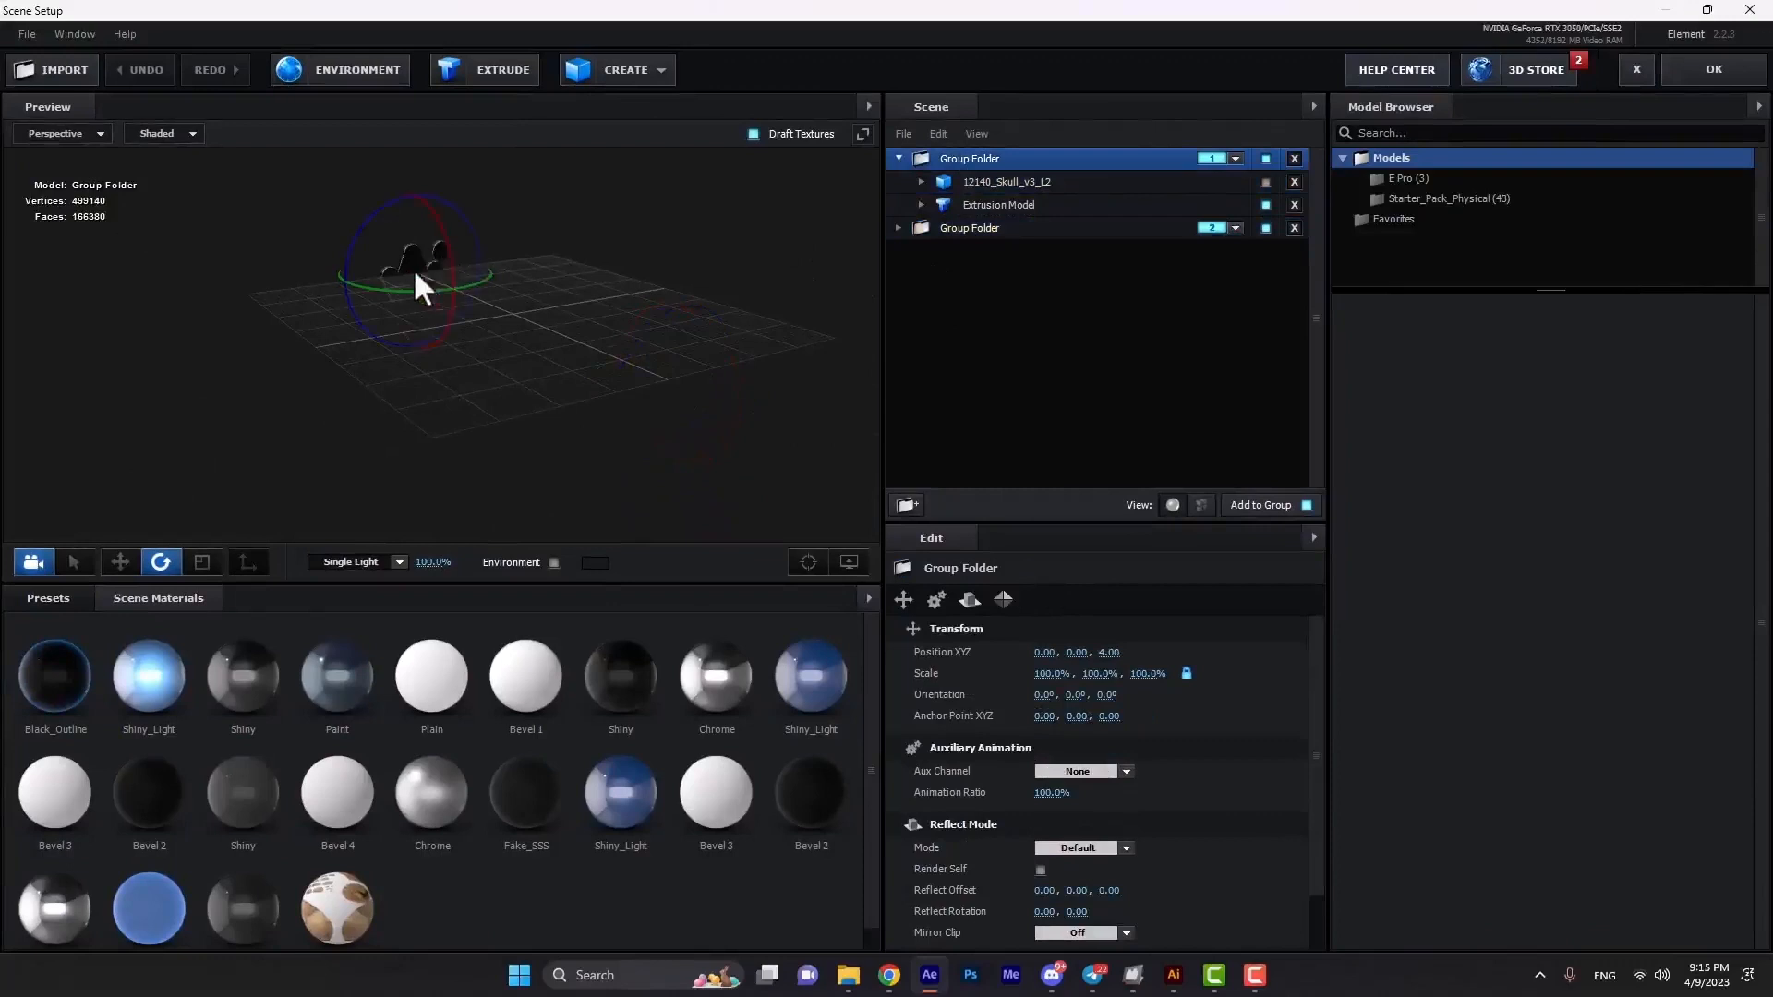
click(988, 228)
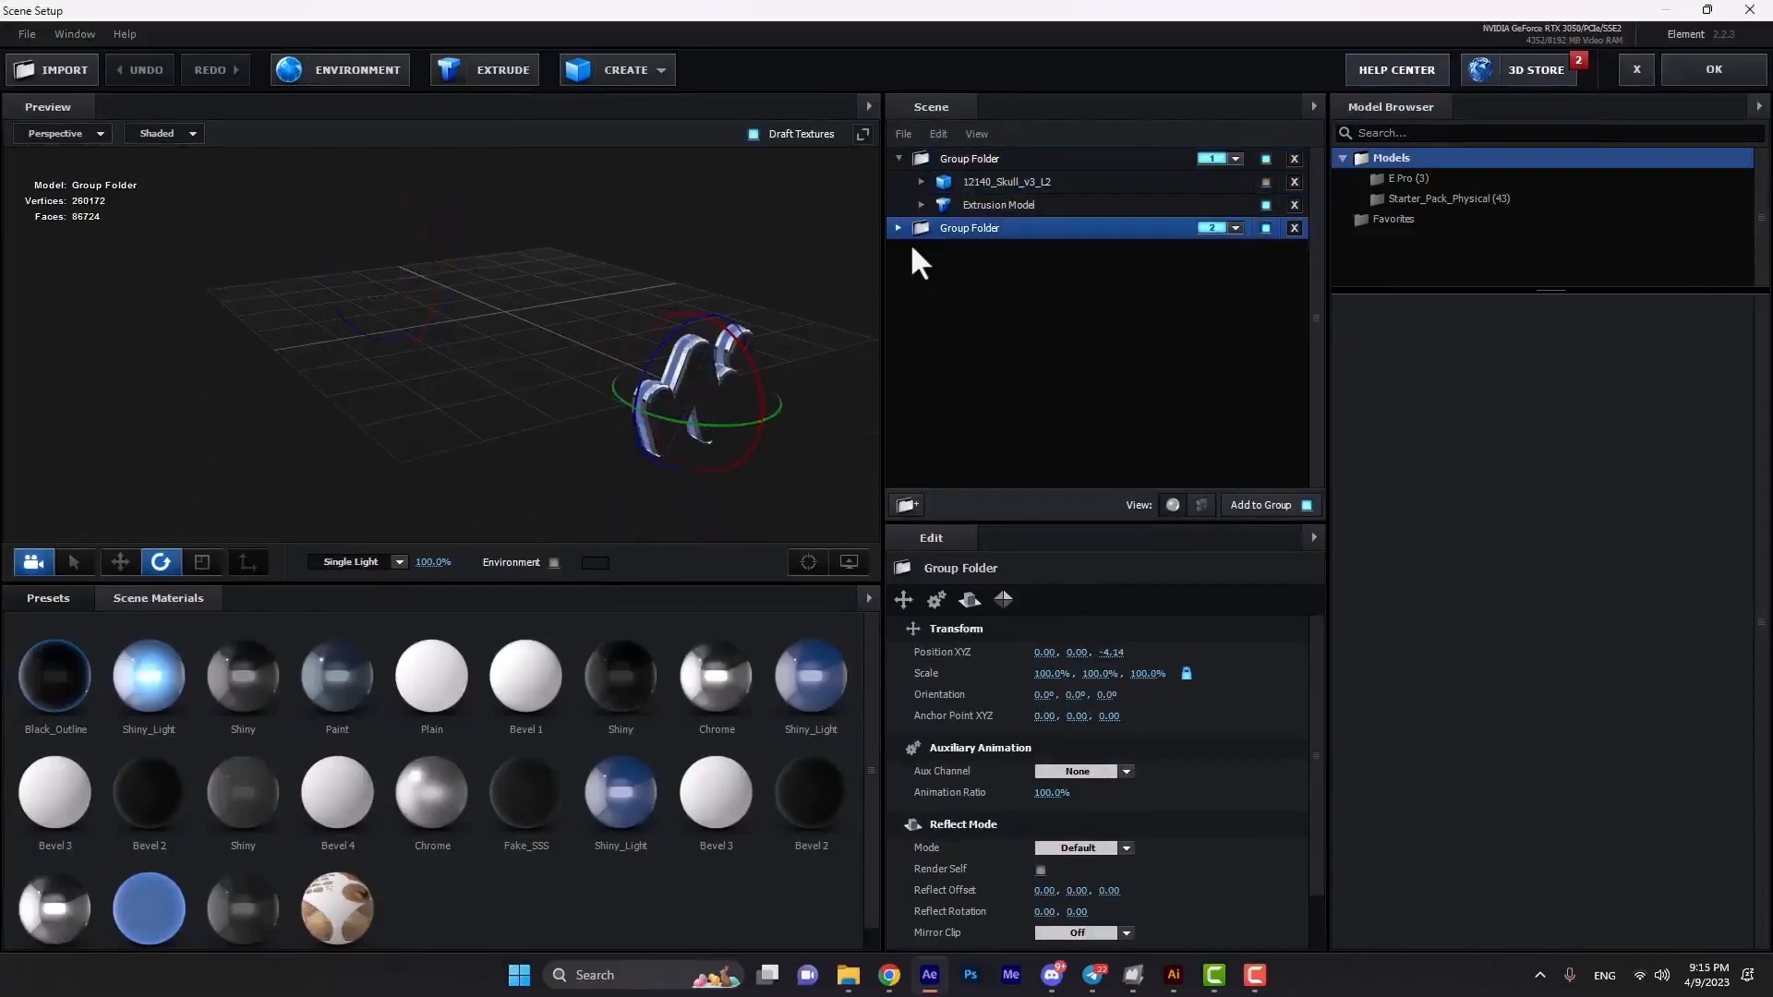
Expand the second group folder and apply the Bevel 21 preset from the E Pro bevels to its extrusion model.
click(899, 228)
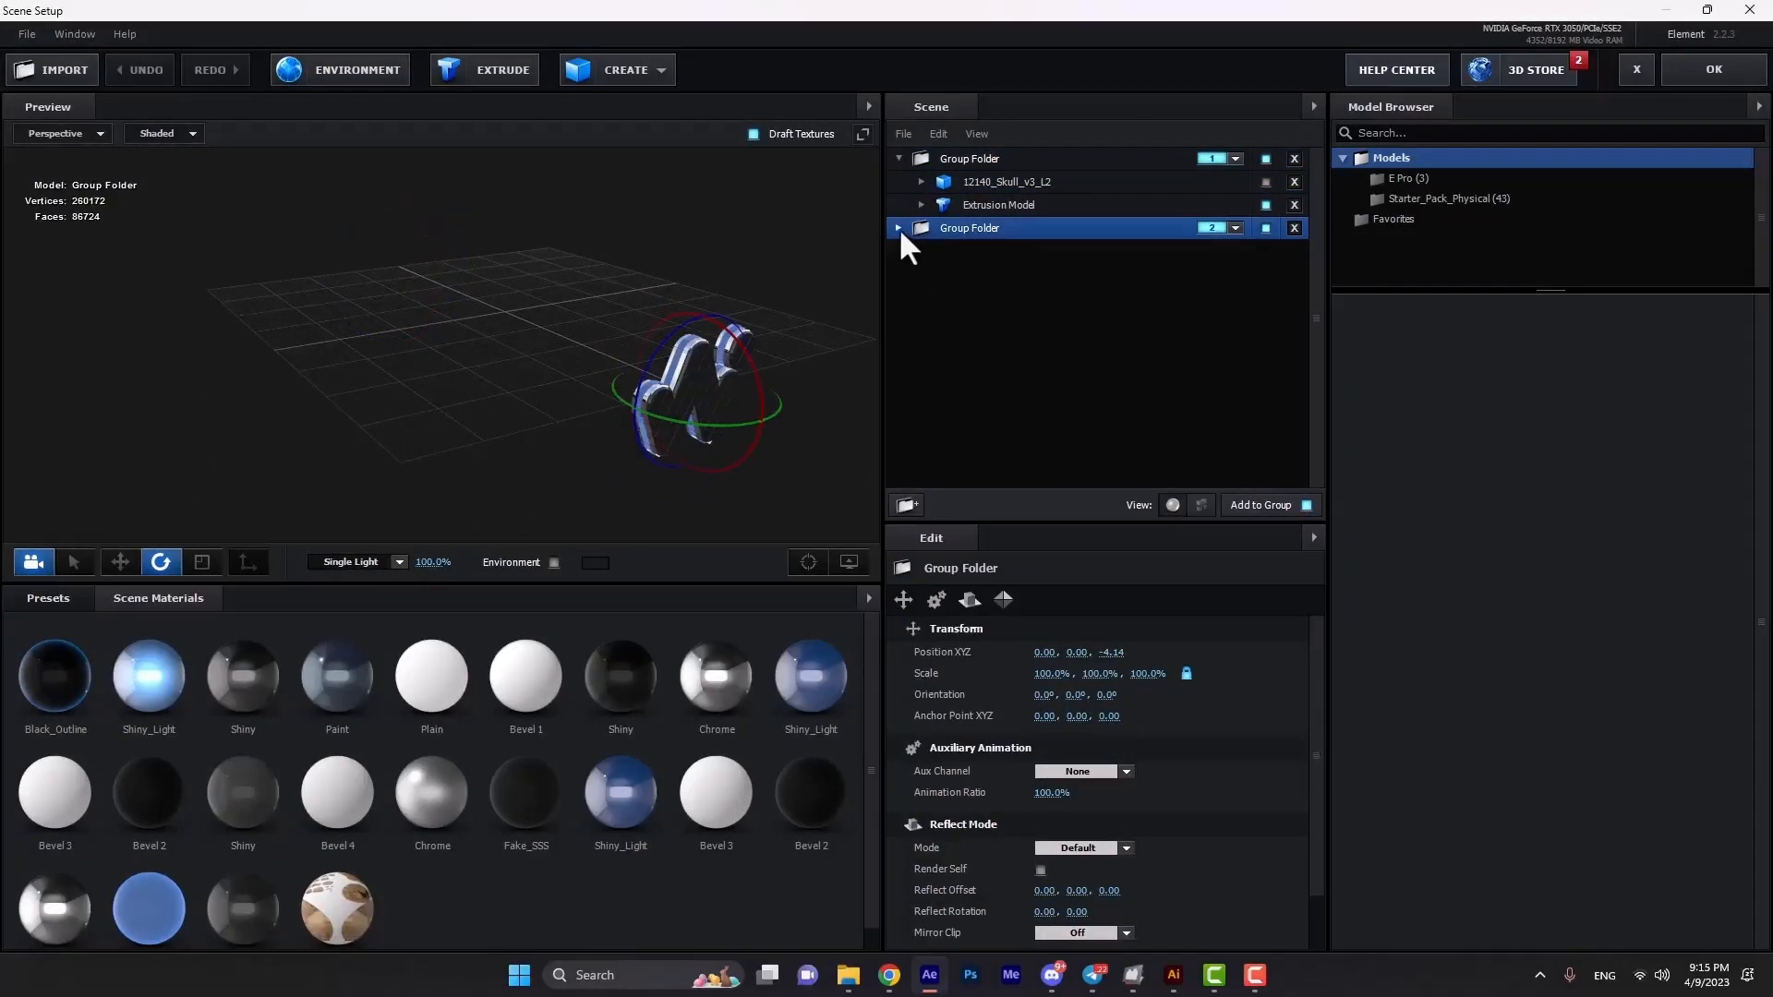
click(63, 658)
click(55, 625)
click(76, 665)
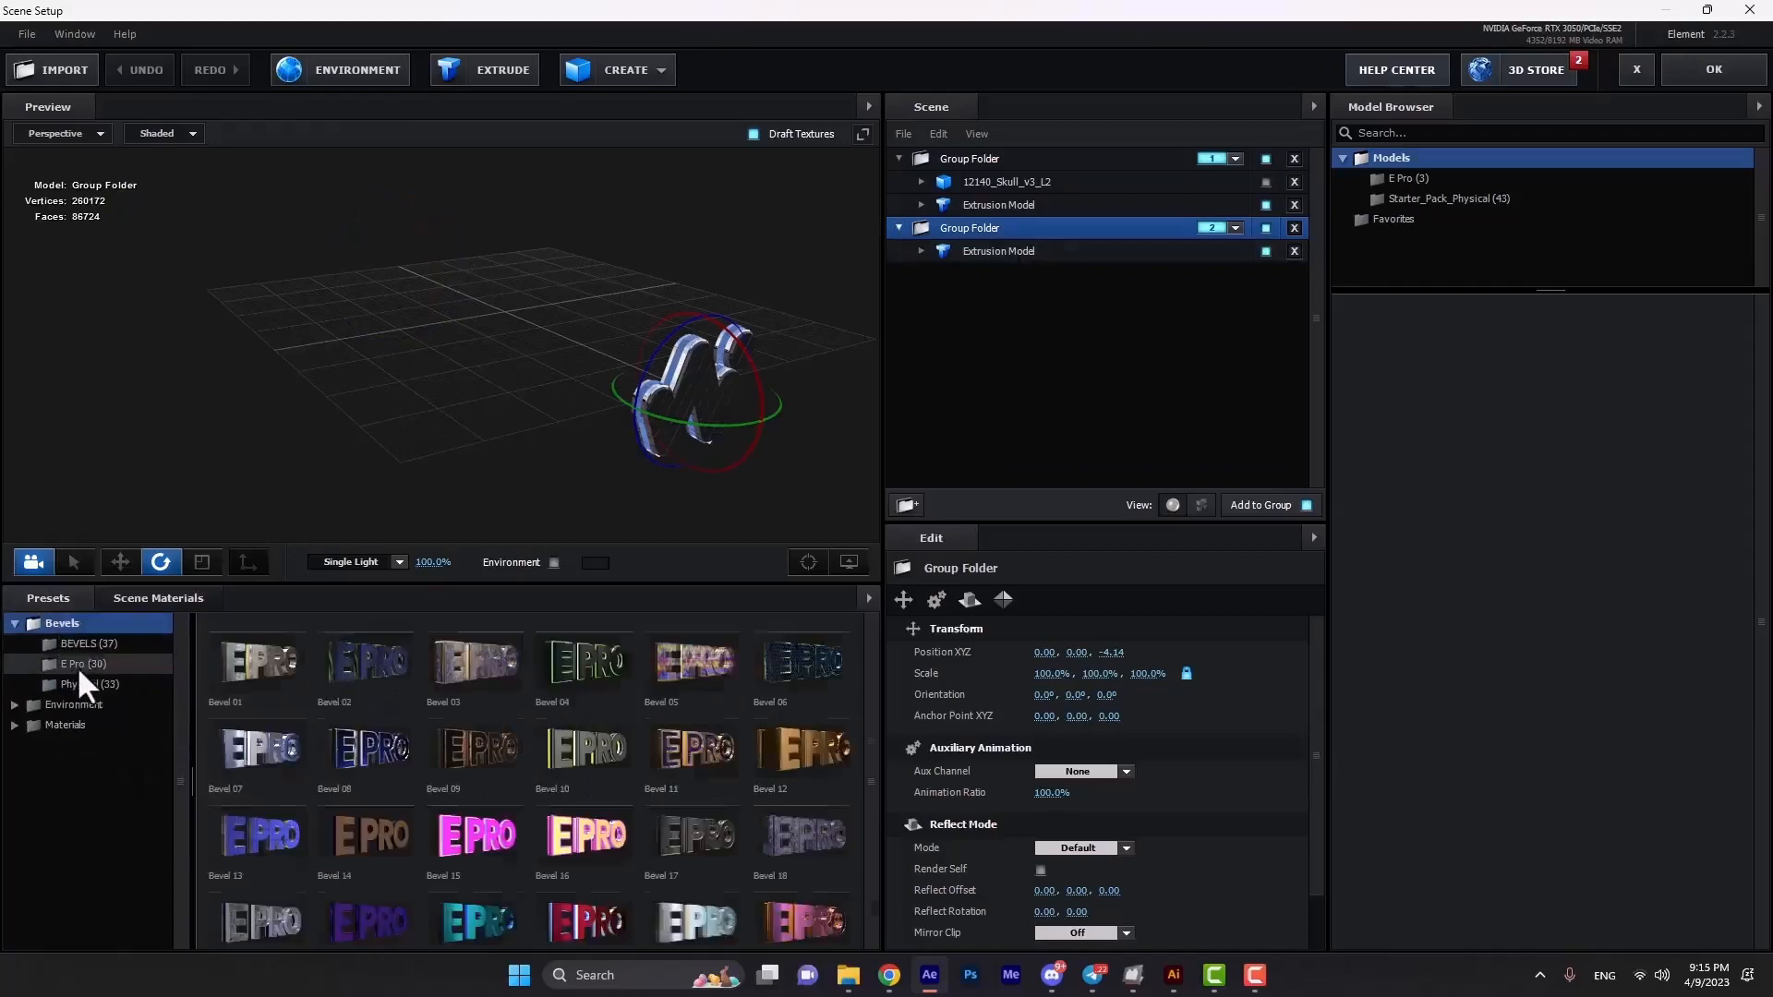
scroll(474, 794, down, 1)
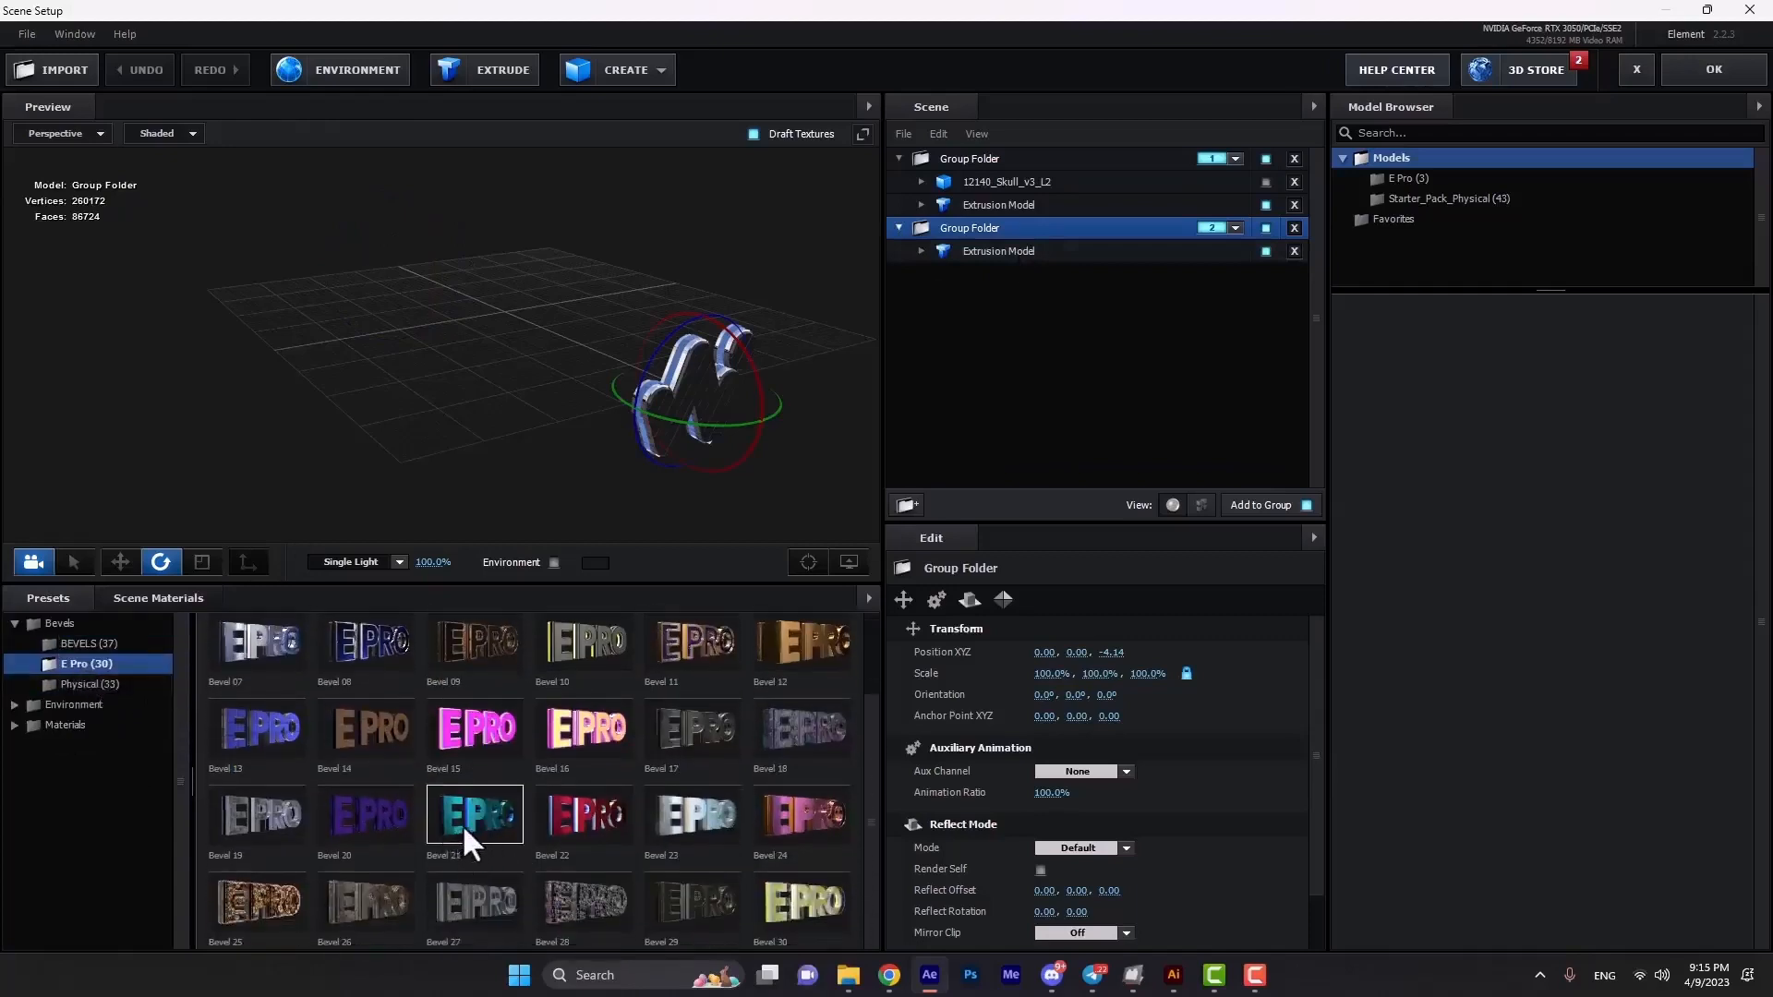
click(1000, 252)
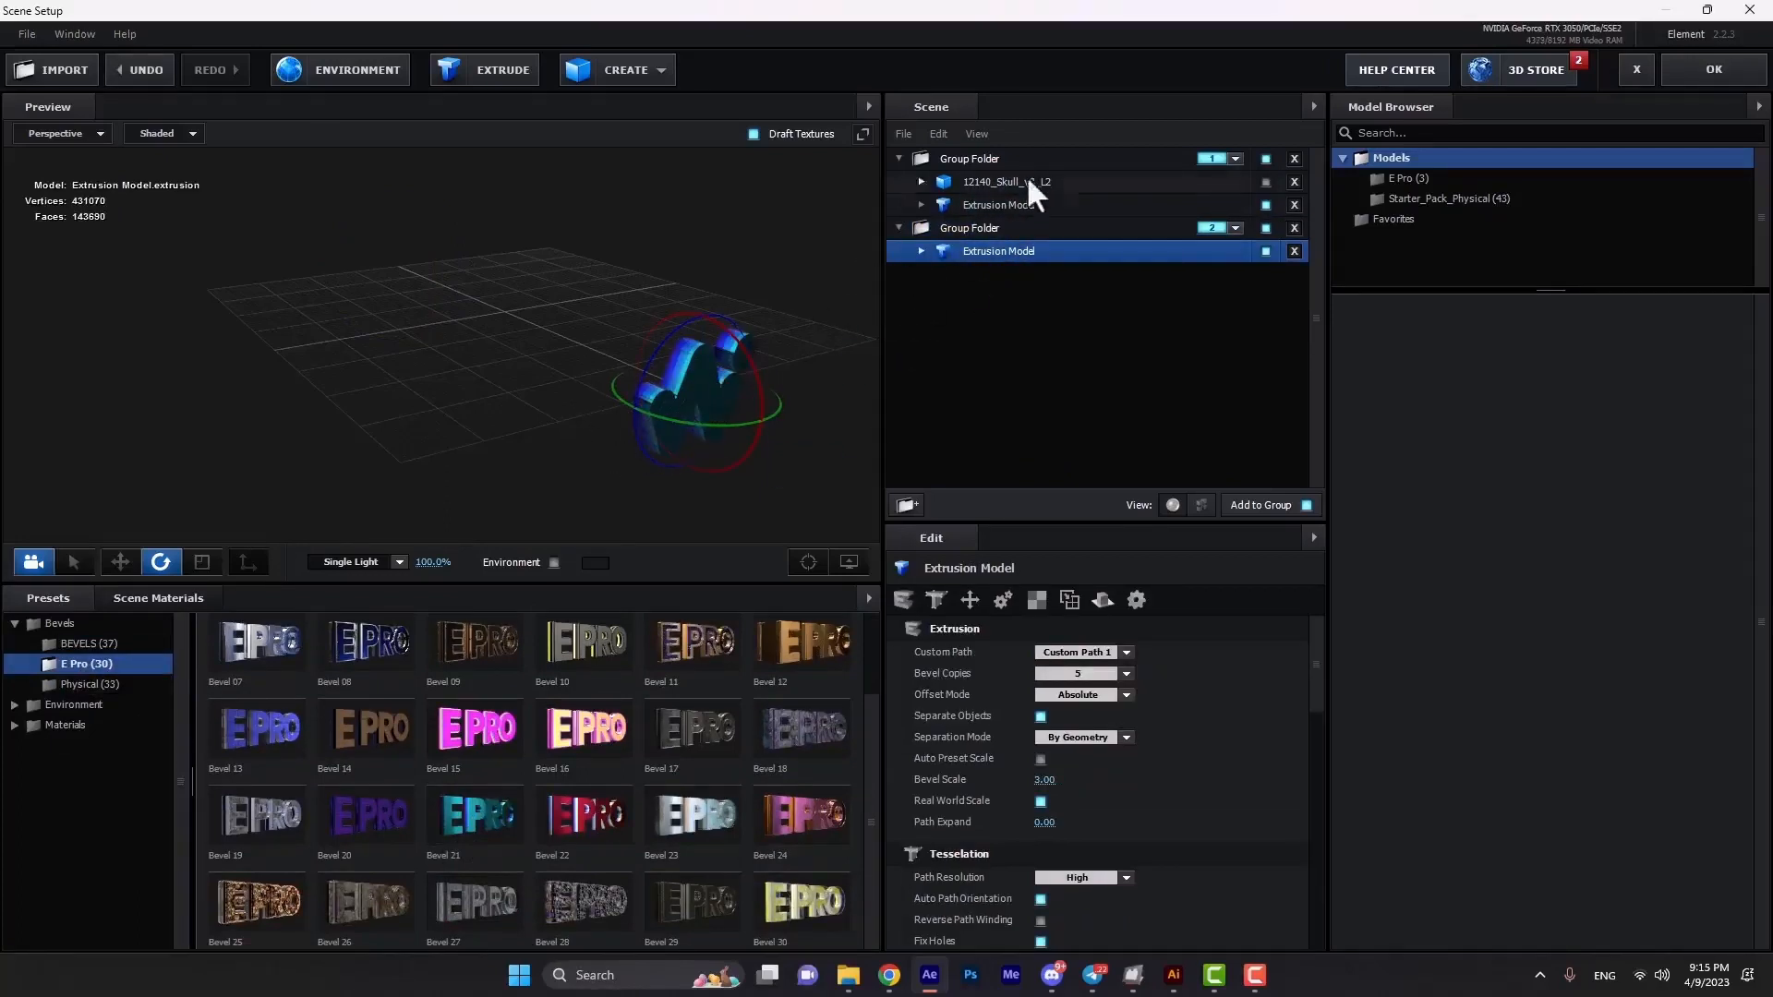
Select the extrusion model in the first group folder and create a new Default material among the scene materials.
click(993, 159)
scroll(395, 240, up, 5)
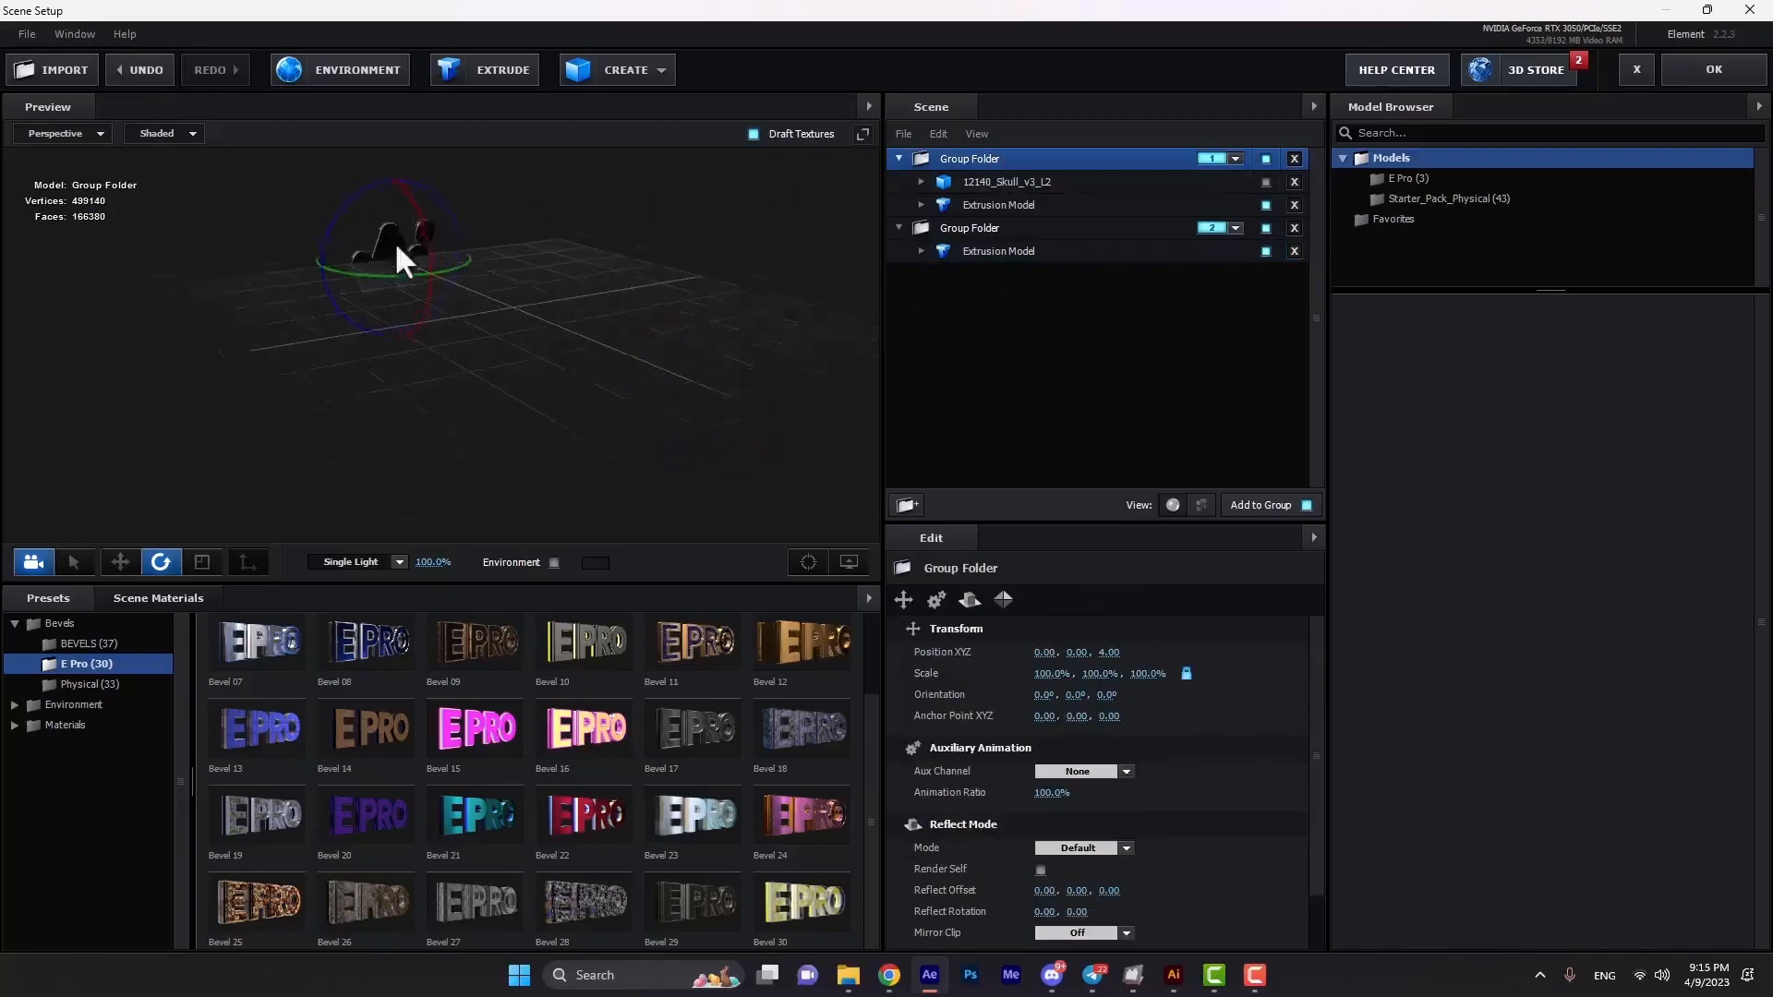
drag(383, 236, 663, 356)
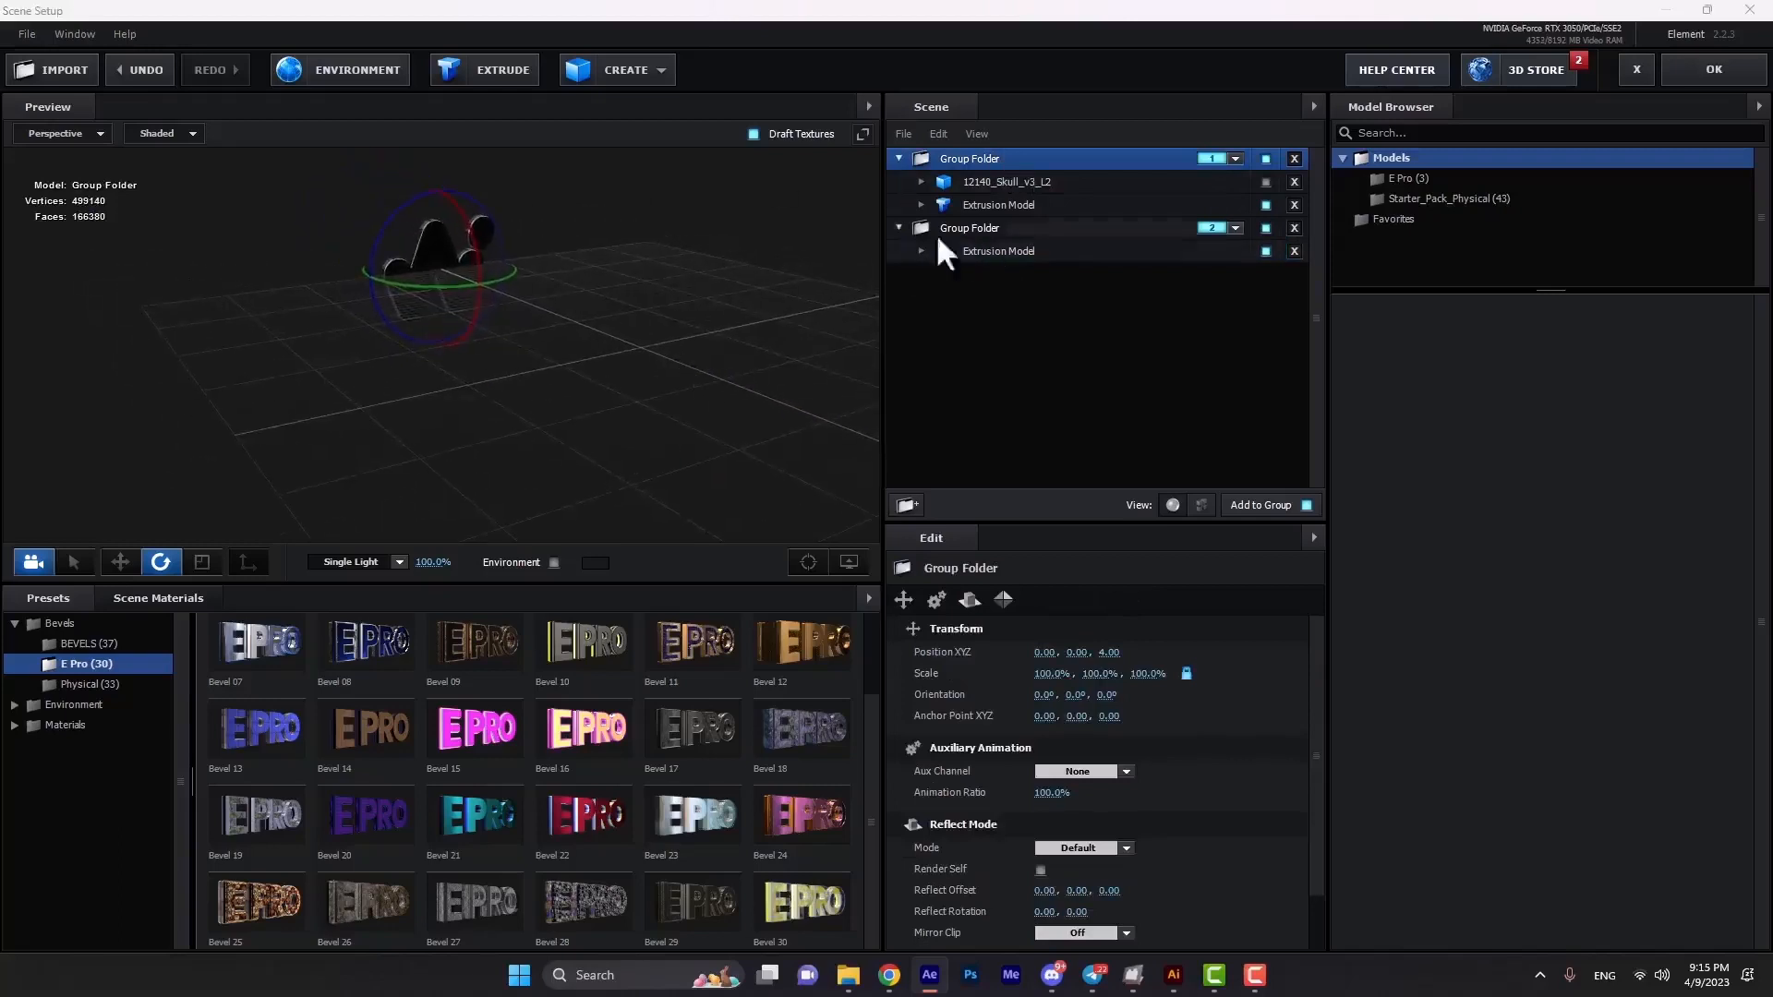
click(1027, 207)
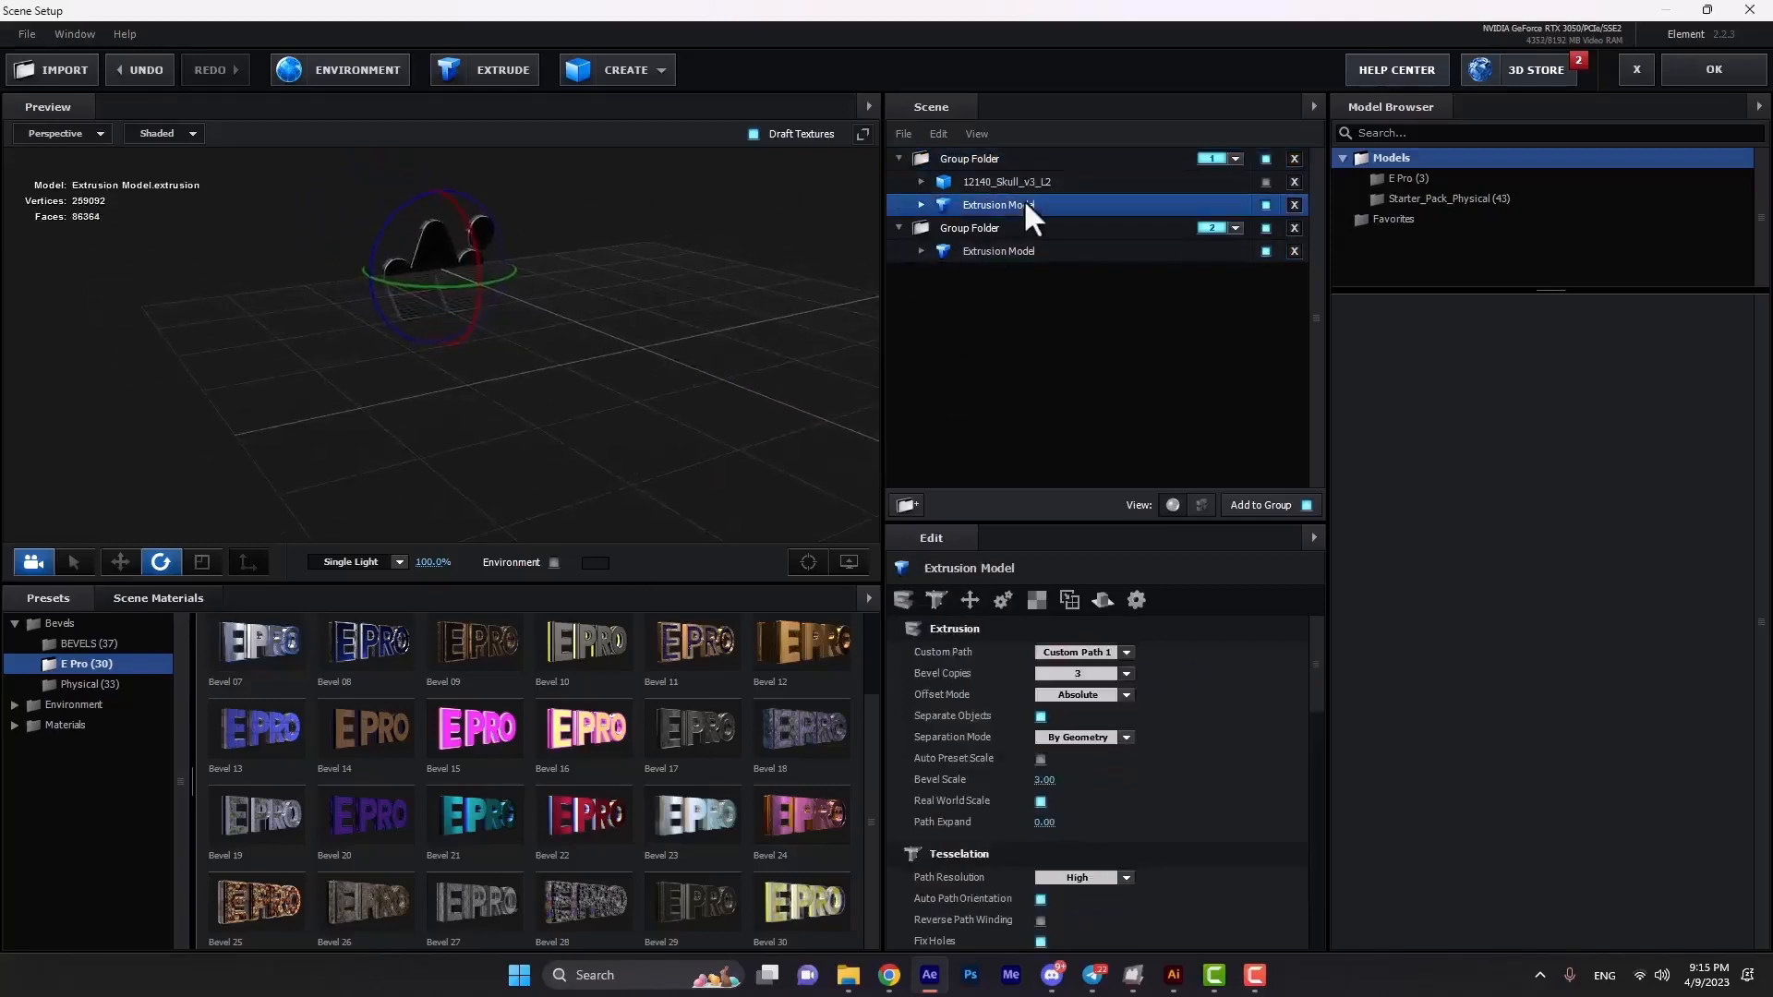
click(98, 594)
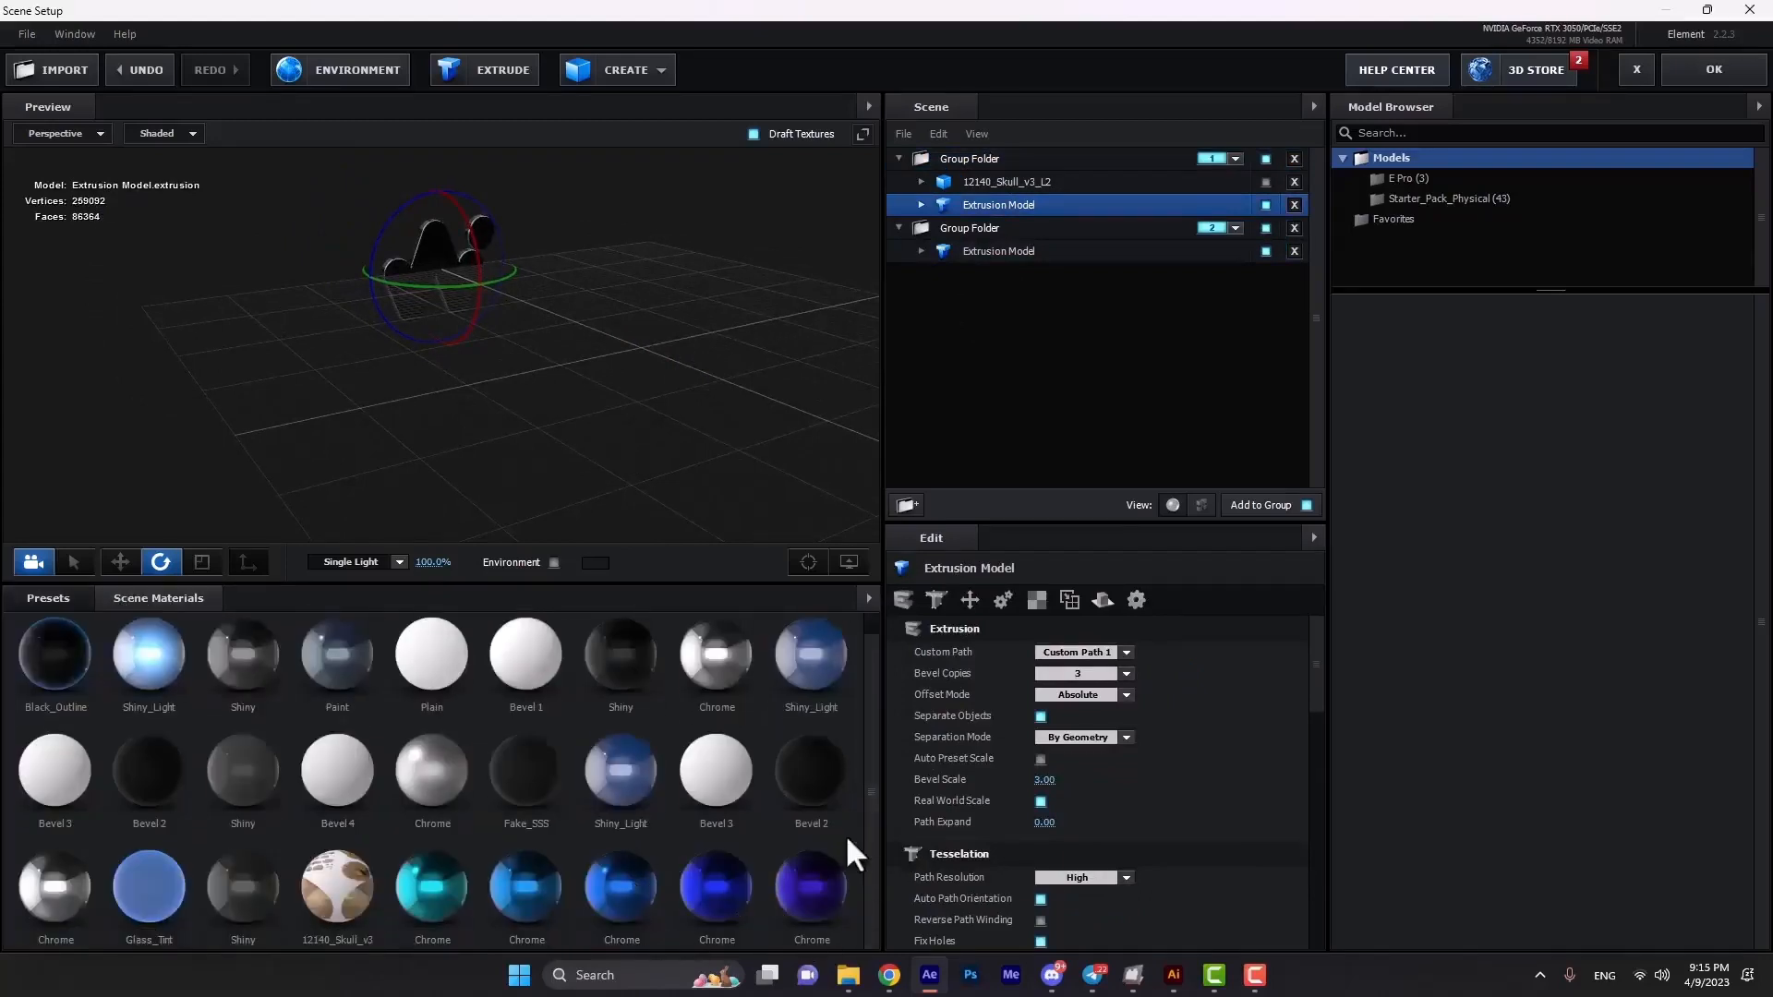
scroll(868, 842, down, 1)
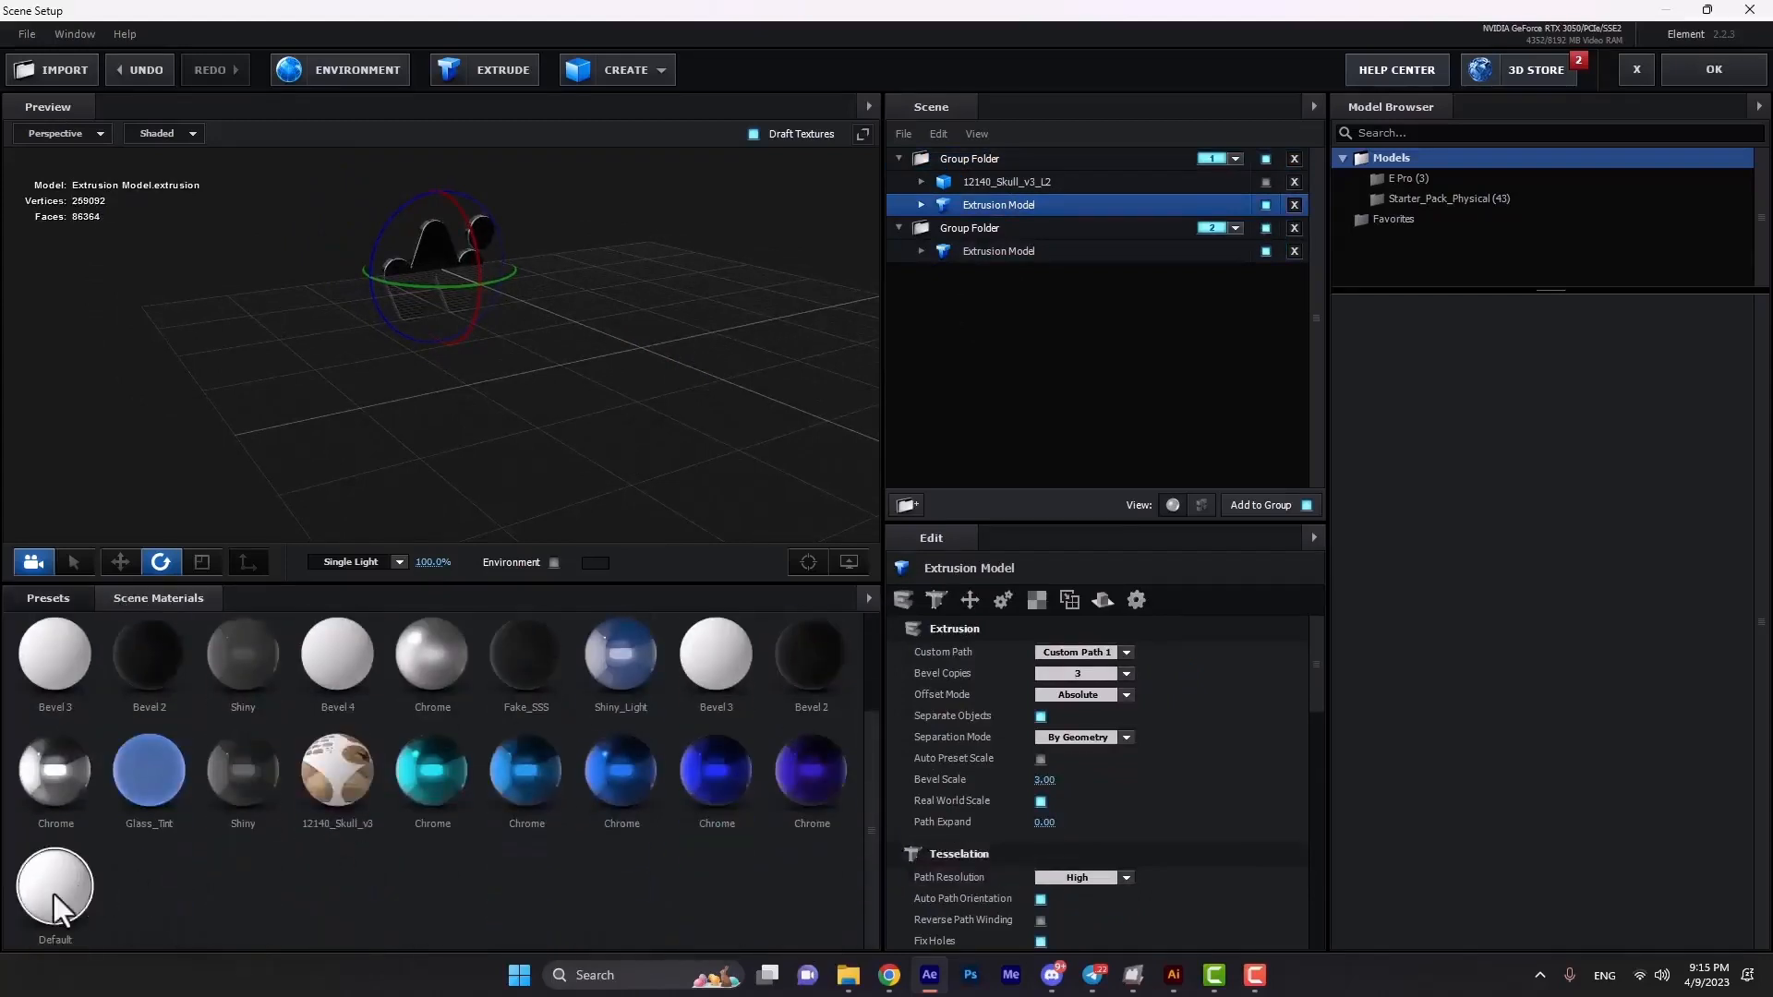
click(53, 894)
Replace the first Shiny bevel material of the first group's extrusion model with the Default material.
click(922, 204)
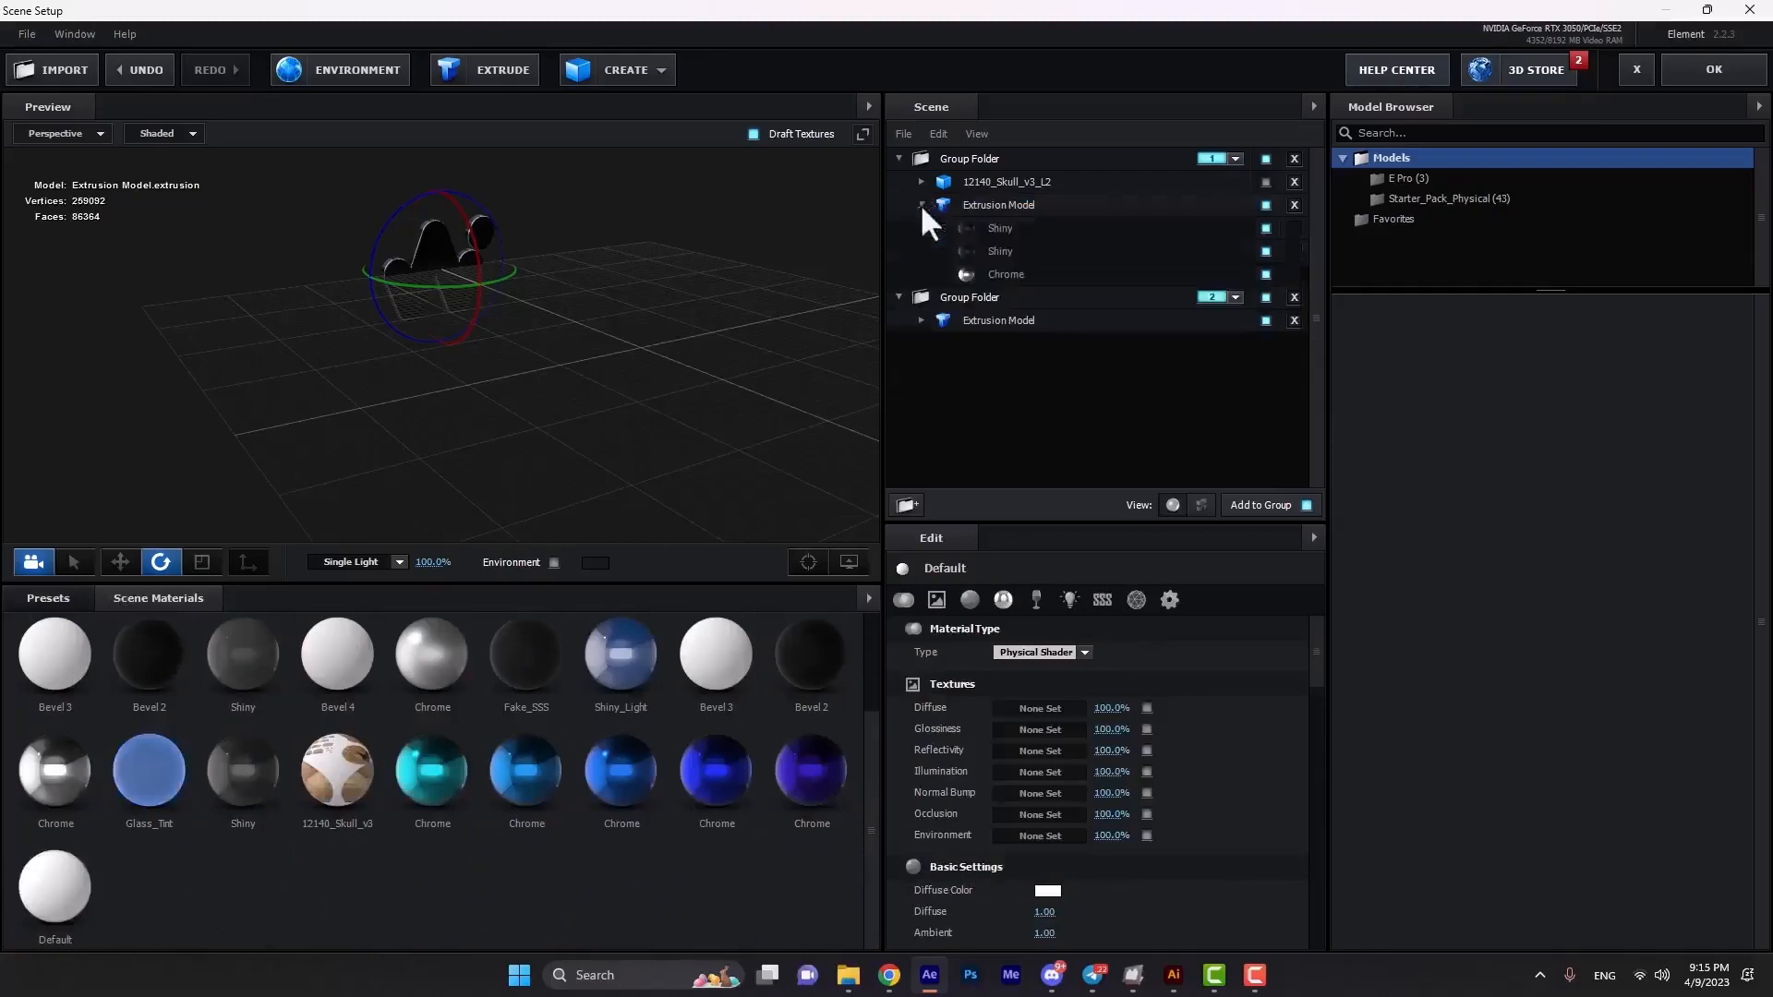
click(992, 229)
scroll(410, 251, up, 4)
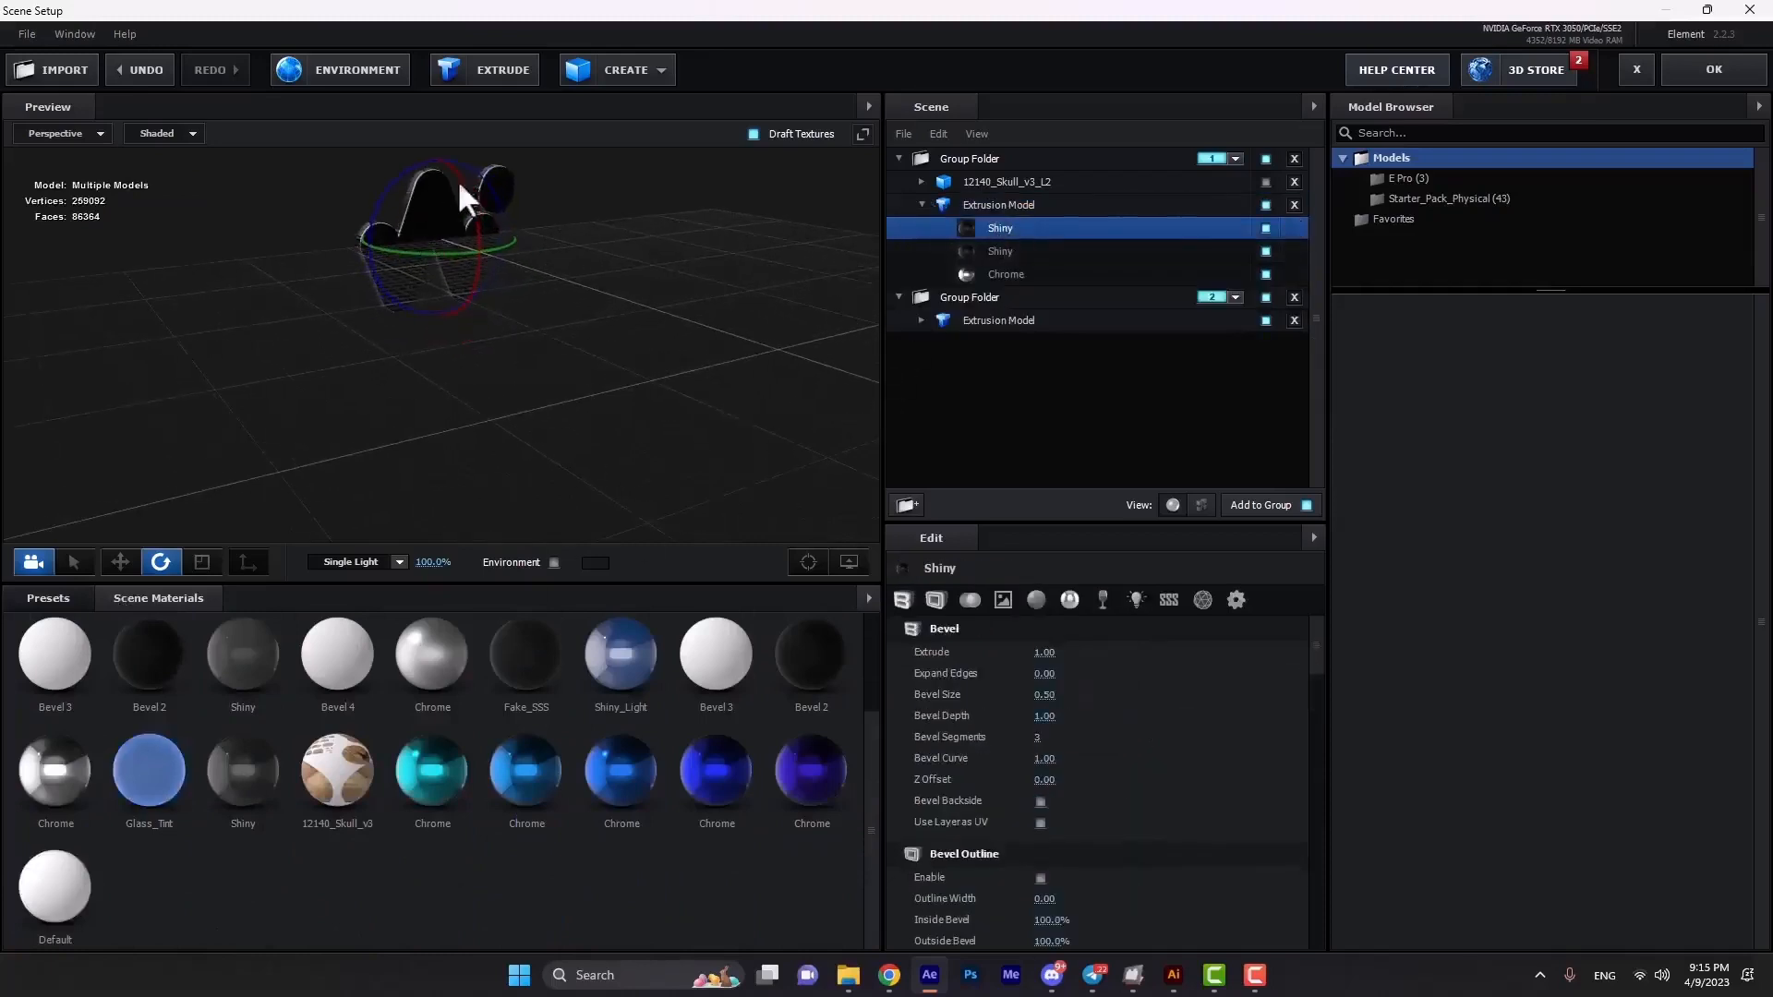
drag(52, 883, 999, 229)
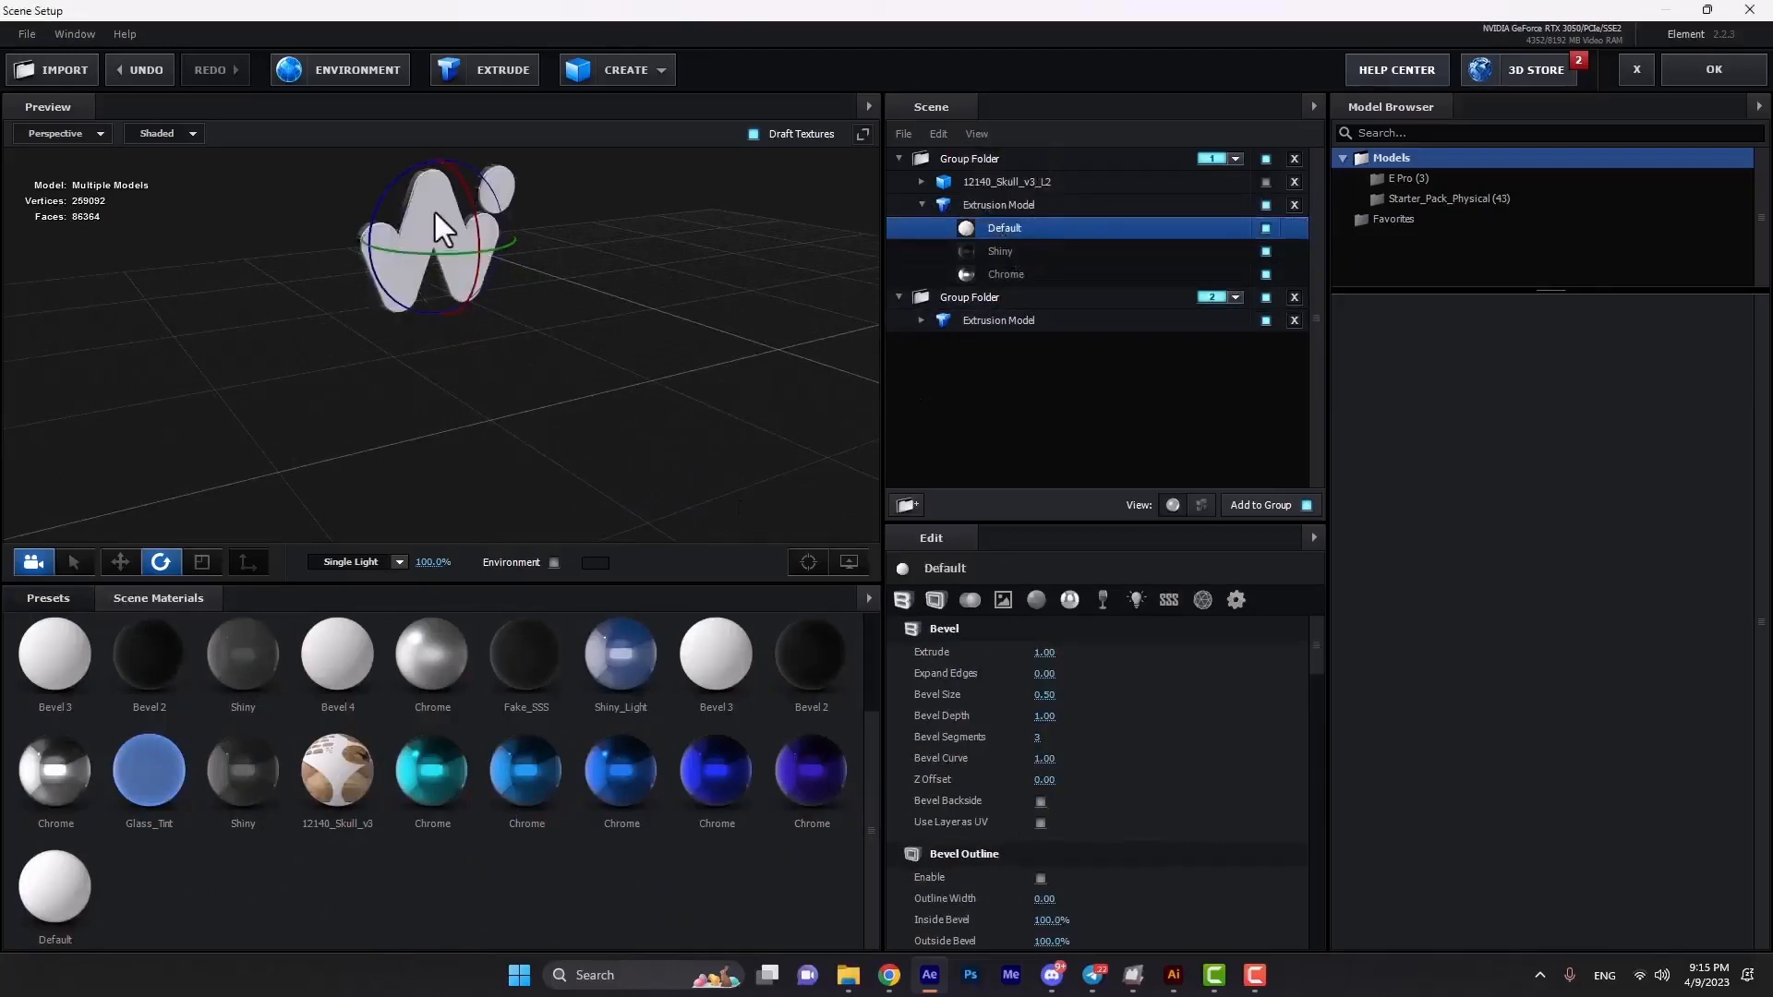
Load Logo.png from the gradient-ai-logos-collection.jpg folder as the Default material's diffuse texture.
scroll(1183, 739, down, 5)
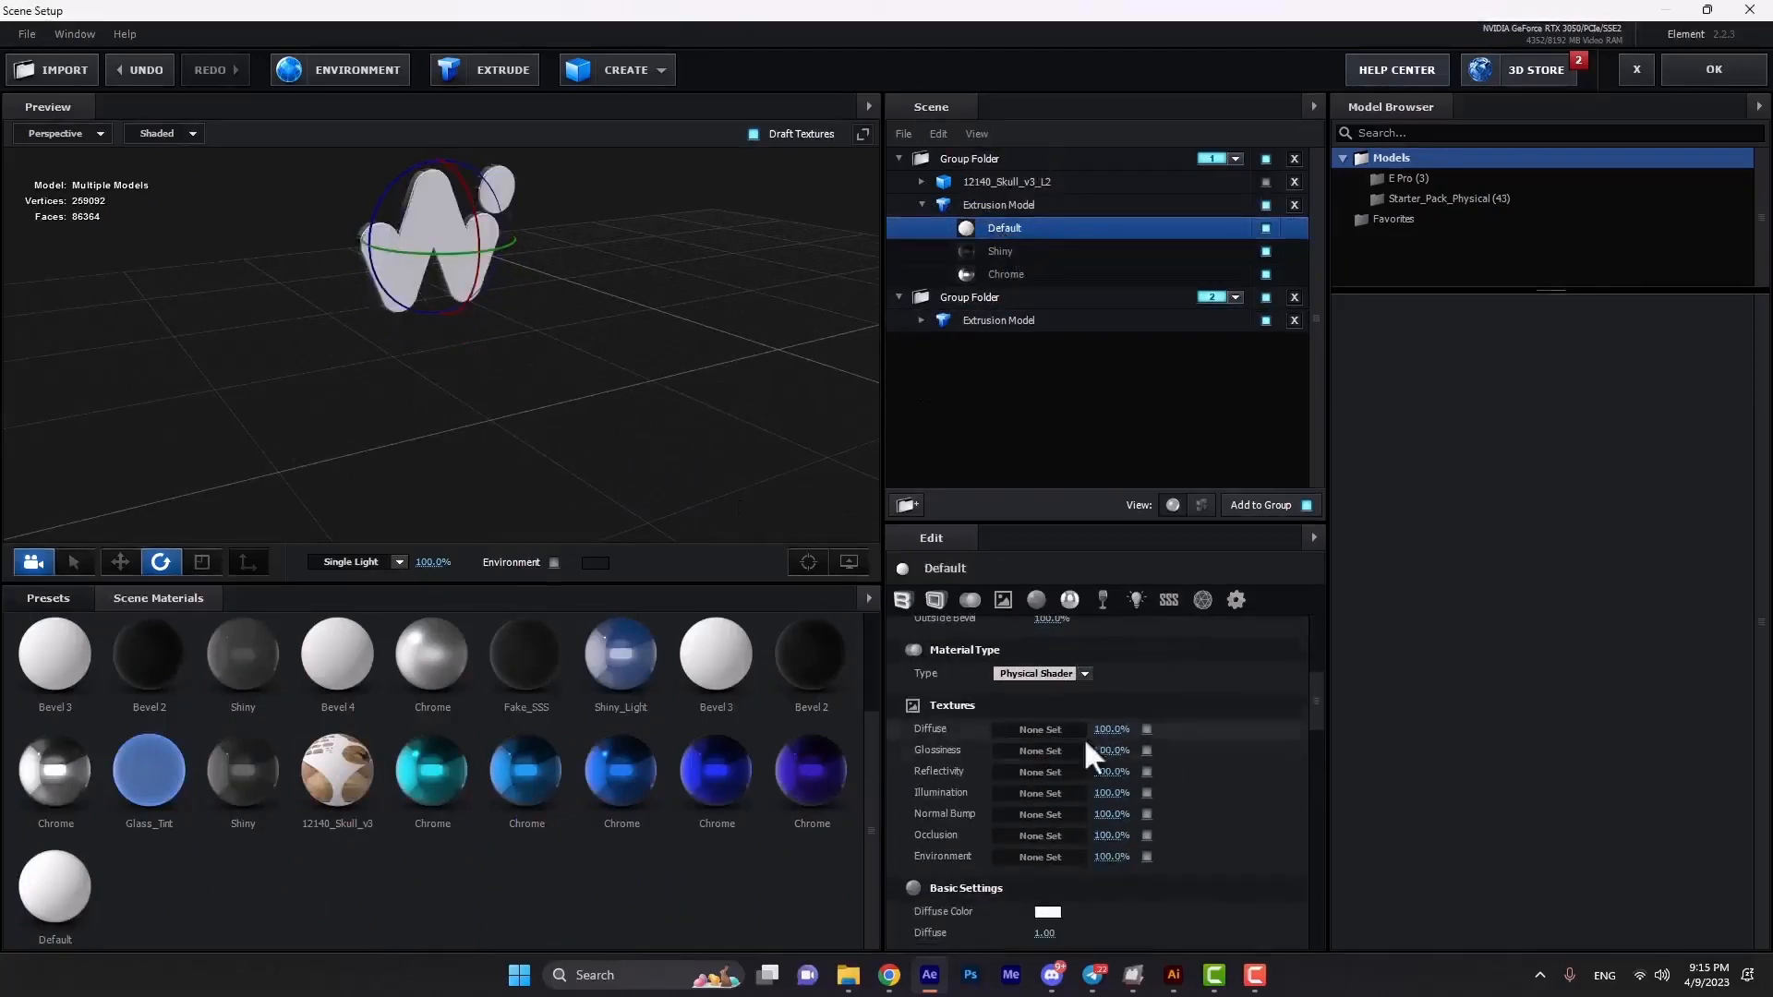
click(1040, 730)
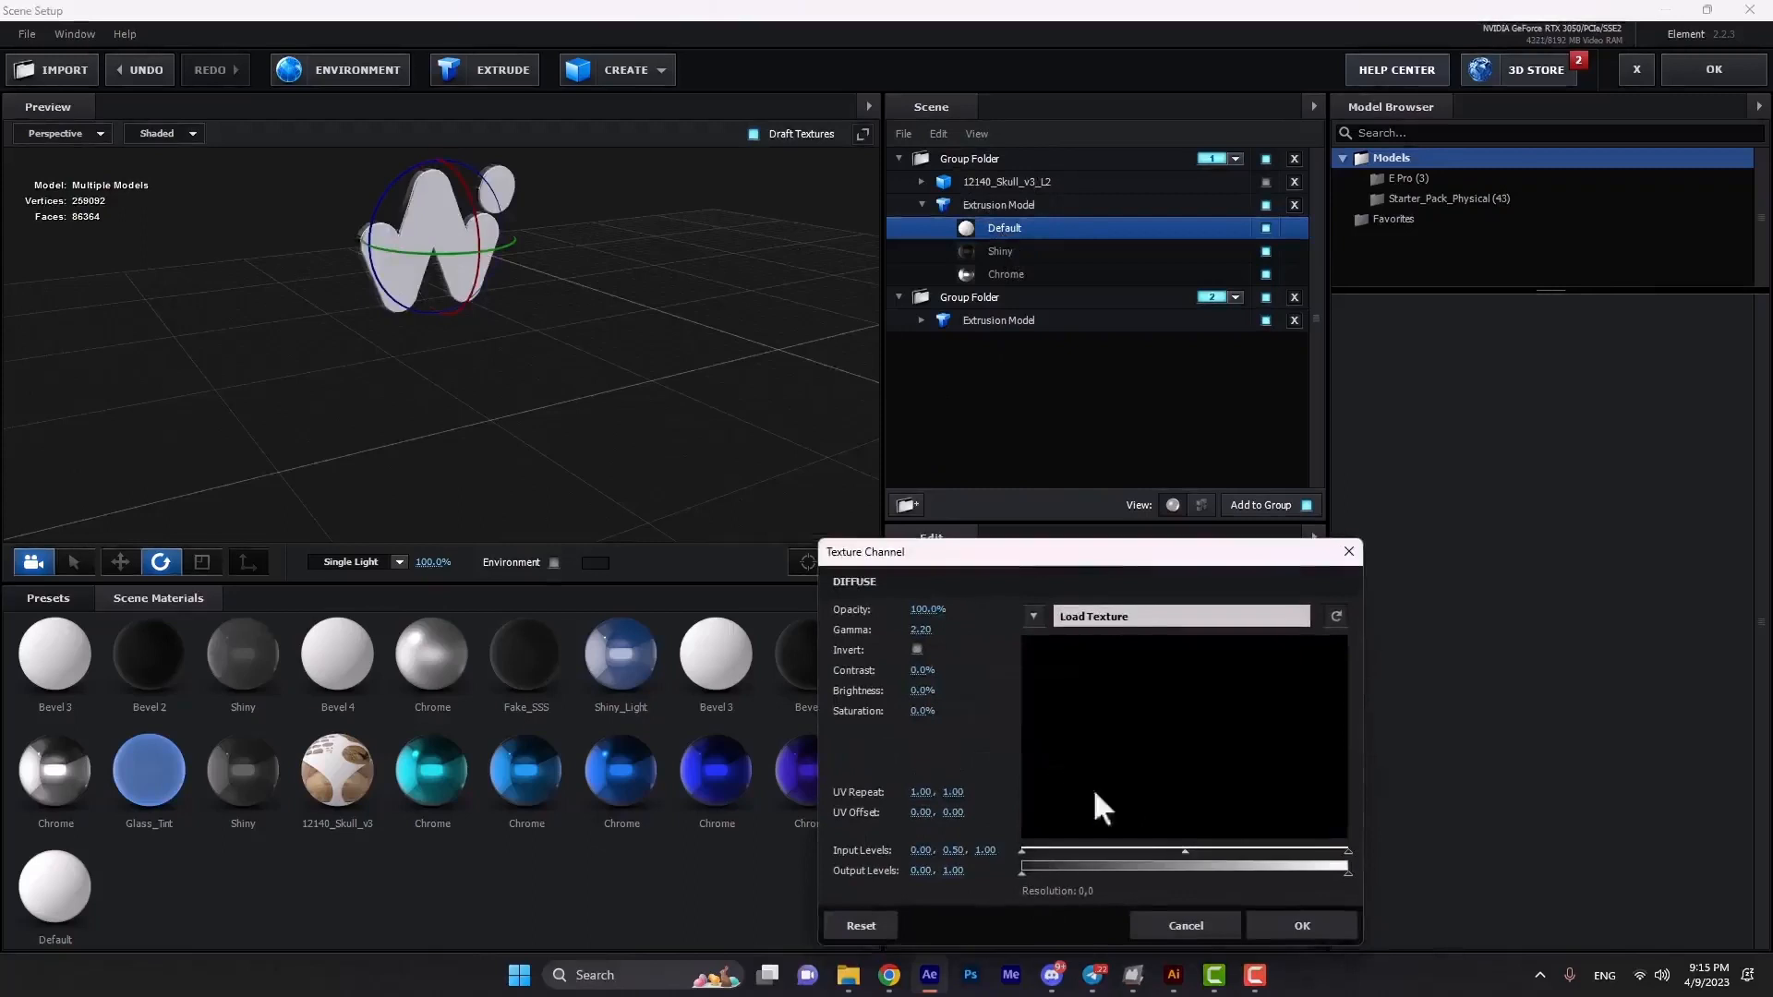
click(1090, 616)
key(ctrl+v)
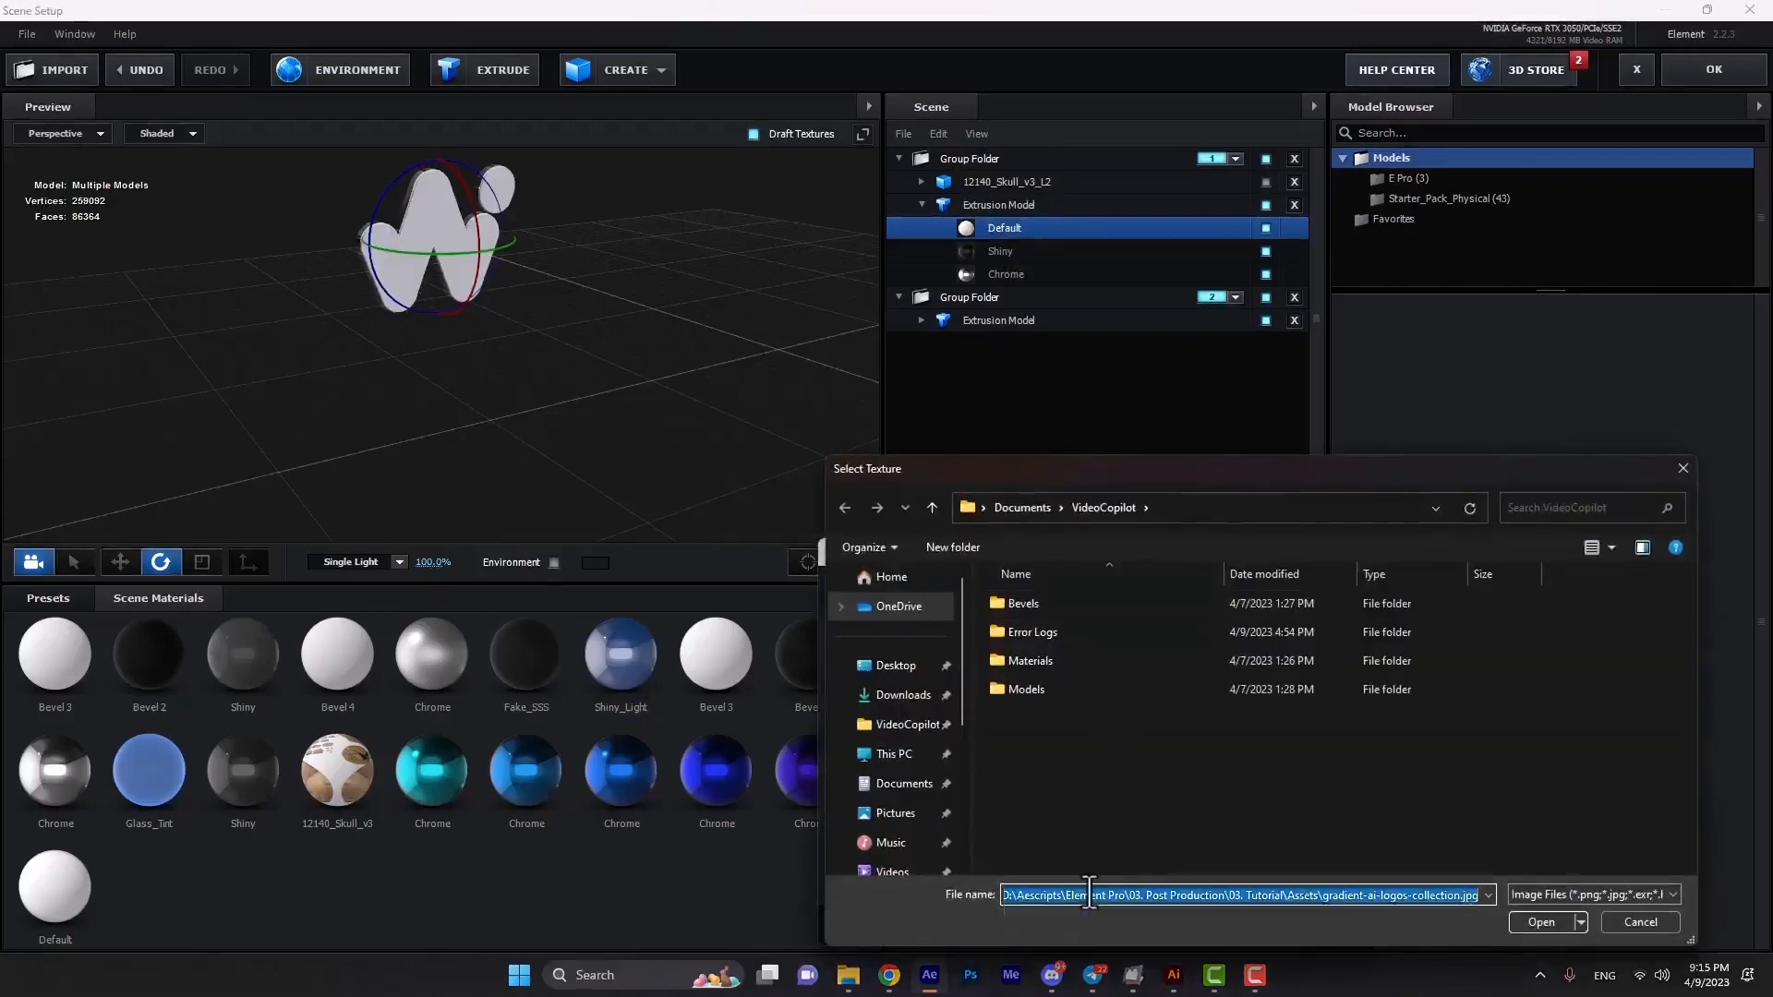
key(Return)
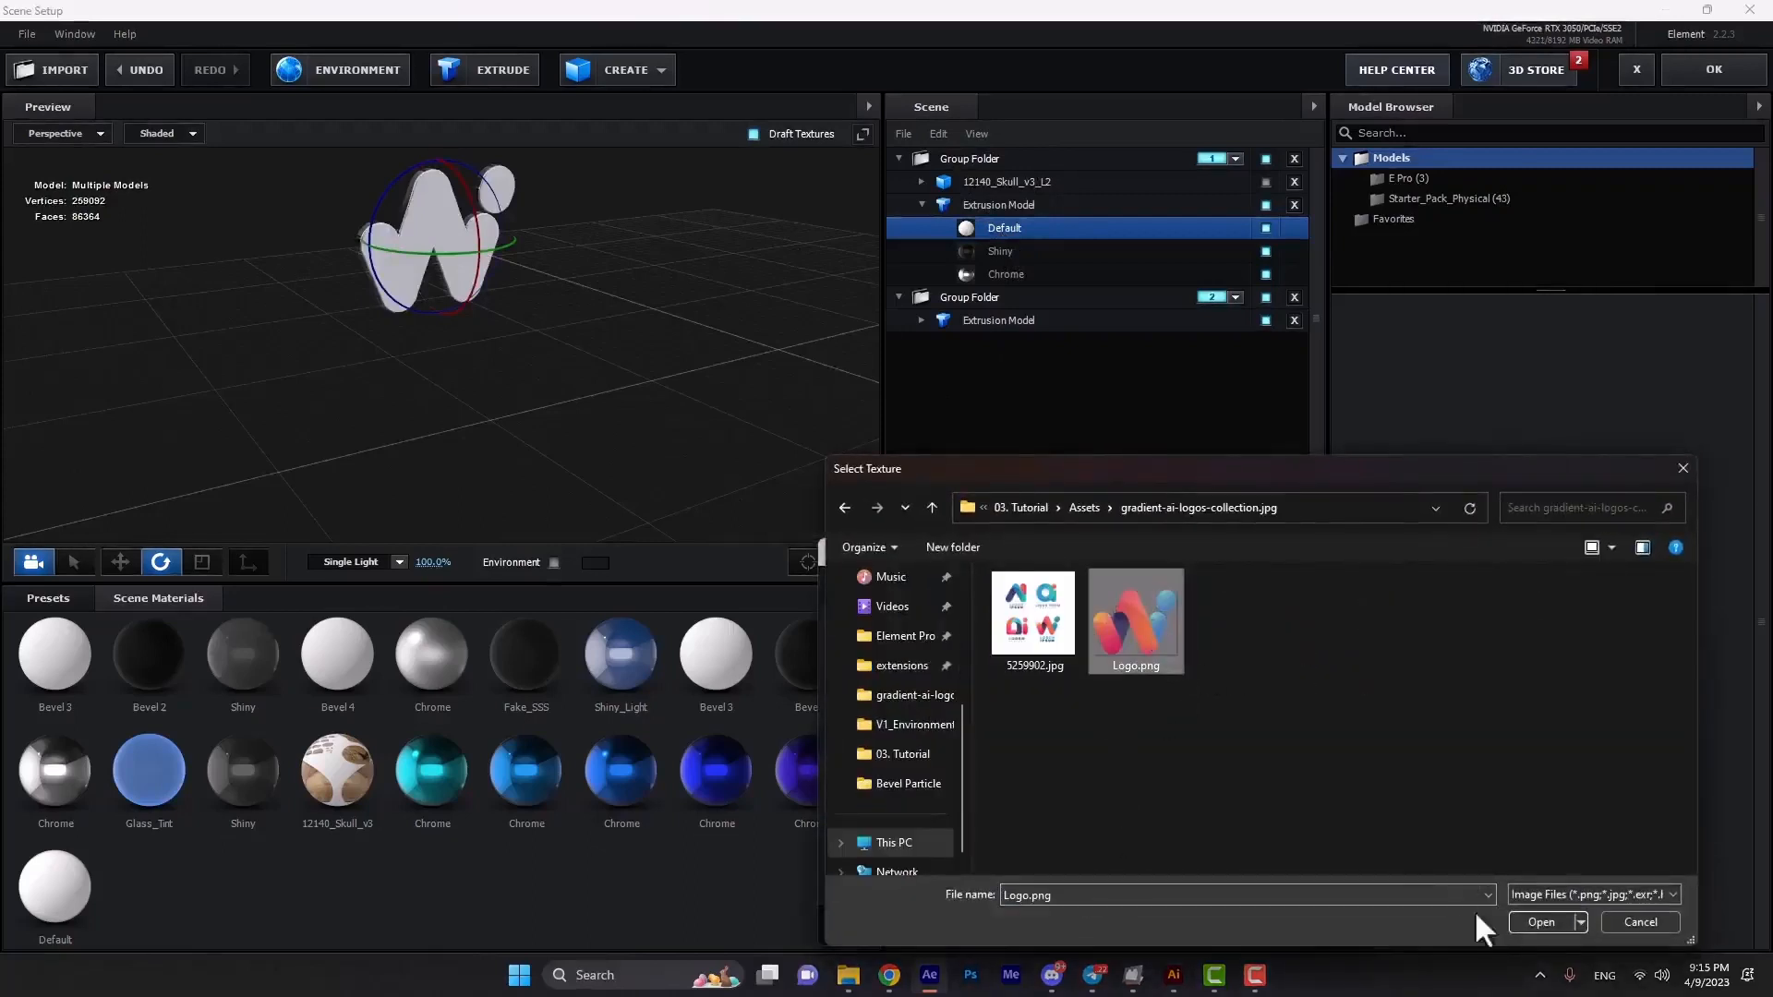
click(1540, 920)
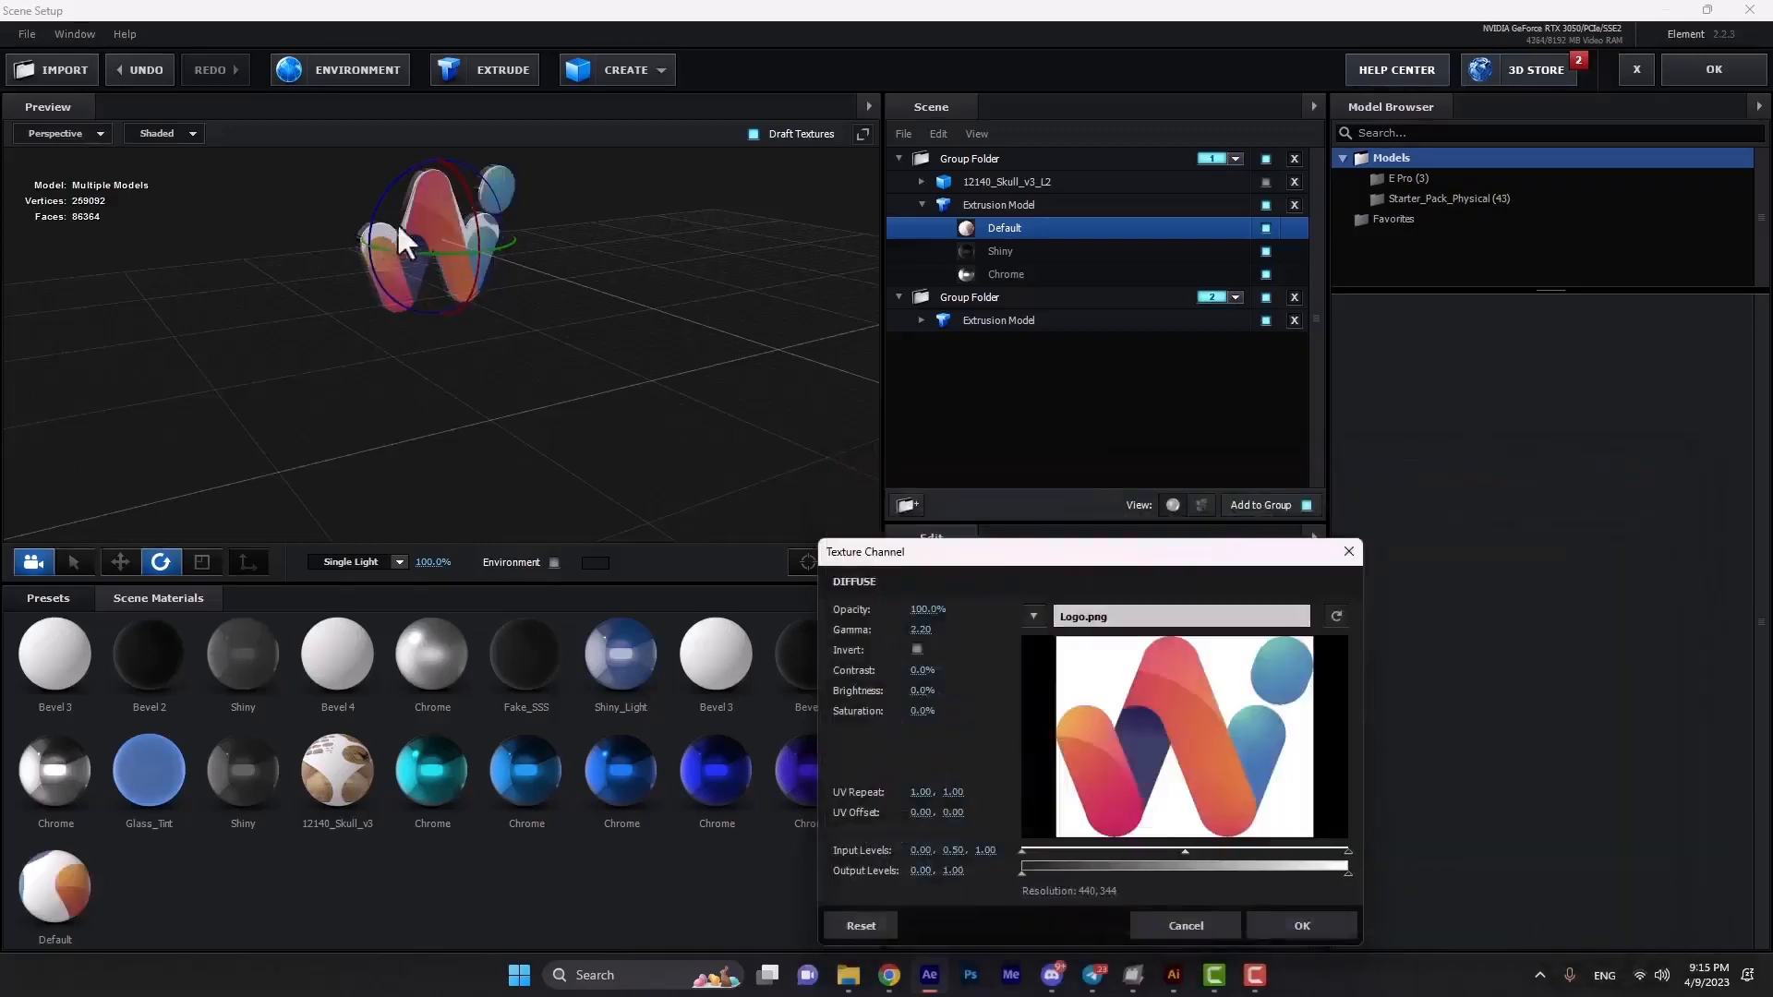
Set the logo texture's vertical UV offset to 0.07 and vertical UV repeat to 1, and accept the texture settings.
drag(954, 815, 961, 800)
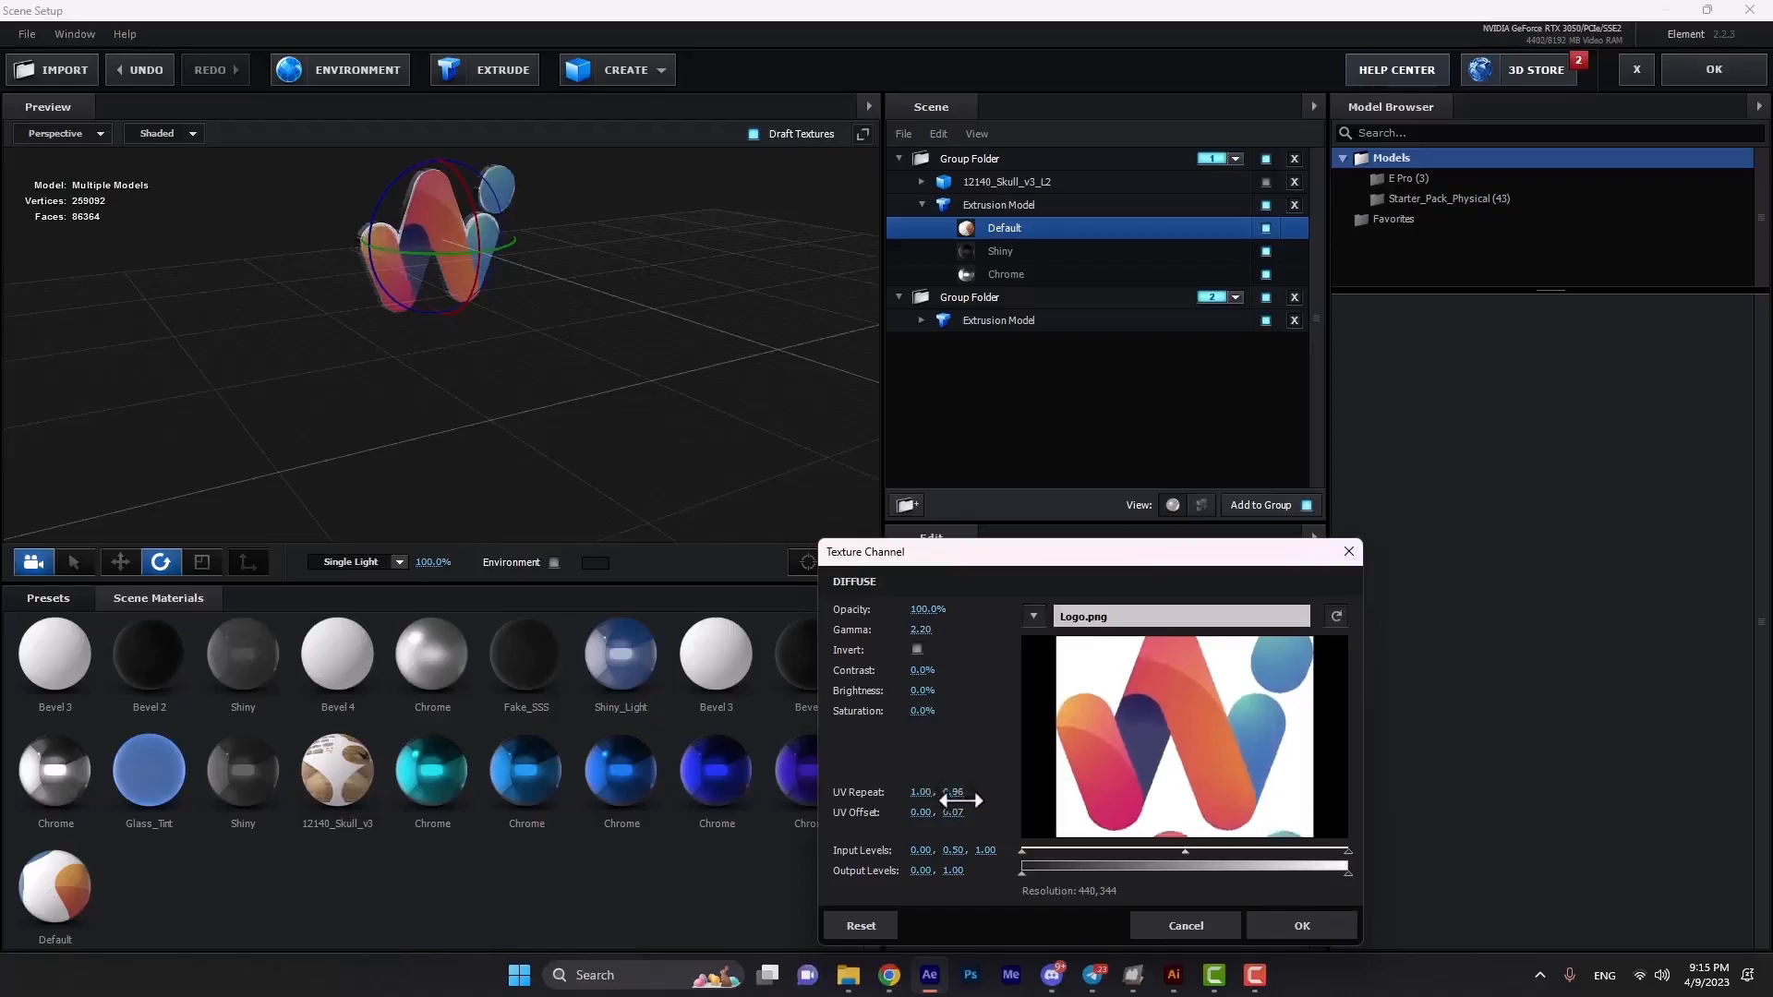
text(1)
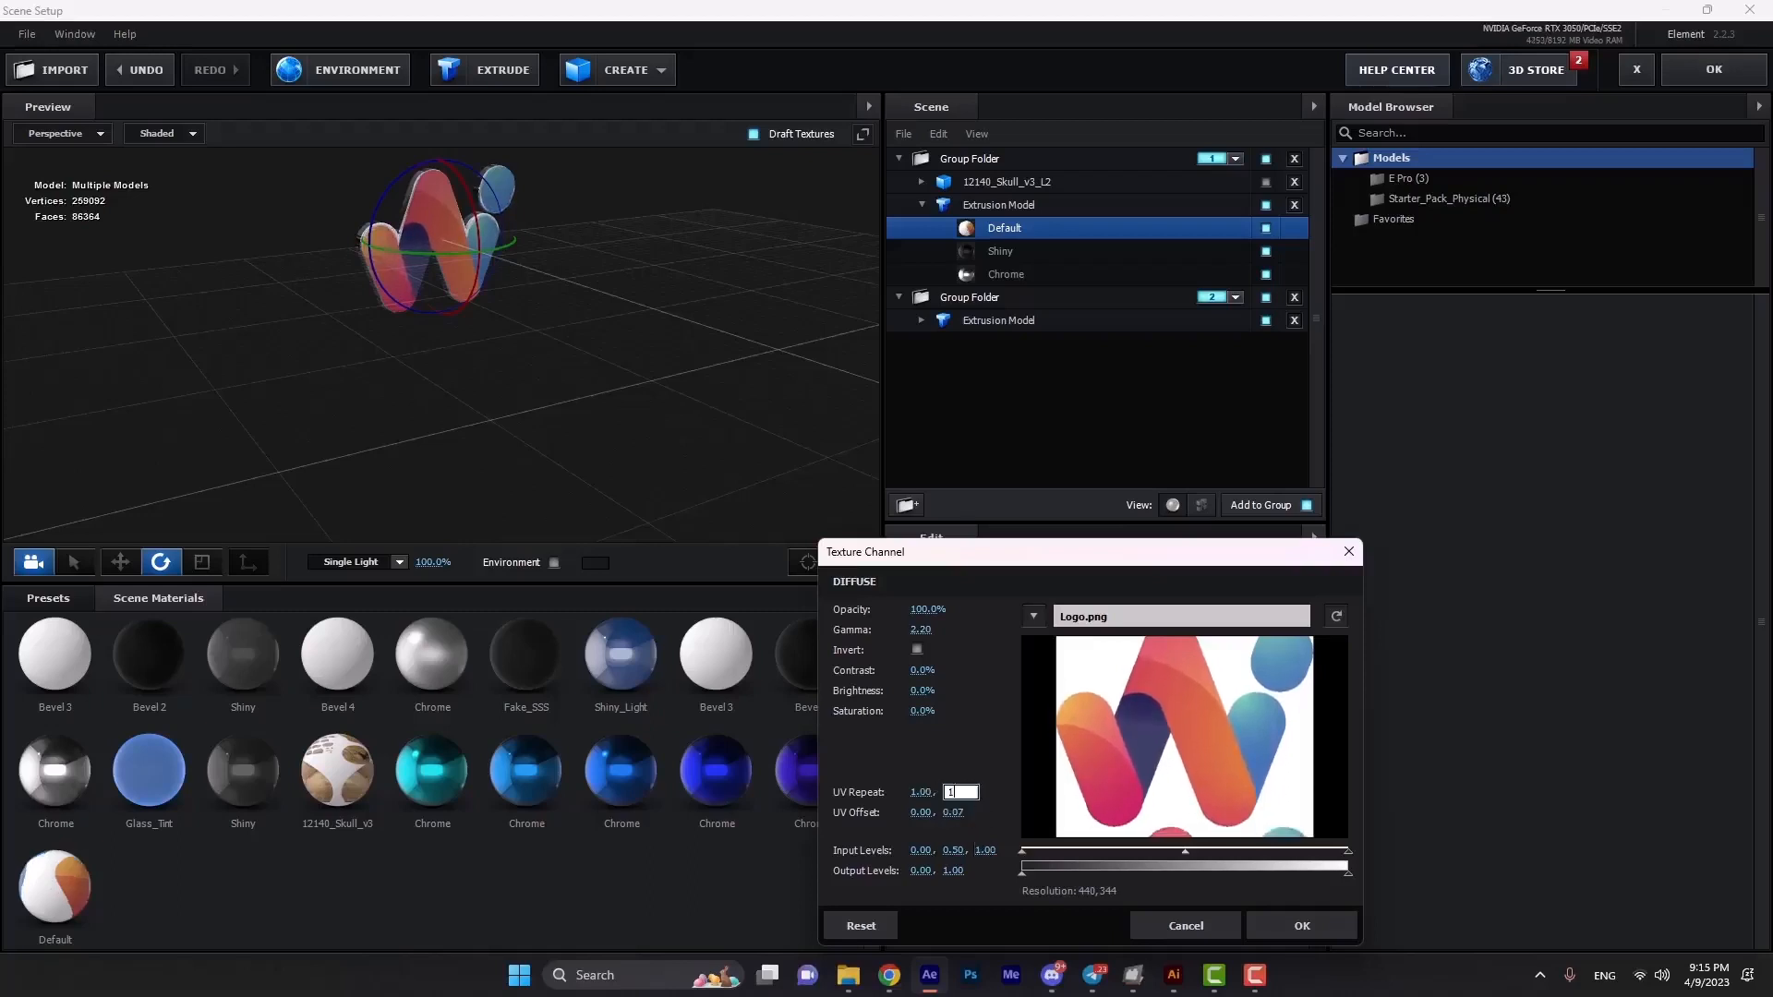
key(Return)
click(1302, 925)
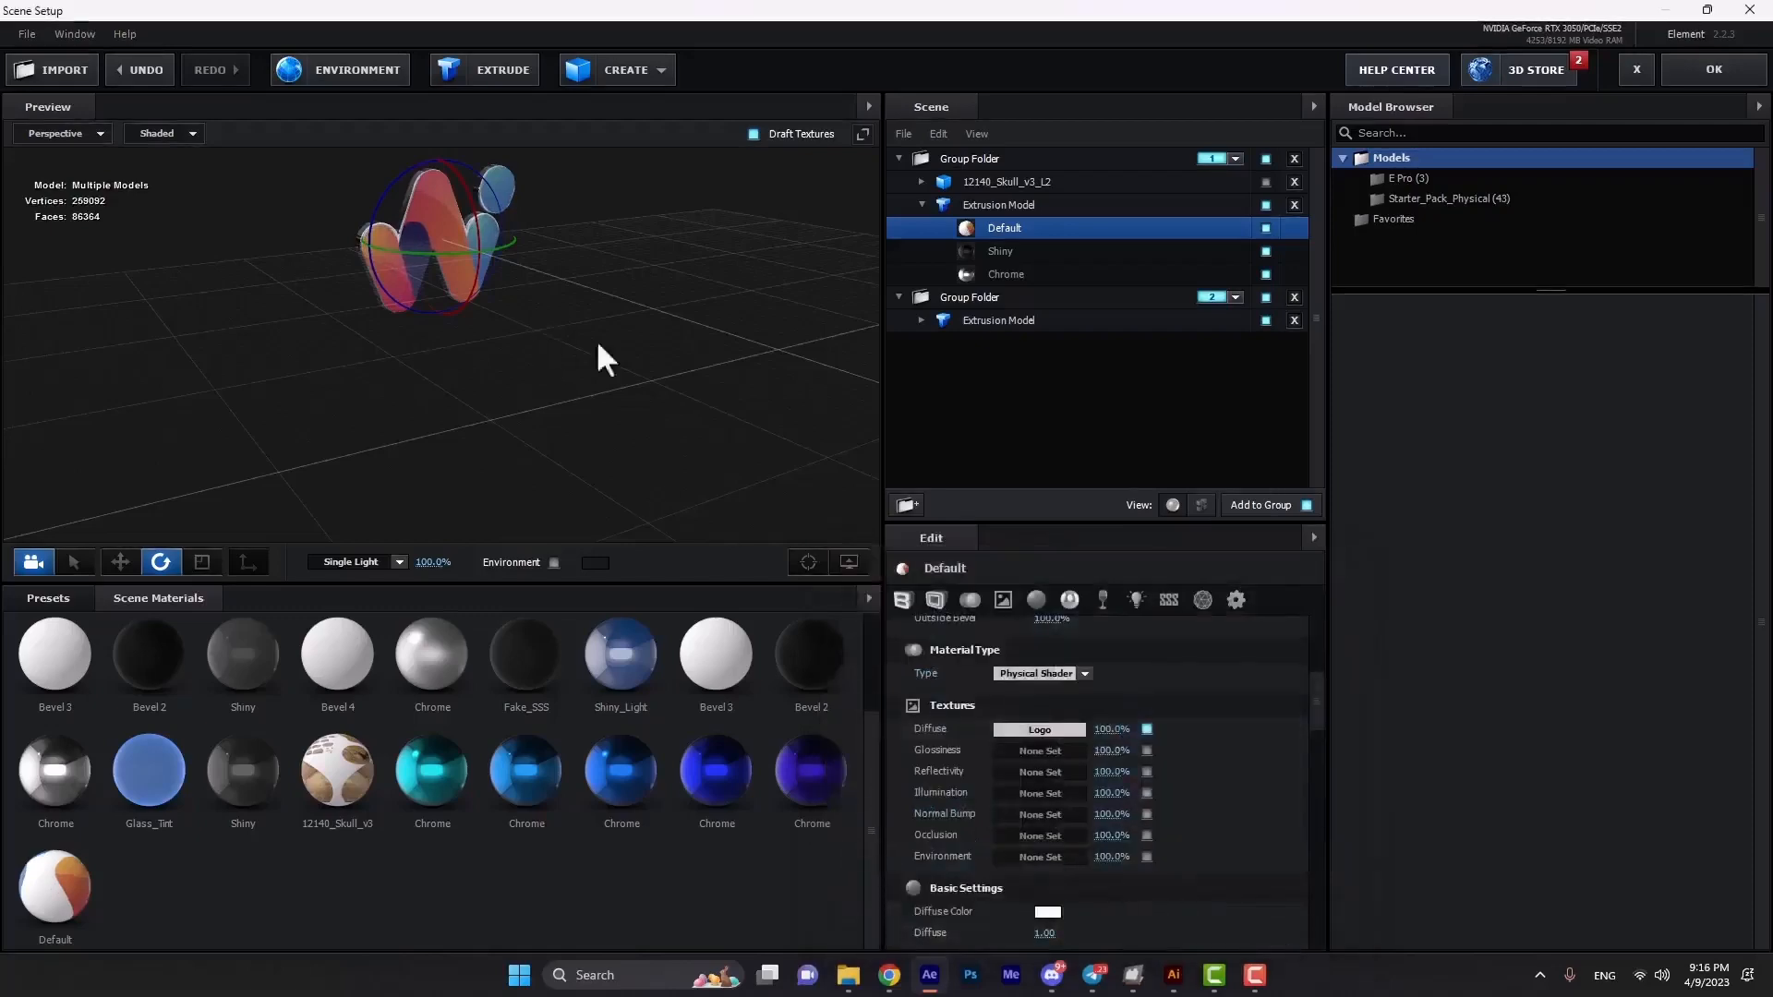
Apply the scene changes and preview the textured logo animation, leaving the time at 0;00;04;09.
click(1714, 69)
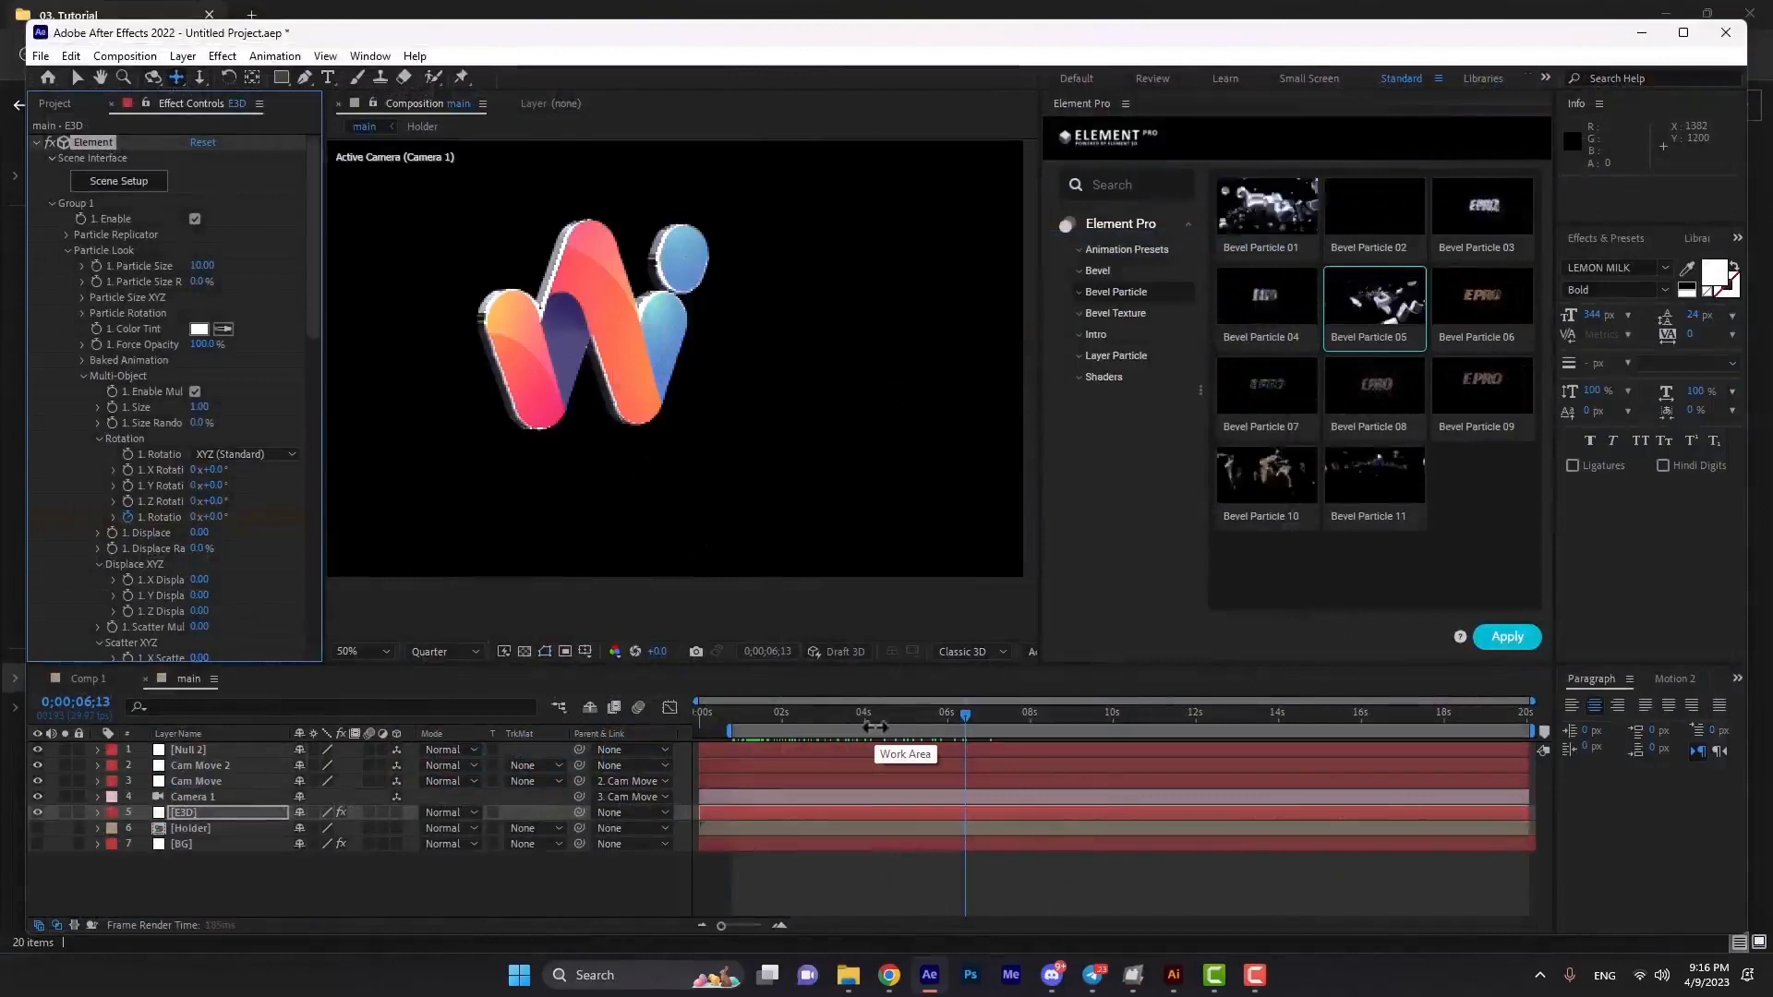
key(space)
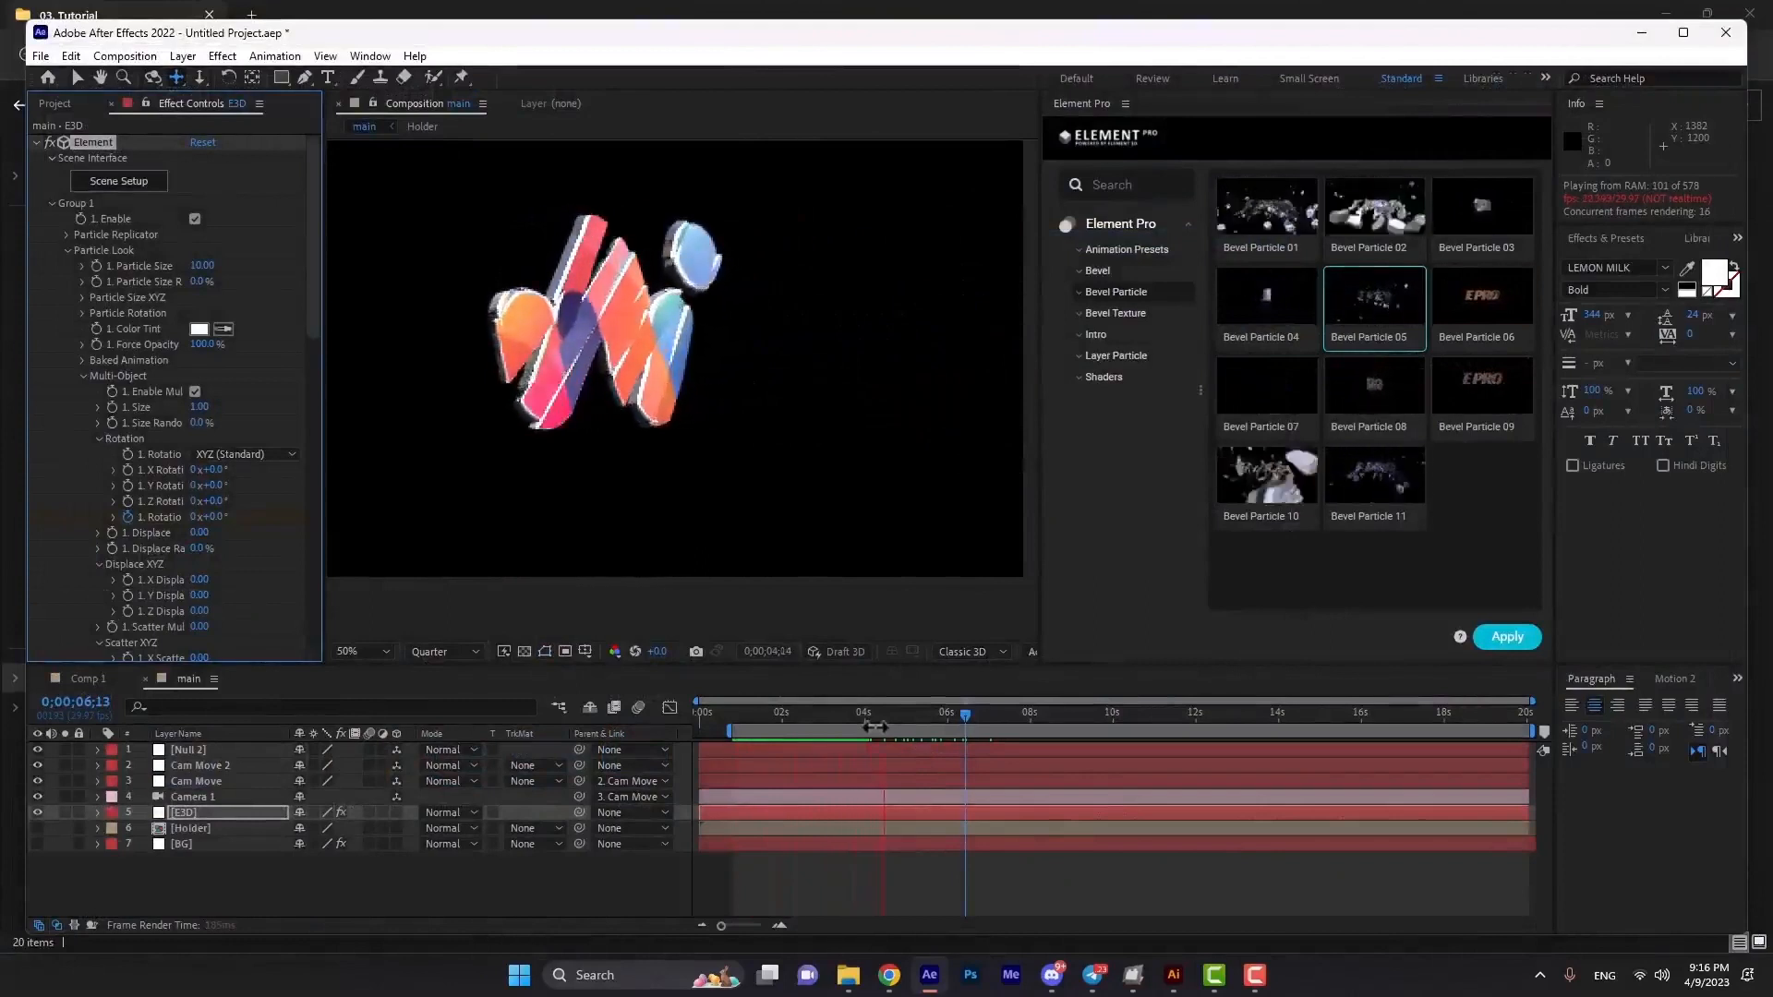
click(877, 715)
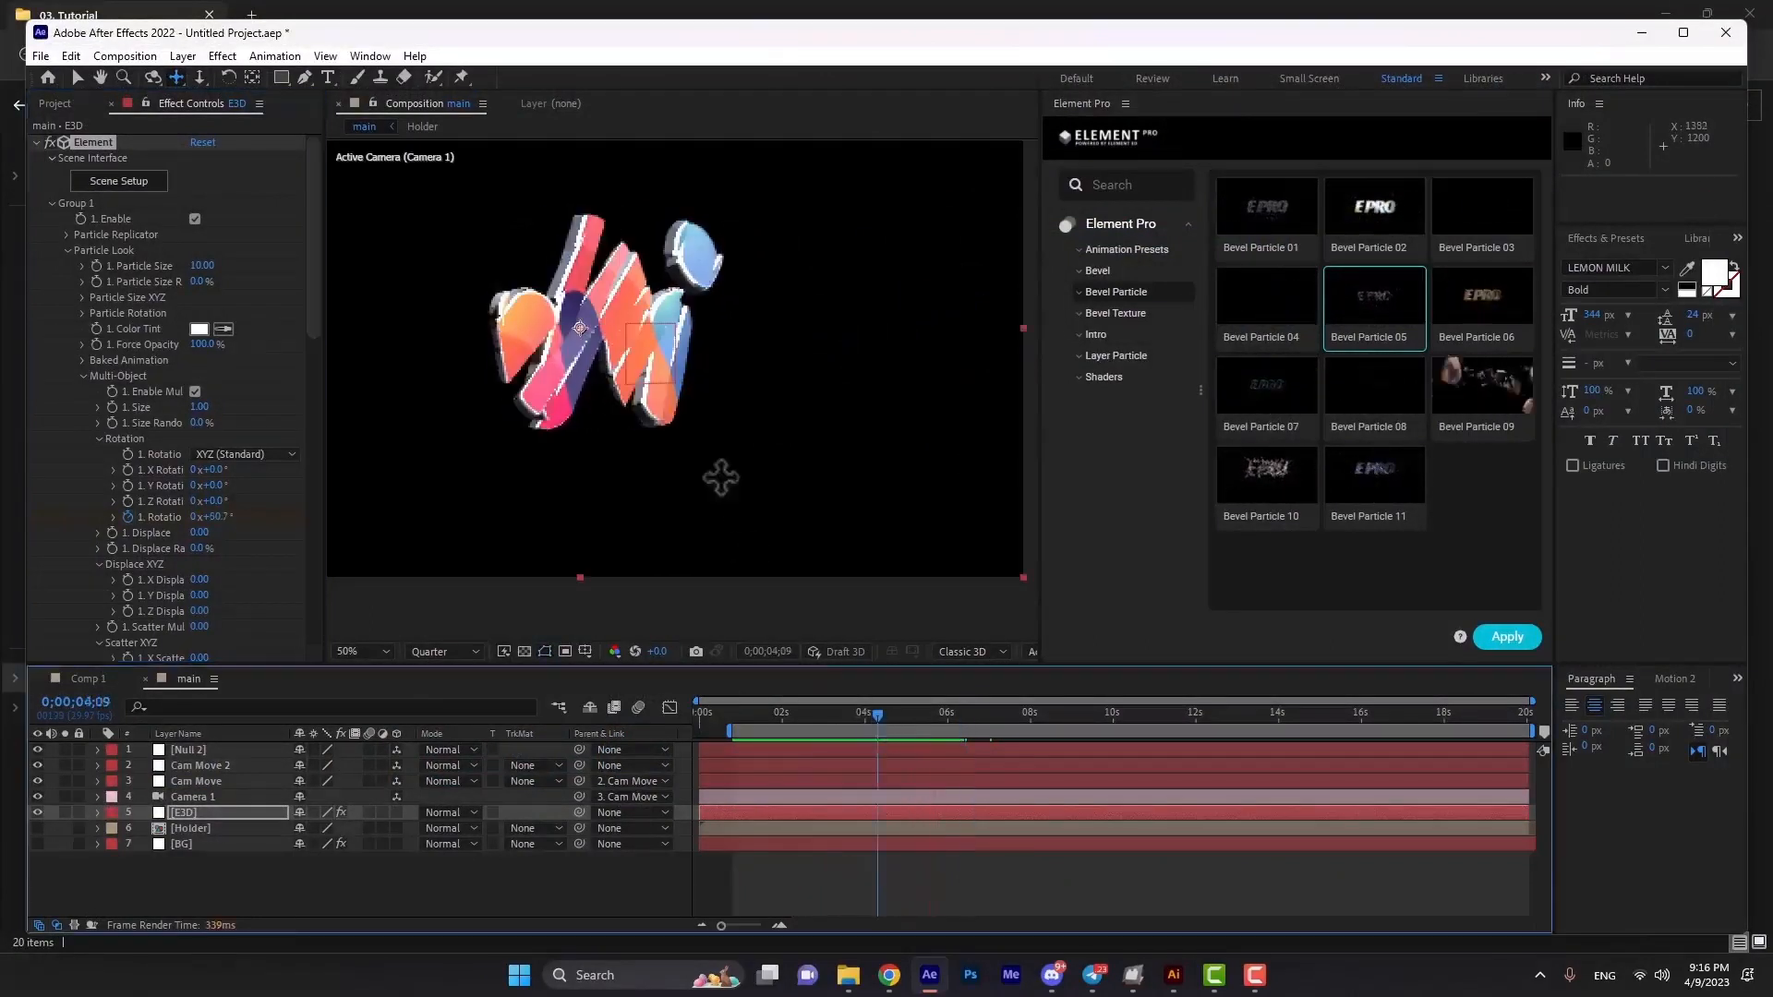
Orbit and reposition the camera so the logo faces forward near the middle of the frame.
key(c)
drag(682, 432, 763, 873)
key(c)
key(c)
drag(641, 394, 563, 407)
key(c)
Play the logo animation with the new camera view and scrub through its assembly.
key(space)
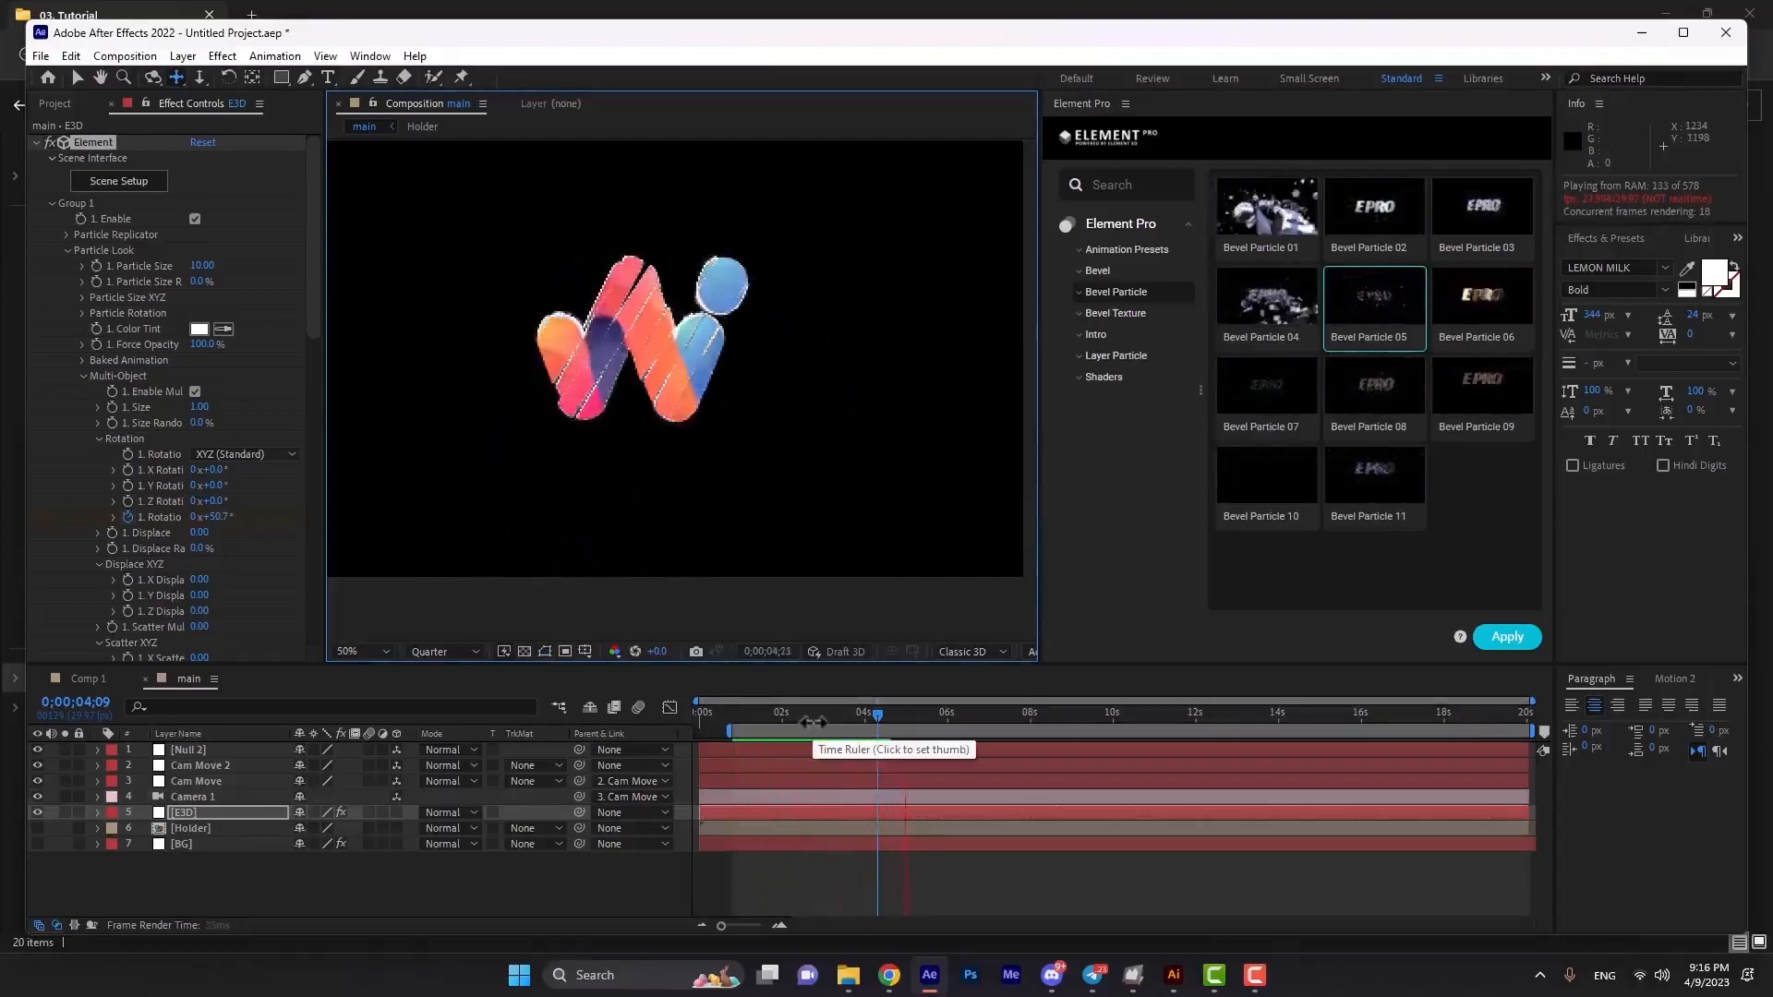
click(801, 713)
drag(801, 719, 903, 717)
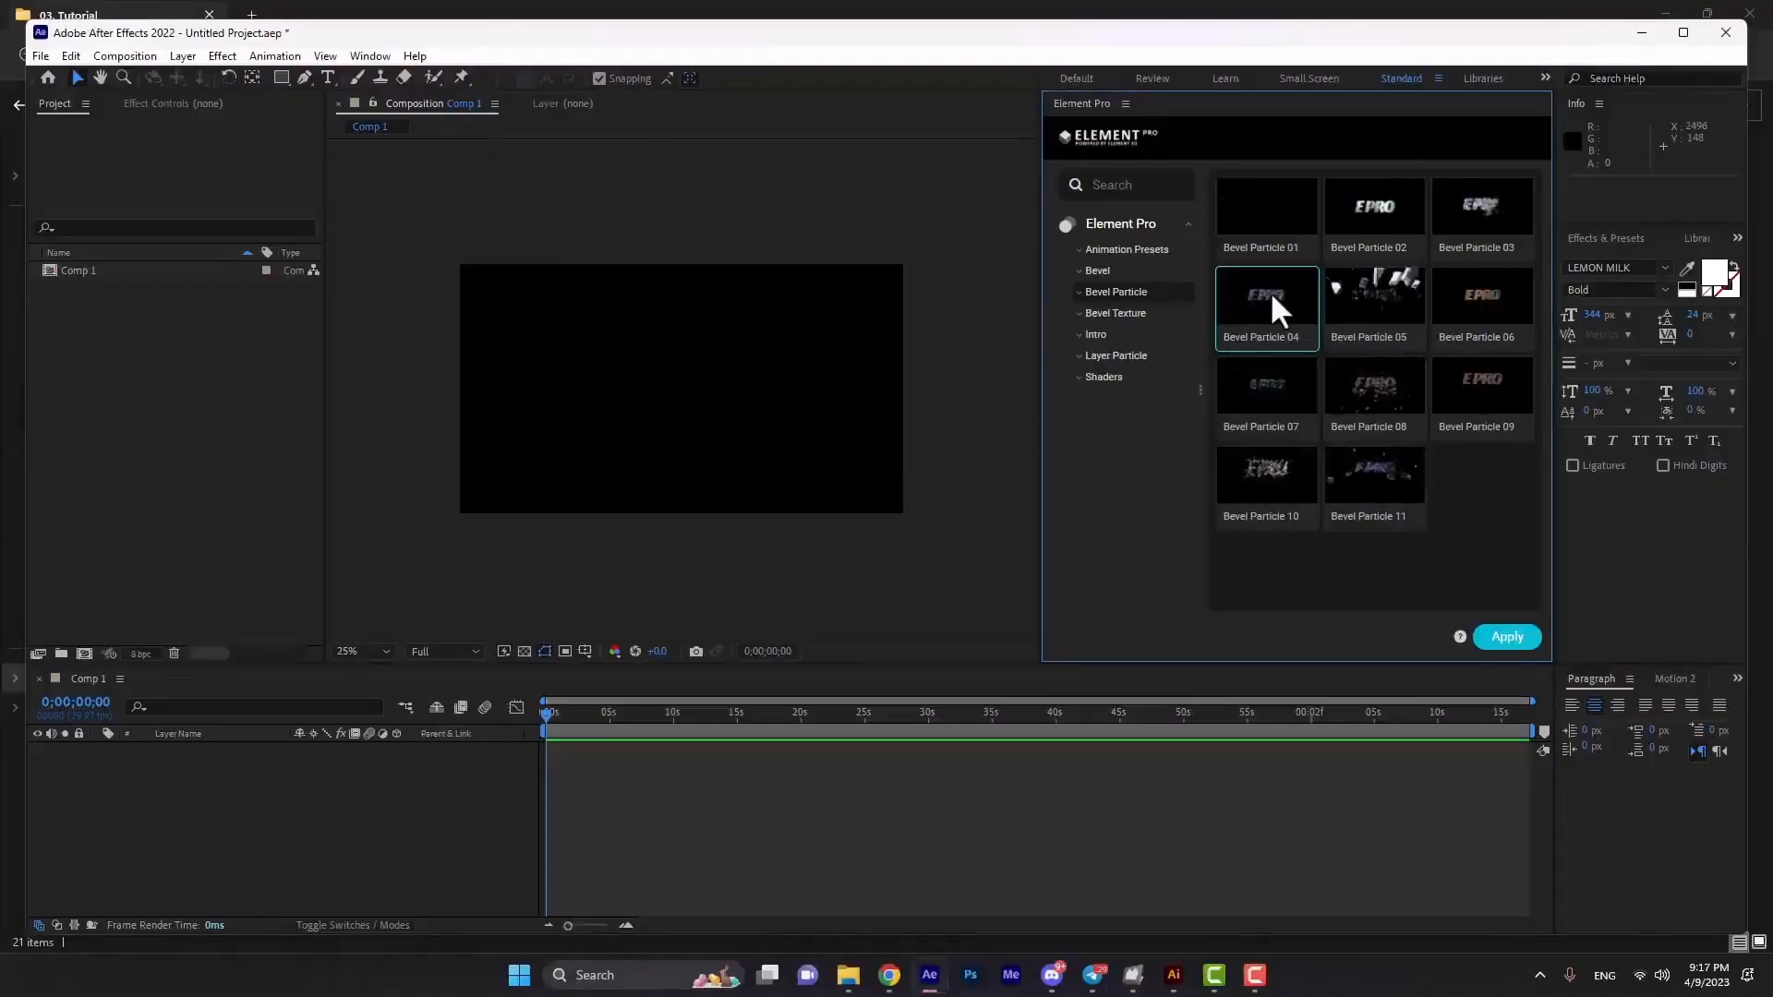
Maximize the After Effects window, add a text layer reading "T" in Comp 1 and move it just right of the frame's centre.
click(328, 78)
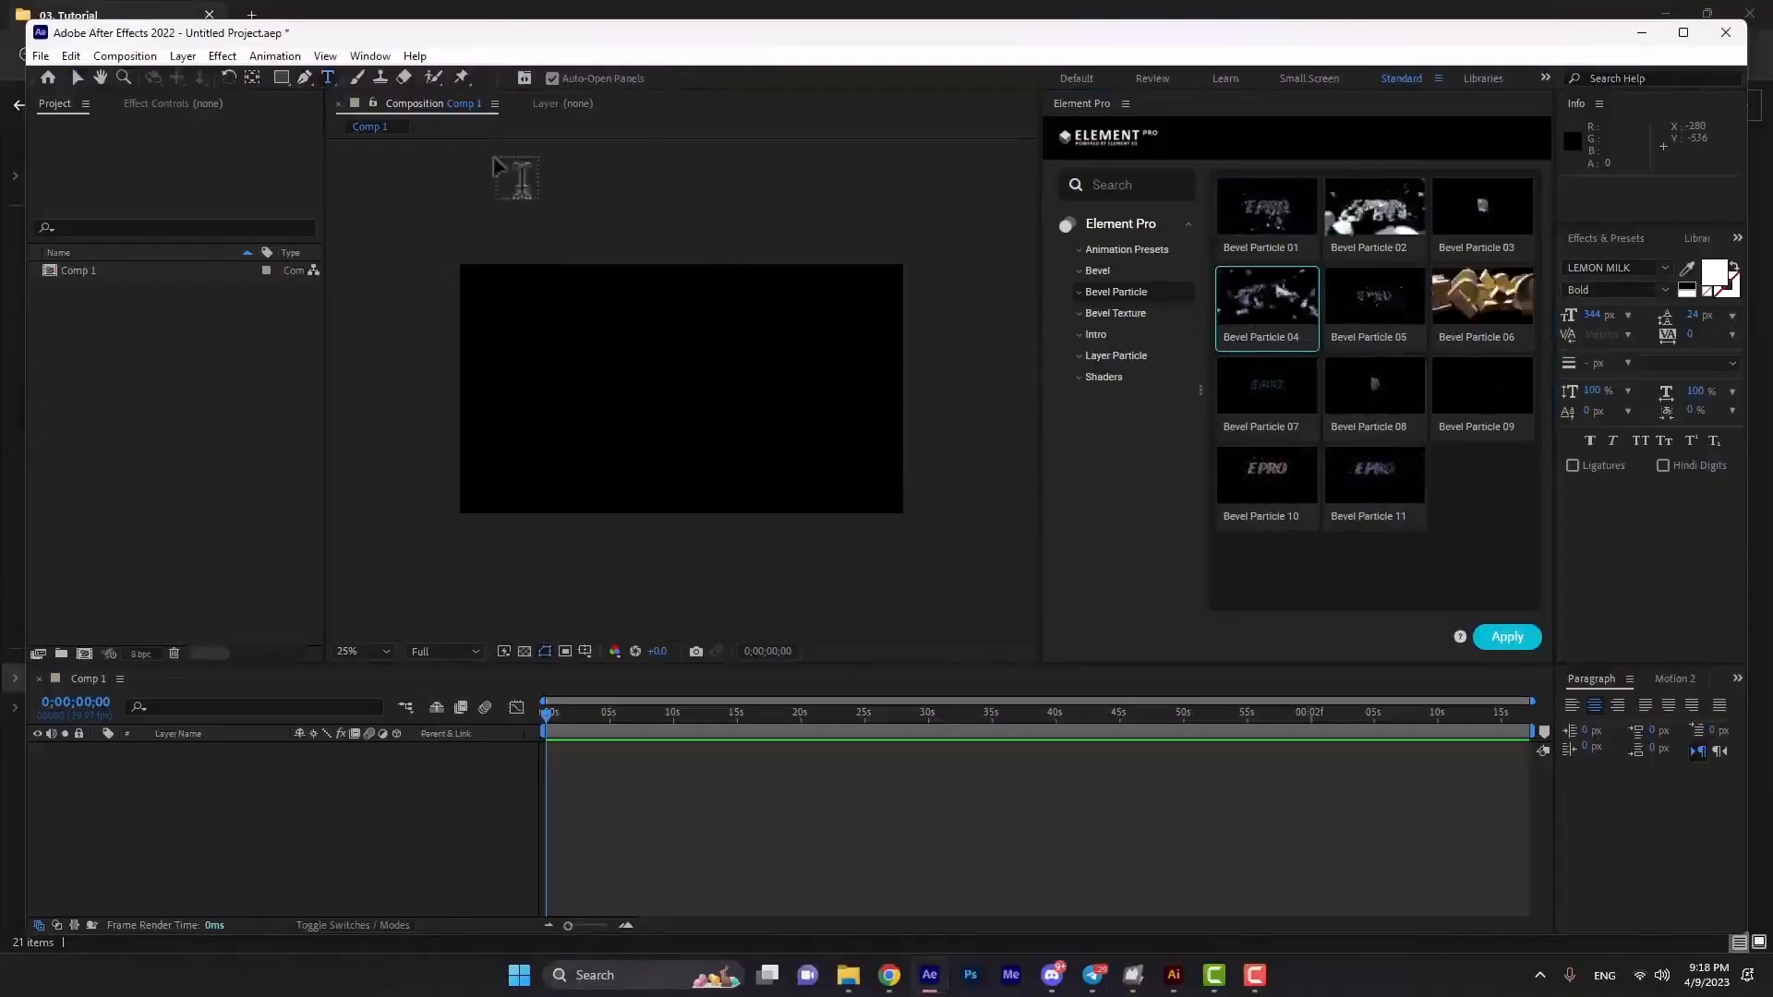
click(1684, 33)
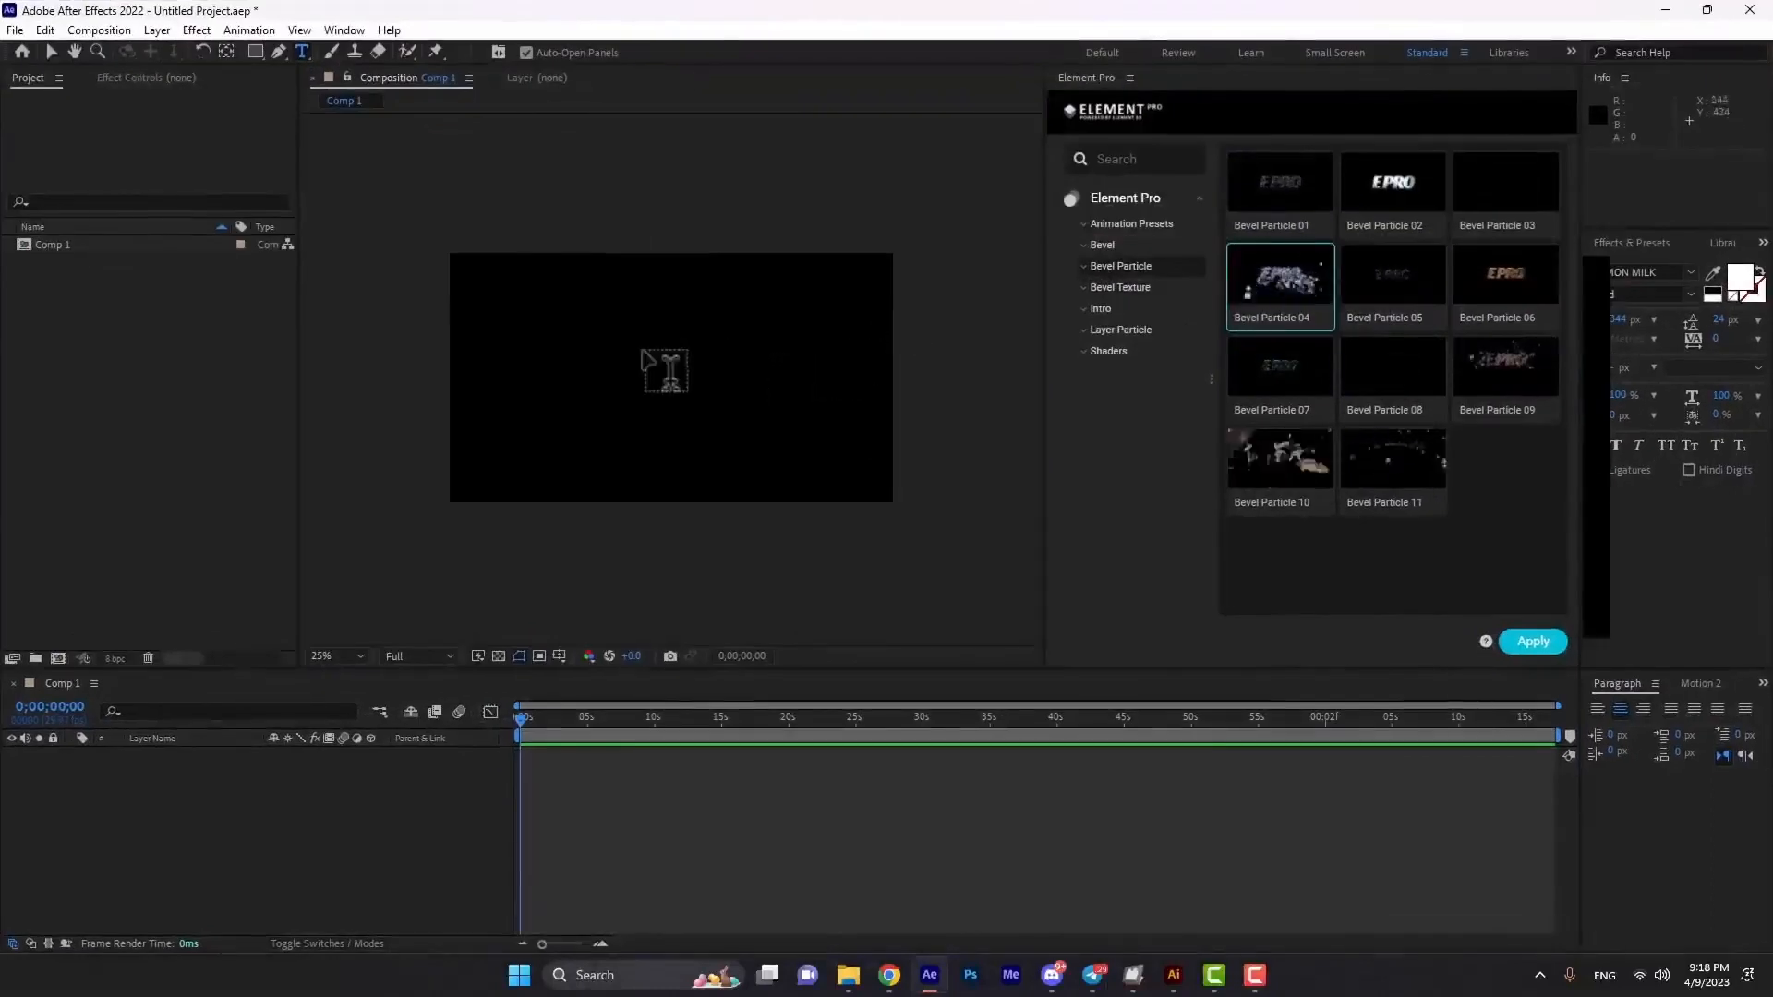
click(643, 353)
text(T)
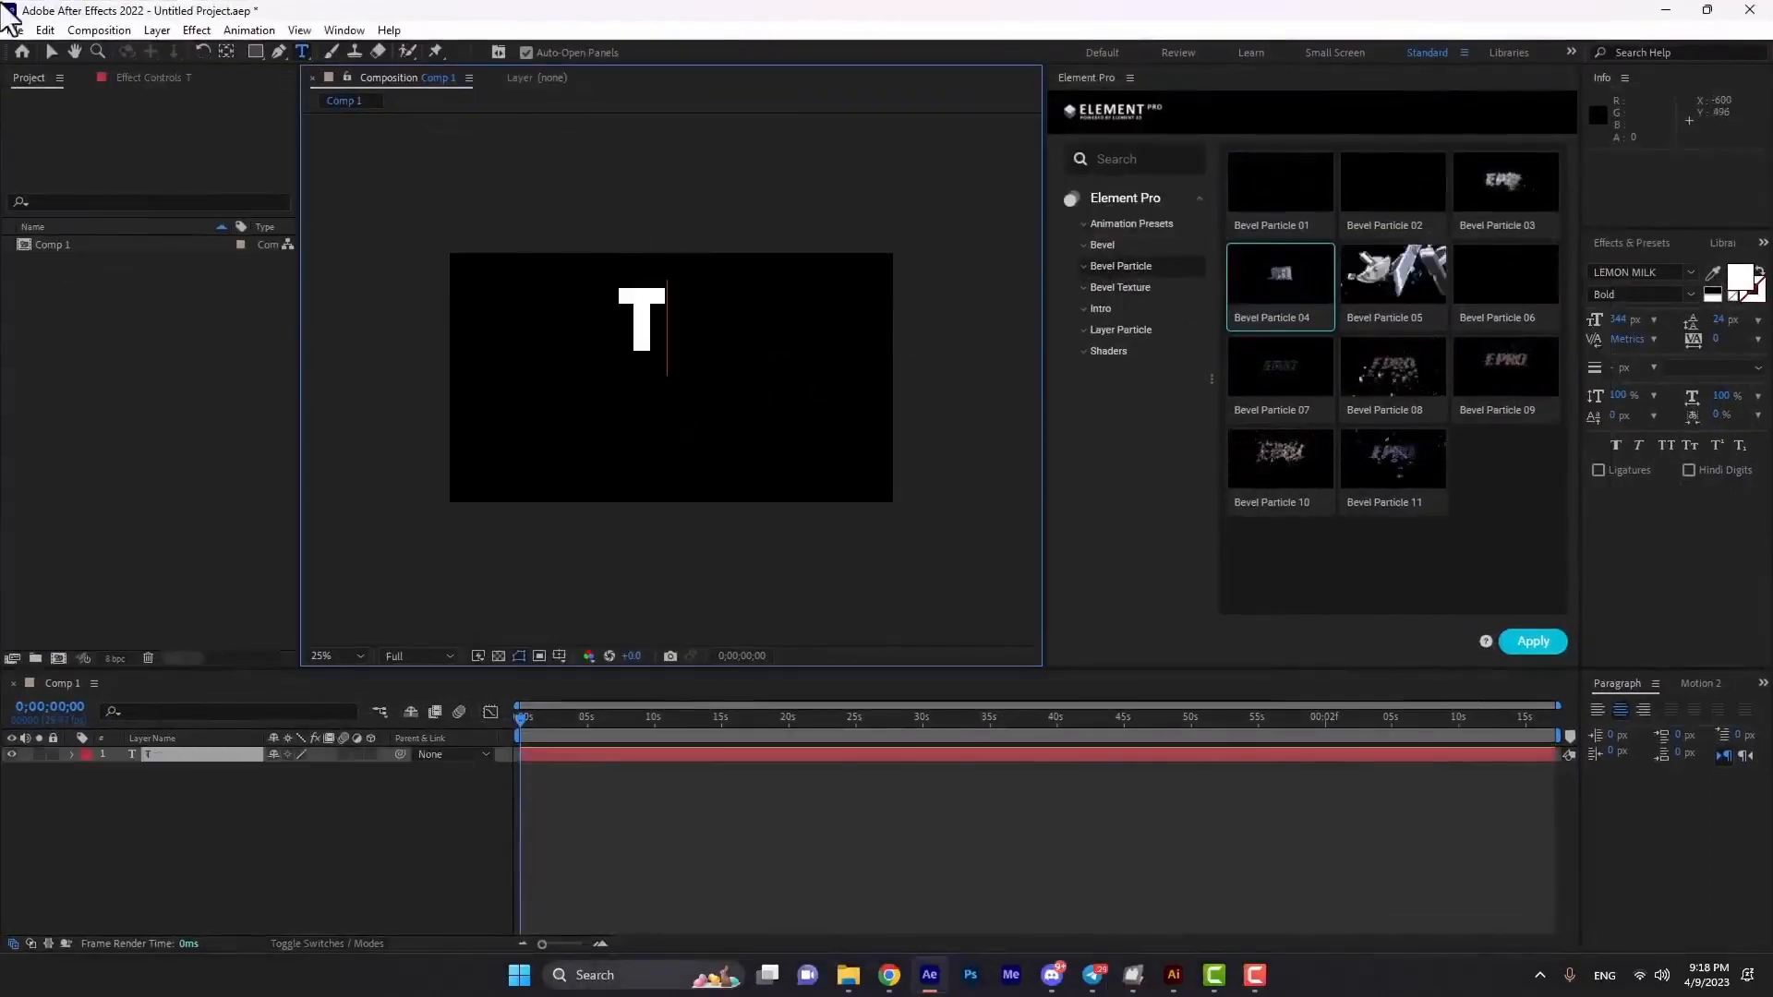
click(51, 52)
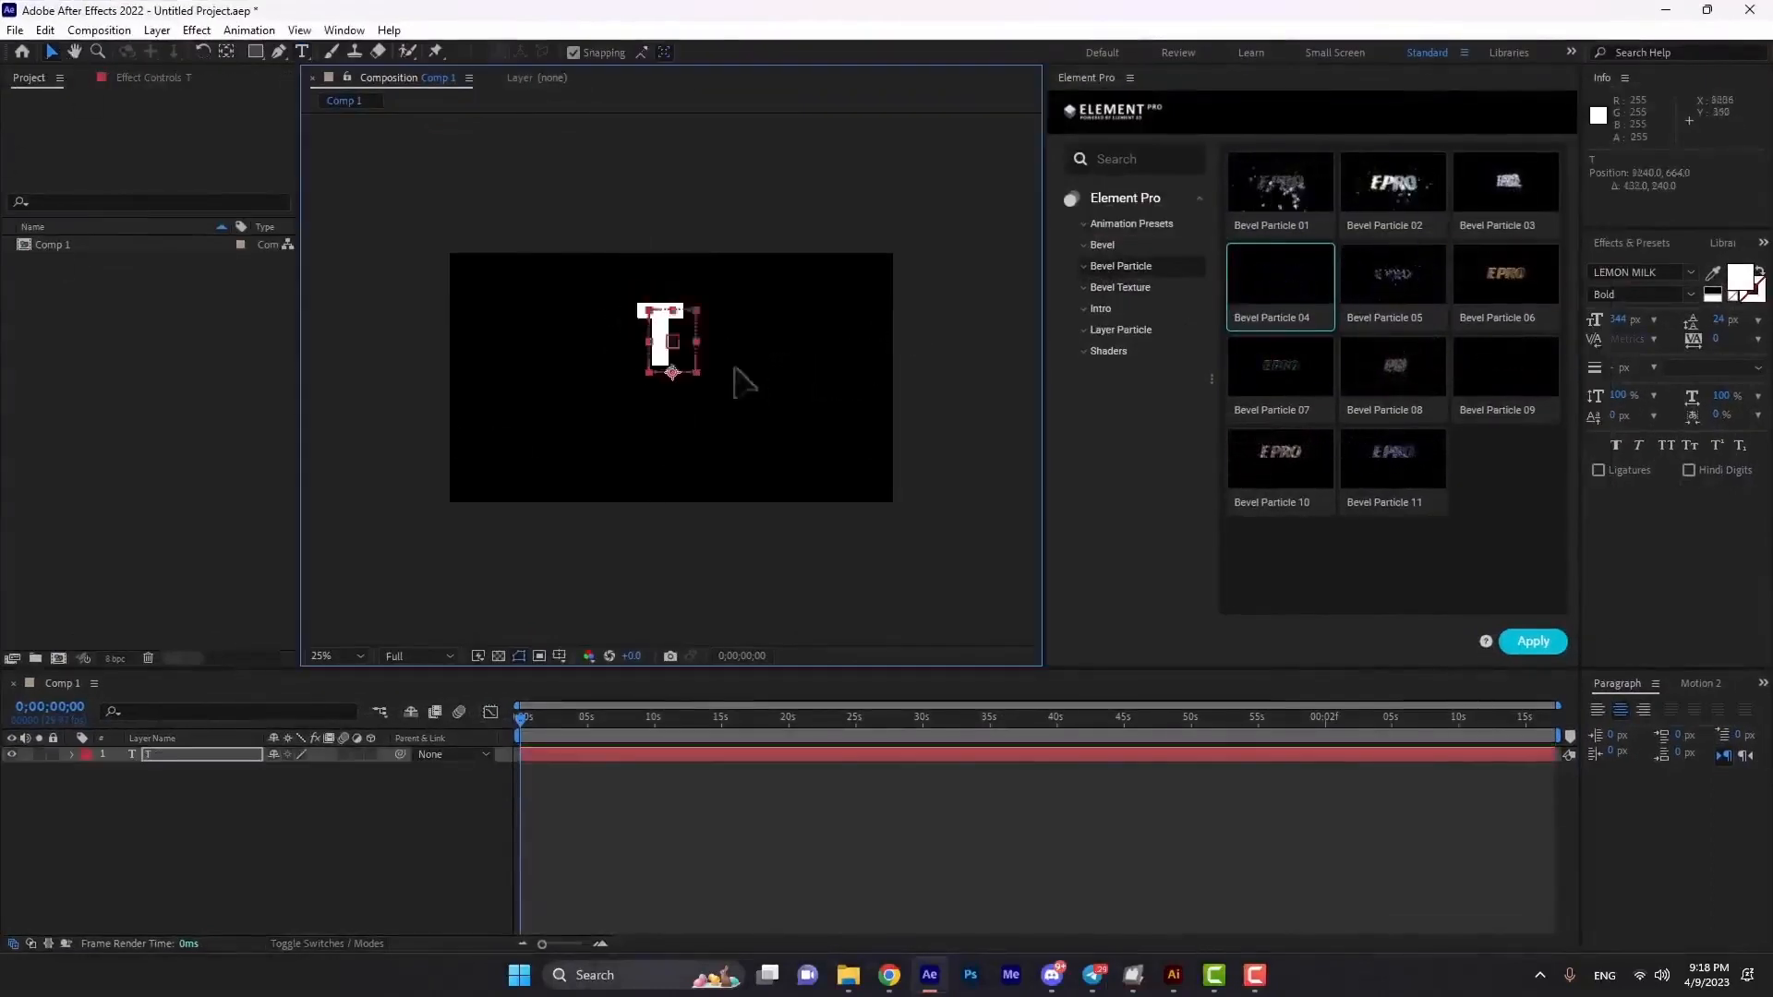
drag(736, 369, 700, 365)
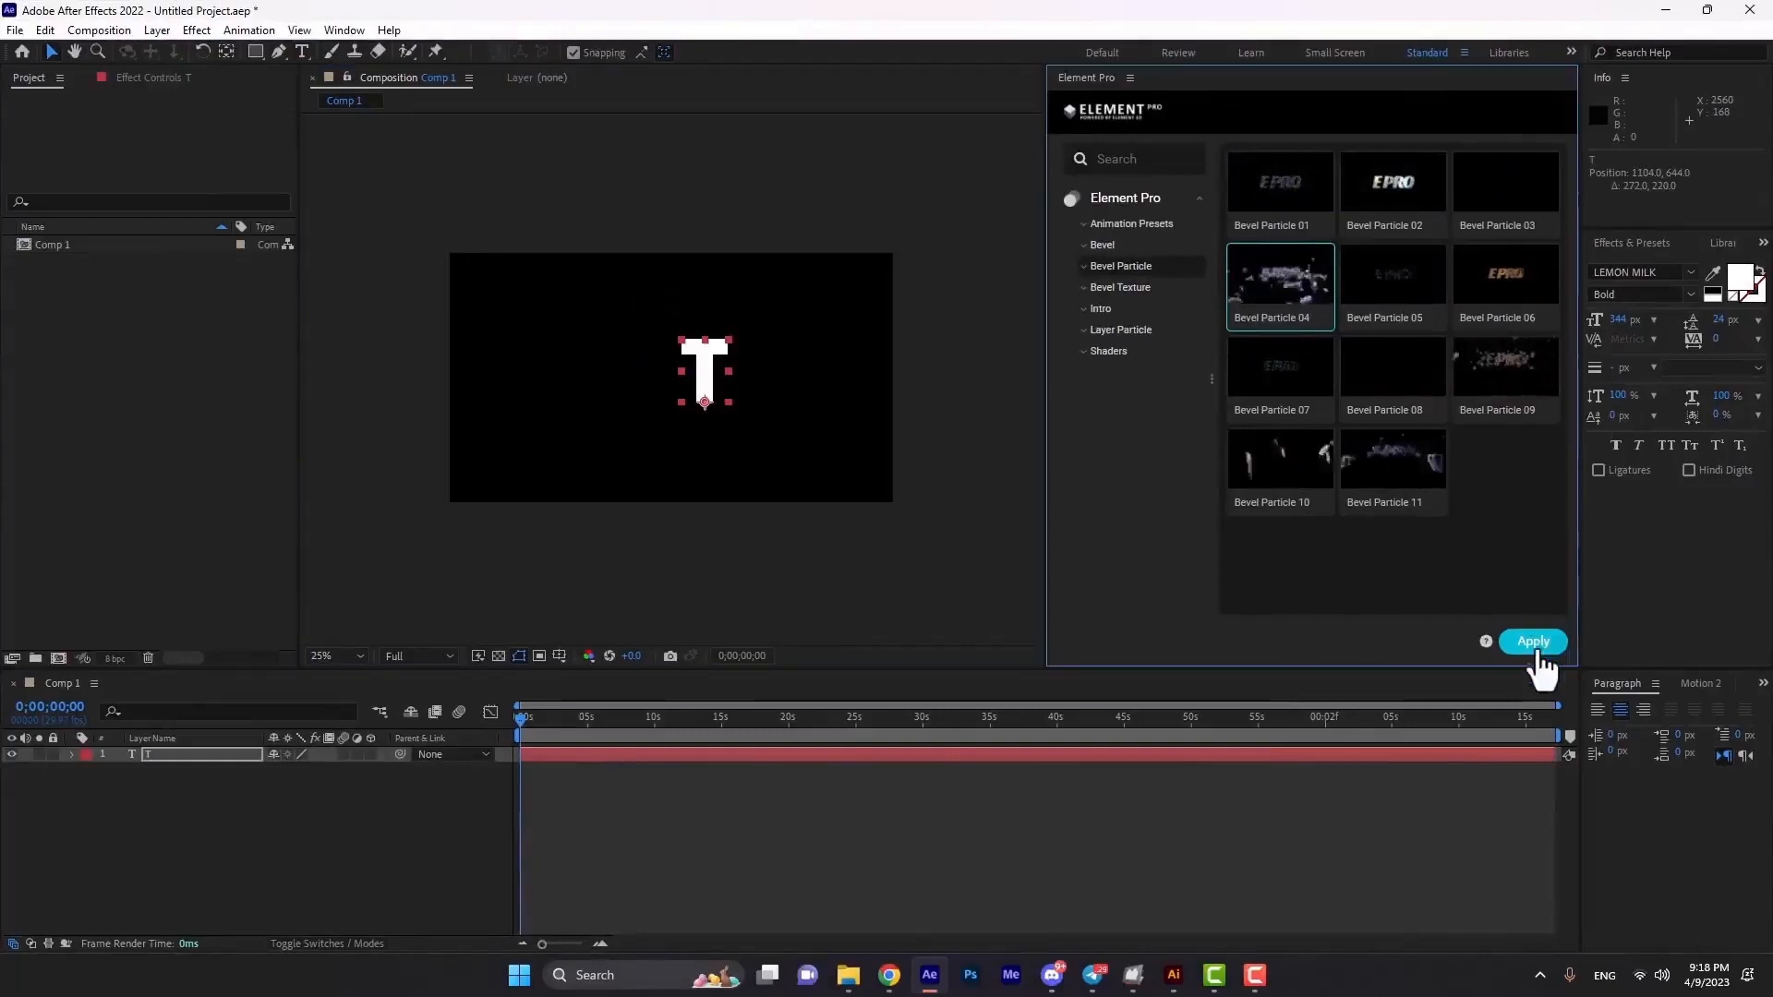
Apply the Bevel Particle 04 preset to the T text with the offered auto-trace options and inspect the result at 0;00;07;00.
click(1535, 647)
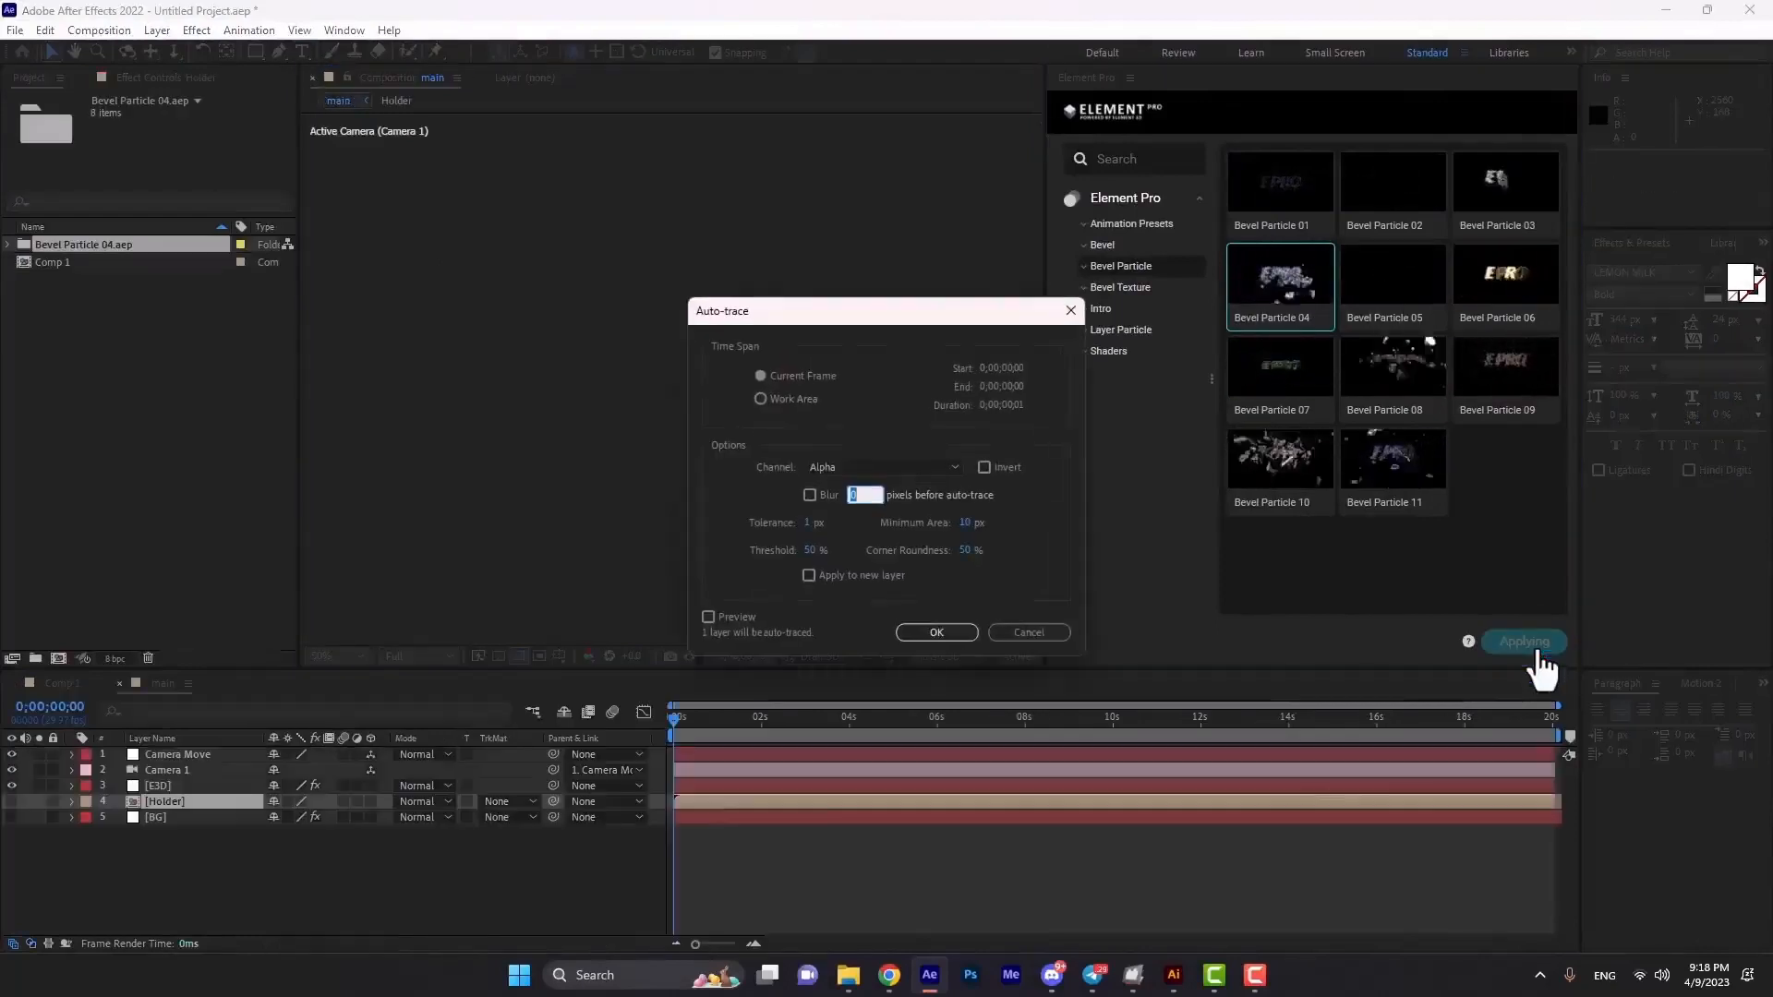
click(905, 637)
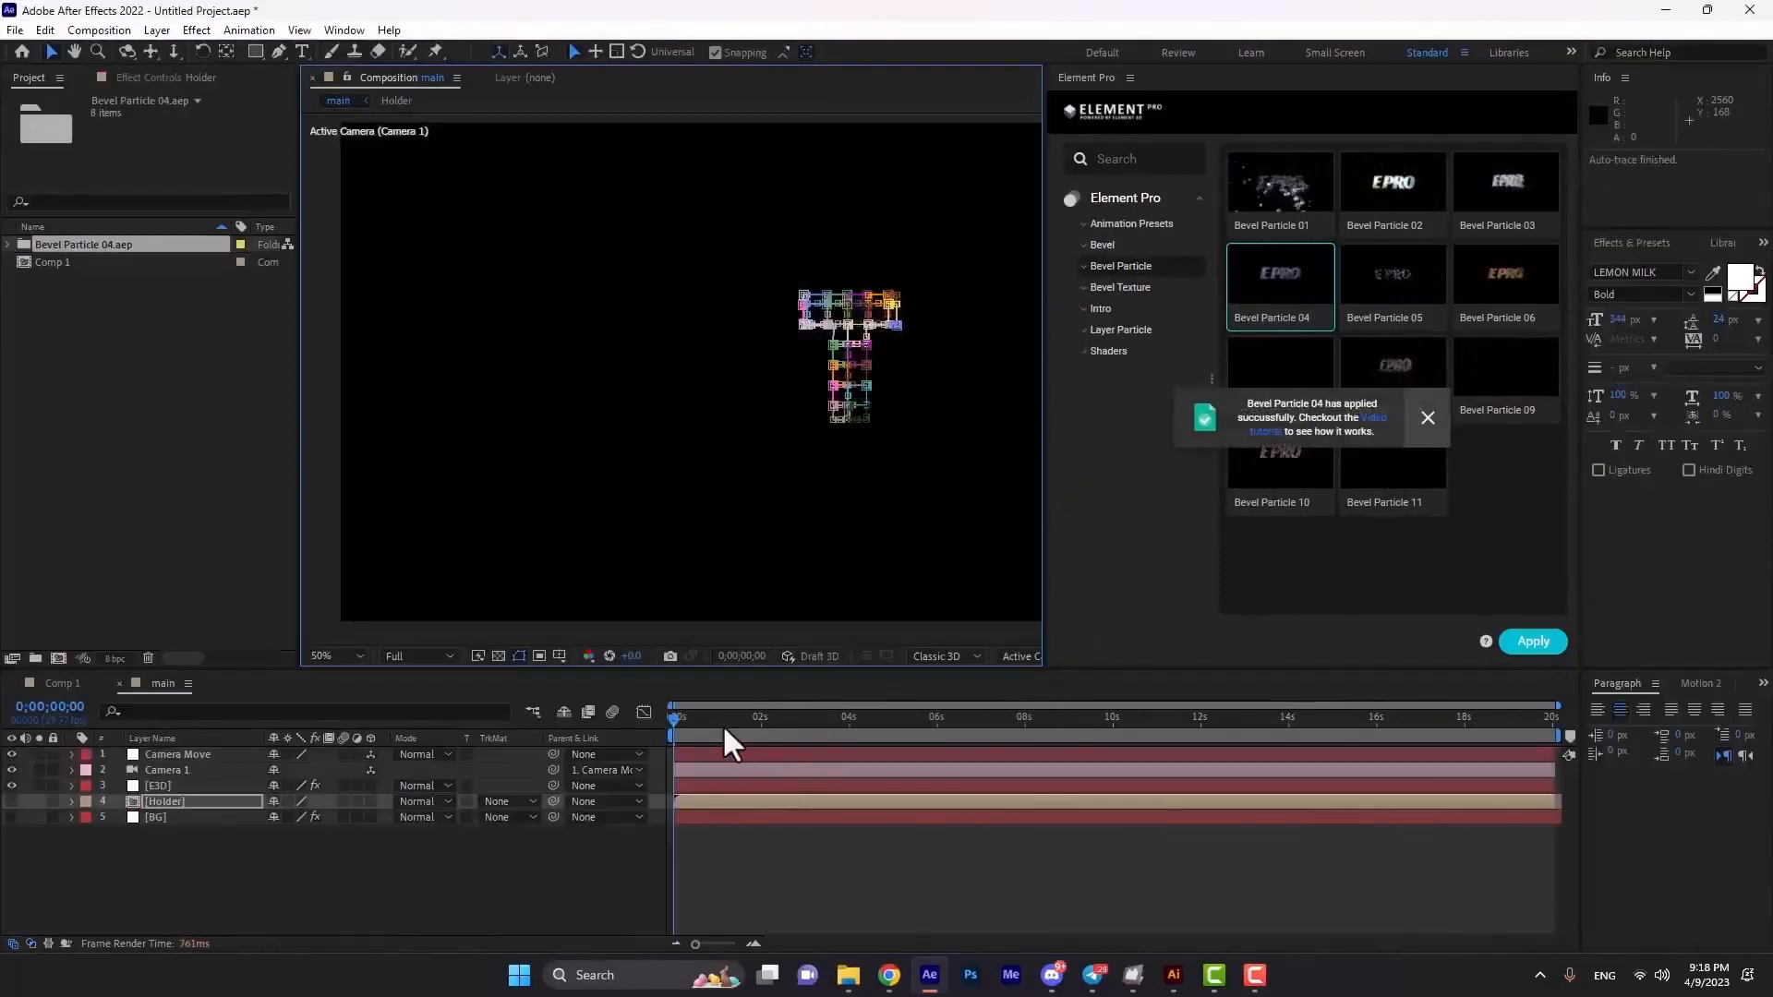
drag(723, 724, 981, 719)
click(874, 859)
scroll(768, 387, up, 2)
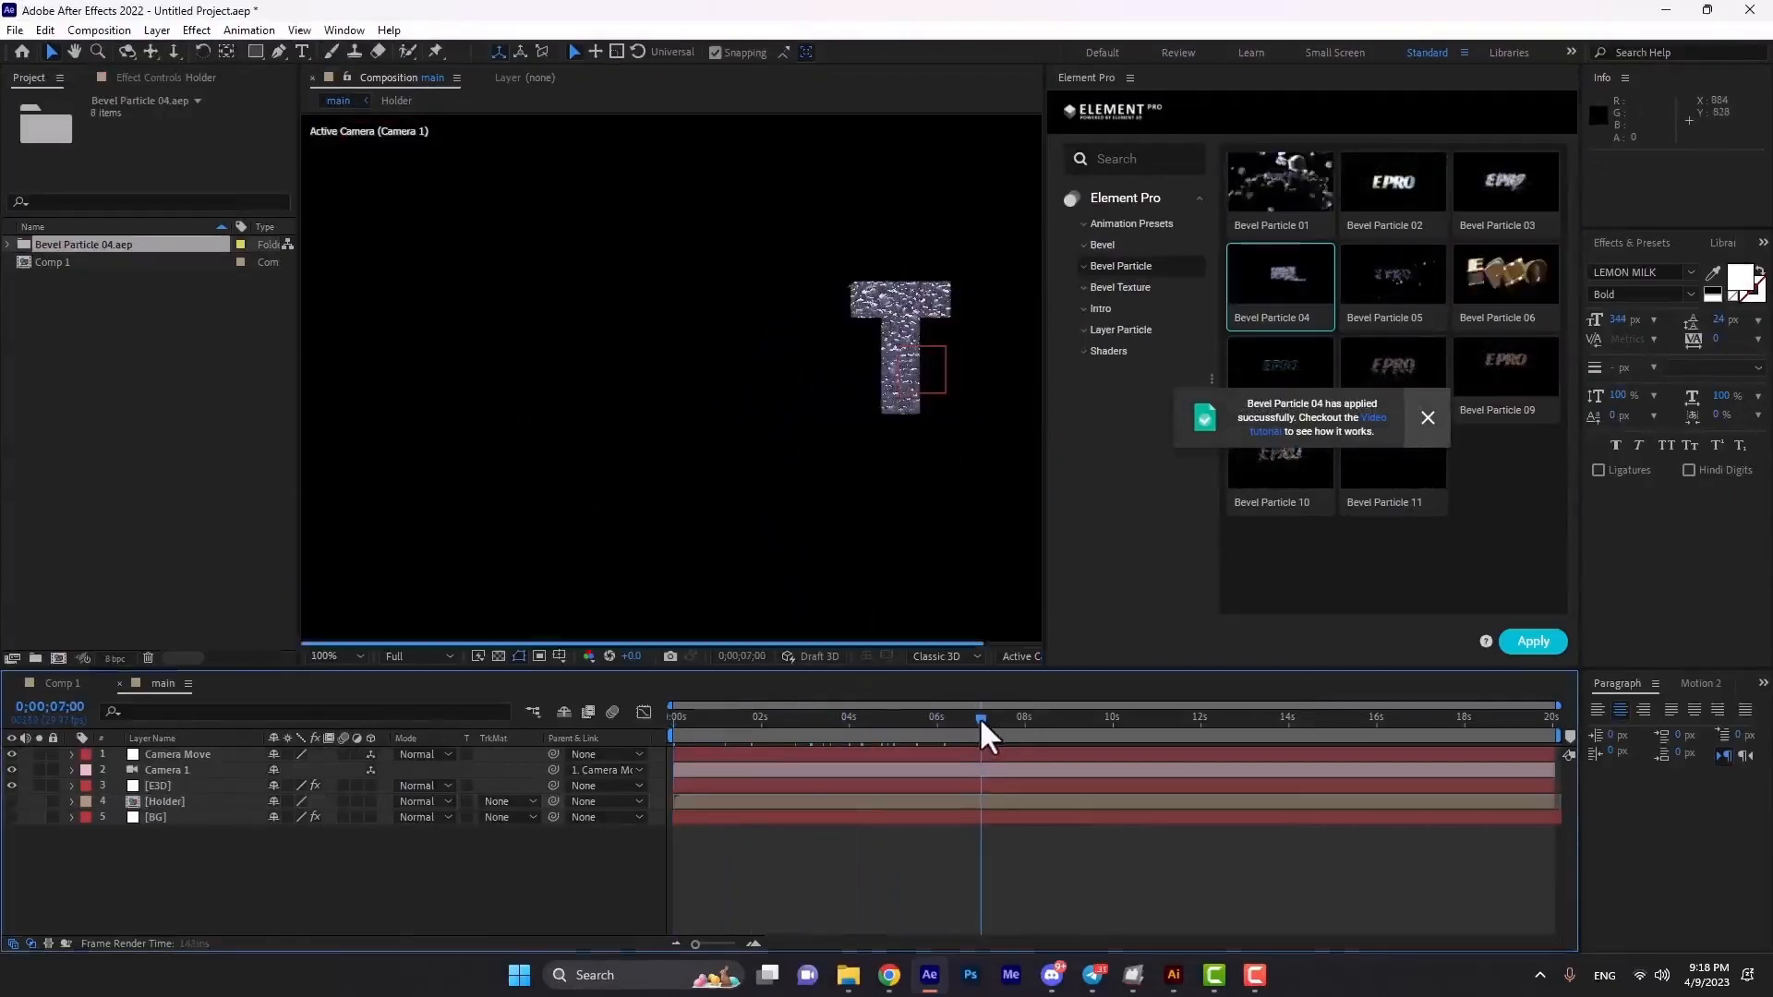
Open the Element Scene Setup of the E3D layer.
click(169, 785)
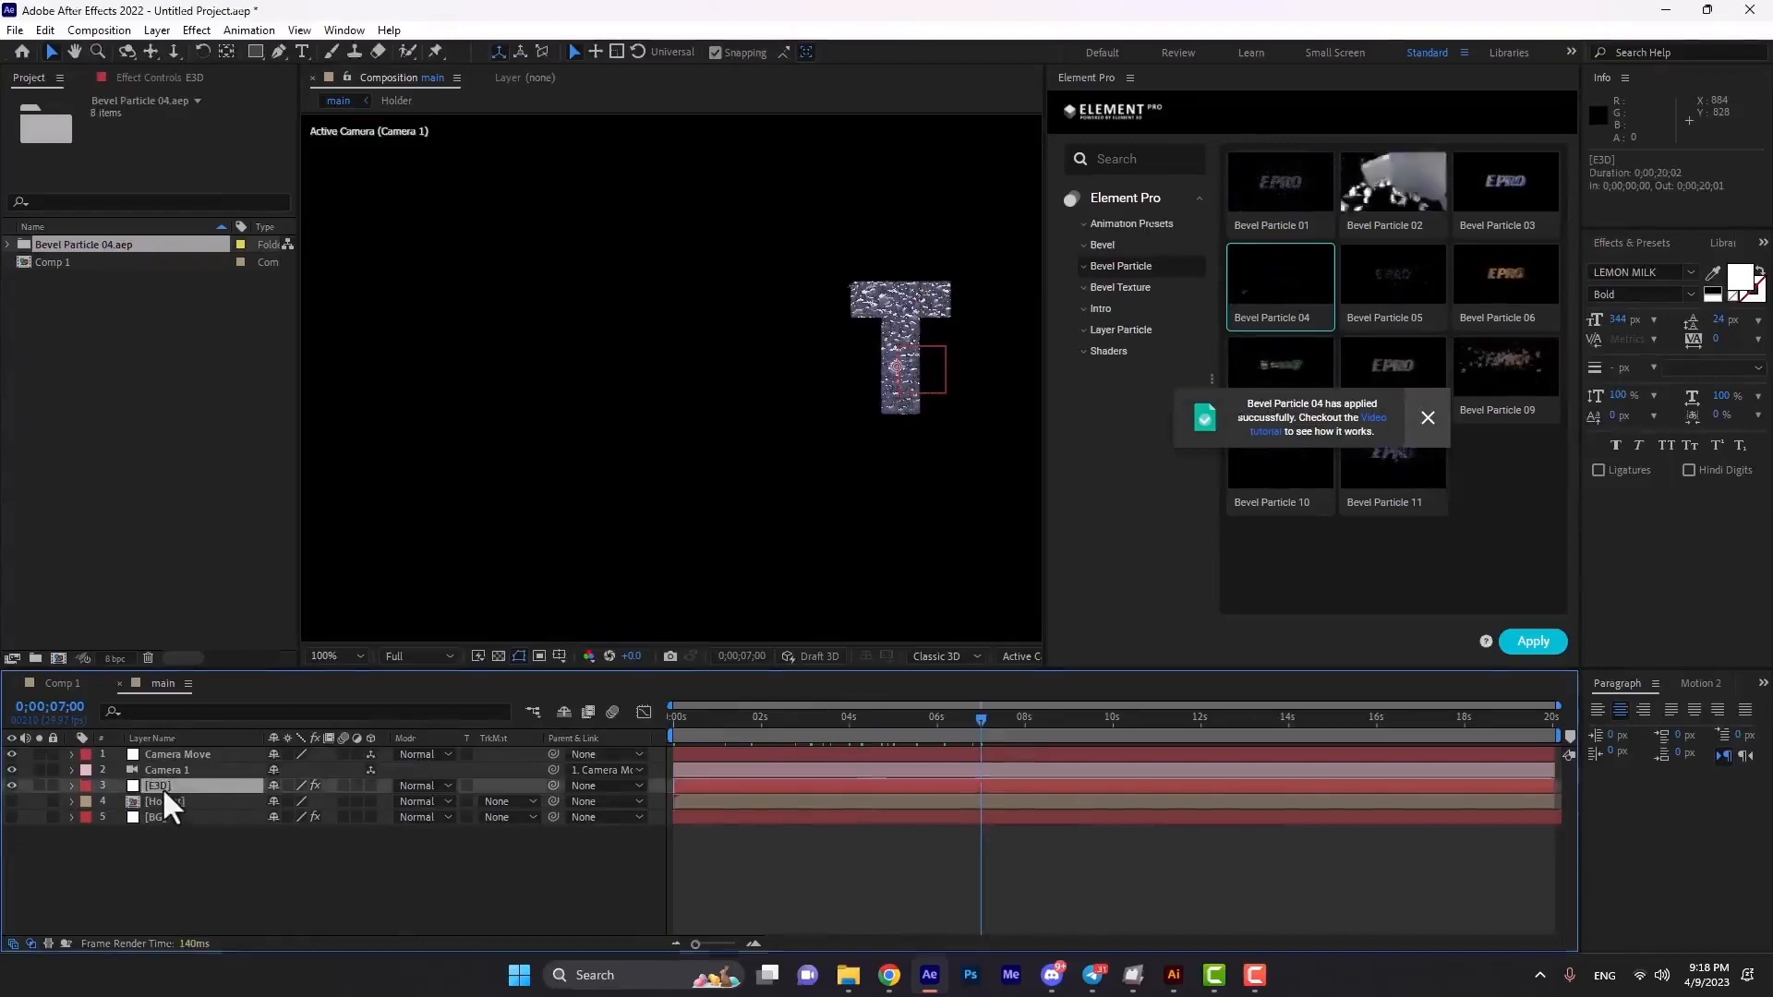
click(153, 78)
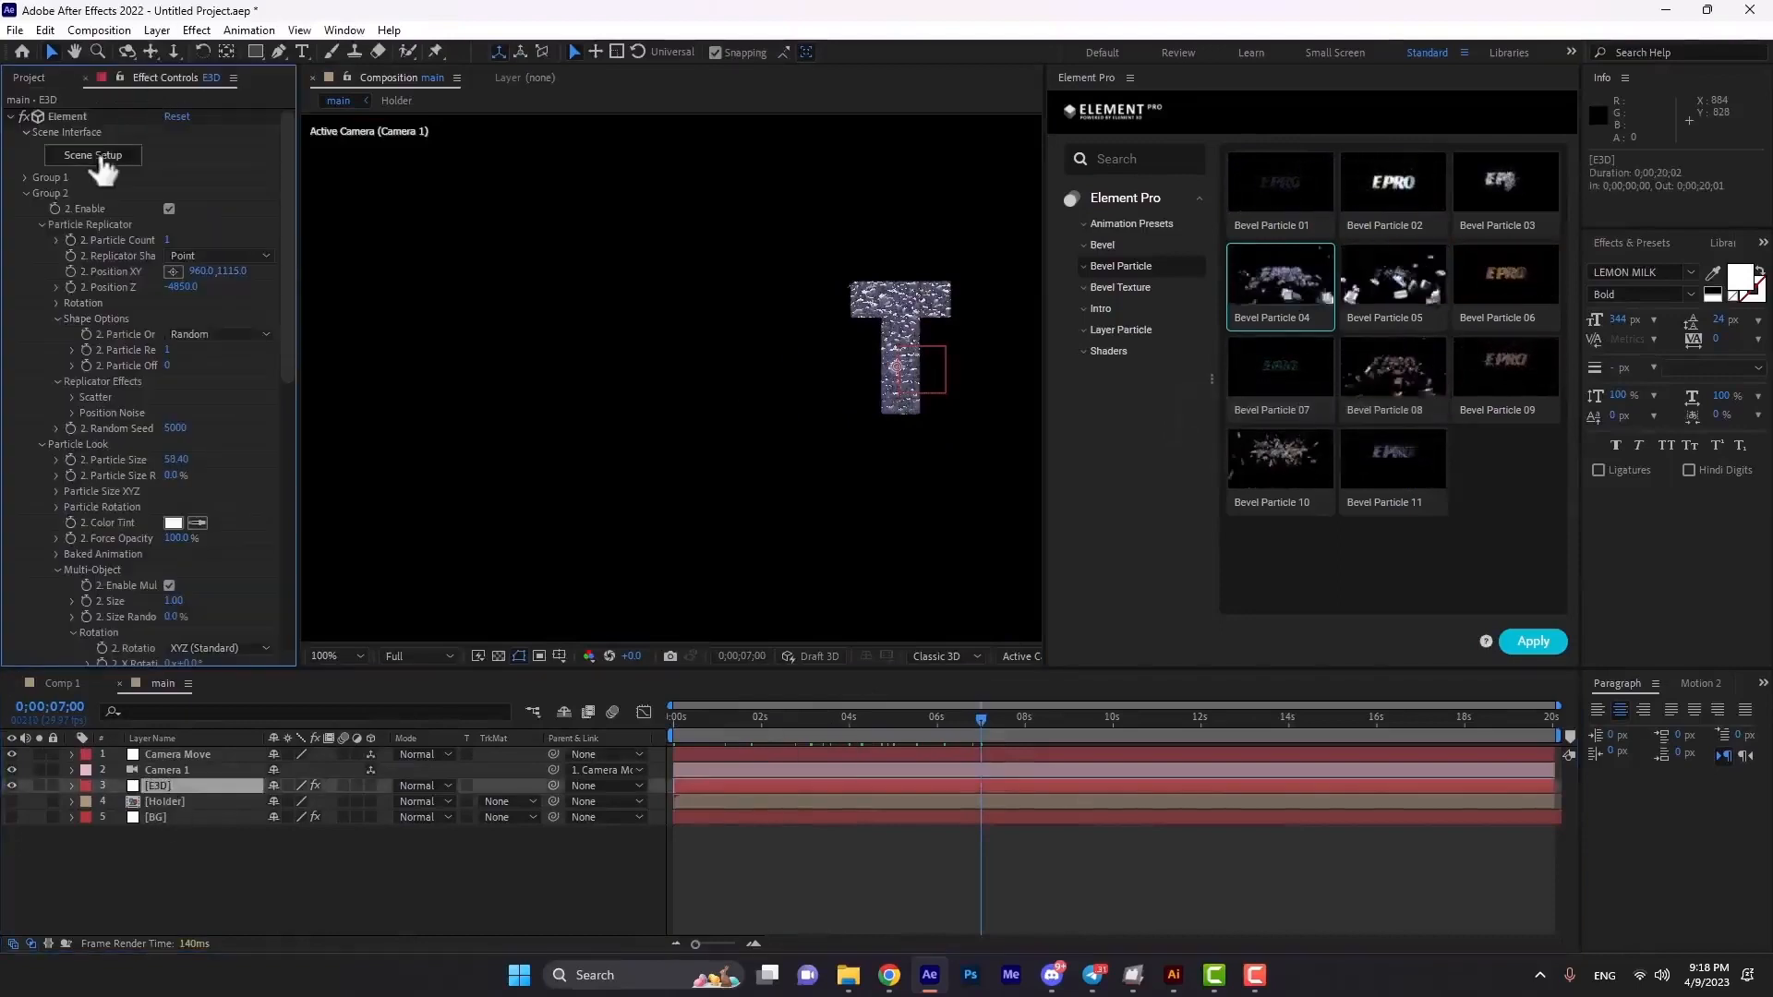
click(101, 157)
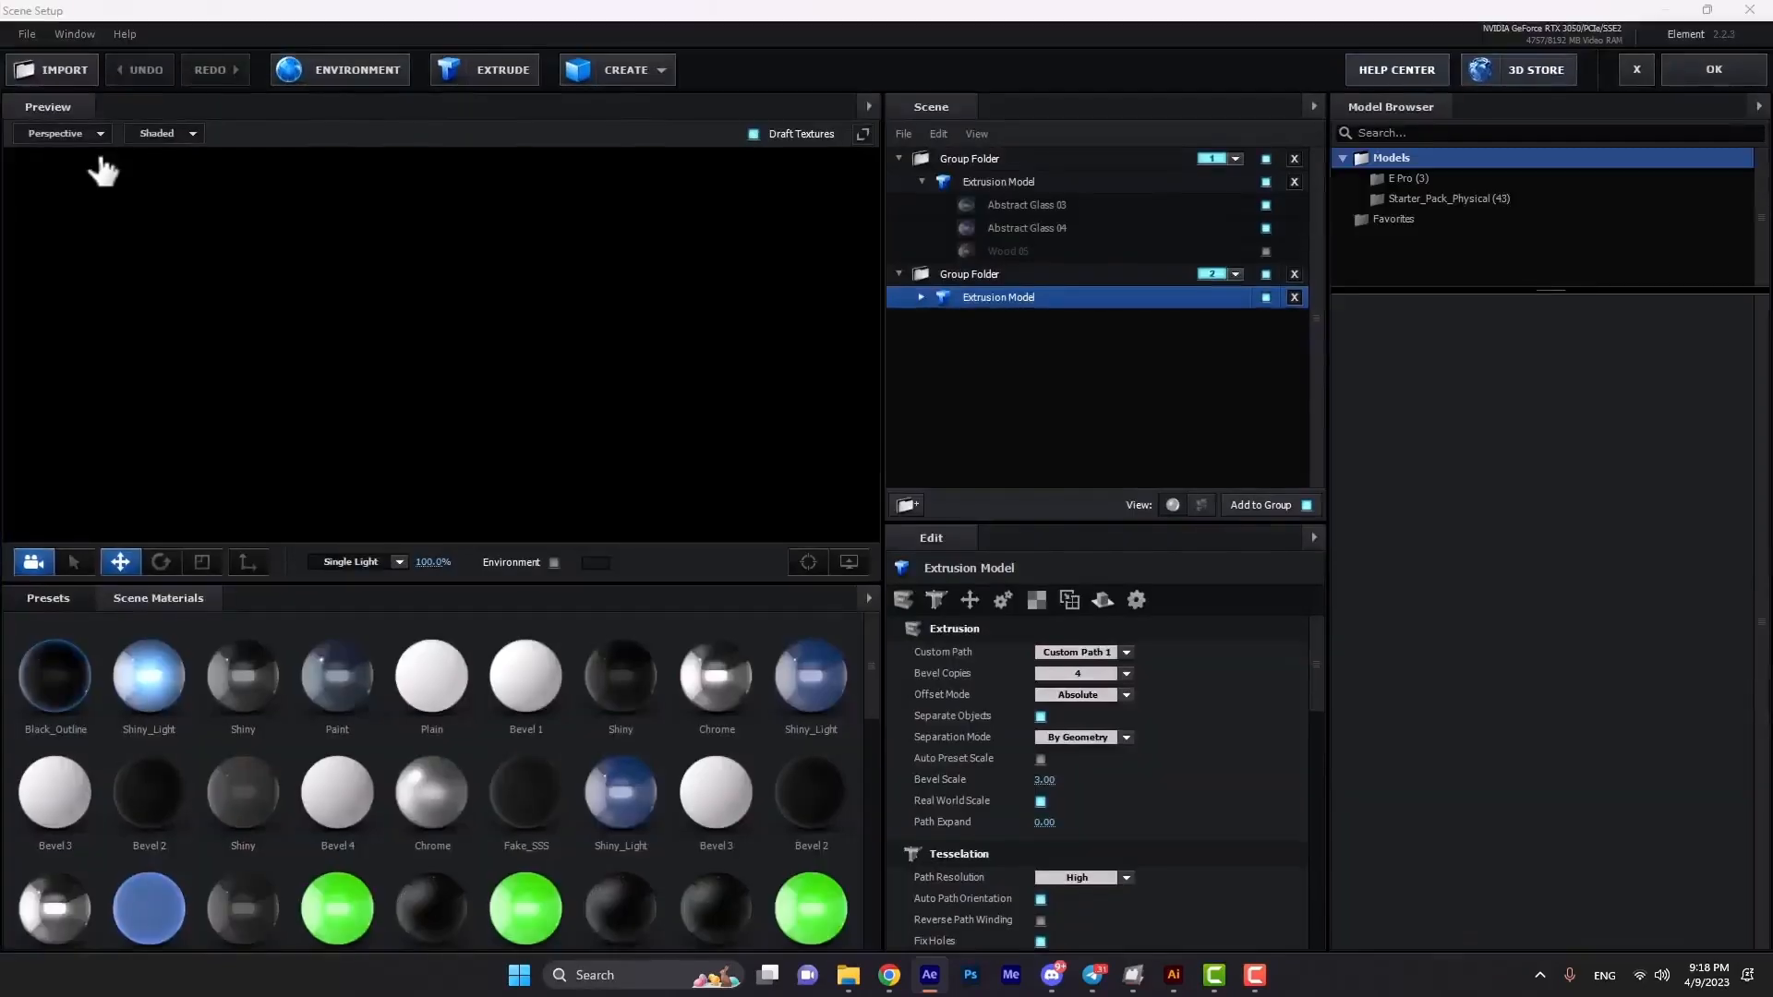
Import the IronMan.obj model from the IronMan assets folder into the first group folder of the scene.
click(984, 281)
click(971, 166)
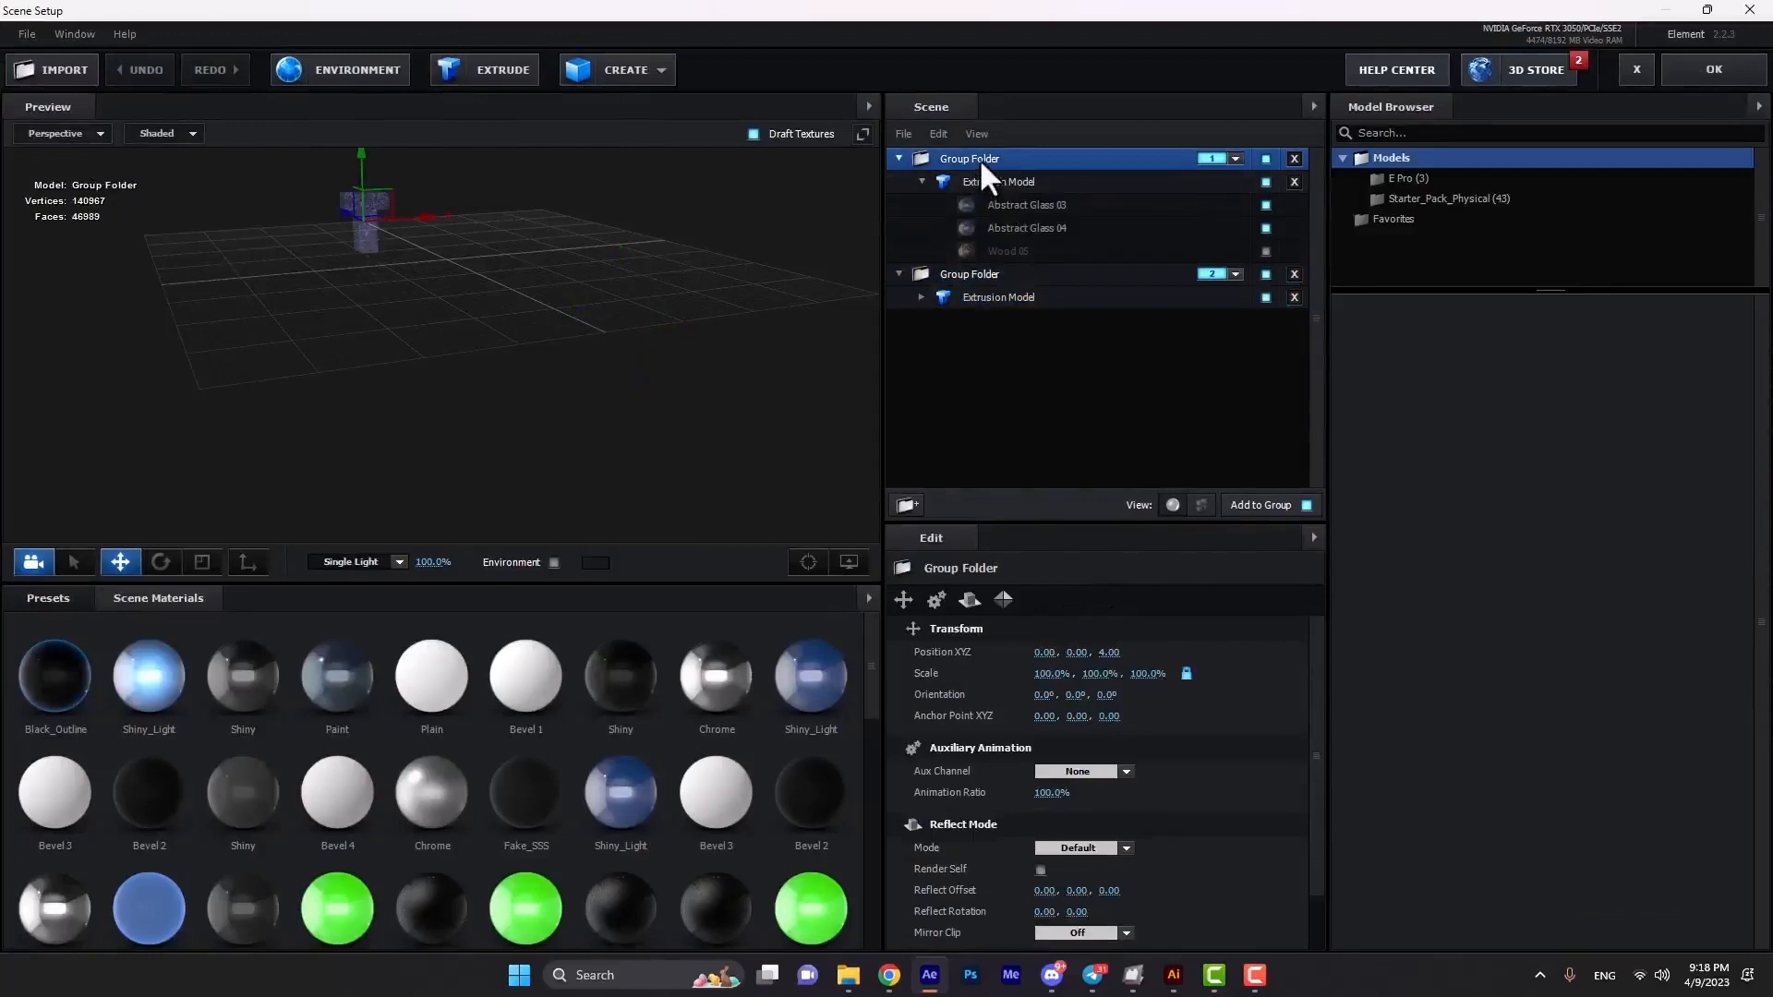
drag(287, 279, 536, 454)
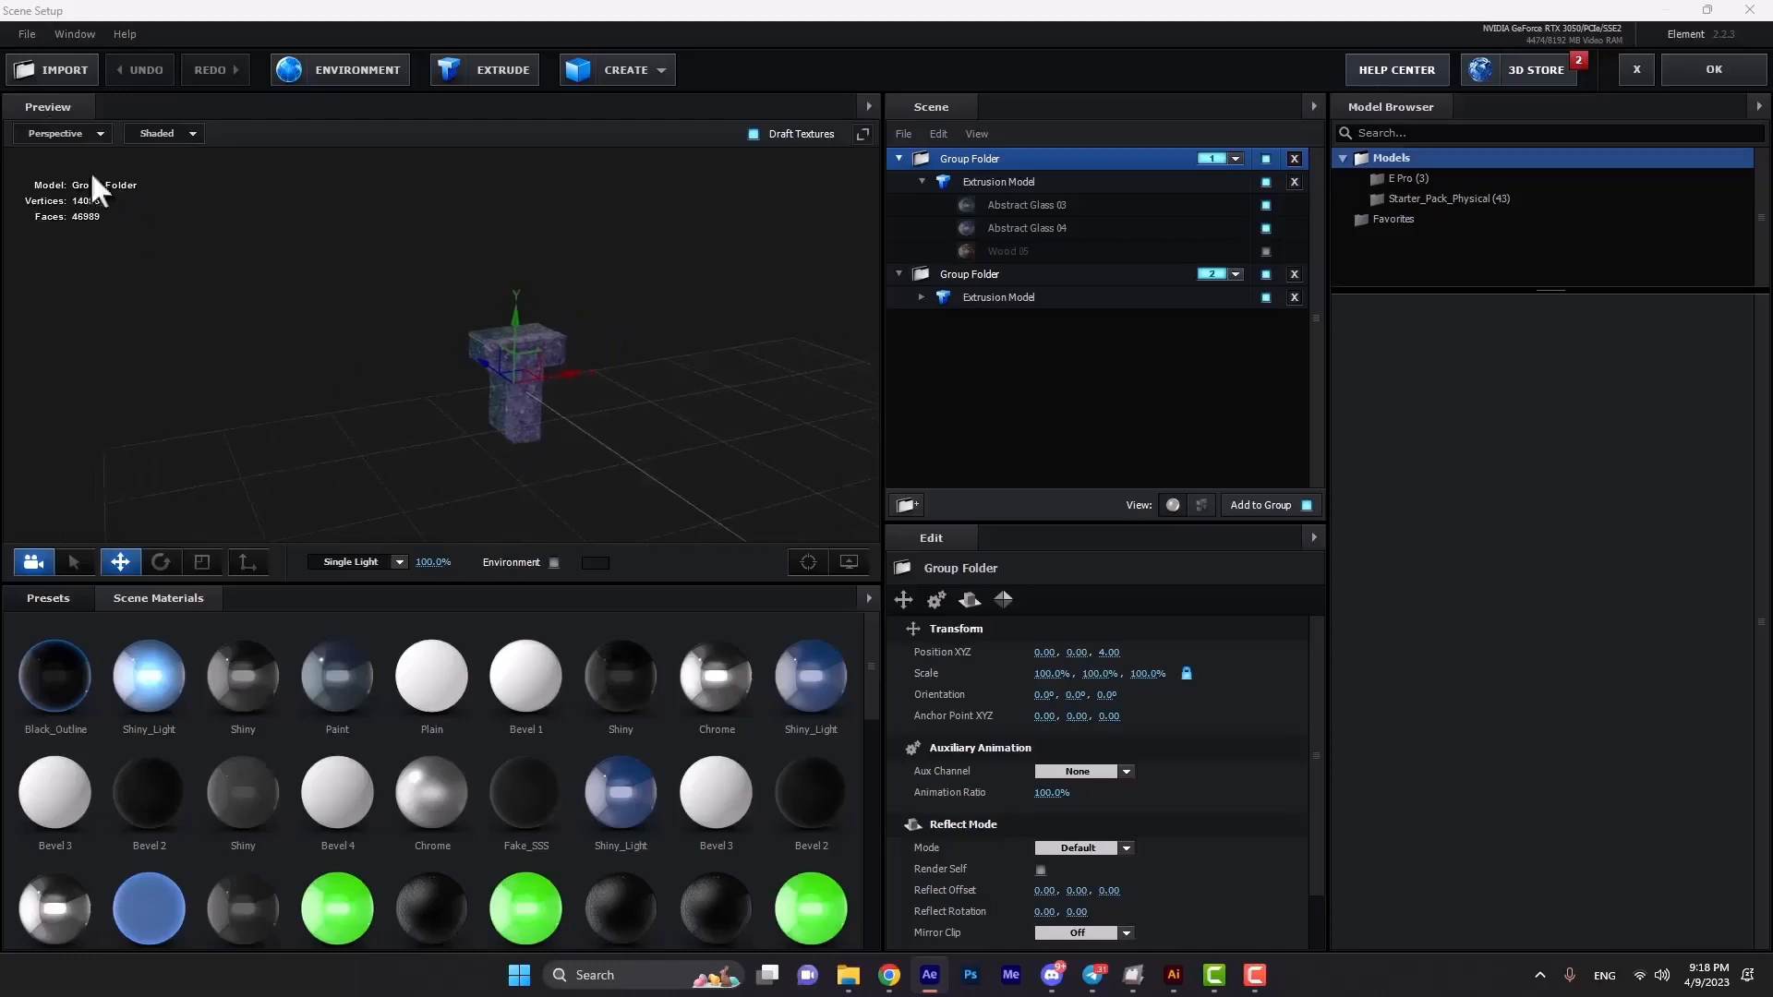
click(60, 71)
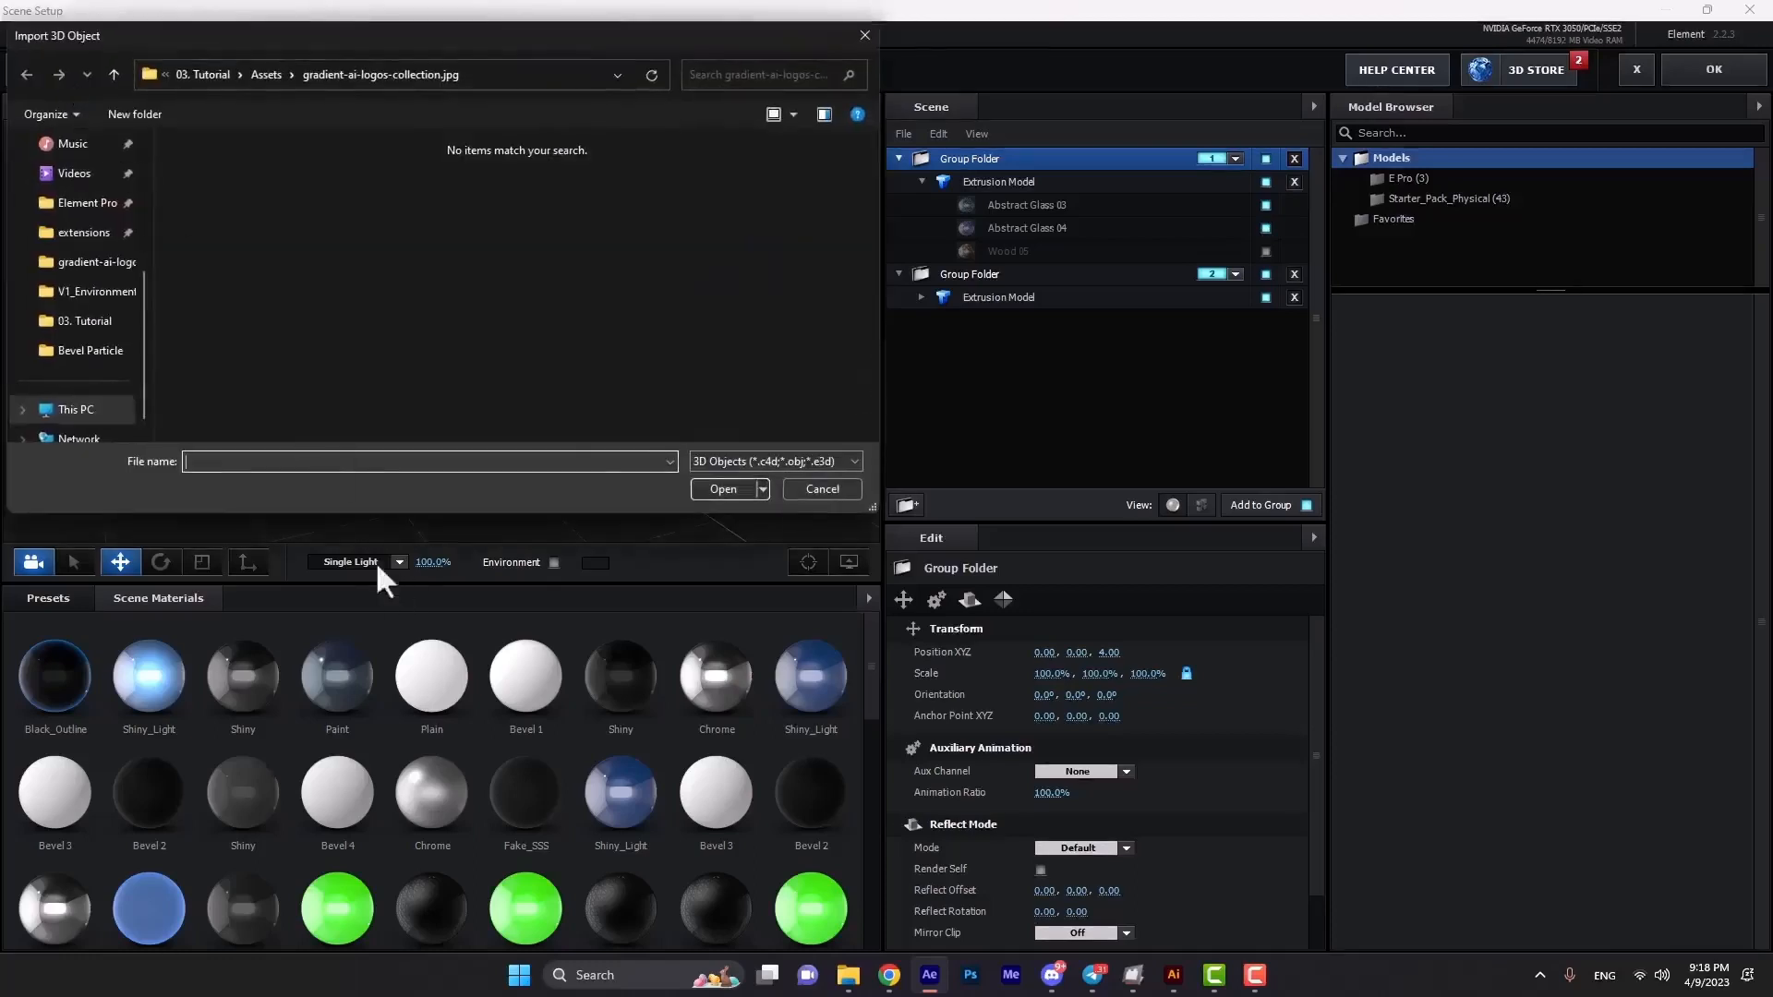
key(Return)
click(241, 186)
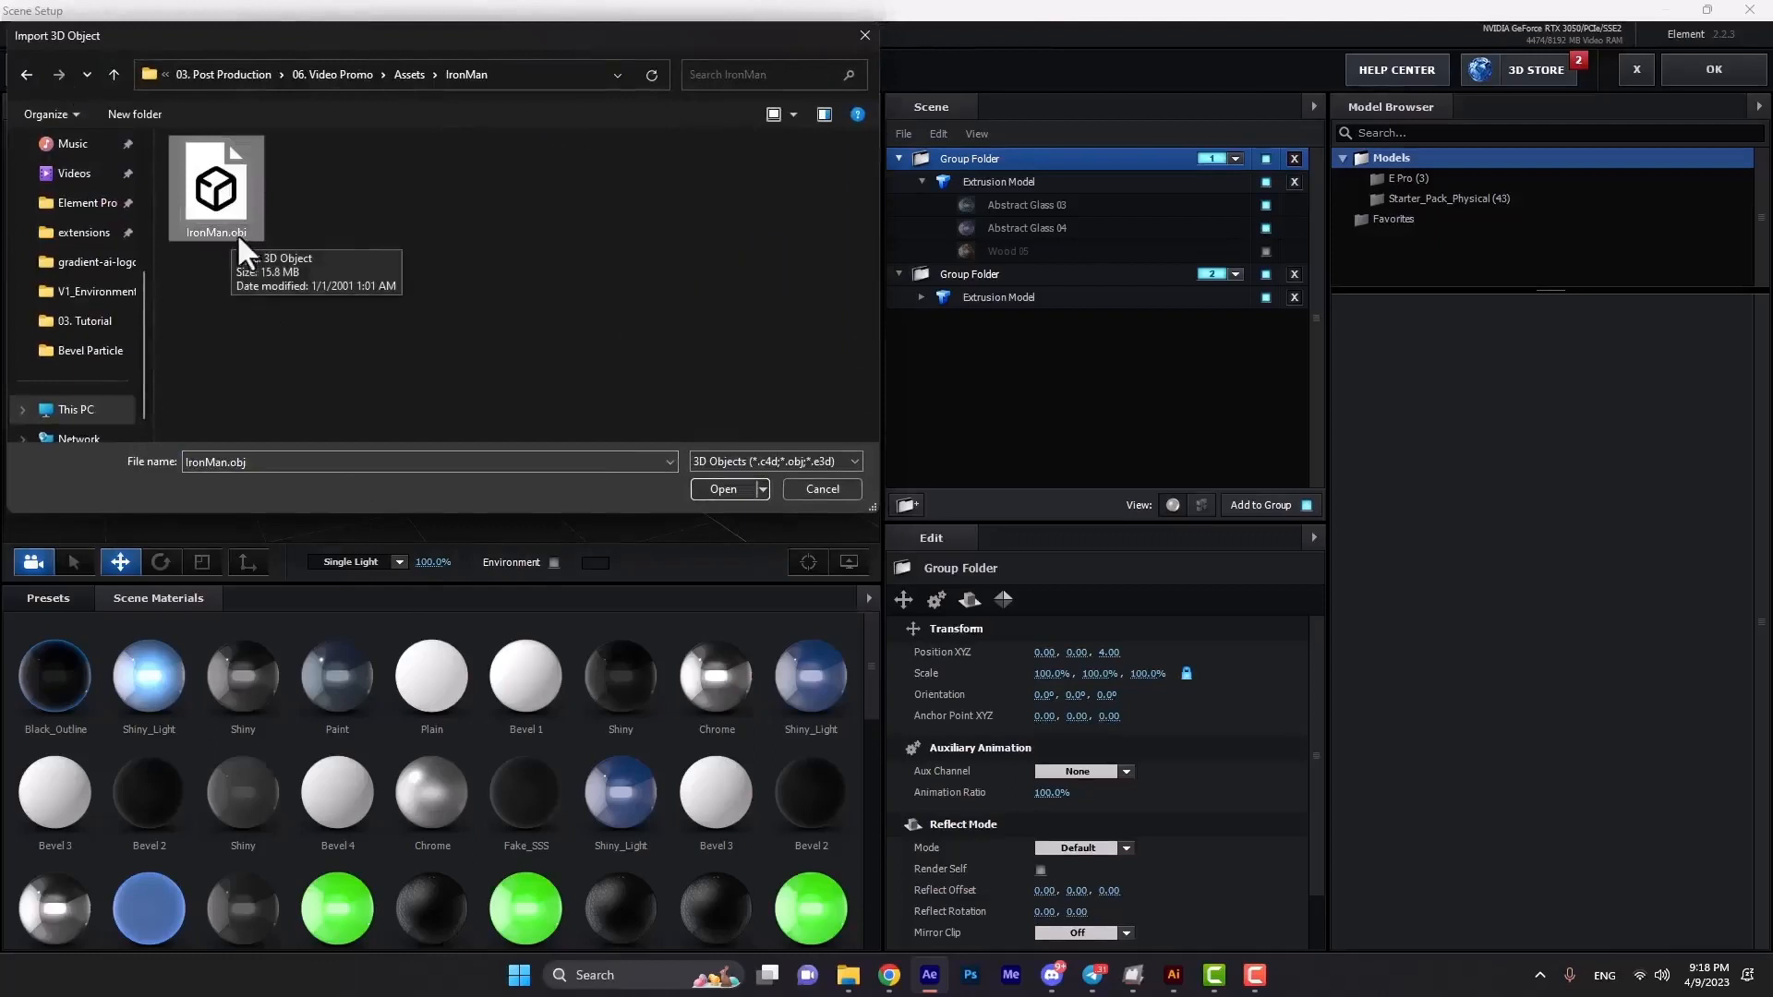
click(720, 483)
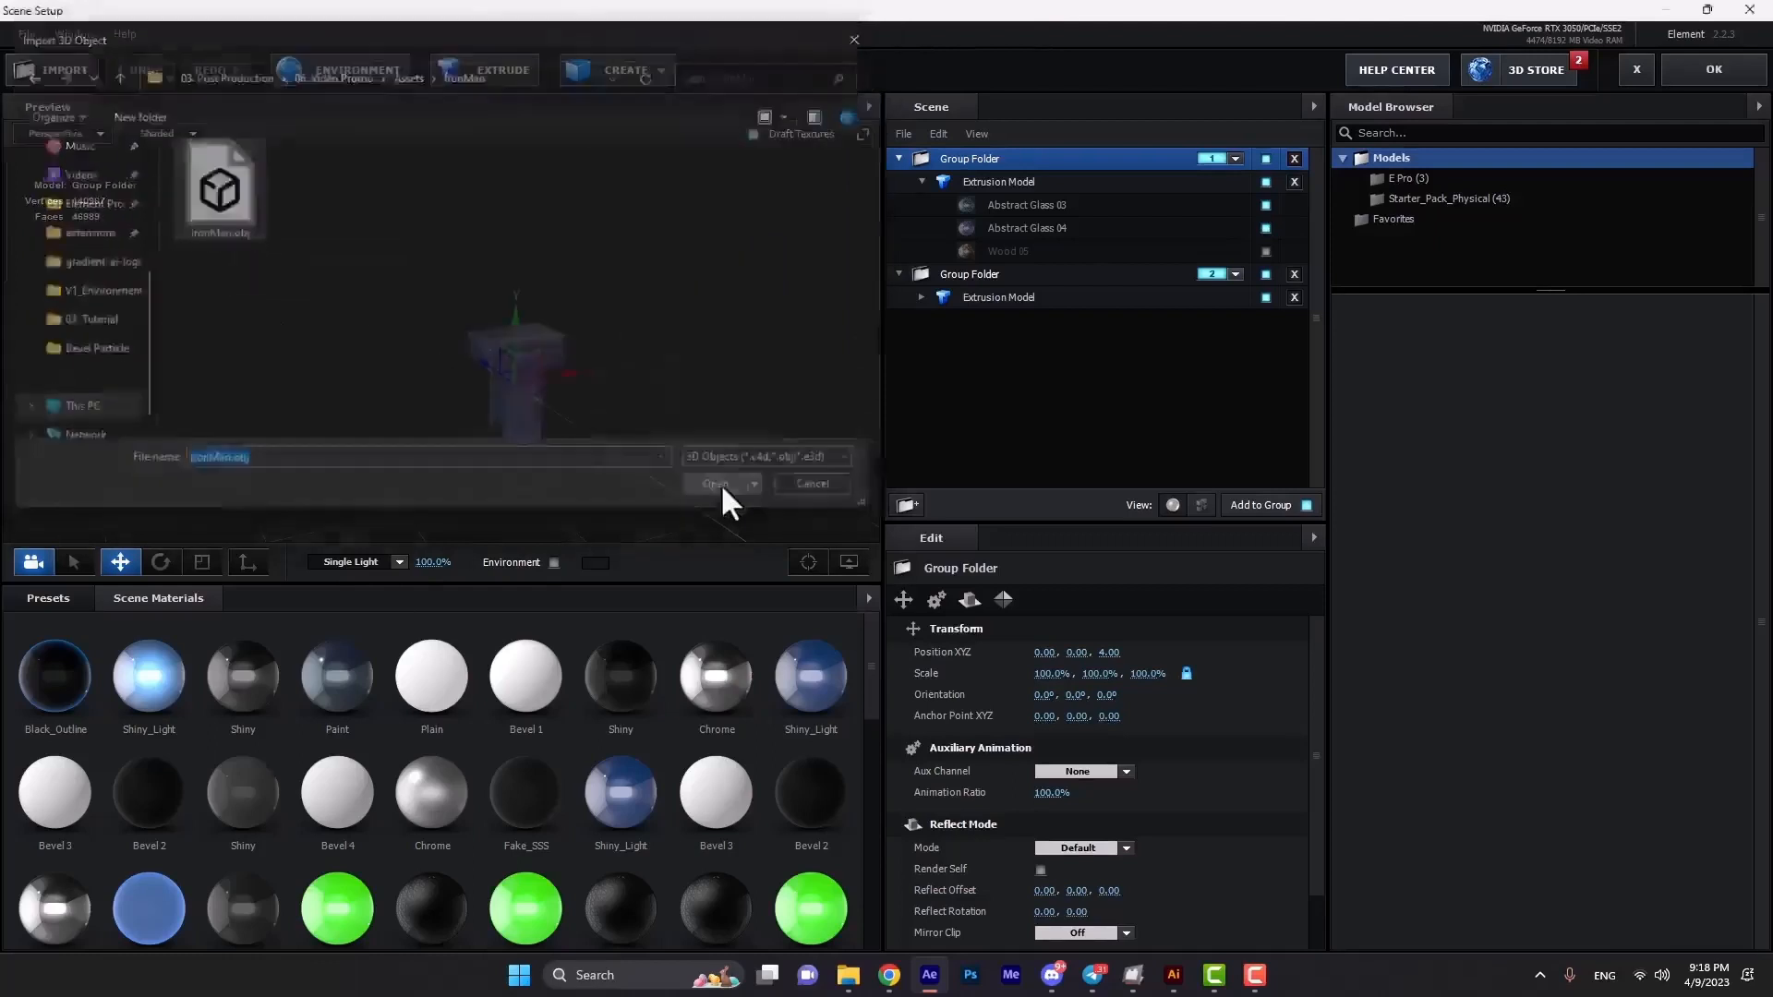
Delete the T extrusion model from the first group folder so that only the IronMan model remains there.
click(983, 665)
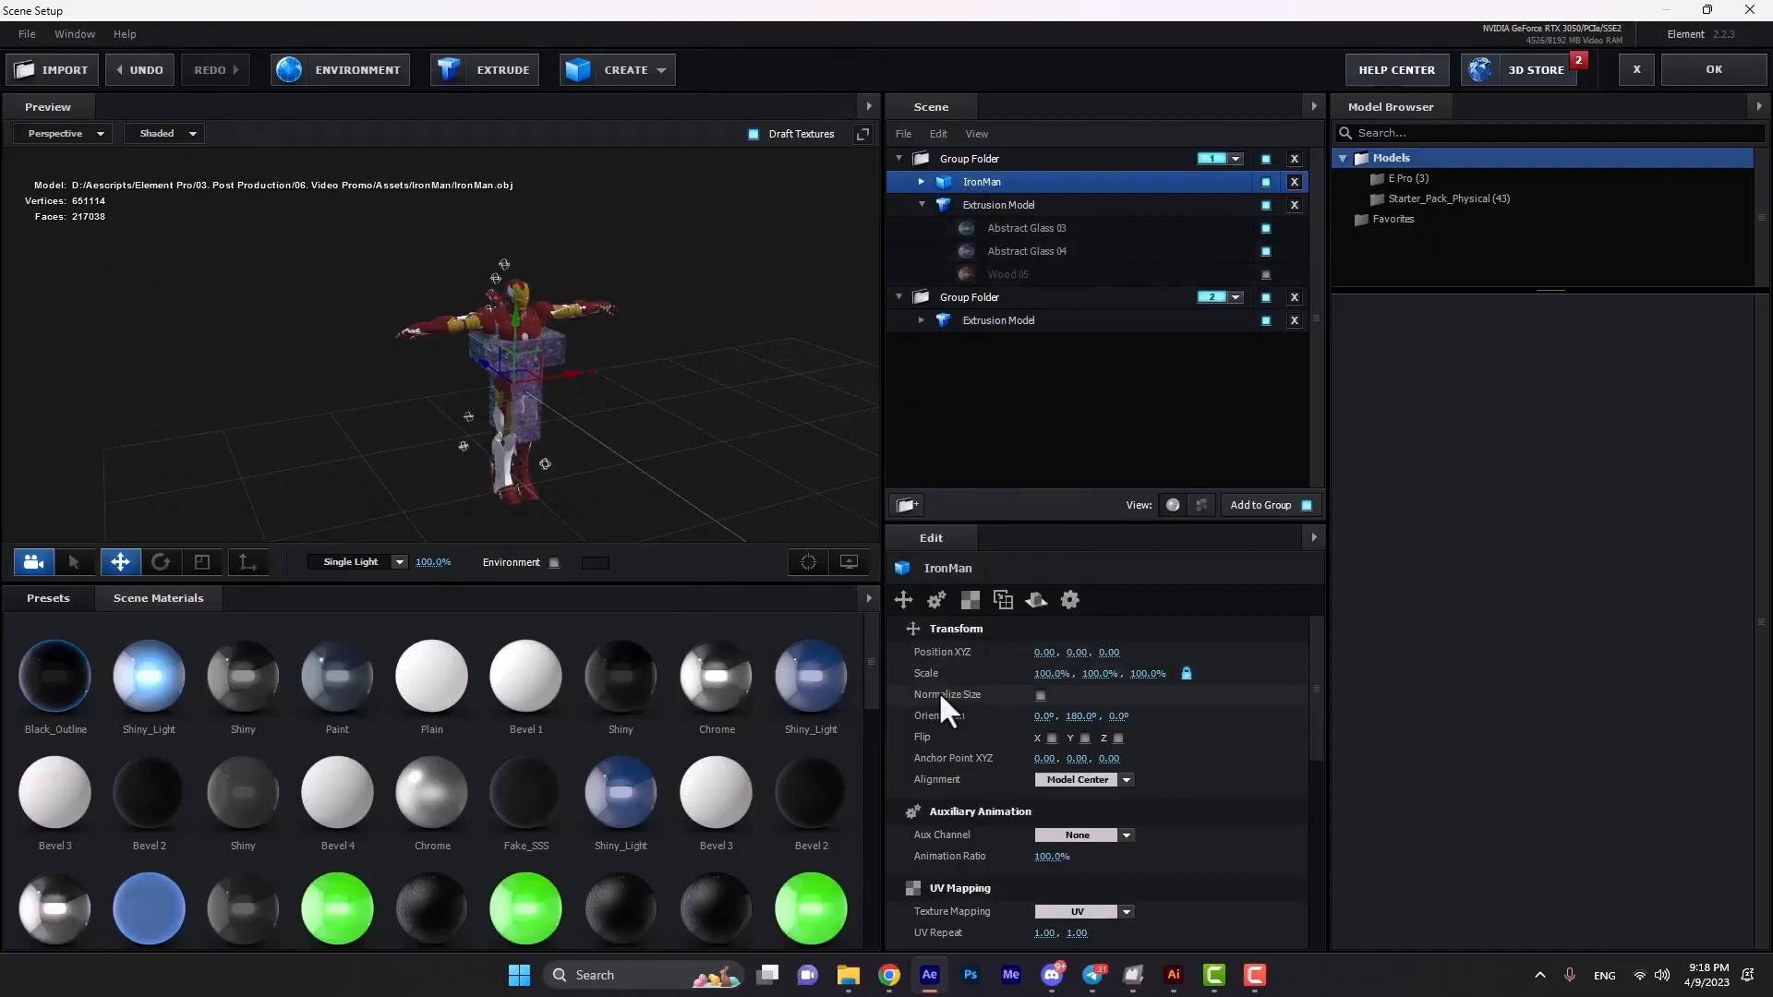
click(1001, 205)
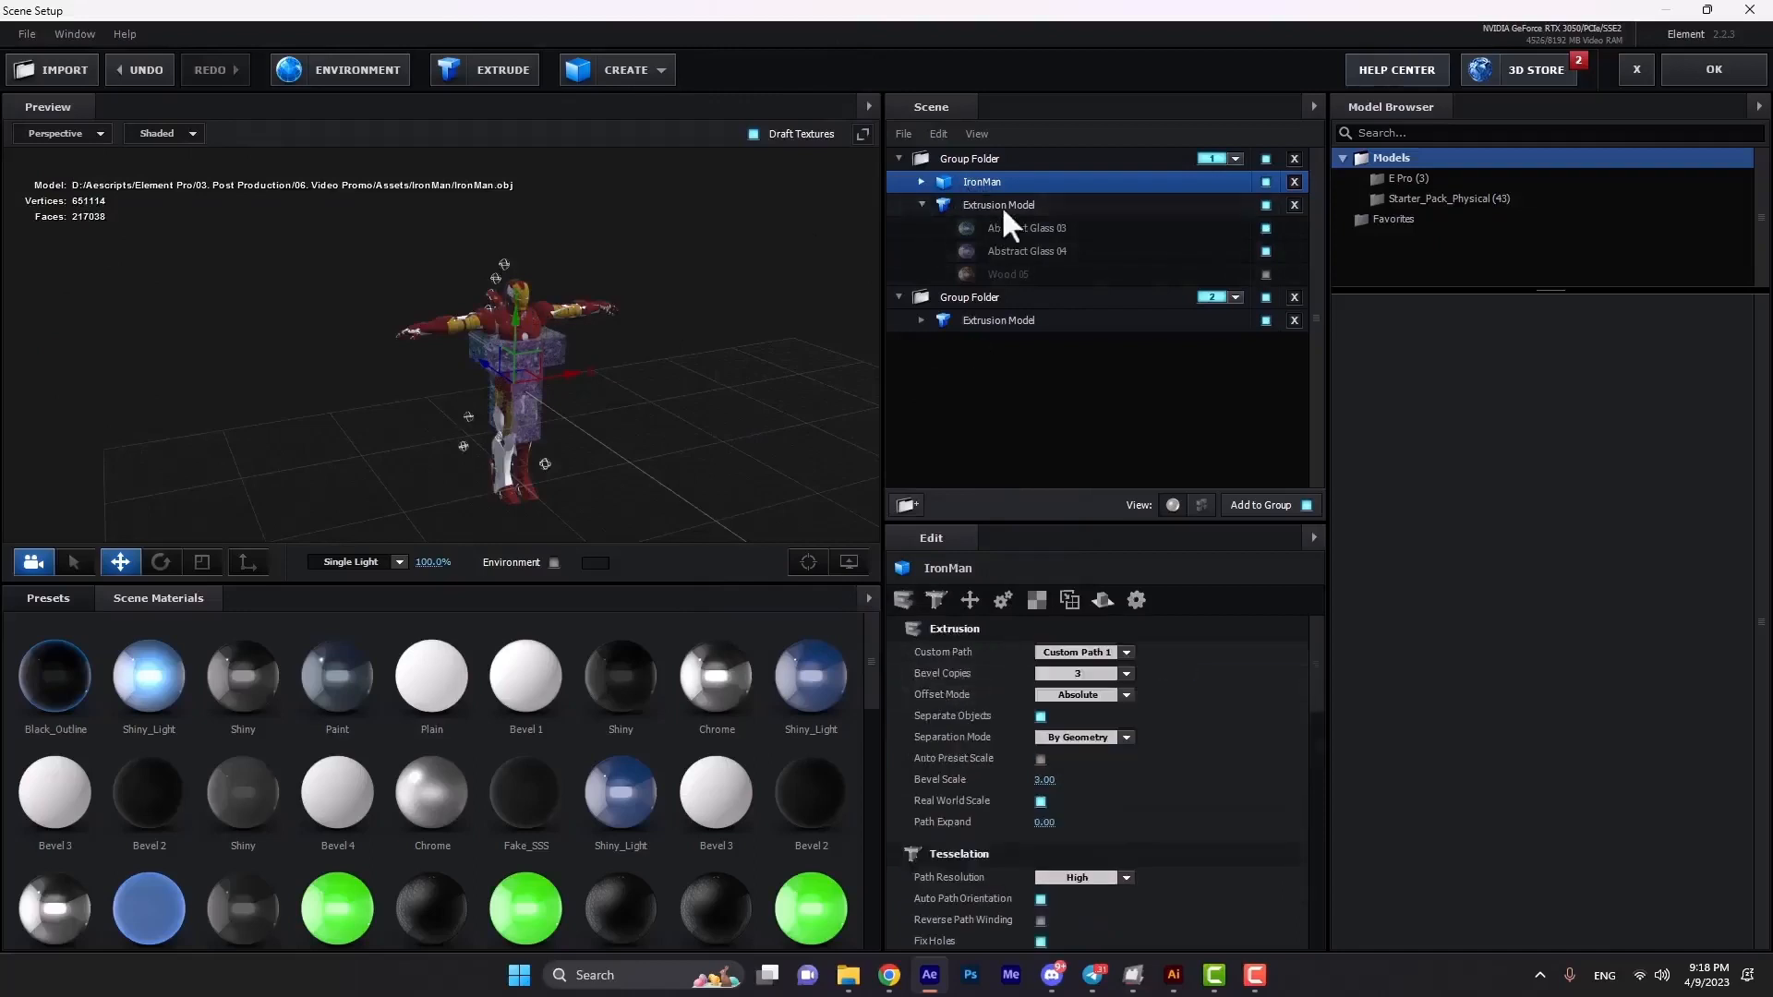
click(1294, 205)
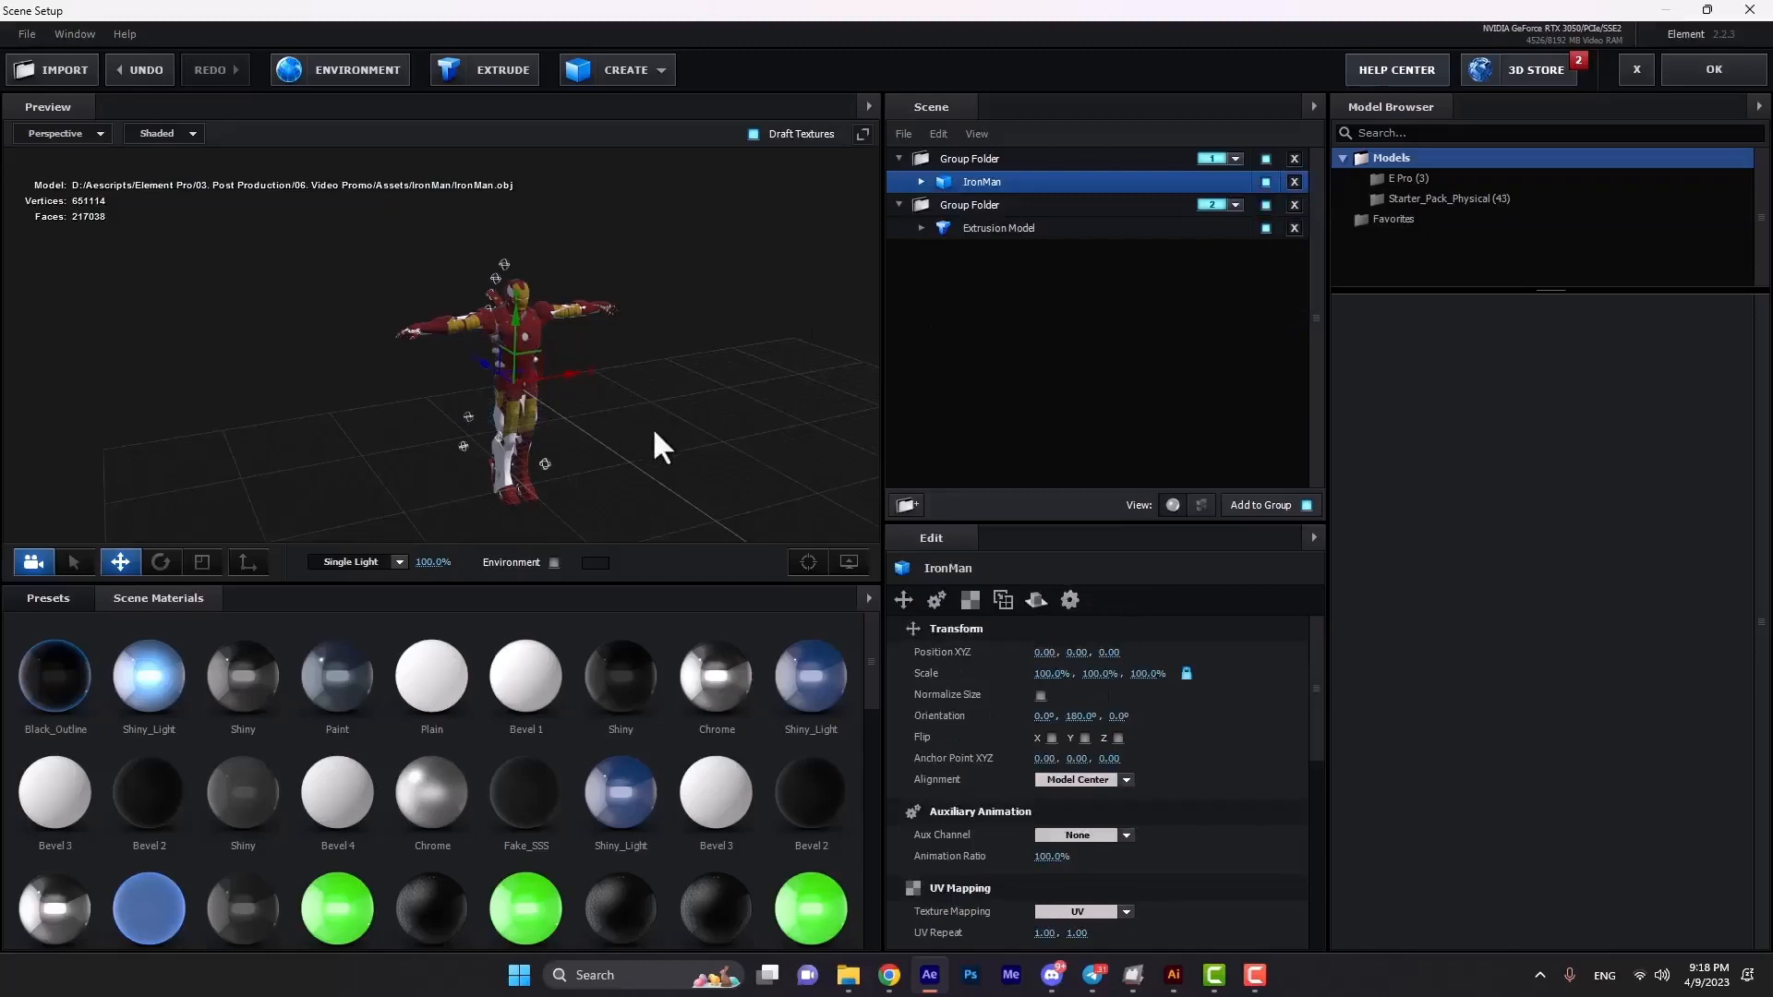
Look over the second group folder's extrusion model from several angles and accept the Scene Setup changes.
click(986, 209)
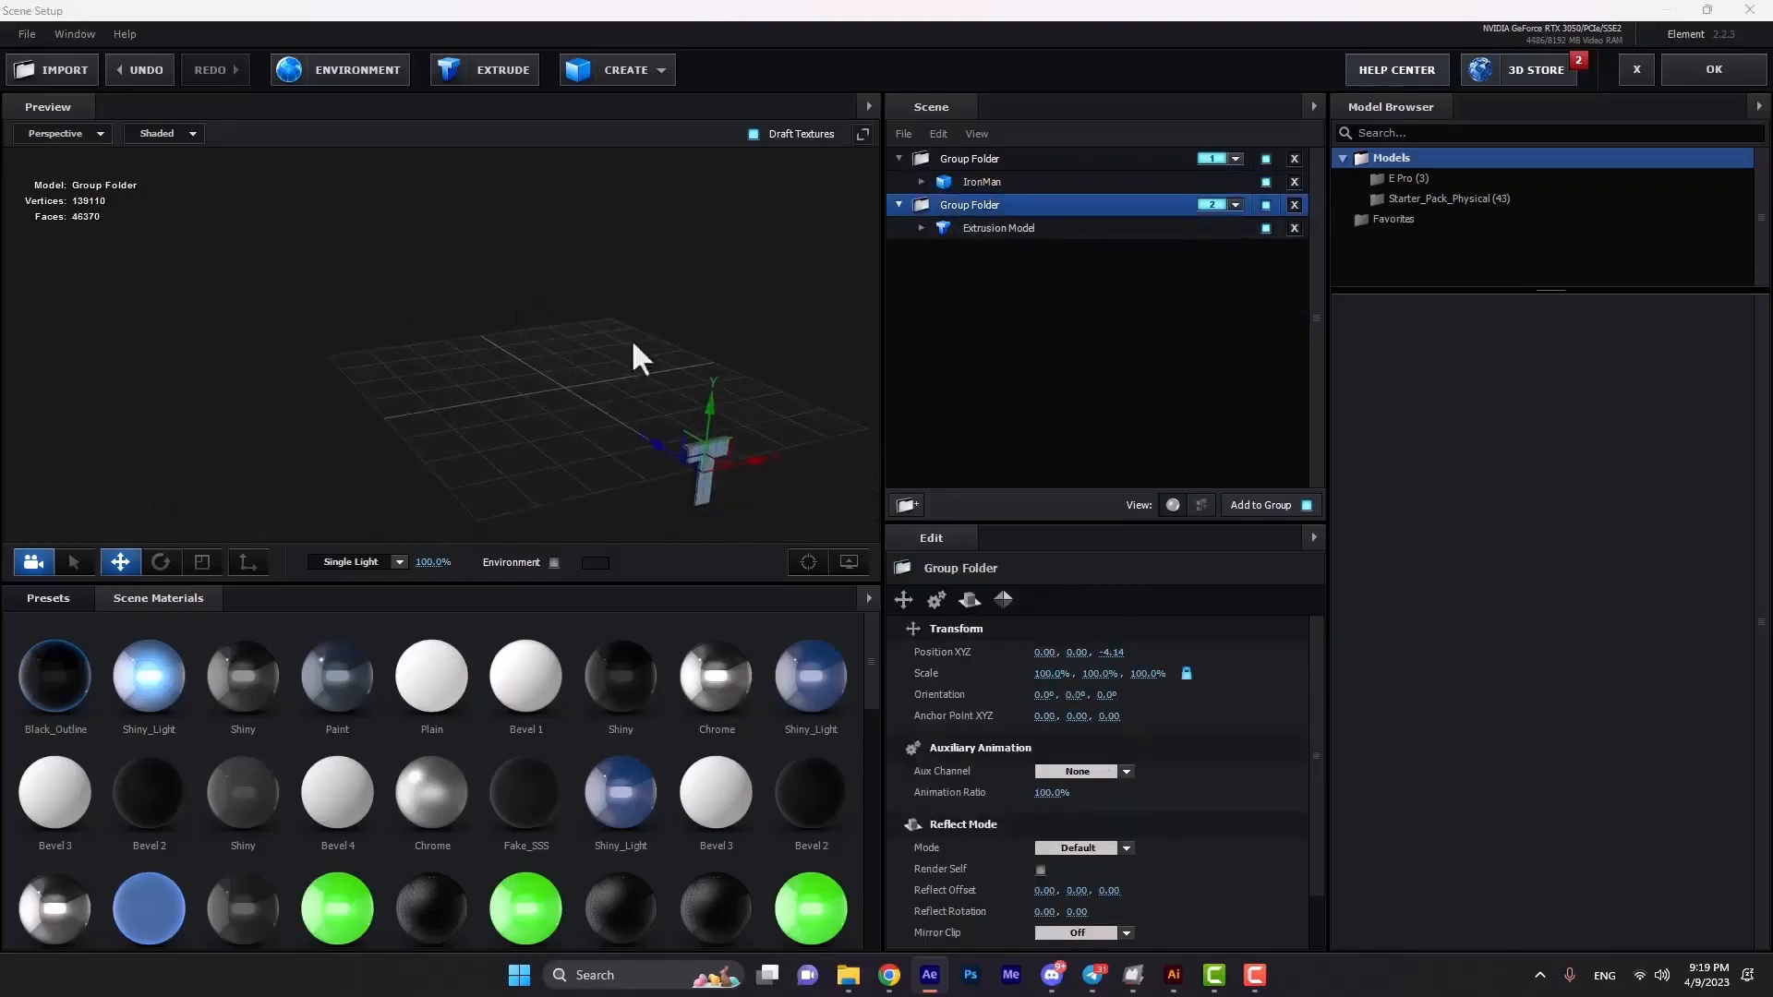
drag(638, 365, 614, 350)
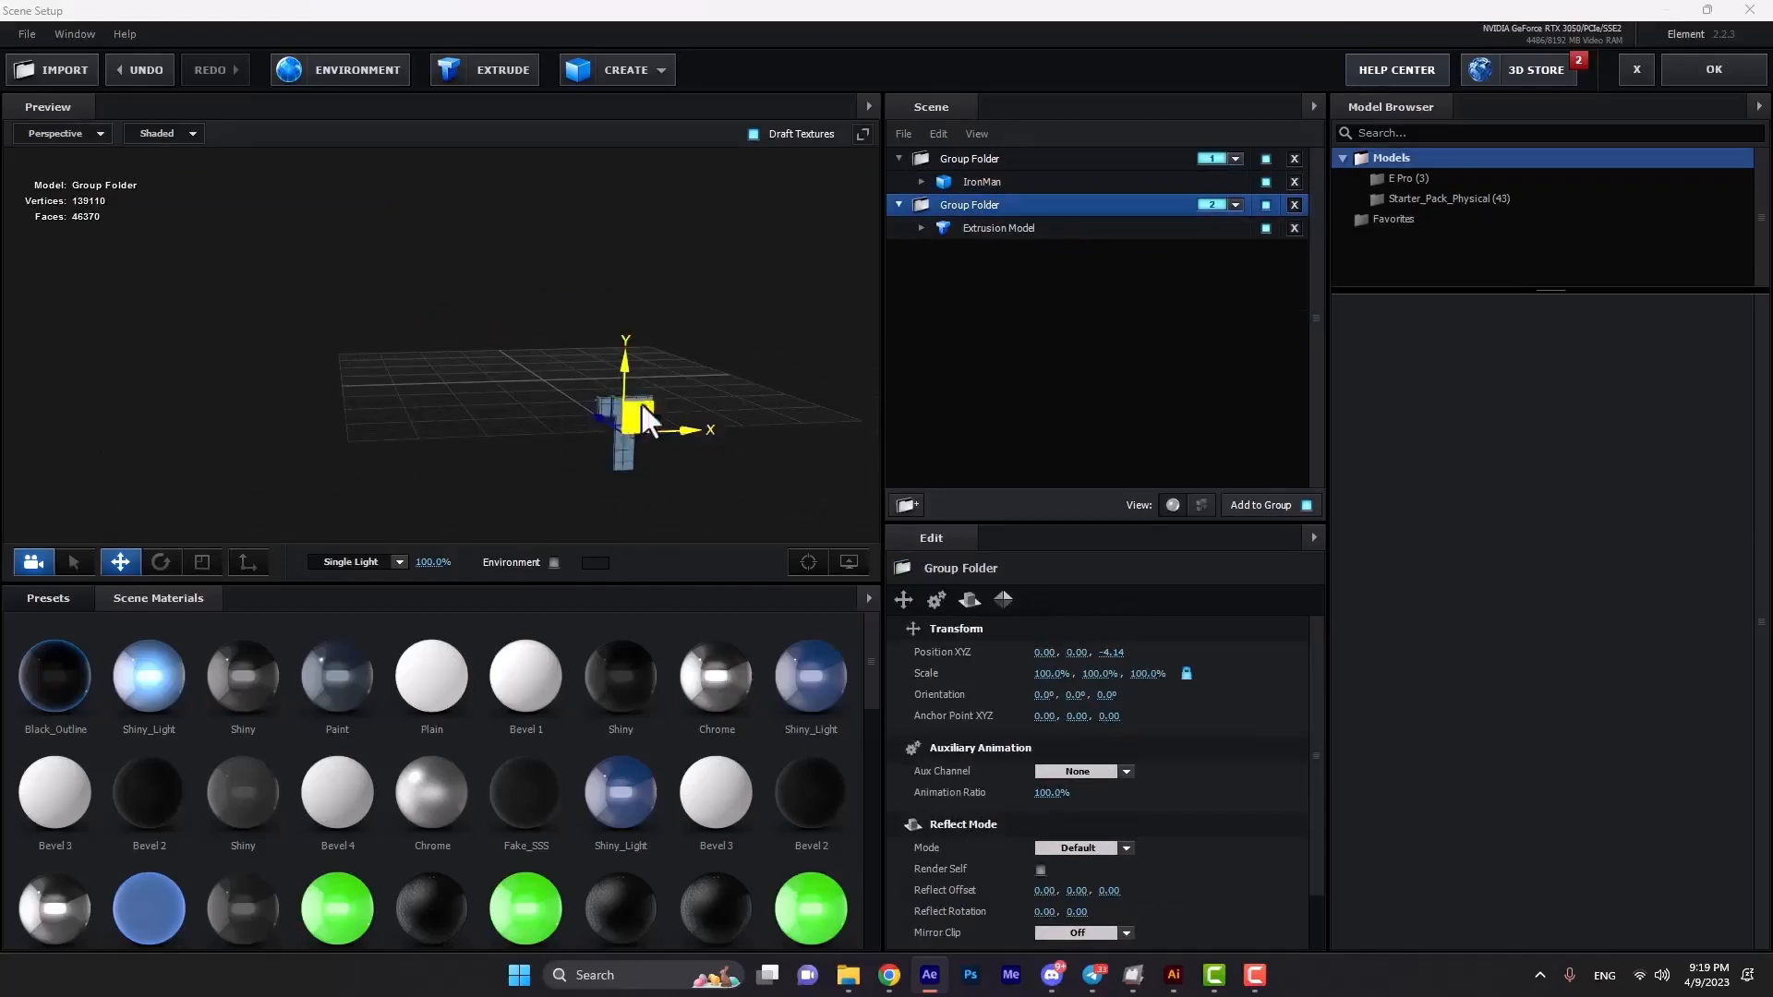
drag(445, 388, 475, 413)
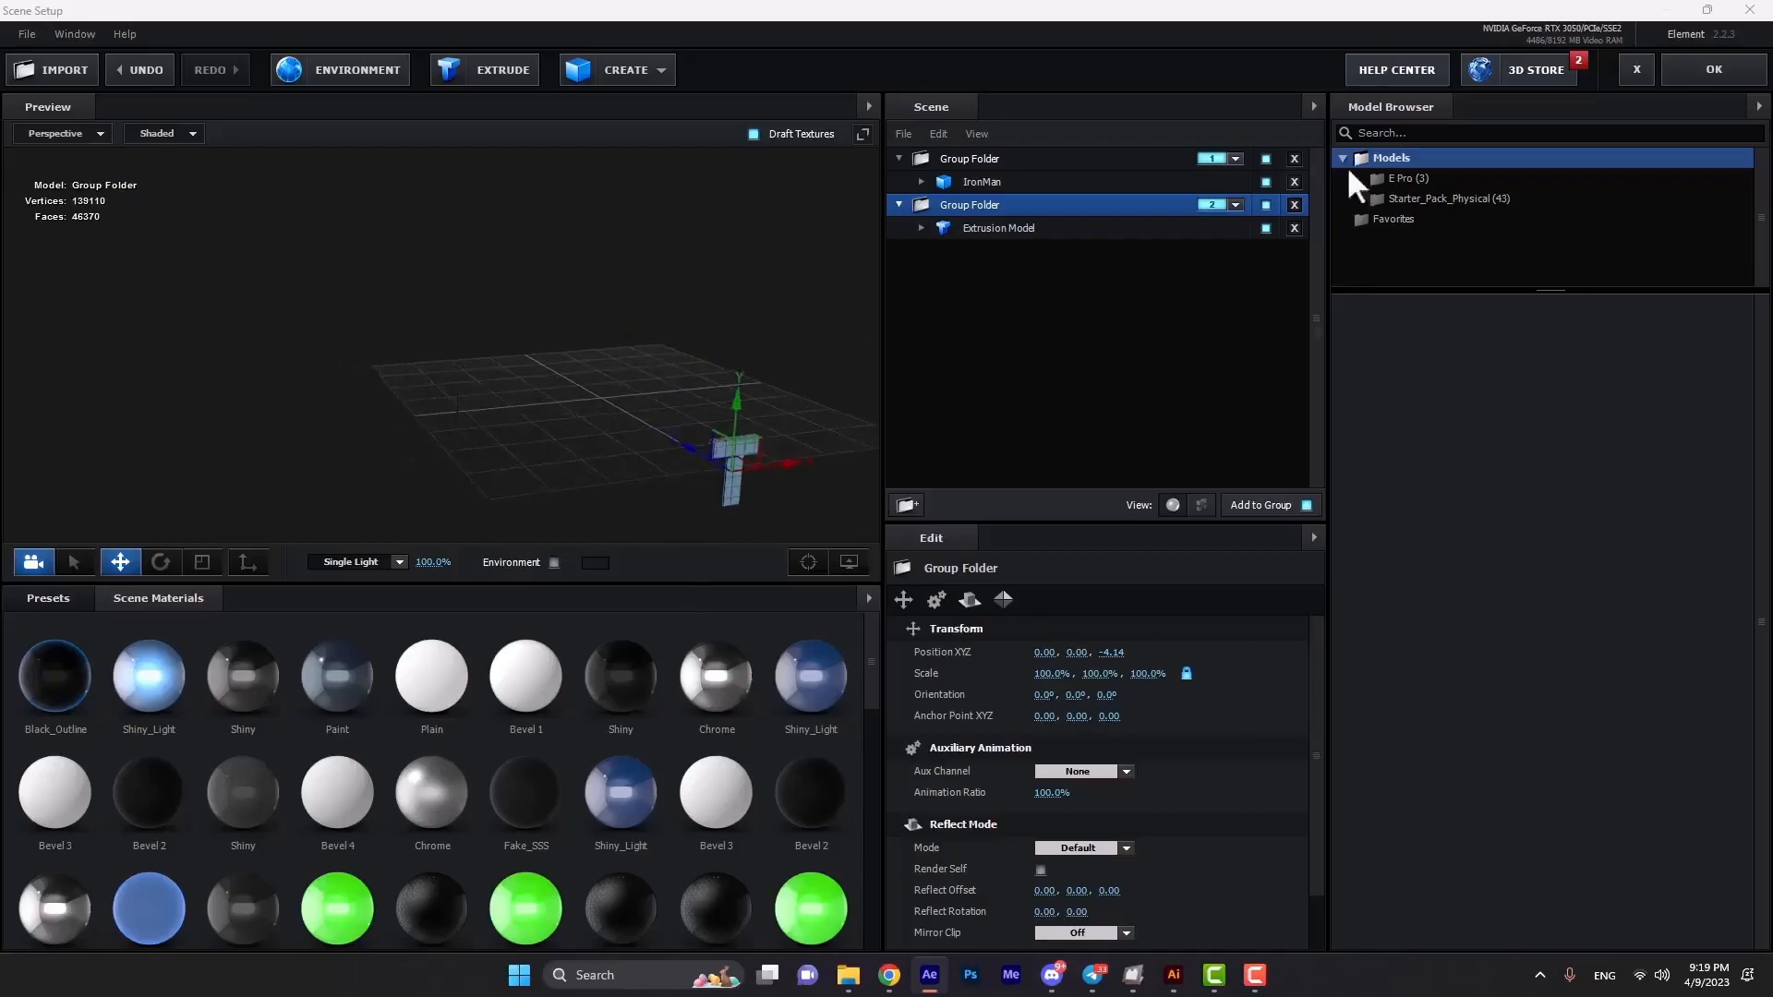
click(1701, 81)
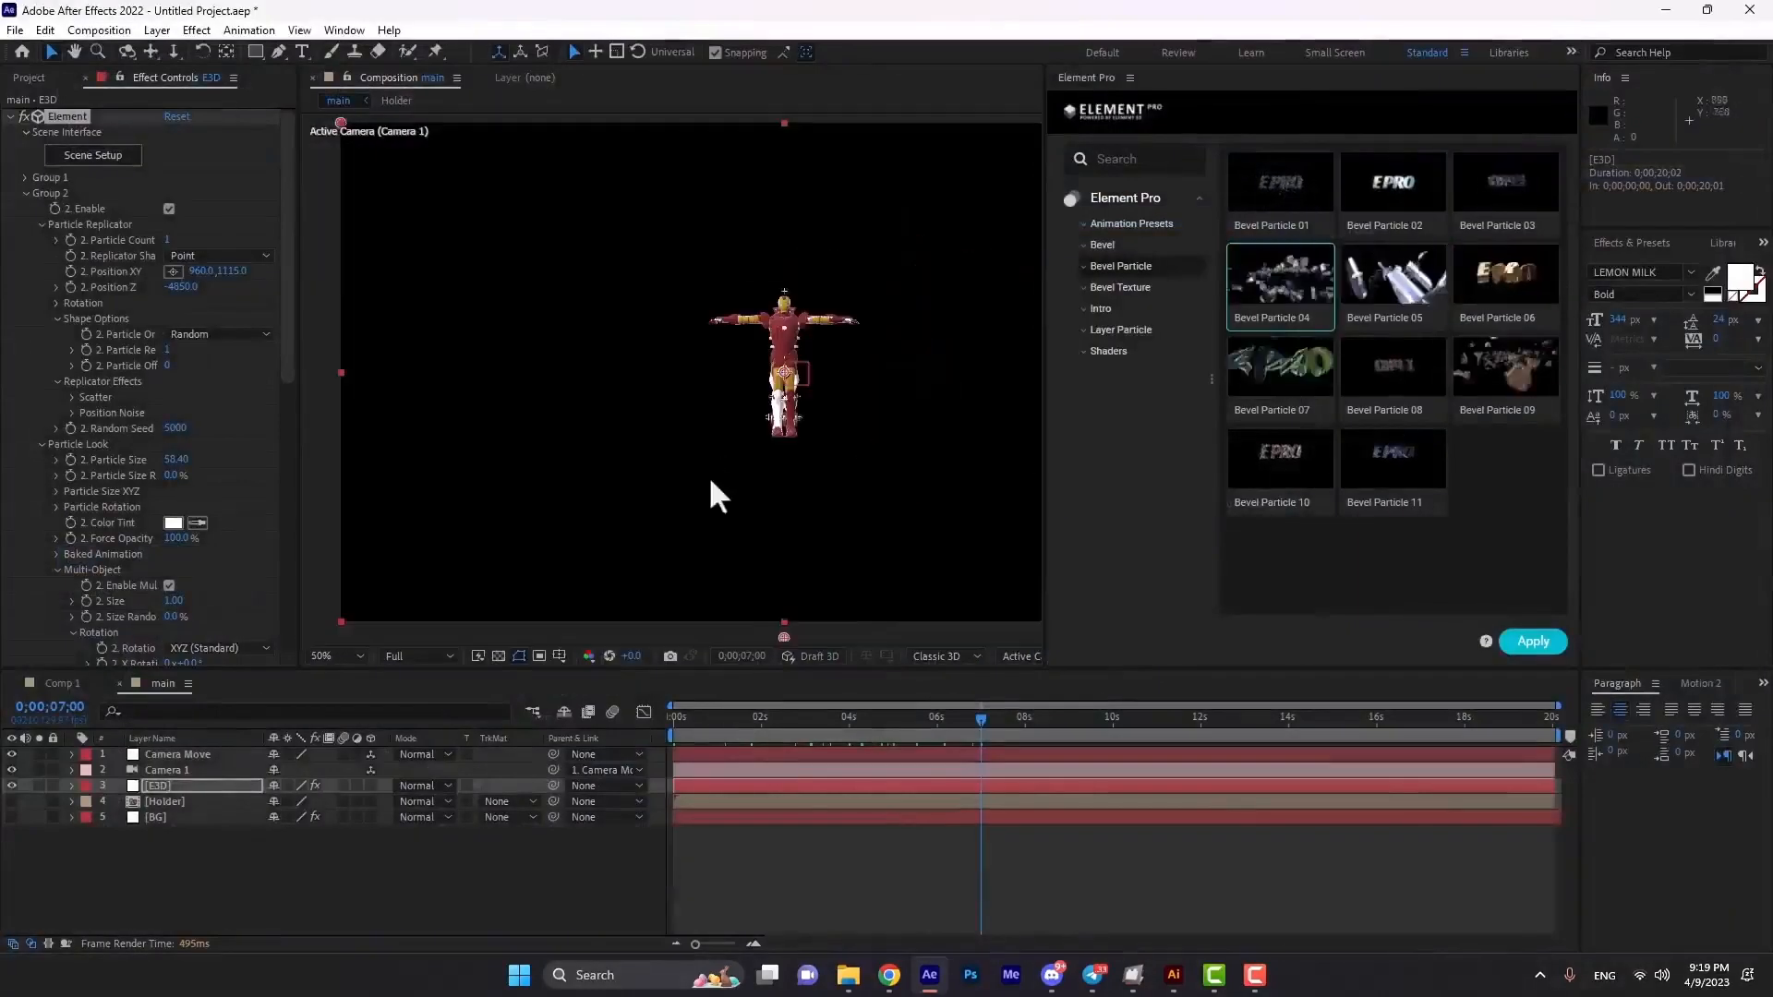
Go to 0;00;01;11 in the main composition and set the preview resolution to Quarter.
click(736, 722)
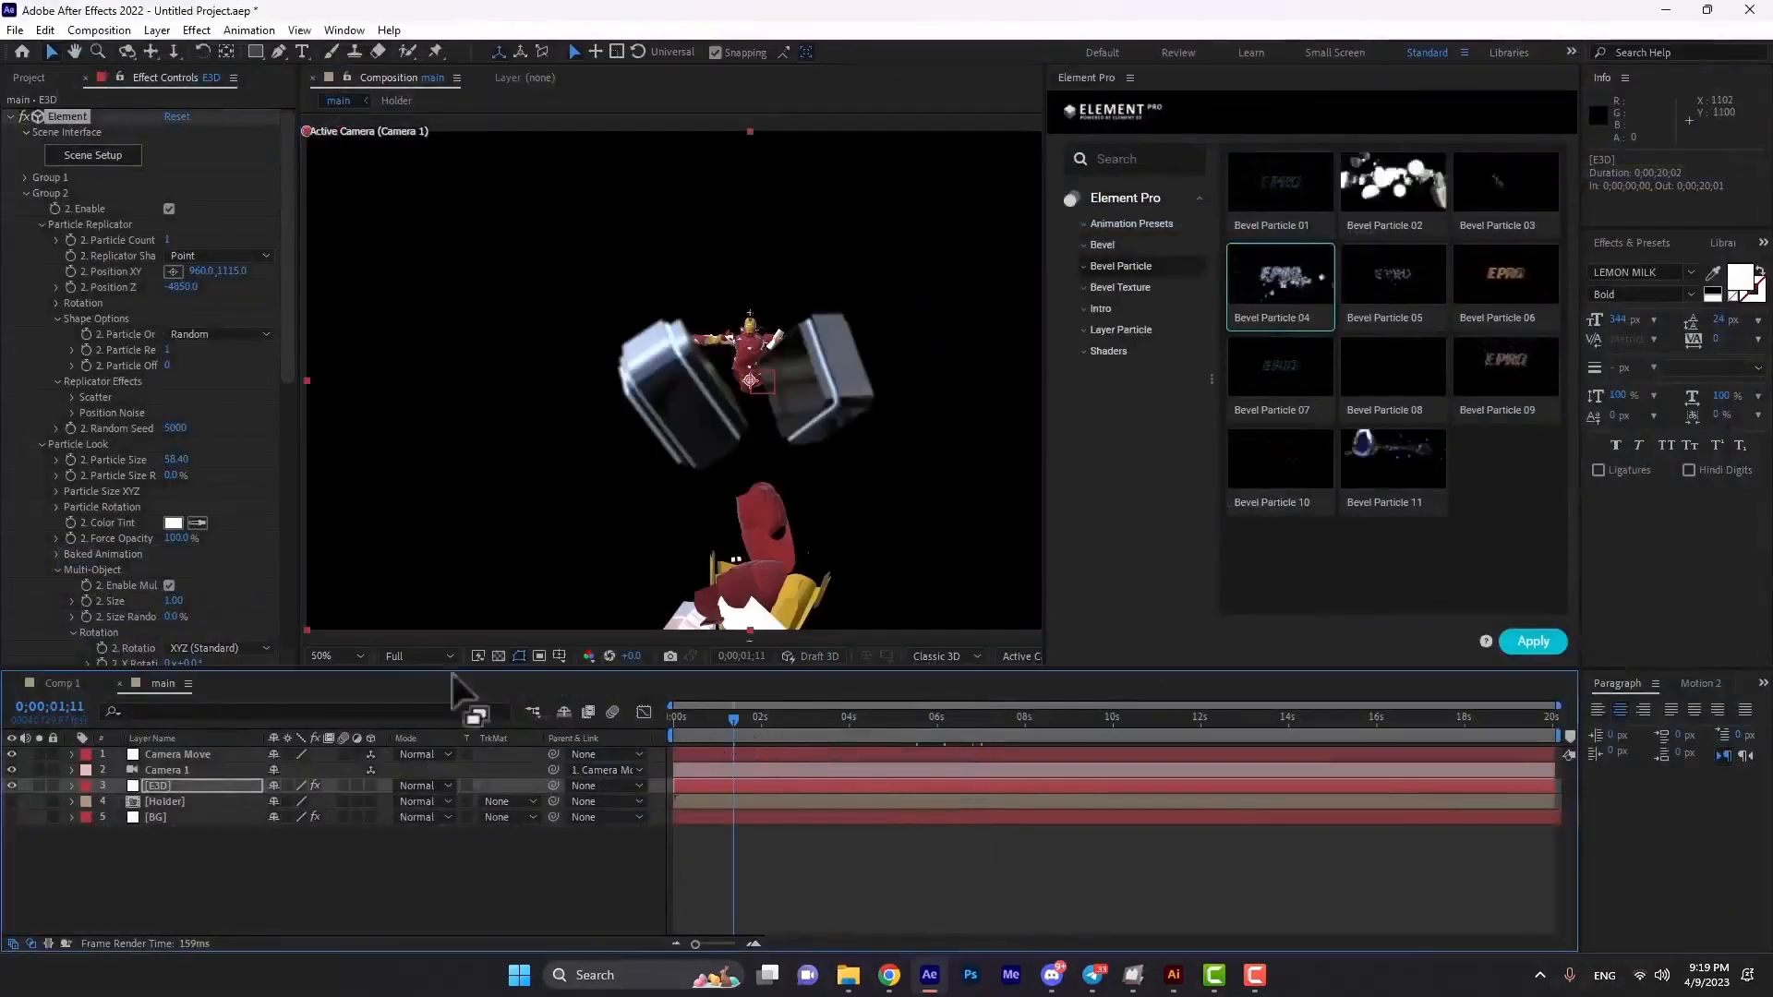
click(418, 656)
click(417, 759)
Set the work area to start at 0;00;00;16, preview the Iron Man particle animation and stop at 0;00;04;27.
click(704, 717)
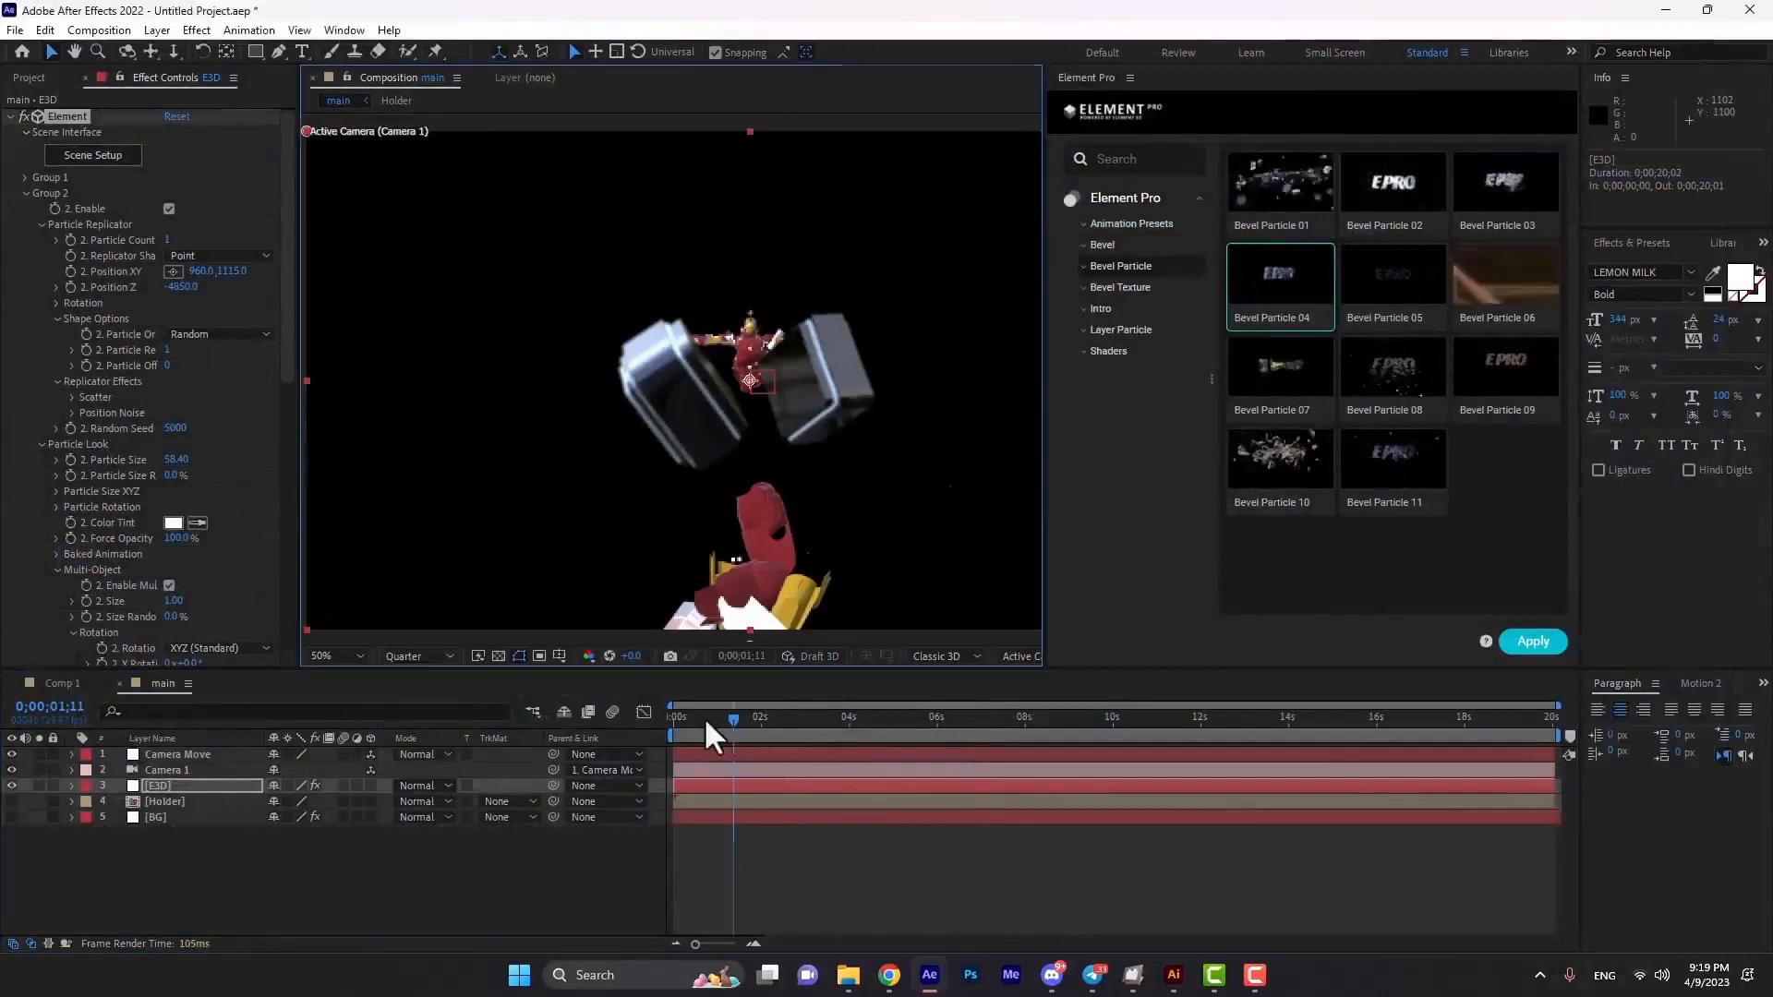
drag(704, 716, 696, 721)
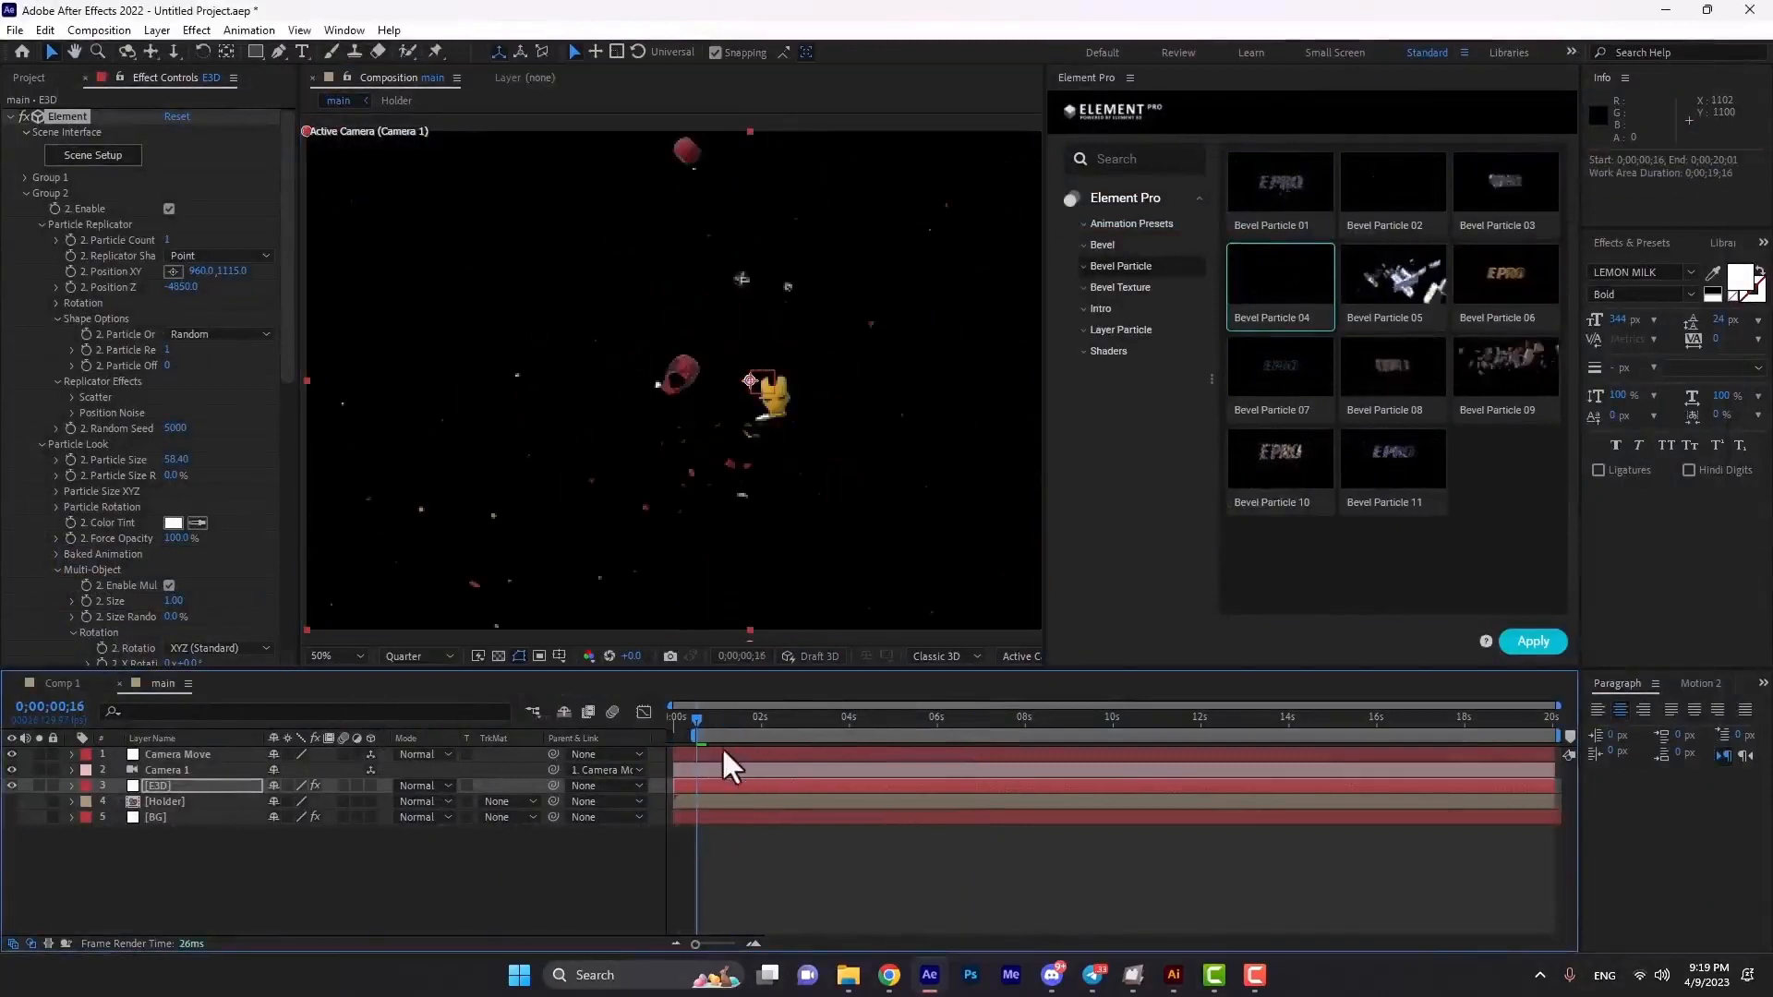
key(space)
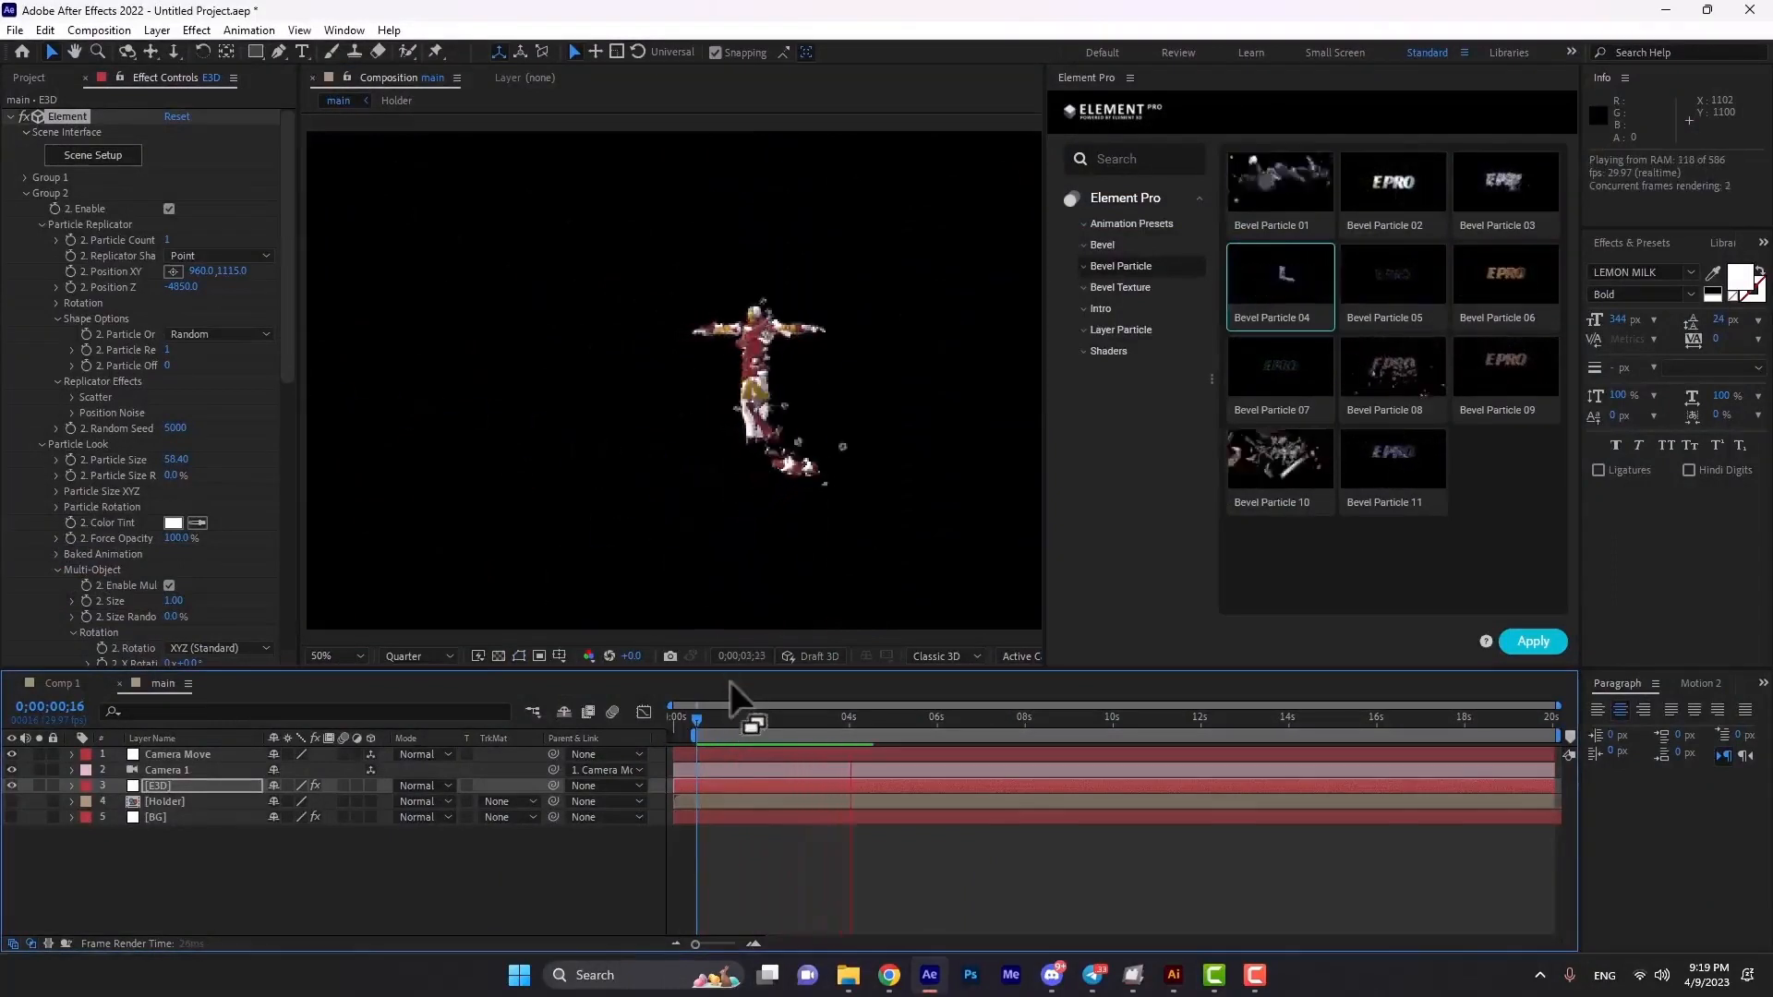
click(887, 717)
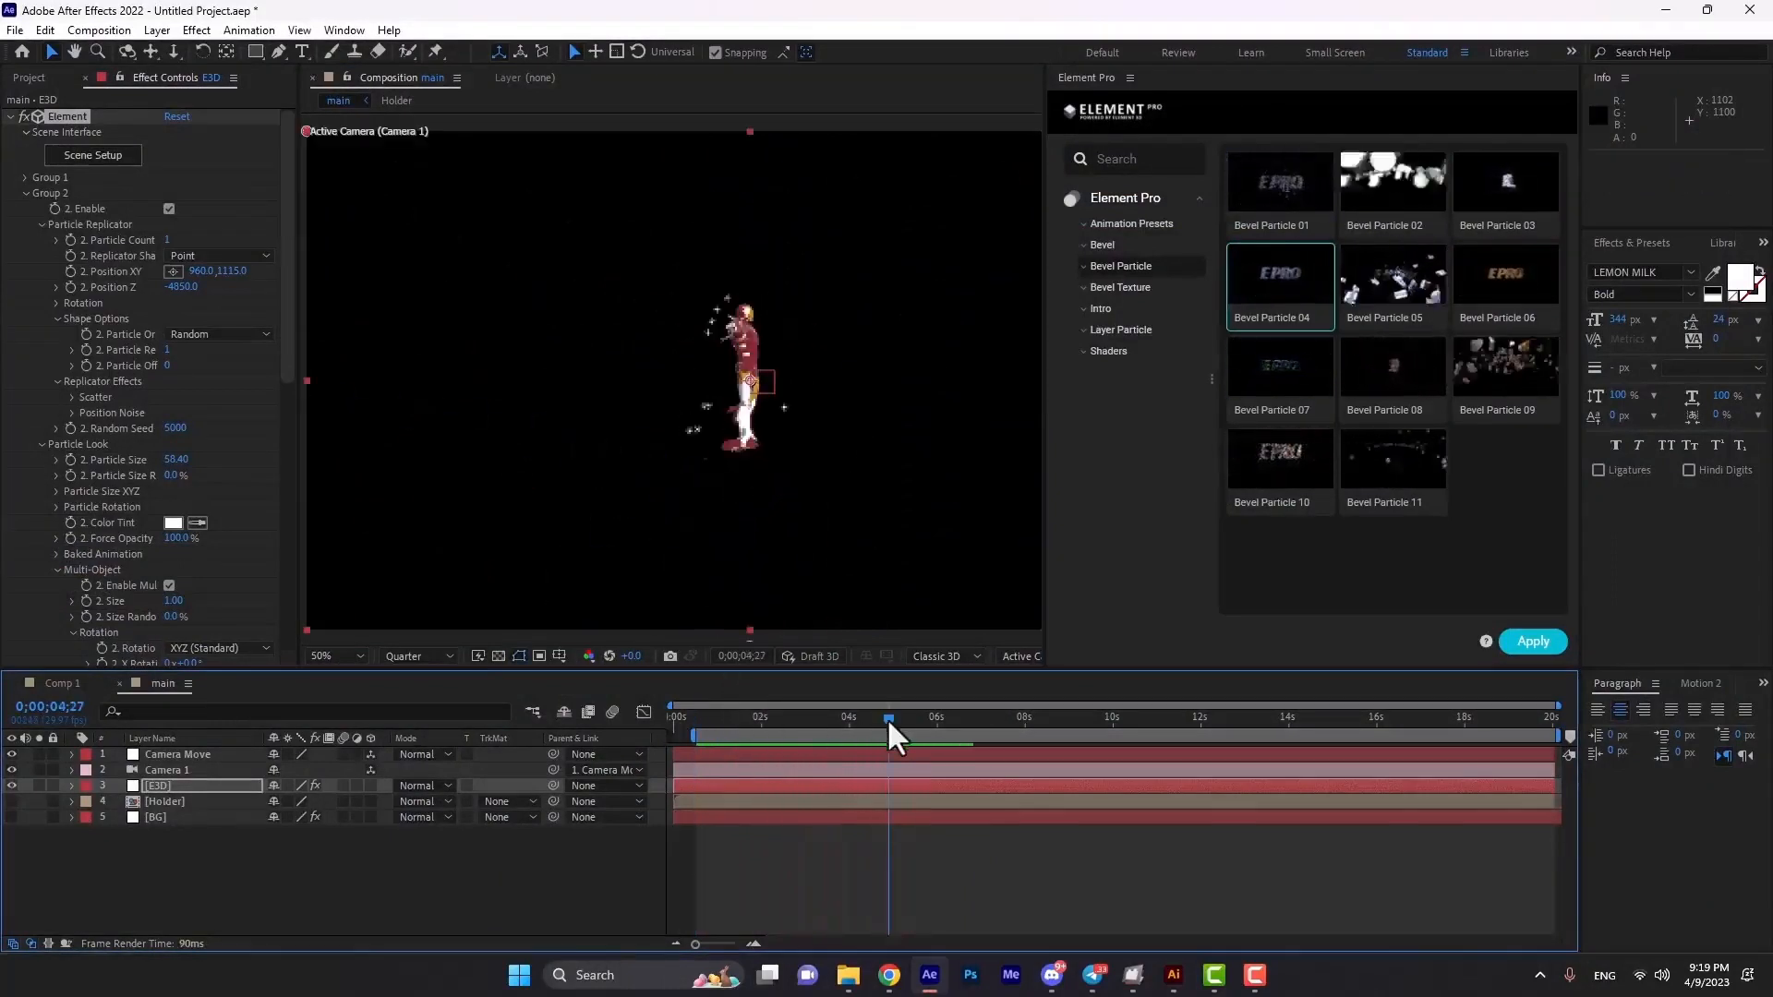
Dolly the camera closer to the Iron Man model at 0;00;04;27 and adjust its viewing angle and position.
key(c)
key(c)
key(c)
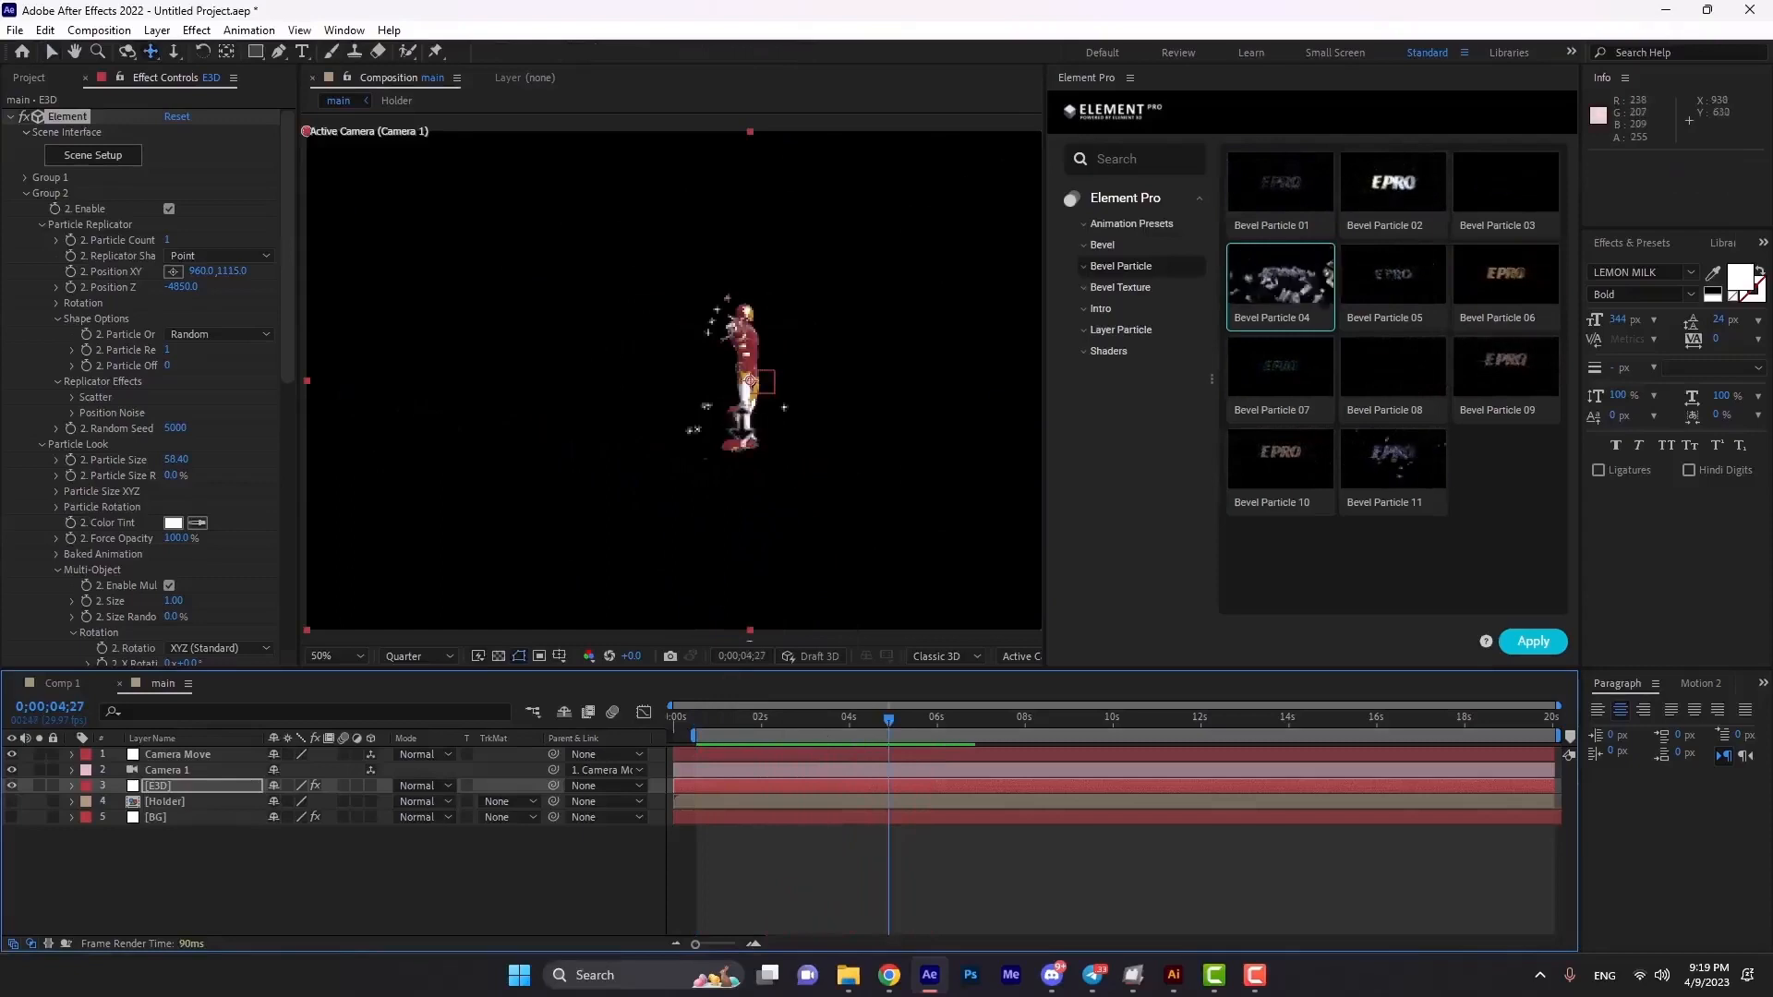
drag(749, 426, 753, 27)
drag(728, 359, 725, 335)
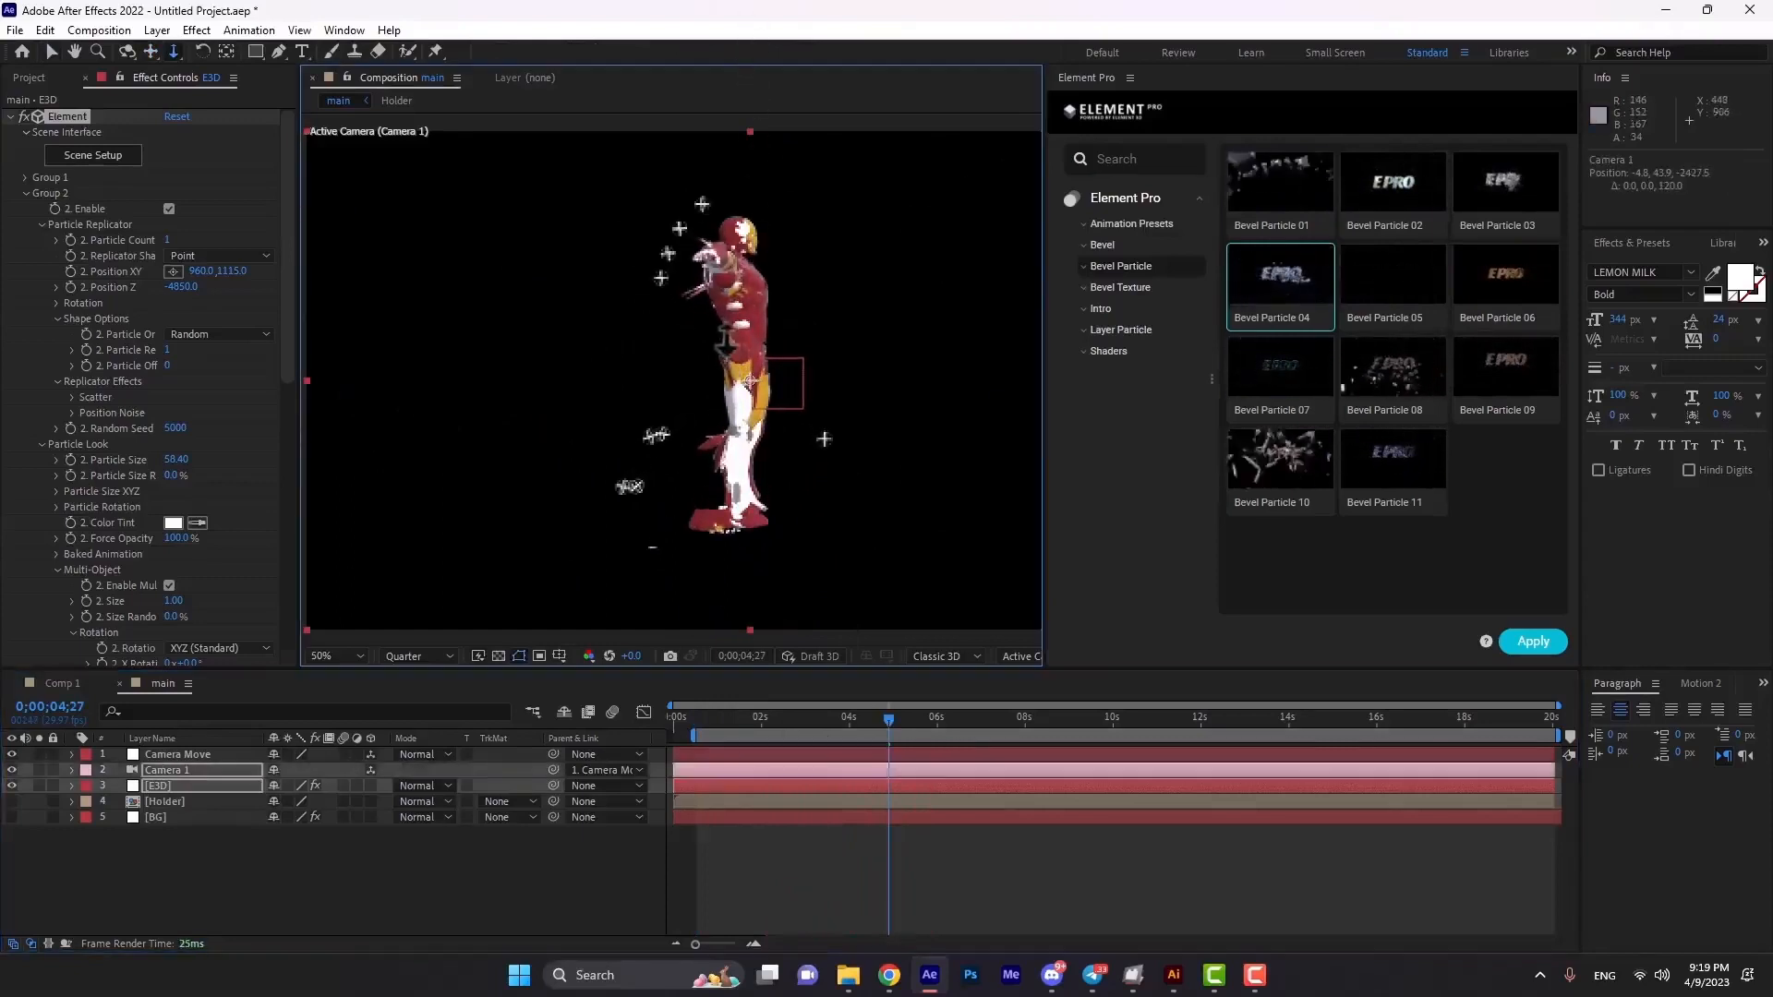
key(c)
drag(727, 404, 731, 169)
Play the Iron Man animation through the adjusted camera with the whole frame in view.
scroll(718, 353, down, 2)
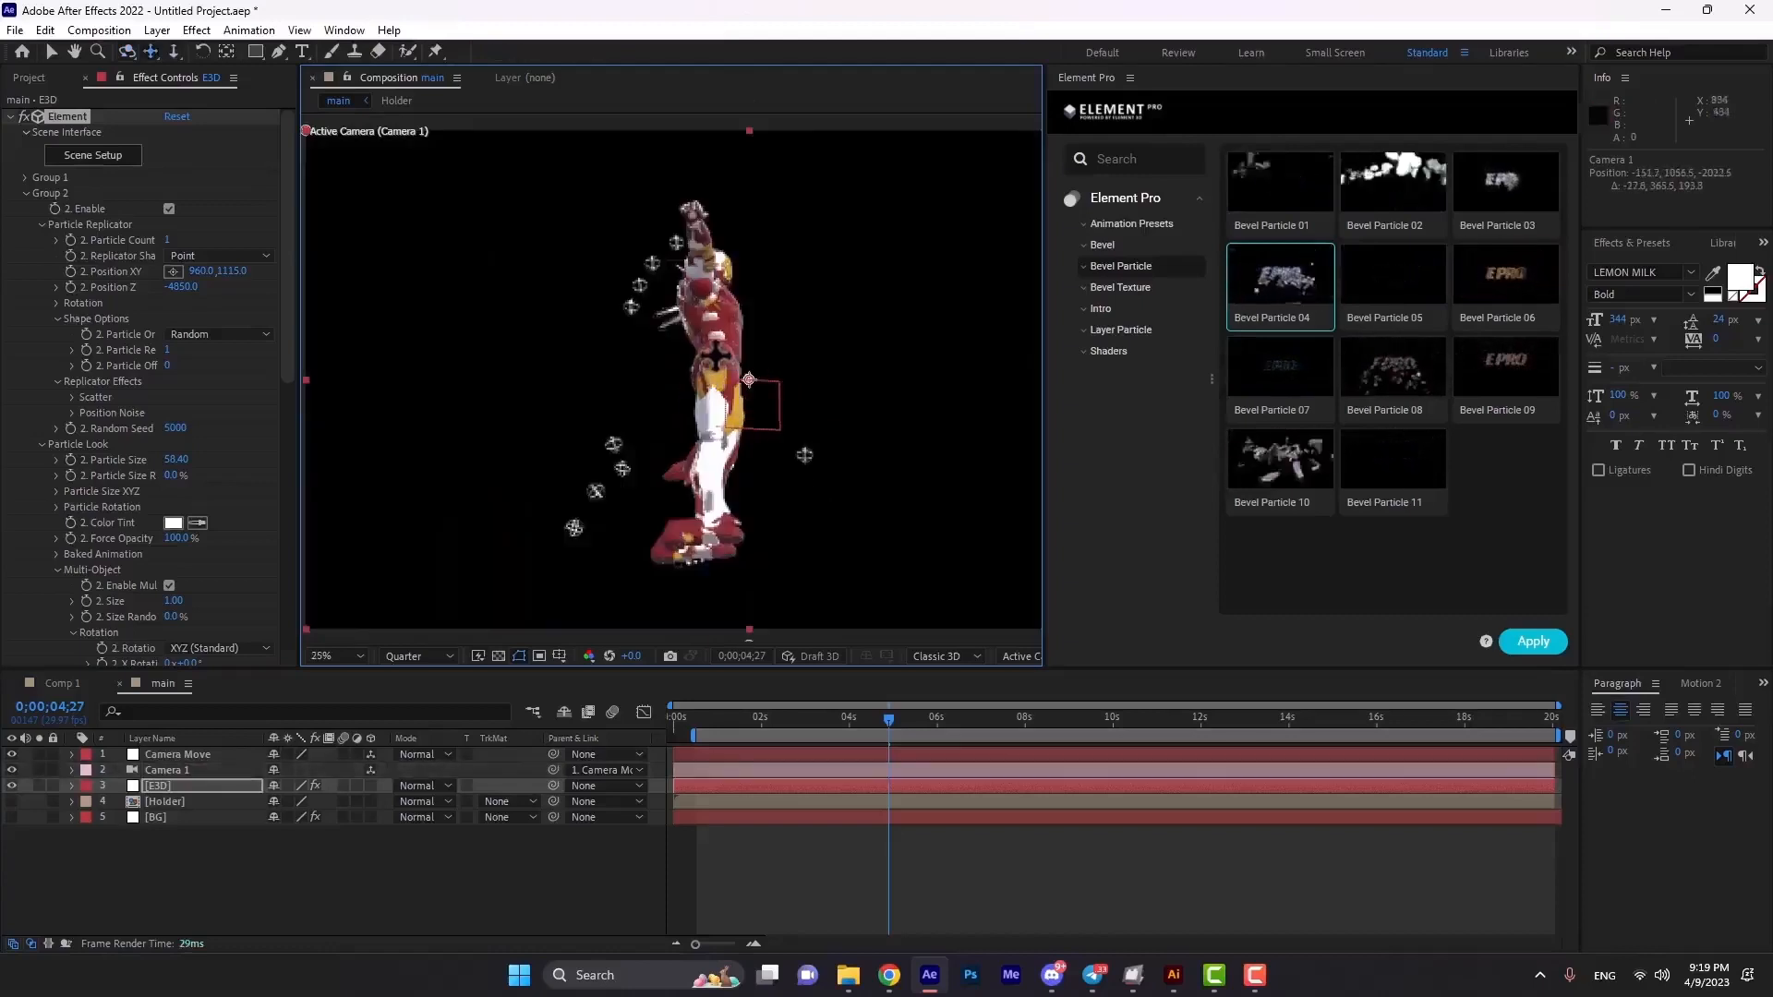
key(space)
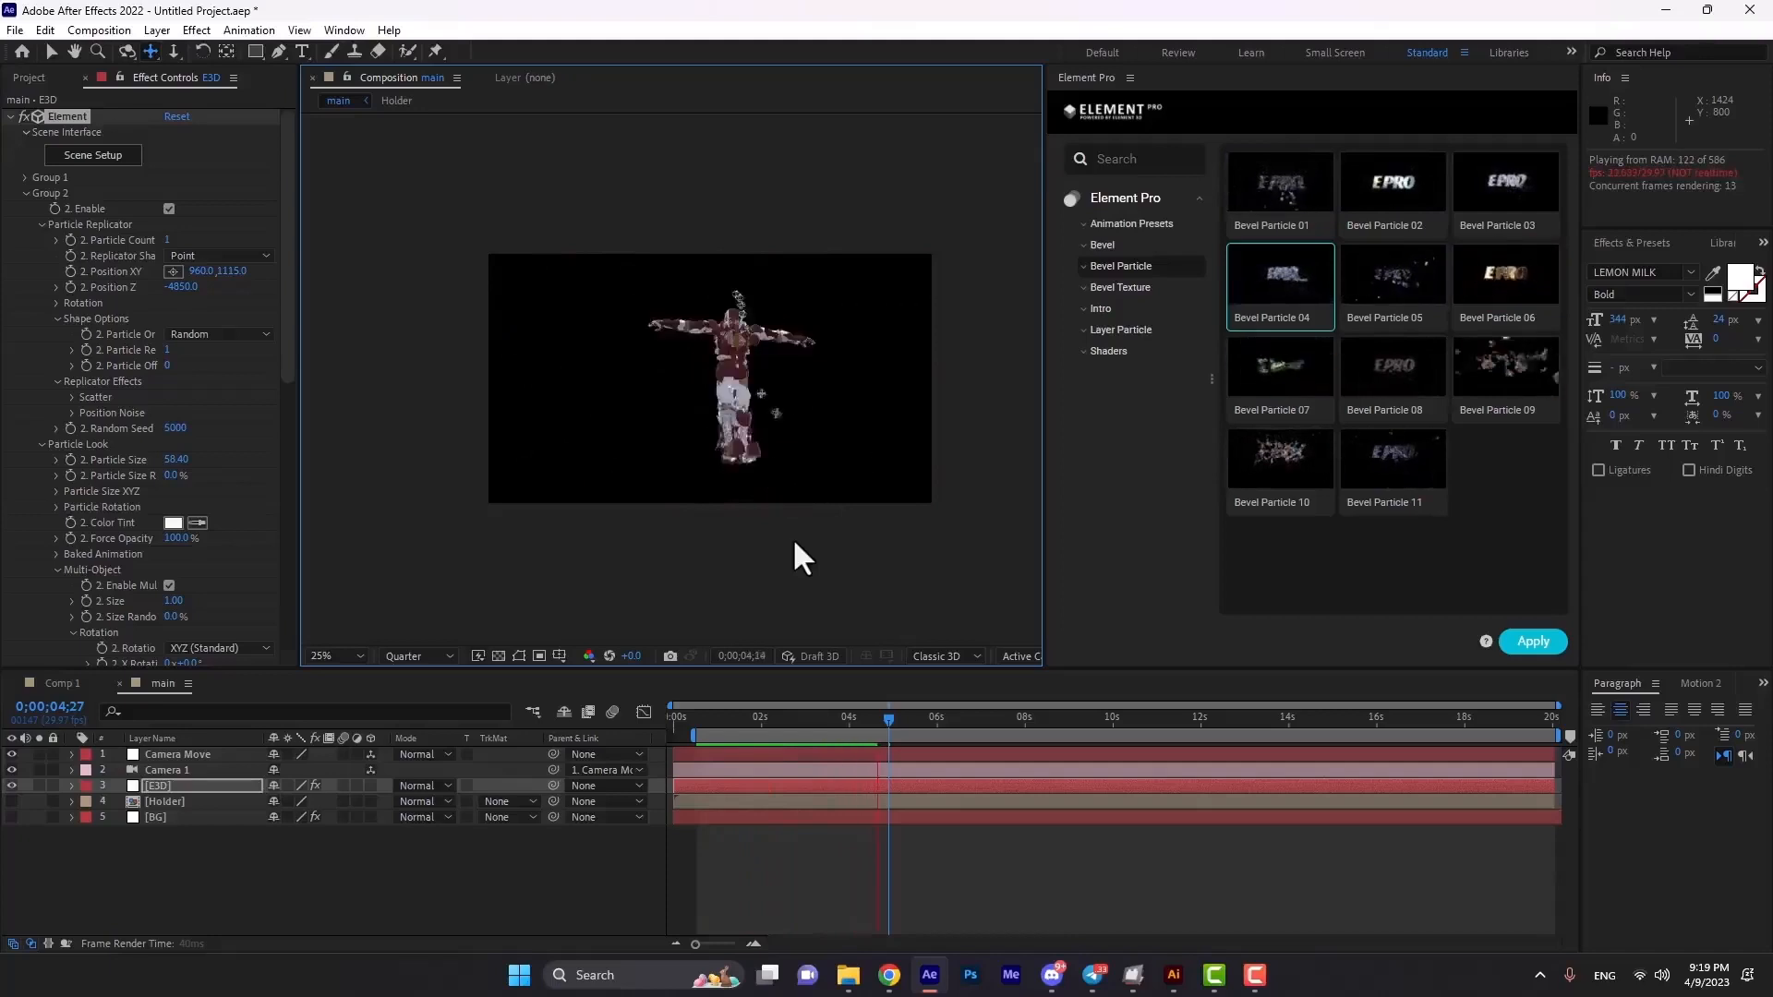
click(927, 718)
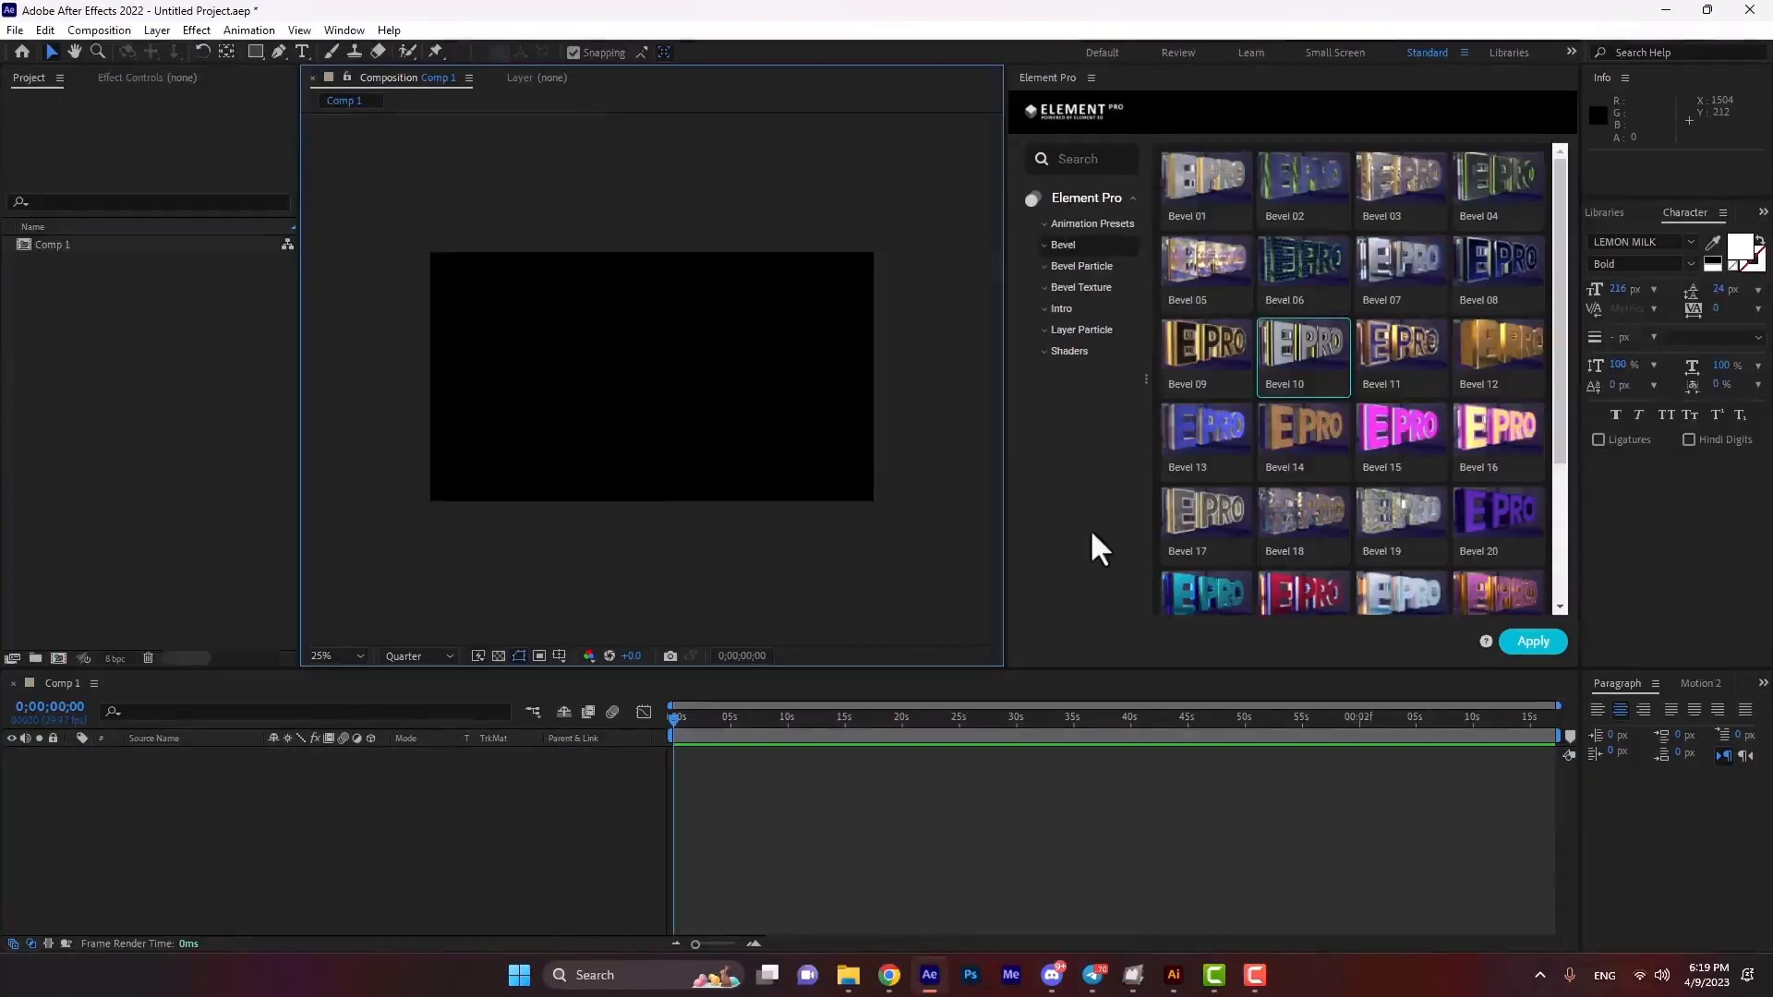
Add a text layer reading "Text" to Comp 1 and move it to the centre of the frame at about 952, 580.
click(302, 51)
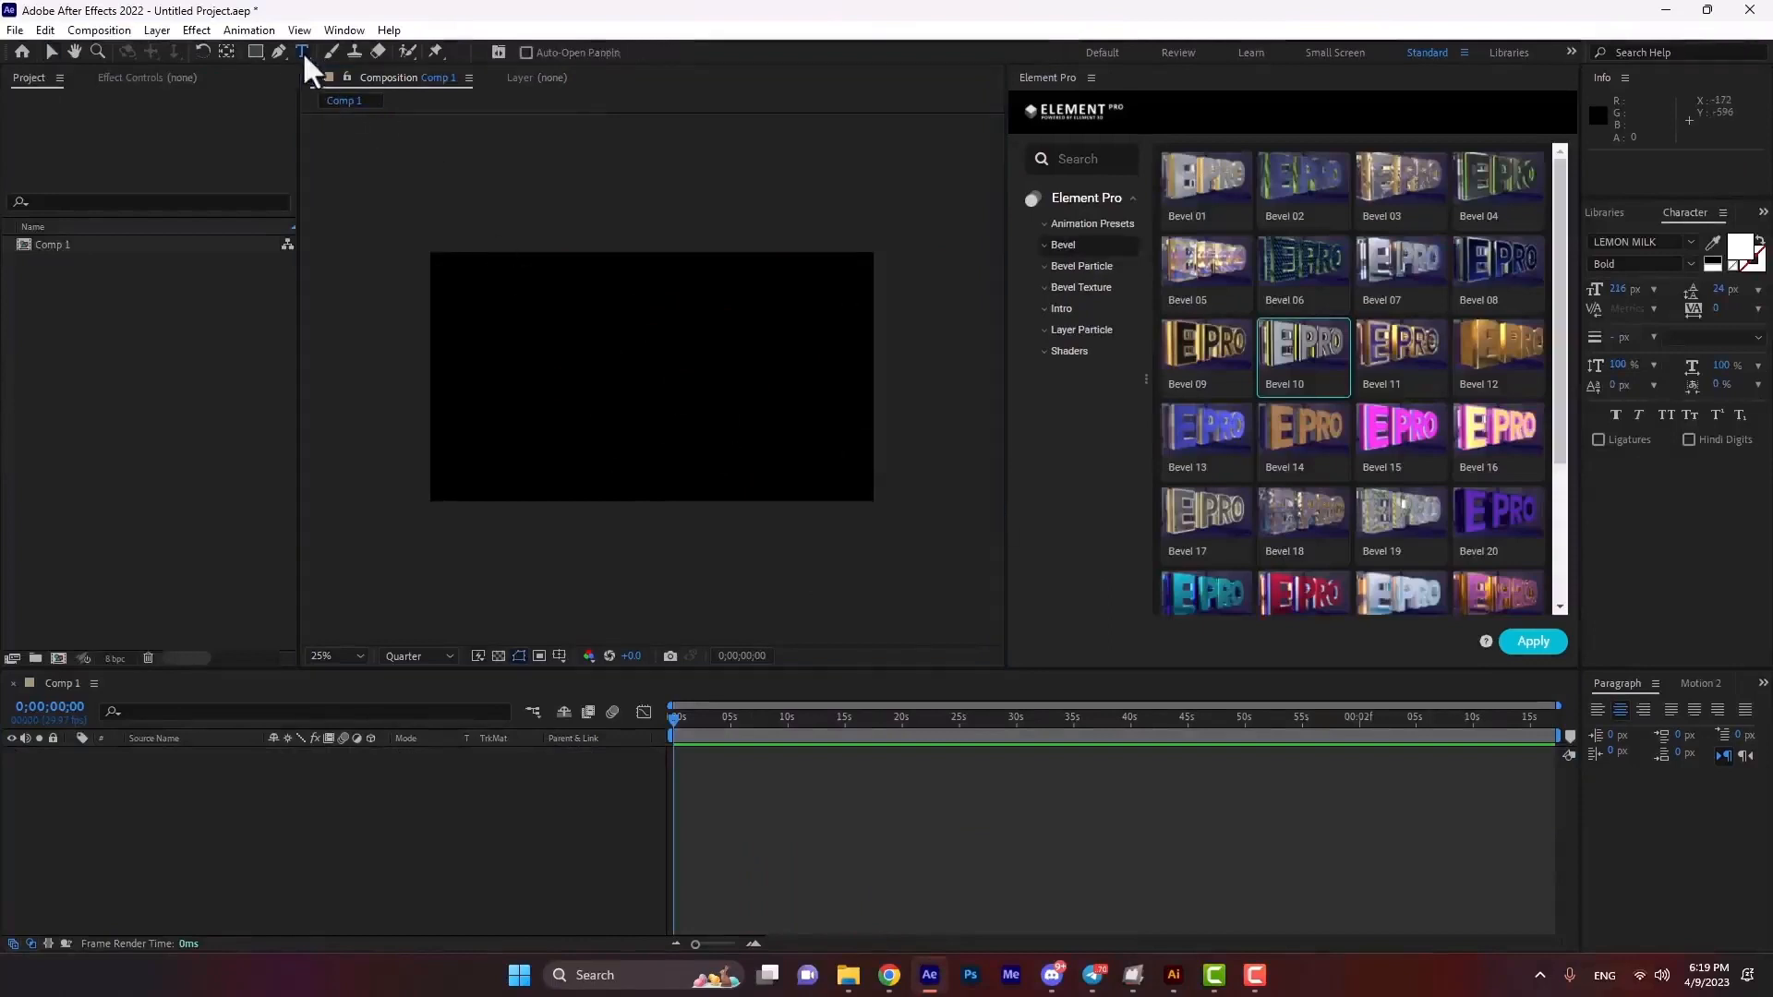
click(584, 388)
text(Text)
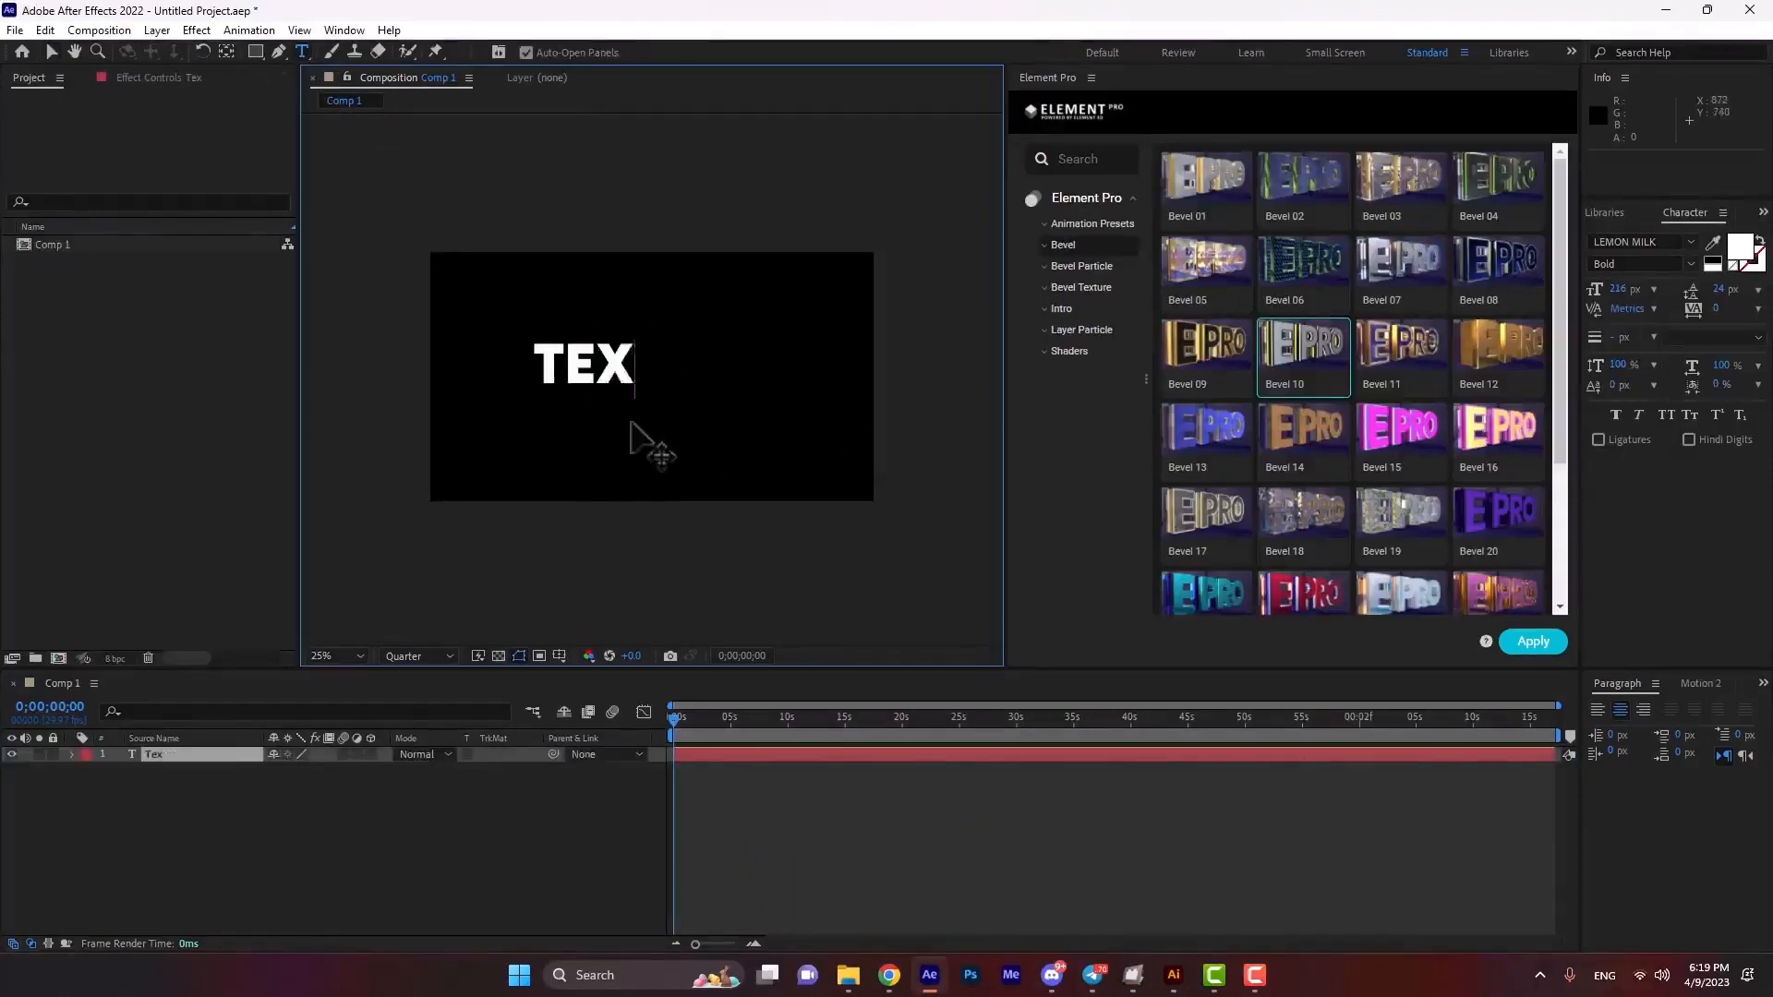
click(51, 51)
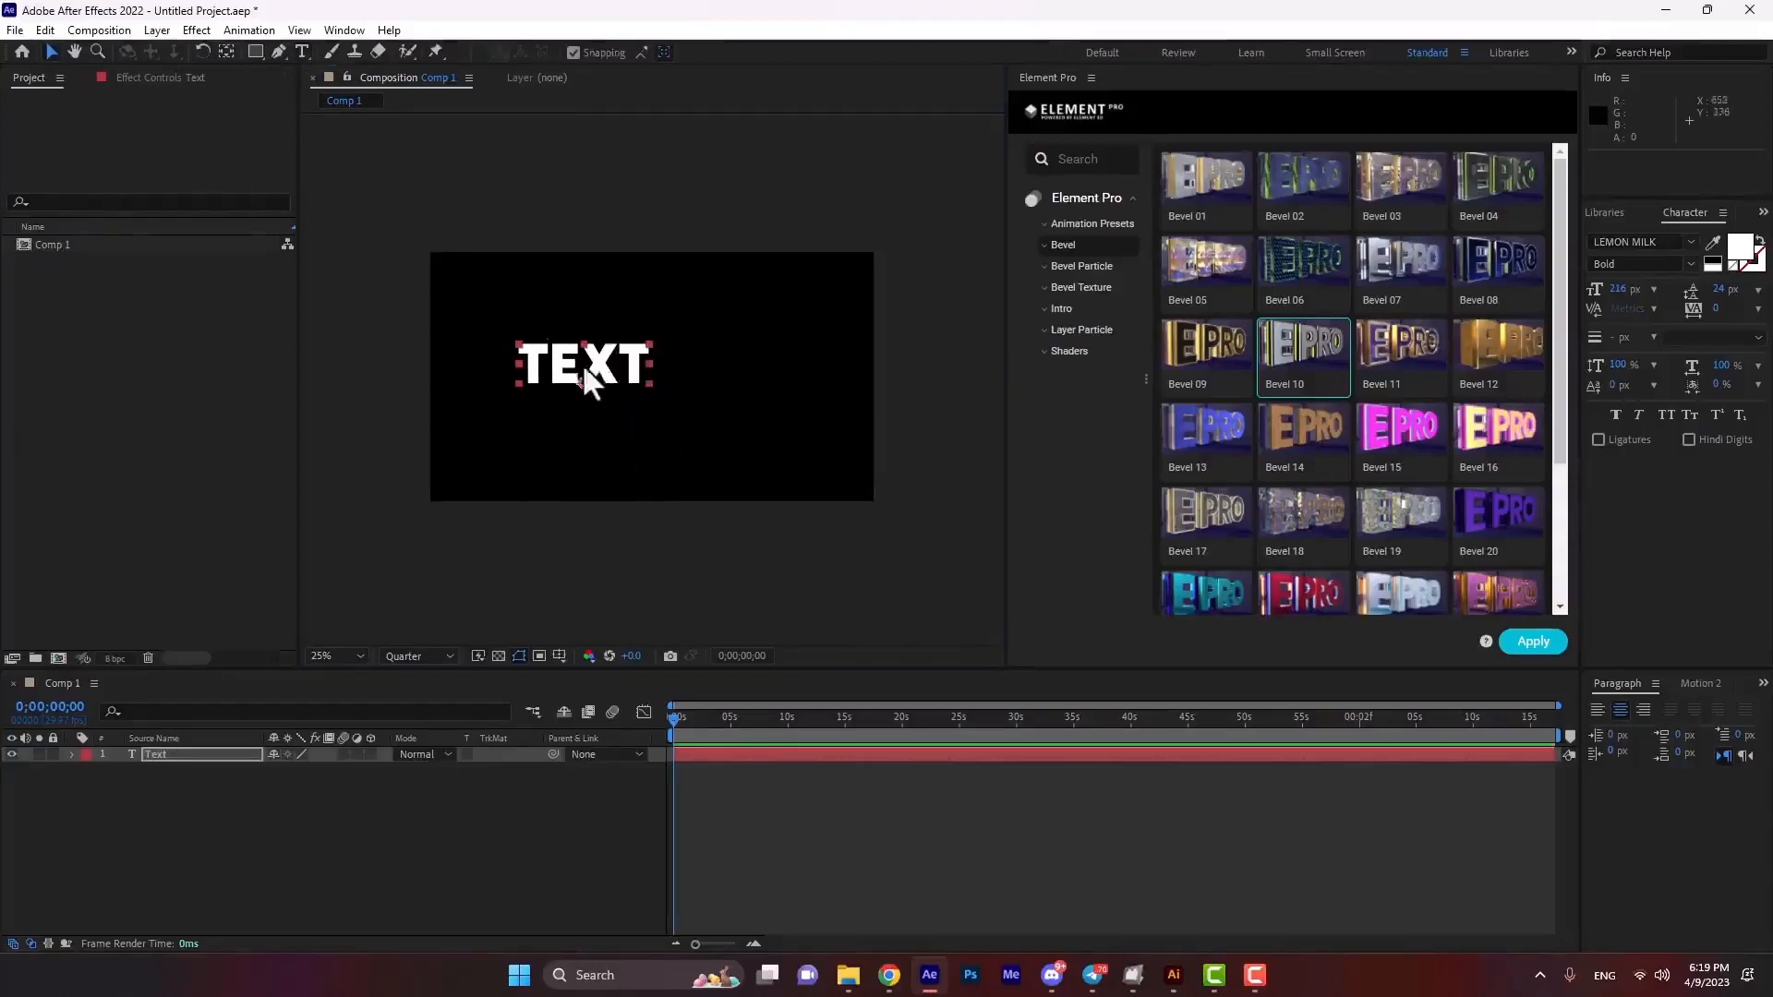
drag(608, 369, 674, 371)
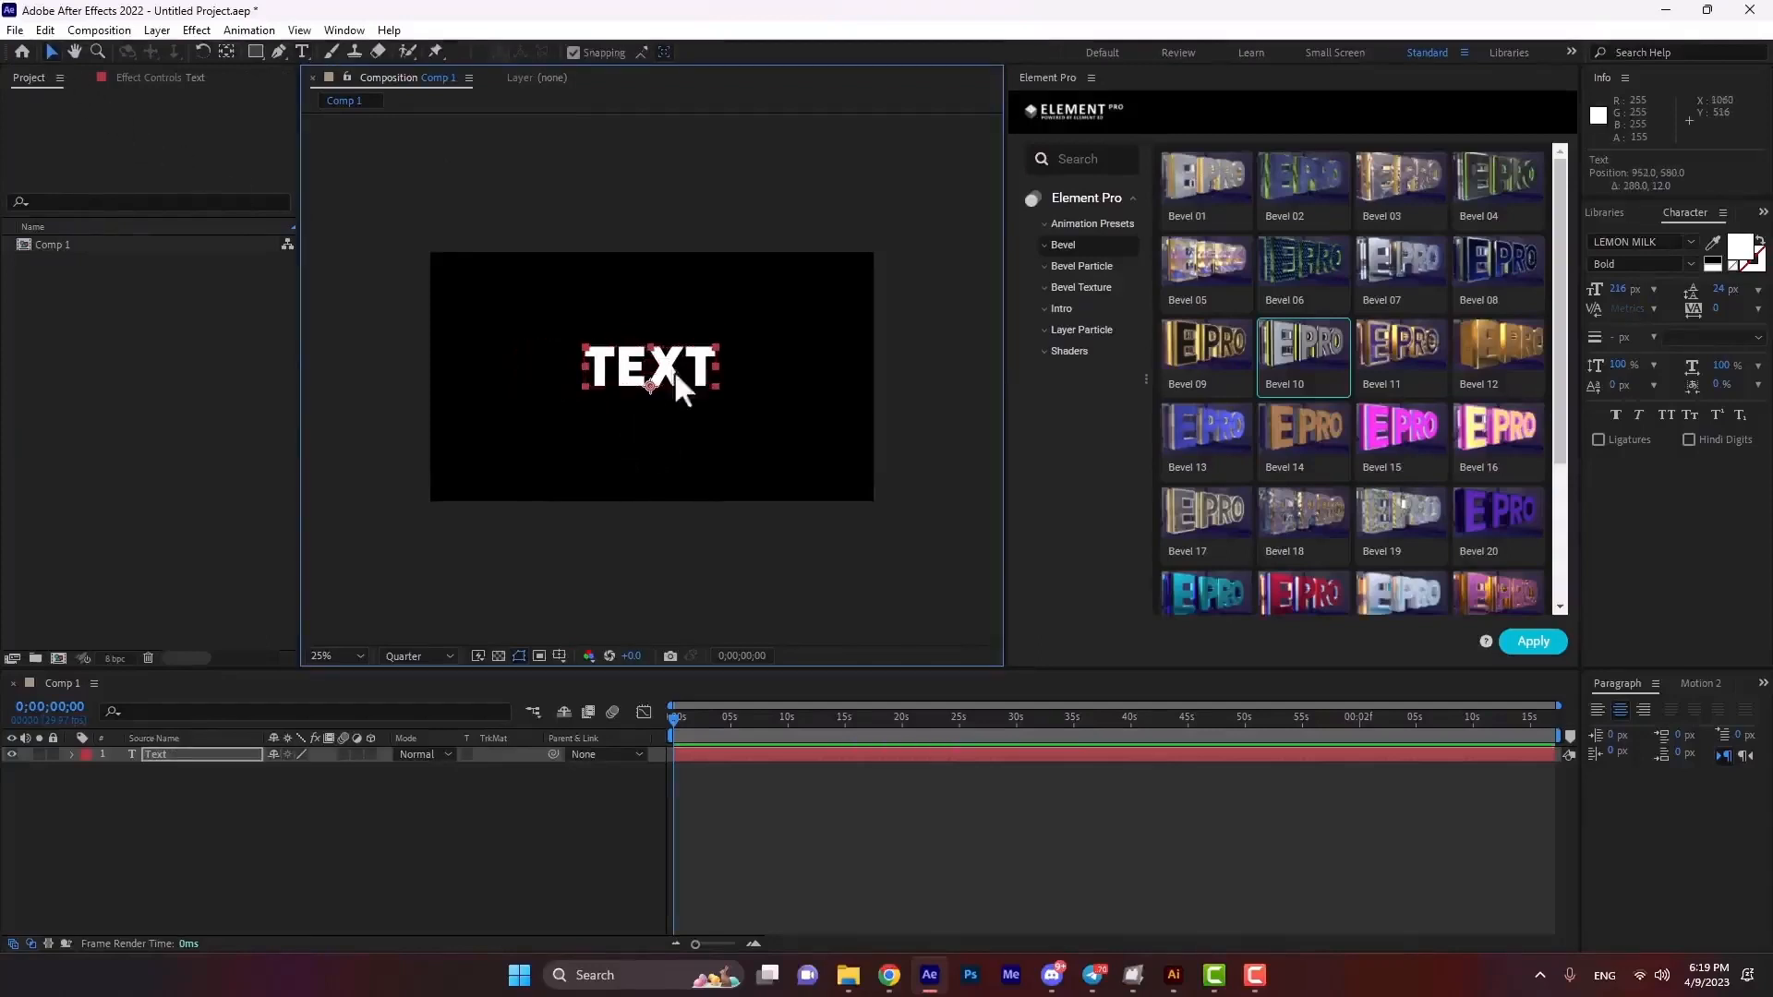
Apply the Bevel 13 preset to the text layer with the offered auto-trace options.
click(1210, 446)
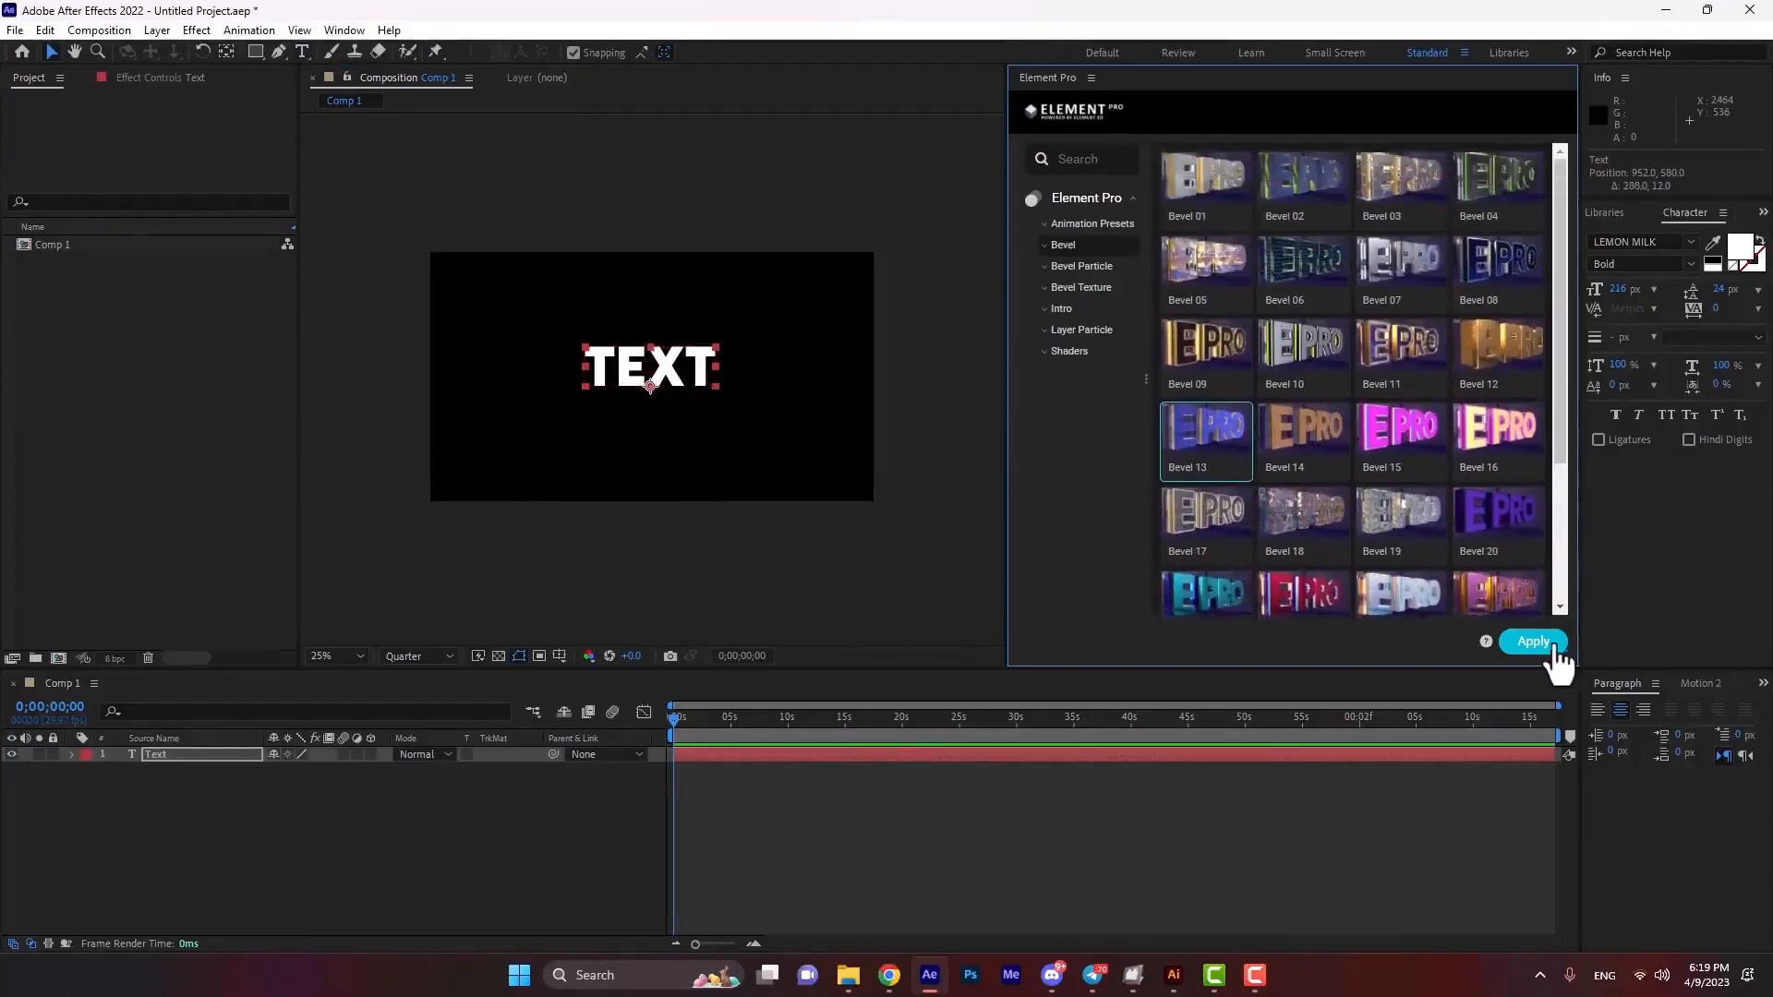
click(1555, 649)
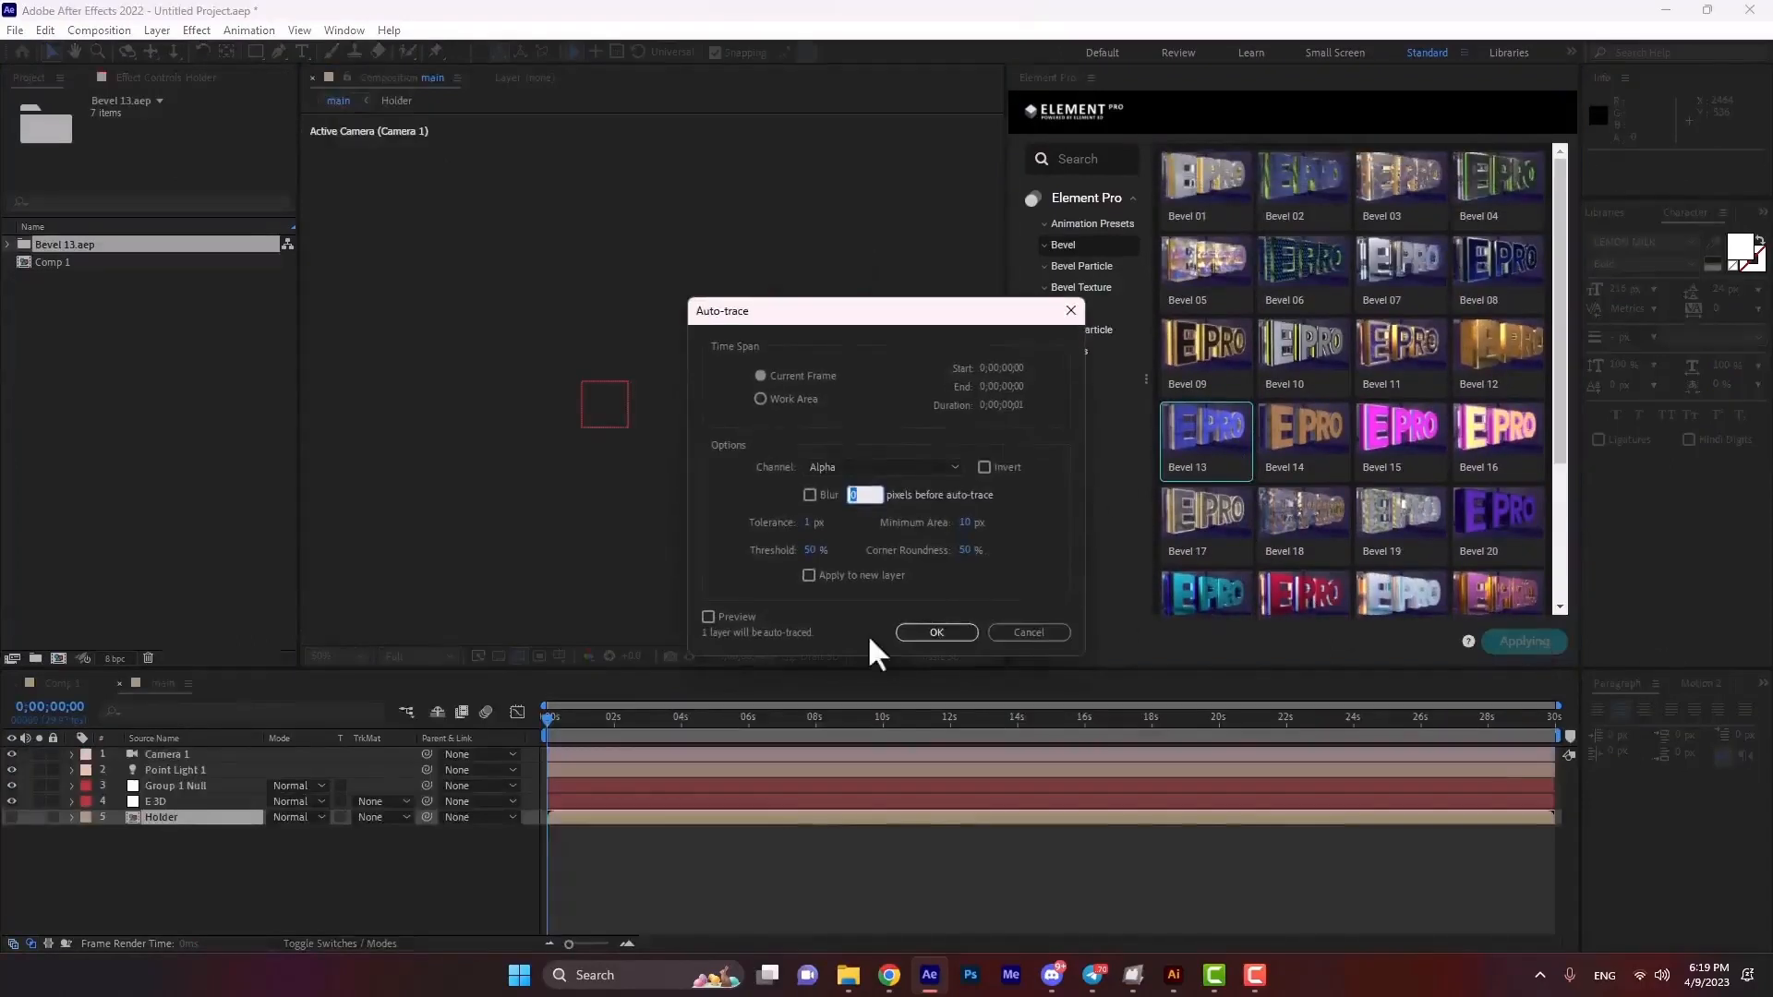
click(967, 635)
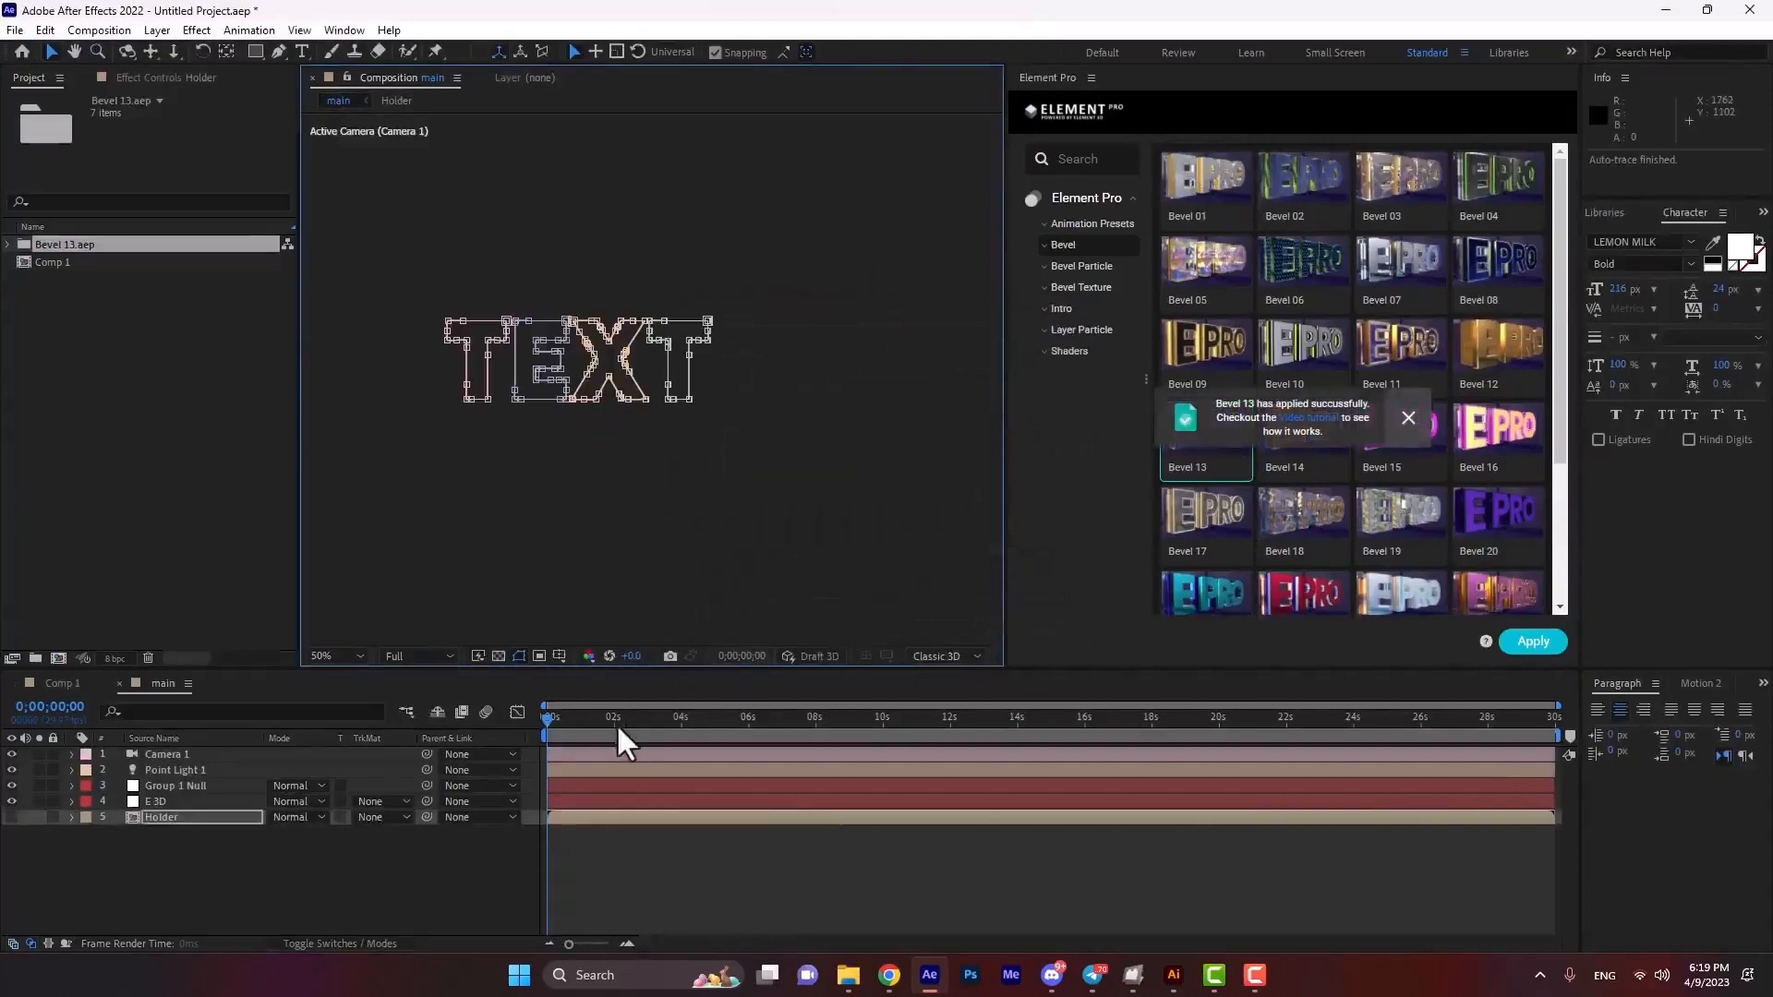
At 0;00;01;21, deselect the Holder layer and orbit the camera to view the beveled text from an angle.
click(605, 722)
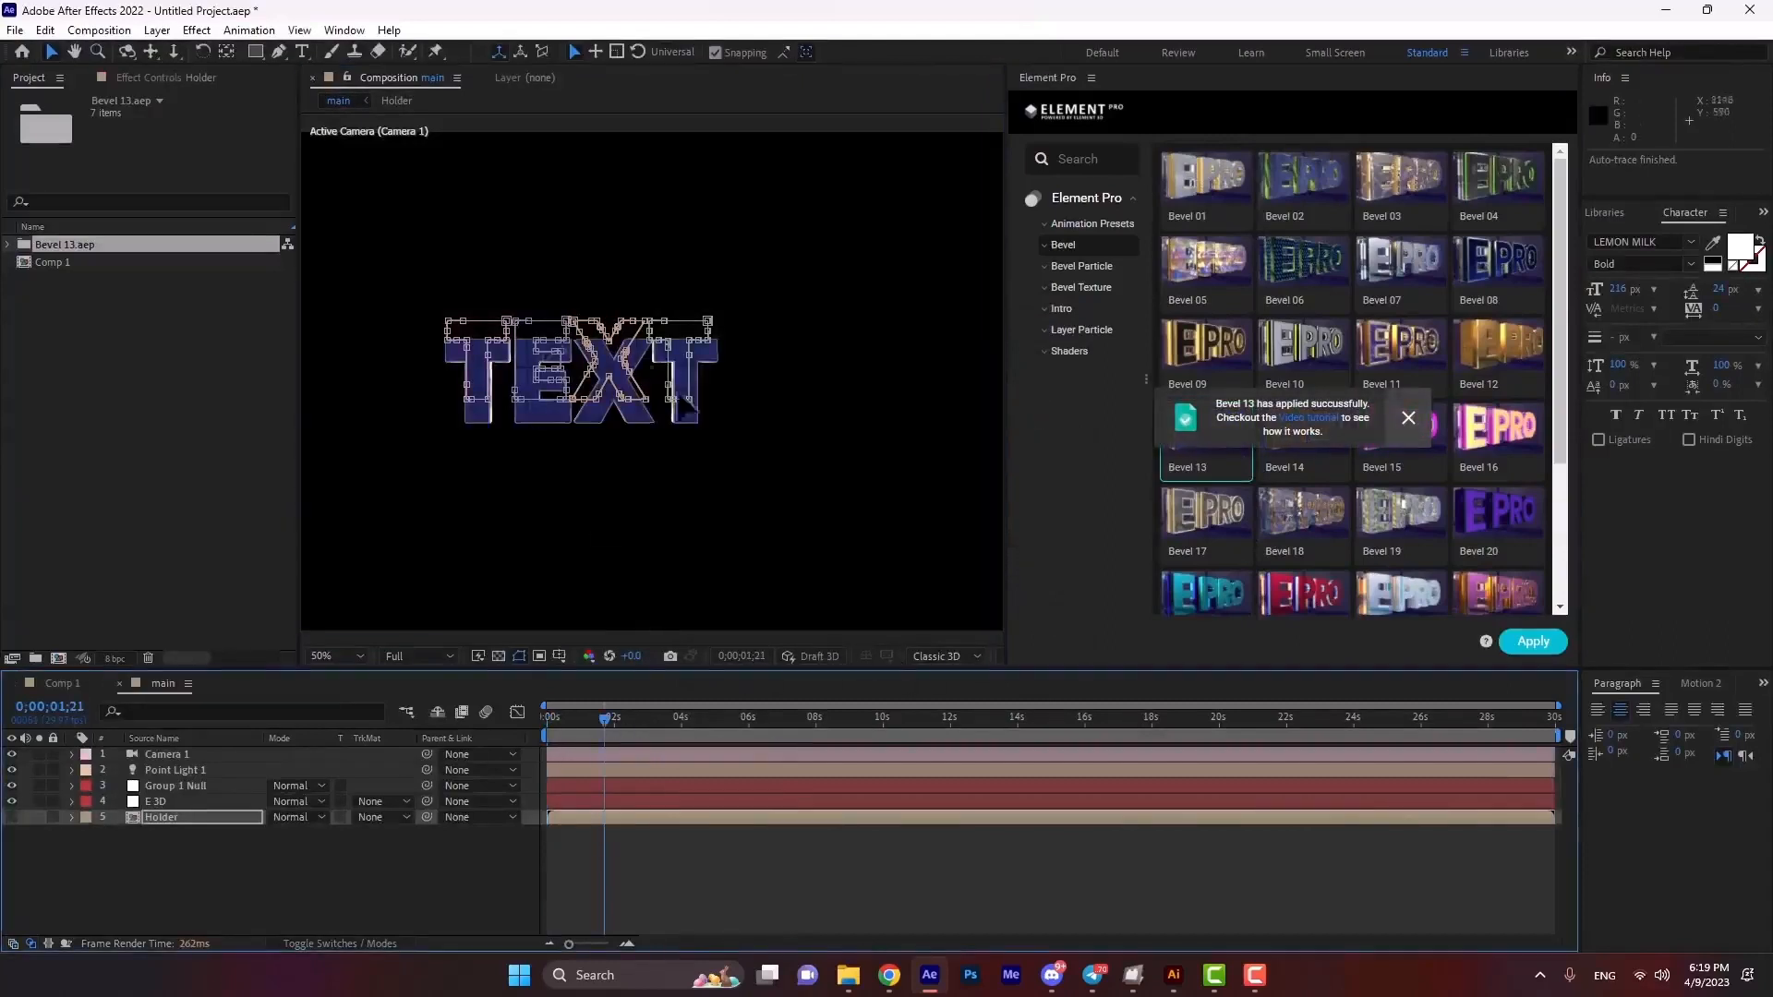
click(571, 862)
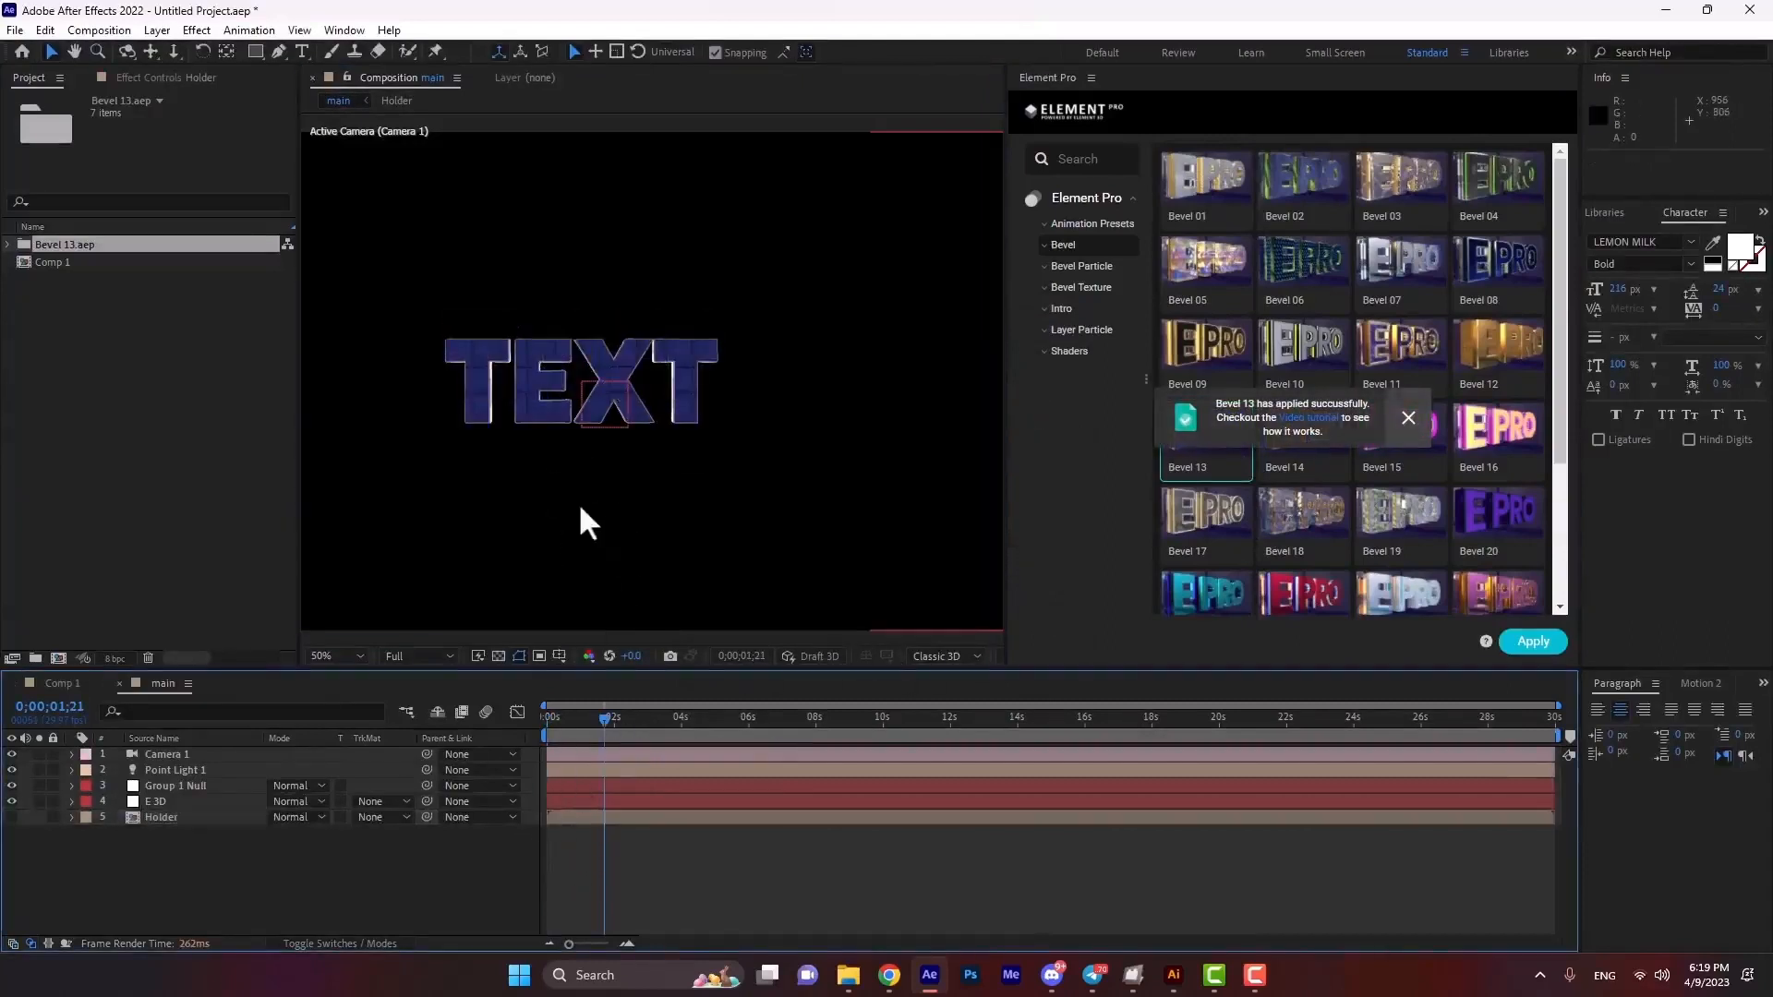
key(c)
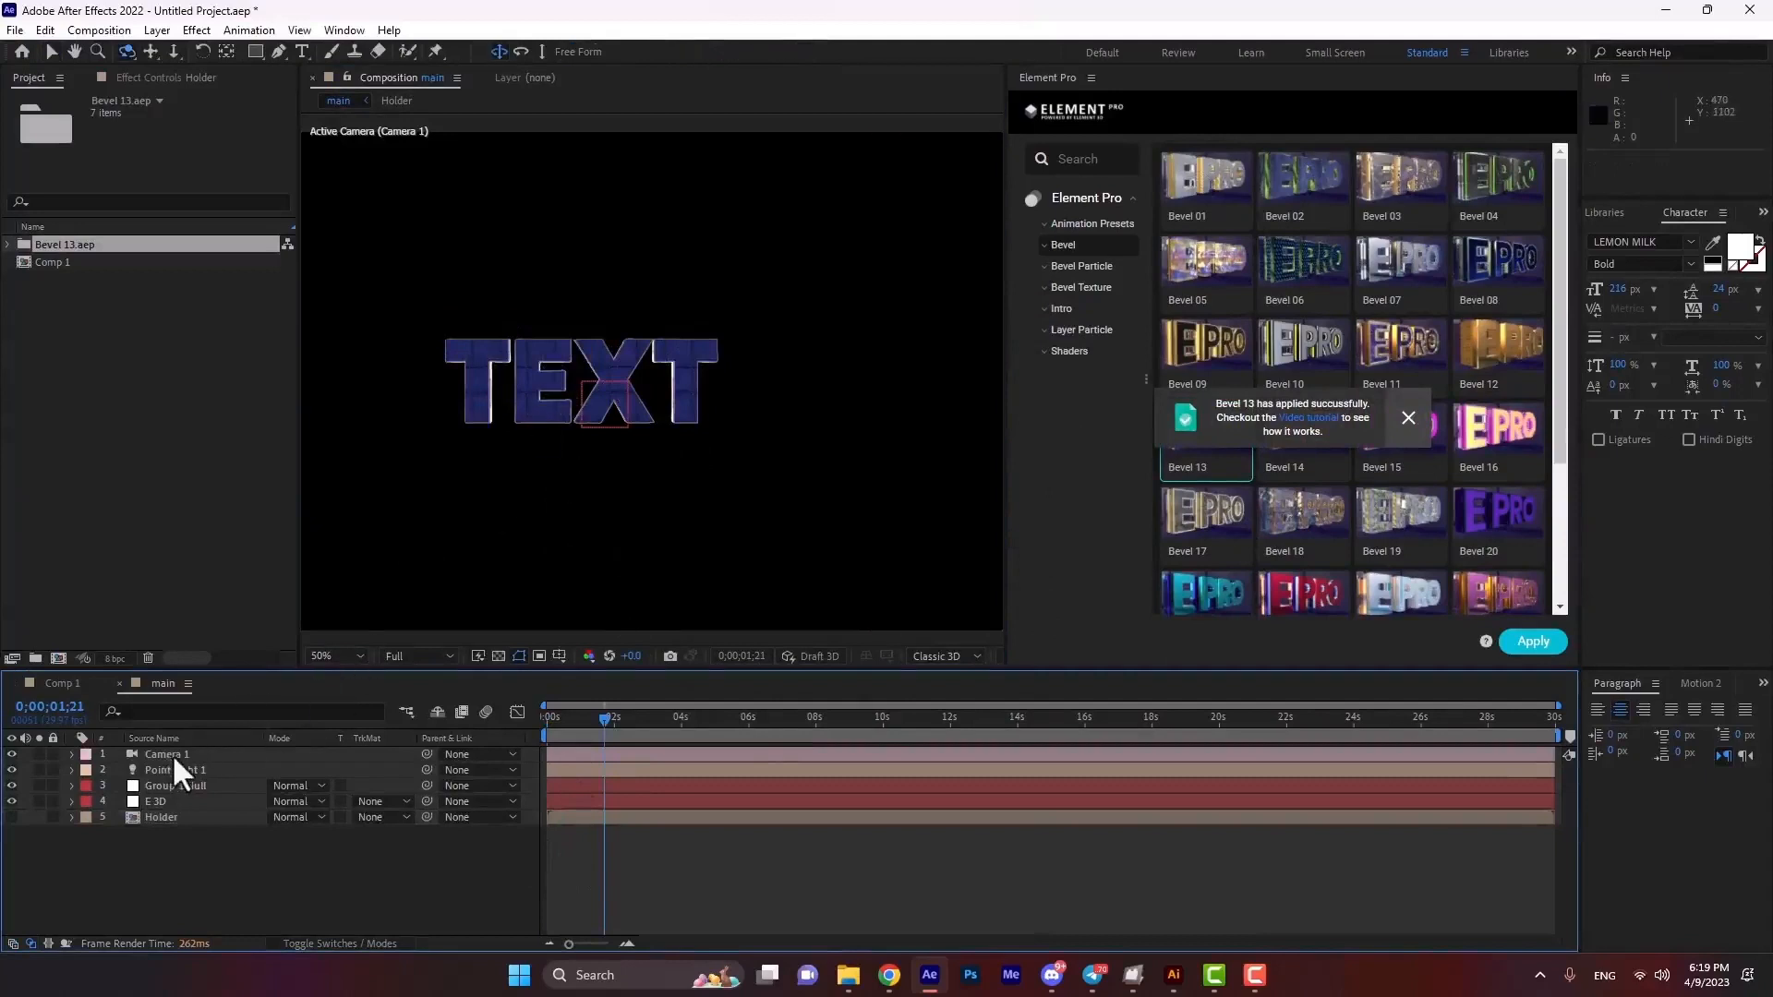
drag(579, 423, 621, 445)
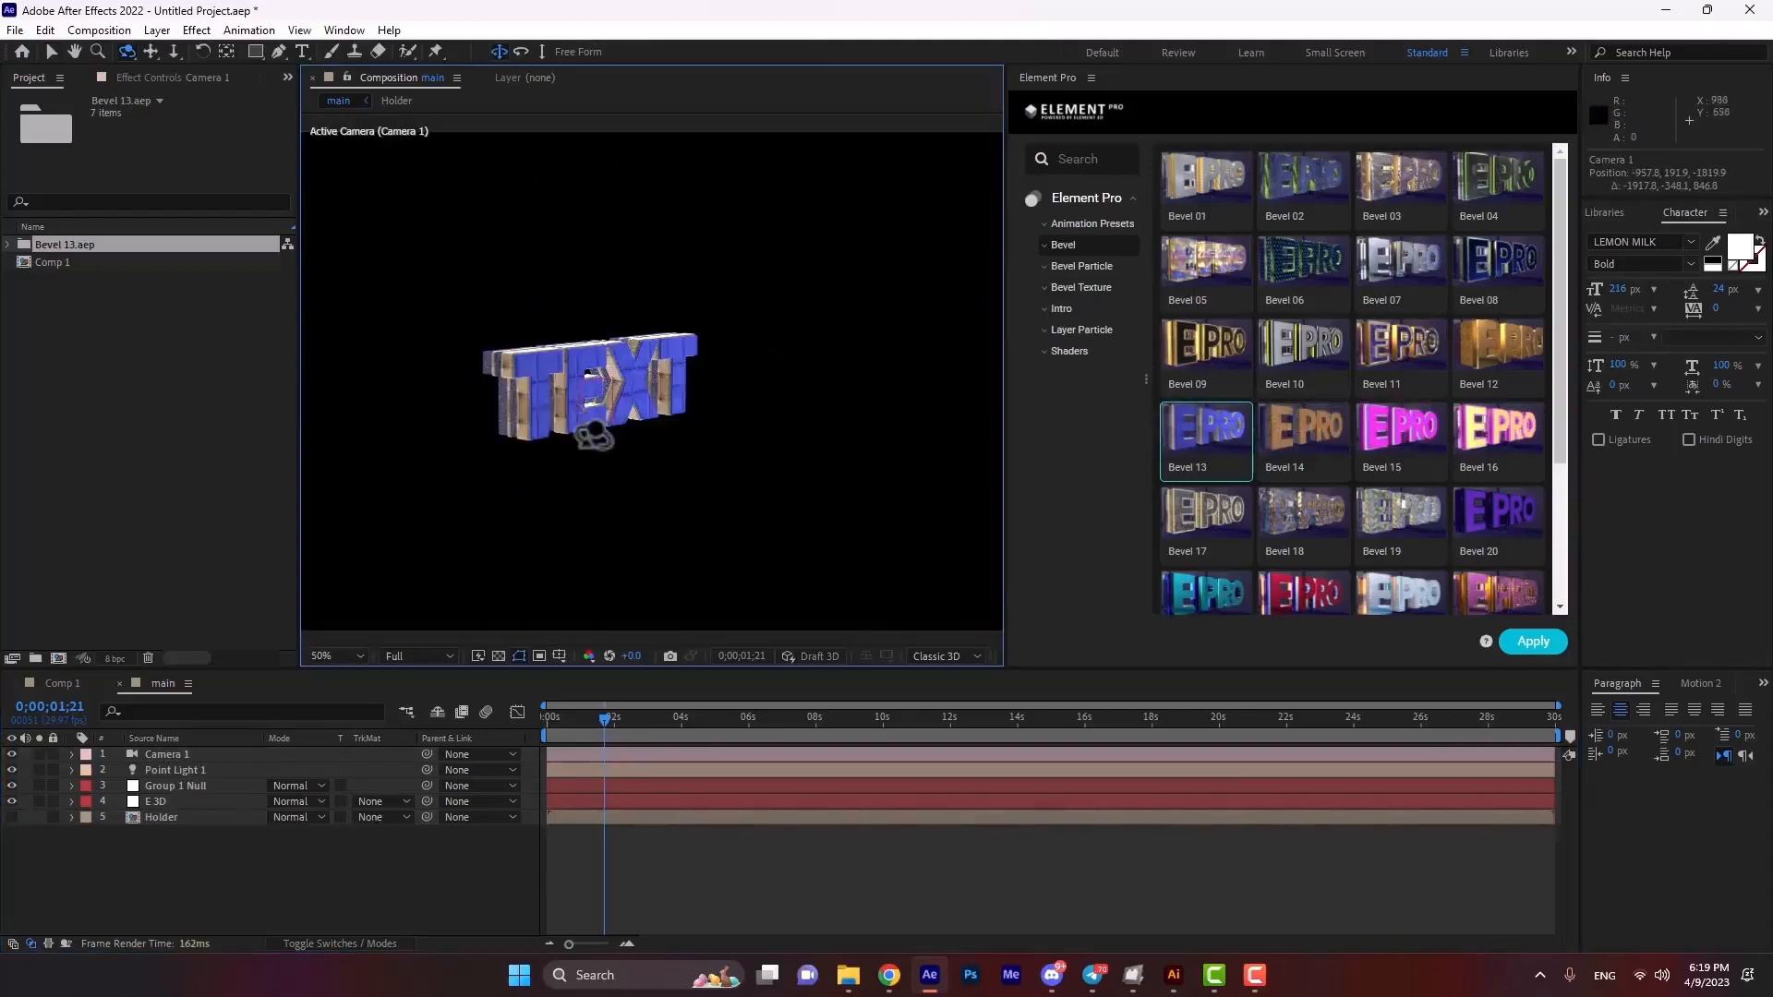
Pan the camera to bring the beveled text back towards the middle of the frame and dolly closer to it.
drag(573, 428, 706, 357)
scroll(688, 421, down, 2)
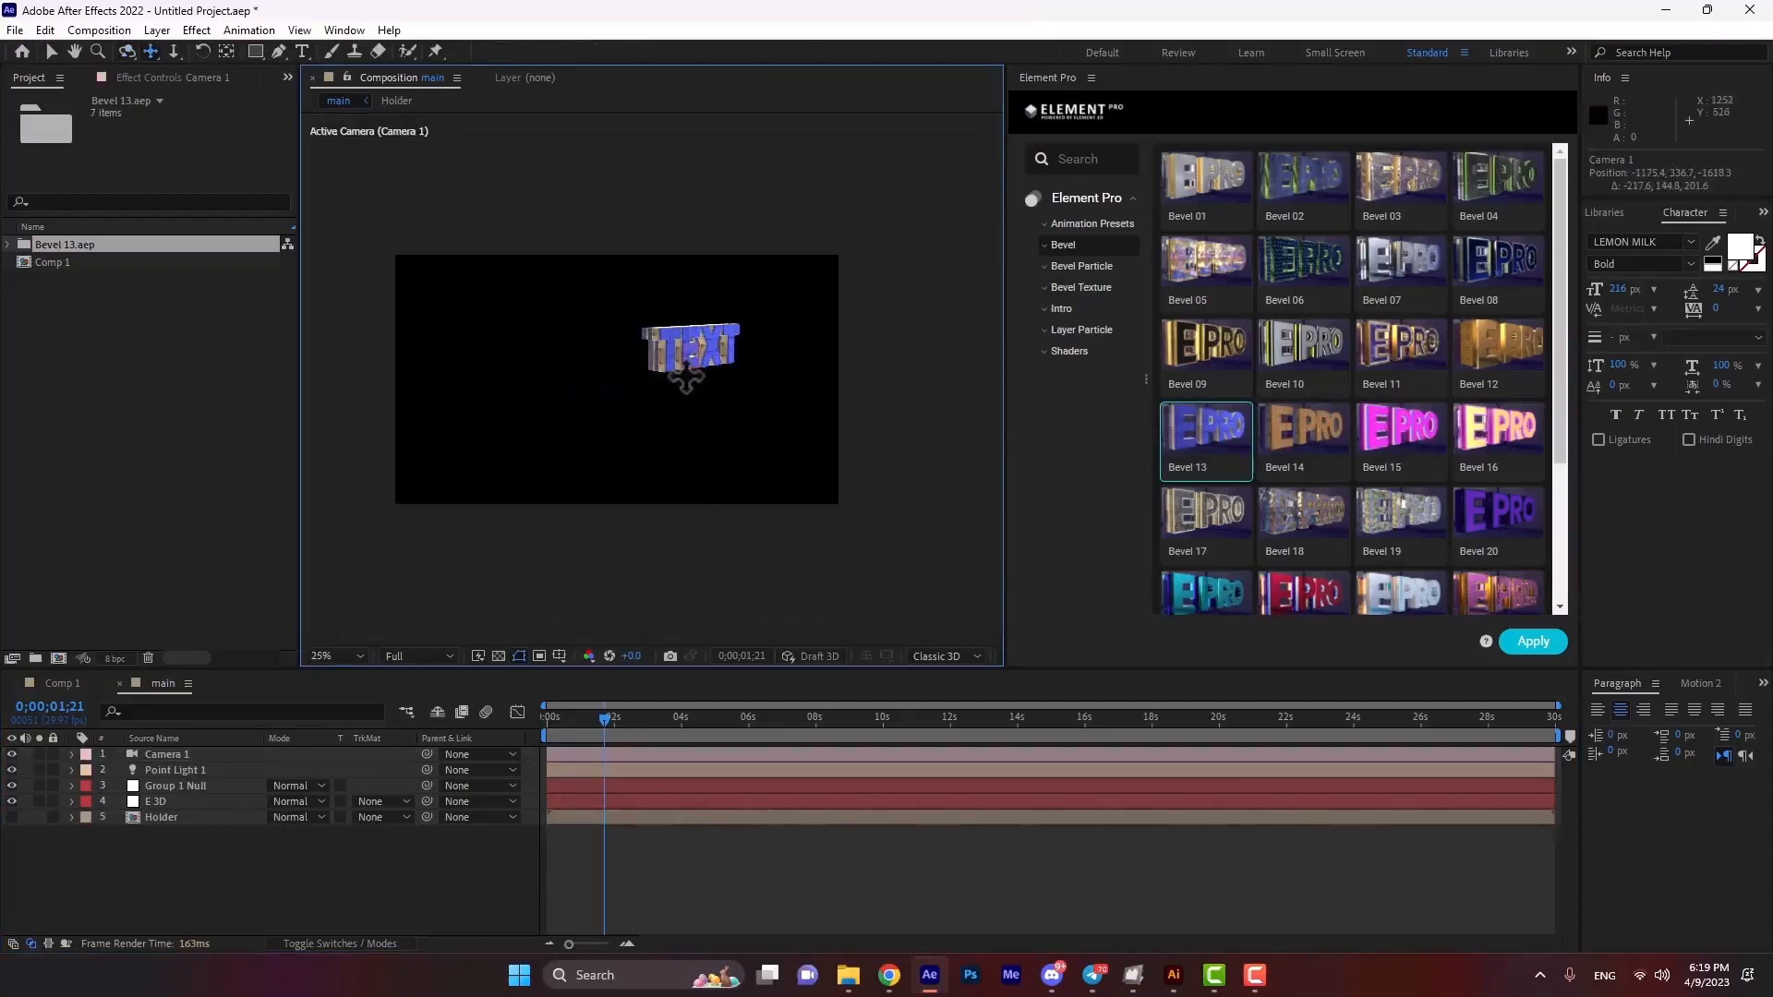
scroll(686, 376, up, 2)
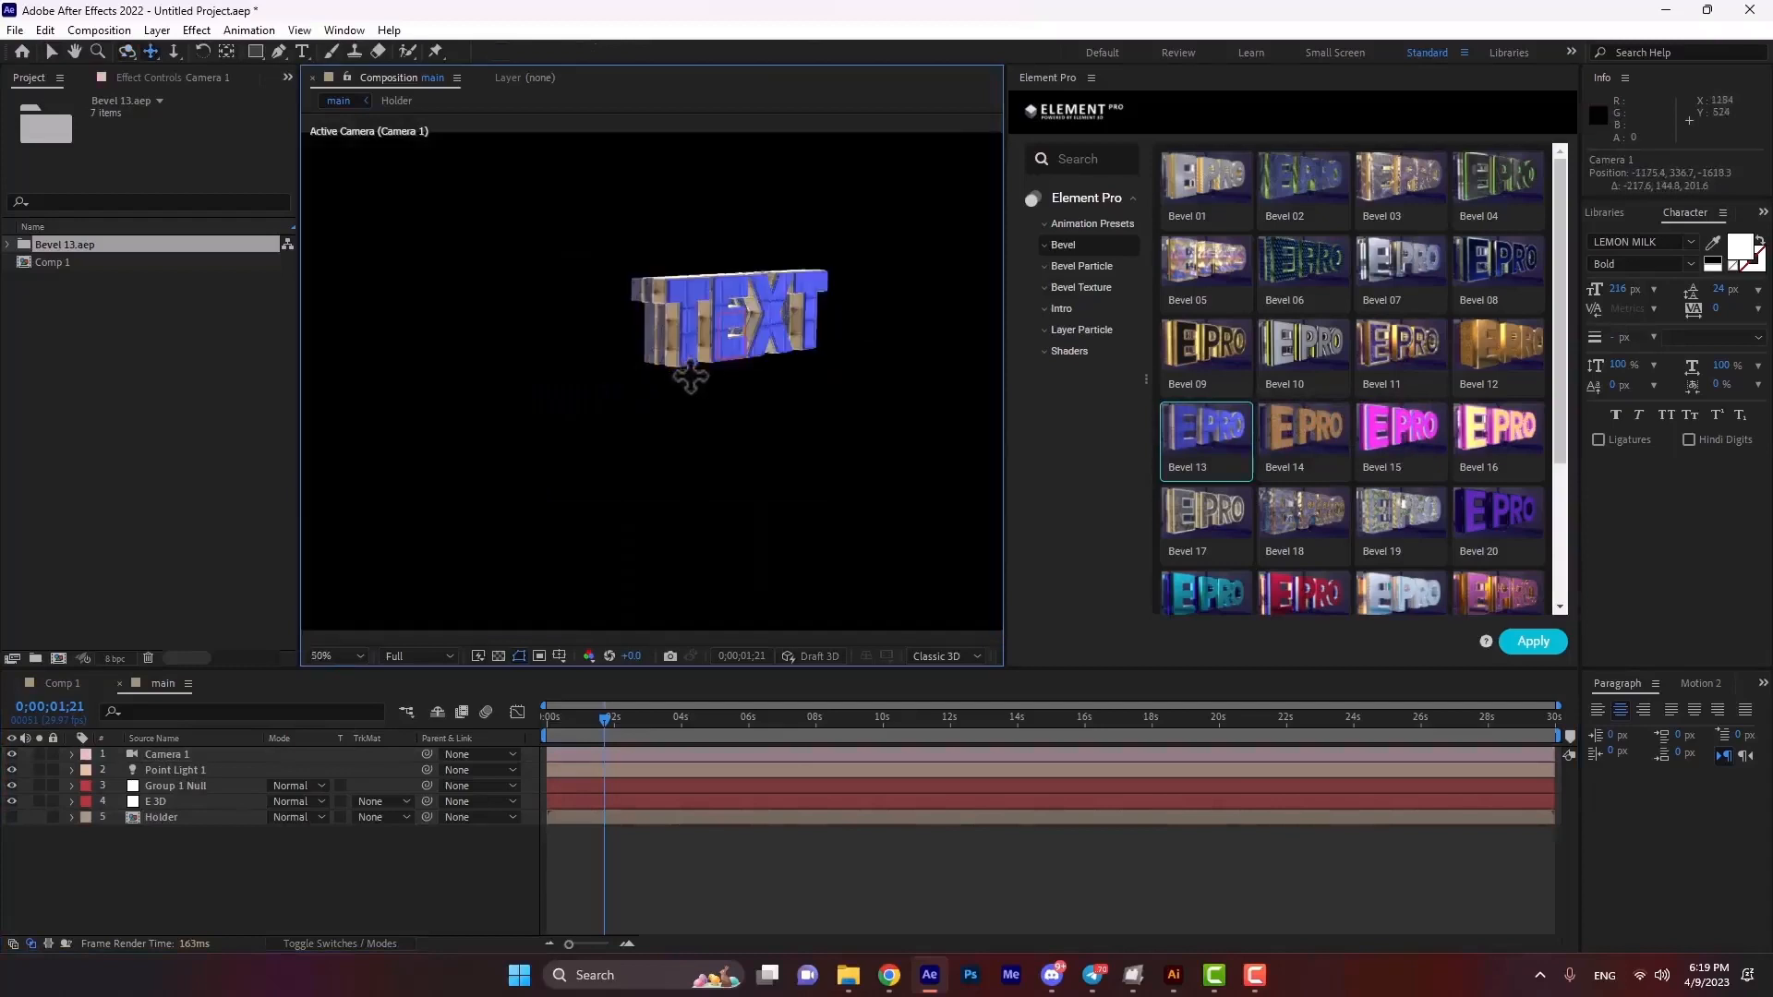
mouse_move(695, 347)
mouse_down()
mouse_move(706, 251)
mouse_move(704, 300)
mouse_move(407, 431)
mouse_up()
key(c)
key(c)
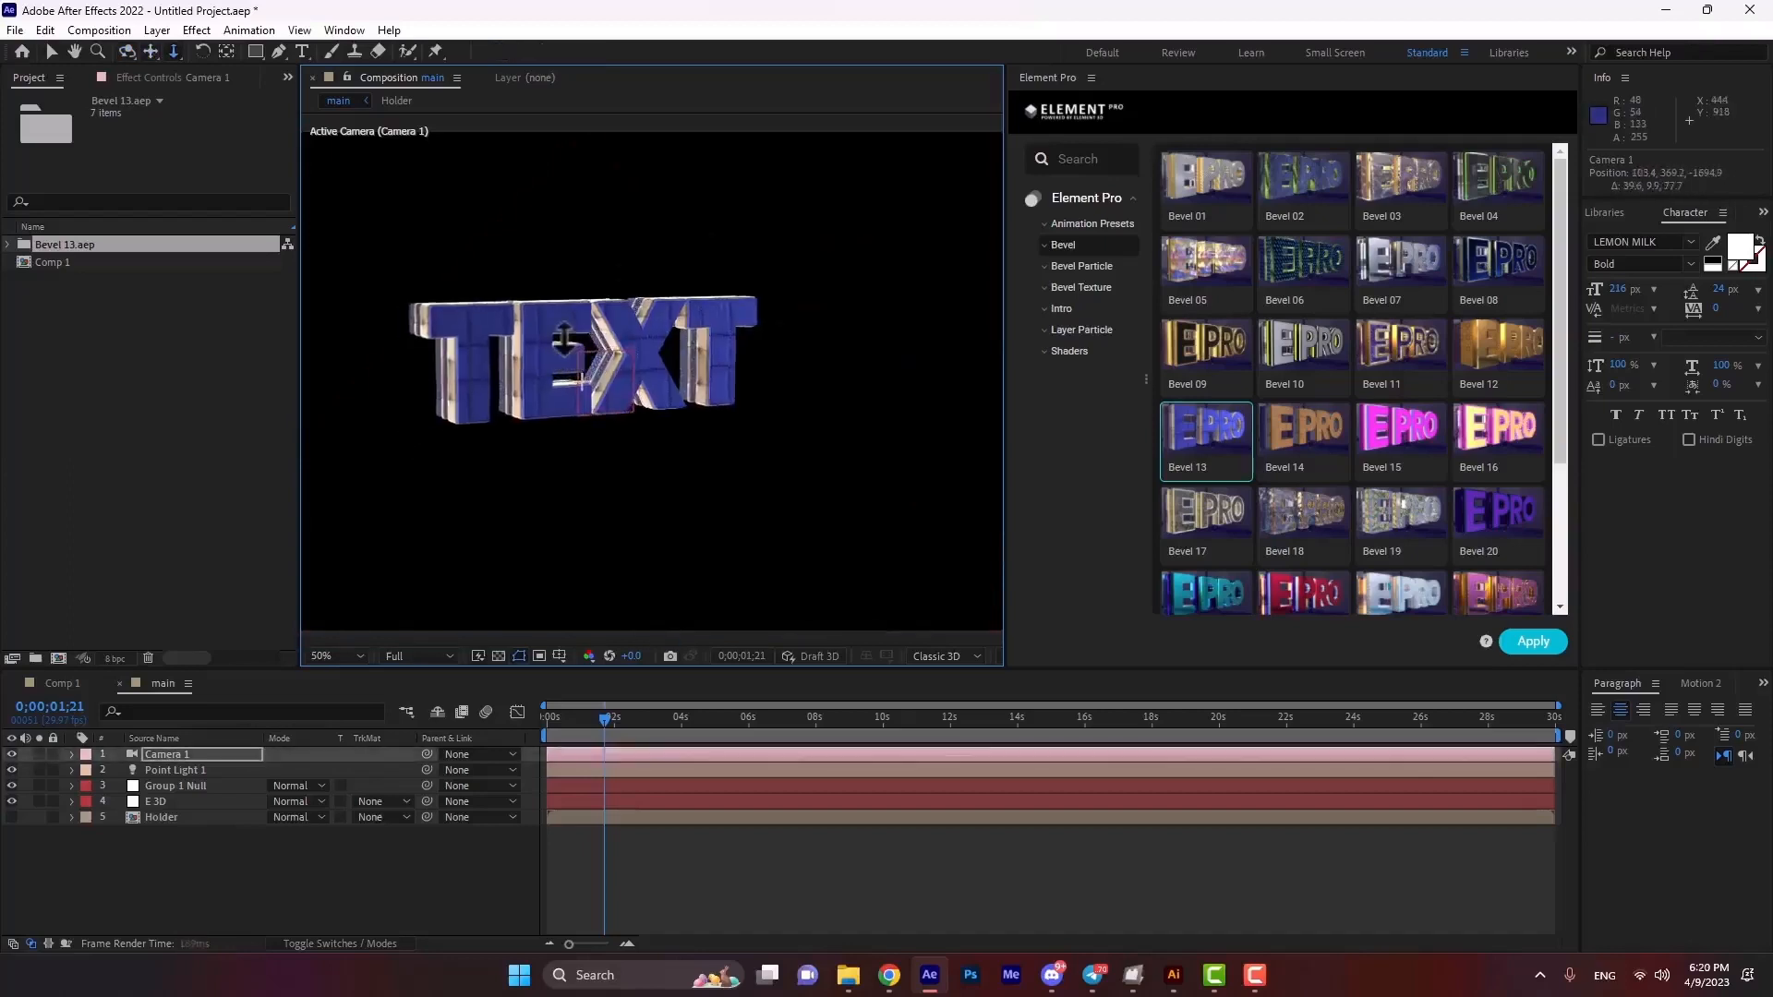
Open the Element Scene Setup of the E 3D layer and orbit its preview to see the text extrusion from an angle.
click(179, 801)
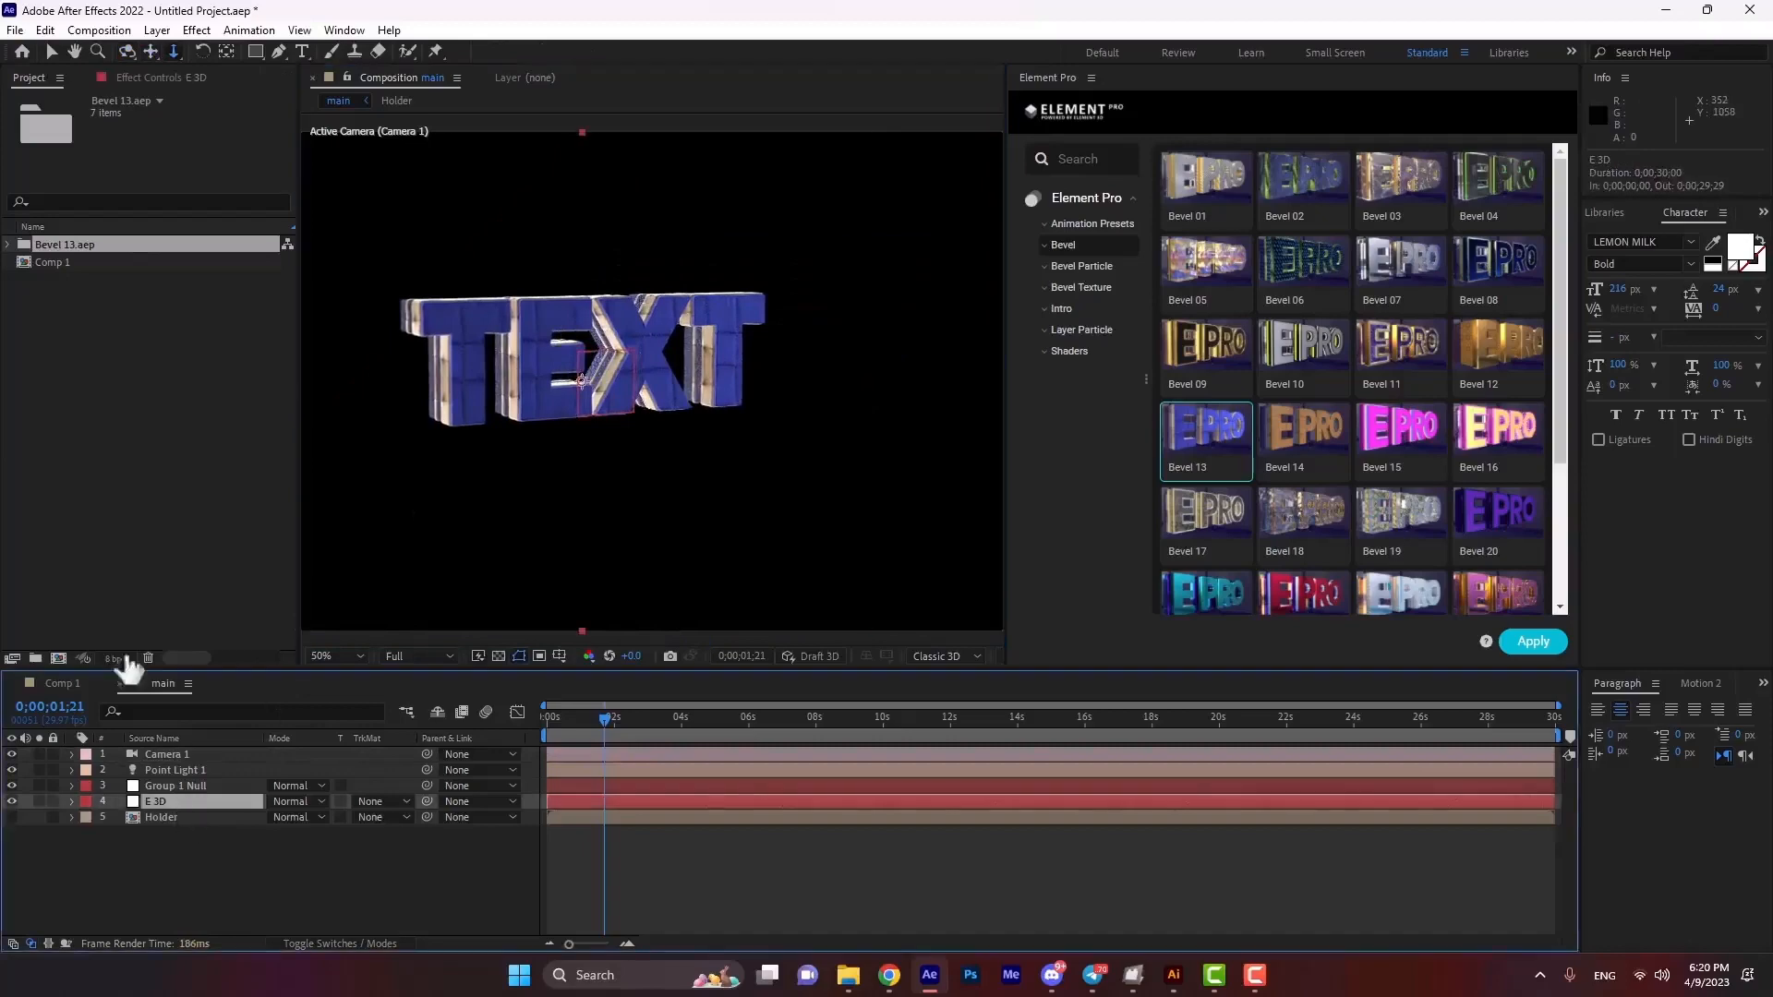
click(142, 74)
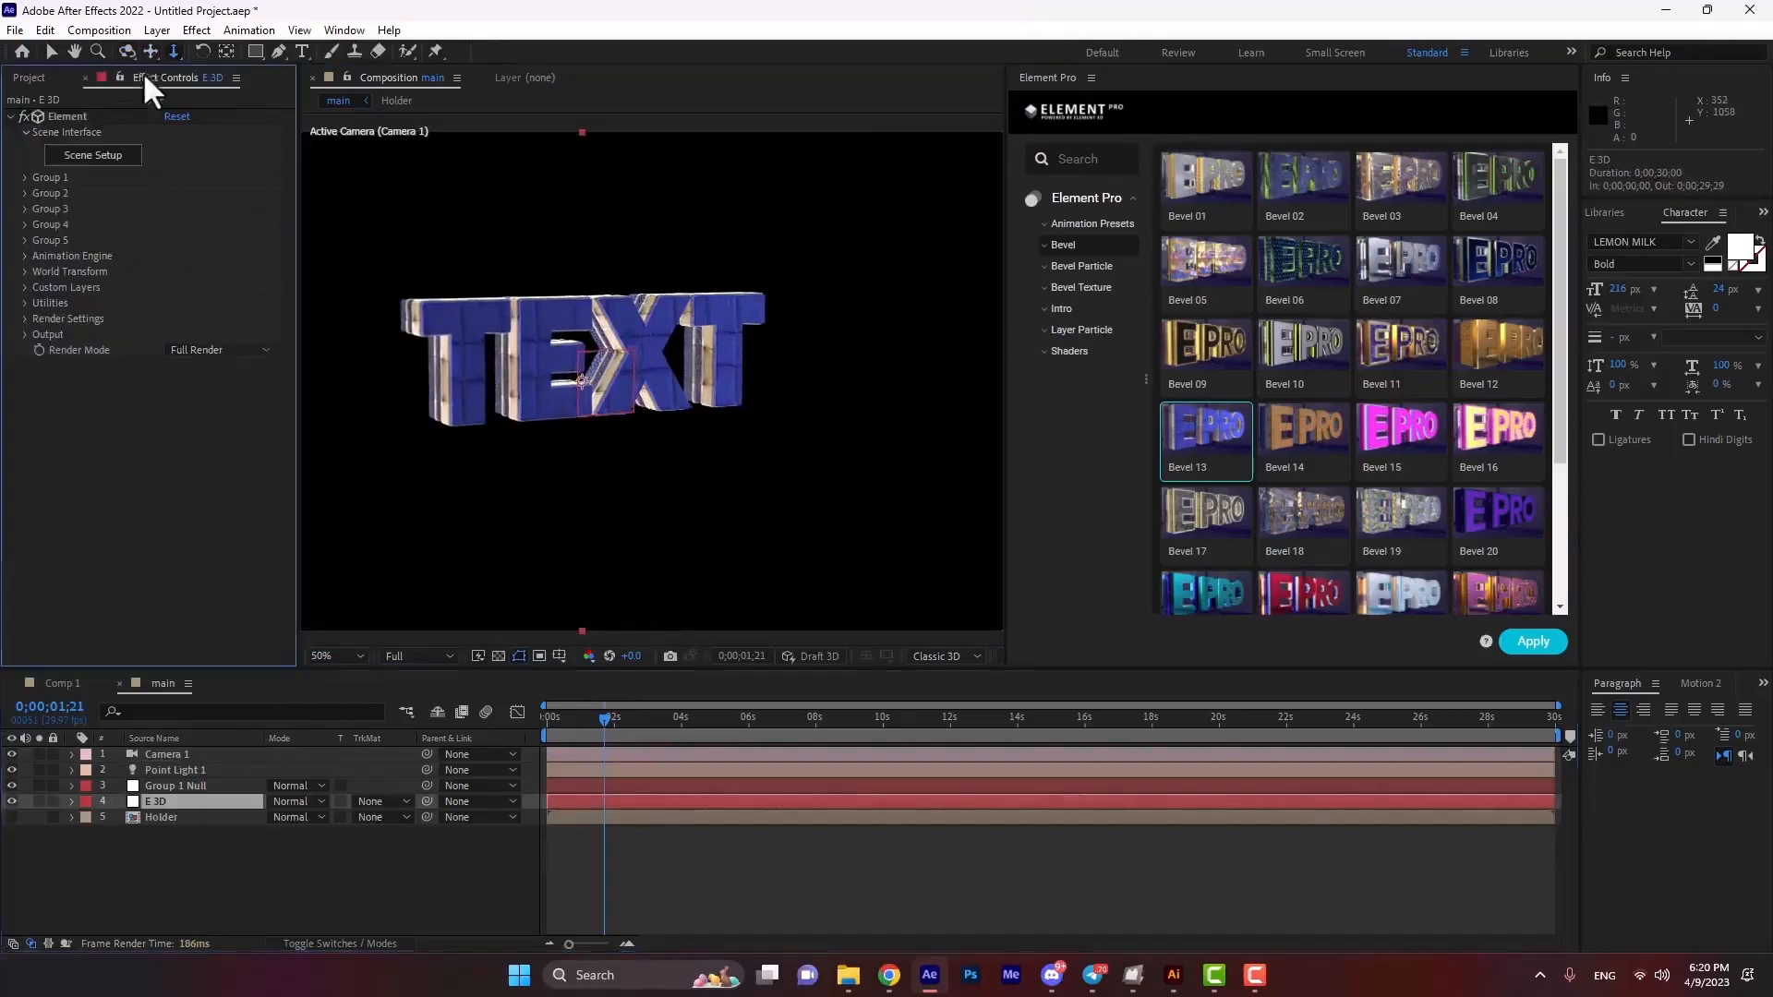
click(111, 164)
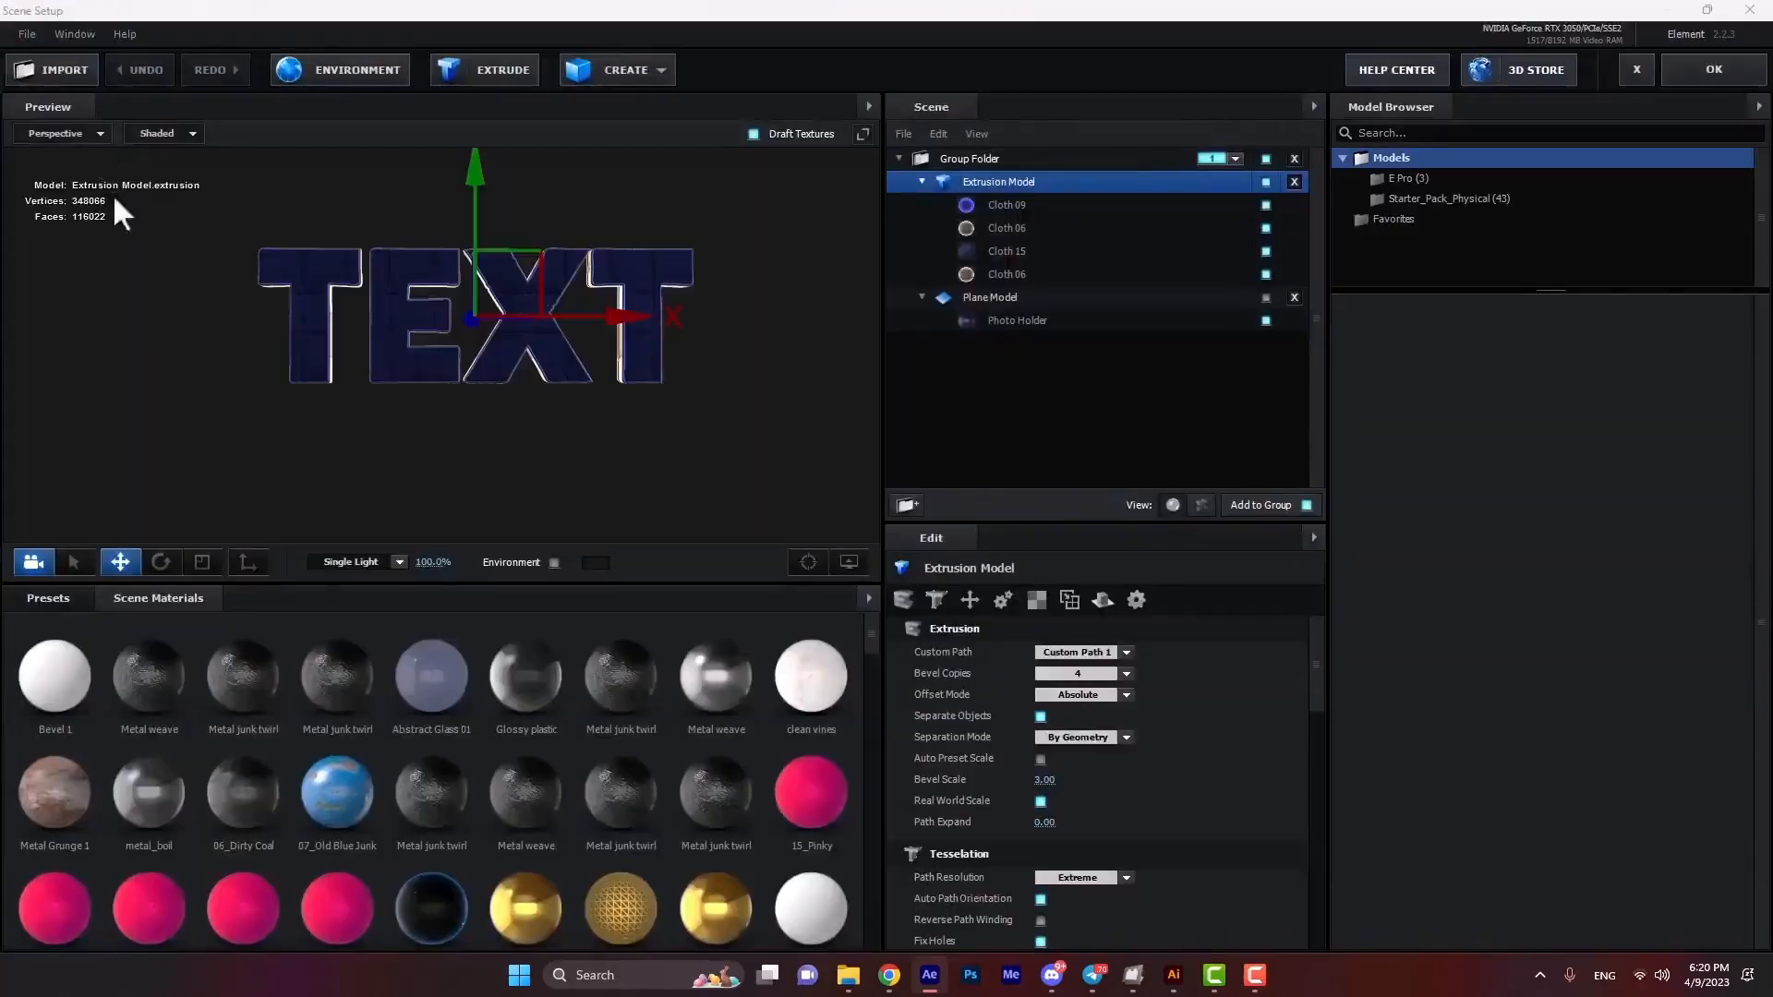
drag(363, 411, 271, 385)
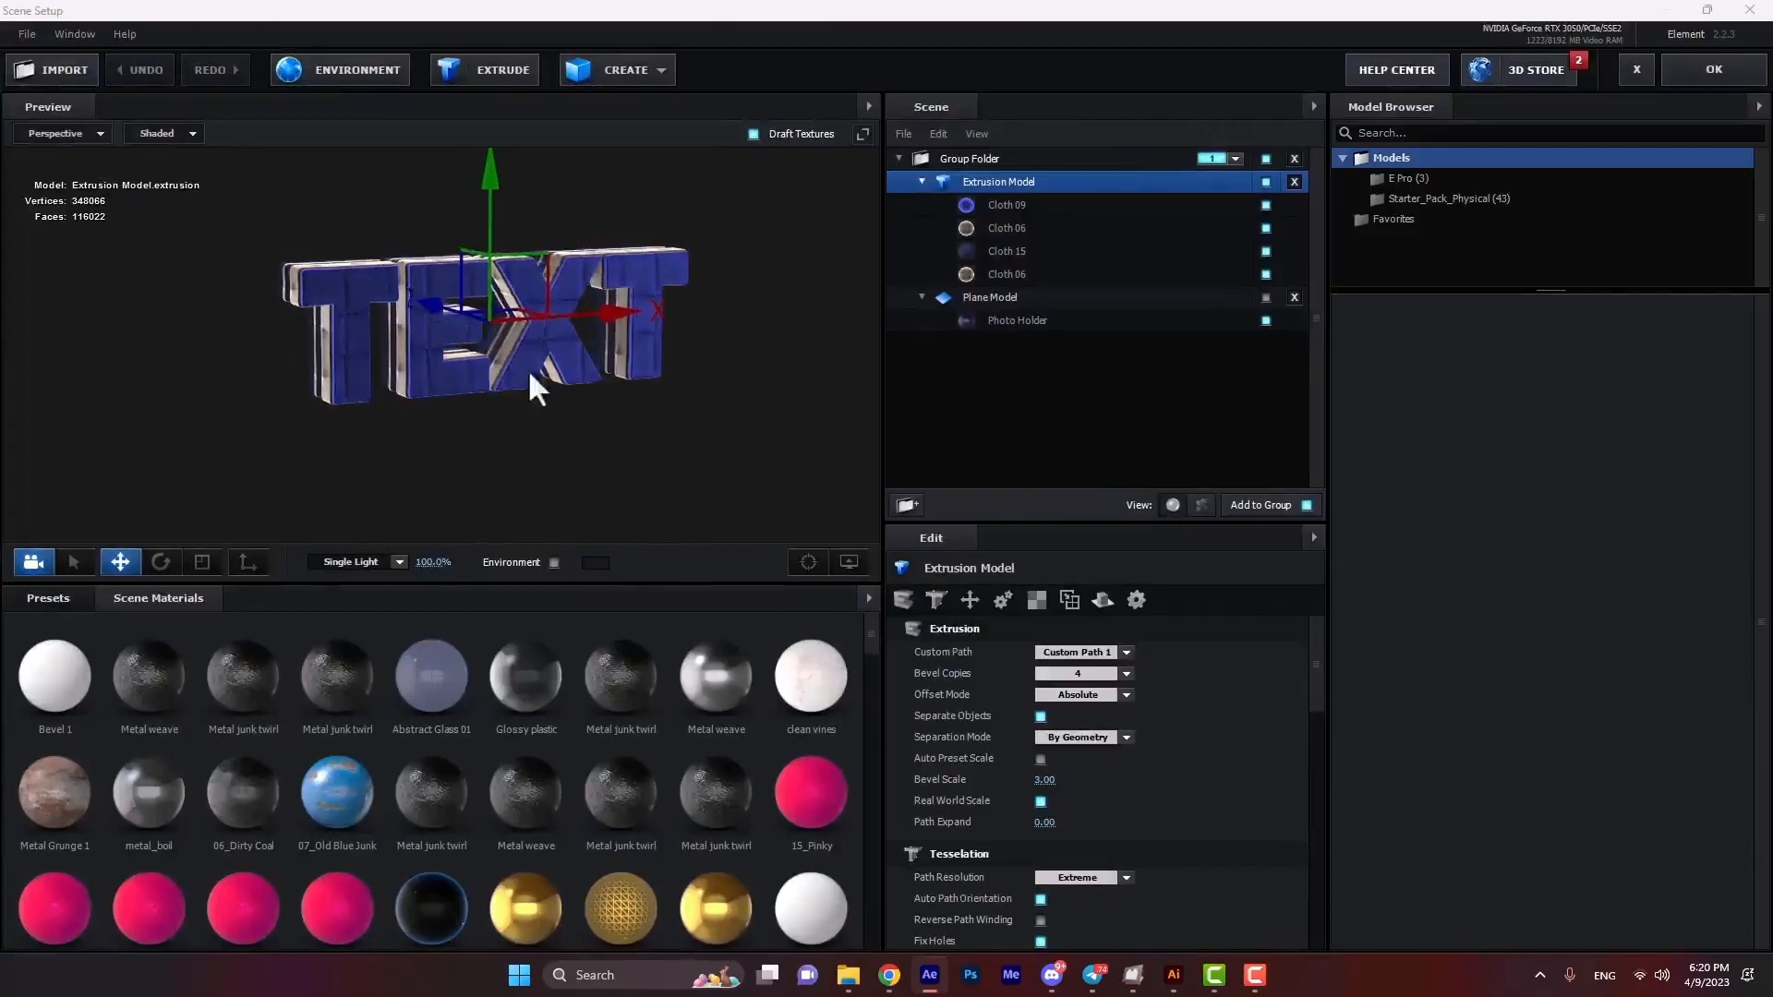
Hide the Cloth 09 material to examine the bevel layers beneath it from another angle, and show it again.
click(1267, 204)
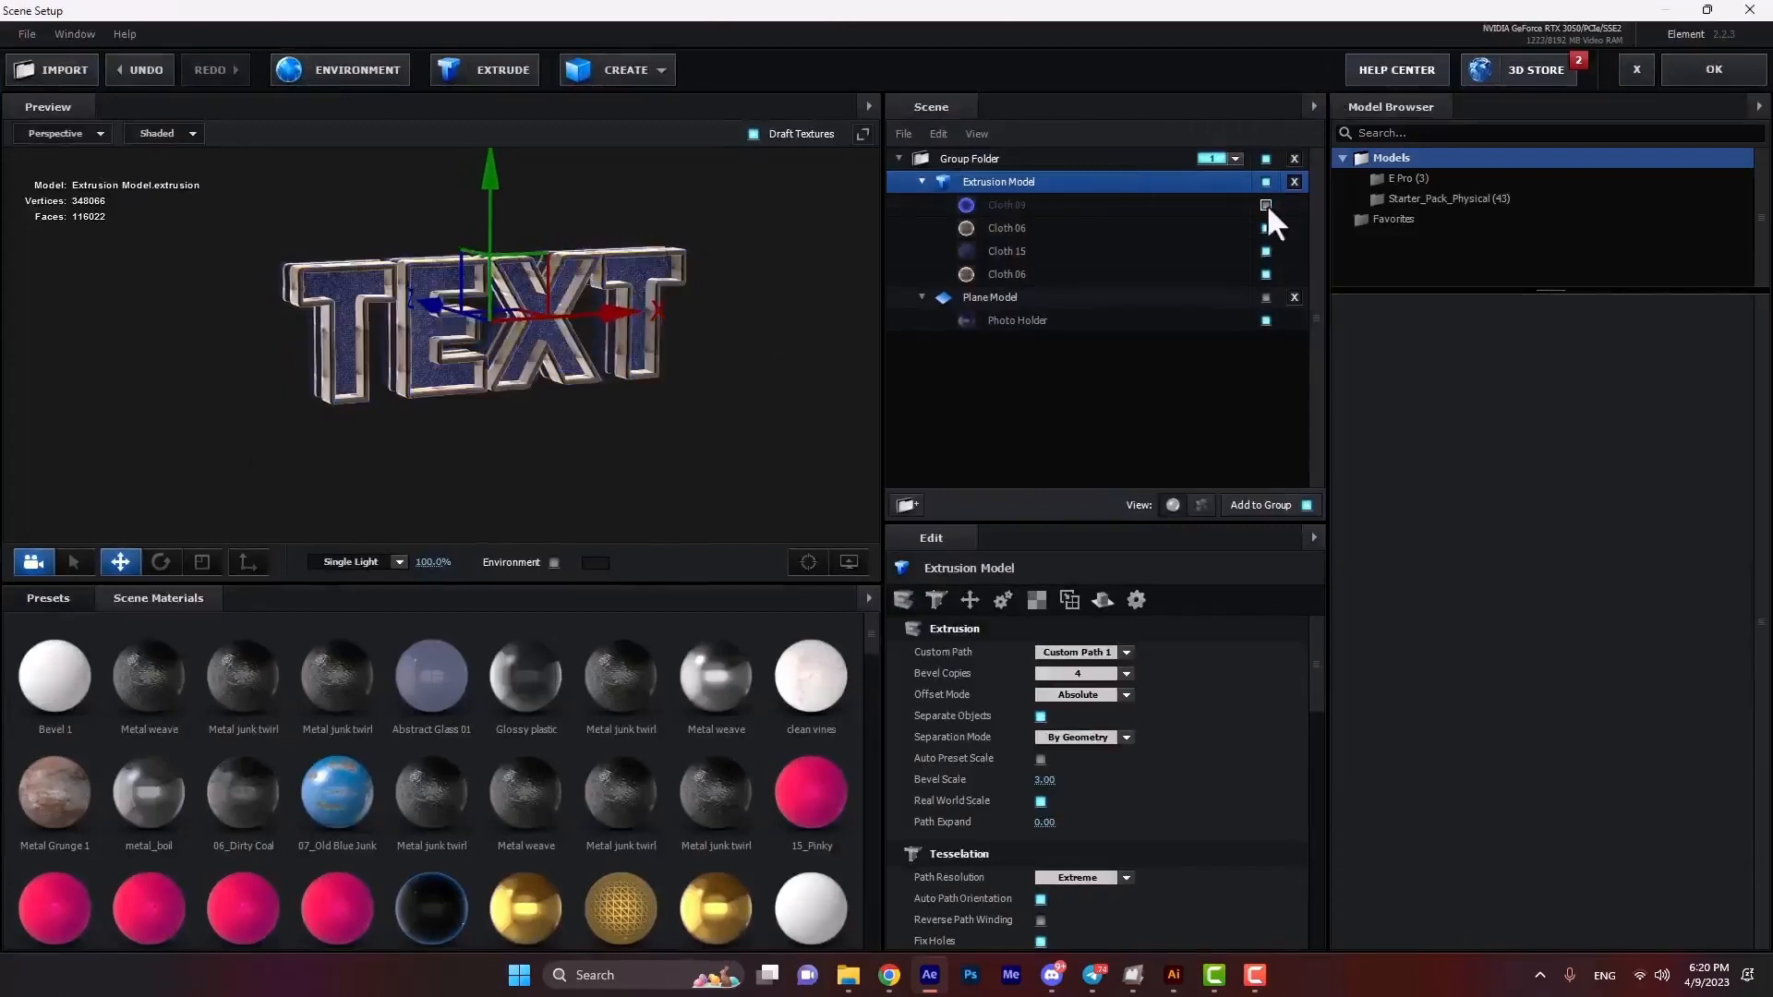
drag(456, 487, 627, 417)
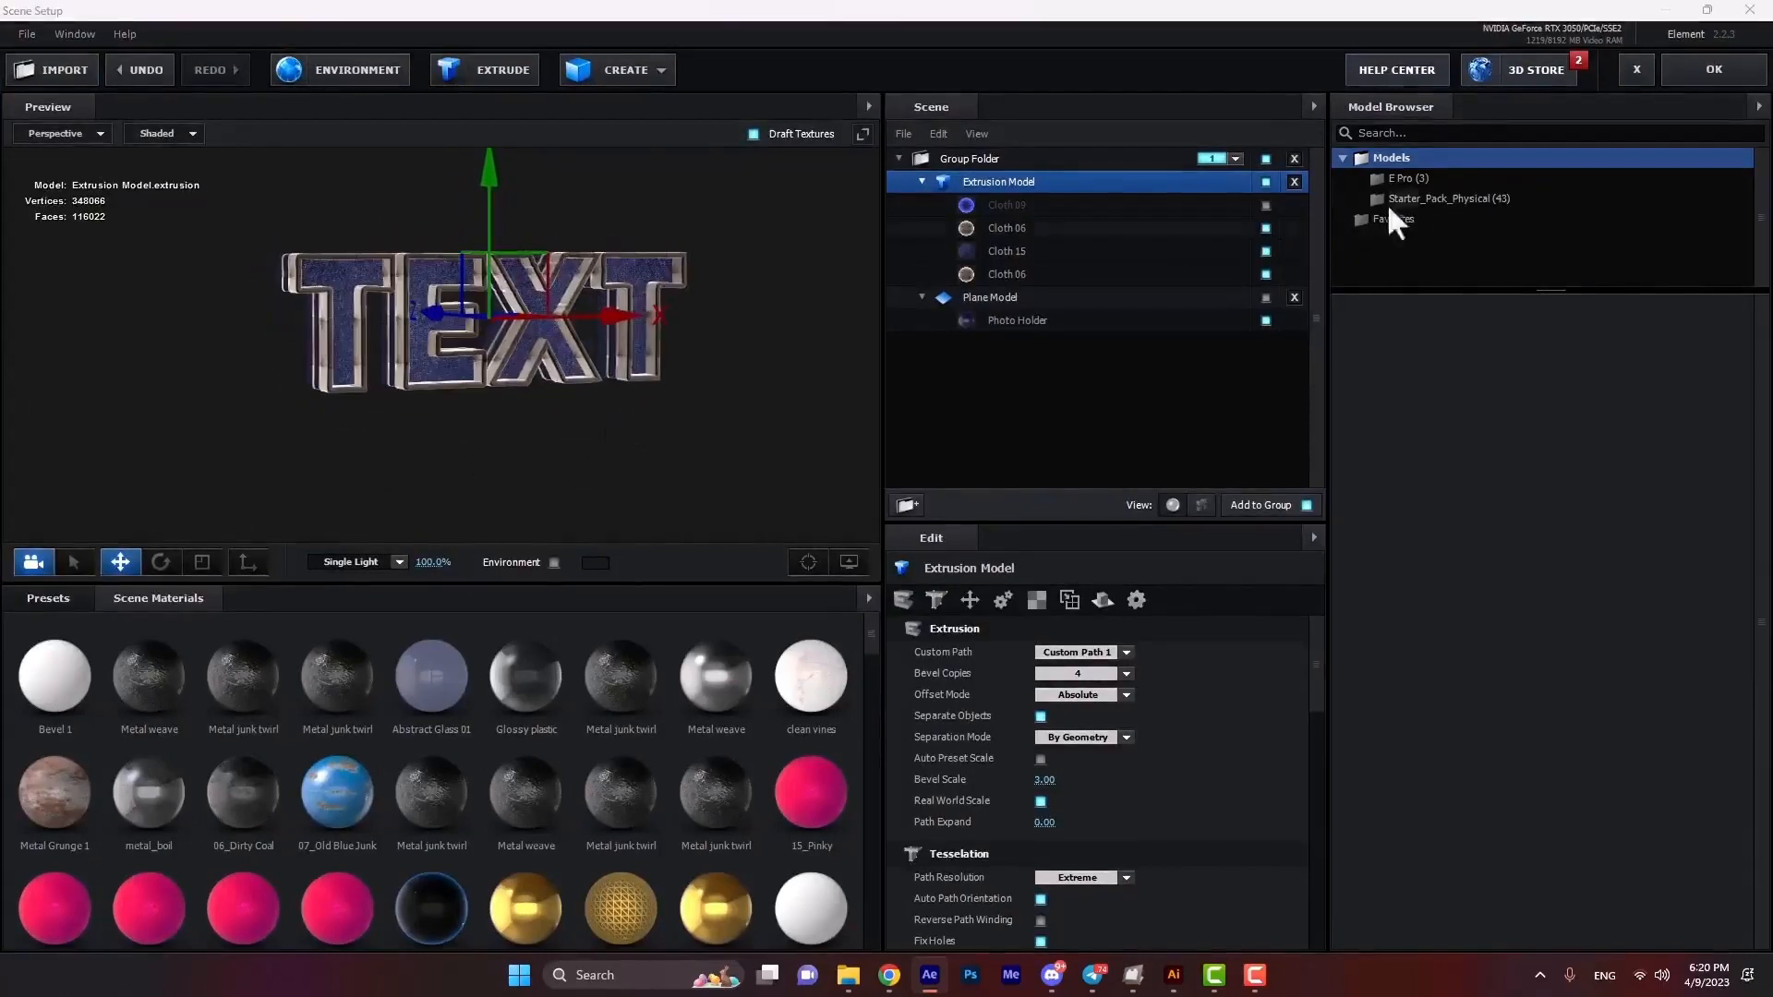
click(1265, 207)
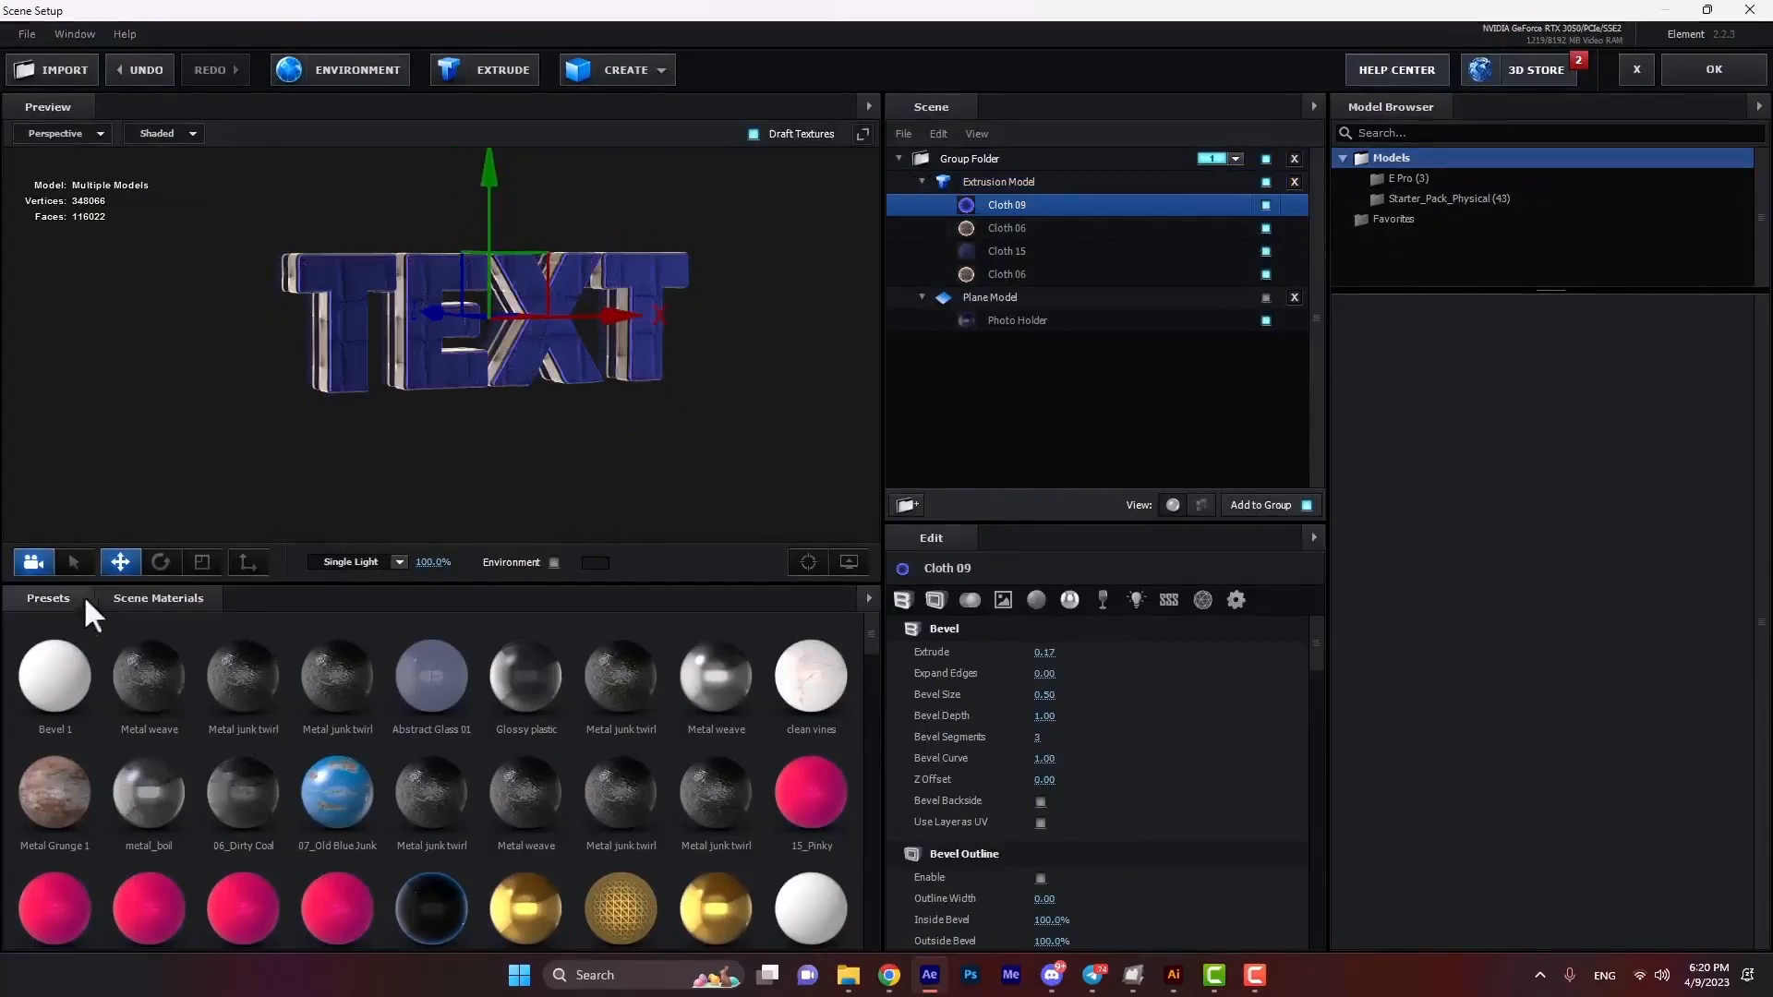
Replace the Cloth 09 material with Abstract Glass 02 from the E Pro abstract glass shaders and accept the scene.
click(84, 599)
double_click(74, 707)
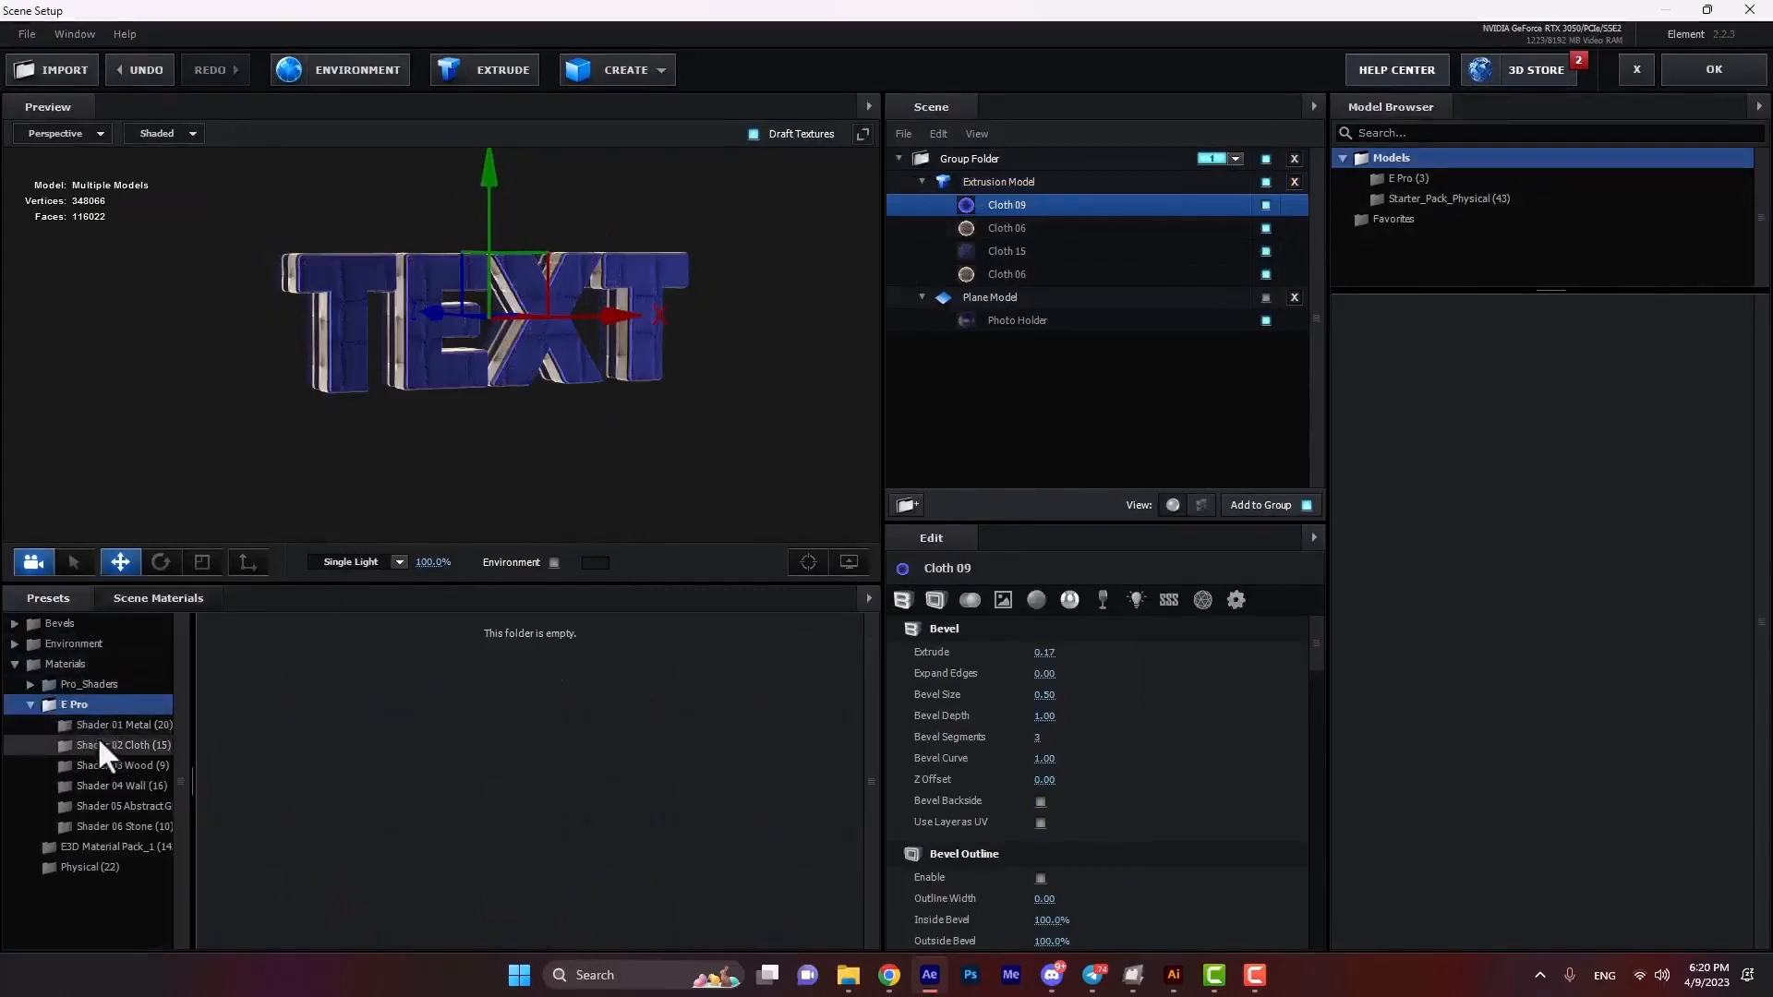
click(91, 762)
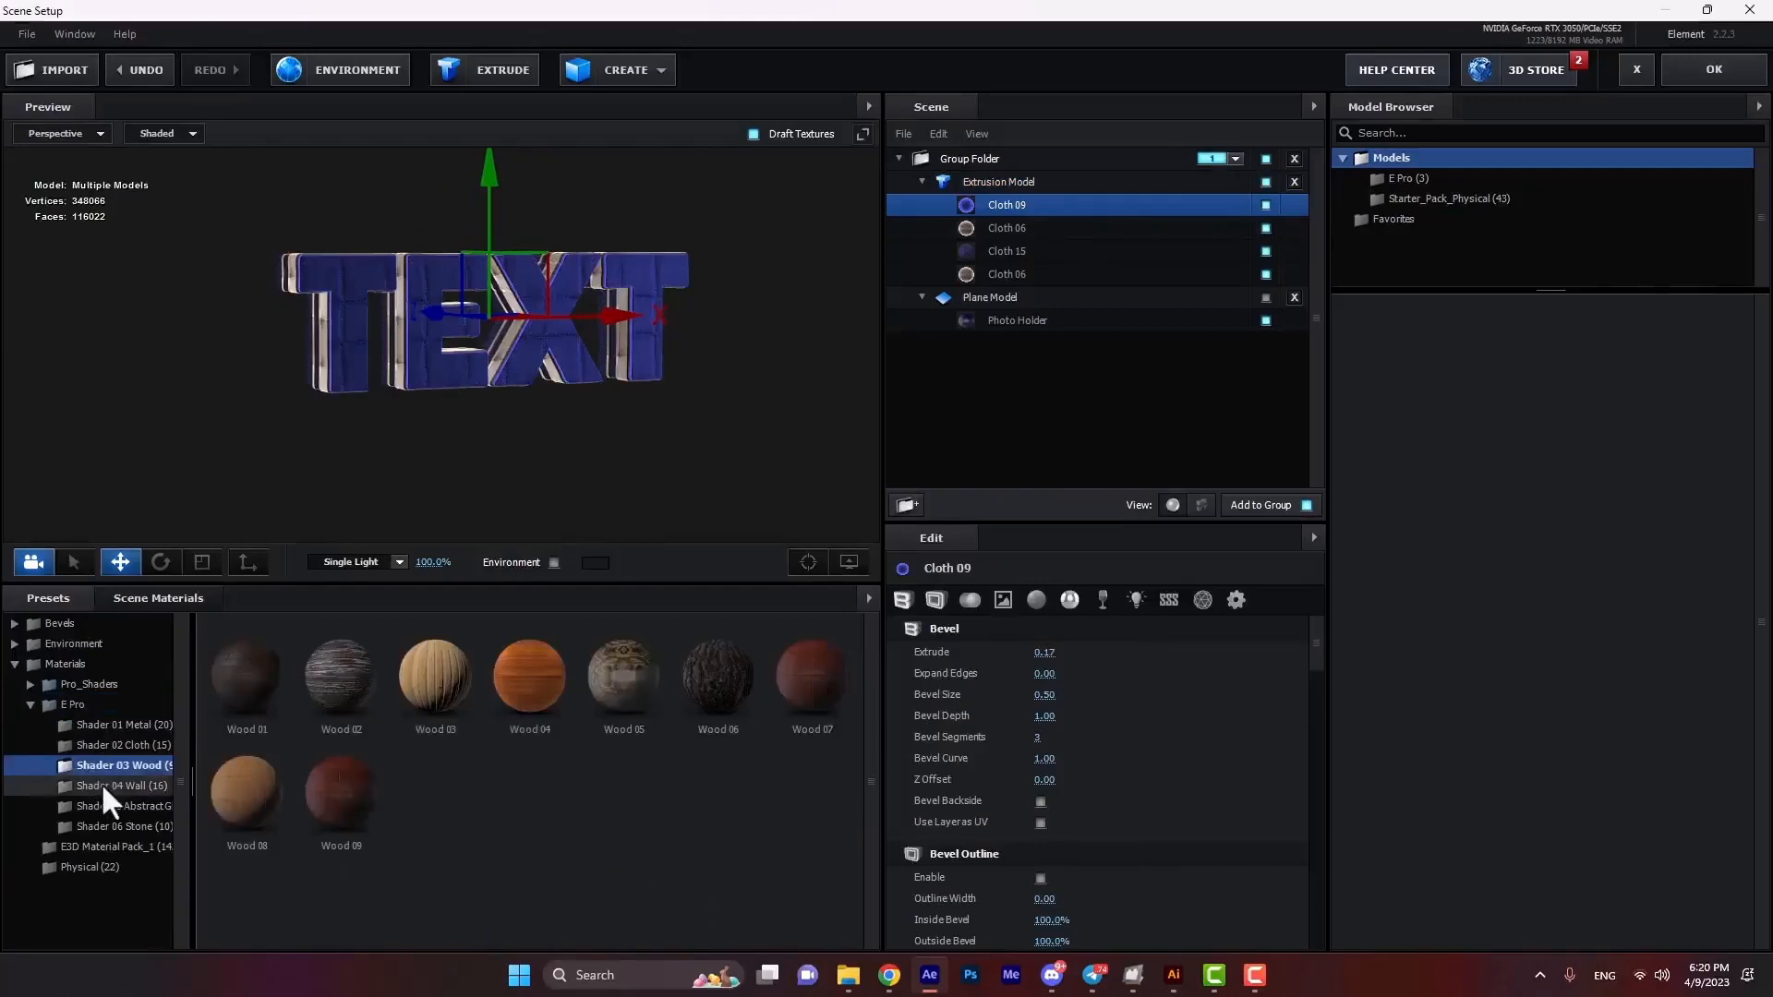
click(102, 784)
click(111, 804)
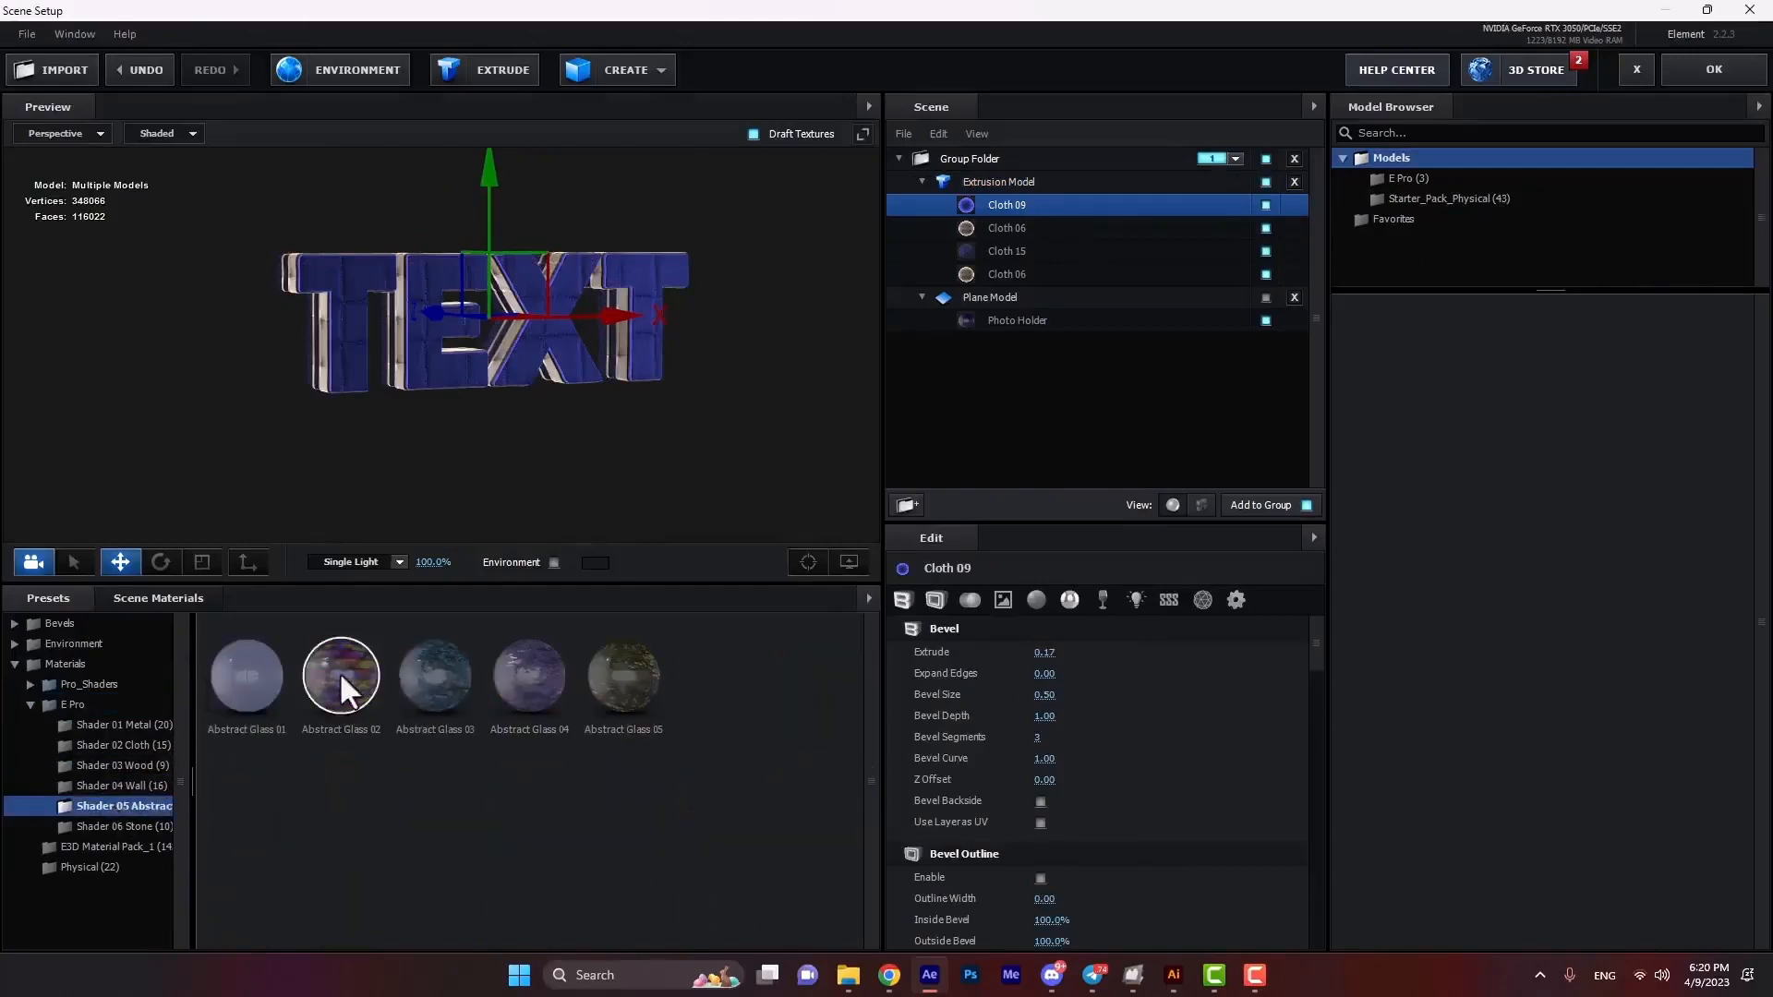
drag(340, 673, 999, 198)
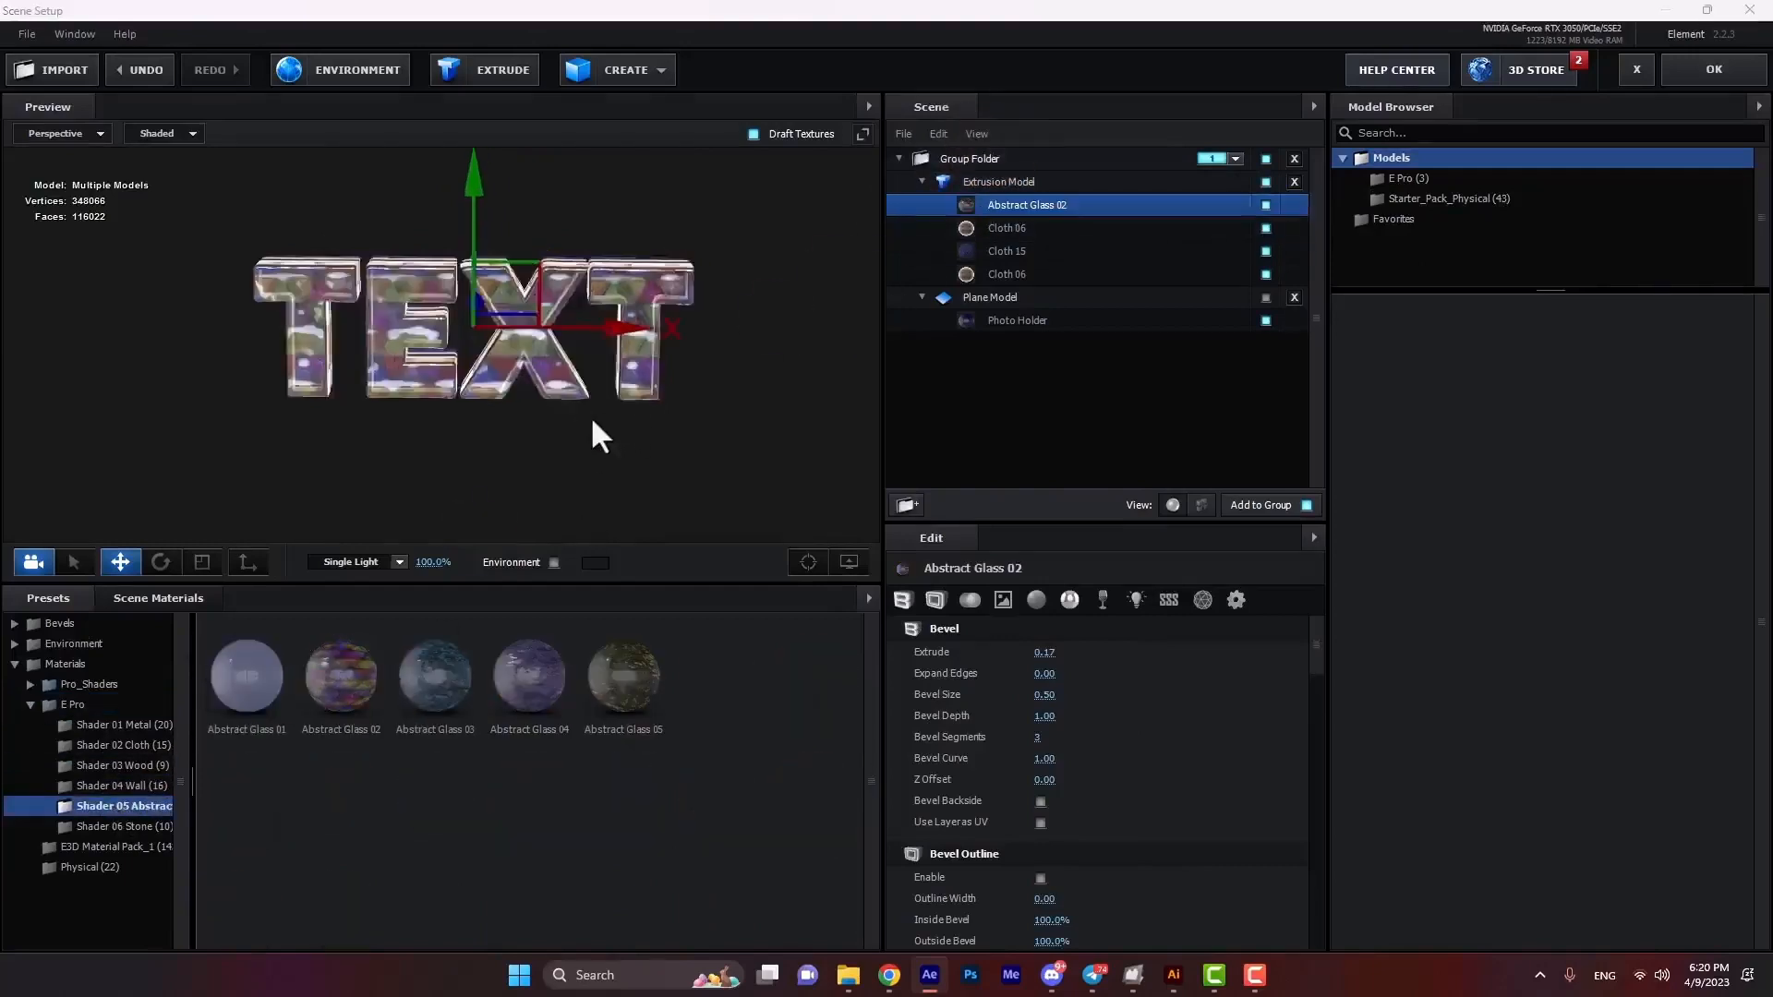
click(1715, 70)
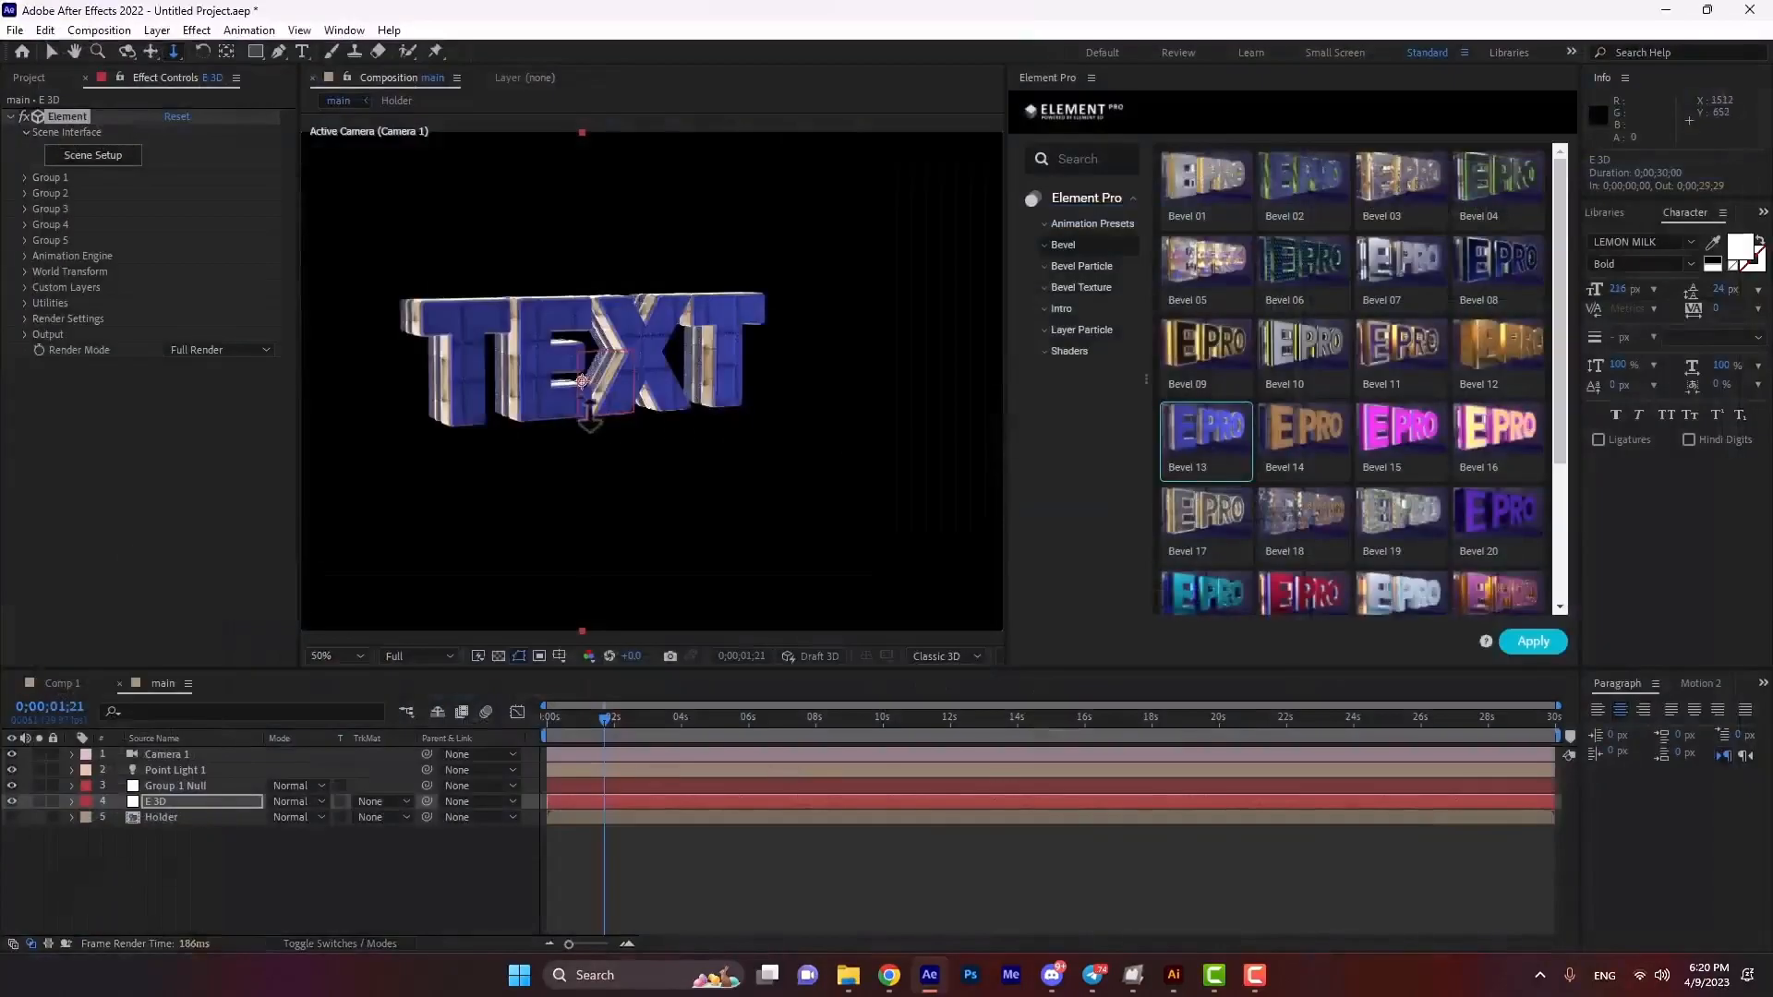
Reopen the E 3D layer's Scene Setup, try several E Pro bevel presets on the text extrusion, finishing with Bevel 12, and accept the scene.
click(176, 801)
click(108, 162)
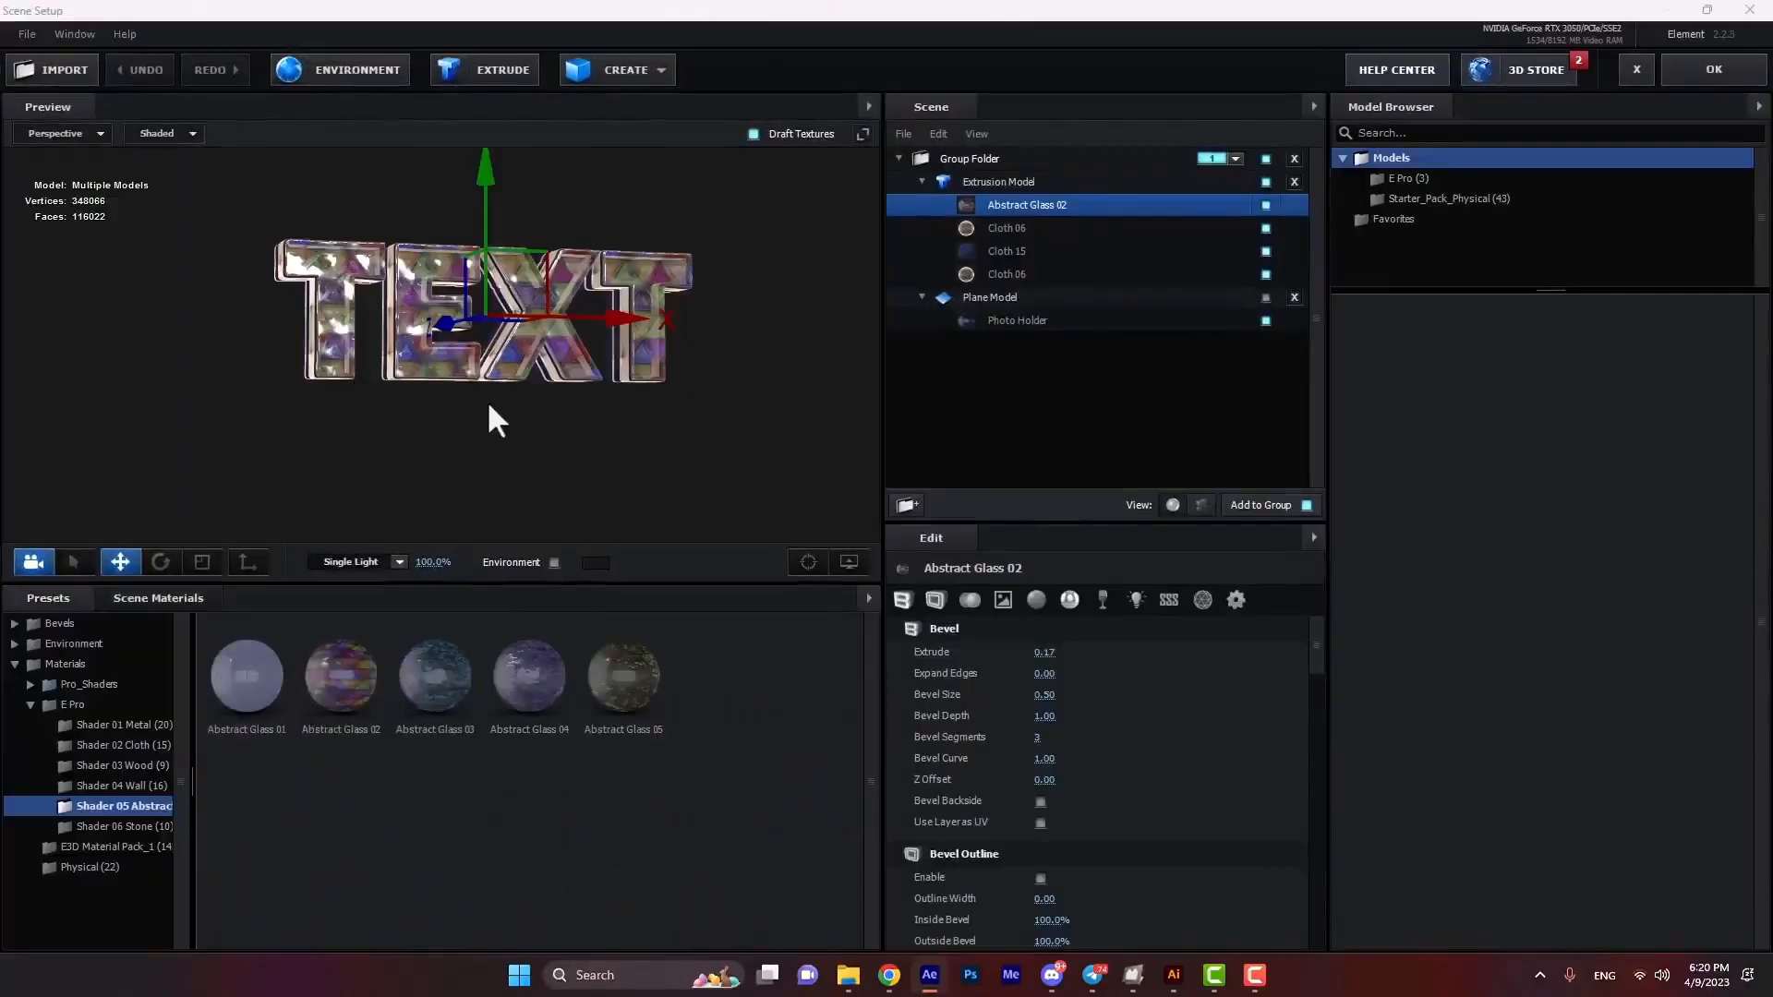
drag(498, 412, 466, 436)
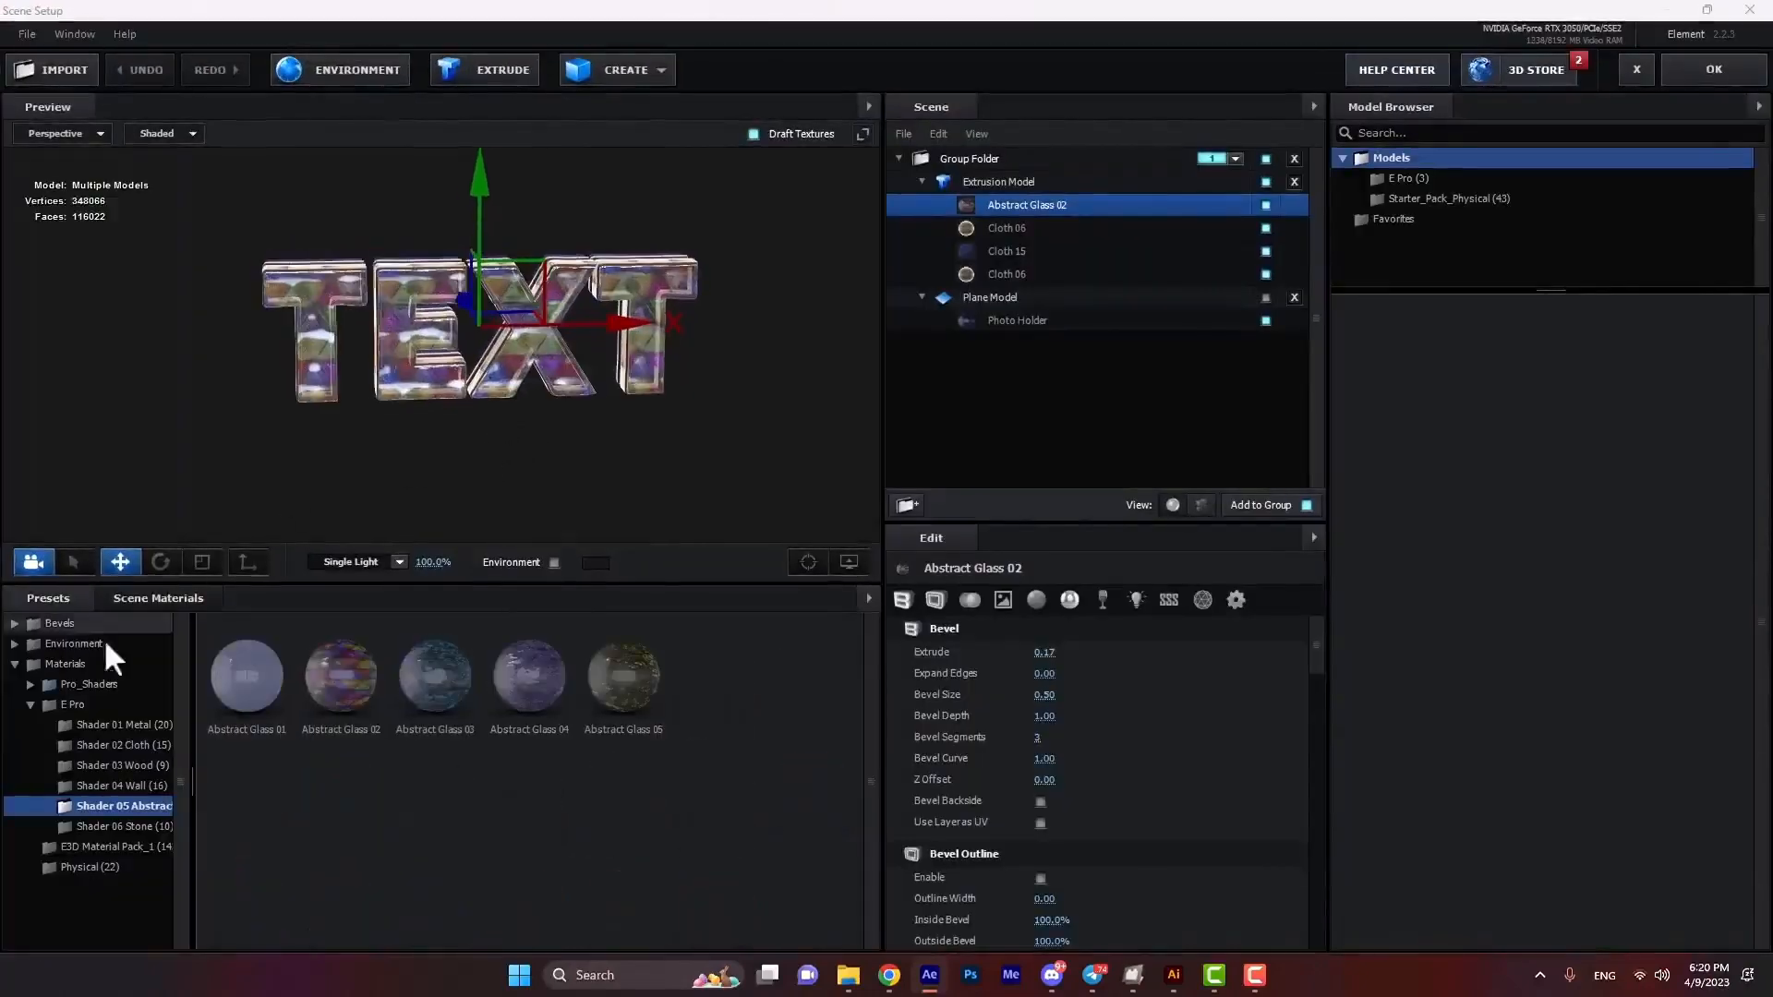
click(56, 628)
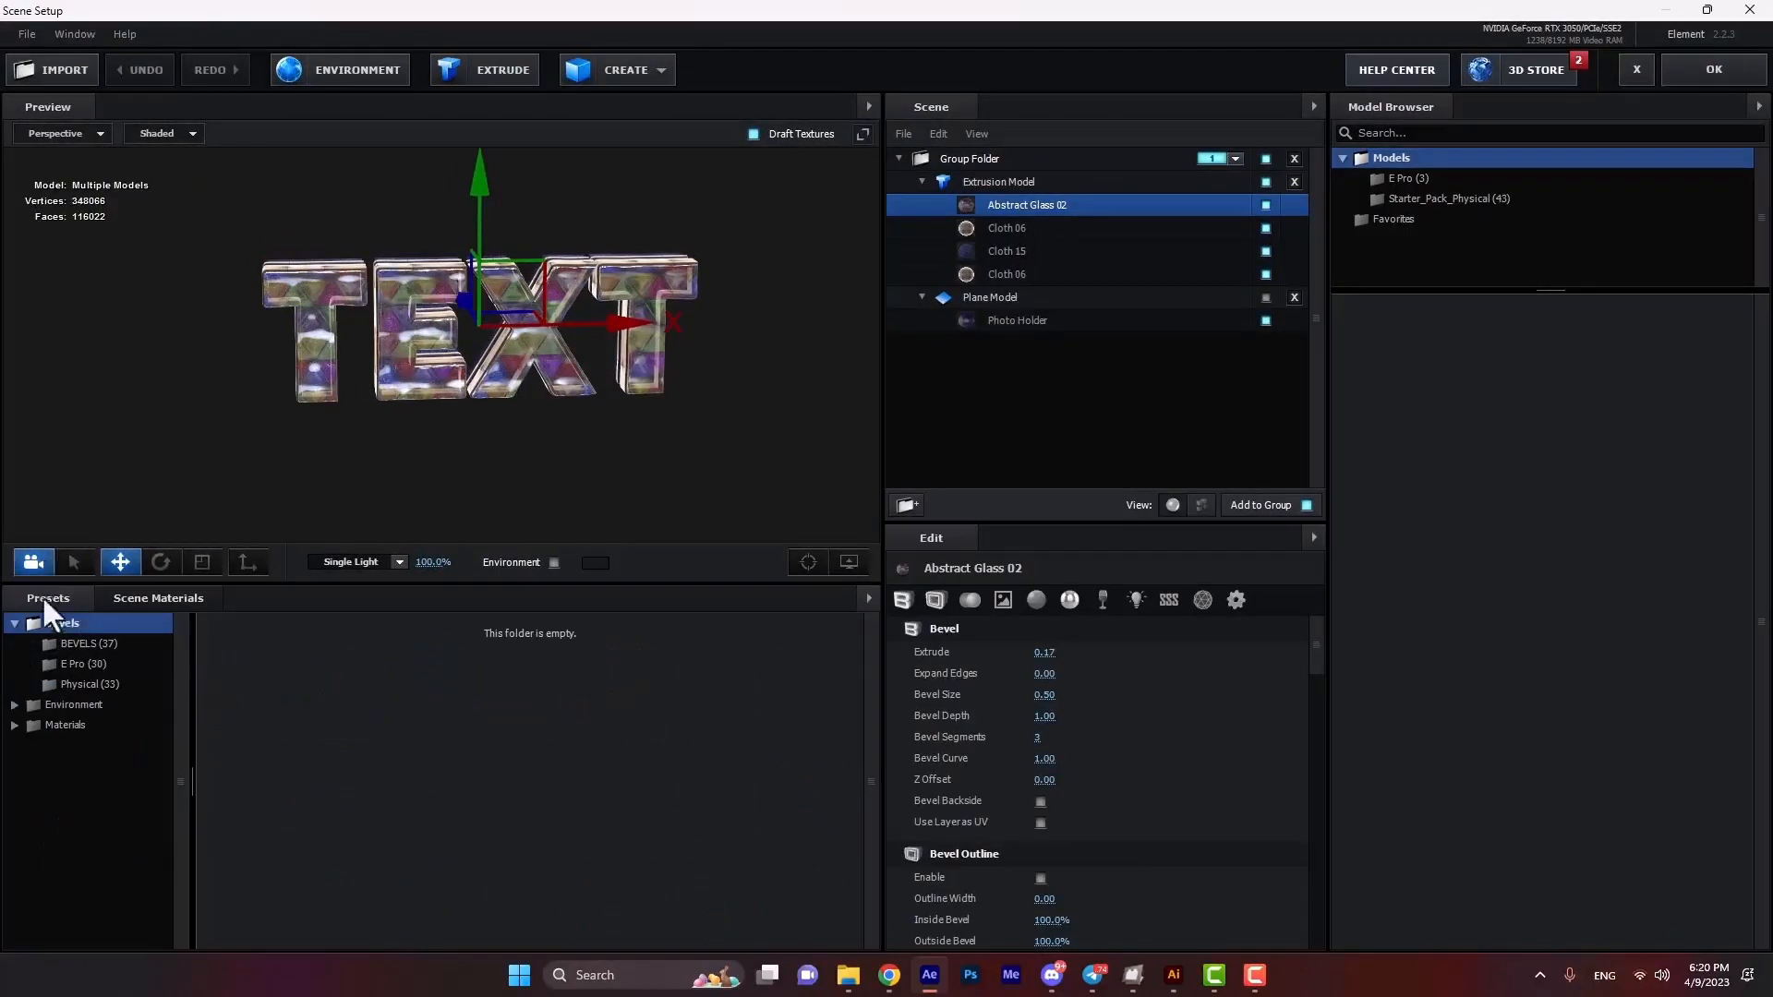
click(74, 664)
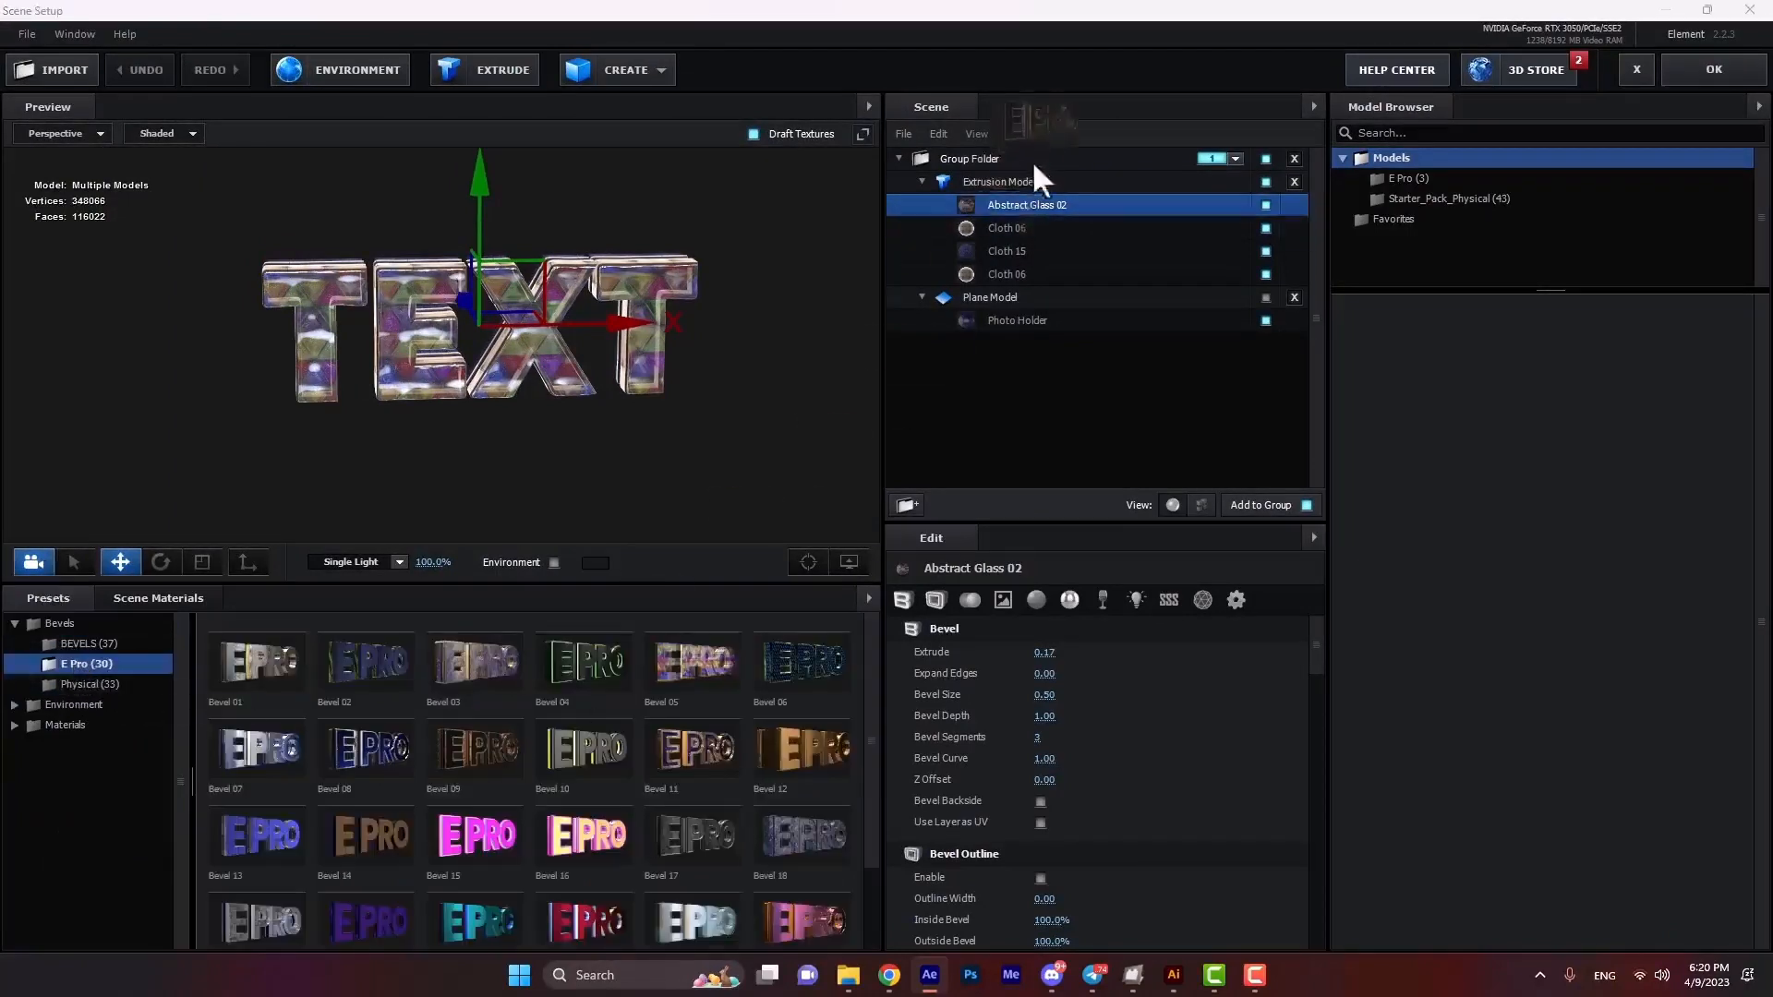
drag(1032, 158, 1012, 202)
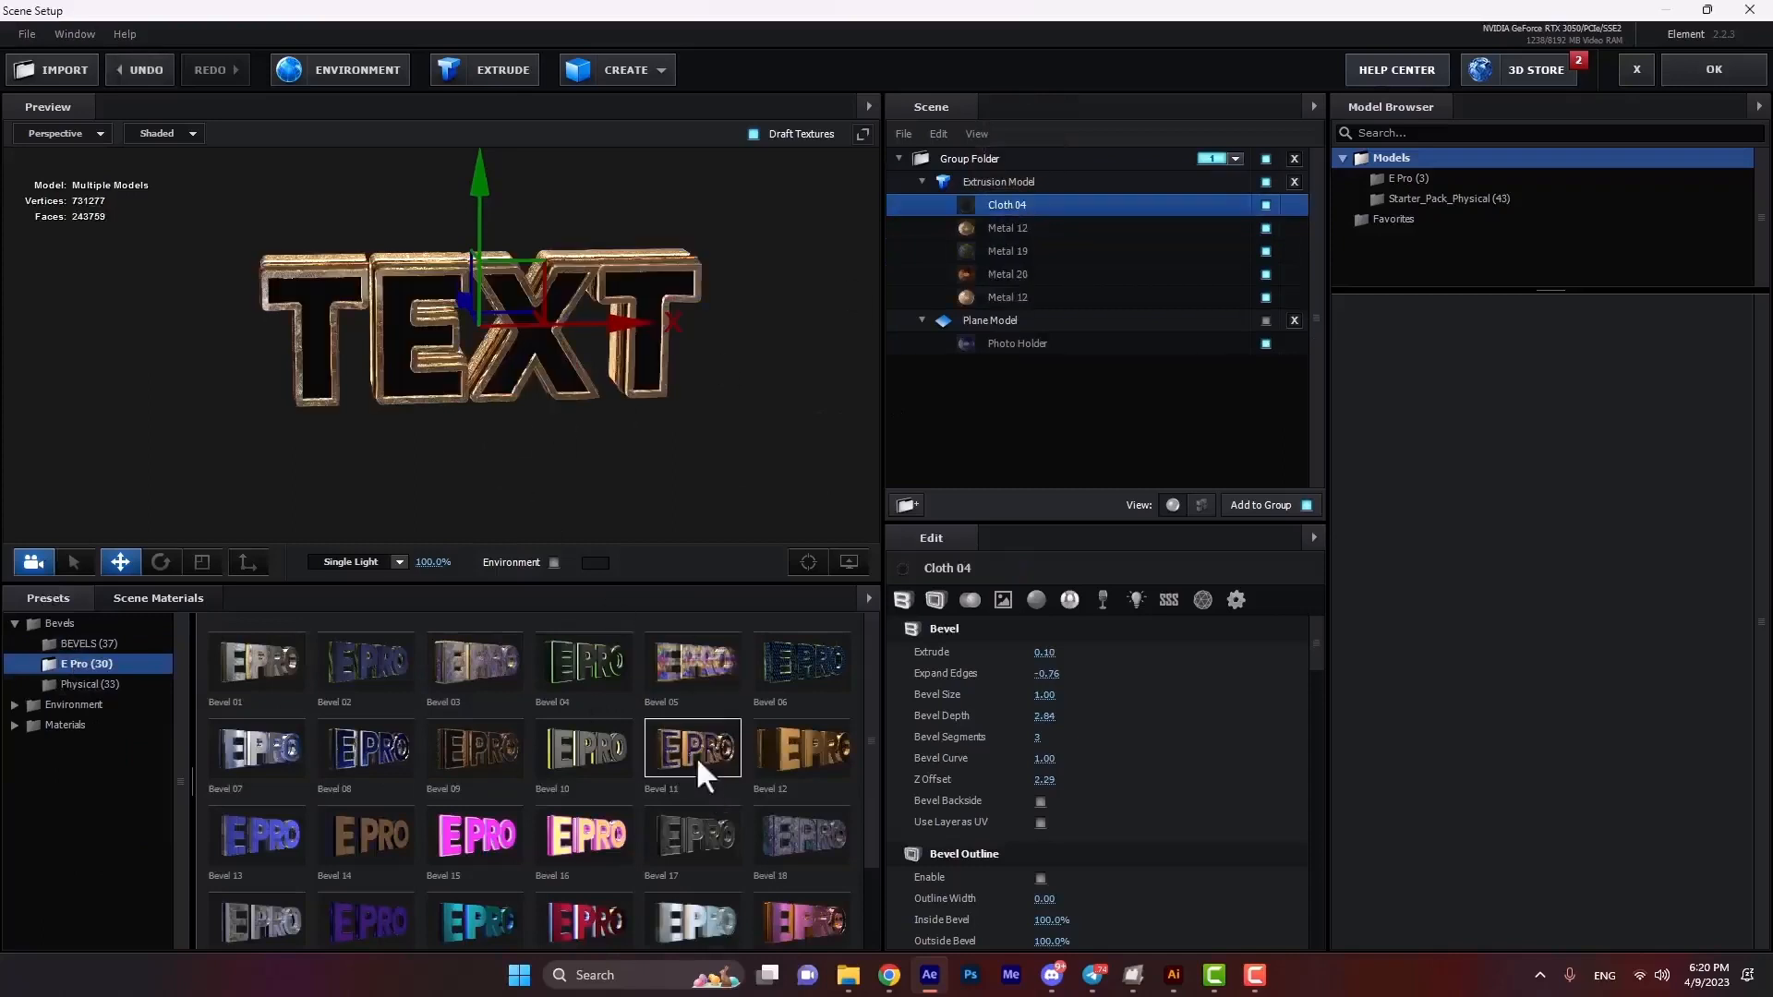
drag(696, 755, 1047, 201)
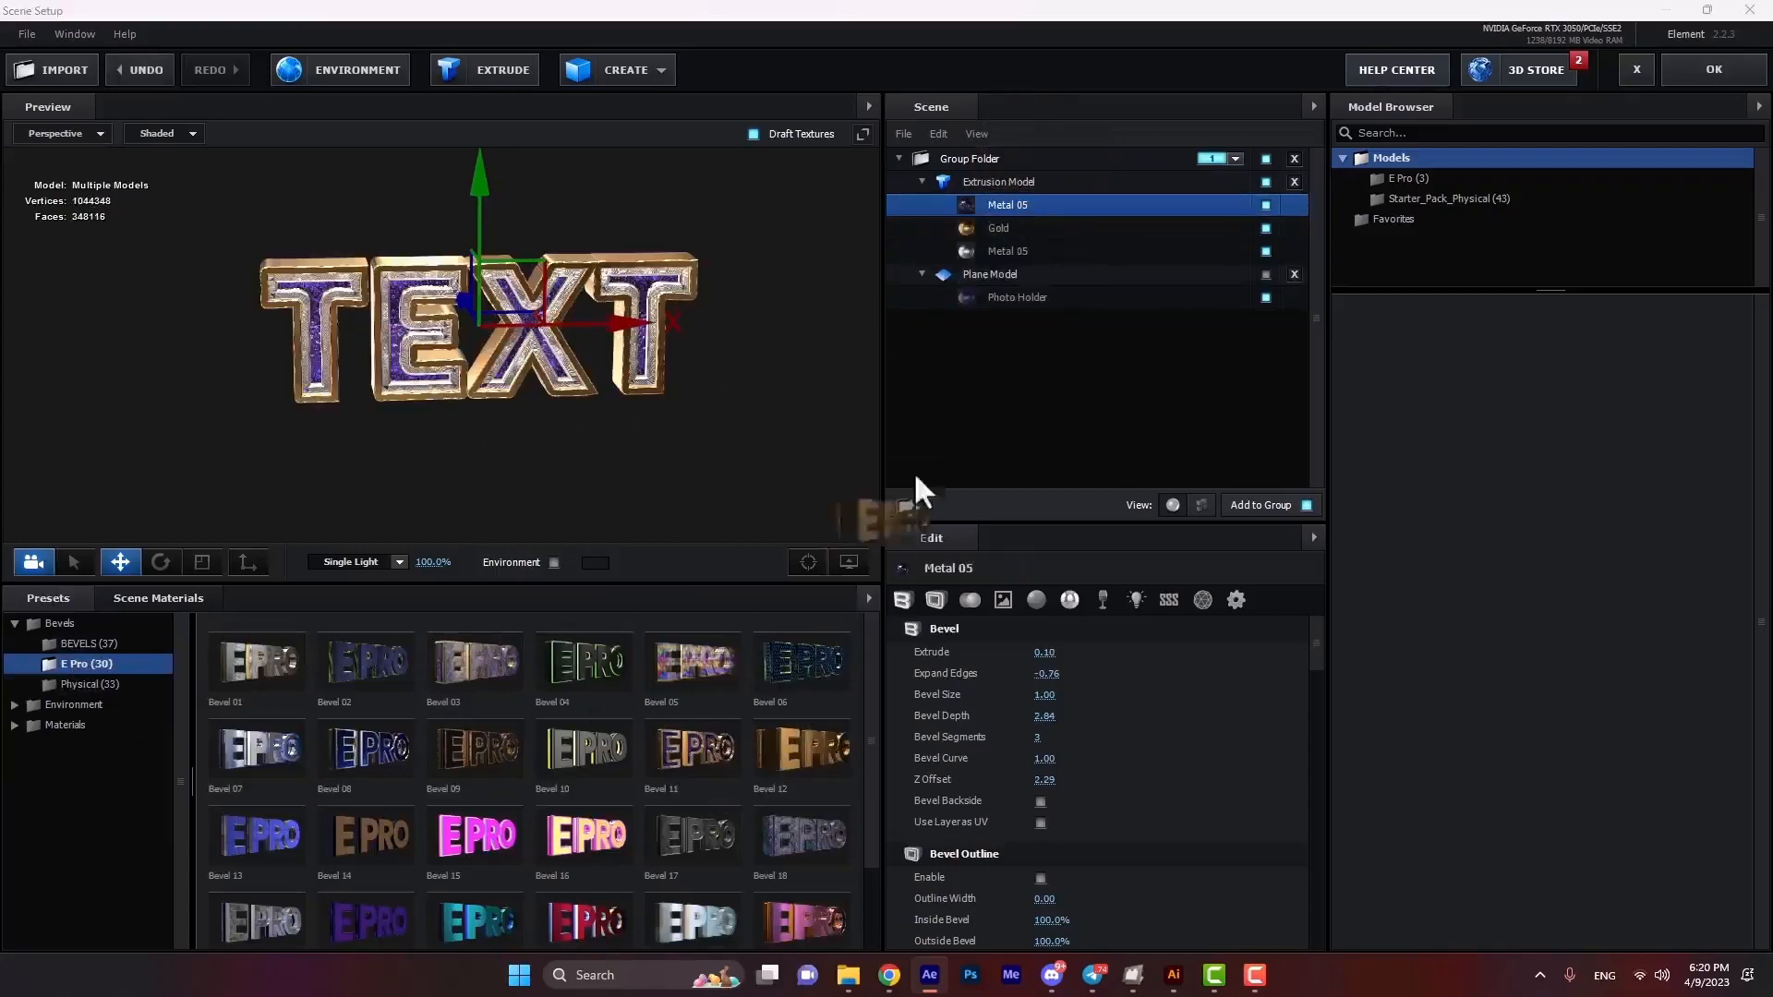
drag(913, 471, 1007, 201)
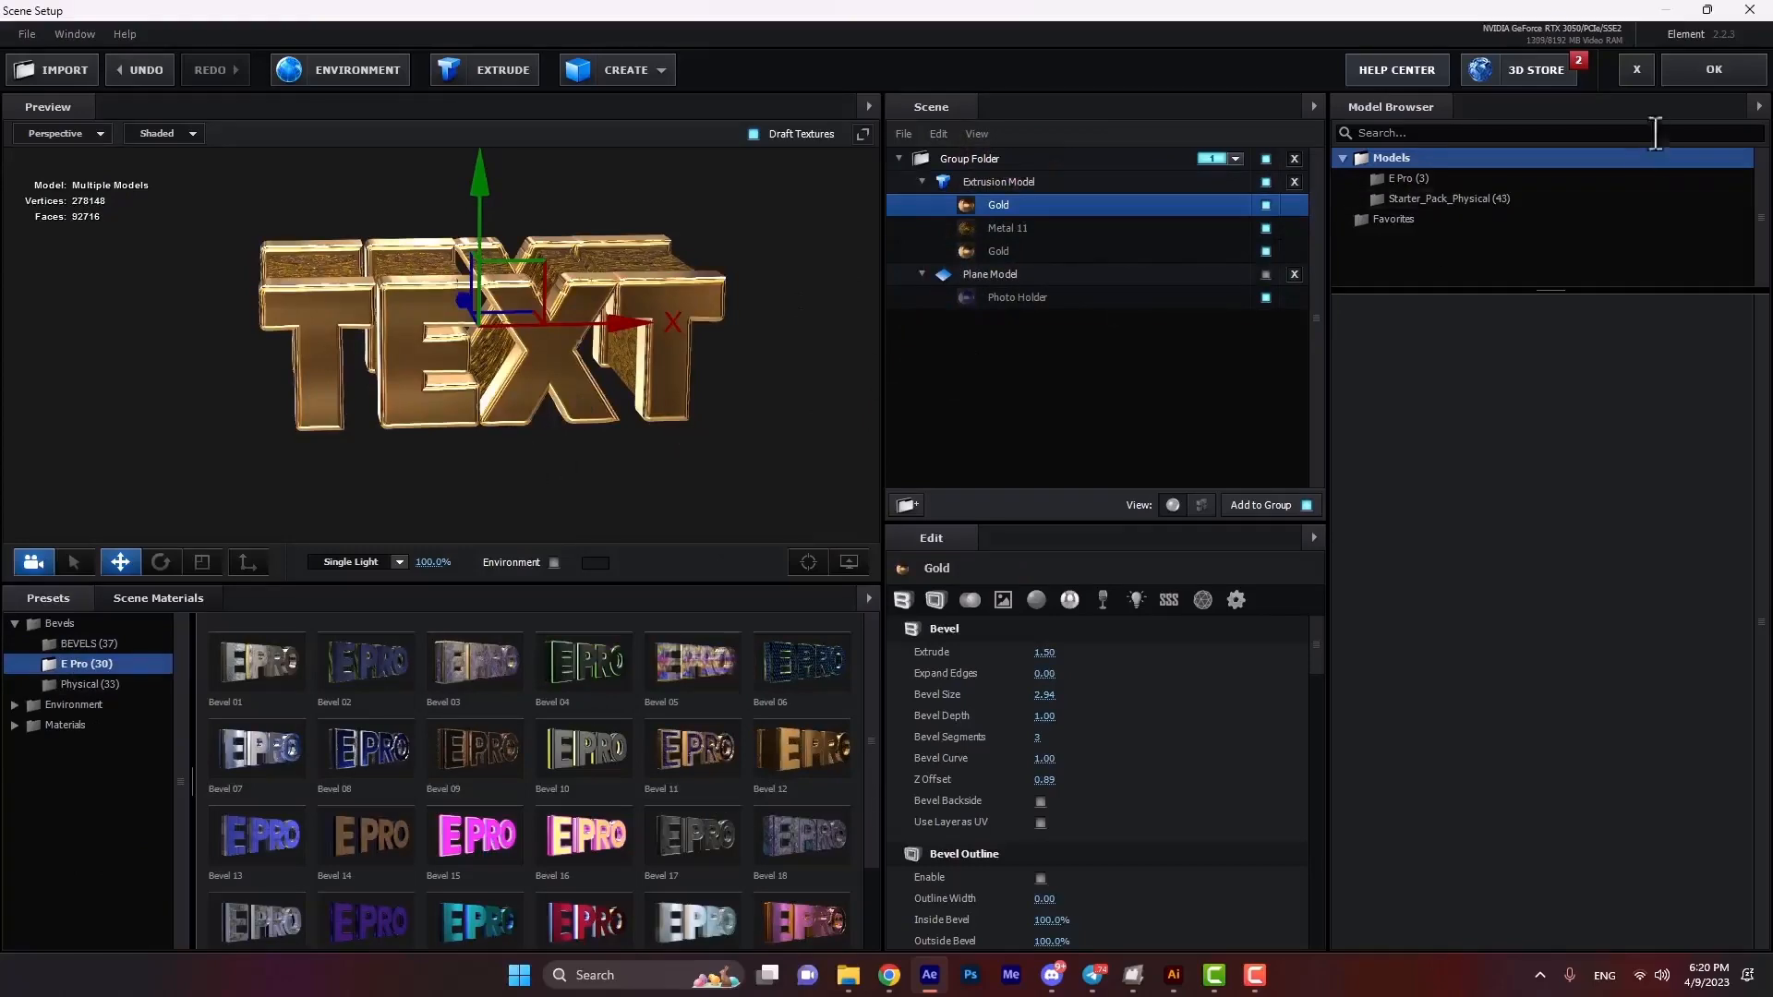
click(1683, 66)
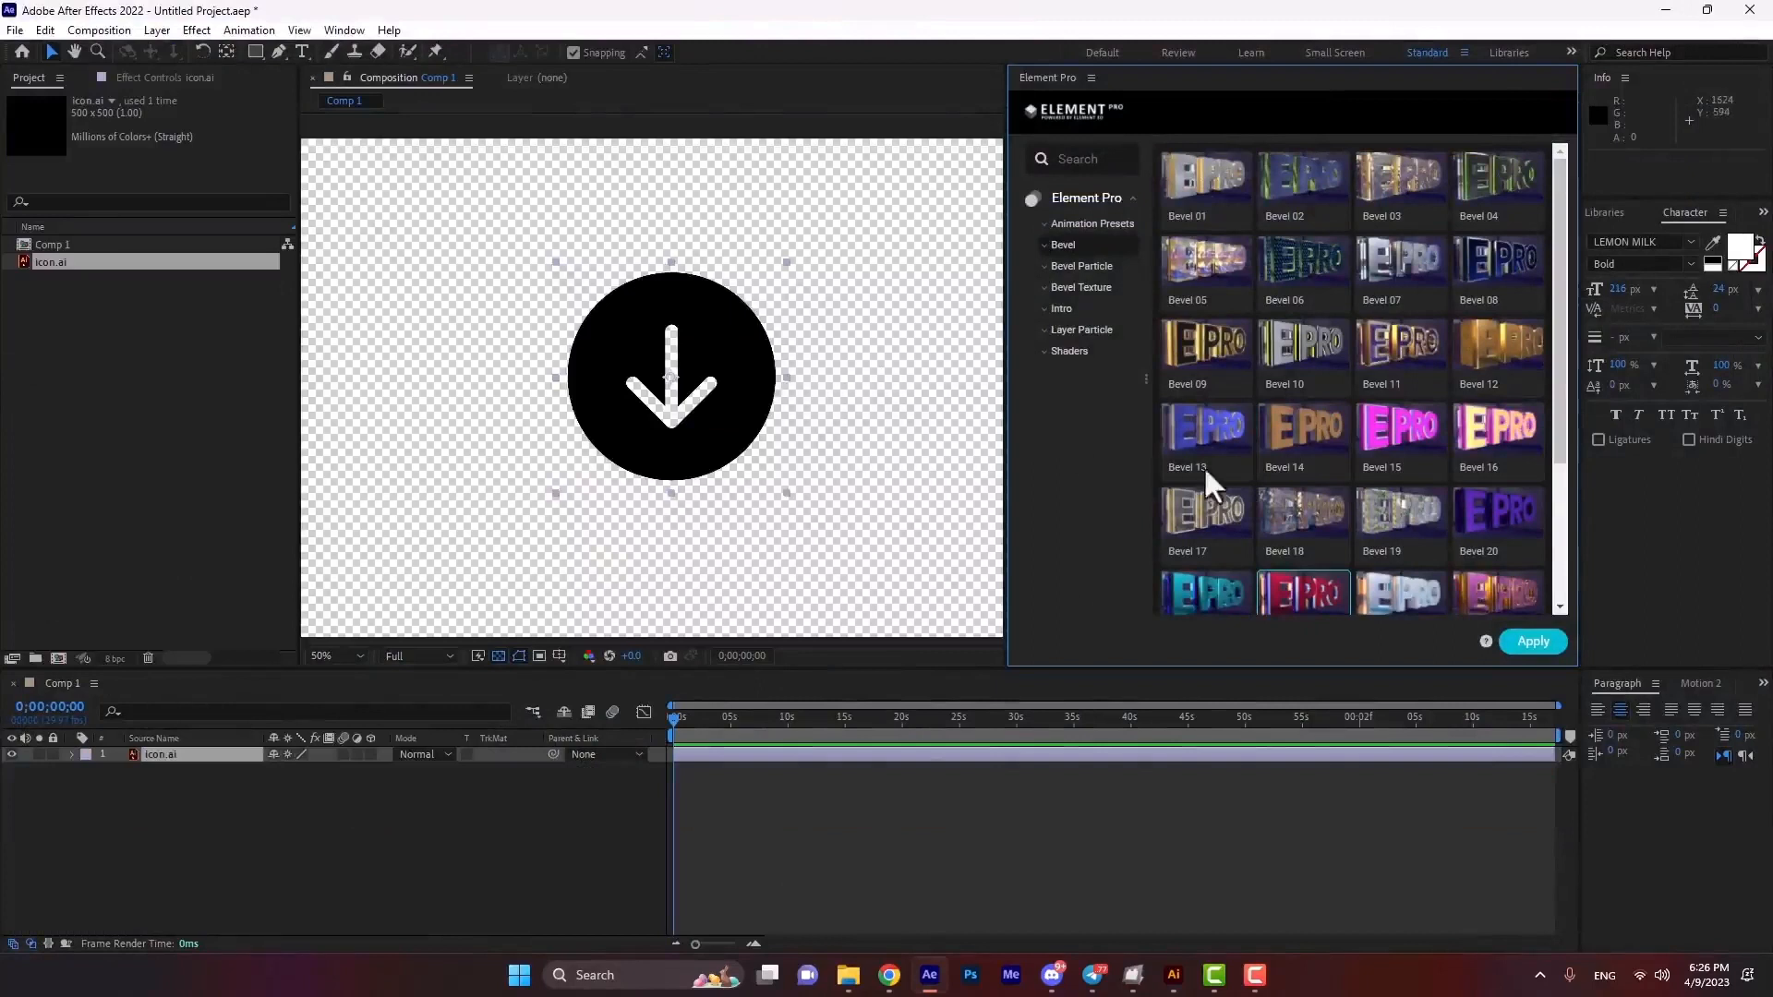
Apply the Bevel 22 preset to the icon.ai layer with the offered auto-trace options.
scroll(1211, 475, down, 1)
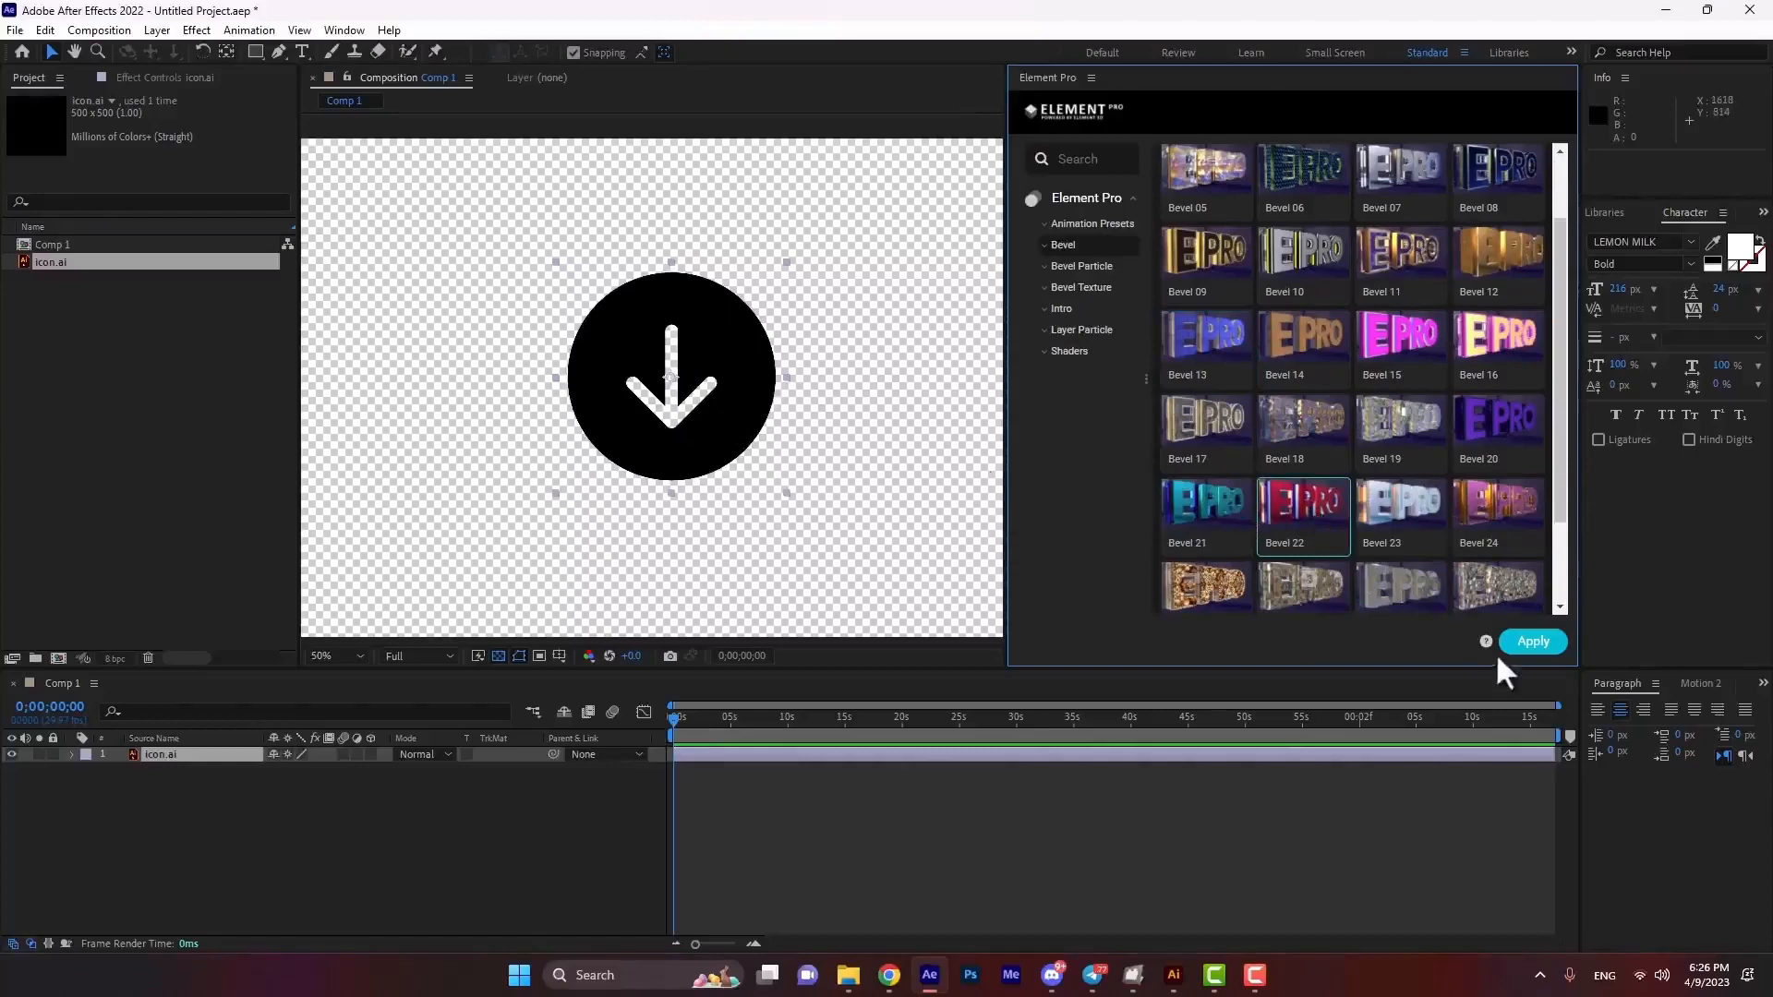
click(1535, 651)
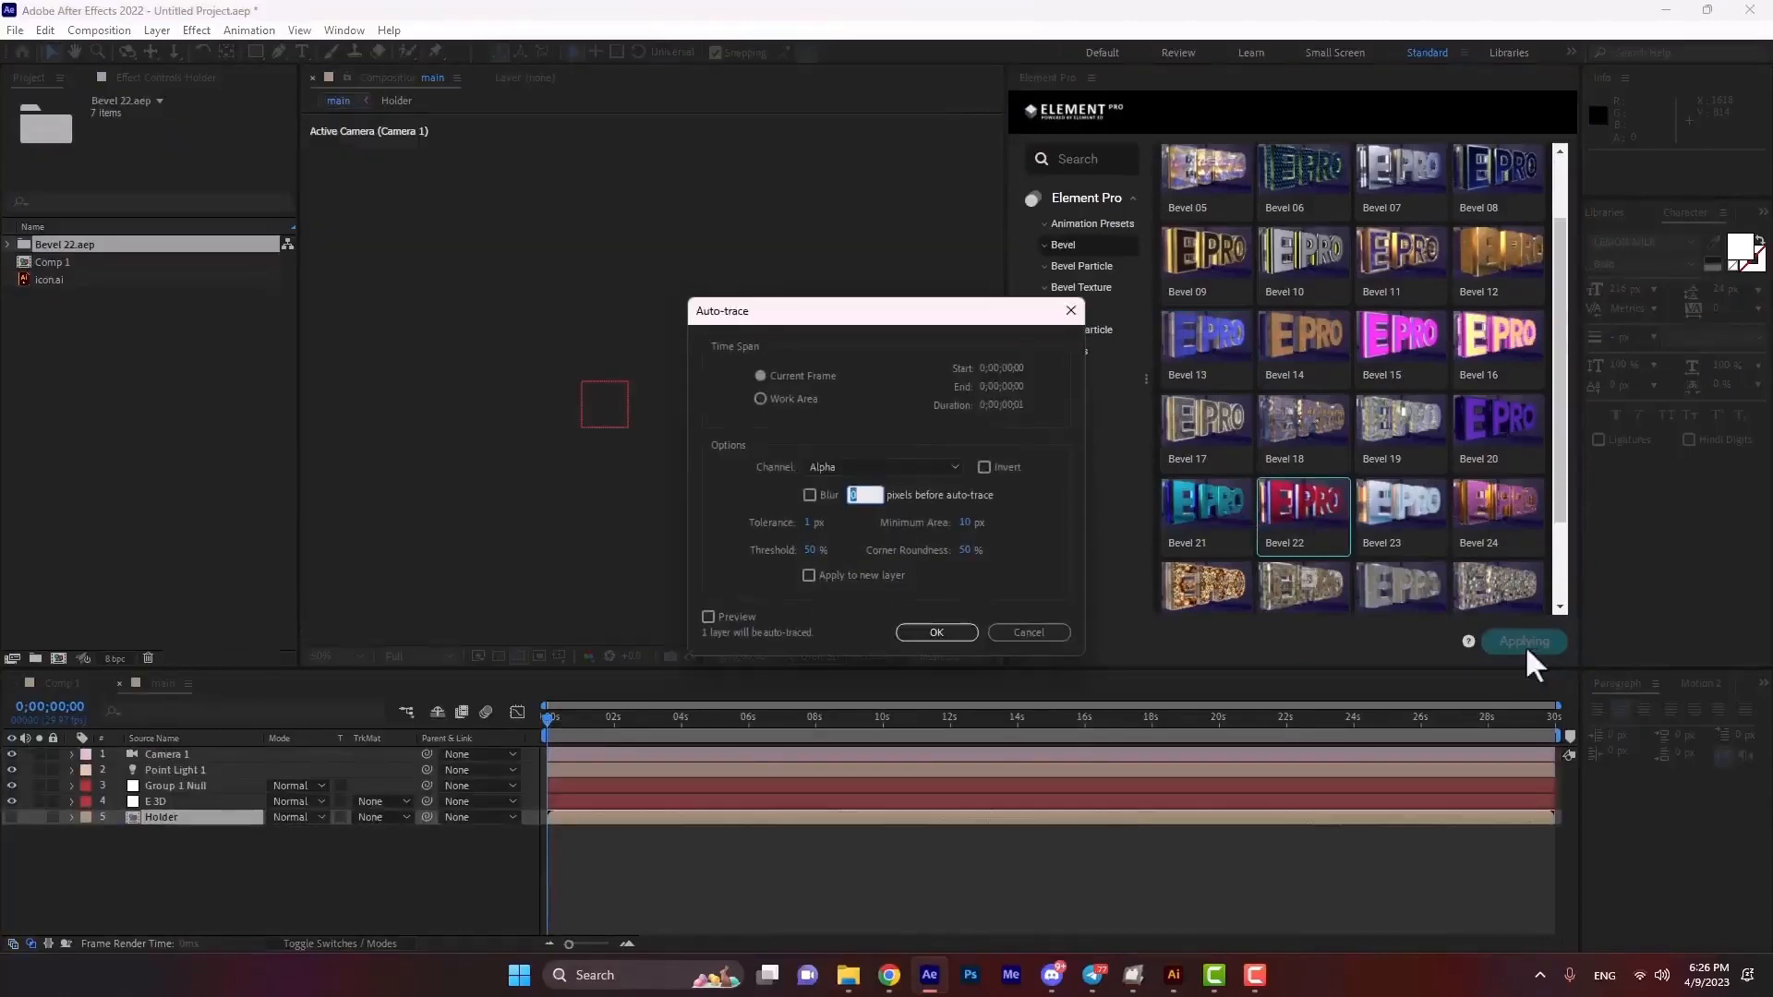
click(938, 630)
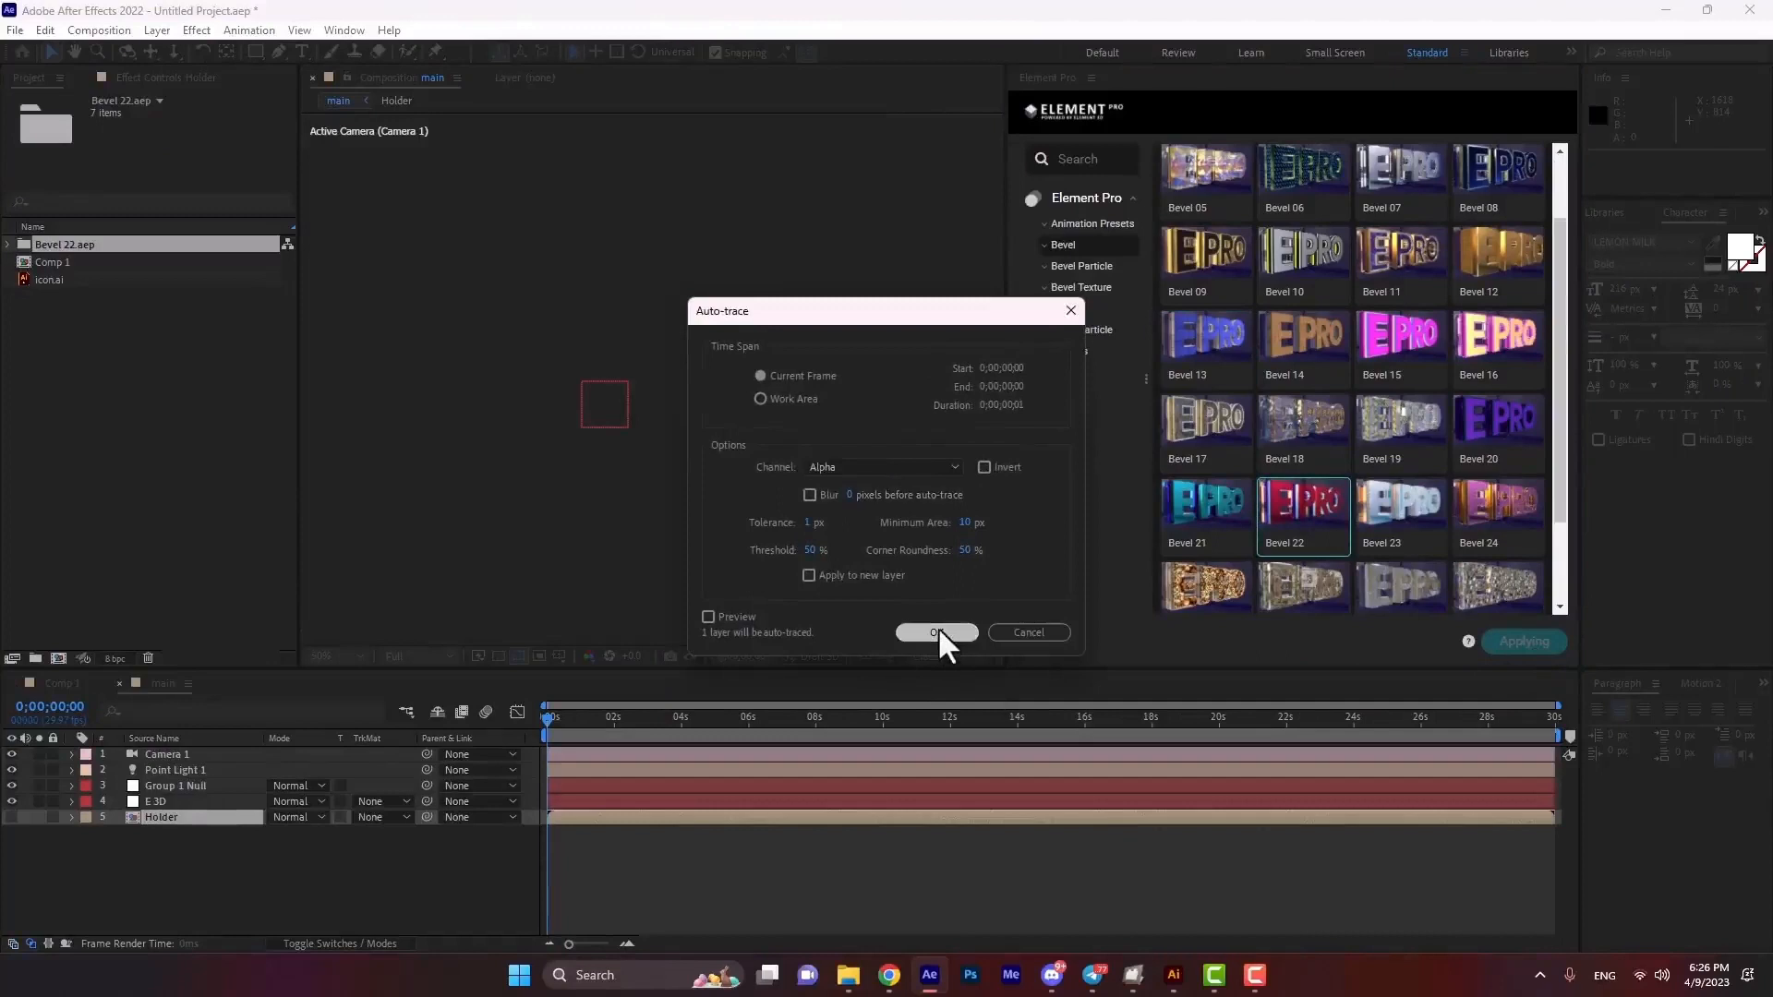
At 0;00;02;11, orbit the camera around the beveled icon to show its extruded side.
click(626, 722)
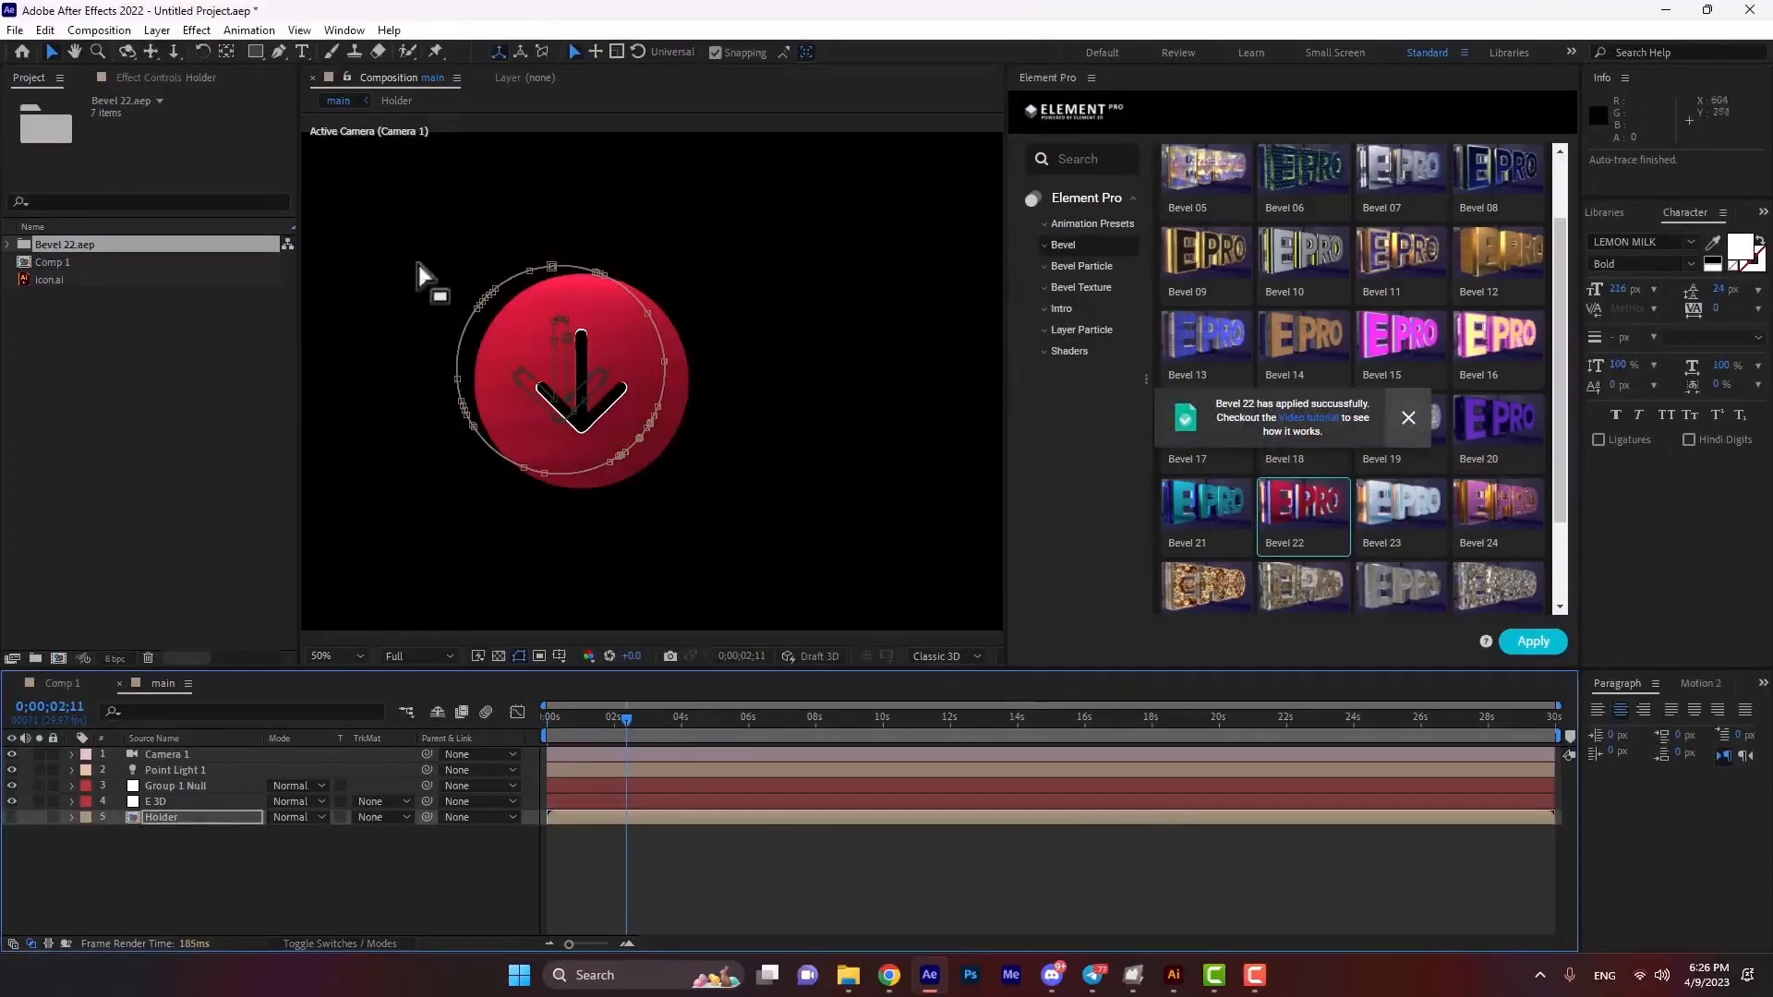
drag(170, 46, 220, 46)
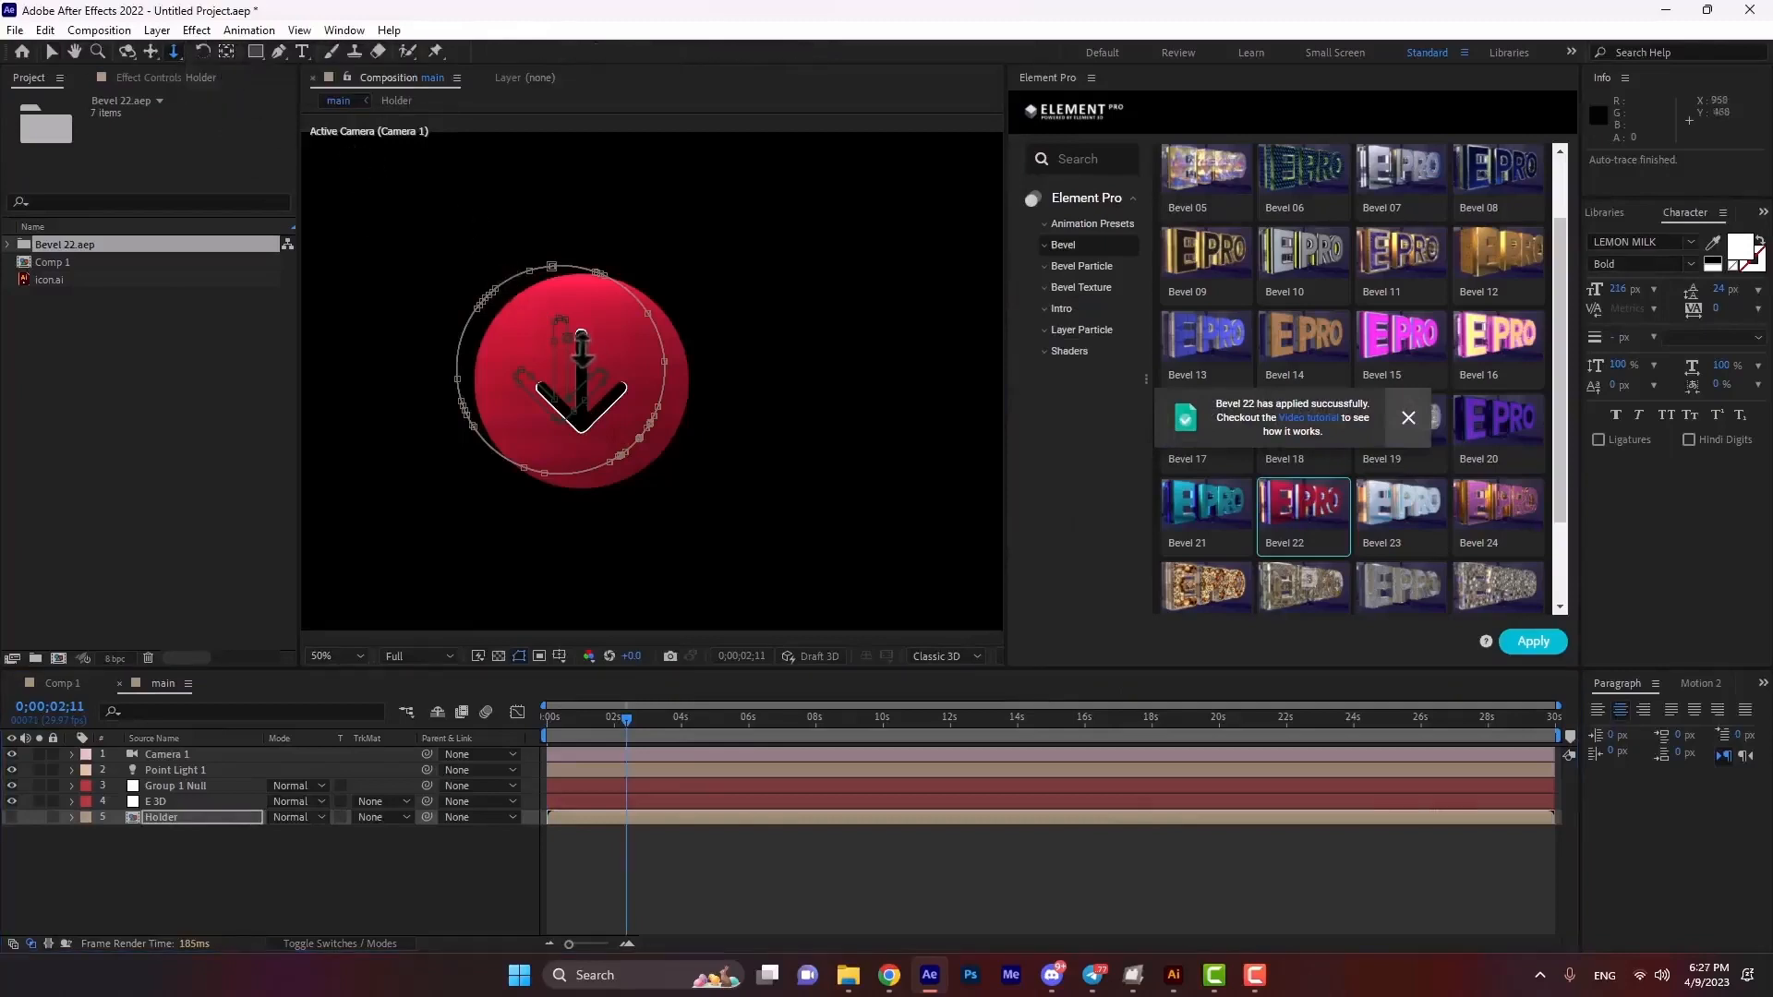
key(c)
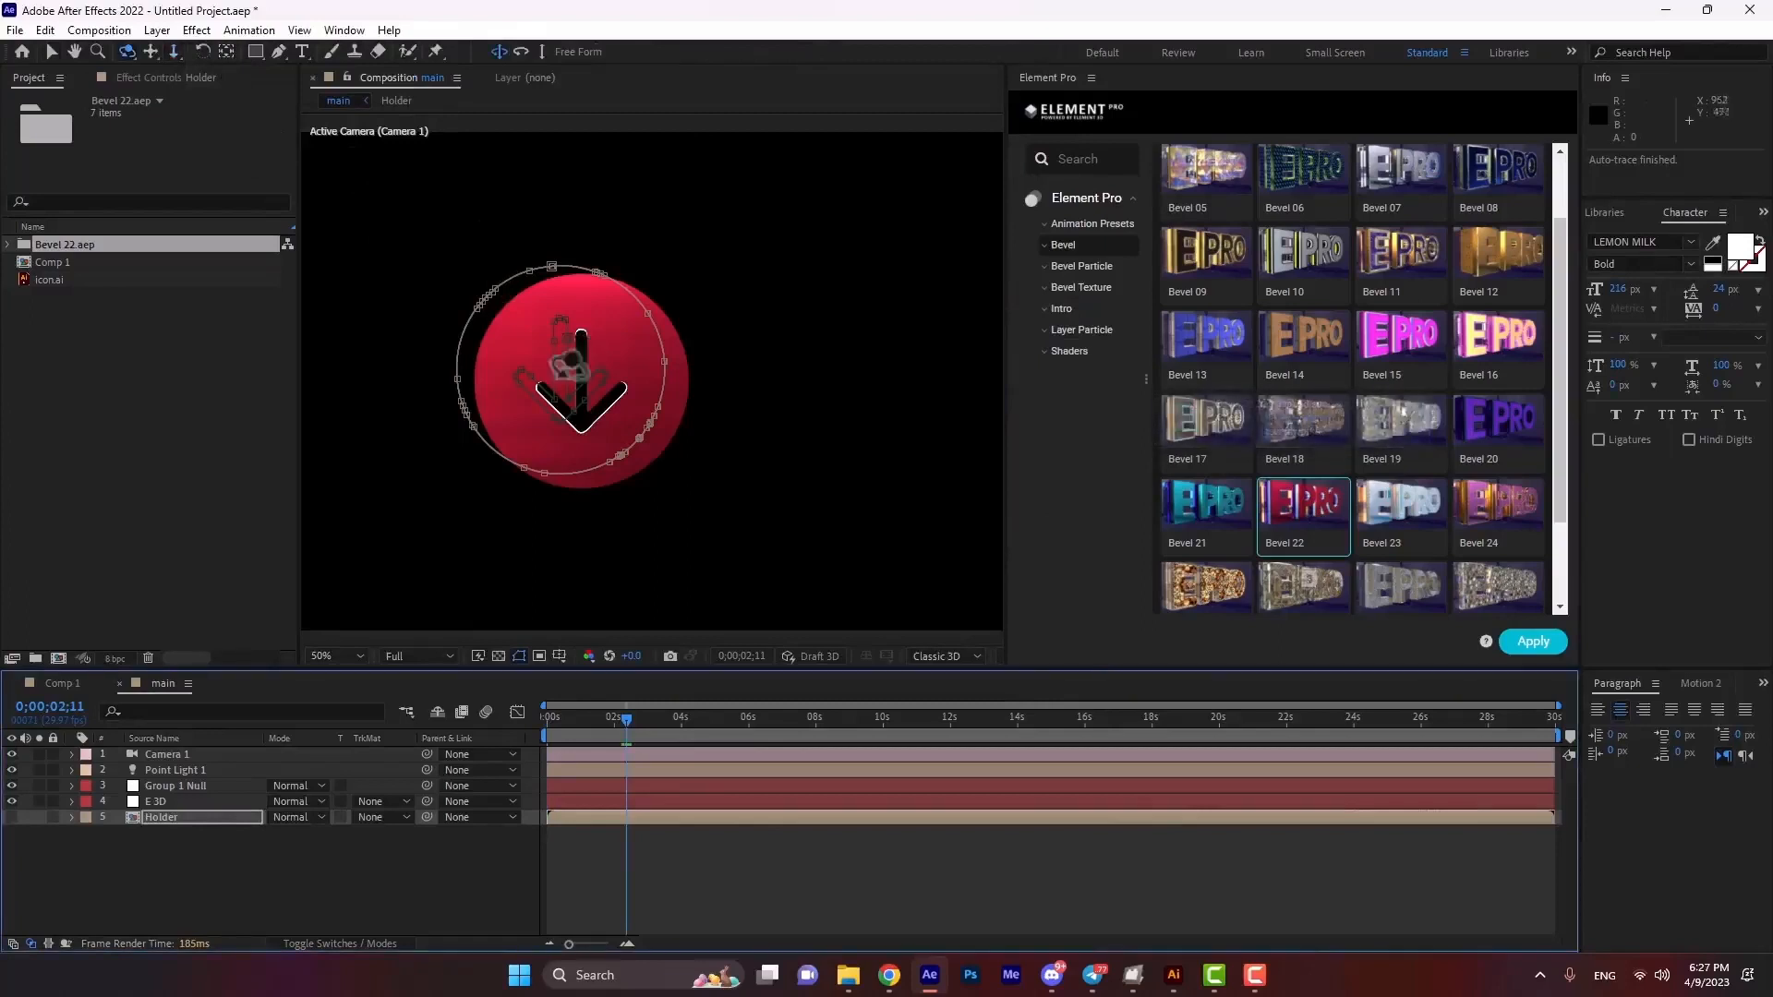
key(c)
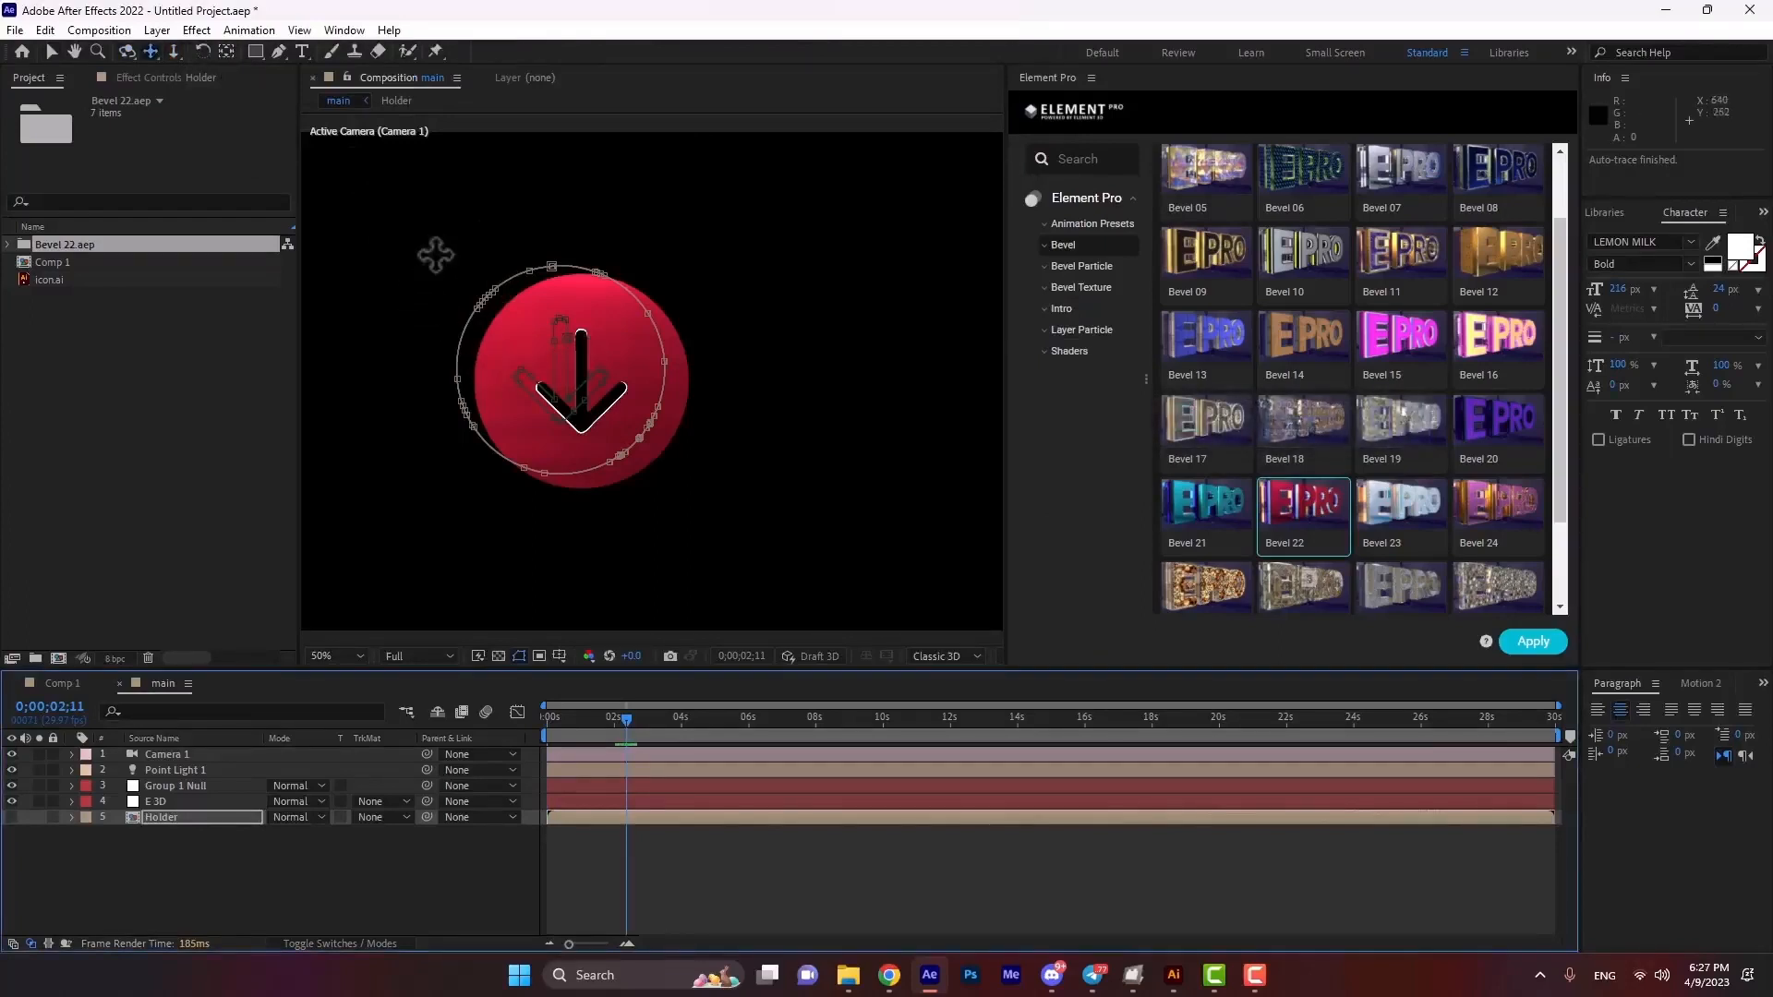
key(c)
drag(523, 360, 570, 396)
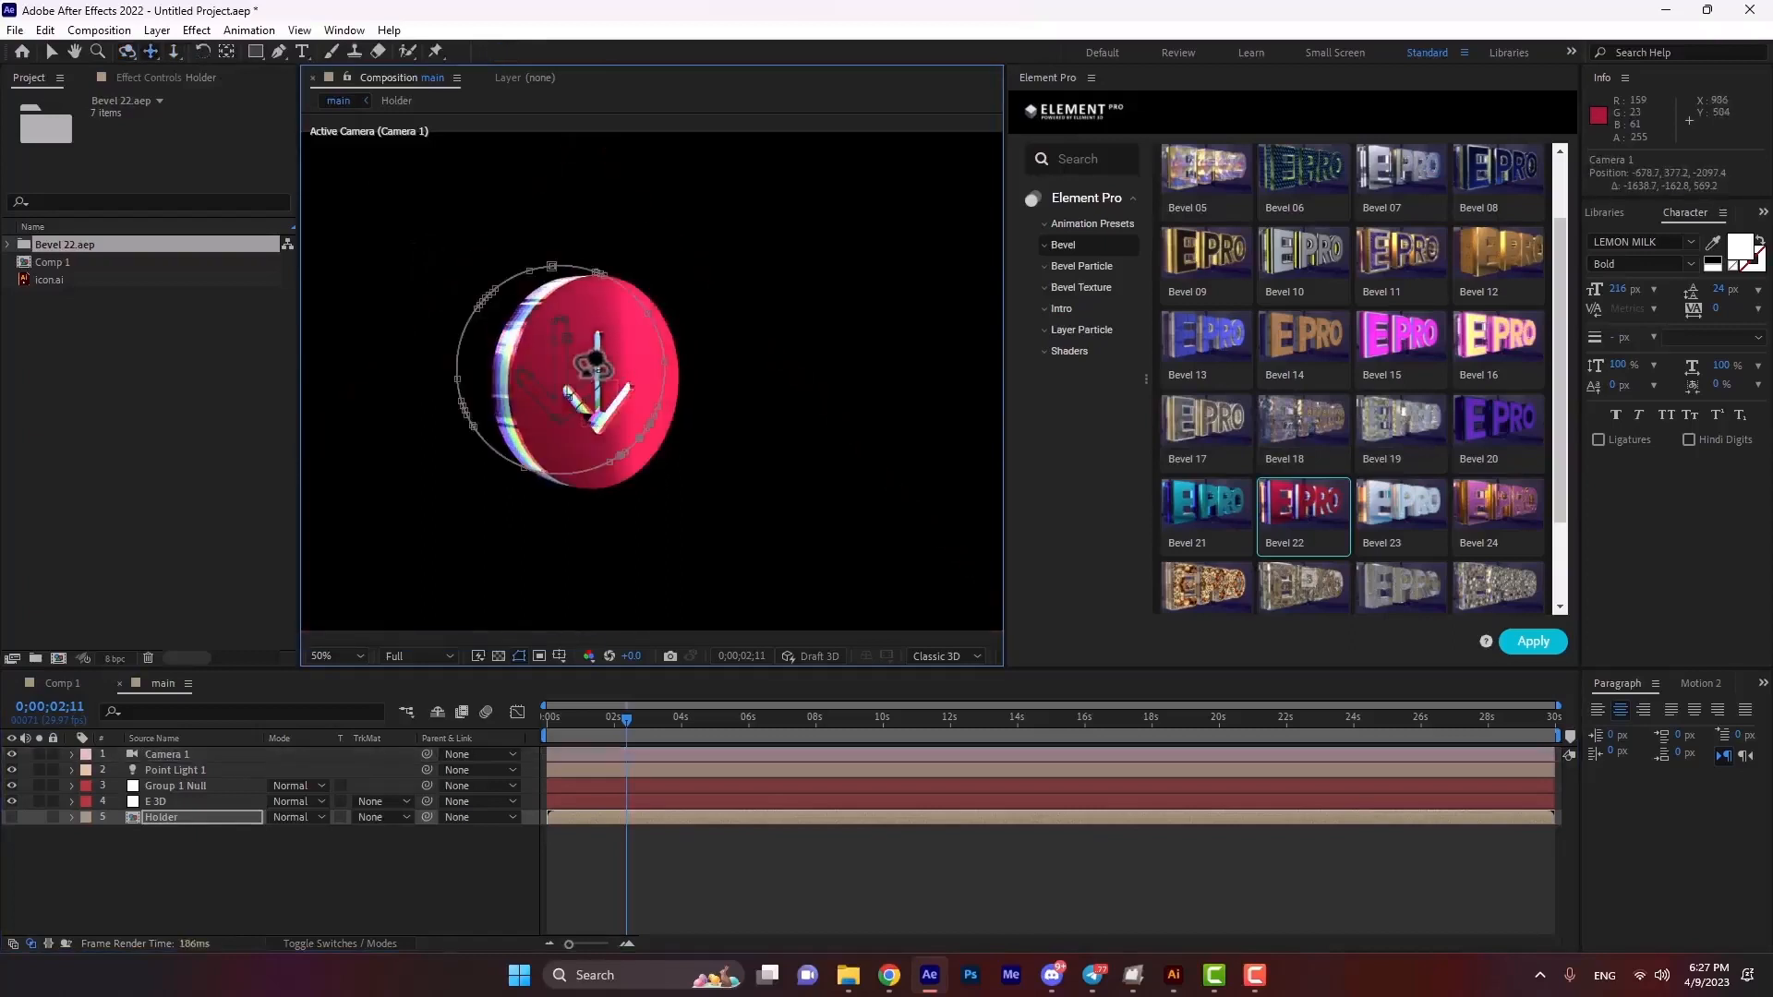
Dolly the camera closer to the beveled icon and open the E 3D layer's Scene Setup.
key(c)
drag(596, 362, 588, 305)
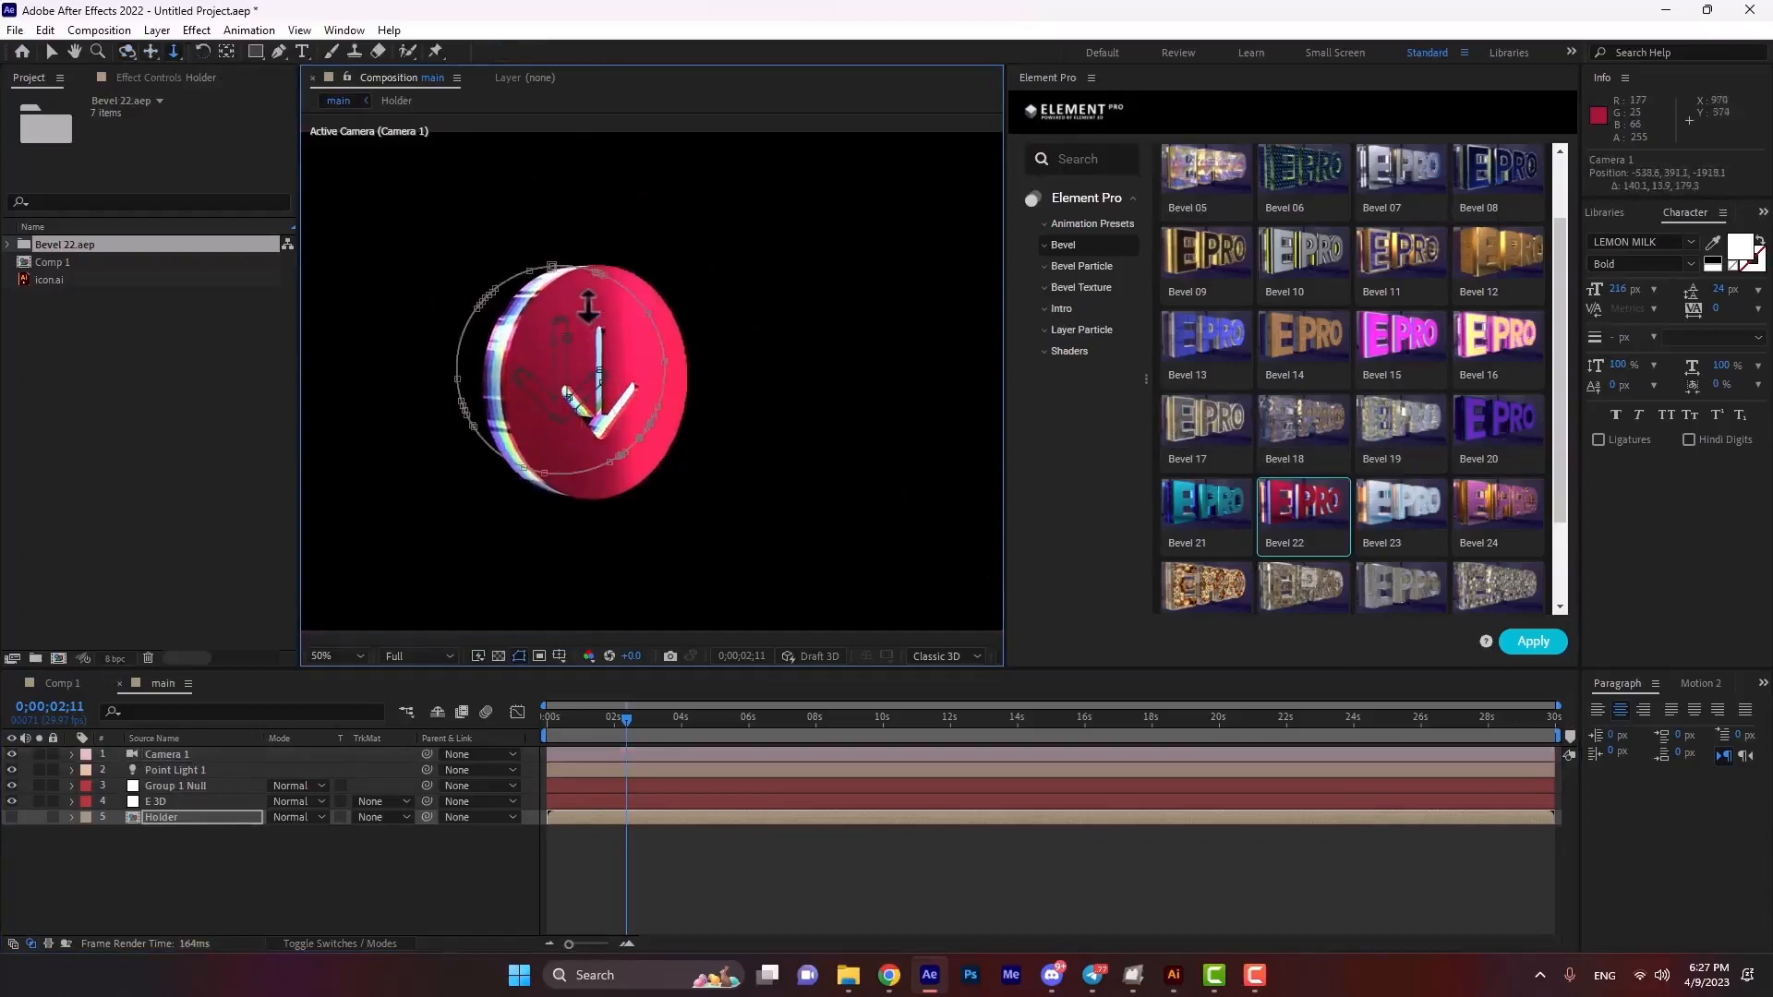
click(148, 802)
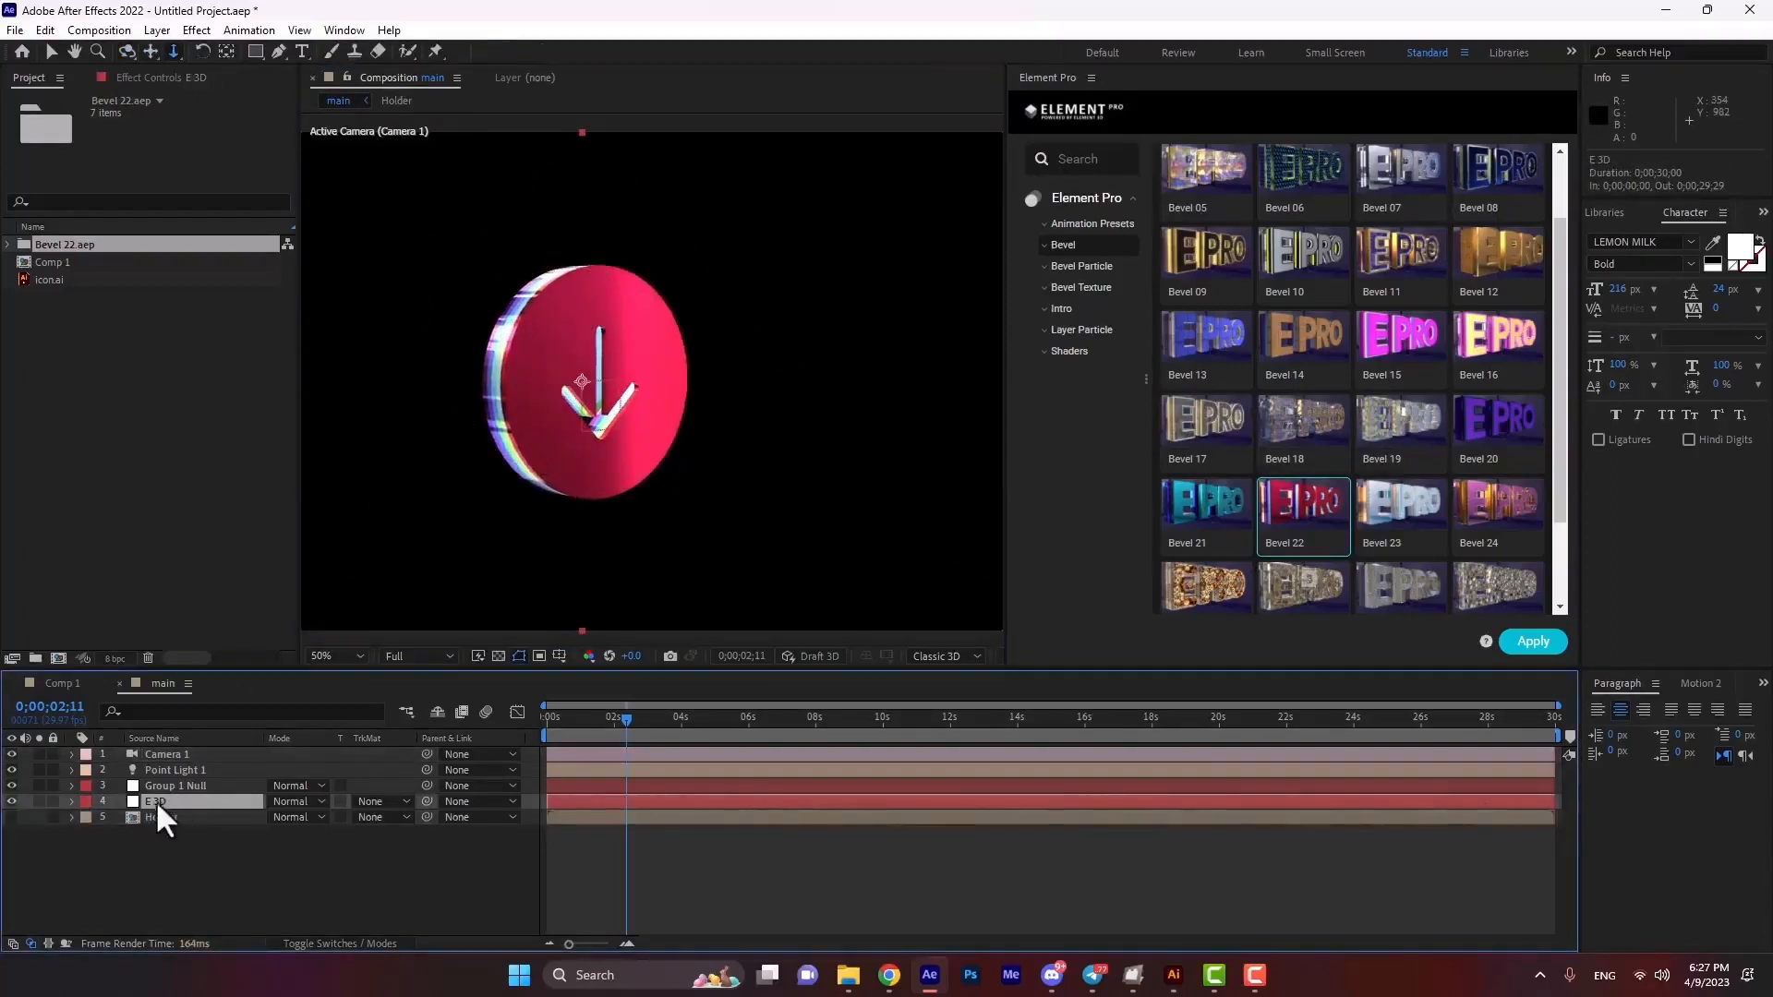
click(138, 79)
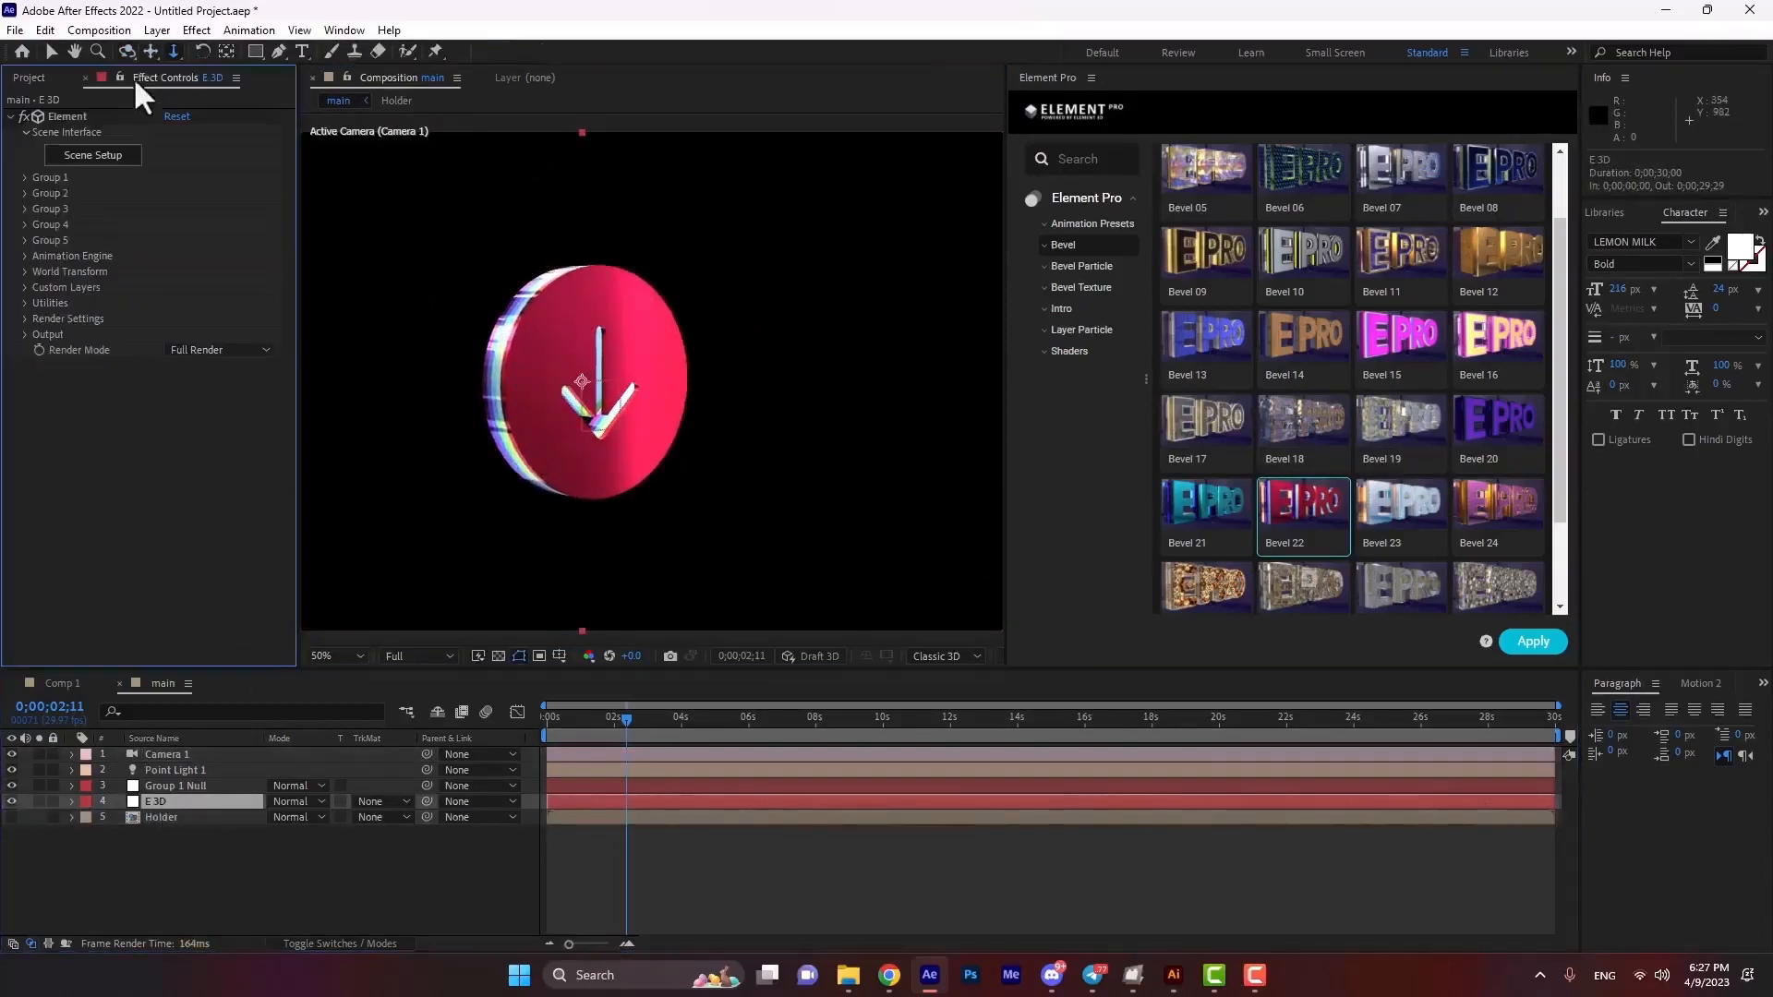
click(93, 157)
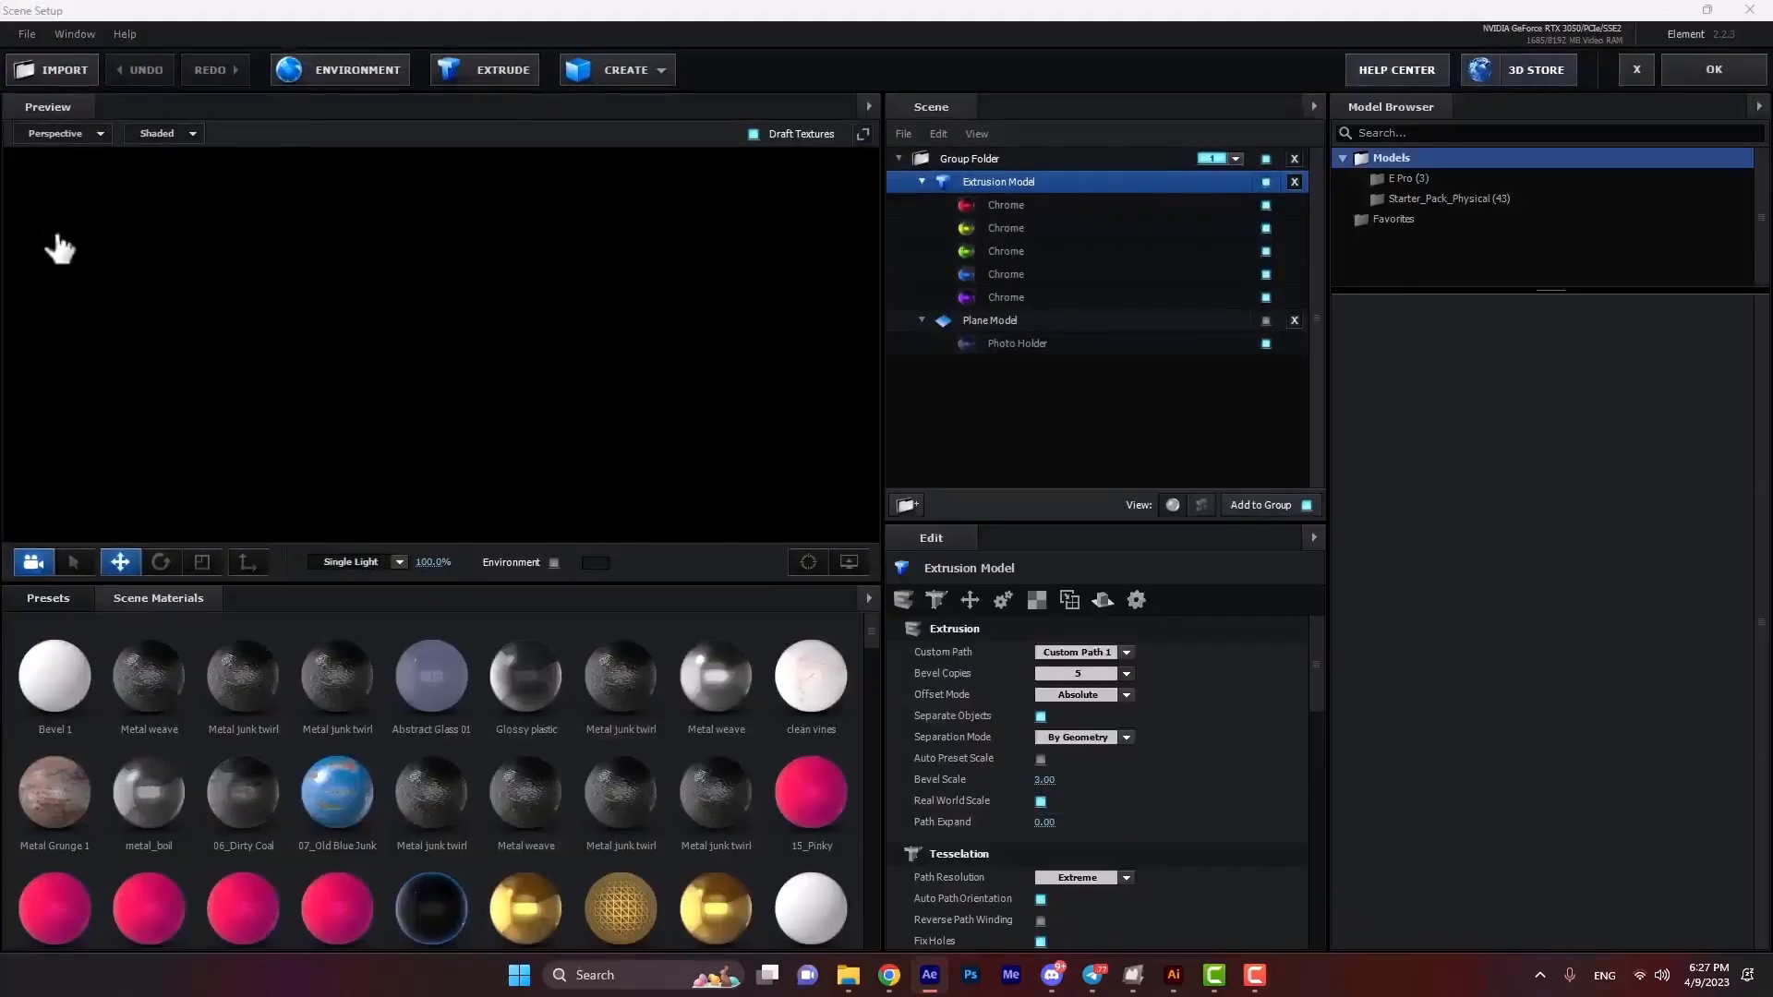
mouse_move(315, 332)
mouse_down()
mouse_move(315, 369)
mouse_move(314, 326)
mouse_up()
Replace the scene's environment texture with Roof.png from the VideoCopilot Materials, Environment, V1_Environment folder.
click(350, 90)
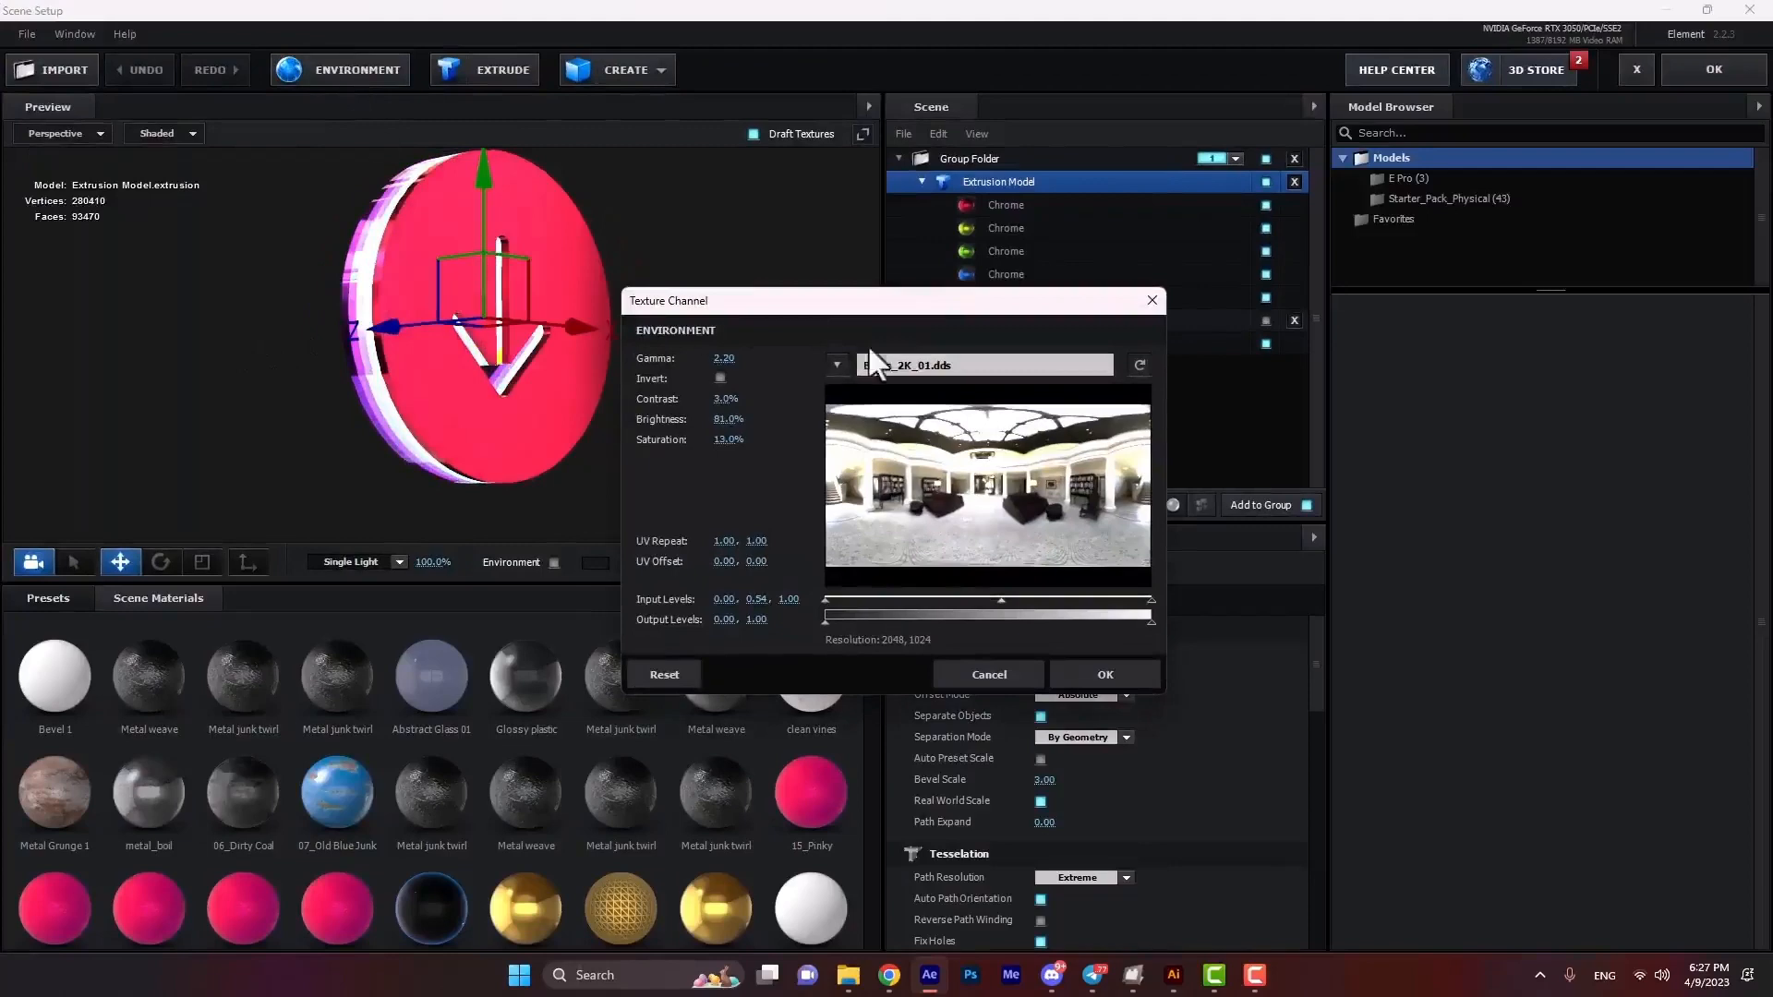
click(917, 366)
scroll(1028, 575, down, 3)
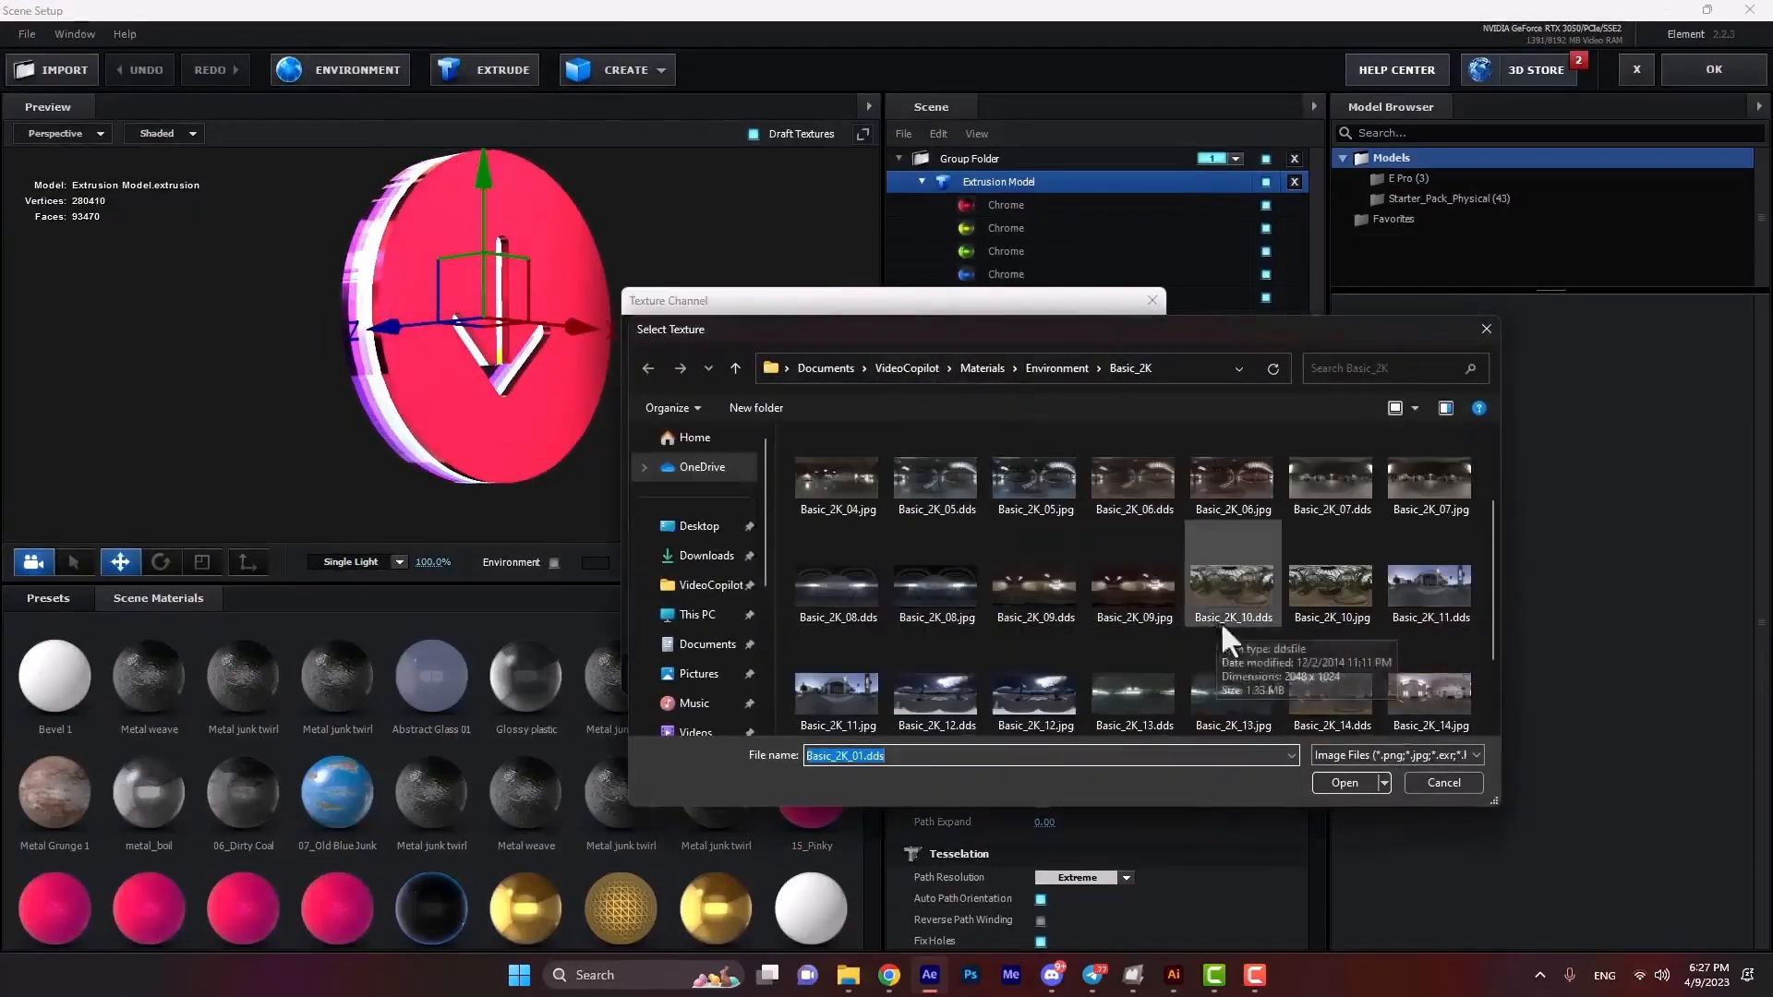
scroll(692, 600, down, 1)
click(699, 591)
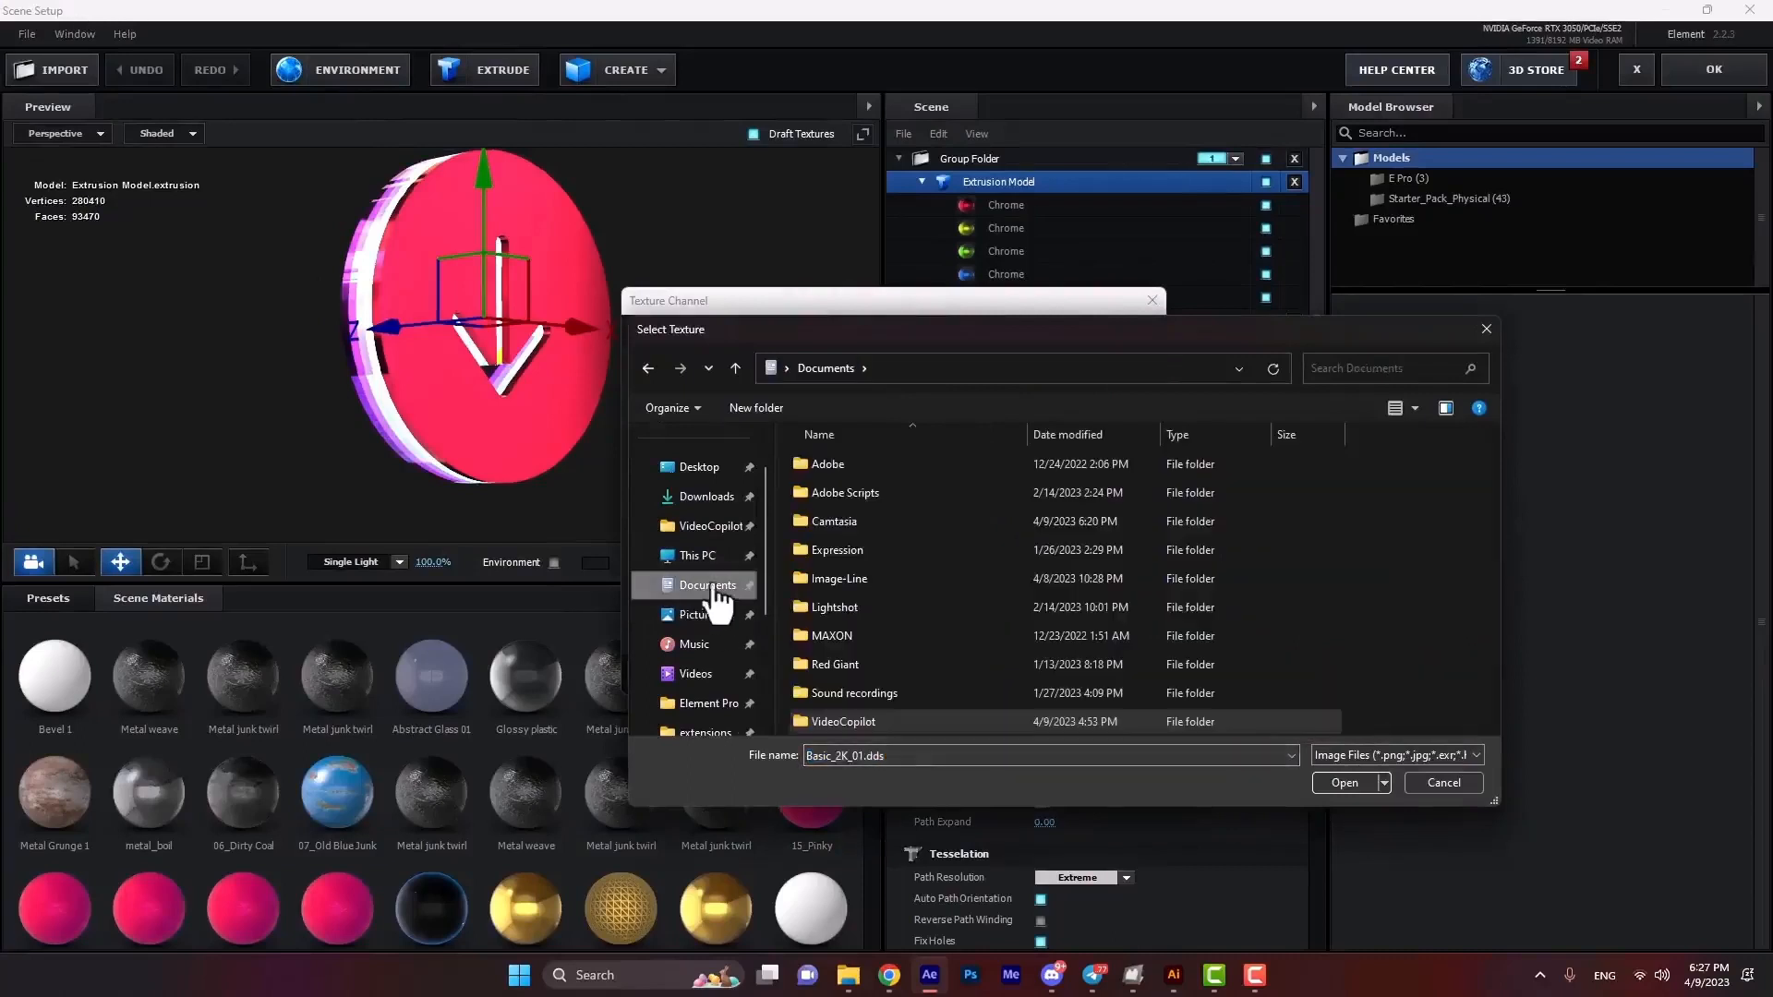
double_click(867, 722)
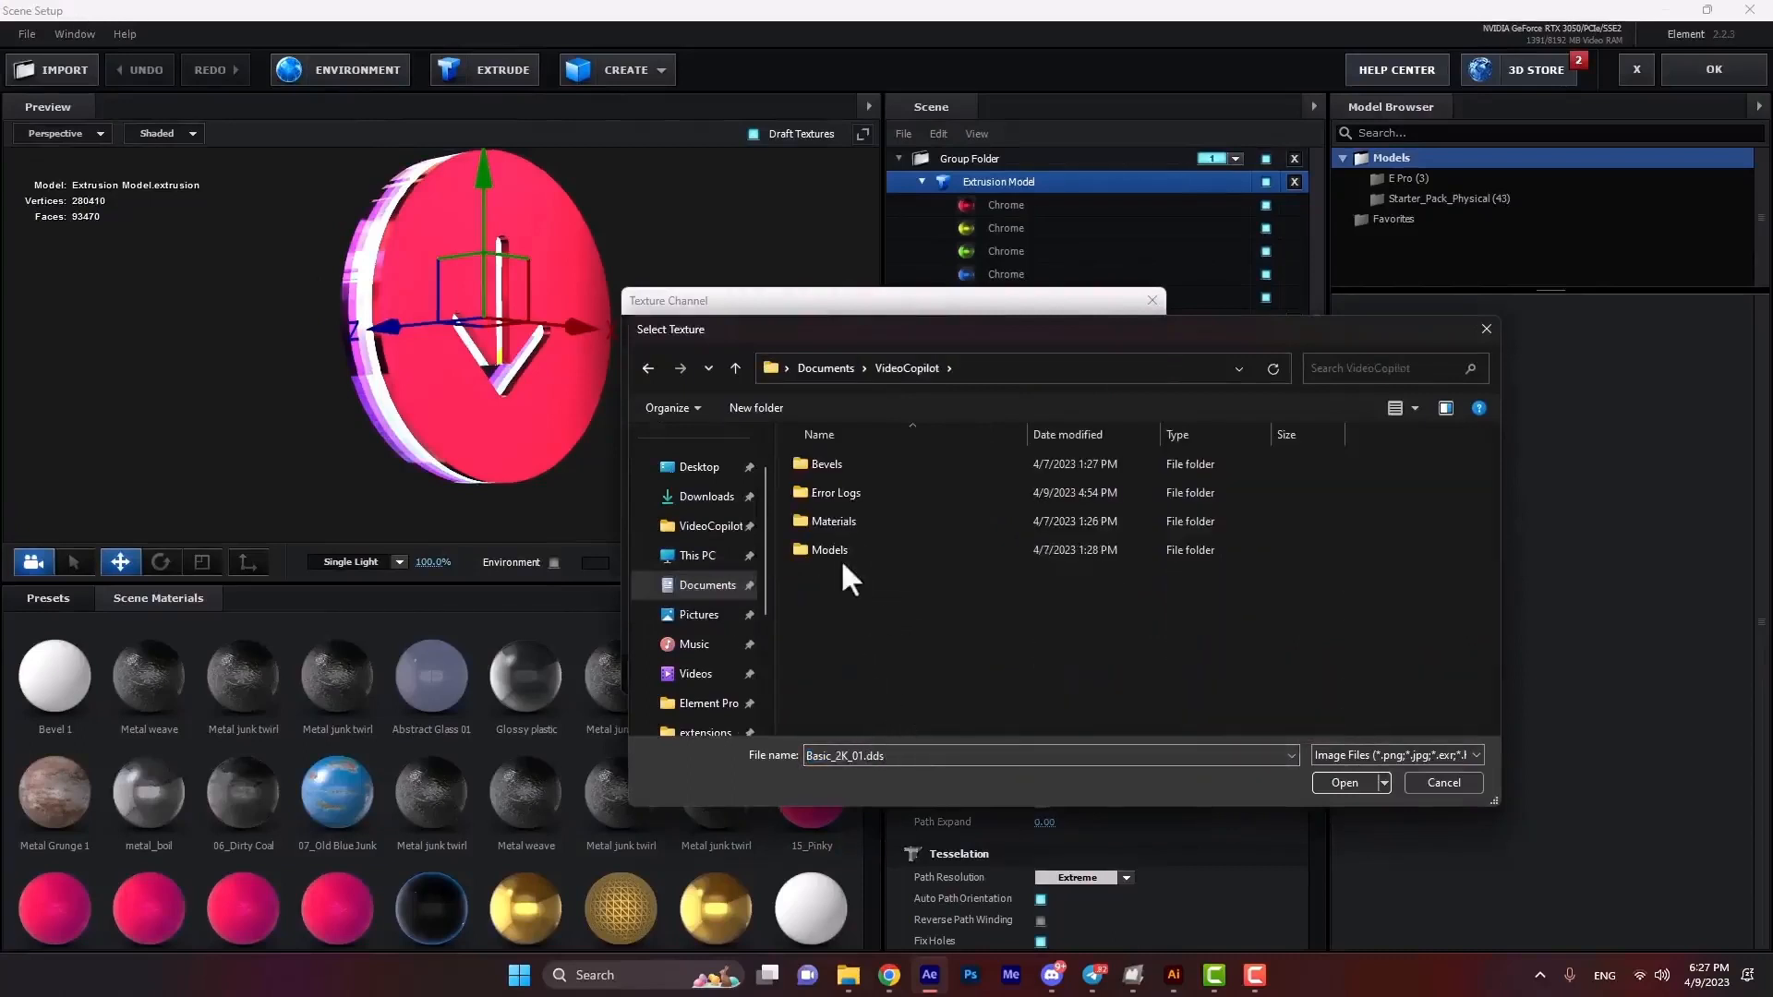
double_click(845, 523)
double_click(840, 523)
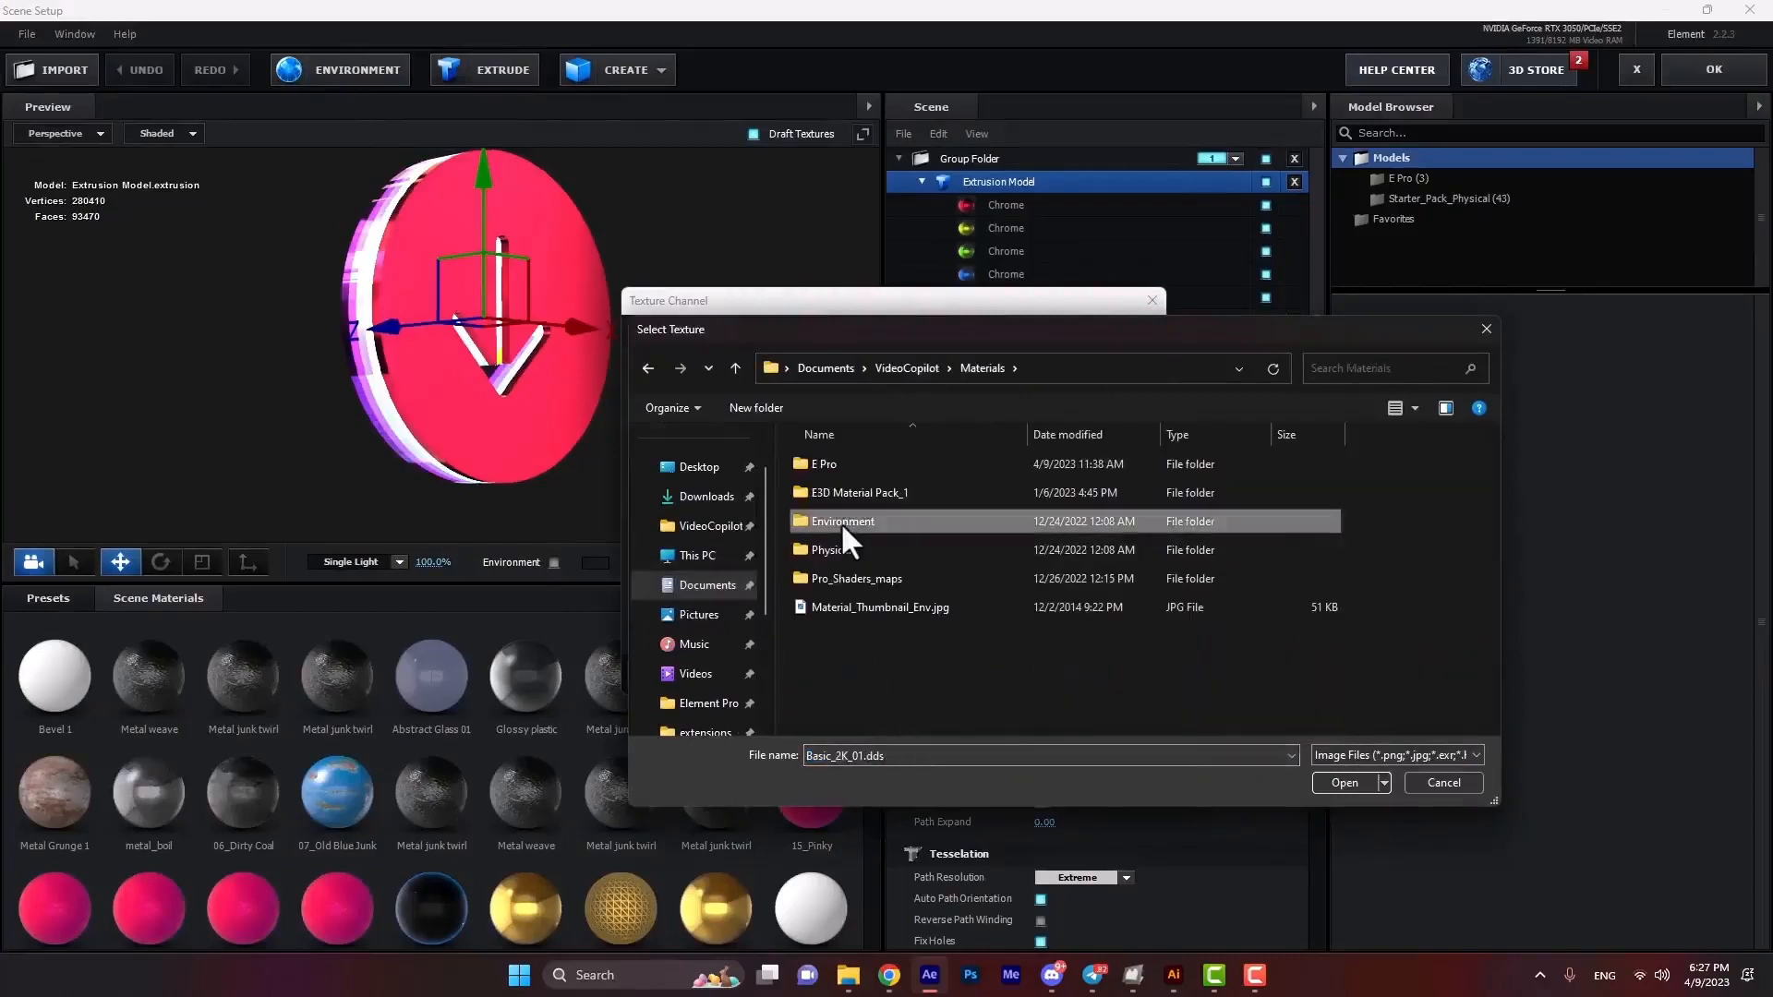
double_click(834, 497)
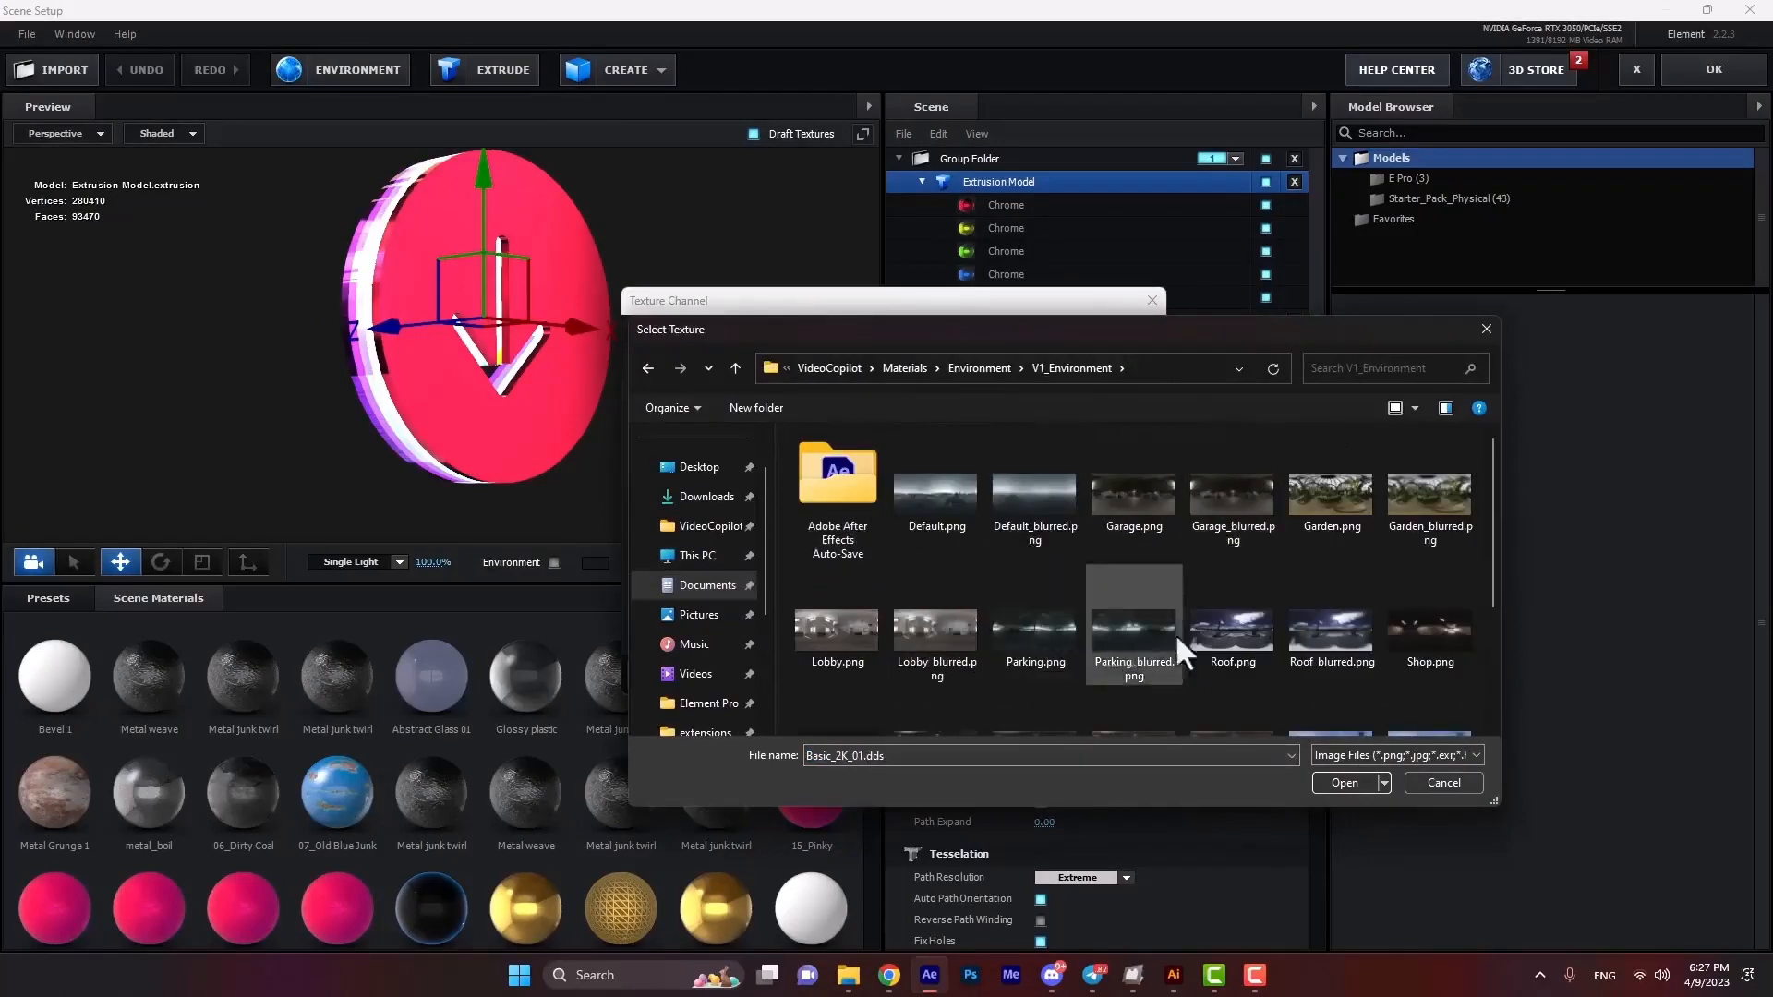
double_click(1211, 629)
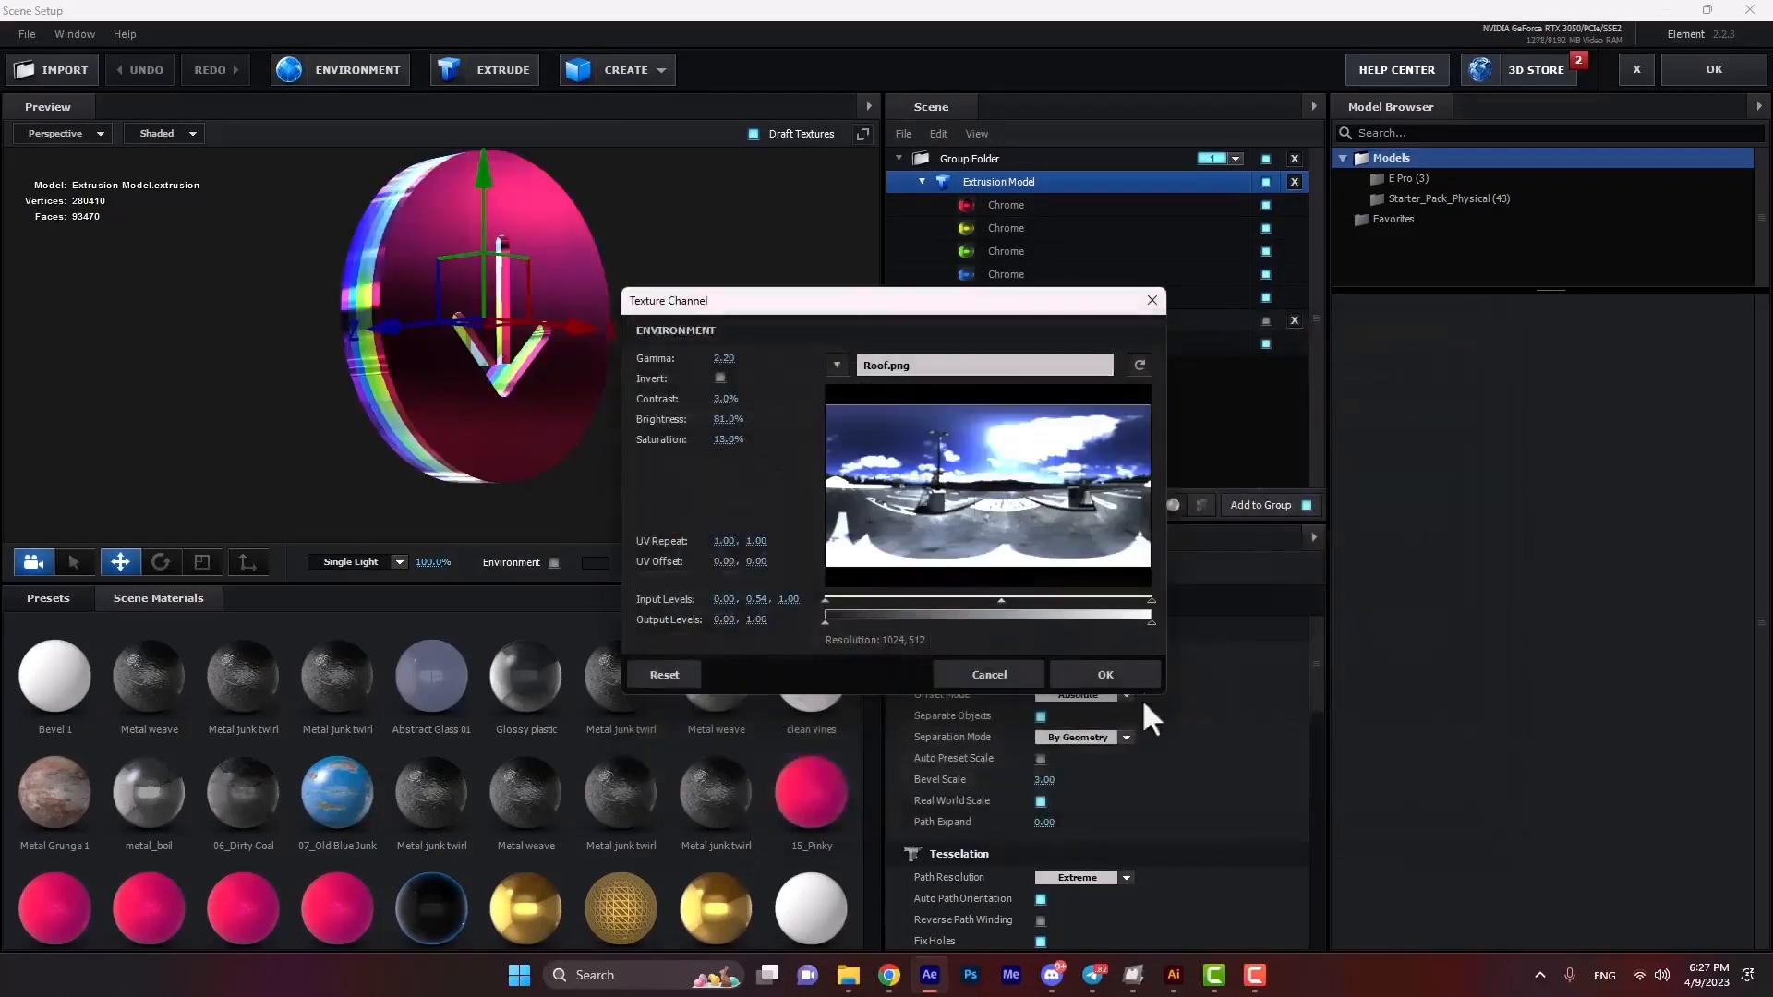
click(1106, 673)
drag(620, 451, 335, 318)
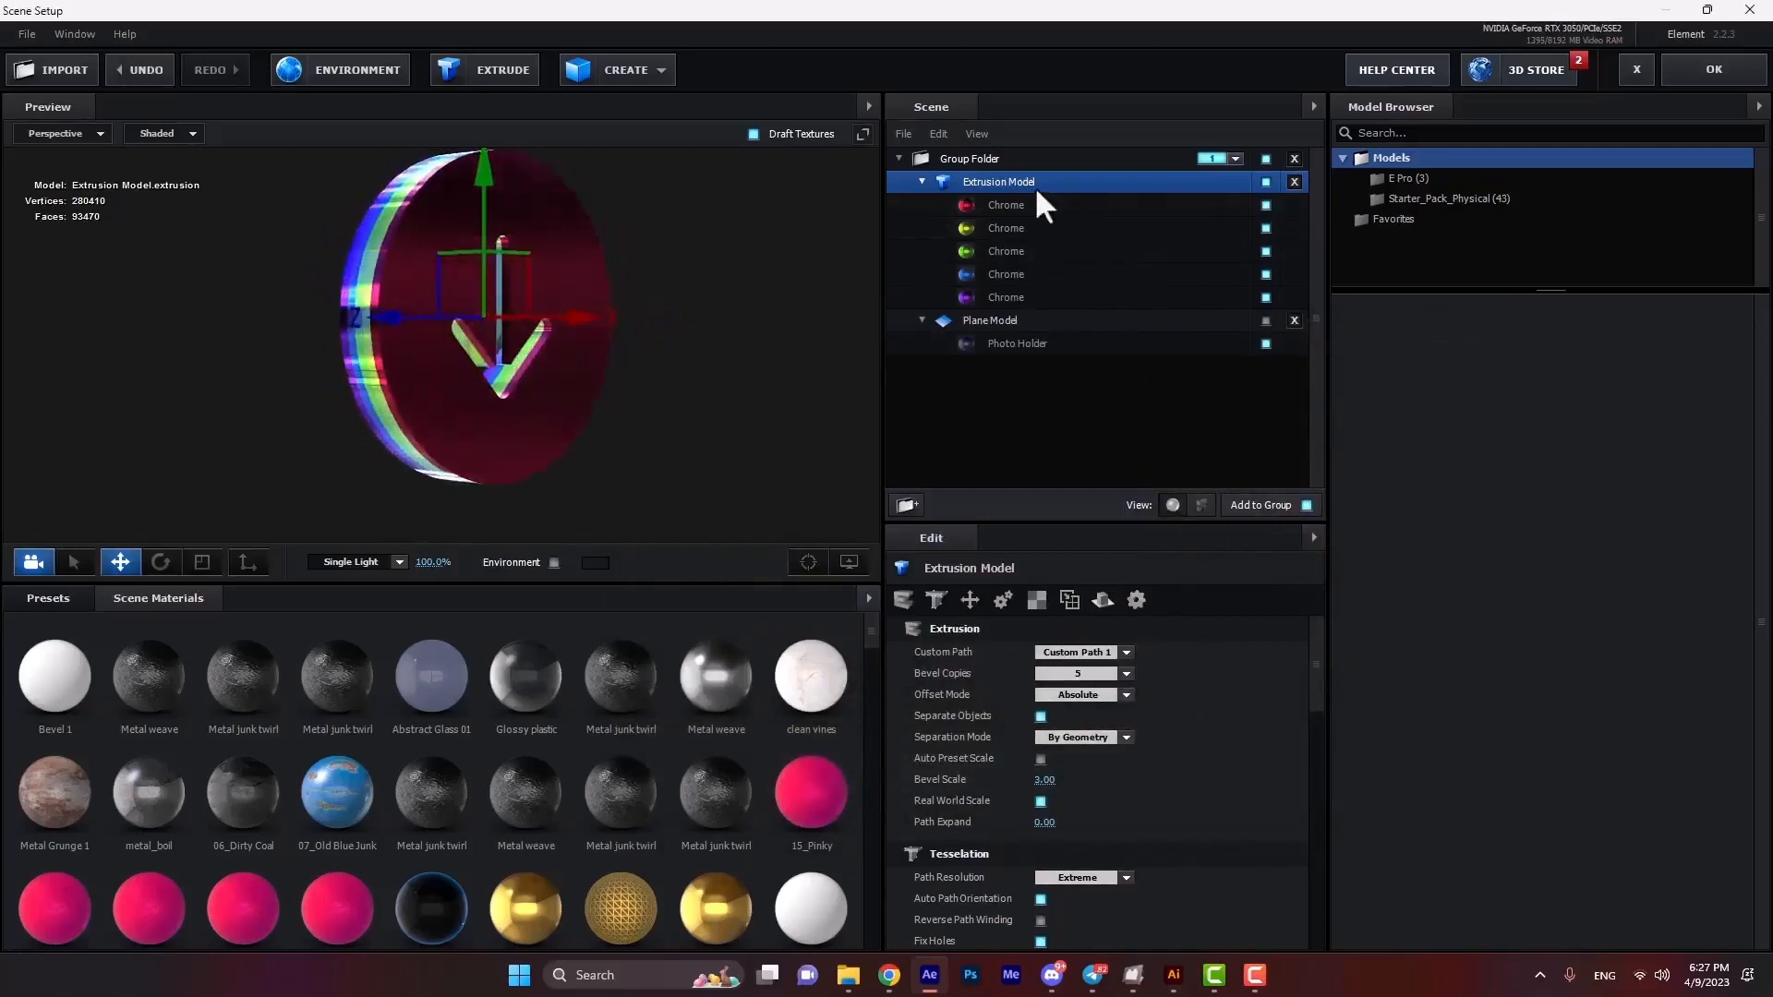
Try Wall 02, followed by Abstract Glass 01, from the E Pro shaders as the extrusion's first material.
click(1261, 207)
click(47, 597)
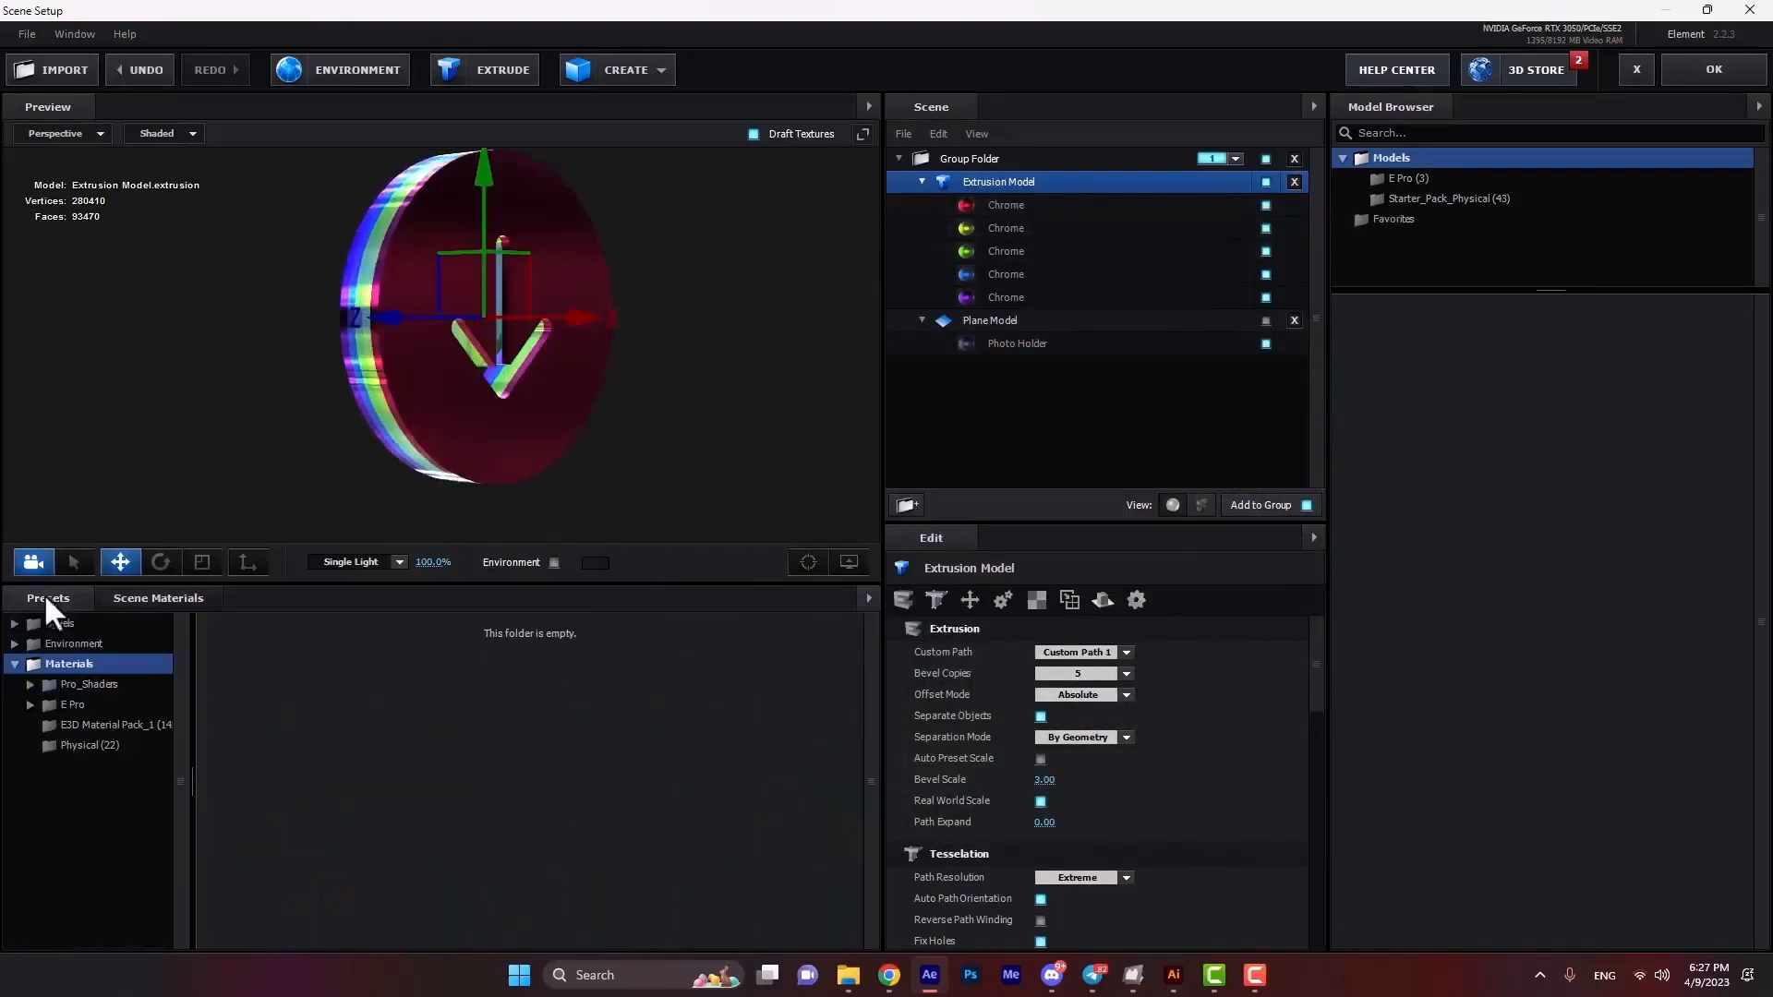
double_click(76, 705)
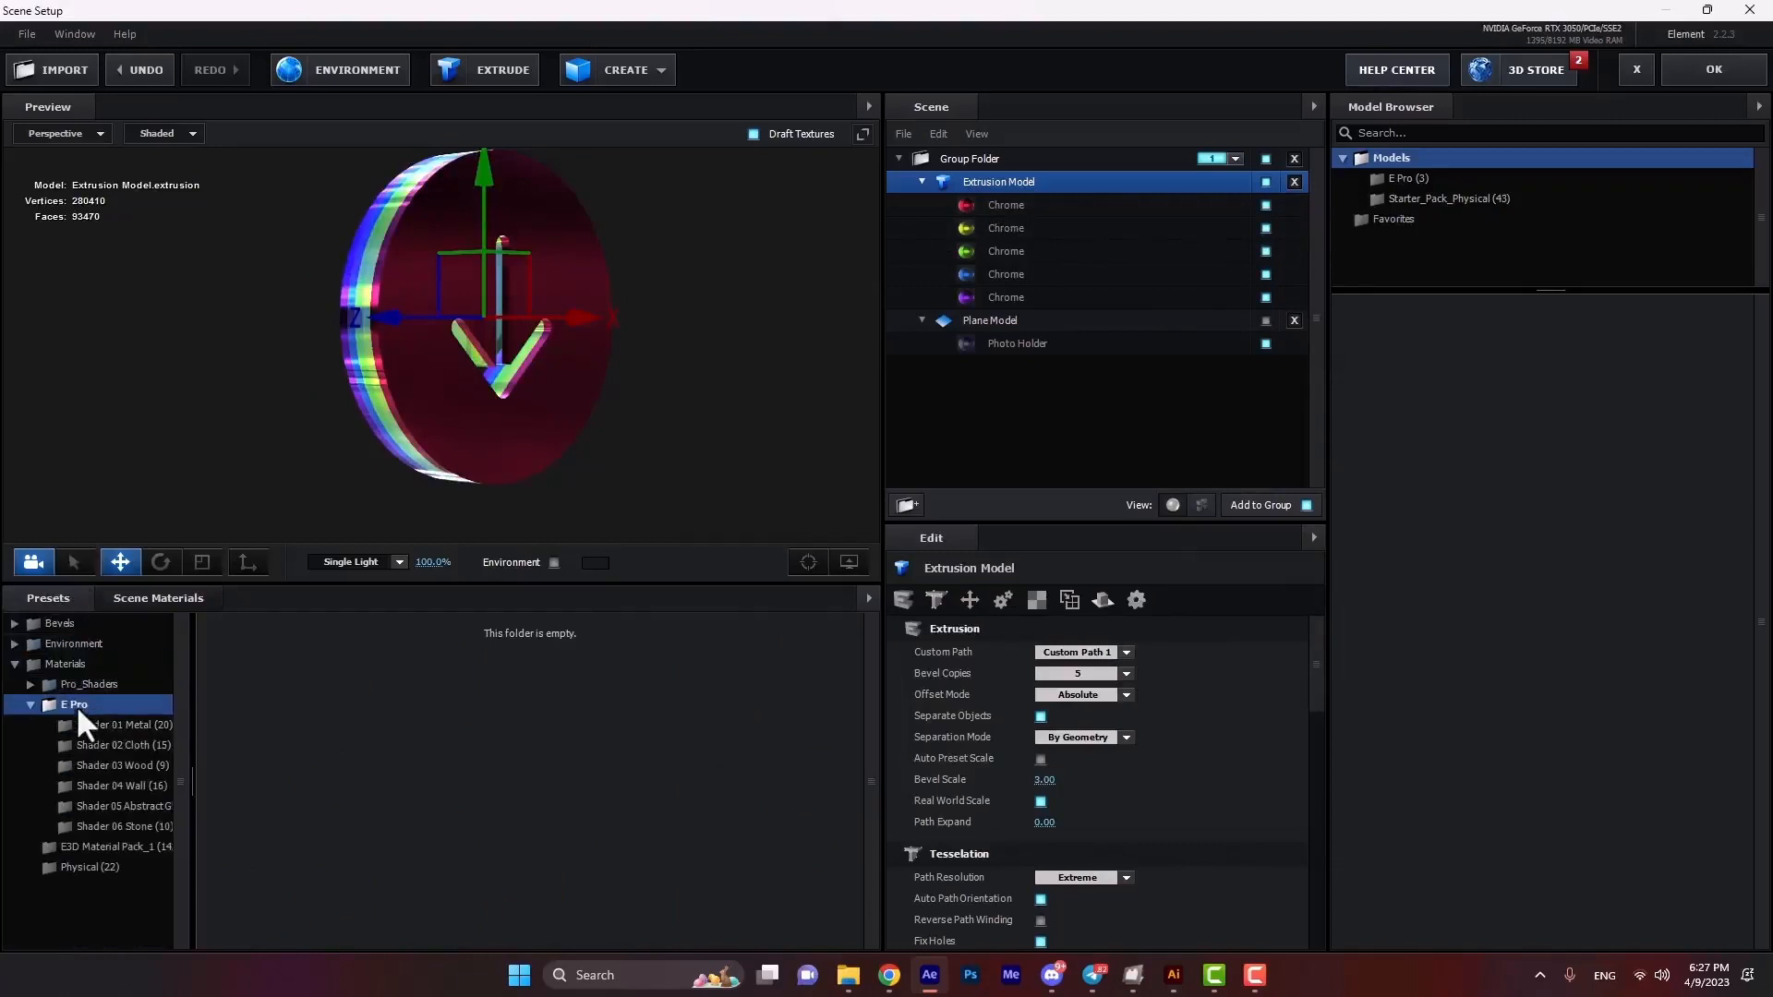
click(109, 788)
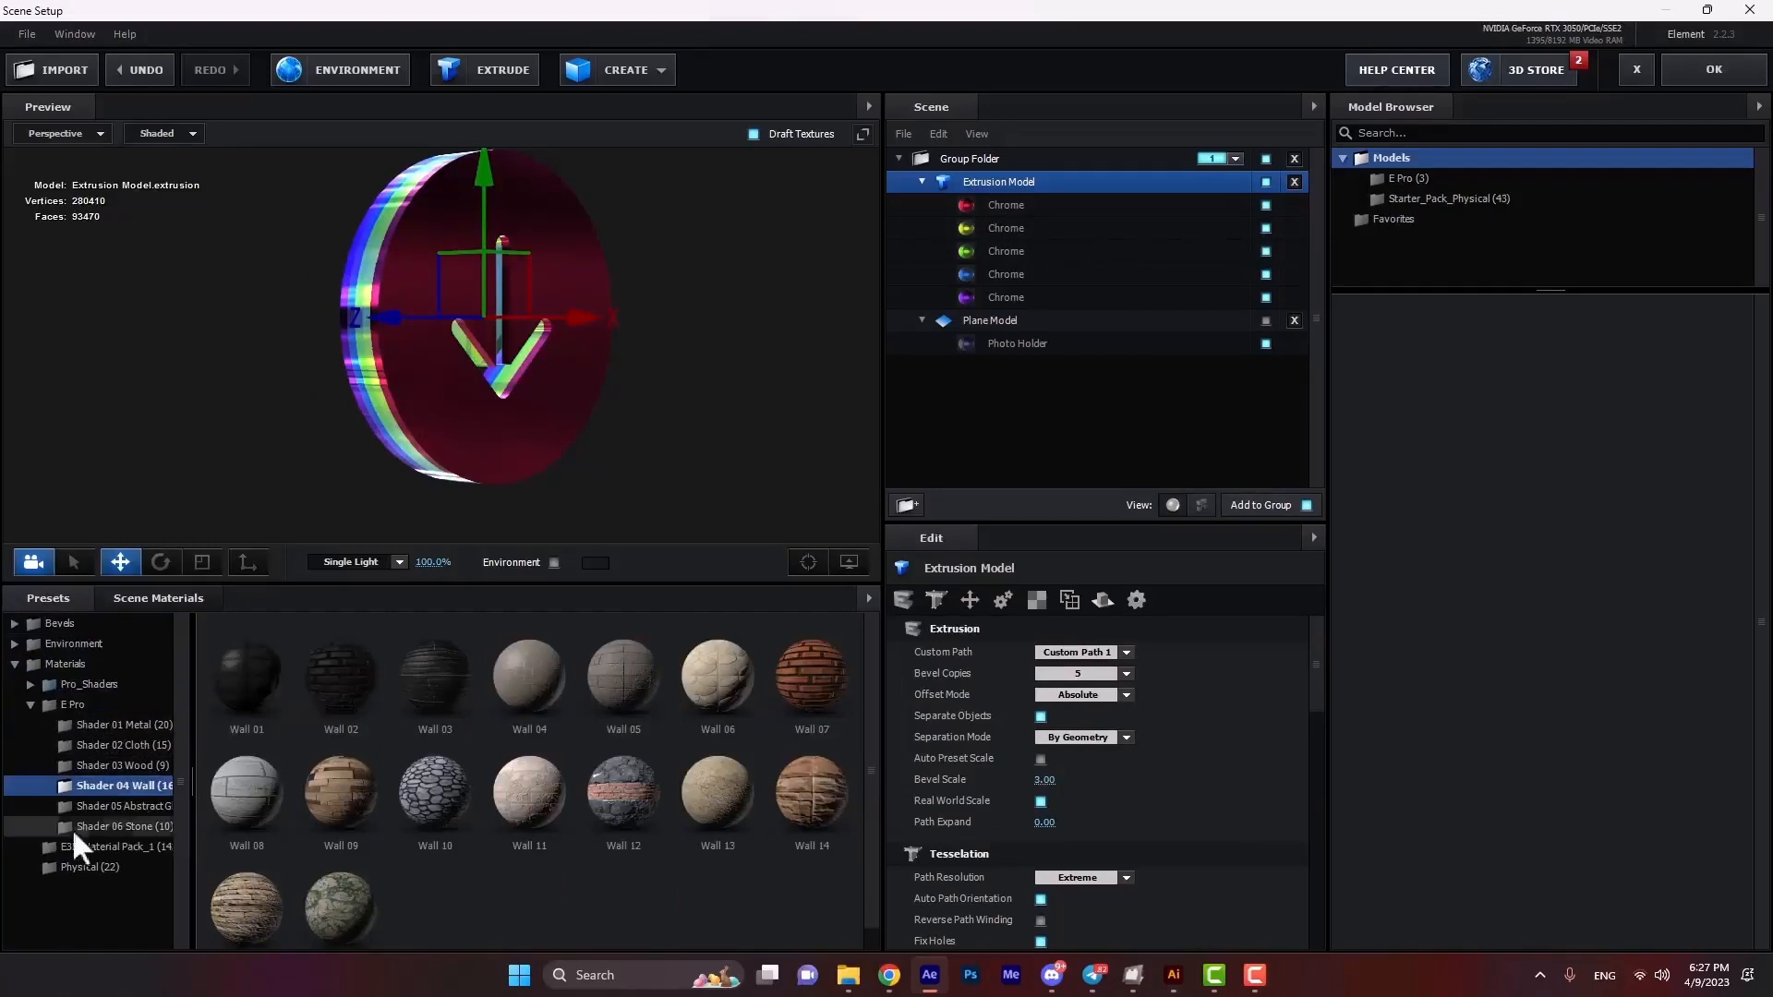
drag(338, 687, 1038, 202)
drag(588, 469, 526, 483)
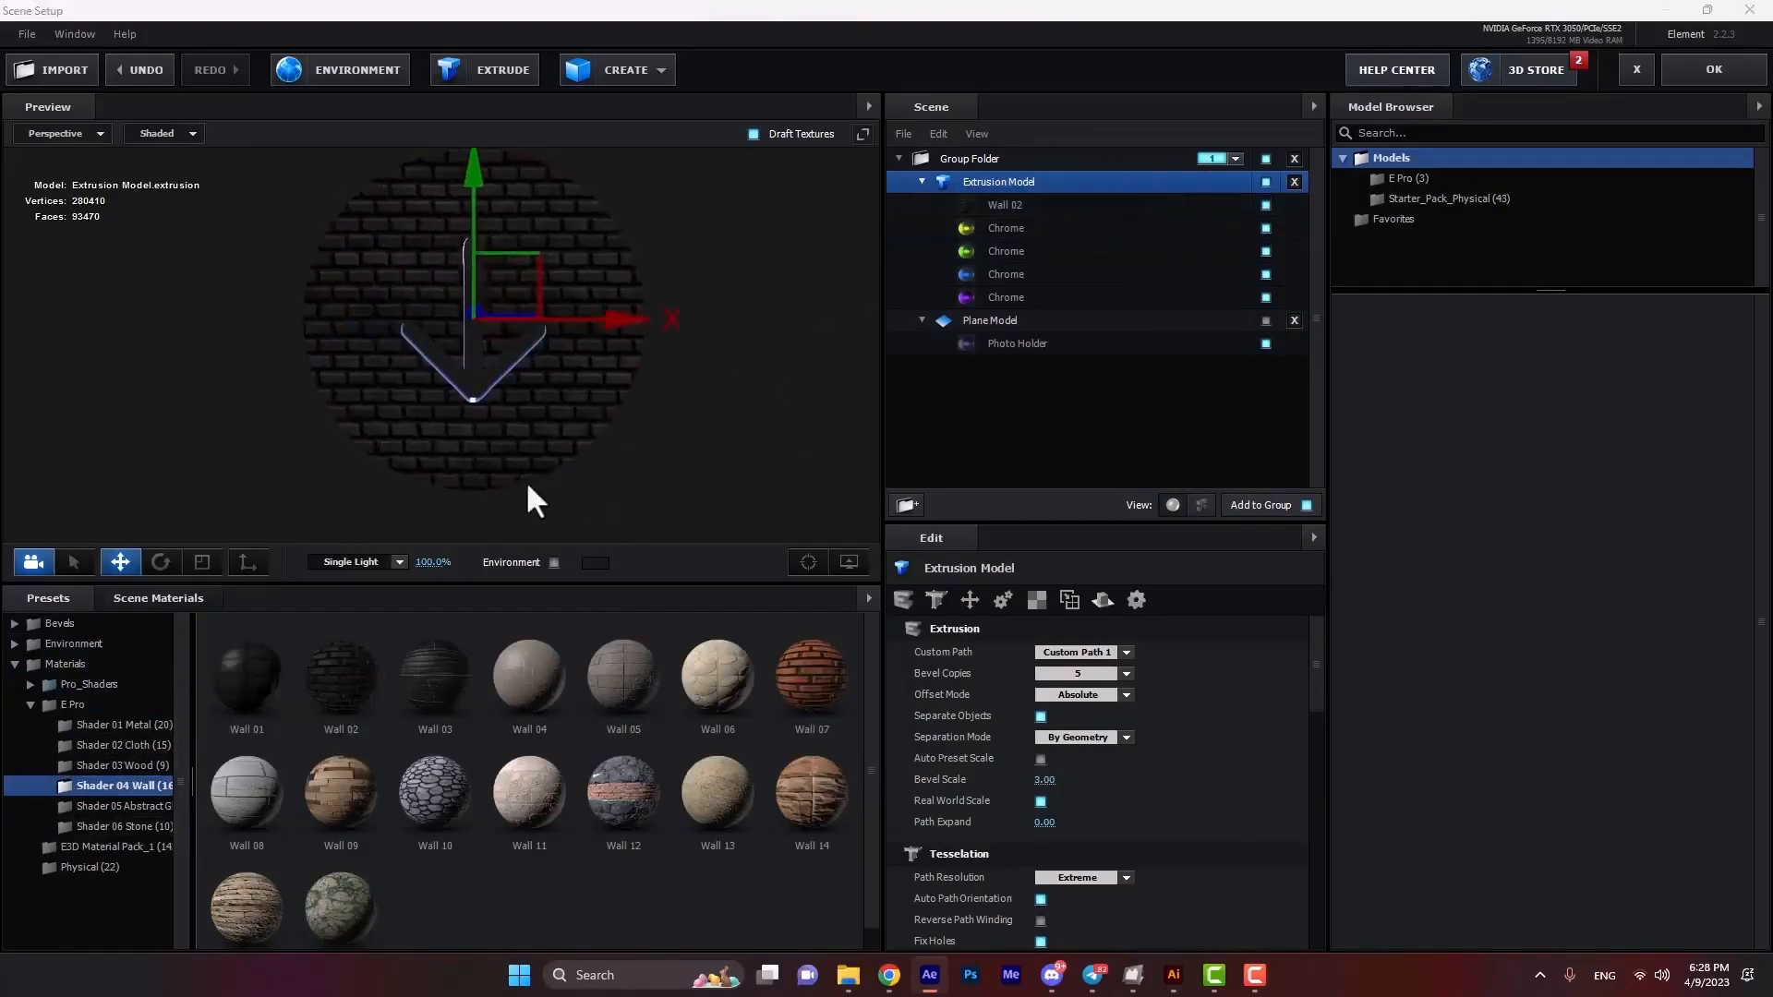
click(116, 806)
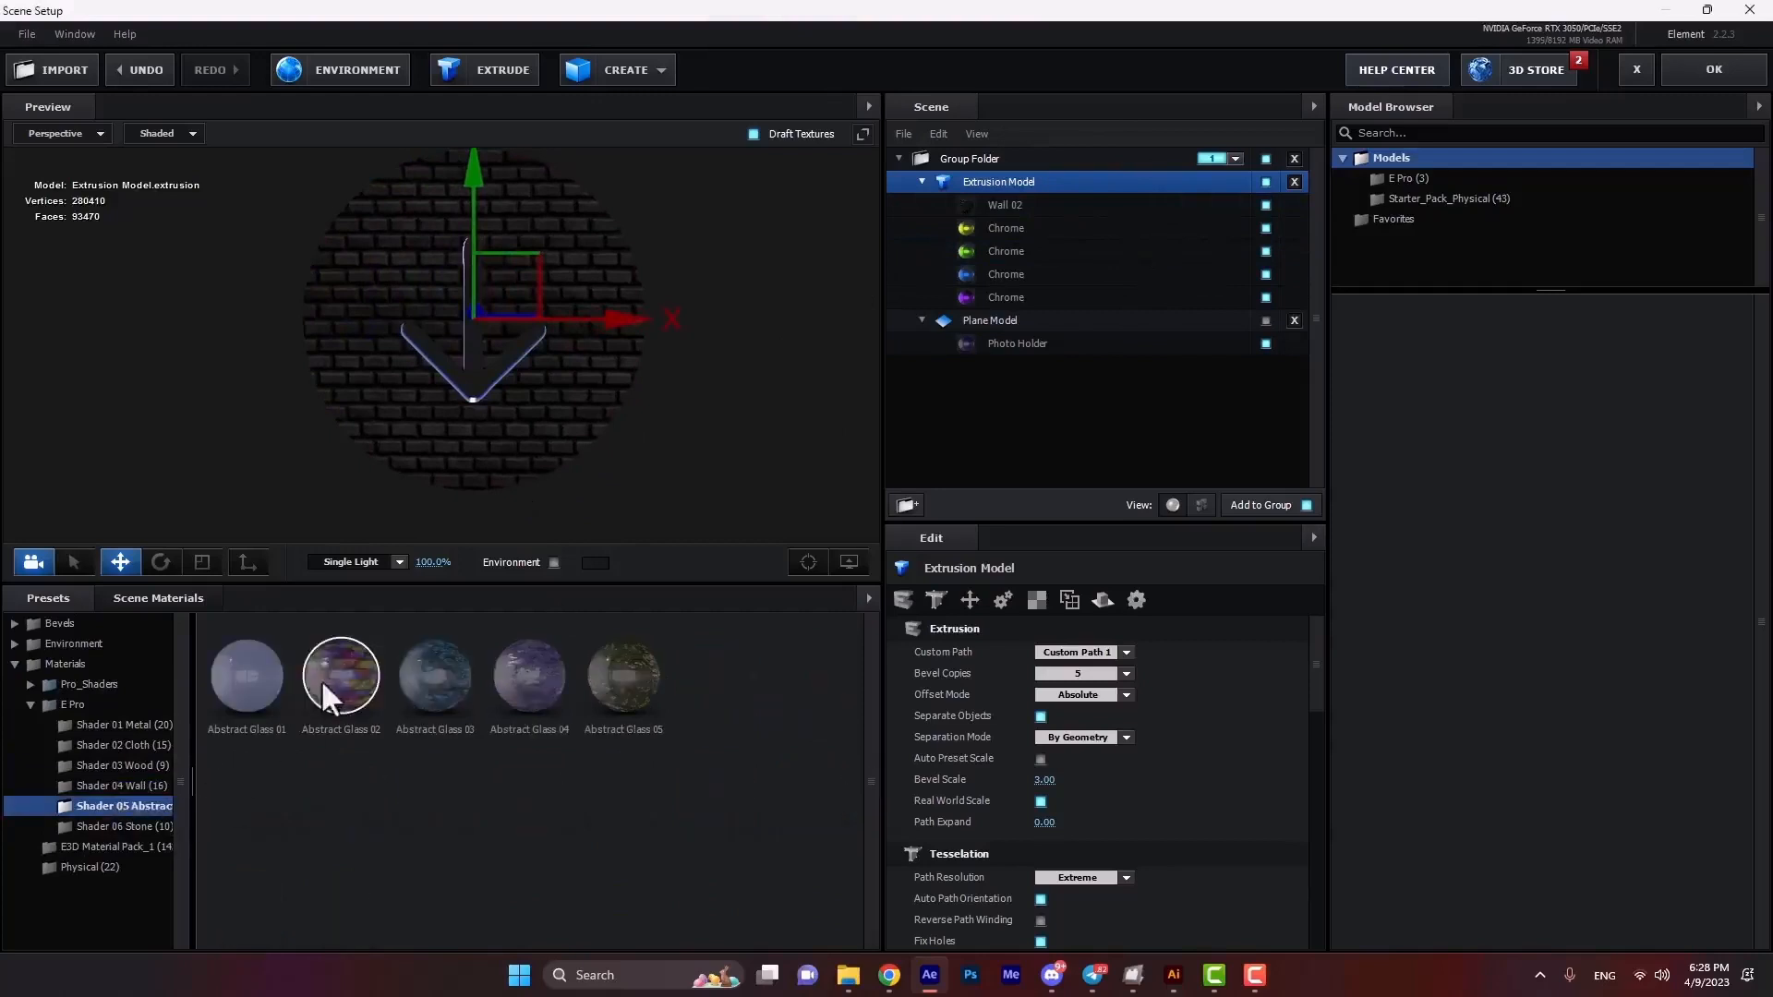
drag(242, 722, 1021, 205)
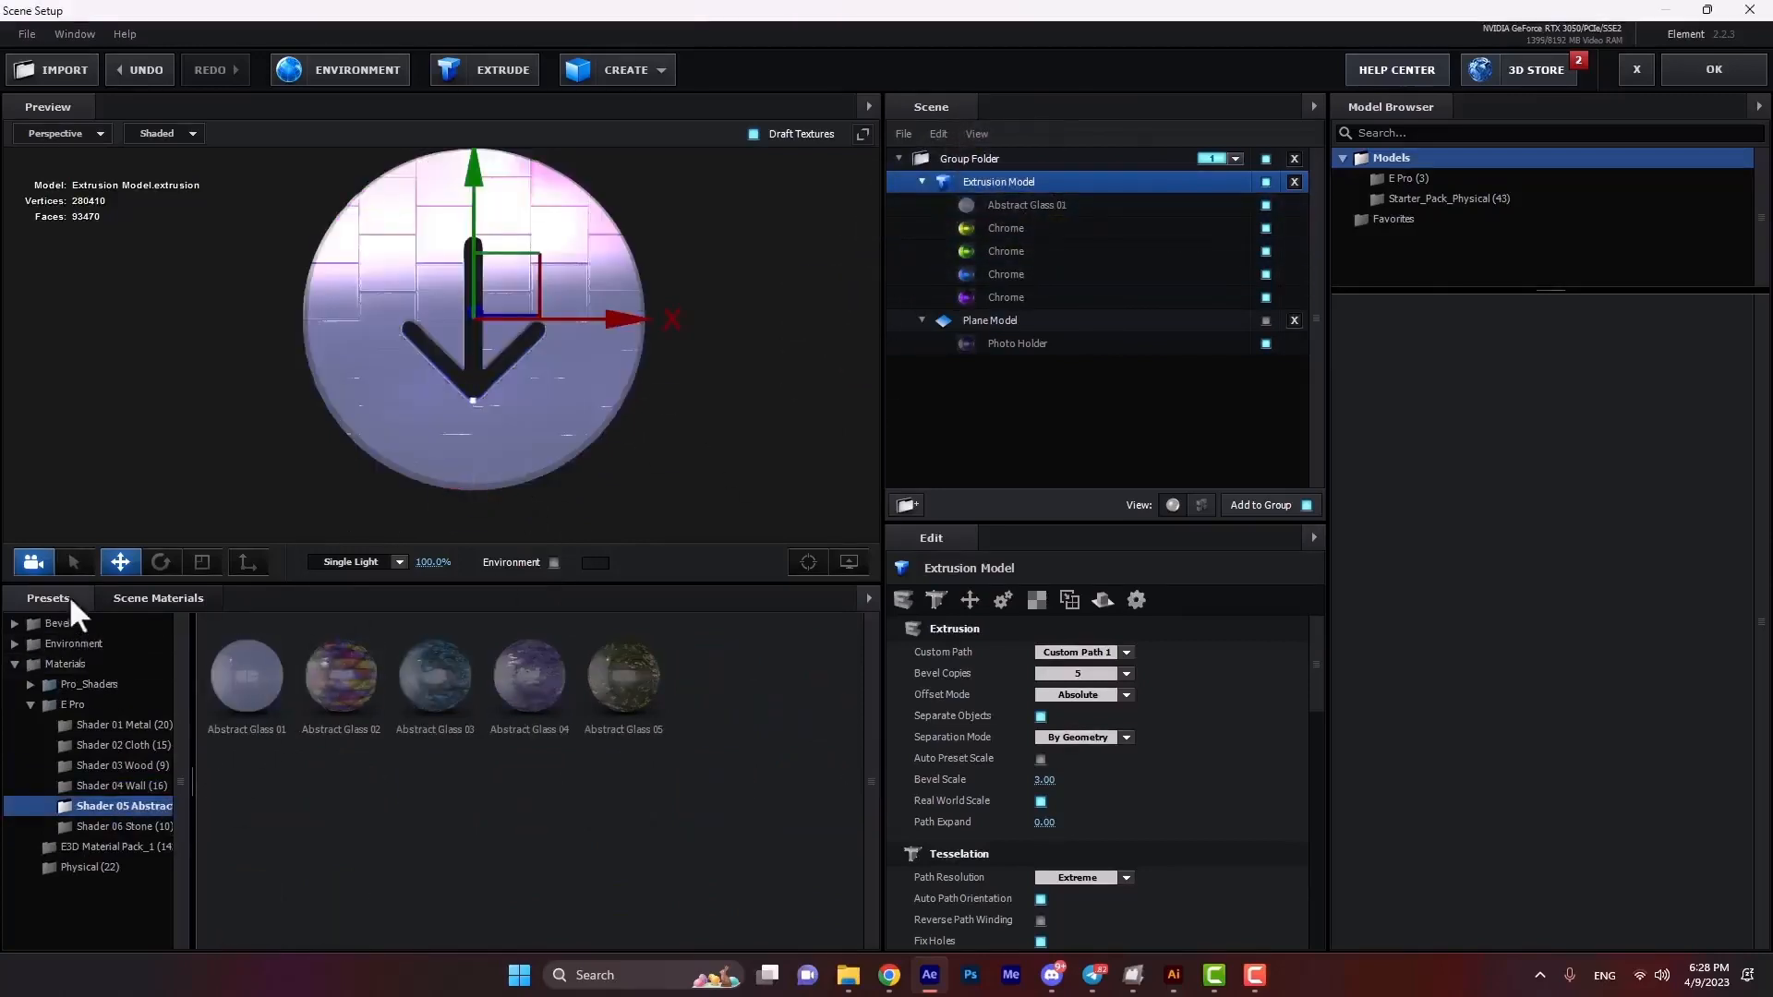
Try the E Pro bevel presets Bevel 03 and Bevel 22 on the extrusion, finishing with Bevel 27, and accept the scene.
click(58, 624)
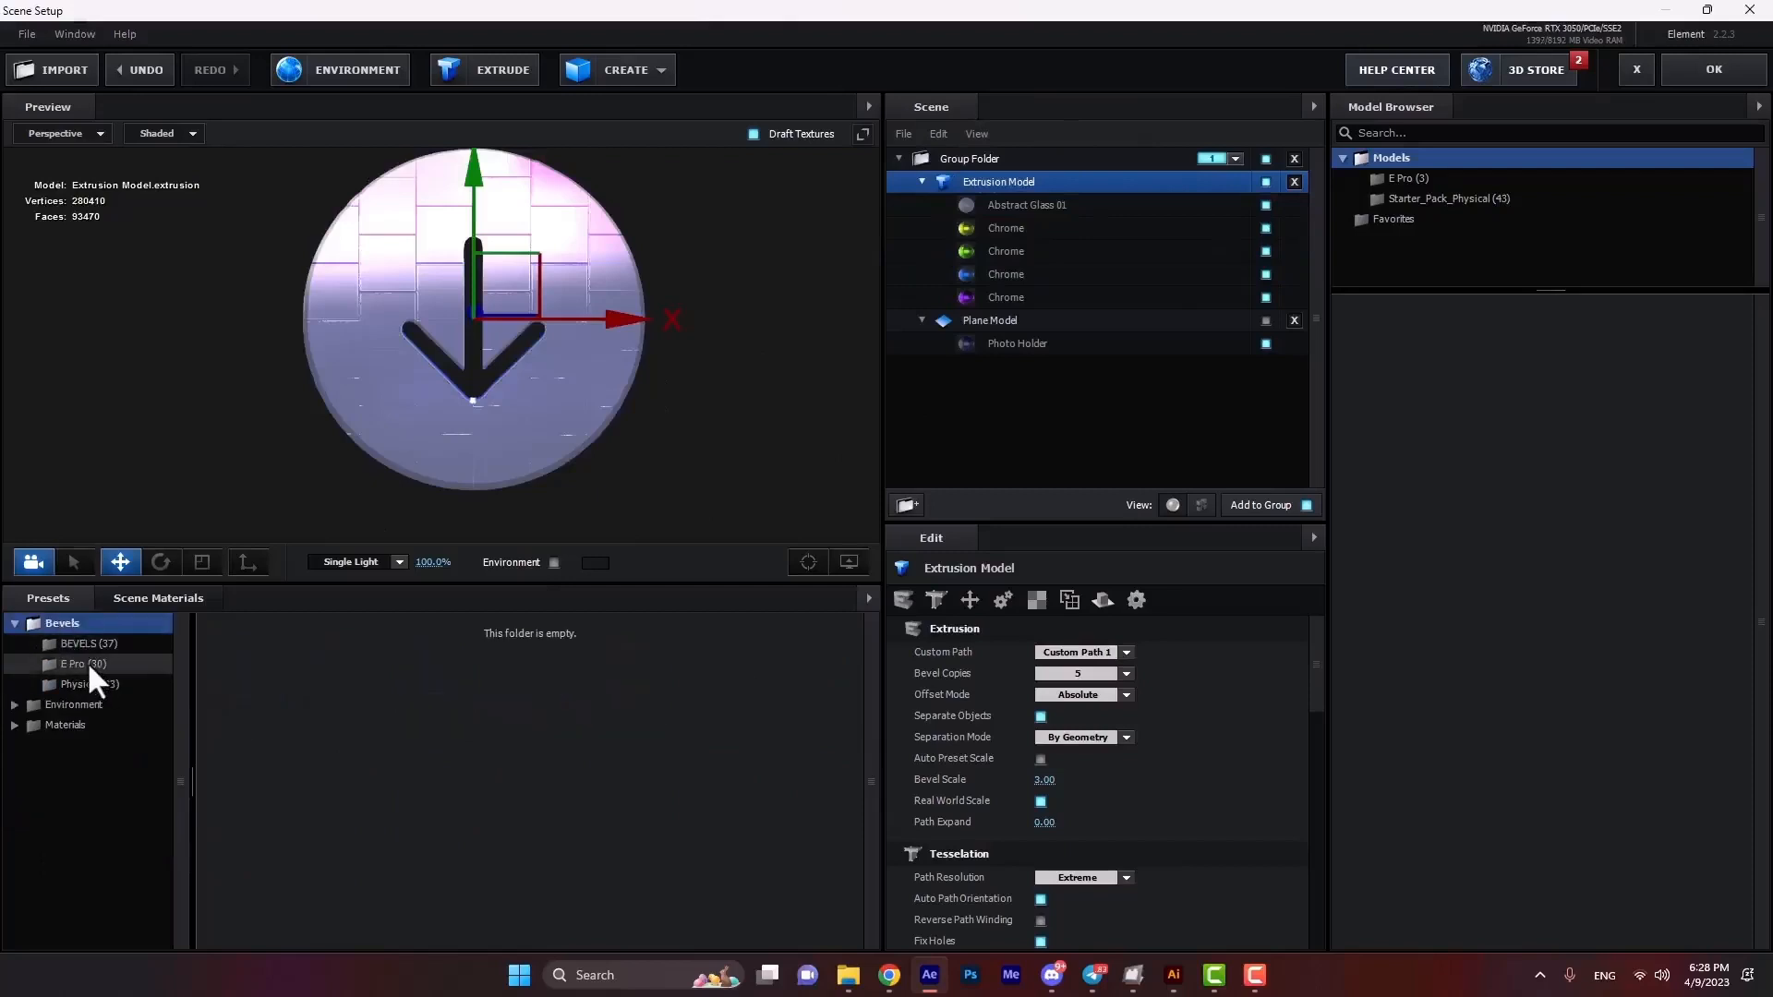
click(90, 667)
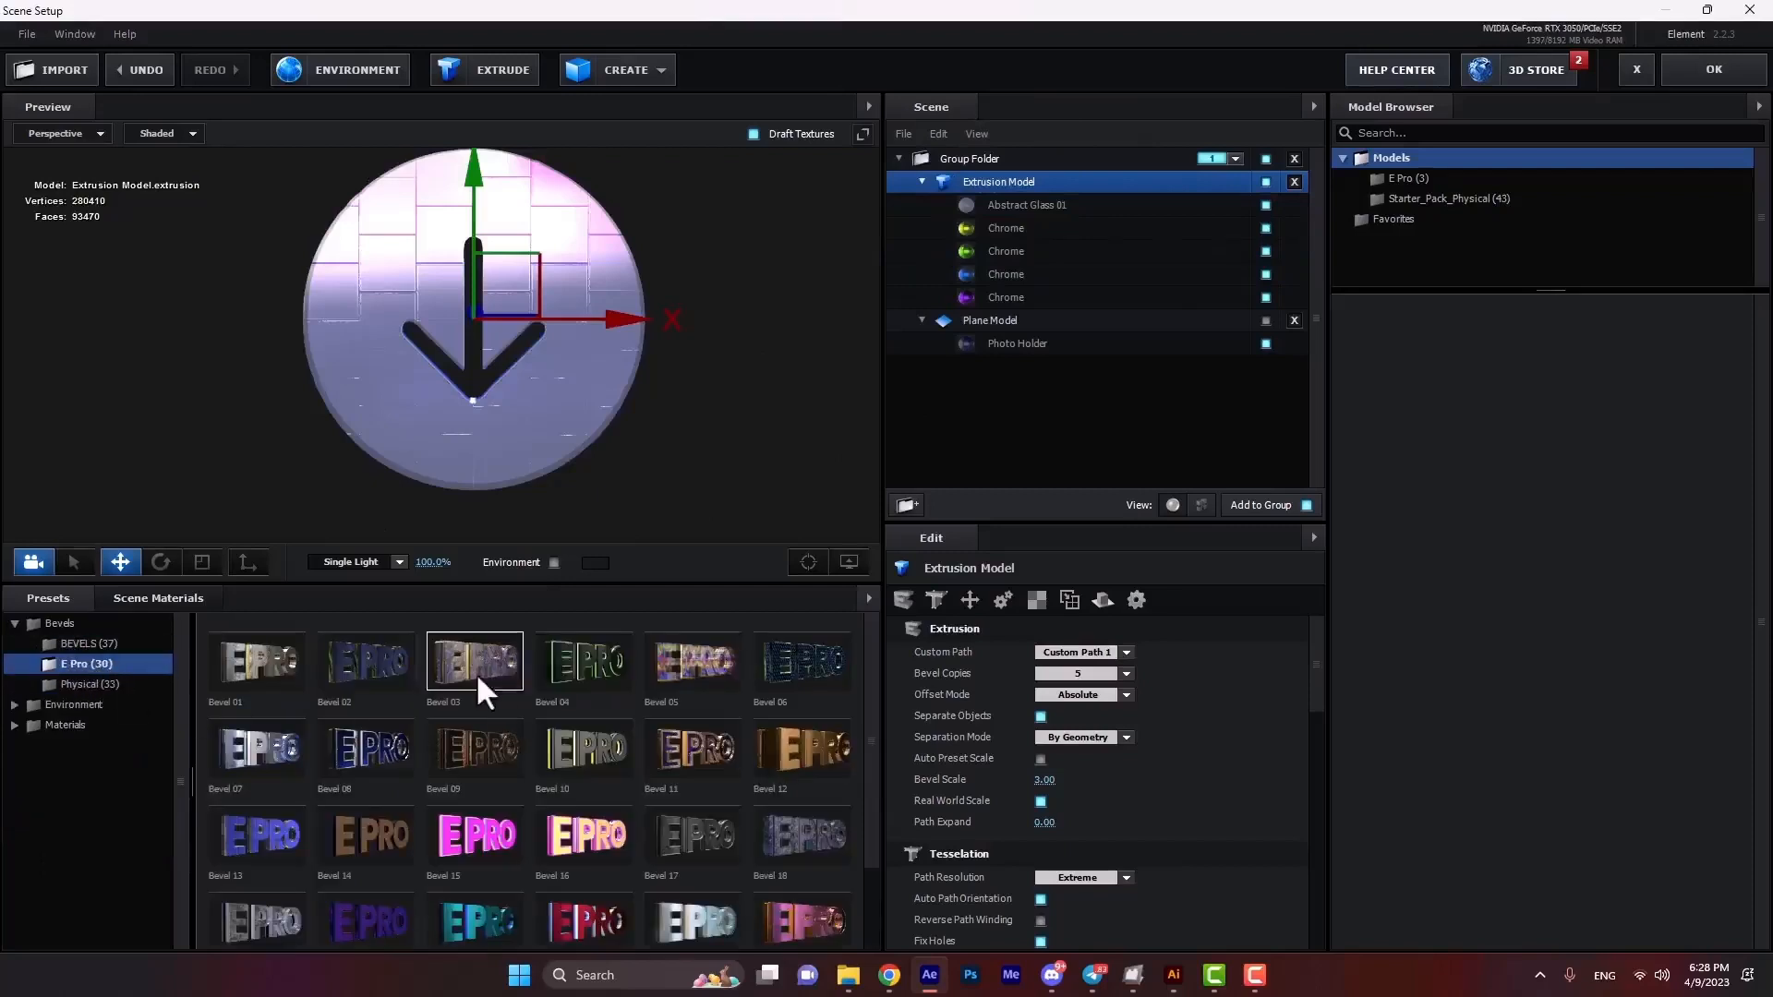
drag(478, 677, 1005, 180)
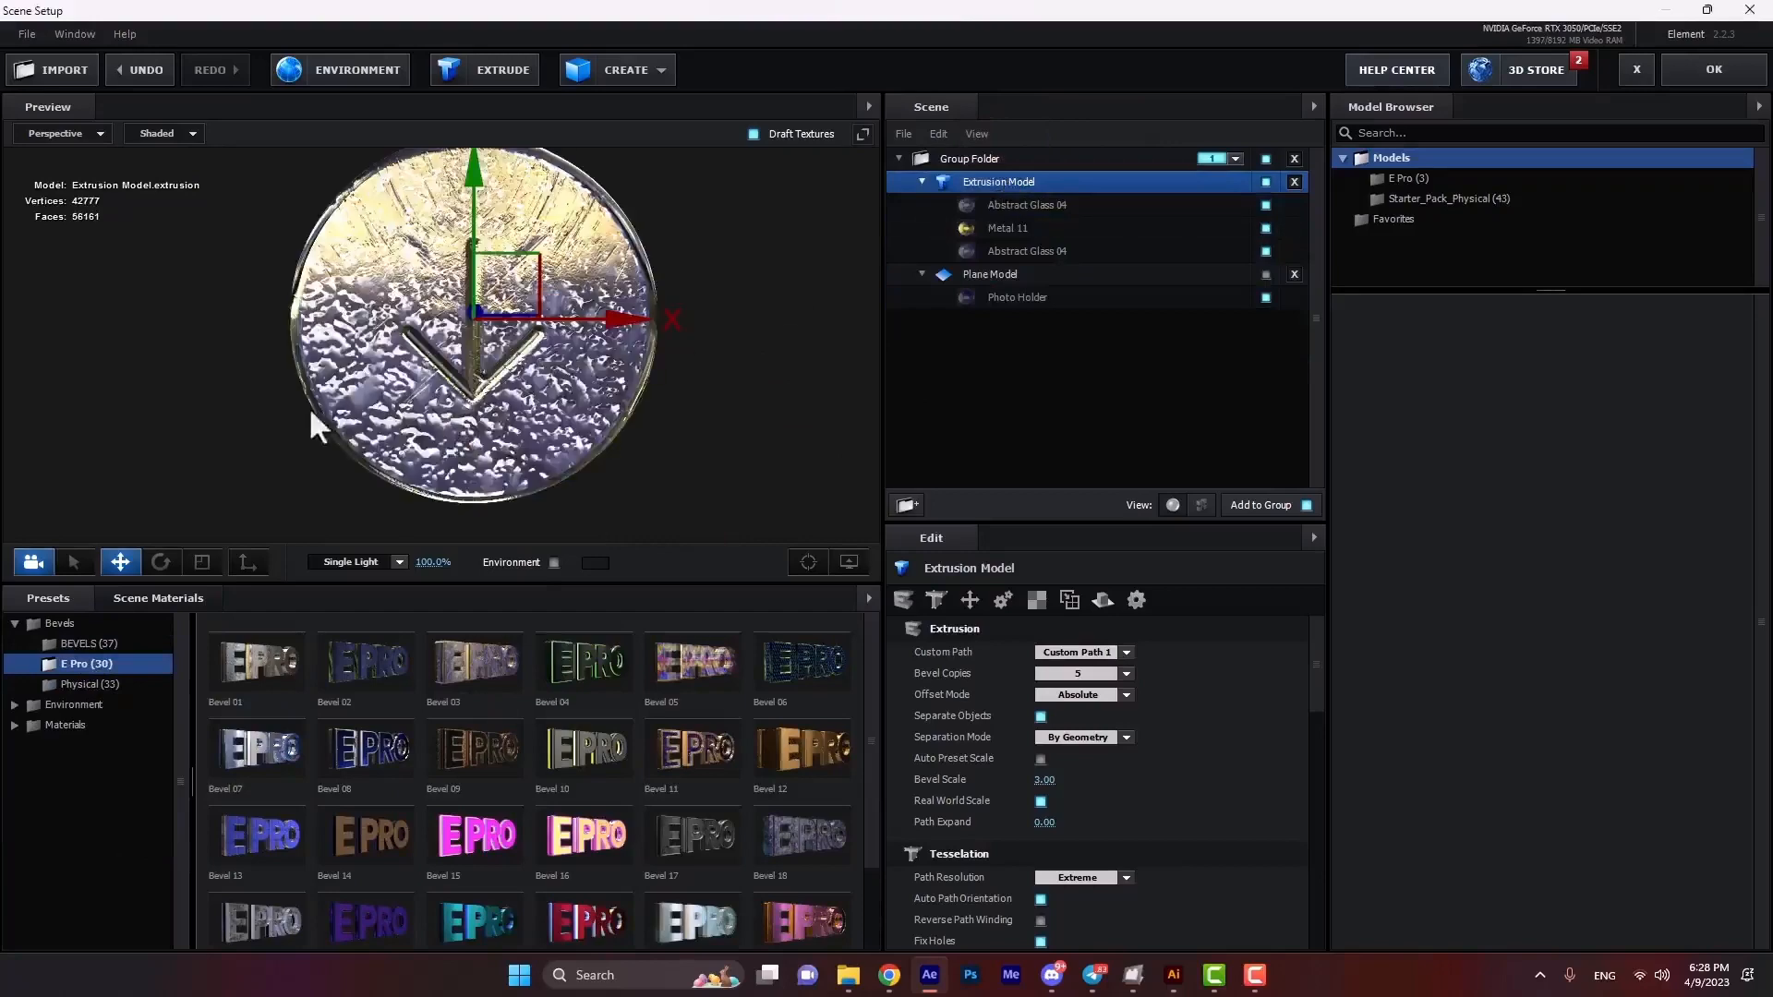
drag(309, 407, 407, 392)
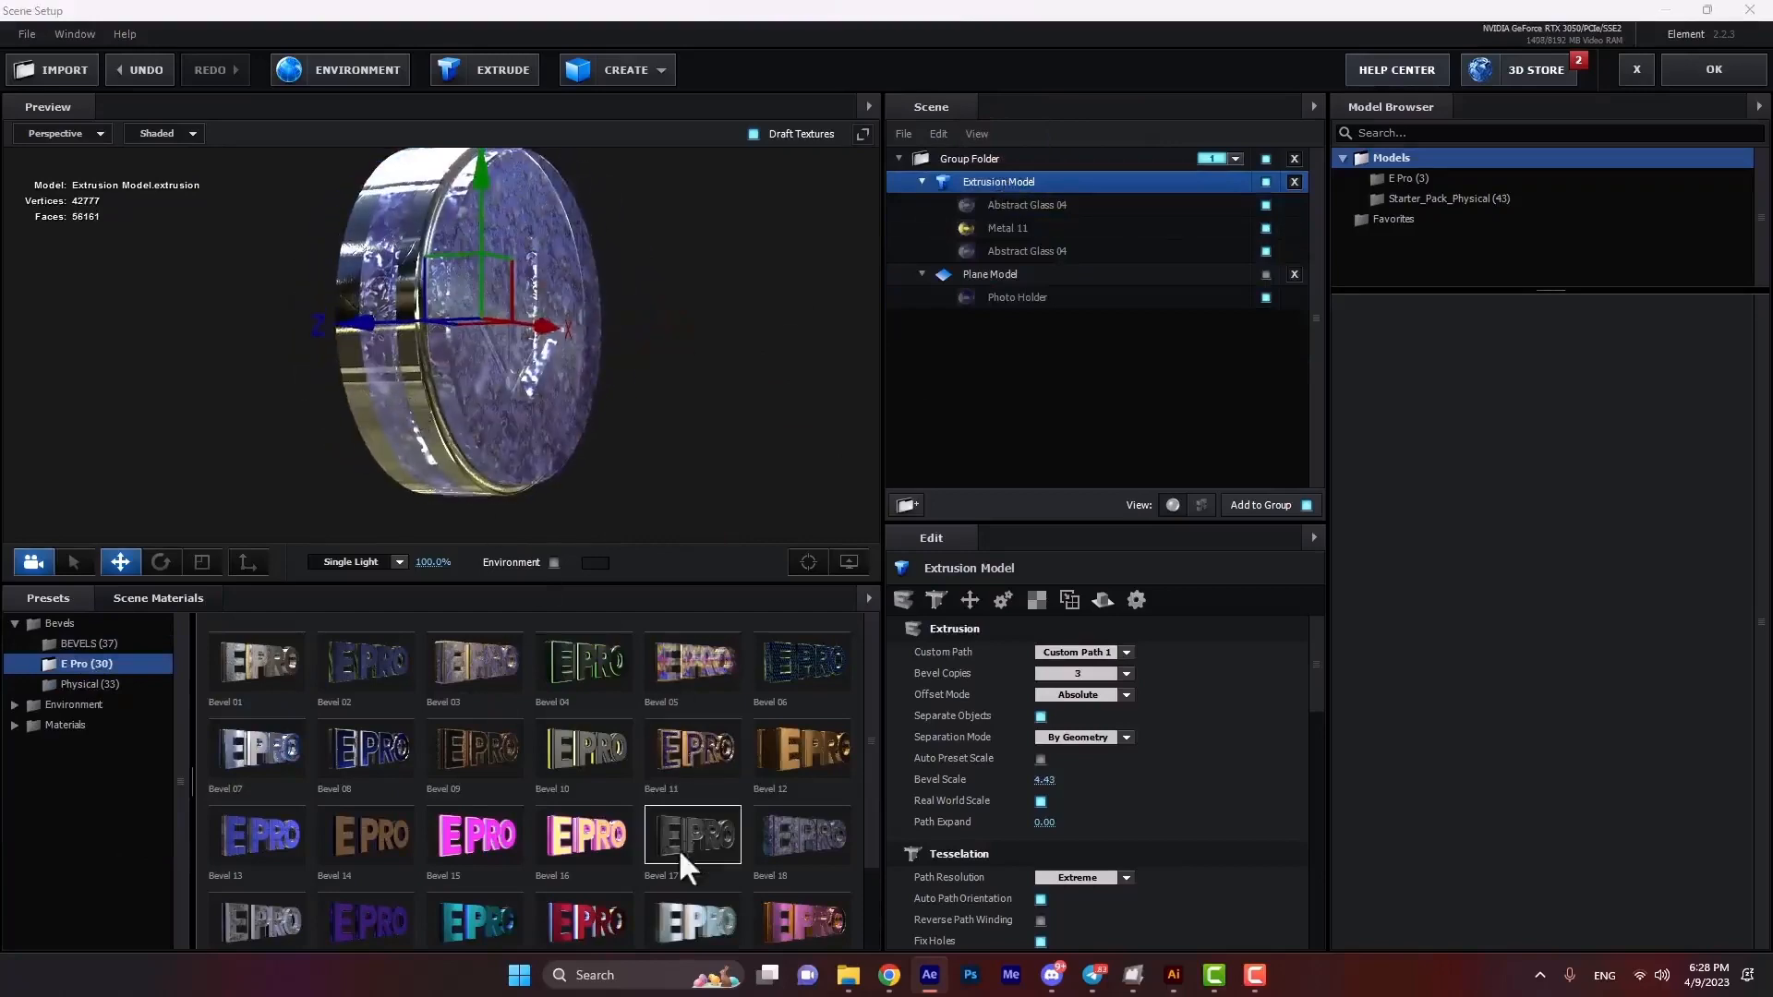
scroll(680, 854, down, 1)
drag(613, 848, 1001, 183)
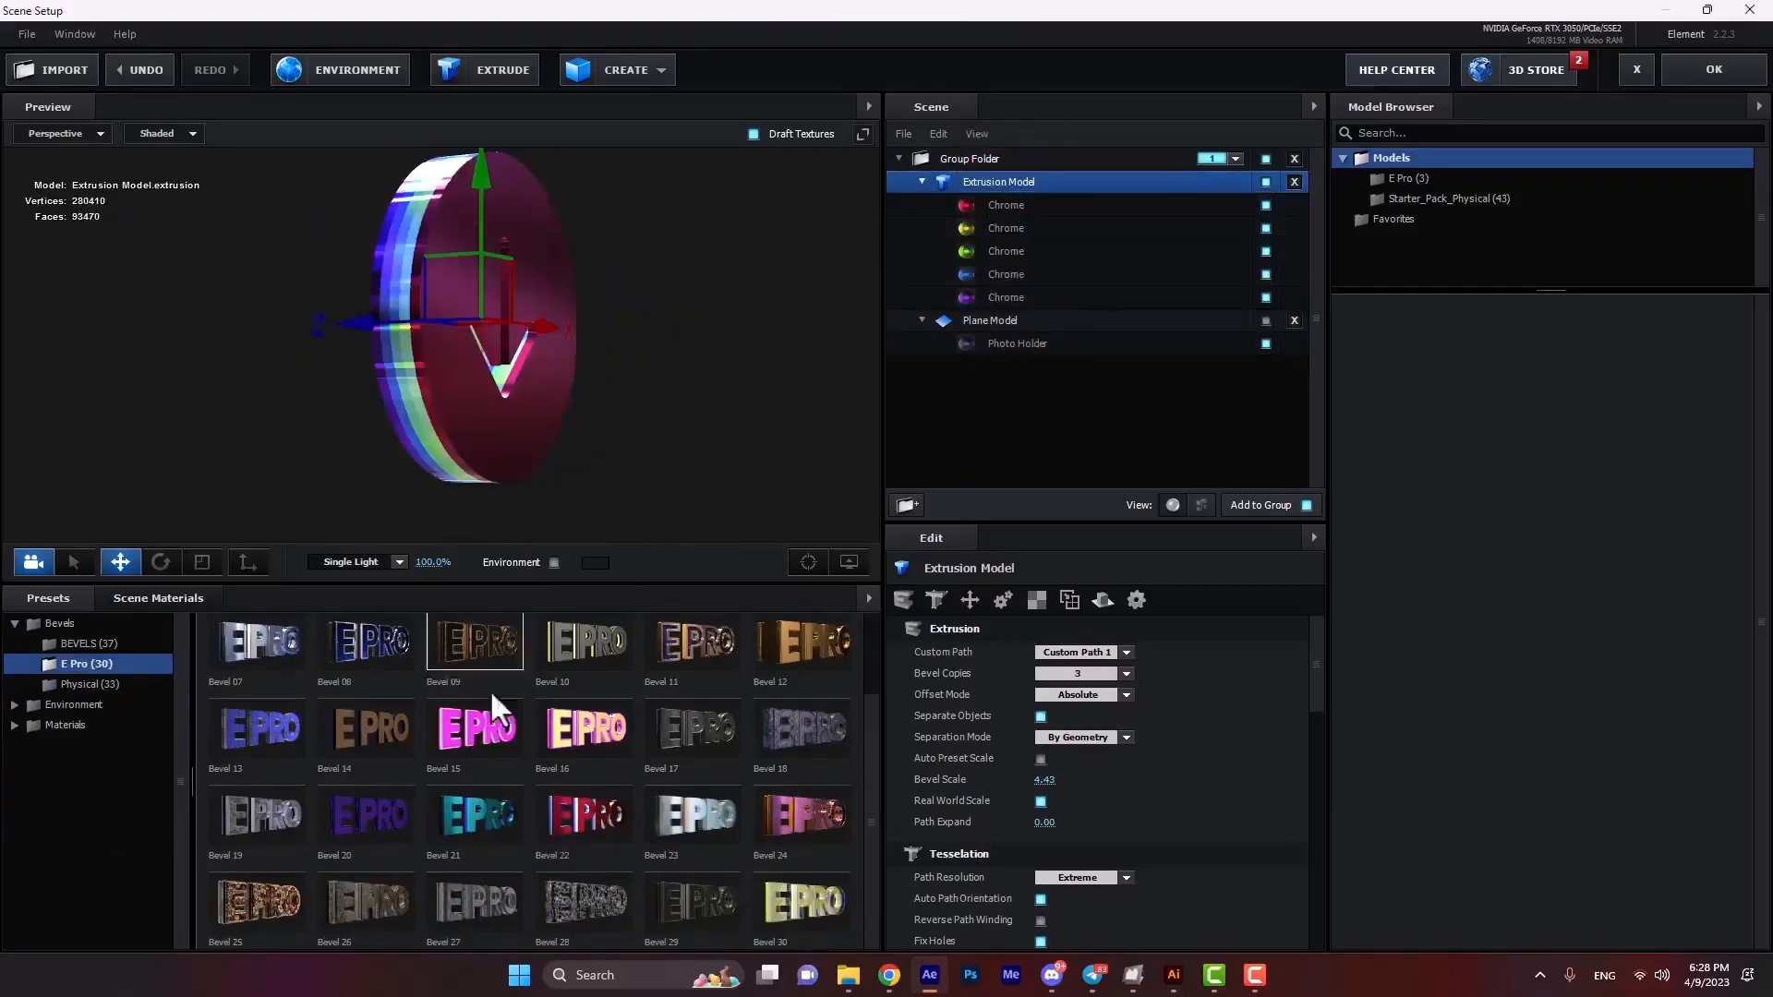
drag(521, 878, 1034, 182)
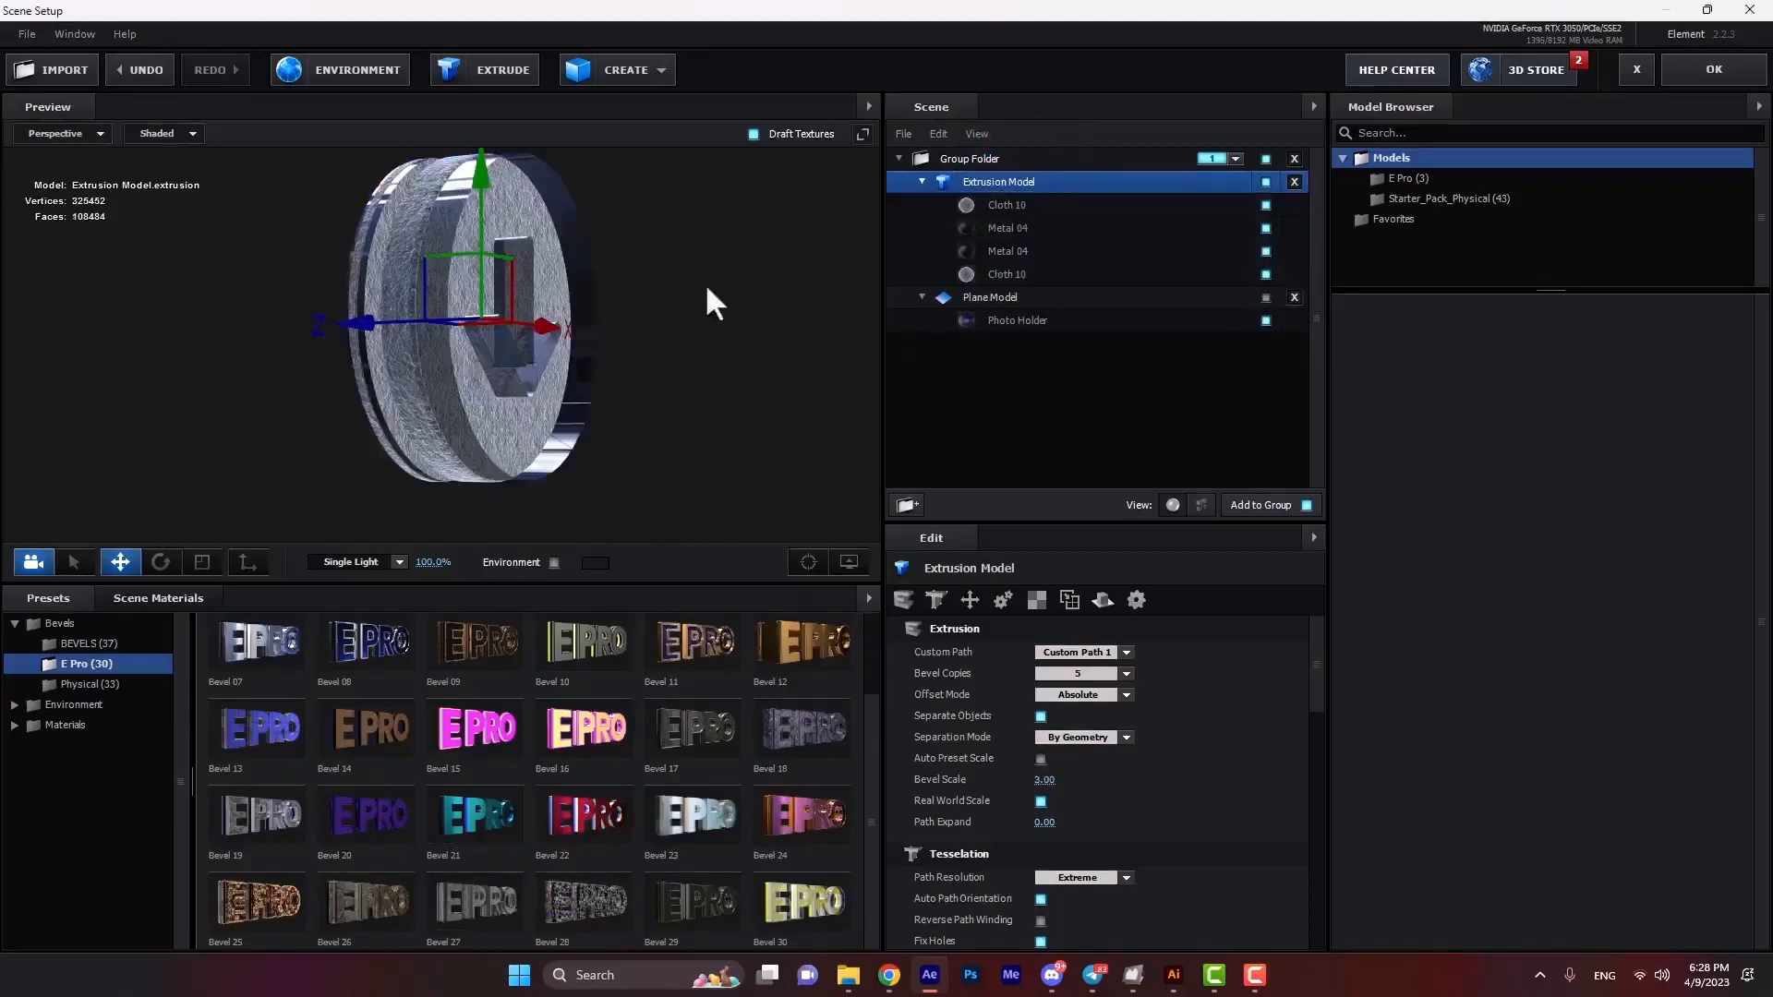
click(1713, 77)
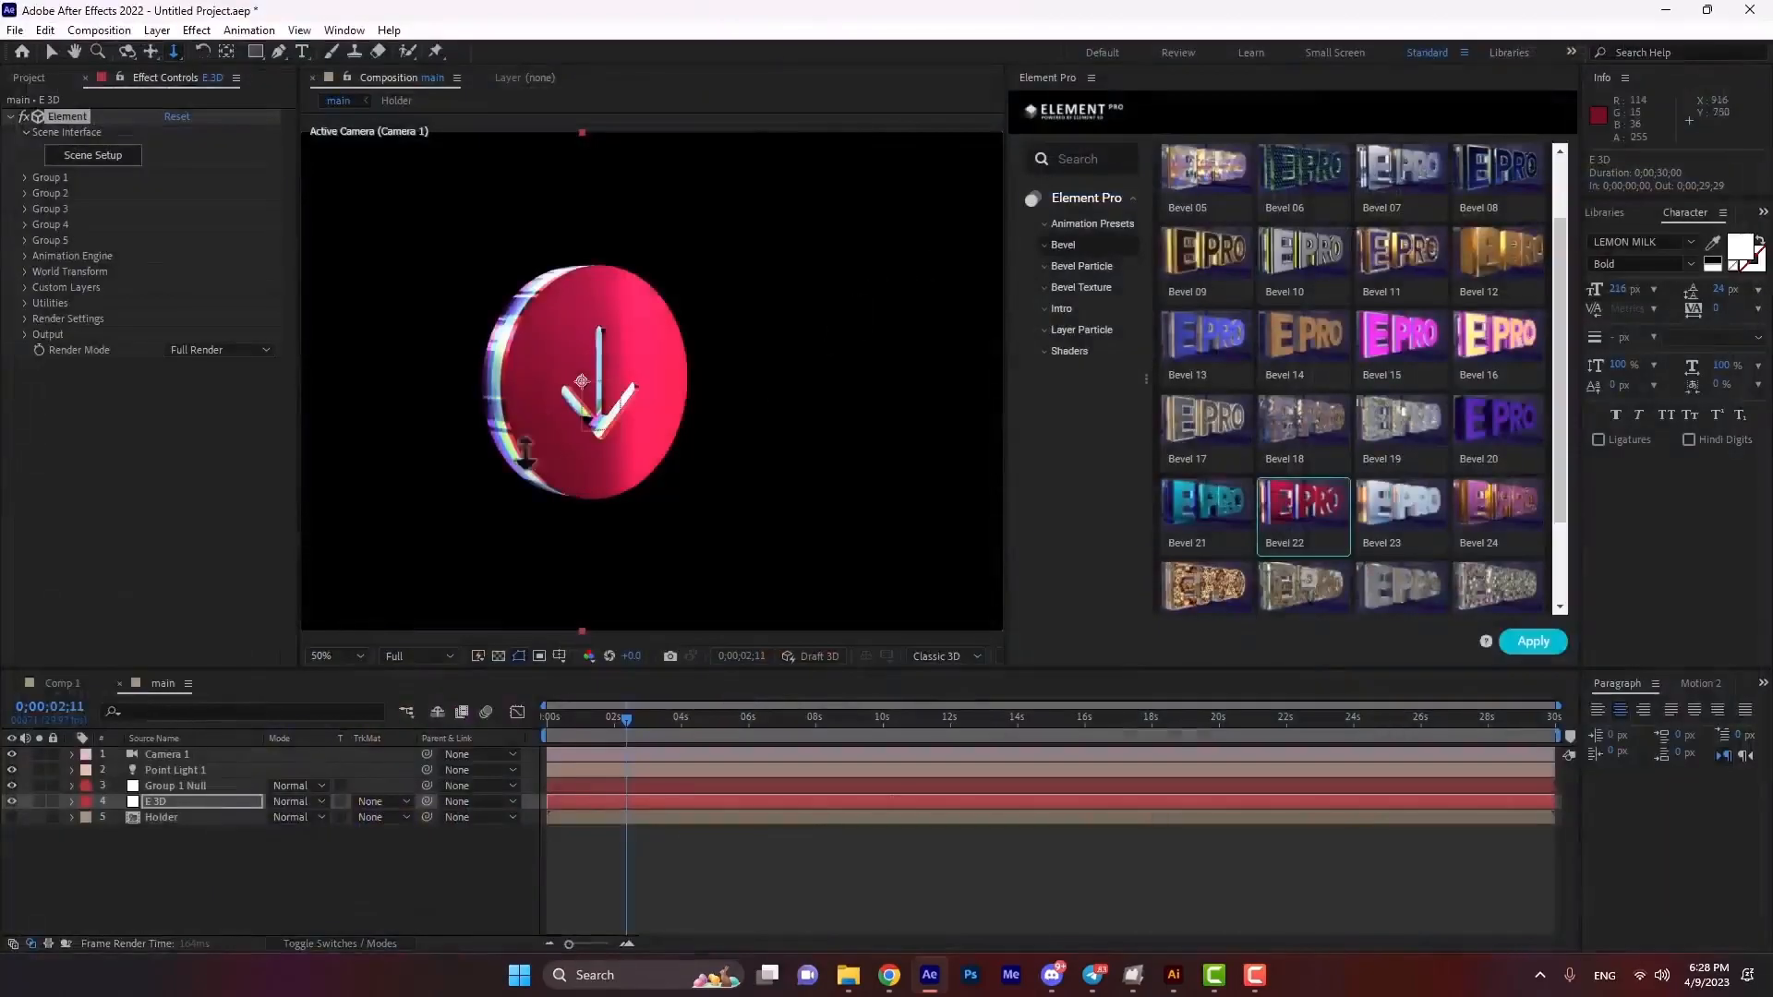